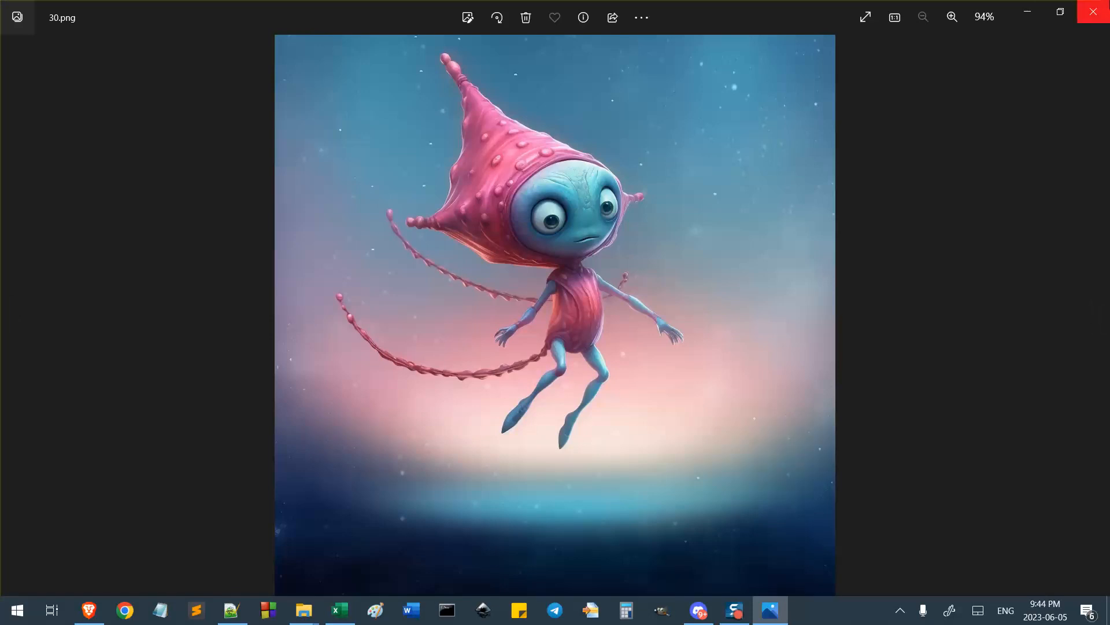
# Close the 30.png preview and switch to Brave, bringing up the Midjourney job with the four pink flying alien images
pyautogui.click(1093, 12)
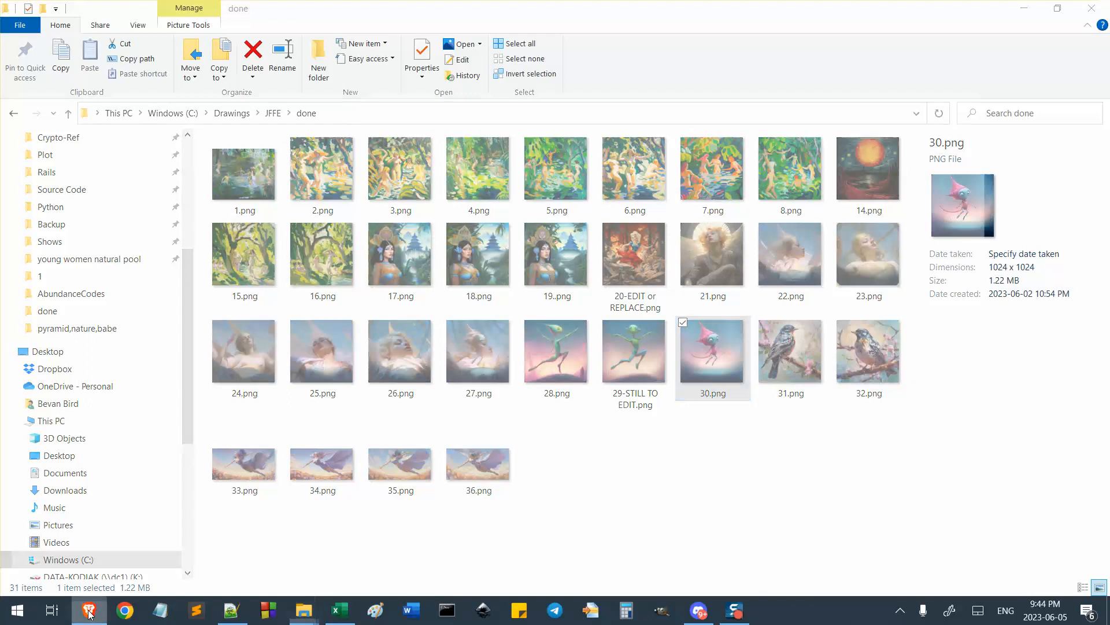
pyautogui.click(88, 614)
pyautogui.click(314, 16)
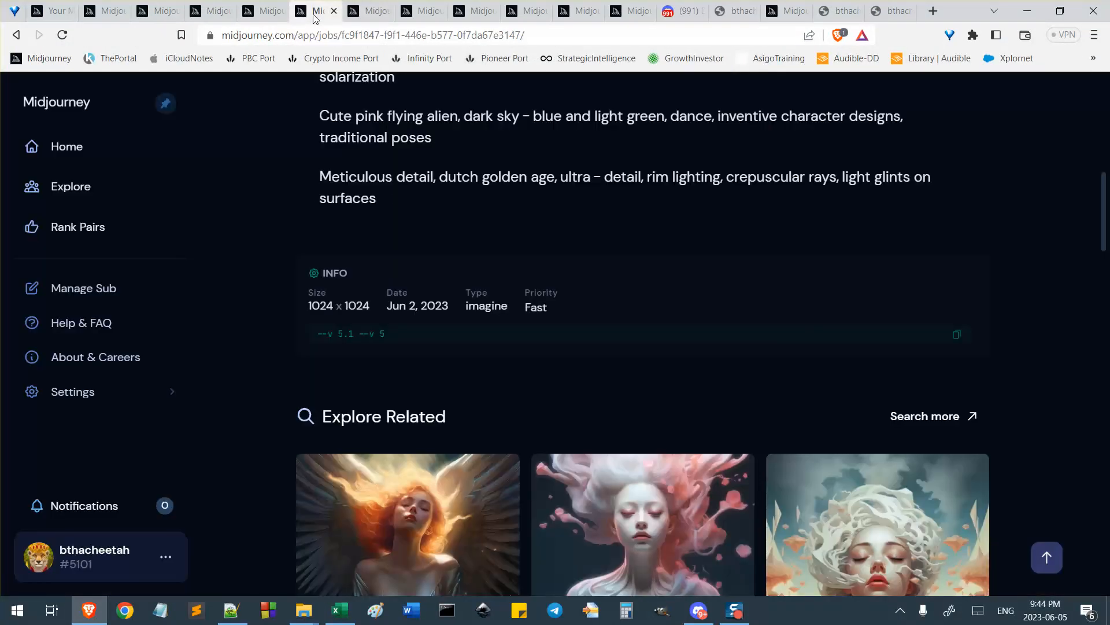
pyautogui.scroll(10, 404, 278)
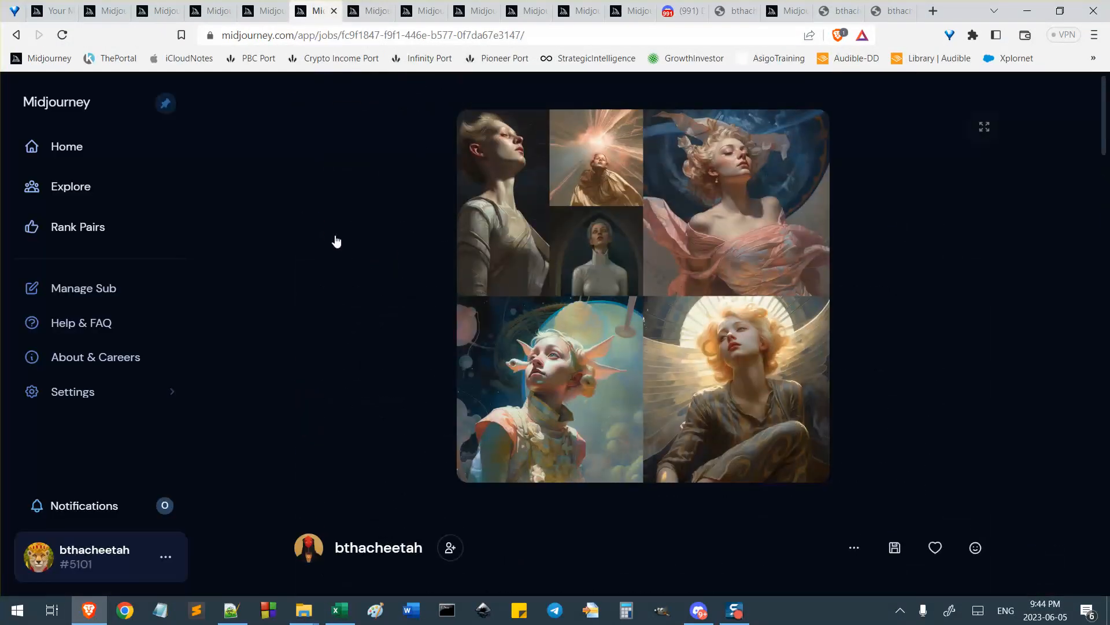
pyautogui.click(359, 8)
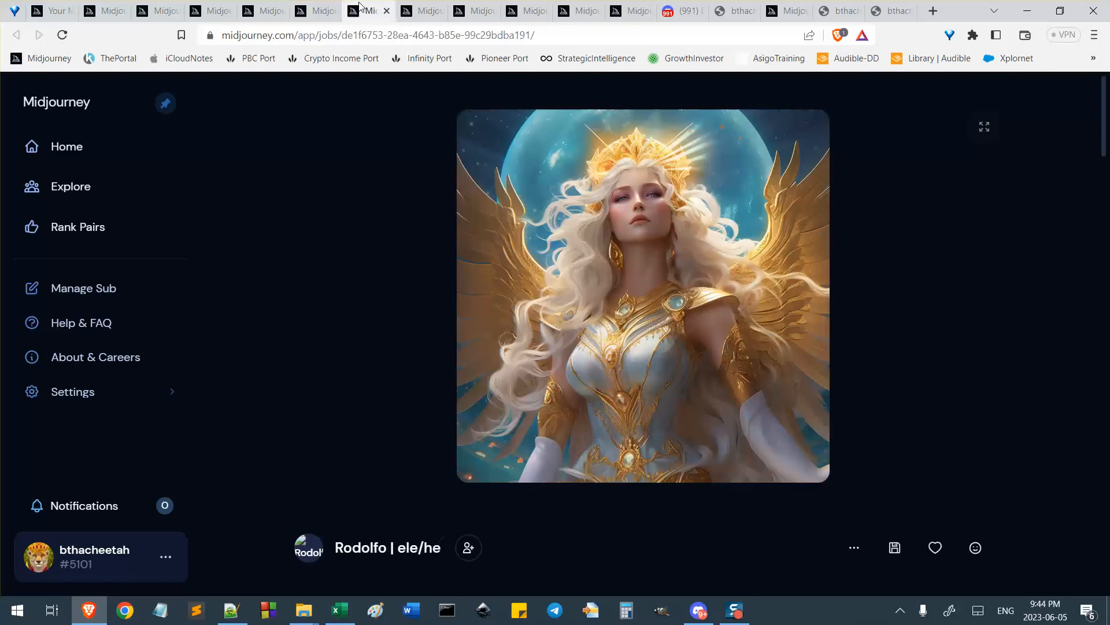
pyautogui.click(319, 9)
pyautogui.click(260, 5)
pyautogui.click(211, 10)
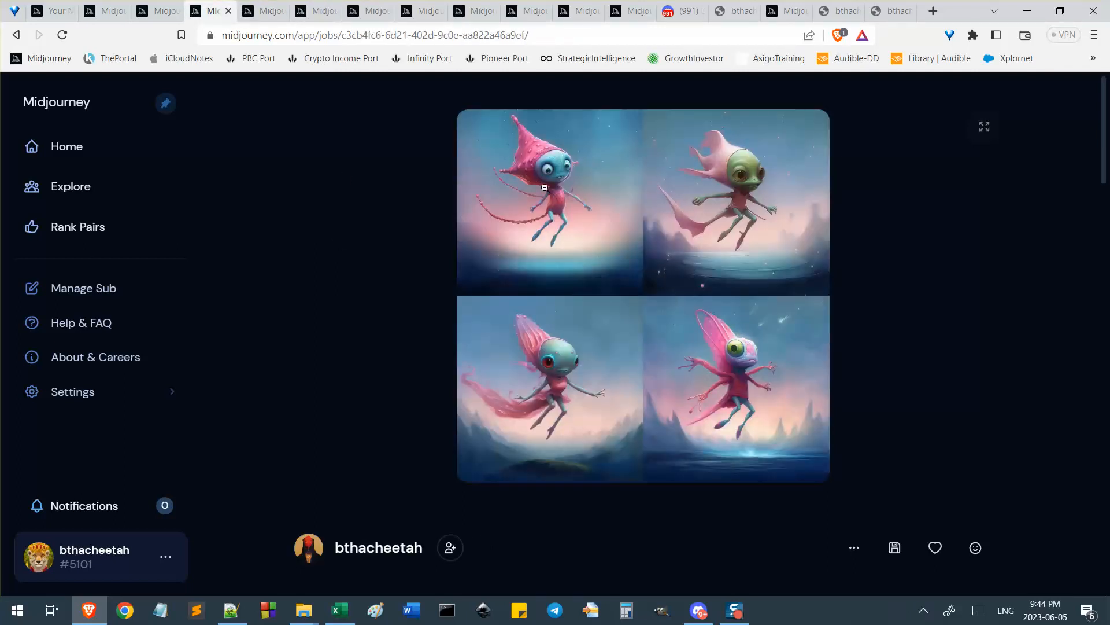
# Inspect the pink alien grid enlarged, and check the job's prompt, type and version parameter
pyautogui.click(529, 233)
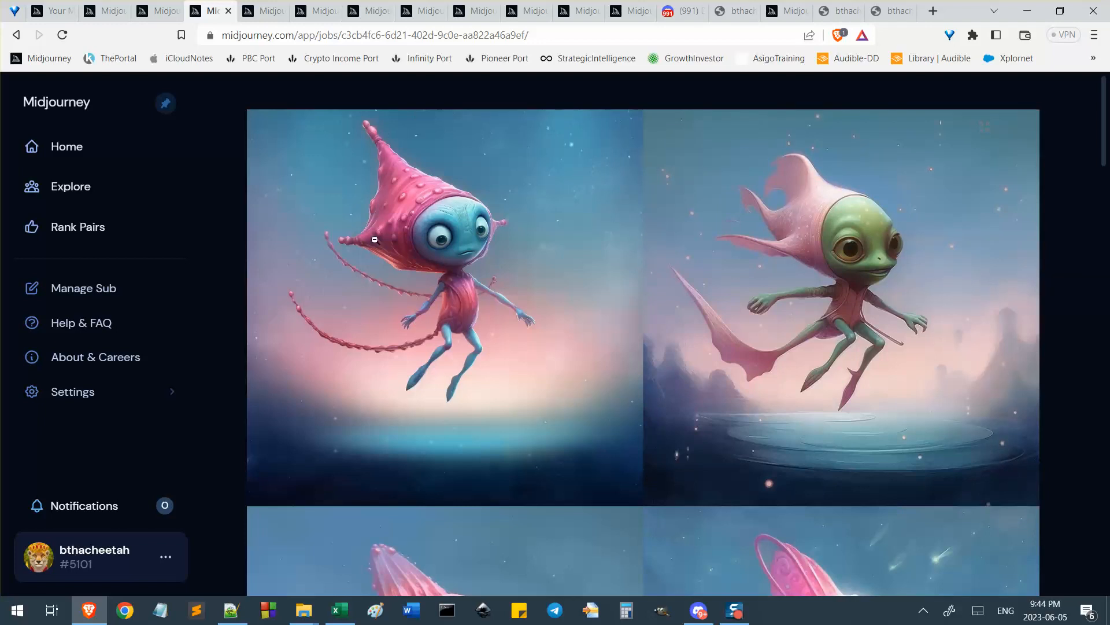
pyautogui.click(522, 237)
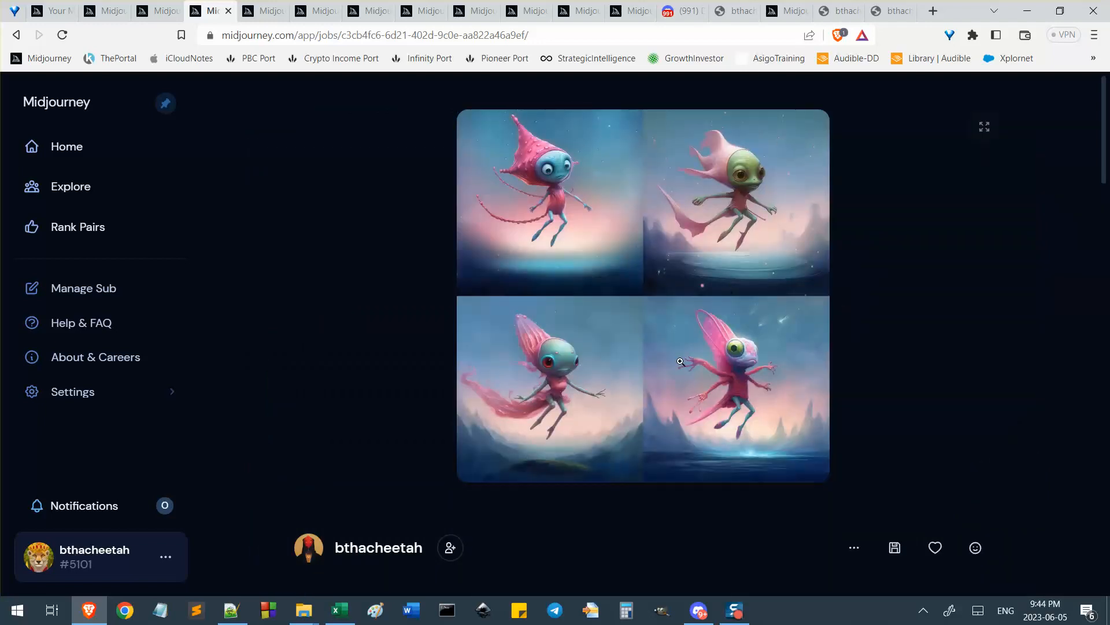
pyautogui.scroll(-6, 835, 247)
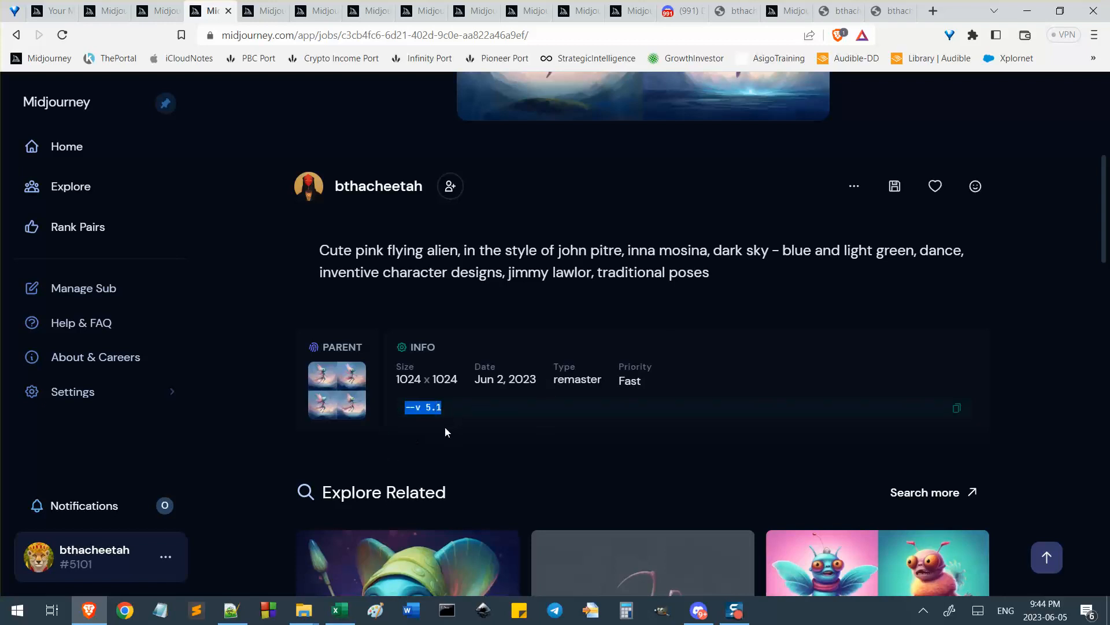
pyautogui.scroll(1, 412, 490)
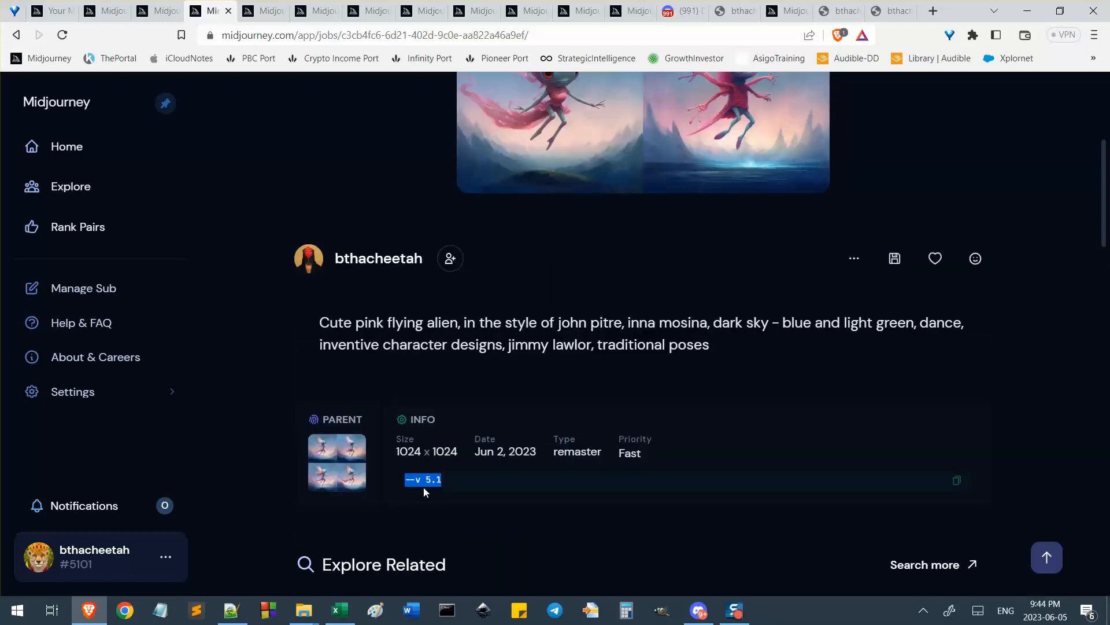
# Open the remastered job's parent and examine its image grid, prompt and generation info
pyautogui.click(339, 463)
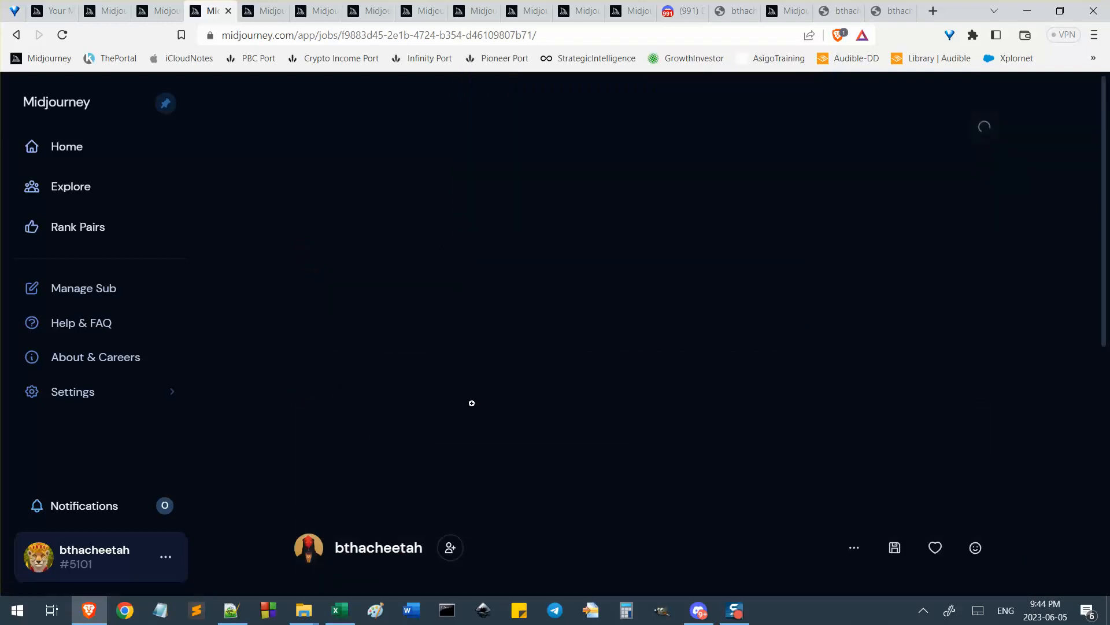
pyautogui.scroll(-5, 472, 403)
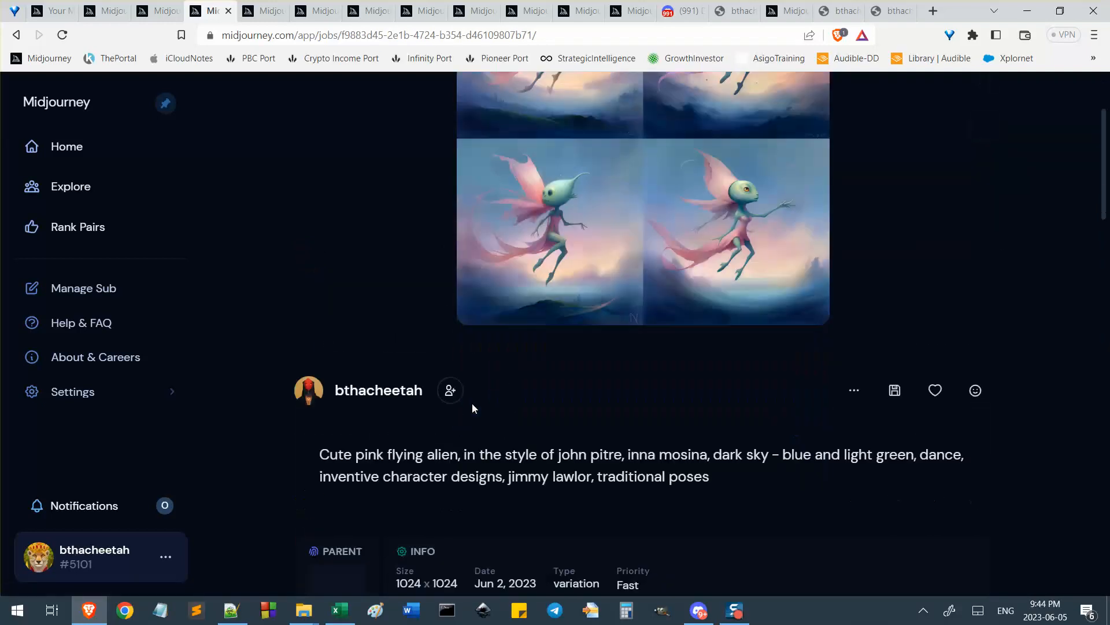
pyautogui.click(557, 344)
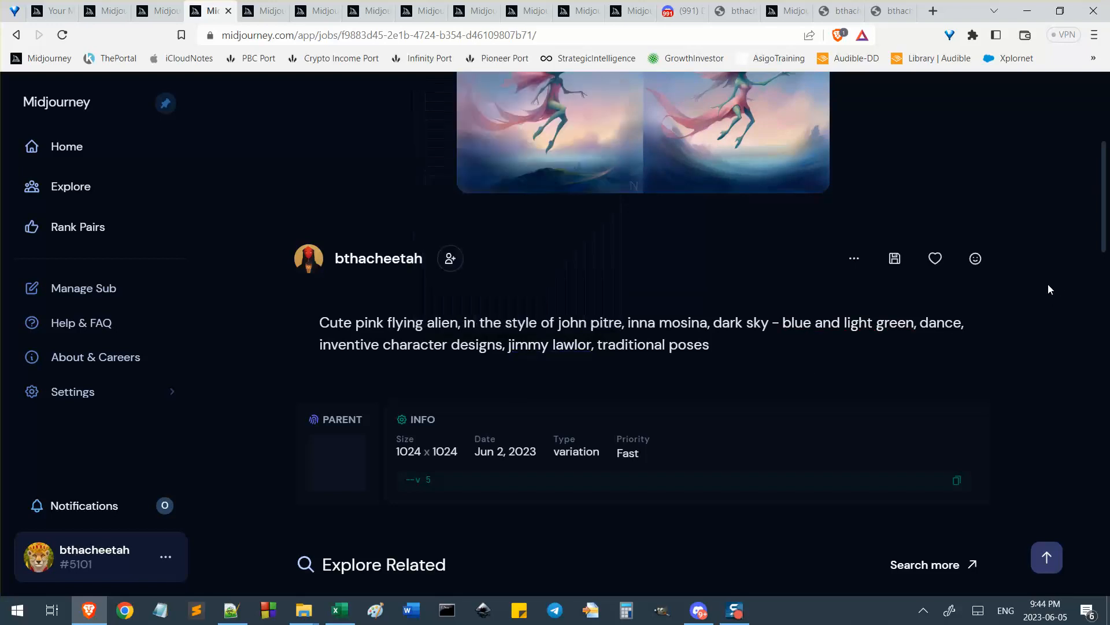
pyautogui.scroll(5, 826, 318)
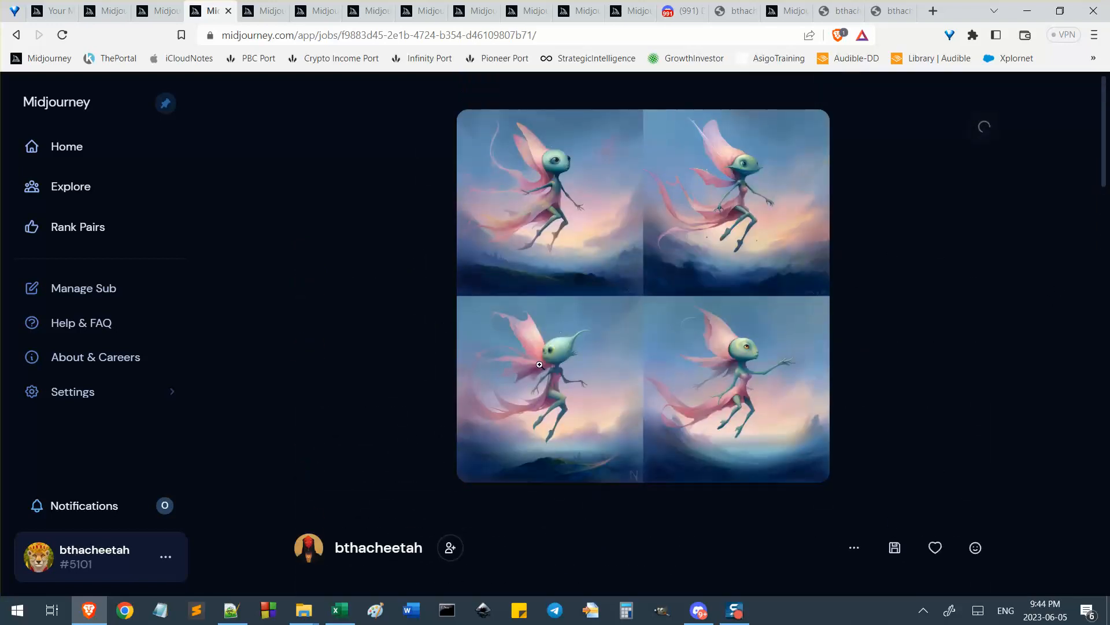
pyautogui.scroll(-3, 912, 330)
pyautogui.scroll(3, 642, 372)
pyautogui.scroll(-5, 891, 376)
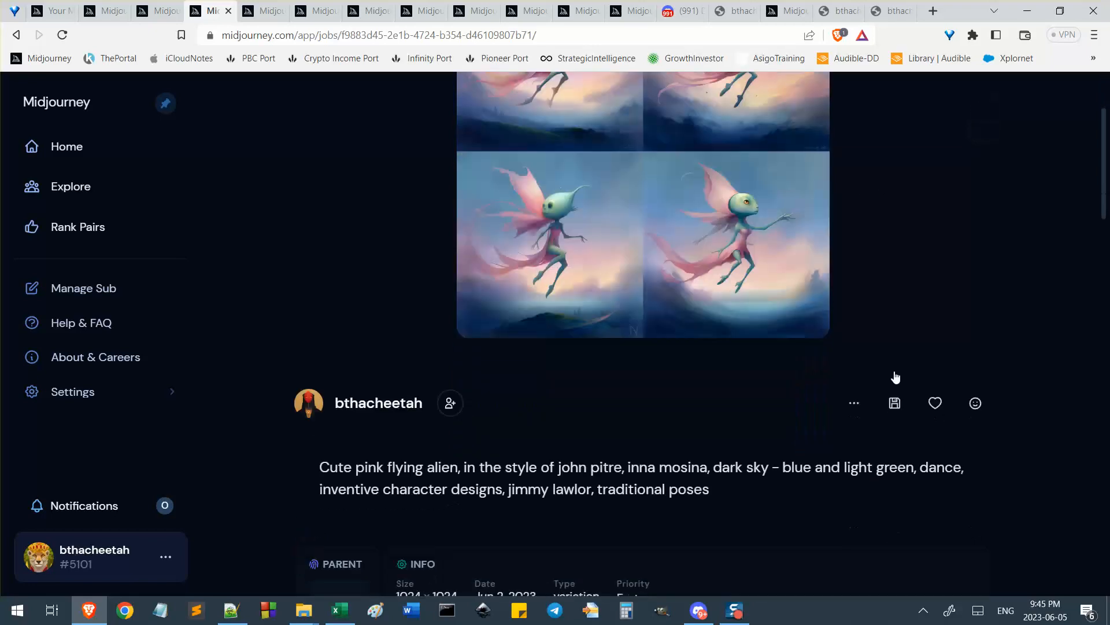
# Go back to the remastered alien job and review its images, type and version parameter
pyautogui.click(15, 36)
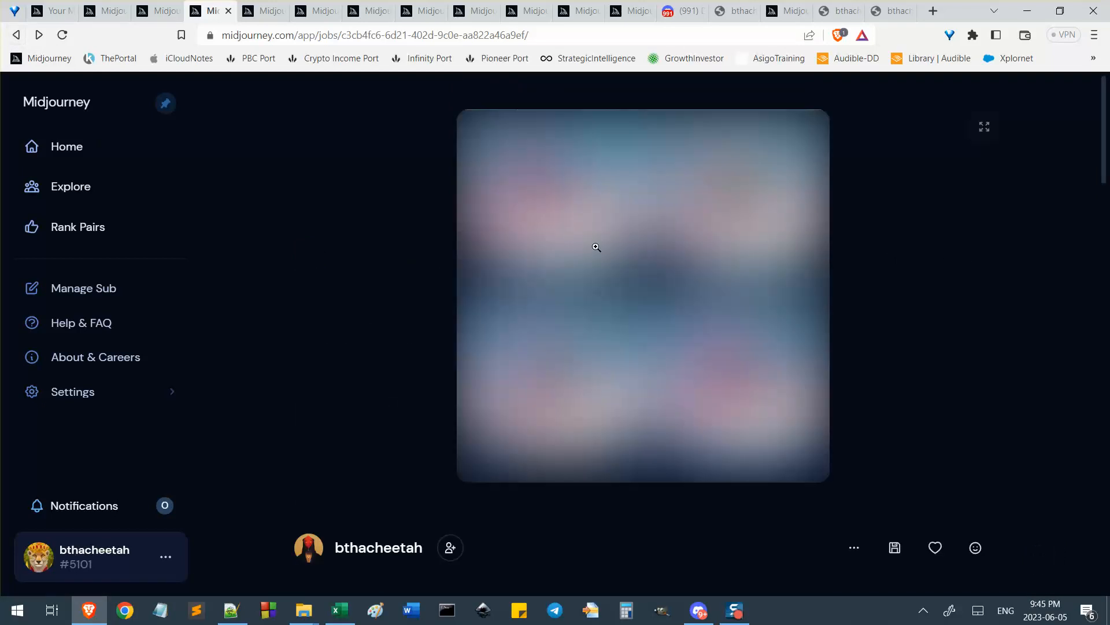
pyautogui.scroll(-3, 440, 306)
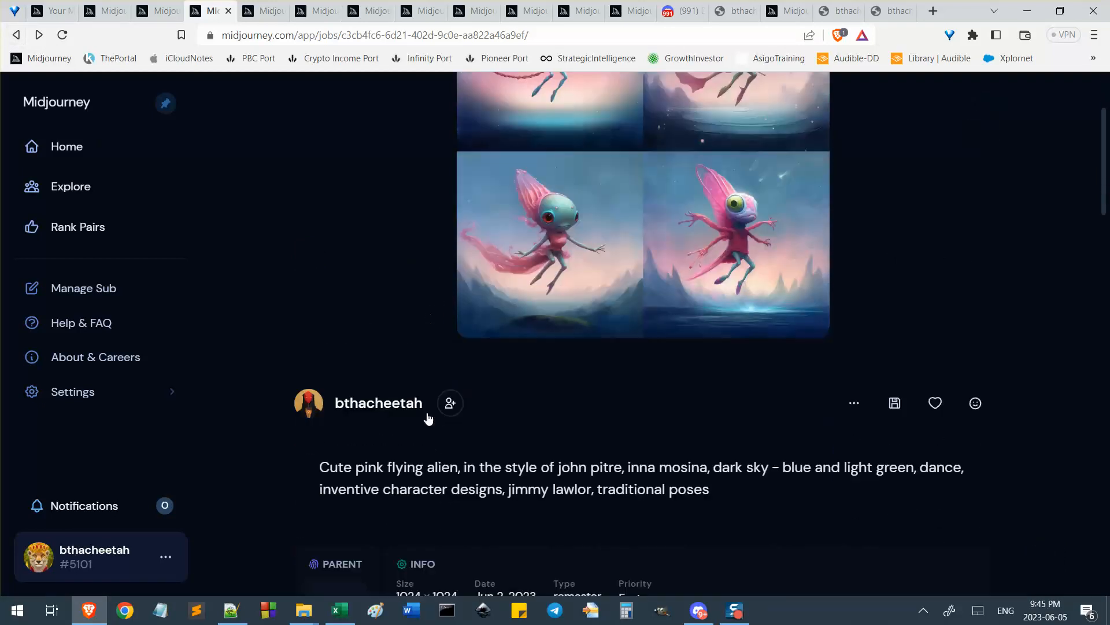
pyautogui.scroll(-3, 441, 459)
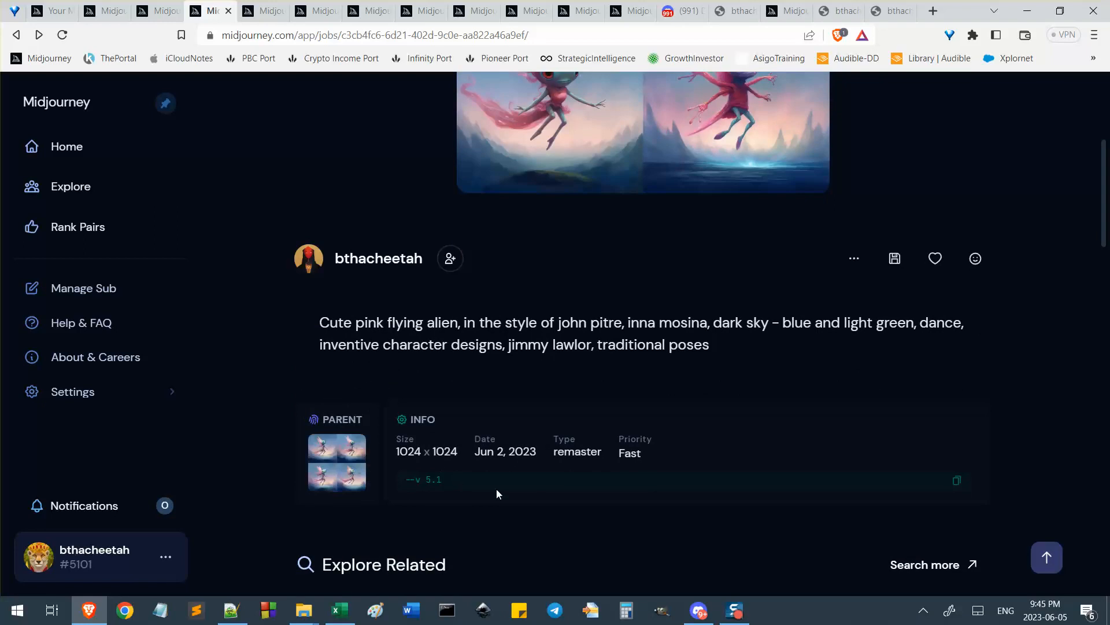
pyautogui.scroll(4, 592, 433)
pyautogui.scroll(-3, 393, 497)
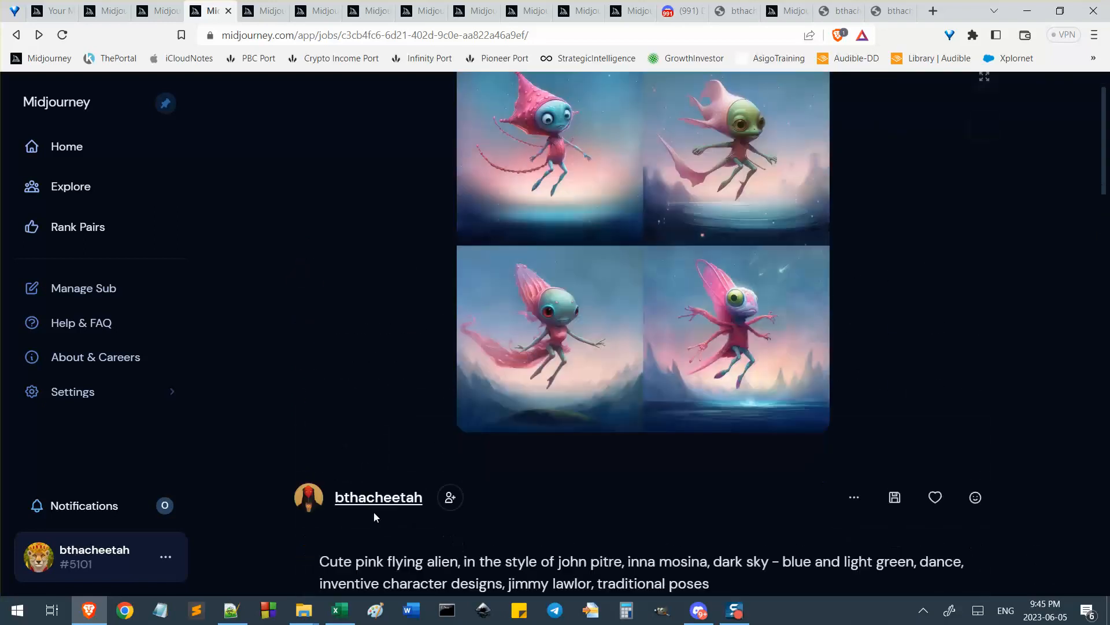
# Reopen the remaster's parent job and review its four images, prompt and variation info
pyautogui.click(336, 516)
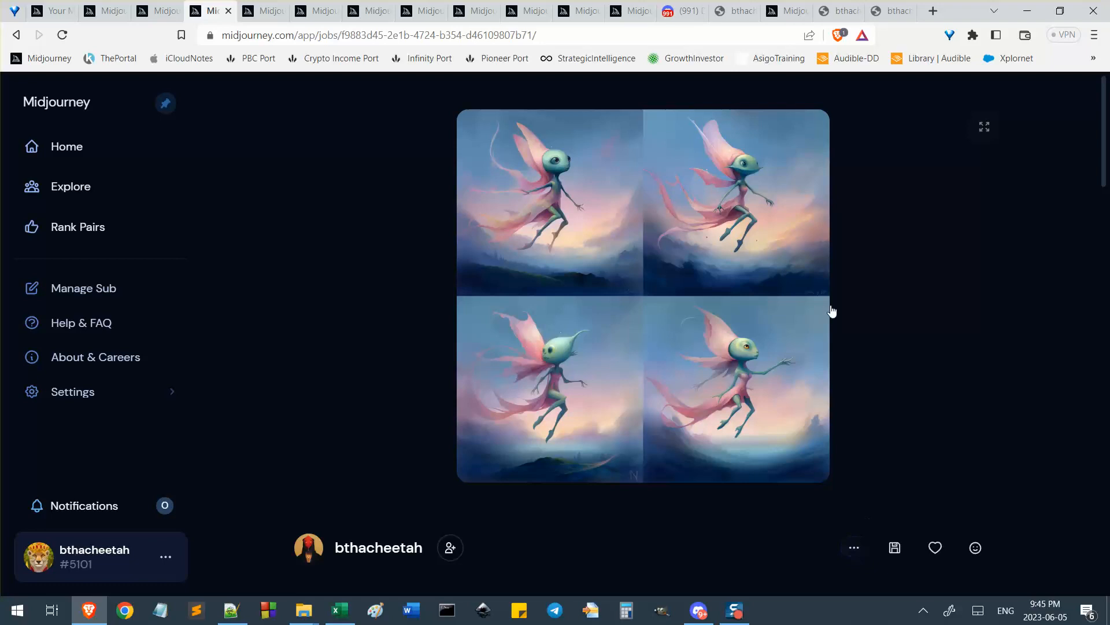
pyautogui.scroll(-6, 399, 480)
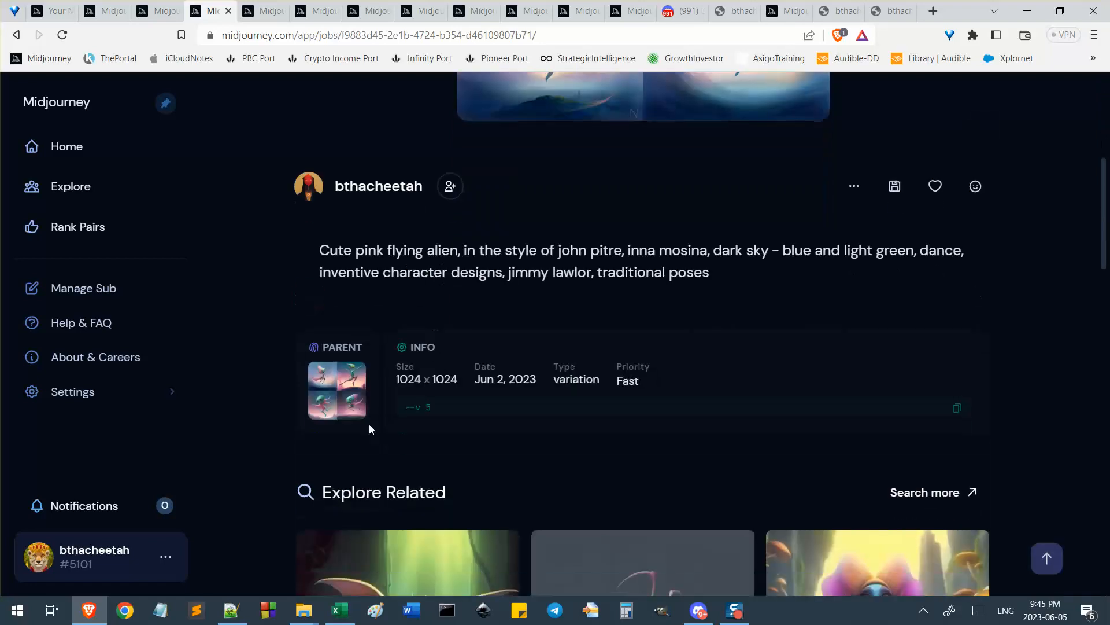
pyautogui.scroll(5, 706, 347)
pyautogui.scroll(-3, 914, 313)
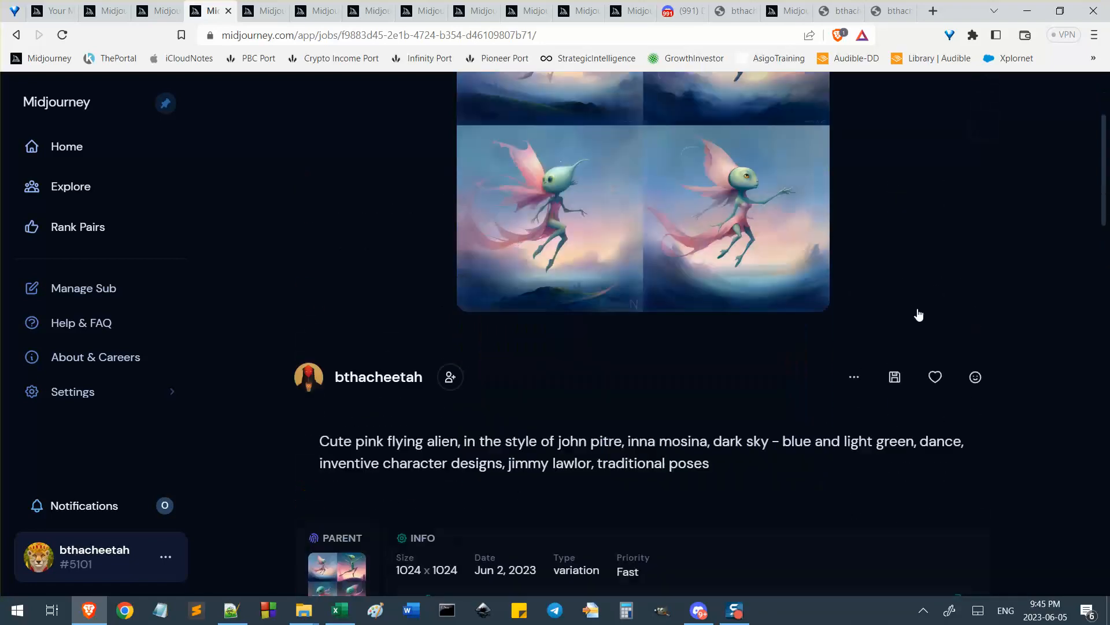
pyautogui.scroll(4, 838, 426)
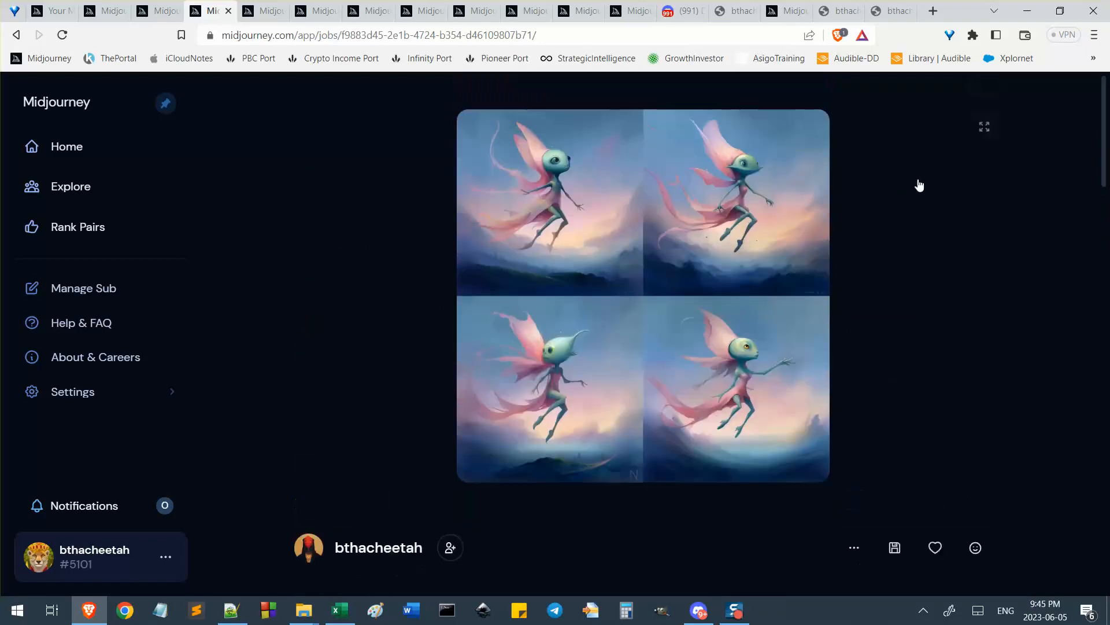
# Open the parent variation job in Discord from its Midjourney page
pyautogui.click(854, 548)
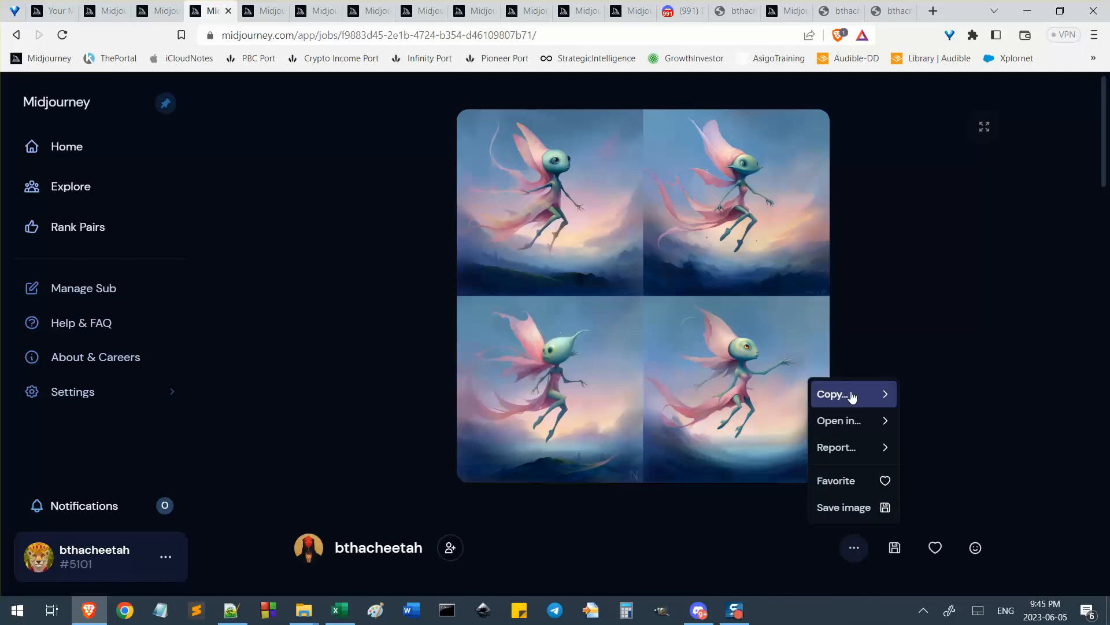
pyautogui.moveTo(871, 398)
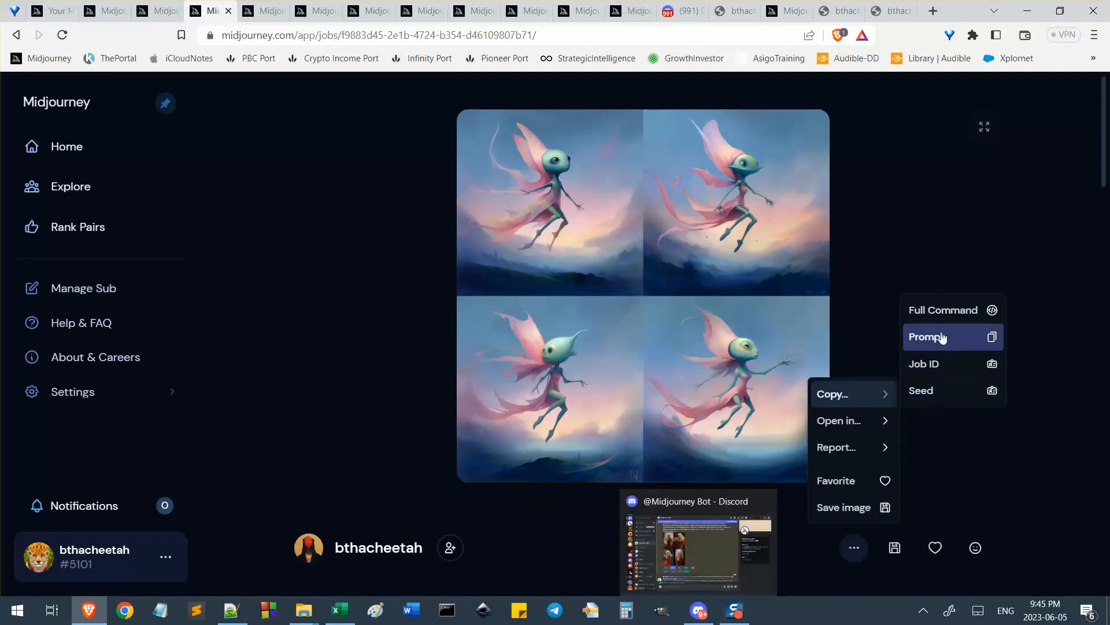
pyautogui.moveTo(871, 422)
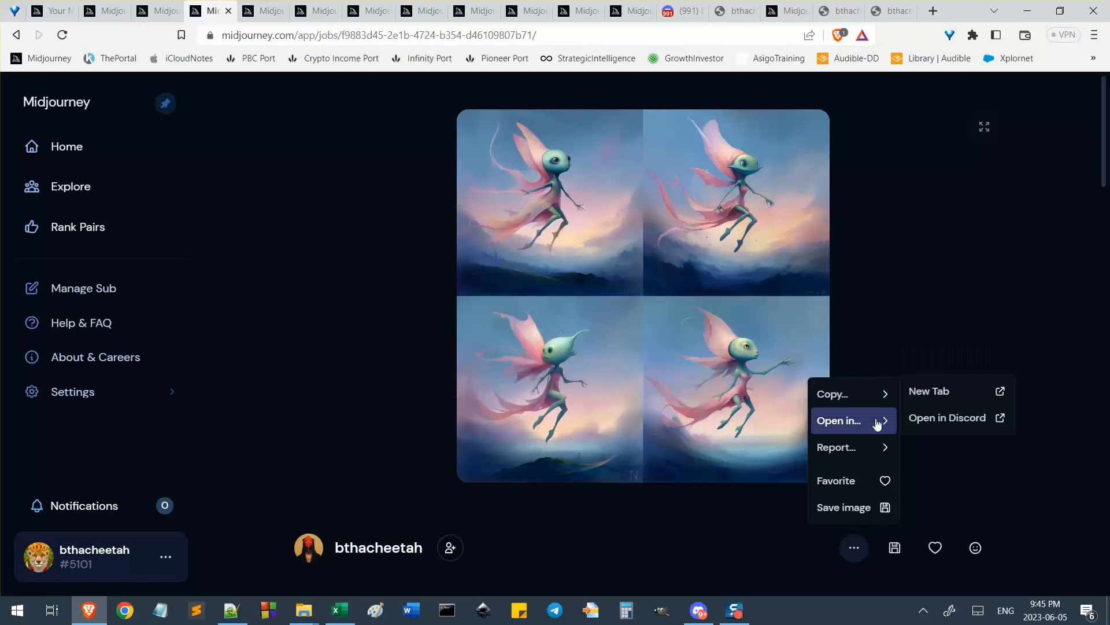
pyautogui.click(938, 421)
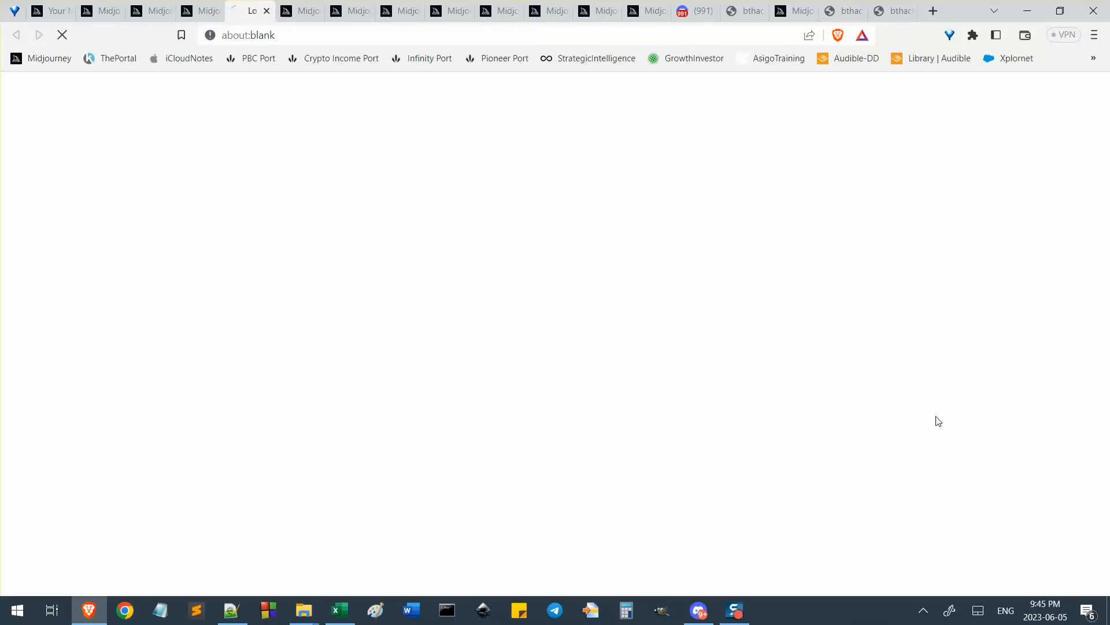
# Return to the variation job's Midjourney page and copy its job ID
pyautogui.click(196, 8)
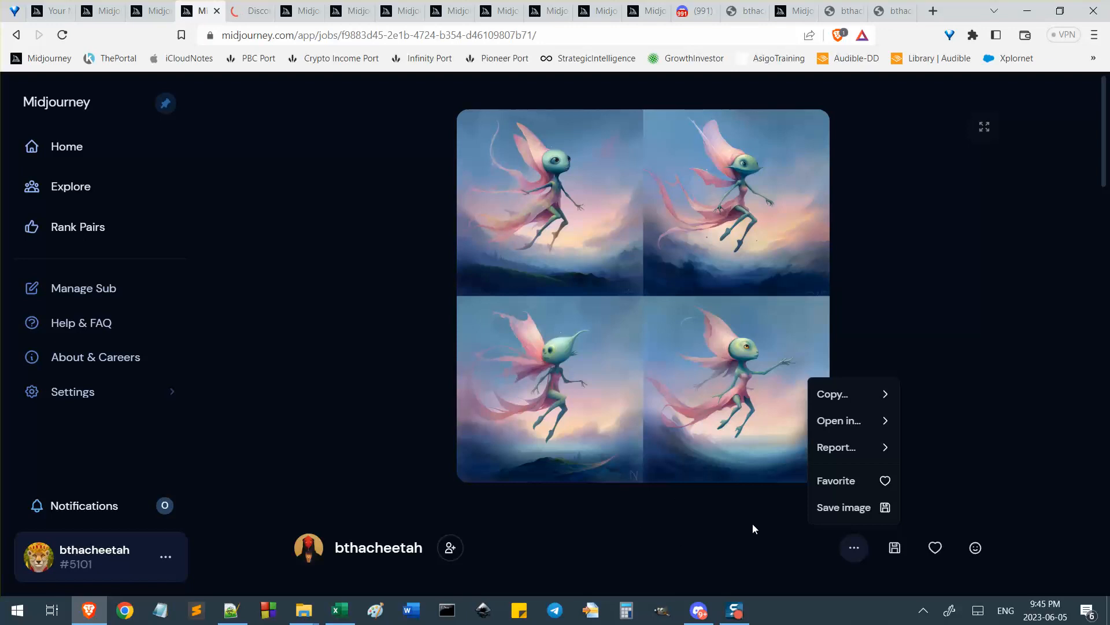
pyautogui.click(858, 399)
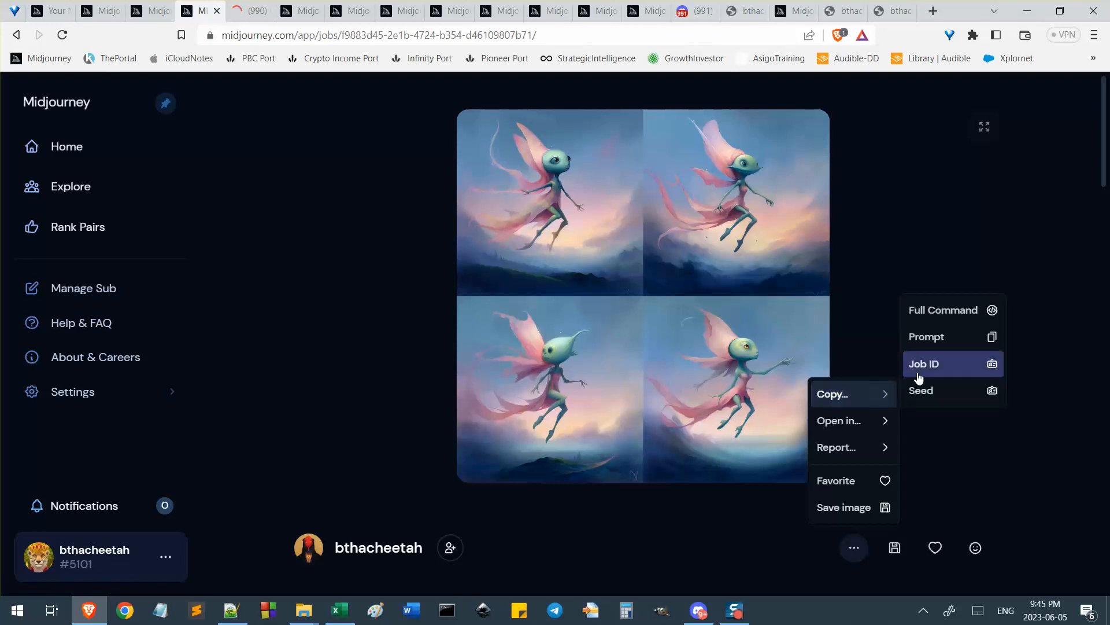
pyautogui.click(920, 371)
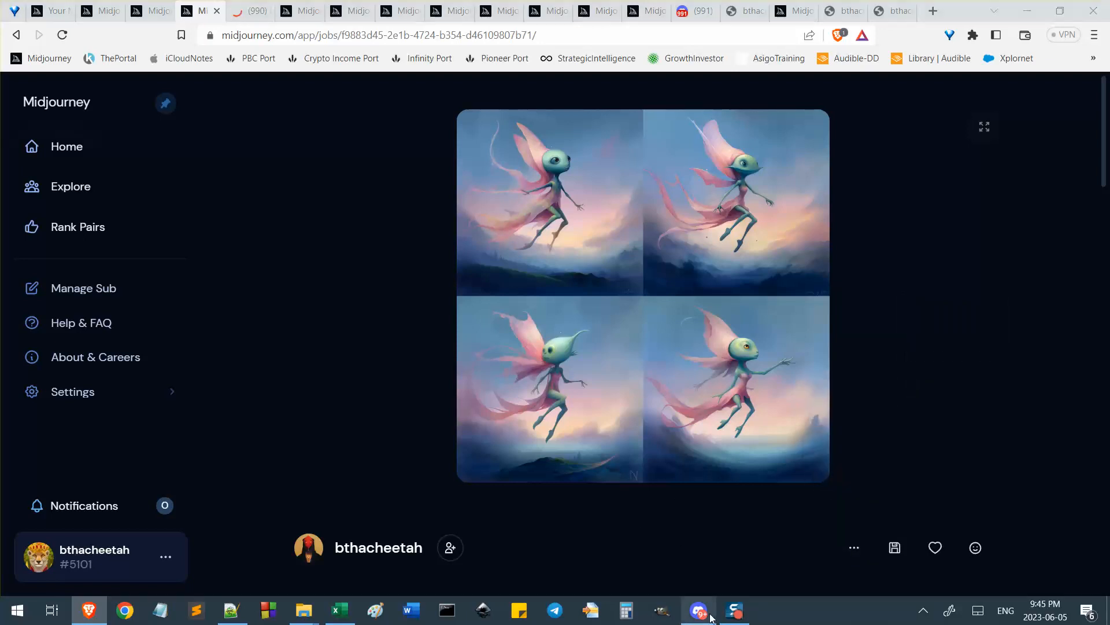
# Switch to Discord and run /show in the Midjourney Bot chat with job ID f9883d45-2e1b-4724-b354-d46109807b71
pyautogui.hotkey('alt', 'Tab')
pyautogui.write('/show')
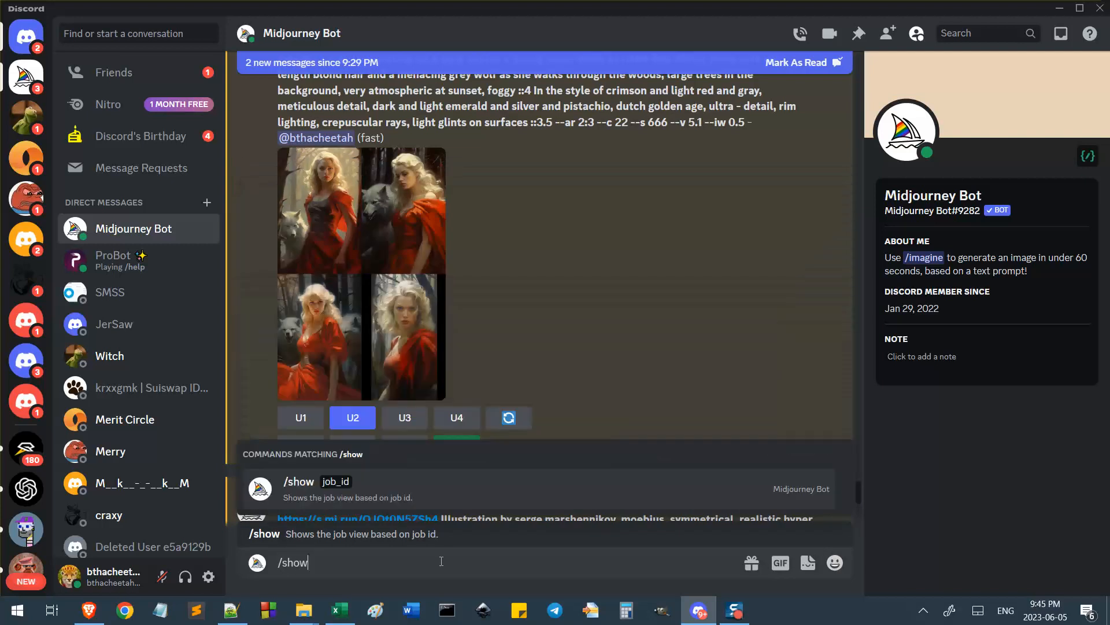
pyautogui.press('Tab')
pyautogui.write('f9883d45-2e1b-4724-b354-d46109807b71')
pyautogui.press('Return')
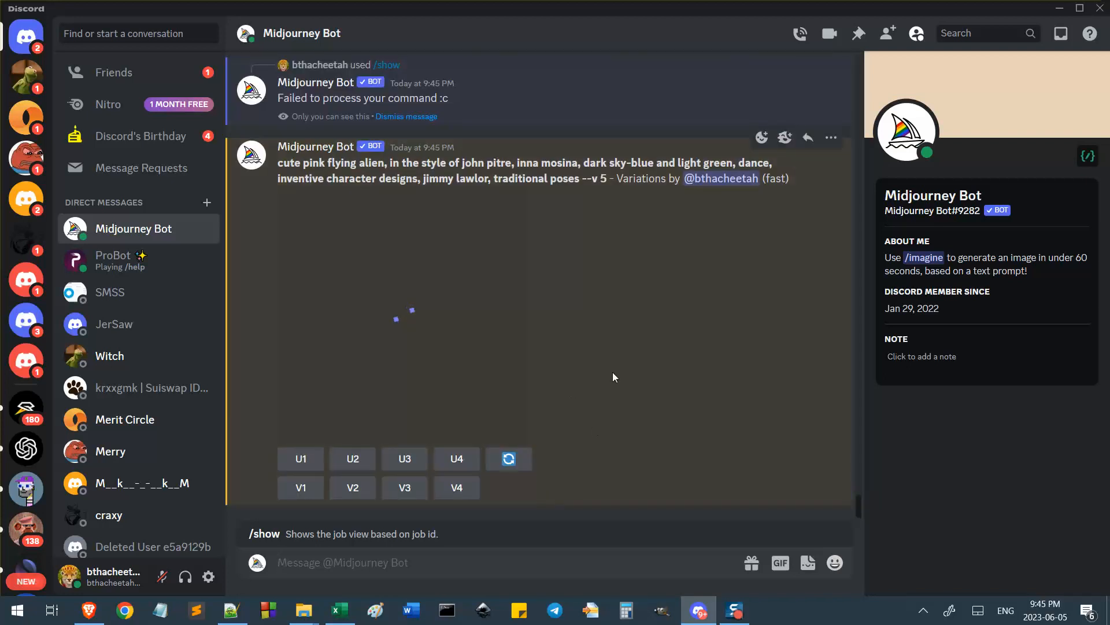
# Copy the message link of the bot's post containing the pink alien variation grid
pyautogui.click(832, 138)
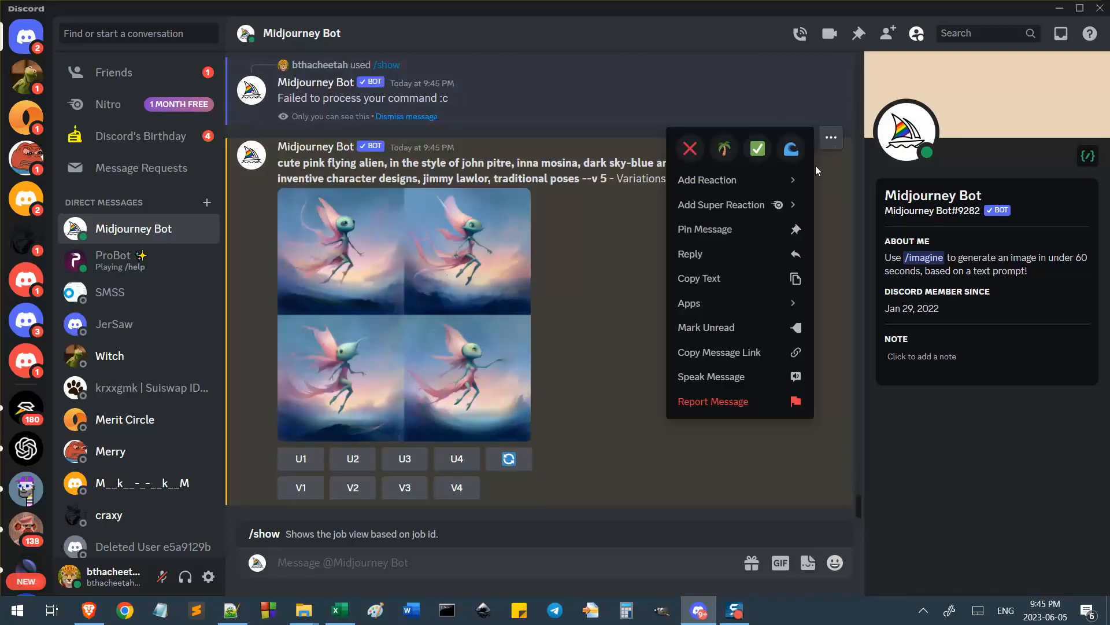
pyautogui.click(743, 360)
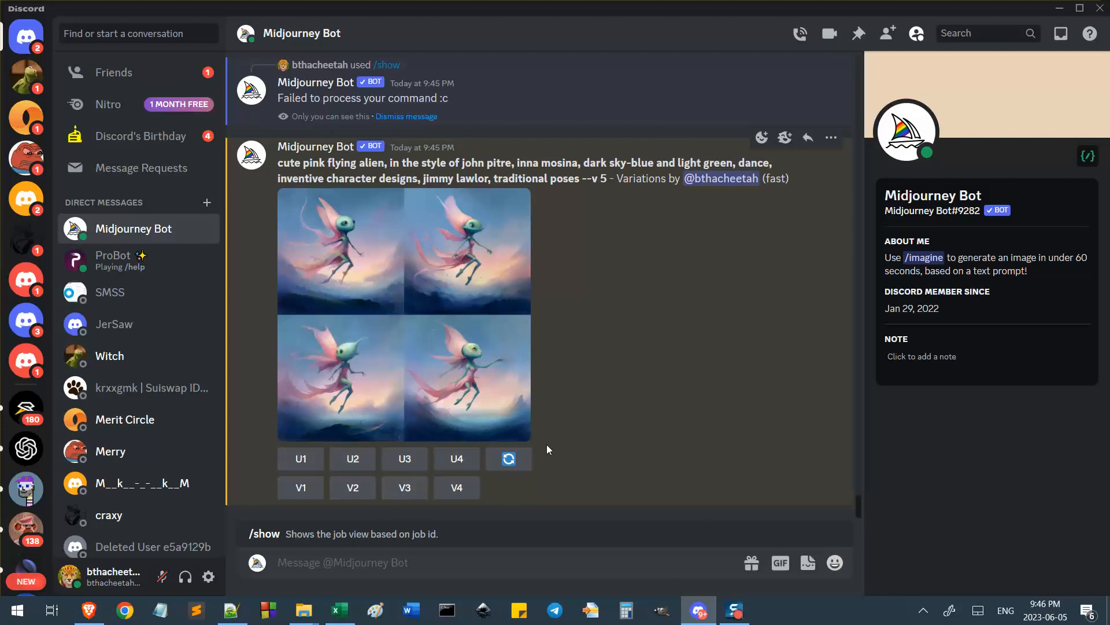
# Switch to the browser and open the pink alien variation job in Discord from its Midjourney page
pyautogui.click(89, 613)
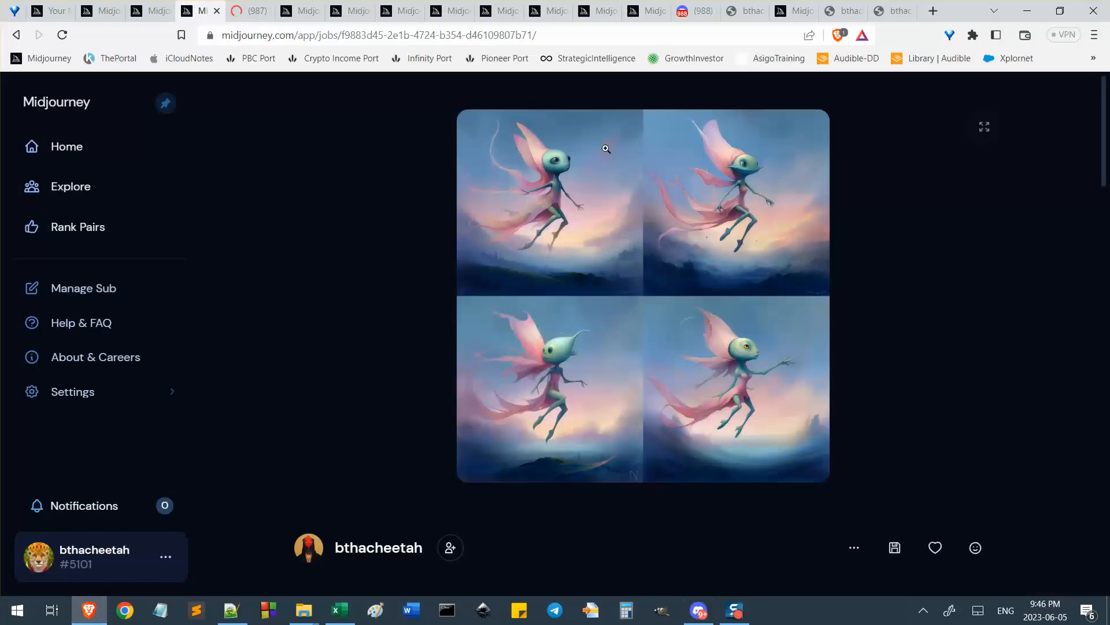
pyautogui.click(860, 551)
pyautogui.moveTo(855, 421)
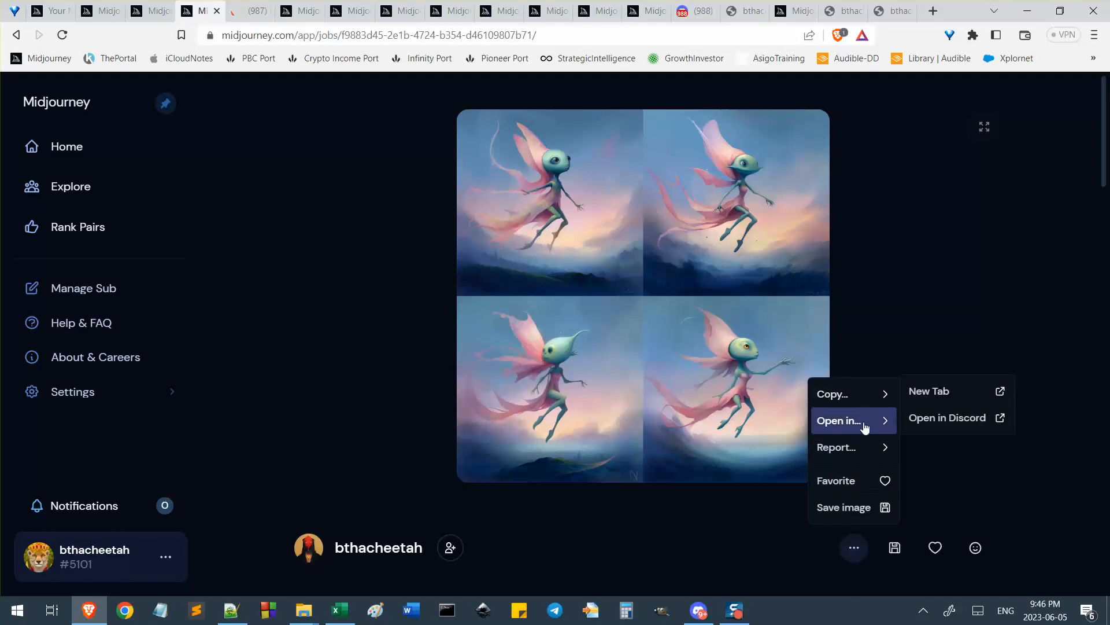
pyautogui.click(946, 419)
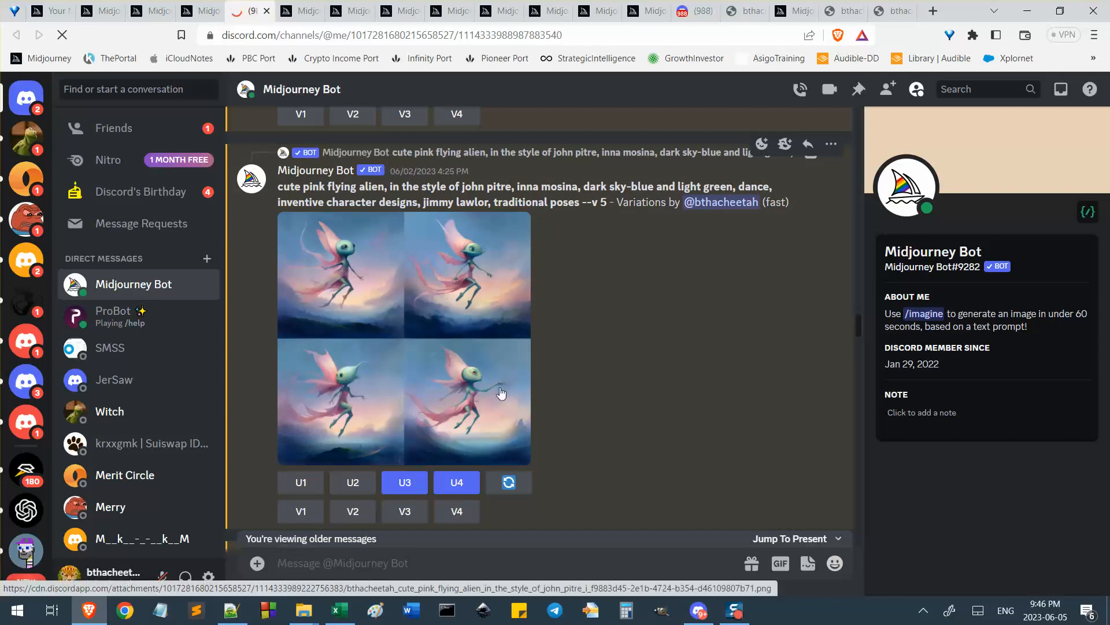
# Find the Image #4 upscale of the pink flying alien among the Midjourney Bot messages and copy its message link
pyautogui.scroll(-1, 584, 400)
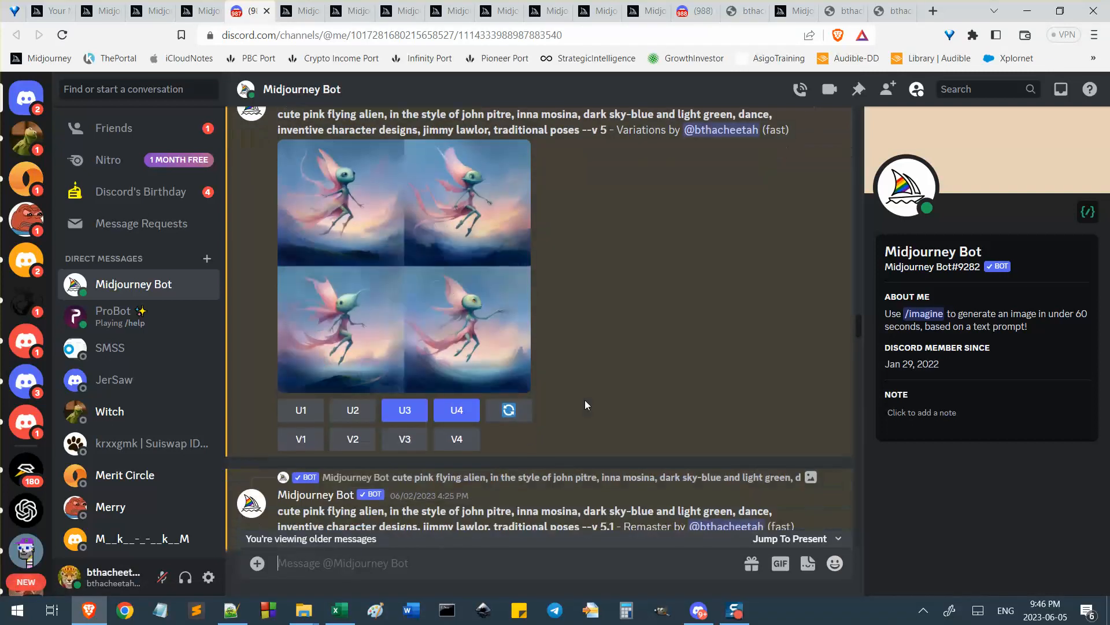
pyautogui.scroll(-7, 609, 328)
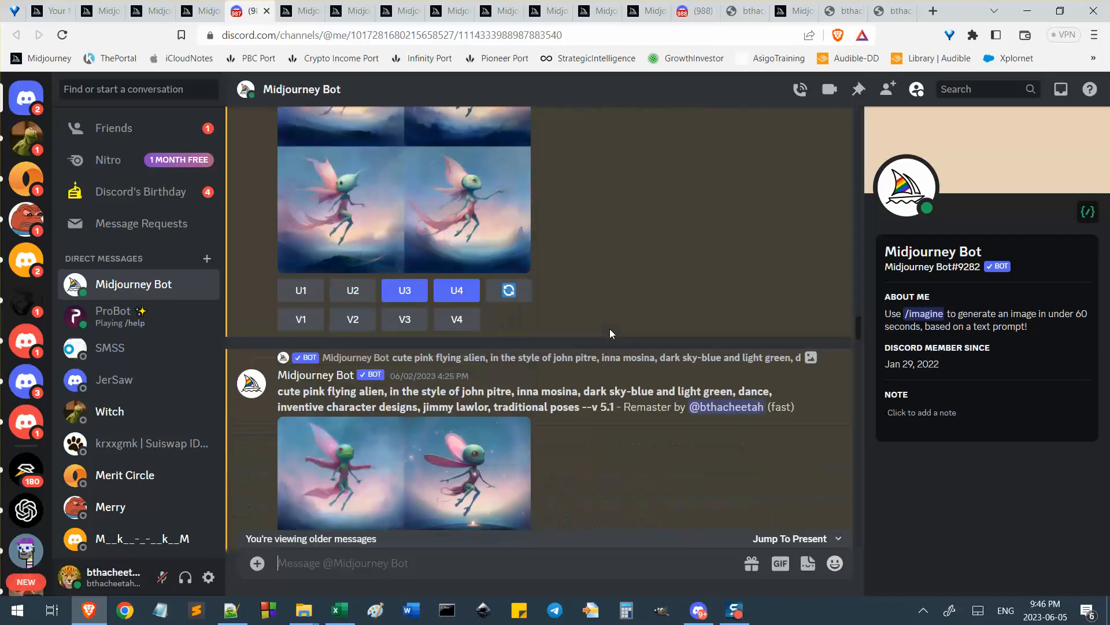
pyautogui.scroll(-12, 609, 328)
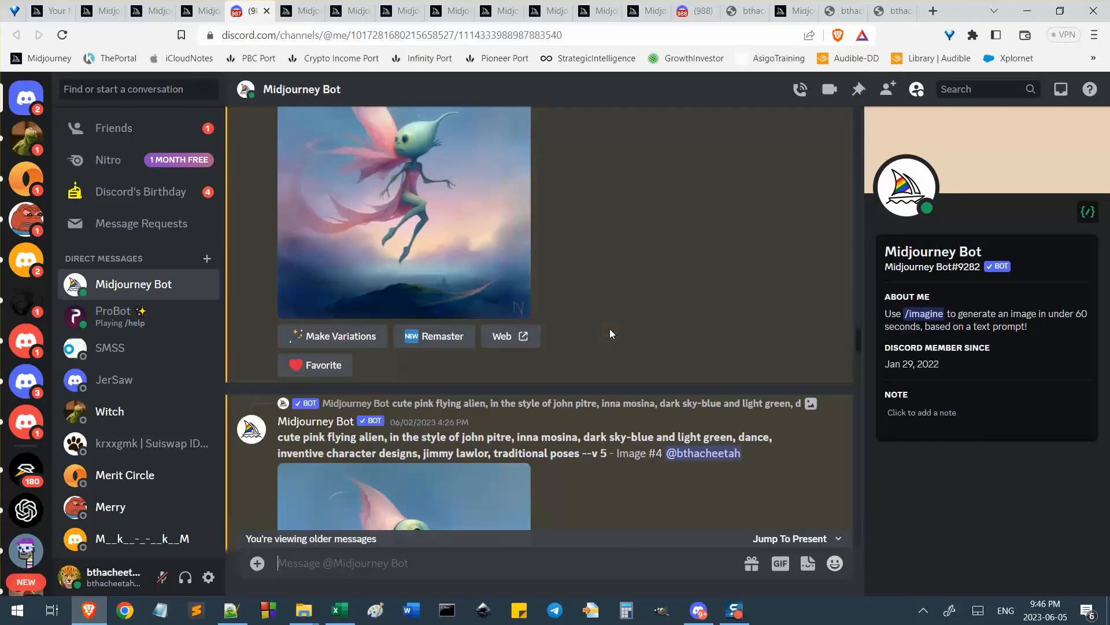
pyautogui.scroll(2, 588, 405)
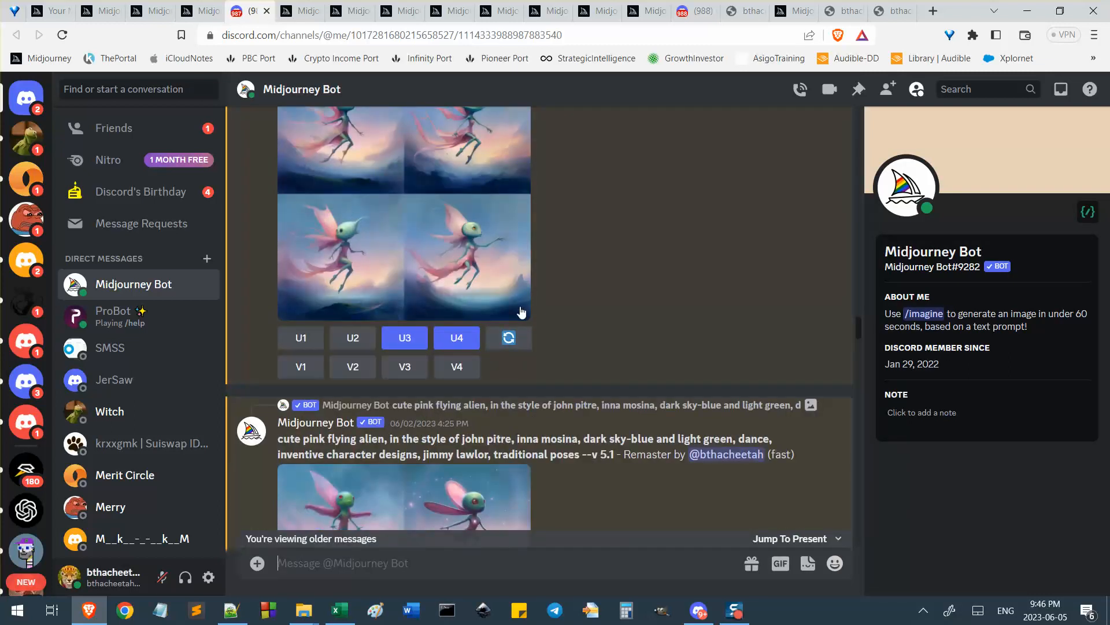
pyautogui.scroll(-8, 503, 380)
pyautogui.scroll(-6, 550, 318)
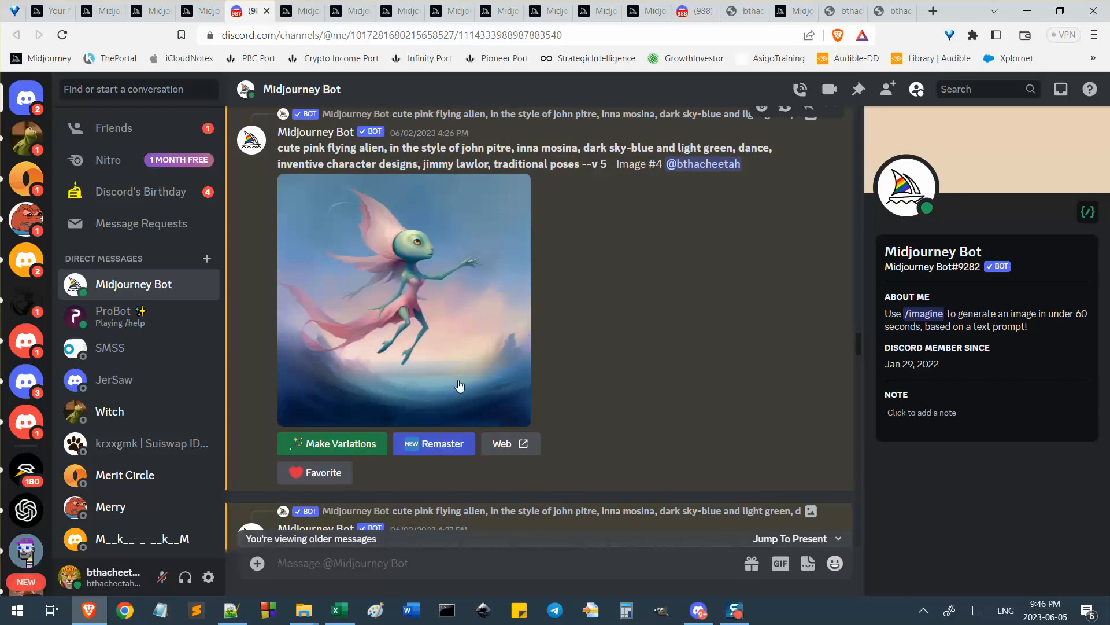
pyautogui.scroll(1, 746, 240)
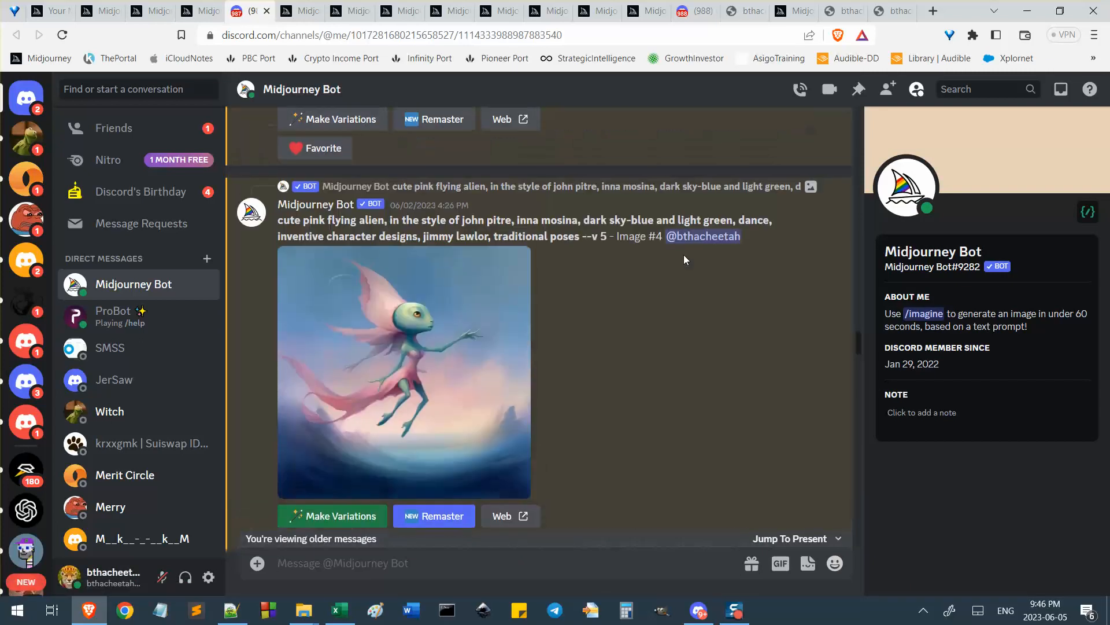
pyautogui.click(831, 181)
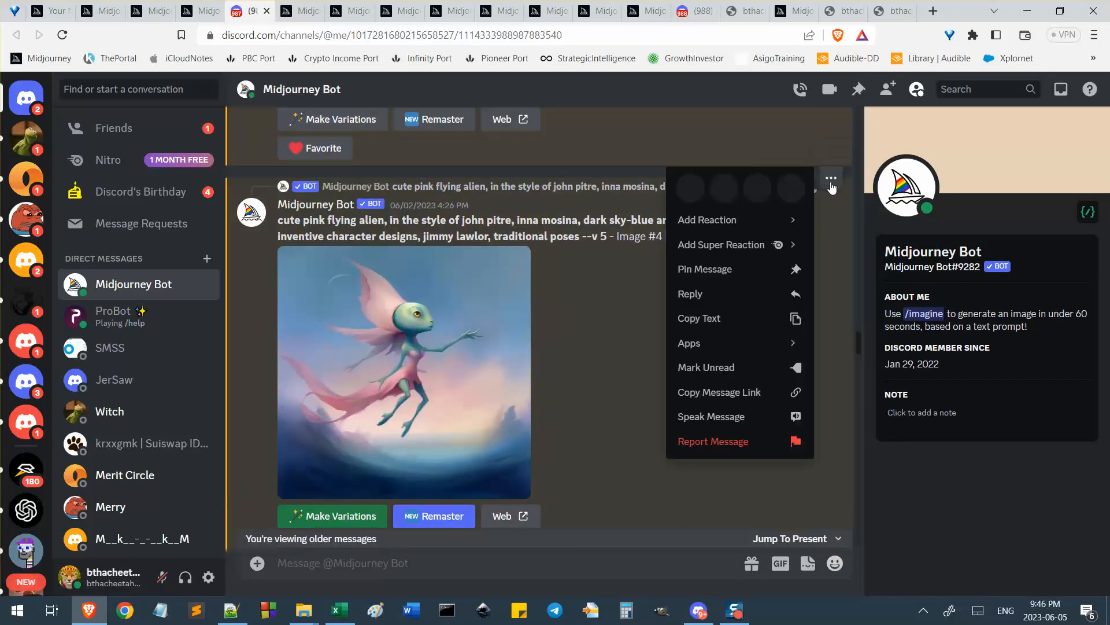
pyautogui.click(722, 393)
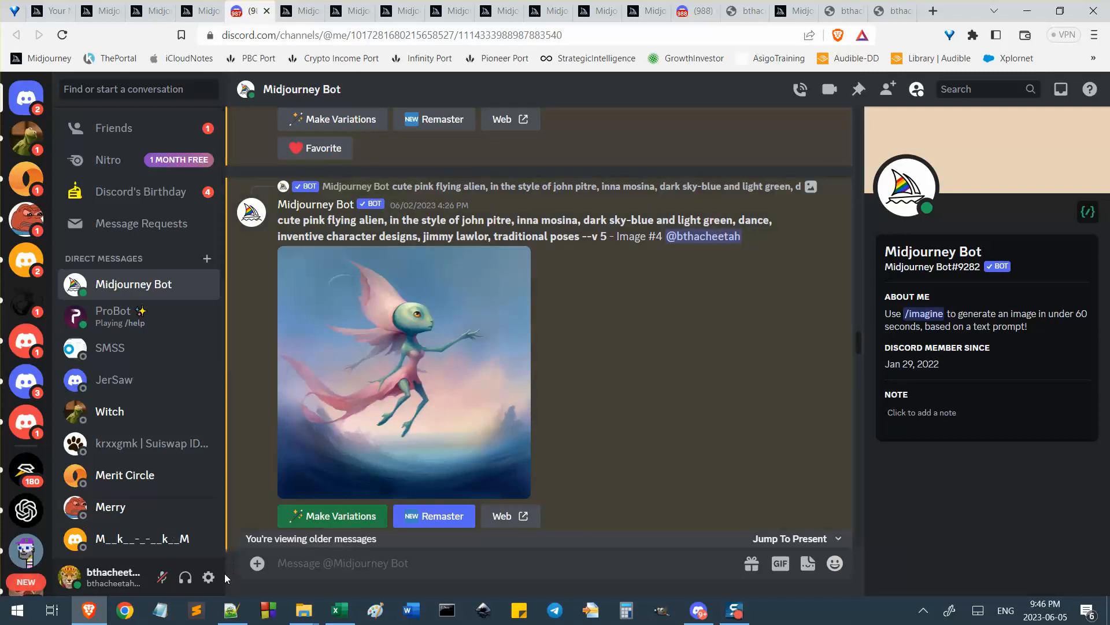
# Paste the message link into Notepad and label it "remastered" on the line below
pyautogui.click(160, 610)
pyautogui.hotkey('ctrl', 'v')
pyautogui.press('Return')
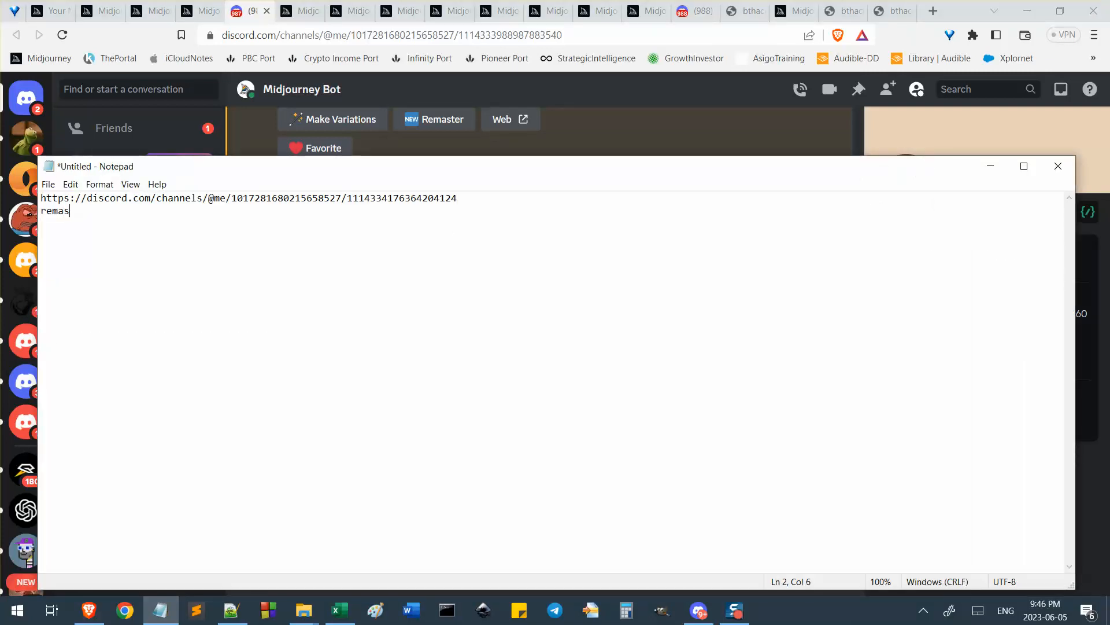
pyautogui.write('remastered')
# Examine the blonde Little Red Riding Hood upscale and its prompt on the Midjourney job page, comparing it with the alien post in Discord
pyautogui.click(88, 610)
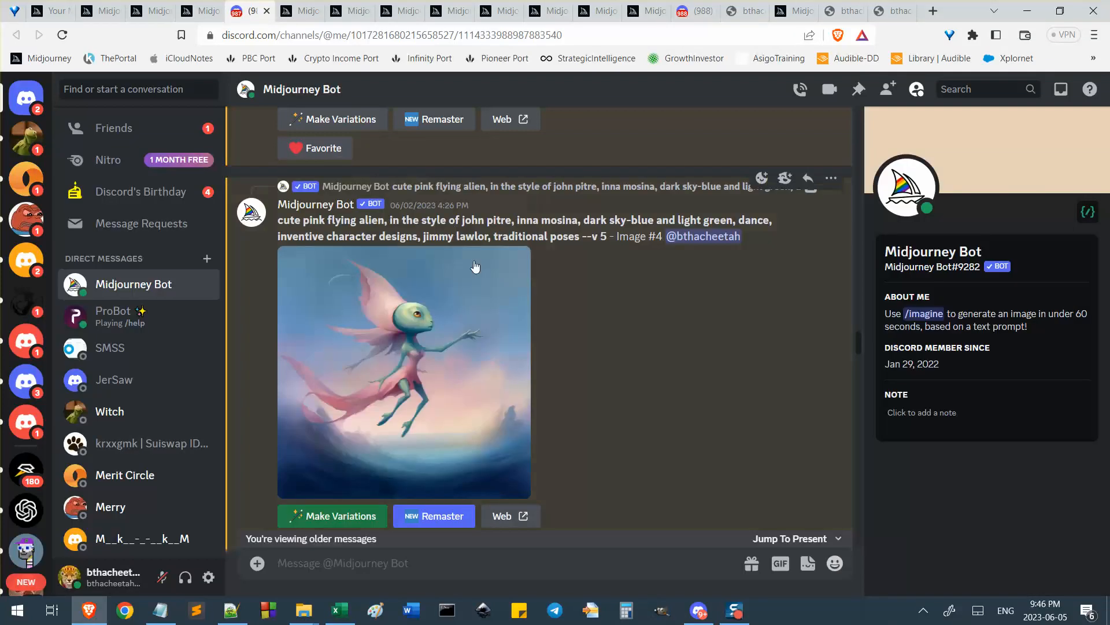
pyautogui.click(296, 11)
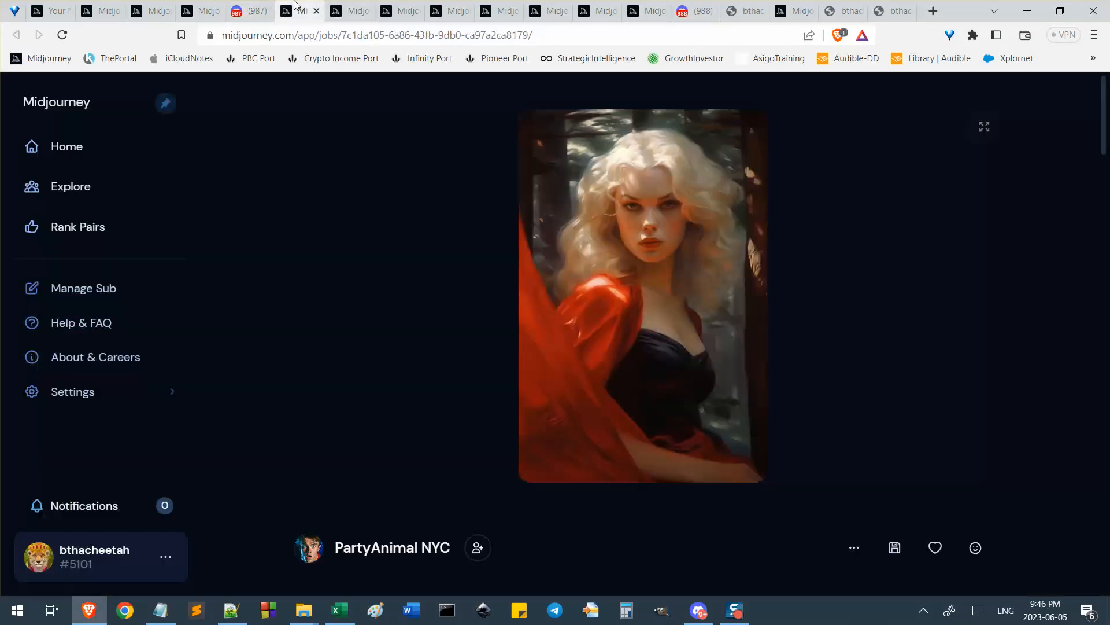
pyautogui.click(205, 9)
pyautogui.click(305, 8)
pyautogui.scroll(-3, 572, 269)
pyautogui.scroll(3, 532, 284)
pyautogui.scroll(-3, 498, 304)
pyautogui.scroll(3, 456, 318)
pyautogui.scroll(-7, 452, 317)
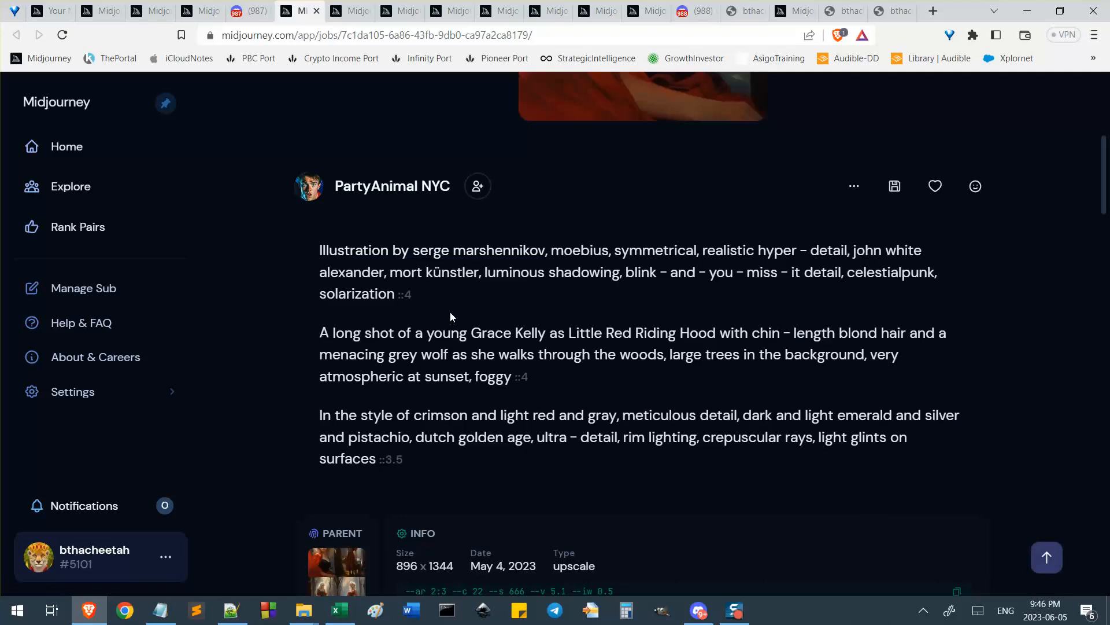
pyautogui.scroll(7, 456, 324)
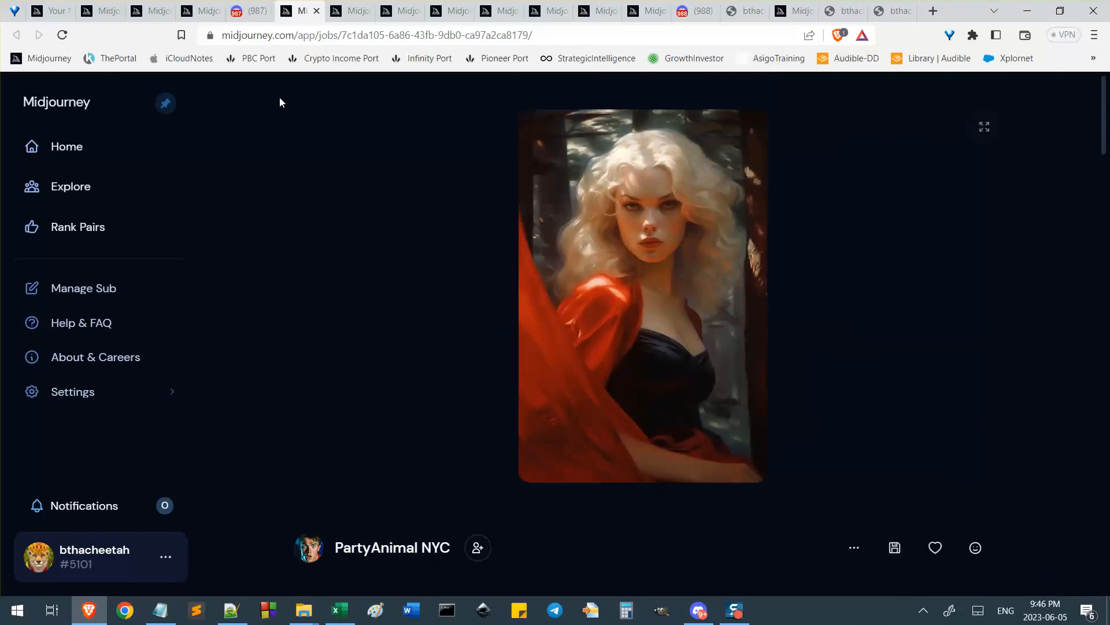
pyautogui.click(252, 10)
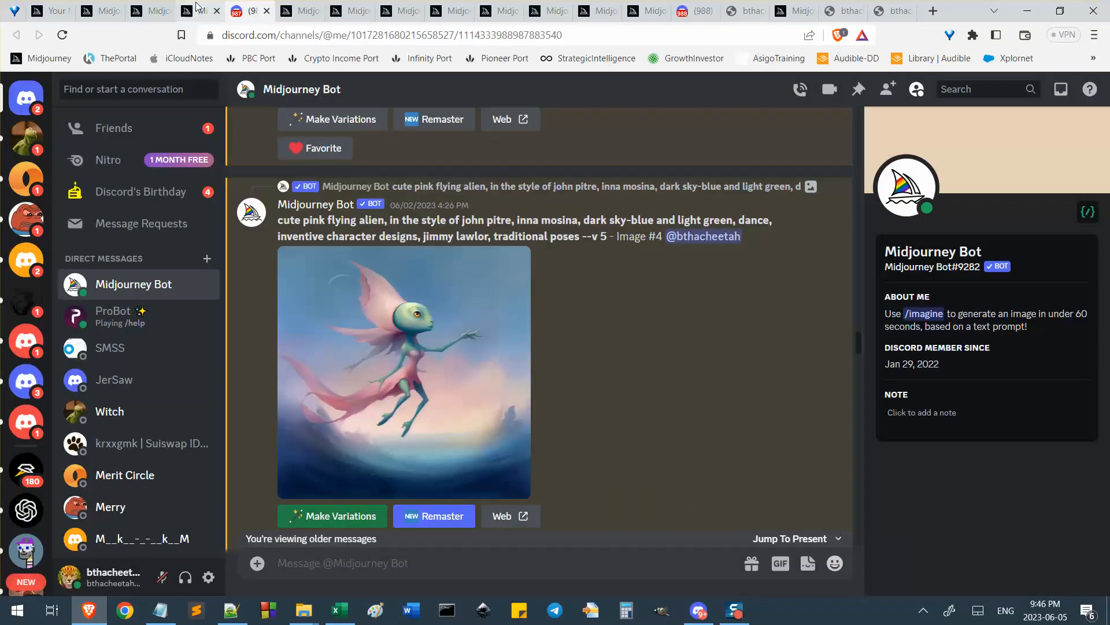
pyautogui.click(301, 11)
pyautogui.scroll(-2, 336, 353)
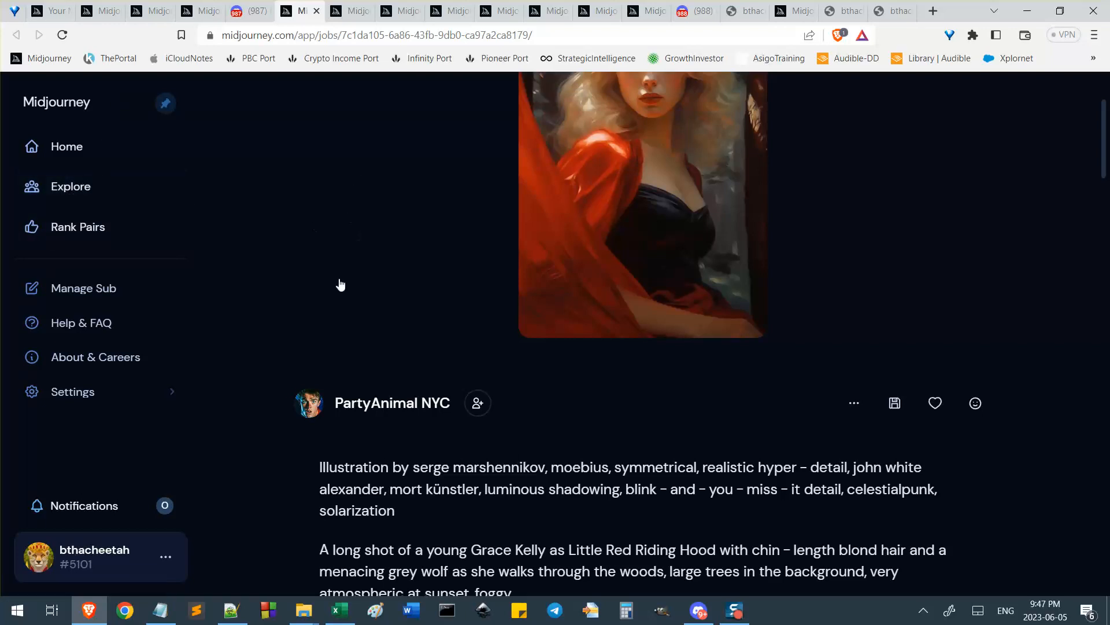
pyautogui.scroll(2, 338, 287)
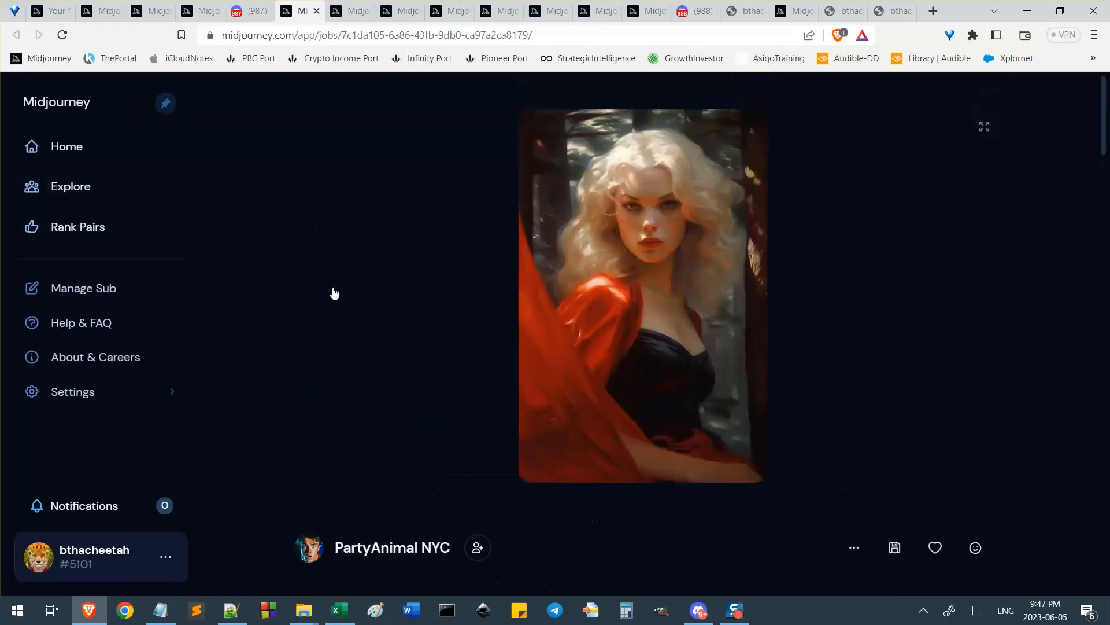
pyautogui.click(254, 9)
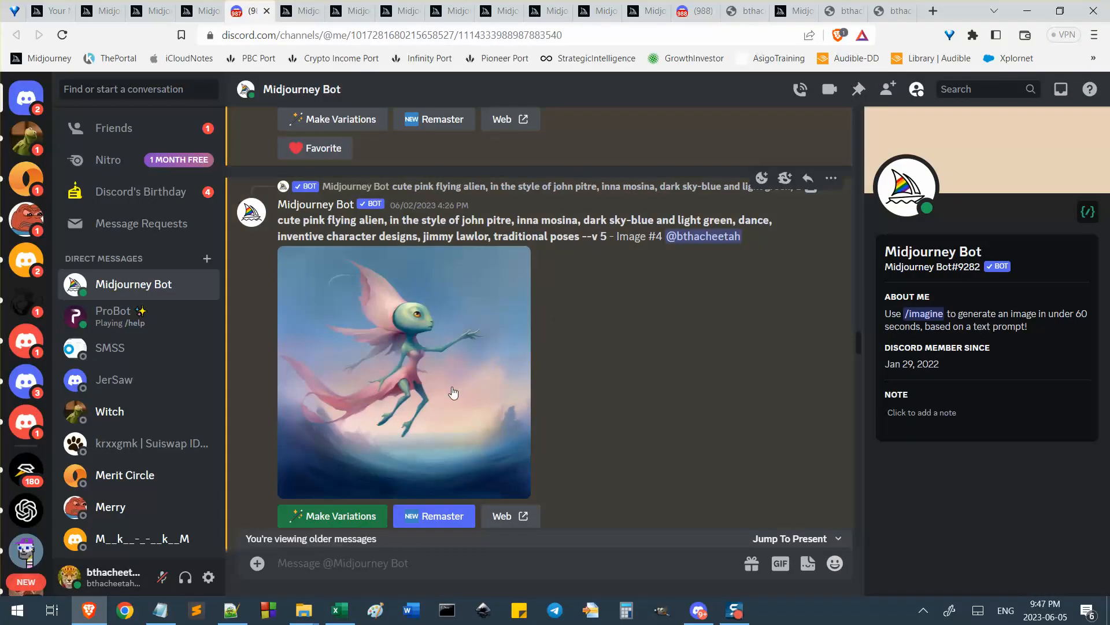
pyautogui.click(298, 10)
# Copy the message link of the alien Image #4 post in Discord again
pyautogui.click(254, 10)
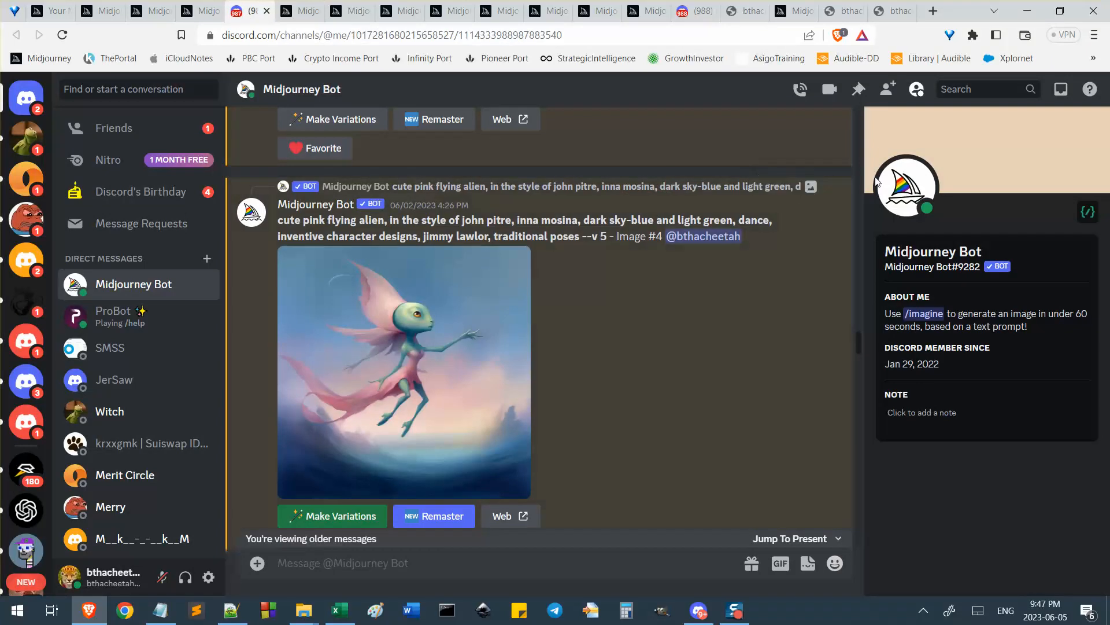
pyautogui.click(831, 177)
pyautogui.click(731, 392)
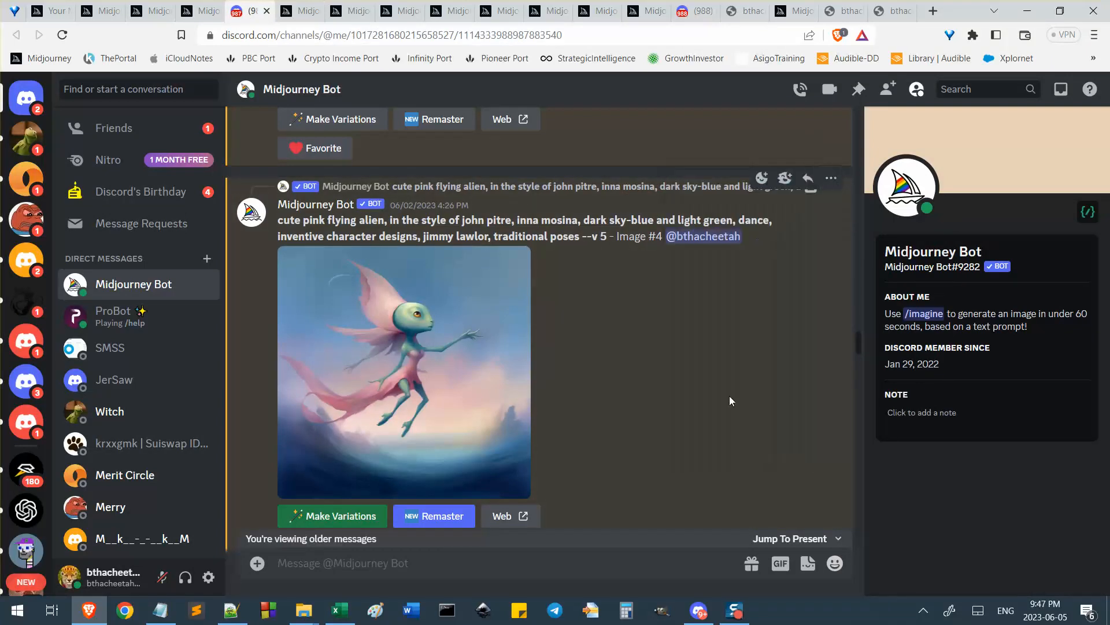
# Go back to the job c3cb4fc6-6d21-402d-9c0e-aa822a46a9ef page and move its URL into Notepad below "remastered", after a ">>" line
pyautogui.click(203, 8)
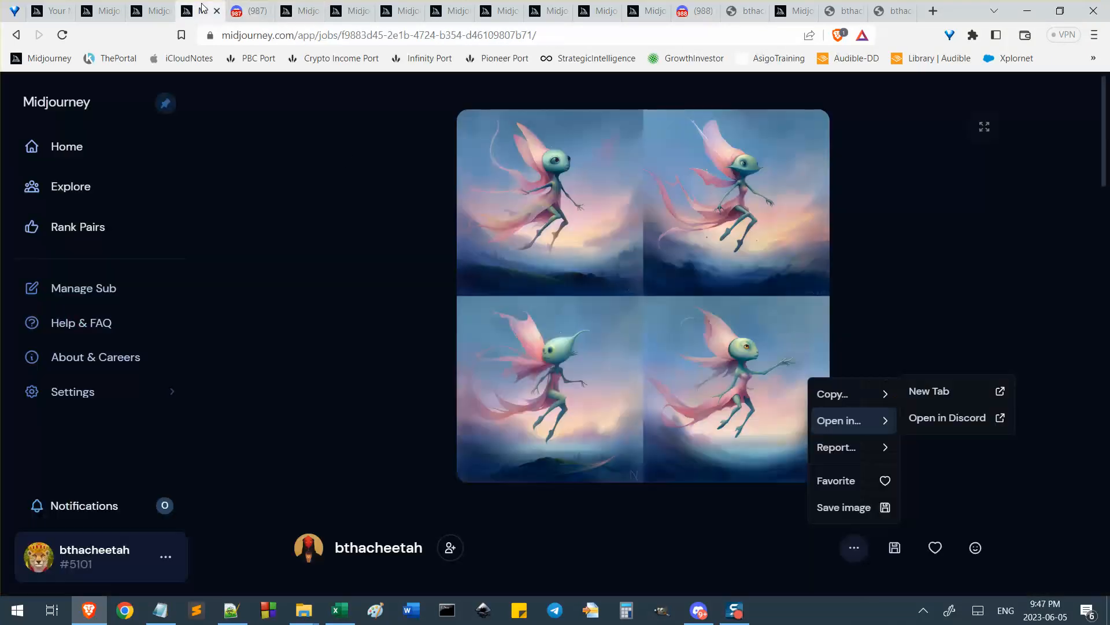
pyautogui.click(16, 34)
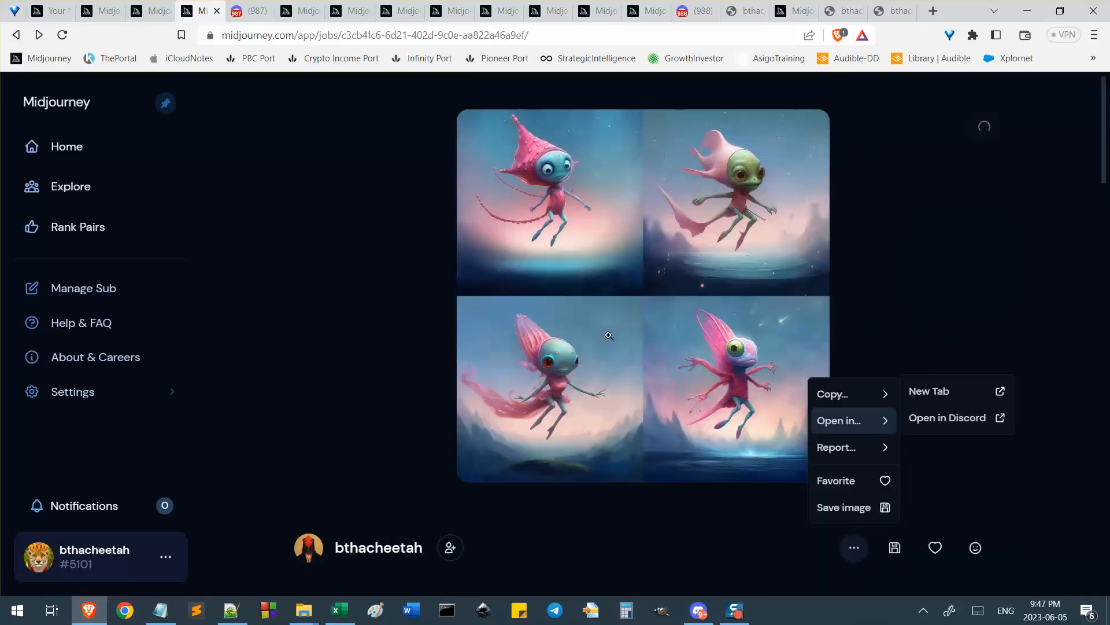
pyautogui.click(428, 35)
pyautogui.press('BackSpace')
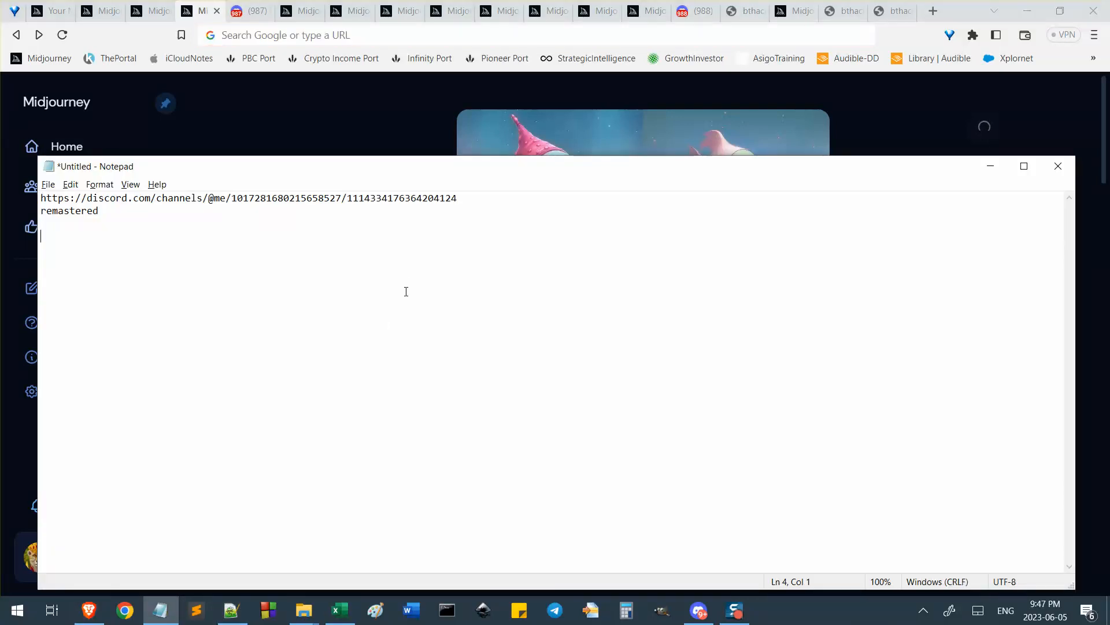
pyautogui.press('Return')
pyautogui.hotkey('ctrl', 'v')
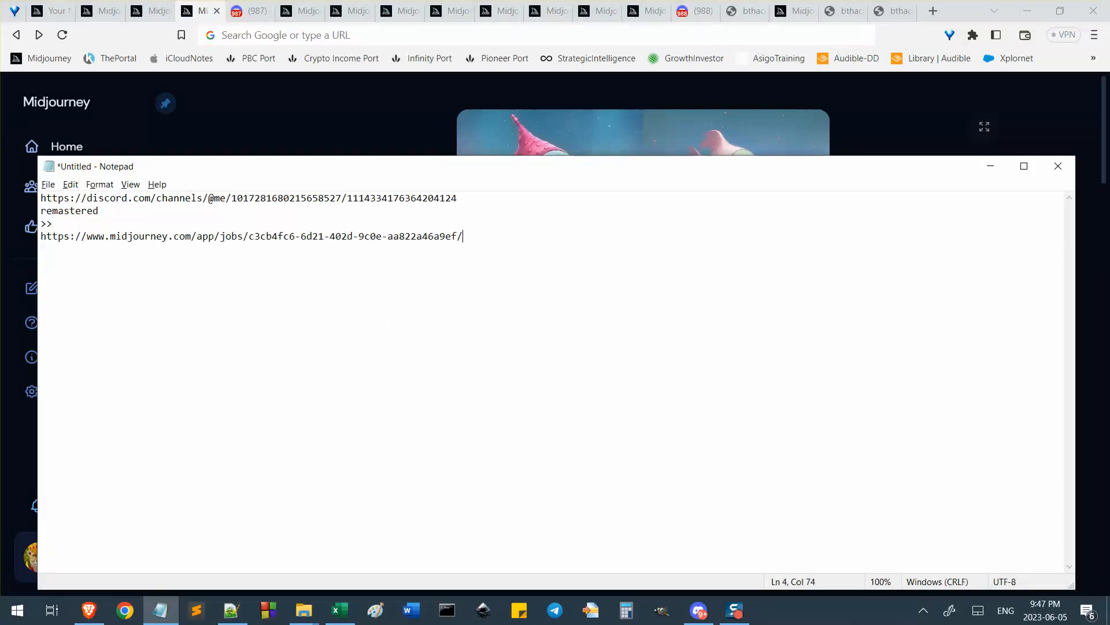
# Copy the job ID c3cb4fc6-6d21-402d-9c0e-aa822a46a9ef out of the Midjourney URL in Notepad onto its own line below
pyautogui.hotkey('alt', 'Tab')
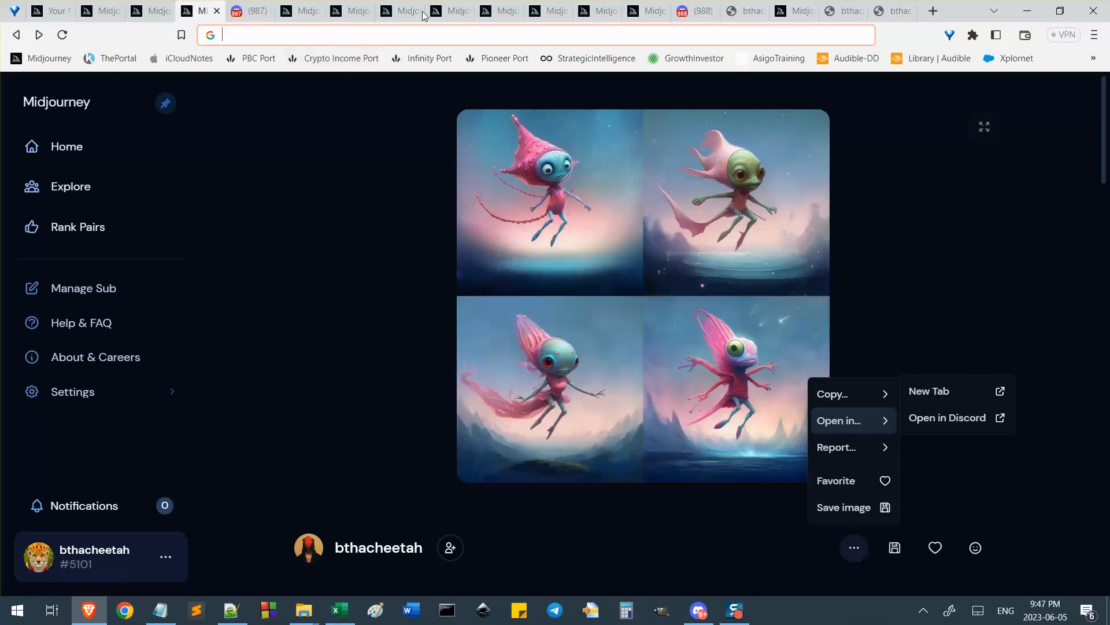
pyautogui.hotkey('alt', 'Tab')
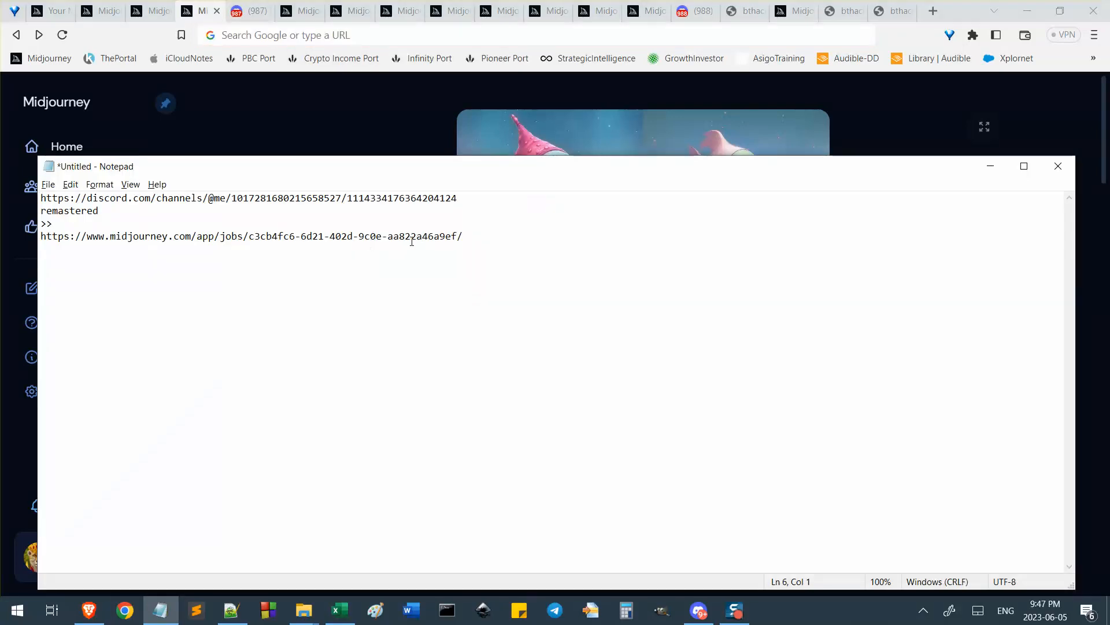
pyautogui.click(459, 237)
pyautogui.keyDown('shift'); pyautogui.click(249, 237); pyautogui.keyUp('shift')
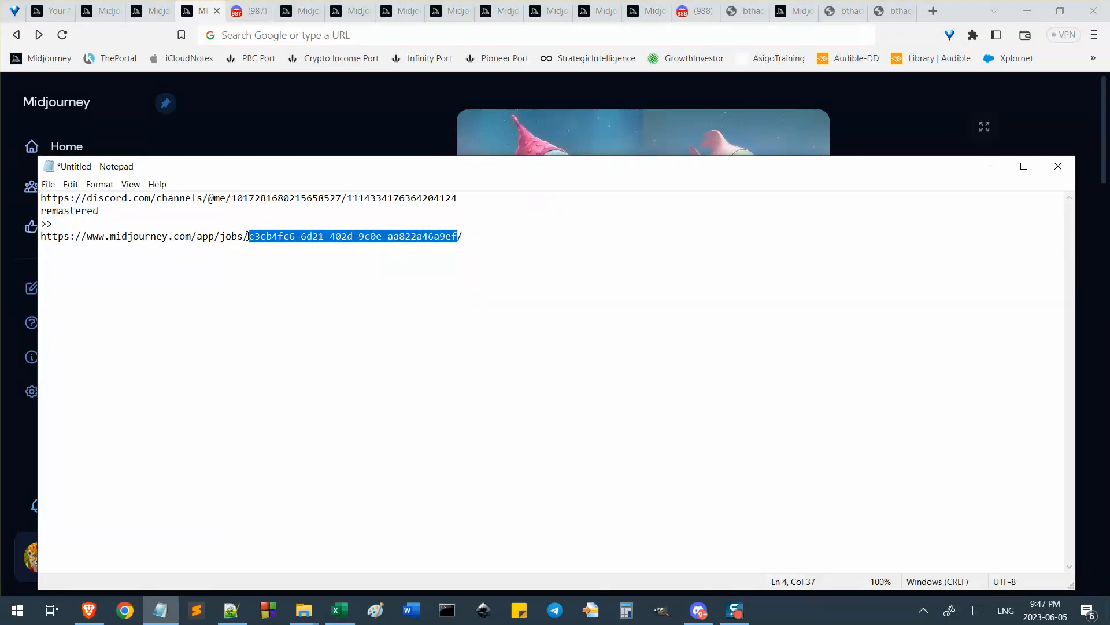
pyautogui.click(518, 258)
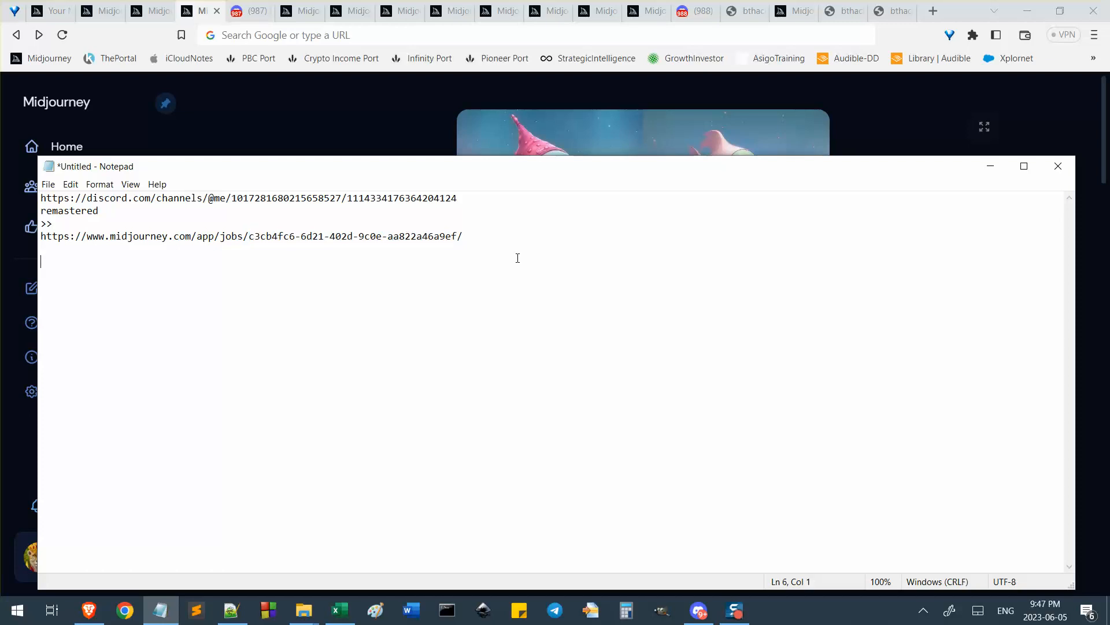
pyautogui.press('Return')
pyautogui.press('Return')
pyautogui.hotkey('ctrl', 'v')
pyautogui.press('Return')
pyautogui.moveTo(250, 237); pyautogui.dragTo(33, 236)
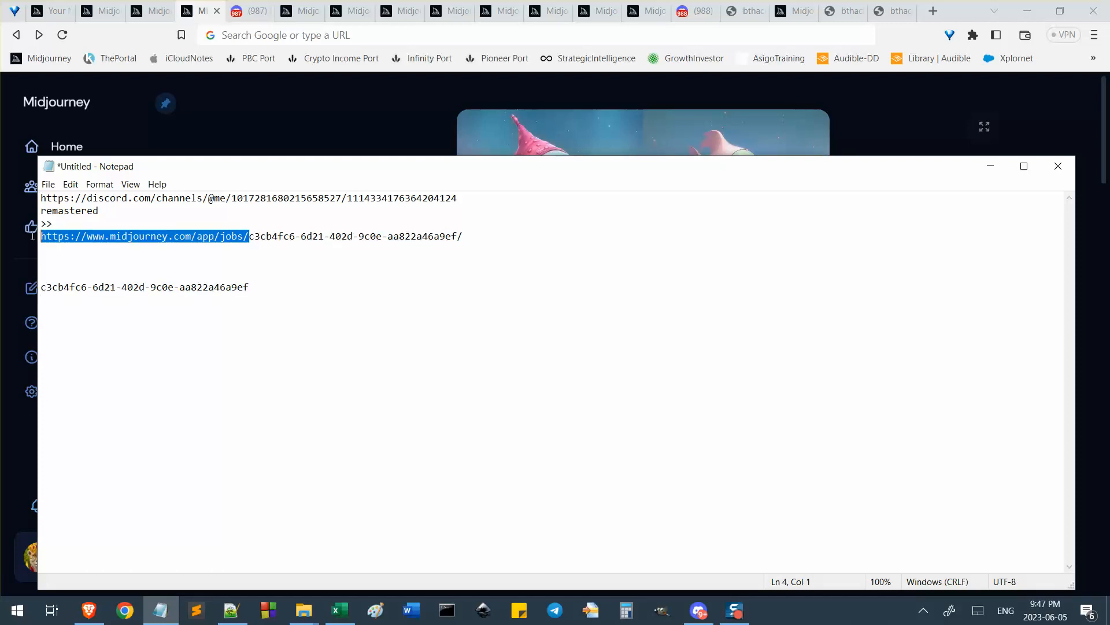
pyautogui.hotkey('ctrl', 'c')
pyautogui.click(81, 273)
pyautogui.hotkey('ctrl', 'v')
pyautogui.keyDown('ctrl'); pyautogui.scroll(6, 152, 314); pyautogui.keyUp('ctrl')
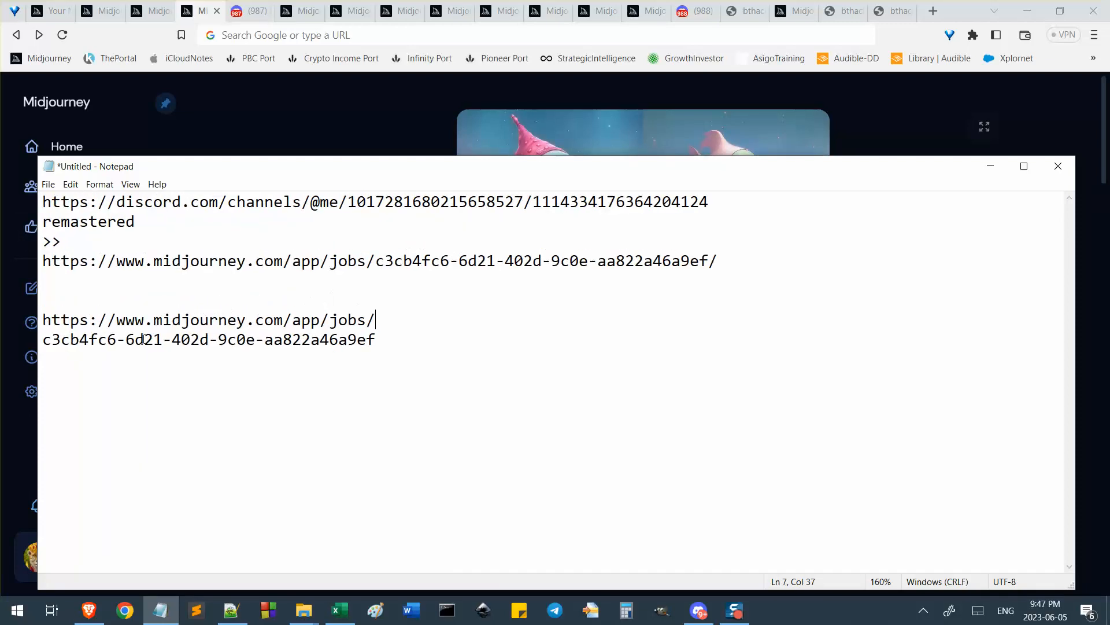
pyautogui.keyDown('ctrl'); pyautogui.scroll(1, 143, 340); pyautogui.keyUp('ctrl')
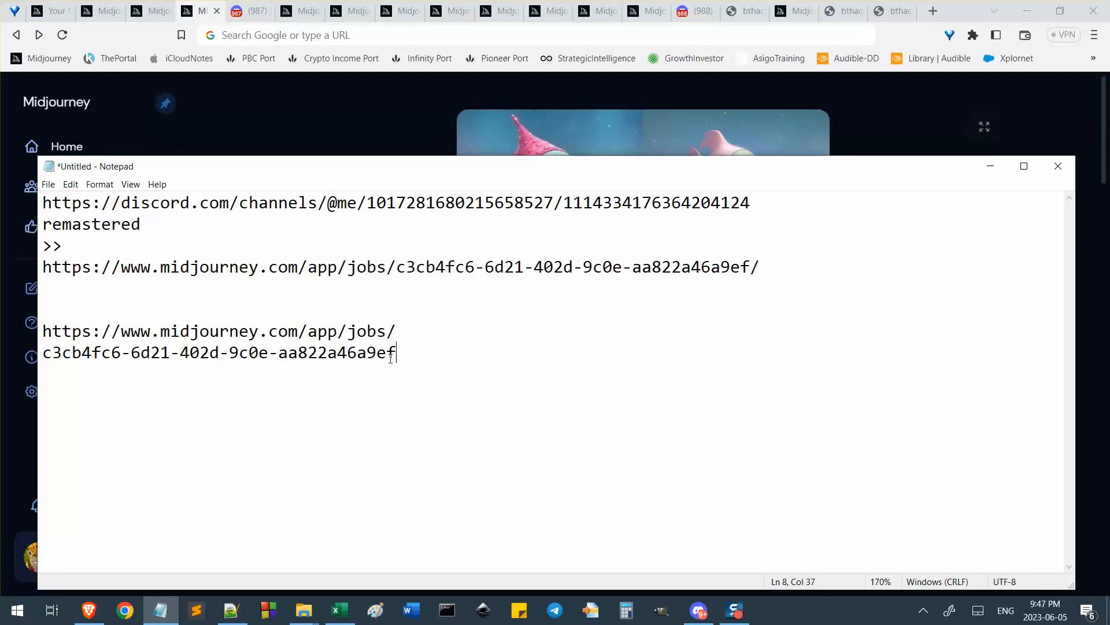
# Join the job ID to the end of the jobs URL prefix and return to the browser with the rebuilt URL selected
pyautogui.moveTo(503, 366); pyautogui.dragTo(12, 354)
pyautogui.hotkey('ctrl', 'x')
pyautogui.press('BackSpace')
pyautogui.hotkey('ctrl', 'v')
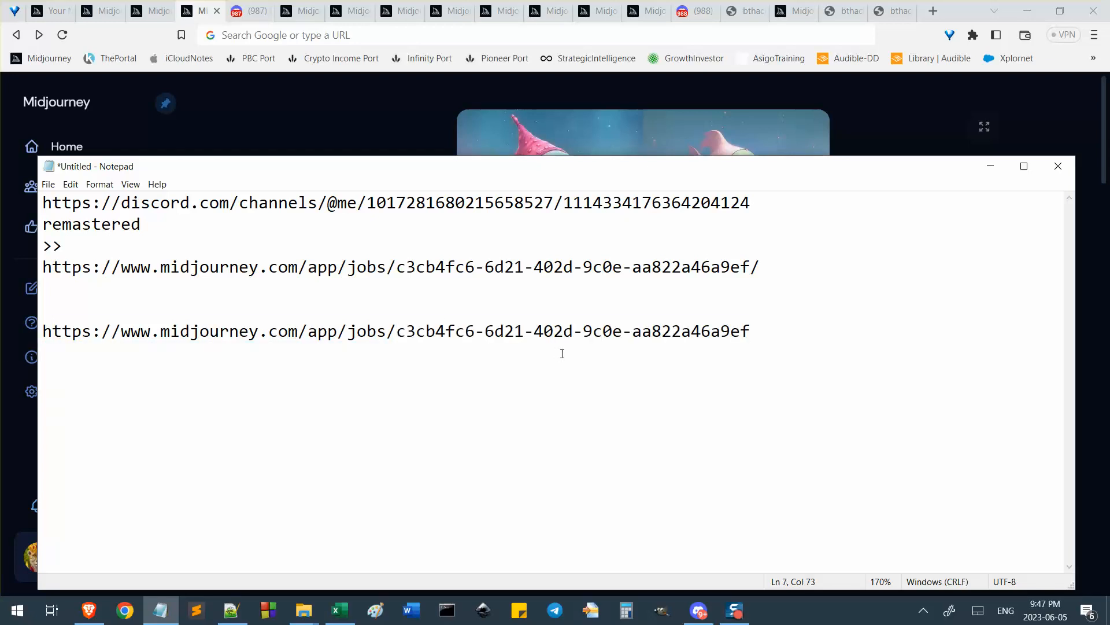
pyautogui.hotkey('shift', 'Home')
pyautogui.hotkey('alt', 'Tab')
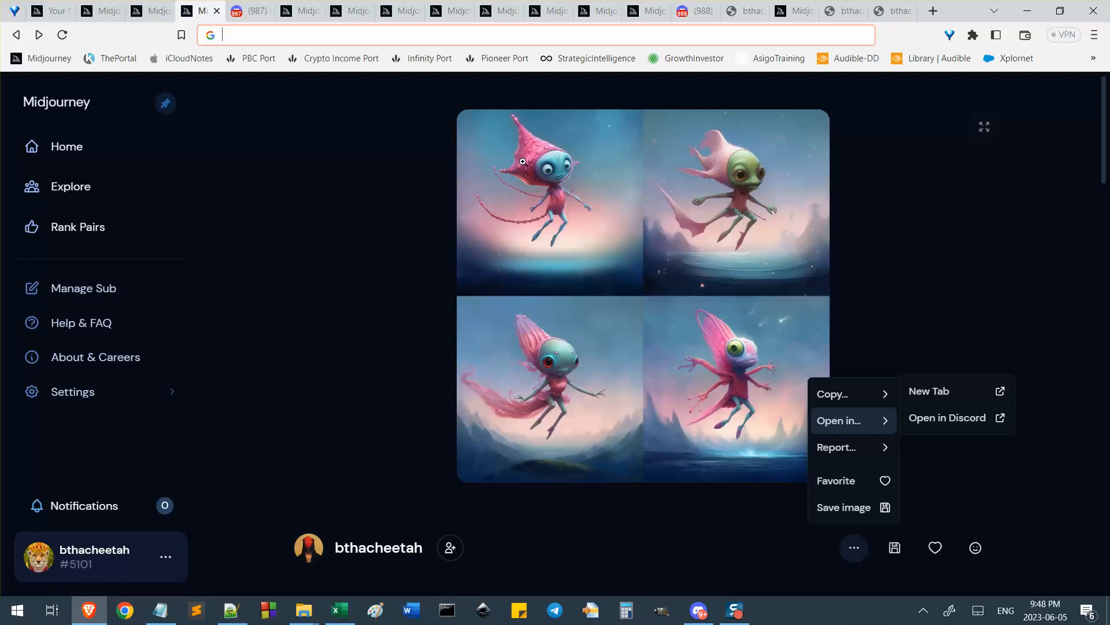
# Examine the remastered pink flying alien job page, including its image grid, prompt, parent thumbnail, info and related images
pyautogui.scroll(-3, 358, 281)
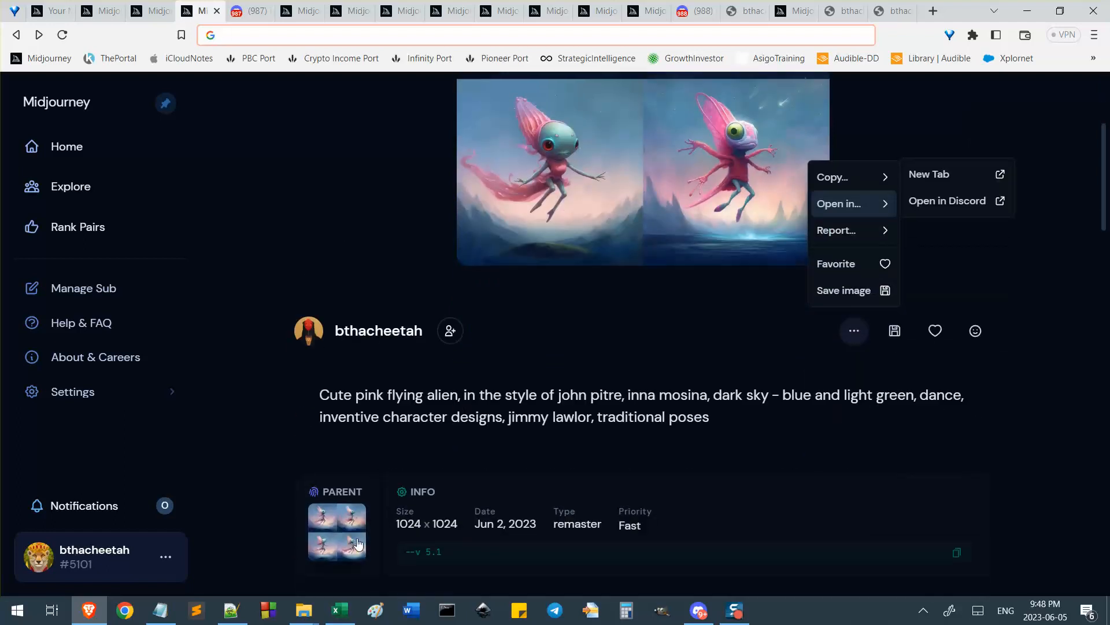
pyautogui.scroll(3, 485, 285)
pyautogui.scroll(-7, 537, 334)
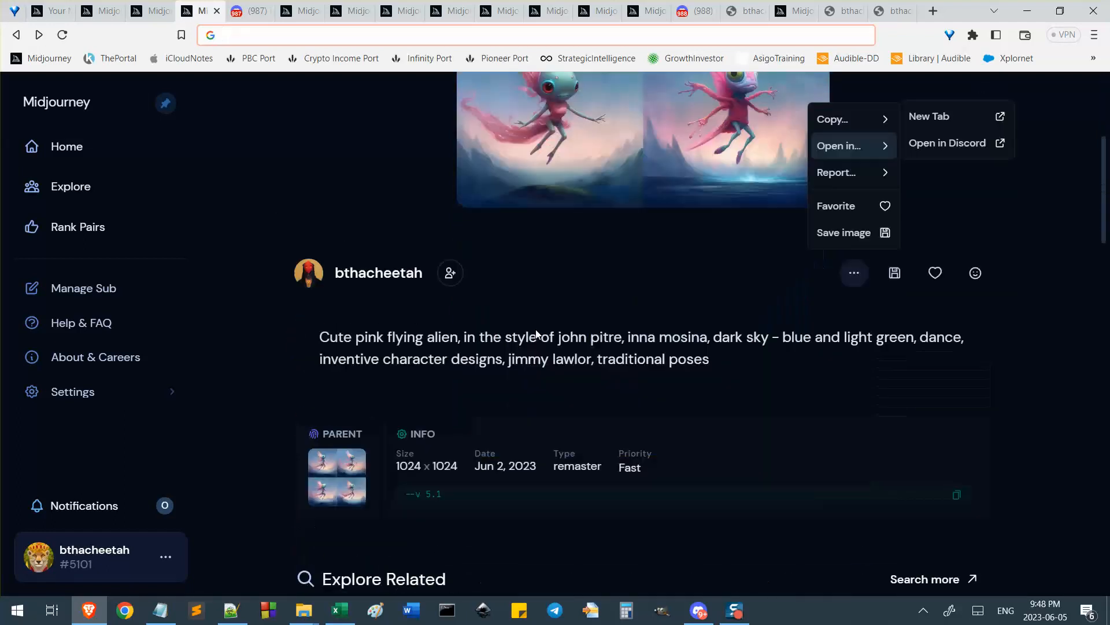
pyautogui.scroll(-1, 536, 334)
pyautogui.scroll(3, 637, 218)
pyautogui.scroll(-1, 567, 368)
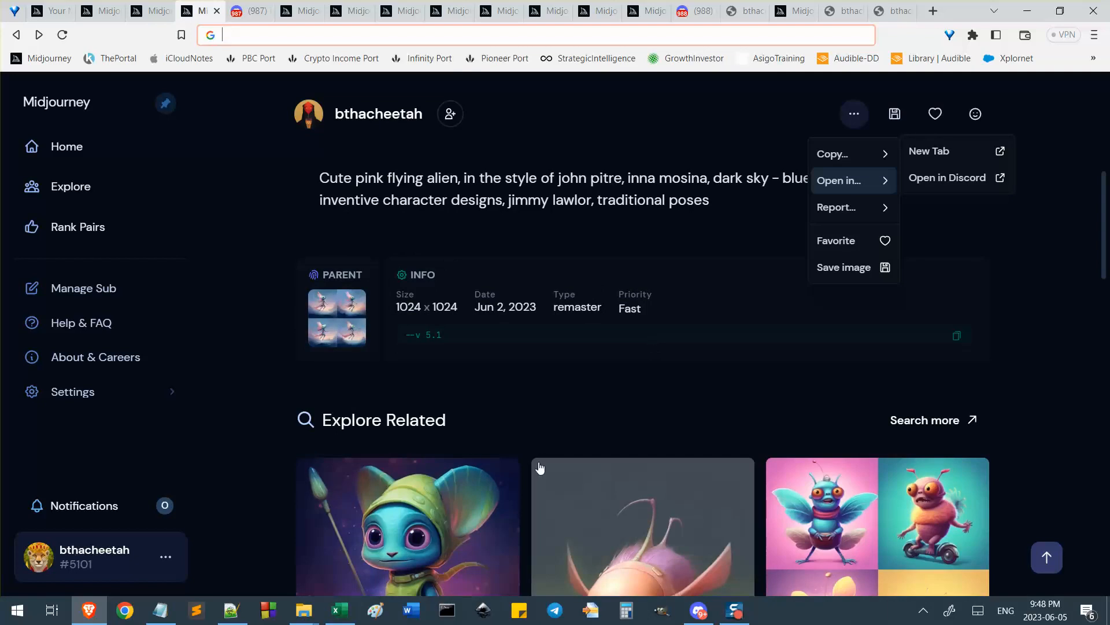
pyautogui.scroll(6, 539, 468)
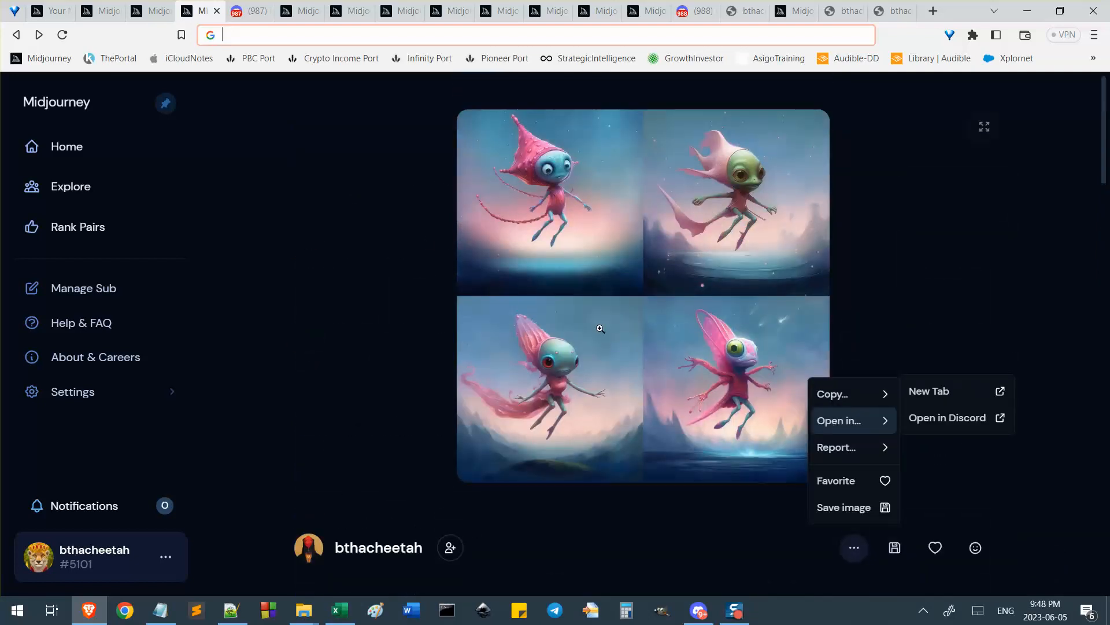
pyautogui.scroll(-3, 584, 370)
pyautogui.scroll(1, 578, 372)
pyautogui.scroll(-4, 577, 374)
pyautogui.scroll(-1, 577, 373)
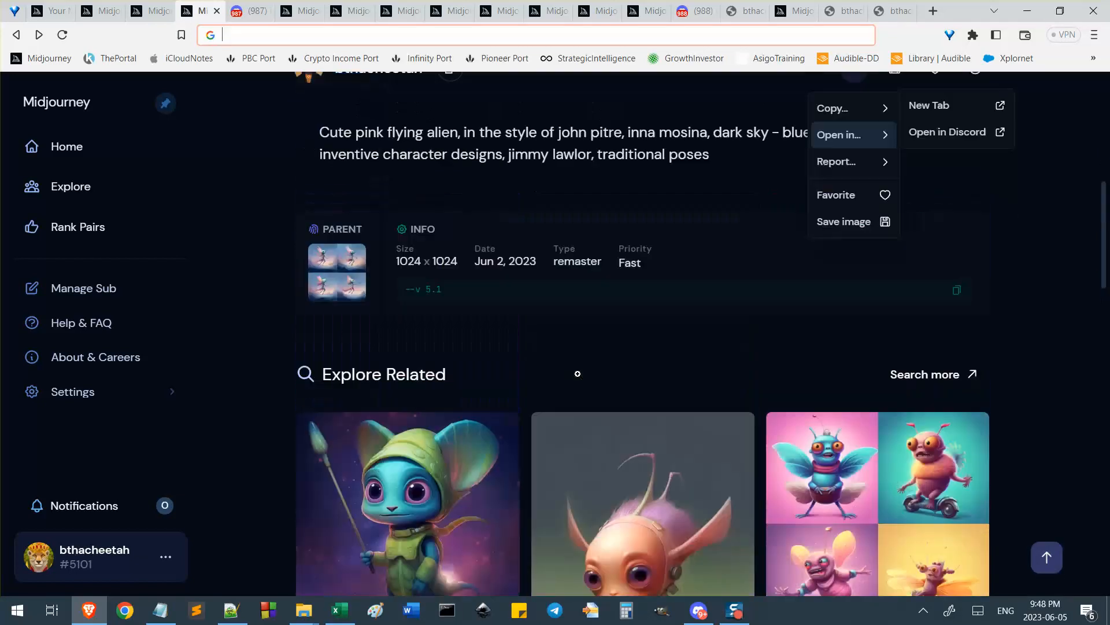
pyautogui.scroll(6, 607, 353)
pyautogui.scroll(-10, 638, 331)
pyautogui.scroll(-10, 639, 331)
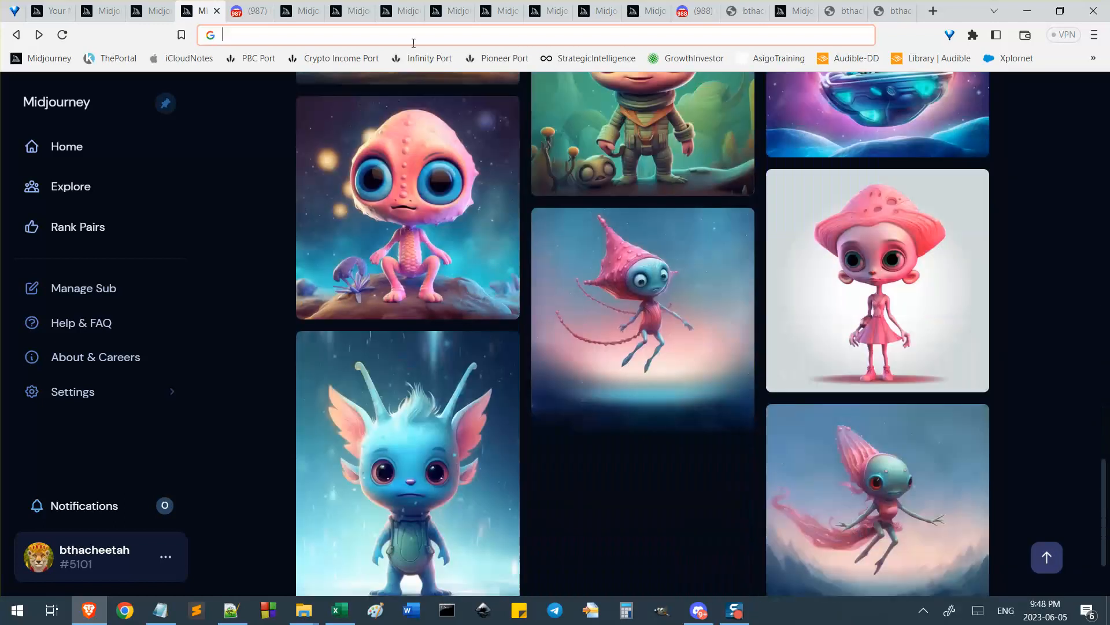
# Open the Little Red Riding Hood job page and review its image, prompt, image prompts and related images
pyautogui.click(301, 11)
pyautogui.scroll(-2, 584, 251)
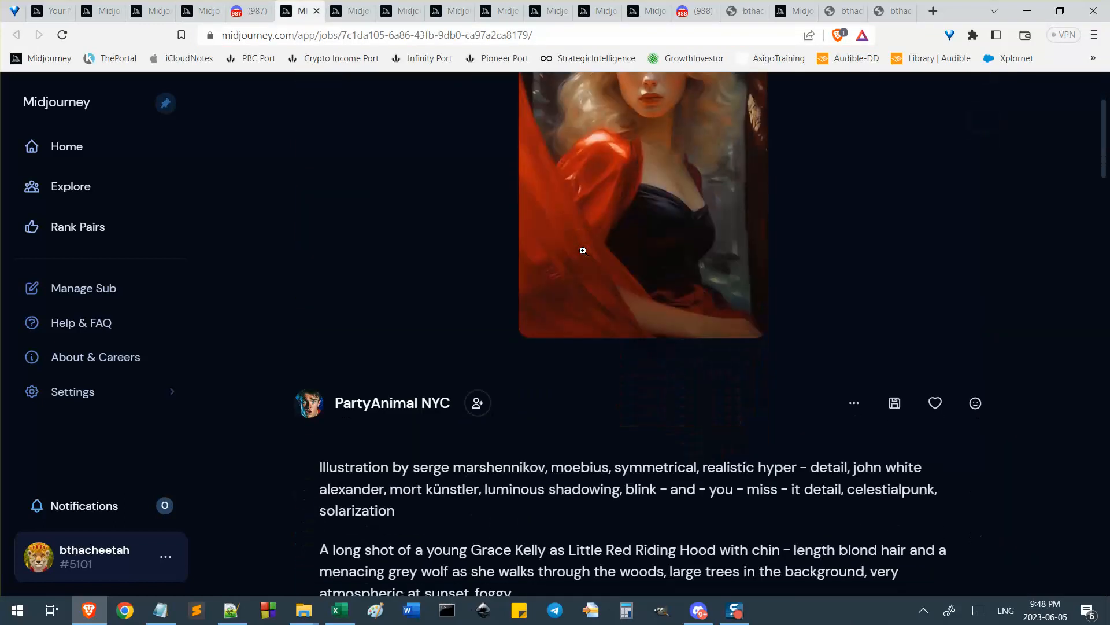
pyautogui.scroll(2, 580, 250)
pyautogui.scroll(-5, 521, 246)
pyautogui.scroll(-8, 552, 272)
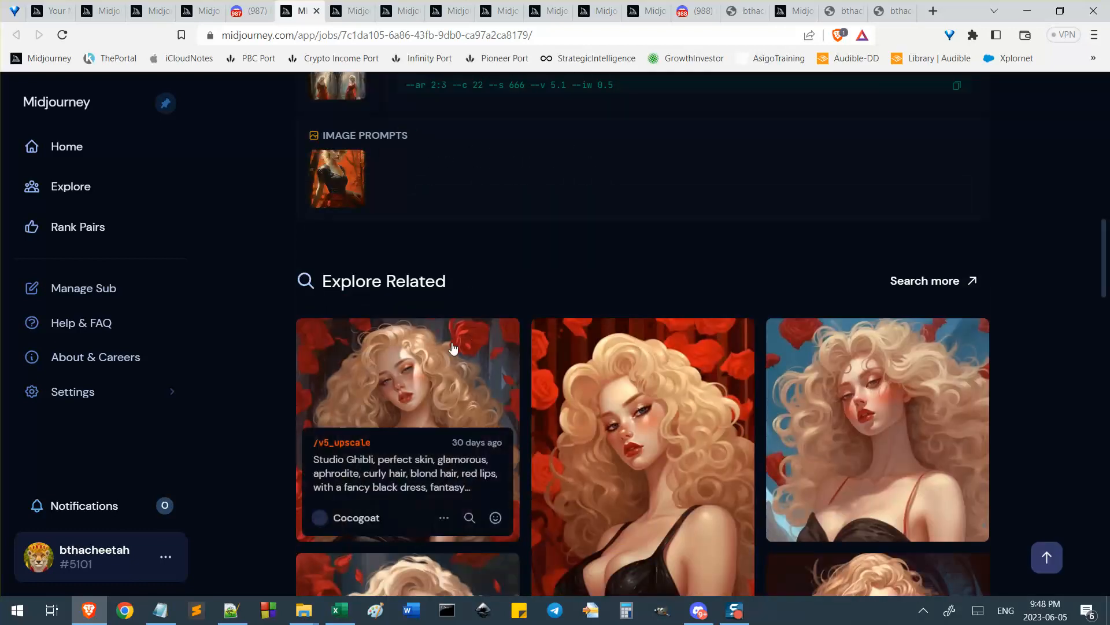
pyautogui.scroll(13, 490, 394)
pyautogui.scroll(1, 432, 285)
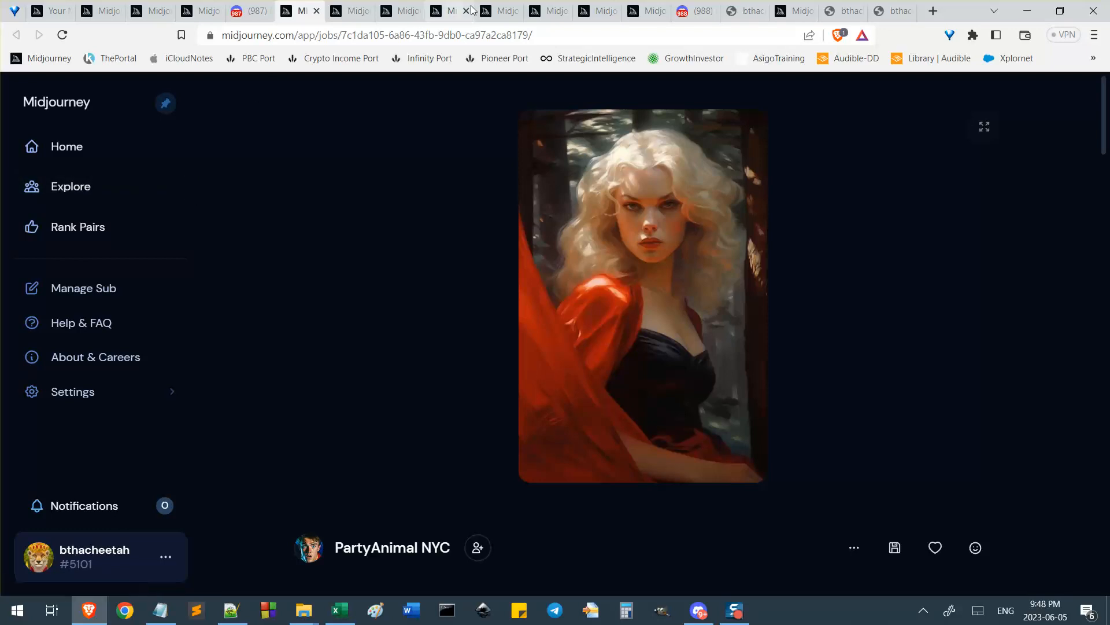
# View the open job pages of the luminous angel MEBAHAIAH and the armoured winged warrior
pyautogui.click(492, 10)
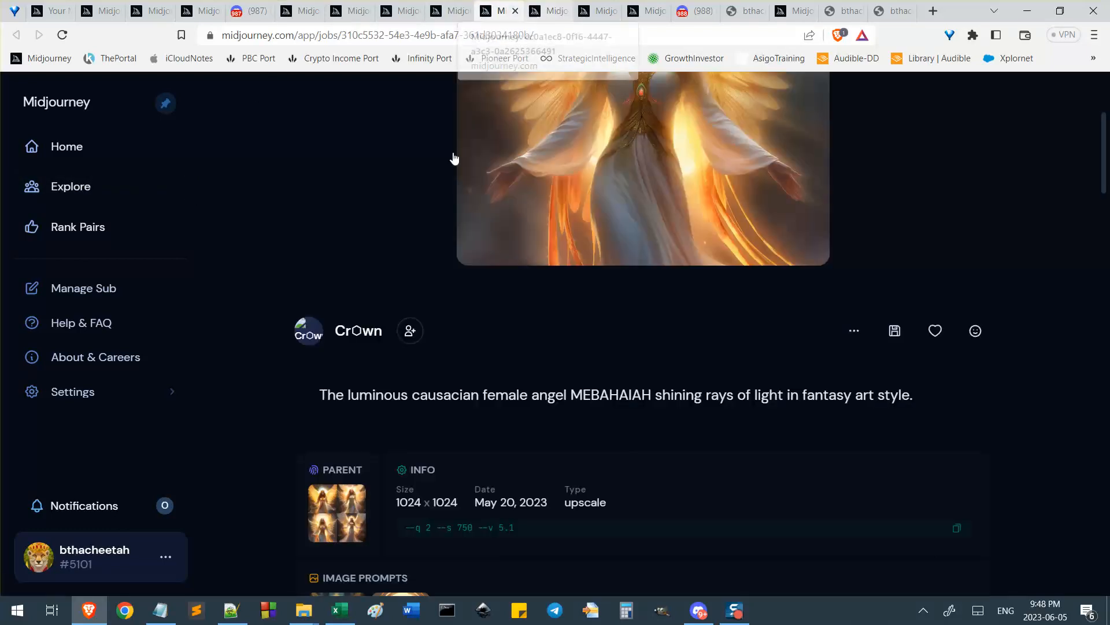
pyautogui.scroll(4, 454, 159)
pyautogui.click(453, 7)
pyautogui.scroll(5, 235, 310)
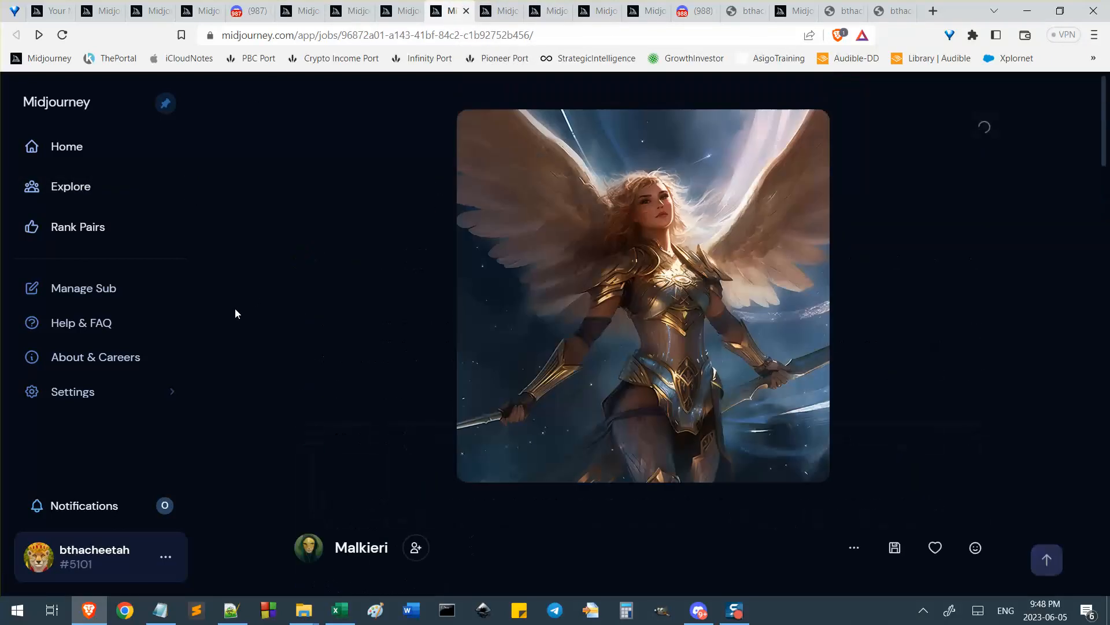
pyautogui.scroll(-3, 235, 310)
pyautogui.scroll(2, 235, 308)
# Open the Aurora goddess job page, read its prompt, and enlarge and close its image
pyautogui.click(396, 11)
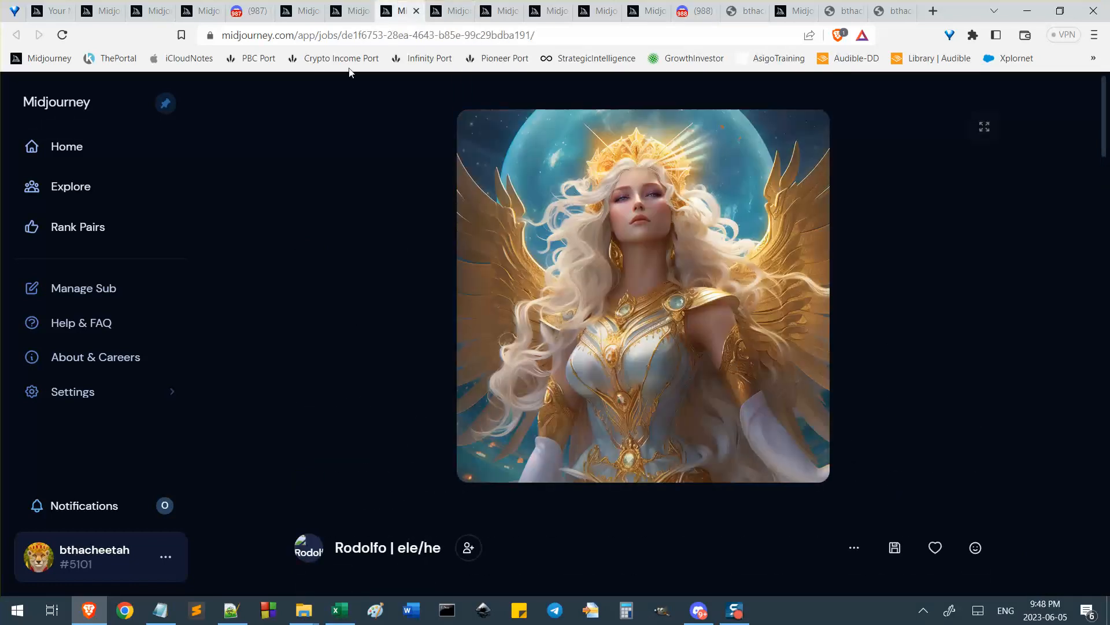
pyautogui.scroll(-3, 264, 282)
pyautogui.scroll(-1, 264, 288)
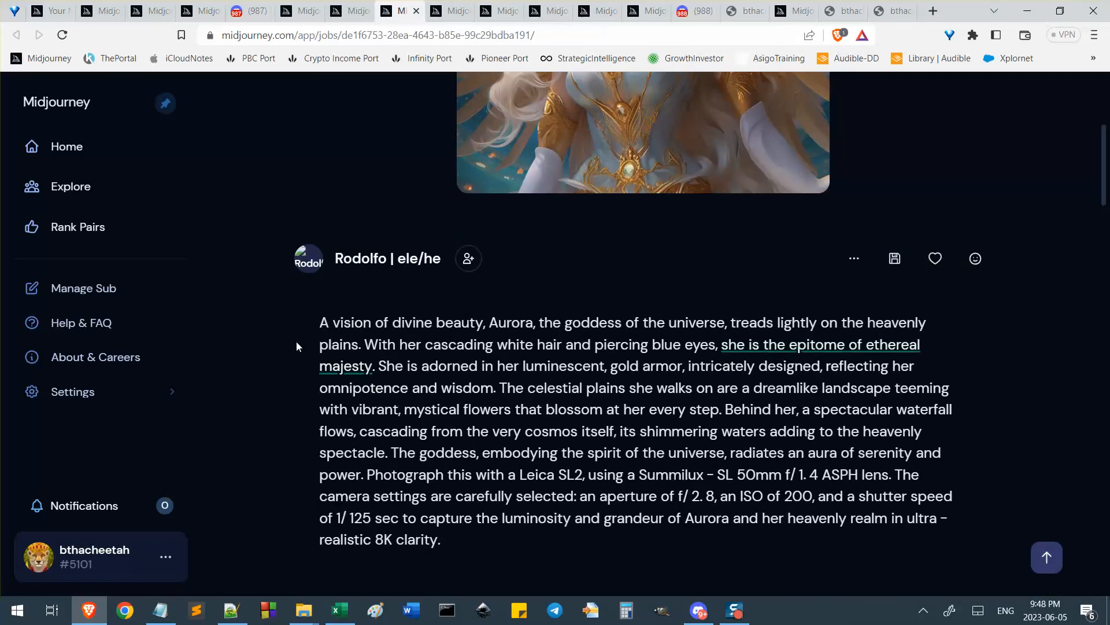
pyautogui.scroll(5, 326, 510)
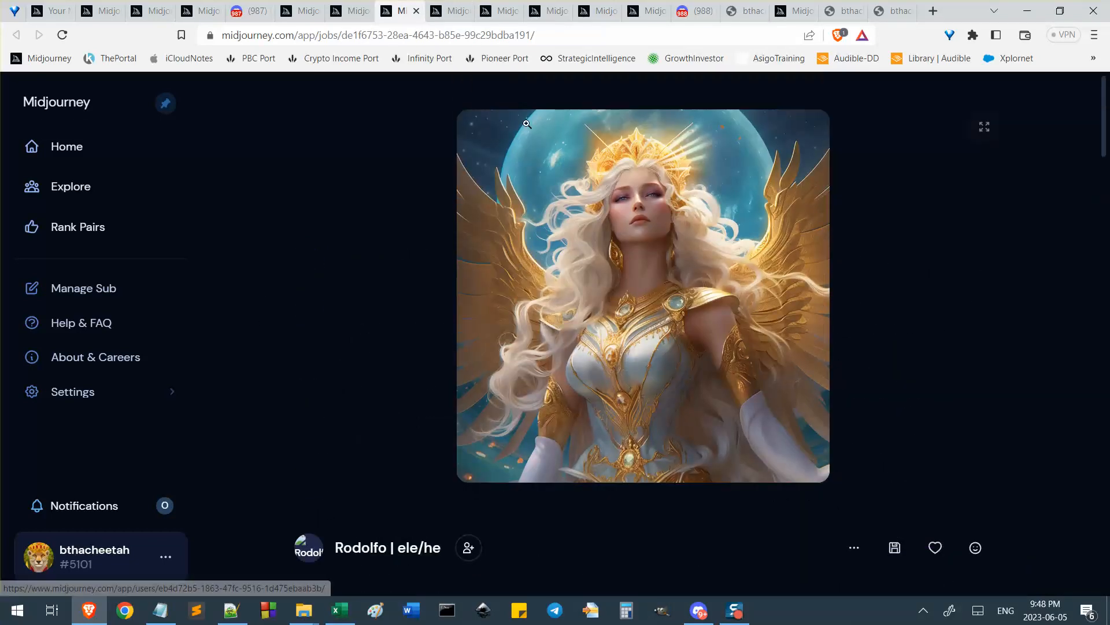
pyautogui.click(585, 195)
pyautogui.click(585, 196)
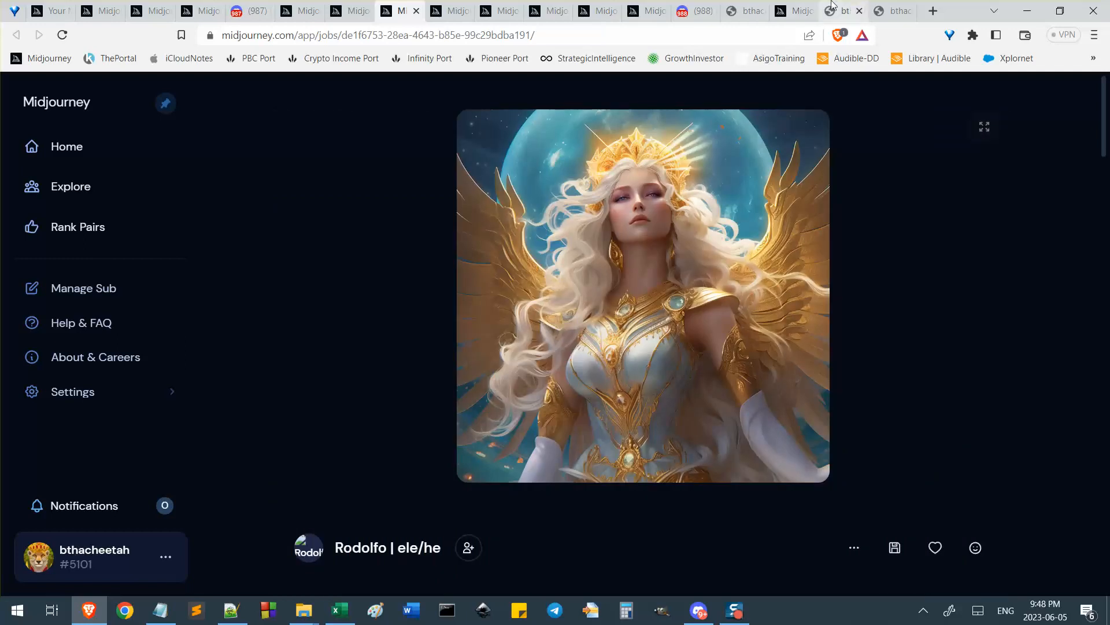
# Look through the open job pages of the mushroom creatures, the pink-winged fairy, the full-moon goddess and the luminous angel
pyautogui.click(641, 9)
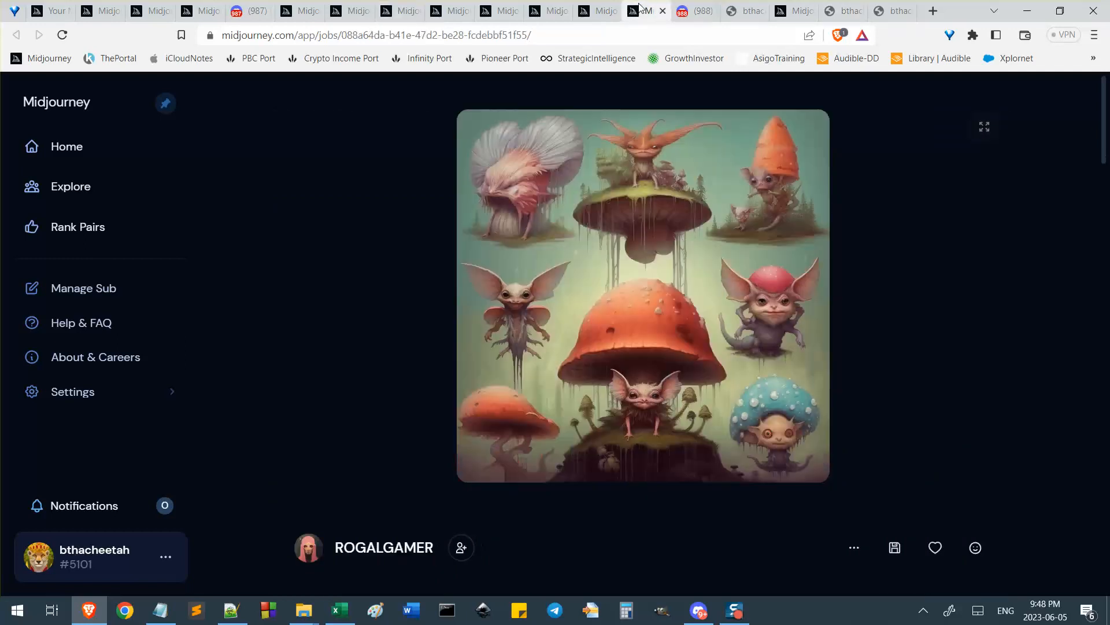
pyautogui.click(598, 11)
pyautogui.click(642, 10)
pyautogui.click(596, 9)
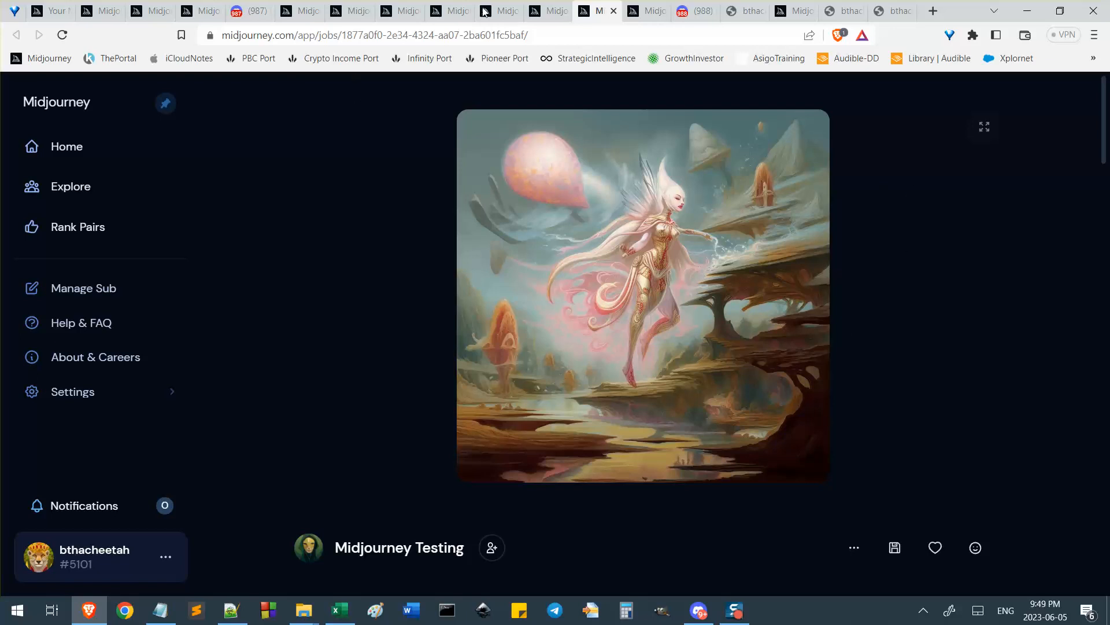
pyautogui.click(539, 5)
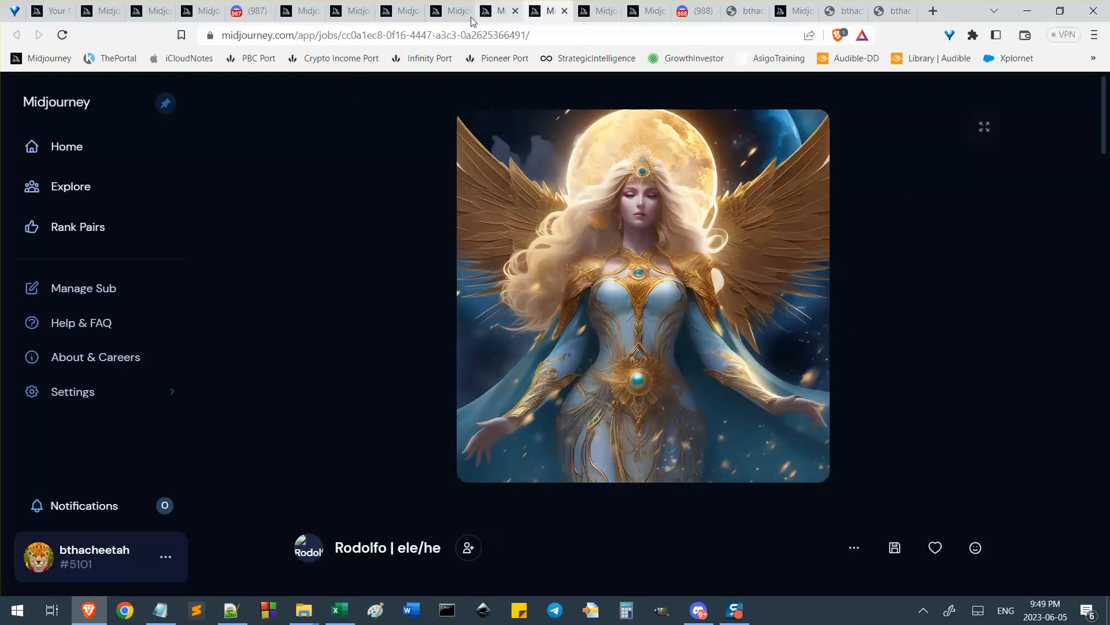
pyautogui.click(501, 10)
# Return from the starry-night swirl job to the Community Feed and go to its beginning
pyautogui.click(793, 10)
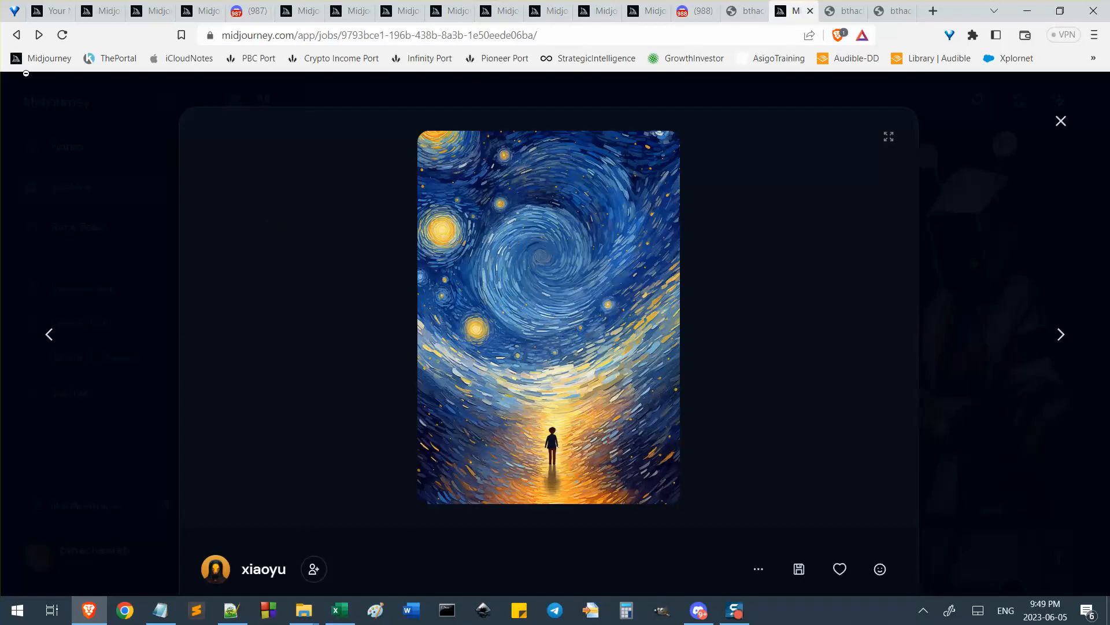
pyautogui.click(16, 35)
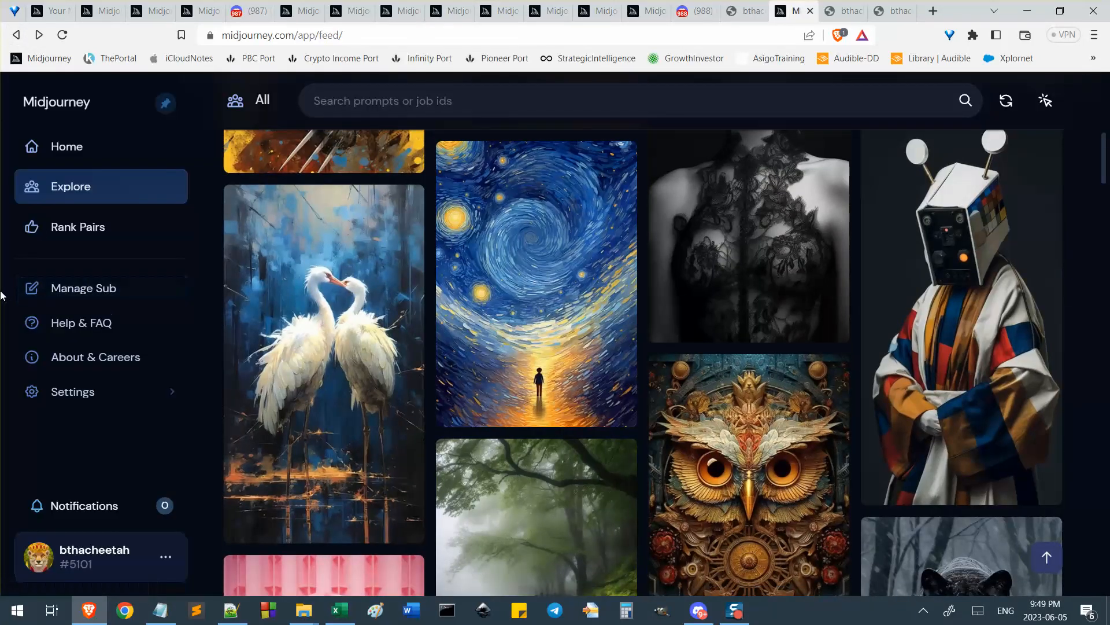
pyautogui.scroll(-3, 116, 87)
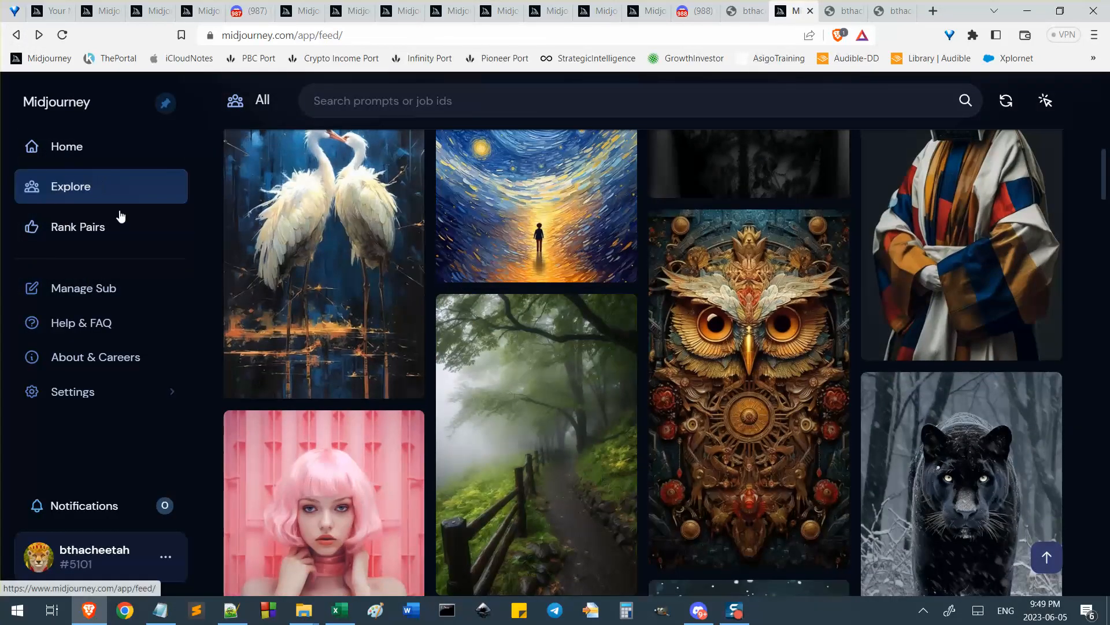
pyautogui.scroll(10, 798, 311)
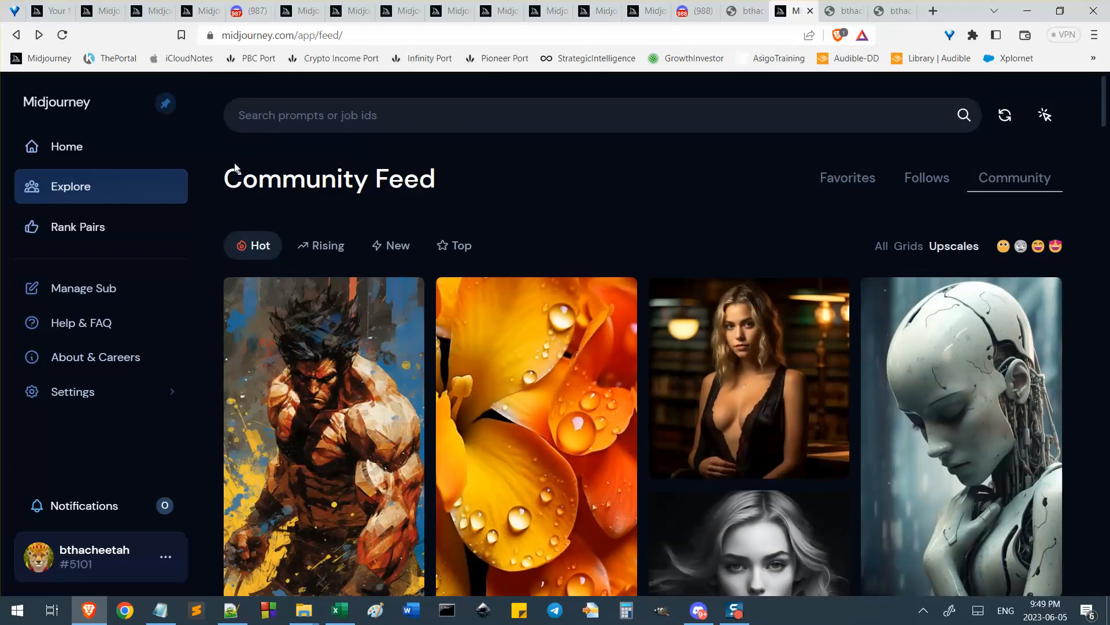
# View the Community Feed sorted by Rising, New and Top in turn, browsing the New images
pyautogui.click(310, 251)
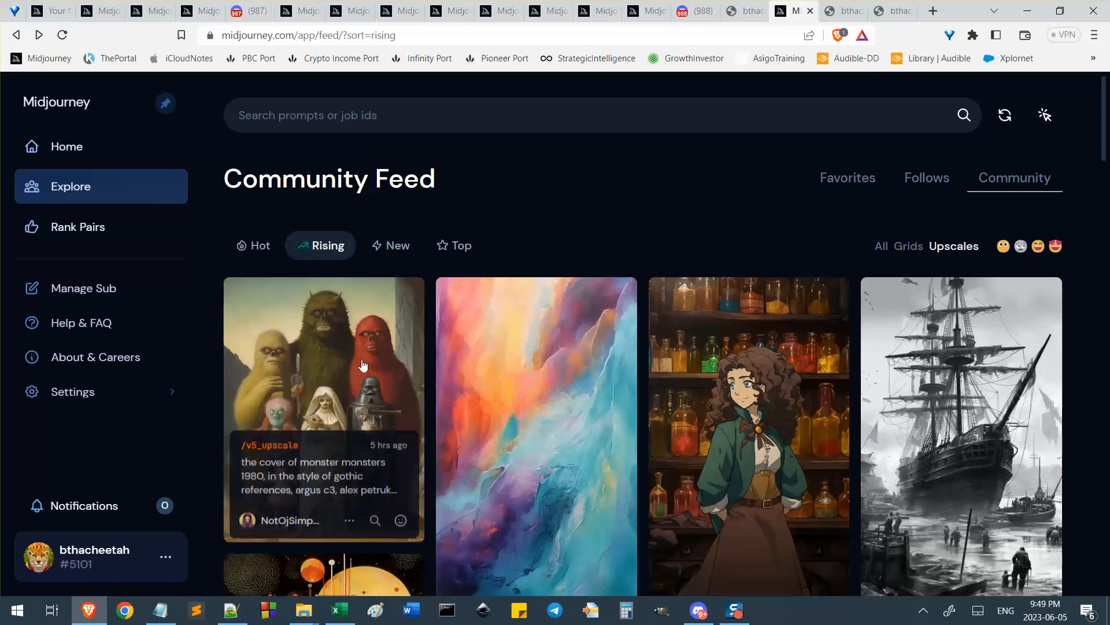
pyautogui.click(391, 248)
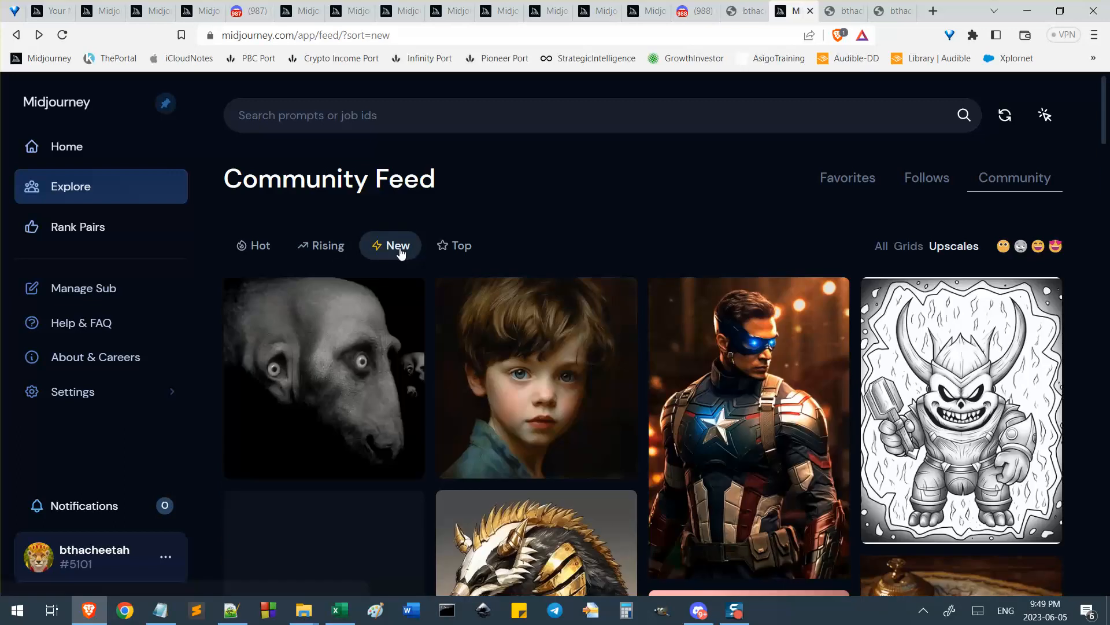
pyautogui.scroll(-11, 370, 340)
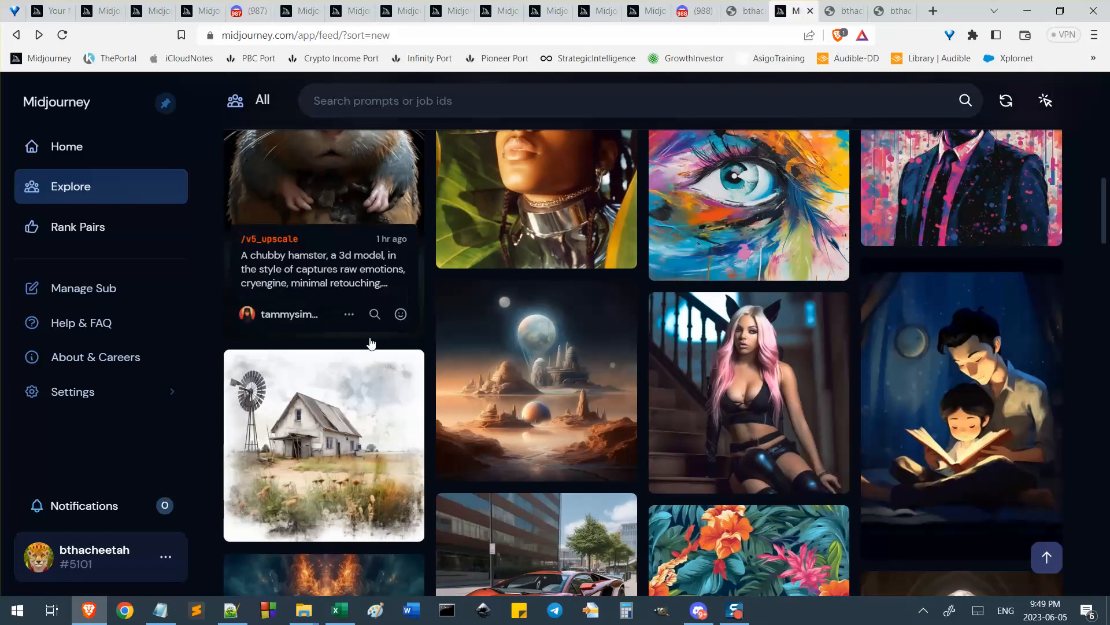
pyautogui.scroll(-3, 371, 338)
pyautogui.scroll(15, 371, 337)
pyautogui.click(454, 246)
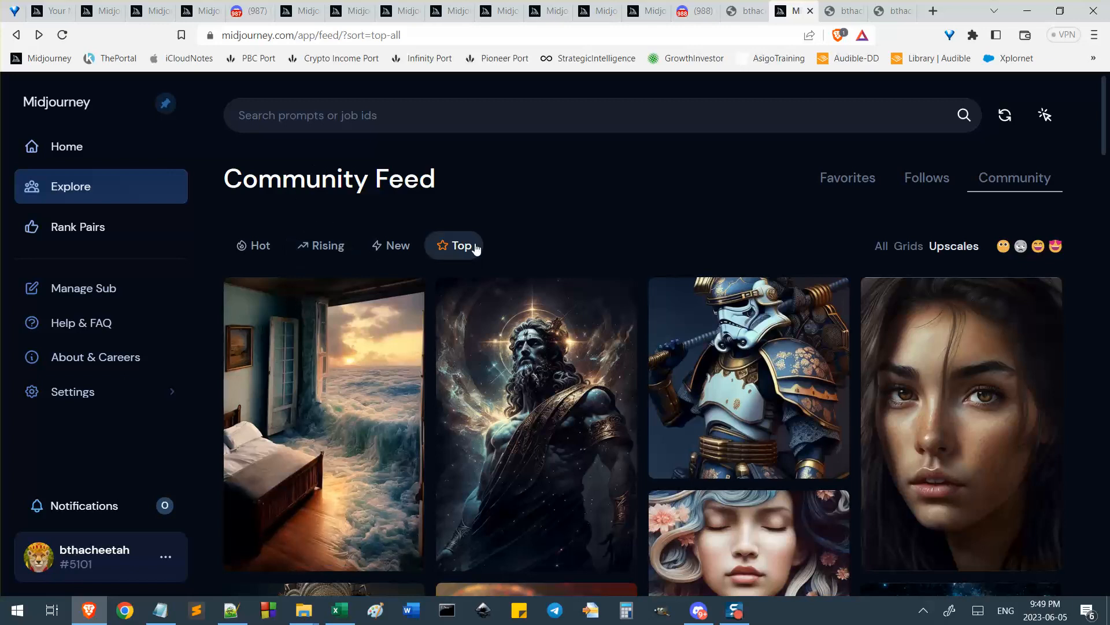
# Sort the Community Feed by Hot and browse down to the riverside wood houses image
pyautogui.click(249, 246)
pyautogui.scroll(-5, 347, 231)
pyautogui.scroll(-15, 377, 248)
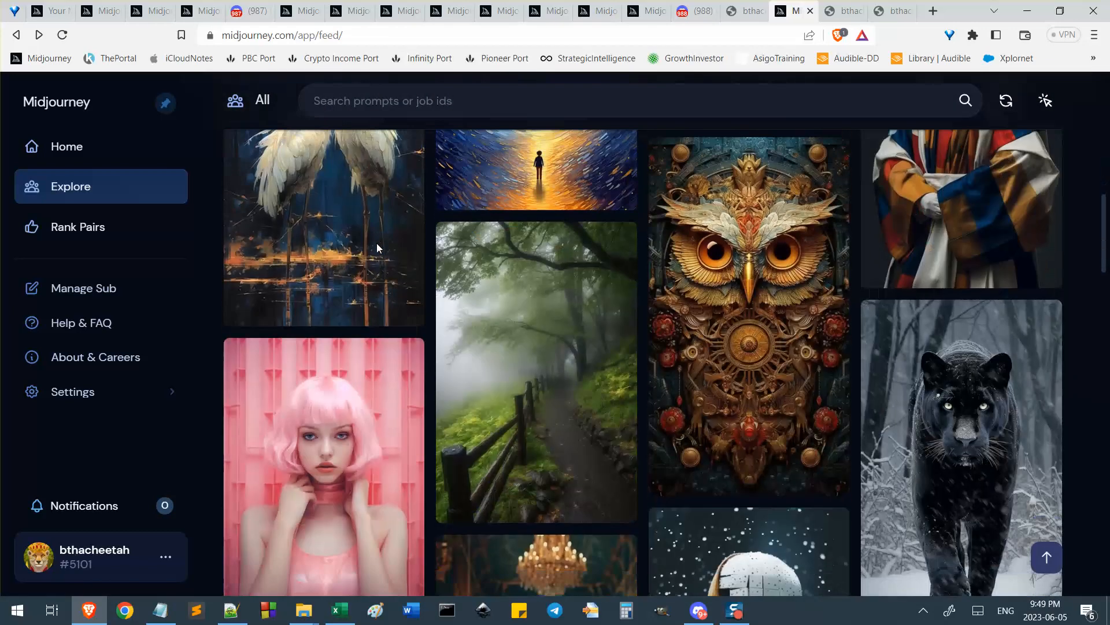
pyautogui.scroll(-12, 376, 247)
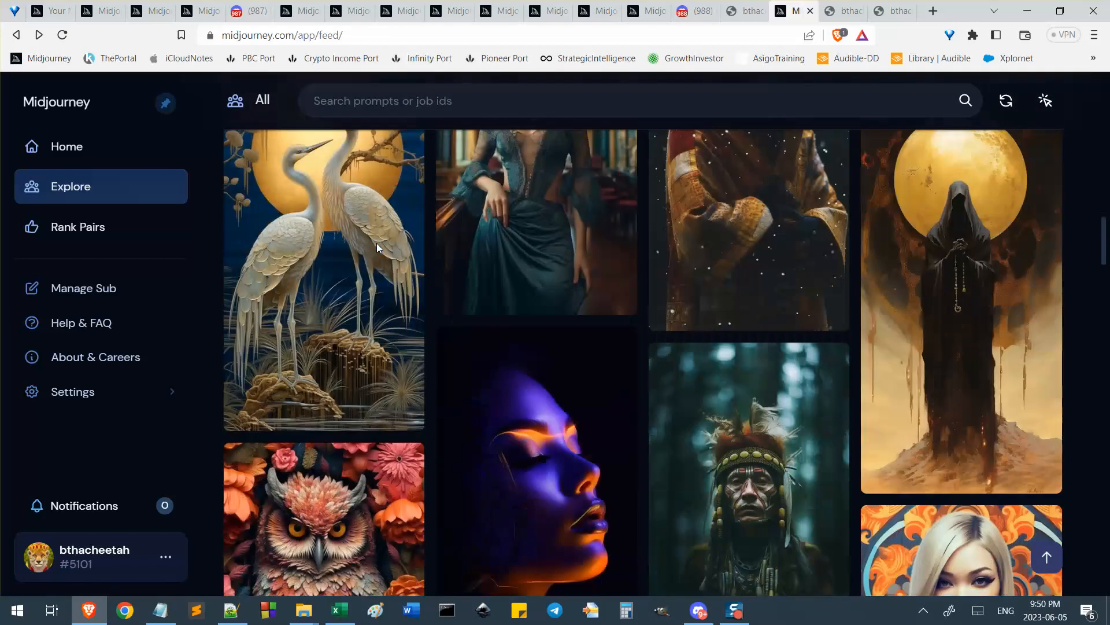
pyautogui.scroll(-4, 347, 266)
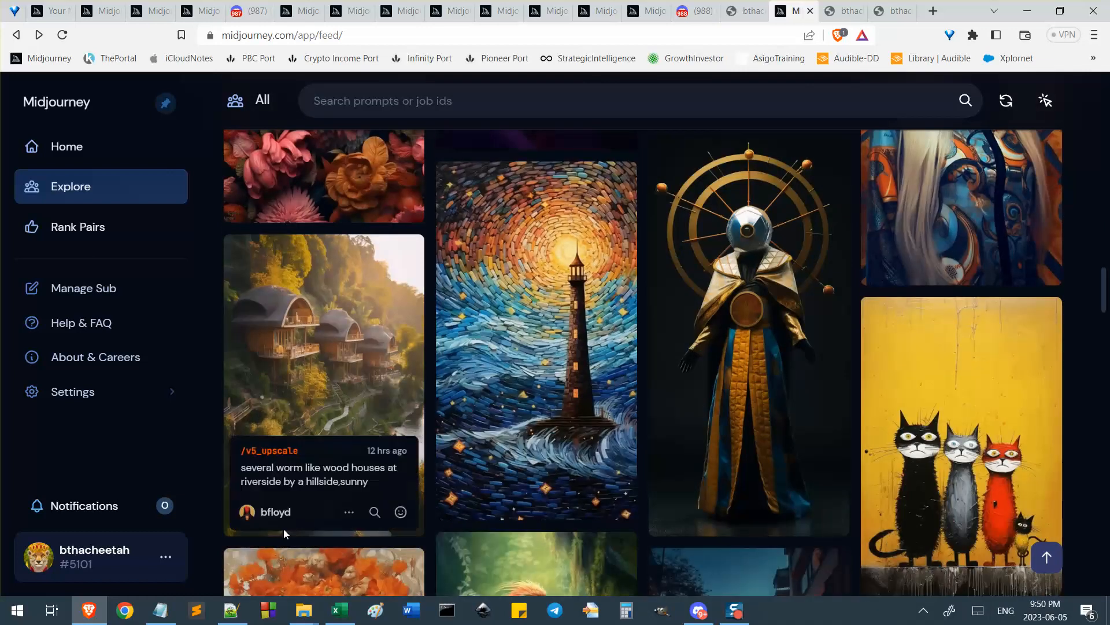
# View the riverside wood houses image enlarged, step to the adjacent job, and close the job view
pyautogui.click(335, 358)
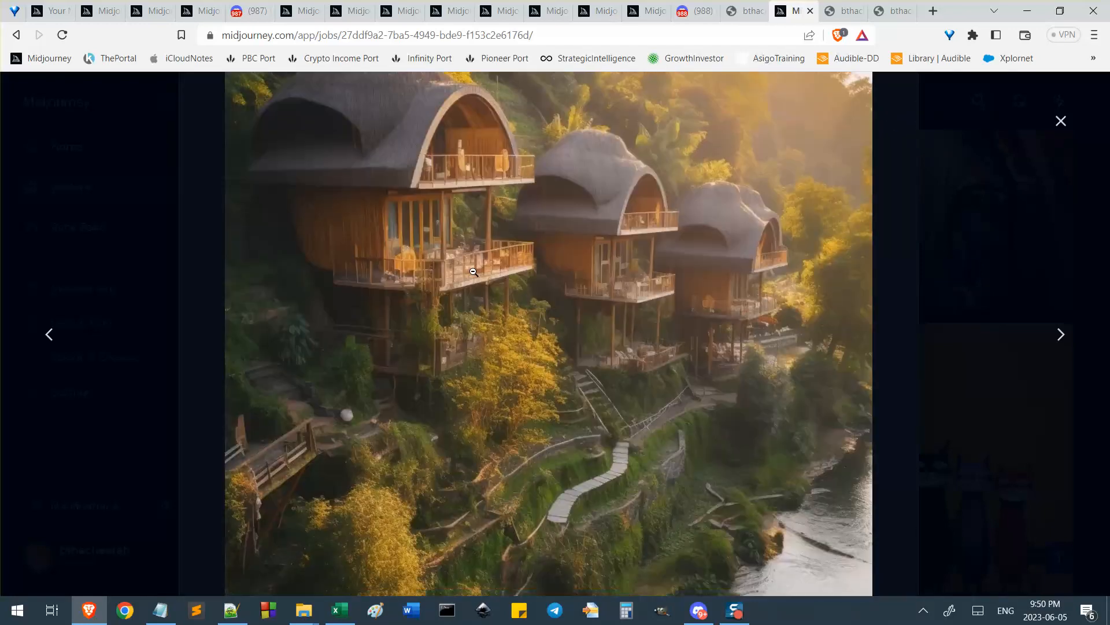
pyautogui.click(474, 271)
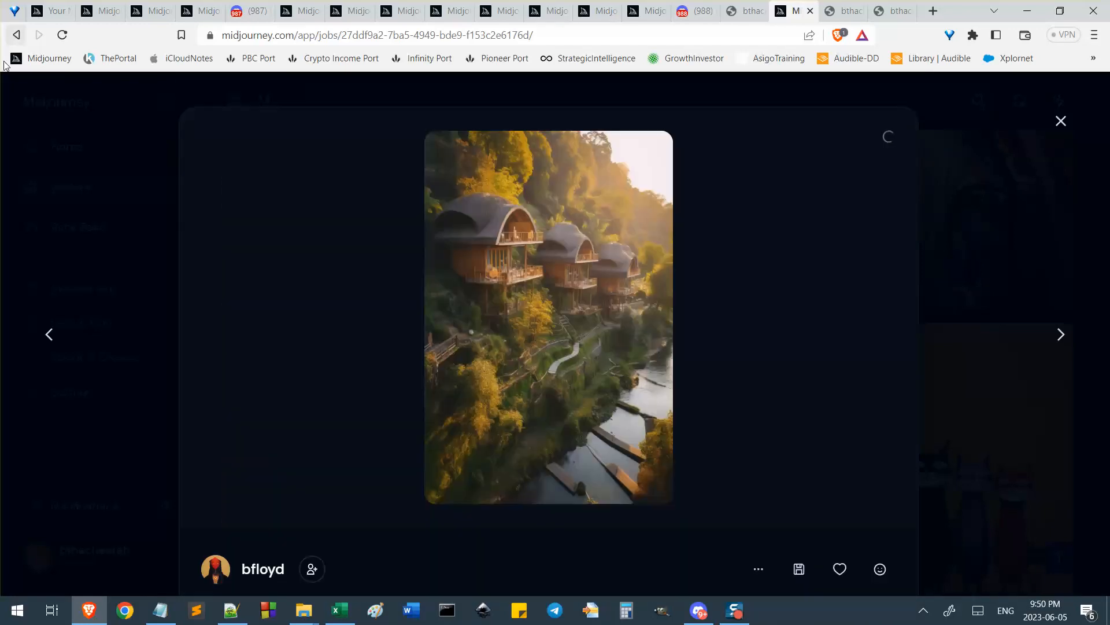
pyautogui.click(51, 333)
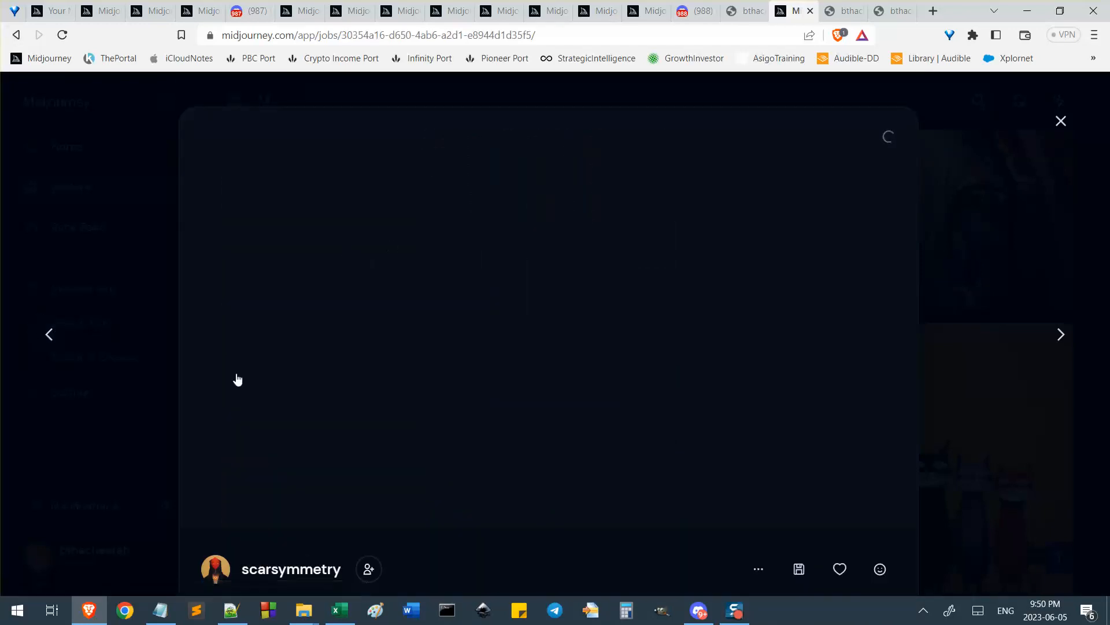
pyautogui.click(1051, 121)
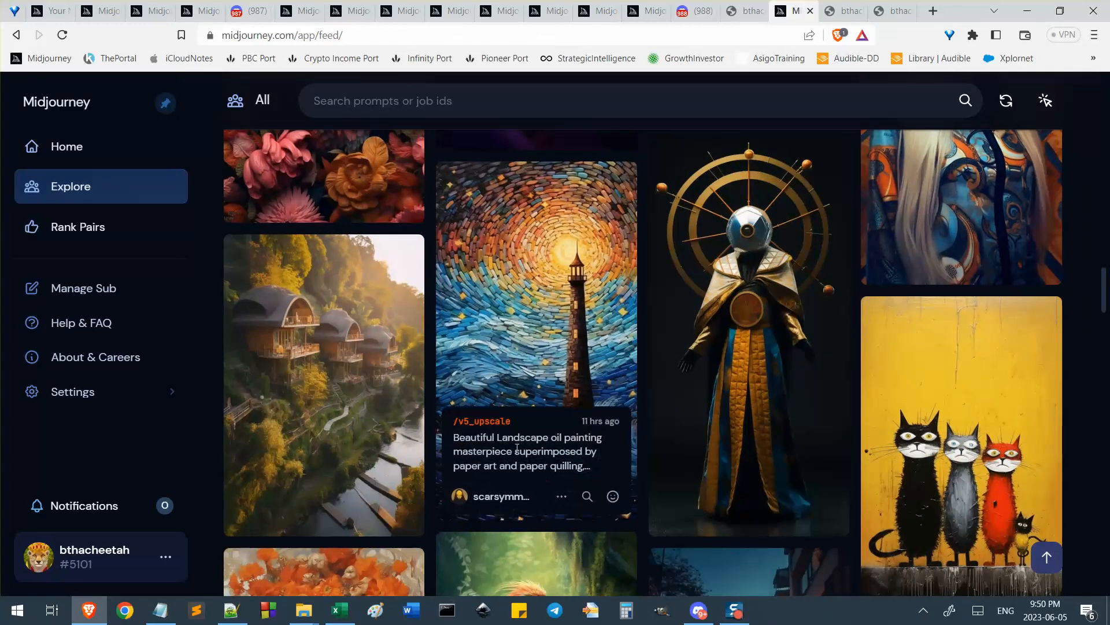
# Open the purple and orange lit face profile from the feed and enlarge its image
pyautogui.scroll(8, 516, 448)
pyautogui.click(607, 324)
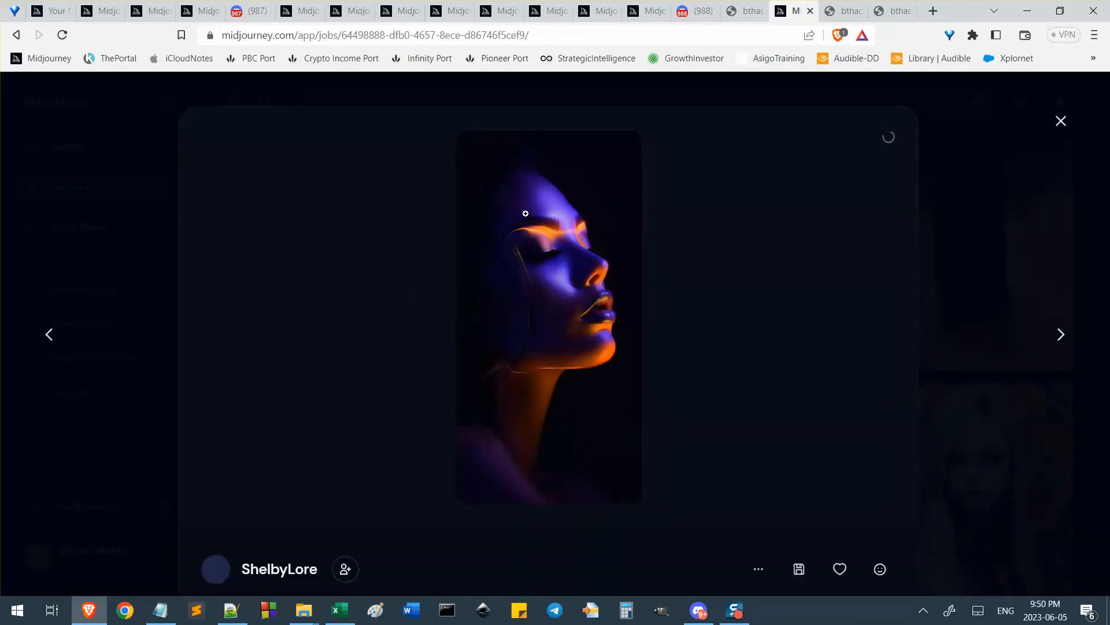
pyautogui.click(526, 213)
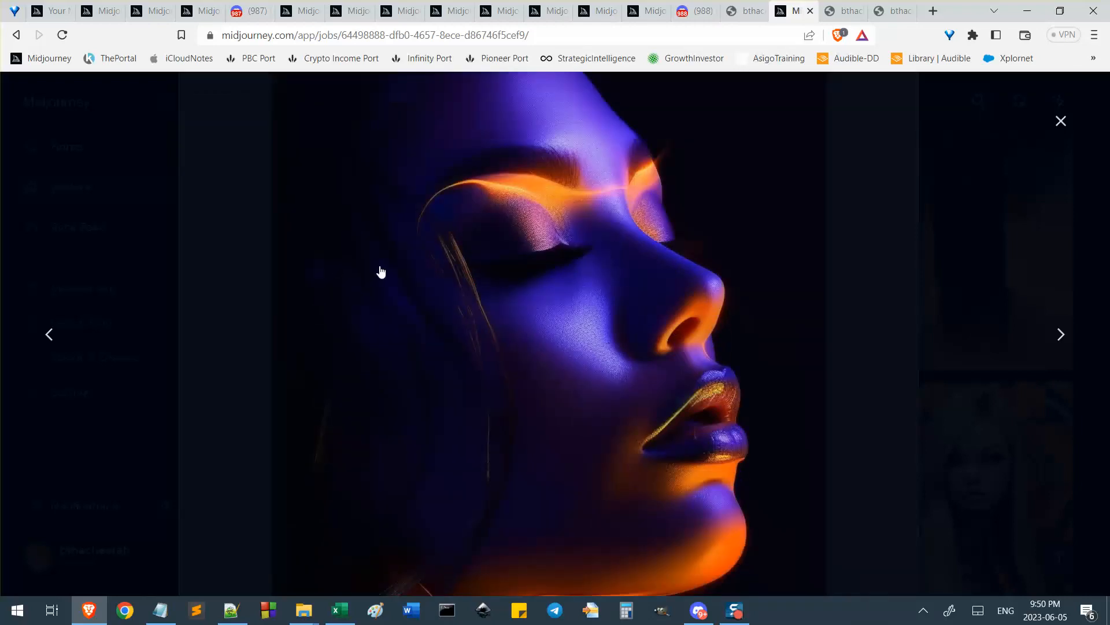
# Close the enlarged neon face image and view the job's prompt and info details
pyautogui.click(381, 272)
pyautogui.scroll(-5, 764, 302)
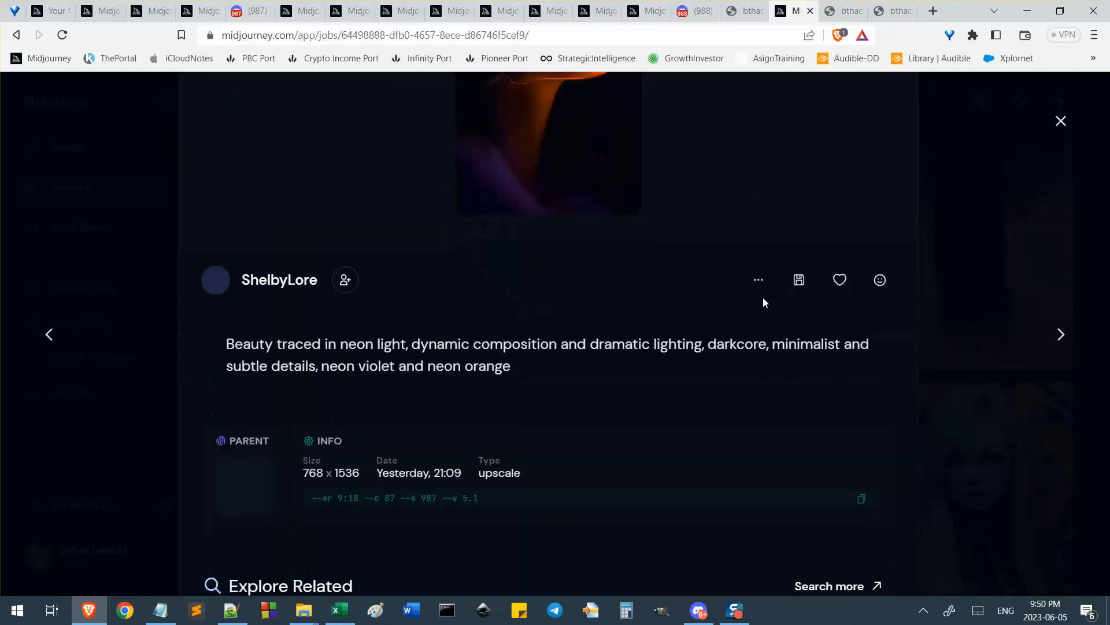
pyautogui.scroll(-4, 642, 341)
pyautogui.scroll(9, 650, 381)
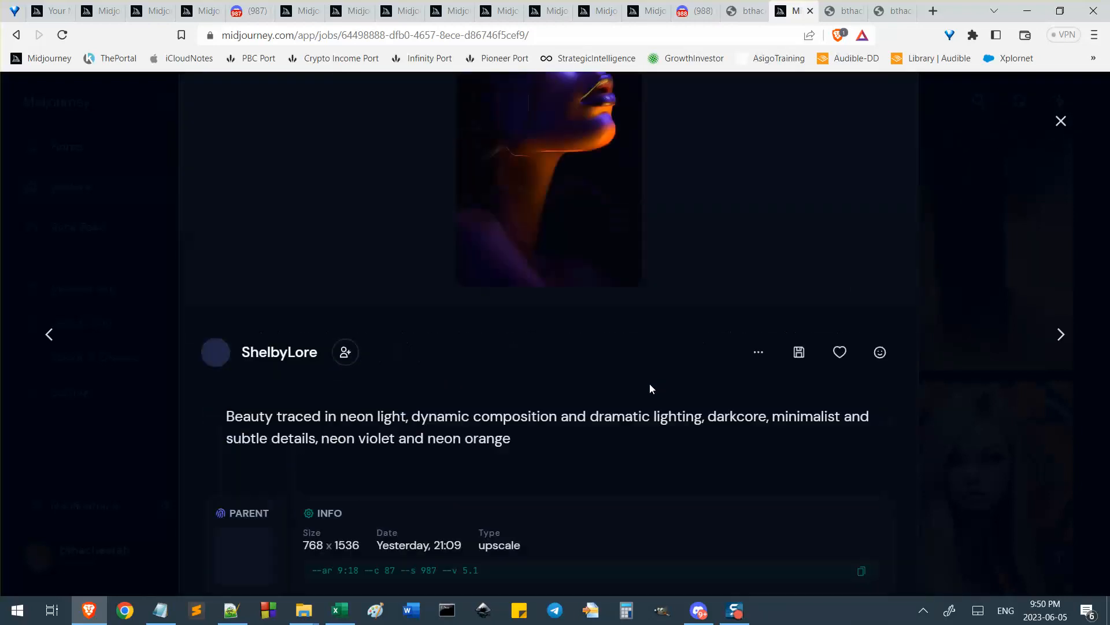
# Record the neon face job's URL in Notepad beneath a new "examples" heading
pyautogui.click(545, 33)
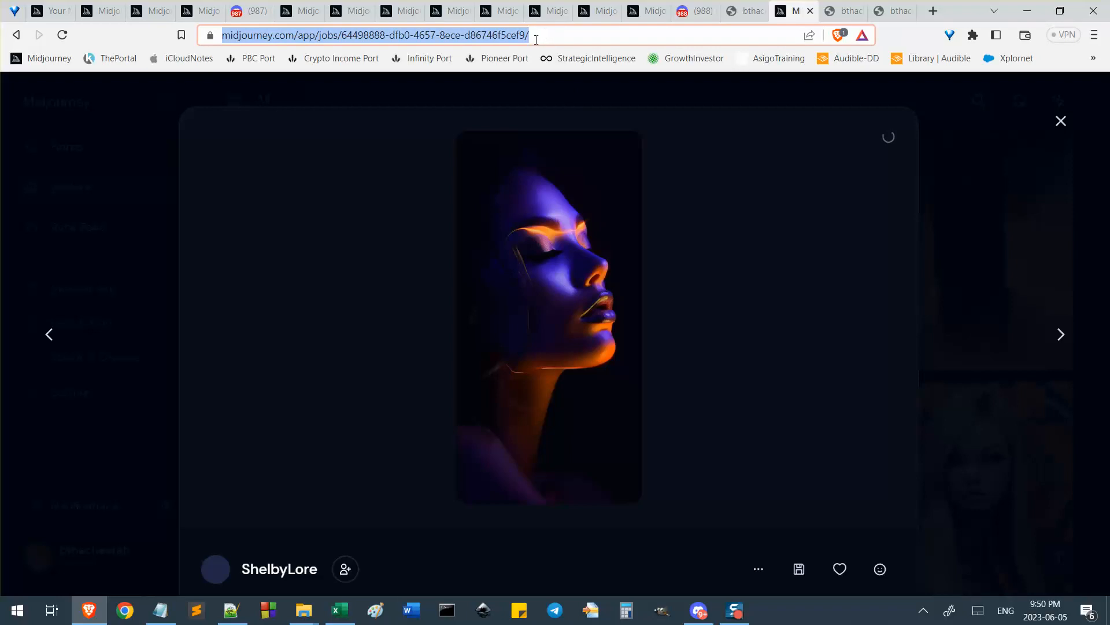
pyautogui.hotkey('ctrl', 'x')
pyautogui.click(160, 610)
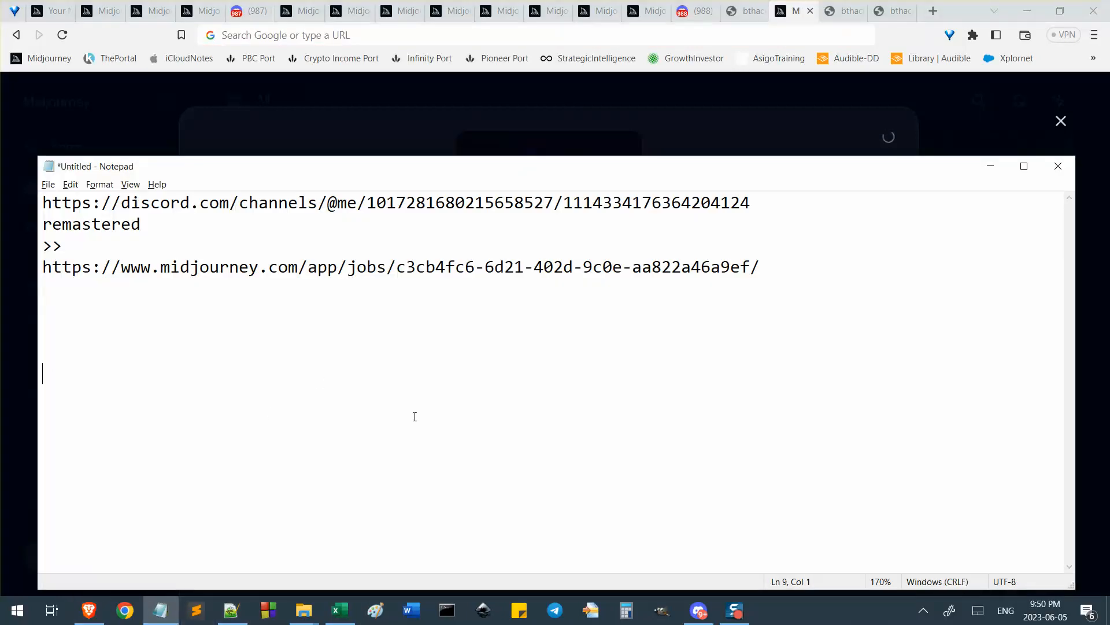
pyautogui.write('examples')
pyautogui.press('Return')
pyautogui.press('Return')
pyautogui.hotkey('ctrl', 'v')
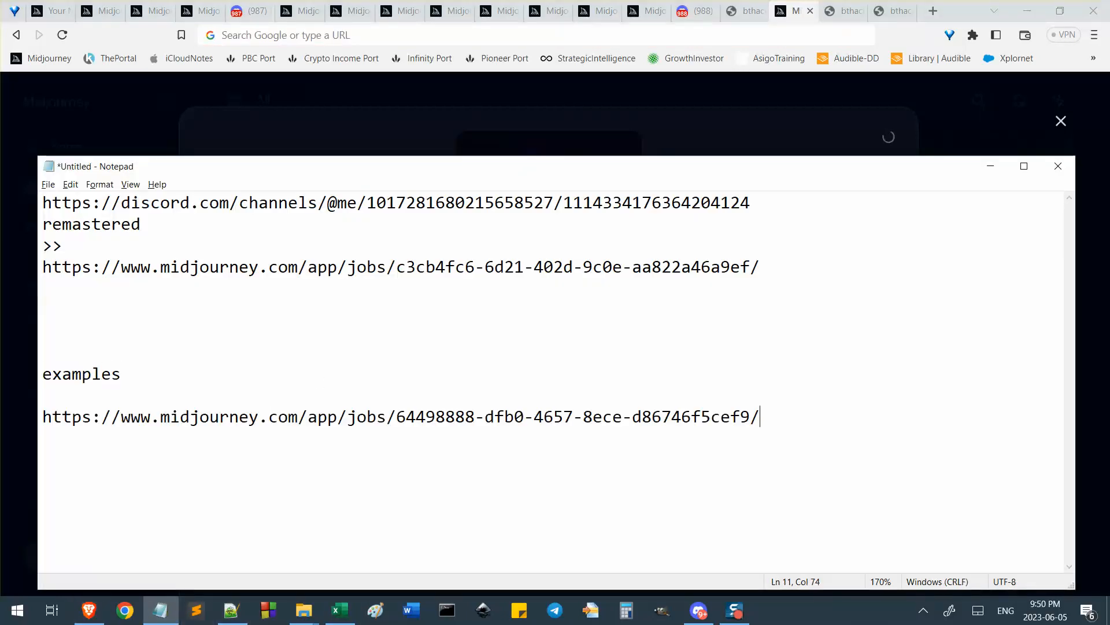
# Return to the browser, show the neon face job's Copy options, and highlight its full parameter line
pyautogui.hotkey('alt', 'Tab')
pyautogui.scroll(-6, 409, 417)
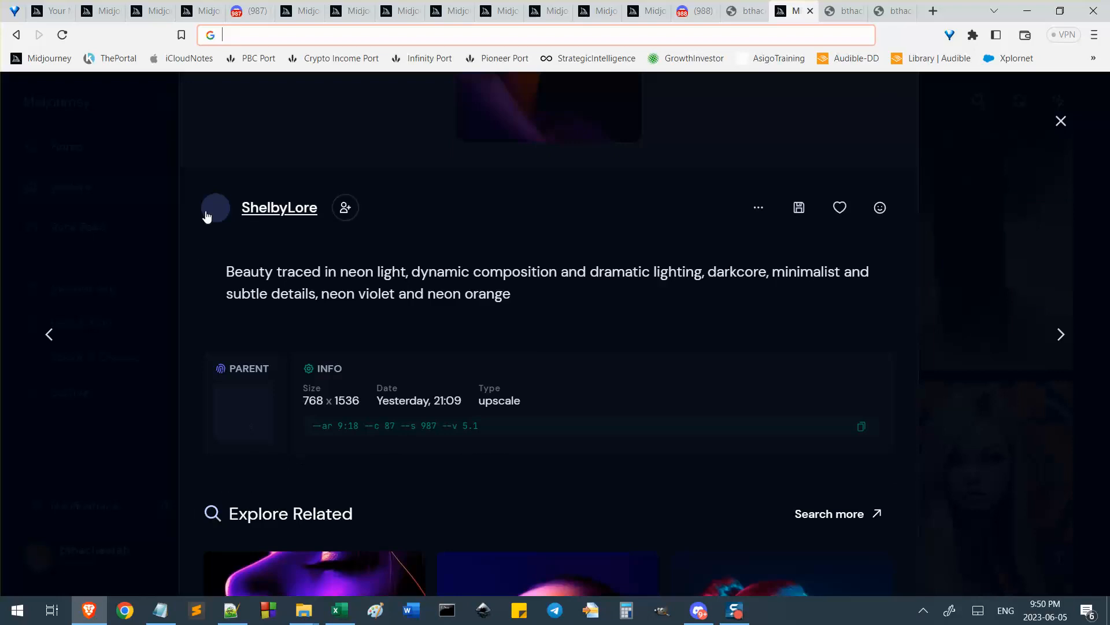
pyautogui.click(758, 207)
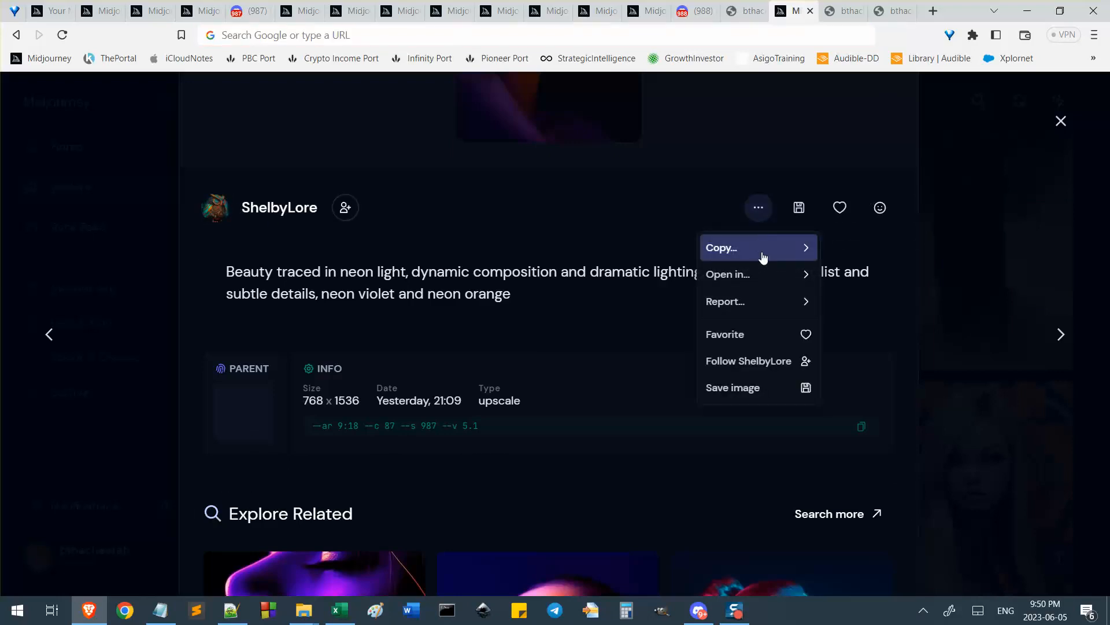
pyautogui.moveTo(764, 257)
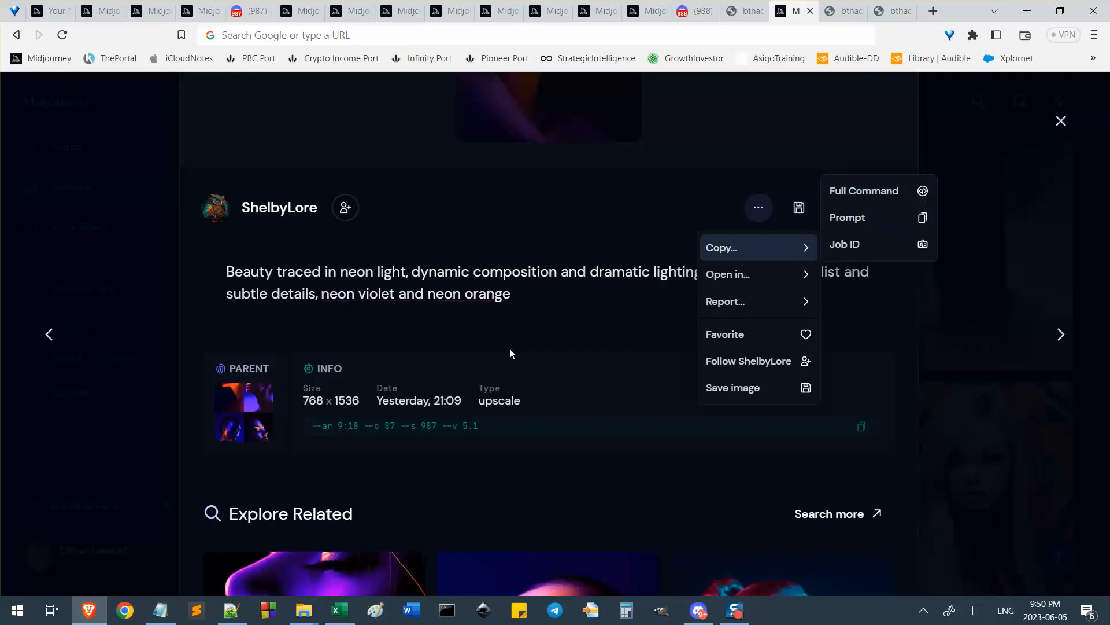
pyautogui.moveTo(491, 426); pyautogui.dragTo(310, 427)
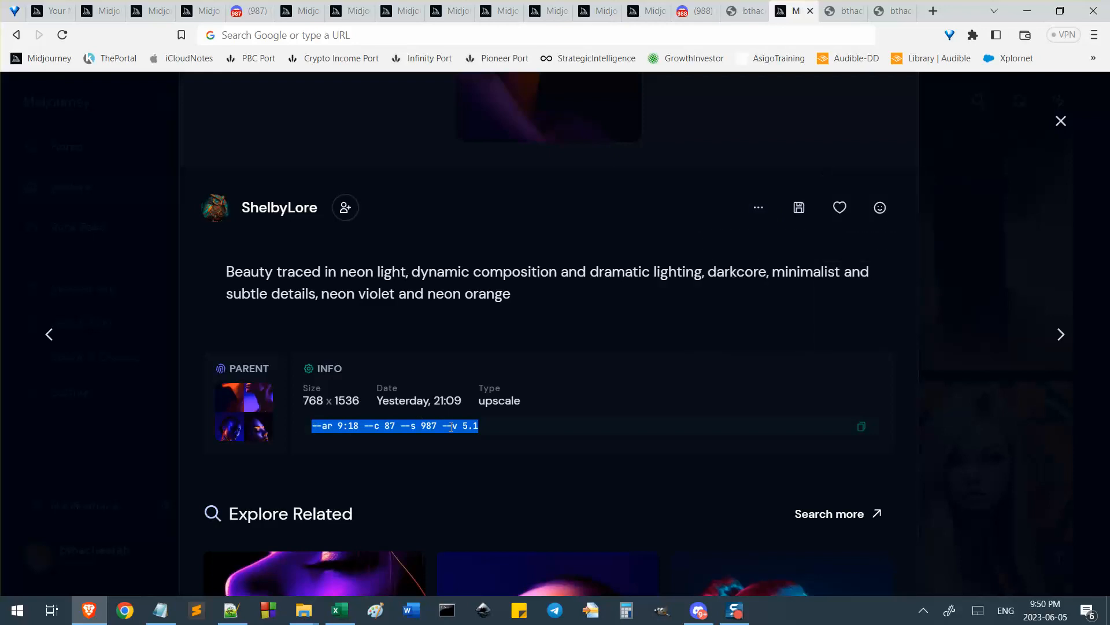
# Examine the neon face image alongside its prompt and highlighted parameters
pyautogui.scroll(5, 442, 435)
pyautogui.scroll(-1, 421, 568)
pyautogui.scroll(2, 398, 578)
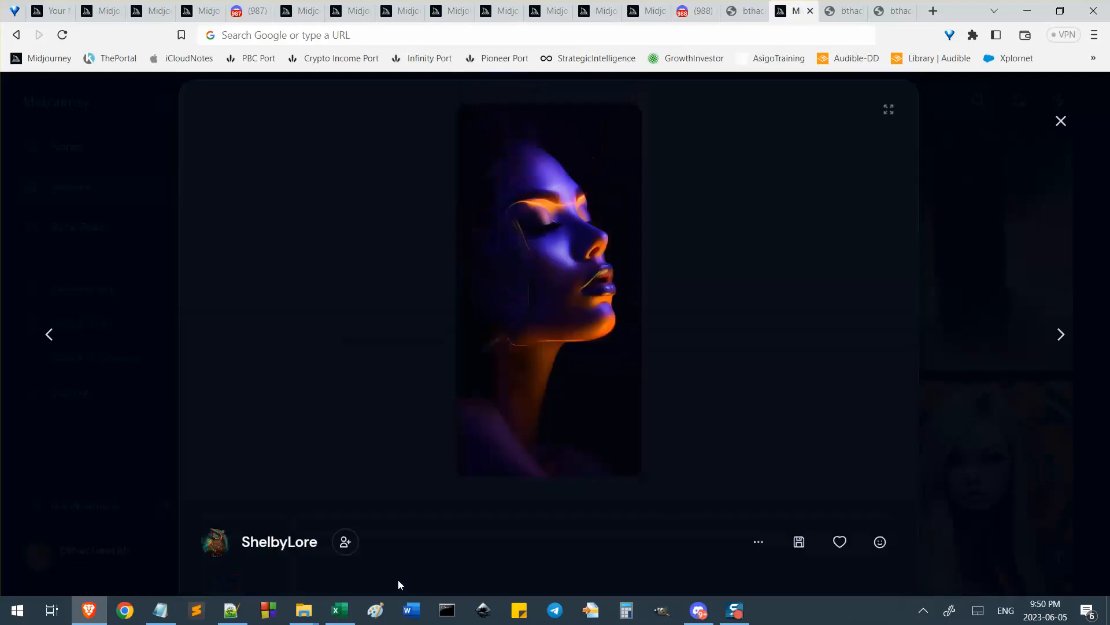
pyautogui.scroll(-2, 398, 581)
pyautogui.scroll(1, 397, 580)
pyautogui.scroll(-2, 397, 580)
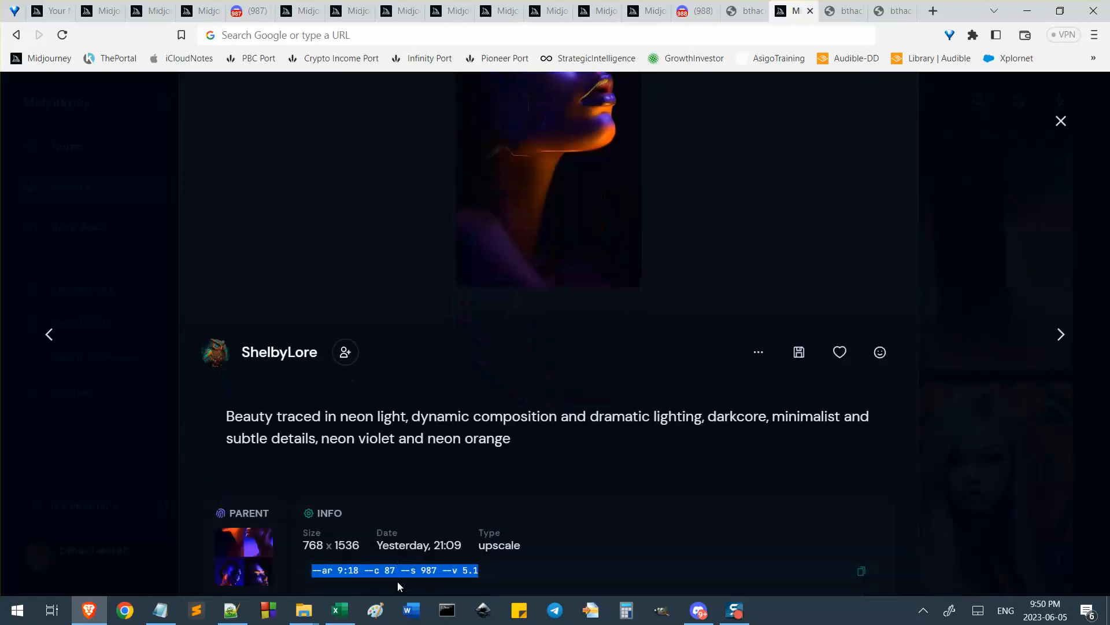
pyautogui.scroll(-2, 397, 581)
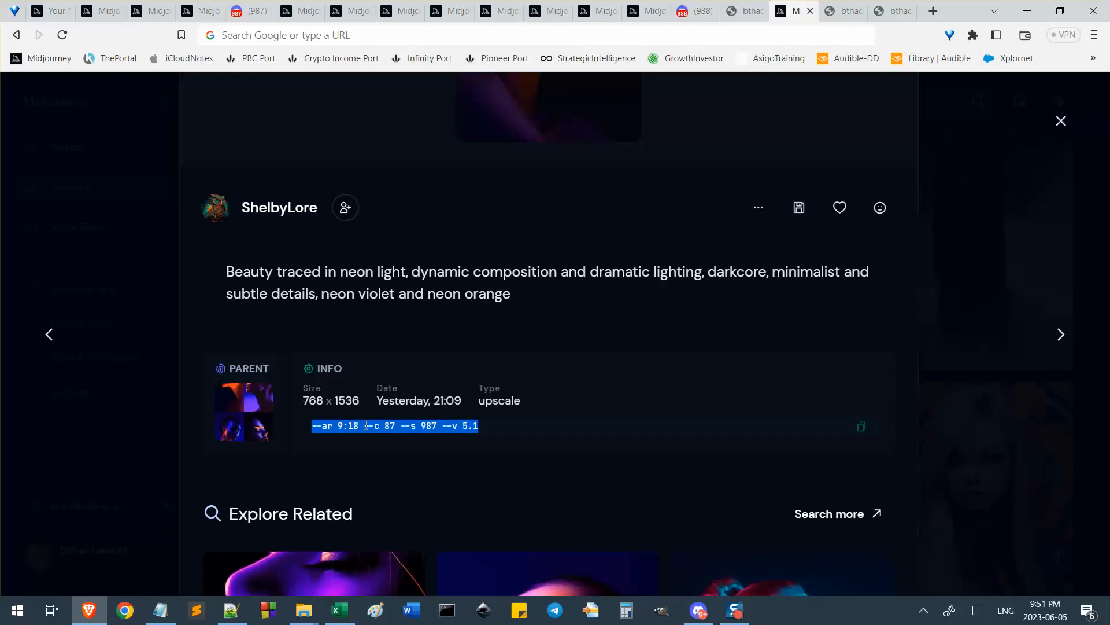
pyautogui.scroll(5, 366, 425)
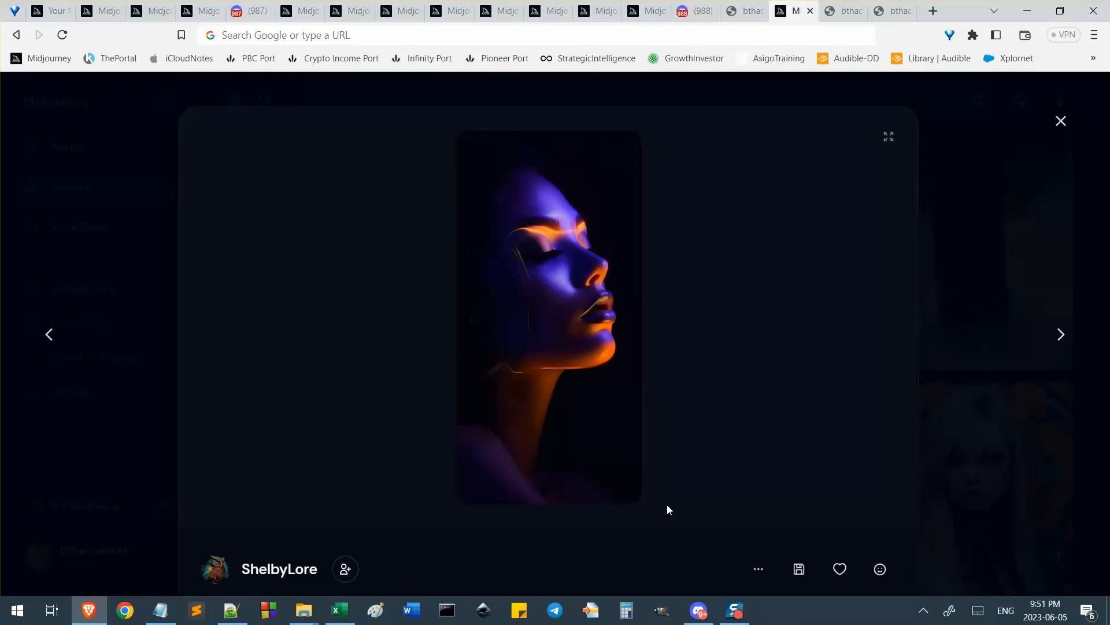
pyautogui.scroll(-5, 668, 503)
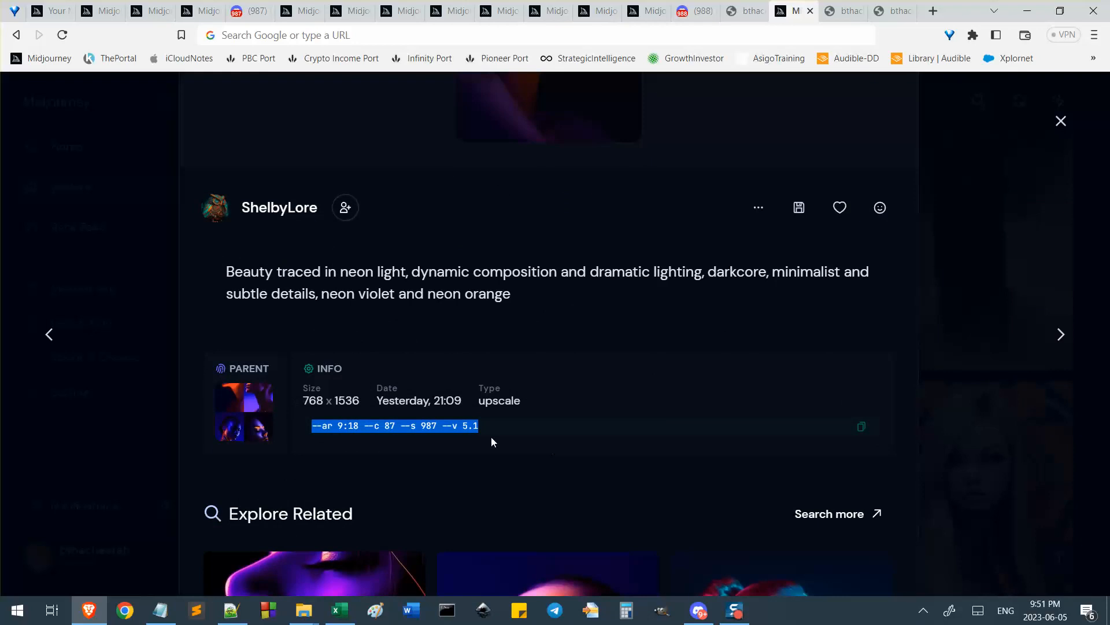
# Highlight individual parameters of the neon face job in turn, including the version value
pyautogui.click(374, 425)
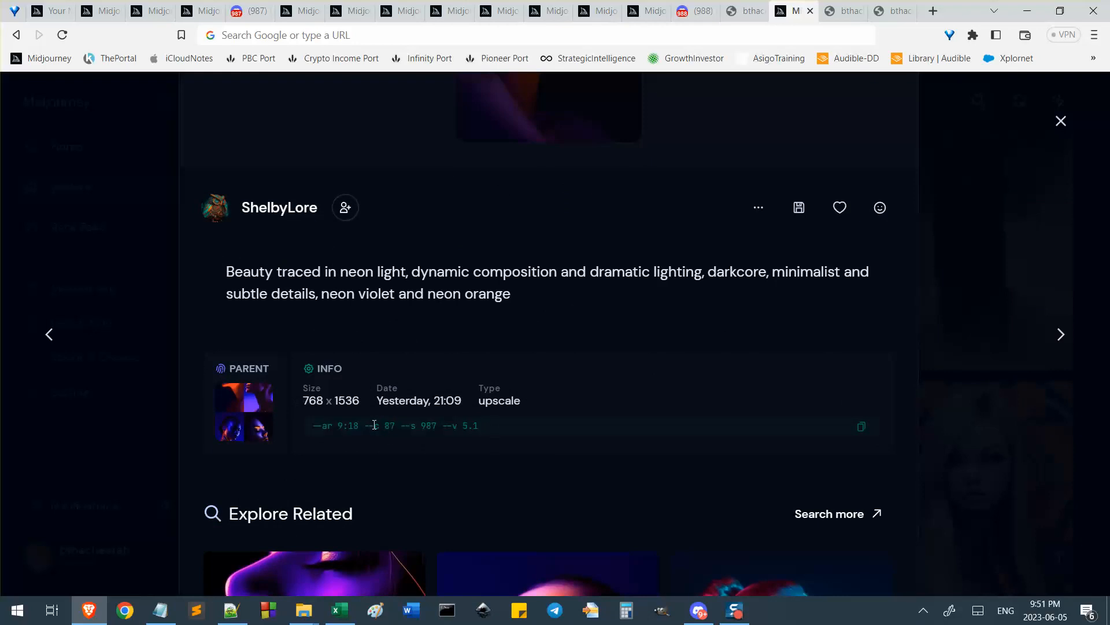
pyautogui.moveTo(374, 425); pyautogui.dragTo(452, 428)
pyautogui.click(414, 429)
pyautogui.scroll(2, 552, 394)
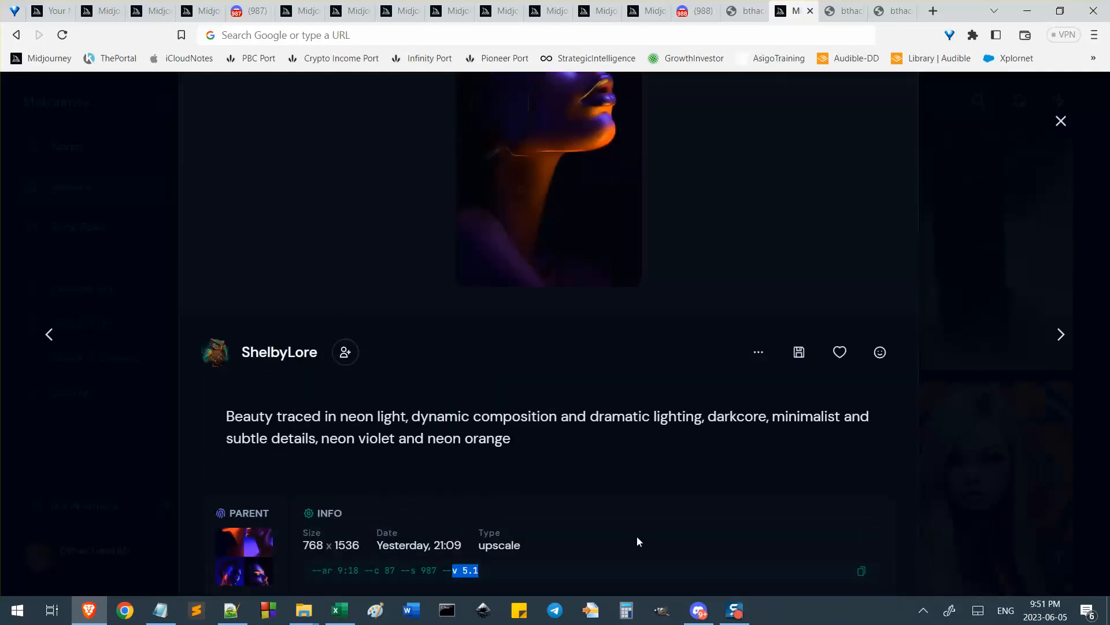
pyautogui.scroll(-1, 570, 533)
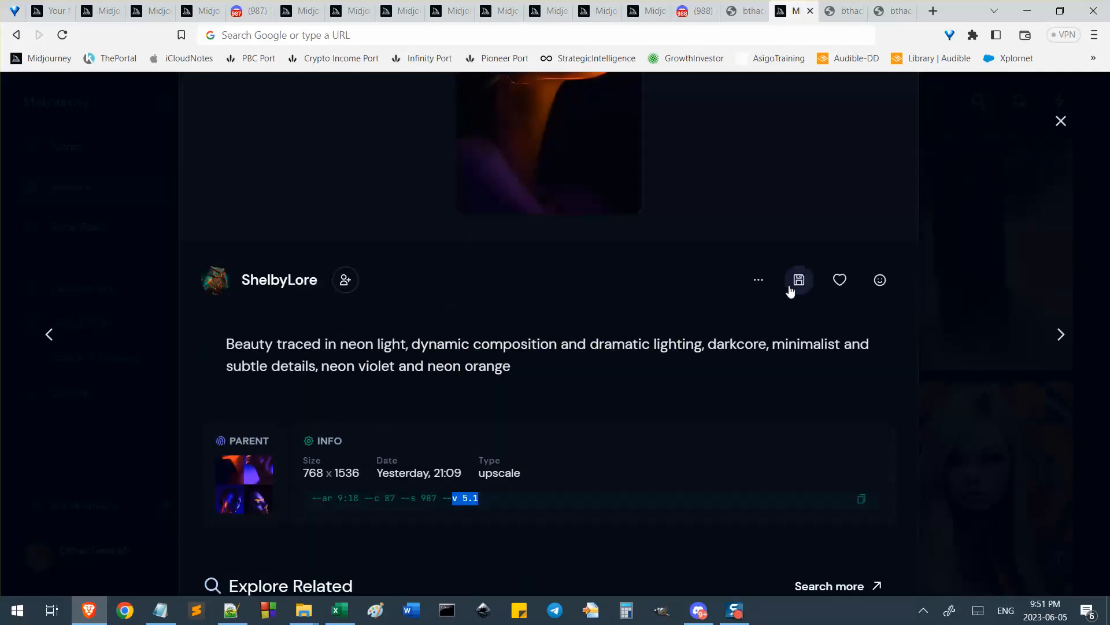
# Copy the neon face job's Full Command and paste it into Notepad beneath its job URL
pyautogui.click(759, 280)
pyautogui.moveTo(781, 104)
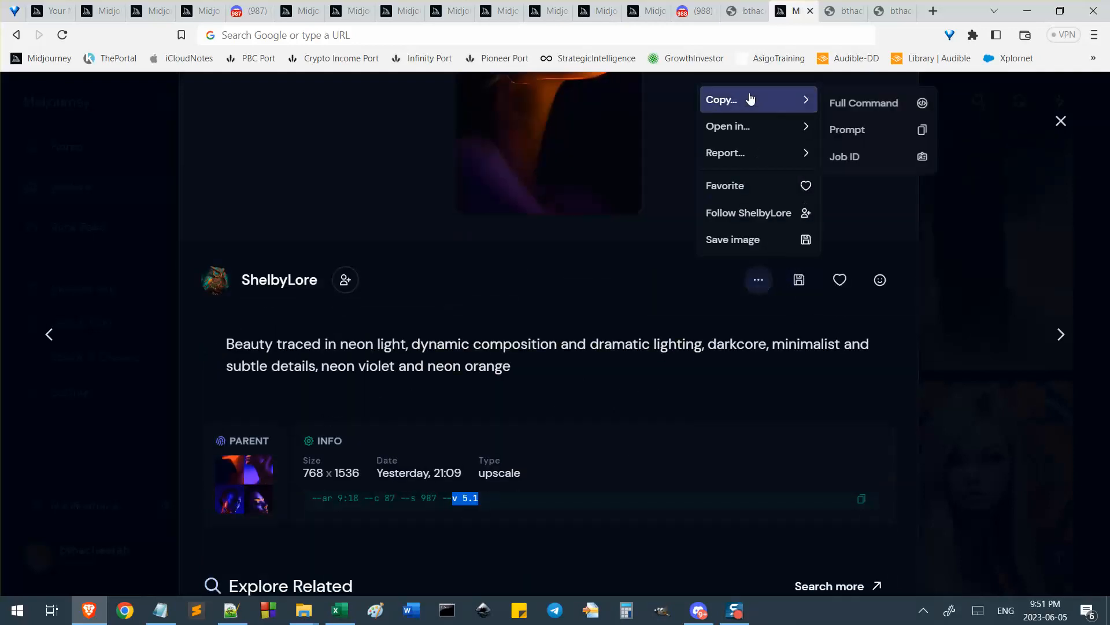
pyautogui.click(861, 104)
pyautogui.hotkey('alt', 'Tab')
pyautogui.hotkey('ctrl', 'v')
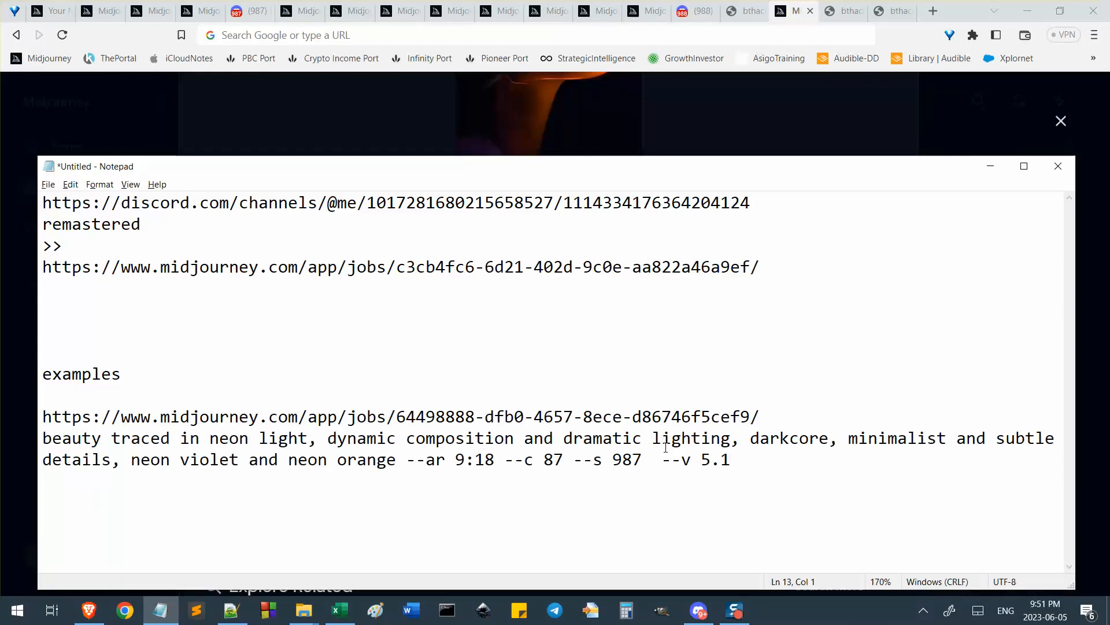
pyautogui.click(574, 348)
# Return to the browser and save the neon face image to the computer
pyautogui.hotkey('alt', 'Tab')
pyautogui.scroll(5, 454, 405)
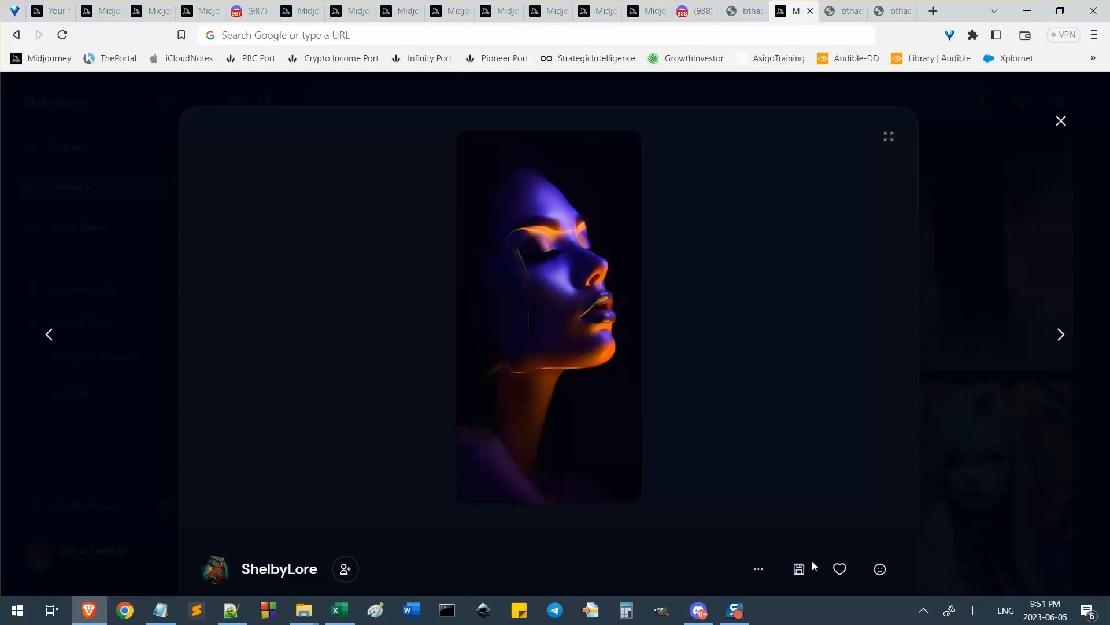
pyautogui.click(800, 569)
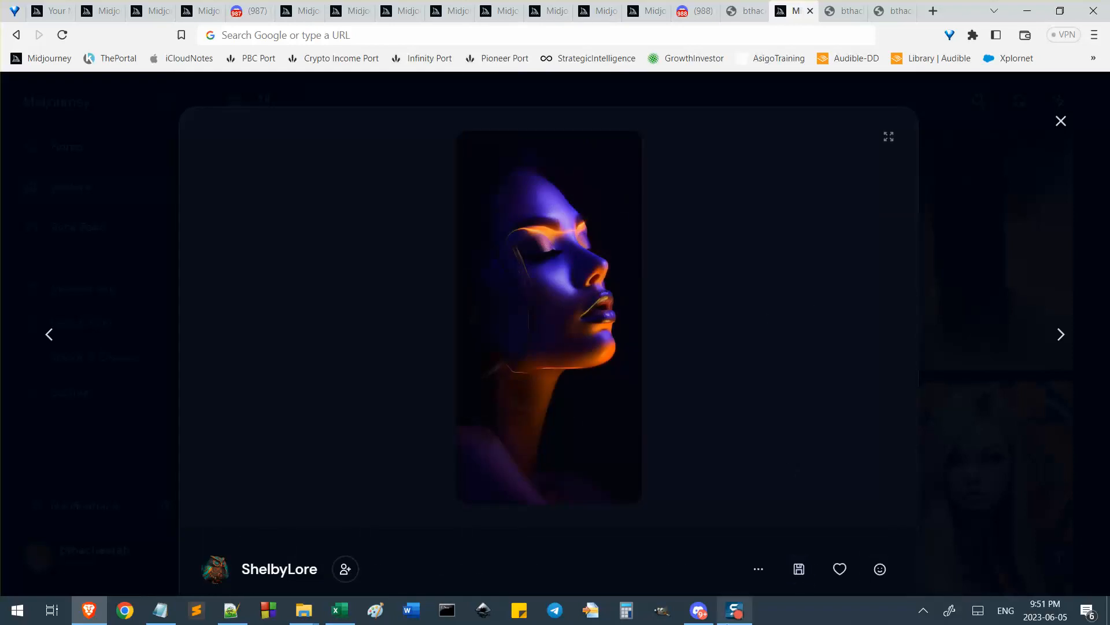
pyautogui.press('Return')
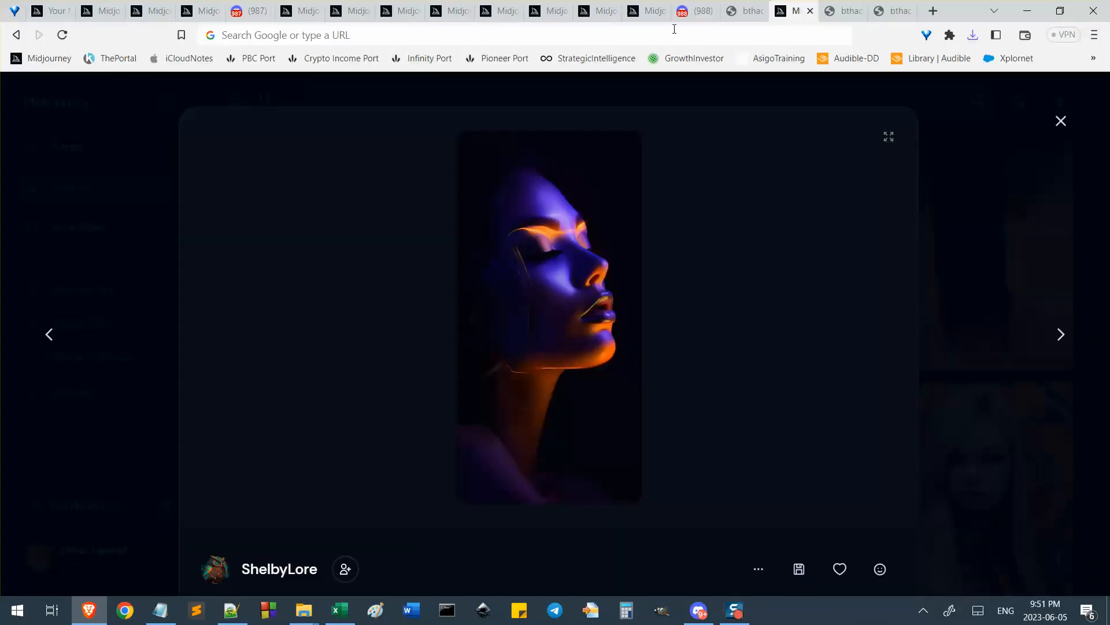
# Close the job view, browse the Community Feed, and return to its beginning
pyautogui.click(1061, 121)
pyautogui.scroll(-6, 234, 533)
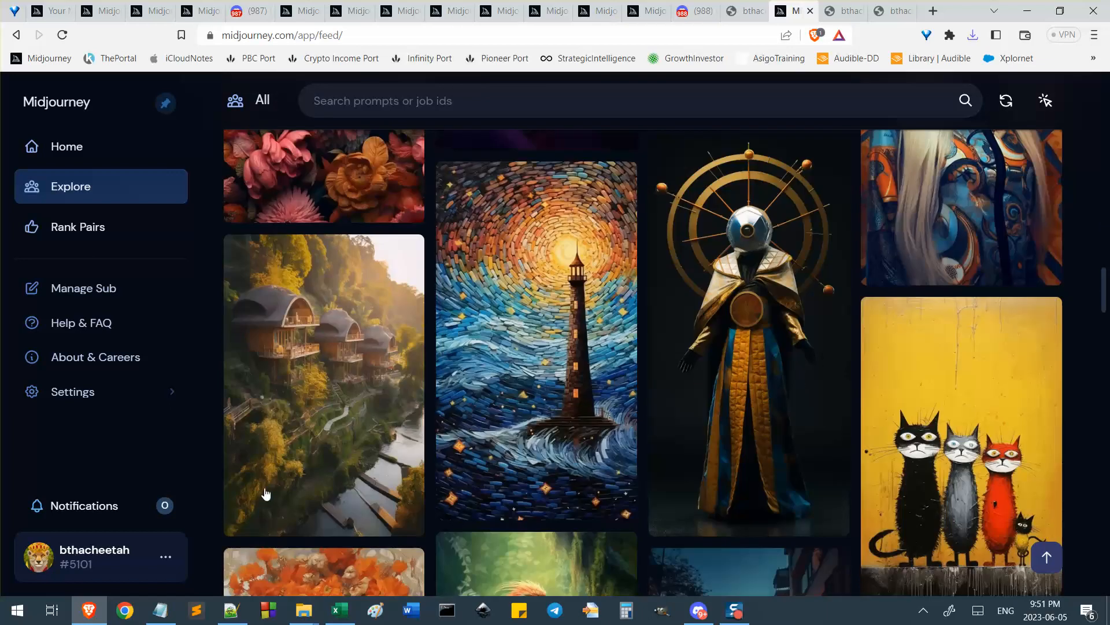
pyautogui.scroll(20, 266, 491)
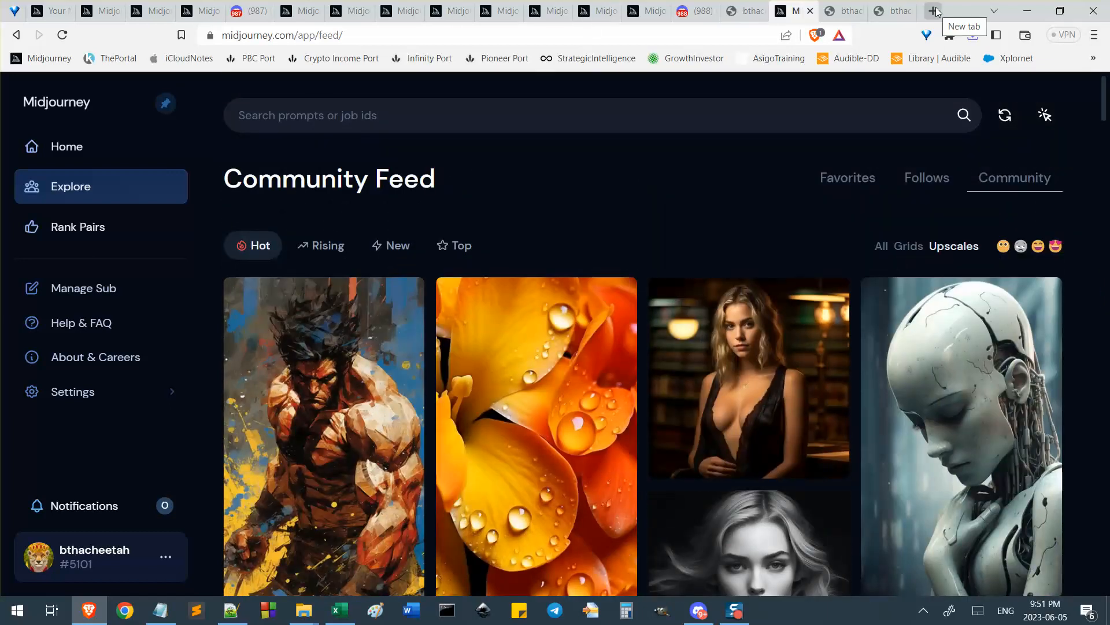
# Open prompthero.com in a new tab, glancing back at the Community Feed before viewing the loaded site
pyautogui.click(937, 12)
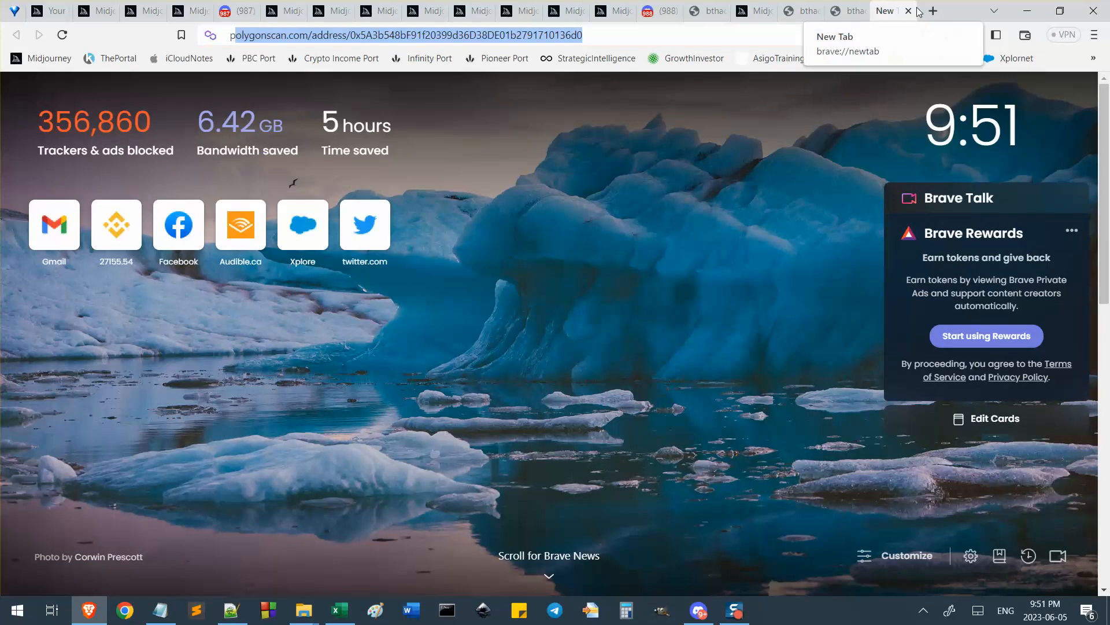
pyautogui.write('prompthero.com')
pyautogui.press('Return')
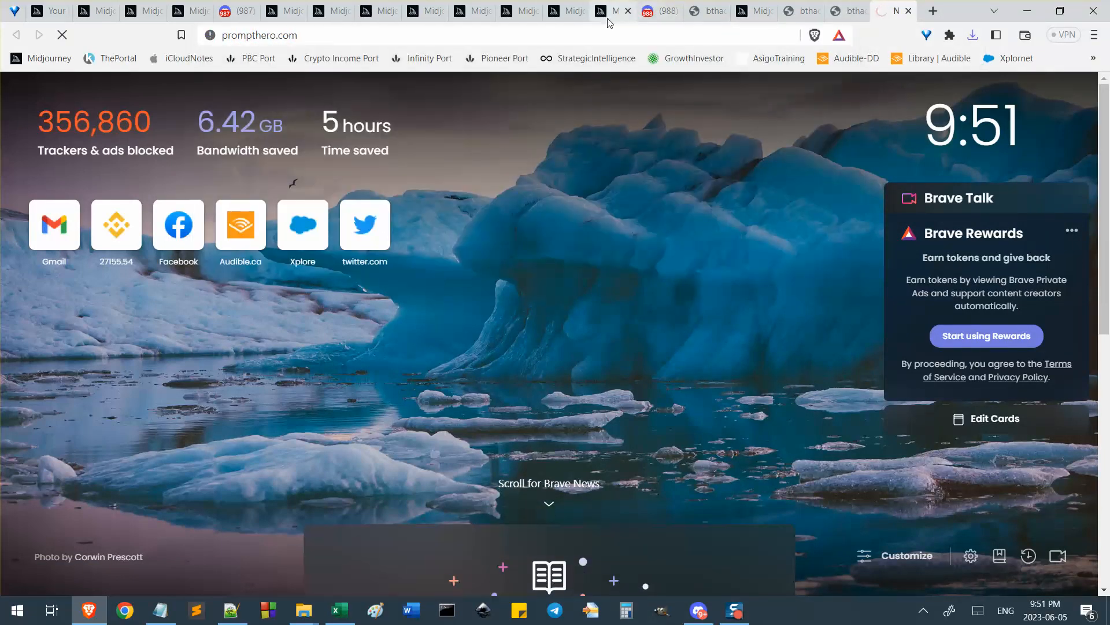
pyautogui.click(753, 12)
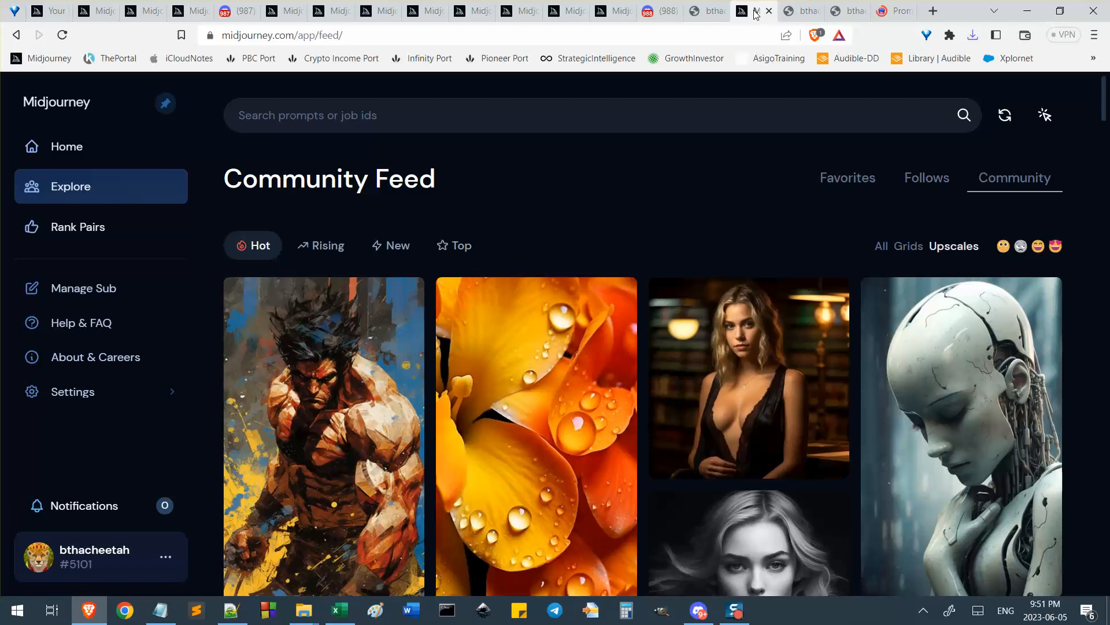
pyautogui.click(893, 11)
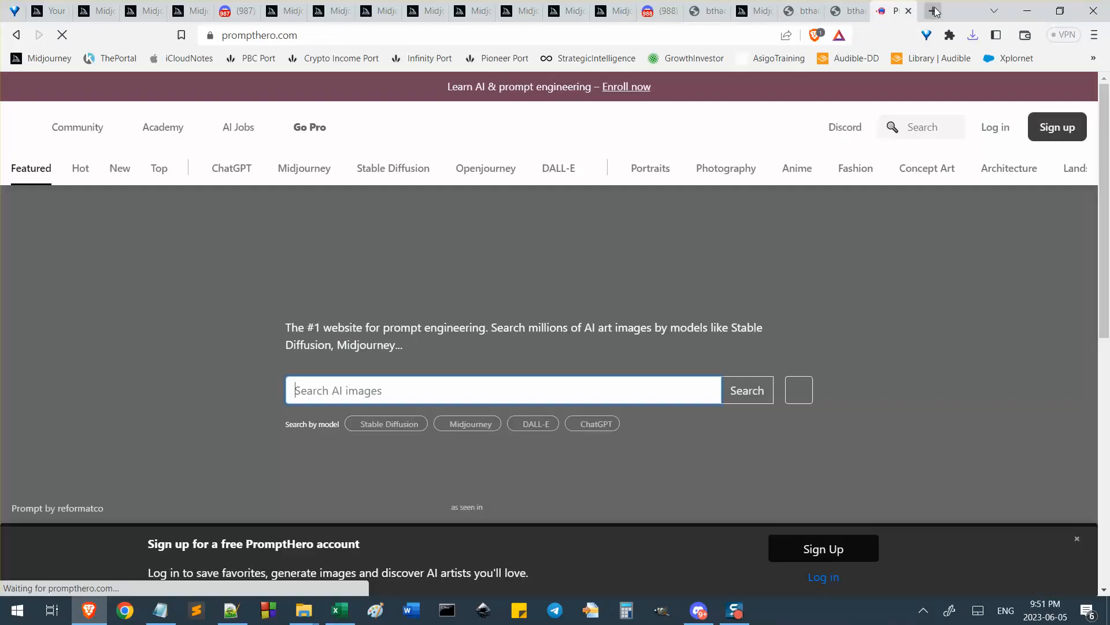
# Open lexica.art in another new tab and return to the Midjourney Community Feed
pyautogui.click(935, 11)
pyautogui.write('lex')
pyautogui.press('Return')
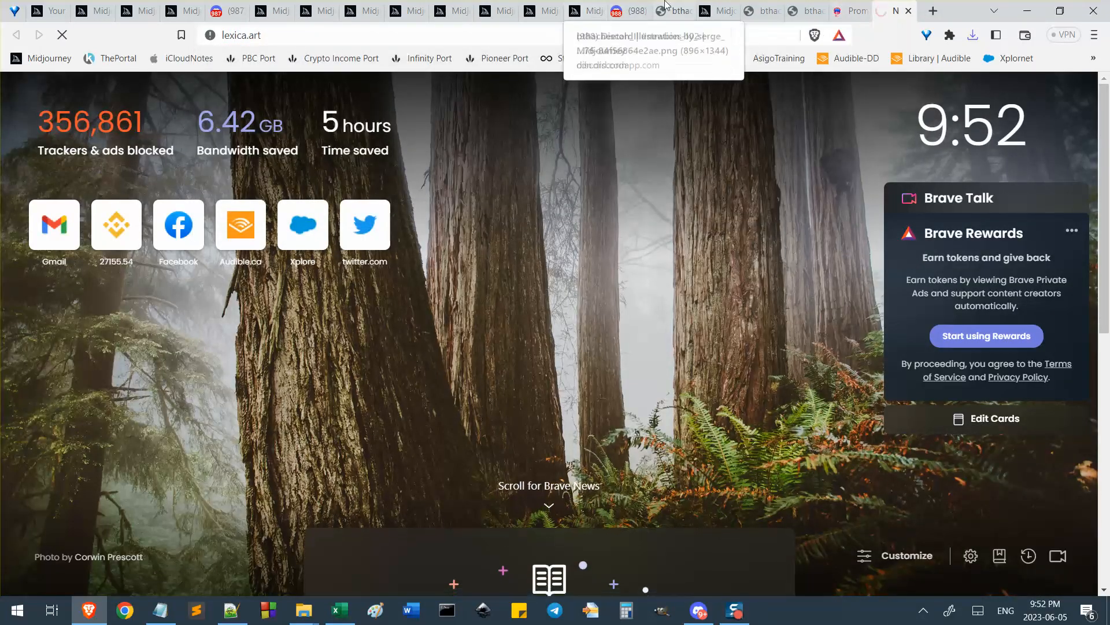
pyautogui.click(718, 11)
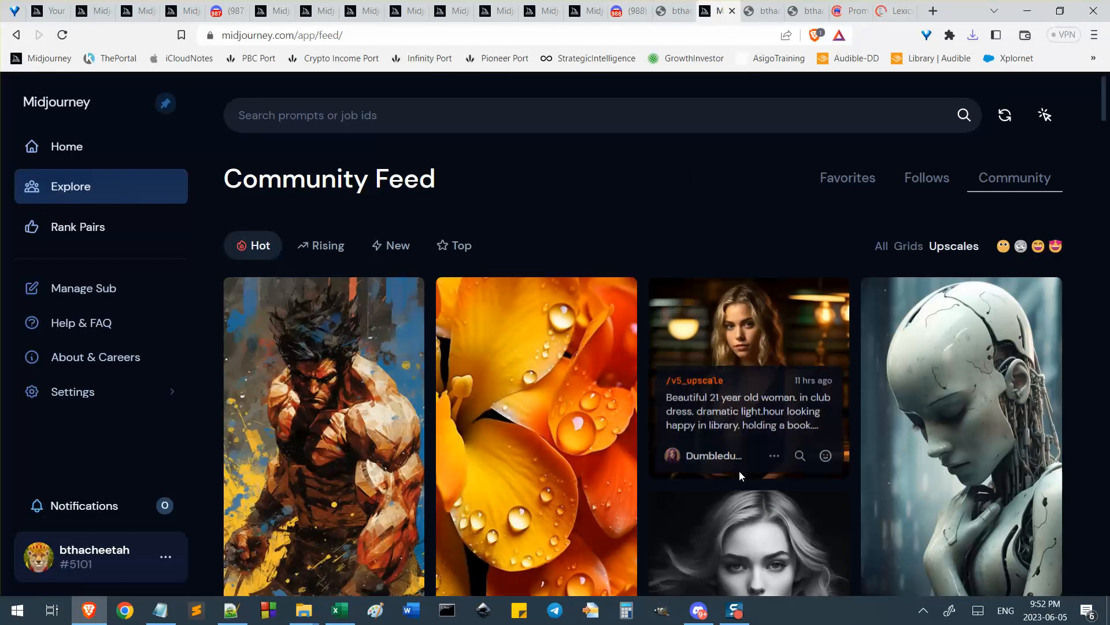
pyautogui.click(734, 610)
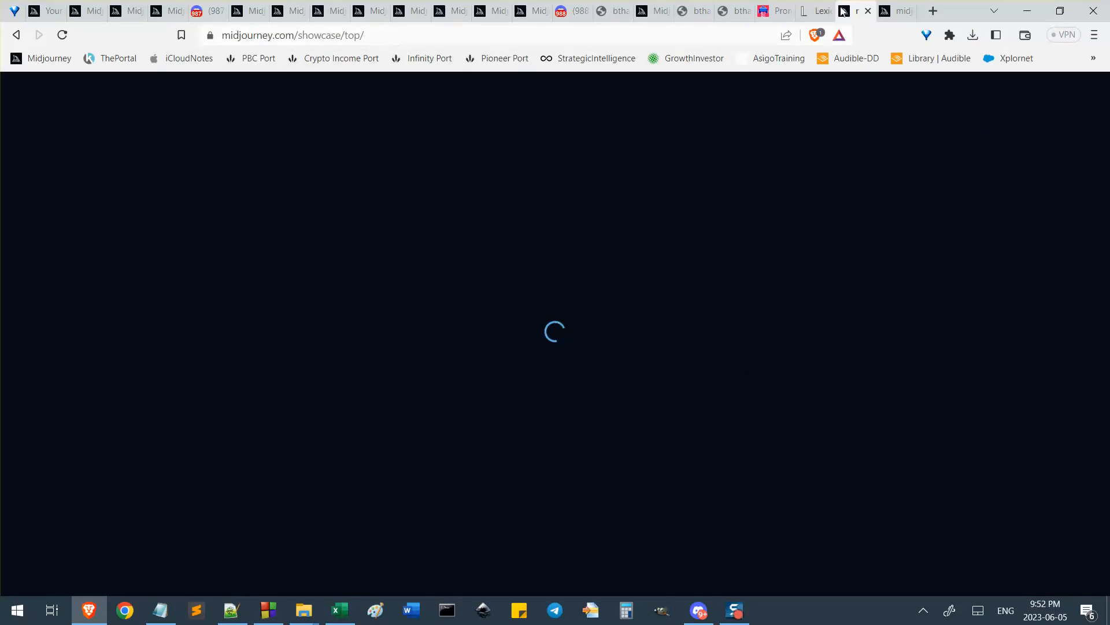
# Check the Midjourney recent and top showcase pages, and view the Follows feed before returning to the Community feed
pyautogui.click(887, 12)
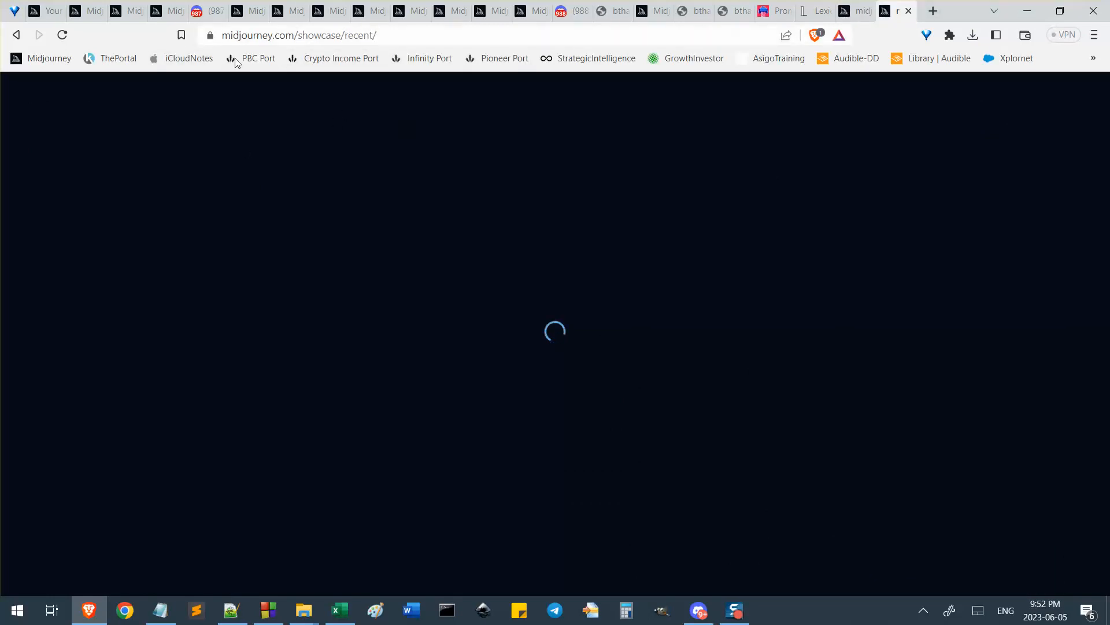
pyautogui.click(857, 12)
pyautogui.click(646, 11)
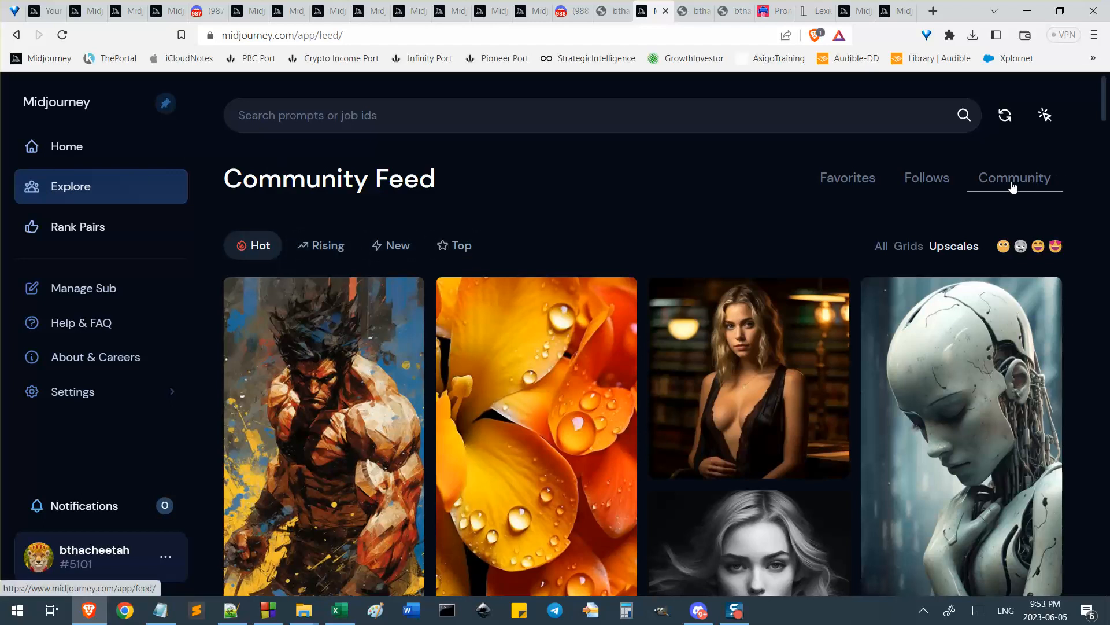
pyautogui.click(927, 180)
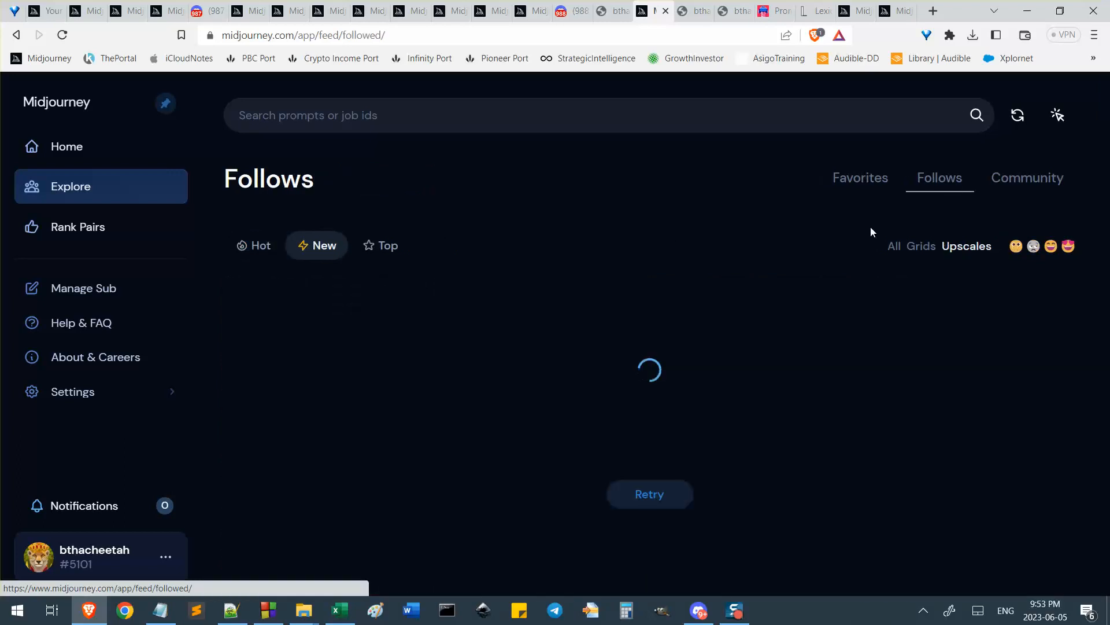
pyautogui.click(1019, 180)
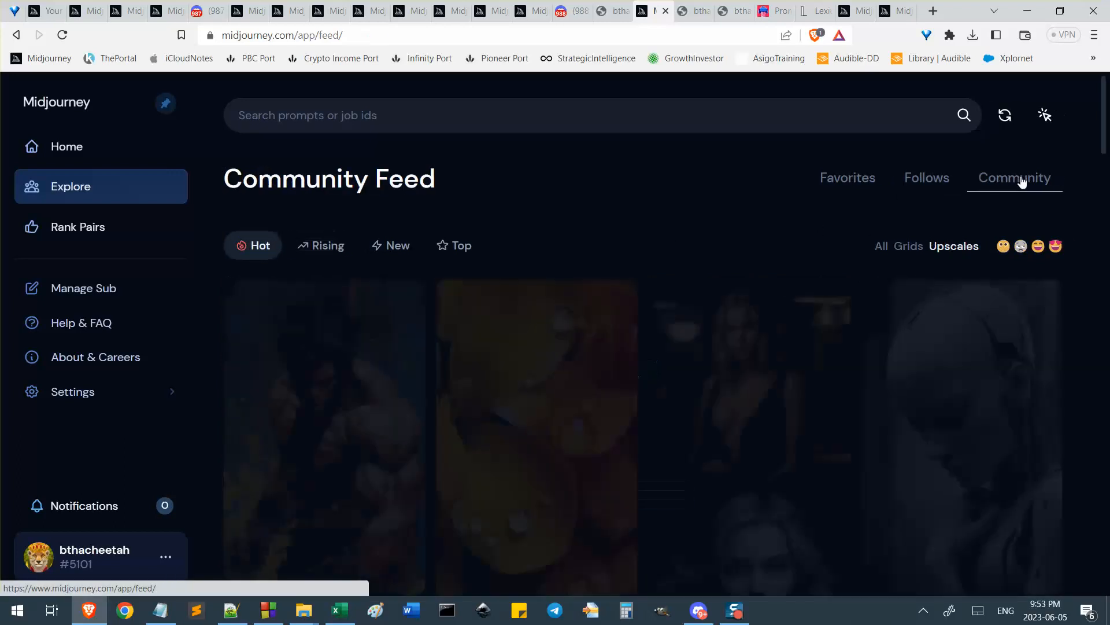
# Find the black panther in snow in the Community Feed and view its job and prompt
pyautogui.scroll(-10, 857, 332)
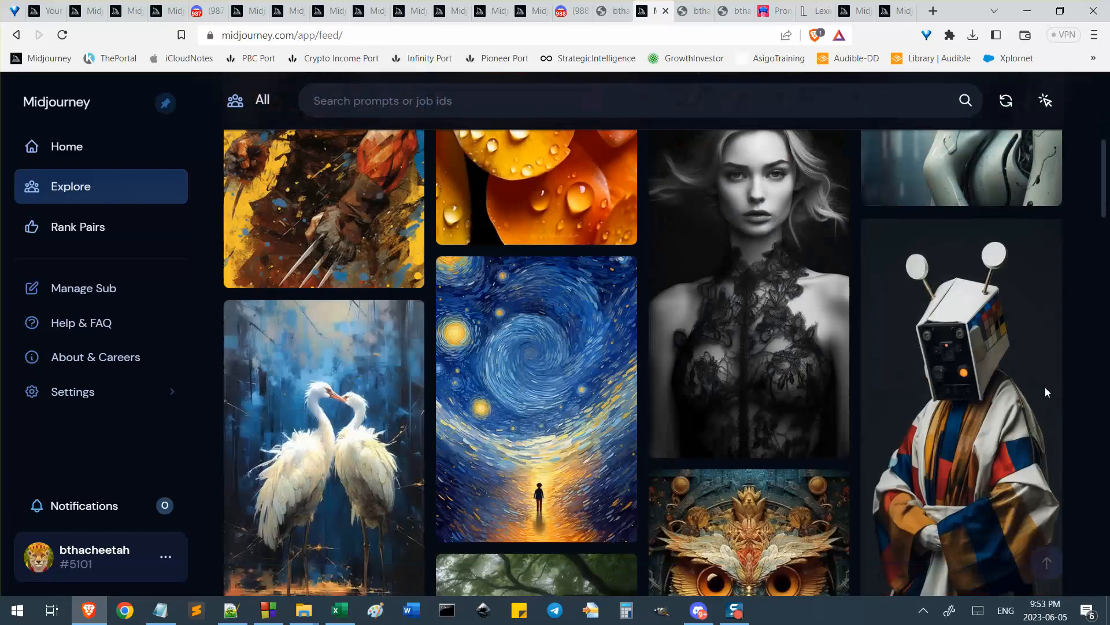
pyautogui.scroll(-4, 1020, 418)
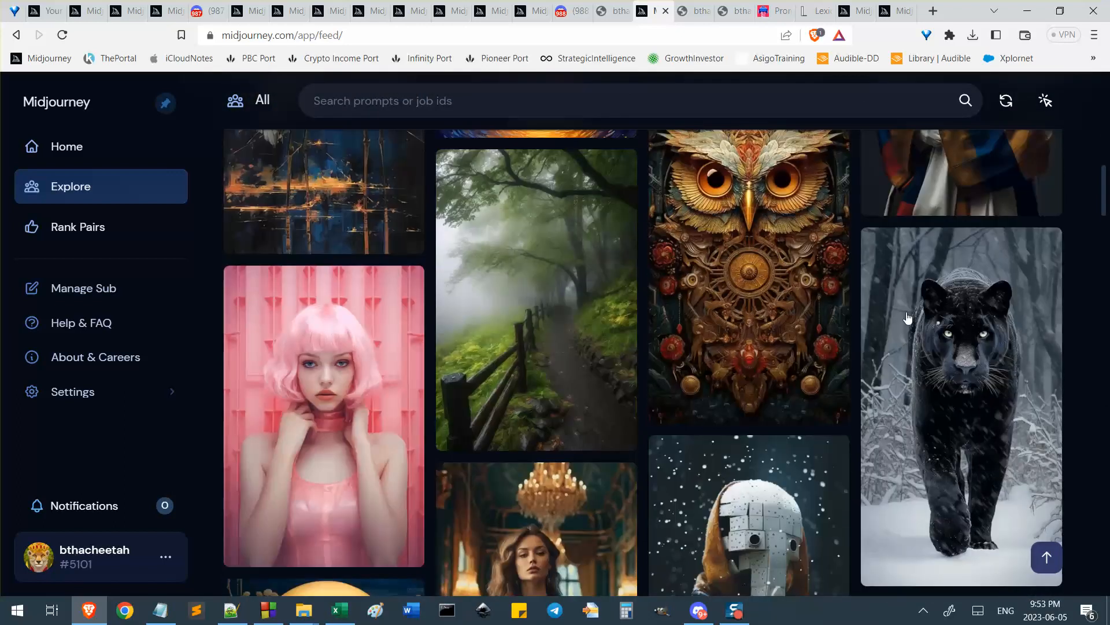
pyautogui.click(996, 327)
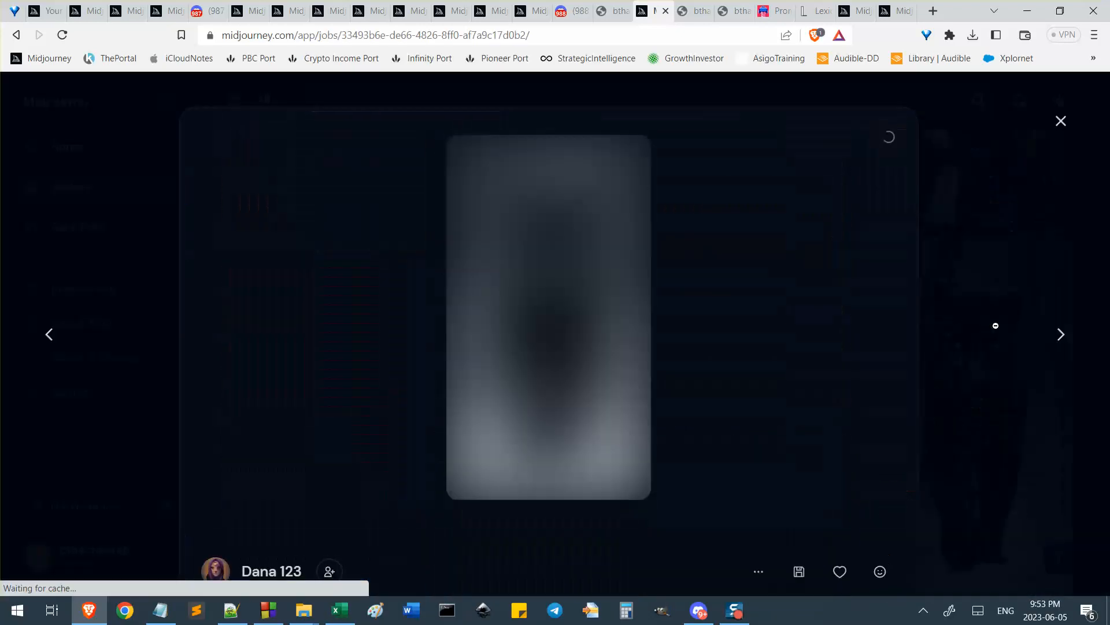
pyautogui.scroll(-4, 326, 361)
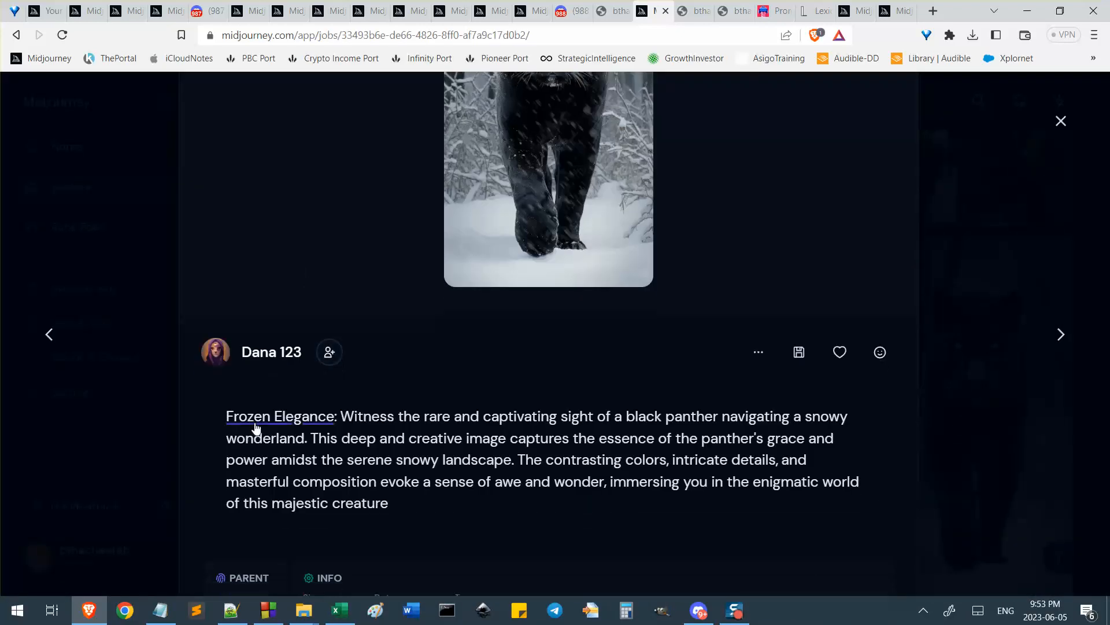
# Open the panther image creator's profile in a new tab, glance at it, and return to close the job view
pyautogui.middleClick(270, 354)
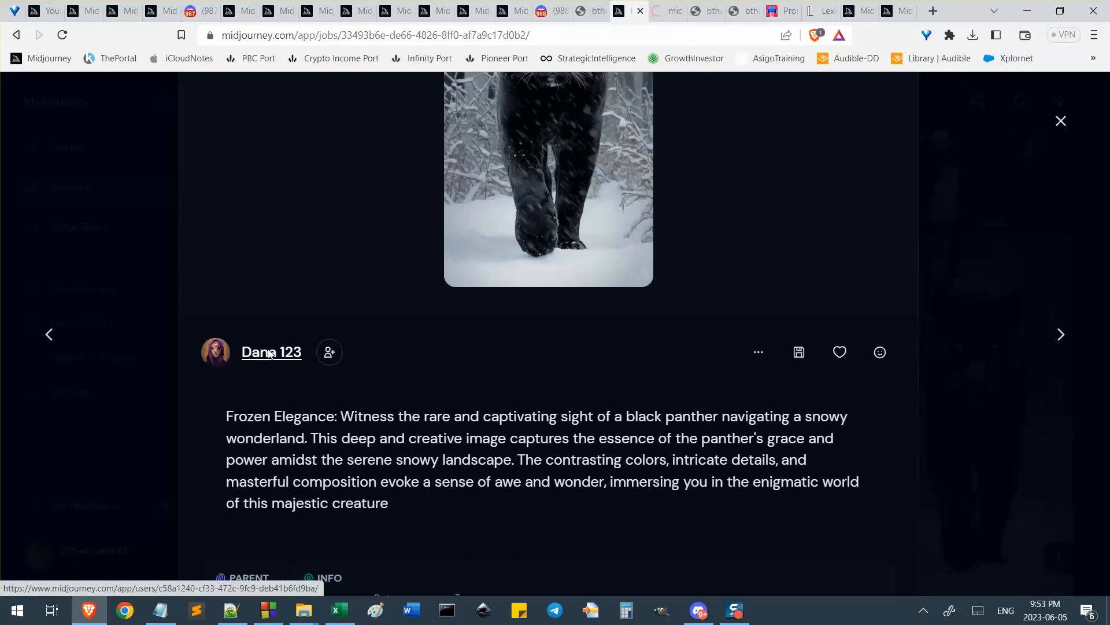
pyautogui.click(670, 11)
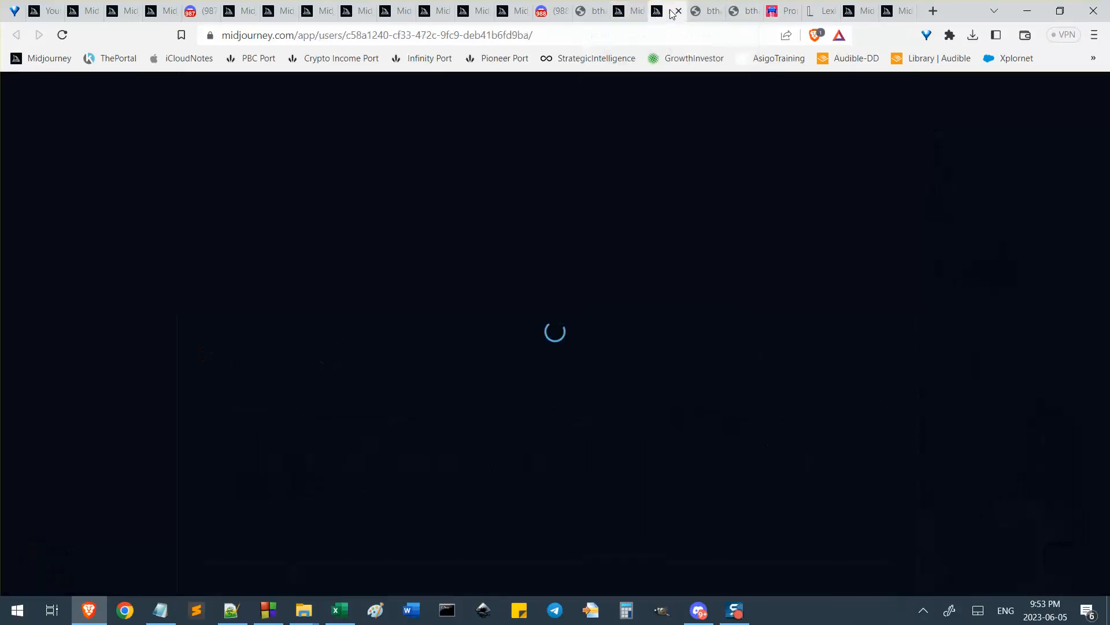
pyautogui.click(631, 11)
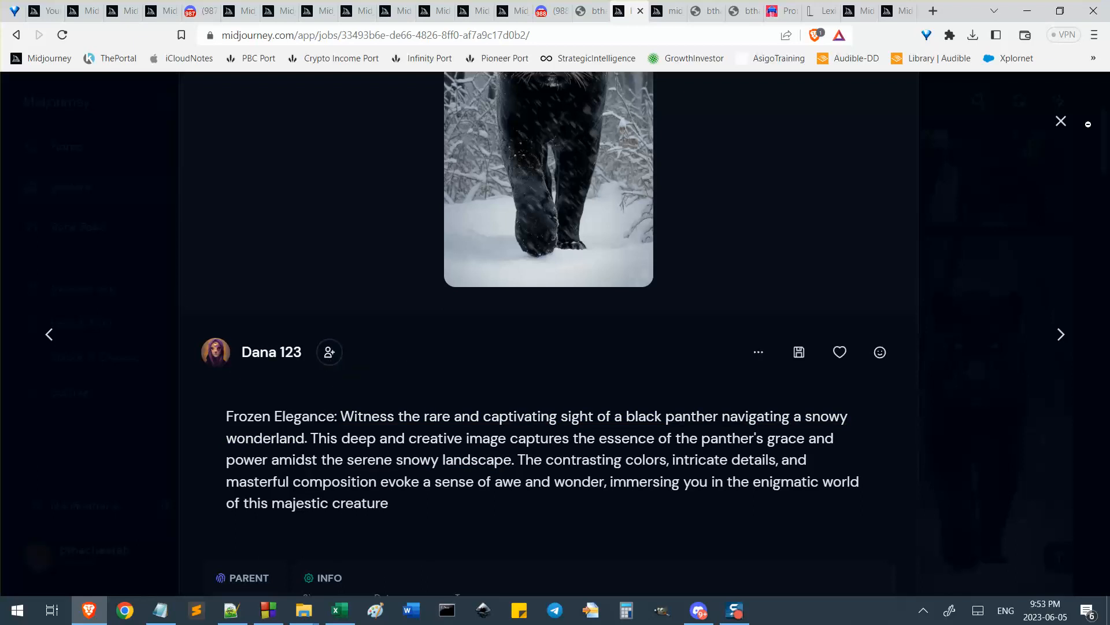
pyautogui.click(1072, 124)
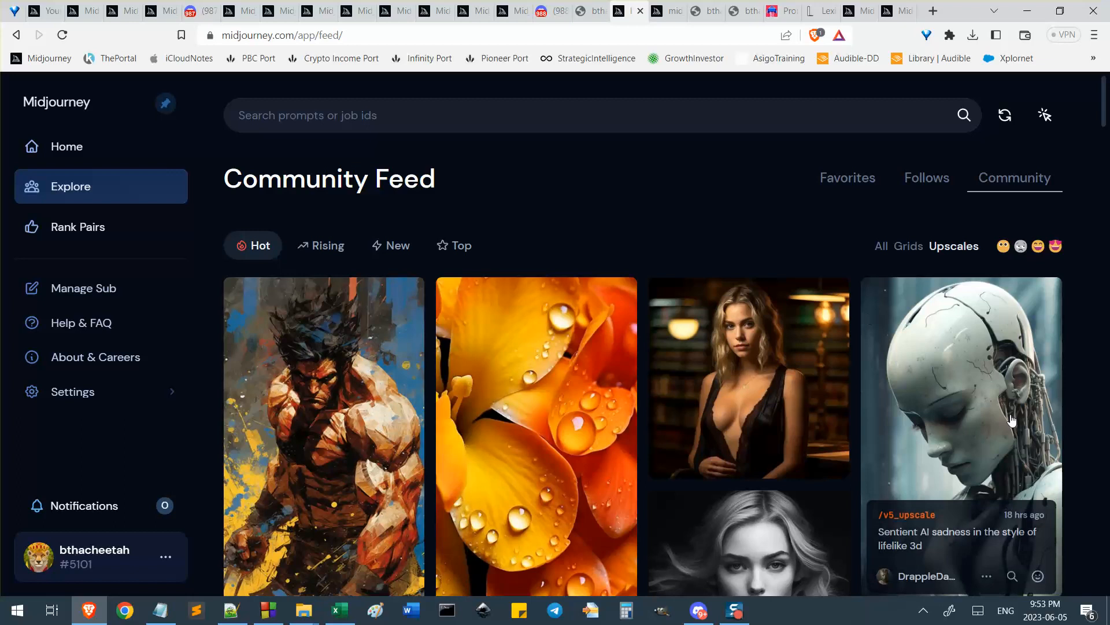
# Filter the Community Feed to Grids, view the cartoon ape grid's job, and switch the filter back to Upscales
pyautogui.scroll(-3, 607, 213)
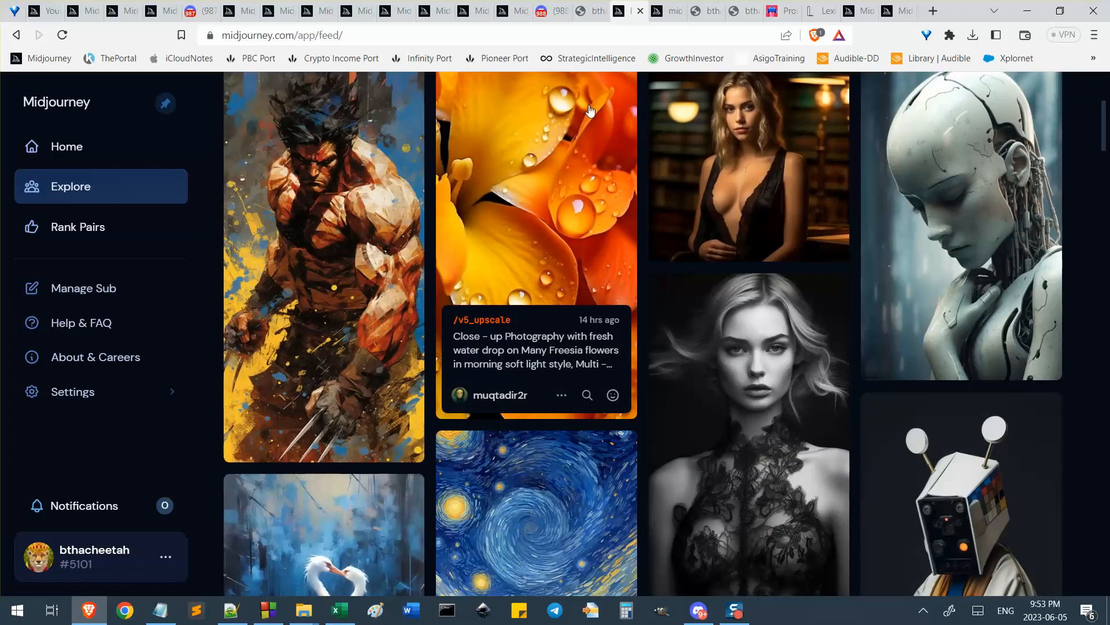
pyautogui.scroll(3, 466, 270)
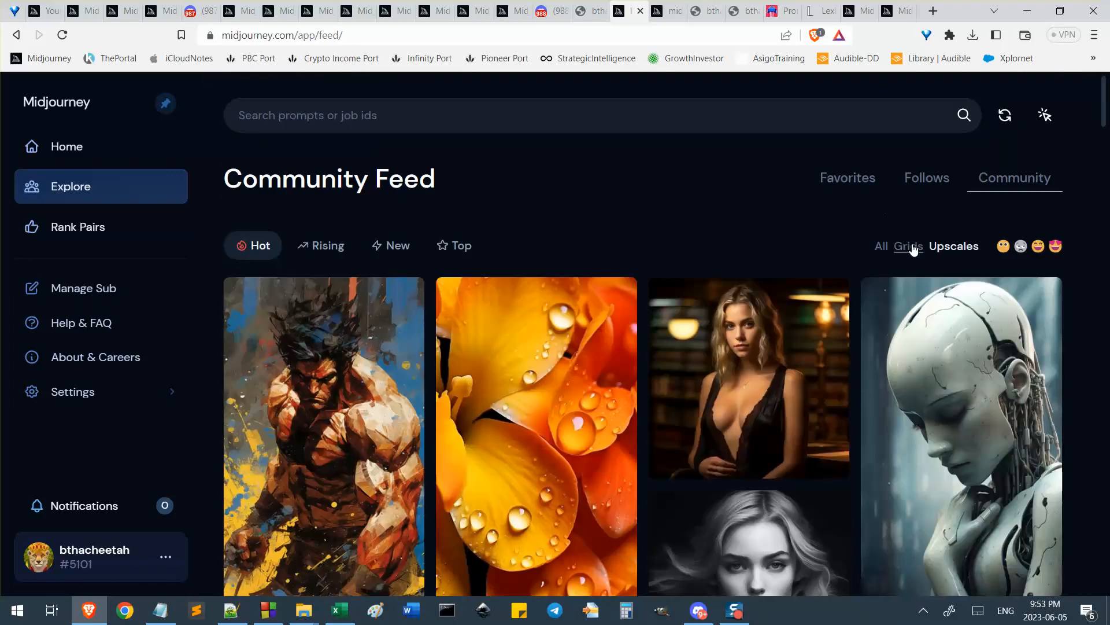
pyautogui.click(909, 247)
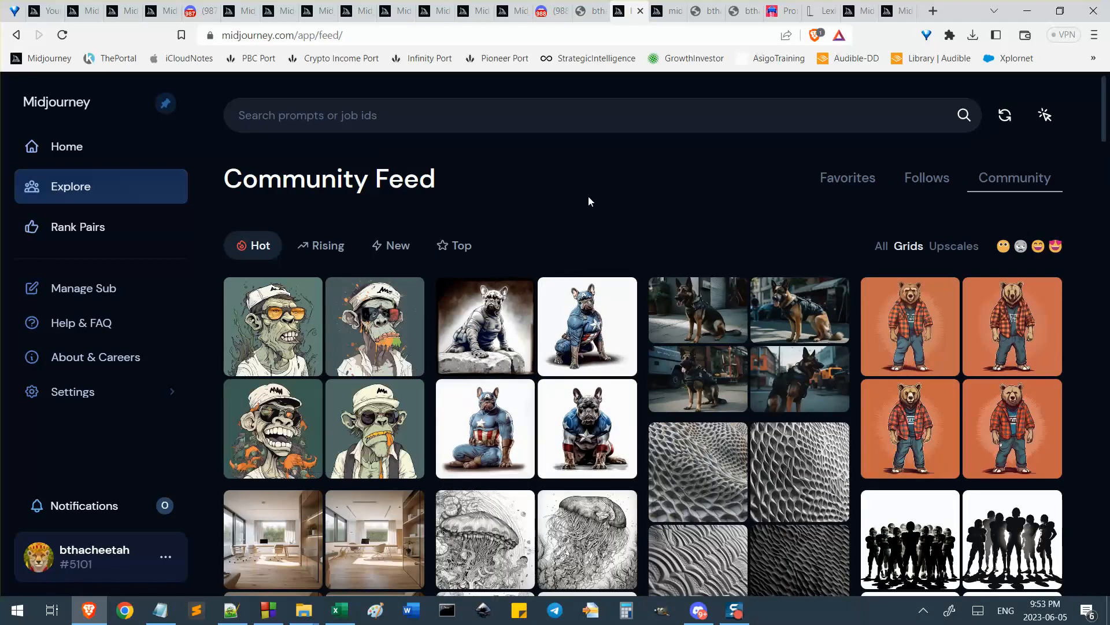
pyautogui.moveTo(348, 347)
pyautogui.click(350, 321)
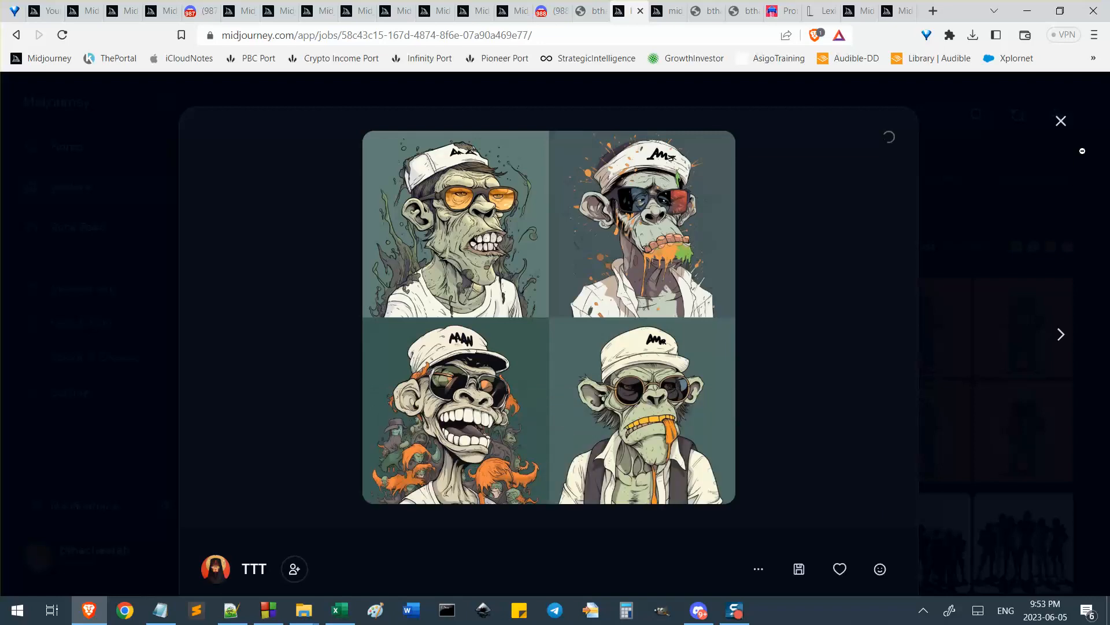
pyautogui.click(1067, 126)
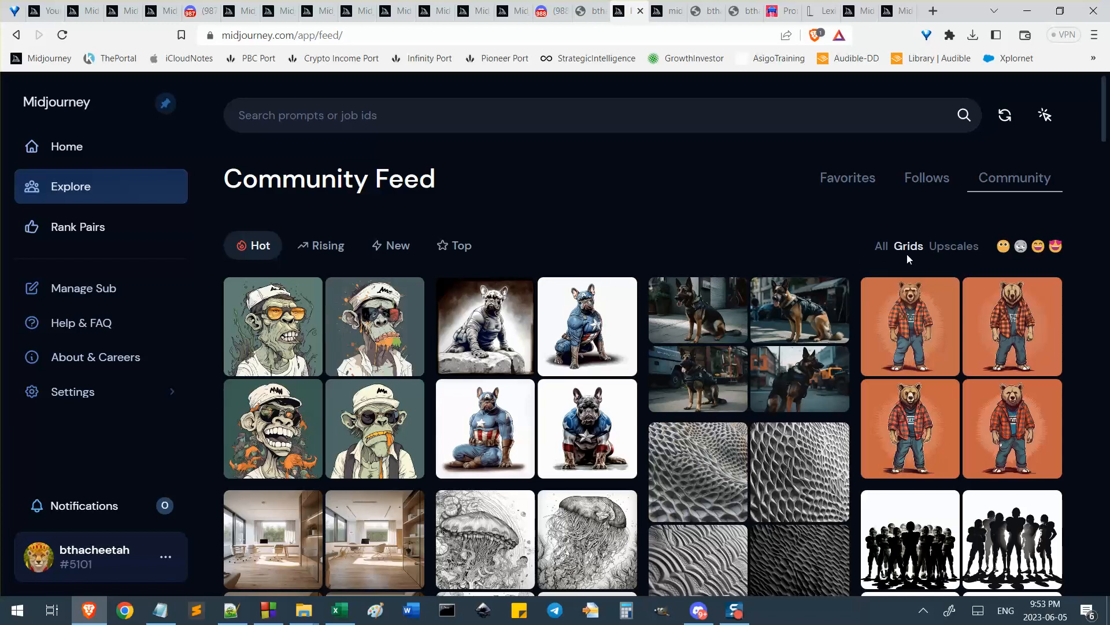
pyautogui.click(949, 249)
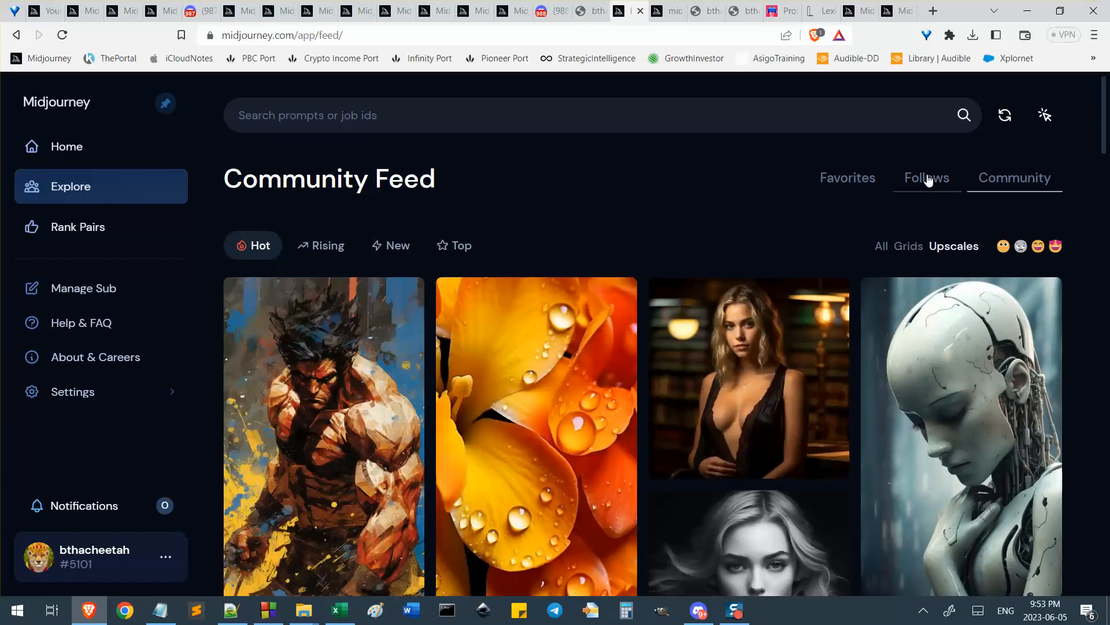
# Browse the favorited images in the Favorites feed and return to the Community feed
pyautogui.click(865, 181)
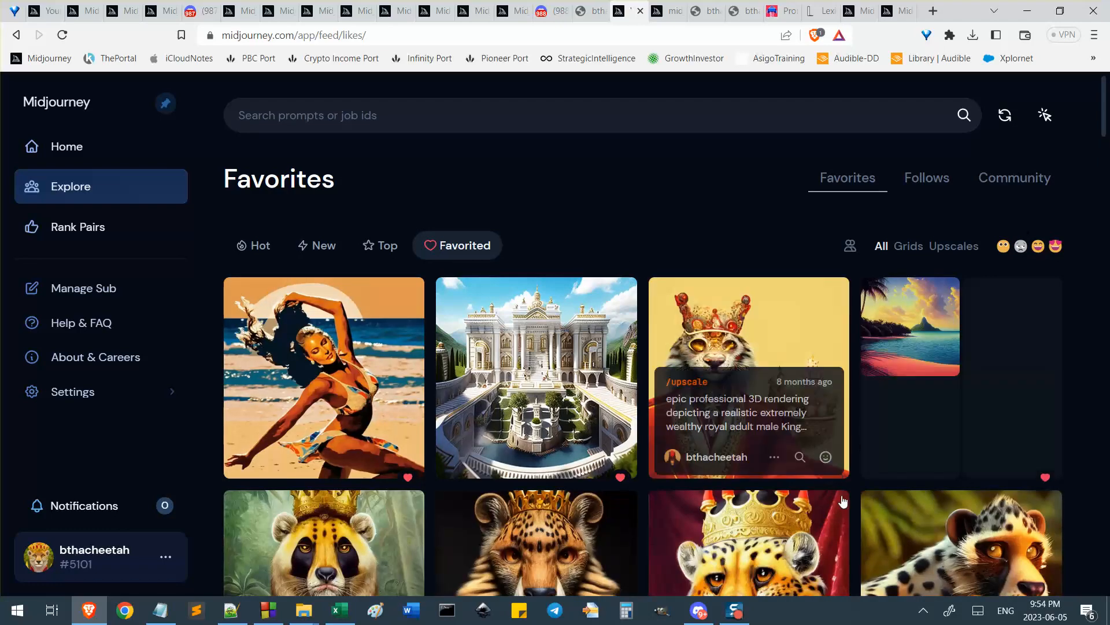
pyautogui.scroll(-5, 793, 296)
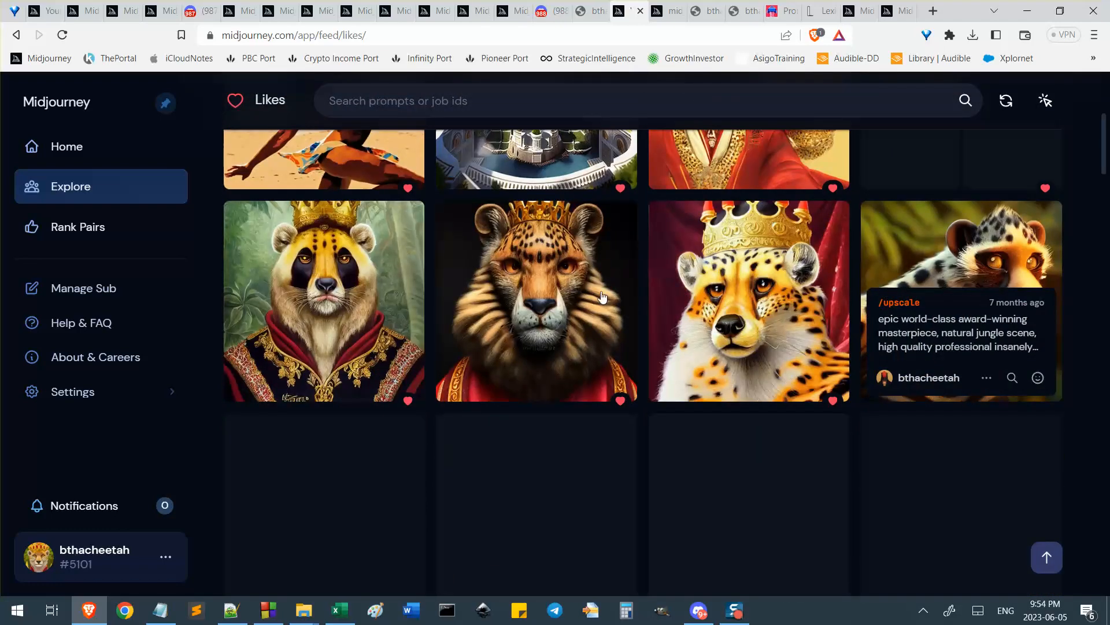
pyautogui.scroll(-3, 741, 351)
pyautogui.scroll(-5, 742, 357)
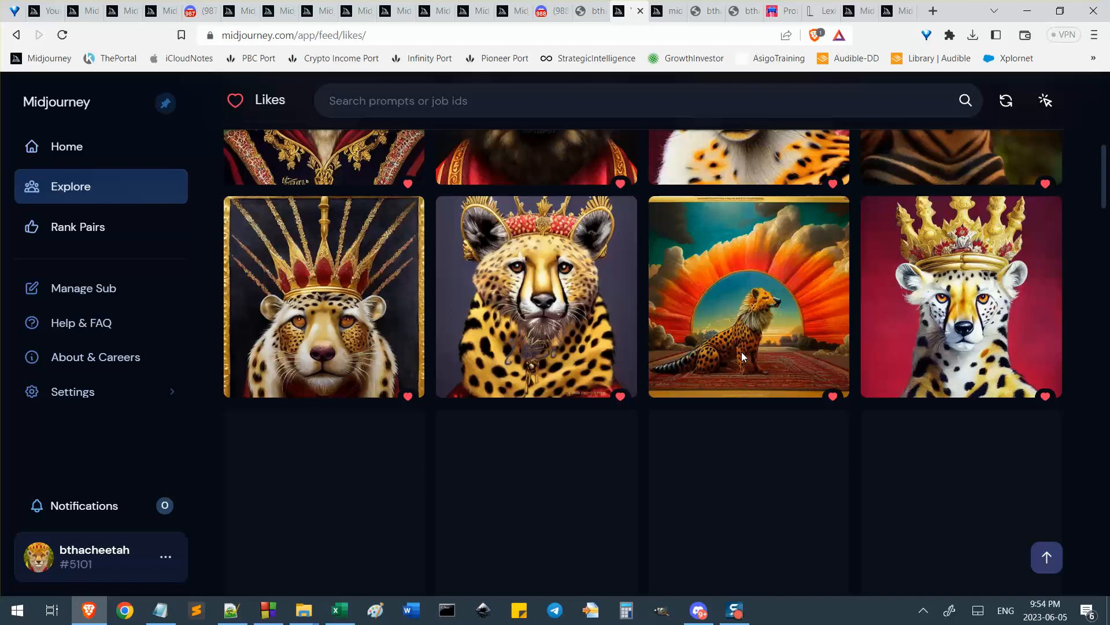
pyautogui.scroll(-1, 826, 376)
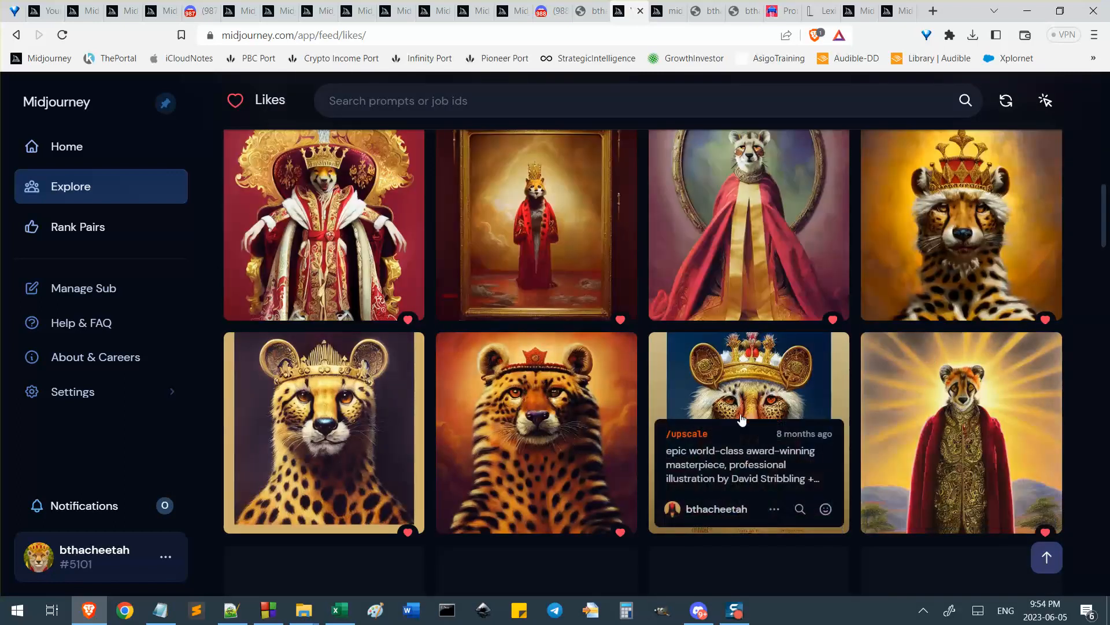
pyautogui.scroll(3, 792, 433)
pyautogui.scroll(5, 790, 432)
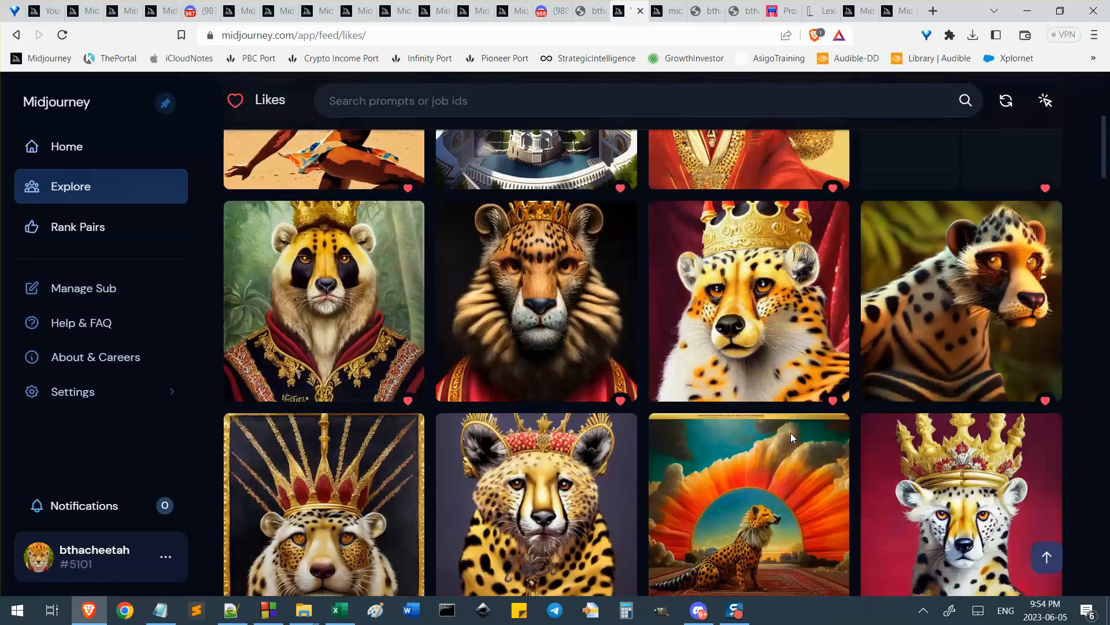
pyautogui.click(1007, 184)
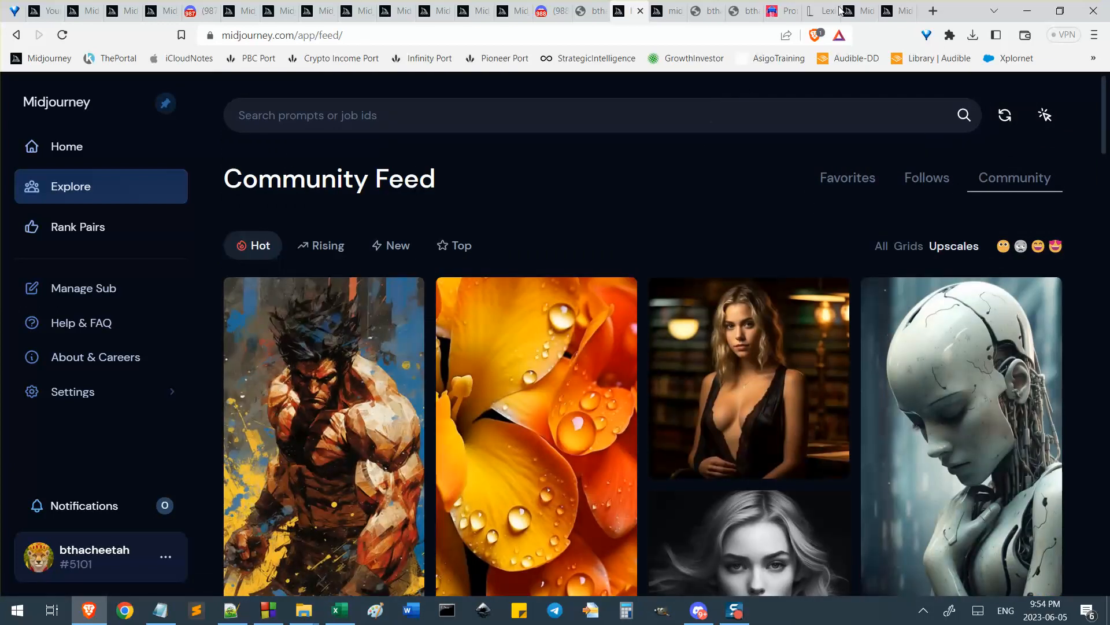
# Browse the top images in the Community Showcase down to the painting of the woman in a white dress
pyautogui.click(859, 10)
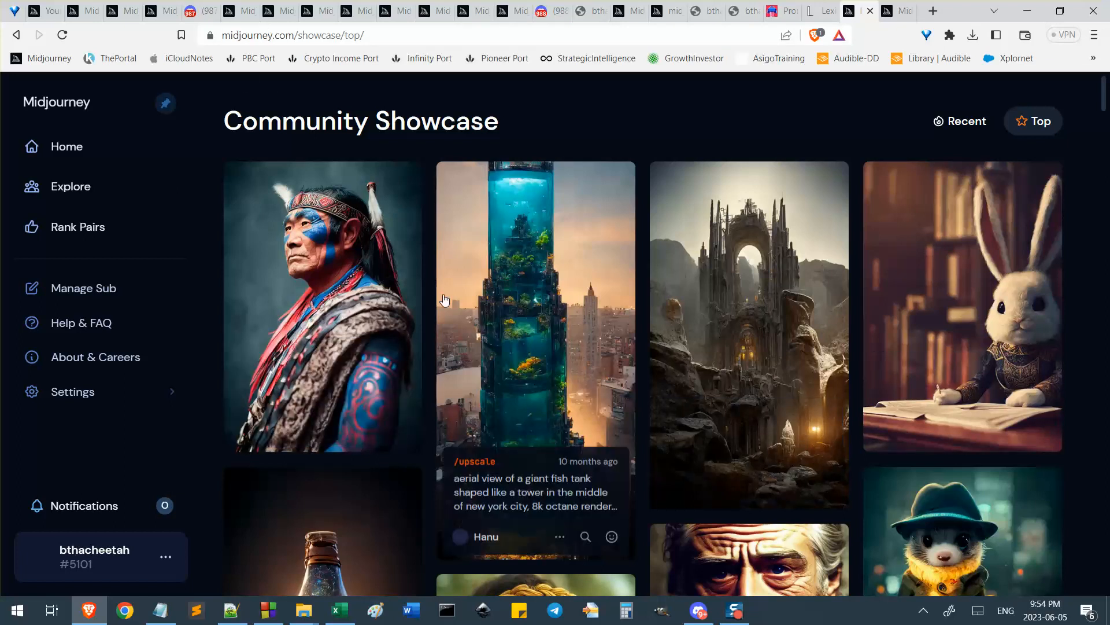
pyautogui.scroll(-2, 548, 270)
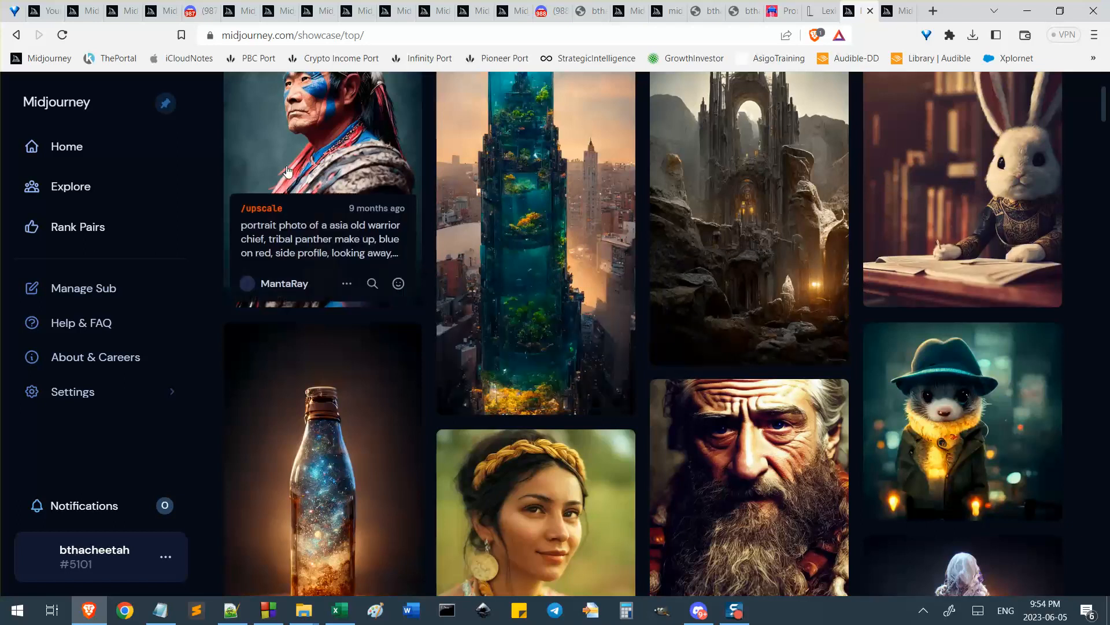
pyautogui.scroll(2, 287, 170)
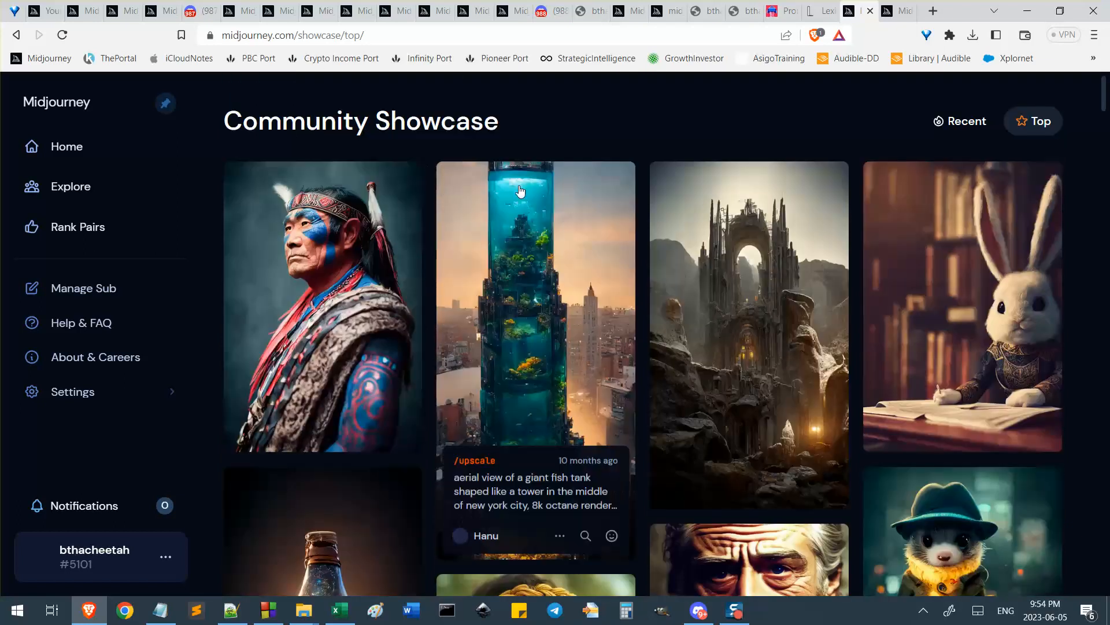
pyautogui.scroll(-5, 973, 379)
pyautogui.scroll(-7, 973, 379)
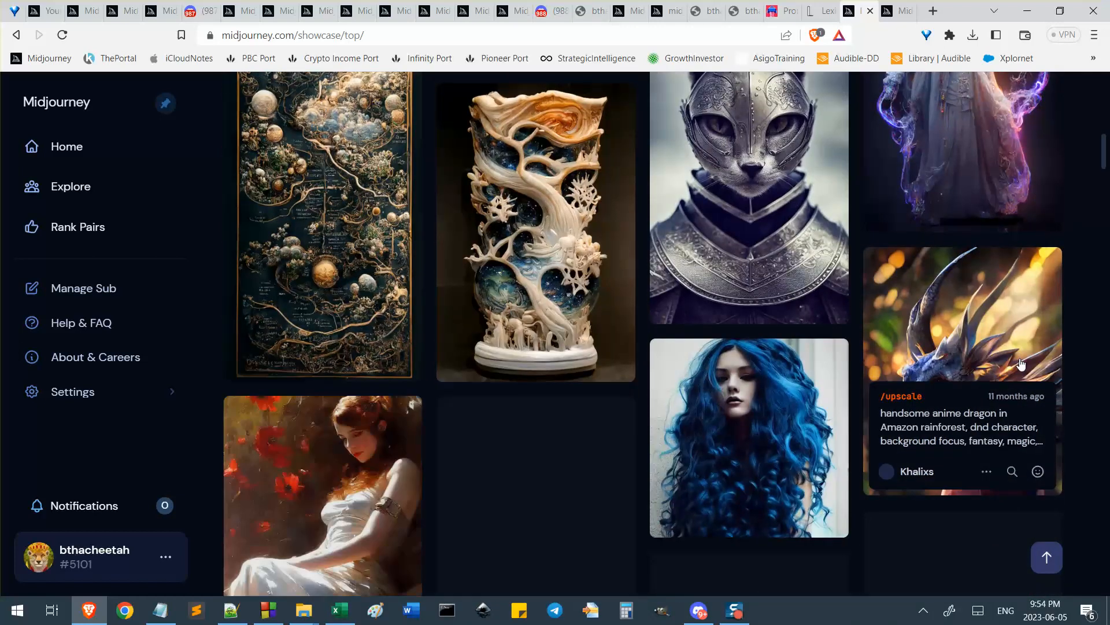
pyautogui.scroll(-1, 843, 287)
pyautogui.scroll(-2, 844, 288)
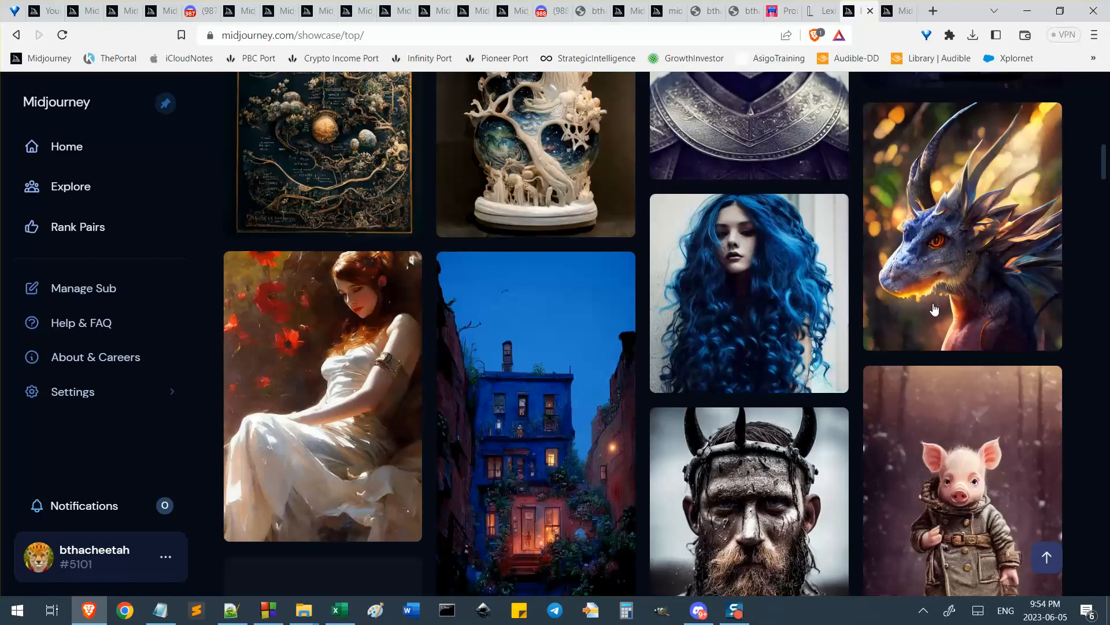
pyautogui.scroll(-1, 960, 313)
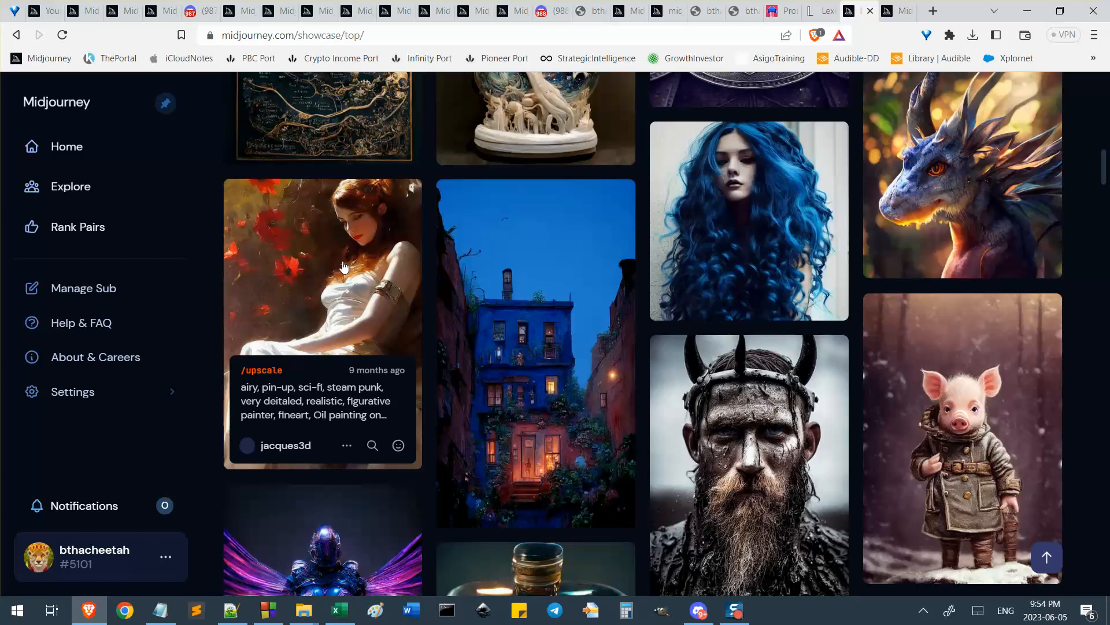
# View the full image of the woman in a white dress in its own tab and close it
pyautogui.click(290, 291)
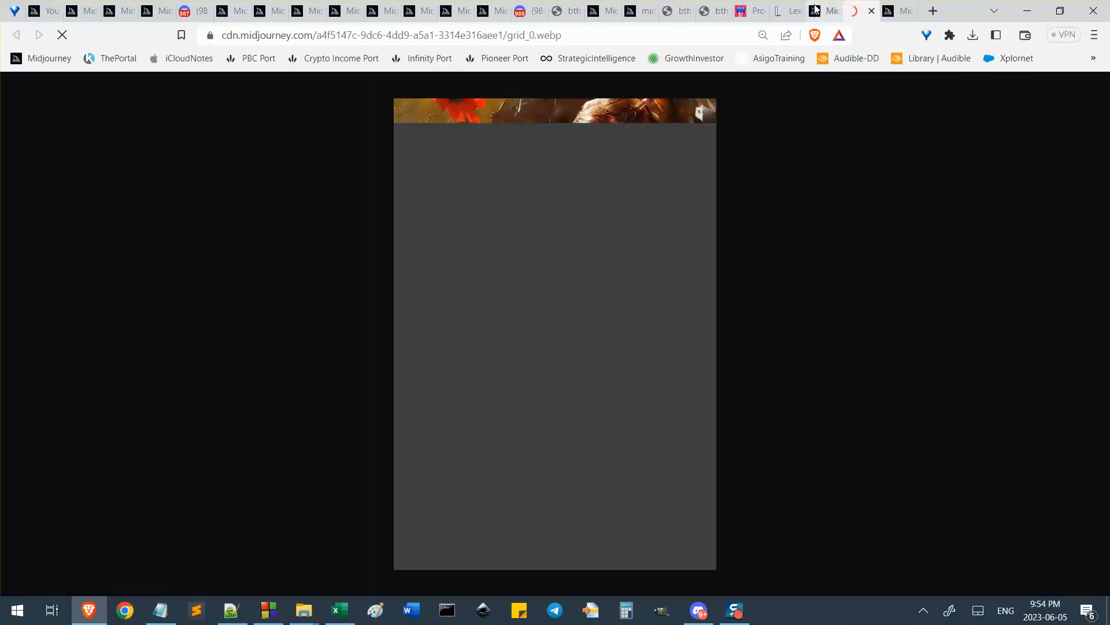
pyautogui.click(838, 13)
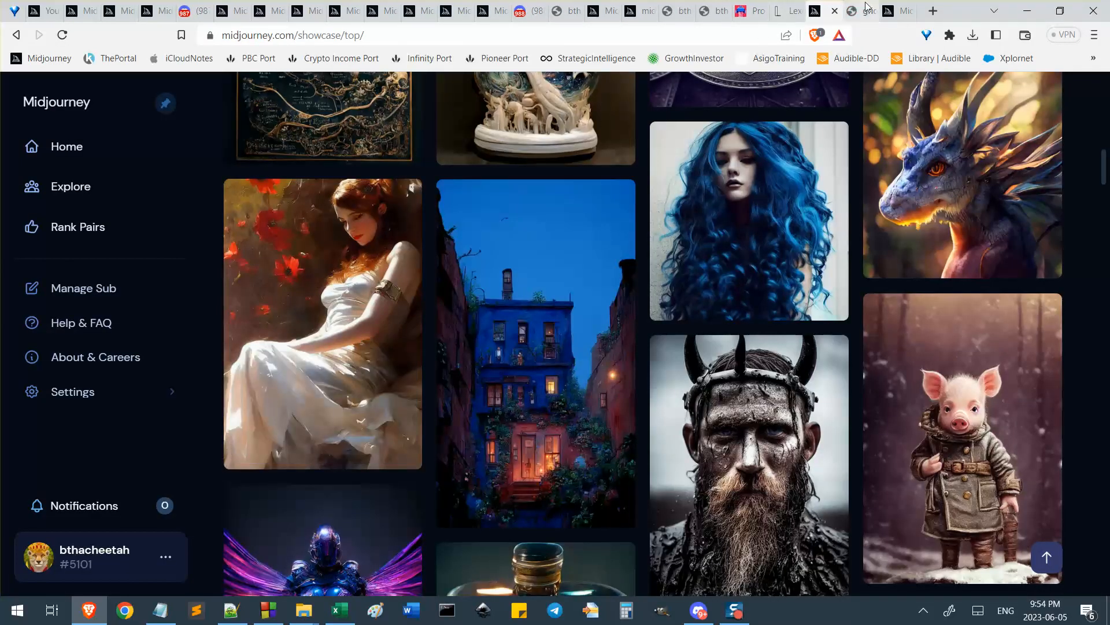
pyautogui.click(862, 10)
pyautogui.click(871, 10)
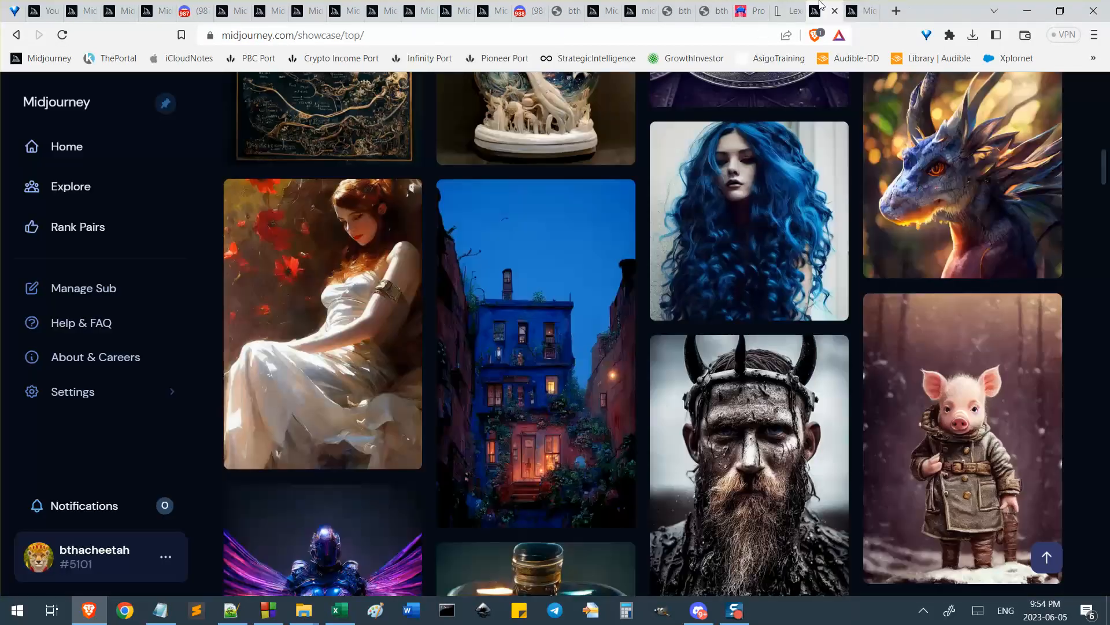
# Copy the job ID of the showcase painting of the woman in a white dress
pyautogui.moveTo(333, 412)
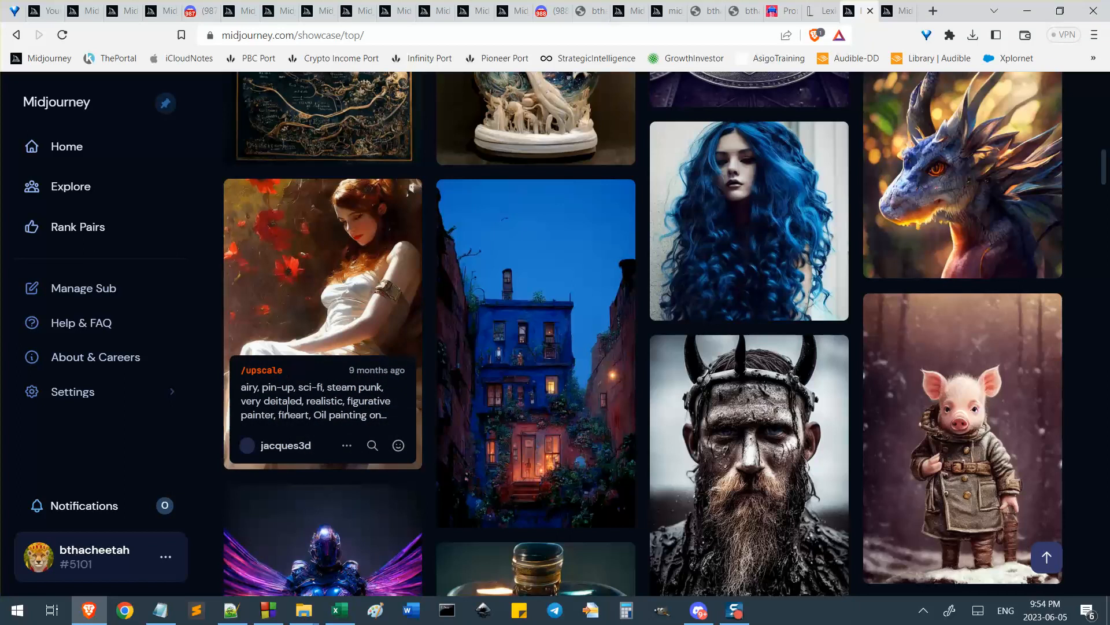
pyautogui.click(346, 445)
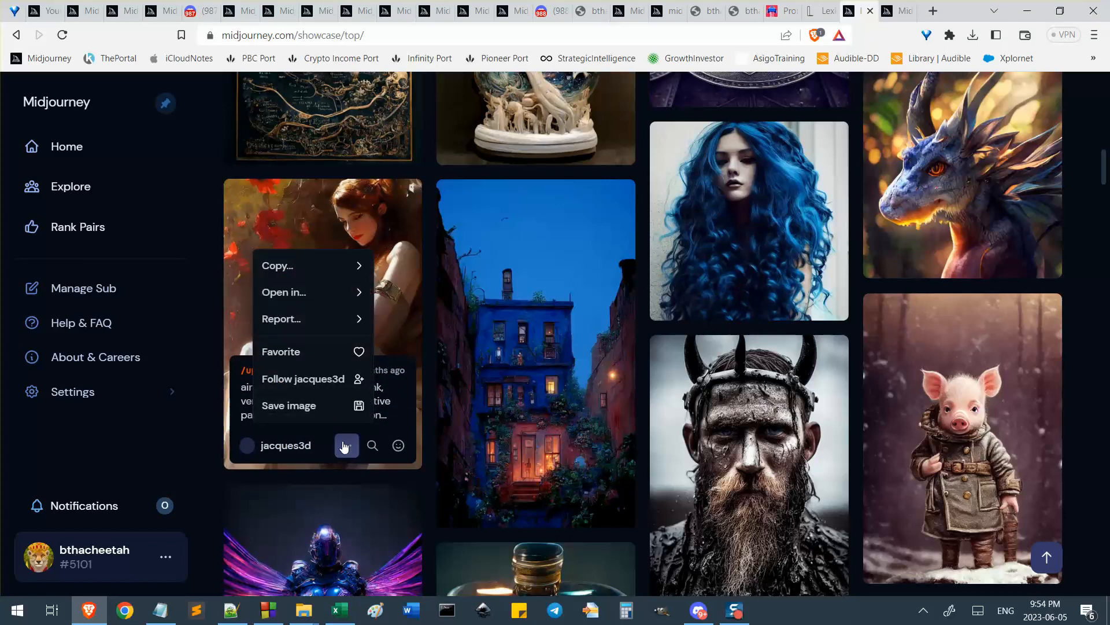
pyautogui.click(341, 275)
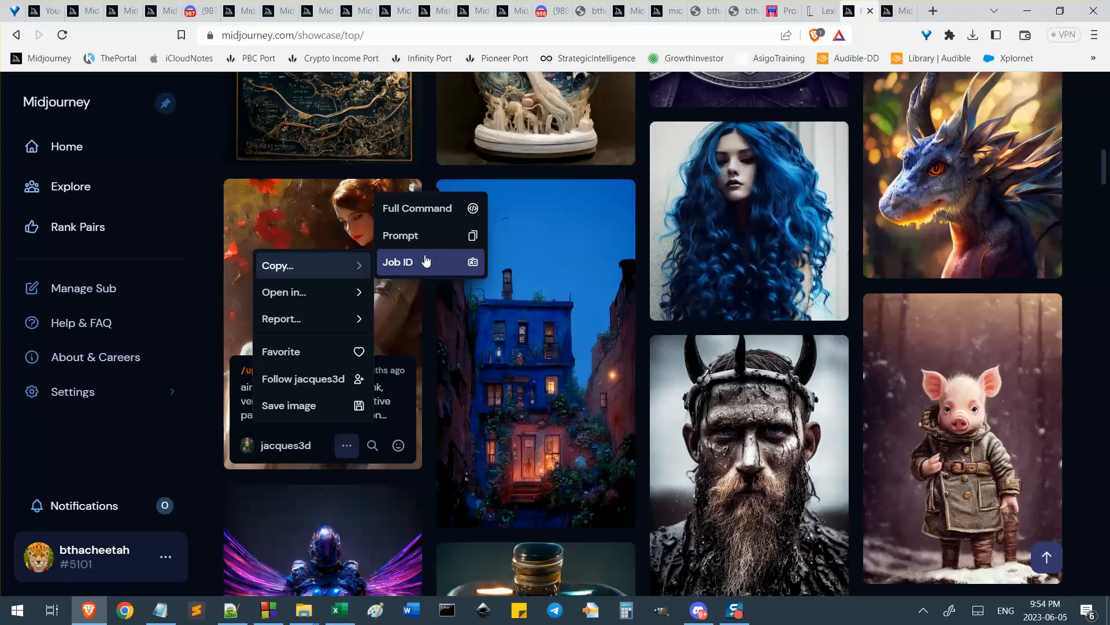
pyautogui.click(472, 262)
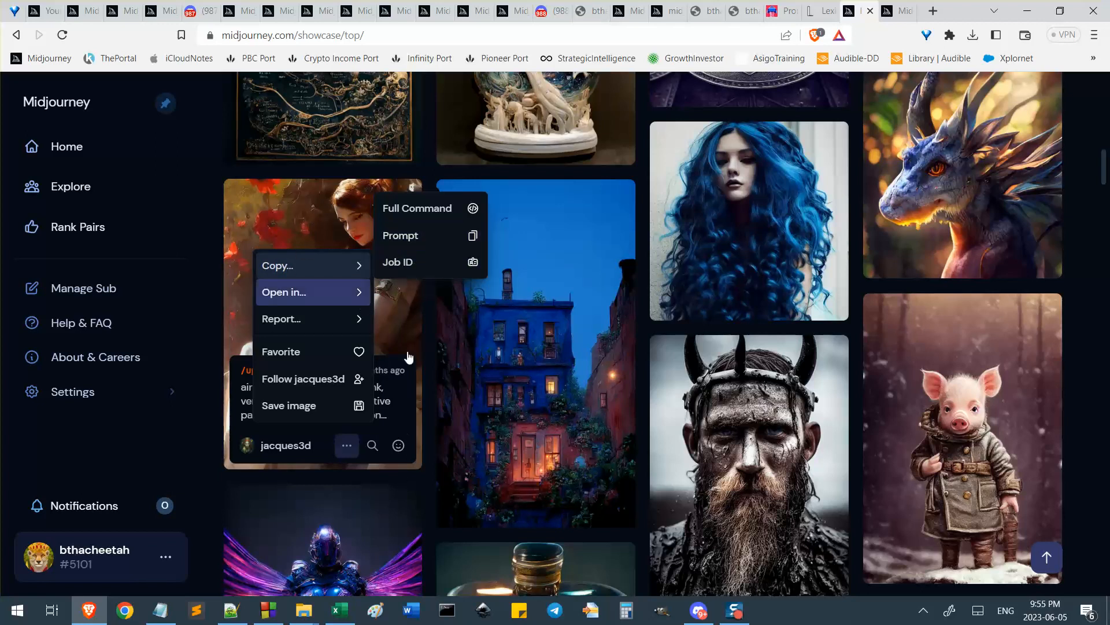
# Dismiss the painting's options, open its full image again, and close it to return to the showcase
pyautogui.click(397, 403)
pyautogui.click(410, 396)
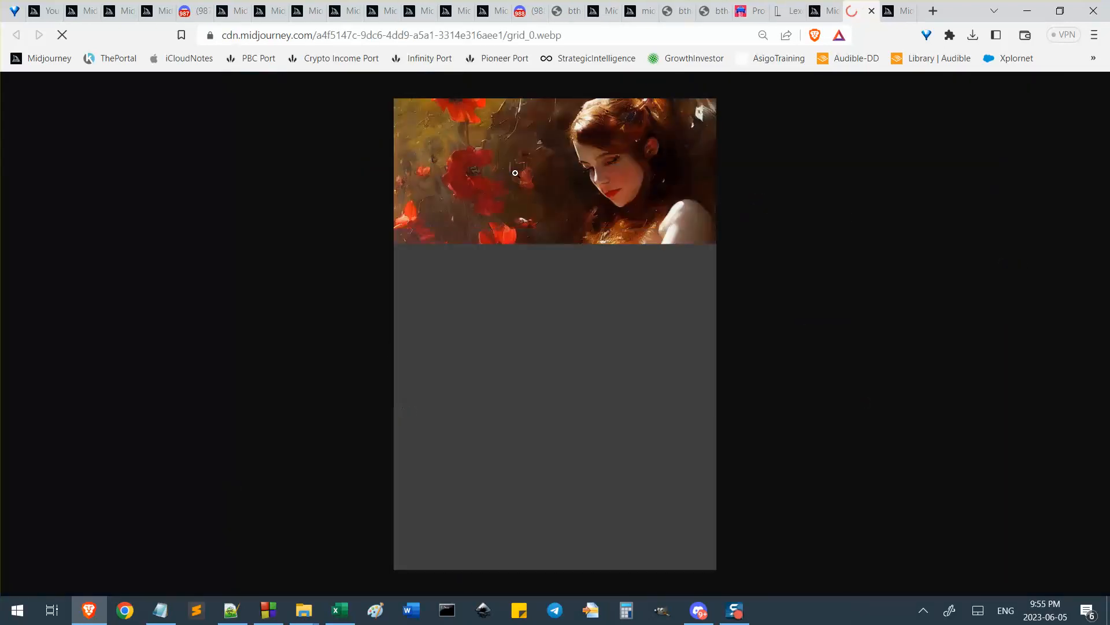
pyautogui.click(872, 11)
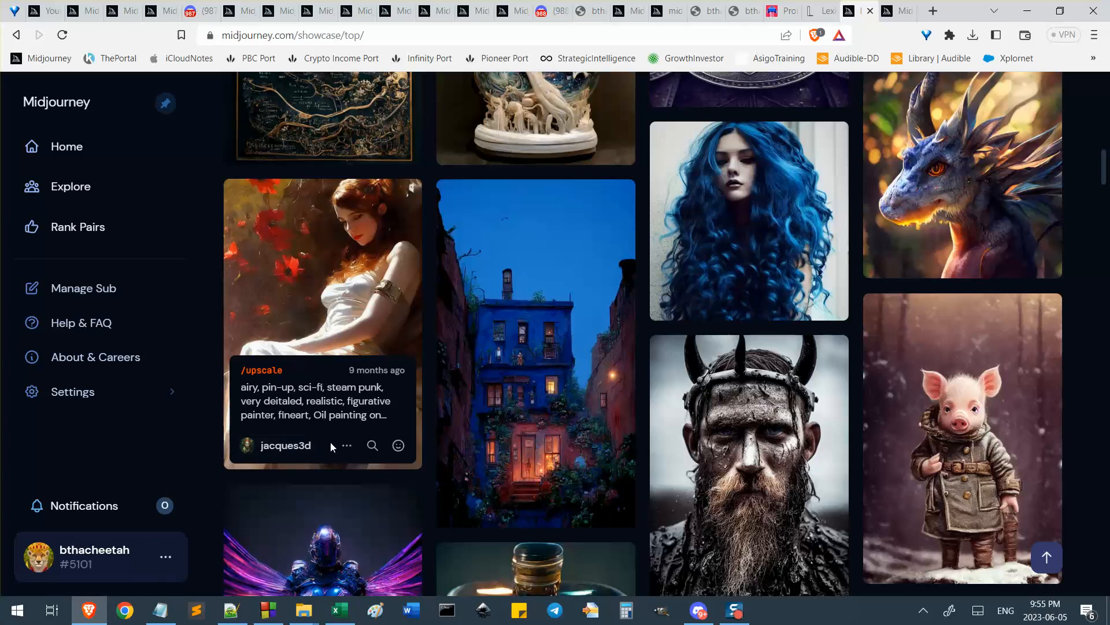
# Copy the job ID of the showcase painting of the woman in a white dress once more
pyautogui.click(345, 446)
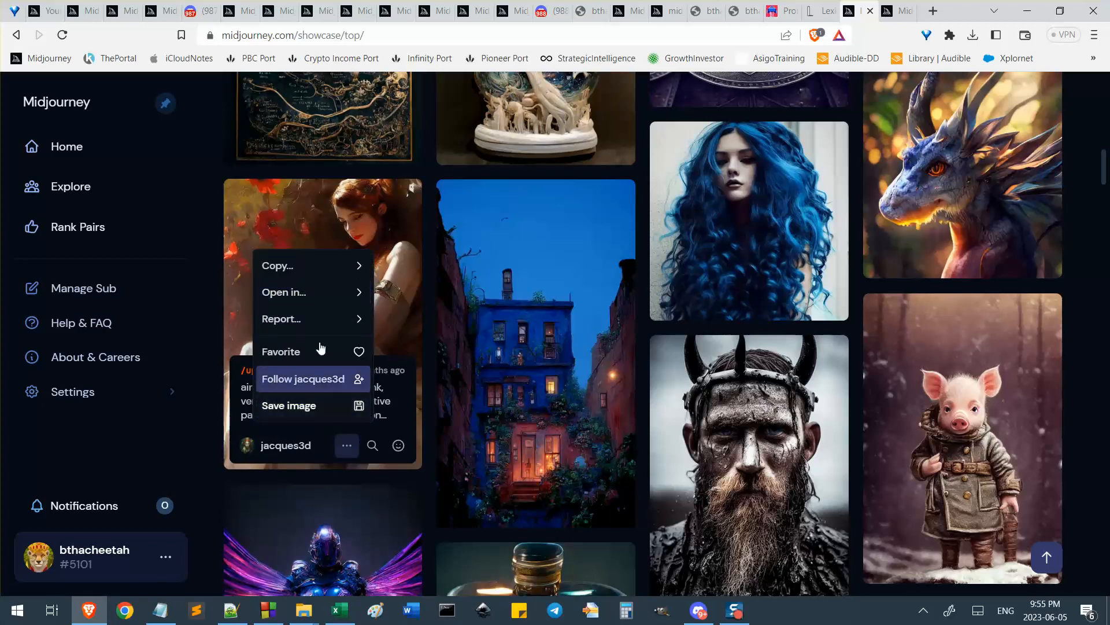
pyautogui.moveTo(321, 273)
pyautogui.click(399, 264)
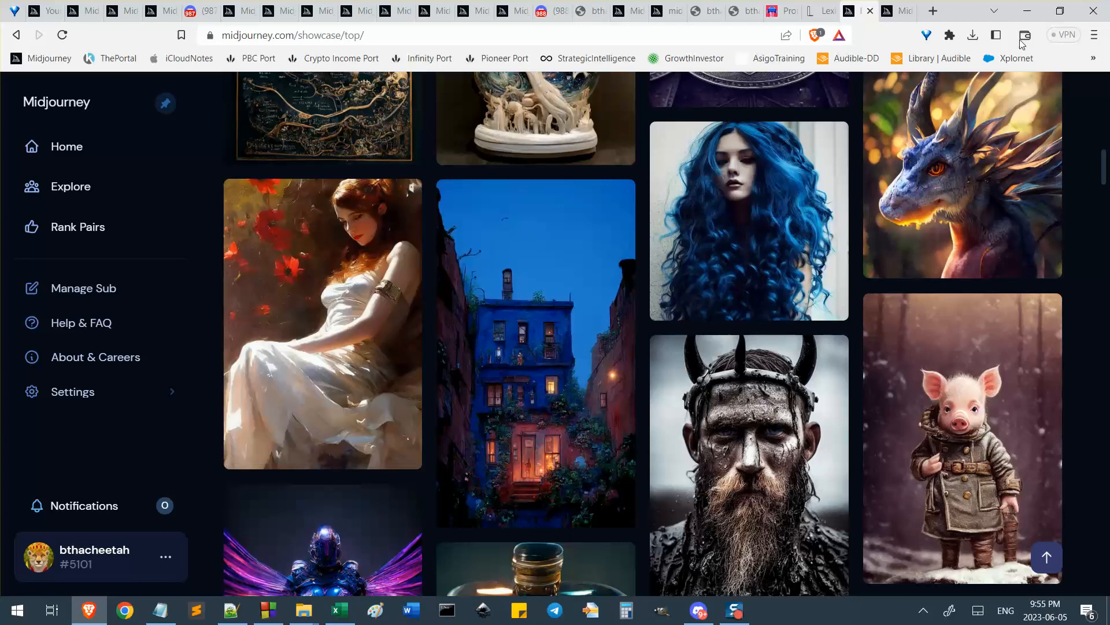
# Load midjourney.com/app/jobs/a4f5147c-9dc6-4dd9-a5a1-3314e316aee1/ in a new tab, using the copied job ID
pyautogui.click(933, 10)
pyautogui.write('mid')
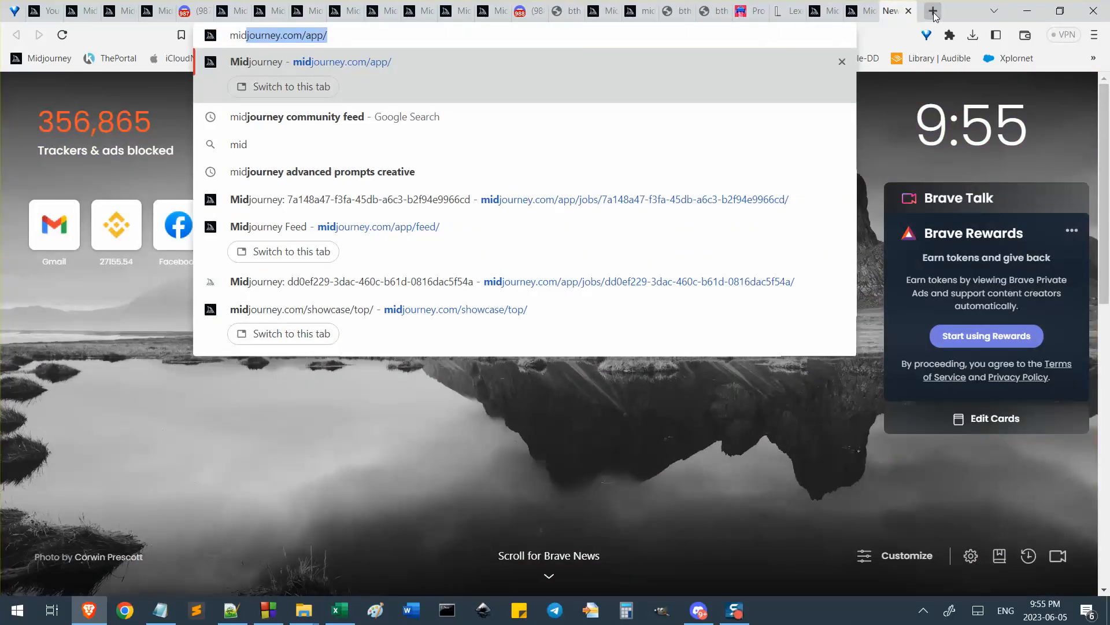
pyautogui.press('Right')
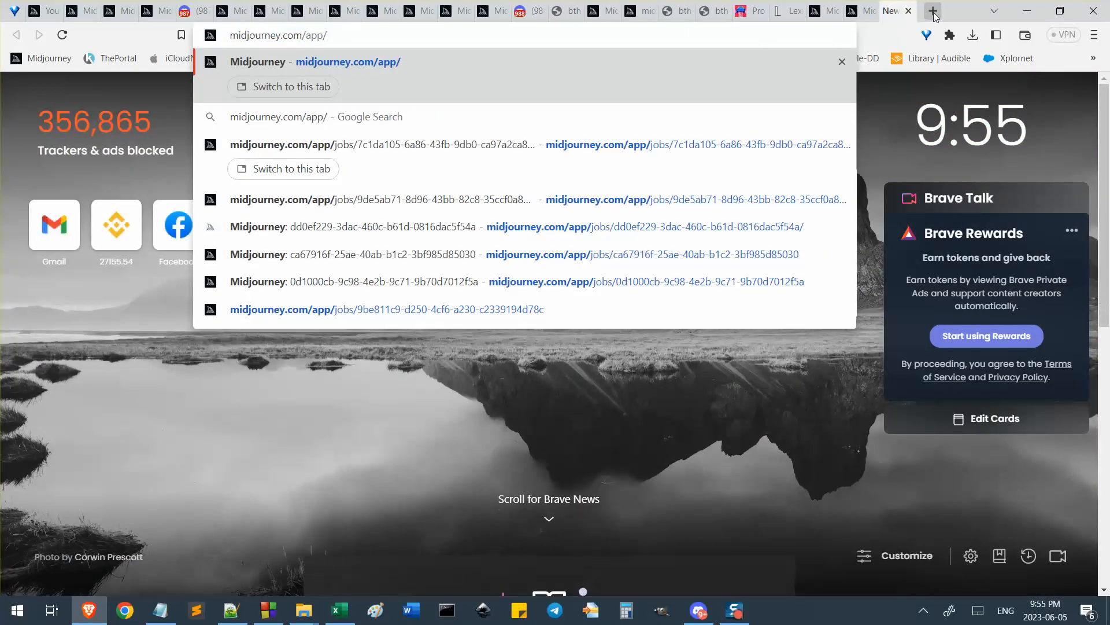
pyautogui.write('jobs/7c1da105-6a86-43fb-9db0-ca97a2ca8179/')
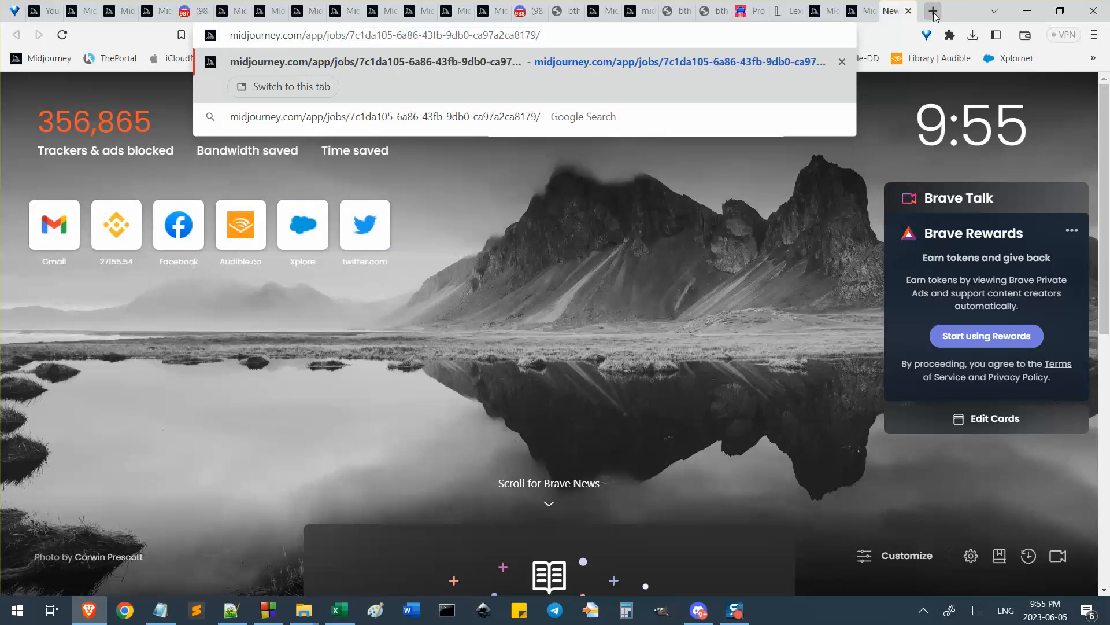
pyautogui.hotkey('ctrl', 'shift', 'Left')
pyautogui.hotkey('ctrl', 'shift', 'Left')
pyautogui.hotkey('ctrl', 'shift', 'Left')
pyautogui.hotkey('ctrl', 'shift', 'Right')
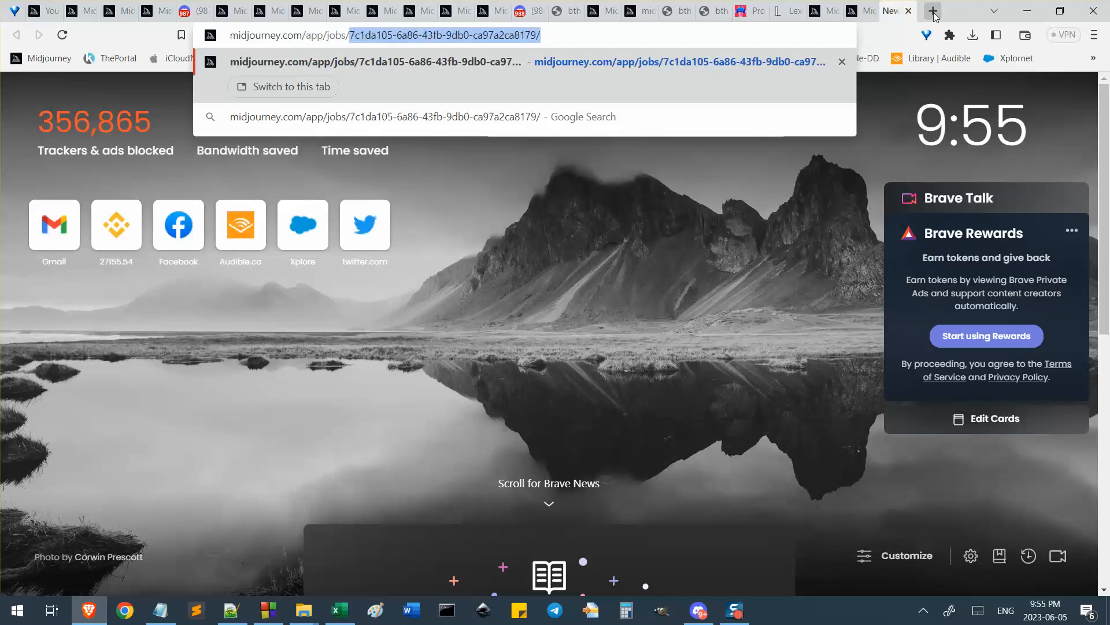
pyautogui.write('a4f5147c-9dc6-4dd9-a5a1-3314e316aee1')
pyautogui.press('Return')
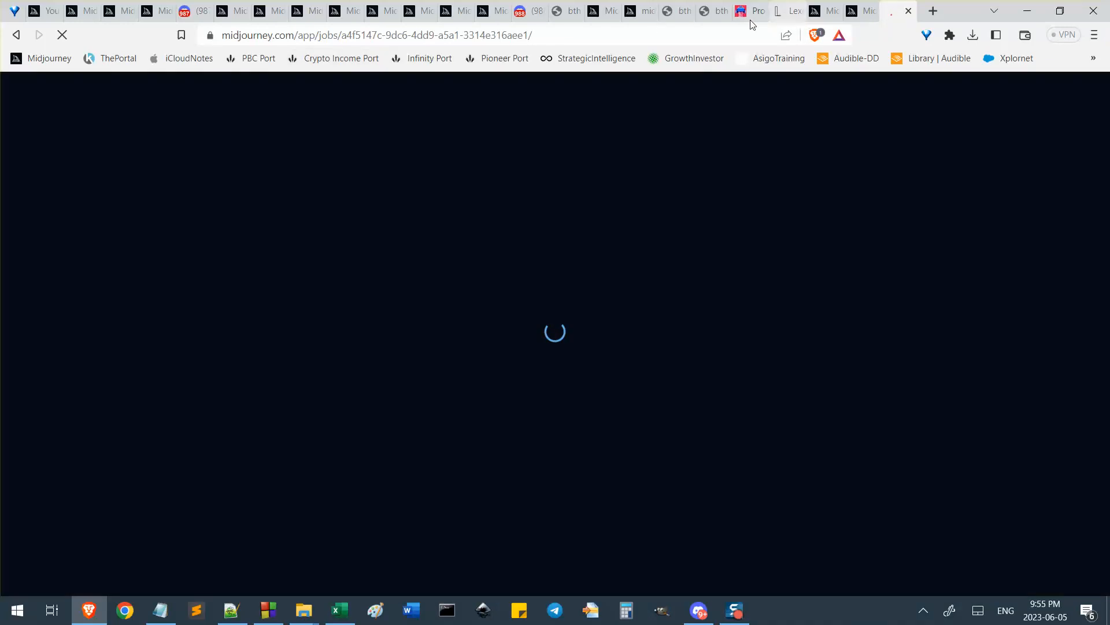
pyautogui.doubleClick(342, 37)
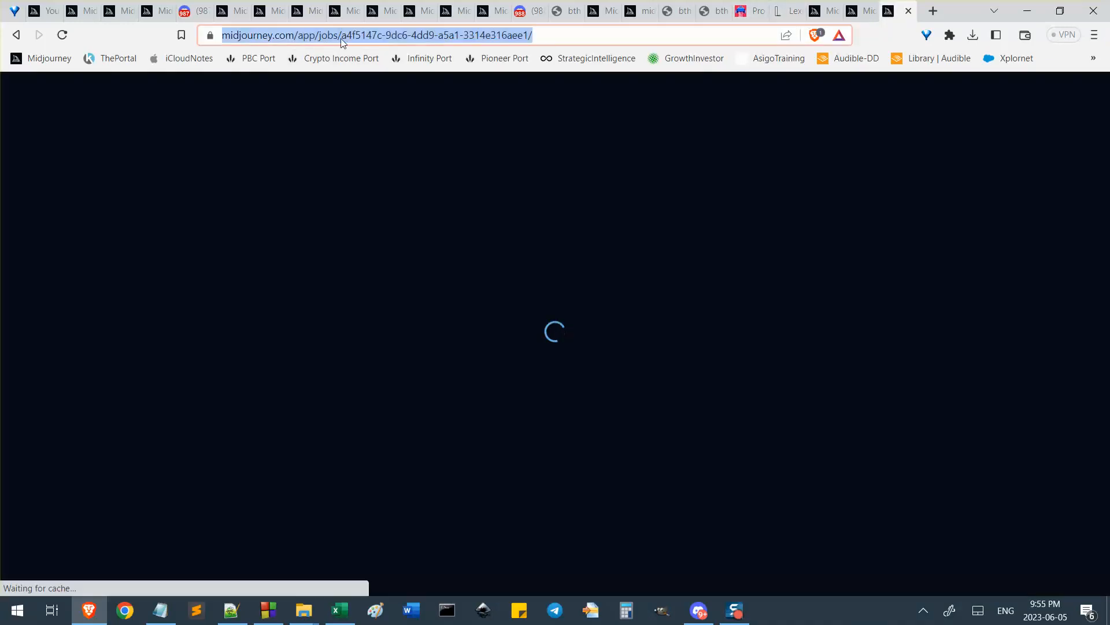
pyautogui.moveTo(394, 35); pyautogui.dragTo(171, 40)
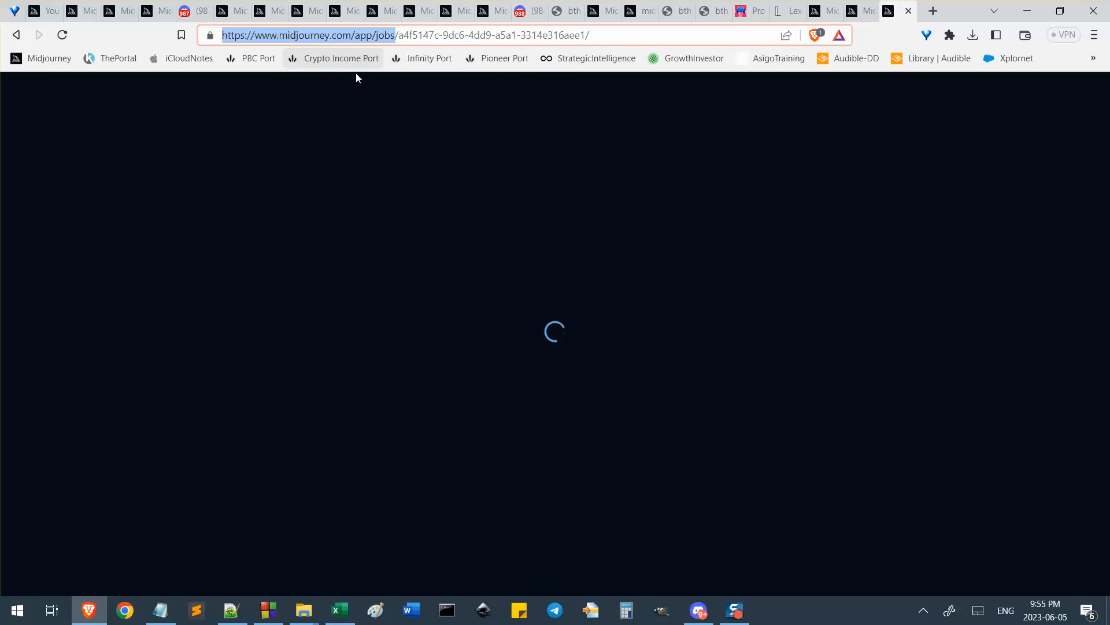
pyautogui.click(409, 36)
pyautogui.moveTo(399, 36); pyautogui.dragTo(93, 38)
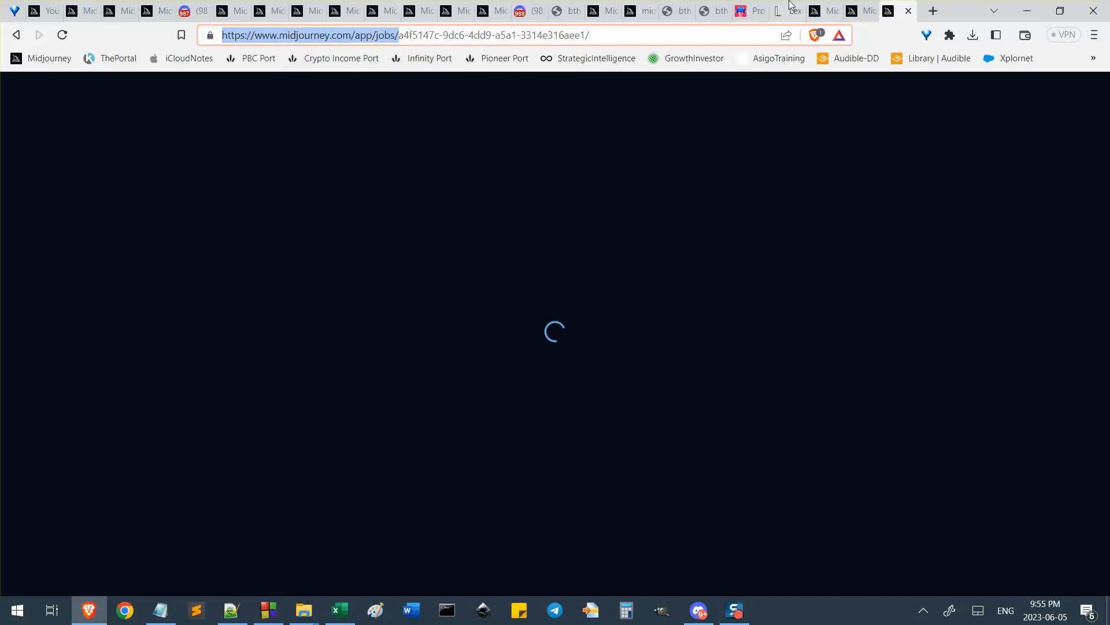
# Highlight the prompt of the woman in a white dress in the top showcase and view the painting's copy options
pyautogui.click(824, 10)
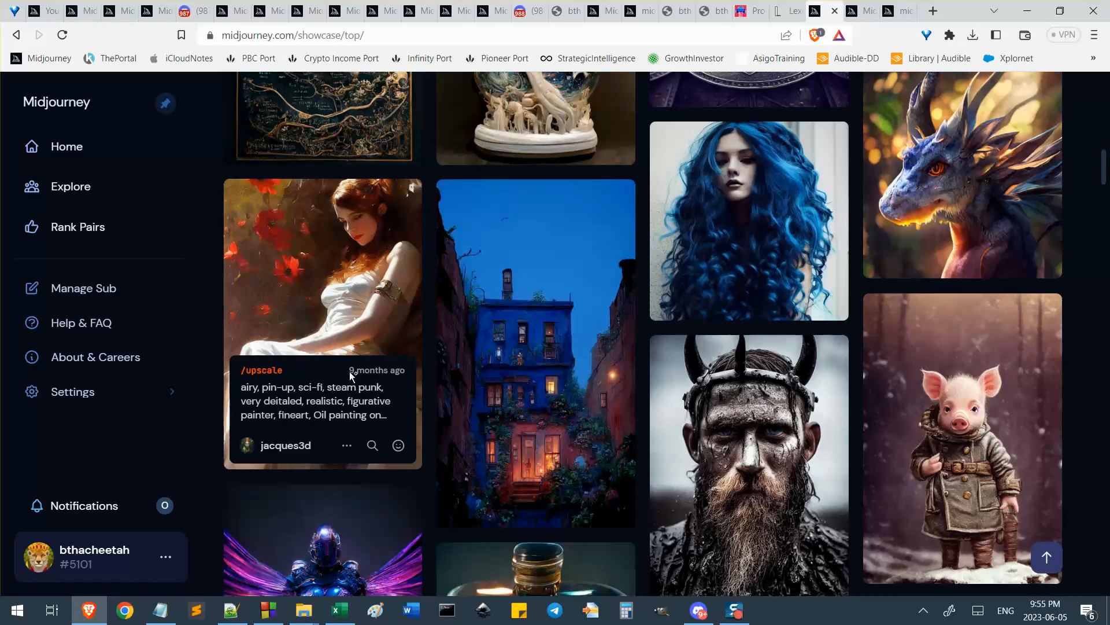
pyautogui.click(897, 7)
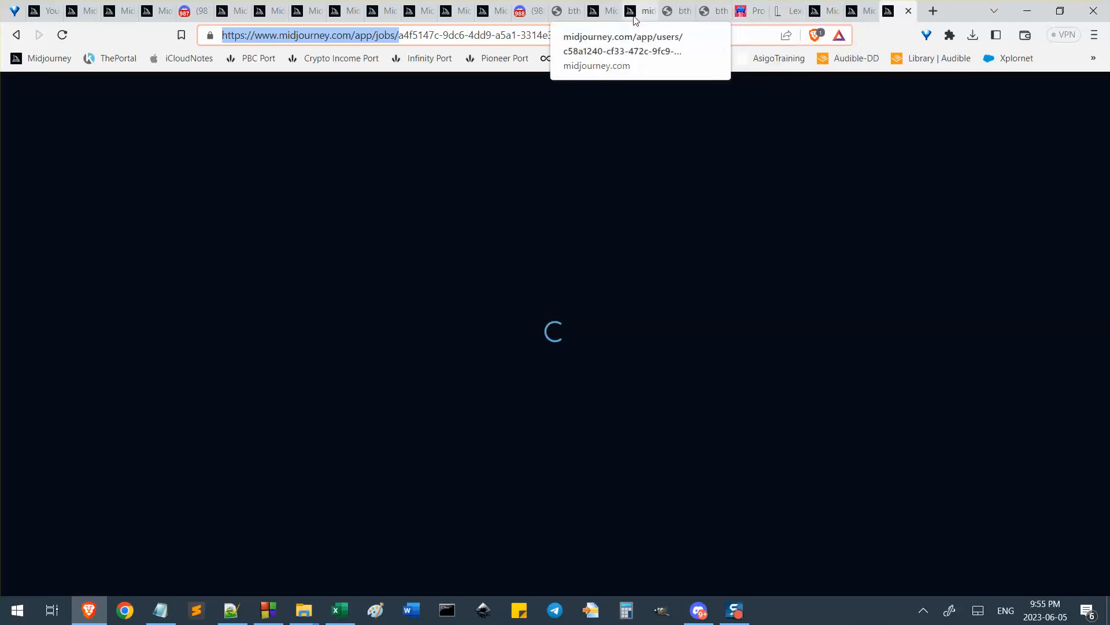
pyautogui.click(824, 16)
pyautogui.moveTo(575, 295)
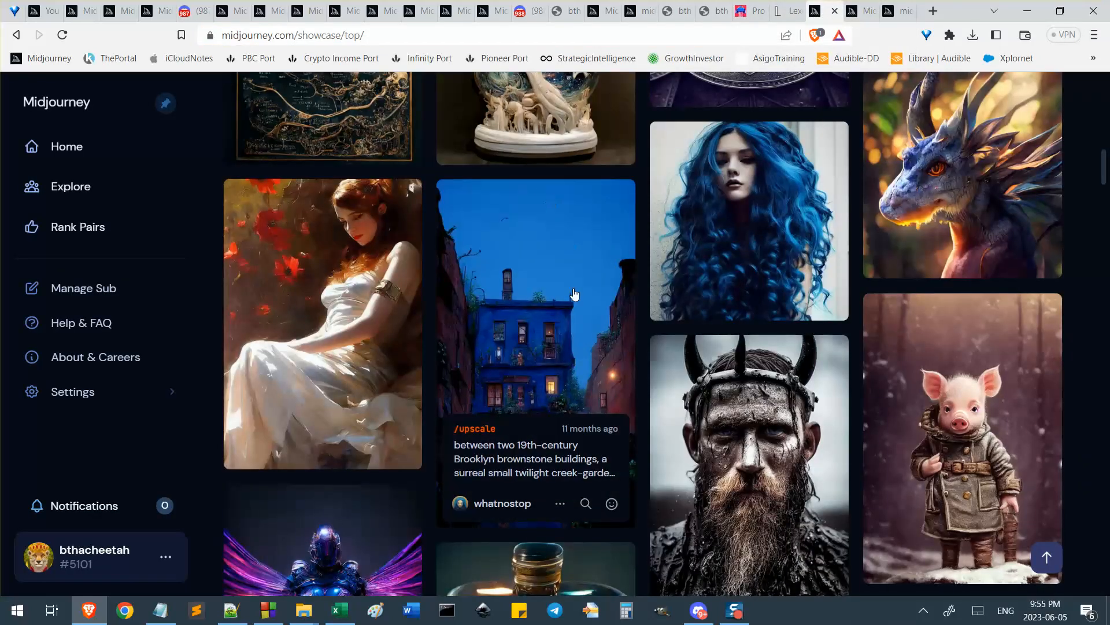
pyautogui.moveTo(367, 399)
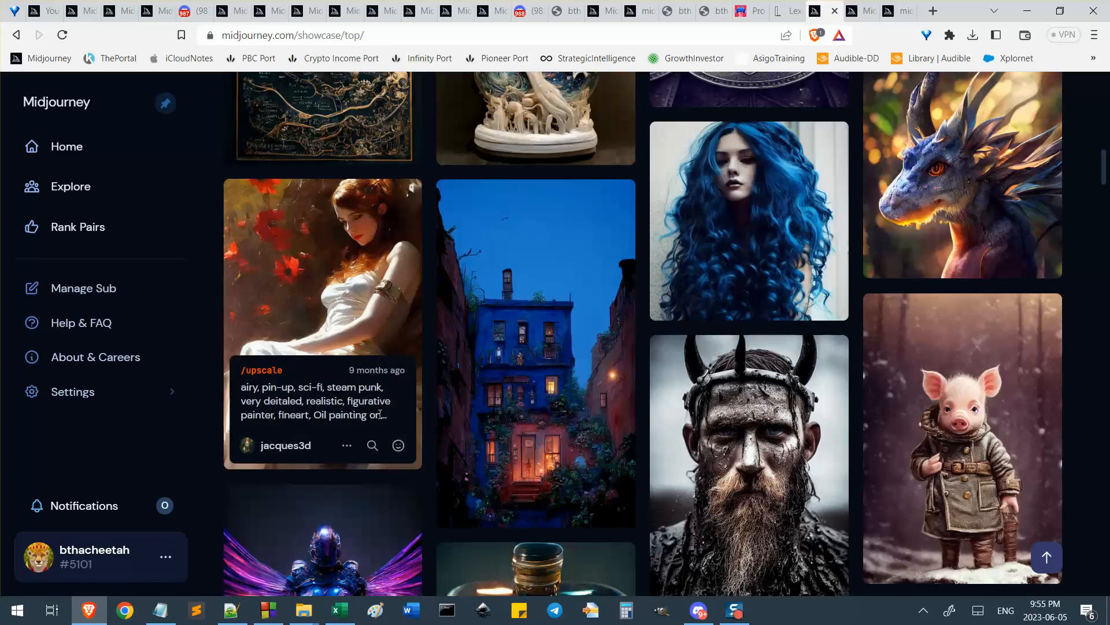
pyautogui.moveTo(243, 387); pyautogui.dragTo(387, 416)
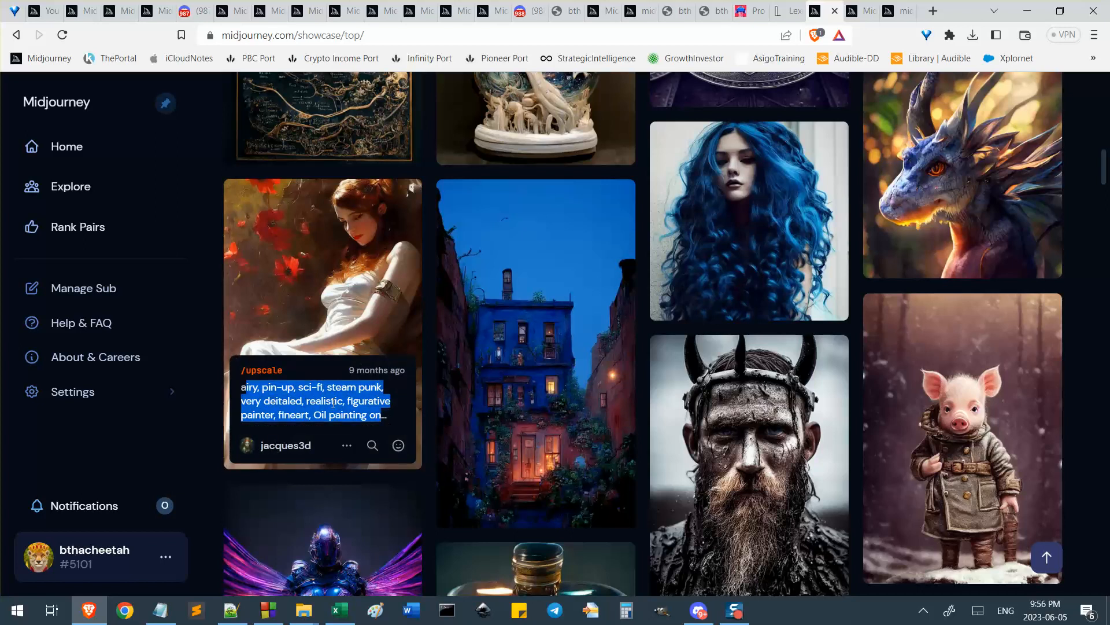
pyautogui.click(338, 460)
pyautogui.click(350, 448)
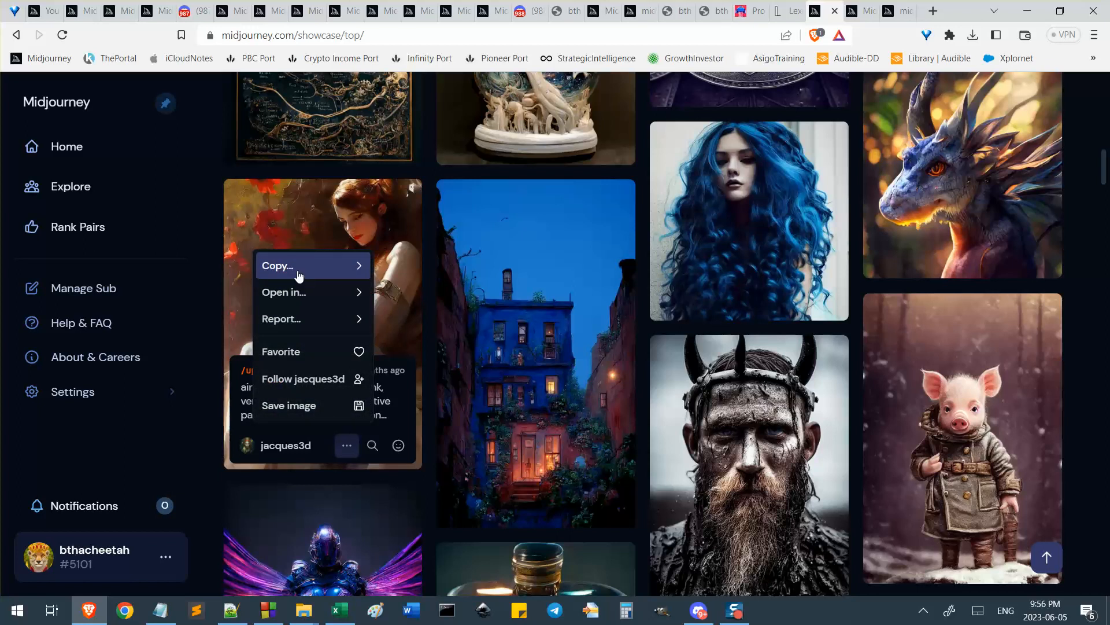
pyautogui.moveTo(324, 265)
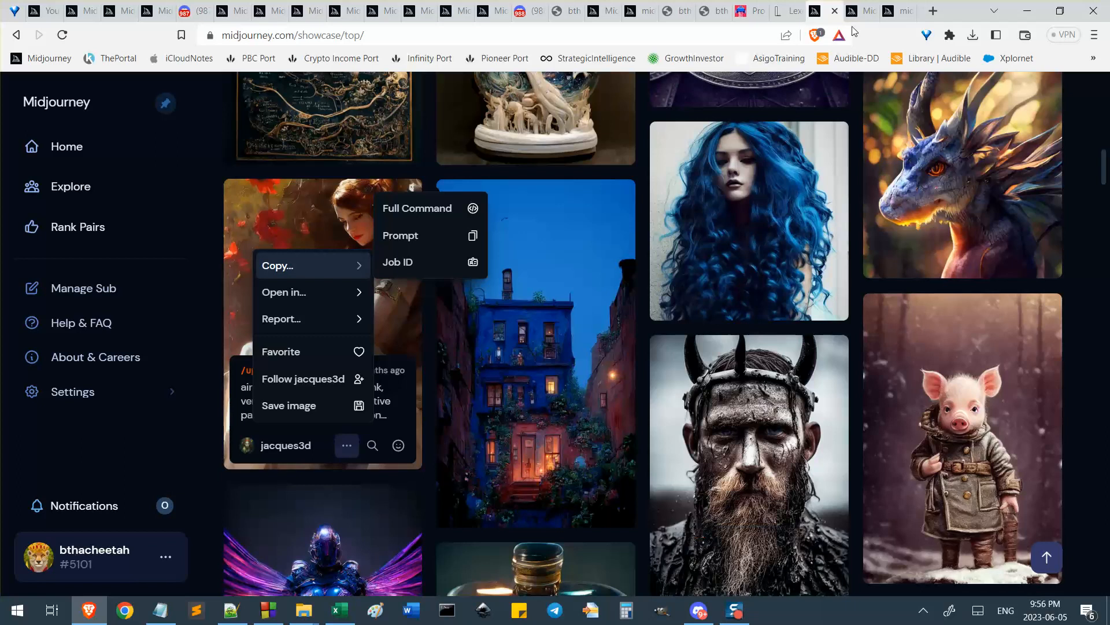
# Check the job page, return to the start of the top Community Showcase and highlight its heading
pyautogui.click(901, 7)
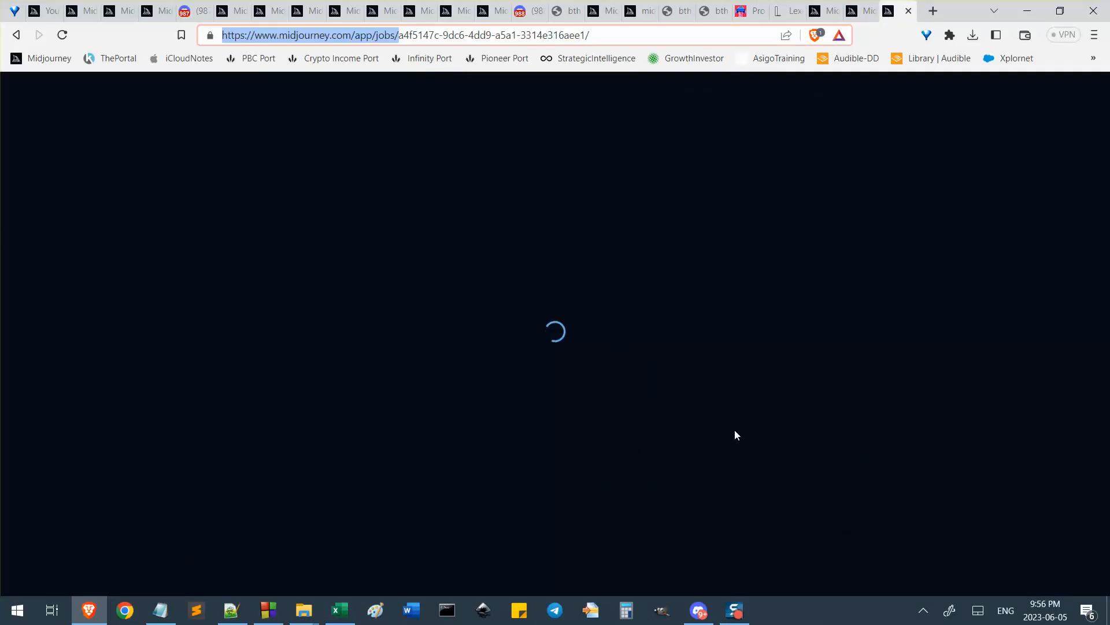
pyautogui.click(825, 10)
pyautogui.scroll(15, 869, 346)
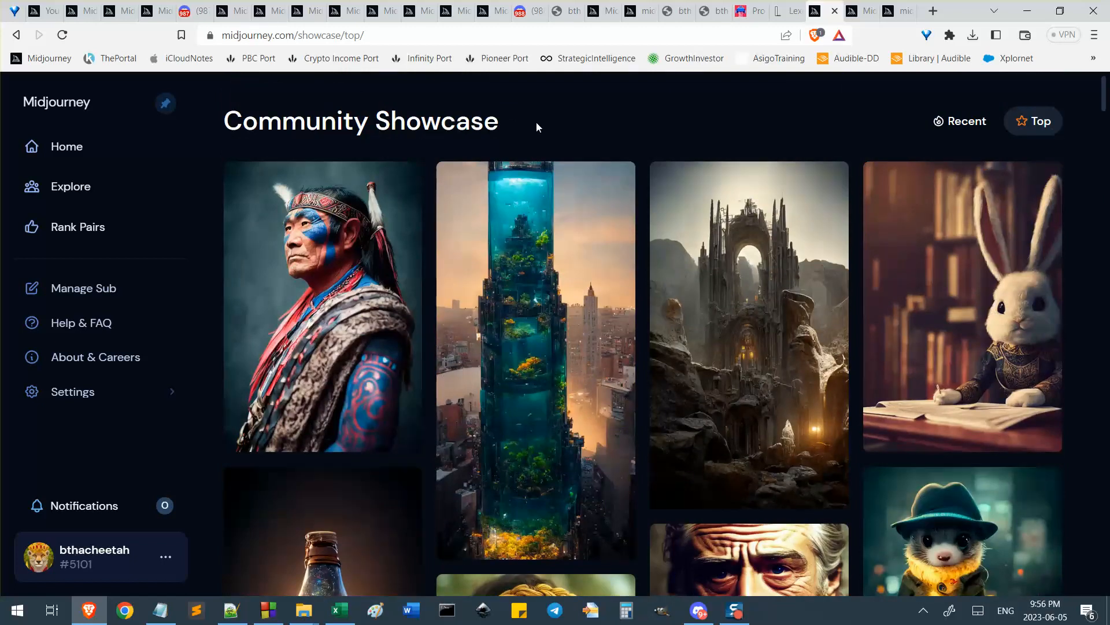
pyautogui.moveTo(306, 121); pyautogui.dragTo(601, 120)
pyautogui.click(602, 120)
# Compare the recent Community Showcase with the Hot images of the Community Feed, and show the feed's Rising images
pyautogui.click(861, 12)
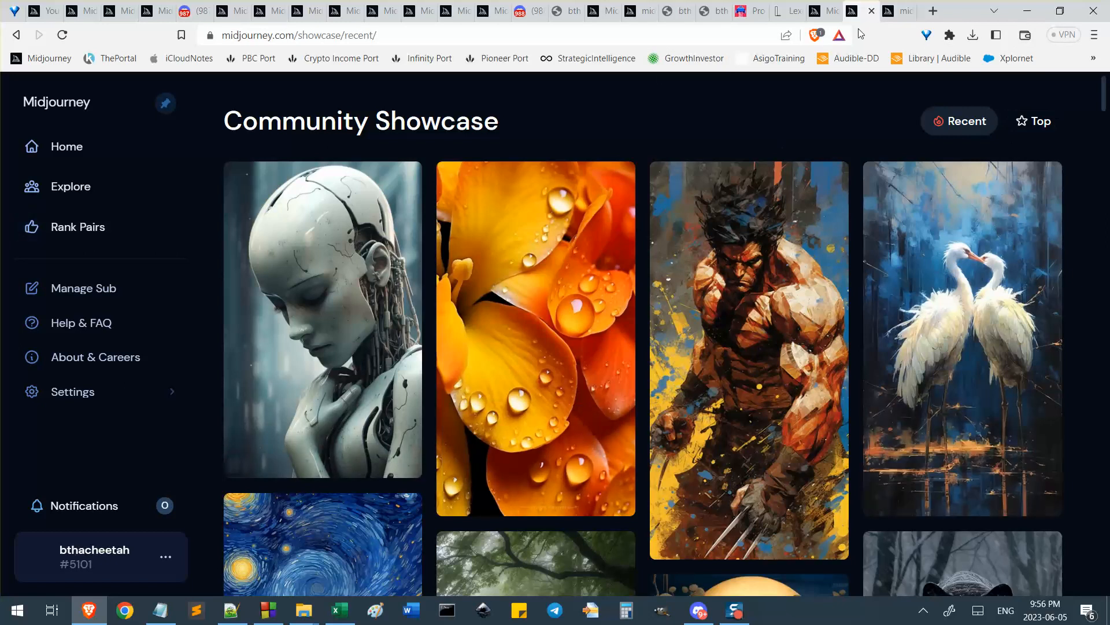
pyautogui.click(822, 7)
pyautogui.click(636, 12)
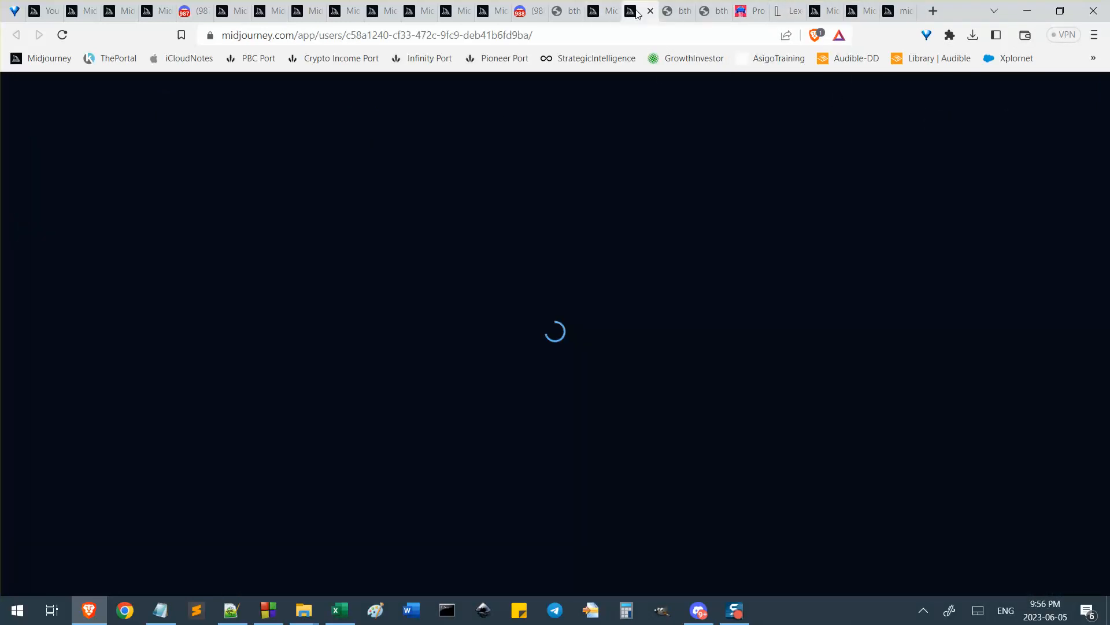
pyautogui.click(601, 15)
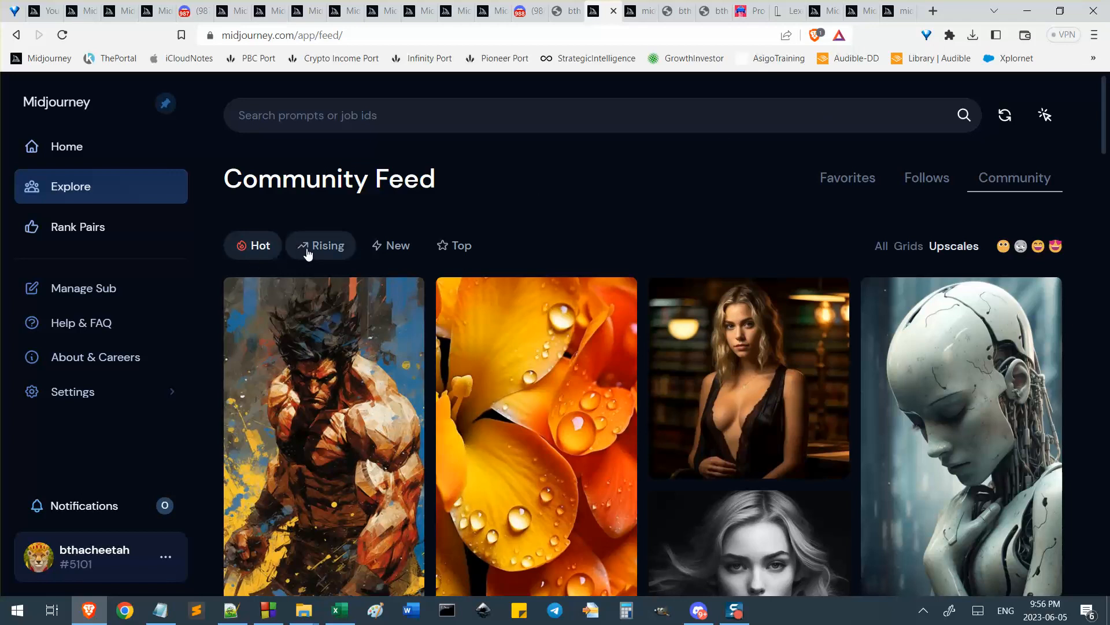
pyautogui.scroll(-2, 583, 524)
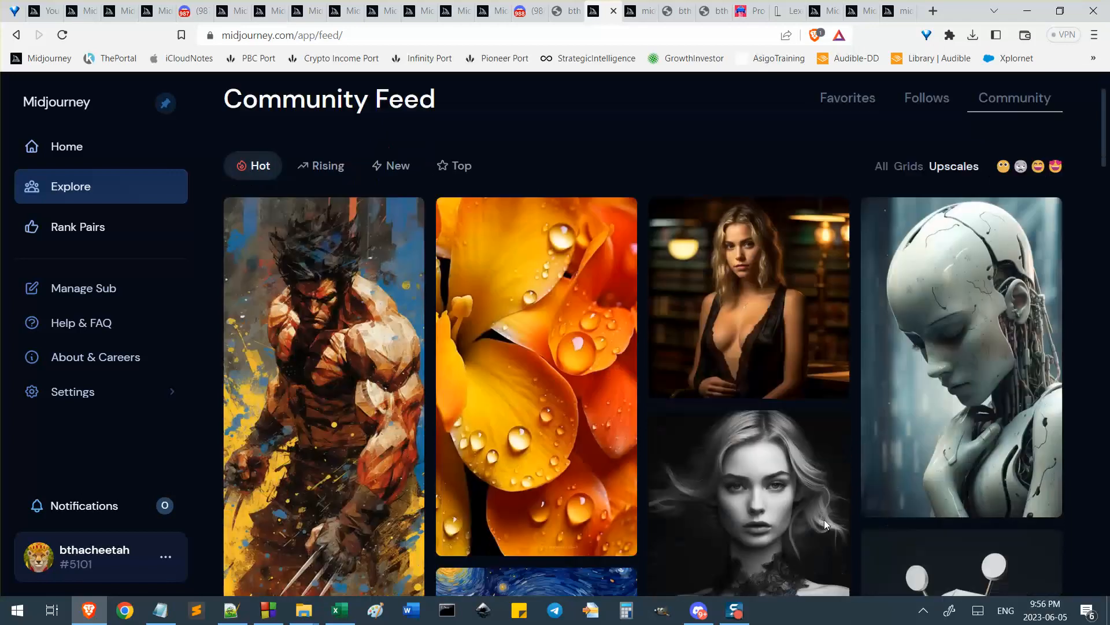
pyautogui.scroll(2, 583, 522)
pyautogui.click(320, 247)
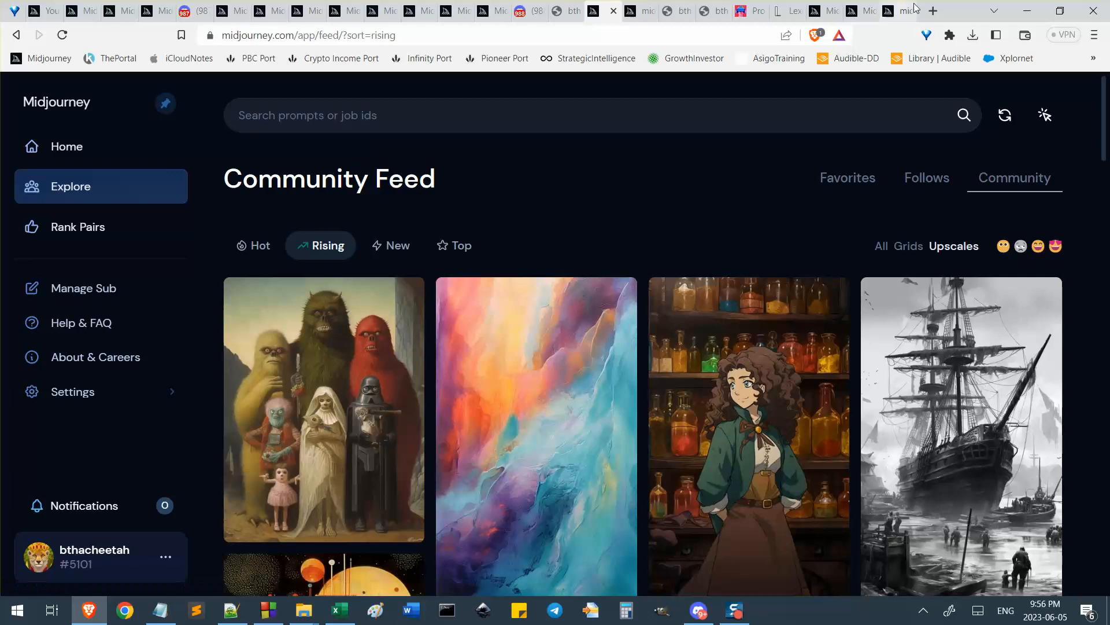
# Check the job page tab and browse the recent images in the Community Showcase
pyautogui.click(901, 9)
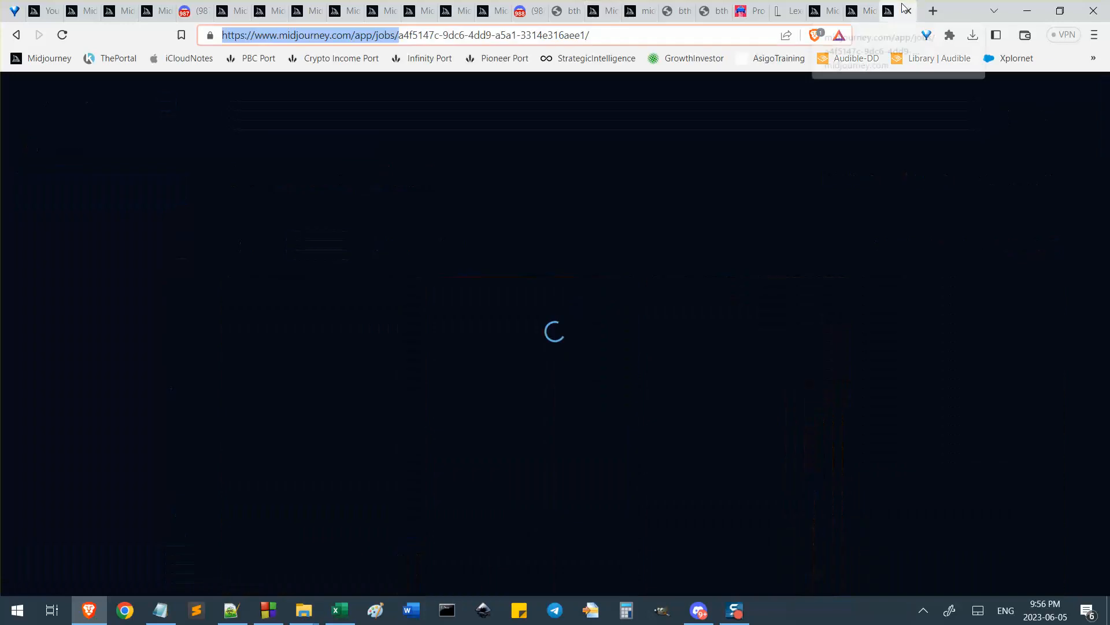
pyautogui.click(866, 11)
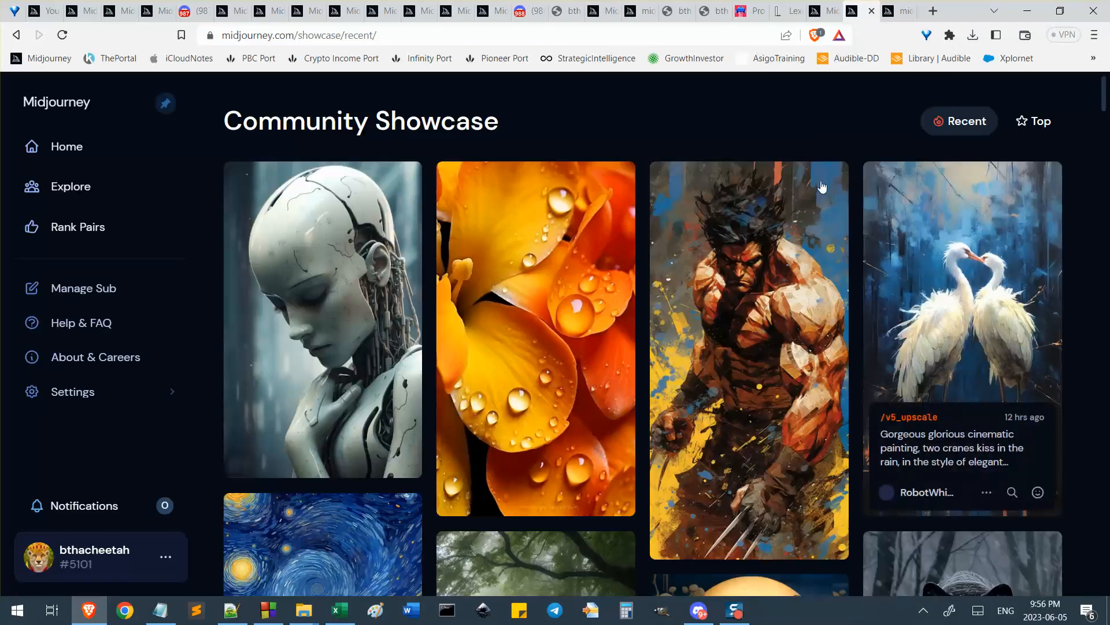
pyautogui.scroll(-10, 359, 329)
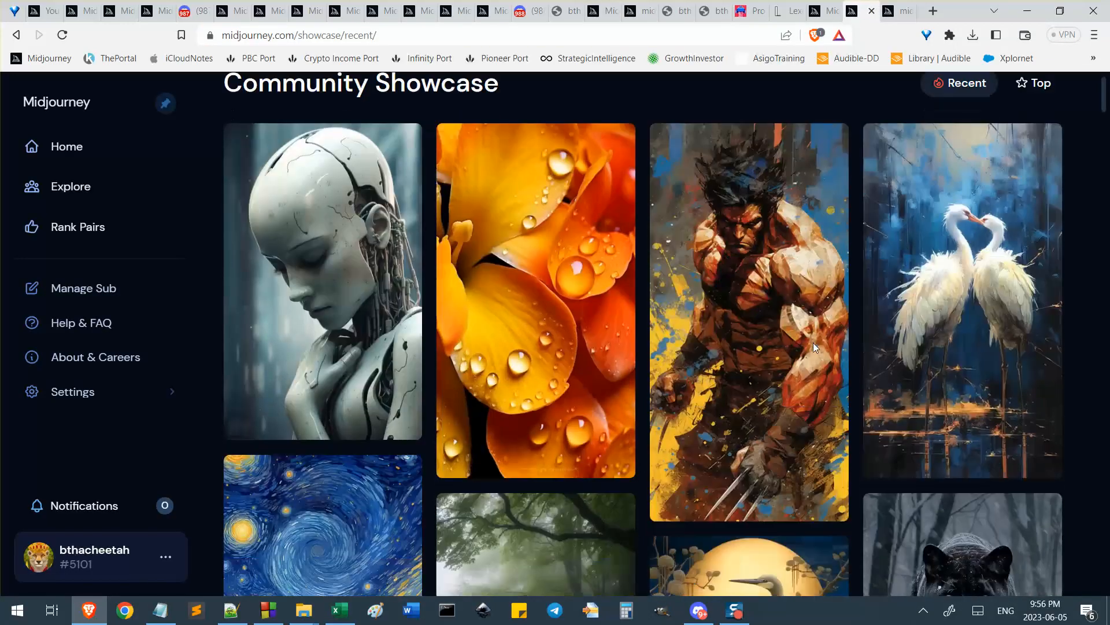
pyautogui.scroll(10, 709, 462)
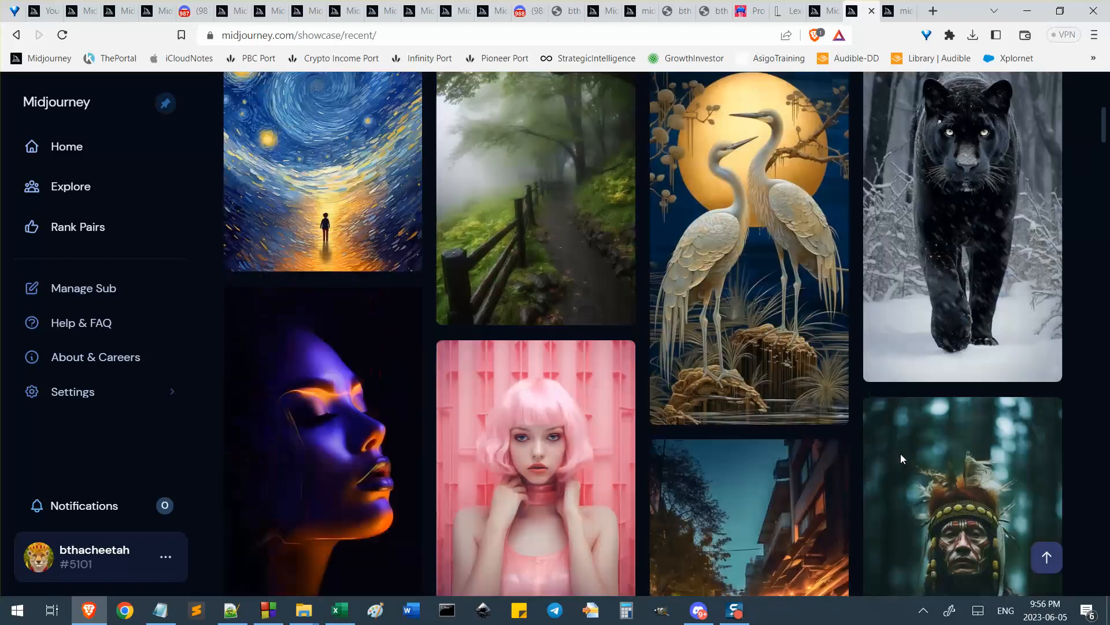
# Set the Community Feed's sorting to Hot and browse its images for comparison with the recent showcase
pyautogui.click(635, 11)
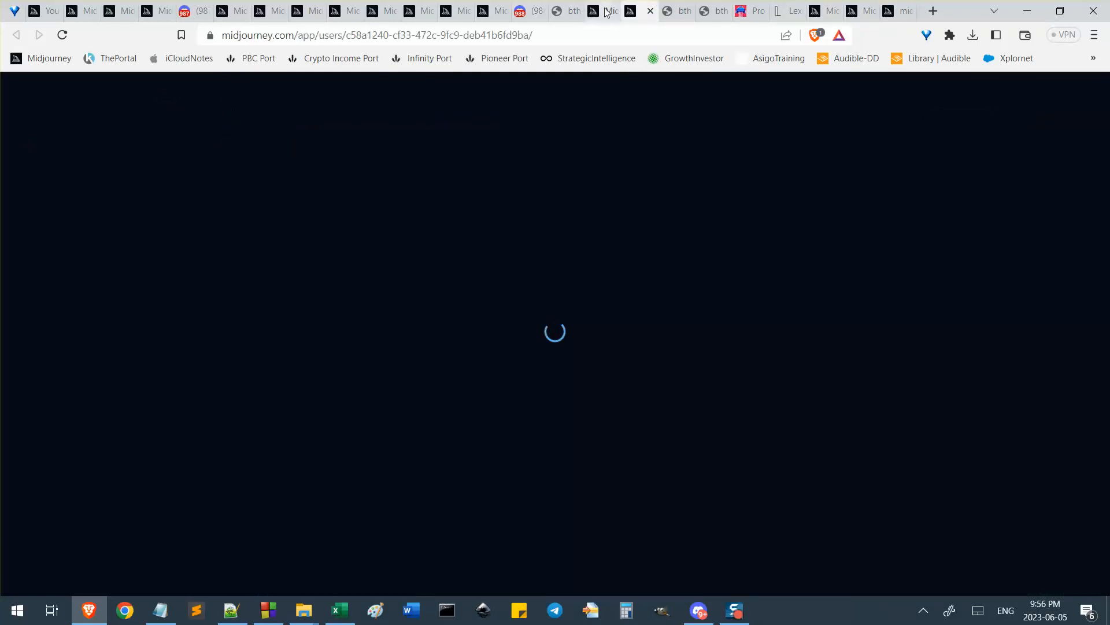
pyautogui.click(611, 12)
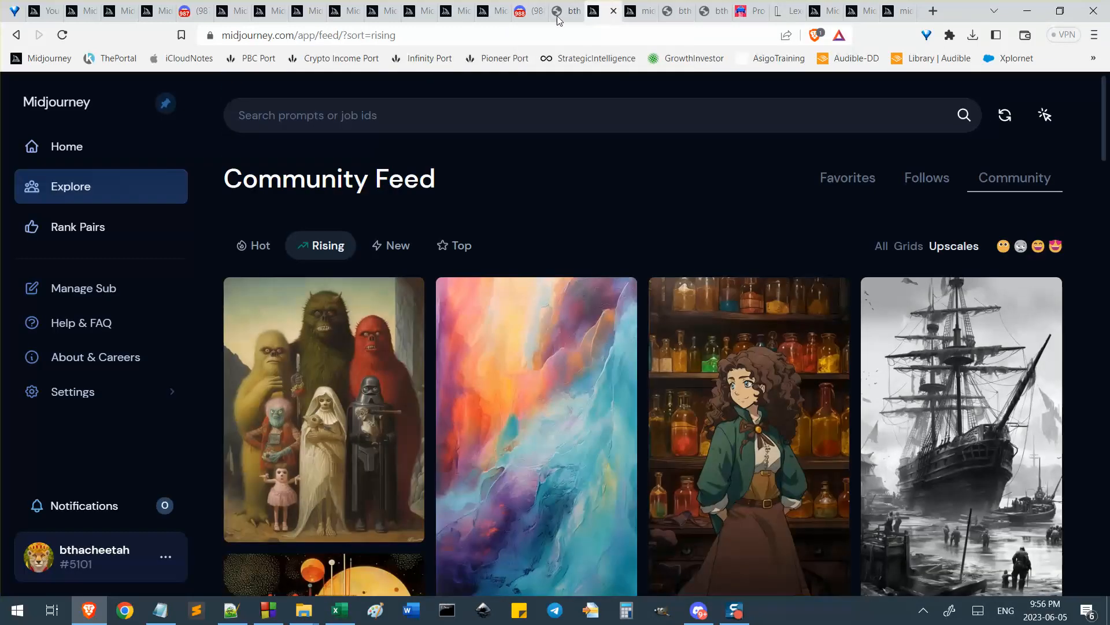
pyautogui.click(255, 245)
pyautogui.scroll(-3, 520, 347)
pyautogui.scroll(-6, 543, 376)
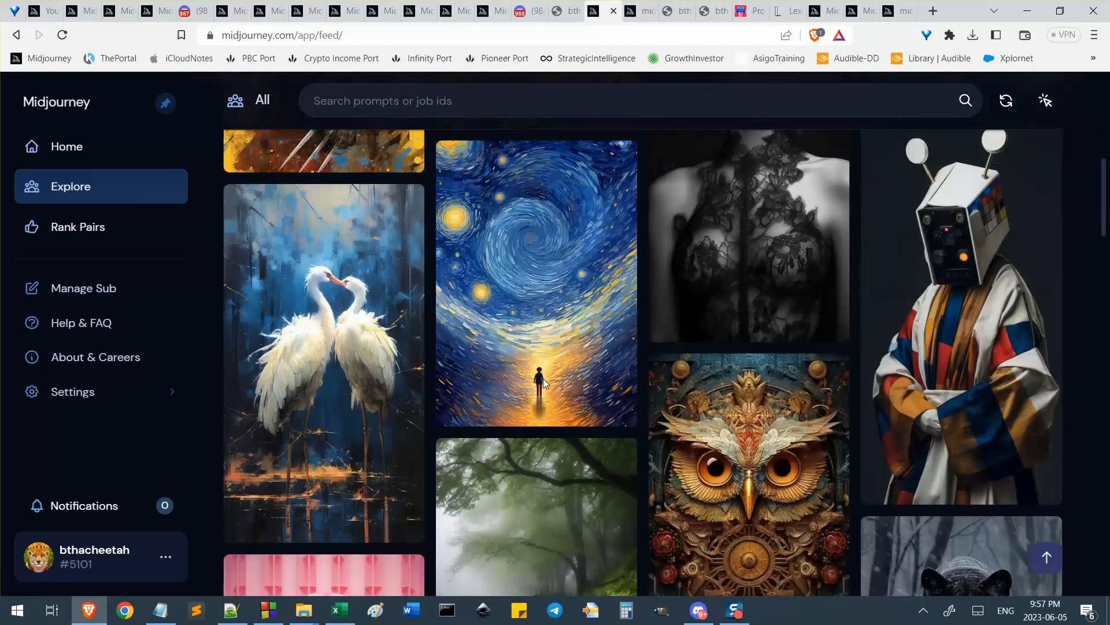
pyautogui.scroll(10, 544, 379)
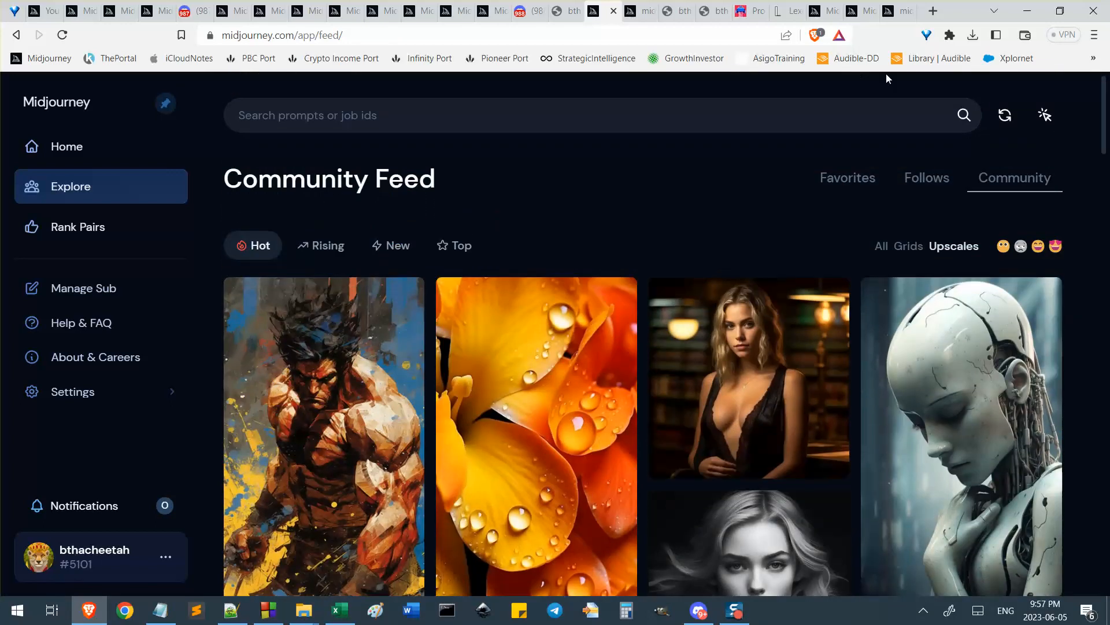
# Check the job page again and view the prompt of the two cranes painting in the recent showcase
pyautogui.click(900, 13)
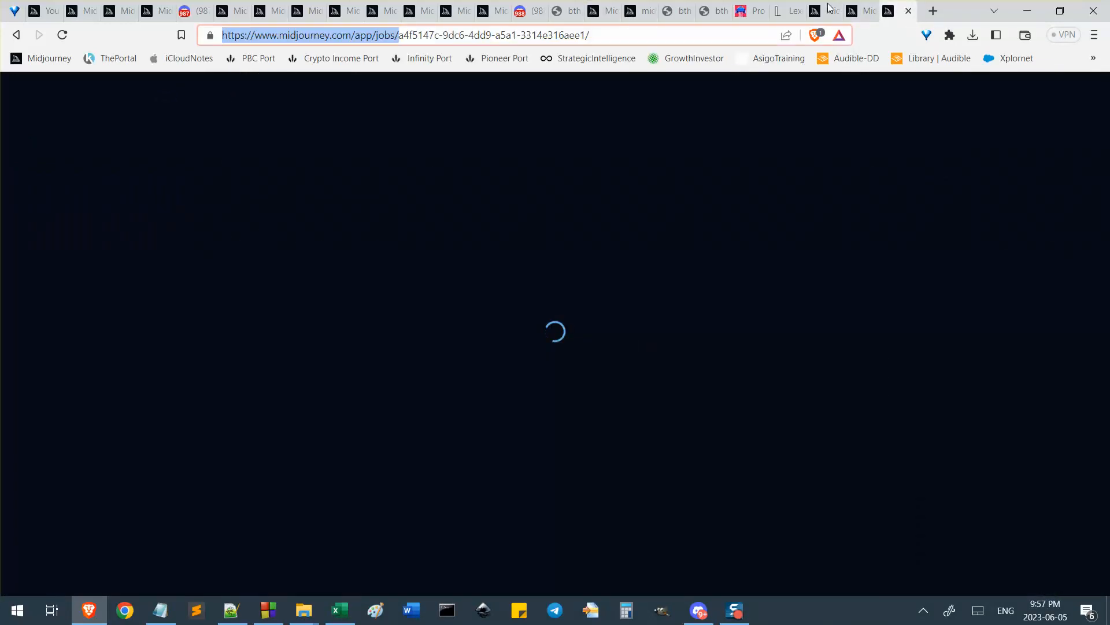
pyautogui.click(855, 7)
pyautogui.moveTo(683, 235)
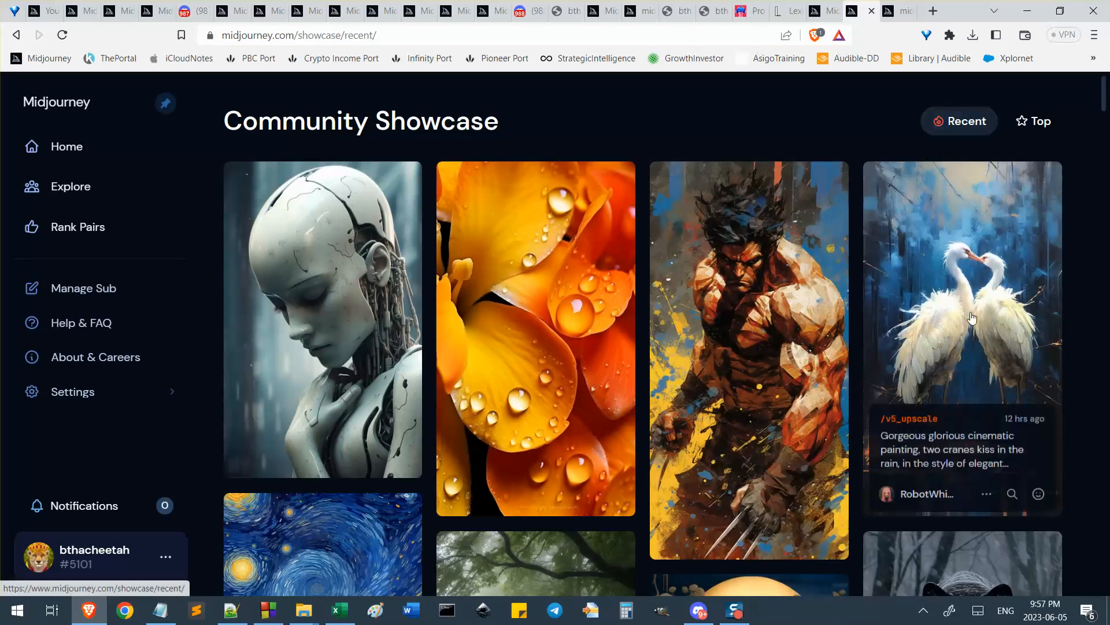
pyautogui.moveTo(889, 278)
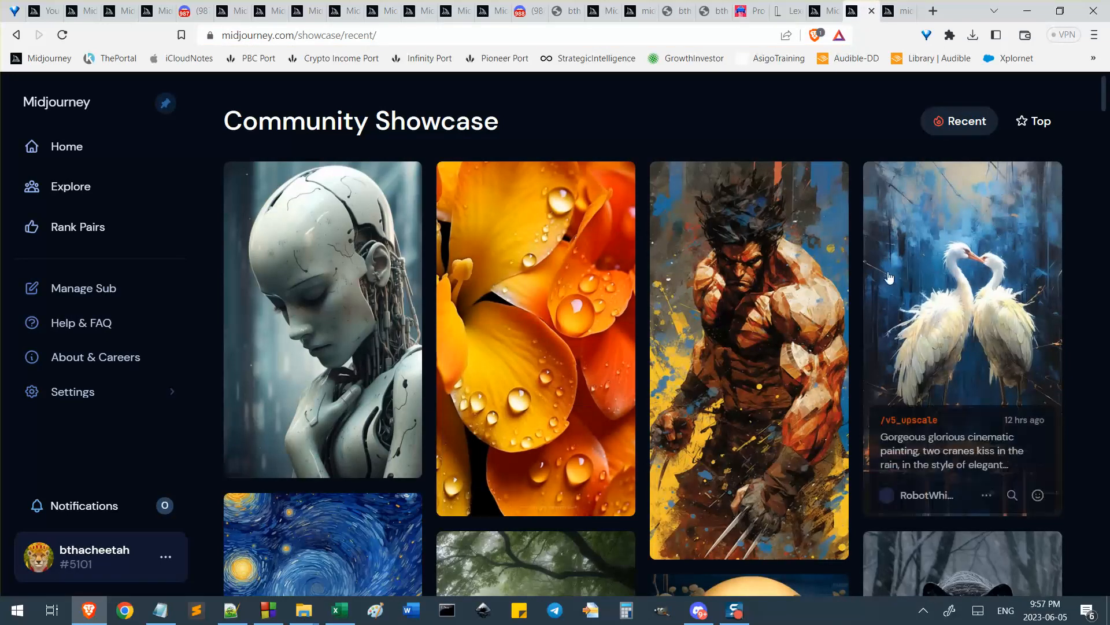
# Close the recent showcase page and view the fluffy bunny image's prompt in the top Community Showcase
pyautogui.click(872, 11)
pyautogui.click(835, 16)
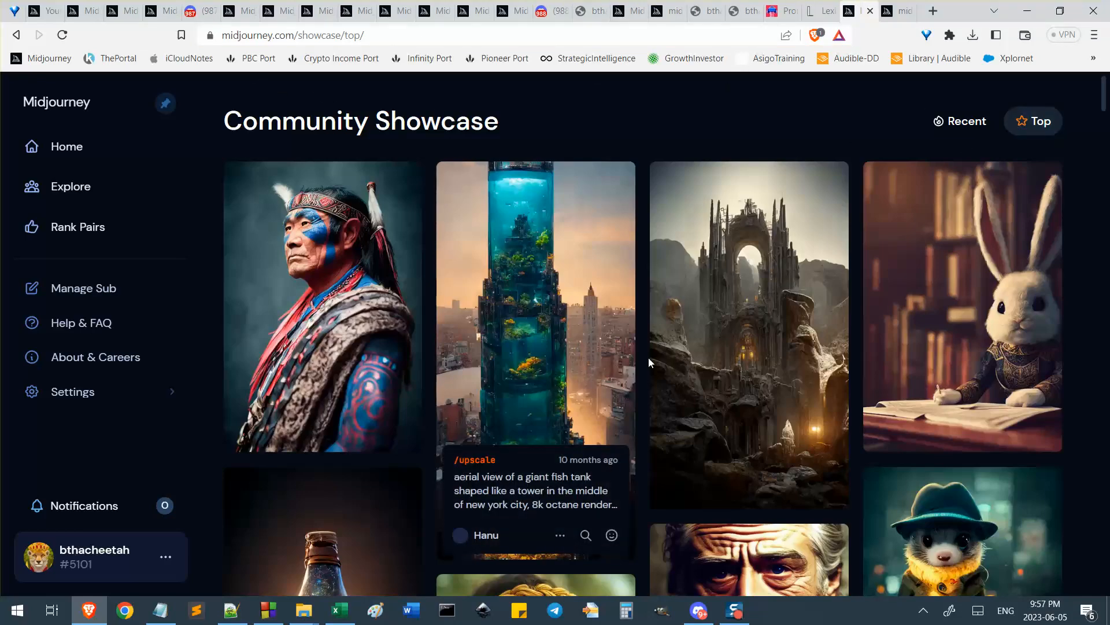
pyautogui.moveTo(999, 195)
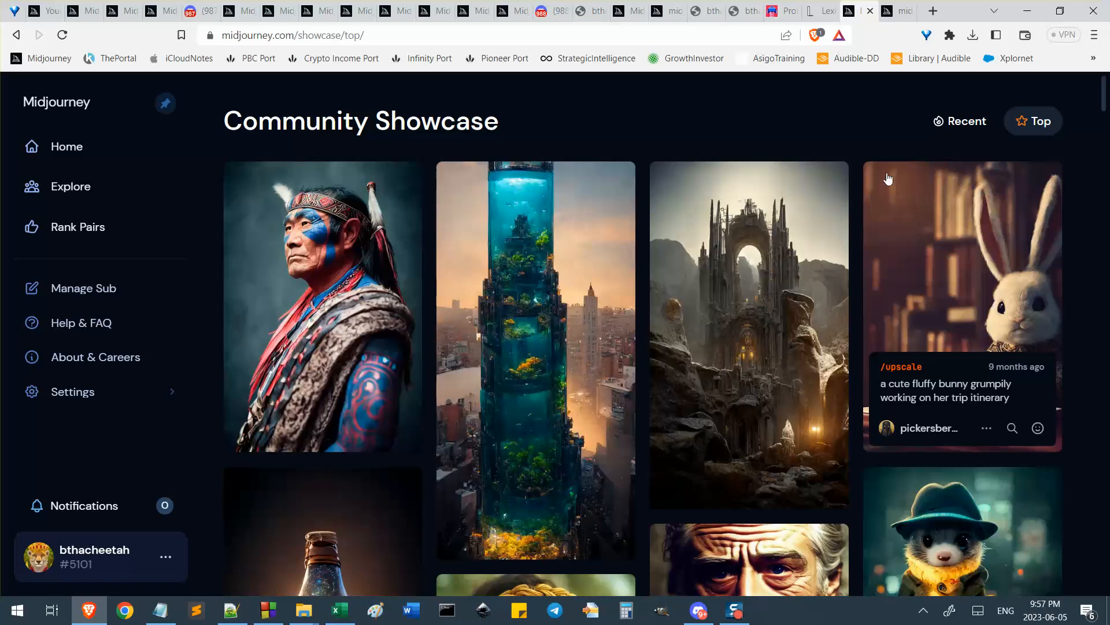
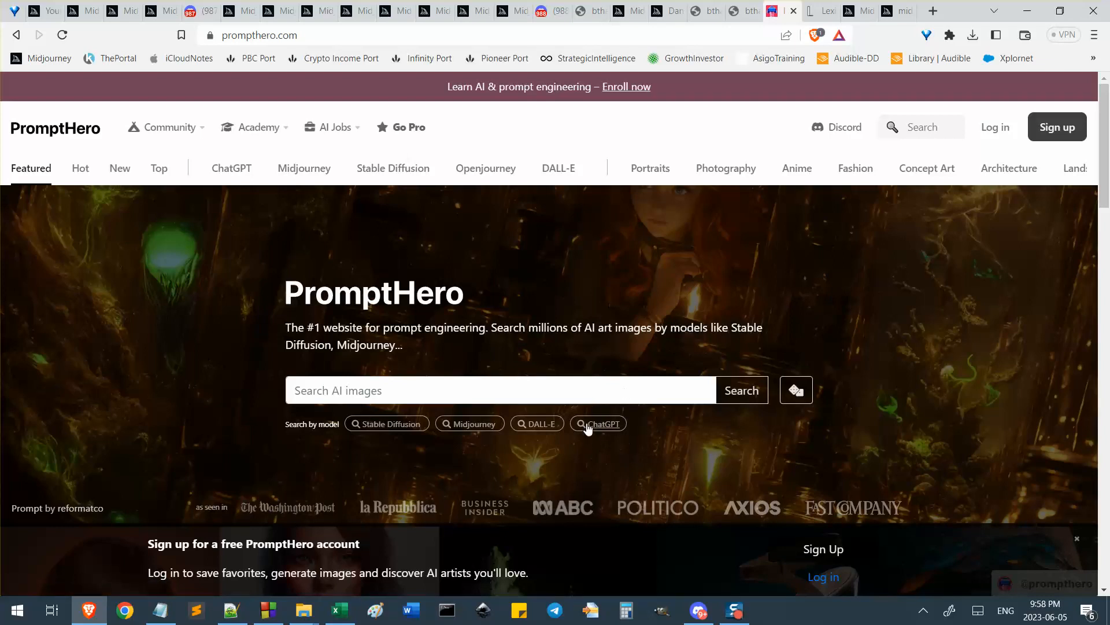
# Look over the PromptHero home page and search its AI images for "cheetah"
pyautogui.scroll(-1, 606, 436)
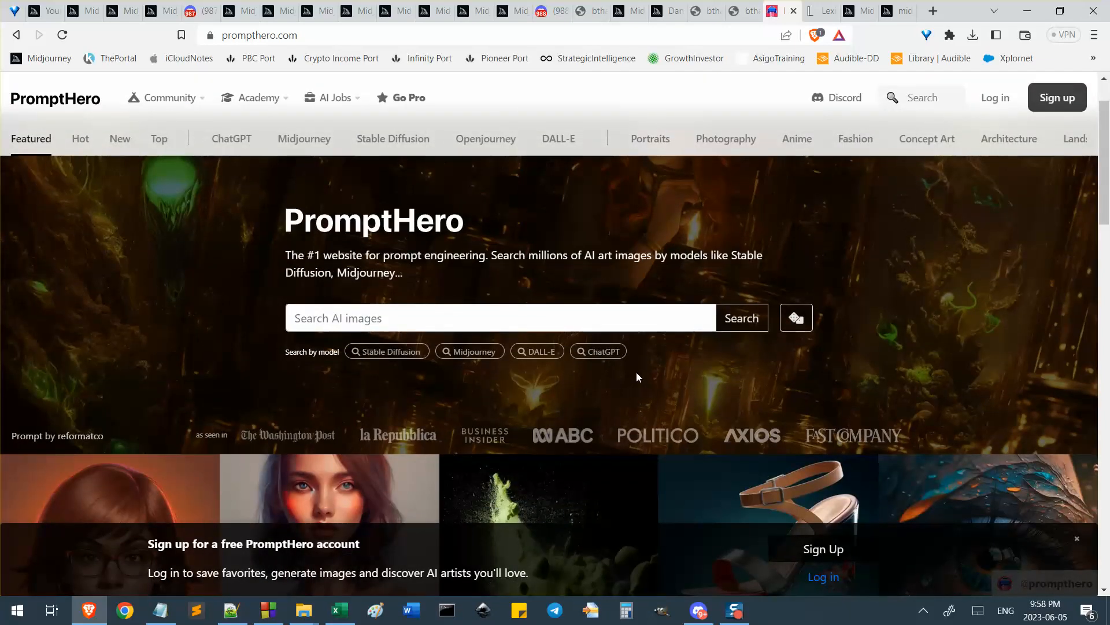
pyautogui.scroll(1, 636, 353)
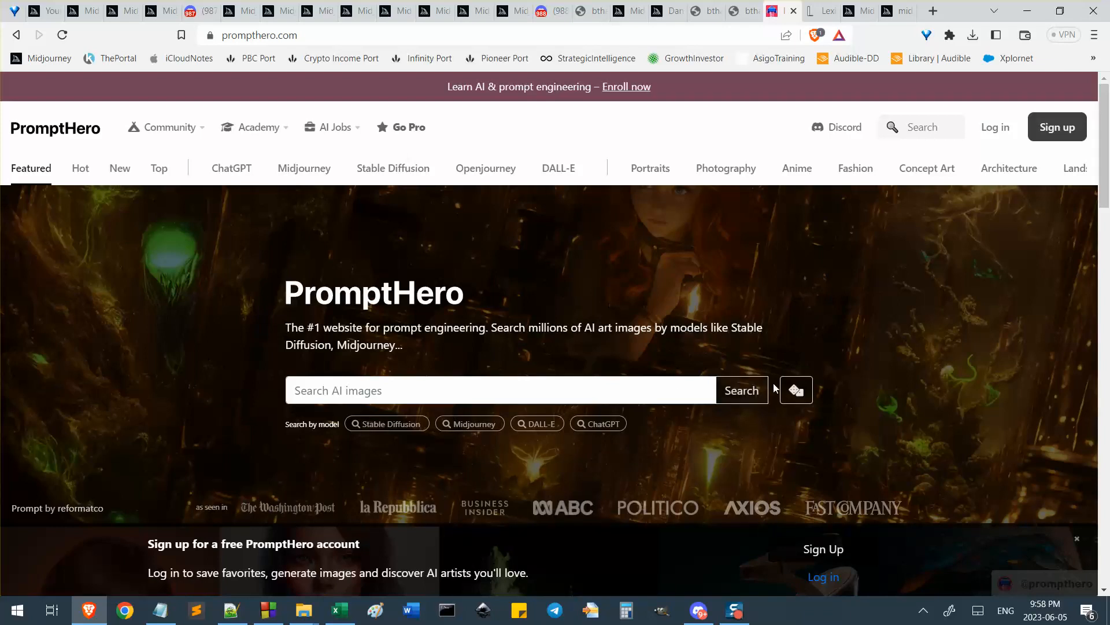
pyautogui.click(399, 387)
pyautogui.write('cheetah')
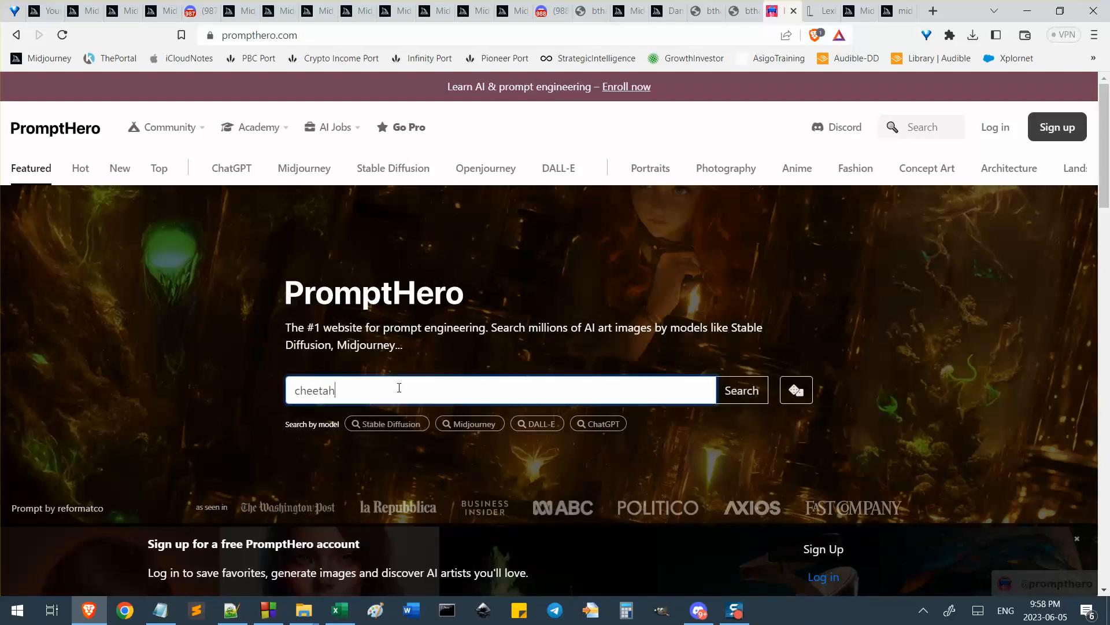
pyautogui.click(749, 393)
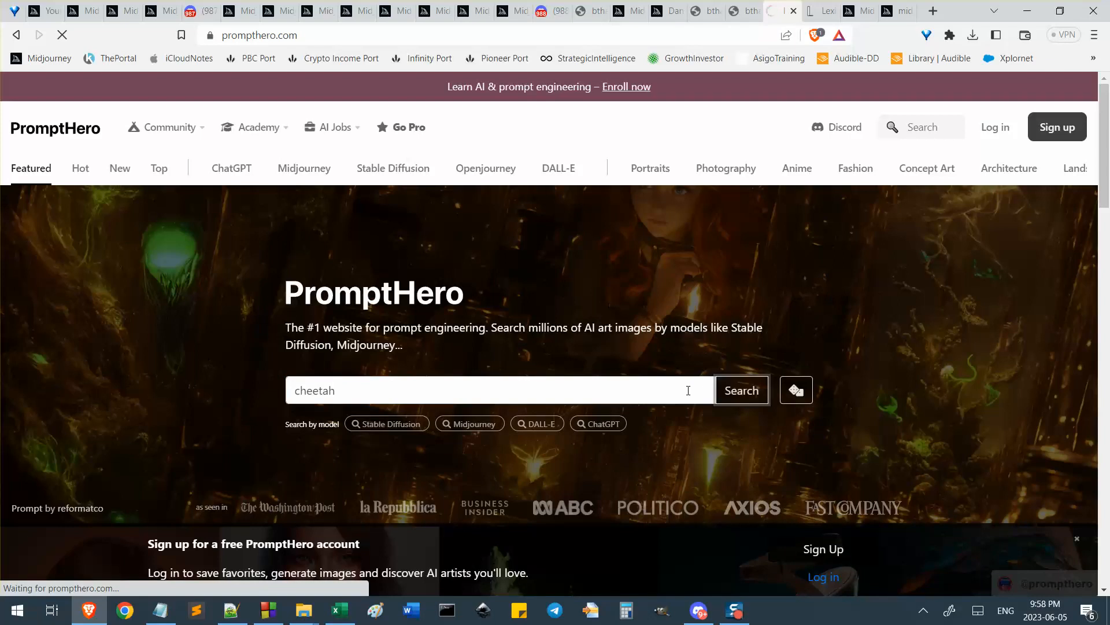
# Switch to Lexica and browse the image results of its "cheetah" search
pyautogui.click(821, 11)
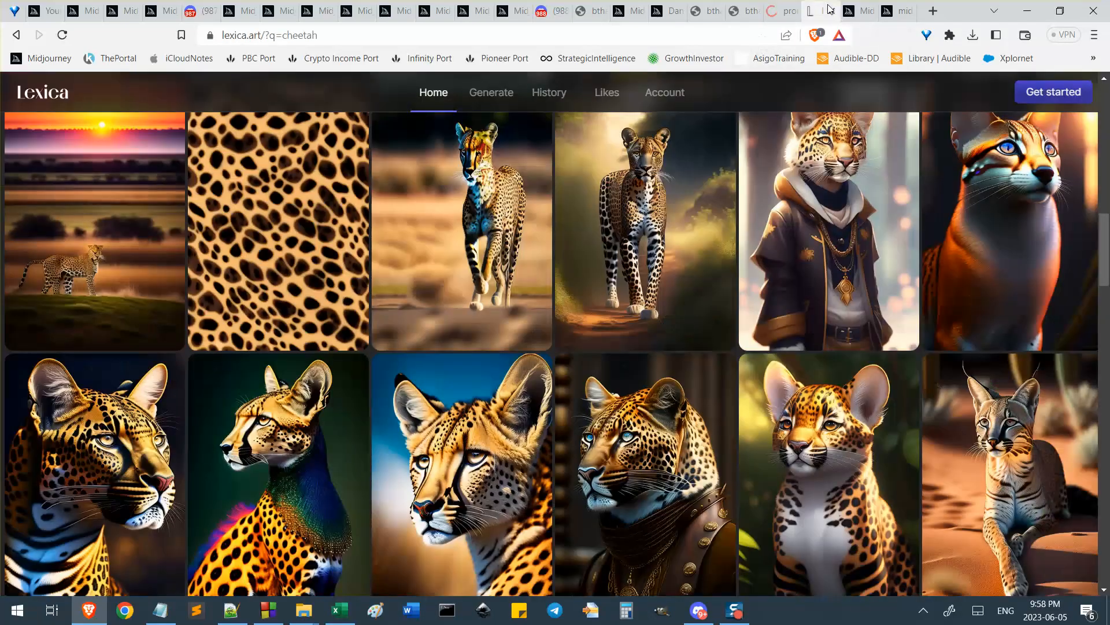
pyautogui.scroll(10, 623, 402)
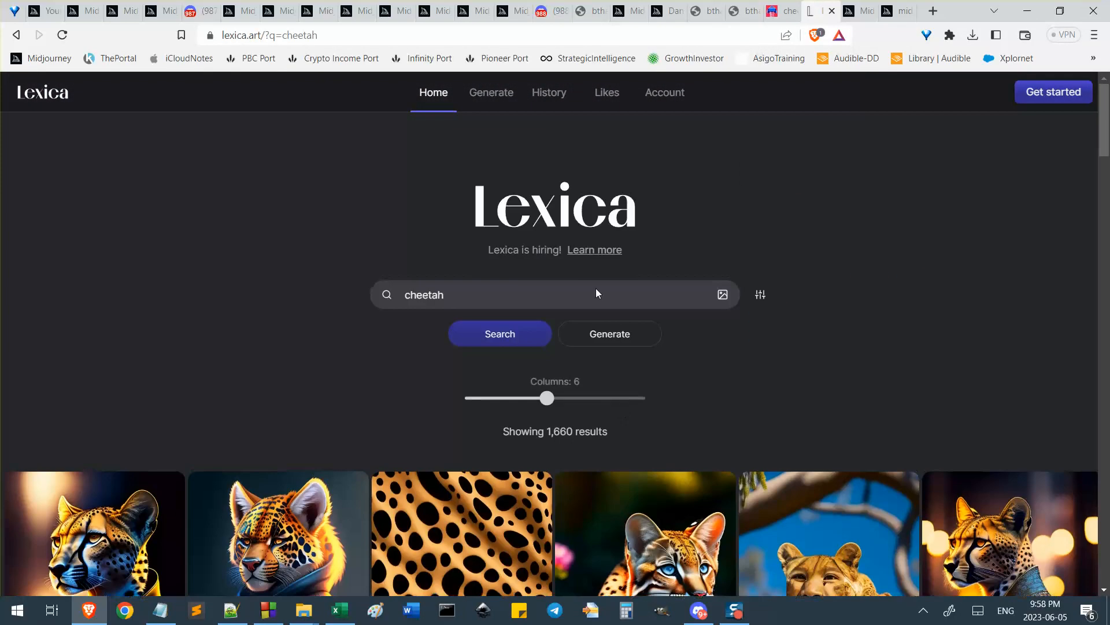
pyautogui.scroll(-6, 359, 242)
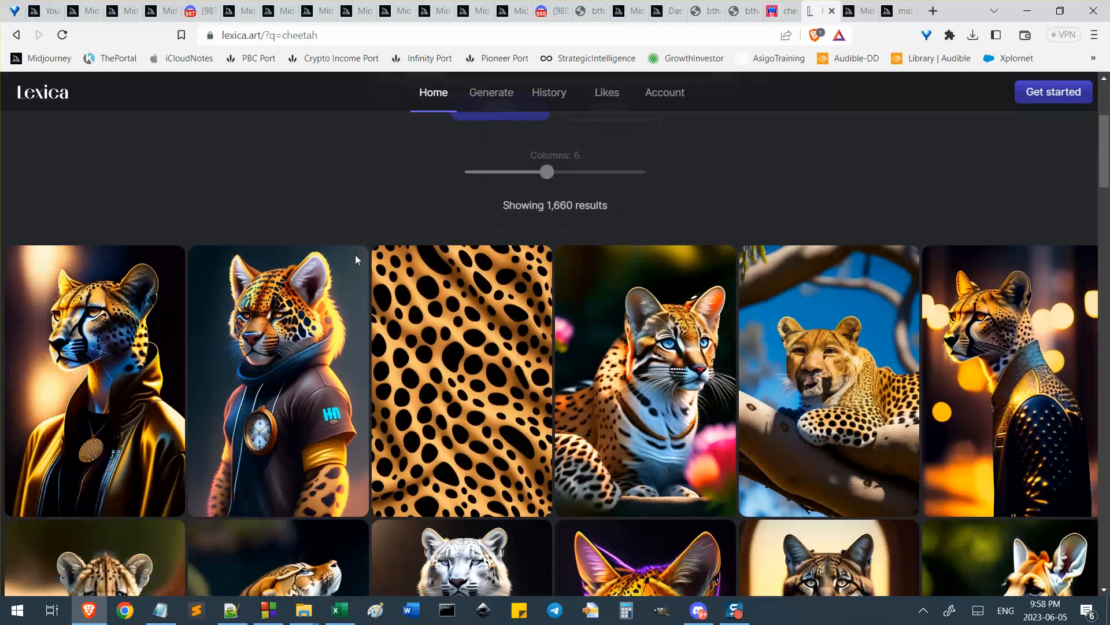
pyautogui.scroll(-12, 353, 258)
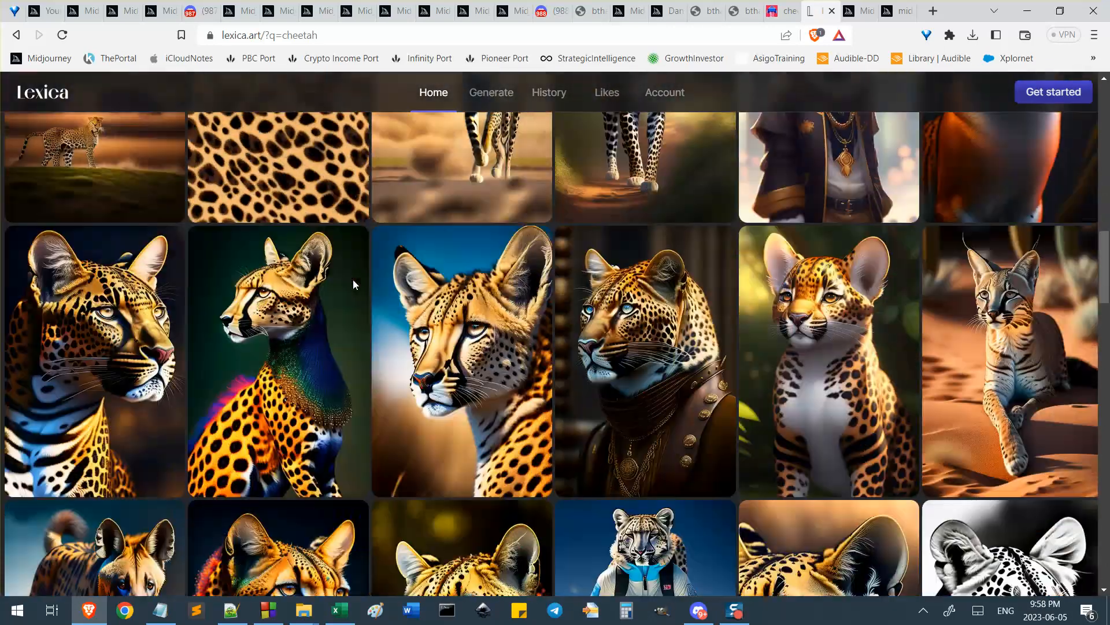
pyautogui.scroll(-4, 352, 283)
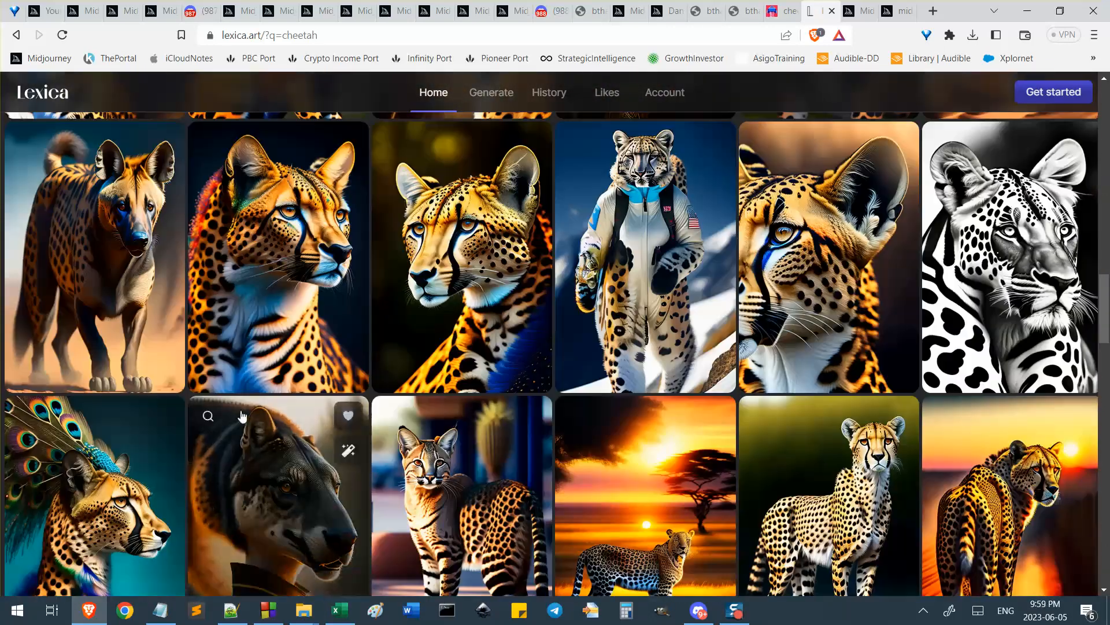
pyautogui.scroll(-3, 283, 267)
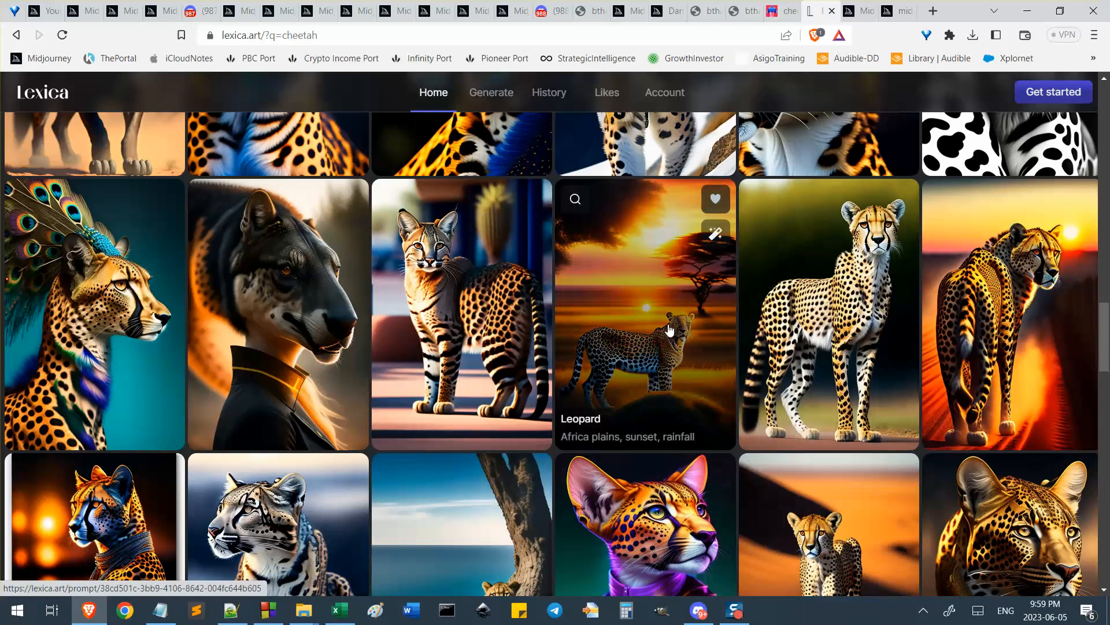
pyautogui.scroll(-4, 328, 402)
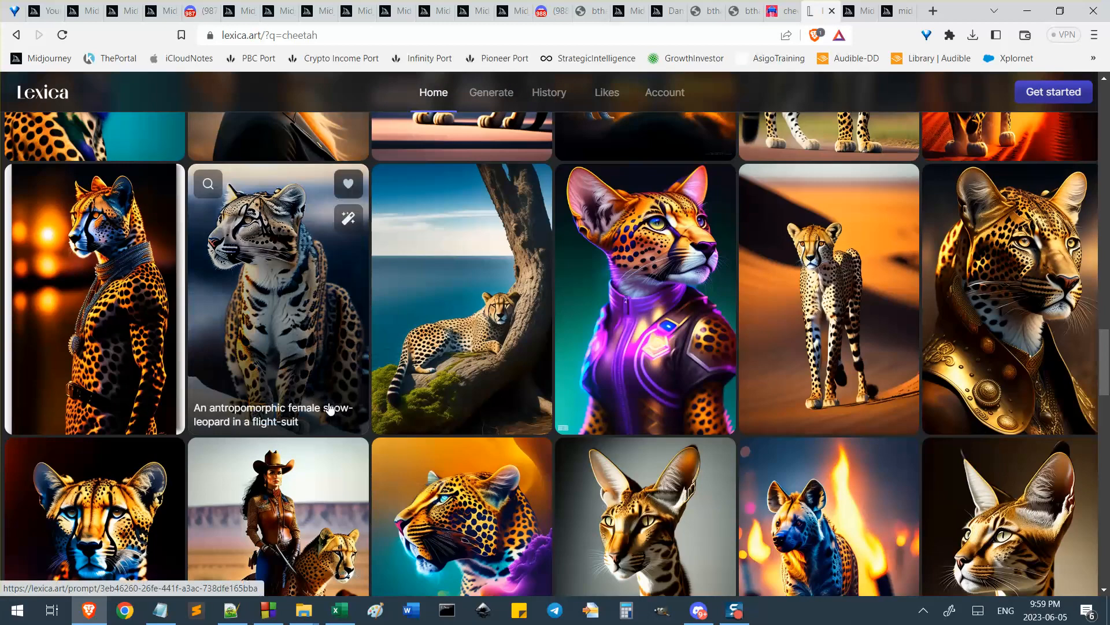
# Open the cheetah image with the funky fashion prompt and compare its four variations
pyautogui.click(103, 260)
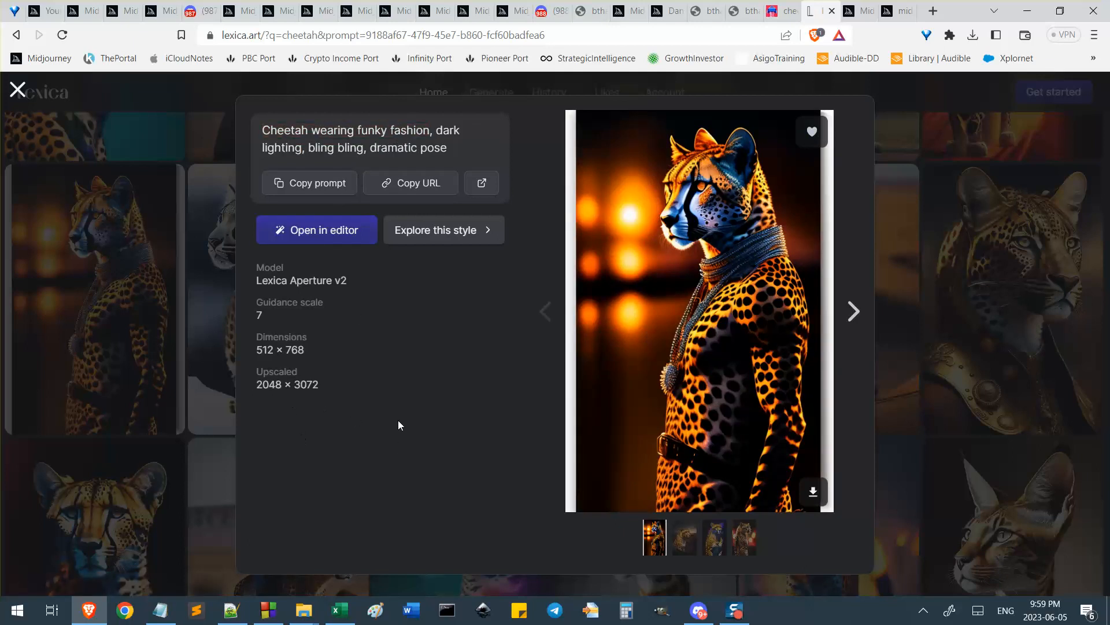
pyautogui.click(682, 552)
pyautogui.click(714, 547)
pyautogui.click(743, 549)
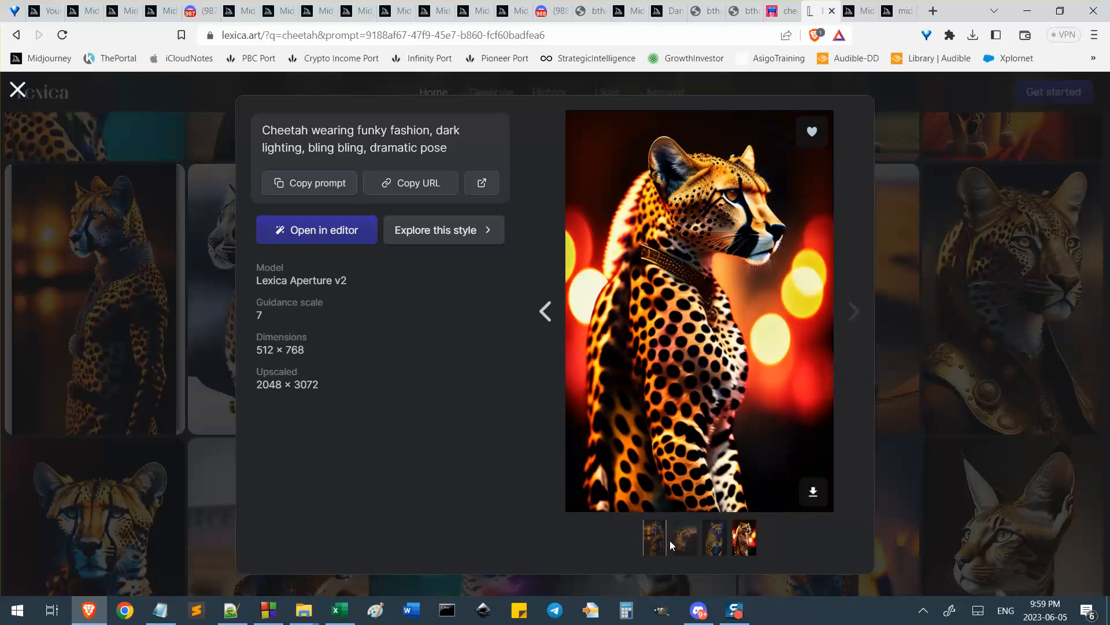
pyautogui.click(652, 546)
pyautogui.click(684, 543)
pyautogui.click(714, 544)
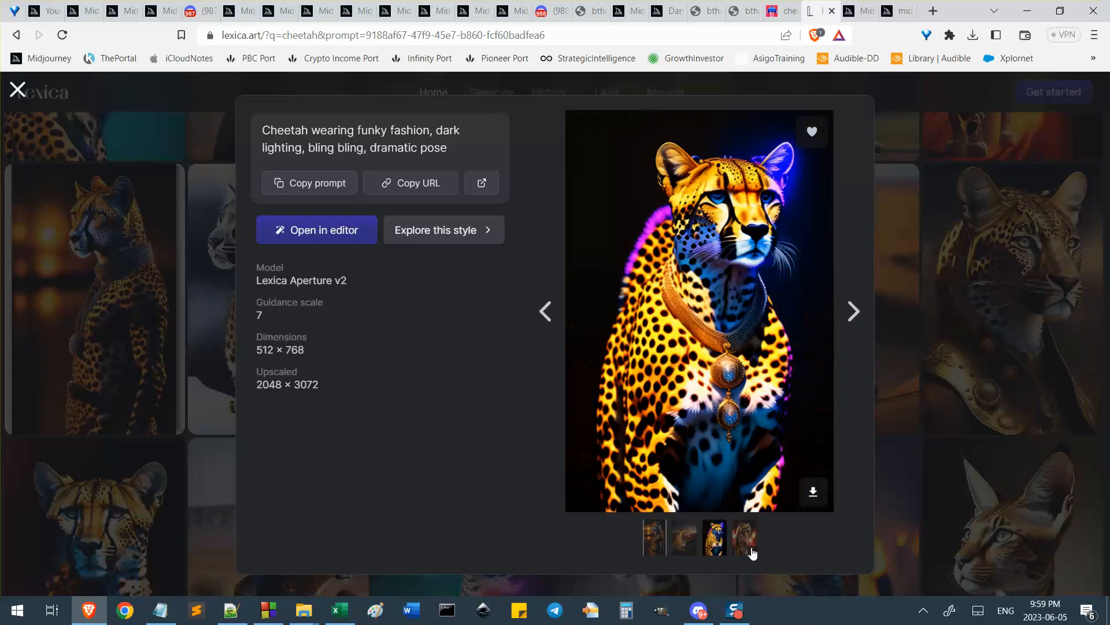
pyautogui.click(746, 549)
pyautogui.click(659, 550)
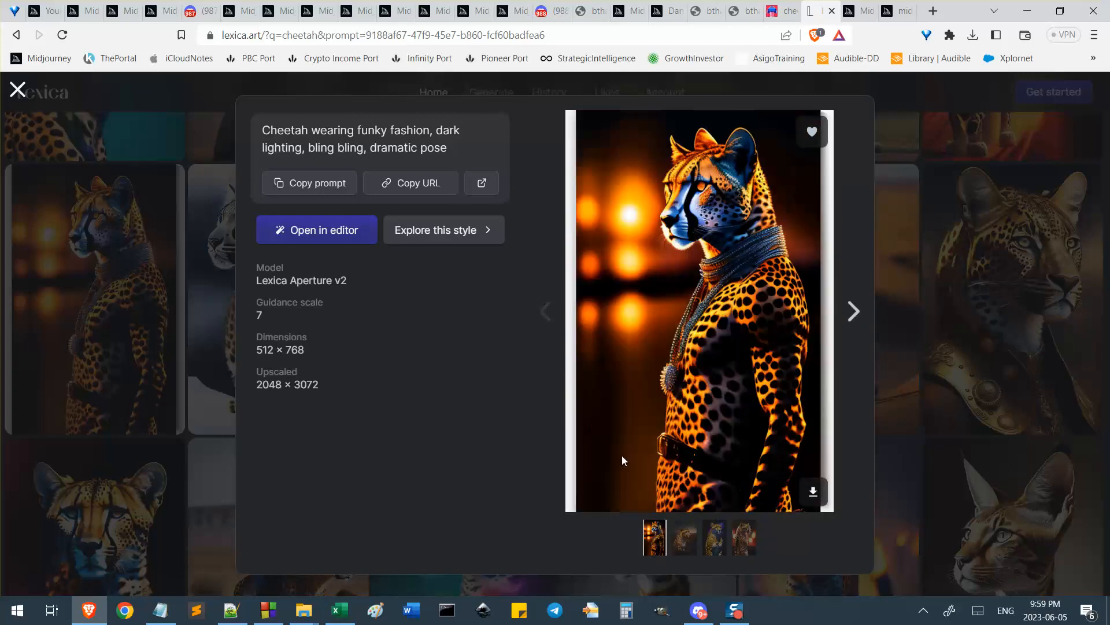
# Explore the style of the funky fashion cheetah and browse the similar images
pyautogui.click(472, 235)
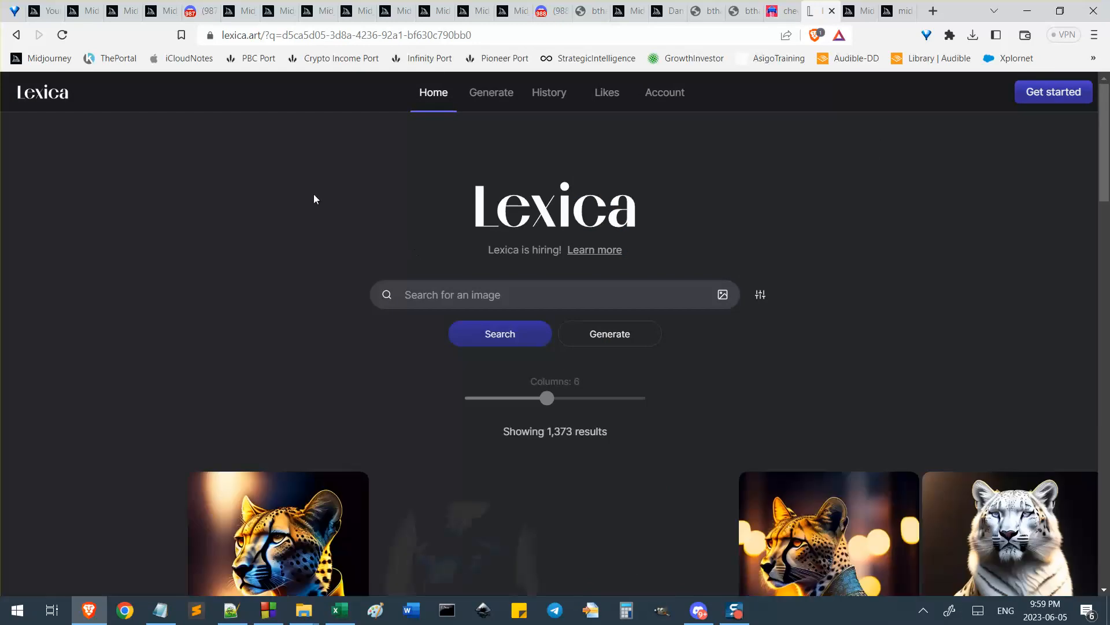
pyautogui.scroll(-5, 334, 290)
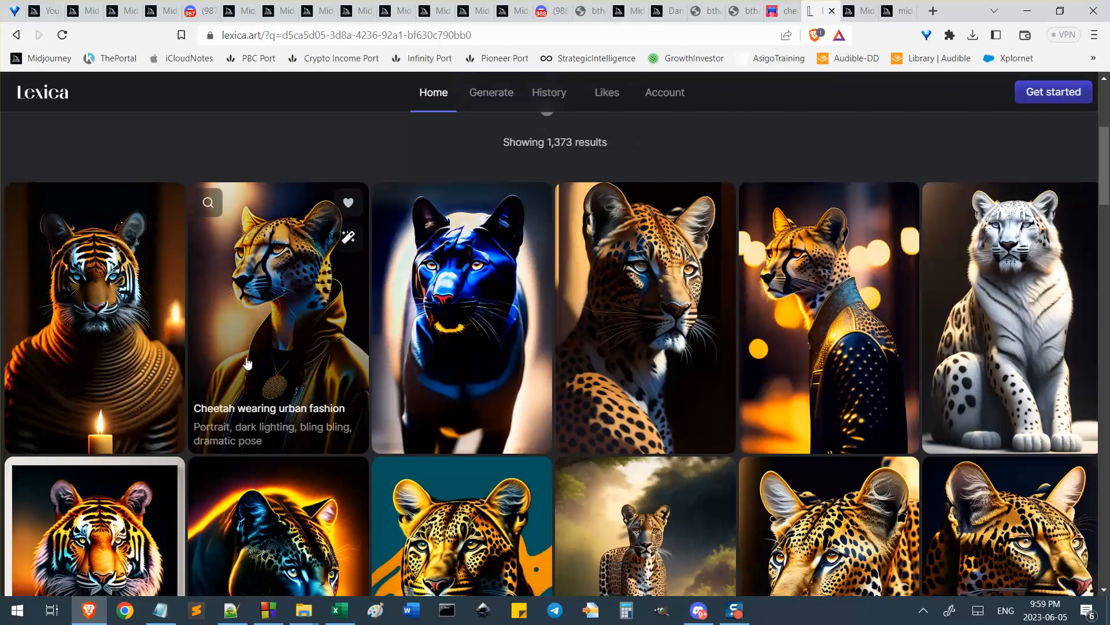
pyautogui.scroll(-3, 304, 313)
pyautogui.scroll(-3, 392, 392)
pyautogui.scroll(-10, 392, 392)
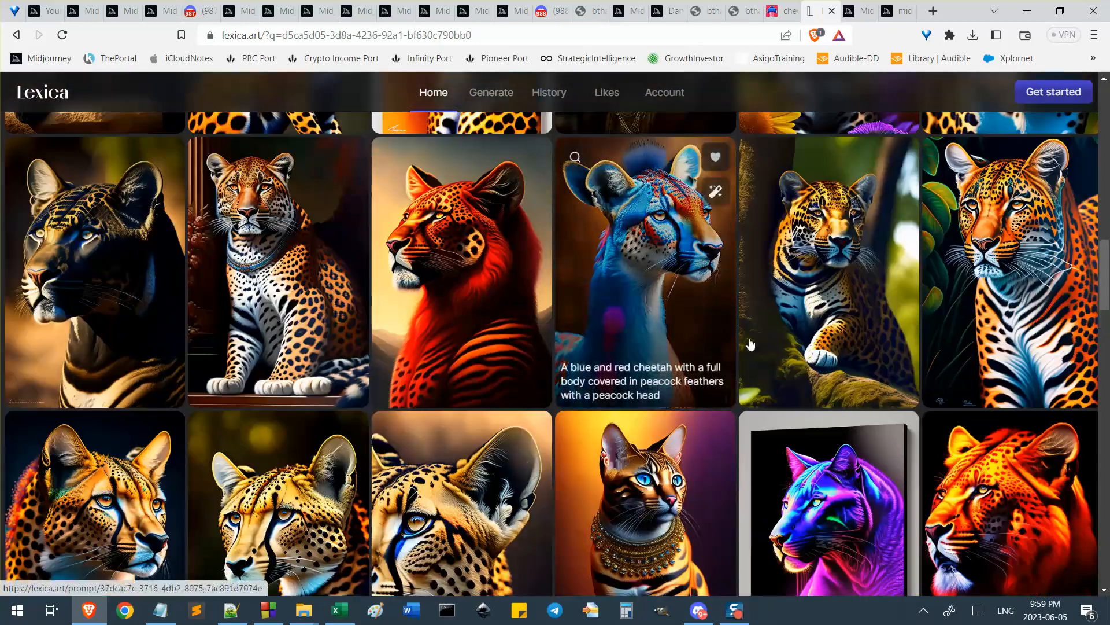
# Open the detailed leopard painting and copy its prompt into the Notepad notes below the neon light example
pyautogui.click(1038, 262)
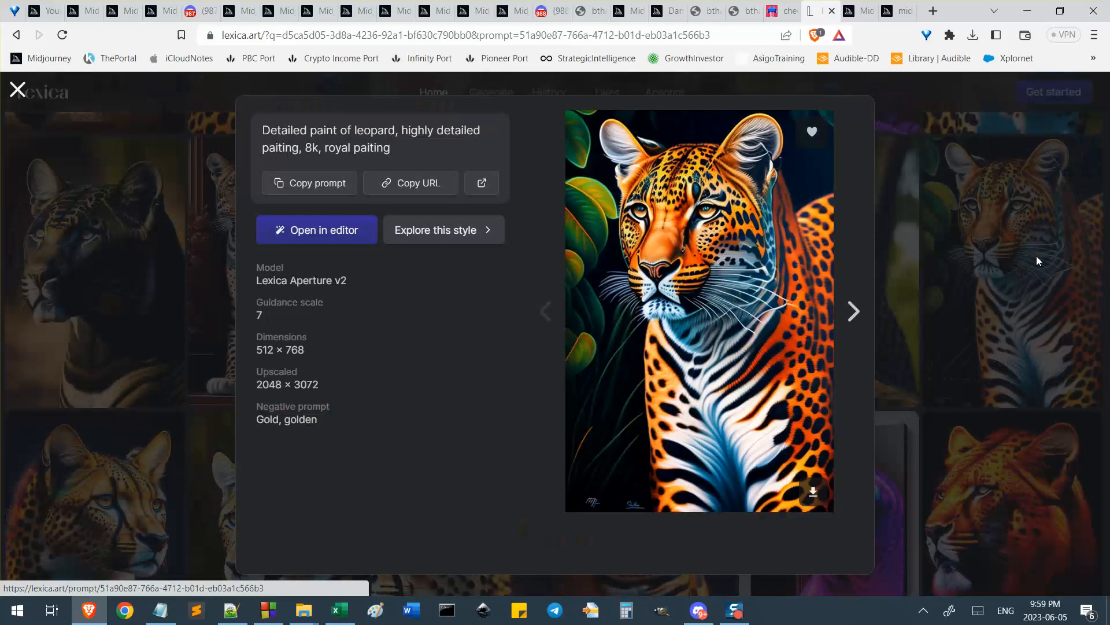
pyautogui.click(312, 183)
pyautogui.click(160, 610)
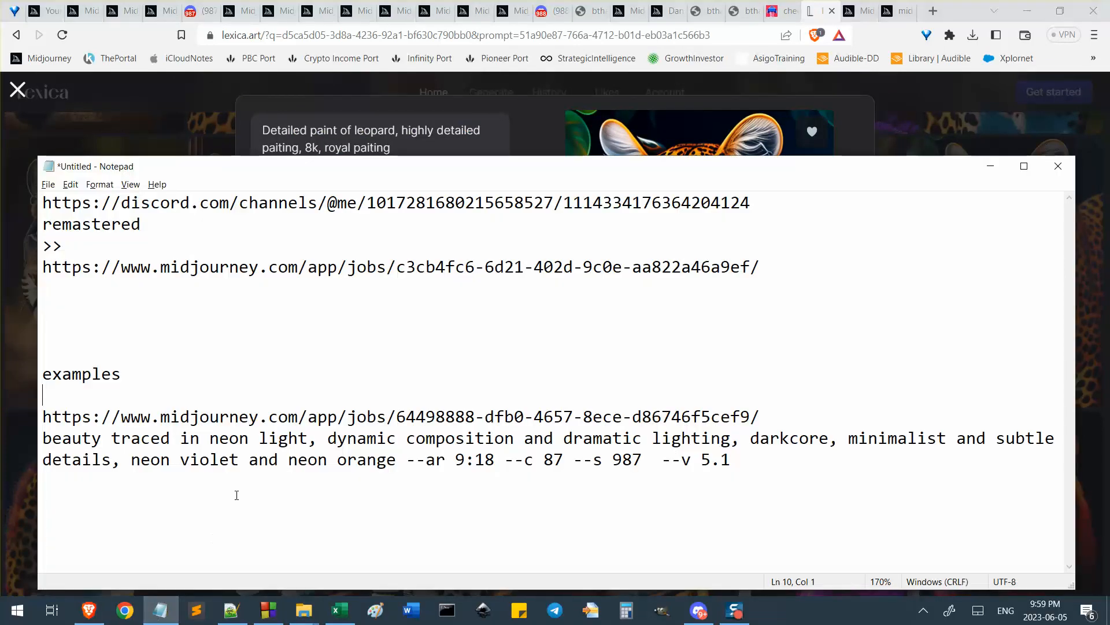
pyautogui.click(232, 502)
pyautogui.press('Return')
pyautogui.hotkey('ctrl', 'v')
pyautogui.press('Return')
# Copy the leopard image's Lexica URL into the Notepad notes on the line below its prompt
pyautogui.hotkey('alt', 'Tab')
pyautogui.click(417, 186)
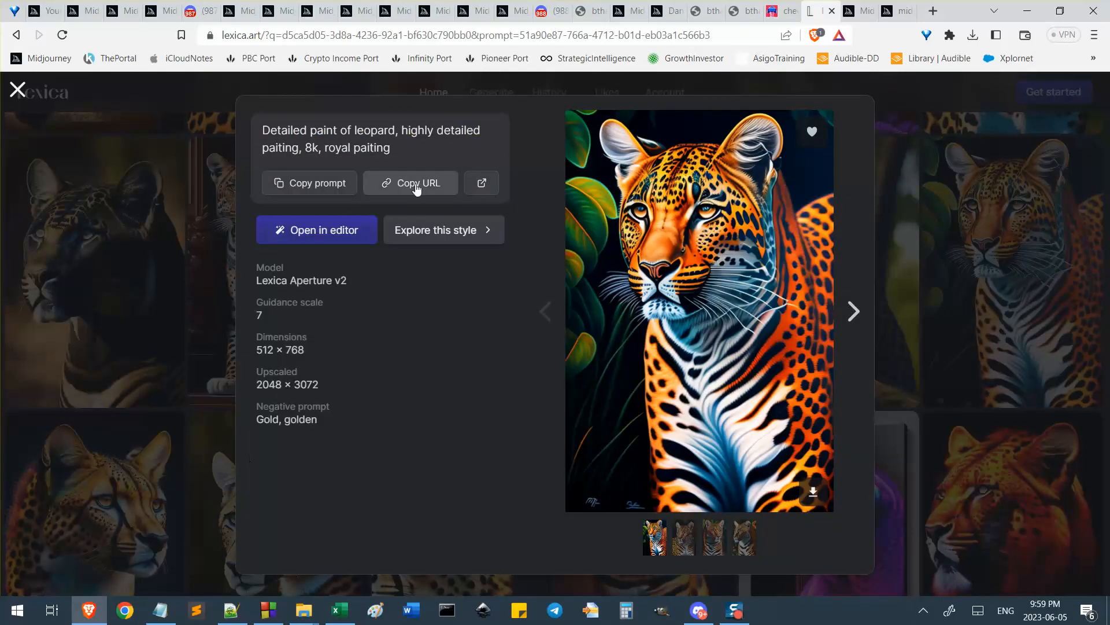
pyautogui.hotkey('alt', 'Tab')
pyautogui.hotkey('ctrl', 'v')
pyautogui.press('Return')
# Copy the leopard image's negative prompt "Gold, golden" with its heading into Notepad below the Lexica URL
pyautogui.hotkey('alt', 'Tab')
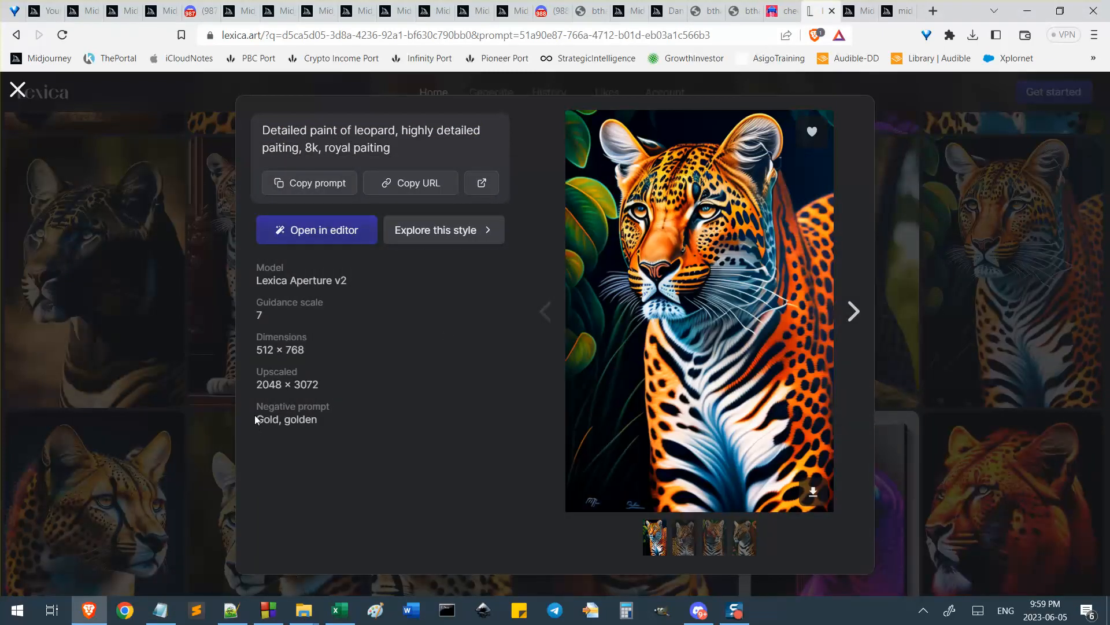
pyautogui.moveTo(249, 401); pyautogui.dragTo(356, 424)
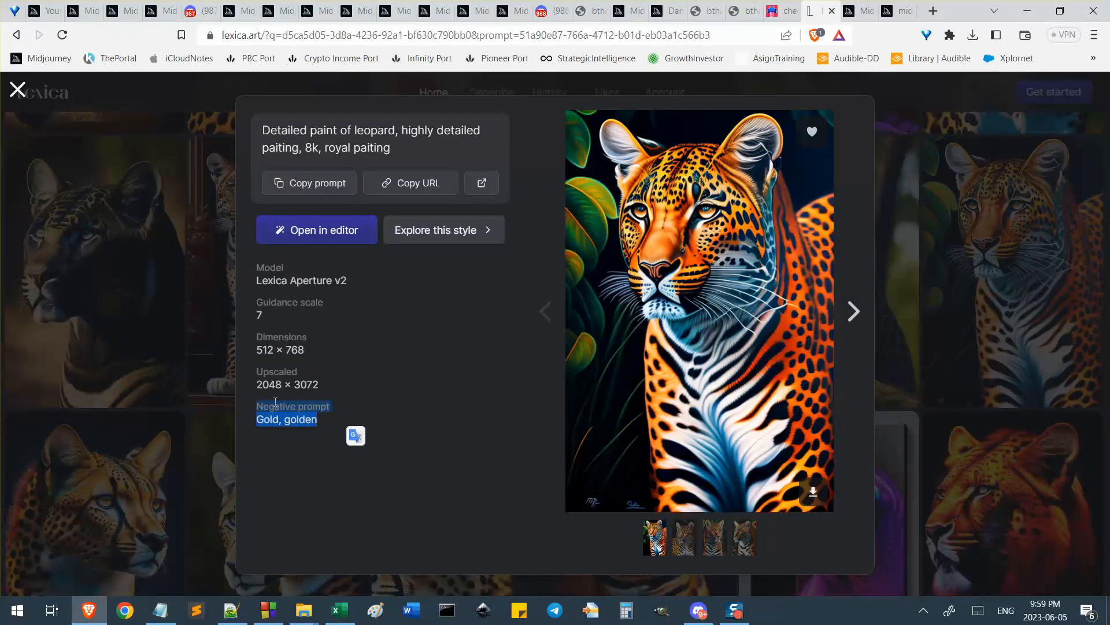
pyautogui.hotkey('alt', 'Tab')
pyautogui.hotkey('ctrl', 'v')
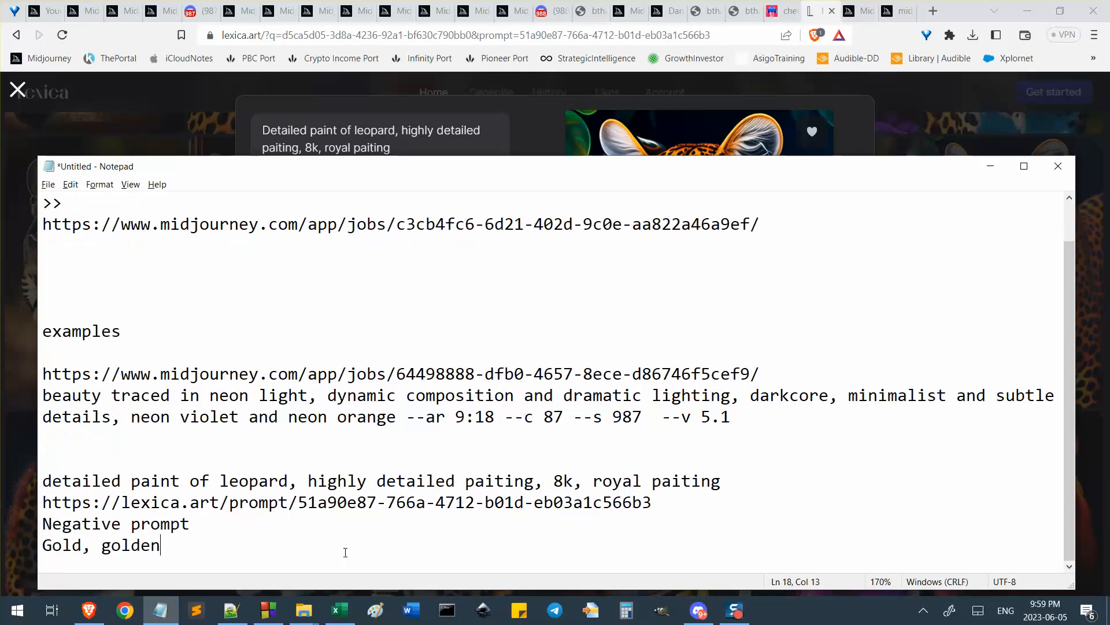
# Return to Lexica and compare the four variations of the leopard painting, ending on the one with flowers
pyautogui.hotkey('alt', 'Tab')
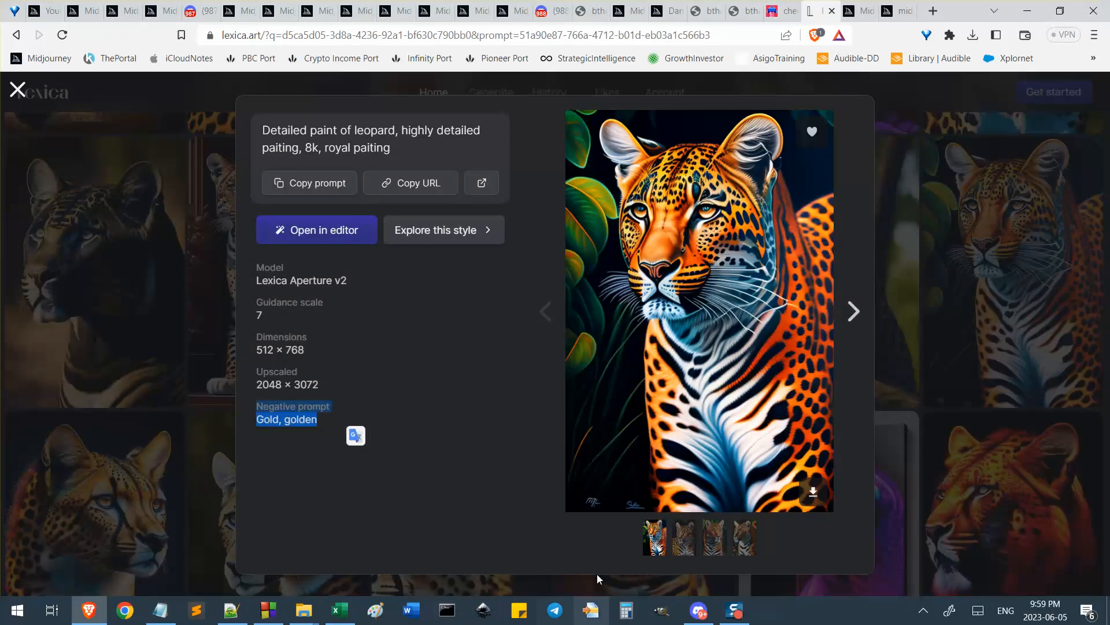
pyautogui.click(694, 546)
pyautogui.click(723, 543)
pyautogui.click(745, 547)
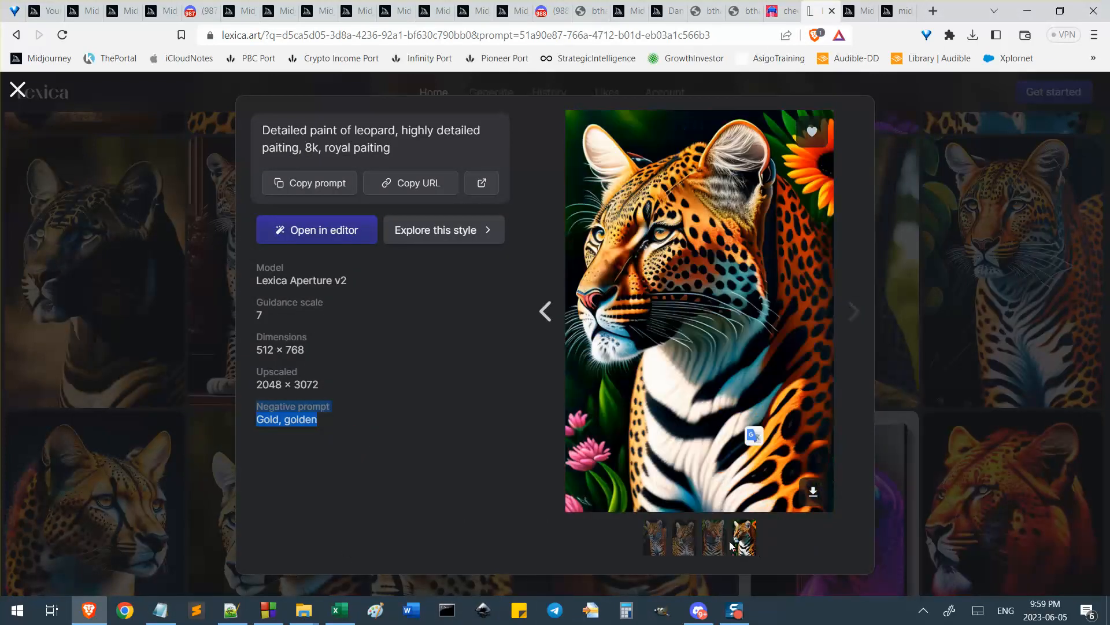
pyautogui.click(660, 546)
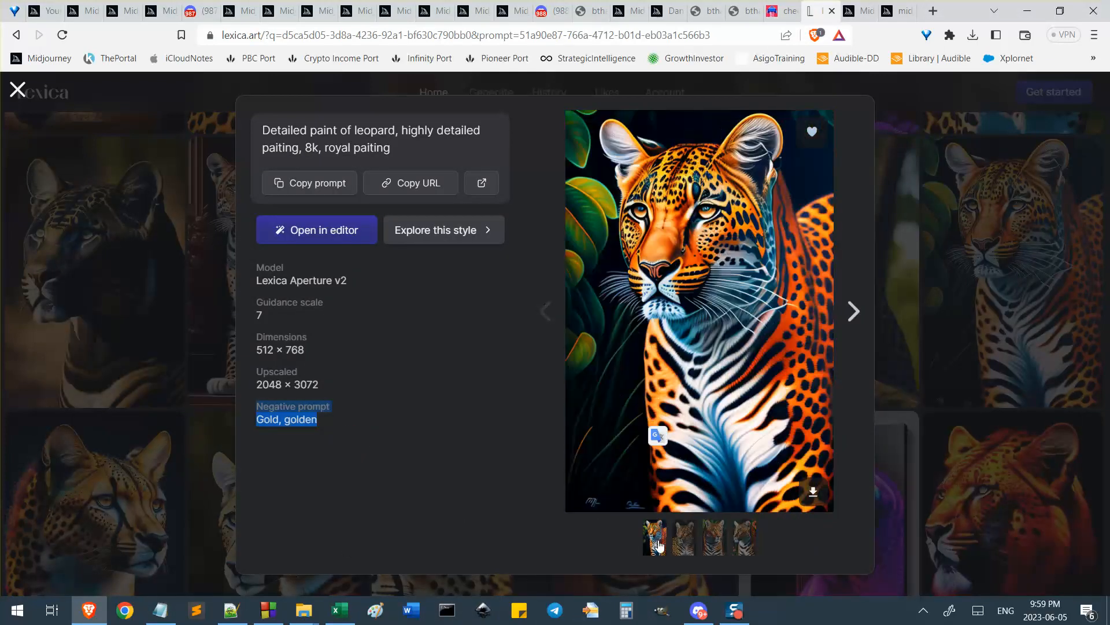
pyautogui.click(716, 547)
pyautogui.click(680, 545)
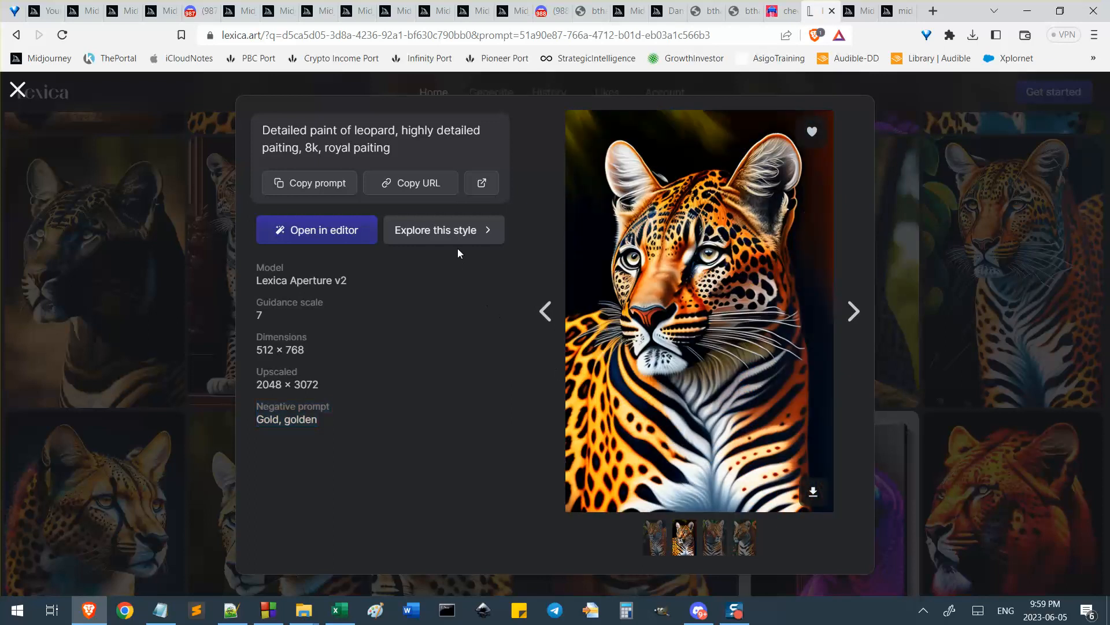
pyautogui.click(752, 529)
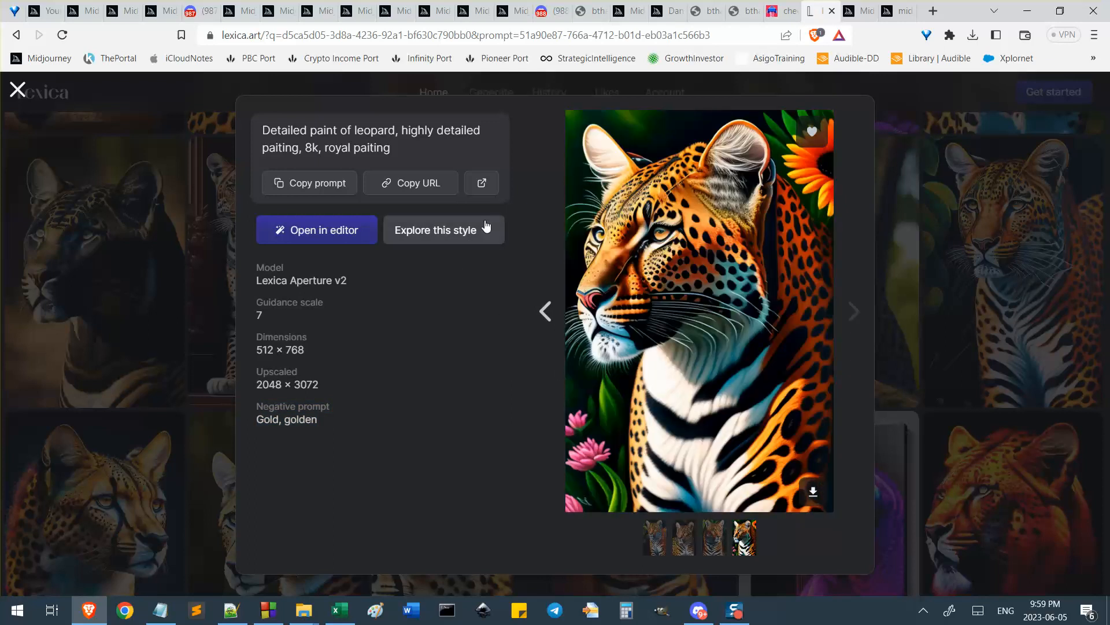
# Explore the style of the flowered leopard variation and highlight the ID in the resulting page's address
pyautogui.click(441, 231)
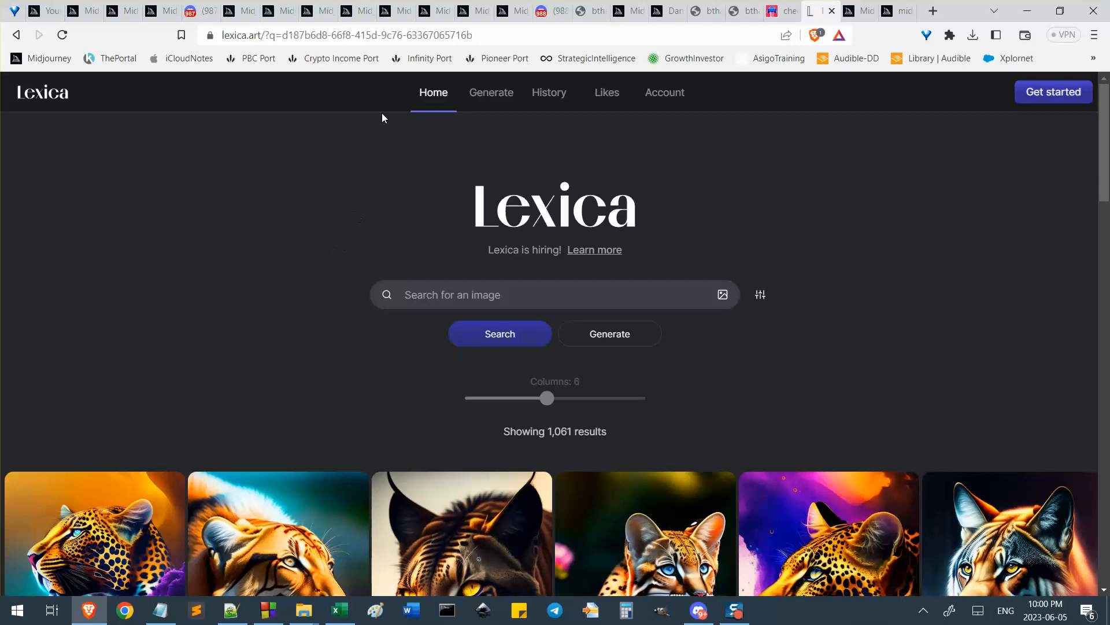
pyautogui.click(284, 39)
pyautogui.click(308, 35)
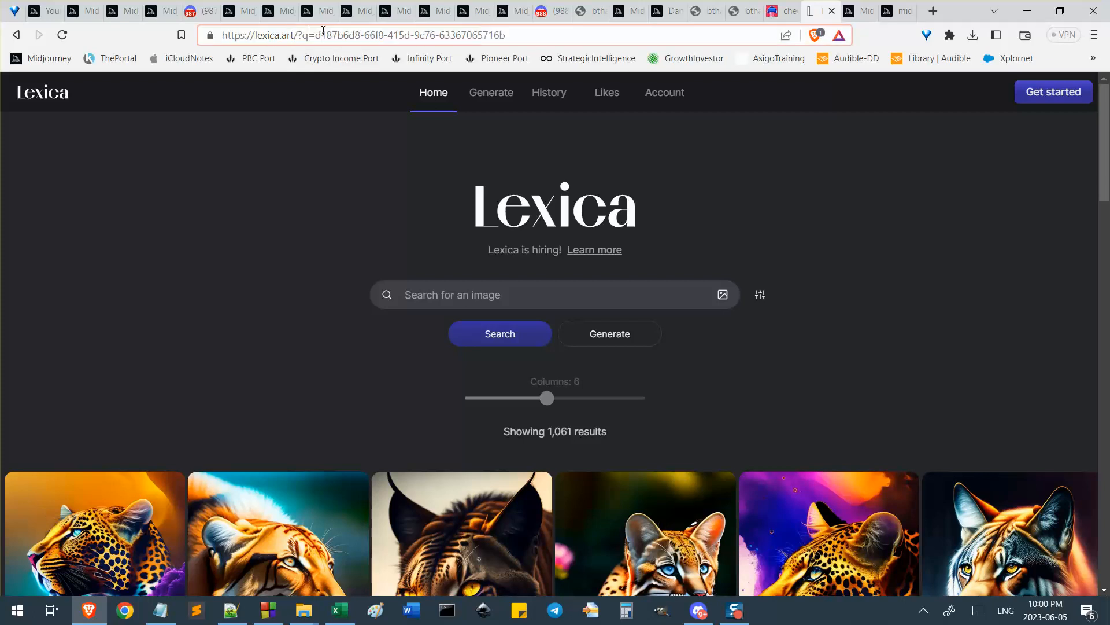
pyautogui.moveTo(314, 36); pyautogui.dragTo(595, 39)
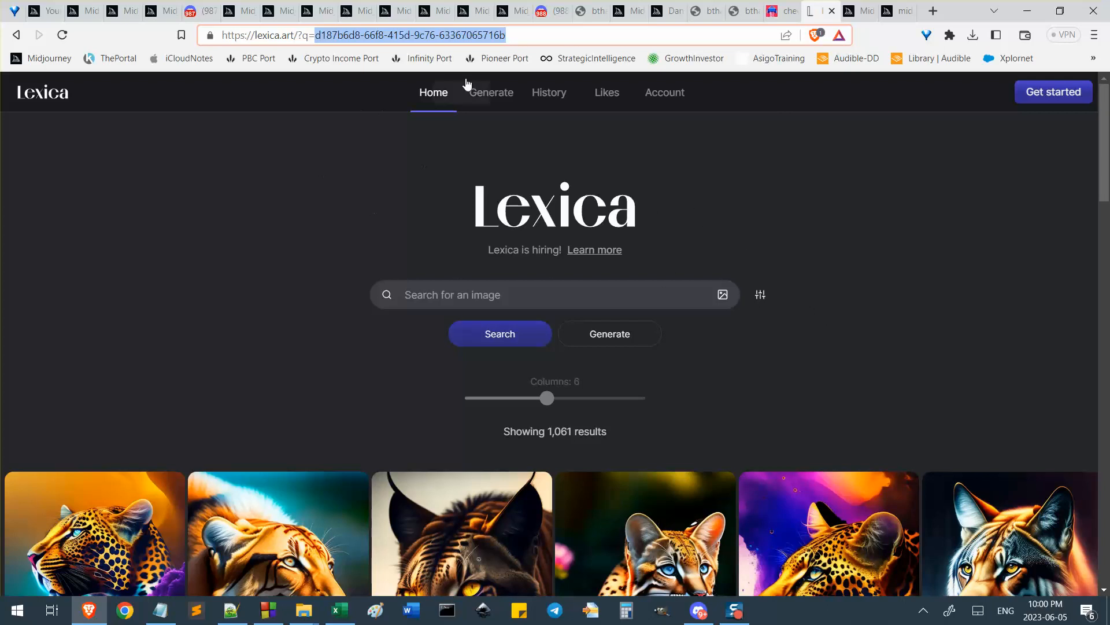
# Examine the address of the flowered leopard's style page and browse its similar big cat images
pyautogui.click(344, 35)
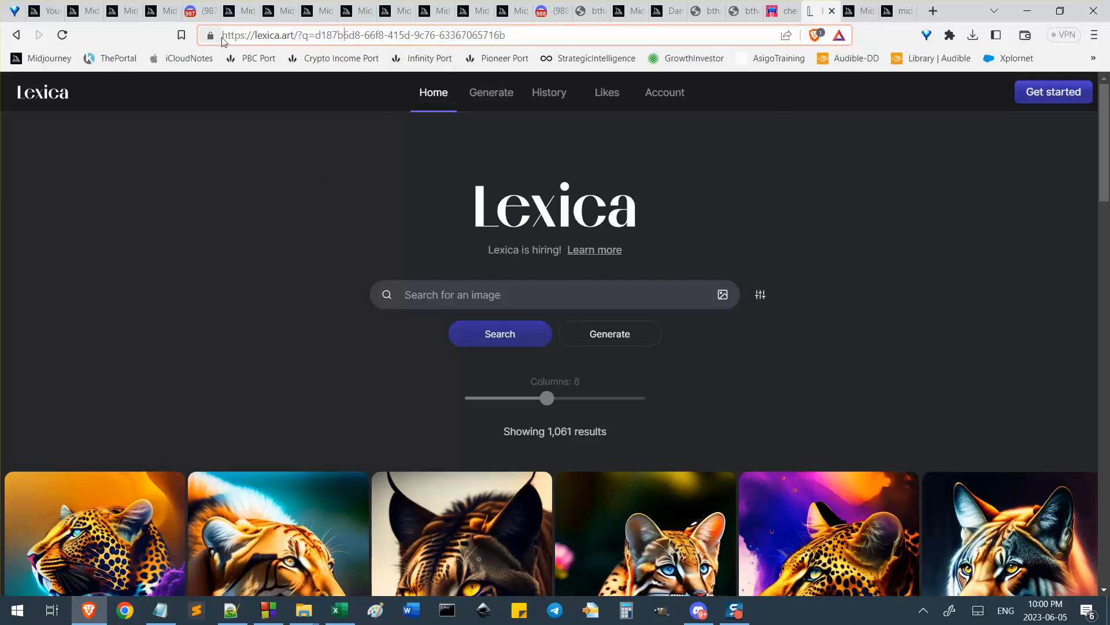
pyautogui.moveTo(220, 36); pyautogui.dragTo(325, 35)
pyautogui.click(536, 35)
pyautogui.click(311, 234)
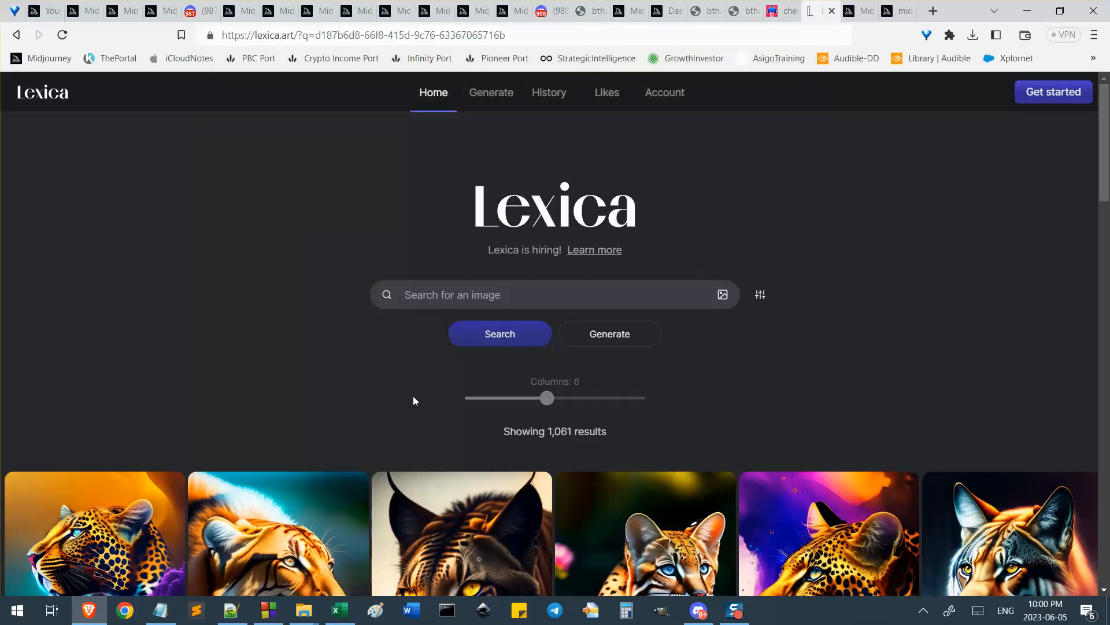
pyautogui.scroll(-3, 413, 395)
pyautogui.scroll(2, 405, 289)
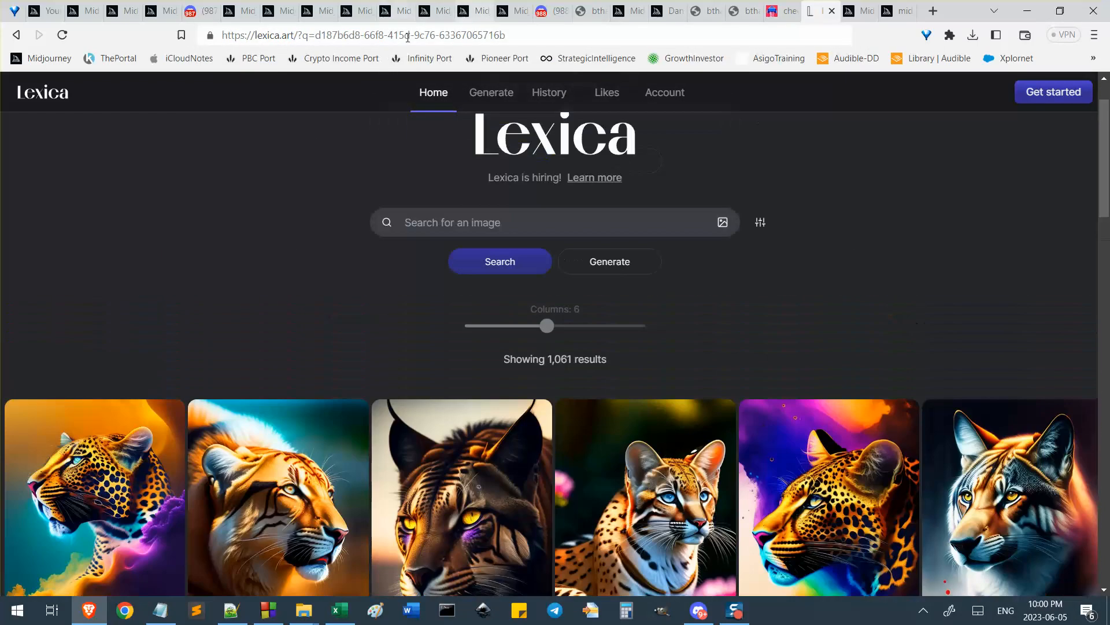
pyautogui.scroll(-2, 352, 311)
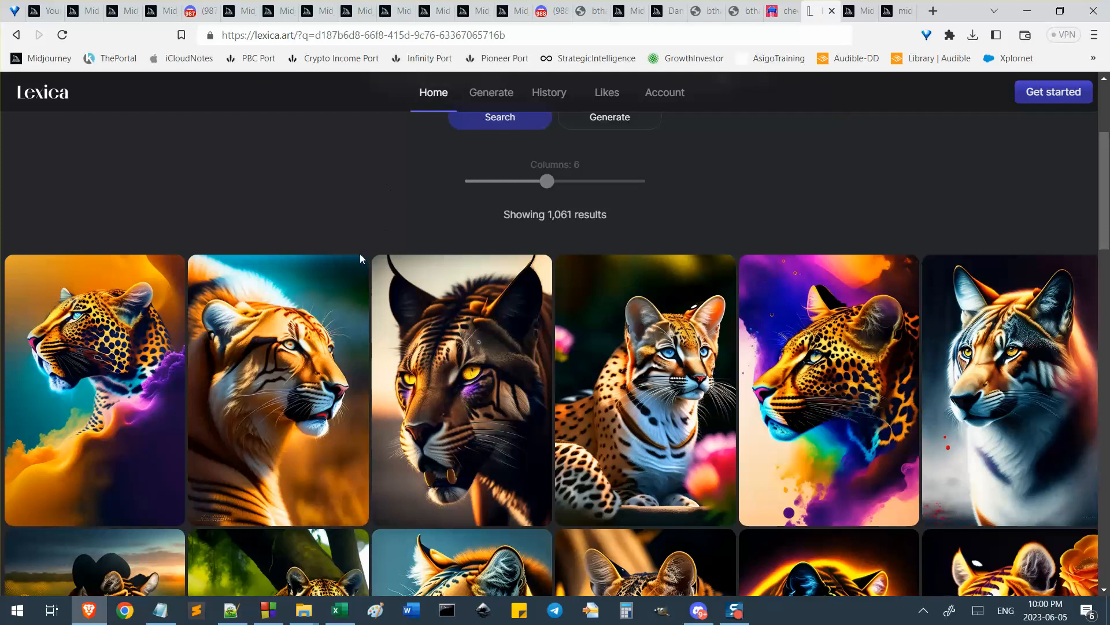
pyautogui.scroll(-1, 230, 152)
pyautogui.scroll(-1, 289, 132)
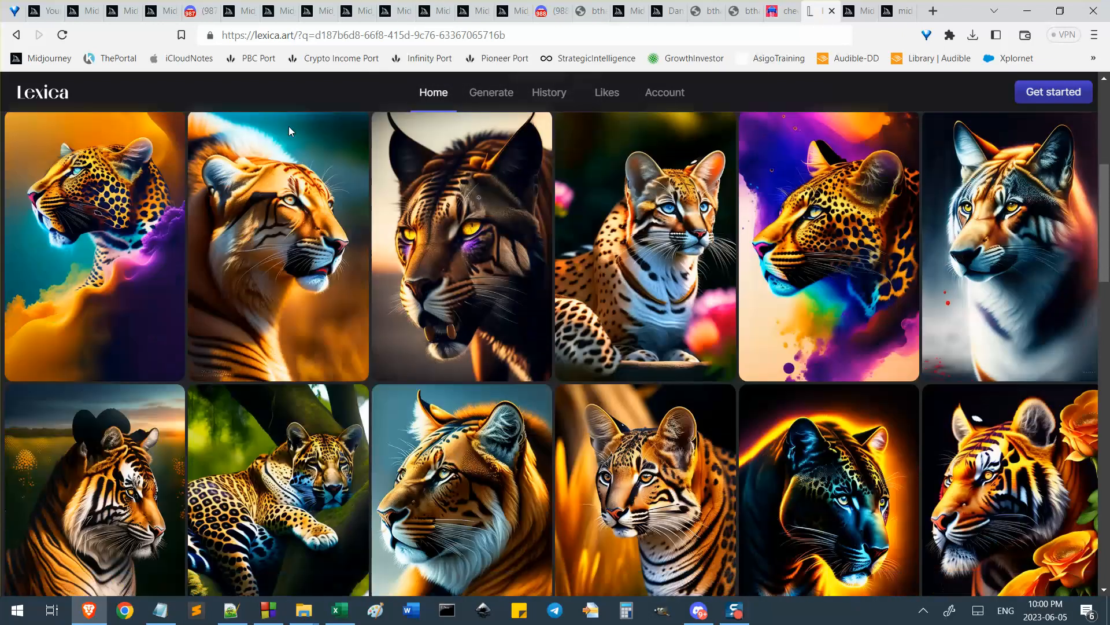
pyautogui.scroll(-4, 283, 372)
pyautogui.scroll(-3, 282, 377)
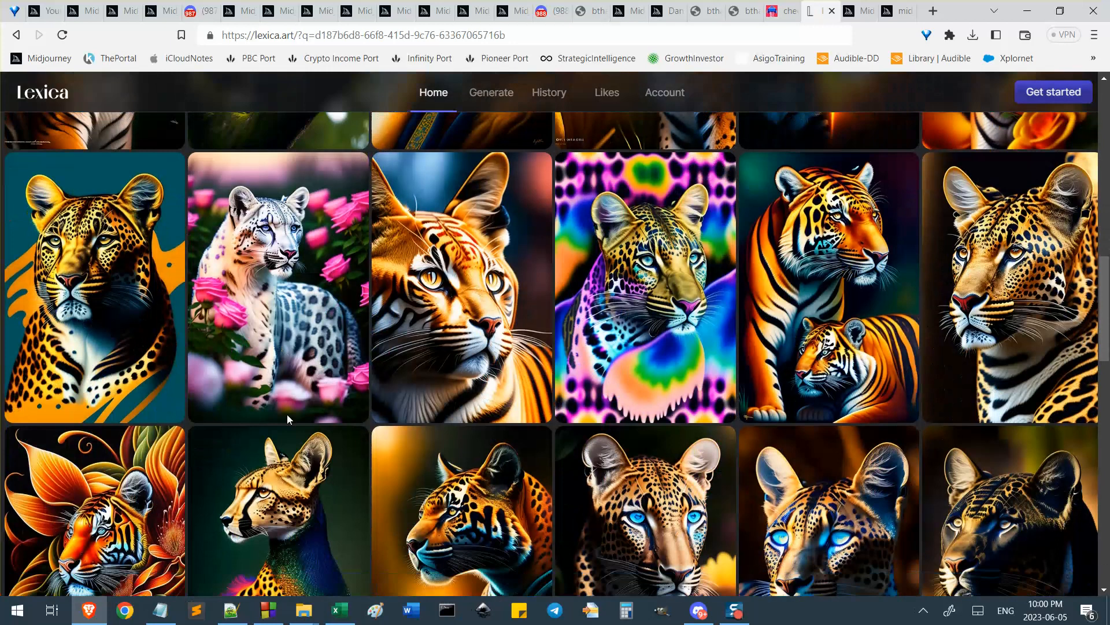
pyautogui.scroll(-1, 284, 251)
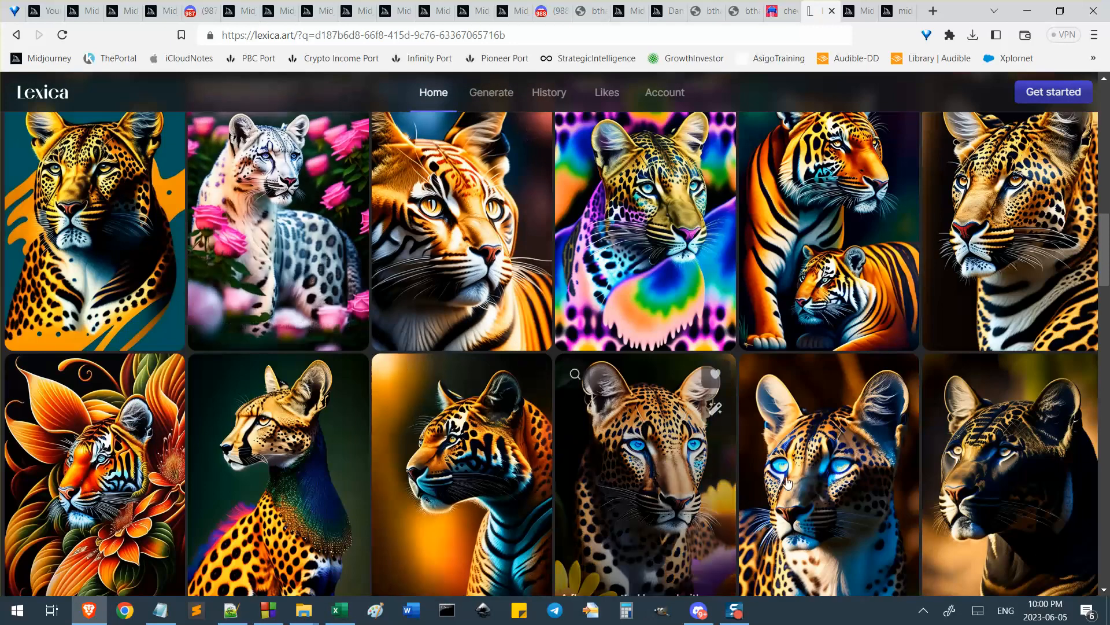
pyautogui.scroll(-1, 81, 382)
# Open the tiger surrounded by orange flowers and copy its "fine art graffiti, hyperdetailed, tiger lily" prompt into Notepad below the leopard entry
pyautogui.click(81, 380)
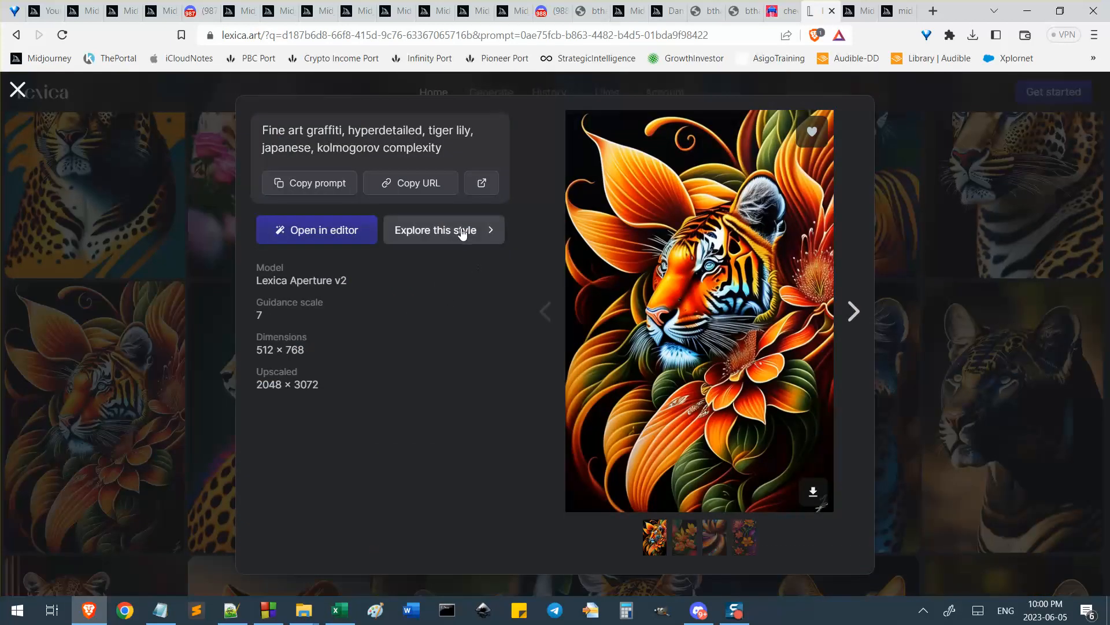
pyautogui.click(320, 175)
pyautogui.hotkey('alt', 'Tab')
pyautogui.click(312, 557)
pyautogui.press('Return')
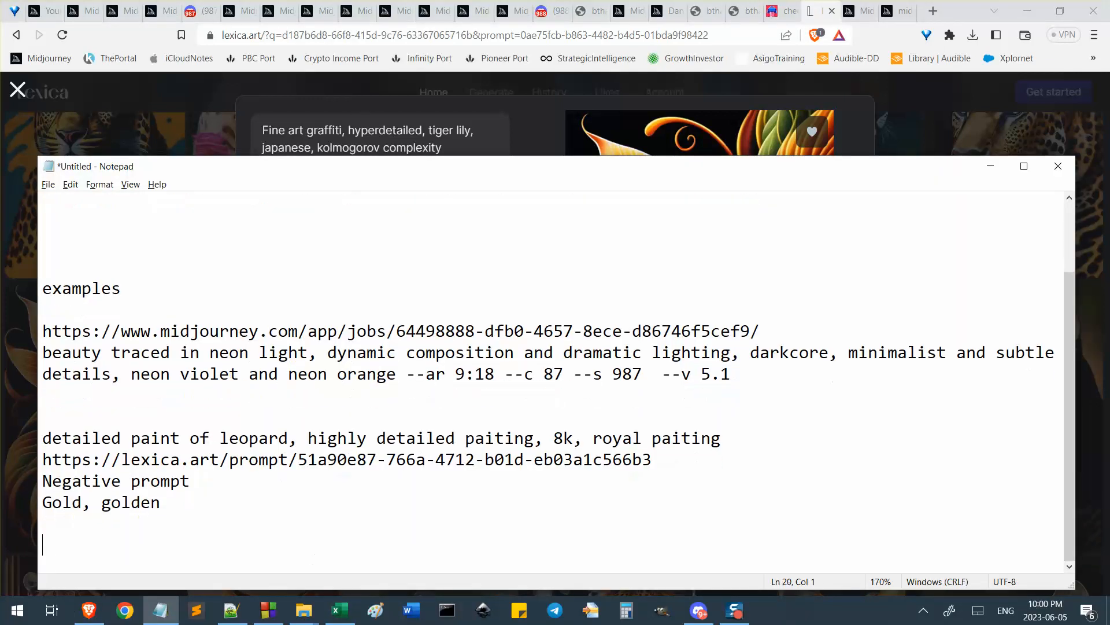
pyautogui.hotkey('ctrl', 'v')
pyautogui.press('Return')
pyautogui.press('Return')
# Copy the tiger lily image's Lexica URL into Notepad on the line below its prompt
pyautogui.hotkey('alt', 'Tab')
pyautogui.click(409, 184)
pyautogui.hotkey('alt', 'Tab')
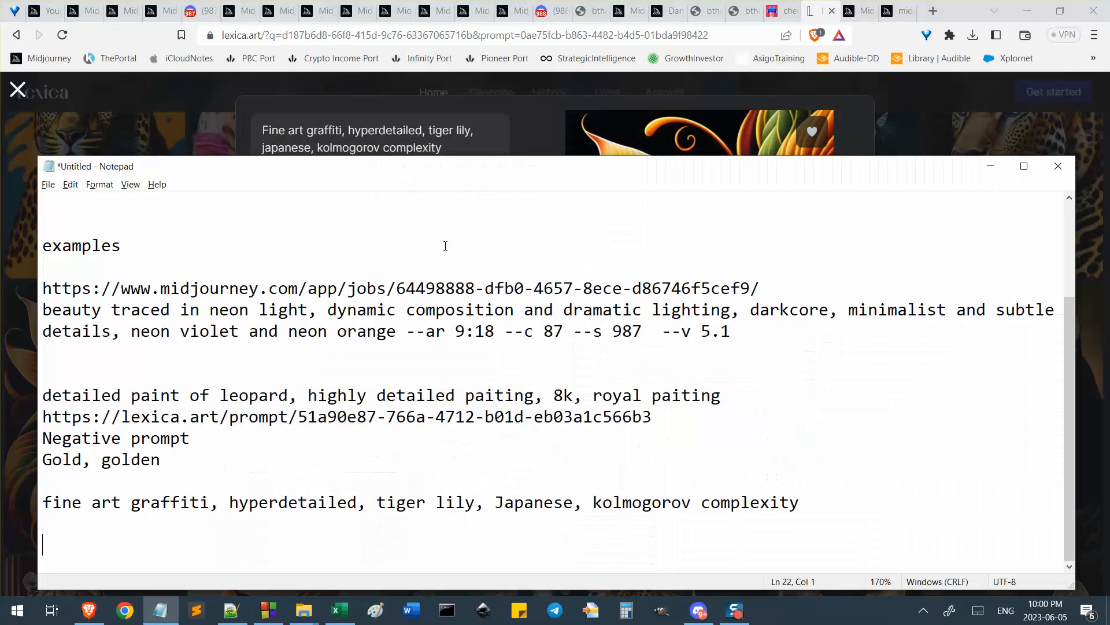
pyautogui.hotkey('ctrl', 'v')
# Explore the tiger lily image's style and record the resulting page's URL in Notepad under the label "es"
pyautogui.hotkey('alt', 'Tab')
pyautogui.click(466, 227)
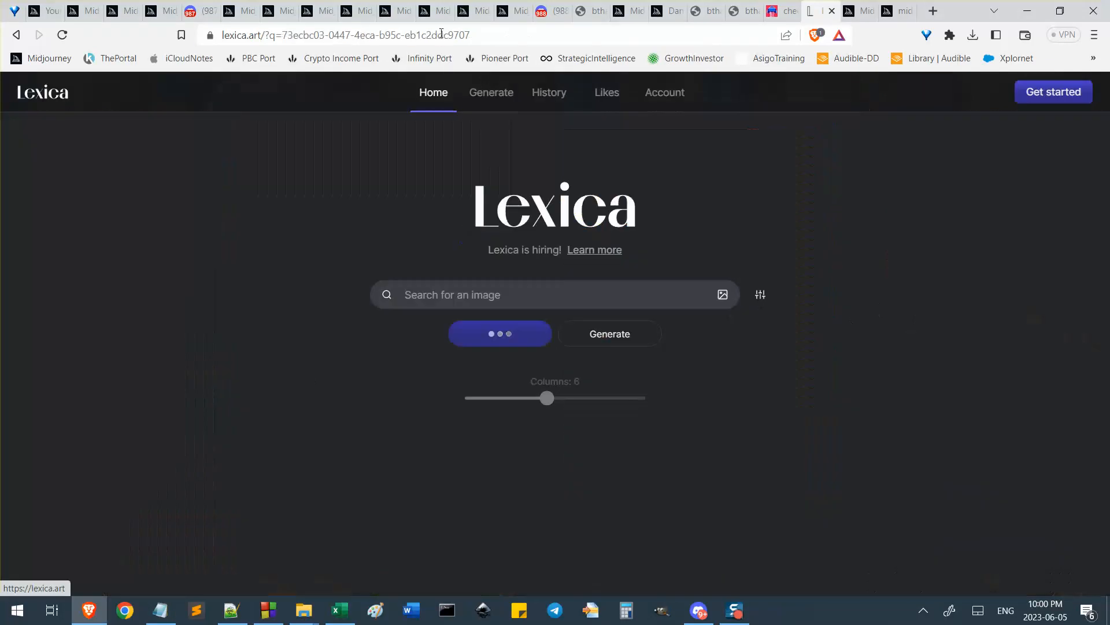
pyautogui.hotkey('alt', 'Tab')
pyautogui.write('es')
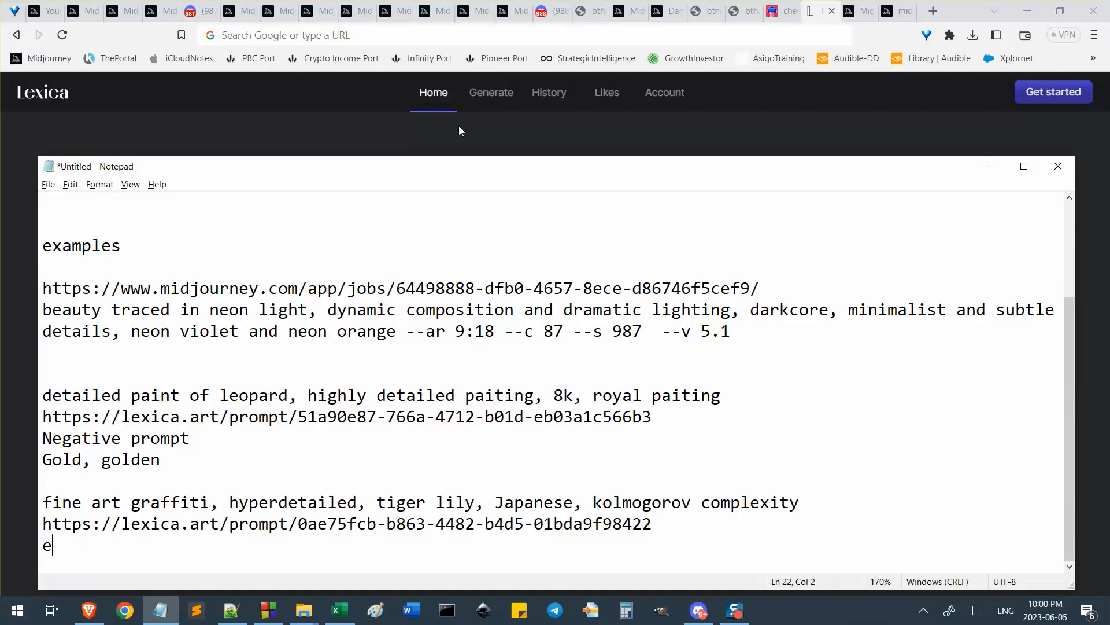
pyautogui.press('Return')
pyautogui.hotkey('ctrl', 'v')
pyautogui.press('Return')
pyautogui.hotkey('alt', 'Tab')
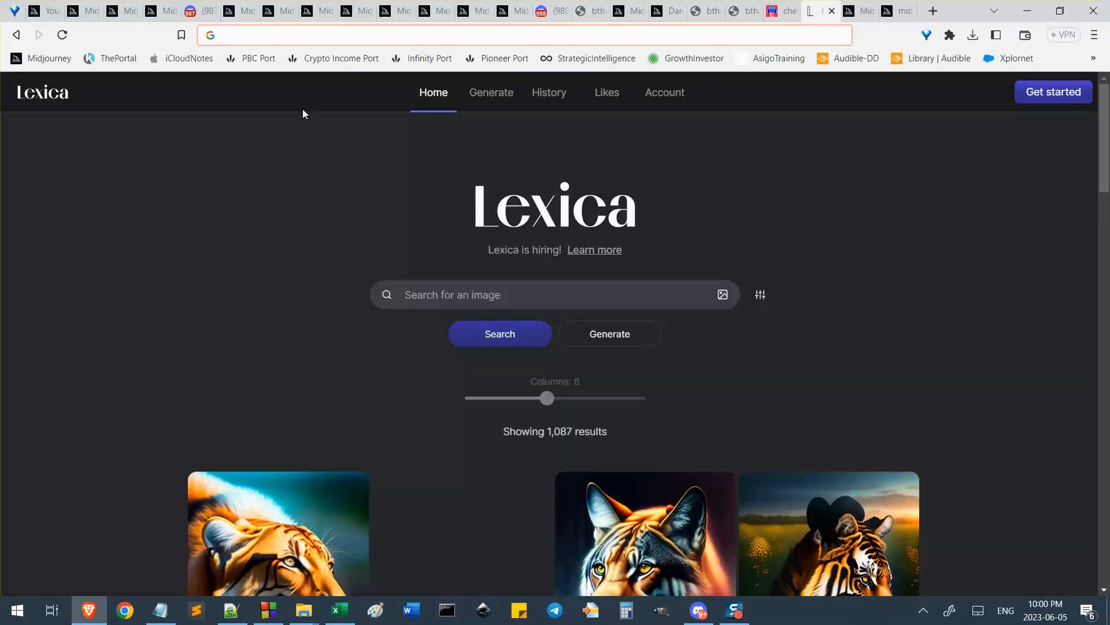
pyautogui.scroll(-7, 311, 192)
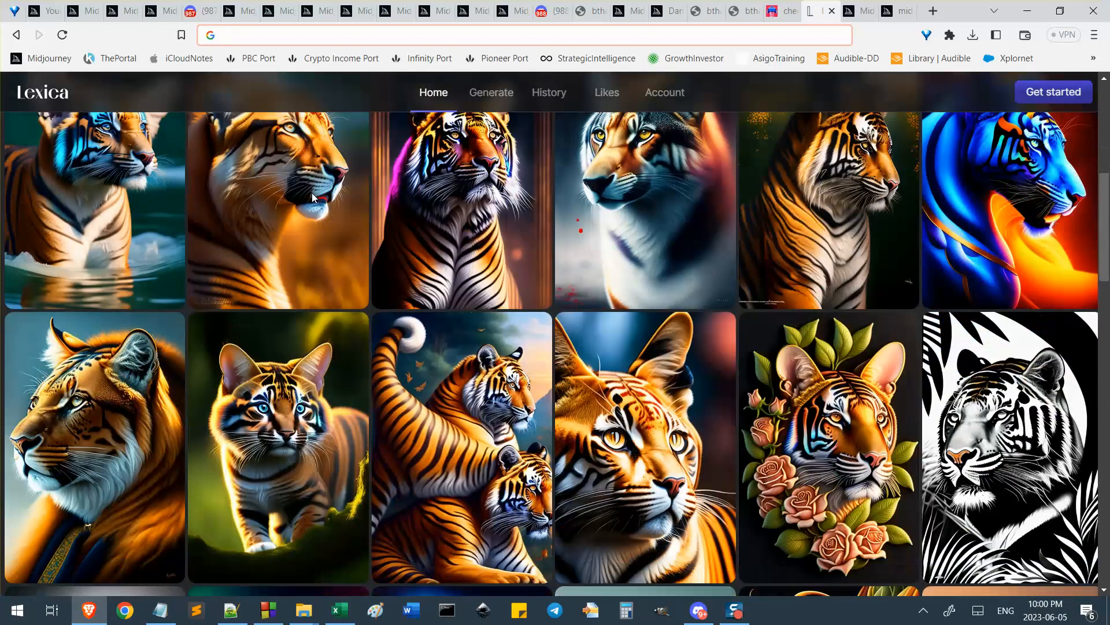
pyautogui.scroll(-8, 312, 193)
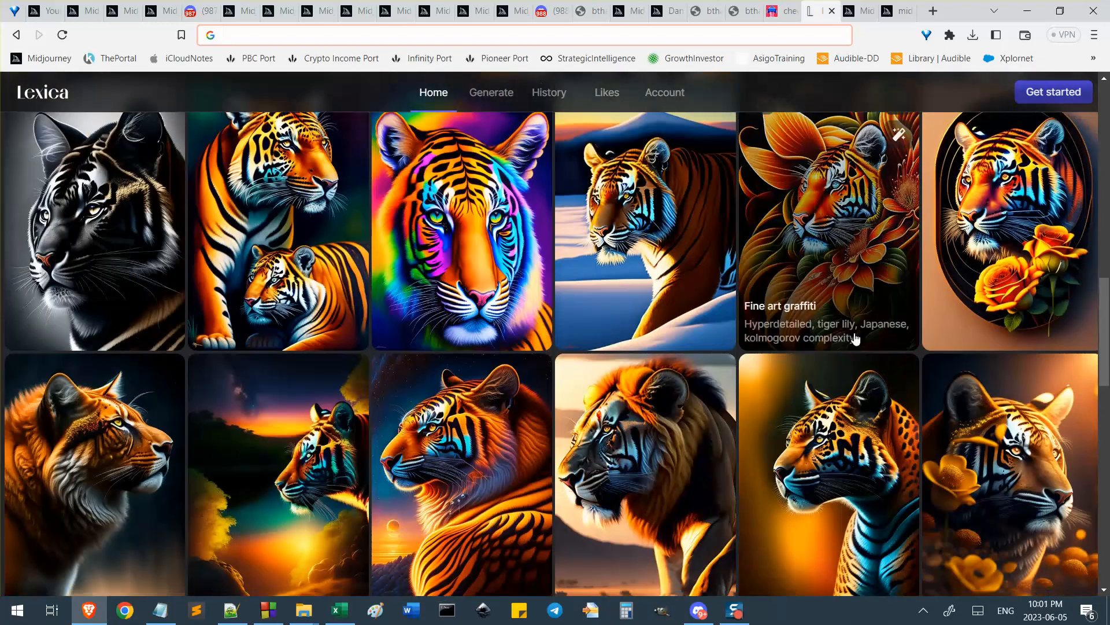
# Switch to the PromptHero cheetah search and filter it to Midjourney prompts
pyautogui.click(776, 16)
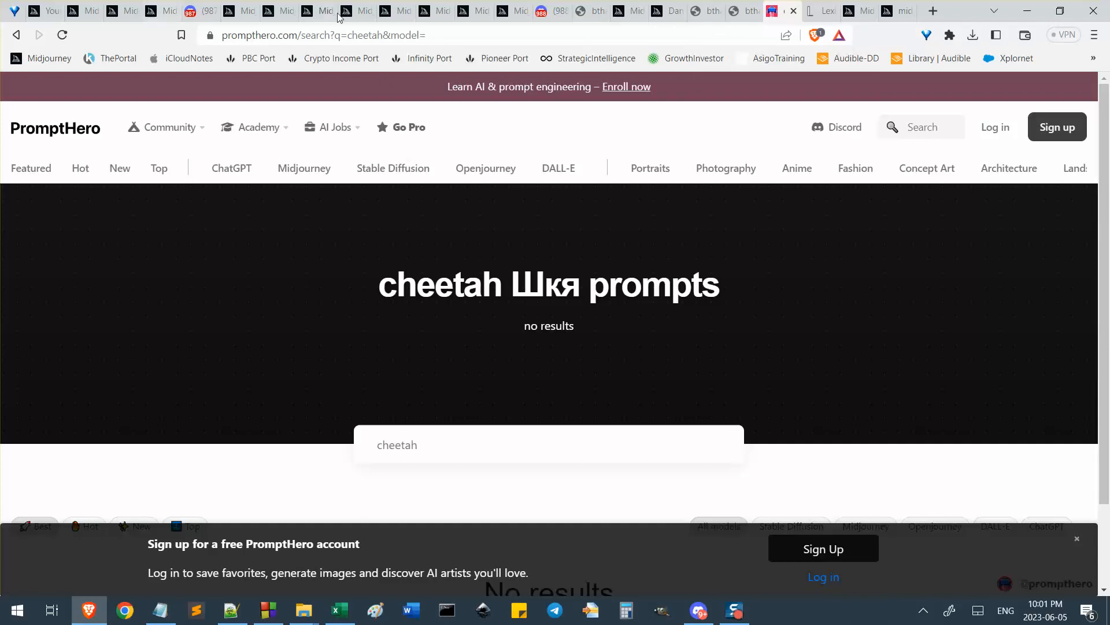
pyautogui.click(382, 36)
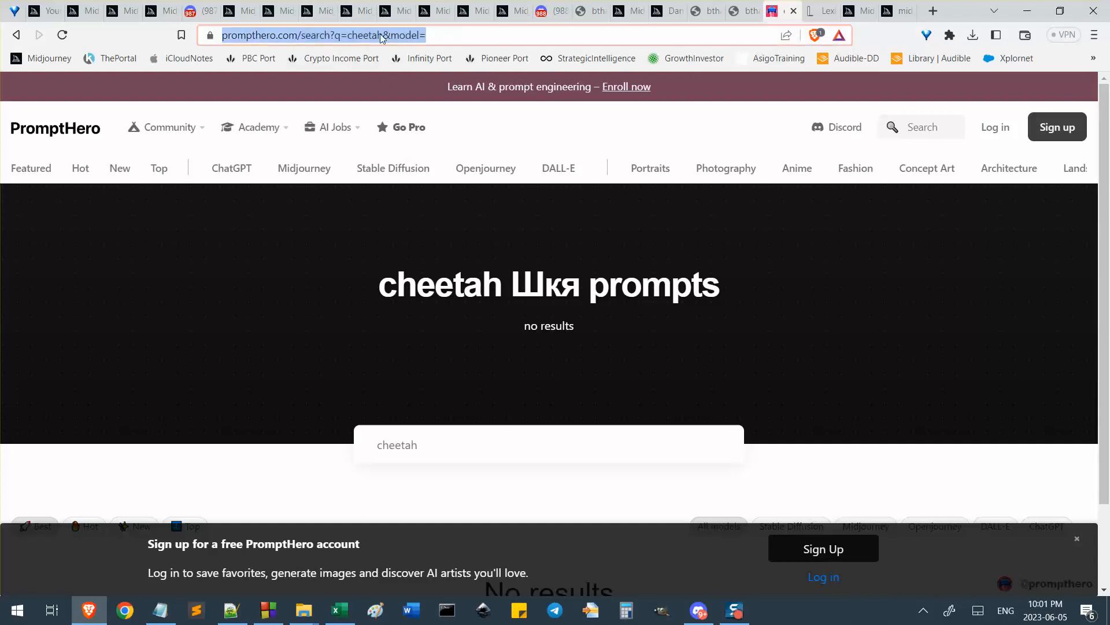
pyautogui.scroll(-2, 288, 347)
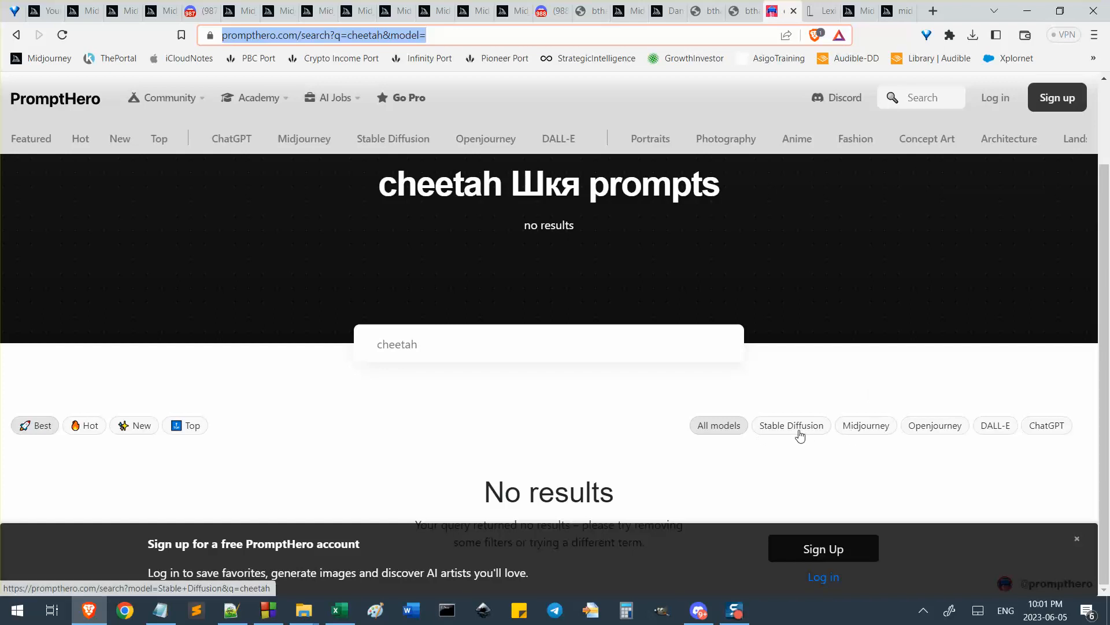
pyautogui.click(868, 429)
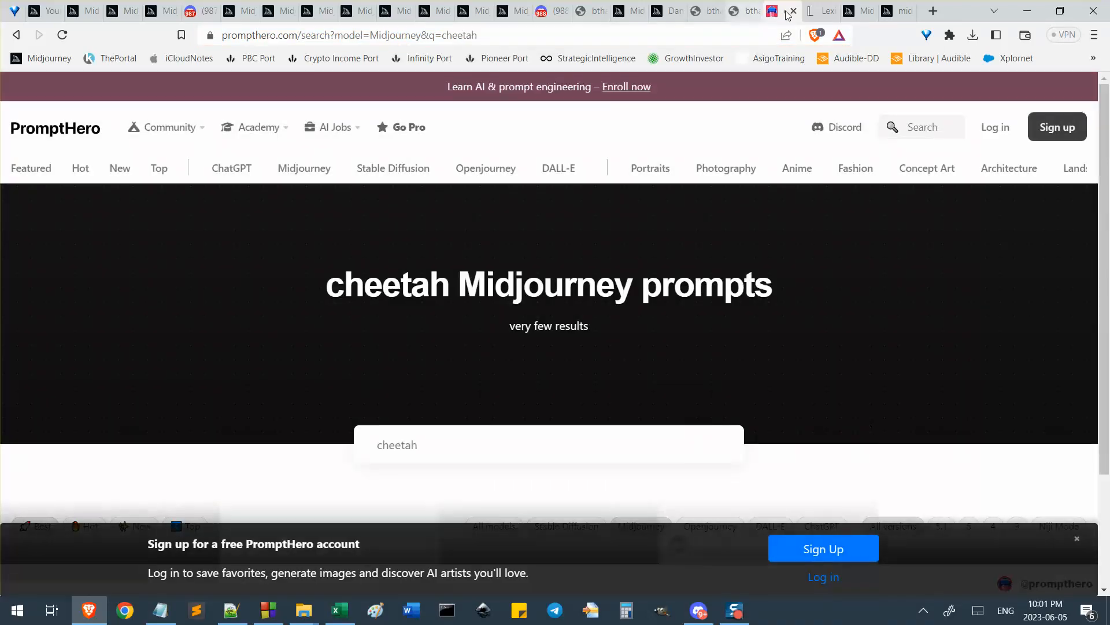
# Compare the Lexica style page with PromptHero's Midjourney cheetah page, ending on PromptHero
pyautogui.click(821, 16)
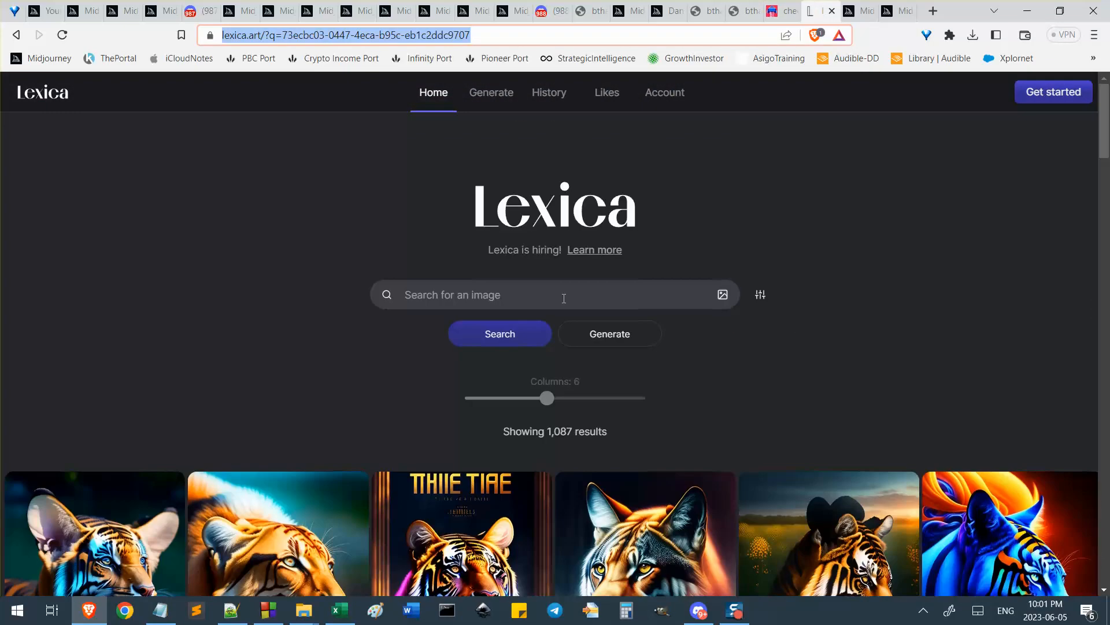
pyautogui.click(782, 14)
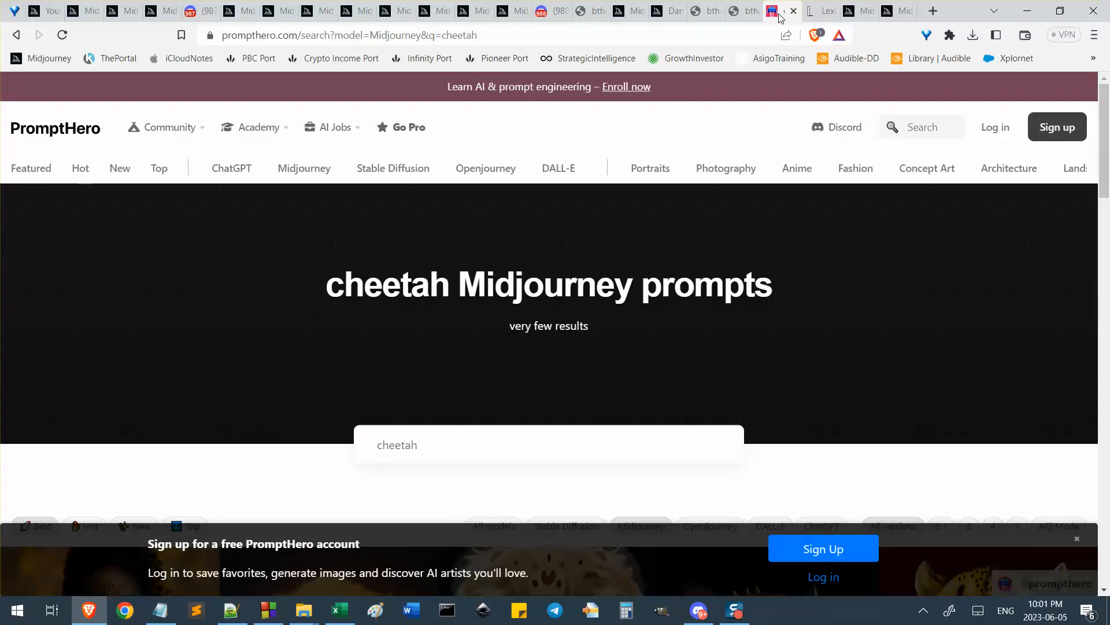
pyautogui.click(822, 13)
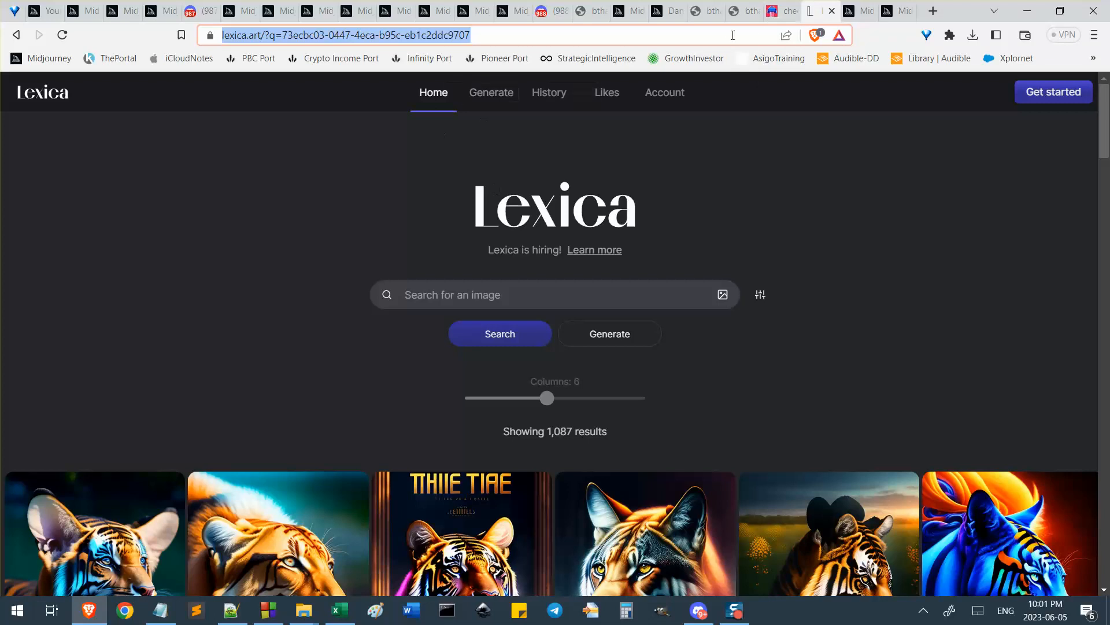
pyautogui.click(782, 16)
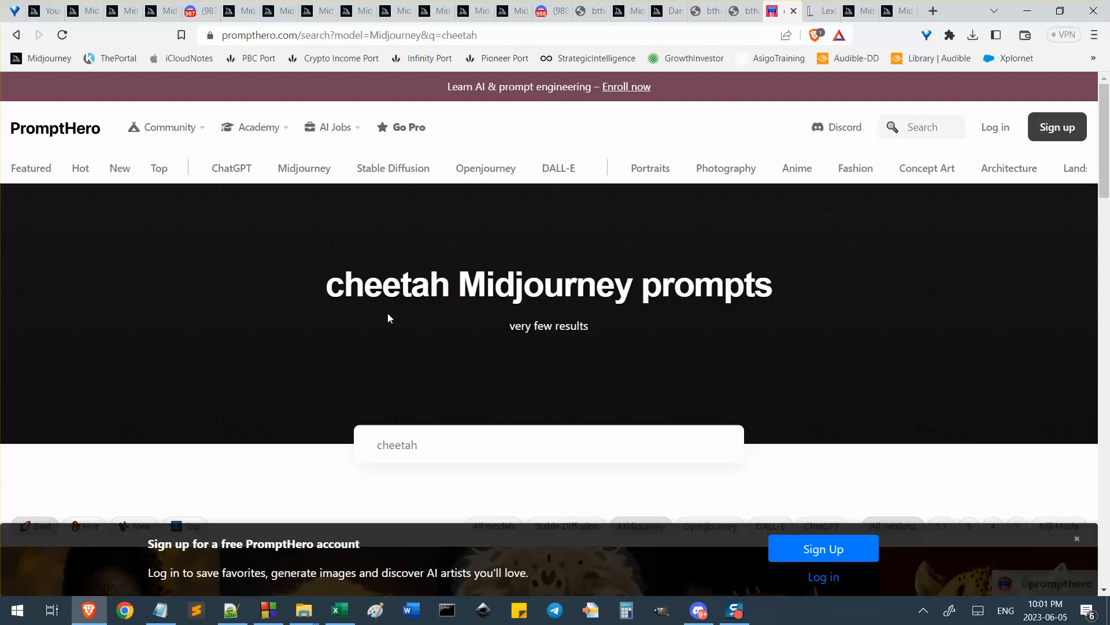
# Browse all the Midjourney cheetah prompts on PromptHero and check the available model and version filters
pyautogui.scroll(-6, 387, 318)
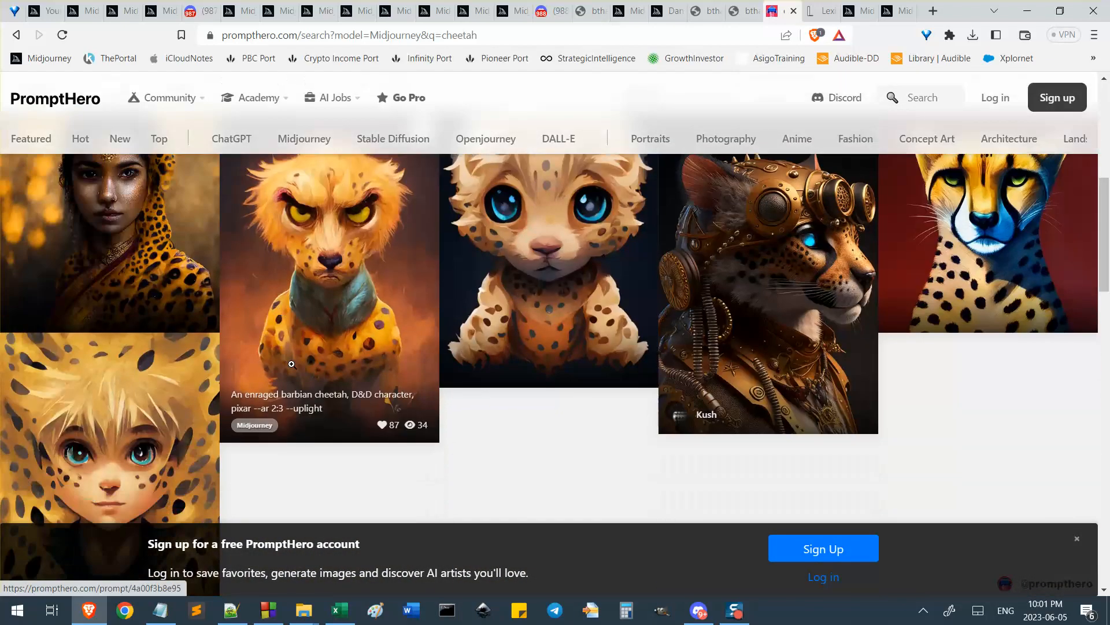
pyautogui.scroll(-4, 292, 364)
pyautogui.scroll(7, 296, 370)
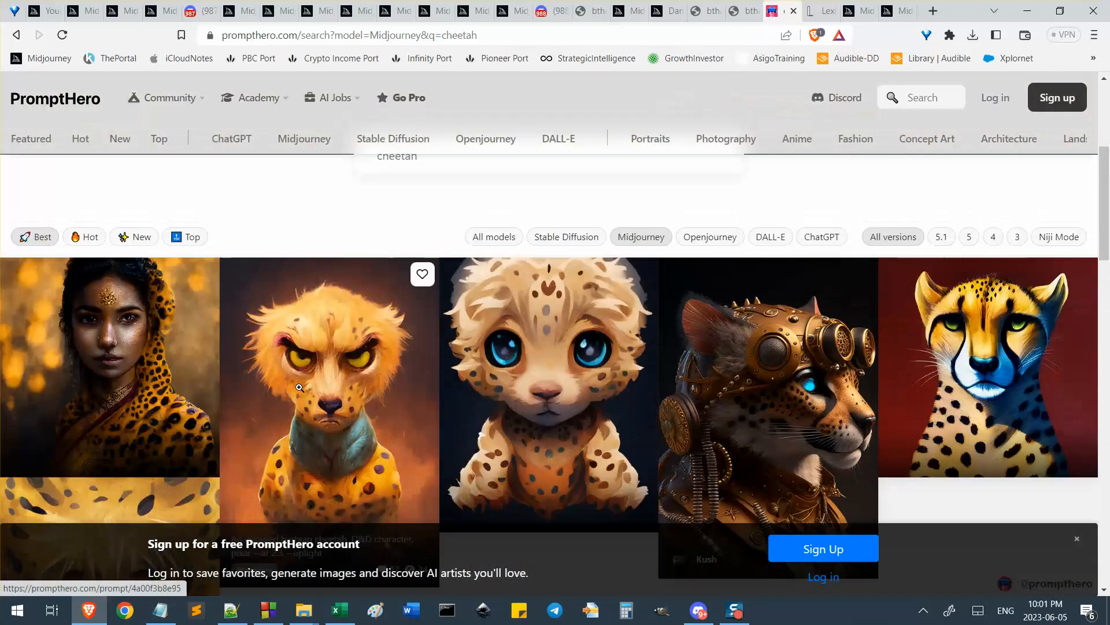
pyautogui.scroll(-3, 312, 376)
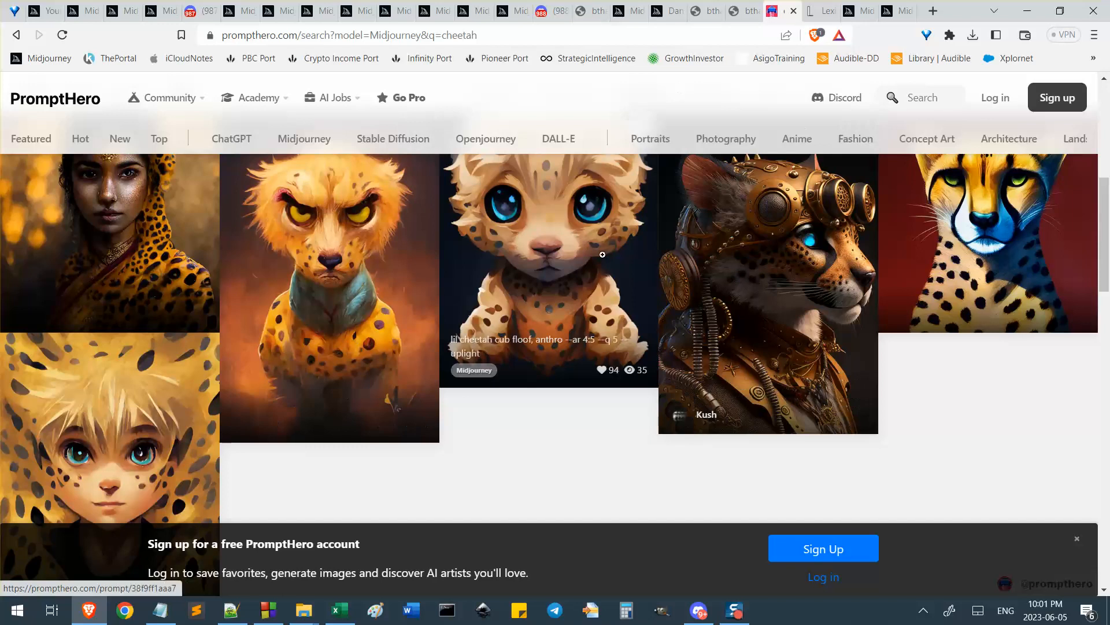
pyautogui.scroll(8, 602, 254)
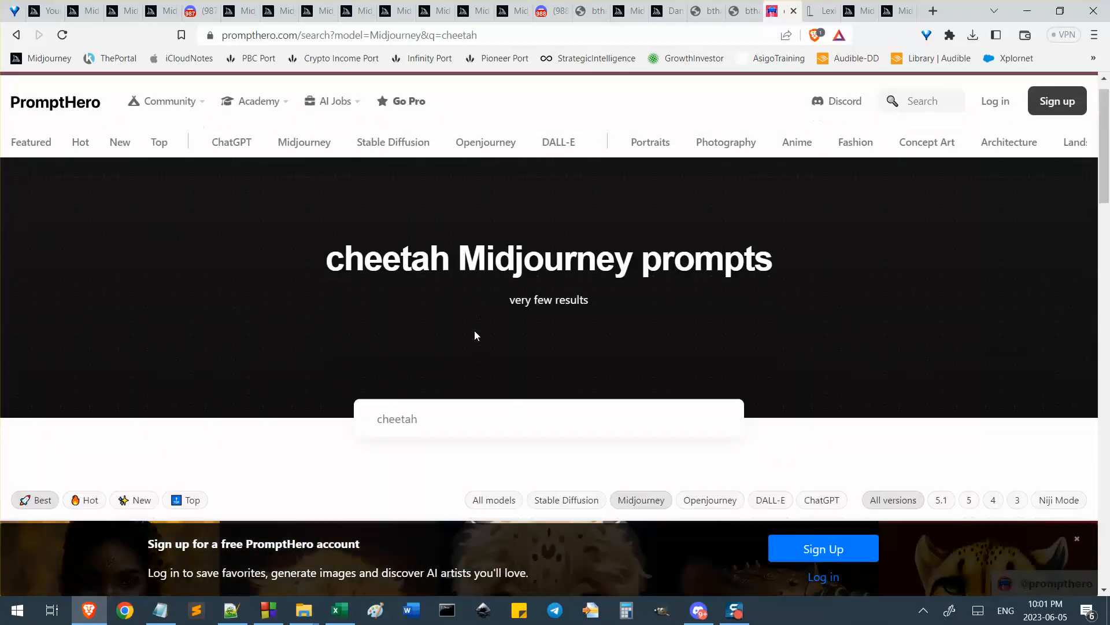
pyautogui.scroll(-8, 475, 335)
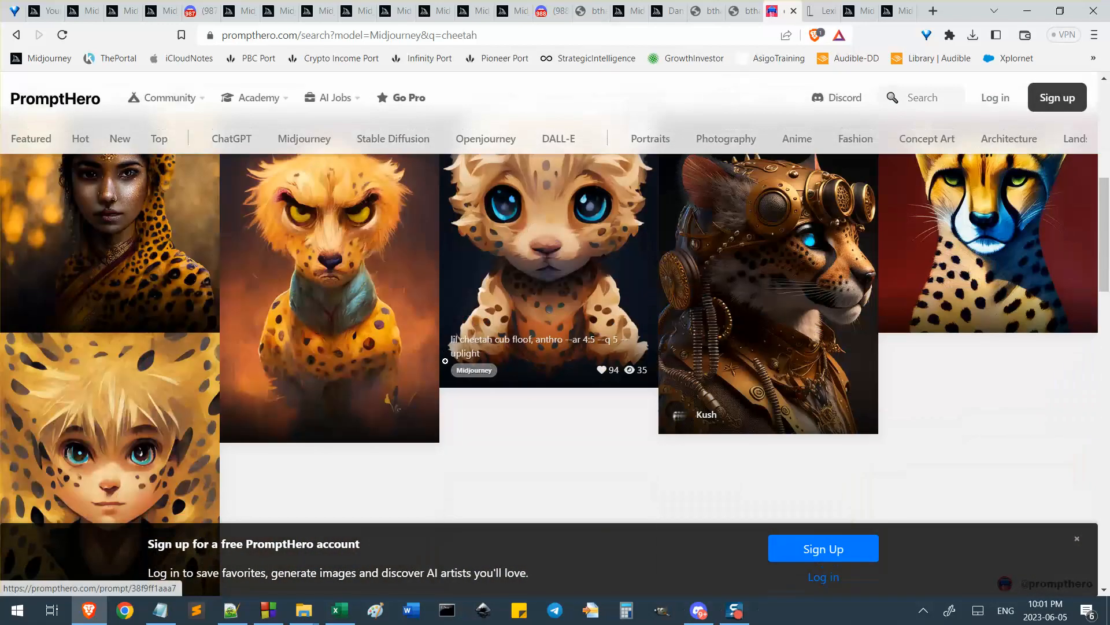
pyautogui.scroll(-5, 446, 362)
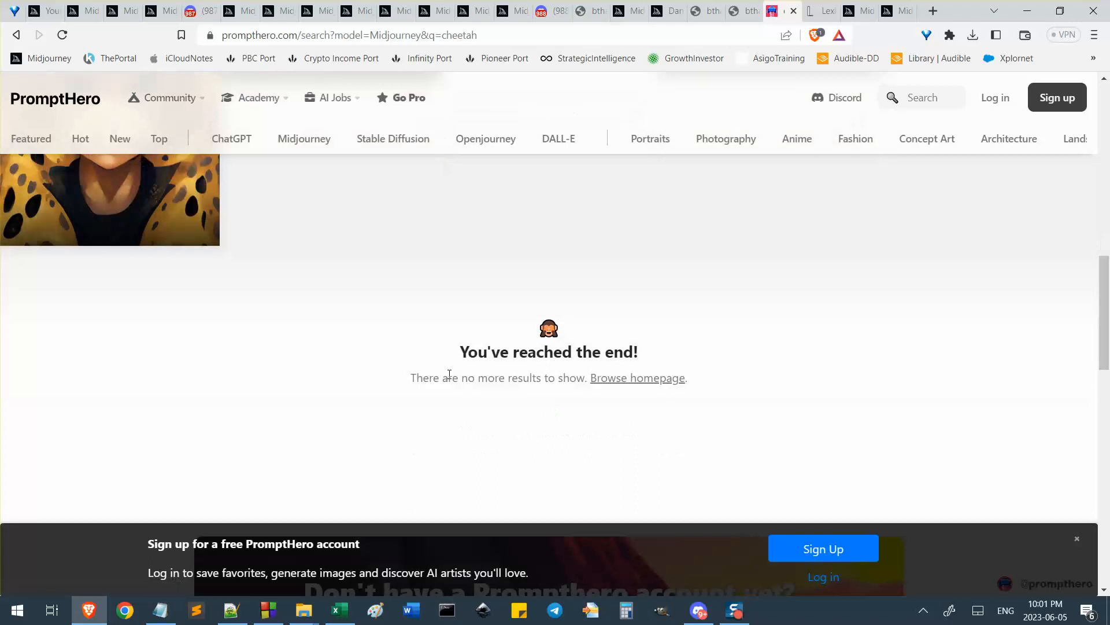
pyautogui.scroll(10, 448, 370)
pyautogui.scroll(4, 452, 383)
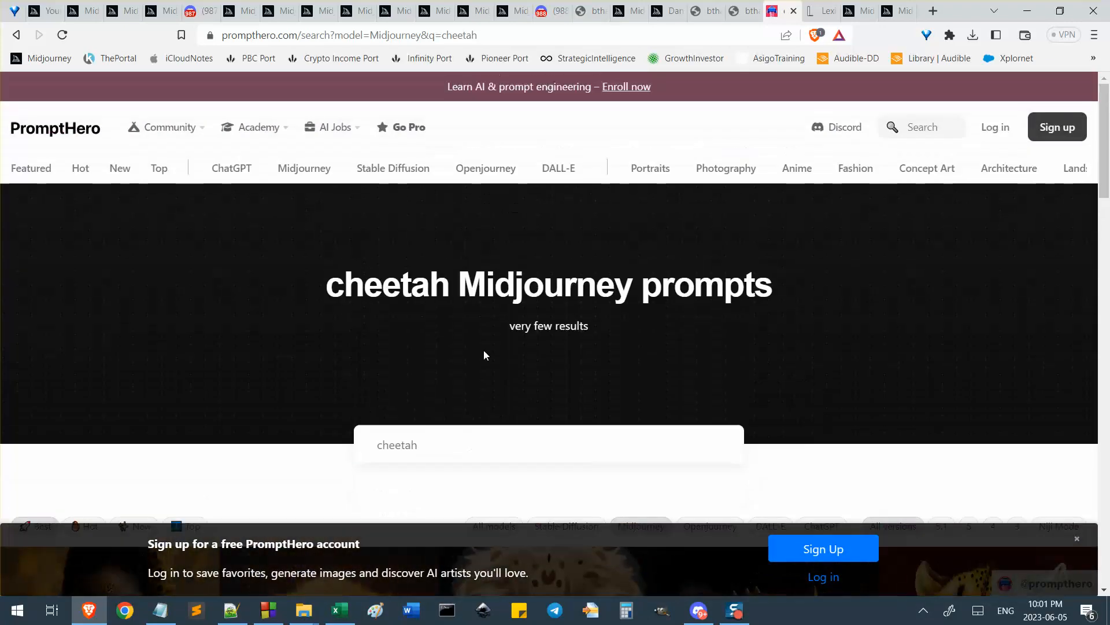
pyautogui.scroll(-3, 793, 264)
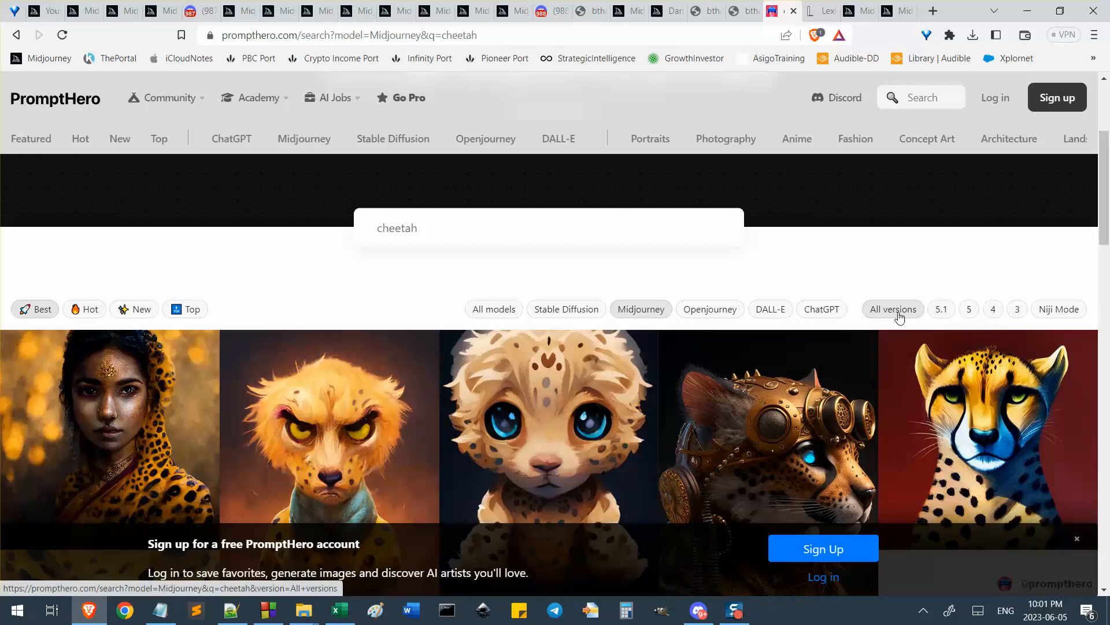
# Filter the cheetah prompts to DALL-E, look over the results, and close the PromptHero page
pyautogui.click(762, 313)
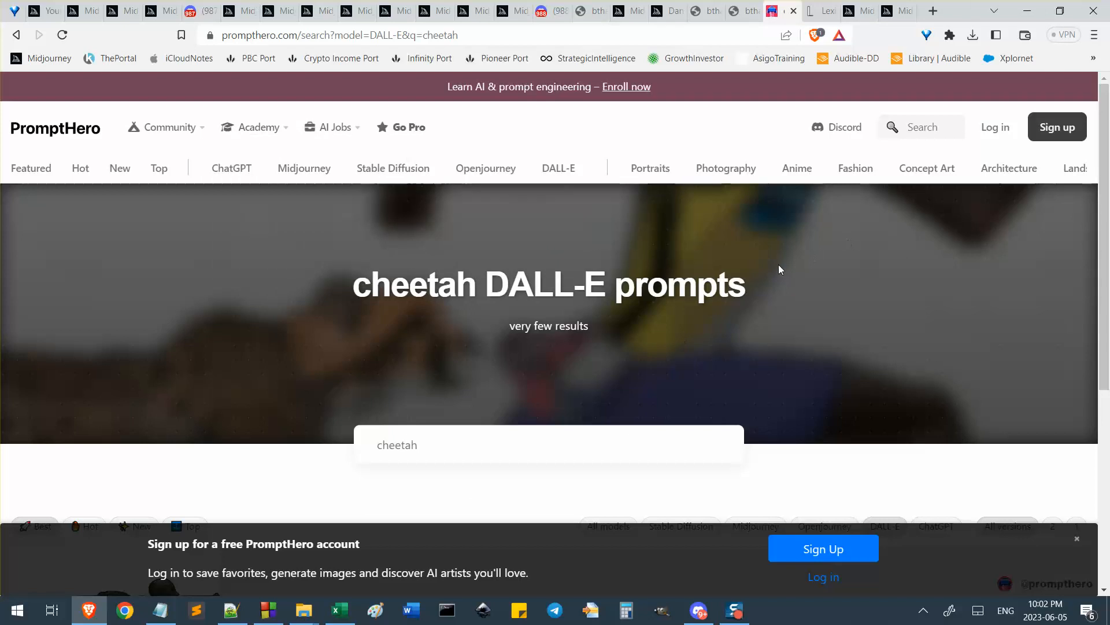
pyautogui.scroll(-5, 779, 266)
pyautogui.scroll(2, 815, 303)
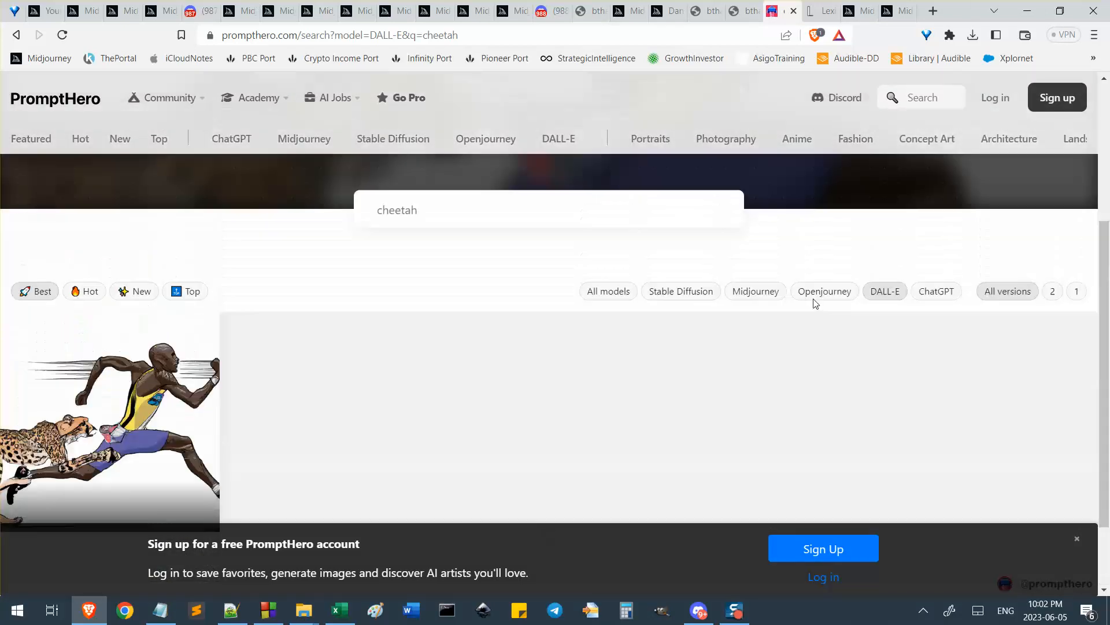
pyautogui.scroll(4, 815, 305)
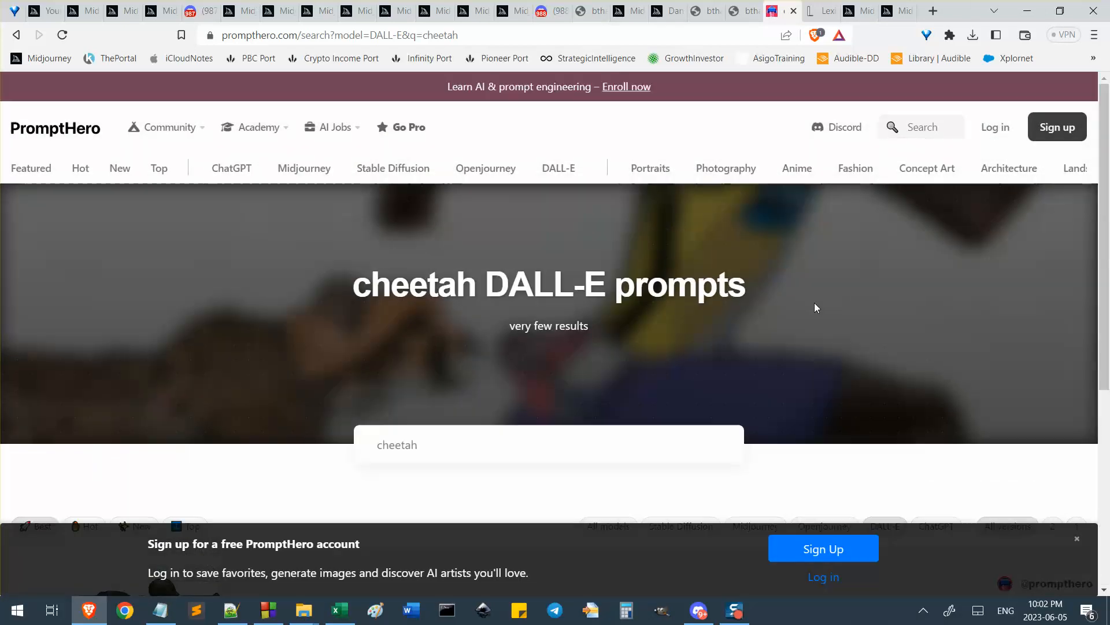
pyautogui.click(794, 11)
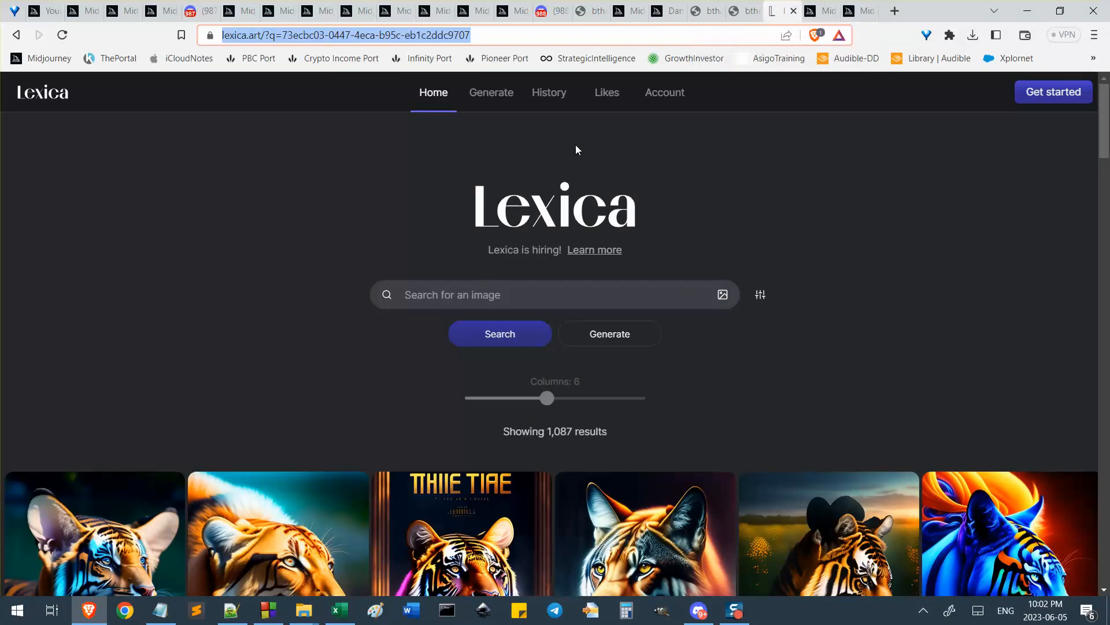
# Look over the tiger images in the Lexica search results and close the Lexica page
pyautogui.scroll(-9, 616, 313)
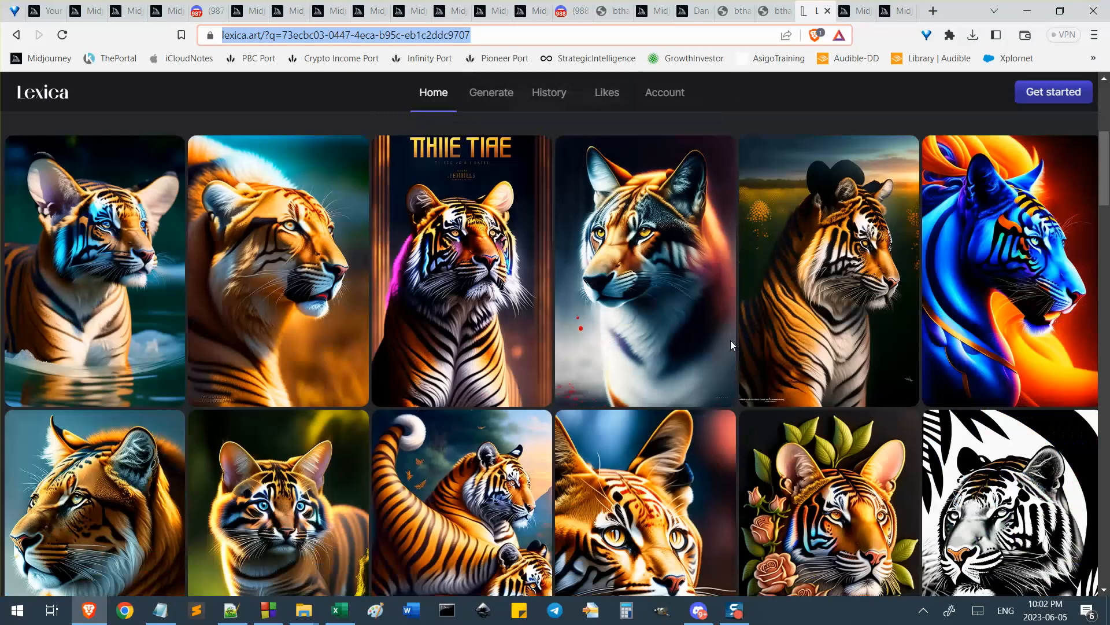
pyautogui.scroll(-15, 577, 421)
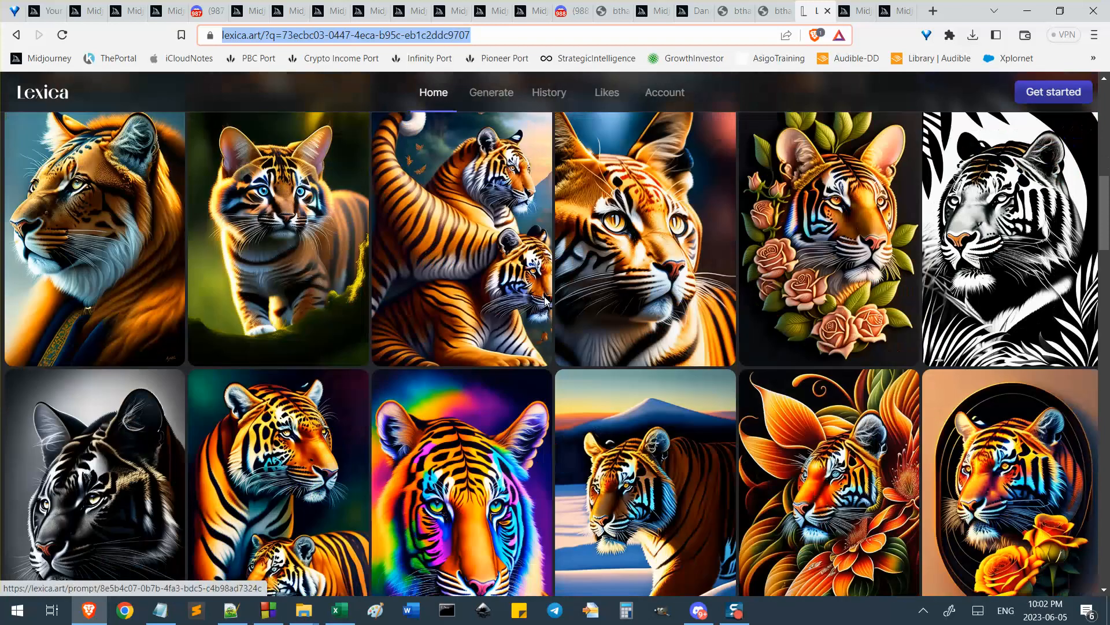
pyautogui.scroll(20, 578, 417)
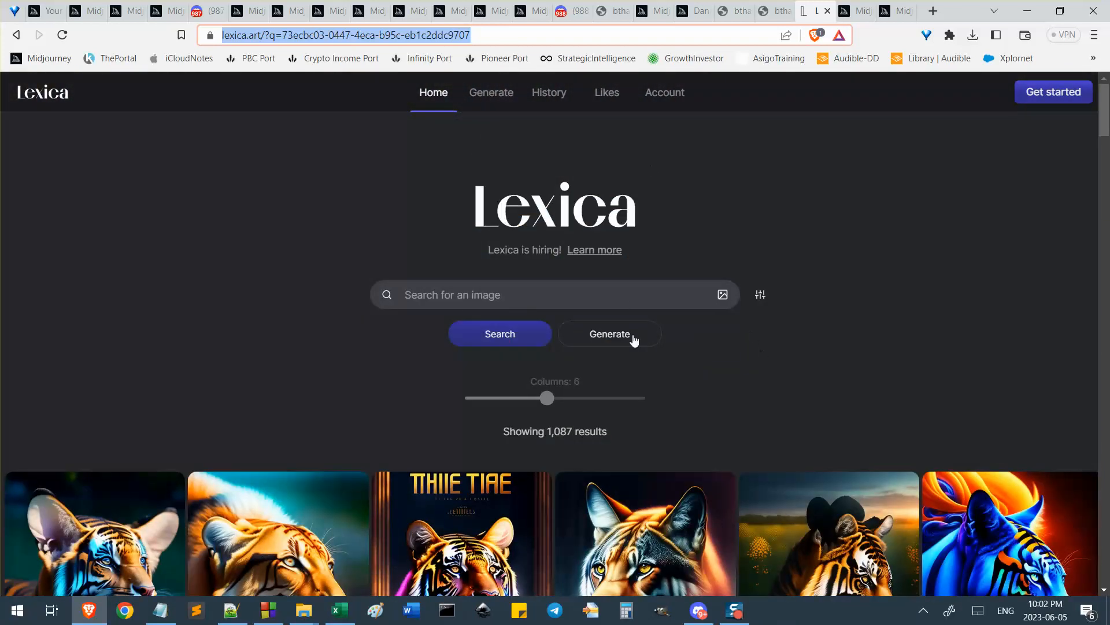
pyautogui.click(827, 11)
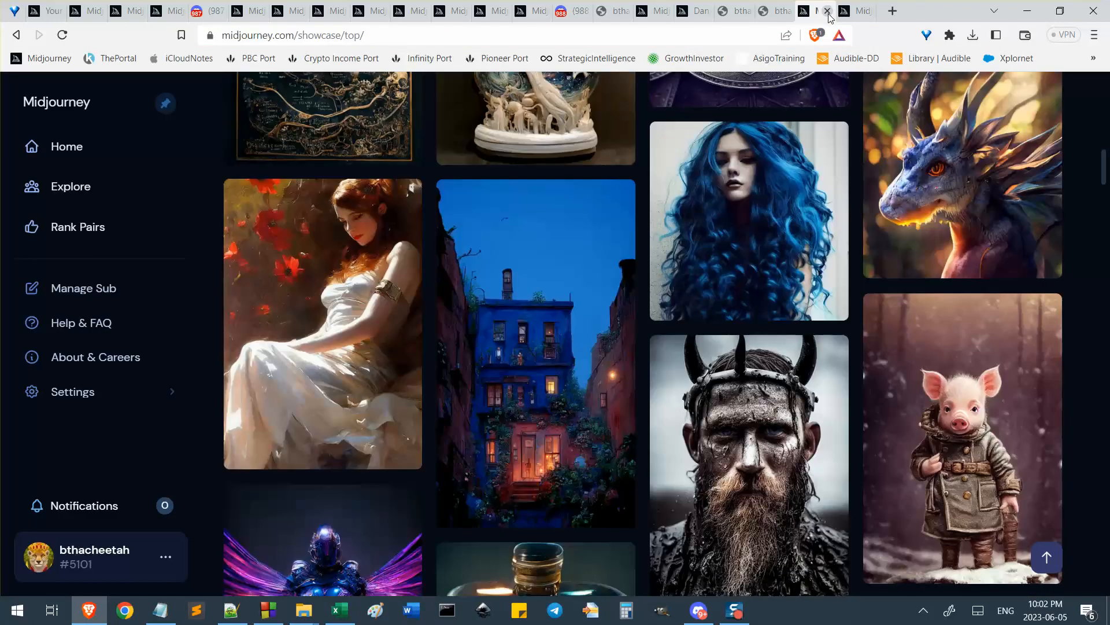
# Switch to Midjourney's Community Feed, sort it by Rising, and browse the images for the space station artwork
pyautogui.click(647, 14)
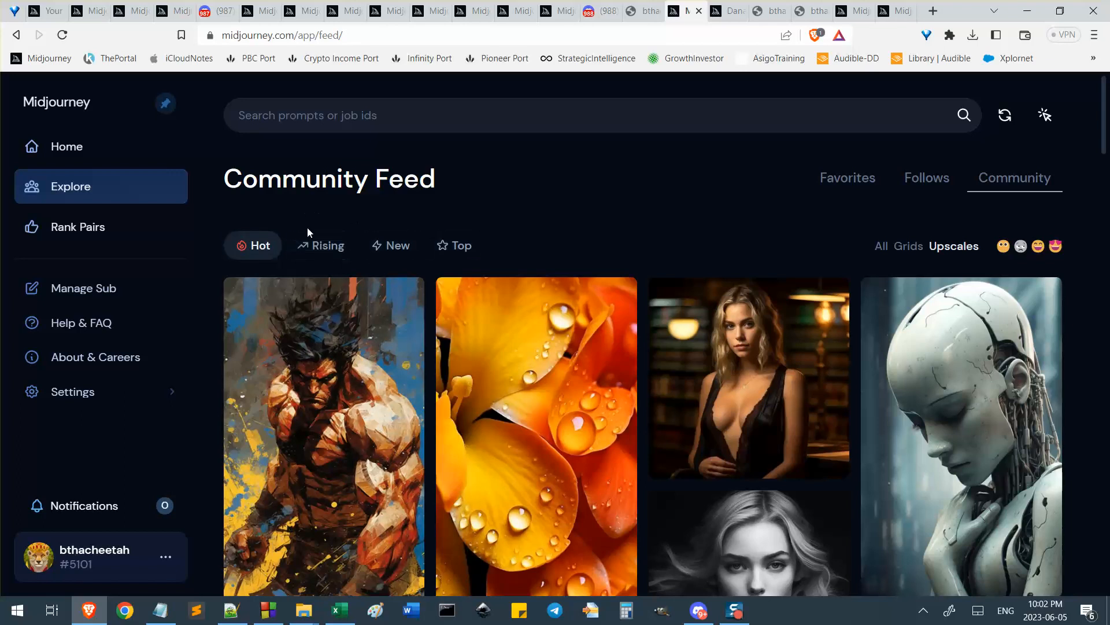
pyautogui.click(316, 260)
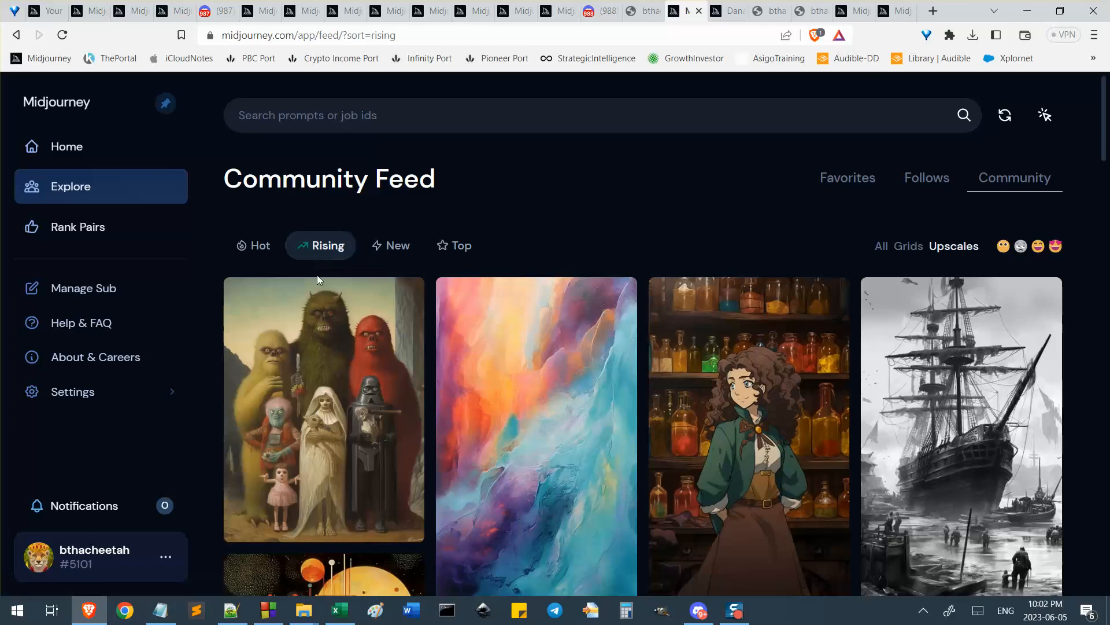
pyautogui.scroll(-7, 332, 317)
pyautogui.scroll(-4, 361, 341)
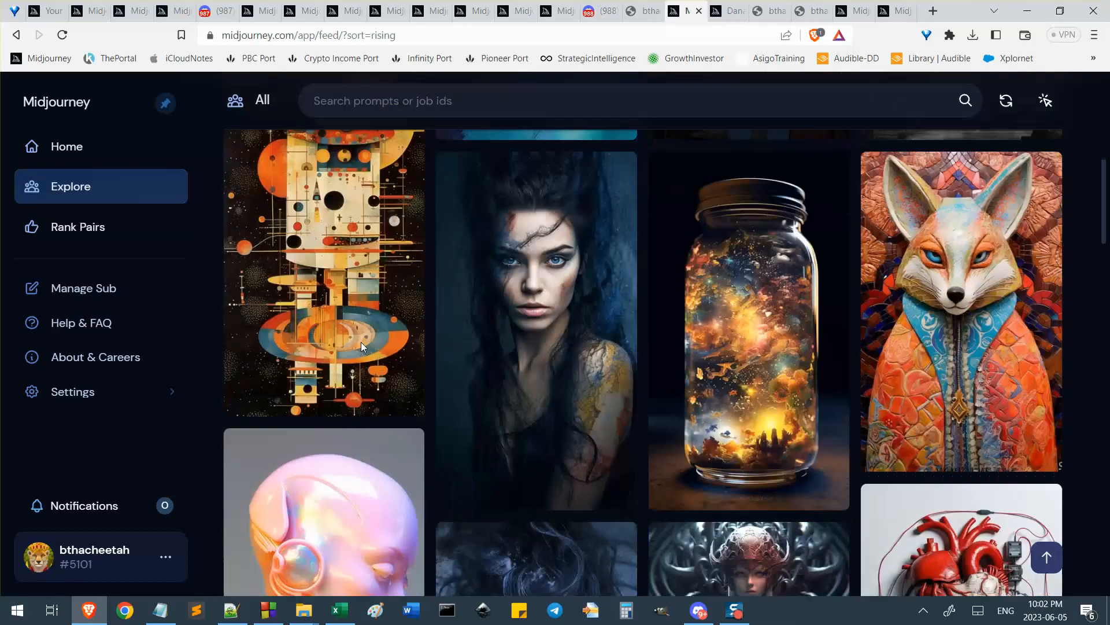
pyautogui.scroll(2, 456, 370)
pyautogui.scroll(5, 455, 386)
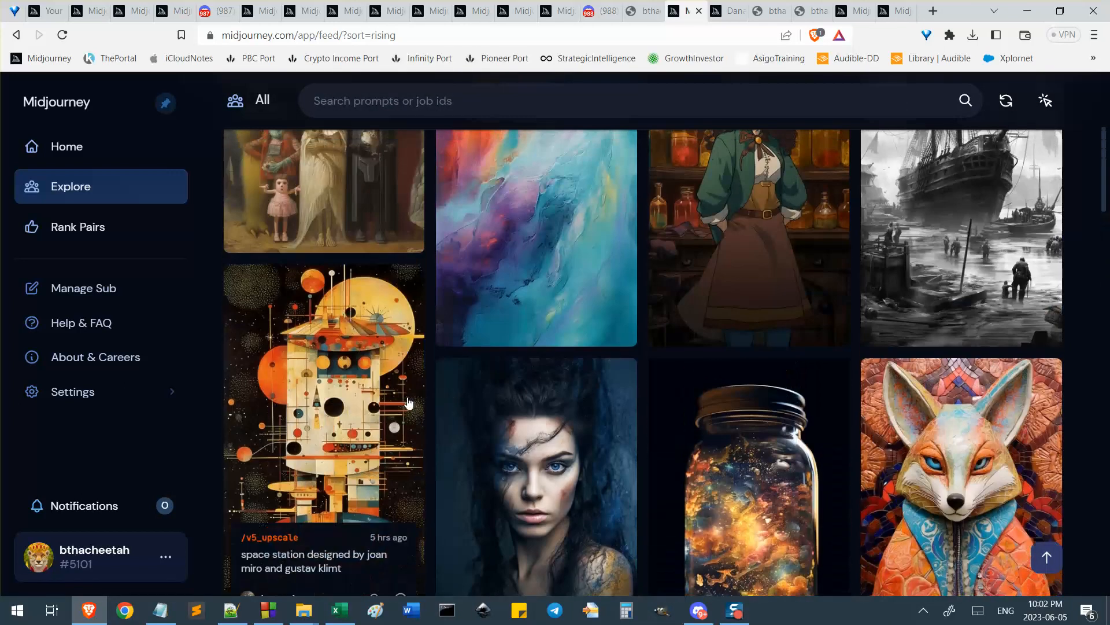
# Open the space station artwork, enlarge it, and copy its image address
pyautogui.click(362, 366)
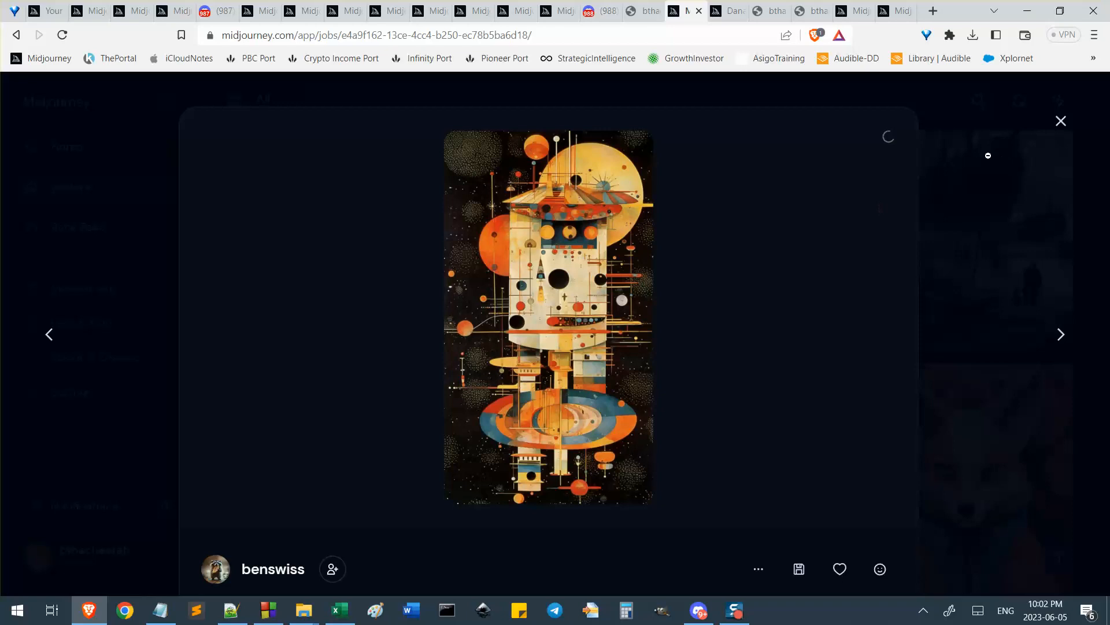
pyautogui.click(1061, 121)
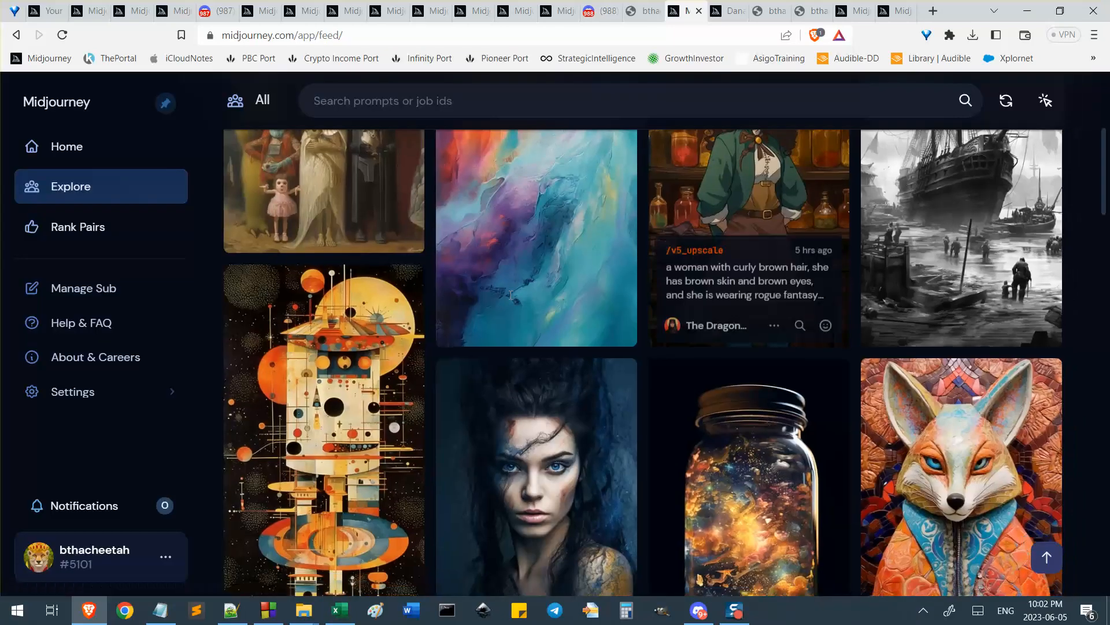
pyautogui.click(365, 384)
pyautogui.rightClick(600, 343)
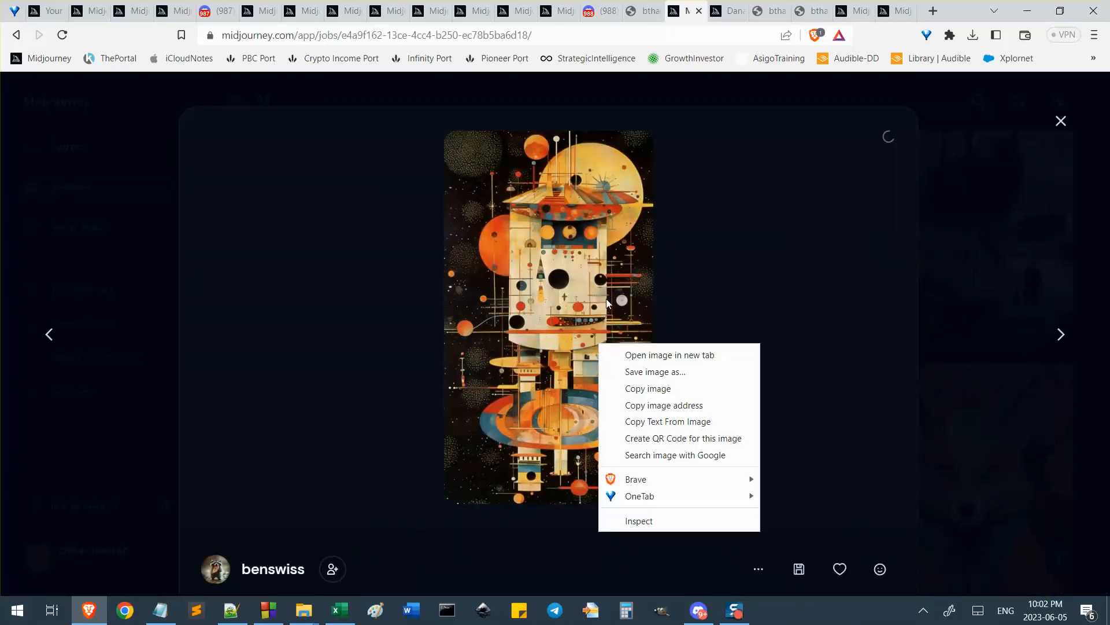
pyautogui.click(580, 261)
pyautogui.rightClick(621, 213)
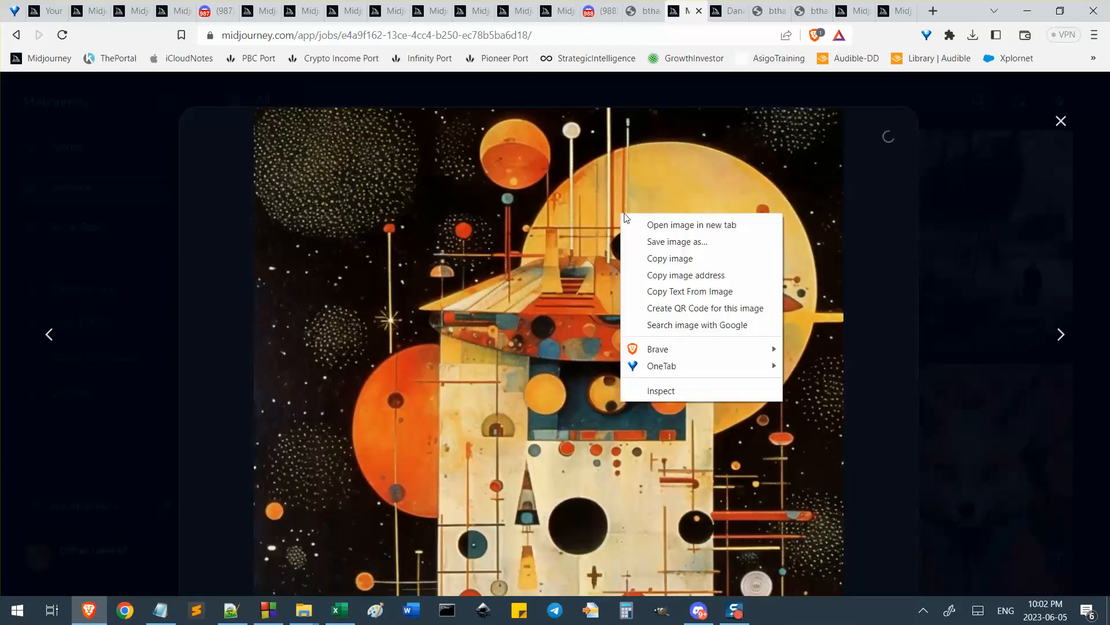
pyautogui.click(689, 276)
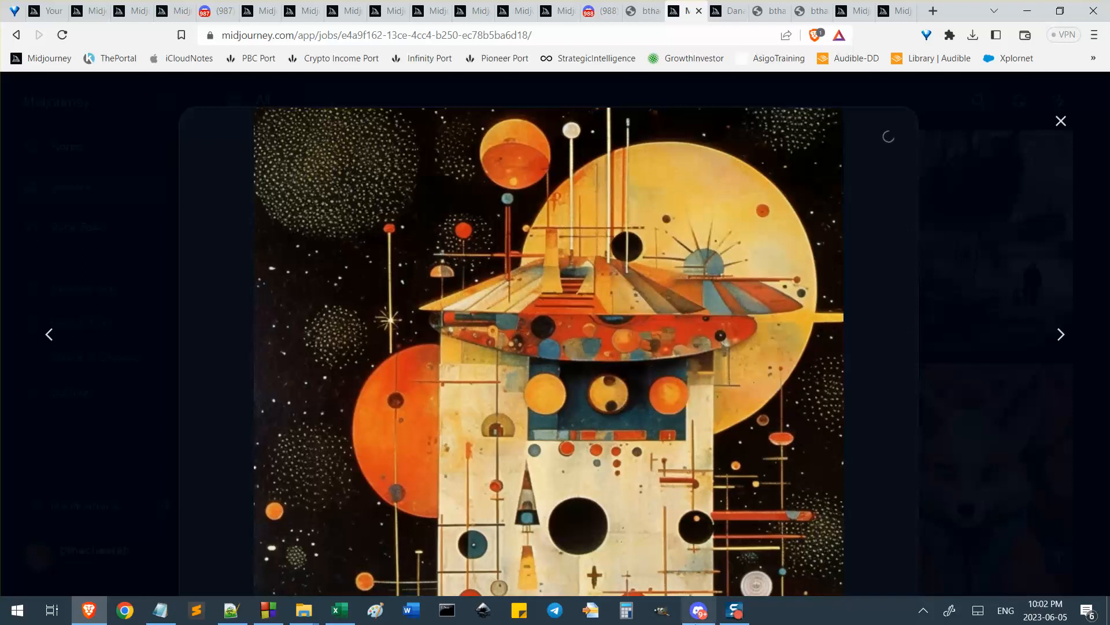
# Switch to Discord and start an /imagine command for the Midjourney Bot with the copied image address as its prompt
pyautogui.click(699, 610)
pyautogui.write('/im')
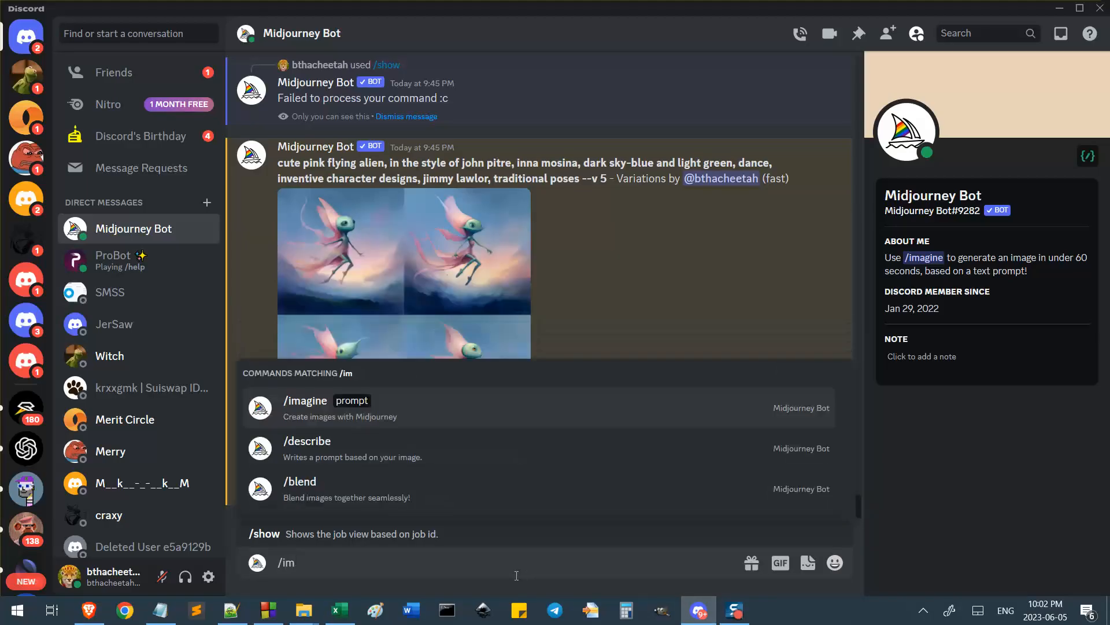
pyautogui.press('Tab')
pyautogui.hotkey('ctrl', 'v')
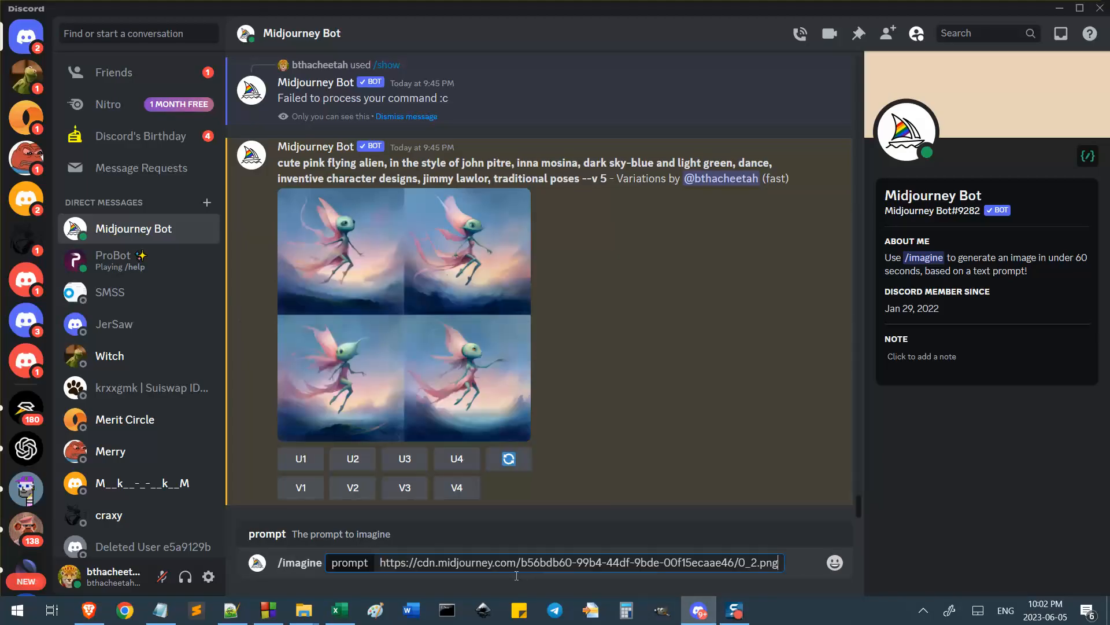
# Copy the text "Space station designed by joan miro and gustav klimt" from the Midjourney job and append it to the Discord /imagine prompt
pyautogui.hotkey('alt', 'Tab')
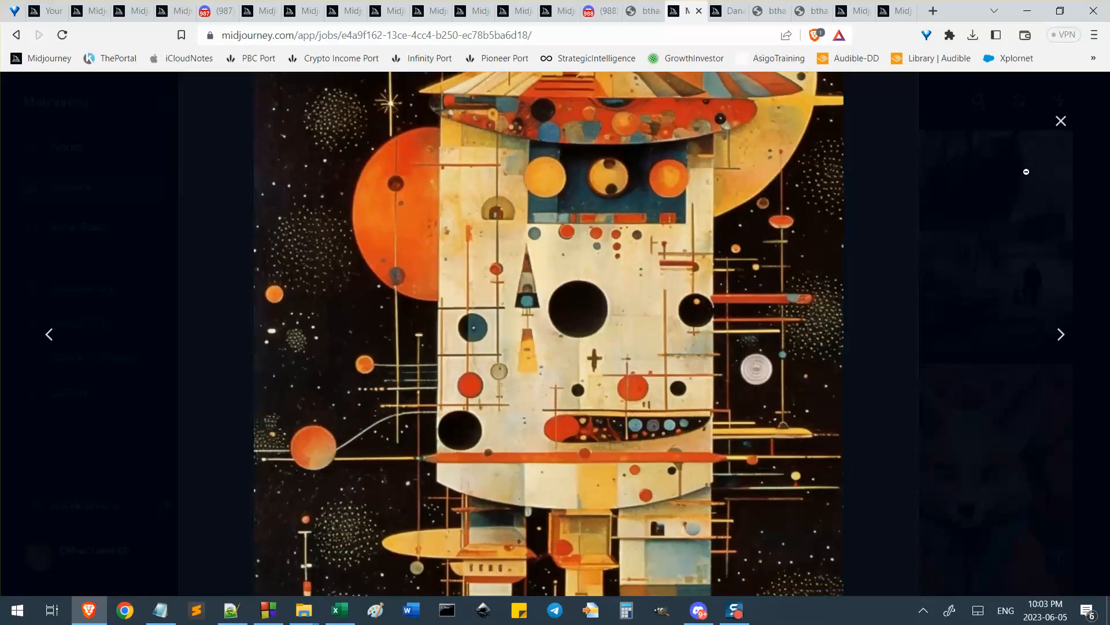
pyautogui.click(1062, 120)
pyautogui.scroll(-3, 356, 222)
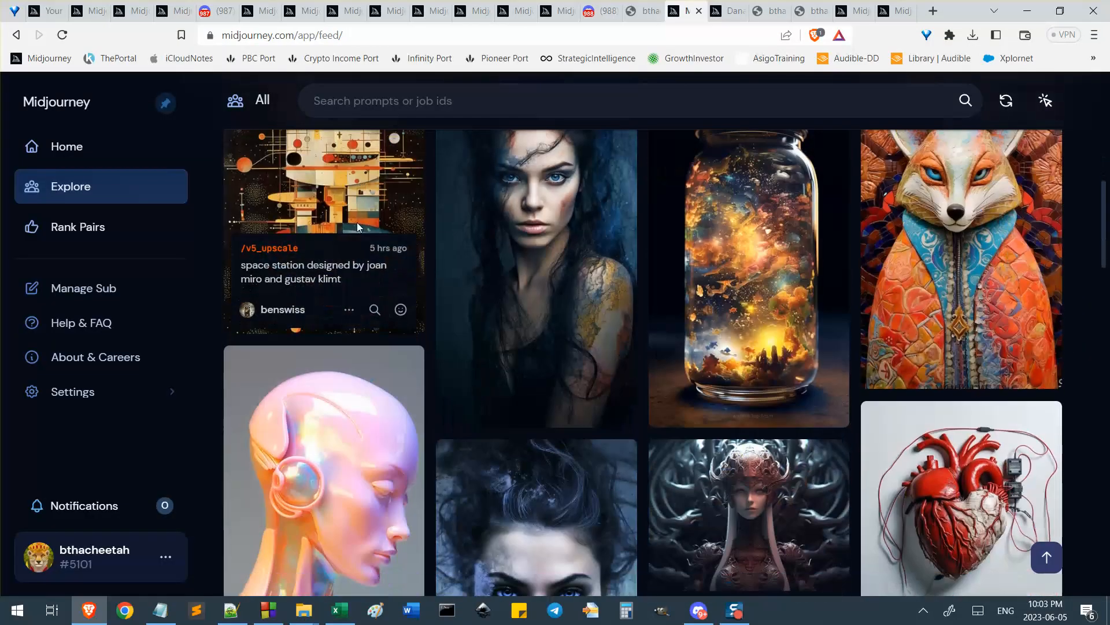
pyautogui.click(357, 227)
pyautogui.scroll(-5, 541, 480)
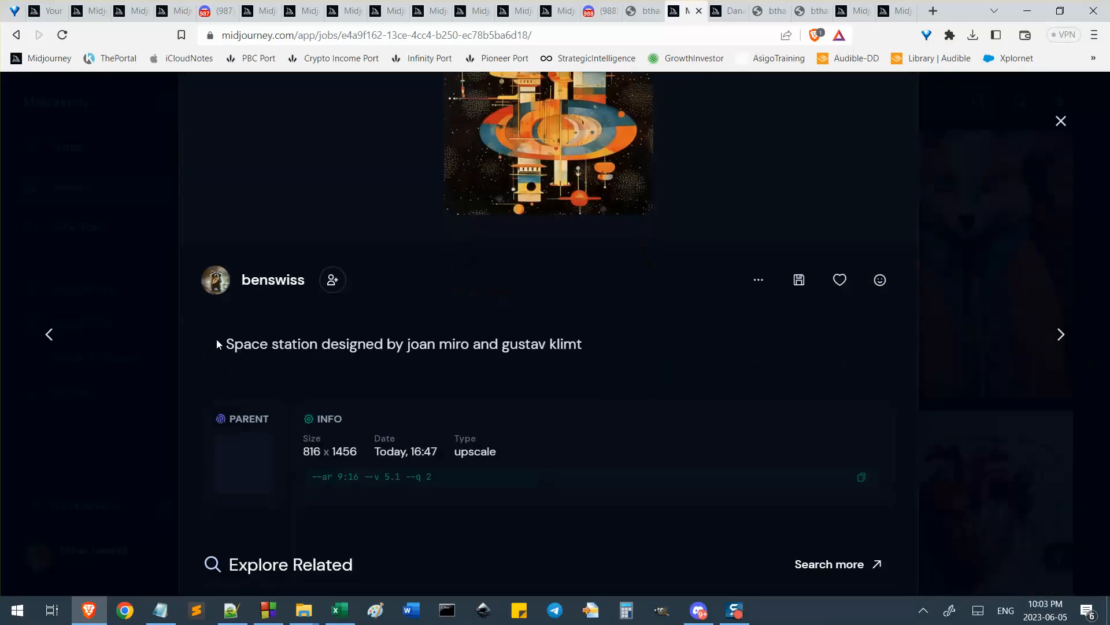
pyautogui.moveTo(205, 344); pyautogui.dragTo(640, 344)
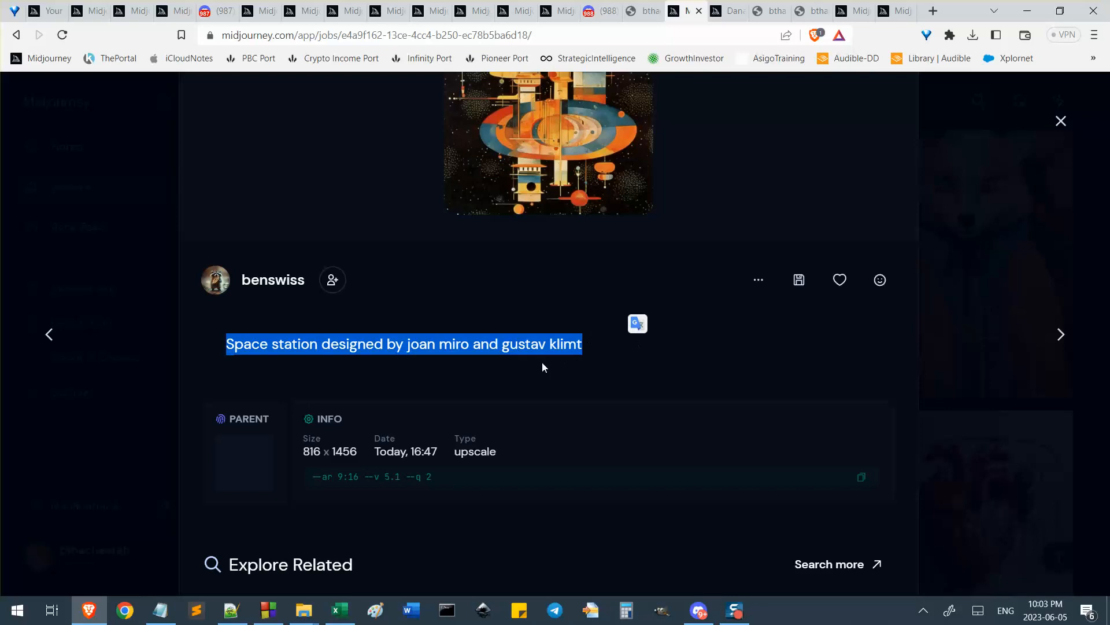
pyautogui.hotkey('alt', 'Tab')
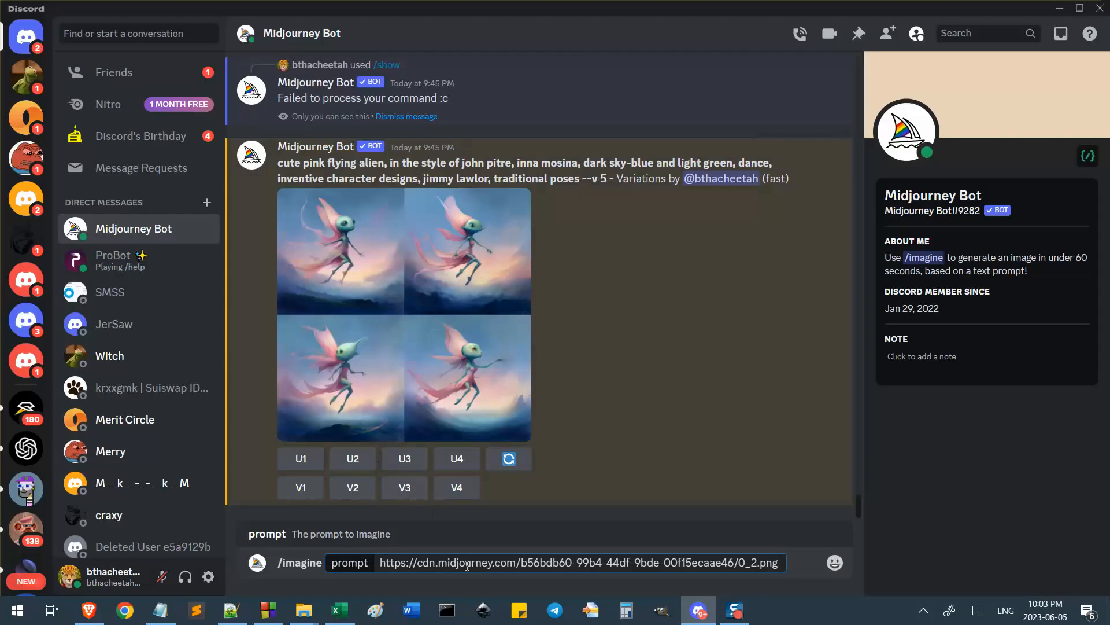
pyautogui.hotkey('ctrl', 'v')
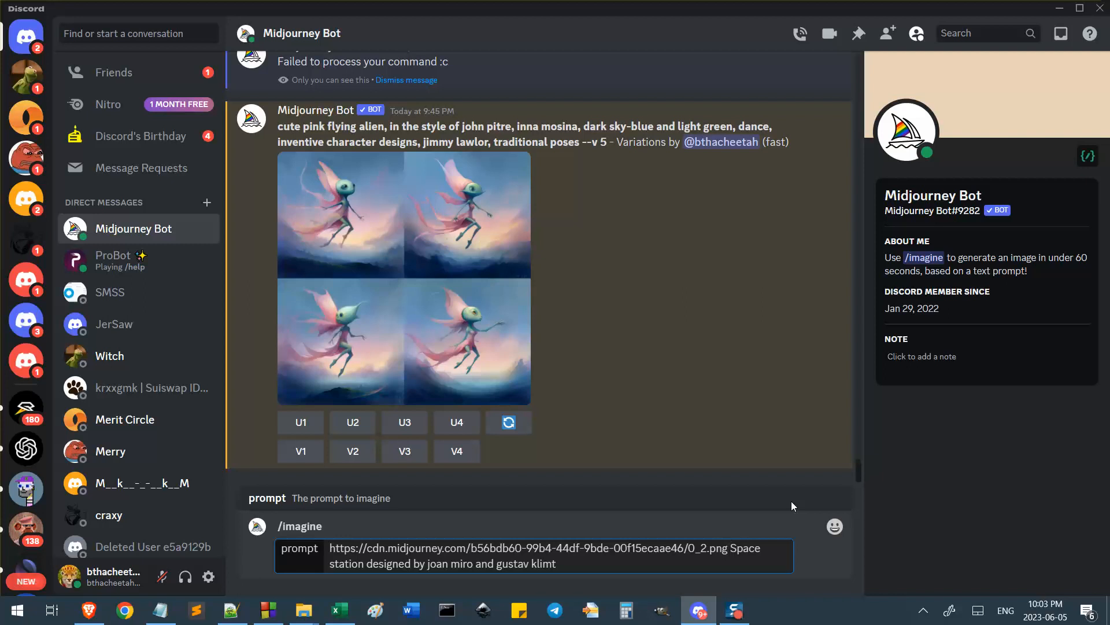
# Insert "professional painting by kandinsky depicting a" between the image address and the space station text, and submit the /imagine command
pyautogui.write('profese')
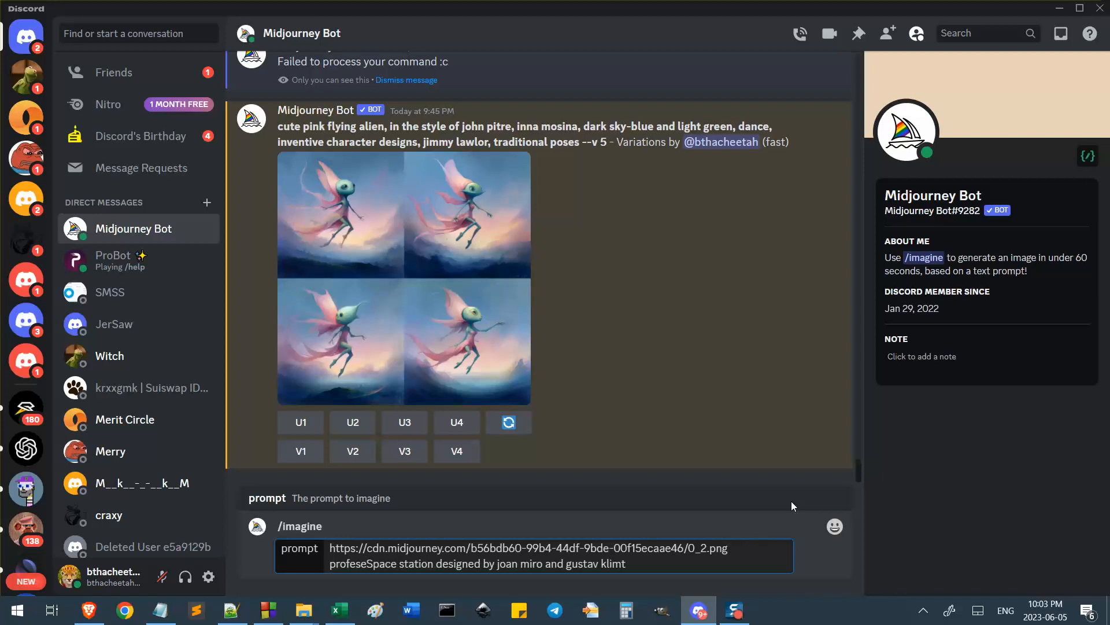
pyautogui.press('BackSpace')
pyautogui.write('sional ')
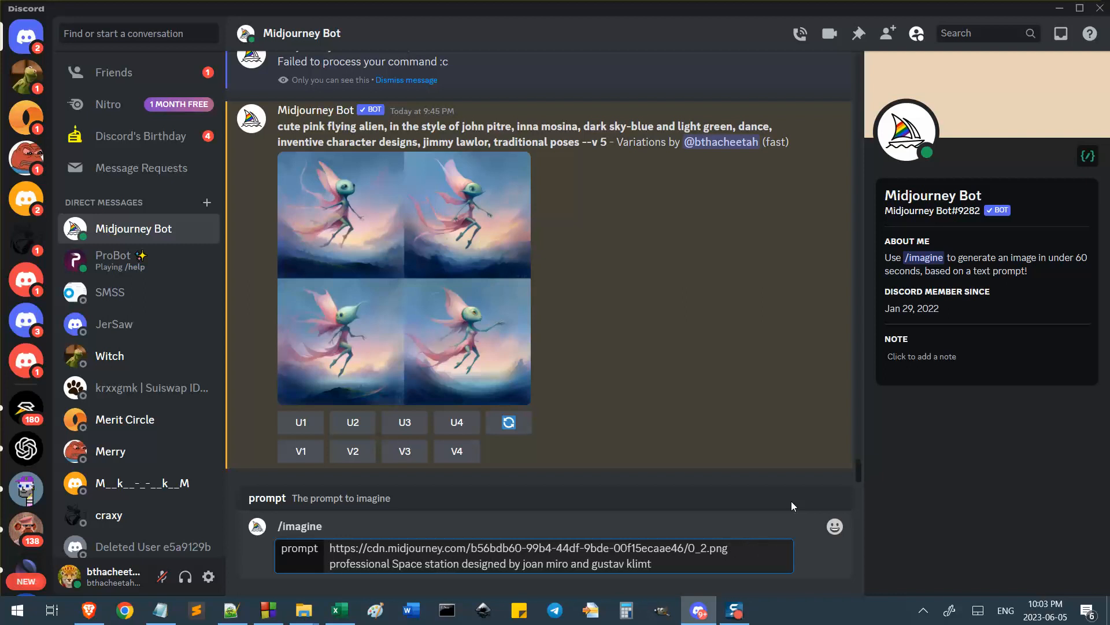
pyautogui.write('painting by')
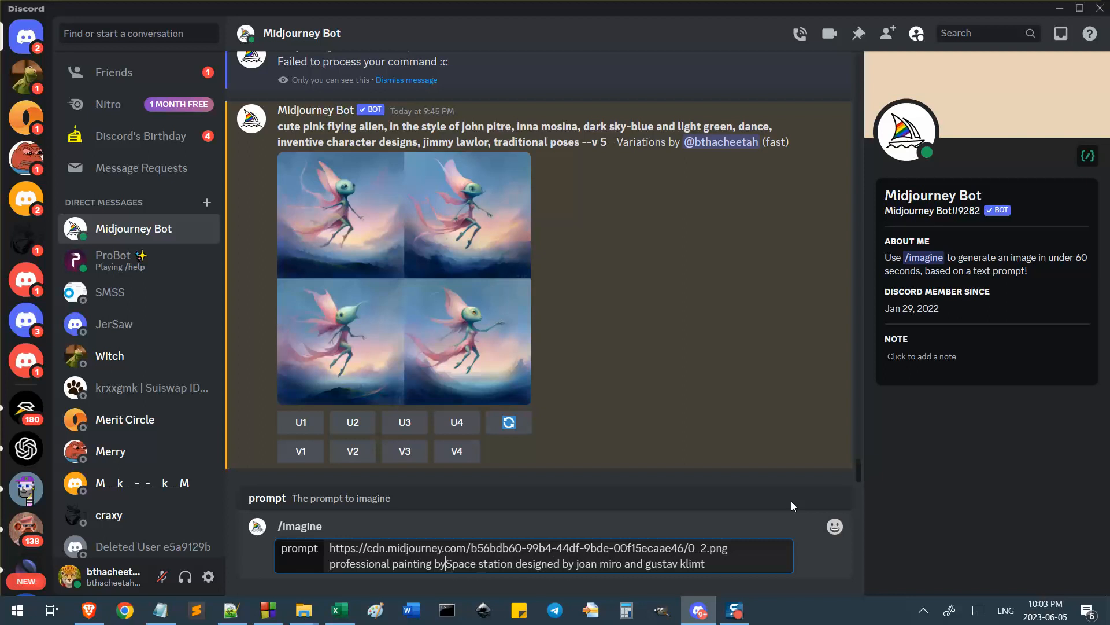
pyautogui.write(' kandis')
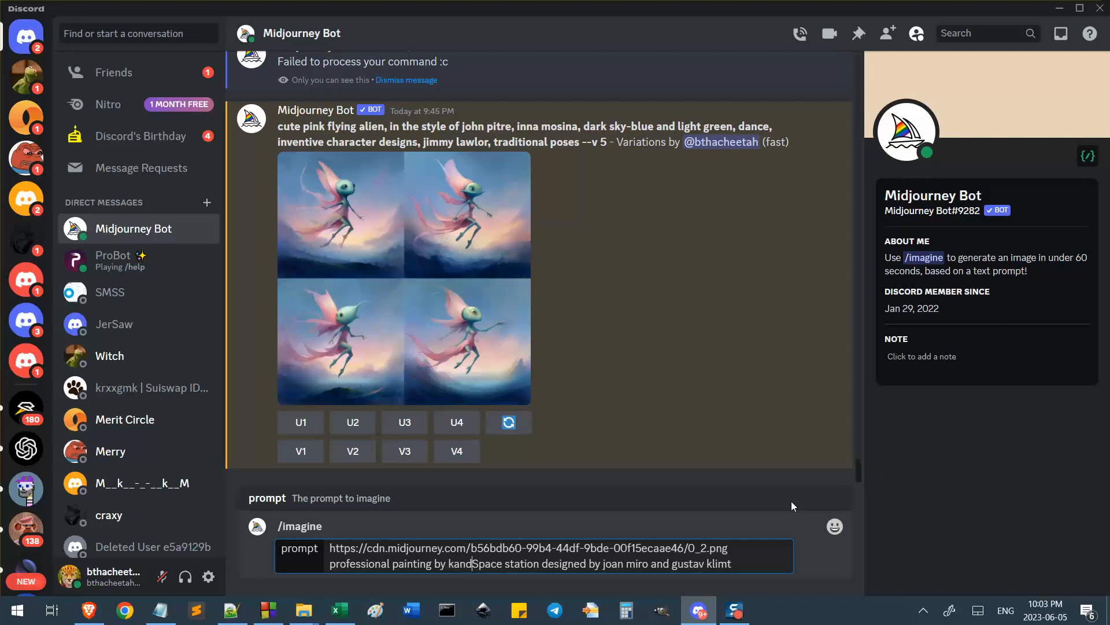
pyautogui.press('BackSpace')
pyautogui.write('nsky')
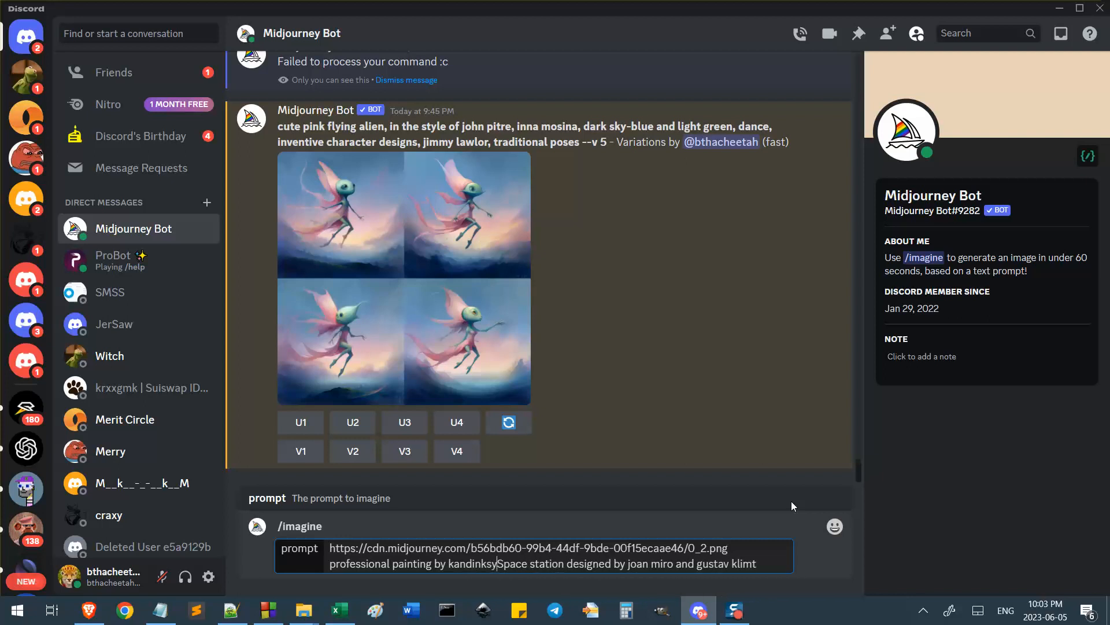
pyautogui.press('BackSpace')
pyautogui.press('BackSpace')
pyautogui.press('BackSpace')
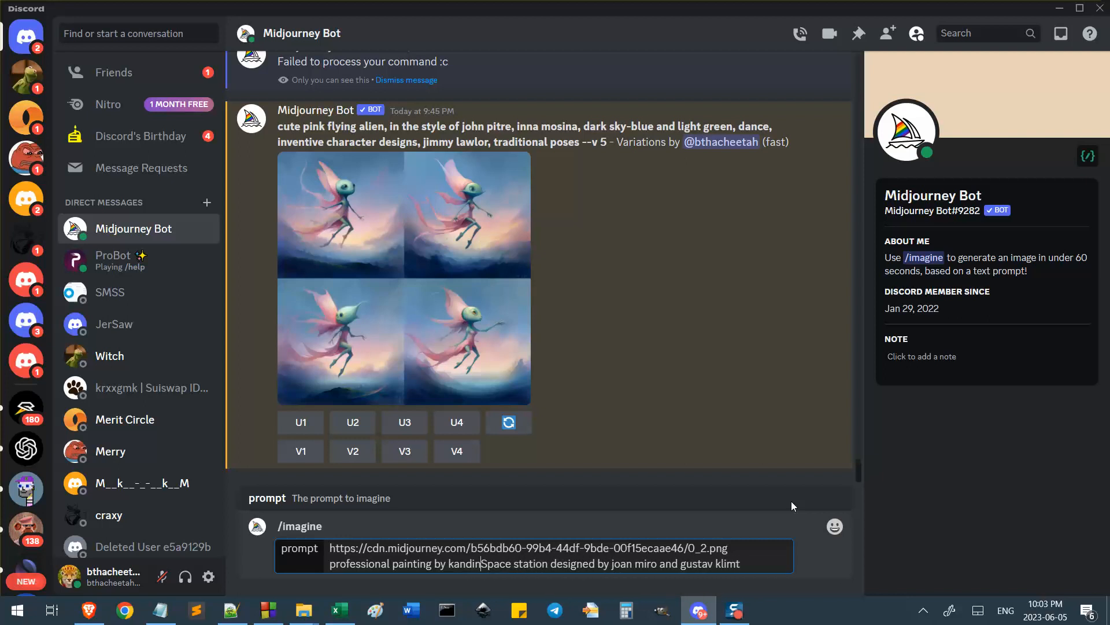
pyautogui.write('sky depicting ')
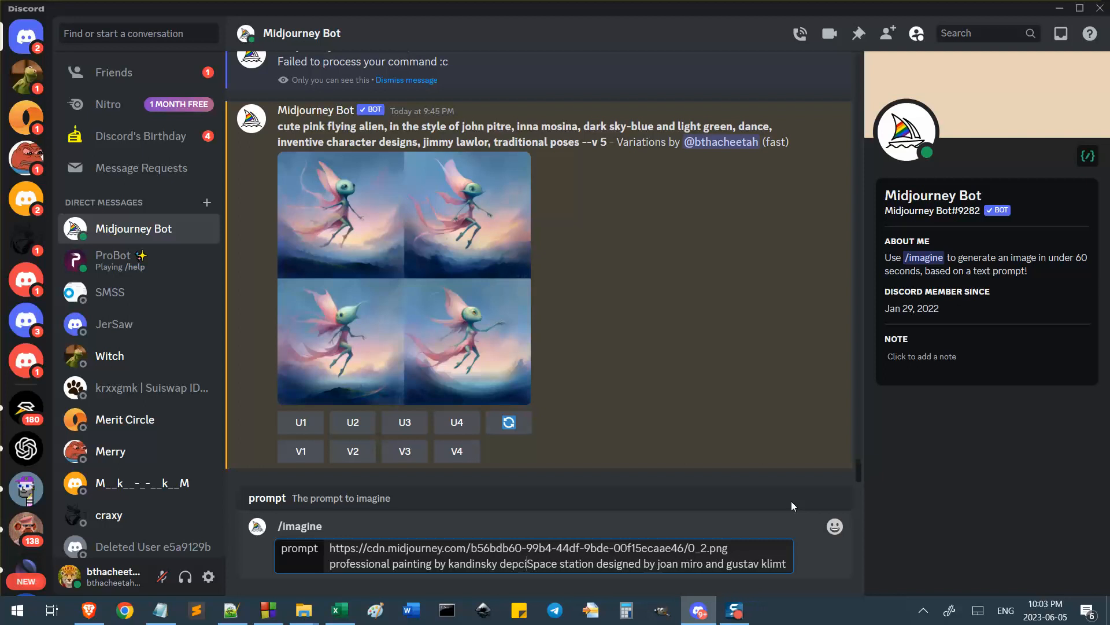
pyautogui.write('a')
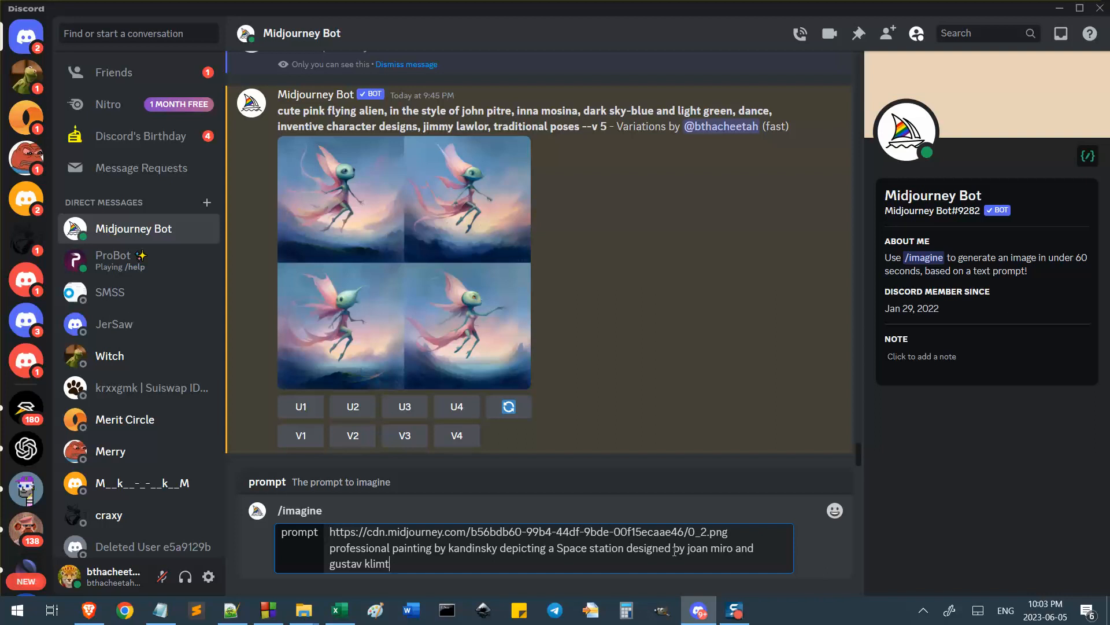
pyautogui.press('Return')
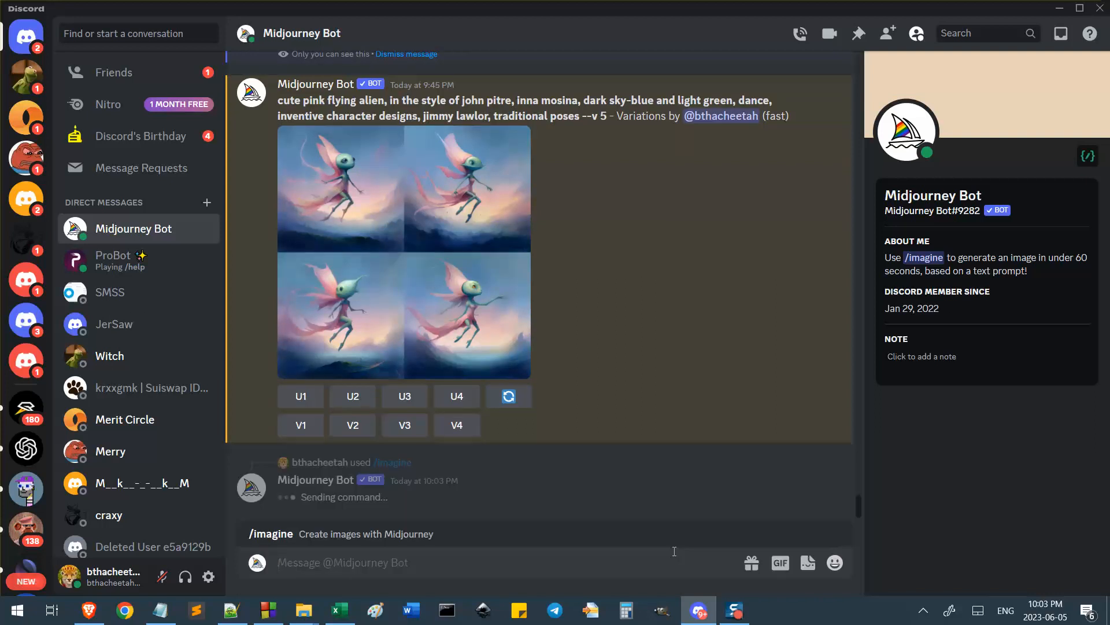
# Return to the space station job in the browser and copy its full command
pyautogui.hotkey('alt', 'Tab')
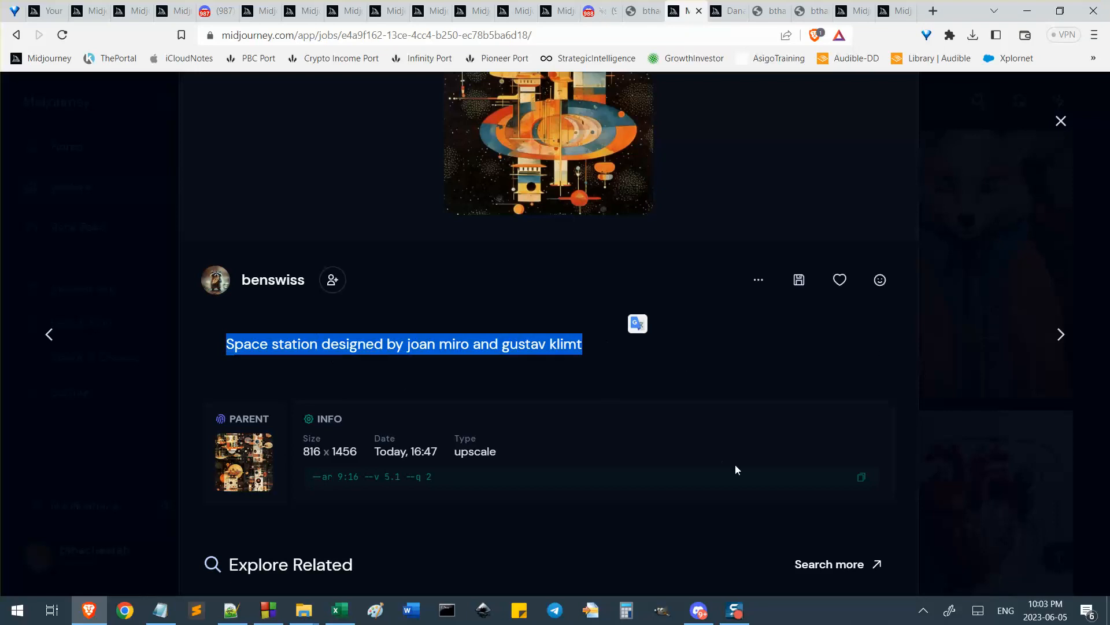
pyautogui.click(758, 280)
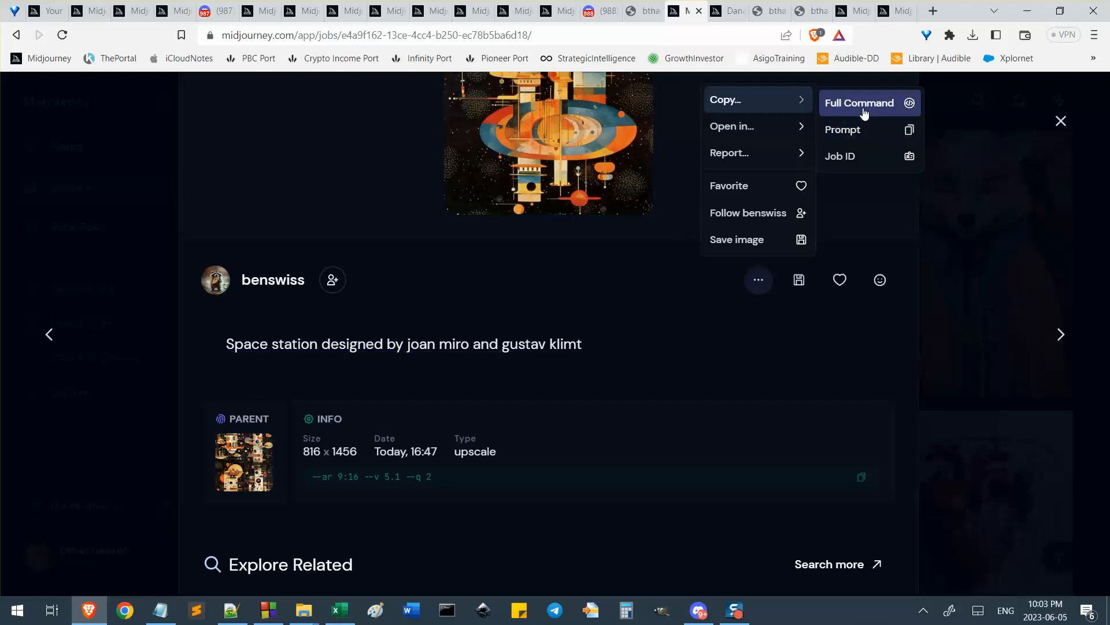
pyautogui.click(833, 105)
# Highlight the space station job's parameter line and check it against the image
pyautogui.moveTo(315, 476); pyautogui.dragTo(468, 477)
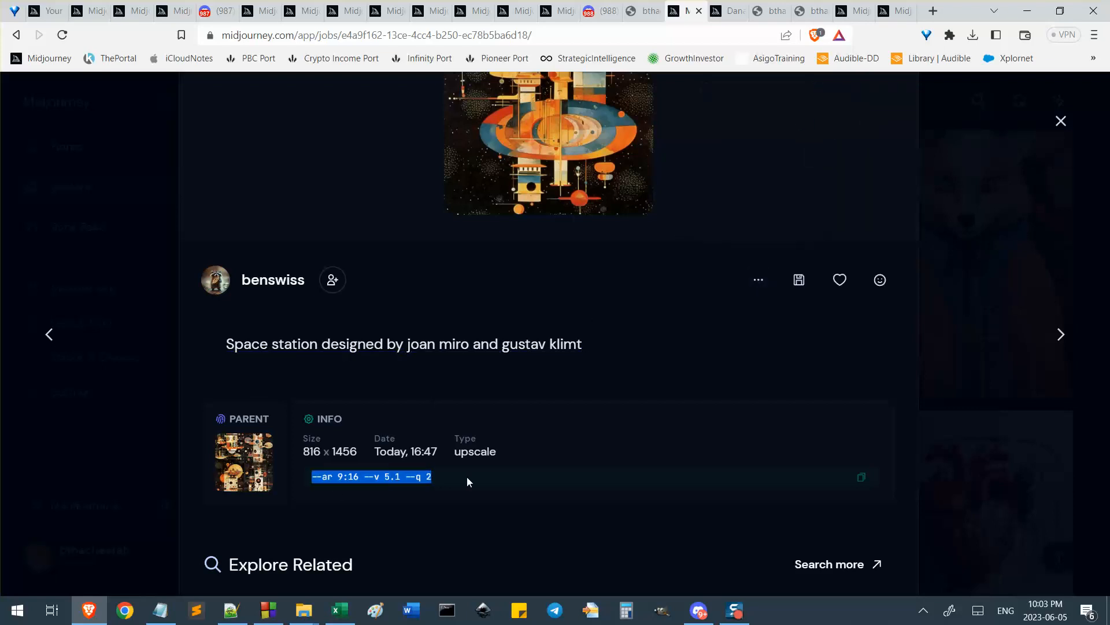
pyautogui.scroll(5, 476, 397)
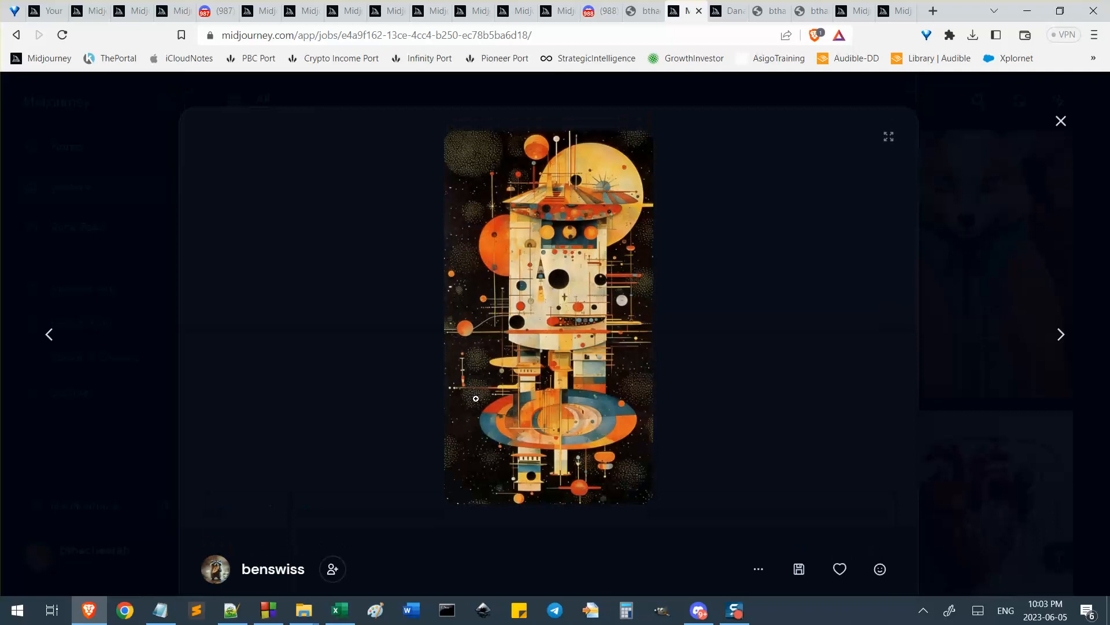
pyautogui.scroll(-3, 476, 398)
pyautogui.scroll(-1, 476, 397)
pyautogui.scroll(4, 417, 507)
pyautogui.scroll(-3, 455, 484)
pyautogui.scroll(-3, 455, 485)
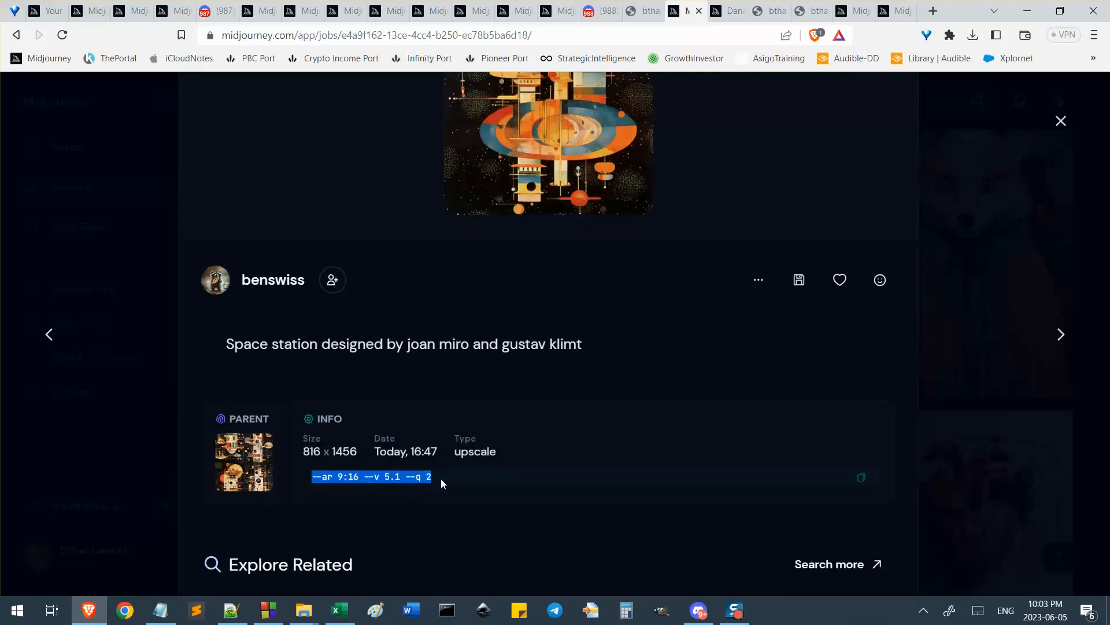
# Highlight the space station job's parameter line and copy the job's full command
pyautogui.moveTo(439, 480); pyautogui.dragTo(388, 480)
pyautogui.click(388, 480)
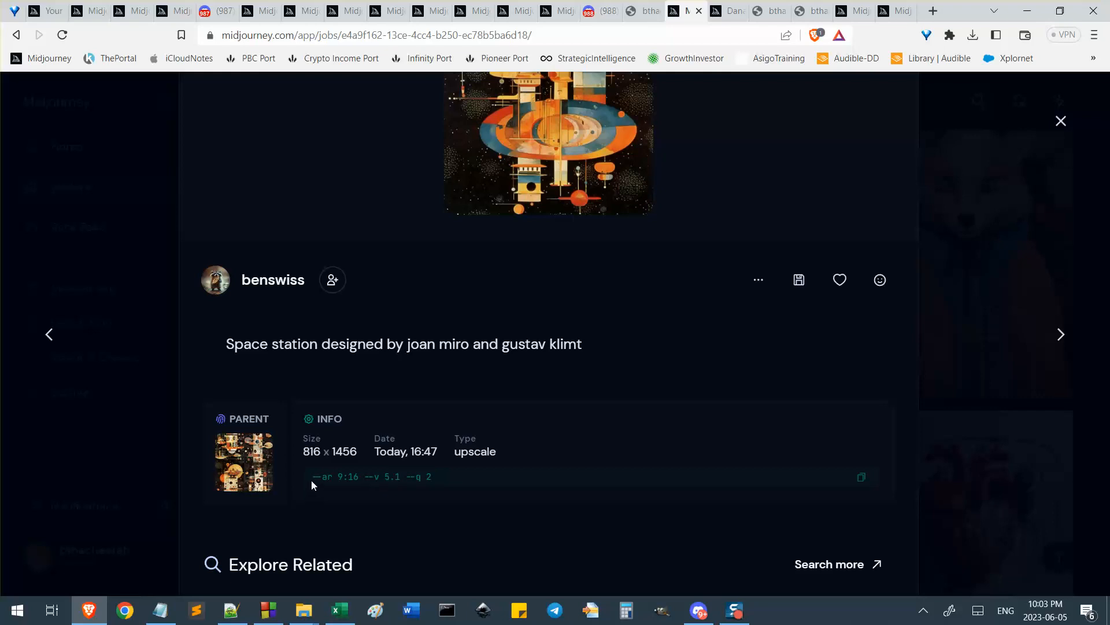
pyautogui.moveTo(312, 480); pyautogui.dragTo(415, 480)
pyautogui.click(760, 280)
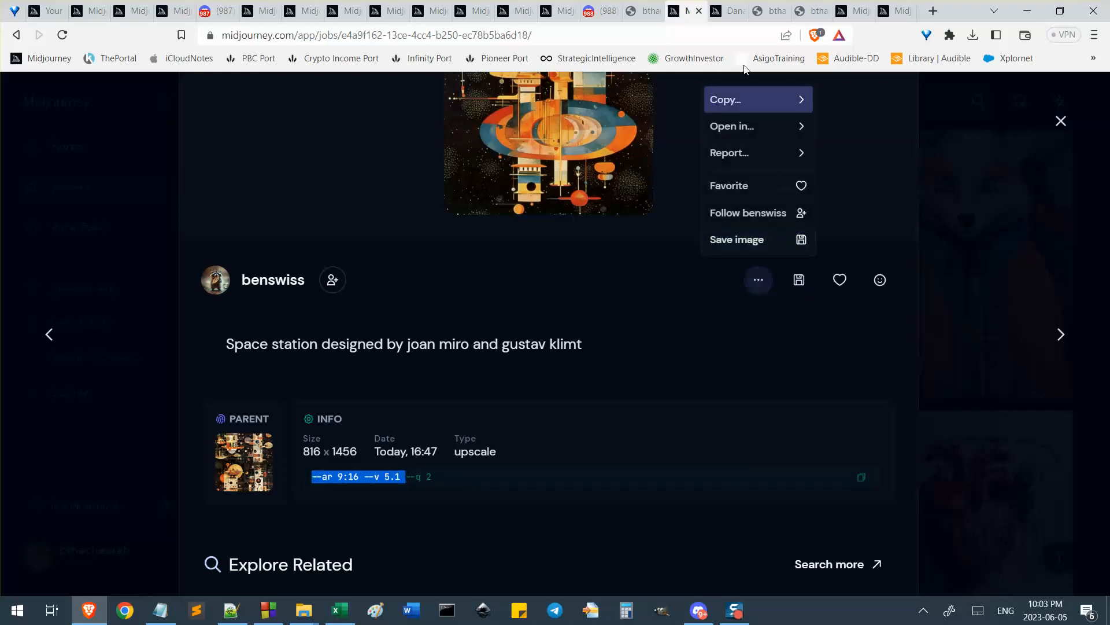
pyautogui.moveTo(741, 100)
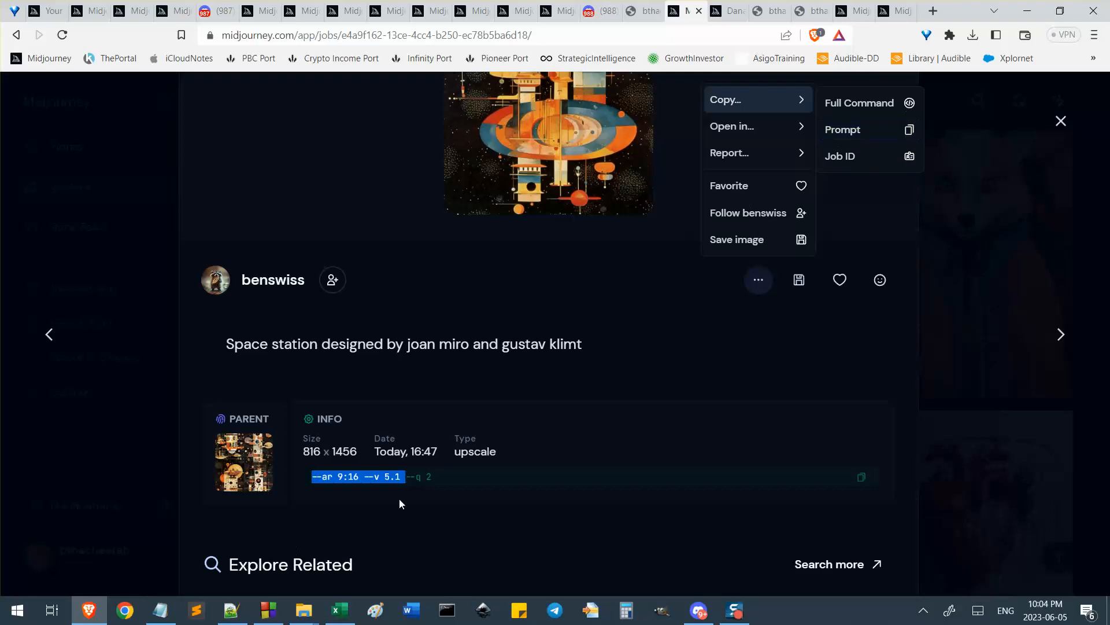
pyautogui.click(878, 105)
# Switch to Discord and submit an /imagine command with "space station designed by joan miro and gustav klimt --ar 9:16 --v 5.1 --q 2"
pyautogui.click(698, 610)
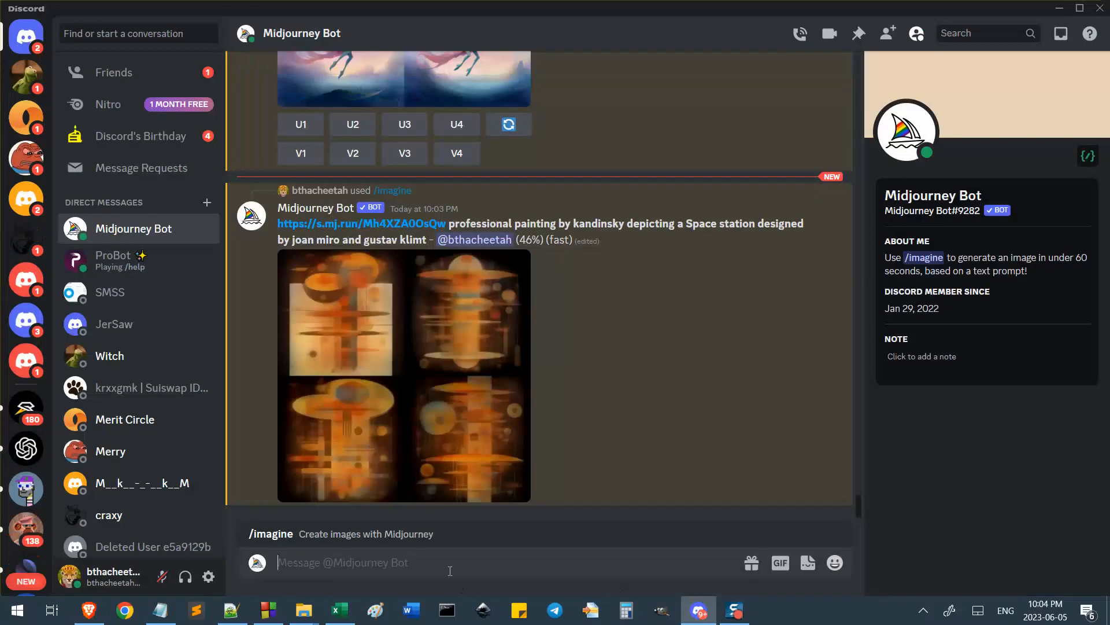
pyautogui.write('/')
pyautogui.press('Return')
pyautogui.write('space station designed by joan miro and gustav klimt --ar 9:16 --v 5.1 --q 2')
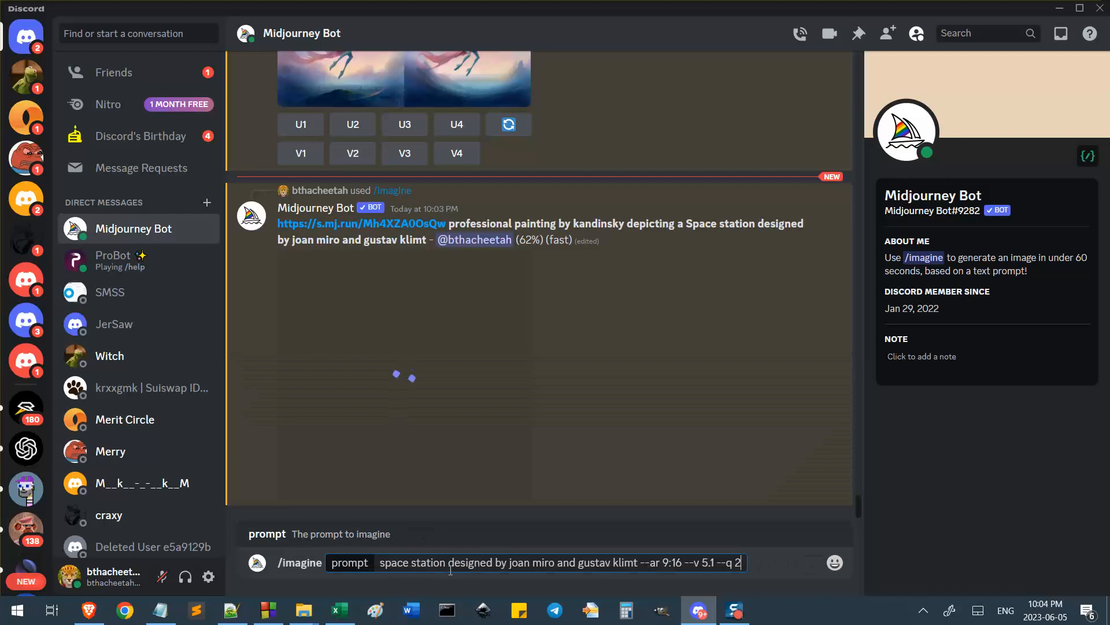
pyautogui.press('Return')
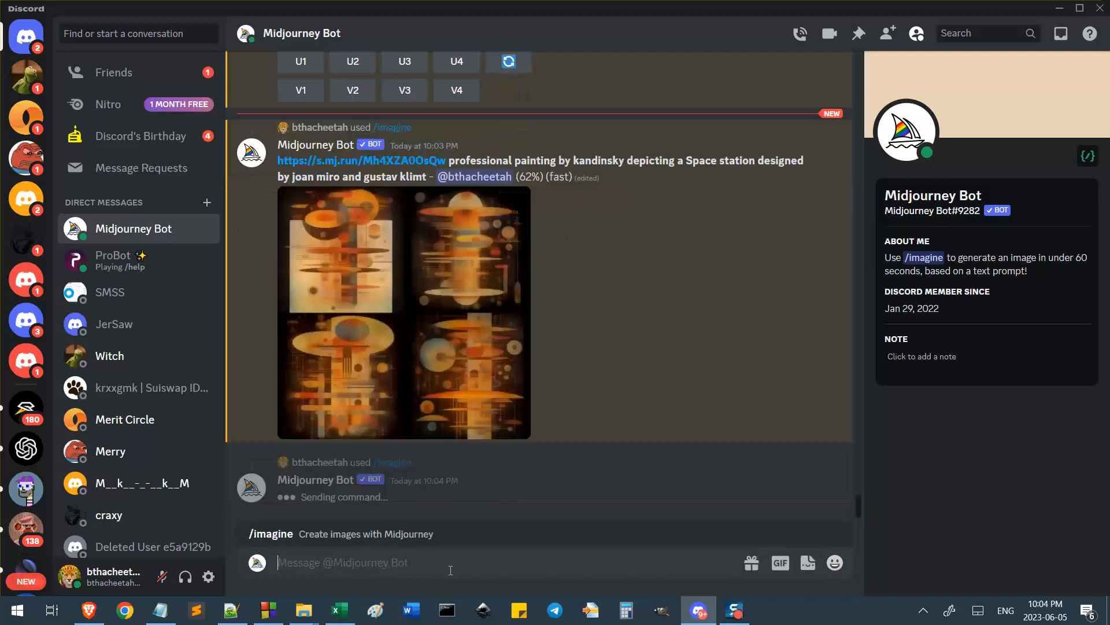
# Put the full command in a new /imagine prompt and replace its description with the earlier job's image address and Kandinsky text, keeping "--ar 9:16 --v 5.1 --q 2"
pyautogui.write('/i')
pyautogui.press('Return')
pyautogui.write('space station designed by joan miro and gustav klimt --ar 9:16 --v 5.1 --q 2')
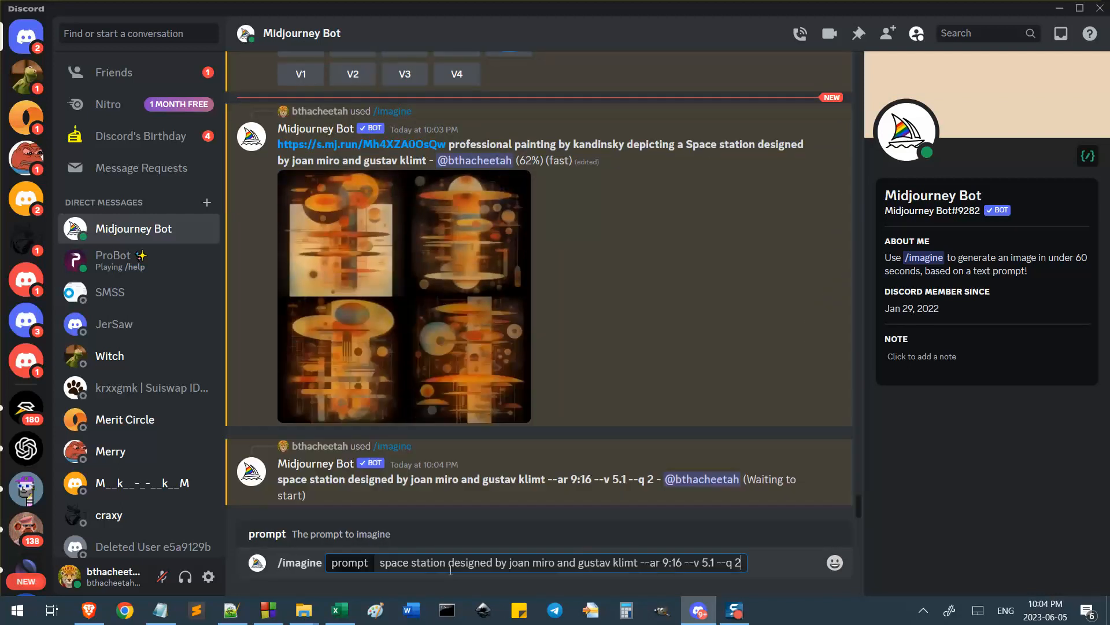
pyautogui.scroll(1, 379, 227)
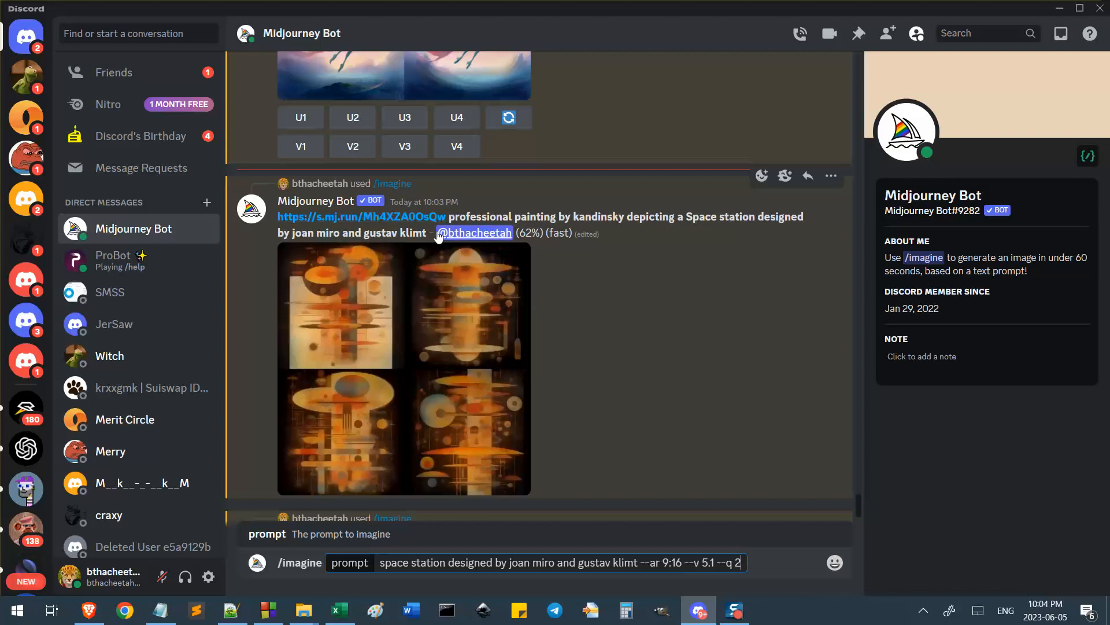
pyautogui.moveTo(428, 233); pyautogui.dragTo(276, 217)
pyautogui.hotkey('ctrl', 'c')
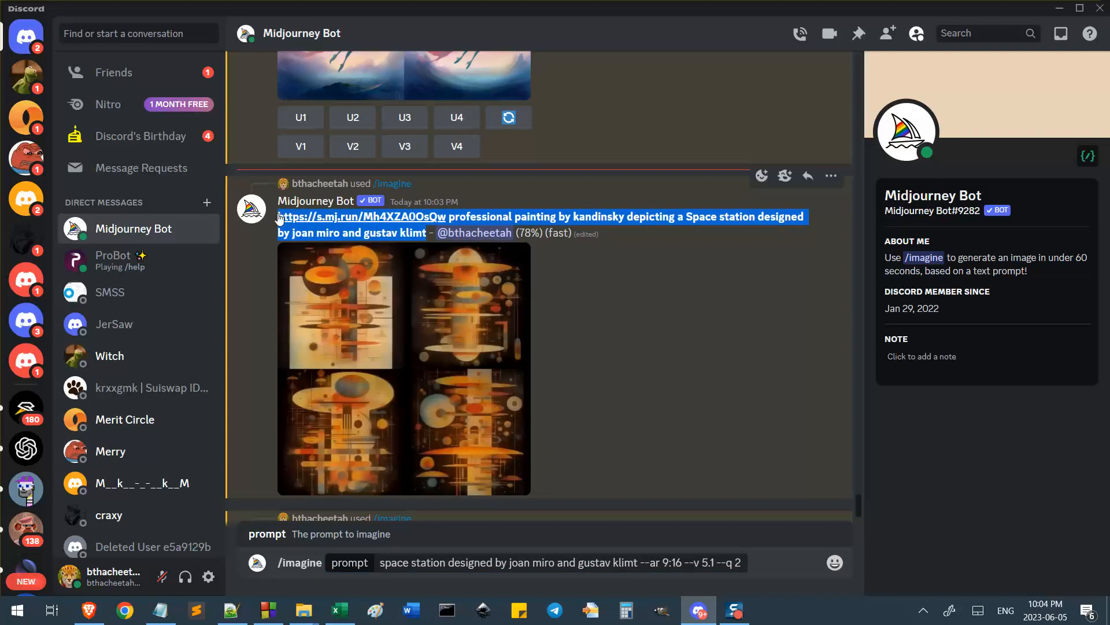
pyautogui.moveTo(638, 563); pyautogui.dragTo(380, 563)
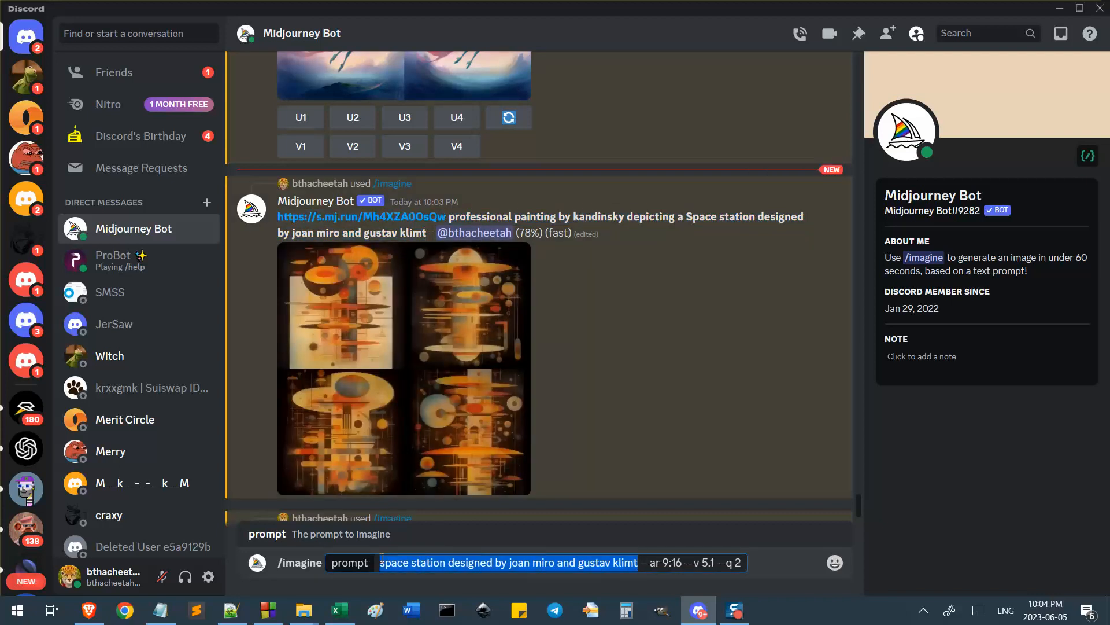
pyautogui.hotkey('ctrl', 'v')
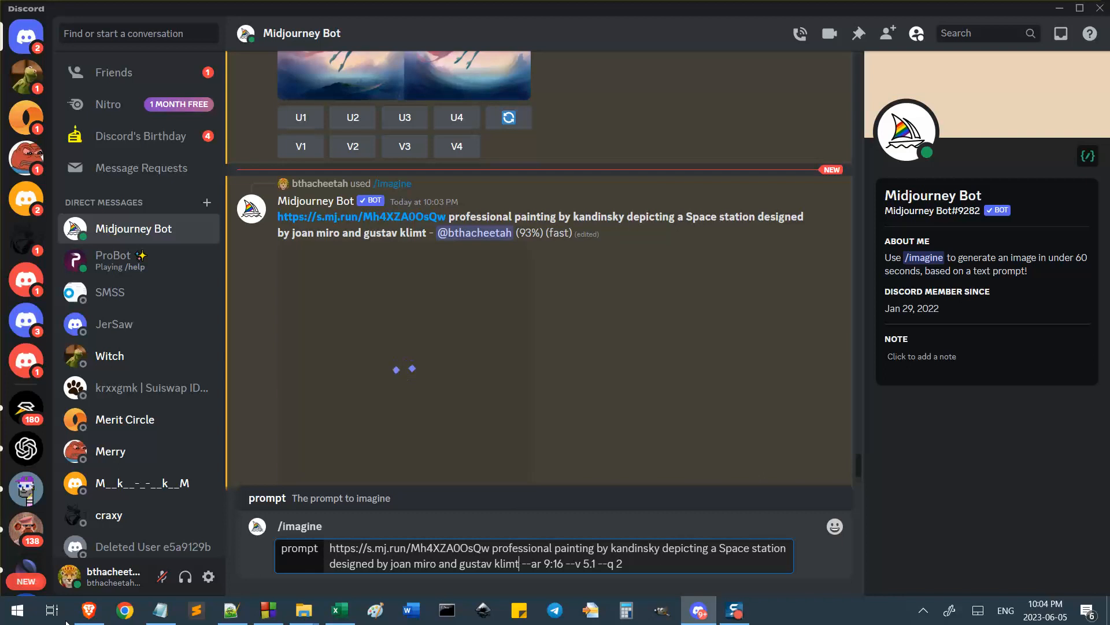
# Switch to the browser and examine the space station image in the Midjourney feed and on its job page, including the prompt and parameters
pyautogui.click(89, 609)
pyautogui.scroll(3, 575, 359)
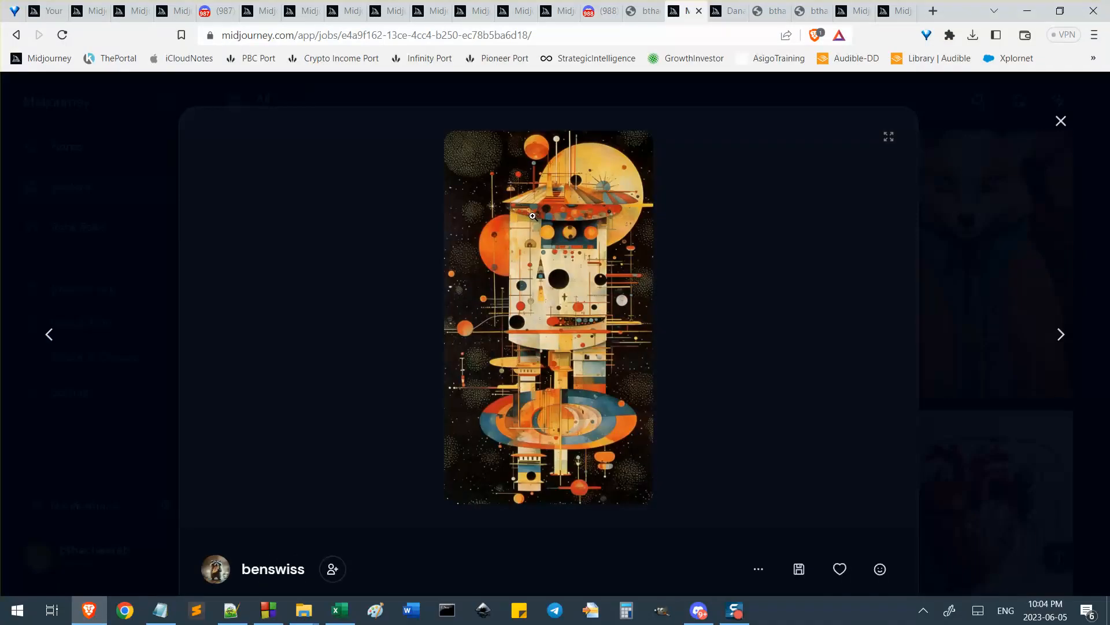
pyautogui.click(560, 233)
pyautogui.click(929, 260)
pyautogui.scroll(-2, 585, 334)
pyautogui.scroll(3, 586, 334)
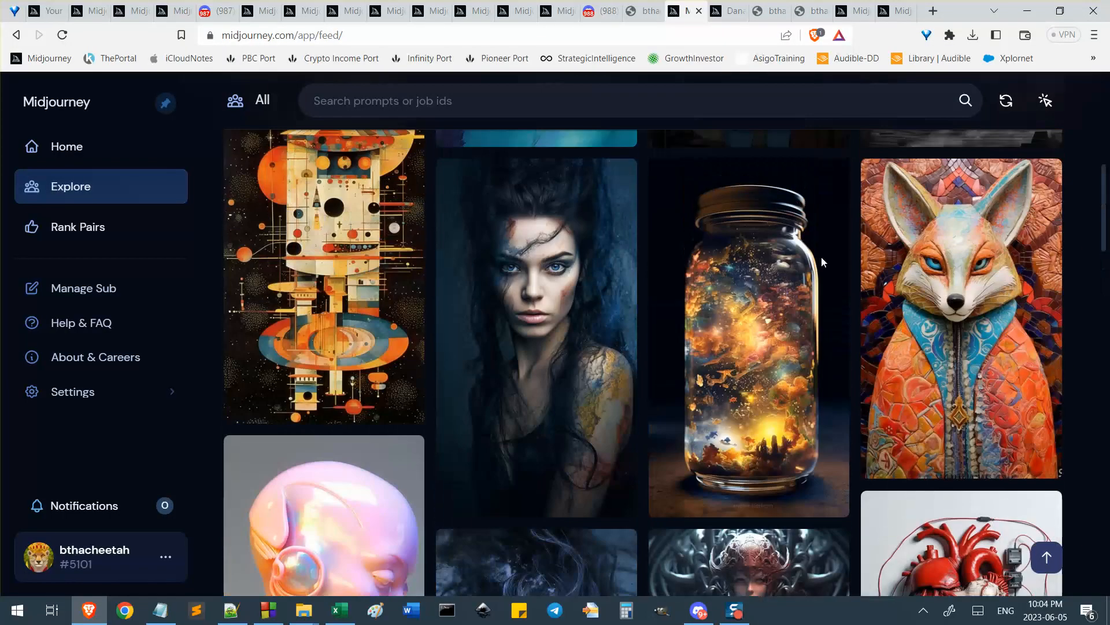
pyautogui.scroll(1, 821, 261)
pyautogui.scroll(-3, 751, 347)
pyautogui.scroll(4, 478, 404)
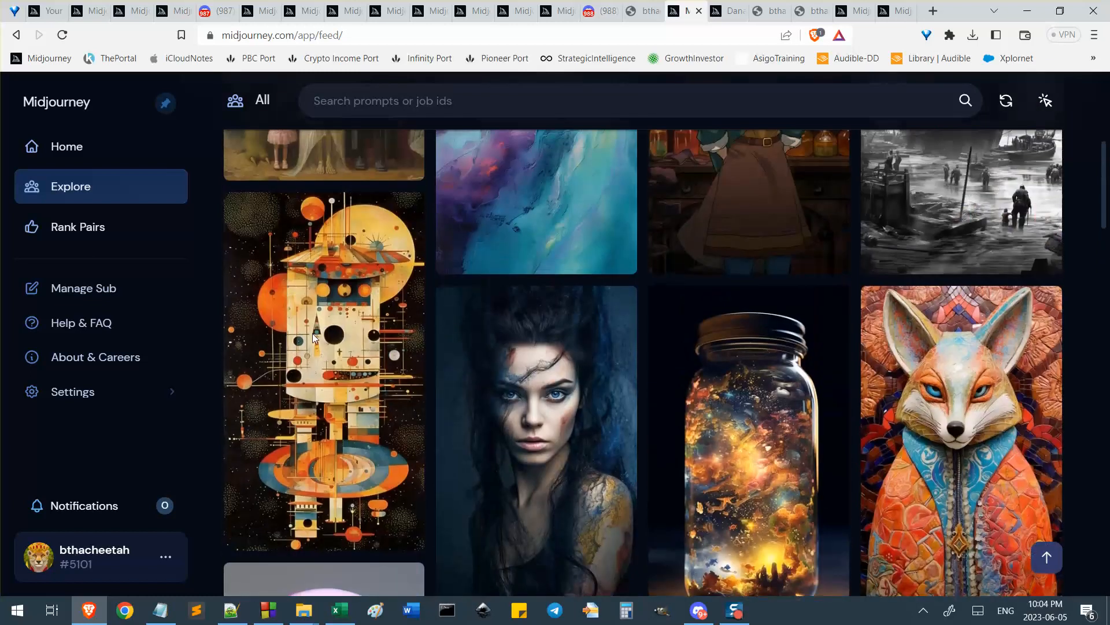
pyautogui.click(314, 338)
pyautogui.scroll(-3, 349, 485)
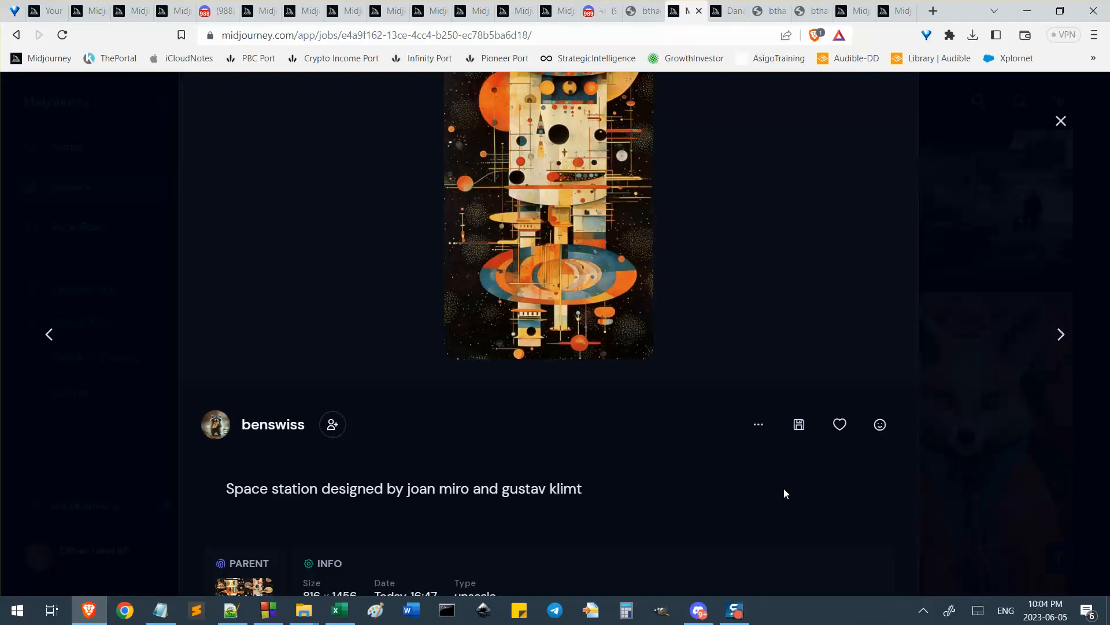
pyautogui.scroll(-2, 428, 393)
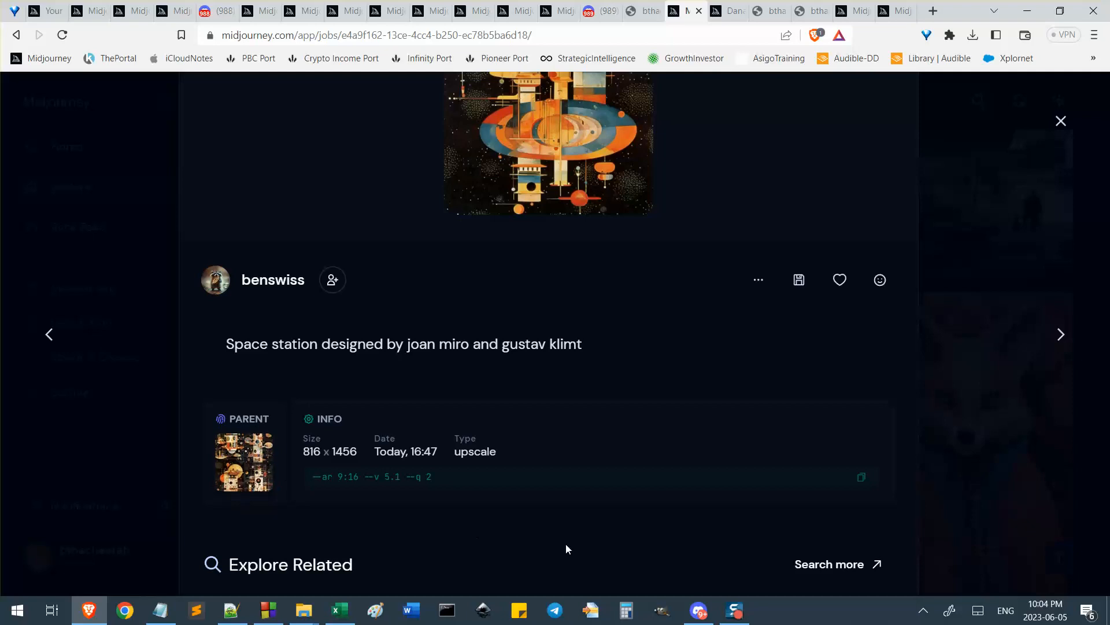
# Return to Discord, review the prepared Kandinsky prompt with its image address and parameters, and submit it
pyautogui.click(698, 611)
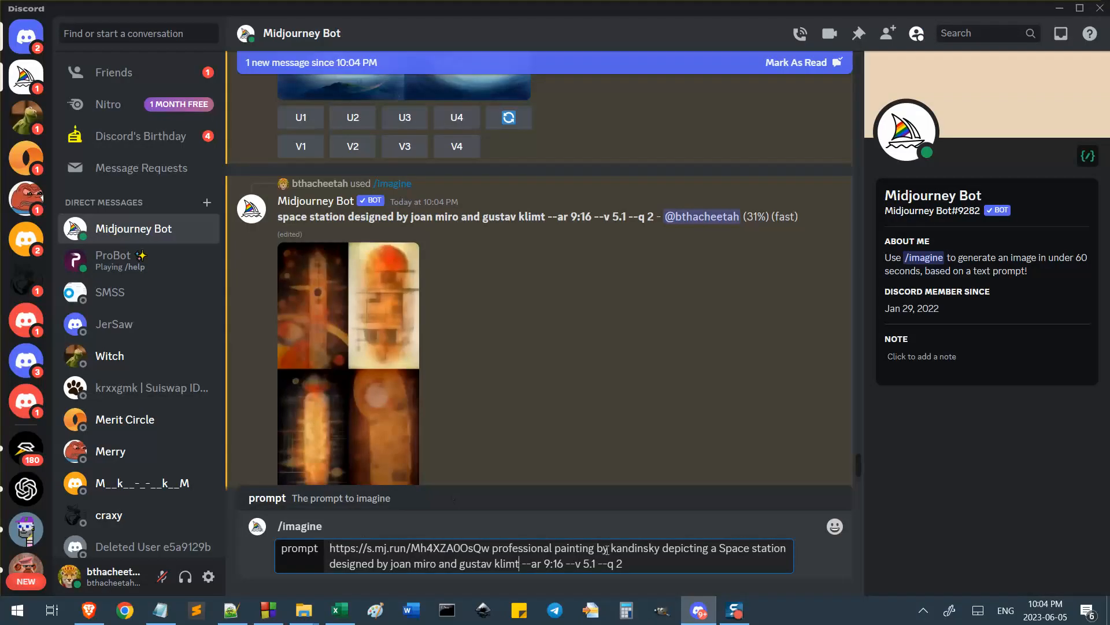
pyautogui.moveTo(492, 548); pyautogui.dragTo(655, 552)
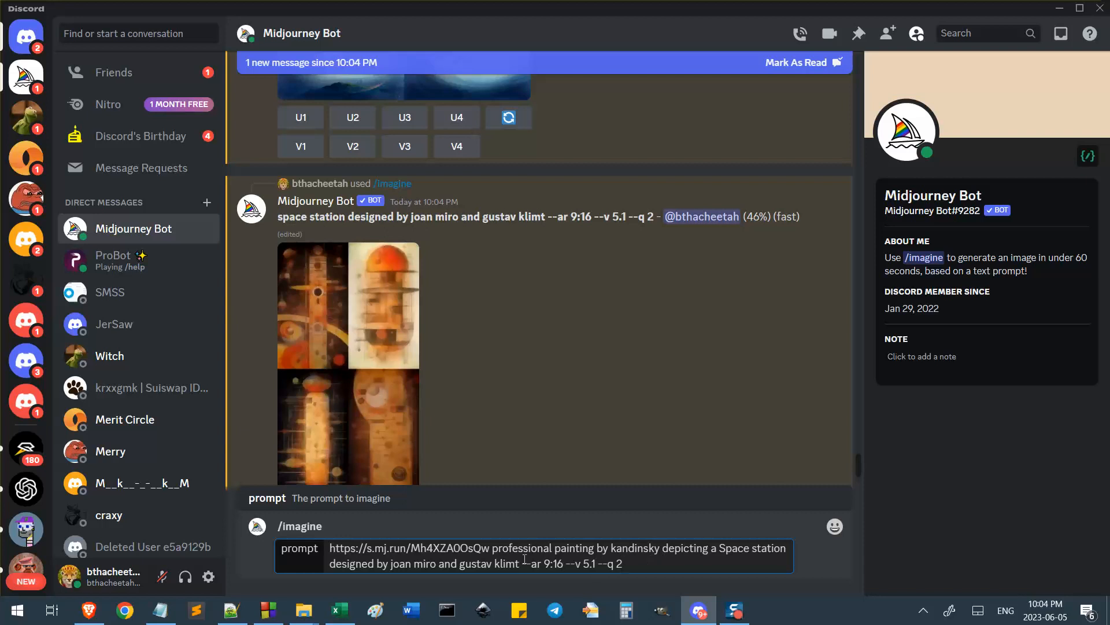
pyautogui.hotkey('alt', 'Tab')
pyautogui.hotkey('alt', 'Tab')
pyautogui.press('Return')
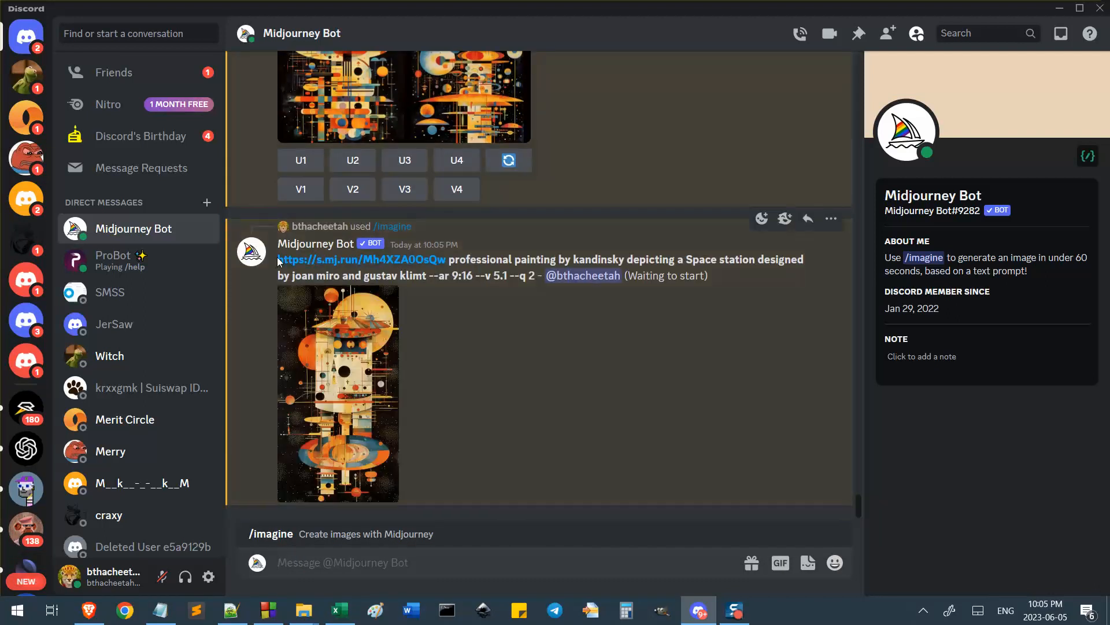
# Copy the submitted Kandinsky prompt into a new /imagine command, replace "kandinsky" with "malevich", and submit it
pyautogui.moveTo(279, 259); pyautogui.dragTo(539, 275)
pyautogui.hotkey('ctrl', 'c')
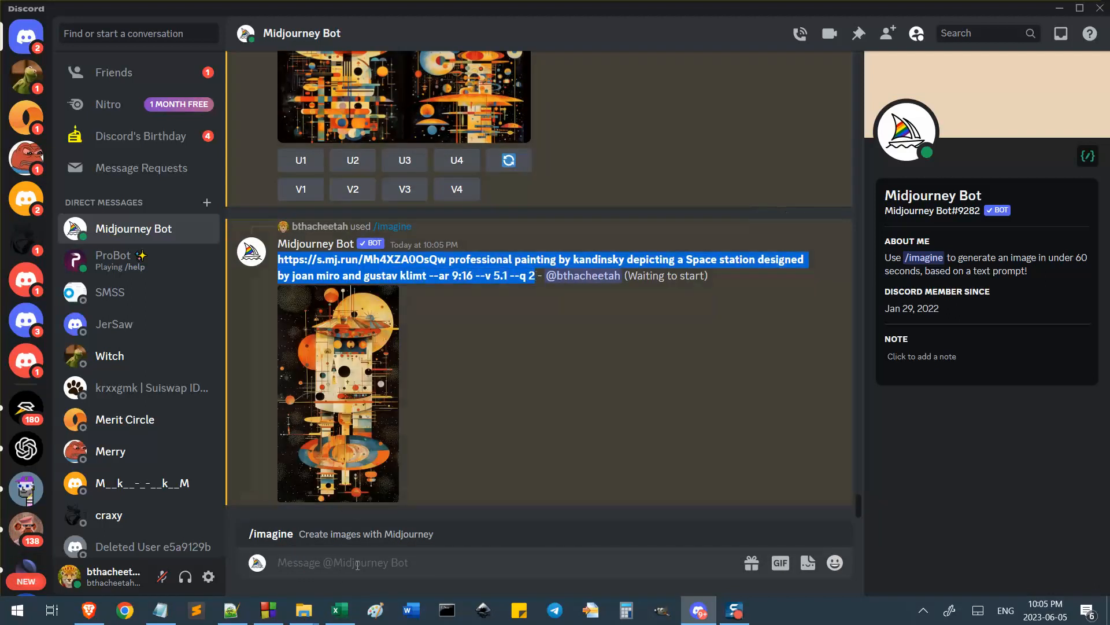
pyautogui.click(360, 563)
pyautogui.write('/im')
pyautogui.press('Tab')
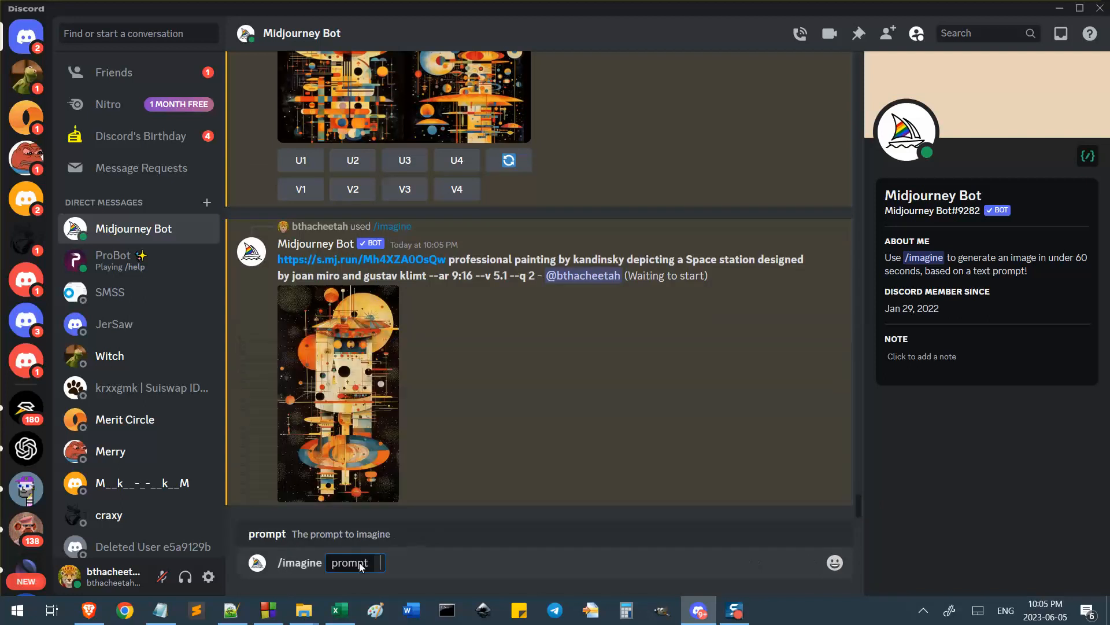
pyautogui.hotkey('ctrl', 'v')
pyautogui.doubleClick(642, 546)
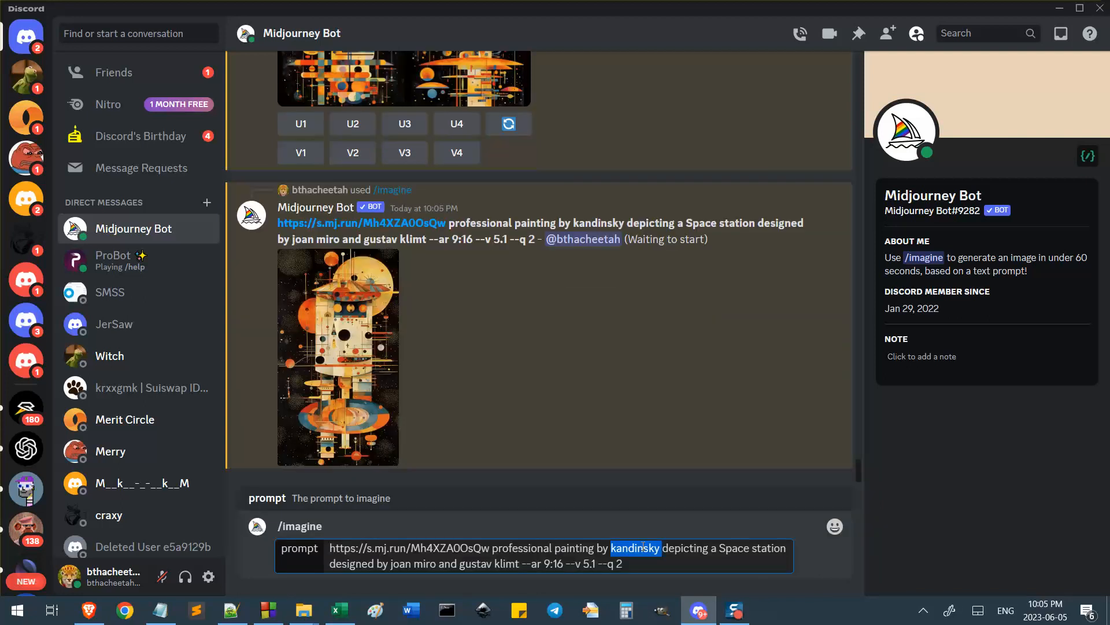
pyautogui.write('malevich')
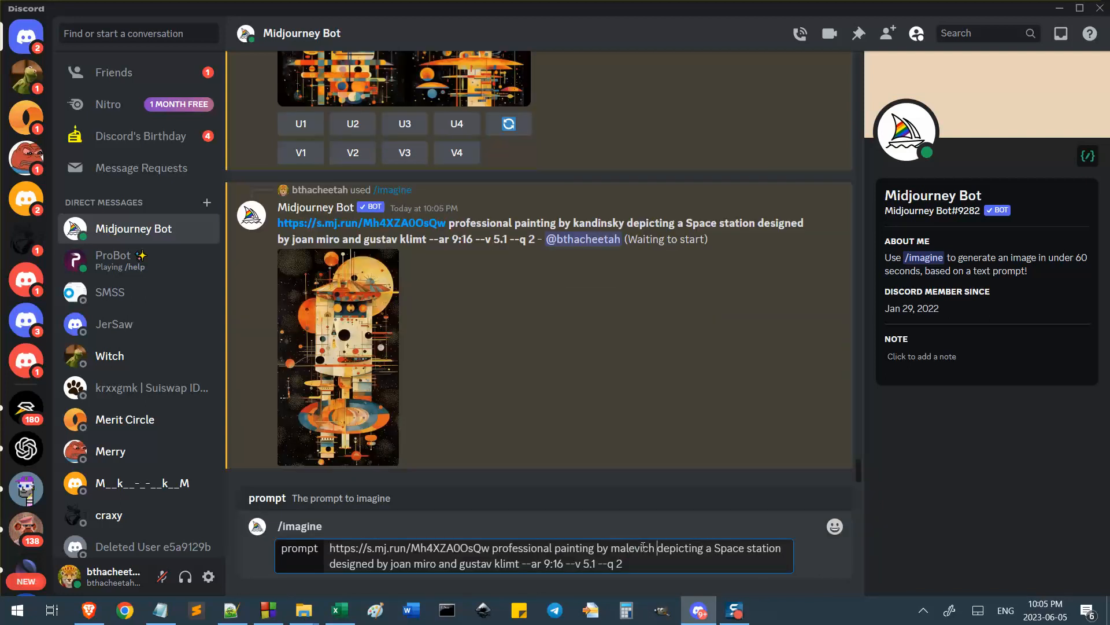
pyautogui.press('Return')
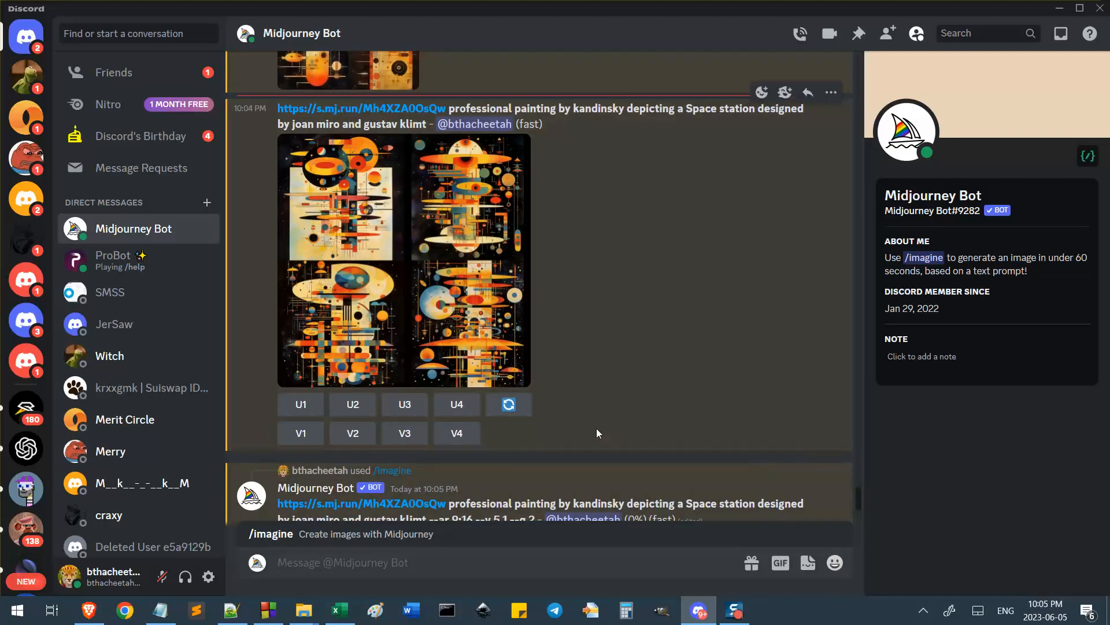
# Review the earlier results in the chat and enlarge the square Kandinsky space station grid
pyautogui.scroll(5, 627, 393)
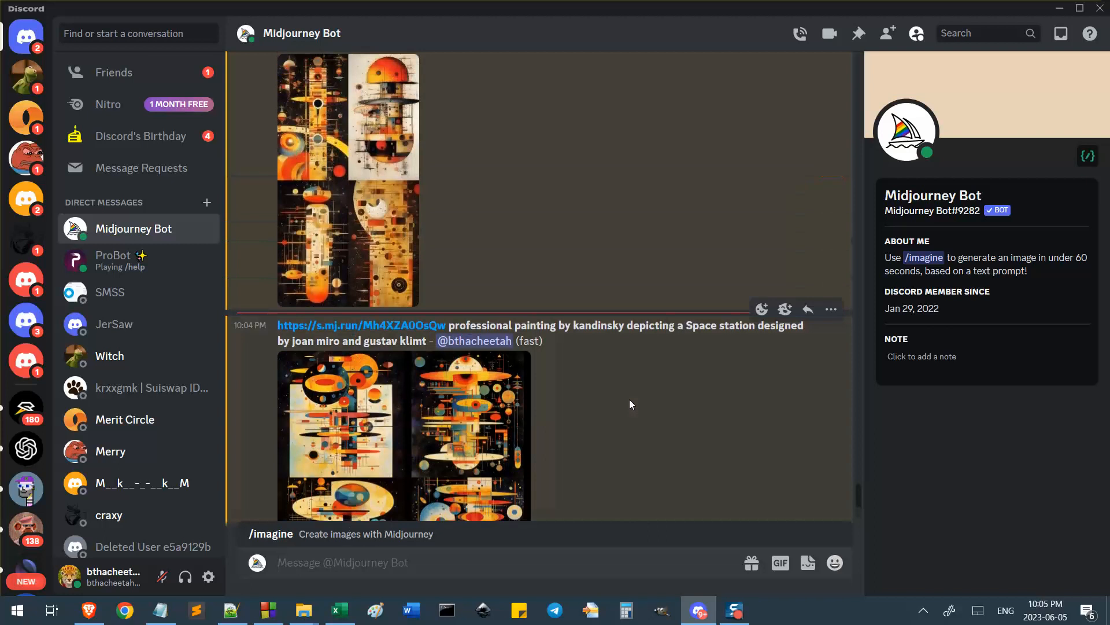
pyautogui.scroll(5, 629, 405)
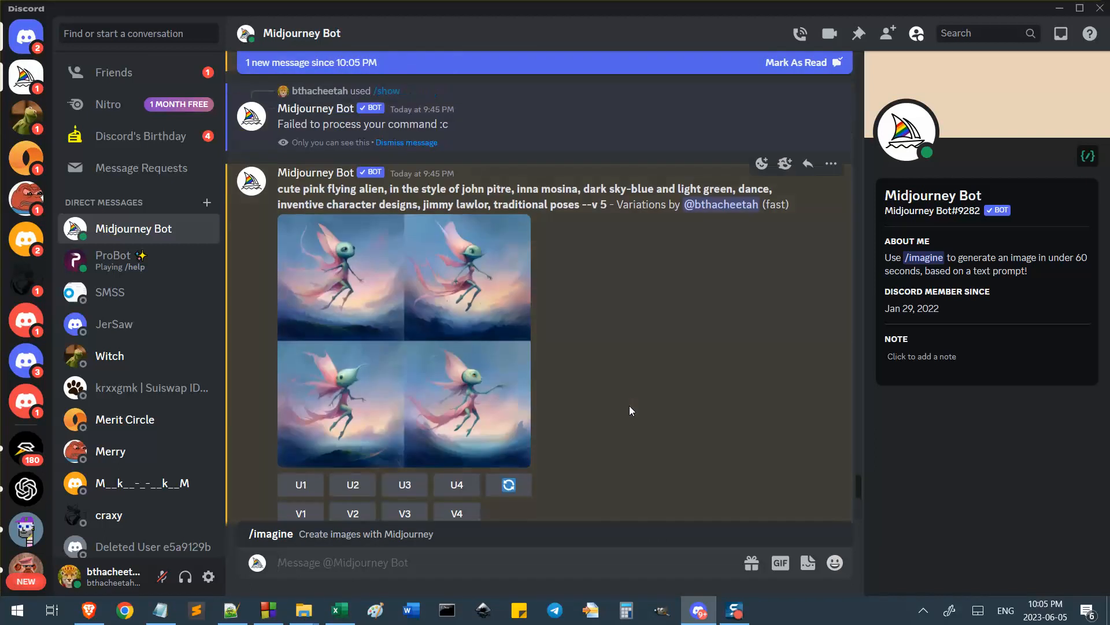
pyautogui.scroll(-1, 629, 405)
pyautogui.scroll(-1, 629, 404)
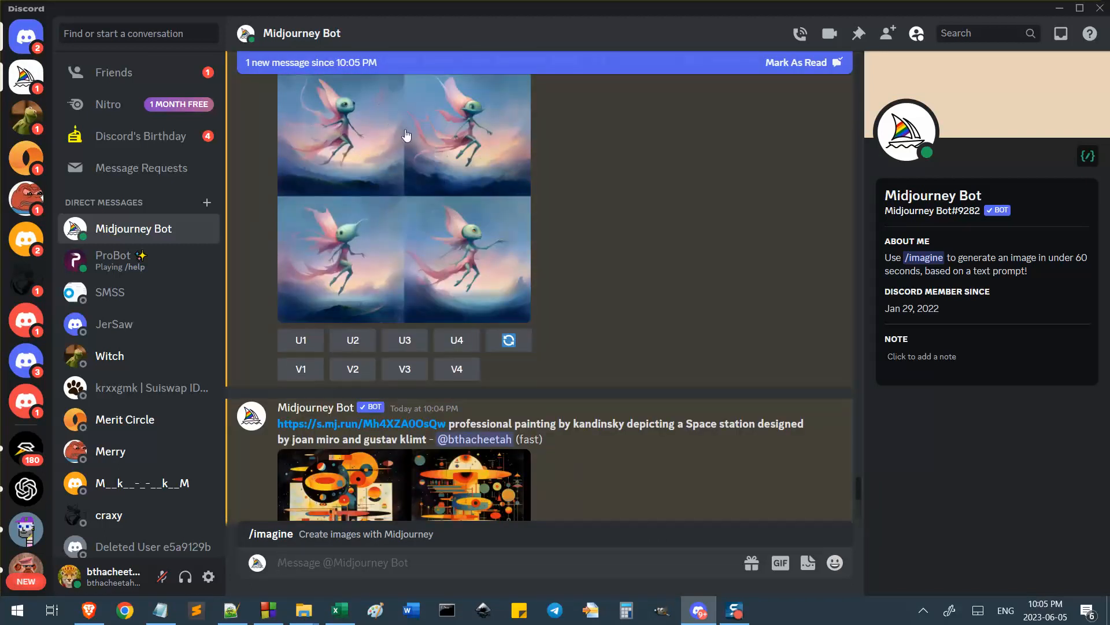
pyautogui.scroll(-3, 551, 281)
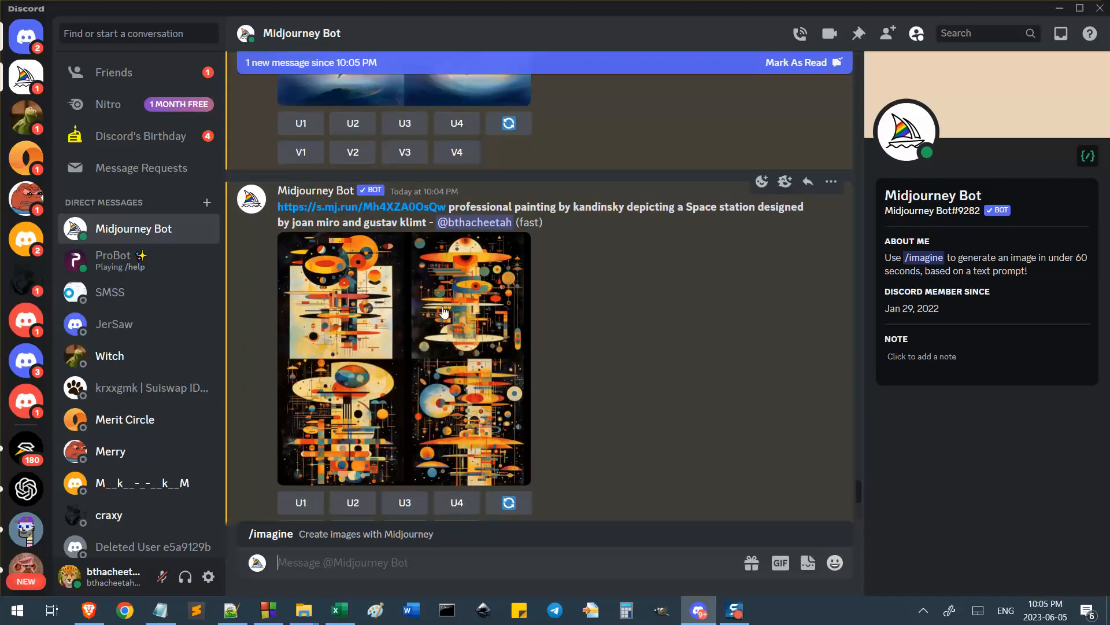
pyautogui.click(444, 312)
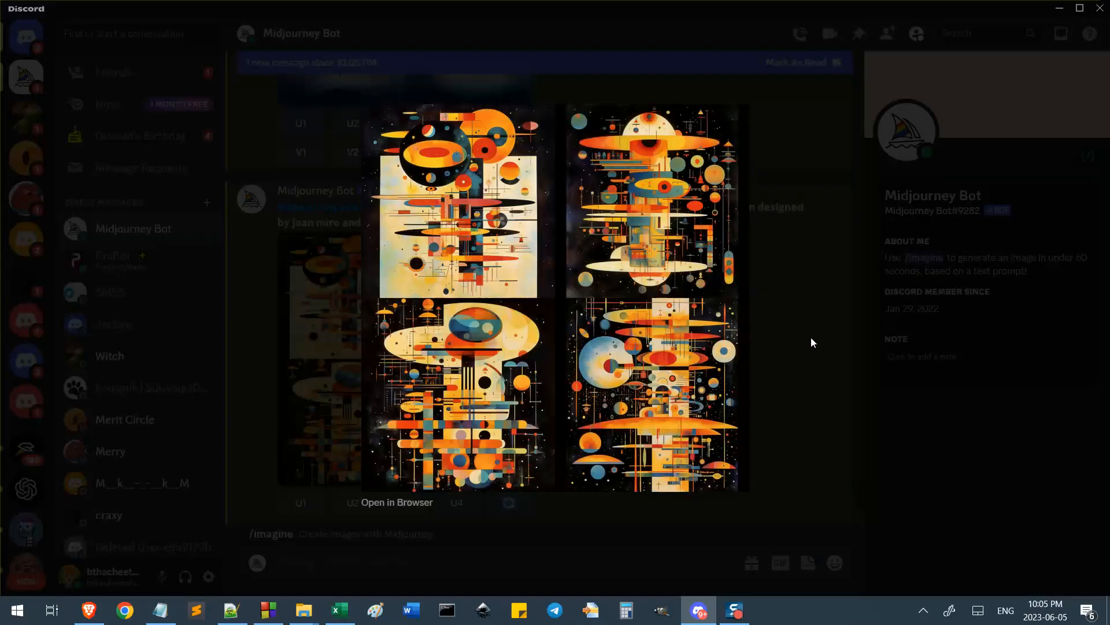
pyautogui.click(800, 421)
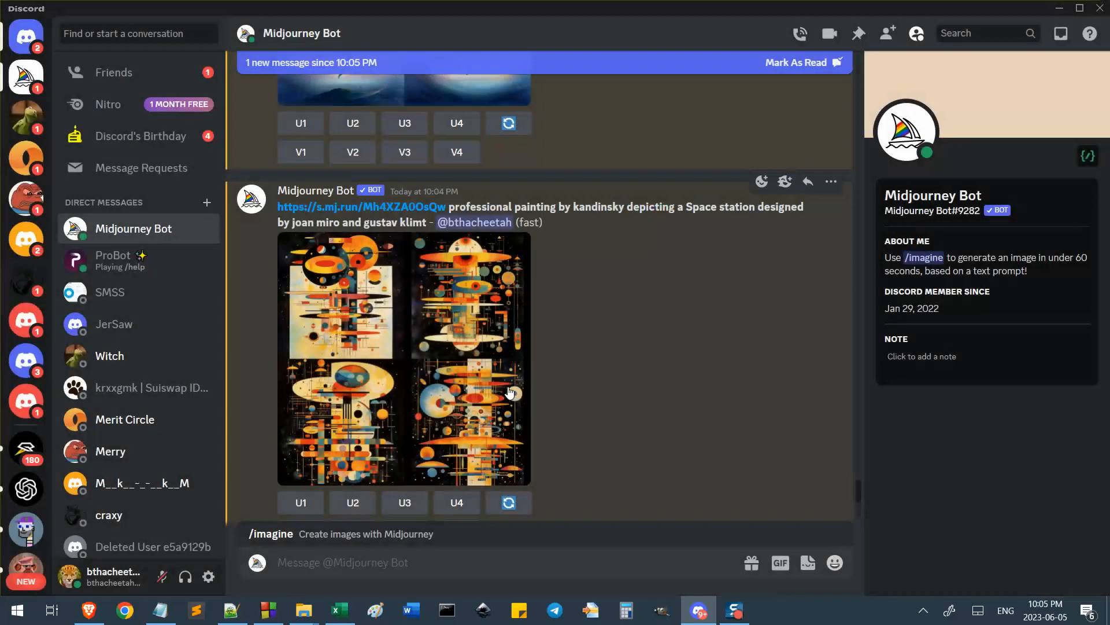
# Enlarge the 9:16 space station grid made from the text-only prompt and upscale its second image
pyautogui.scroll(-1, 509, 391)
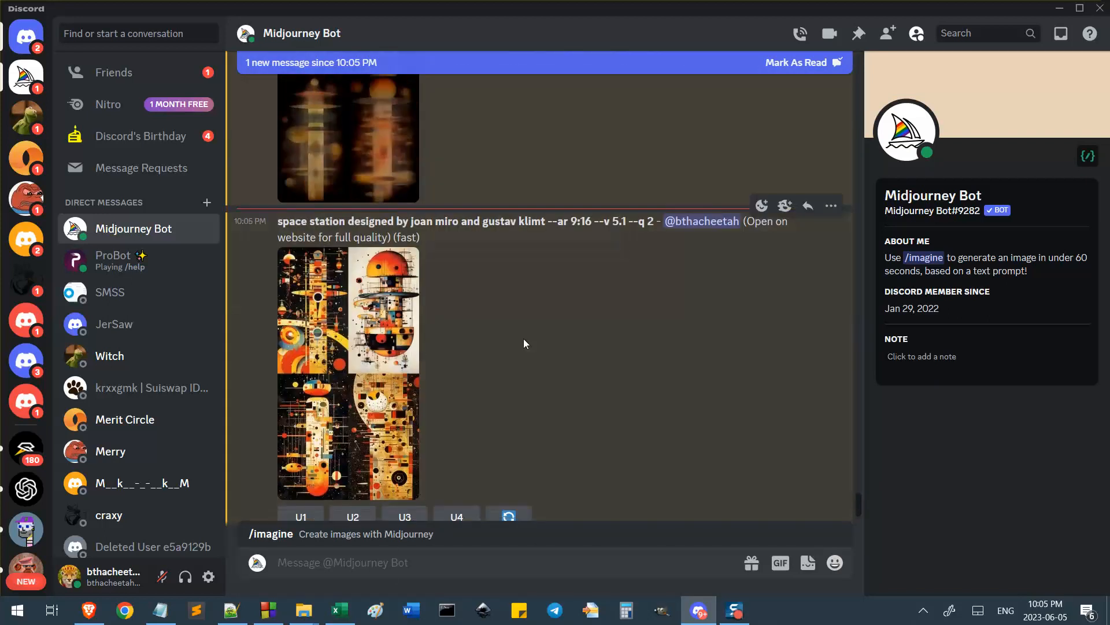
pyautogui.click(346, 225)
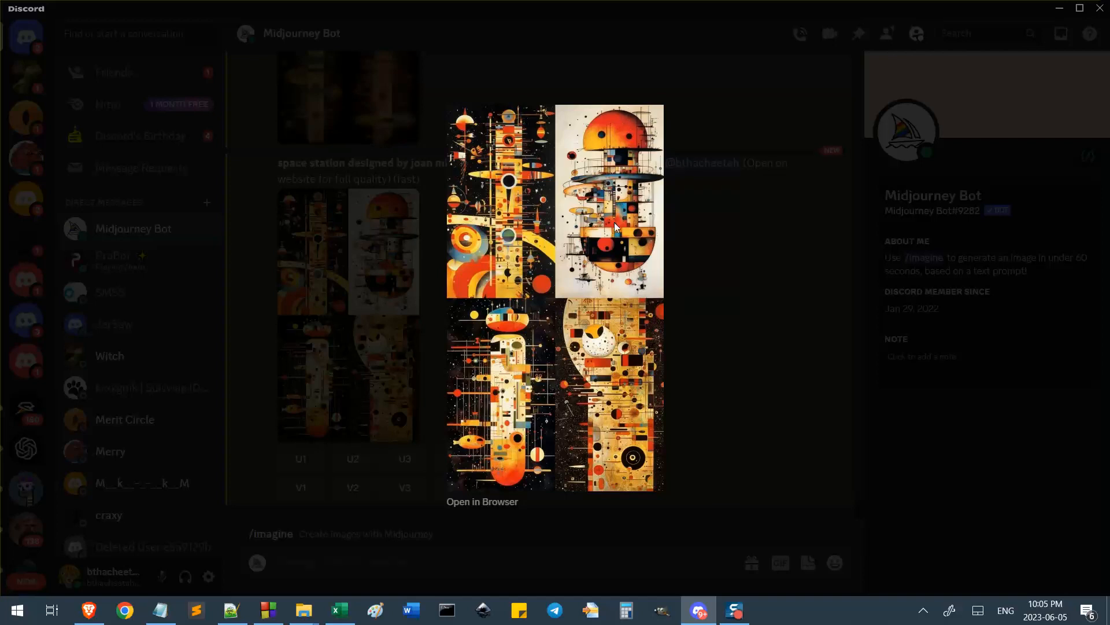
pyautogui.click(716, 234)
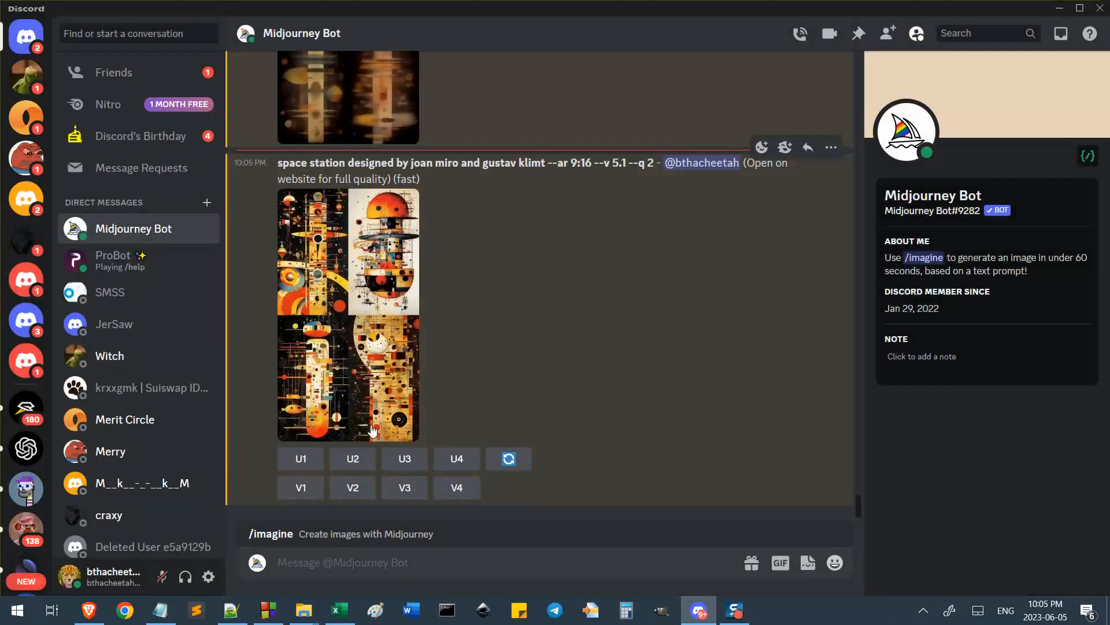
pyautogui.click(353, 459)
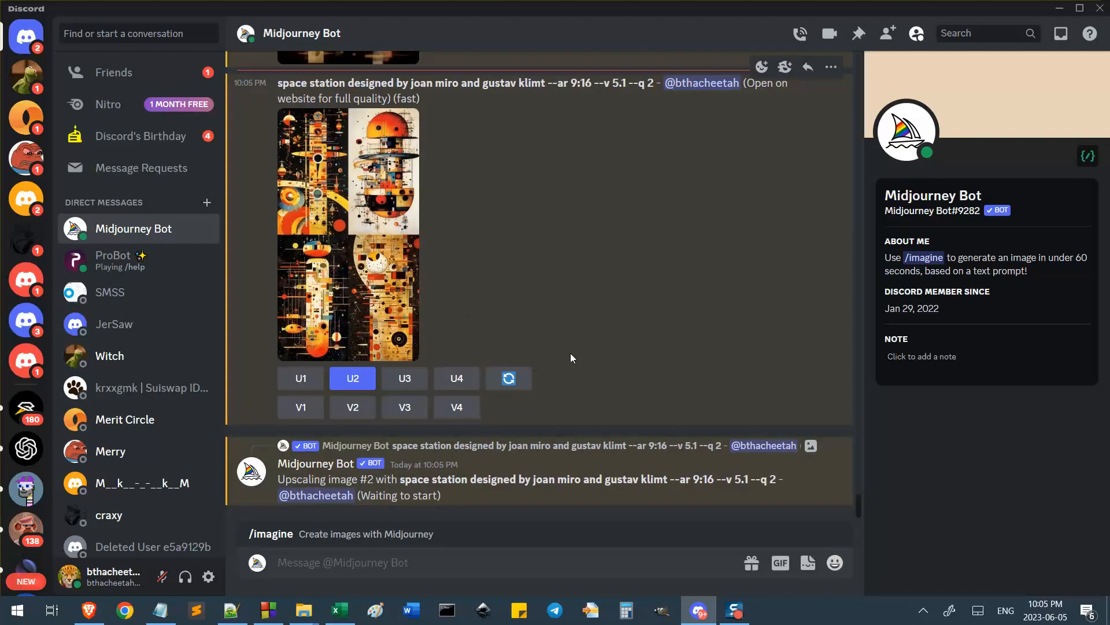
pyautogui.scroll(10, 584, 354)
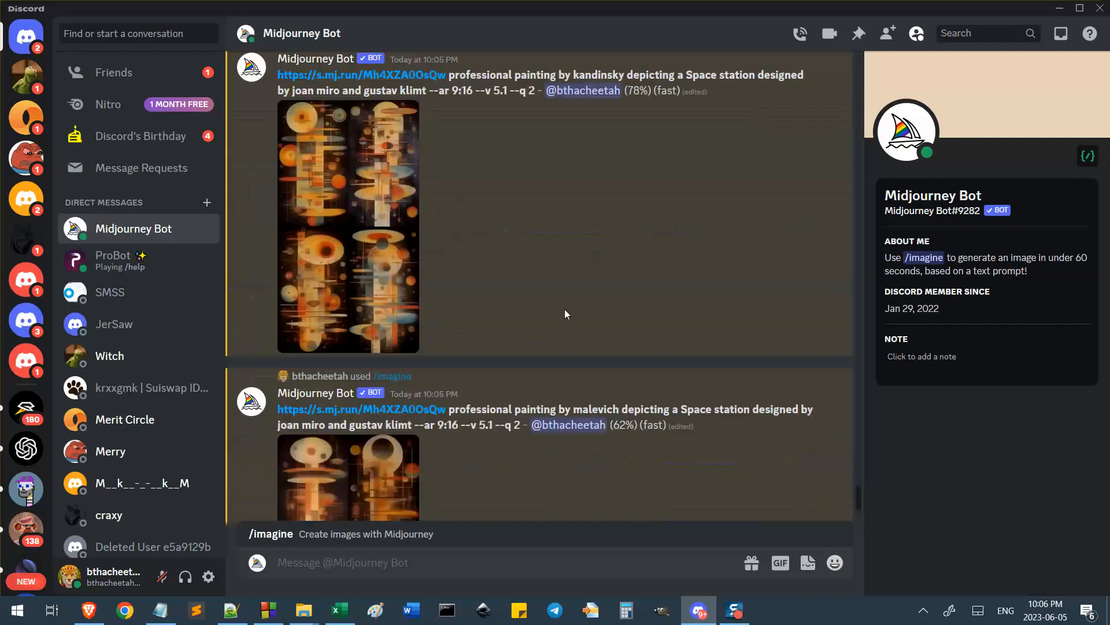
# Check the Kandinsky and Malevich space station jobs in the chat, then go back to the pink flying alien variations
pyautogui.scroll(3, 667, 315)
pyautogui.scroll(-3, 667, 315)
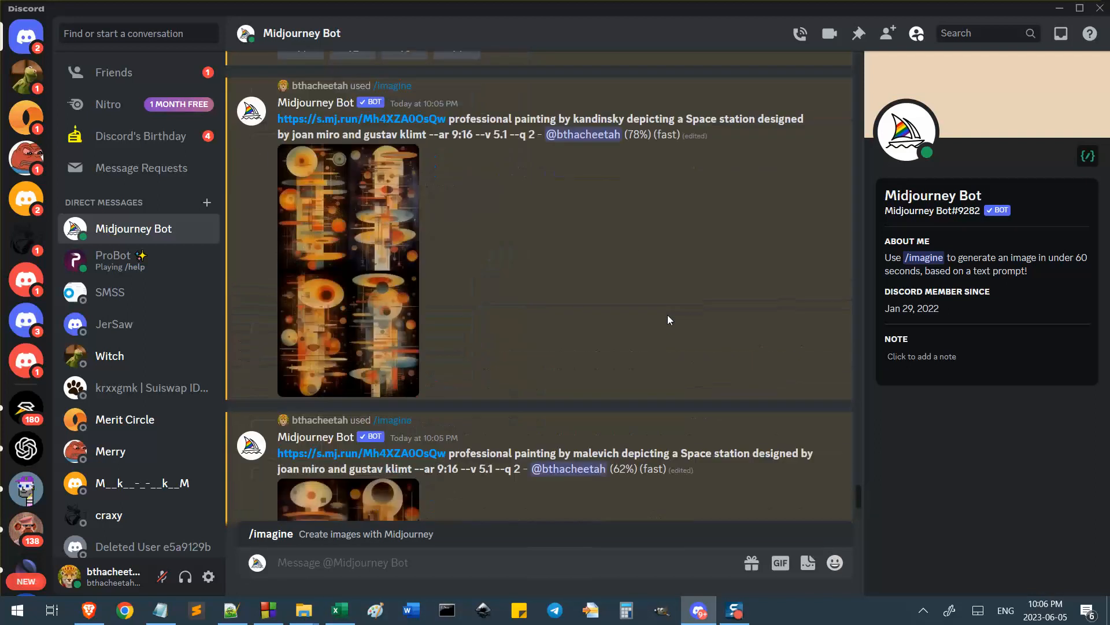
pyautogui.scroll(-2, 668, 315)
pyautogui.scroll(1, 690, 354)
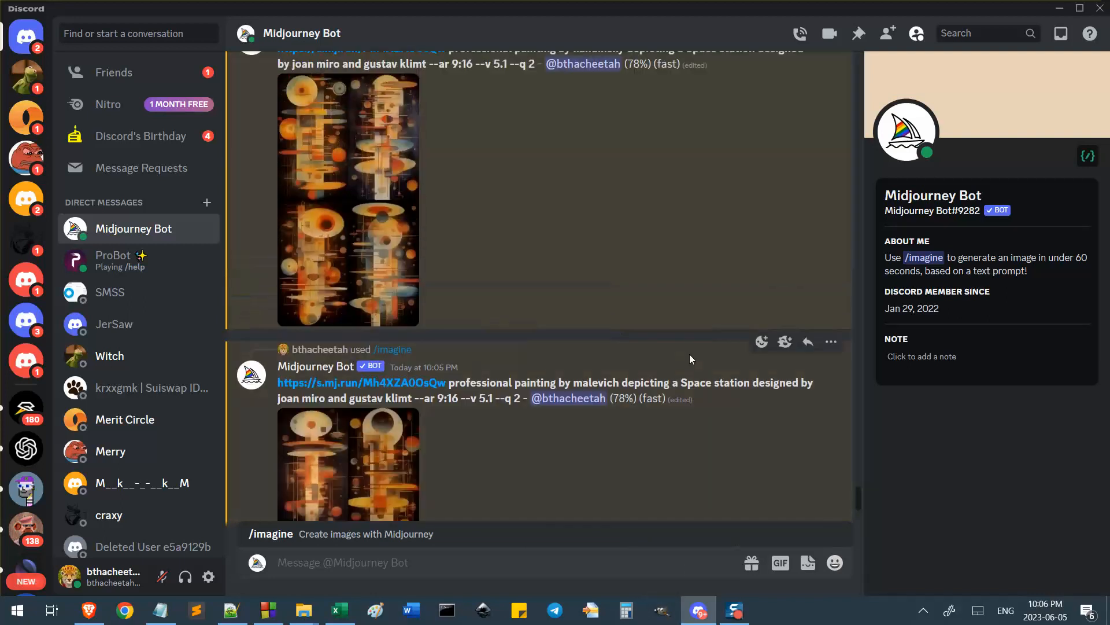
pyautogui.scroll(5, 557, 266)
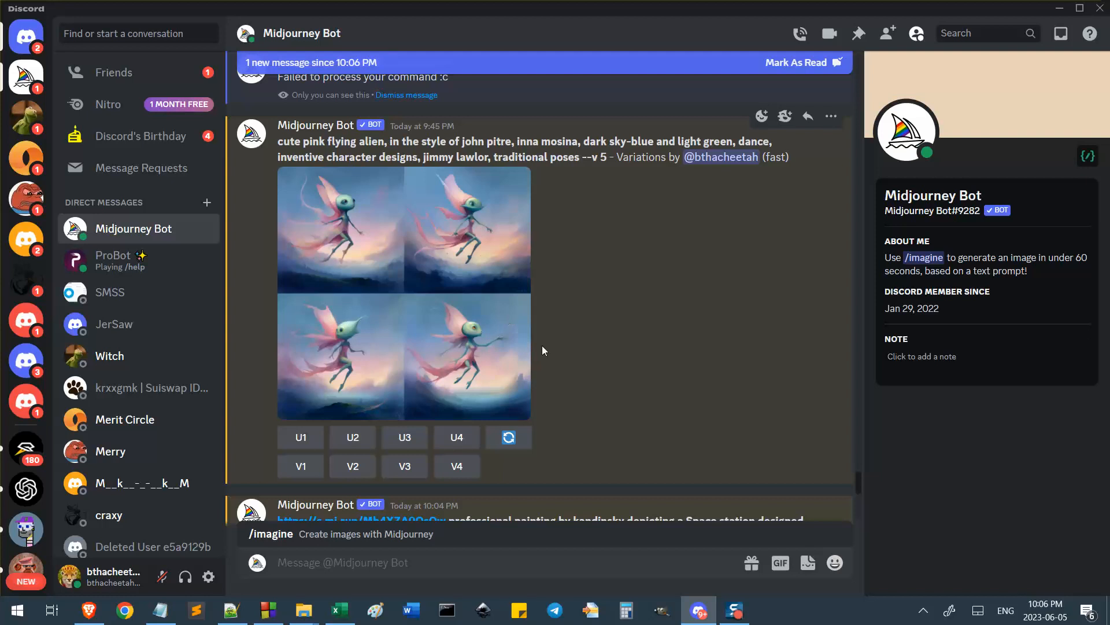
# Switch to the browser and go through the open Midjourney job pages to the Discord message with the upscaled pink flying alien
pyautogui.click(88, 610)
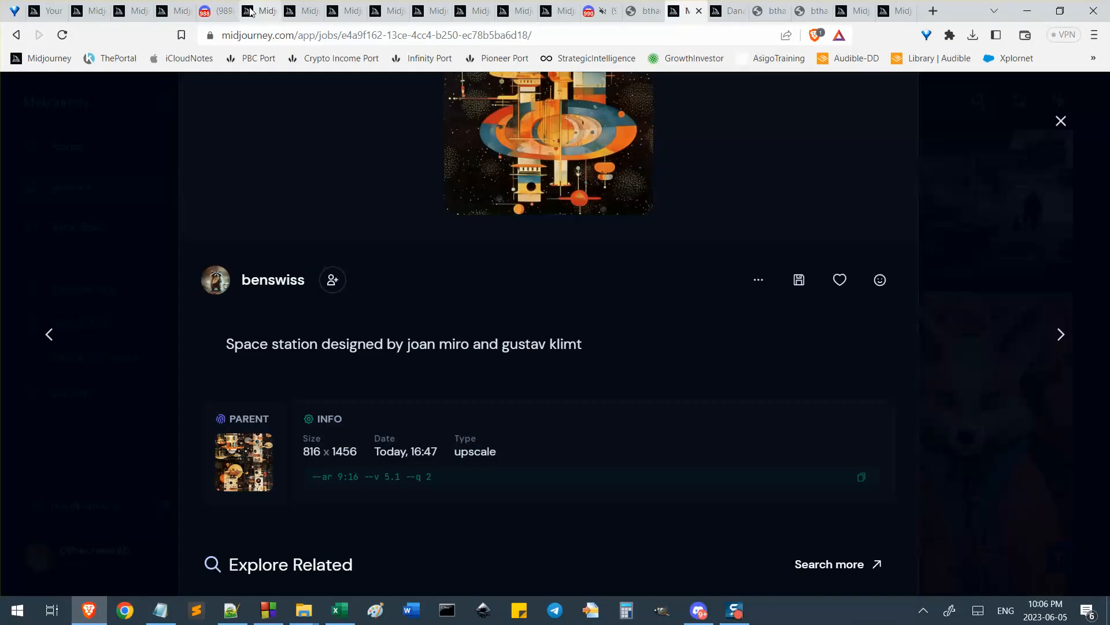
pyautogui.click(251, 12)
pyautogui.click(171, 16)
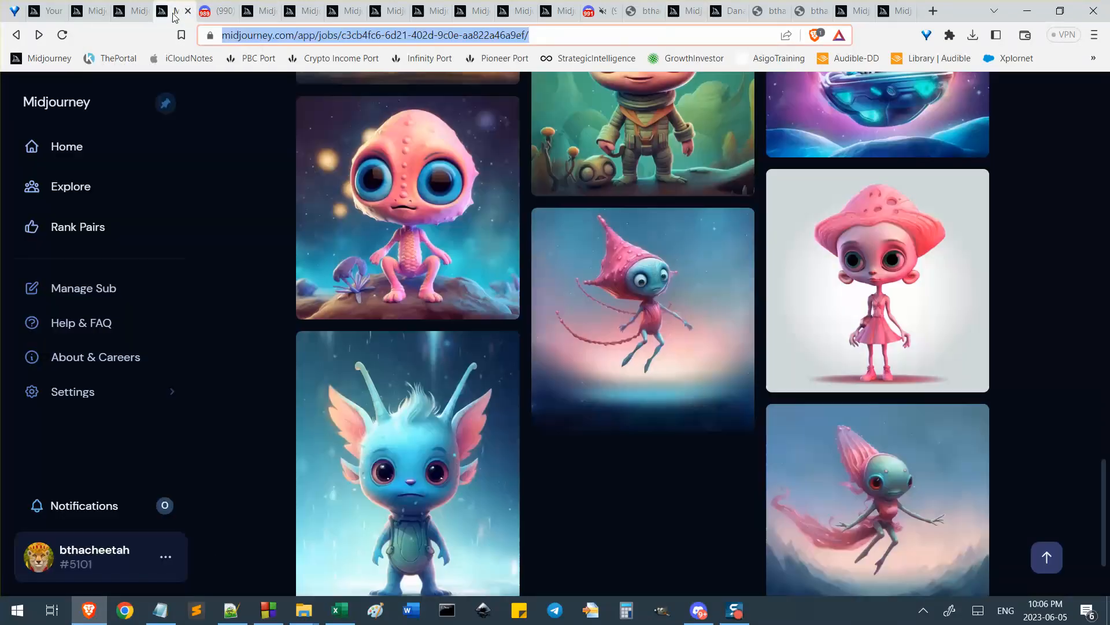
pyautogui.click(252, 11)
pyautogui.scroll(-6, 632, 273)
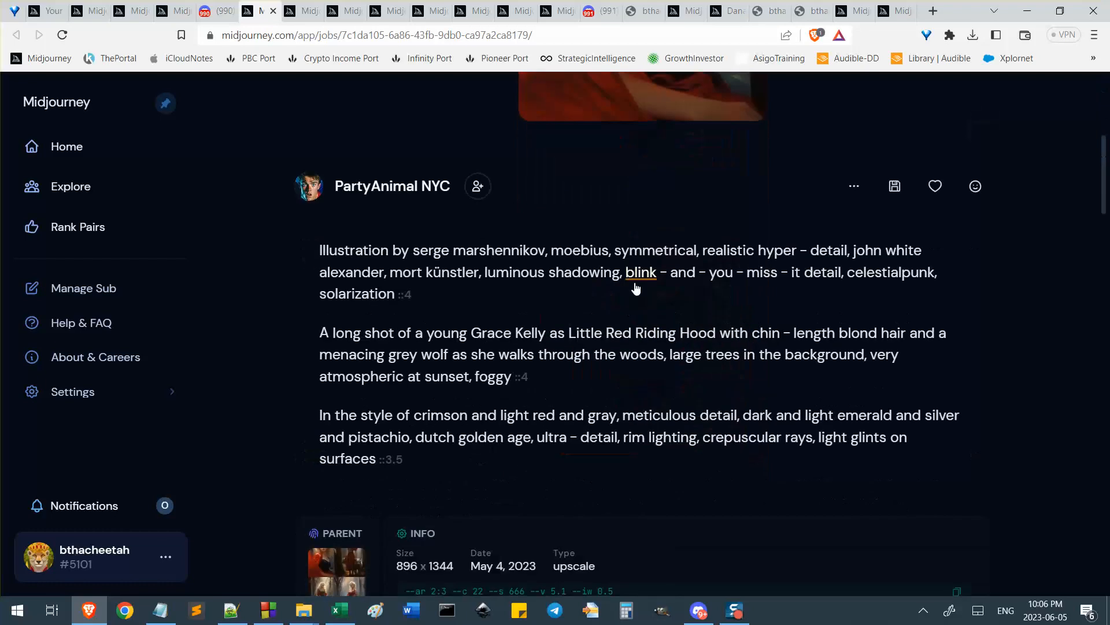
pyautogui.scroll(5, 634, 287)
pyautogui.click(222, 11)
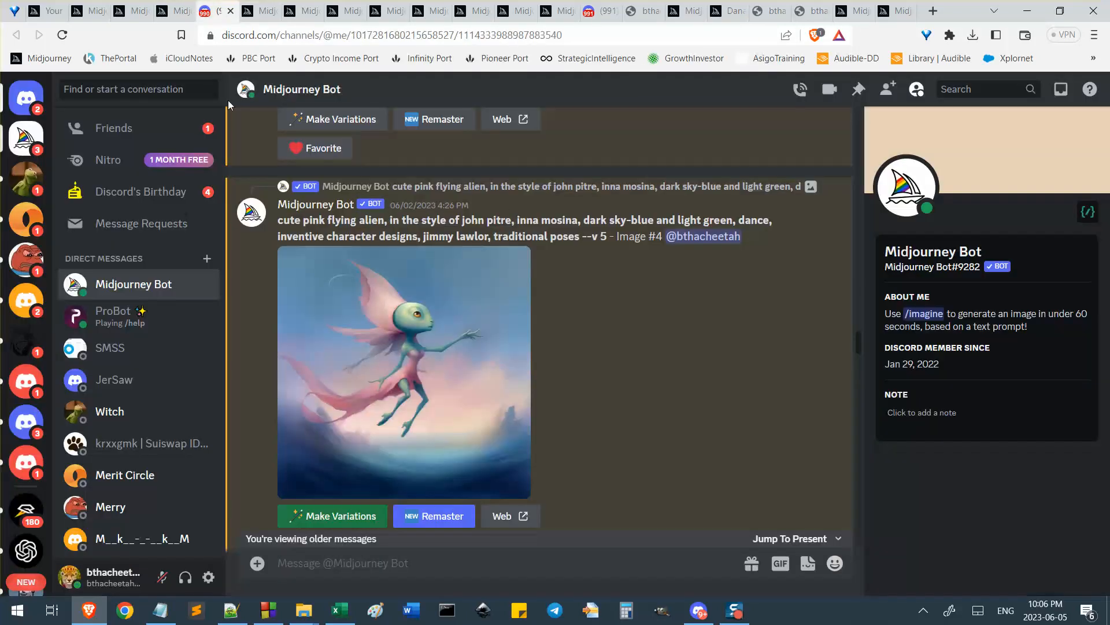
pyautogui.scroll(-3, 434, 312)
pyautogui.scroll(3, 445, 325)
pyautogui.scroll(2, 445, 325)
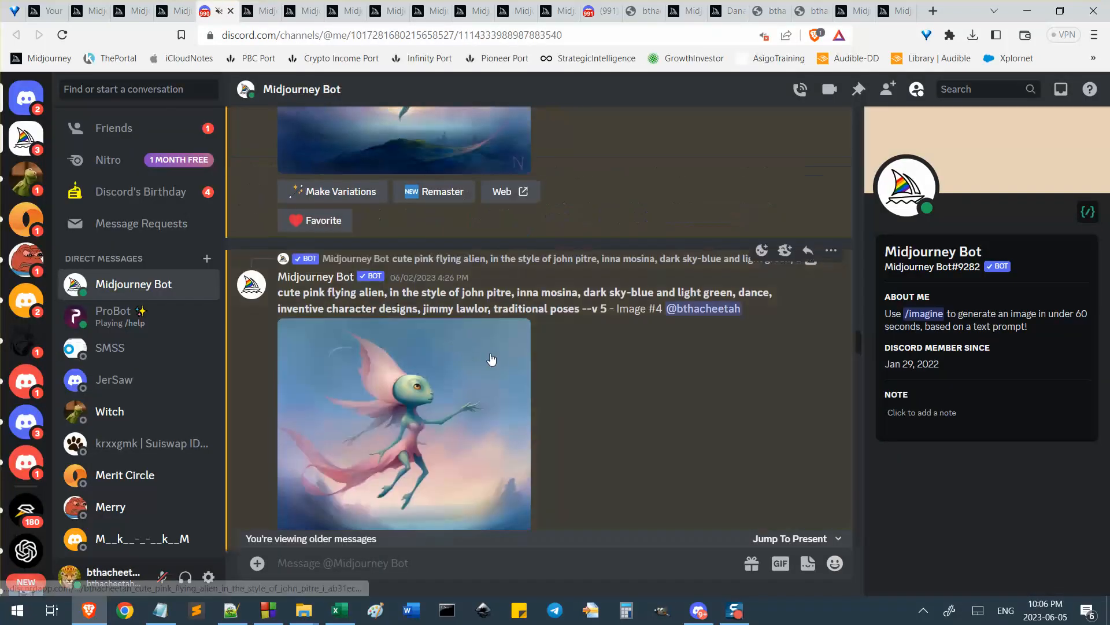
# Switch to Notepad++, open the note "new 532", close the search results and look through the screen recording notes
pyautogui.hotkey('alt', 'Tab')
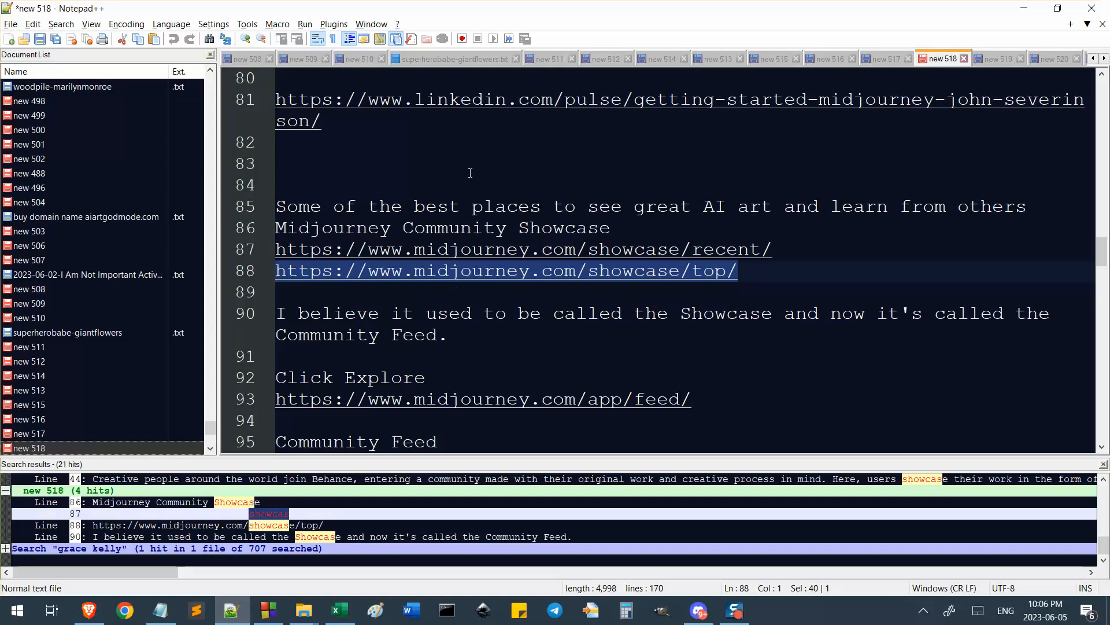
pyautogui.click(470, 173)
pyautogui.scroll(-5, 73, 359)
pyautogui.click(68, 429)
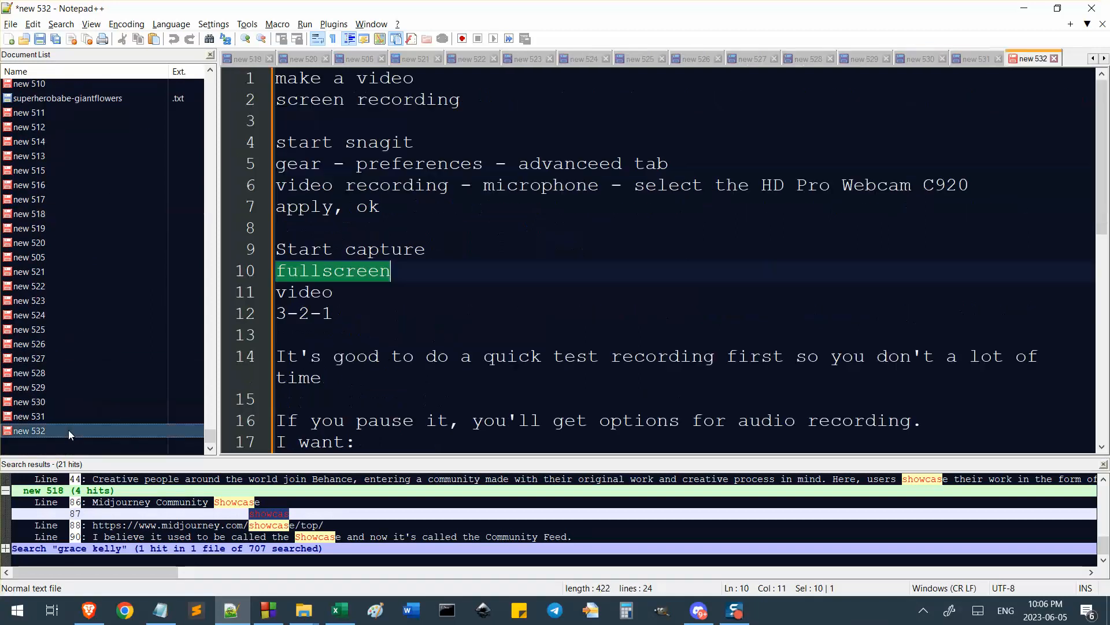
pyautogui.click(1103, 464)
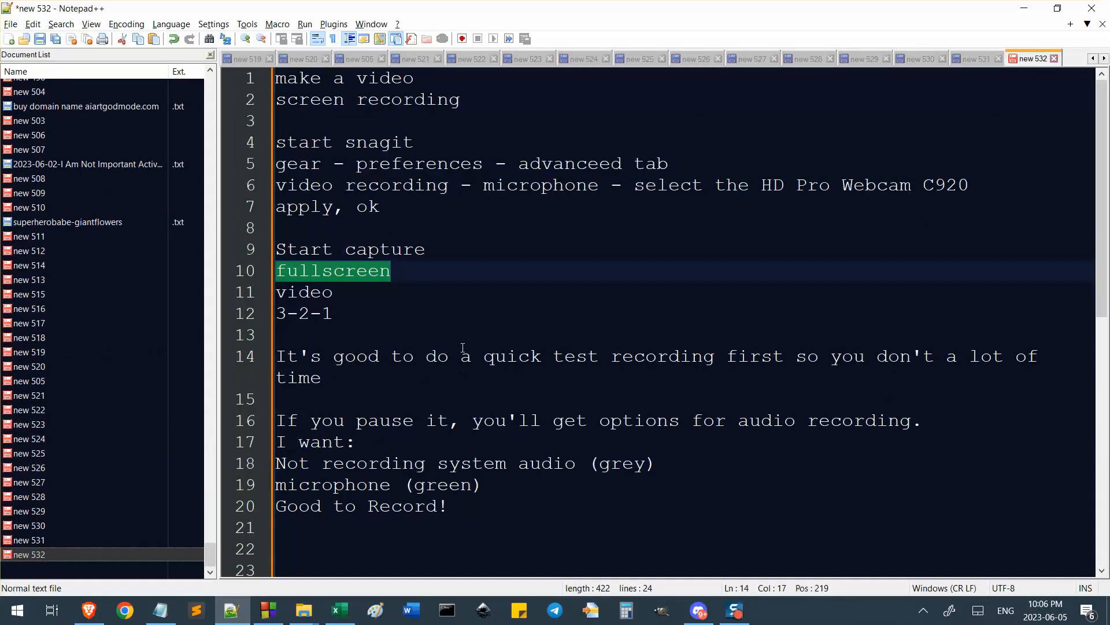
pyautogui.scroll(-2, 462, 347)
pyautogui.scroll(1, 211, 558)
# Switch to the untitled Notepad note, maximize its window and go to the Discord and remastered job links
pyautogui.click(161, 610)
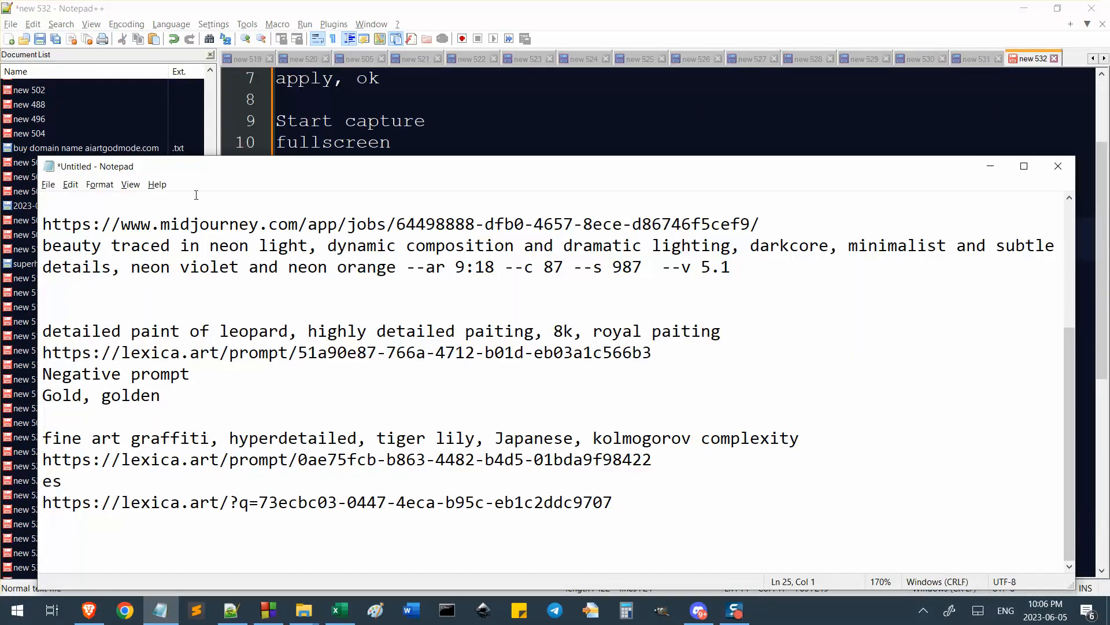
pyautogui.doubleClick(196, 166)
pyautogui.scroll(3, 330, 179)
pyautogui.click(287, 183)
pyautogui.scroll(1, 175, 159)
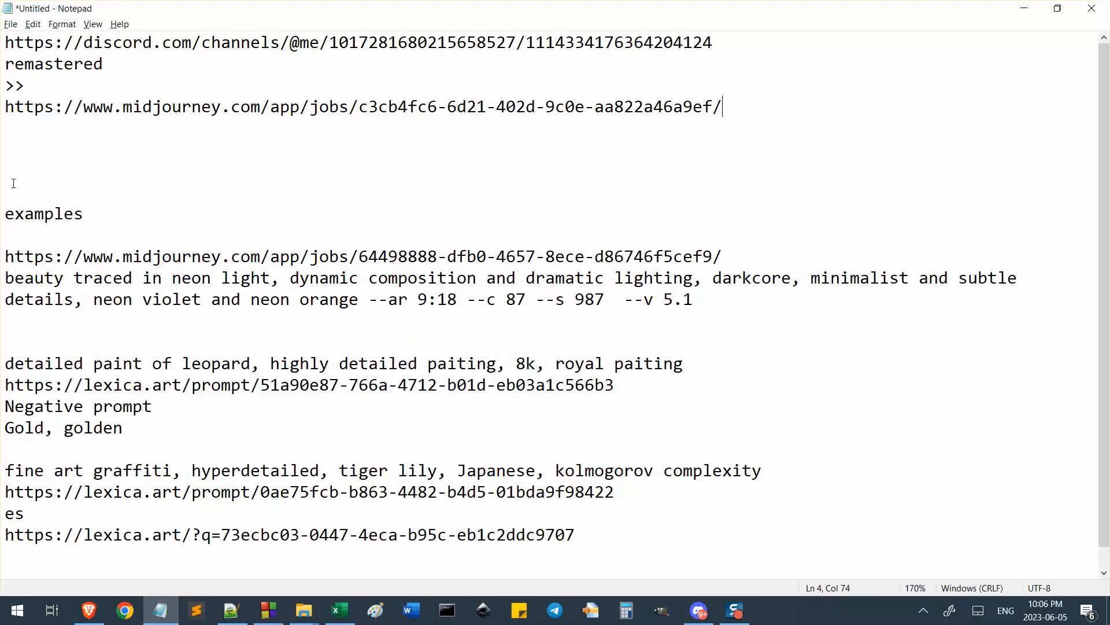
# Move the block from "examples" to the end of the note to its beginning, followed by four line breaks
pyautogui.hotkey('ctrl', 'shift', 'End')
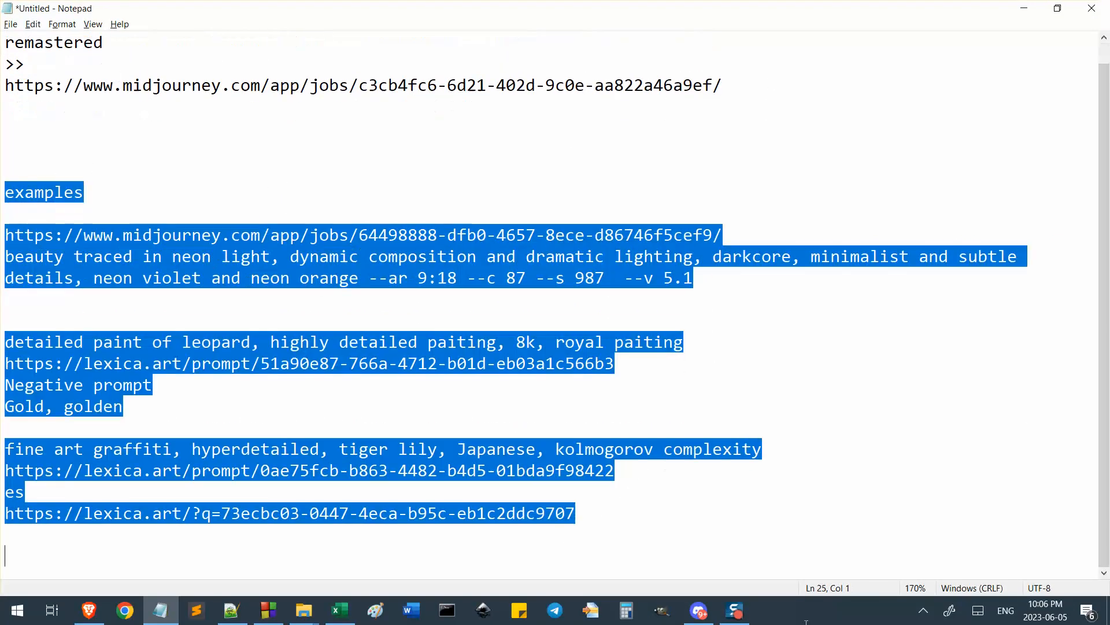
pyautogui.hotkey('ctrl', 'x')
pyautogui.hotkey('ctrl', 'Home')
pyautogui.hotkey('ctrl', 'v')
pyautogui.press('Return')
pyautogui.press('Return')
pyautogui.press('Return')
pyautogui.press('Return')
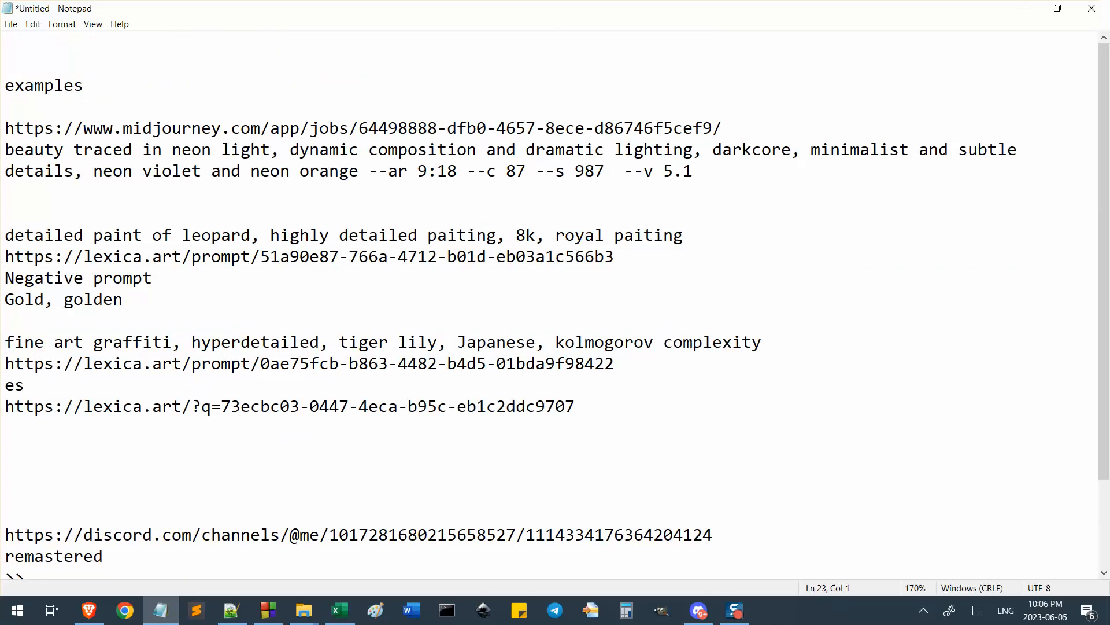
pyautogui.scroll(-2, 415, 431)
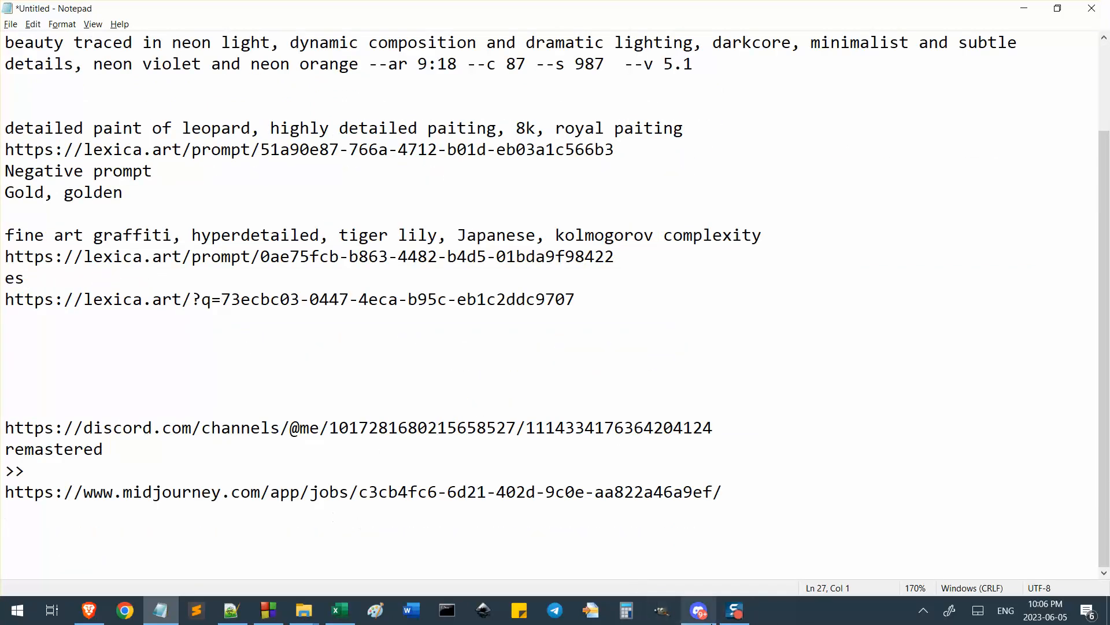
# Return to the Discord chat in the browser and examine the pink flying alien's Remaster option and the --v 5.1 remaster grid
pyautogui.click(698, 611)
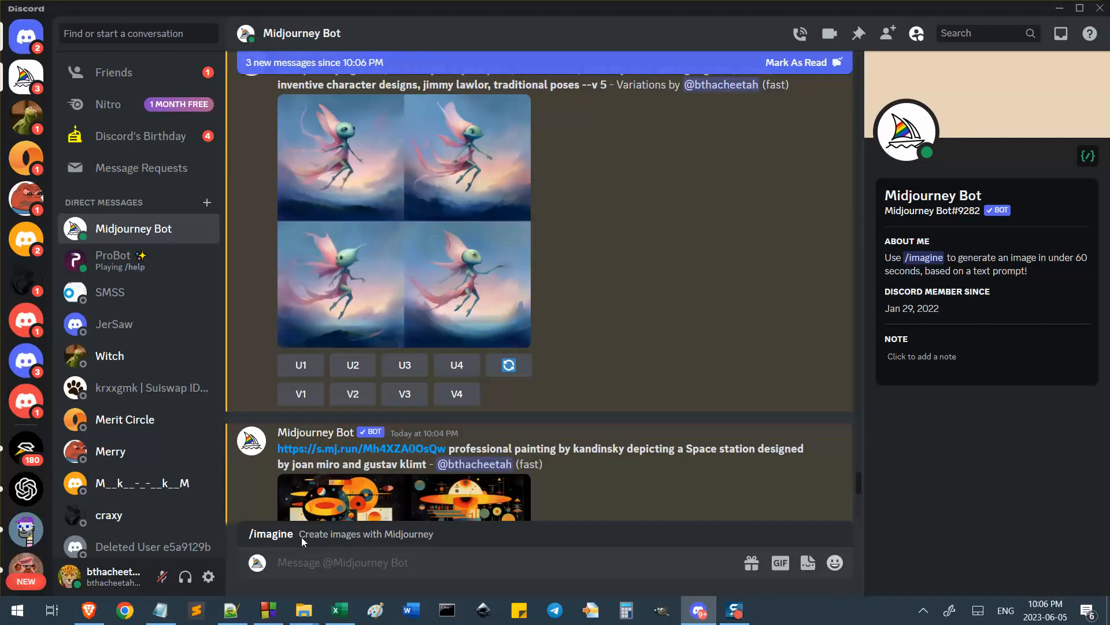
pyautogui.click(89, 610)
pyautogui.scroll(-4, 432, 402)
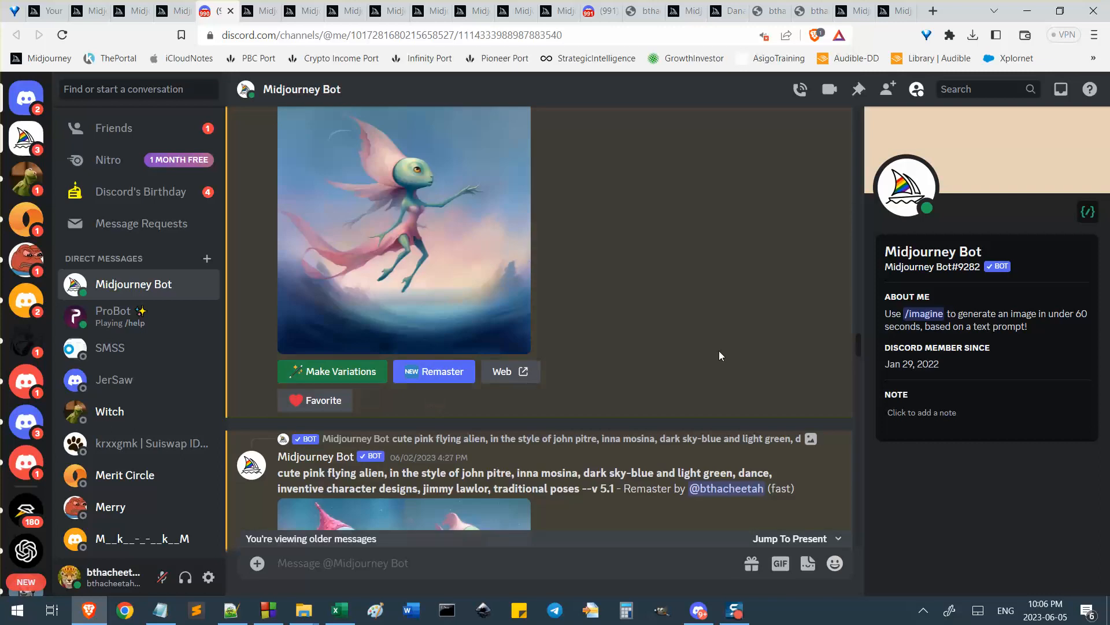
pyautogui.scroll(-2, 443, 324)
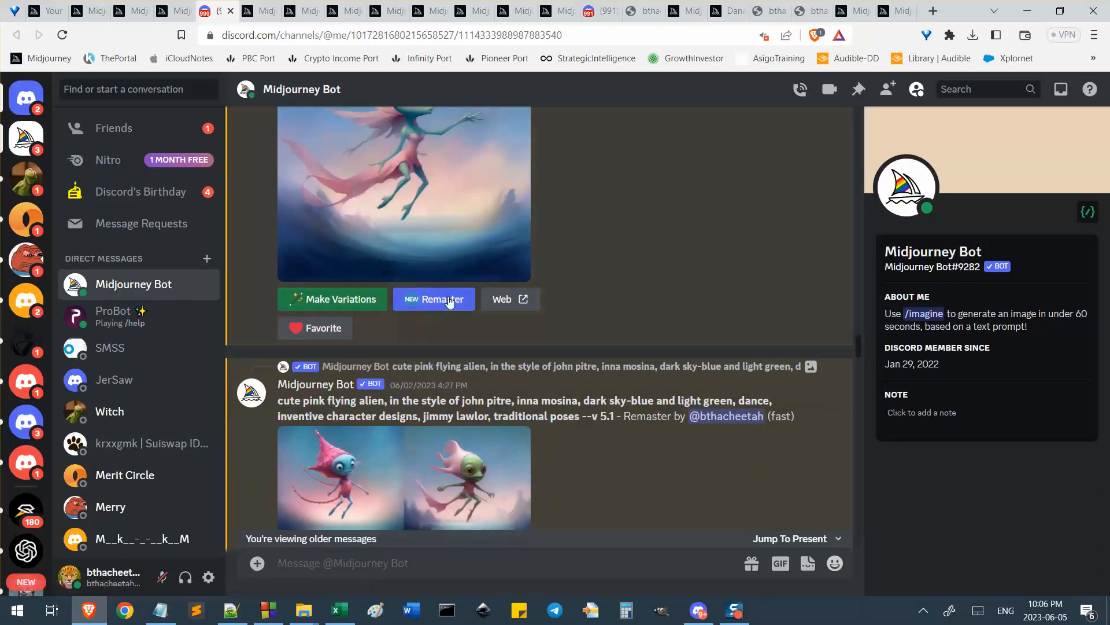
pyautogui.scroll(-3, 408, 362)
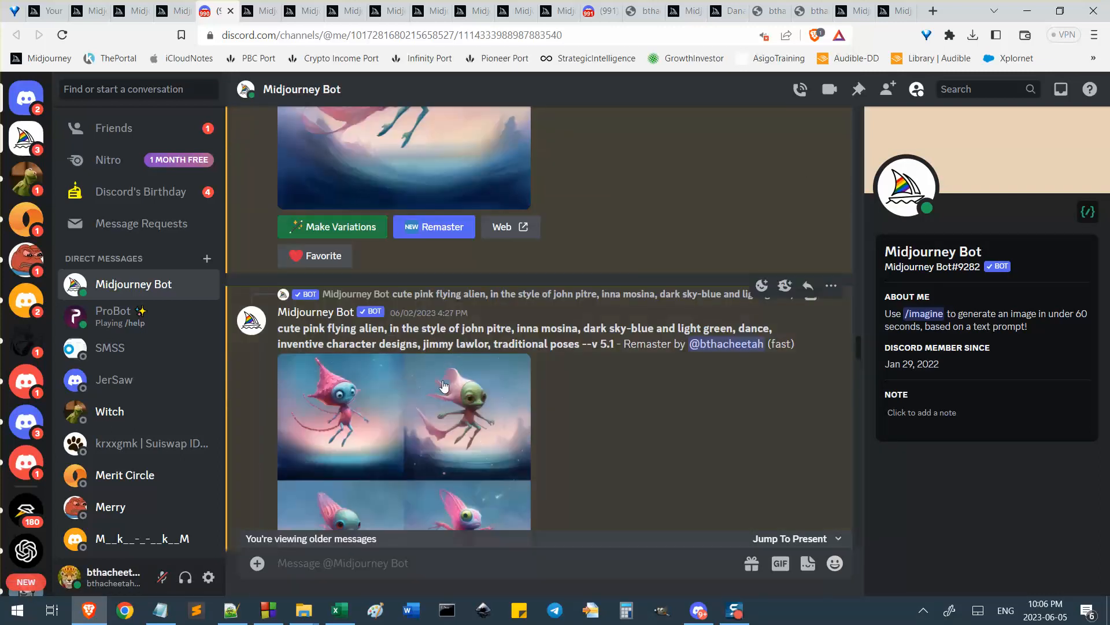
pyautogui.scroll(-2, 445, 385)
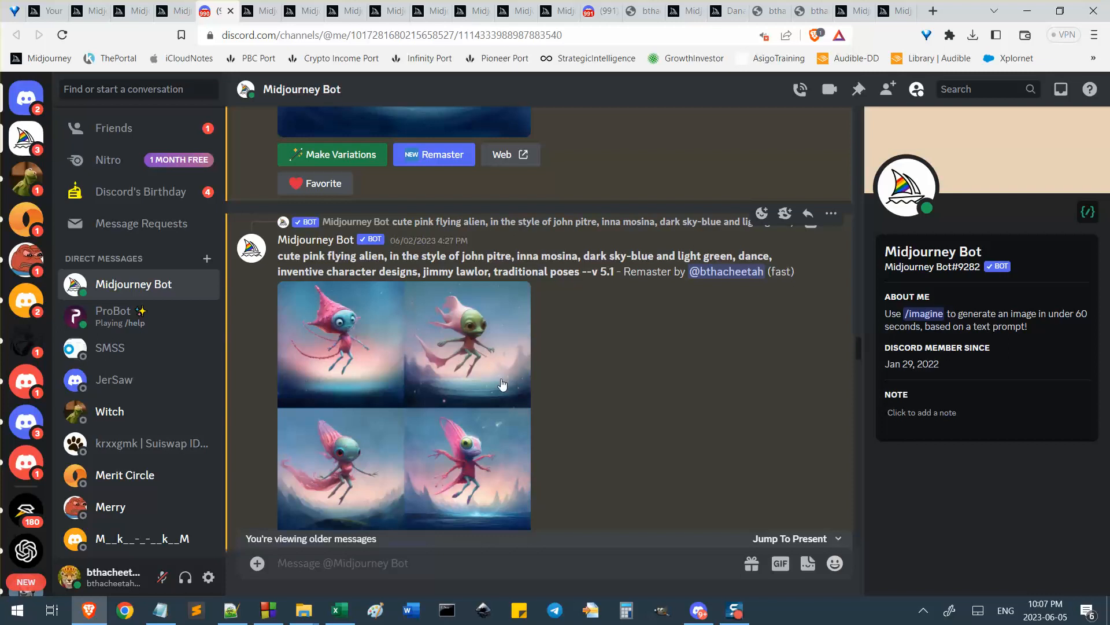
pyautogui.scroll(-3, 501, 385)
pyautogui.scroll(4, 547, 320)
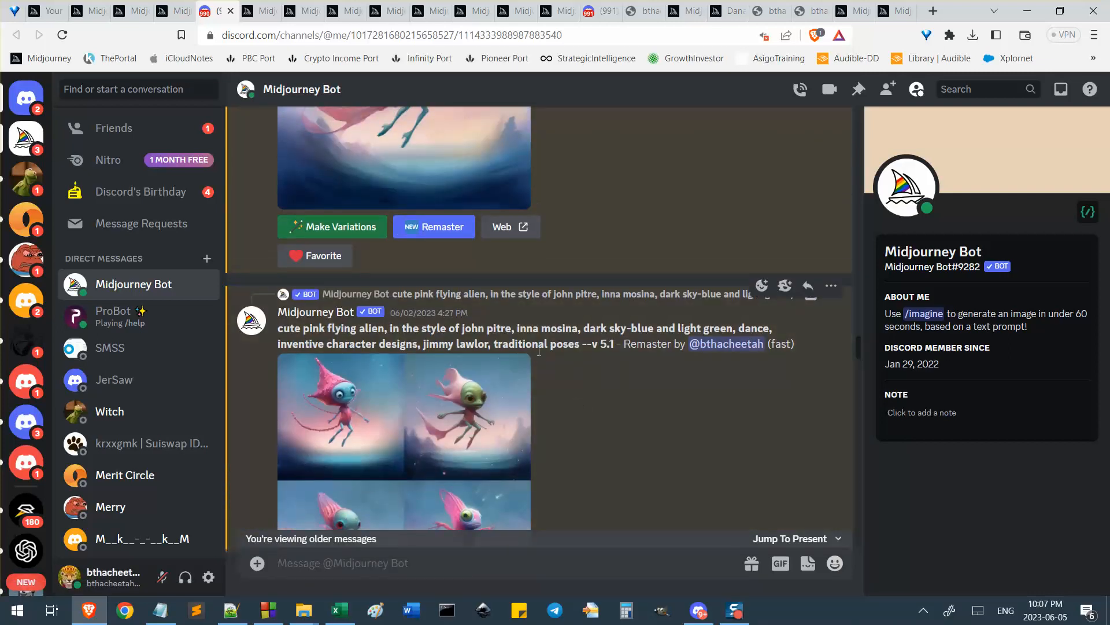
# Jump to the original message behind the remaster and compare its --v 5 alien with the --v 5.1 remastered grid
pyautogui.click(517, 295)
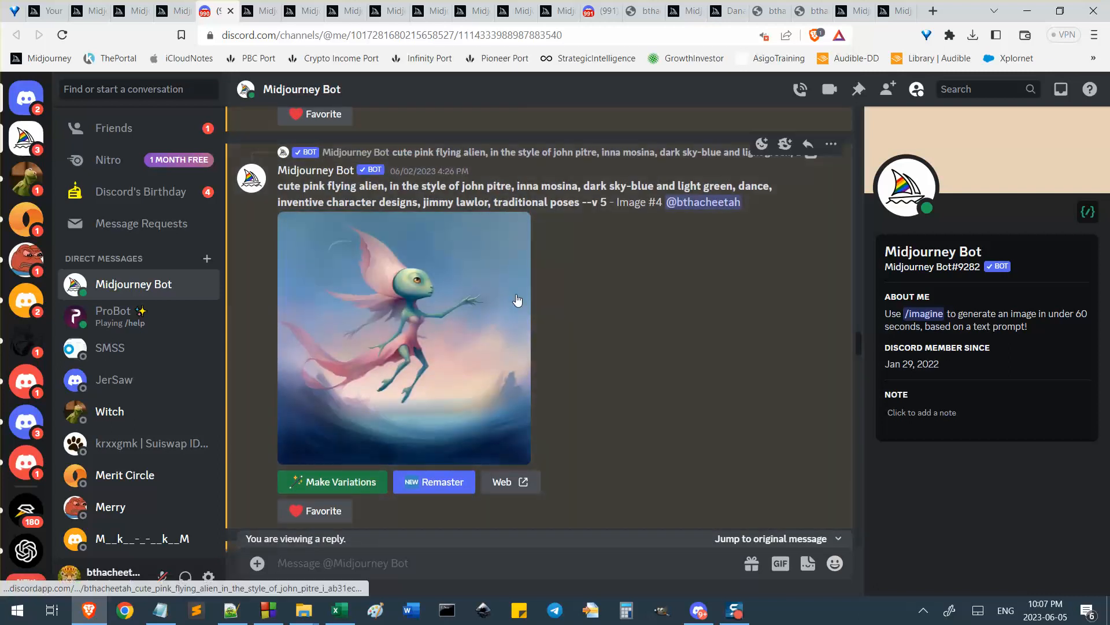
pyautogui.scroll(-6, 623, 319)
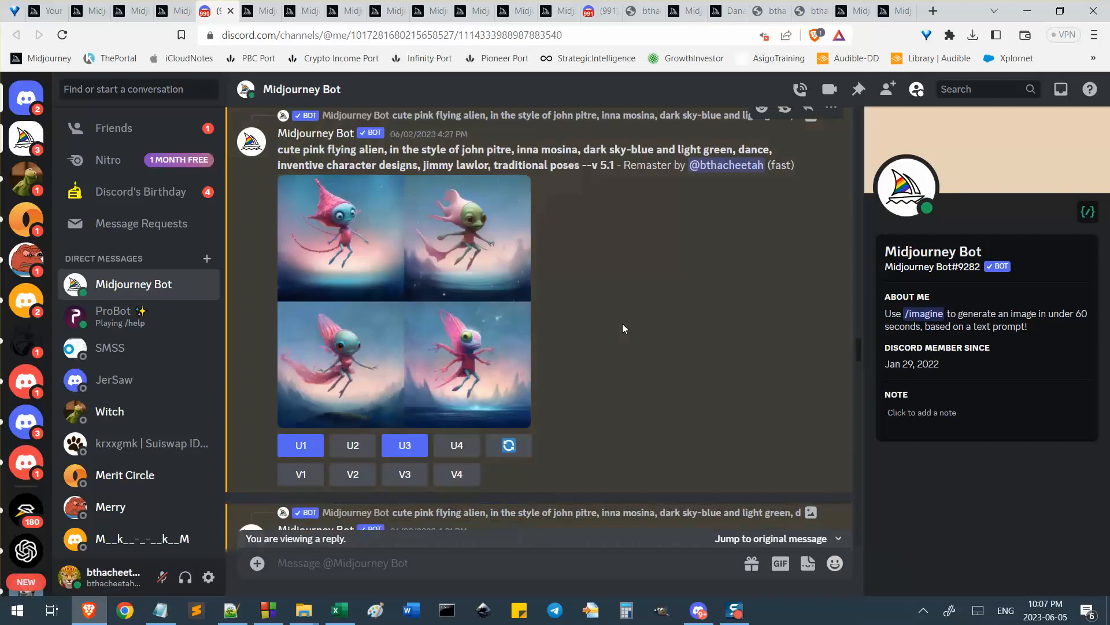
pyautogui.scroll(5, 567, 318)
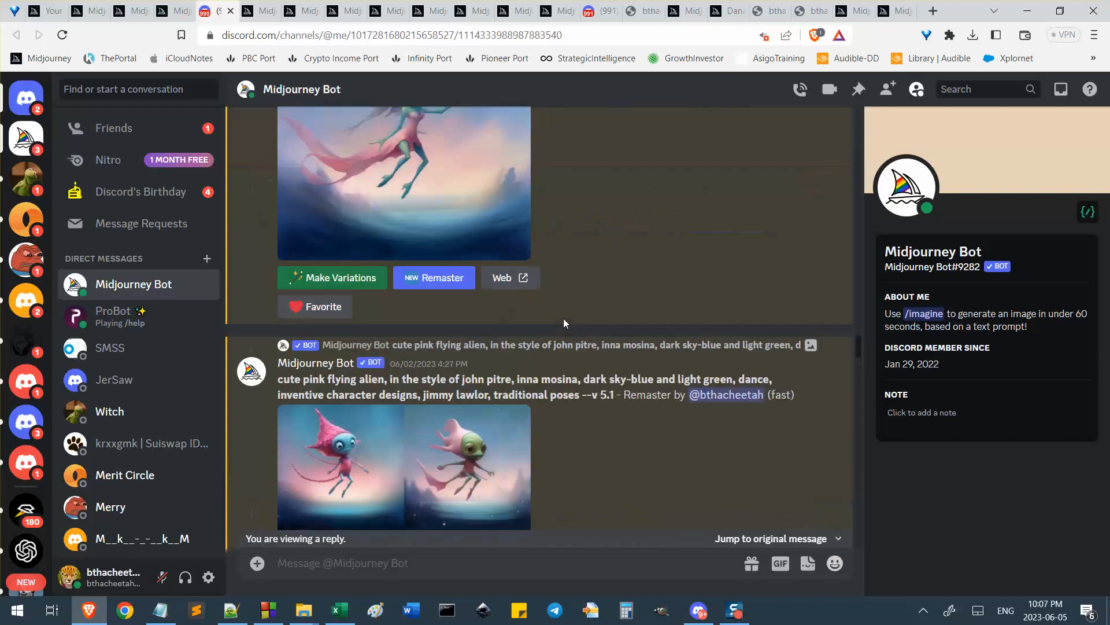
pyautogui.scroll(3, 507, 262)
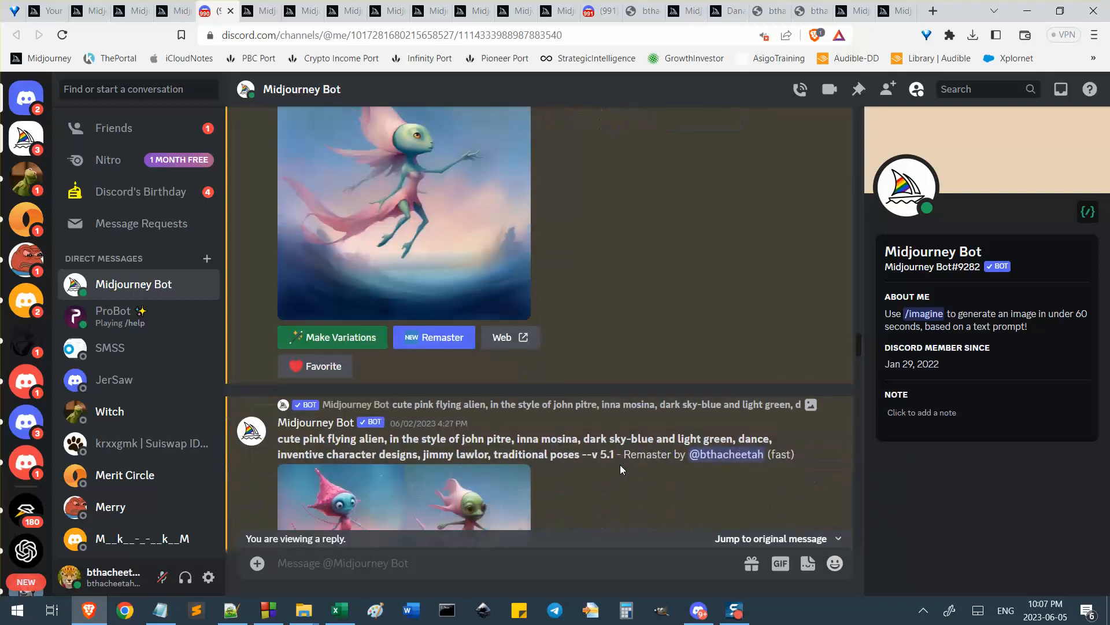
pyautogui.scroll(-1, 619, 464)
pyautogui.scroll(-2, 546, 445)
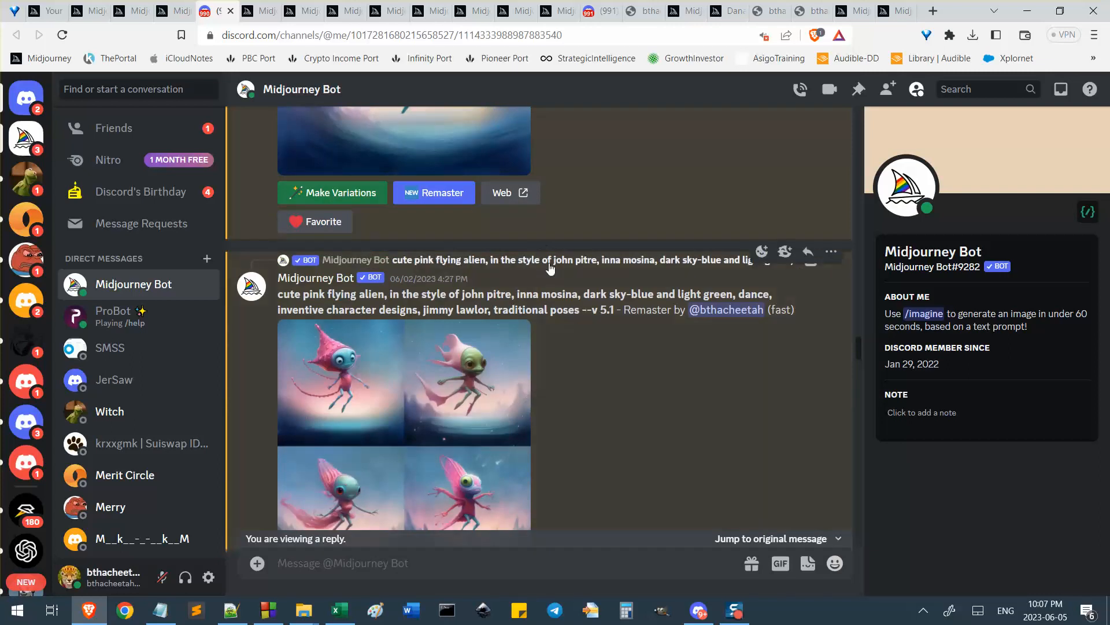
# Find the remastered v 5.1 image grid of the cute pink flying alien in the Midjourney Bot chat and copy its message link
pyautogui.scroll(-4, 596, 377)
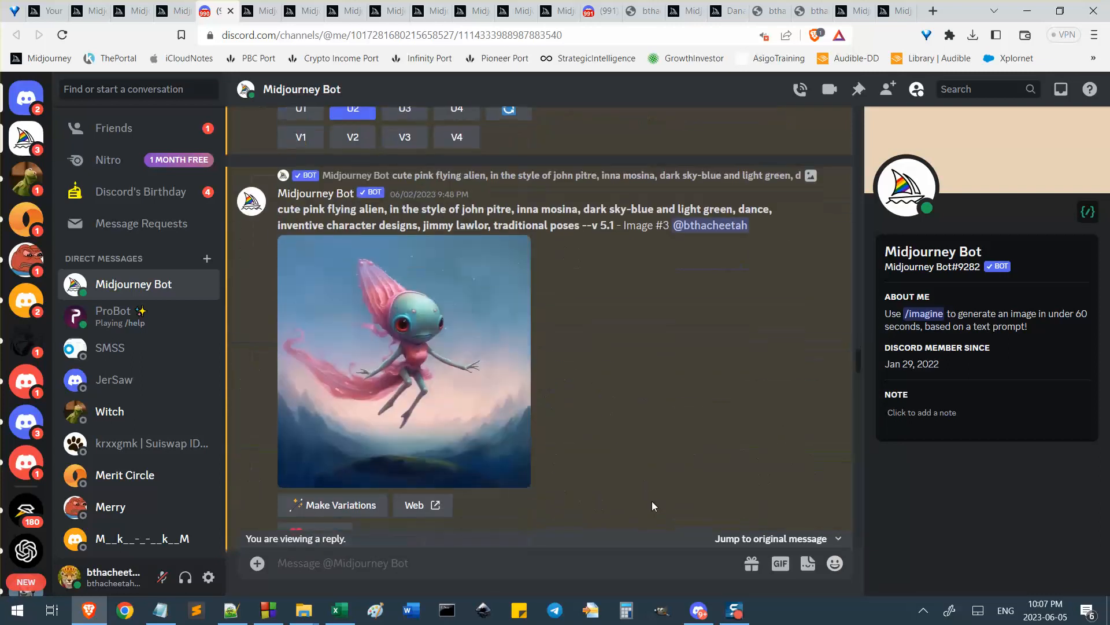
pyautogui.scroll(-5, 596, 392)
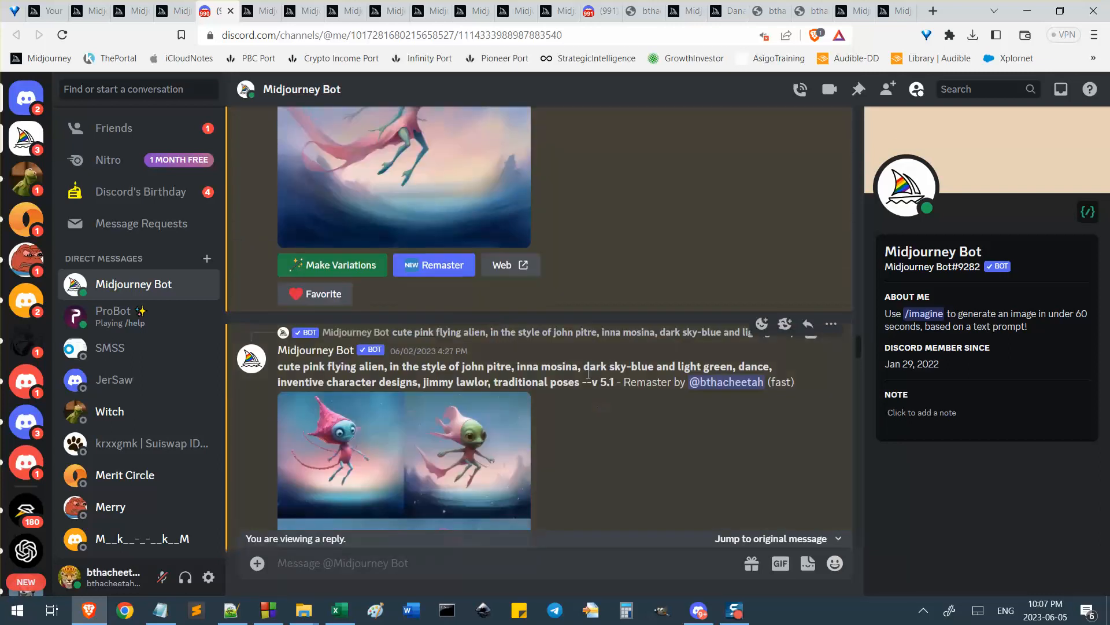
pyautogui.scroll(-2, 548, 341)
pyautogui.scroll(5, 567, 254)
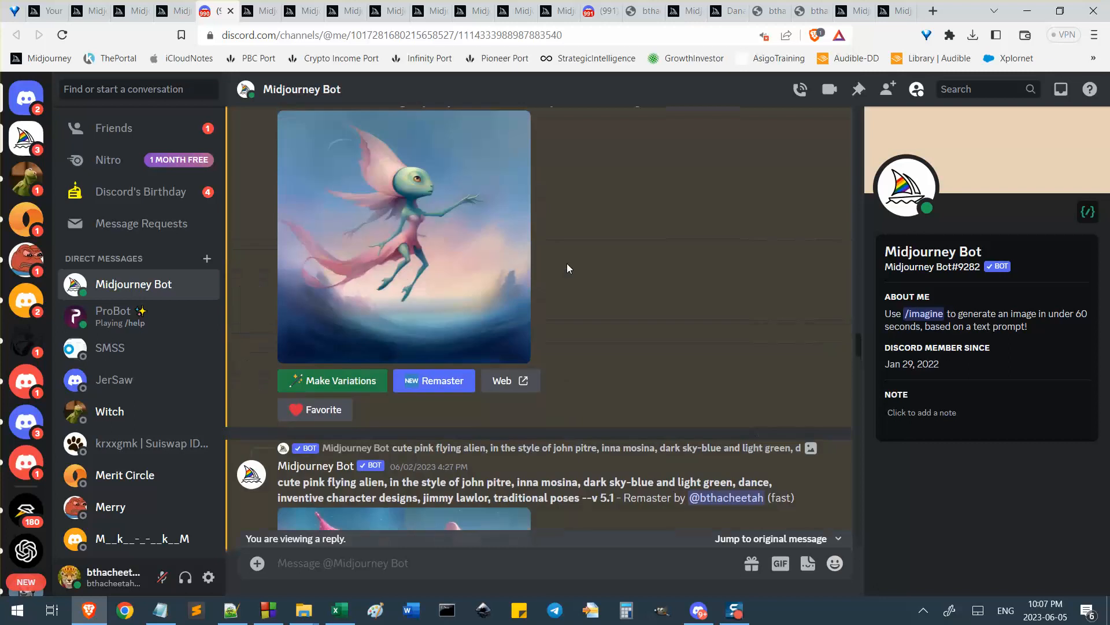
pyautogui.scroll(-8, 566, 266)
pyautogui.scroll(2, 567, 260)
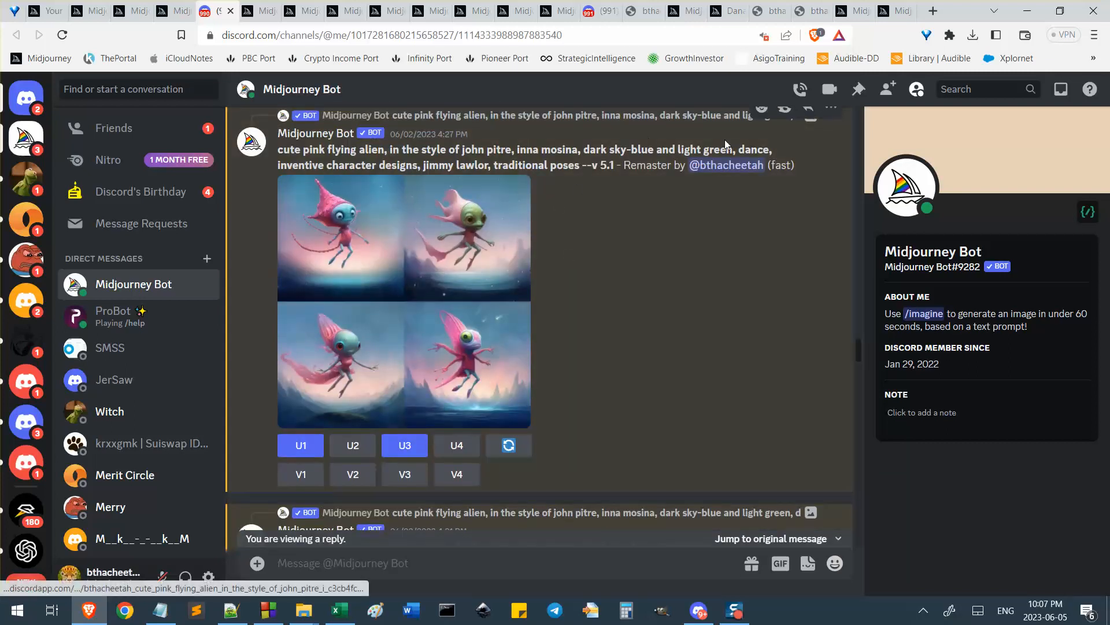
pyautogui.click(831, 107)
pyautogui.click(736, 320)
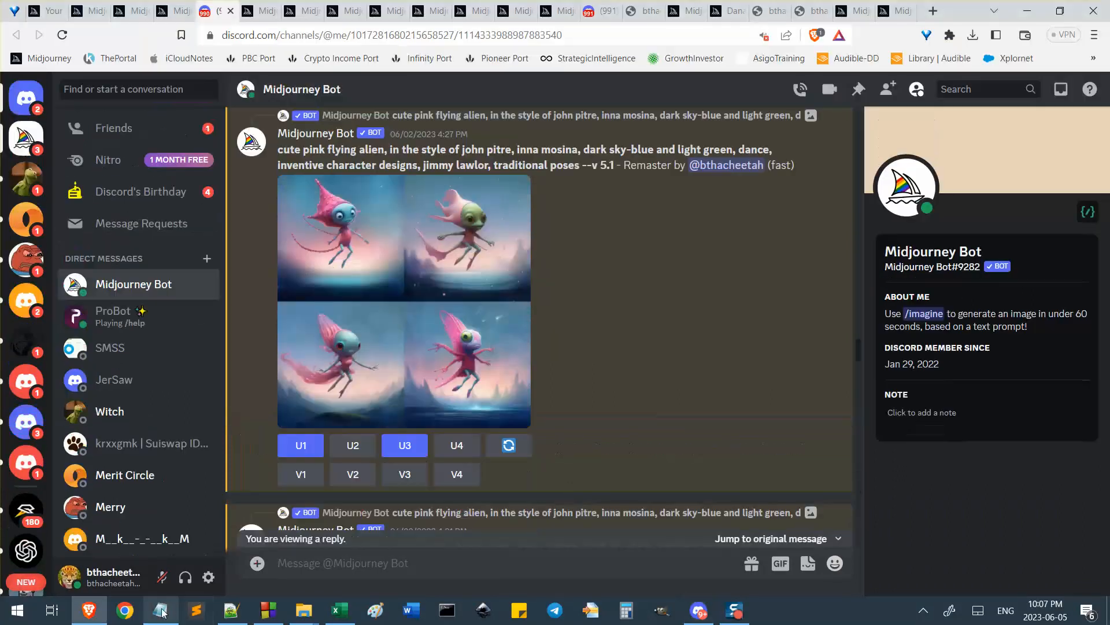
# Add the copied message link to the Notepad notes beneath the midjourney.com job link and return to the browser
pyautogui.click(160, 610)
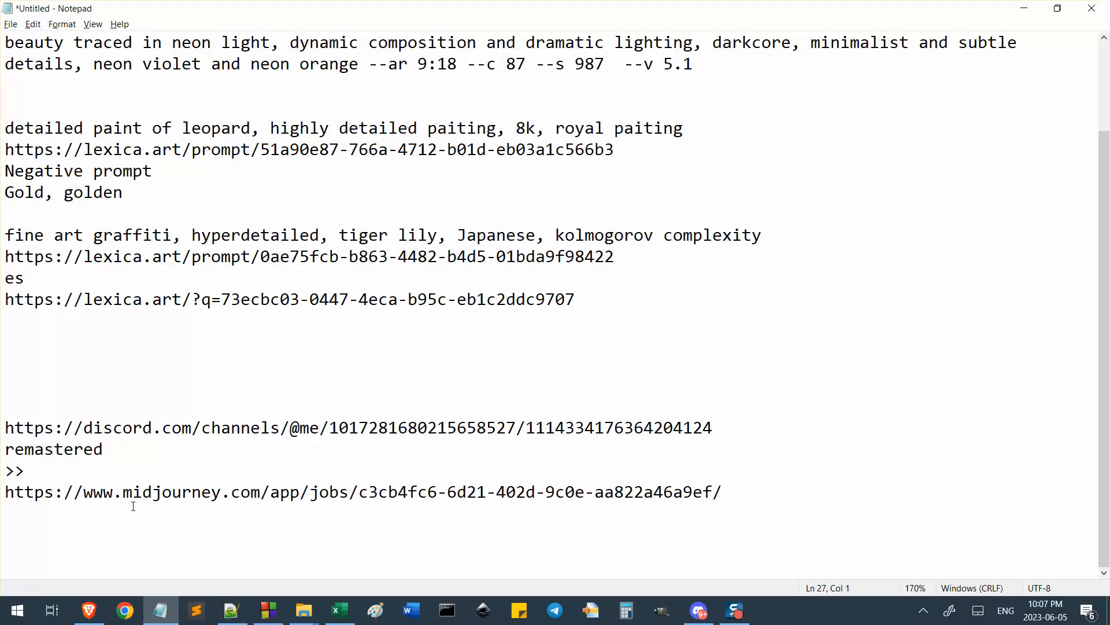
pyautogui.hotkey('ctrl', 'v')
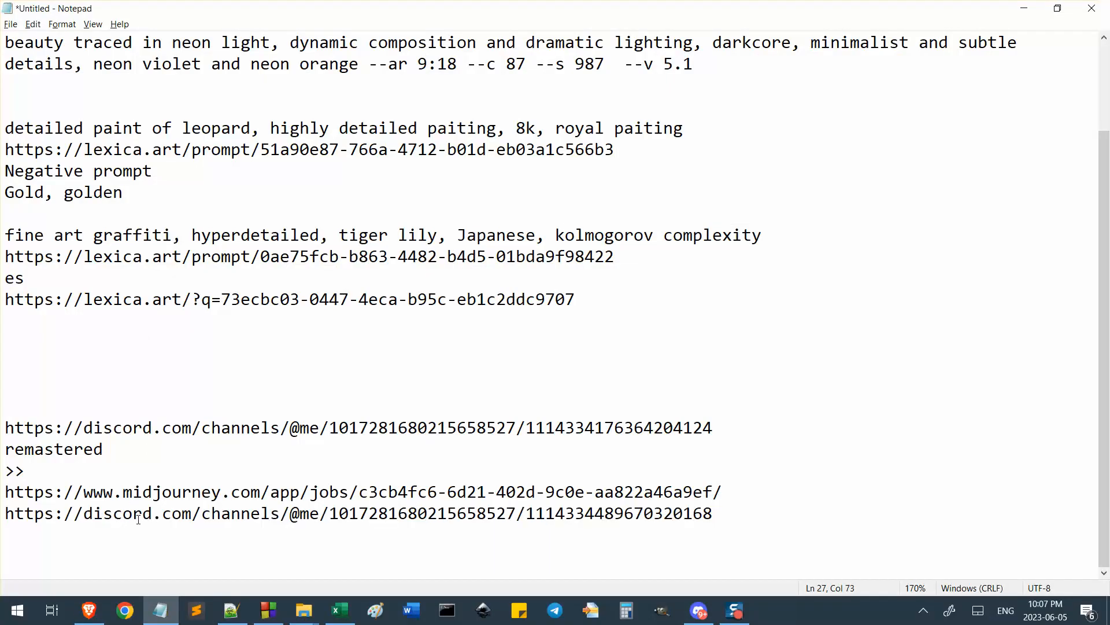
pyautogui.press('Return')
pyautogui.press('Return')
pyautogui.hotkey('alt', 'Tab')
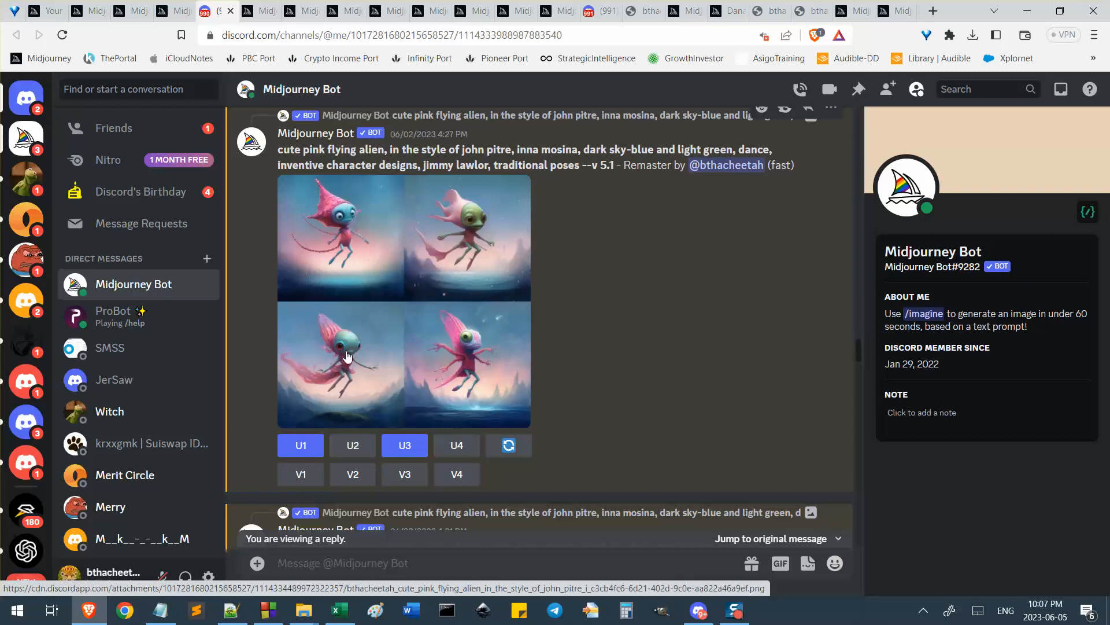
# View the remastered alien image grid enlarged and close the preview
pyautogui.click(344, 224)
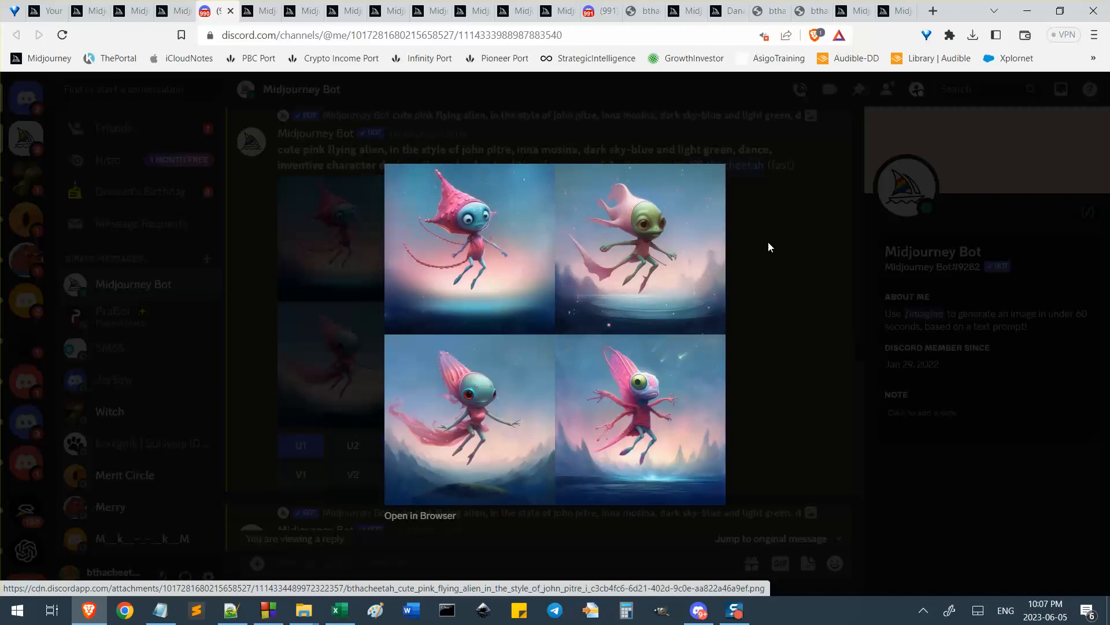
pyautogui.click(768, 247)
pyautogui.click(363, 246)
pyautogui.click(735, 283)
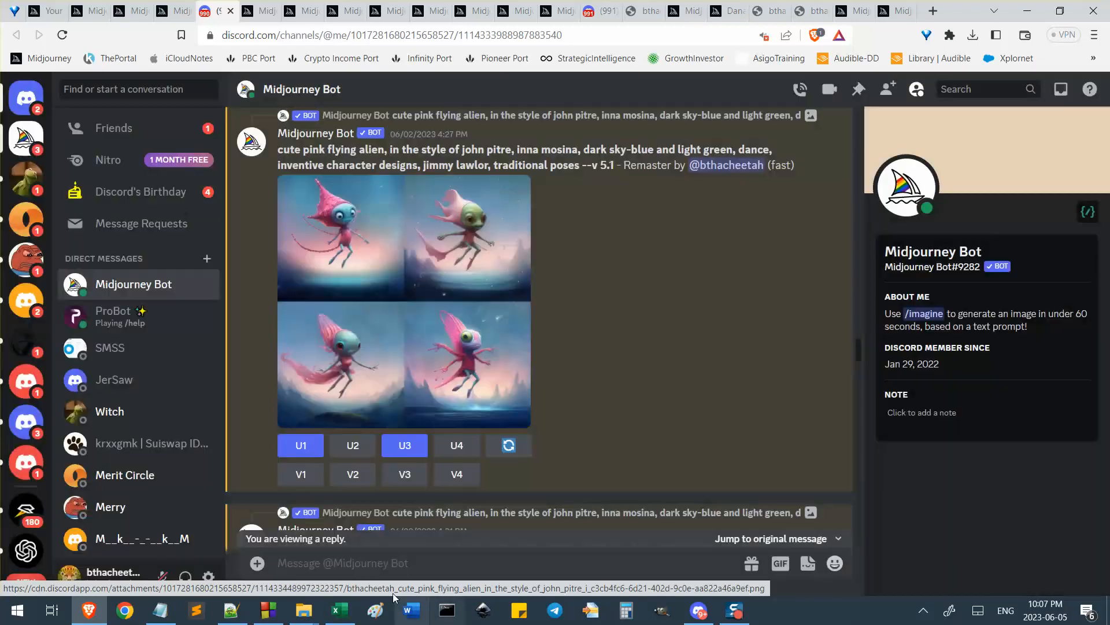
# Switch to the "done" folder in File Explorer and view 30.png at full size
pyautogui.moveTo(303, 610)
pyautogui.click(243, 537)
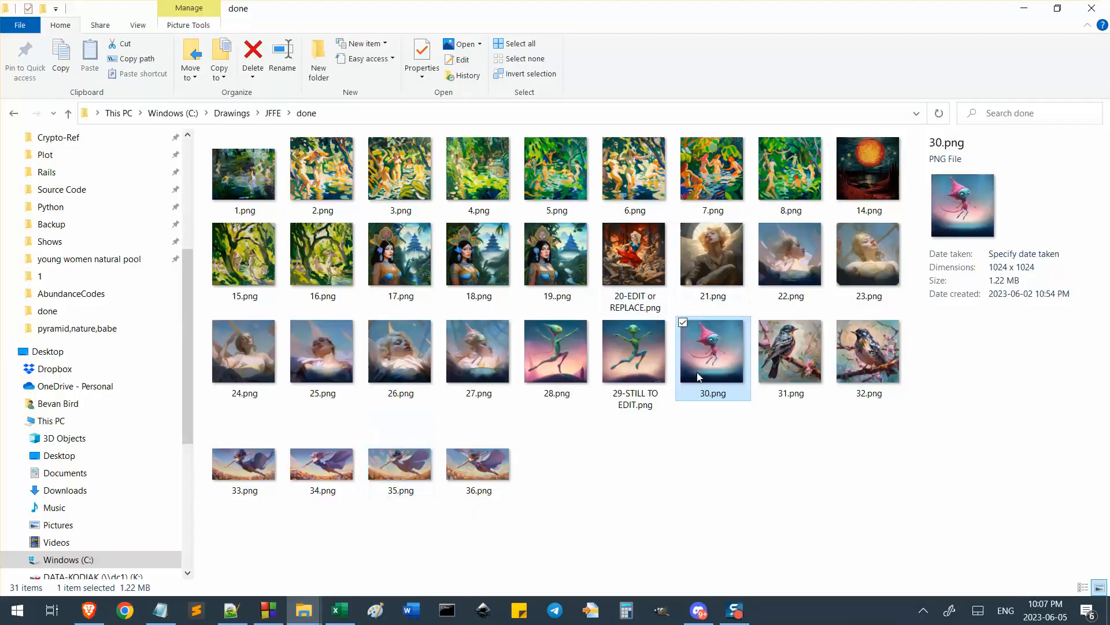
pyautogui.doubleClick(720, 366)
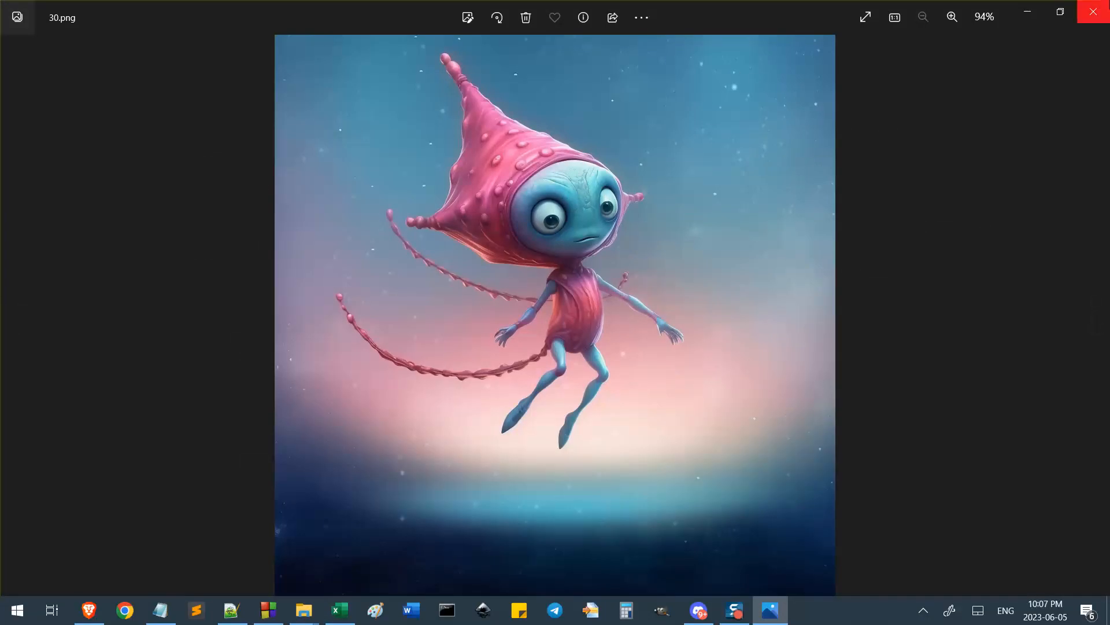
pyautogui.click(1093, 12)
# Open 27.png and browse back through the neighbouring images to 21.png in the image viewer
pyautogui.click(480, 362)
pyautogui.doubleClick(480, 362)
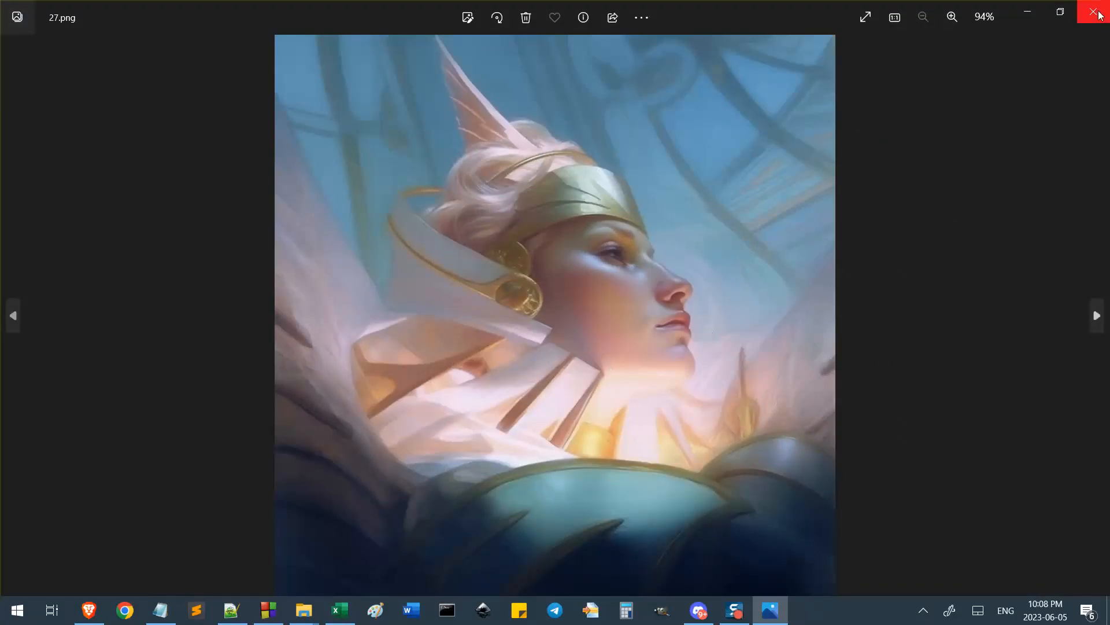
pyautogui.press('Left')
pyautogui.press('Left')
pyautogui.press('Left')
pyautogui.press('Left')
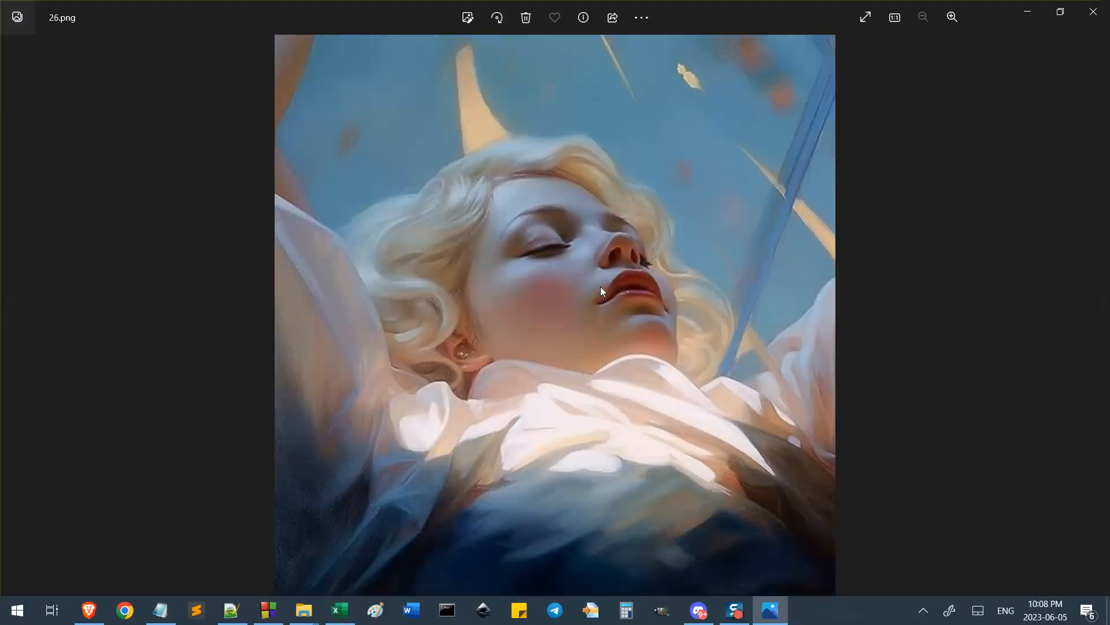
pyautogui.press('Right')
pyautogui.press('Right')
pyautogui.press('Right')
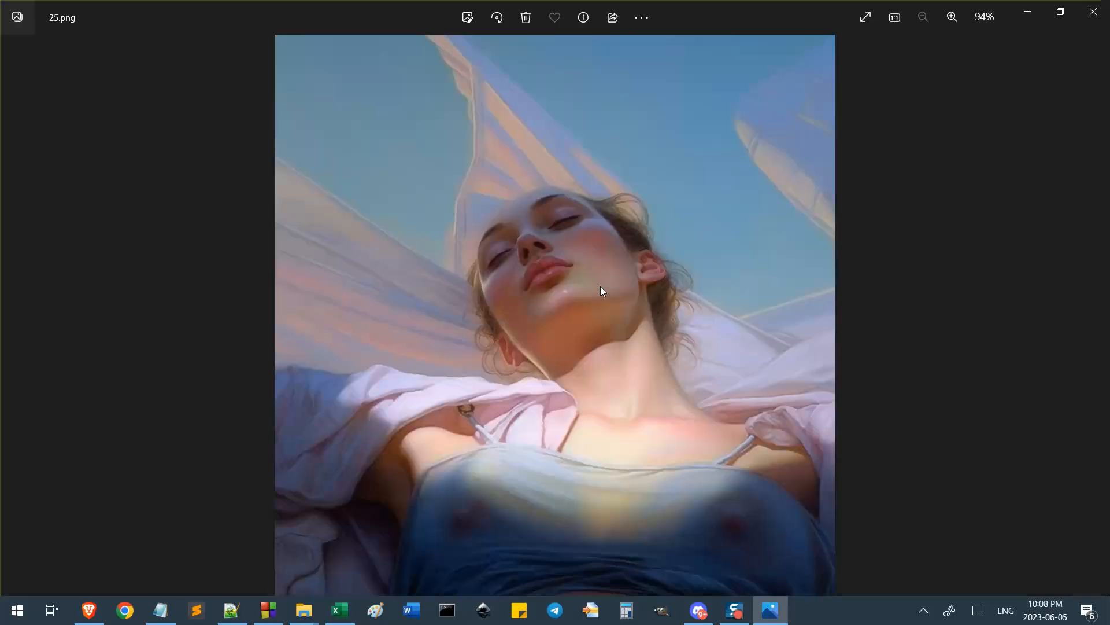
pyautogui.press('Left')
pyautogui.press('Left')
pyautogui.press('Left')
pyautogui.press('Left')
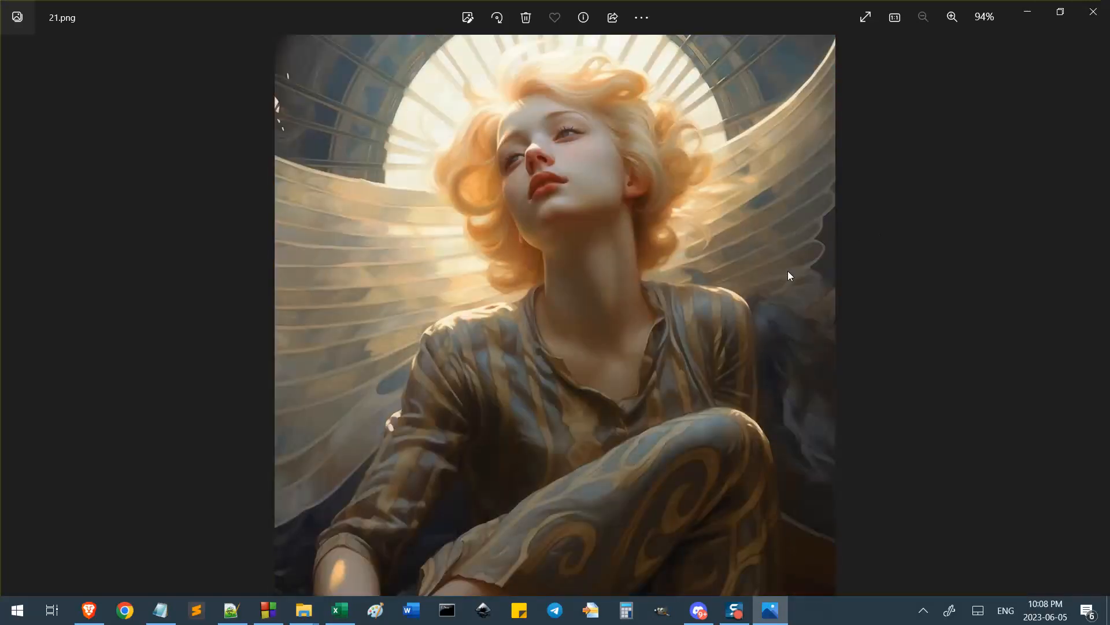
pyautogui.click(1106, 4)
# Compare 30.png with 27.png by viewing the two images alternately at full size
pyautogui.click(707, 338)
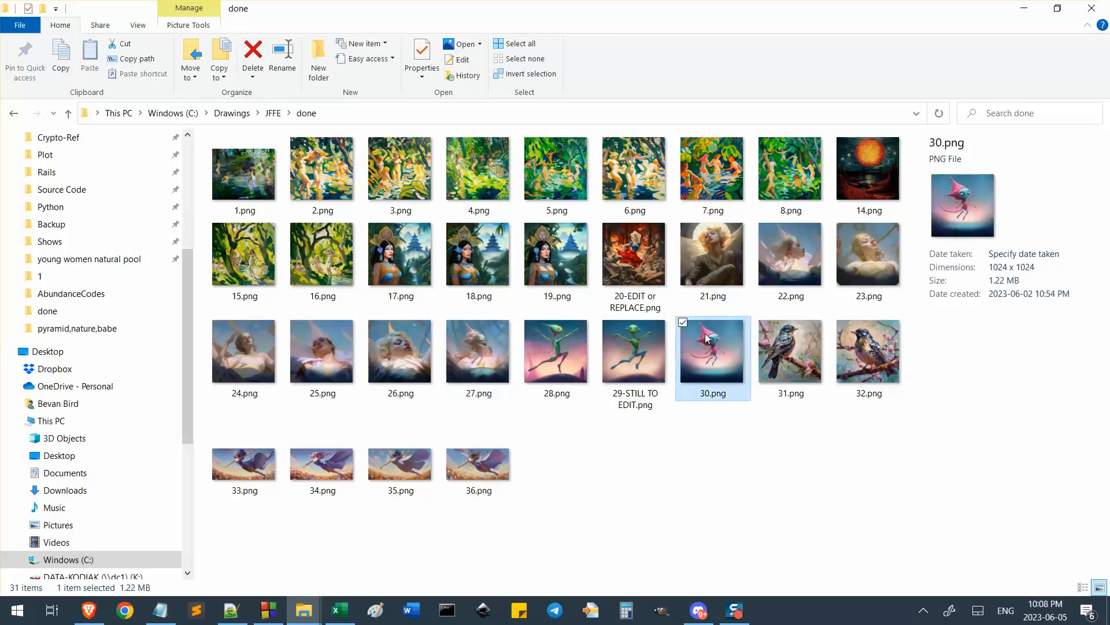
pyautogui.doubleClick(707, 337)
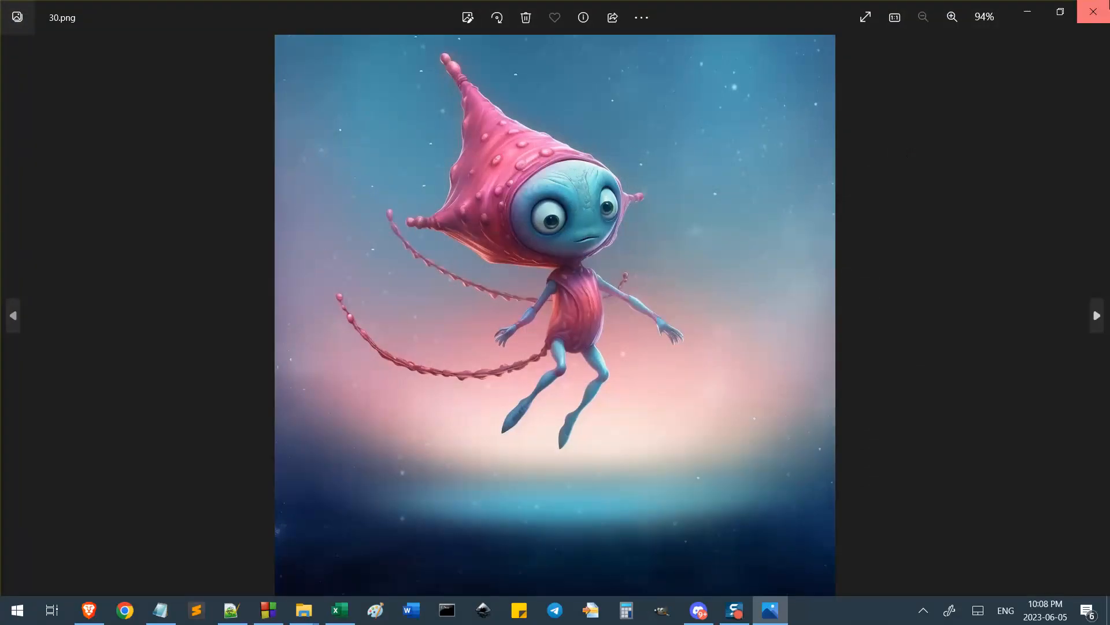
pyautogui.click(1096, 7)
pyautogui.doubleClick(476, 355)
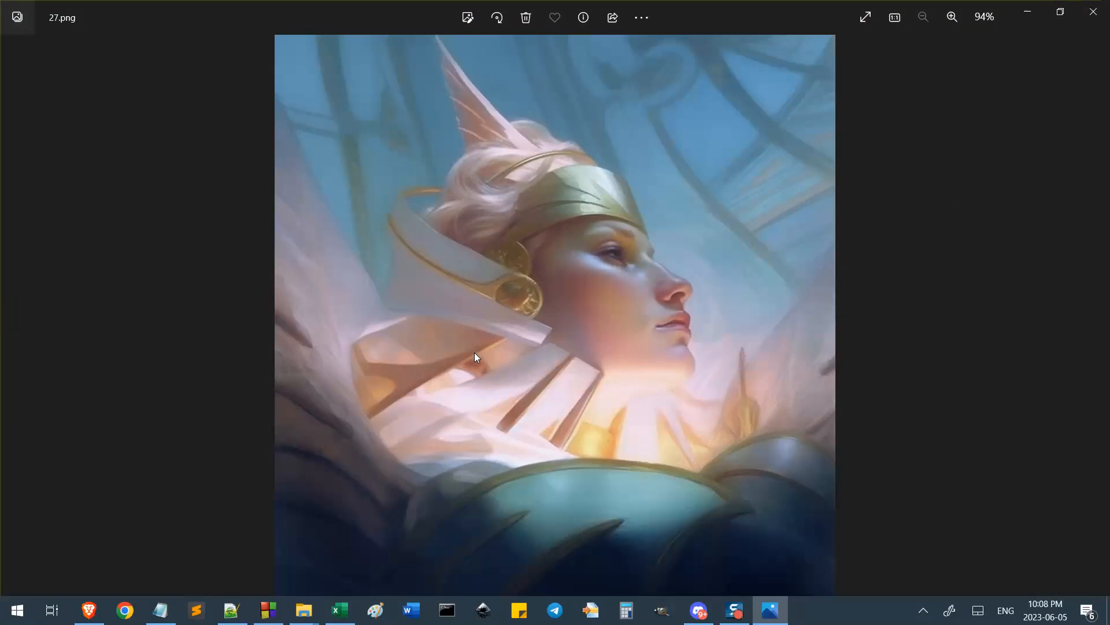
pyautogui.click(1093, 10)
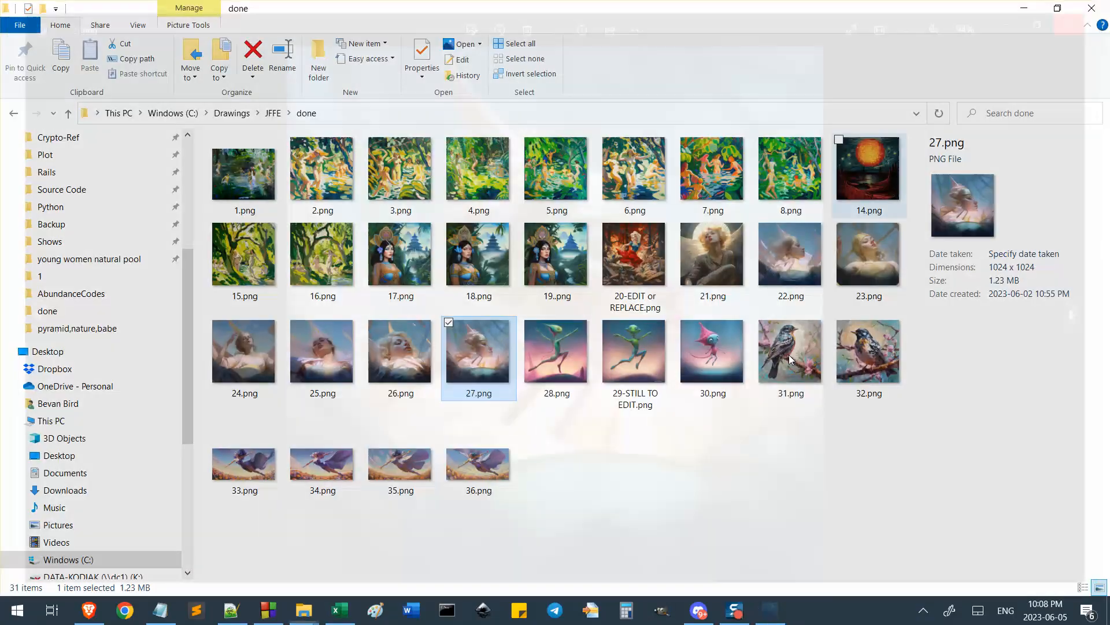
pyautogui.doubleClick(715, 369)
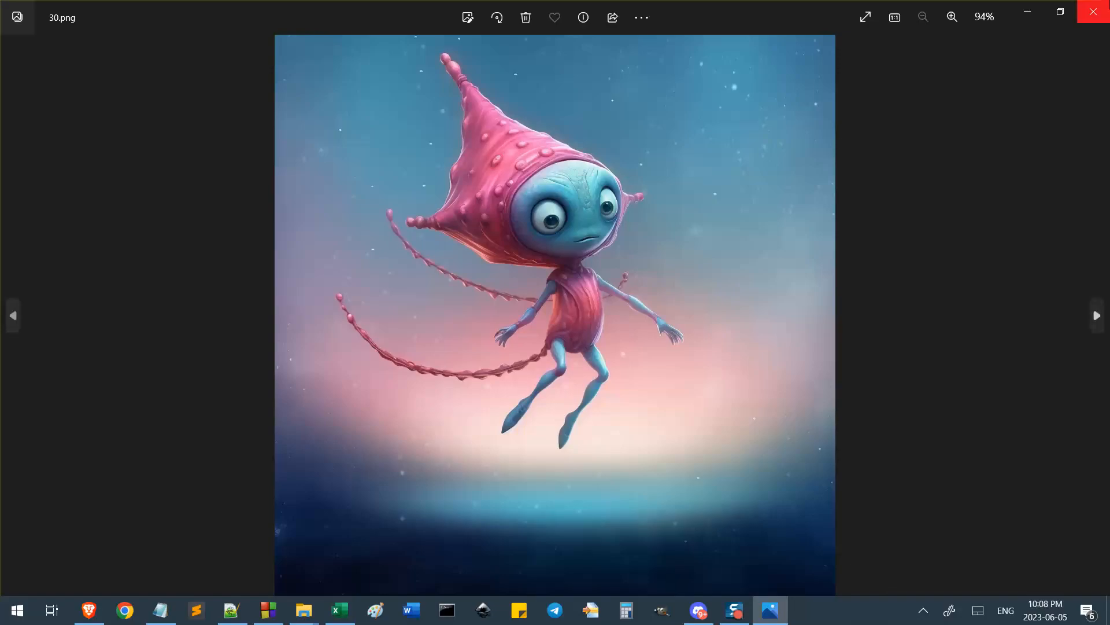
pyautogui.click(1093, 11)
pyautogui.doubleClick(487, 338)
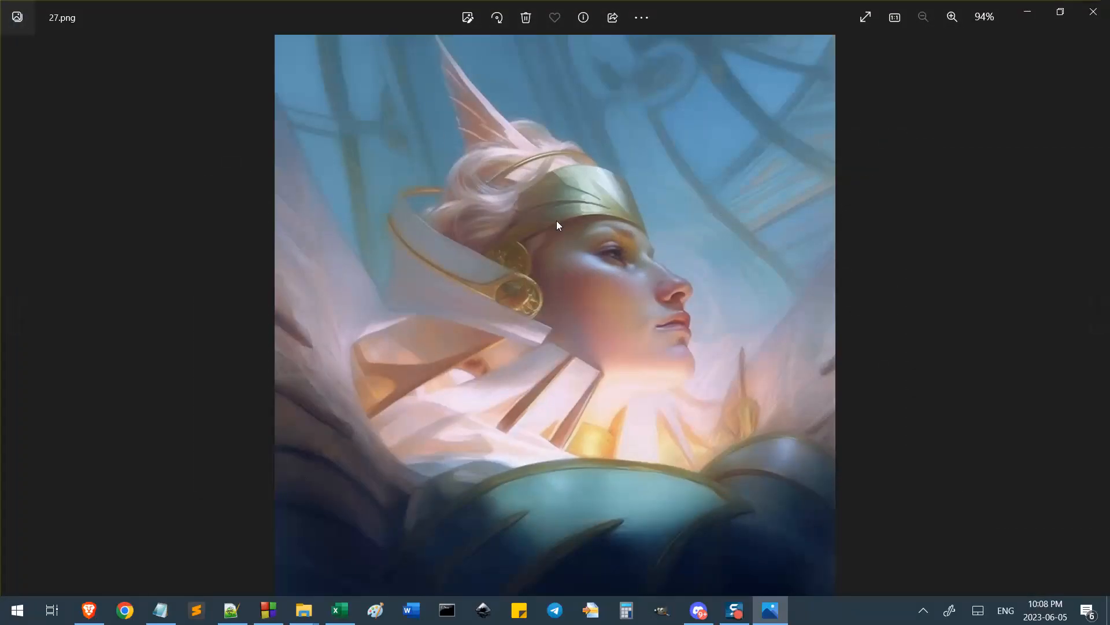
pyautogui.click(1093, 12)
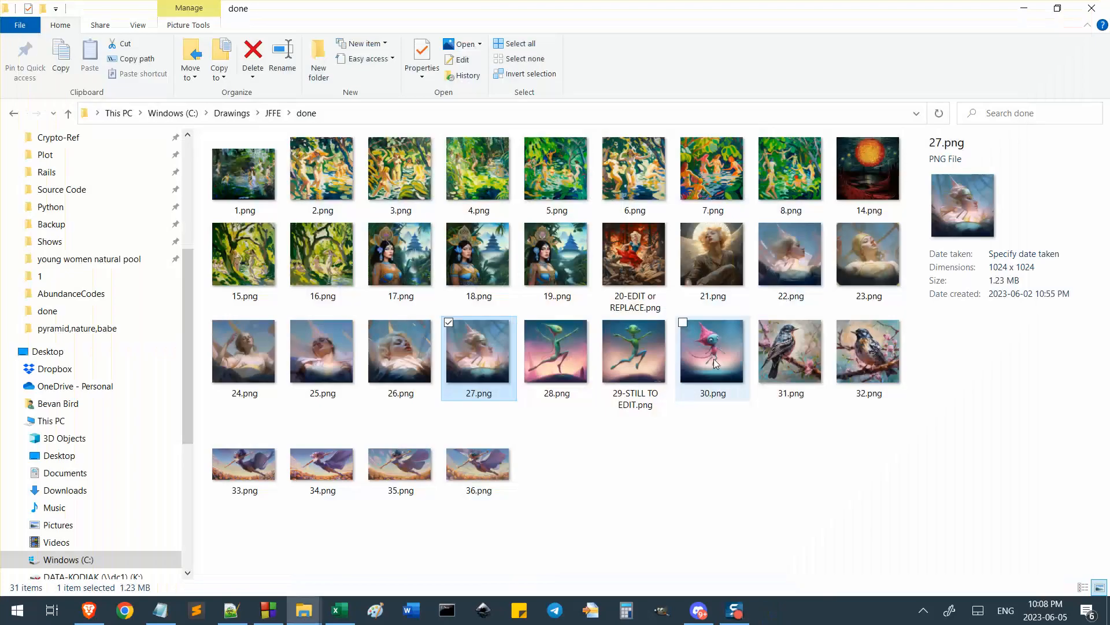
pyautogui.doubleClick(715, 359)
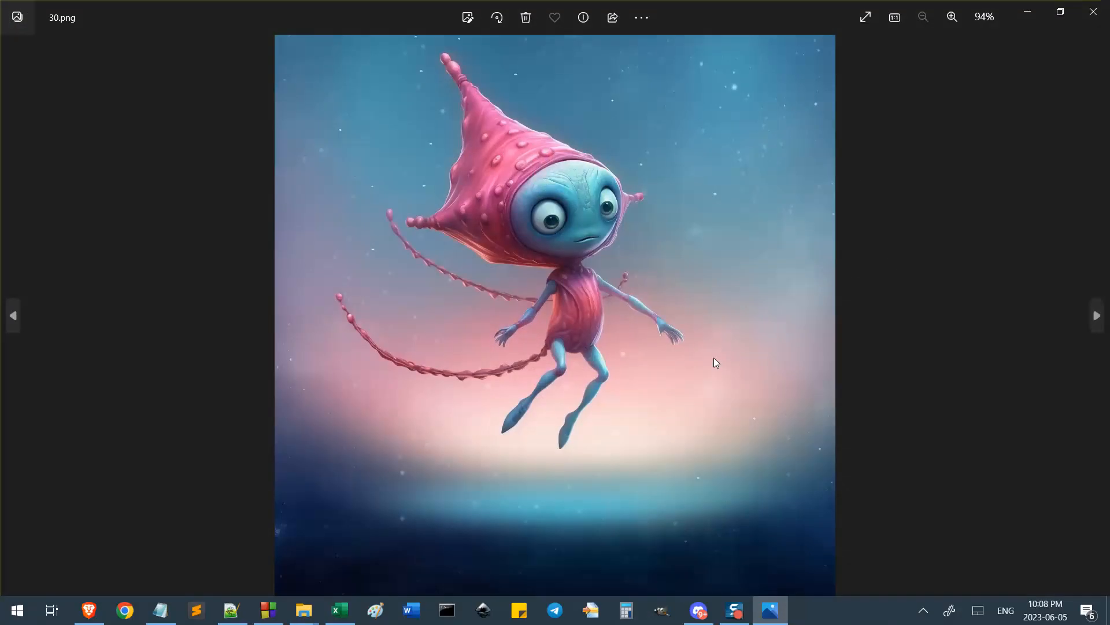
pyautogui.click(1097, 315)
pyautogui.click(1093, 11)
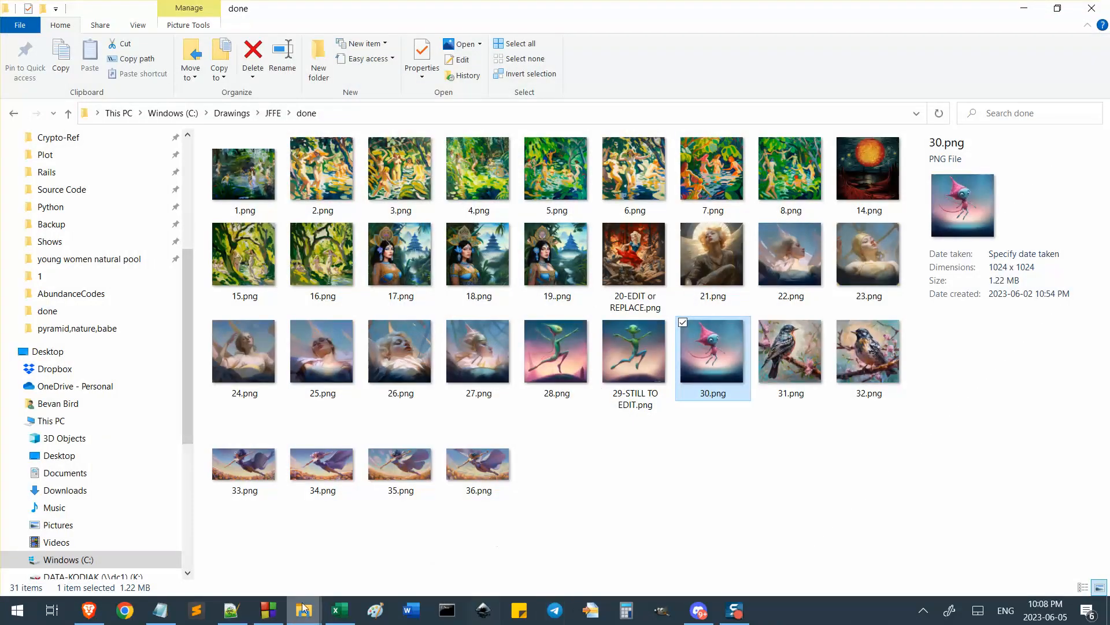
# Return to the Midjourney Bot chat in the browser and copy the message link of the upscaled v 5.1 Image #1
pyautogui.click(89, 610)
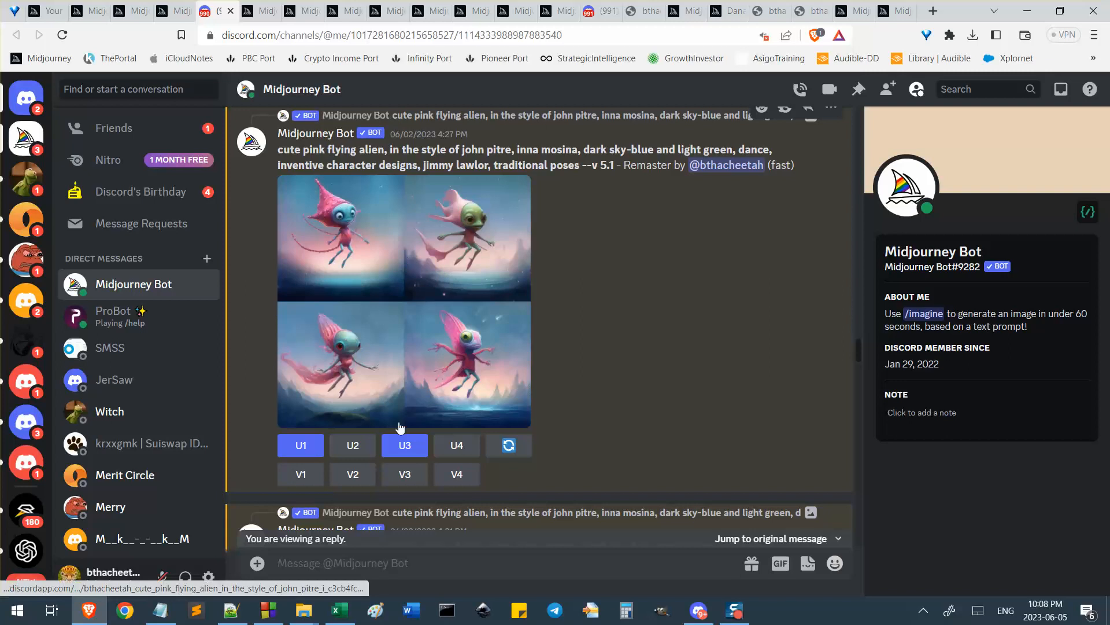
pyautogui.scroll(-10, 334, 253)
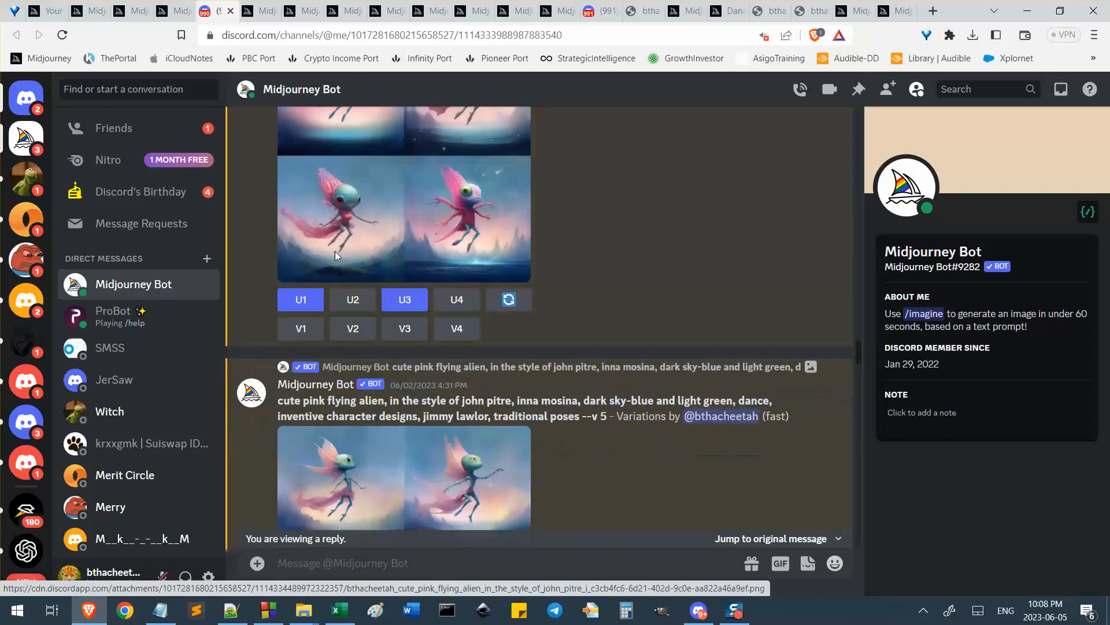
pyautogui.scroll(-5, 343, 298)
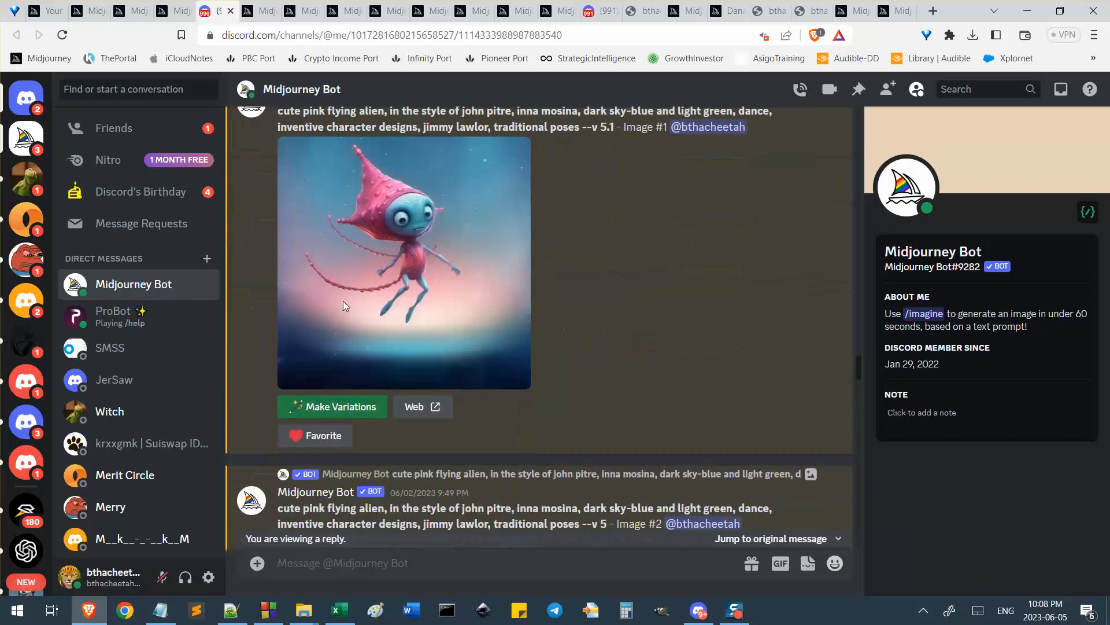
pyautogui.click(834, 148)
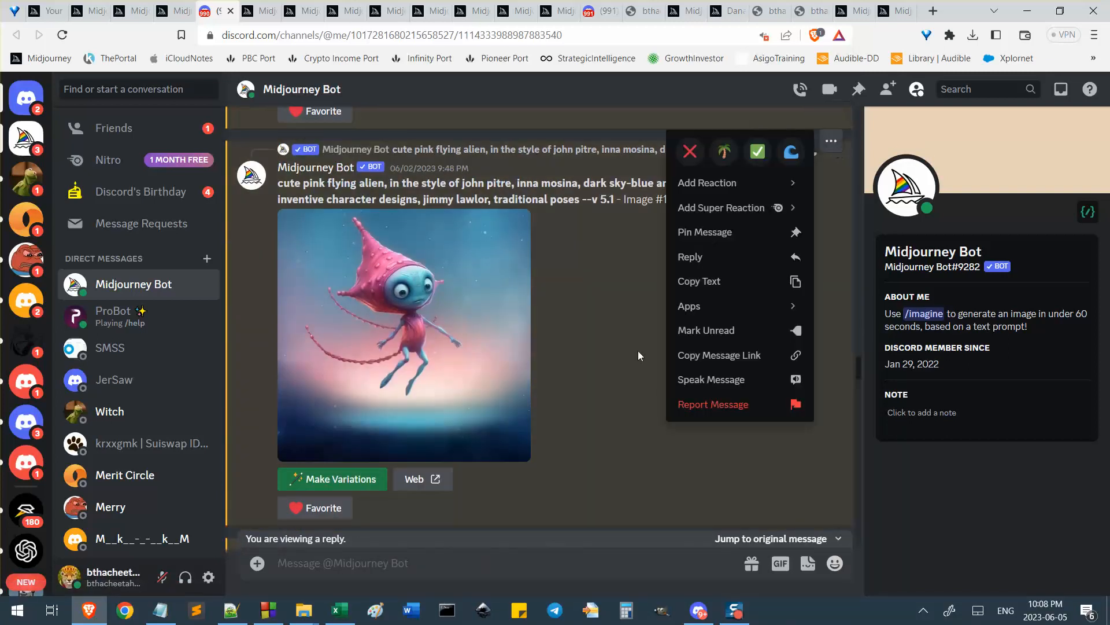
pyautogui.click(710, 356)
# Add a "U1 >" line to the Notepad notes, paste the copied message link below it, and return to the browser
pyautogui.click(160, 610)
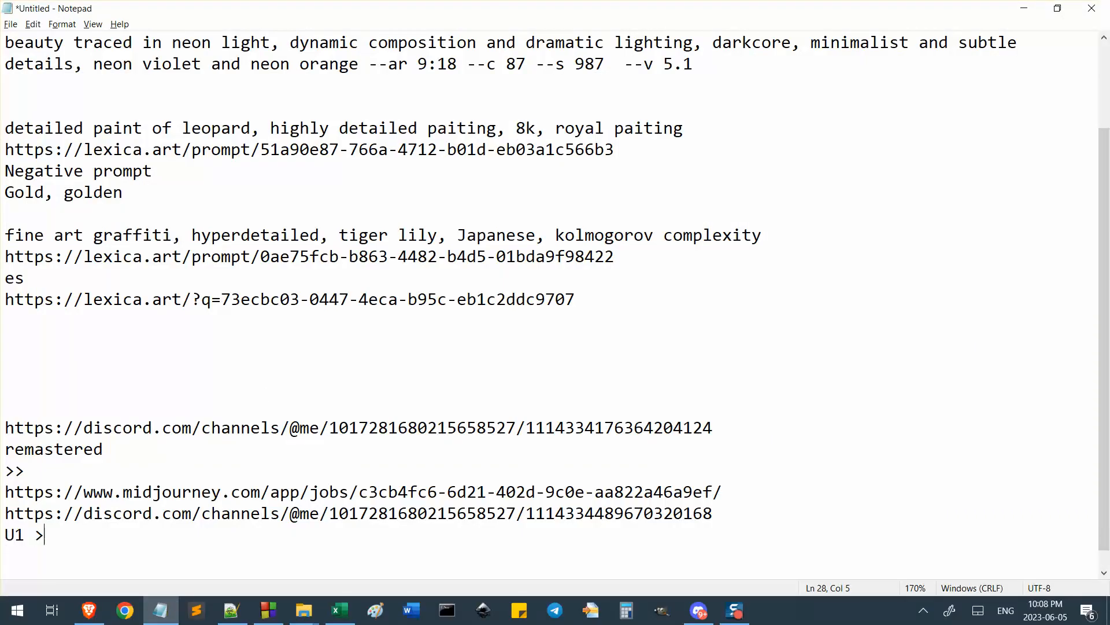
pyautogui.press('Return')
pyautogui.hotkey('ctrl', 'v')
pyautogui.hotkey('alt', 'Tab')
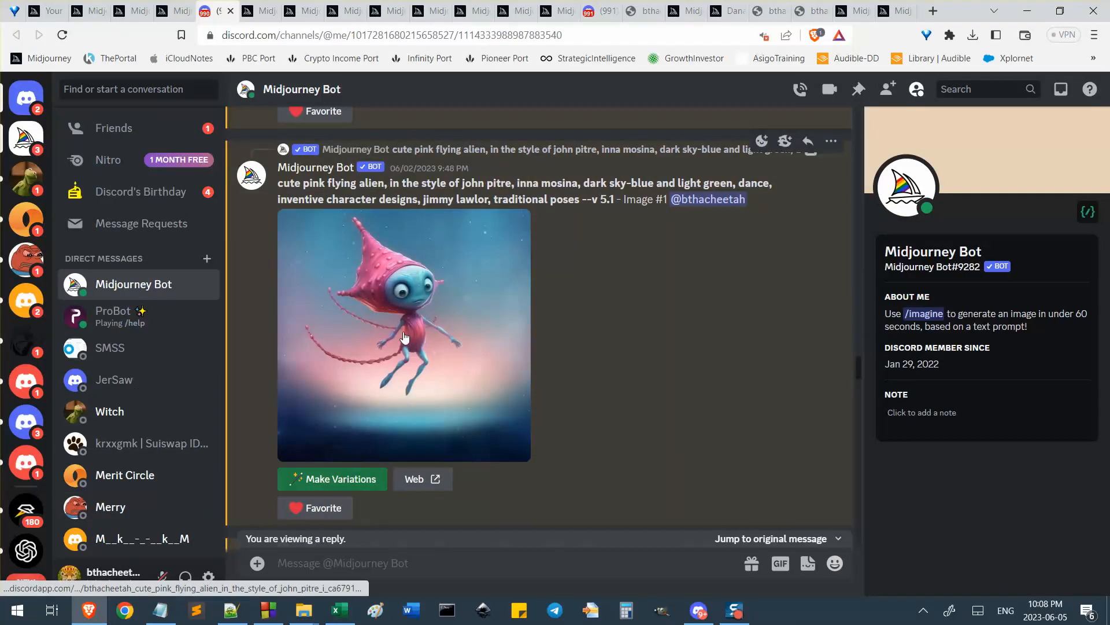
# Look over the upscaled Image #1 in the chat and open the Midjourney website page of the remastered job
pyautogui.scroll(-1, 376, 437)
pyautogui.scroll(-1, 403, 315)
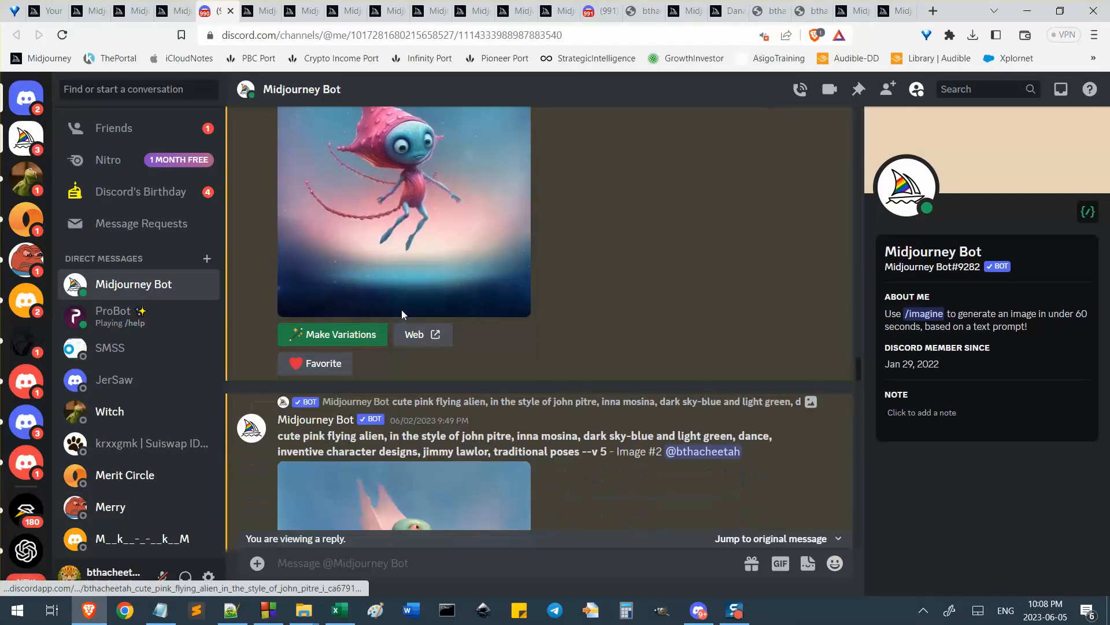
pyautogui.scroll(-1, 403, 315)
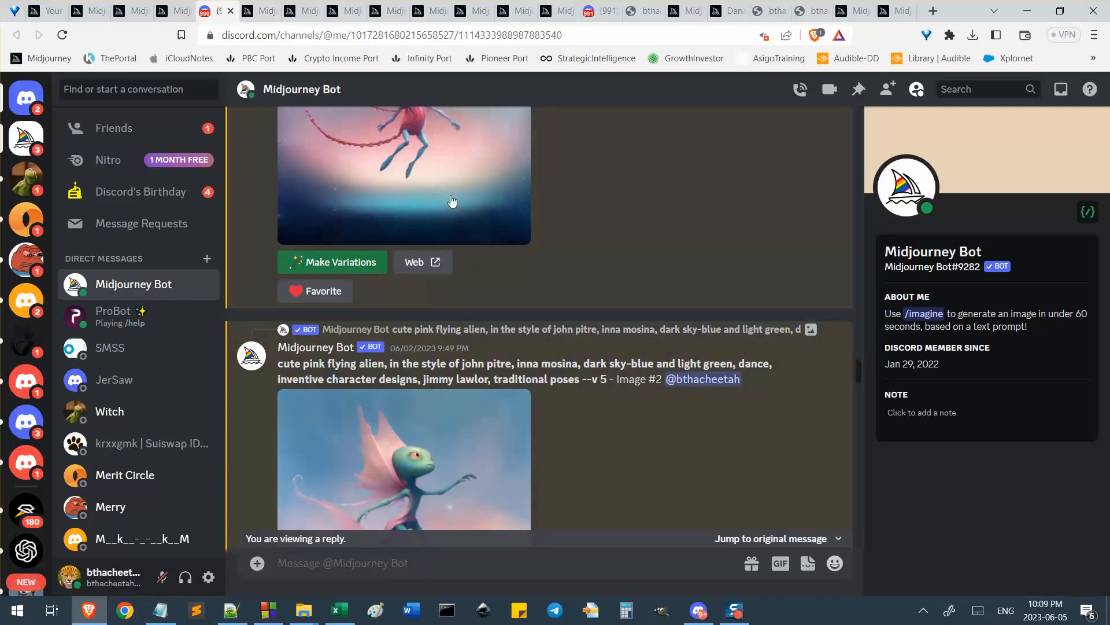
pyautogui.scroll(2, 471, 272)
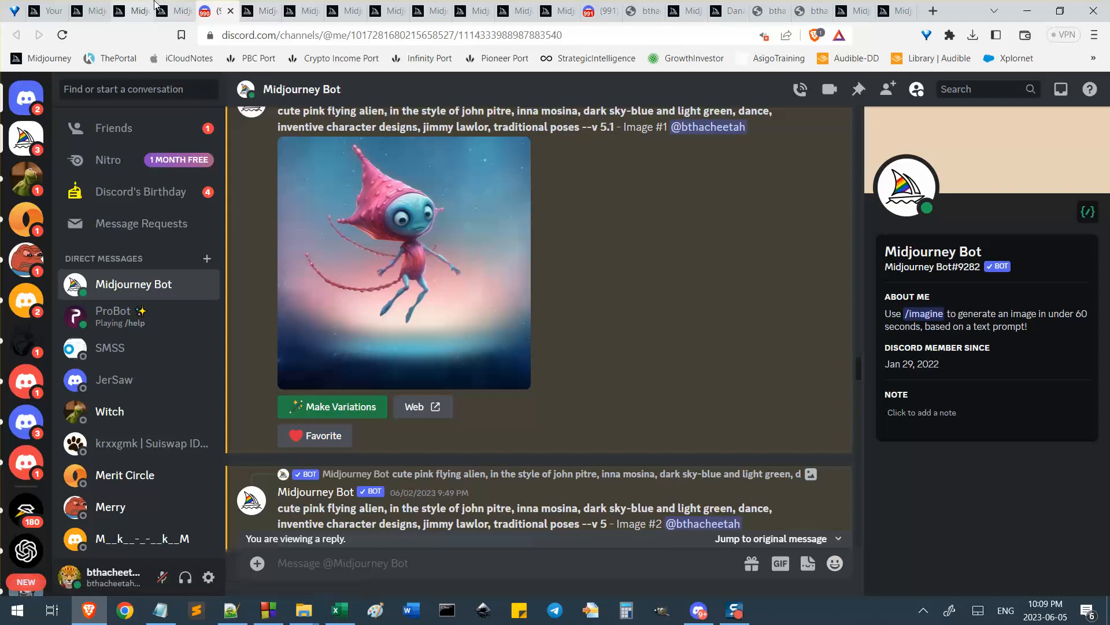
pyautogui.click(173, 8)
pyautogui.scroll(15, 446, 327)
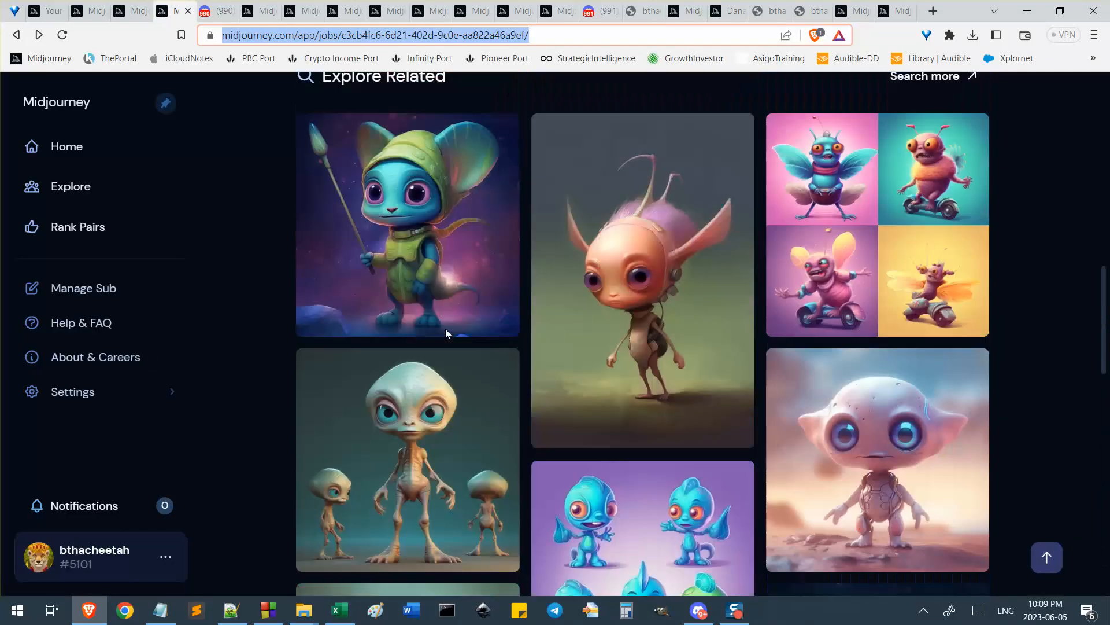
# Find the upscaled pink flying alien job among the open Midjourney pages and review its prompt and job info
pyautogui.click(251, 10)
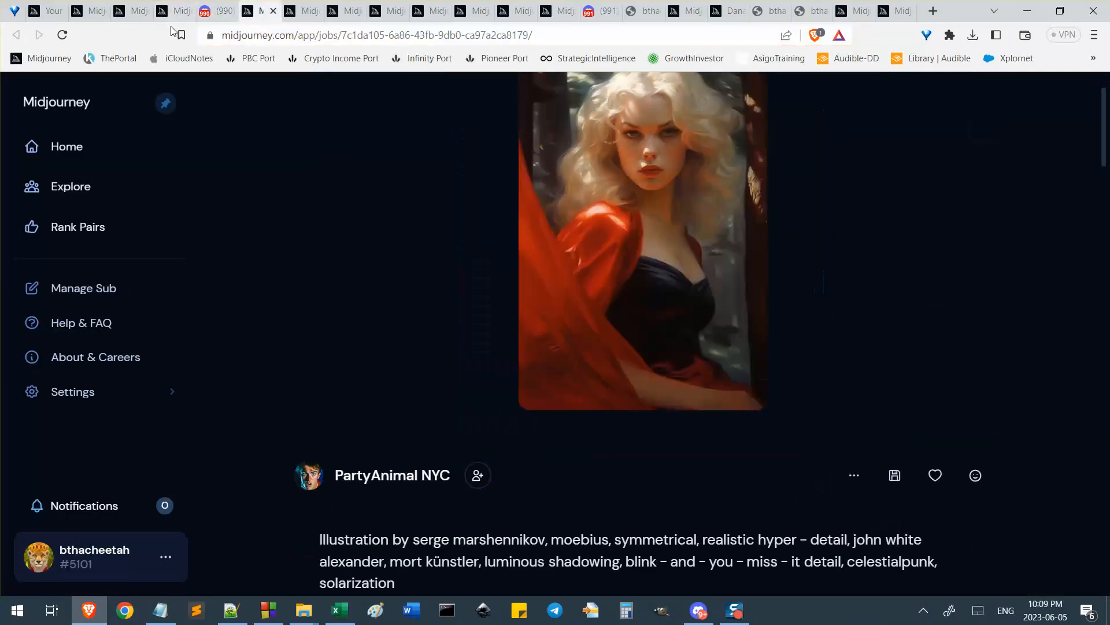
pyautogui.click(164, 11)
pyautogui.click(132, 10)
pyautogui.click(92, 14)
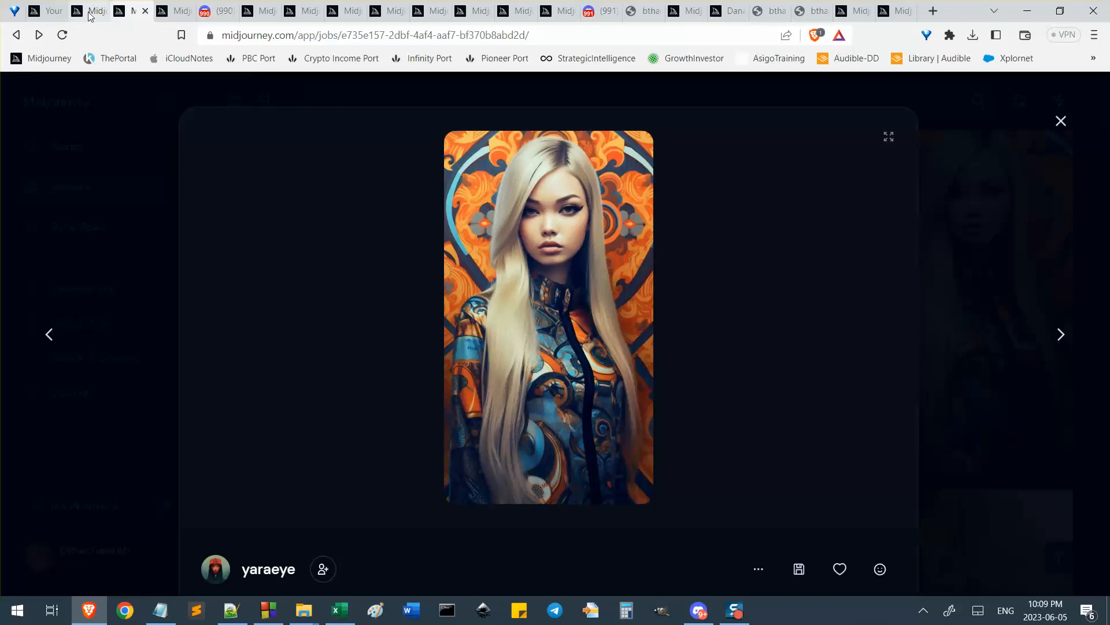
pyautogui.scroll(-5, 414, 293)
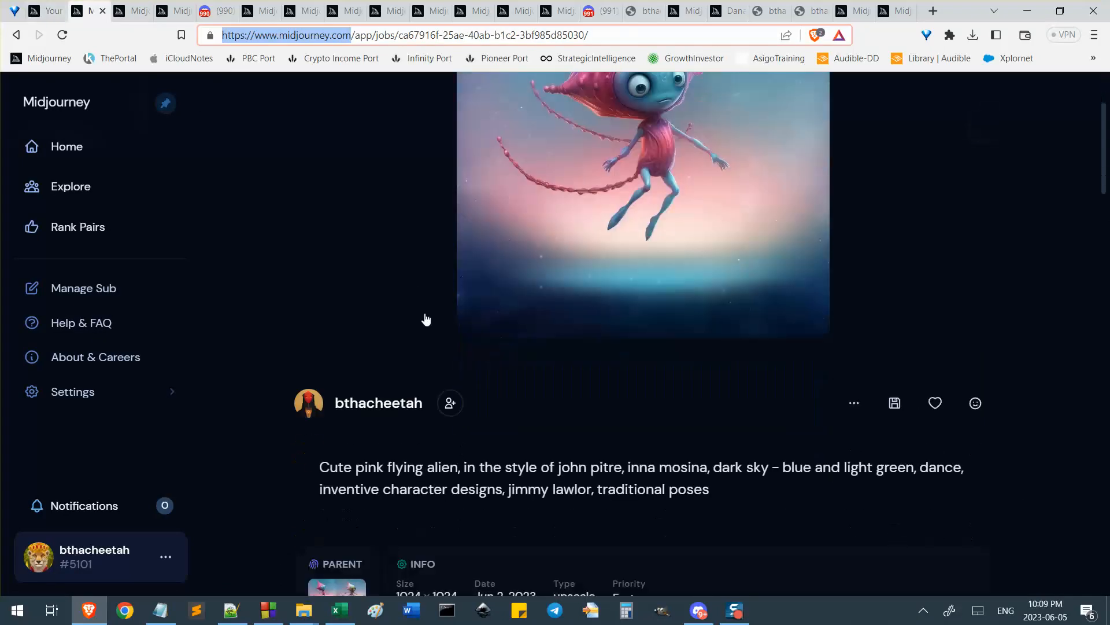
pyautogui.scroll(-5, 425, 346)
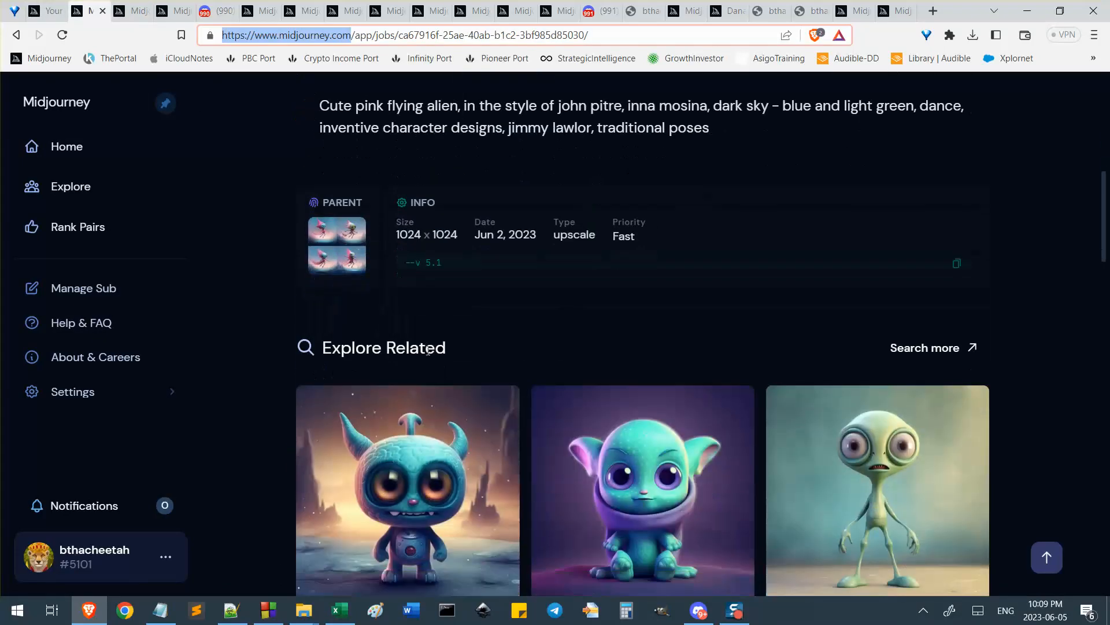
pyautogui.scroll(9, 327, 301)
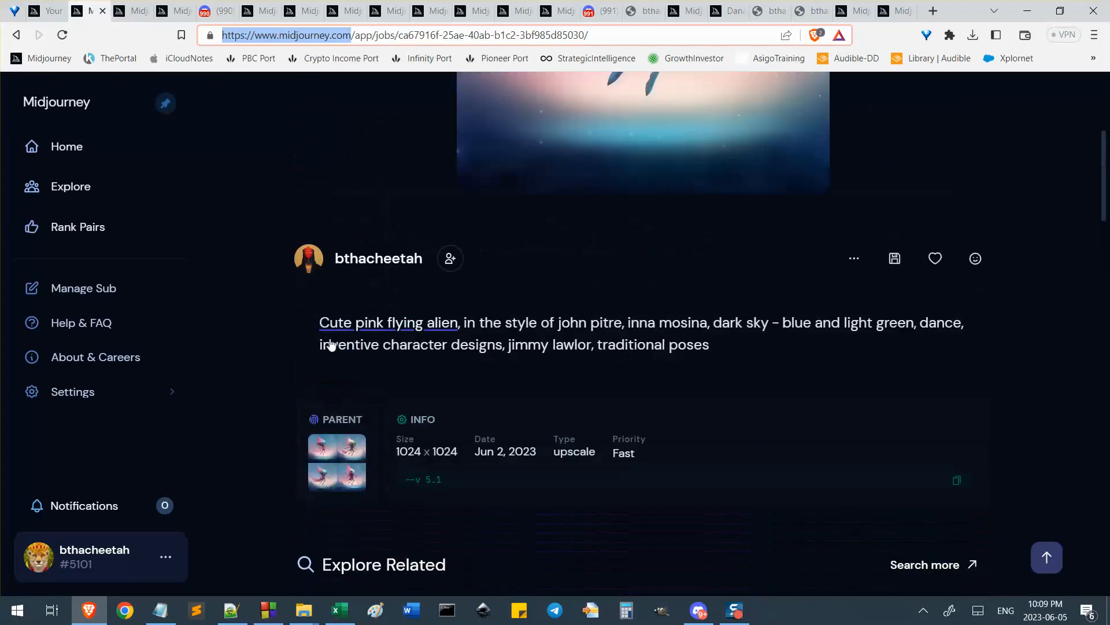
# Browse the Explore Related images of the pink flying alien job through to the end and return to its info section
pyautogui.scroll(-9, 671, 199)
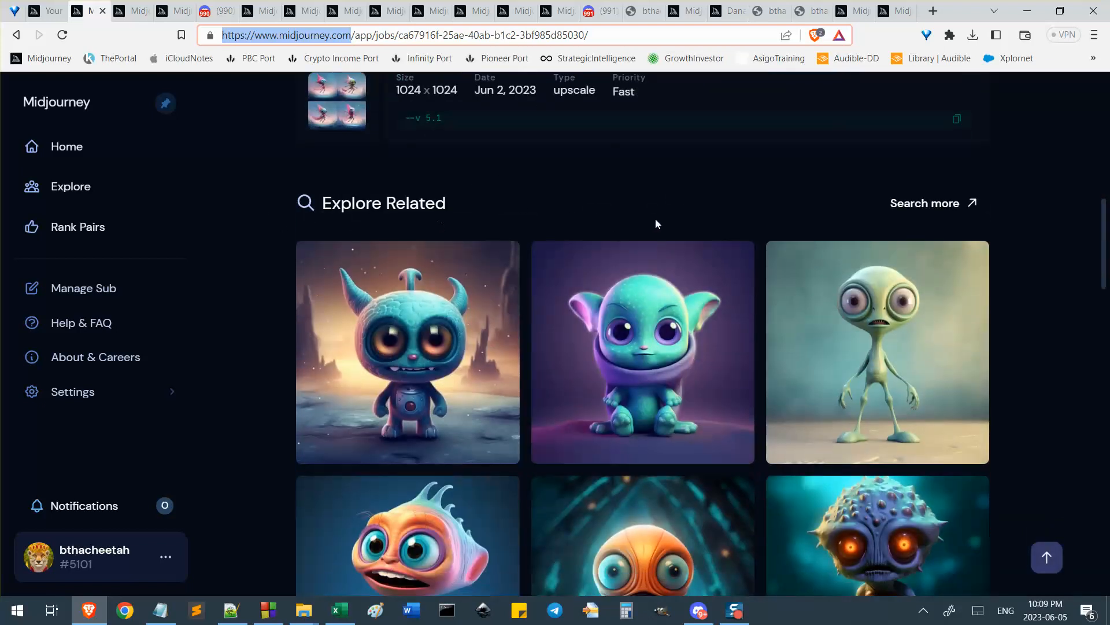
pyautogui.scroll(-2, 855, 347)
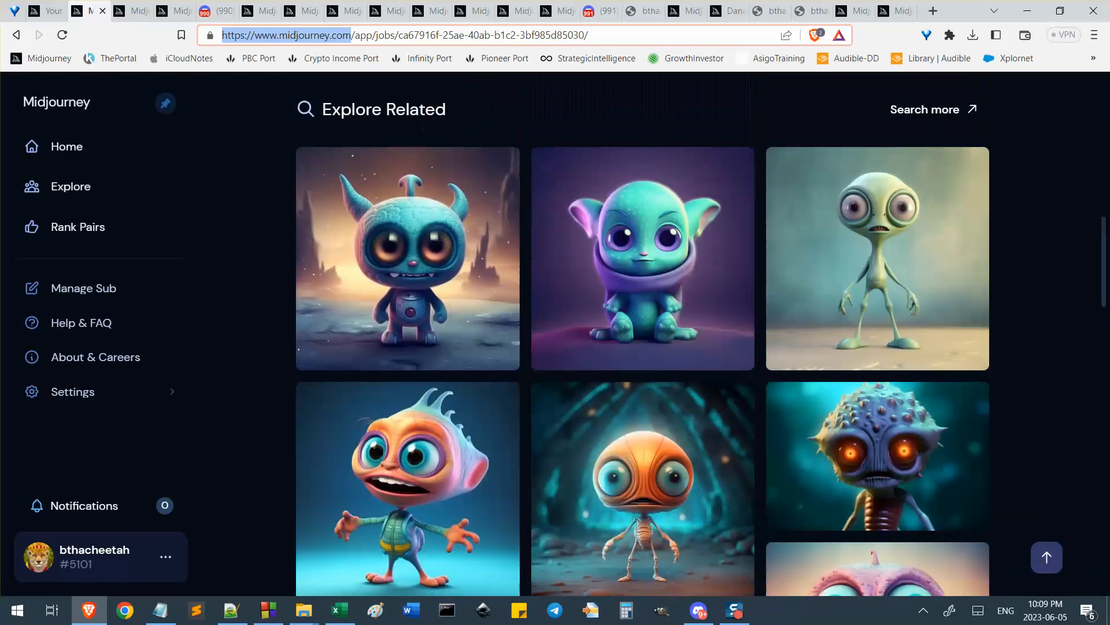
pyautogui.scroll(-18, 775, 311)
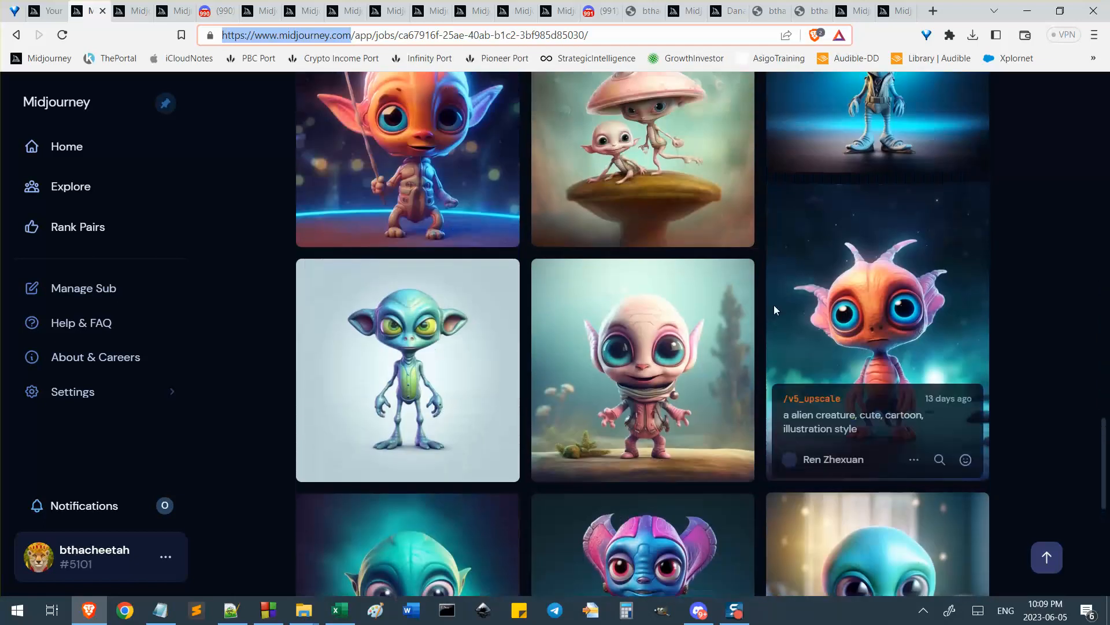
pyautogui.scroll(-8, 1109, 363)
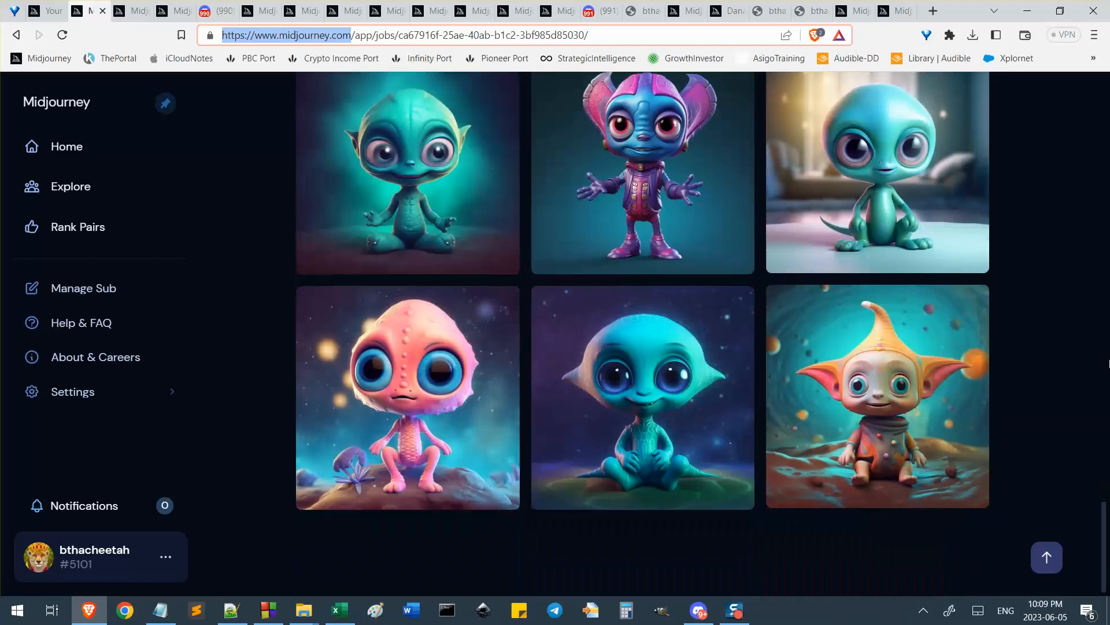
pyautogui.scroll(20, 1066, 366)
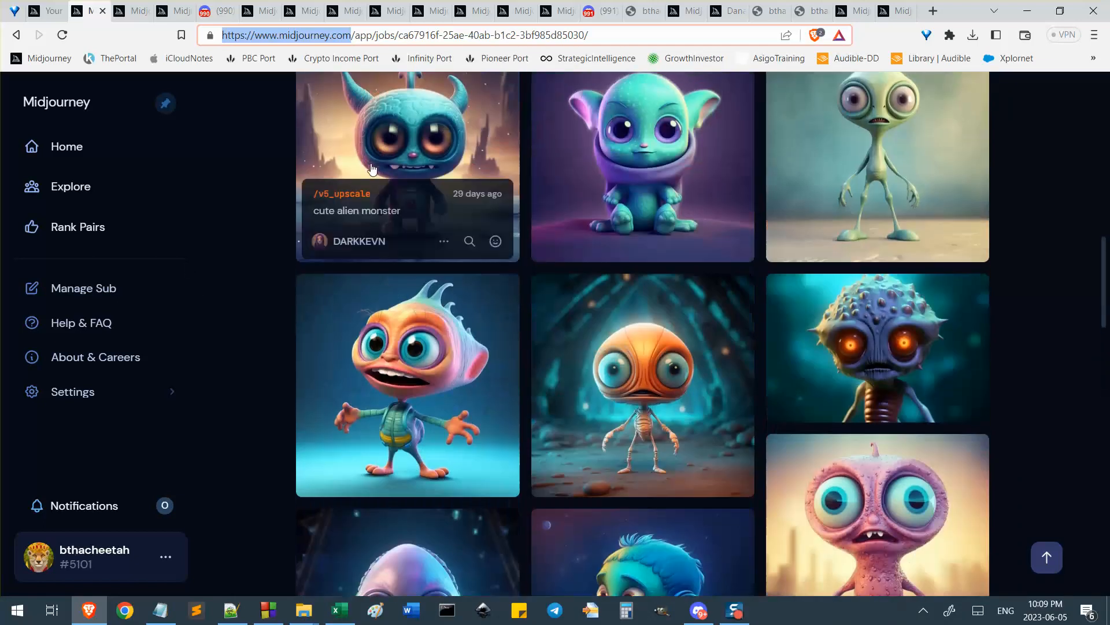
pyautogui.scroll(15, 560, 231)
pyautogui.scroll(-10, 627, 116)
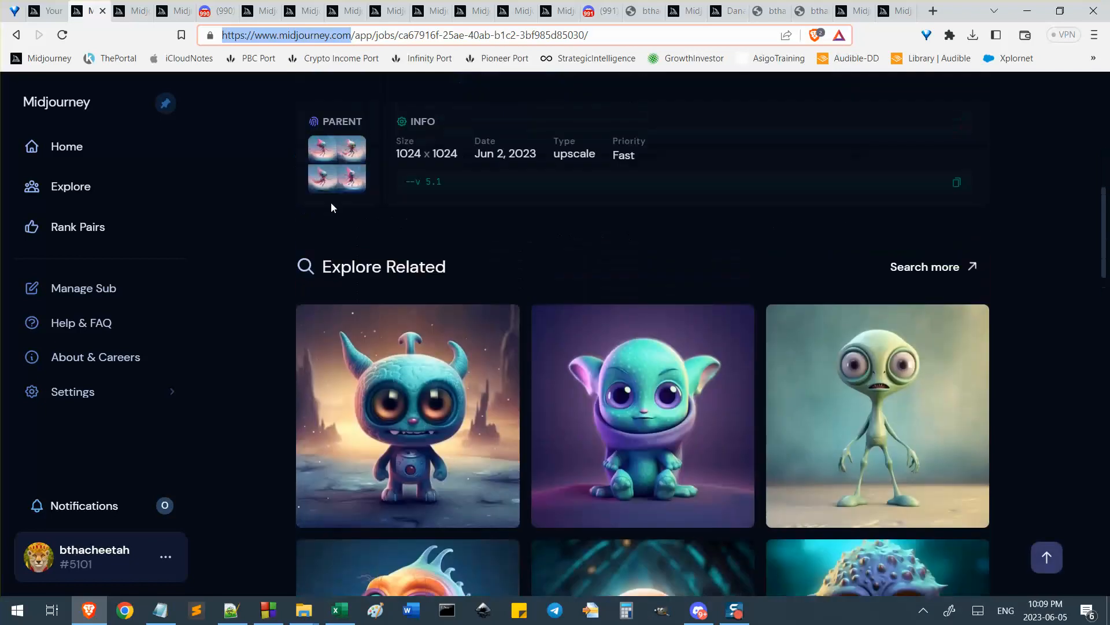
pyautogui.scroll(-4, 508, 339)
# Check the open Midjourney pages again, from the alien grid and upscale to the blonde woman portrait in red
pyautogui.click(262, 11)
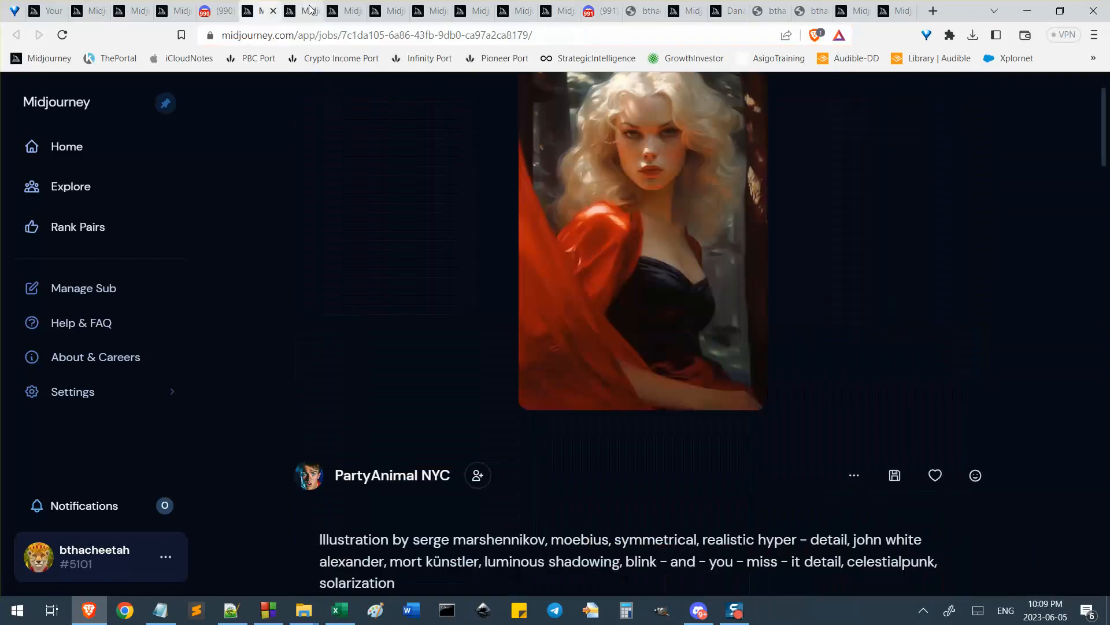
pyautogui.scroll(1, 455, 226)
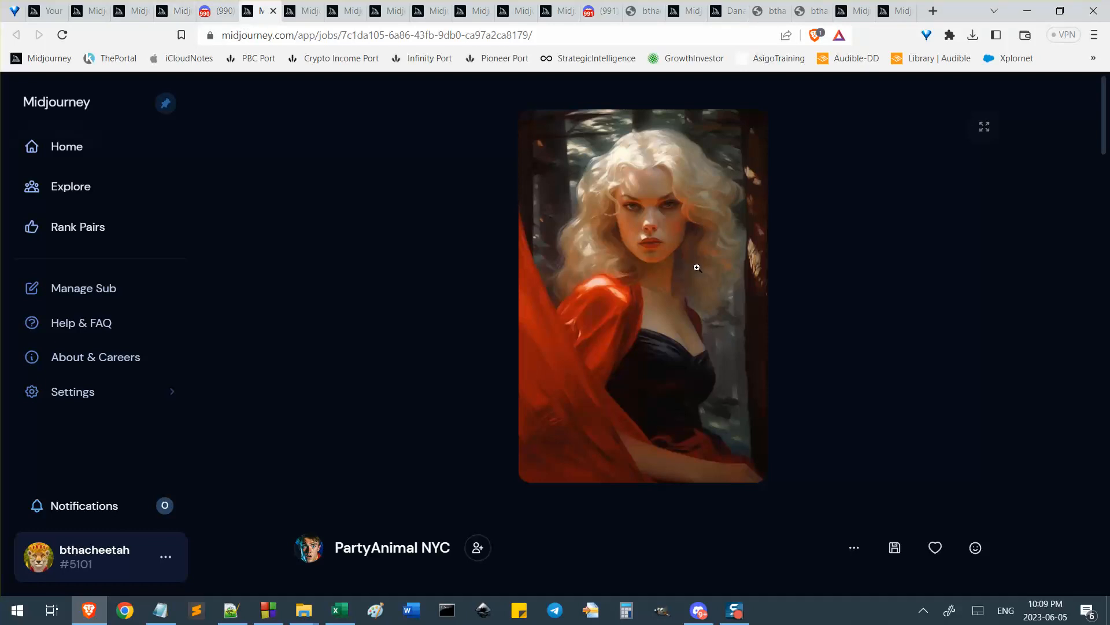
pyautogui.click(170, 12)
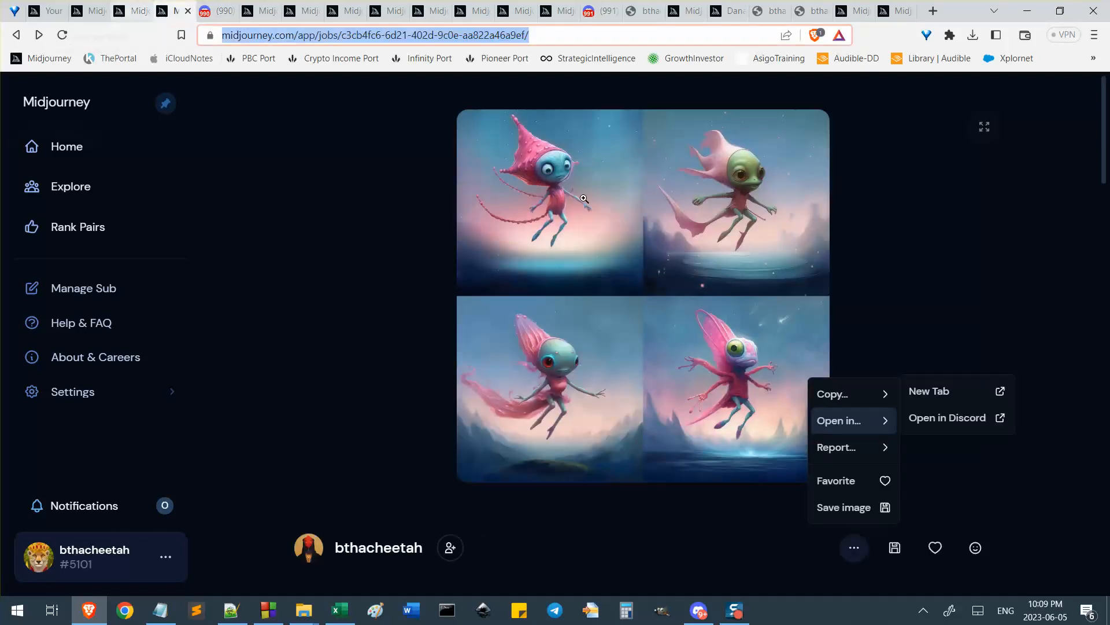
pyautogui.click(139, 12)
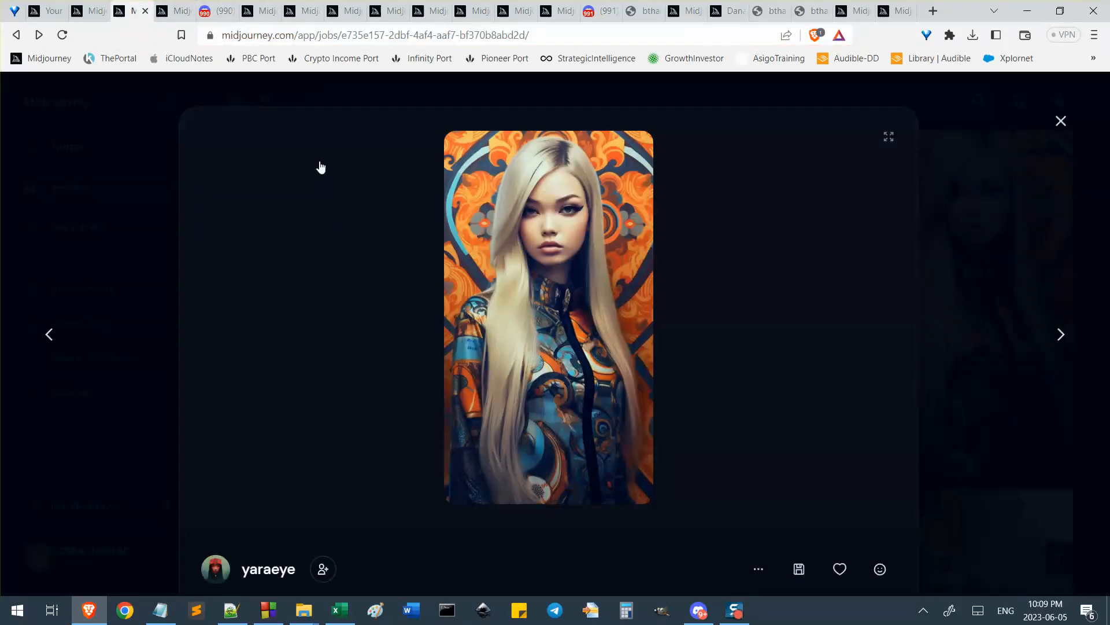
pyautogui.click(43, 14)
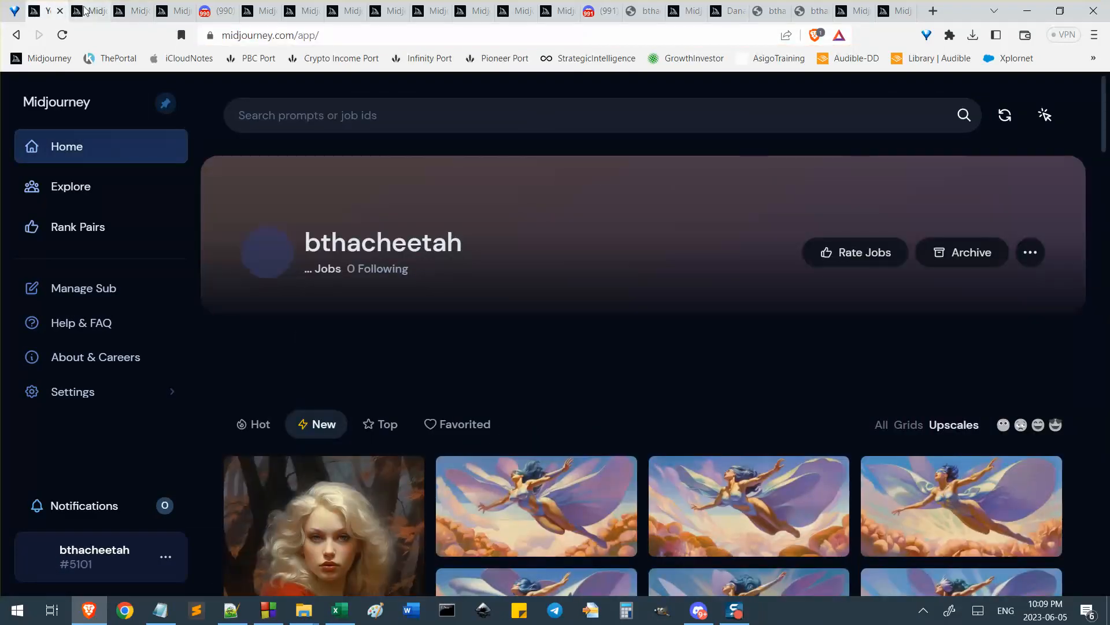
pyautogui.click(88, 12)
pyautogui.scroll(3, 541, 328)
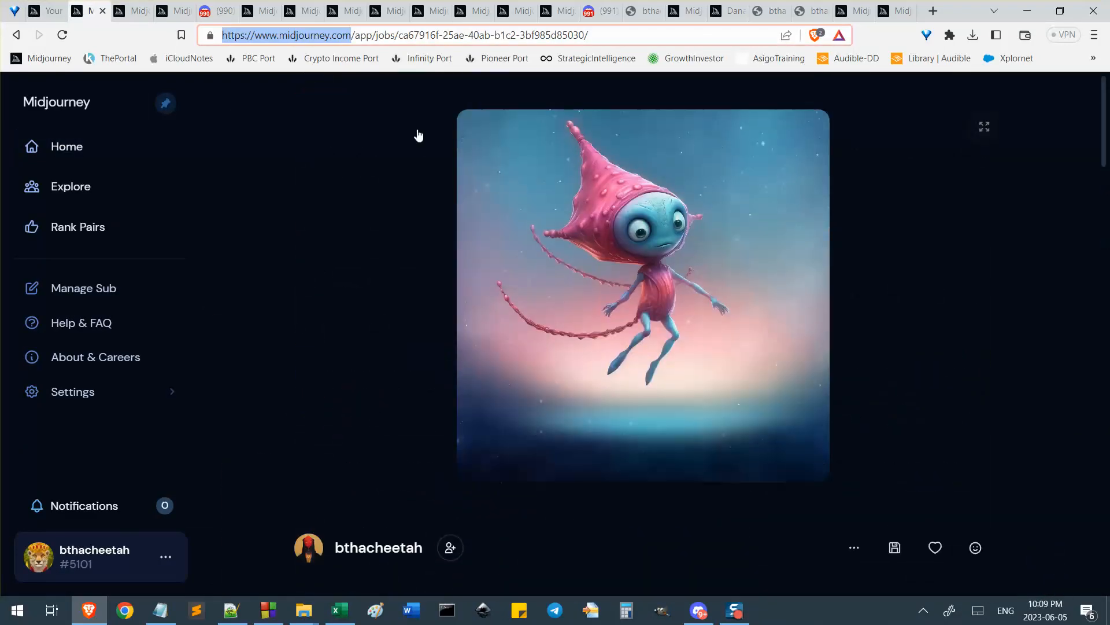
pyautogui.click(258, 11)
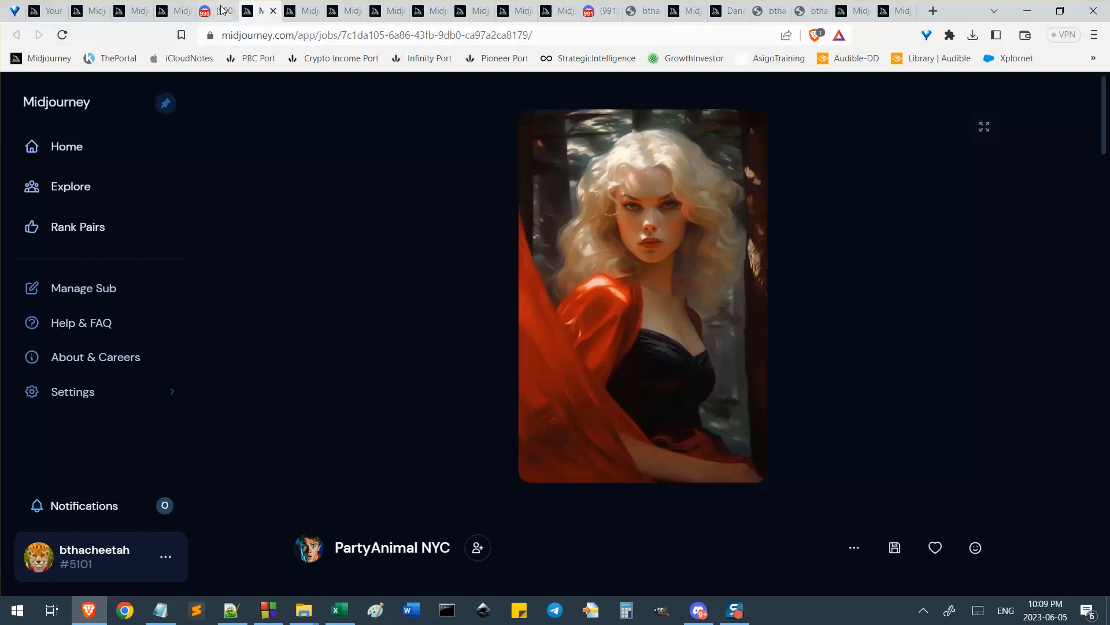
# Switch to the done folder in File Explorer and select 27.png
pyautogui.click(288, 621)
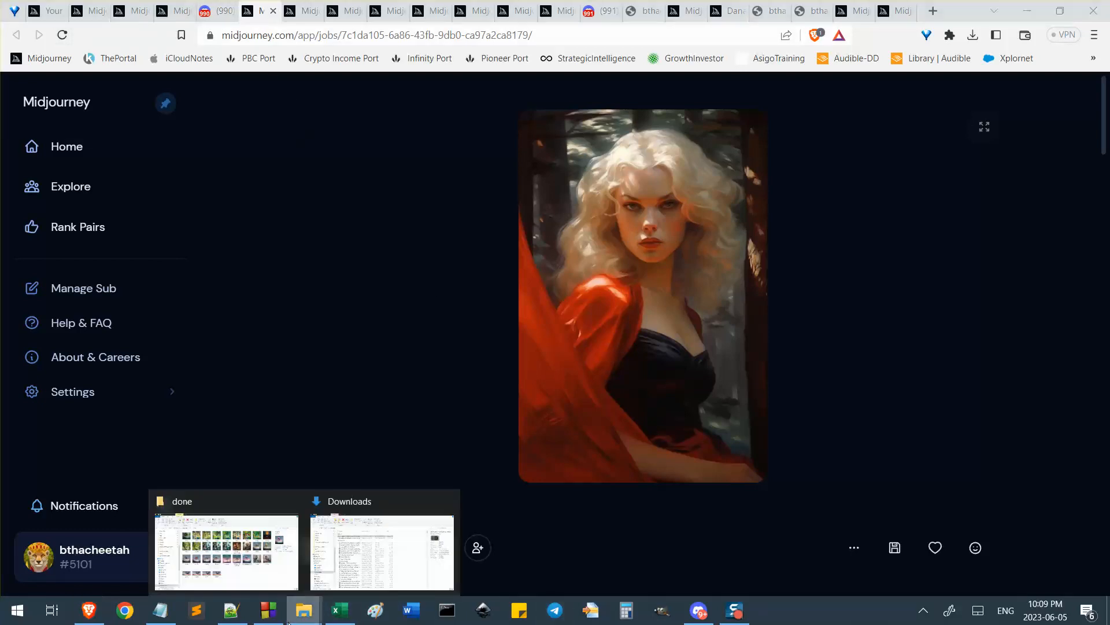
pyautogui.click(281, 573)
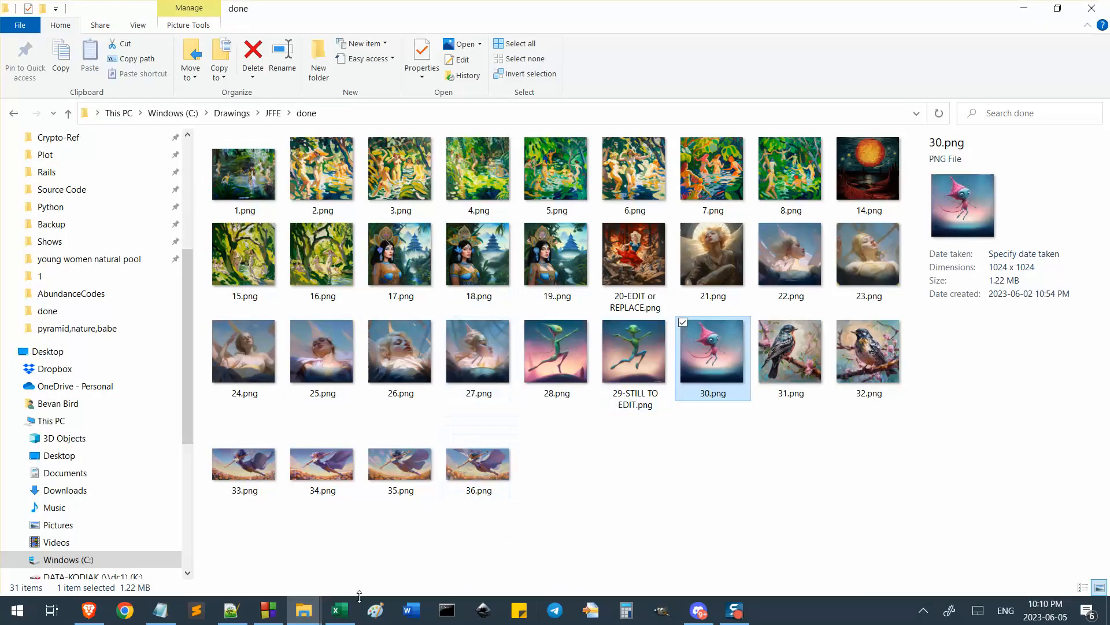
pyautogui.click(482, 359)
# Switch to the Pieces.xlsx workbook in Excel and copy the job ID from the file name in cell B30
pyautogui.click(340, 611)
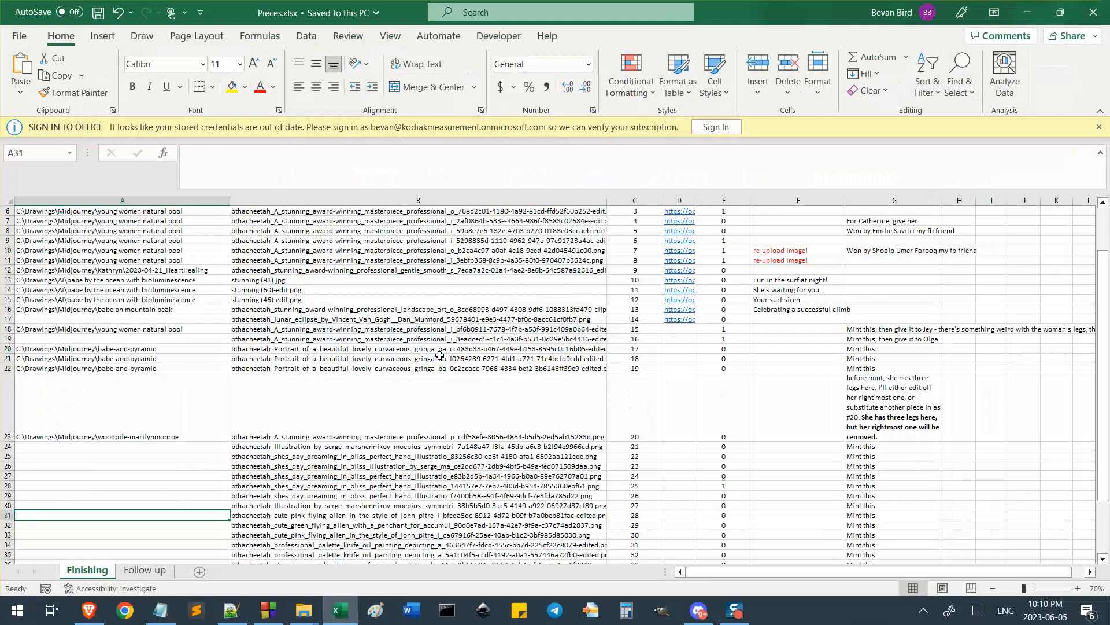
pyautogui.click(636, 505)
pyautogui.click(596, 505)
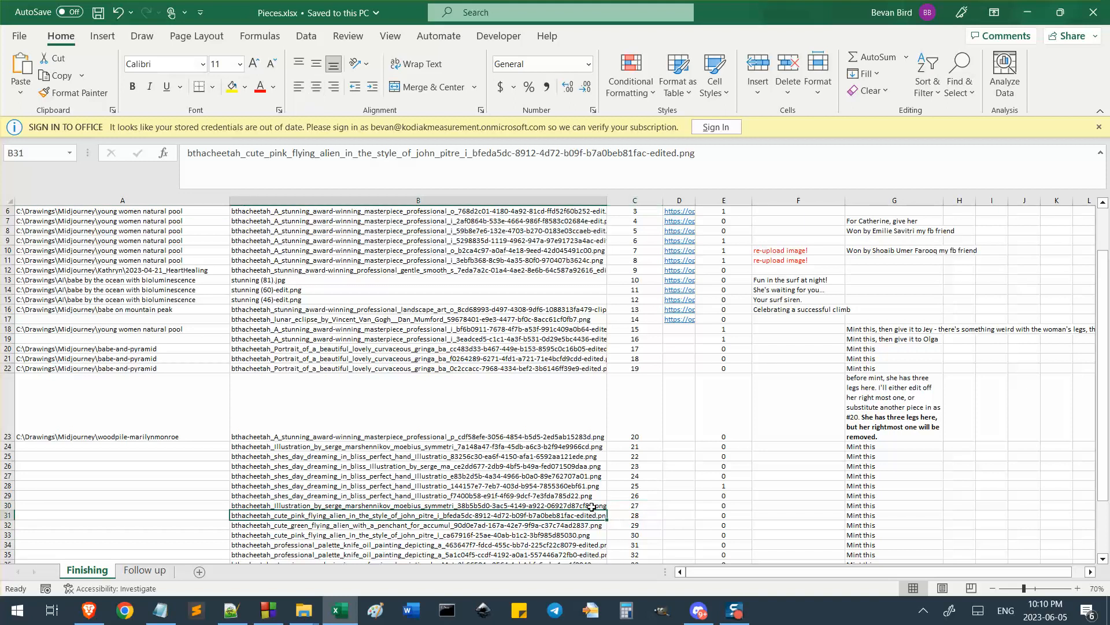
pyautogui.doubleClick(596, 505)
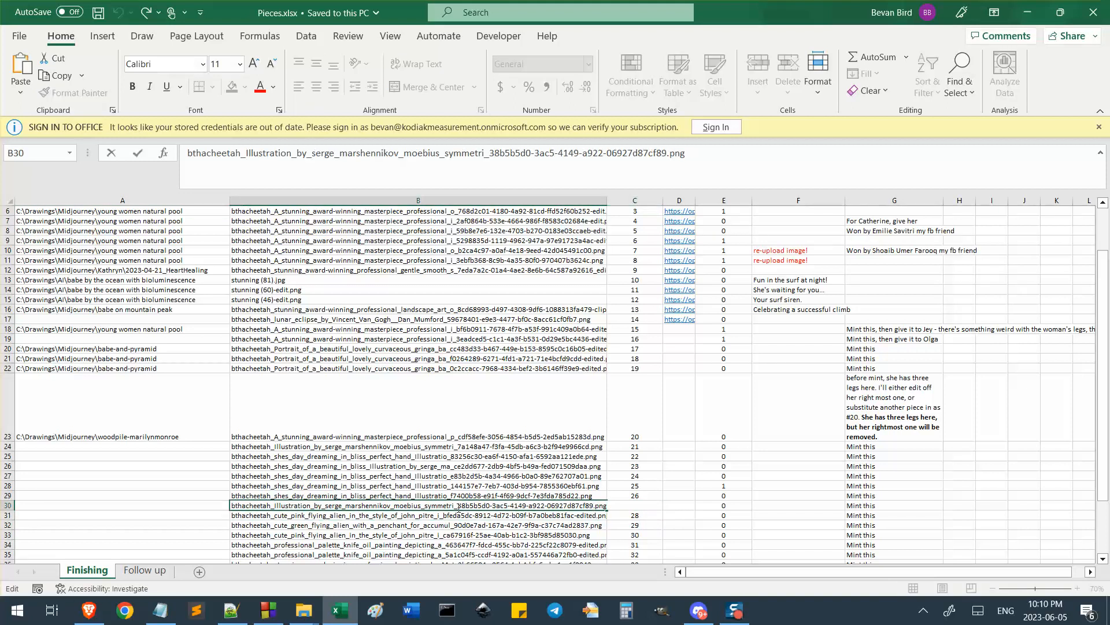
pyautogui.moveTo(458, 507); pyautogui.dragTo(594, 506)
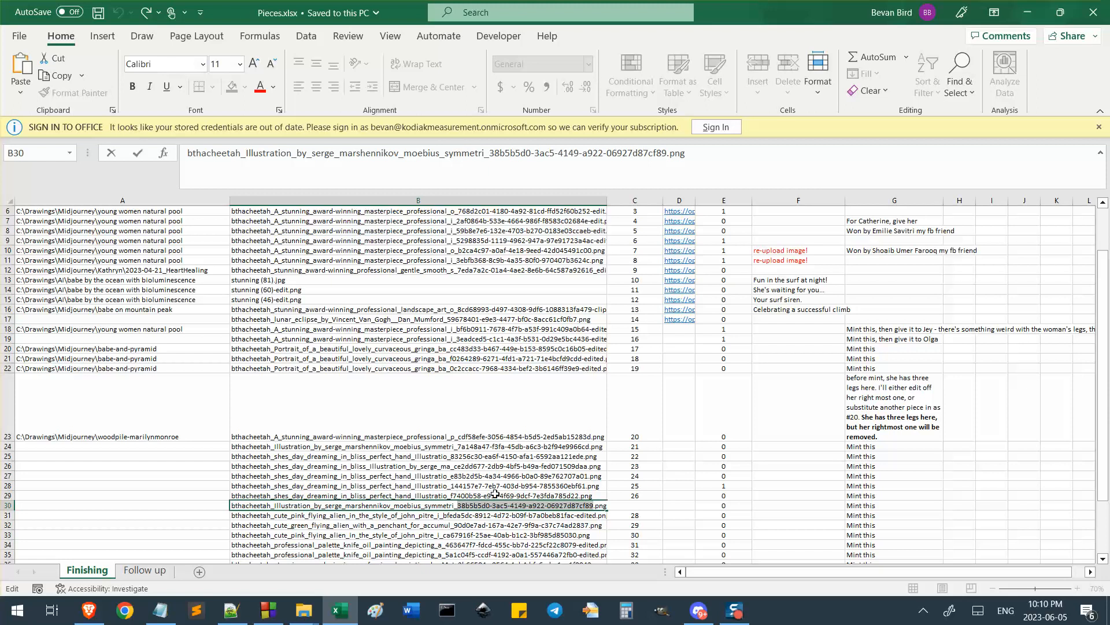
pyautogui.press('Return')
pyautogui.click(88, 611)
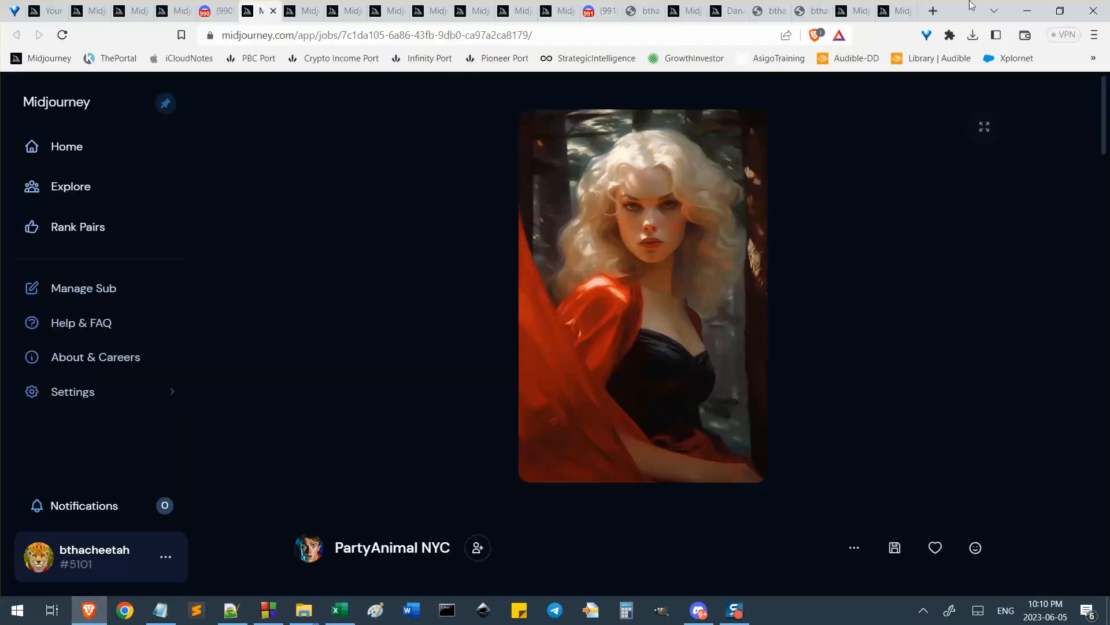
pyautogui.click(932, 12)
pyautogui.write('midjourney.com/app/')
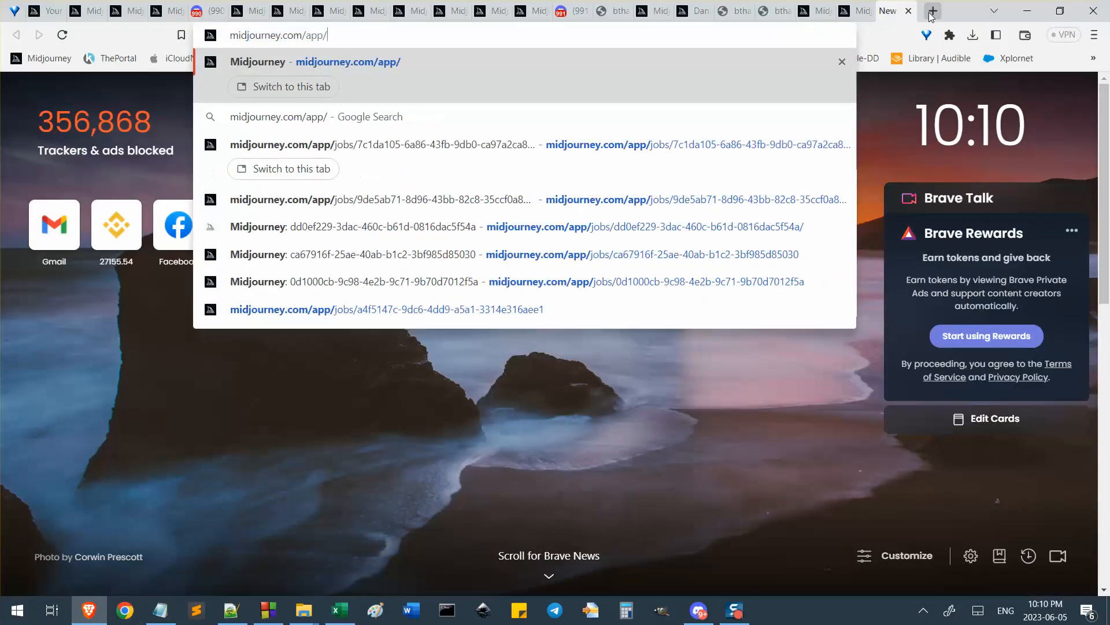
pyautogui.write('job')
pyautogui.press('Tab')
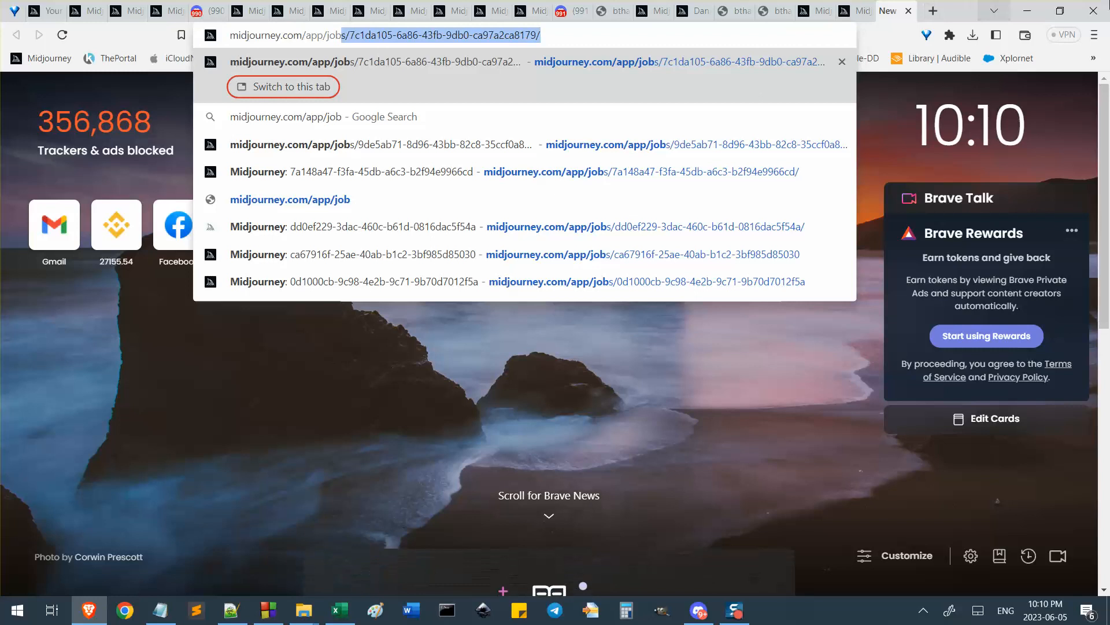
pyautogui.click(371, 35)
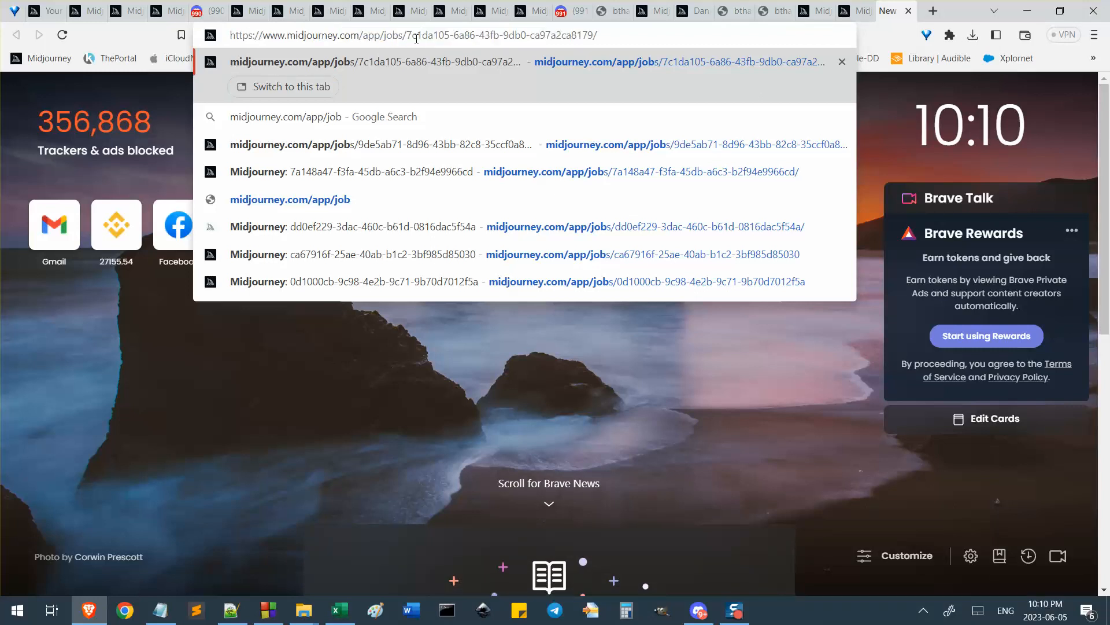
pyautogui.hotkey('ctrl', 'a')
pyautogui.write('https://www.midjourney.com/app/jobs/38b5b5d0-3ac5-4149-a922-06927d87cf89')
pyautogui.press('Return')
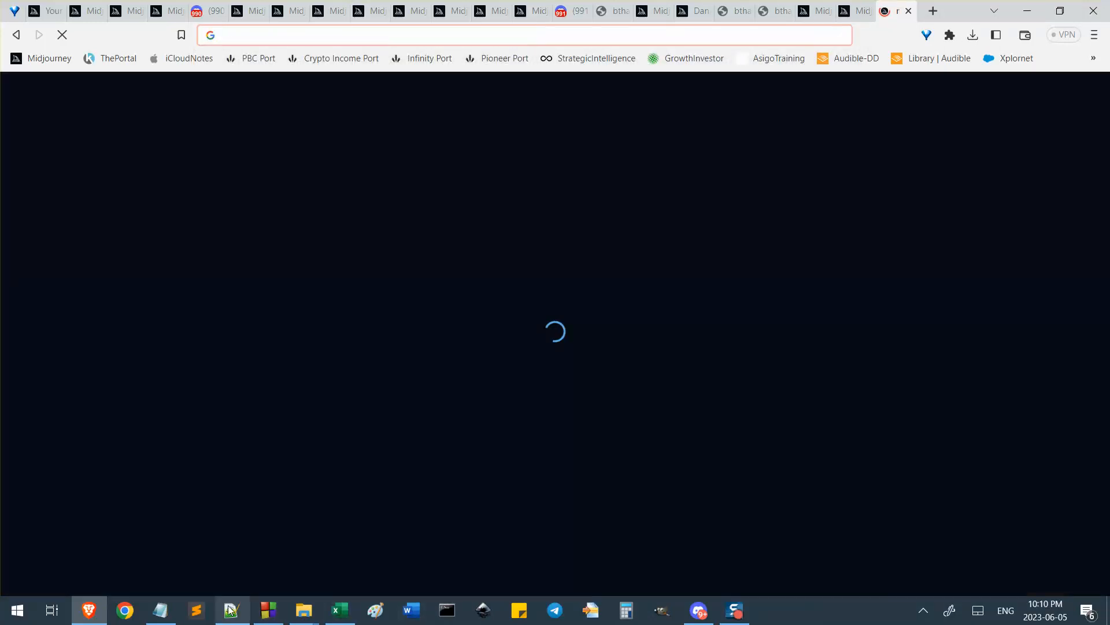
# Switch to Notepad and look through the notes with the prompts and recorded image links
pyautogui.click(160, 610)
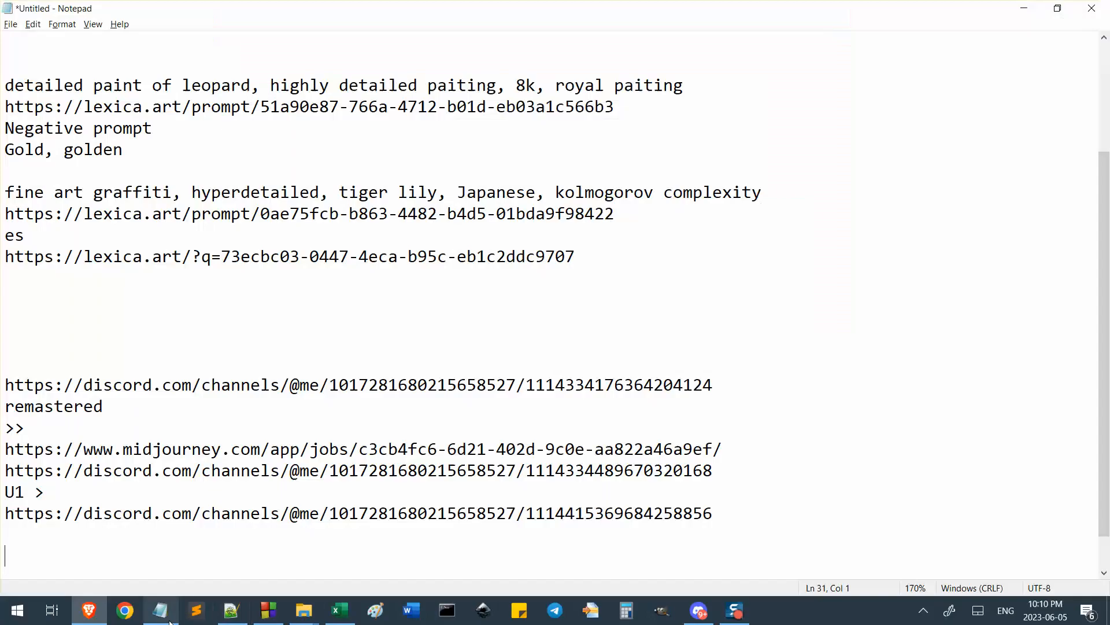
pyautogui.scroll(-1, 212, 514)
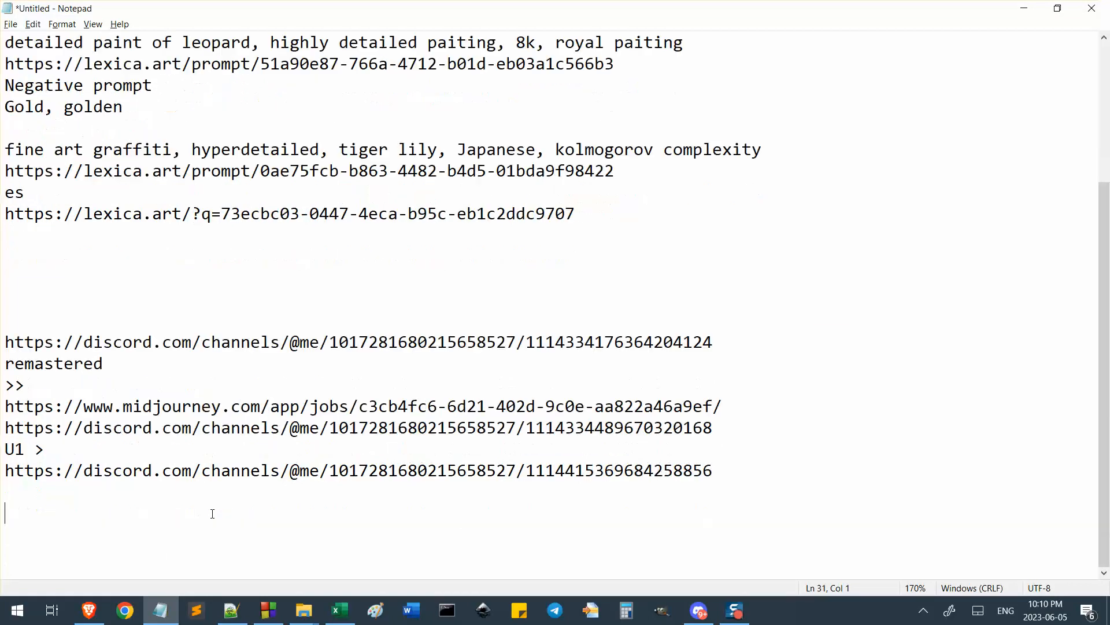
pyautogui.scroll(3, 212, 513)
pyautogui.scroll(-1, 215, 518)
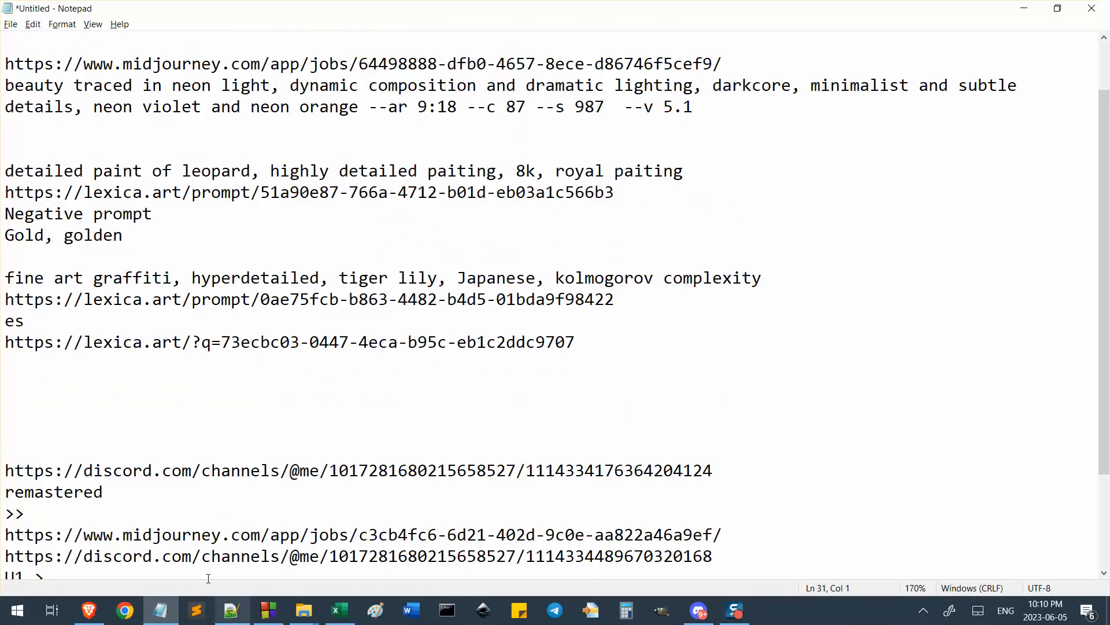
pyautogui.scroll(-2, 185, 509)
# Switch to Notepad++ and open the new 531 document with the JFFE 21 and JFFE 27 job notes
pyautogui.click(231, 610)
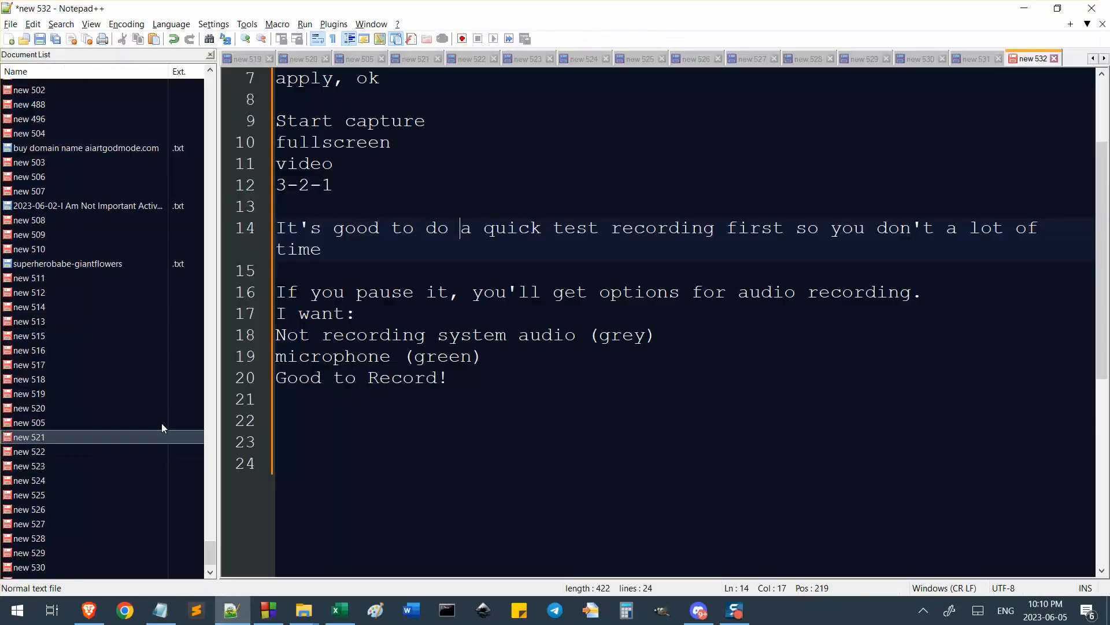
pyautogui.scroll(-1, 60, 559)
pyautogui.scroll(1, 61, 547)
pyautogui.click(44, 540)
pyautogui.click(43, 554)
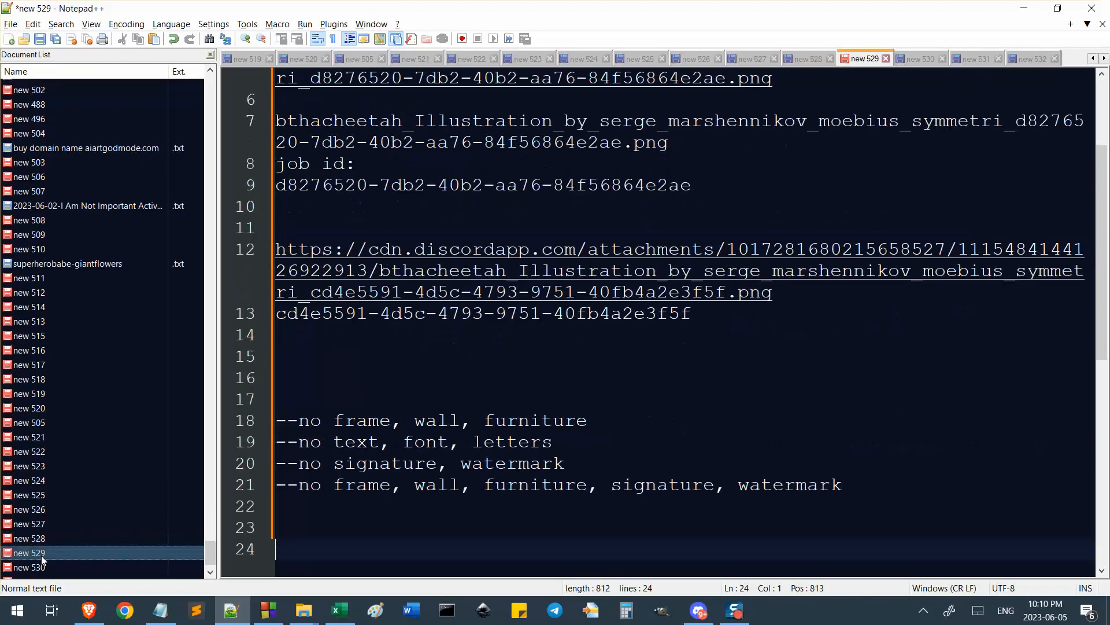
pyautogui.scroll(-1, 43, 552)
pyautogui.click(55, 539)
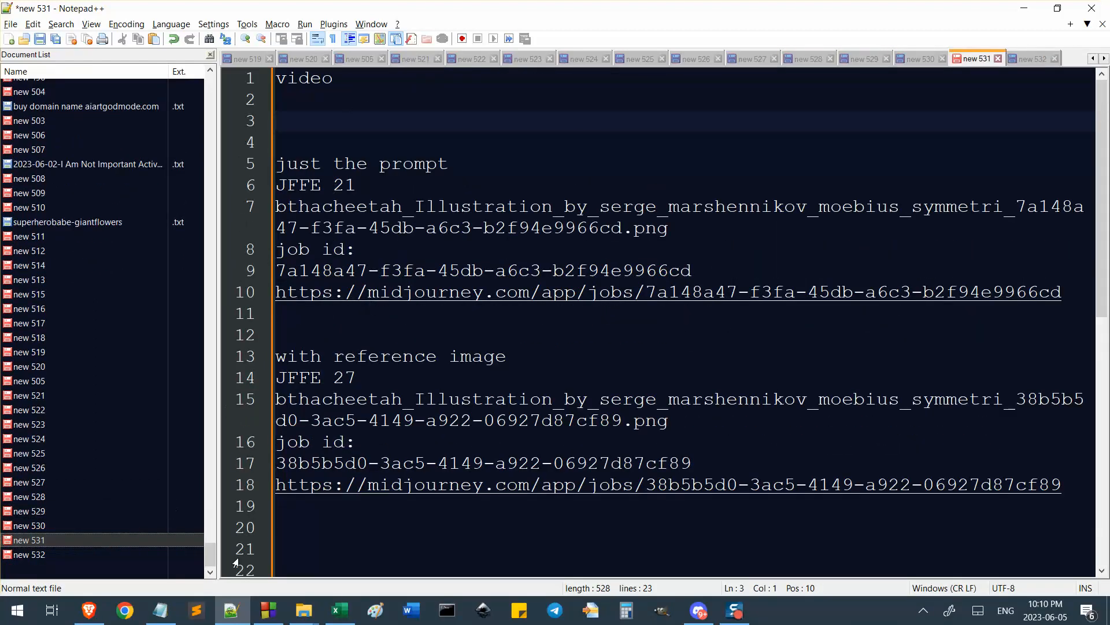
# Open the JFFE 21 job link from the notes in the browser and place its tab right after the first Discord tab
pyautogui.click(373, 378)
pyautogui.moveTo(330, 154); pyautogui.dragTo(602, 335)
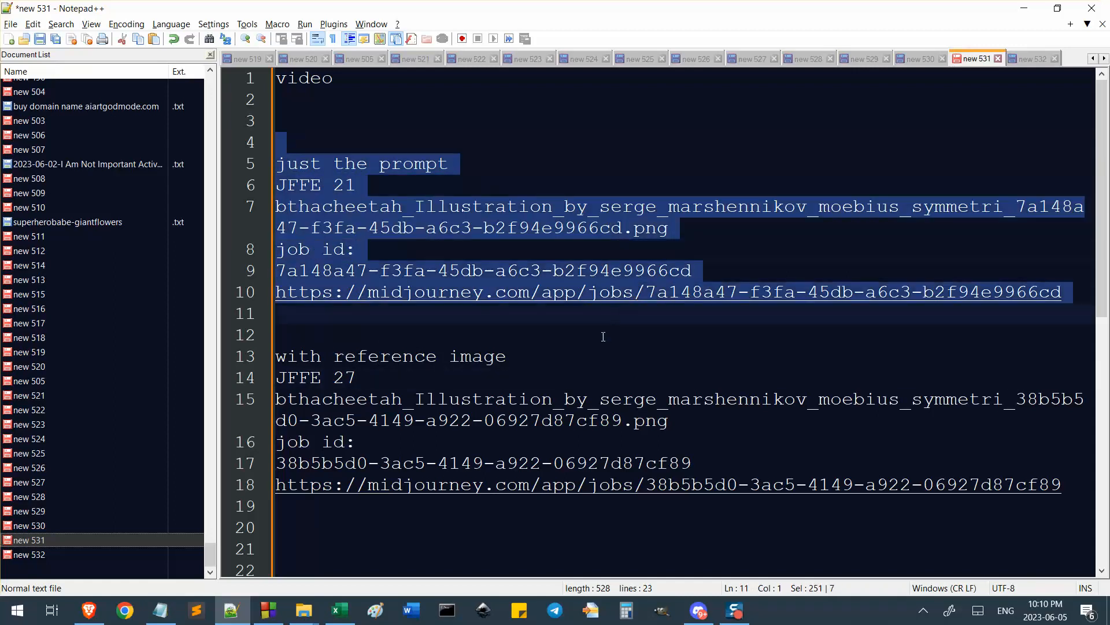
pyautogui.click(585, 343)
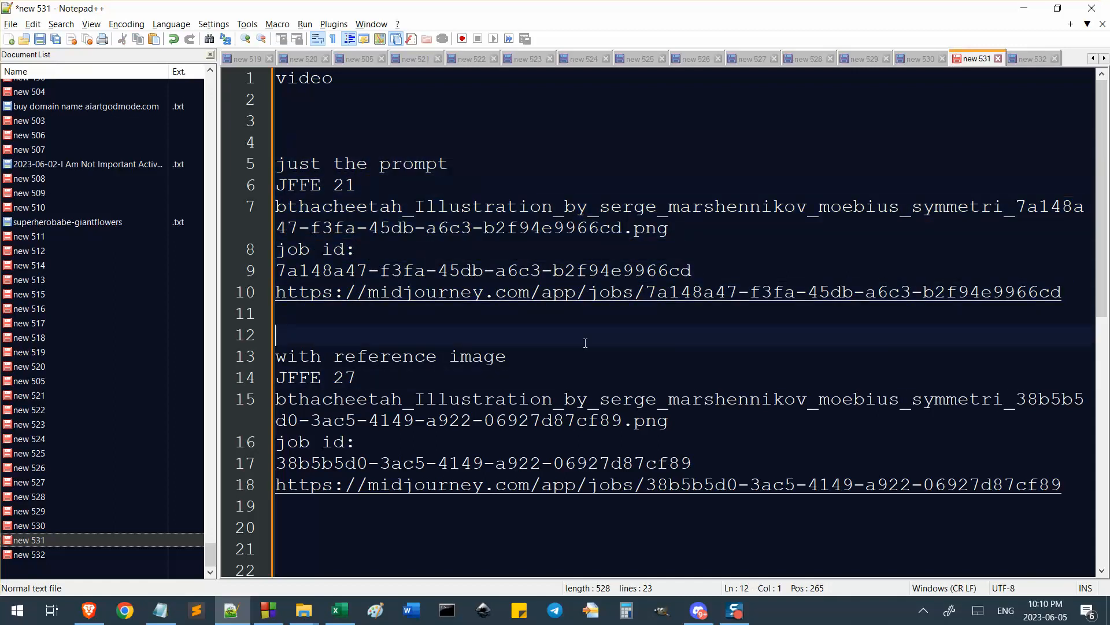
pyautogui.doubleClick(466, 293)
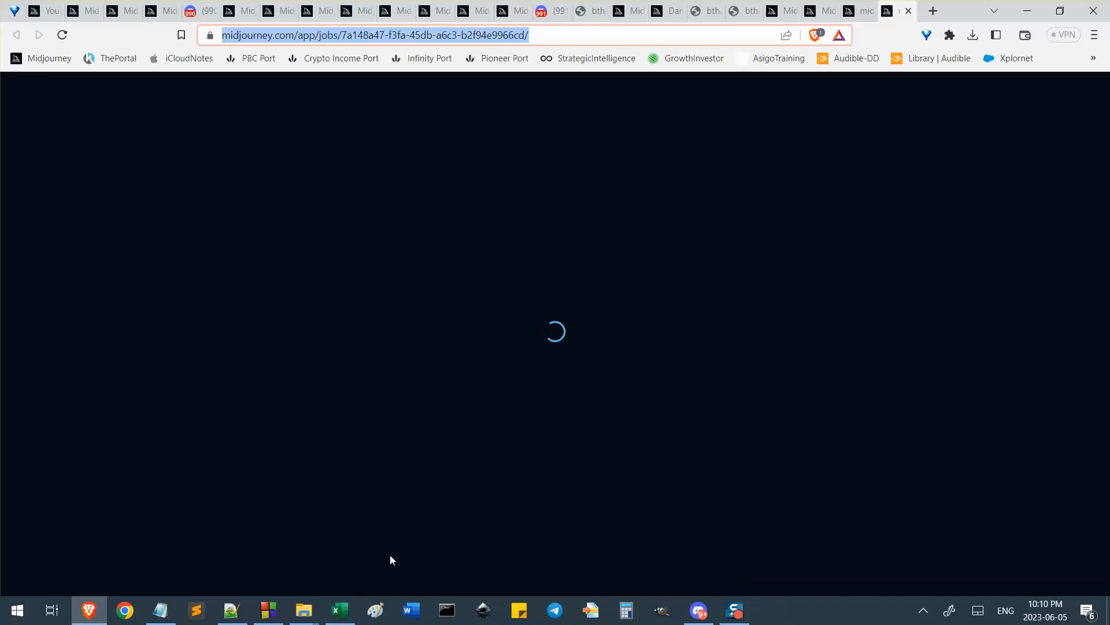
pyautogui.moveTo(898, 11); pyautogui.dragTo(247, 6)
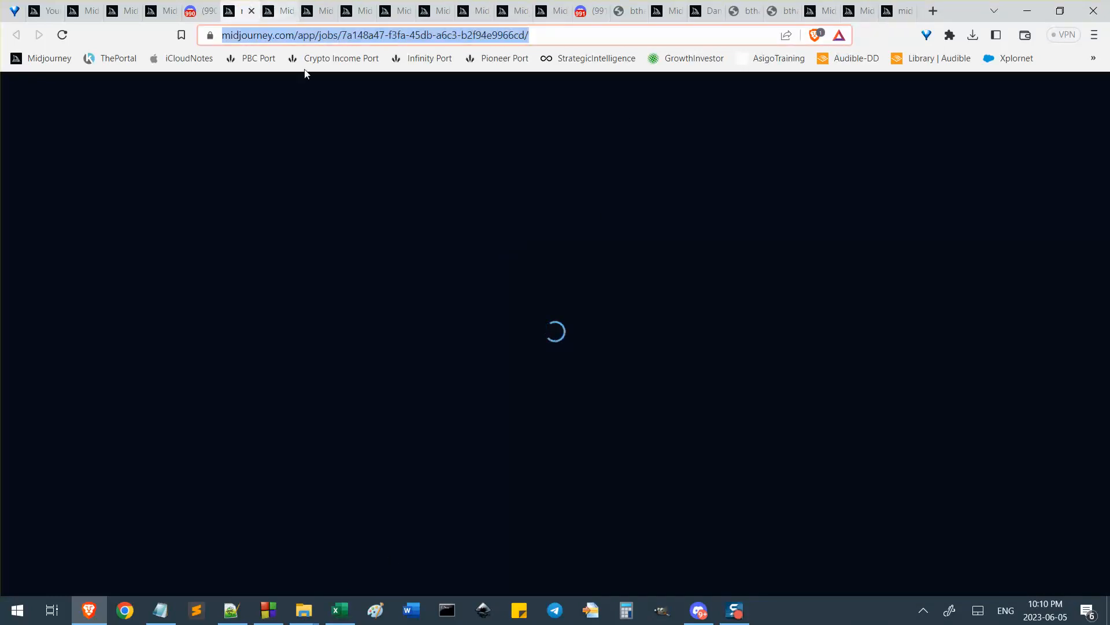
# View the Red Riding Hood job page, and in File Explorer look at 20-EDIT or REPLACE.png from the done folder
pyautogui.click(266, 5)
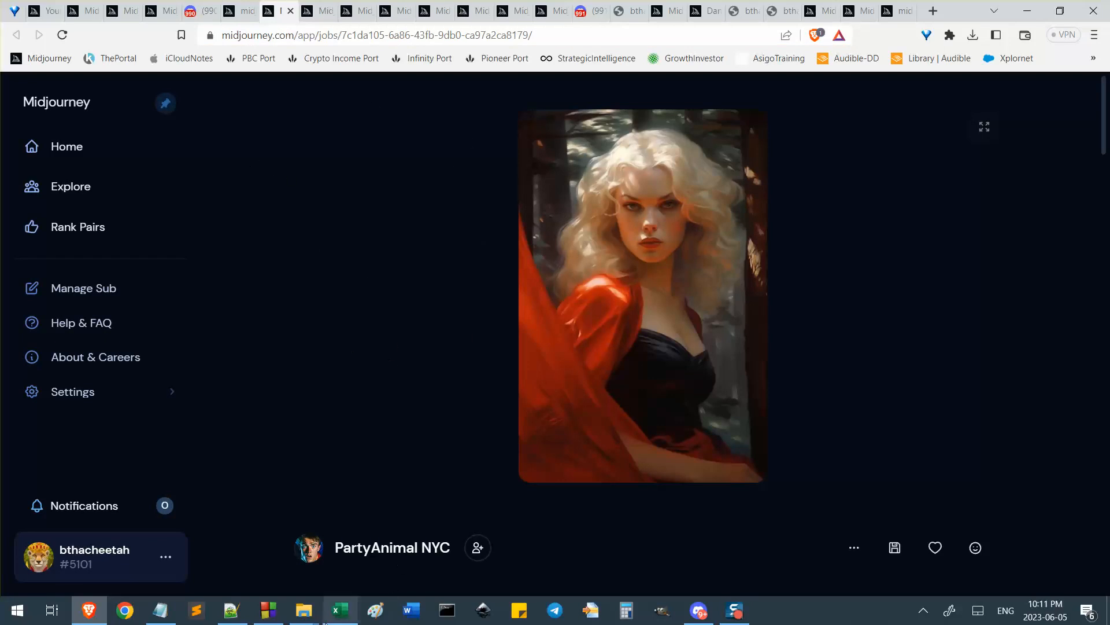
pyautogui.moveTo(303, 610)
pyautogui.click(243, 544)
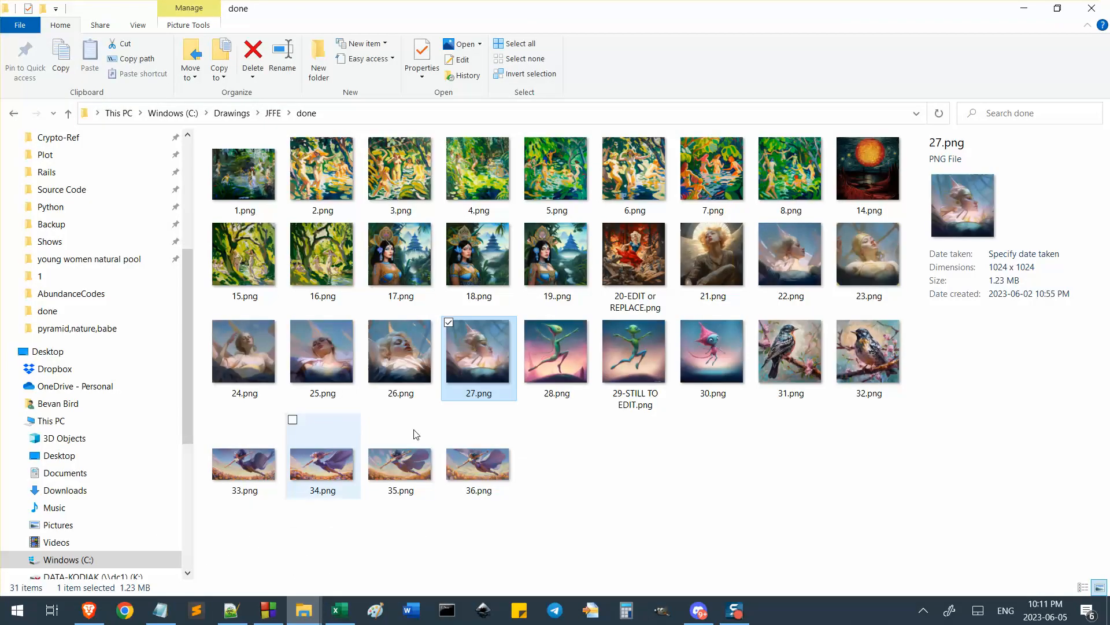
pyautogui.doubleClick(636, 244)
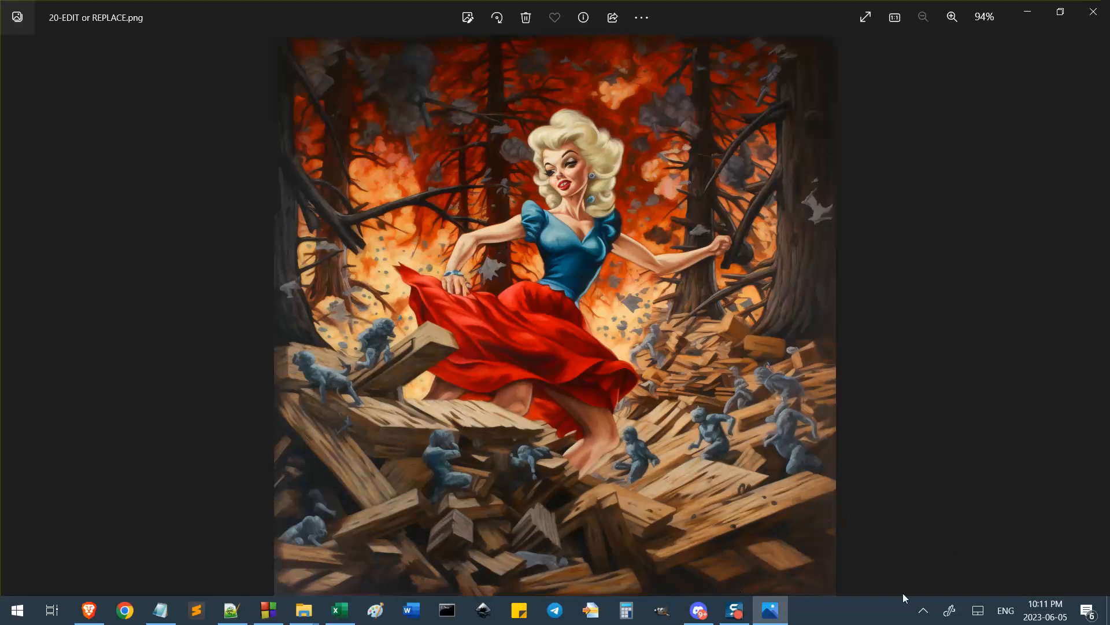
pyautogui.click(1093, 11)
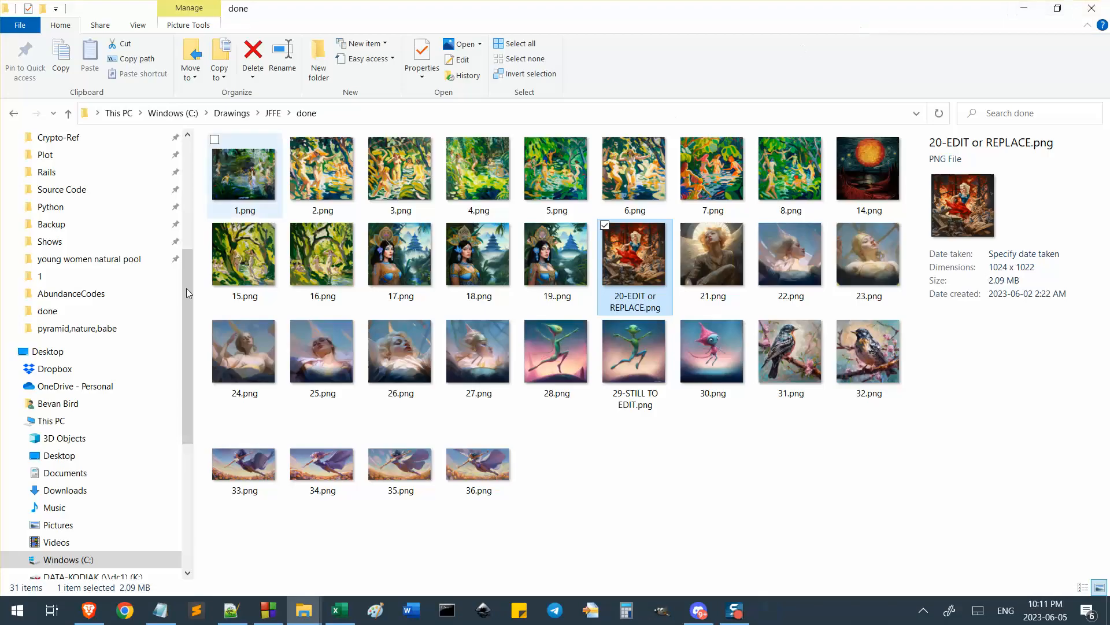
# Take the Red Riding Hood job's web address from the browser to the clipboard and switch to the new 531 notes in Notepad++
pyautogui.click(88, 610)
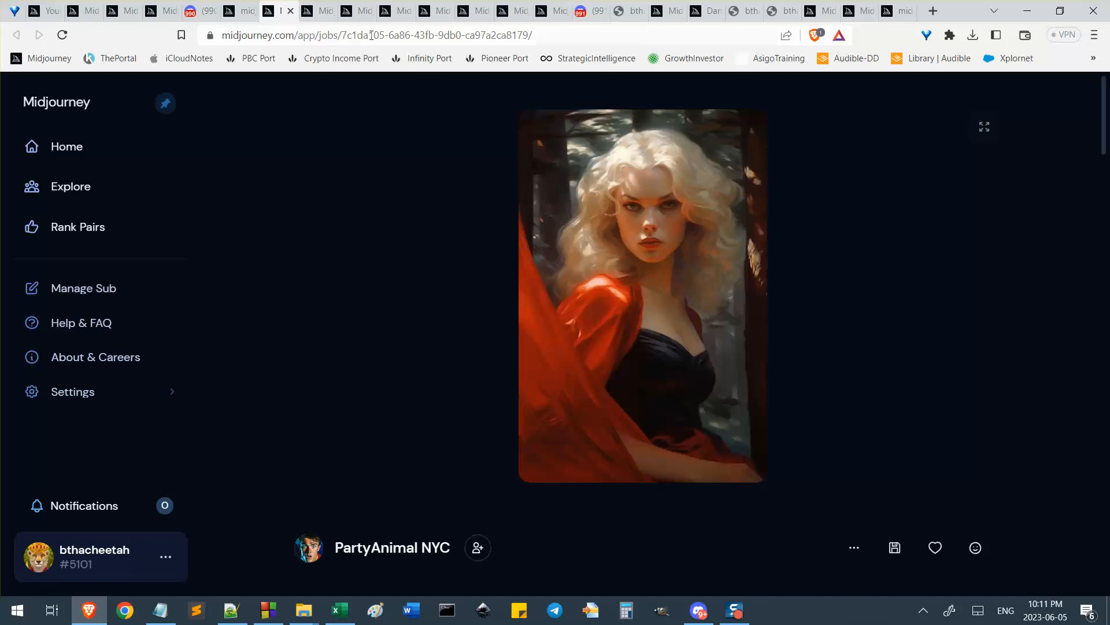
pyautogui.click(438, 32)
pyautogui.hotkey('ctrl', 'x')
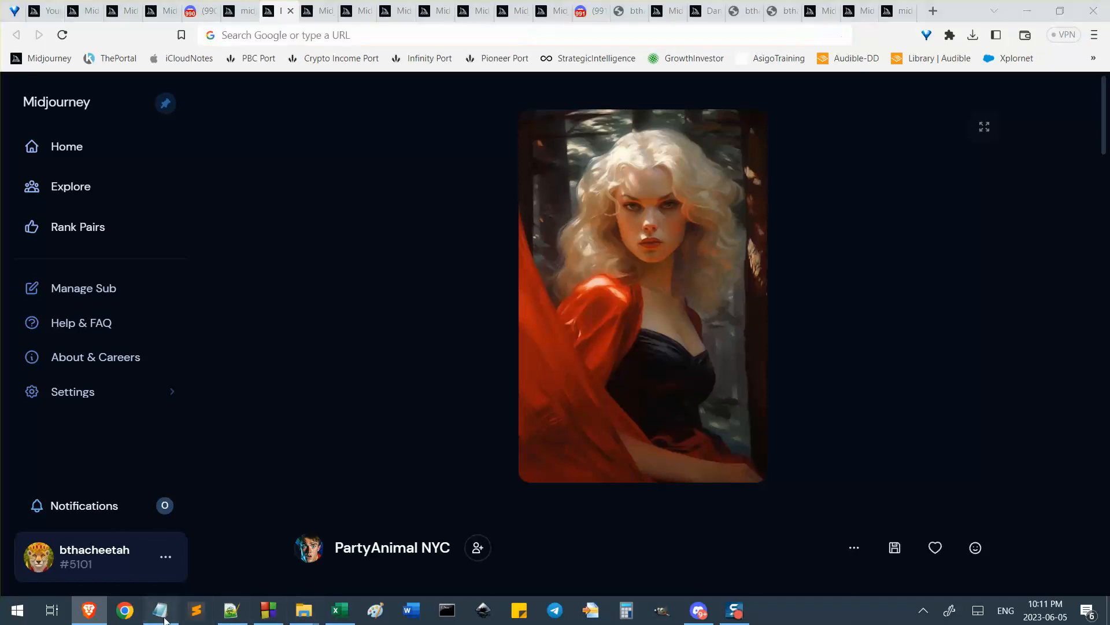
pyautogui.click(161, 610)
pyautogui.scroll(3, 186, 212)
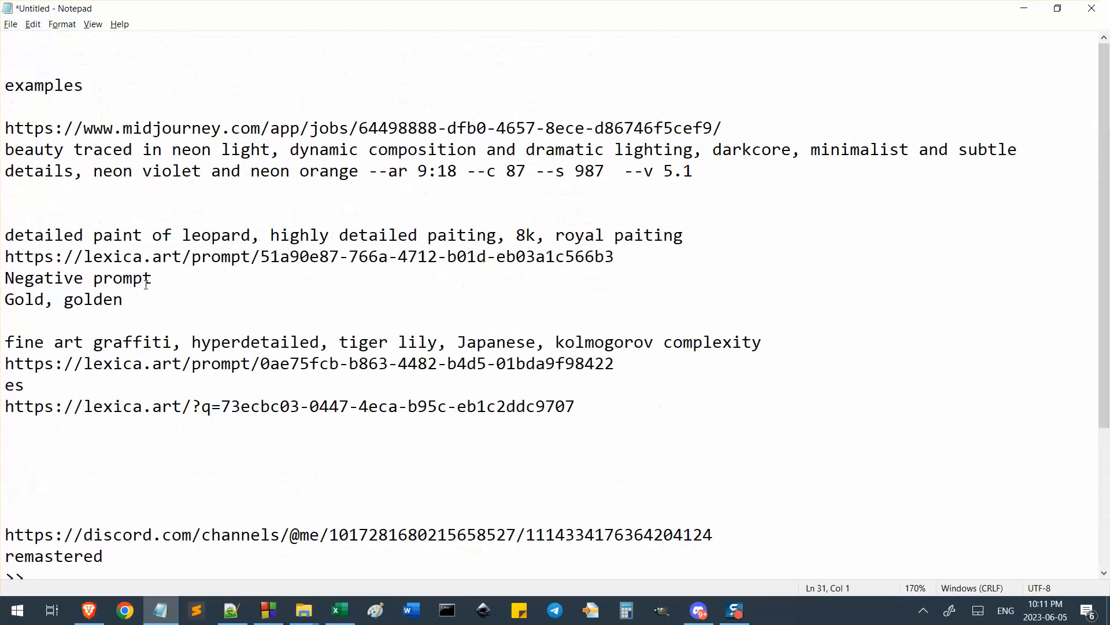
pyautogui.scroll(-3, 146, 290)
pyautogui.click(231, 610)
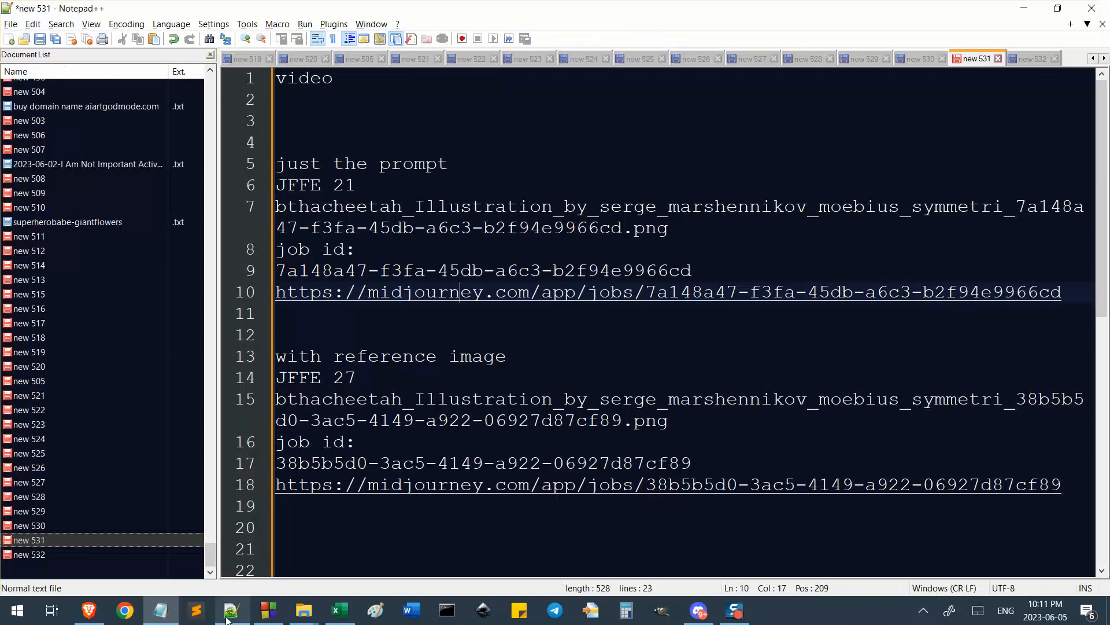
pyautogui.scroll(-1, 361, 255)
pyautogui.scroll(1, 361, 255)
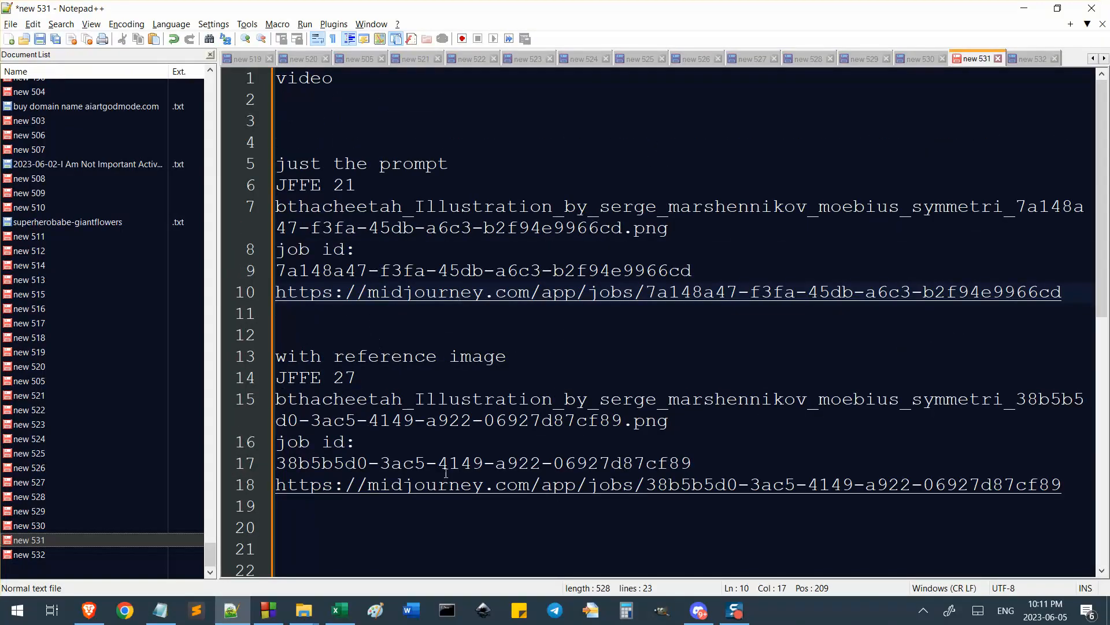
# Add a "reference" heading with "red riding hood" and the copied job link above the "just the prompt" notes
pyautogui.click(364, 136)
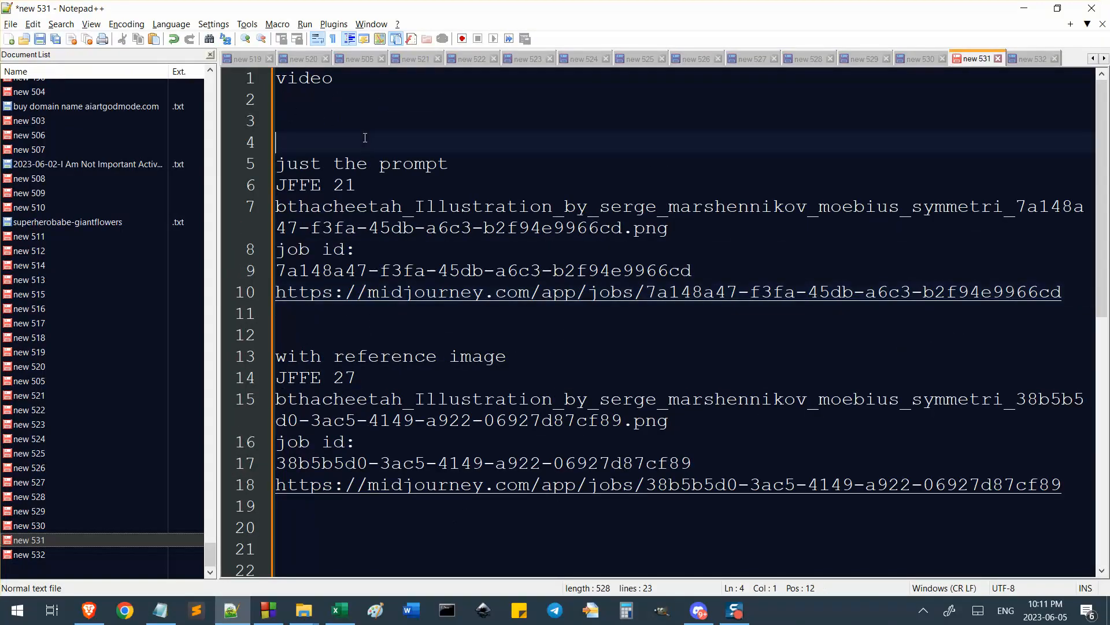
pyautogui.click(387, 124)
pyautogui.write('referen')
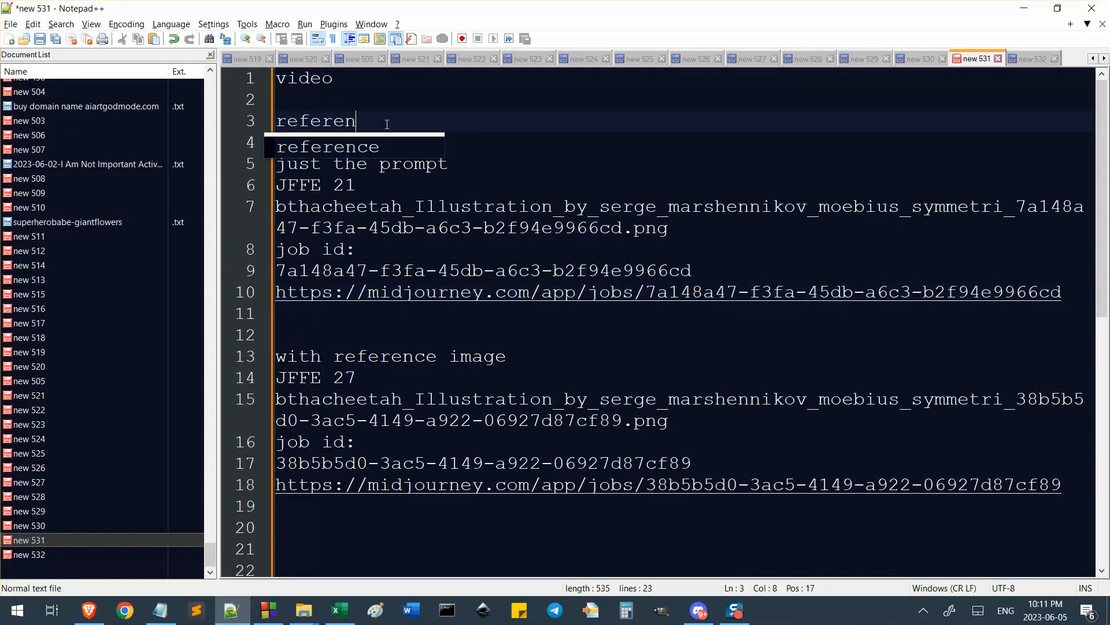
pyautogui.press('Return')
pyautogui.press('Return')
pyautogui.write('red ')
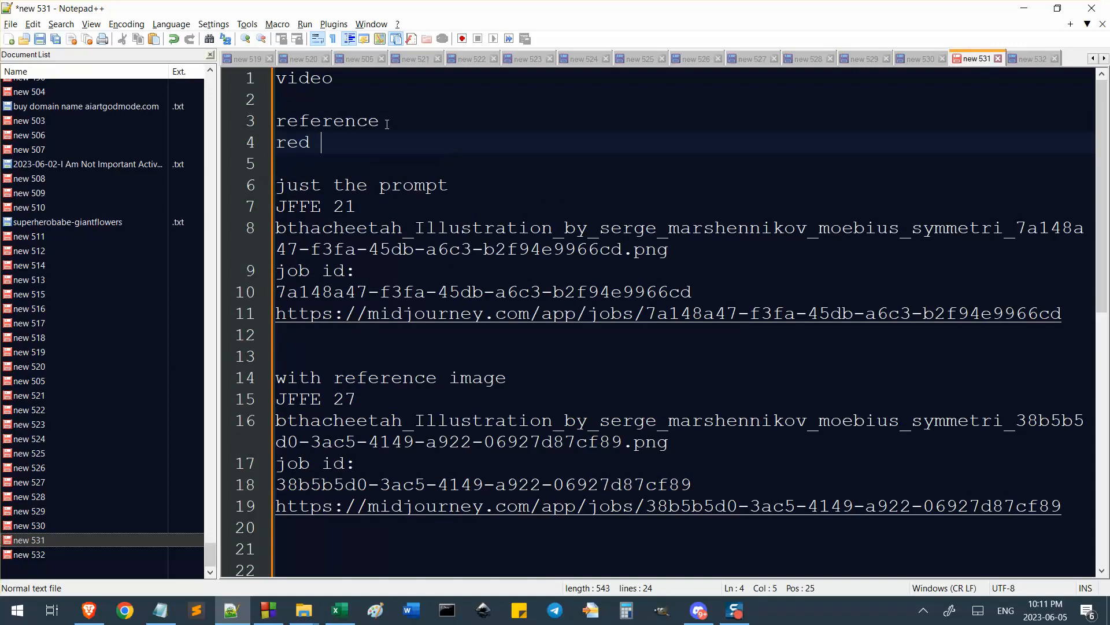
pyautogui.write('riding hood')
pyautogui.press('Return')
pyautogui.hotkey('ctrl', 'v')
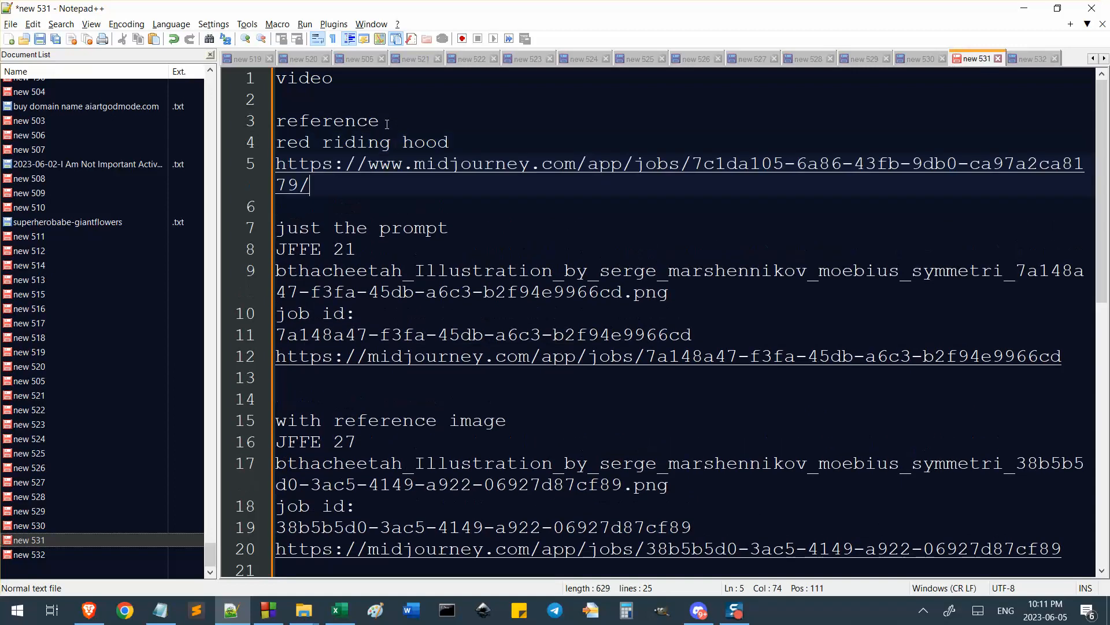
# Return to the Red Riding Hood job page in the browser and check the options offered for the image
pyautogui.hotkey('alt', 'Tab')
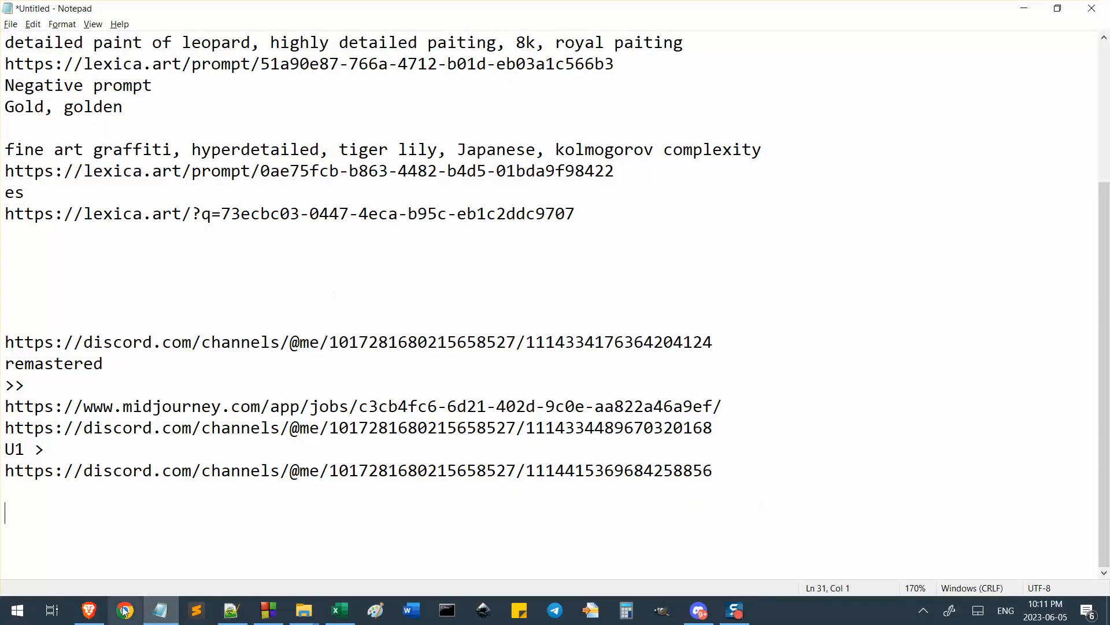
pyautogui.hotkey('alt', 'Tab')
pyautogui.scroll(-1, 383, 351)
pyautogui.scroll(-4, 370, 381)
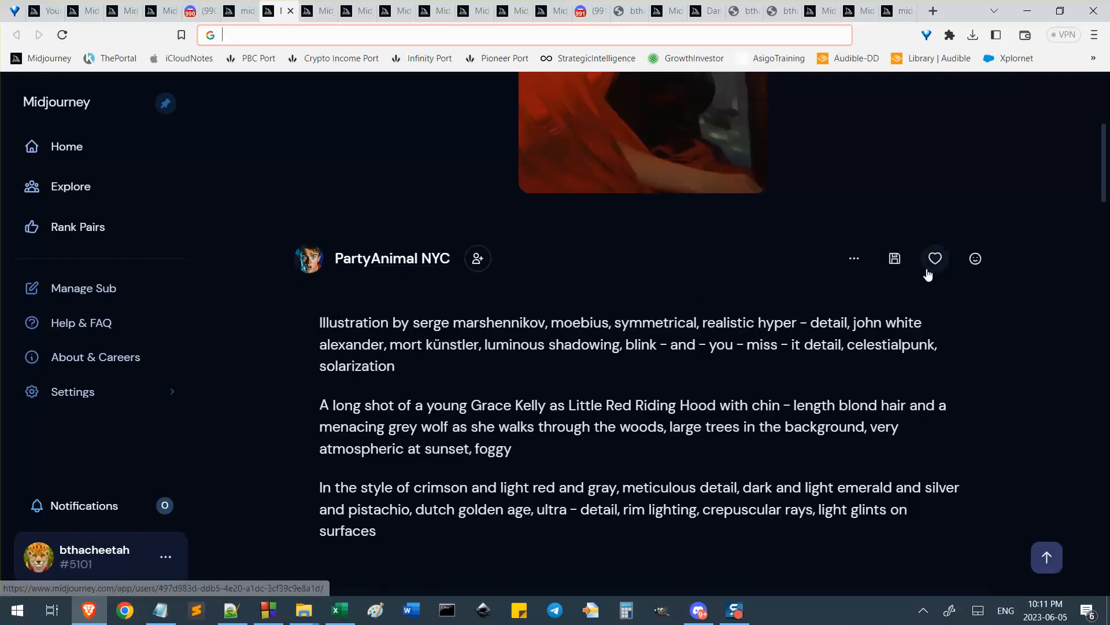
pyautogui.click(858, 259)
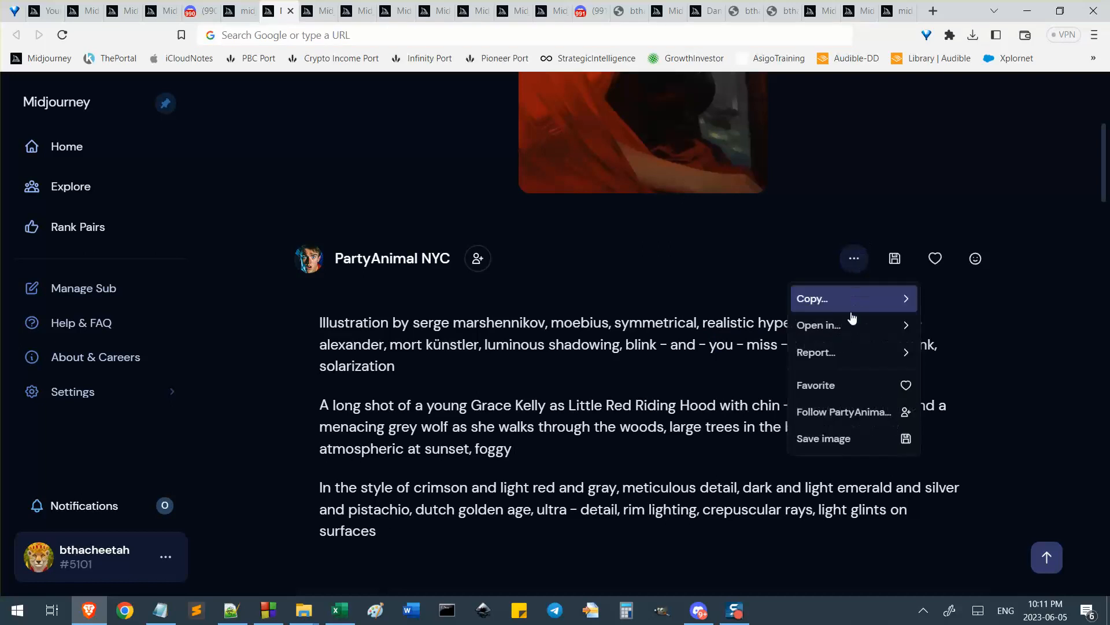
pyautogui.moveTo(853, 300)
pyautogui.click(950, 241)
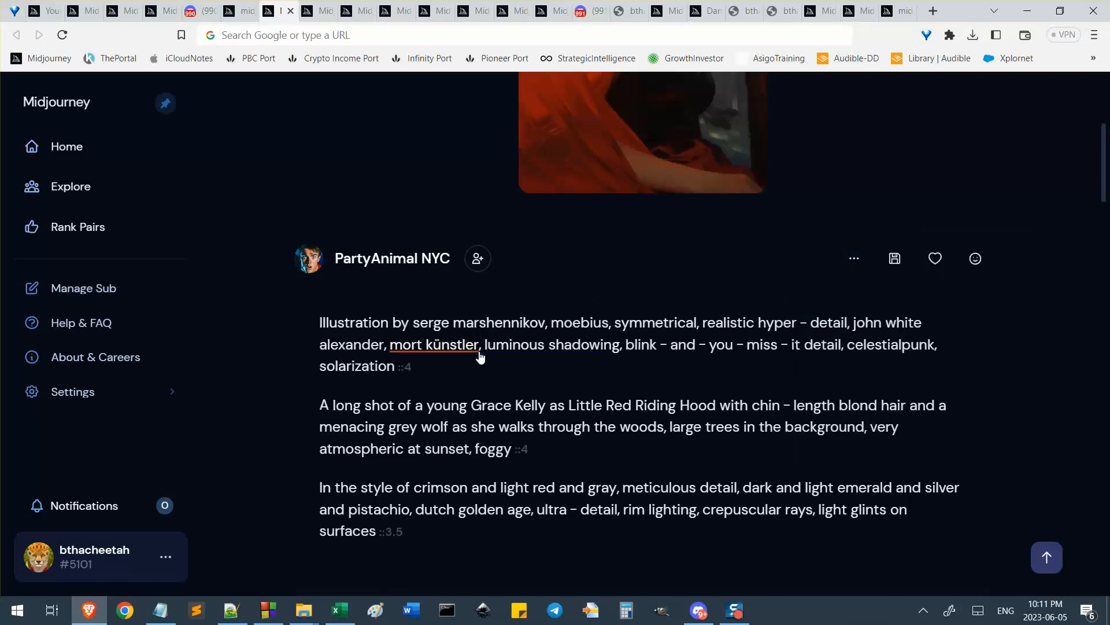
# Examine the Red Riding Hood job's prompt sections, their weights and the parameter line, including the --iw image weight
pyautogui.scroll(-4, 478, 288)
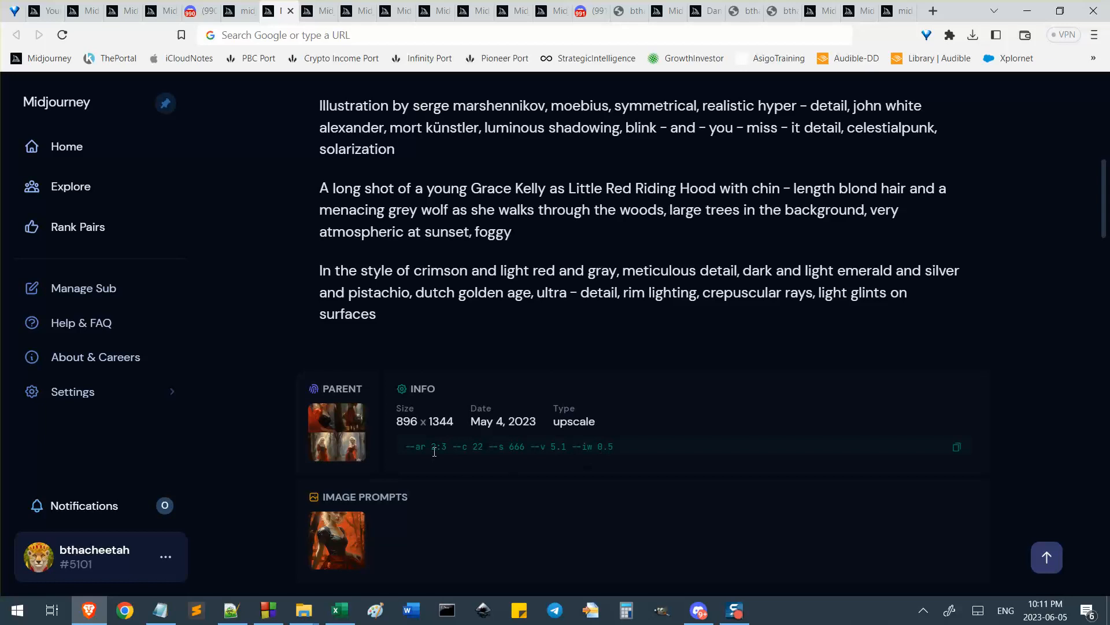
pyautogui.scroll(10, 436, 447)
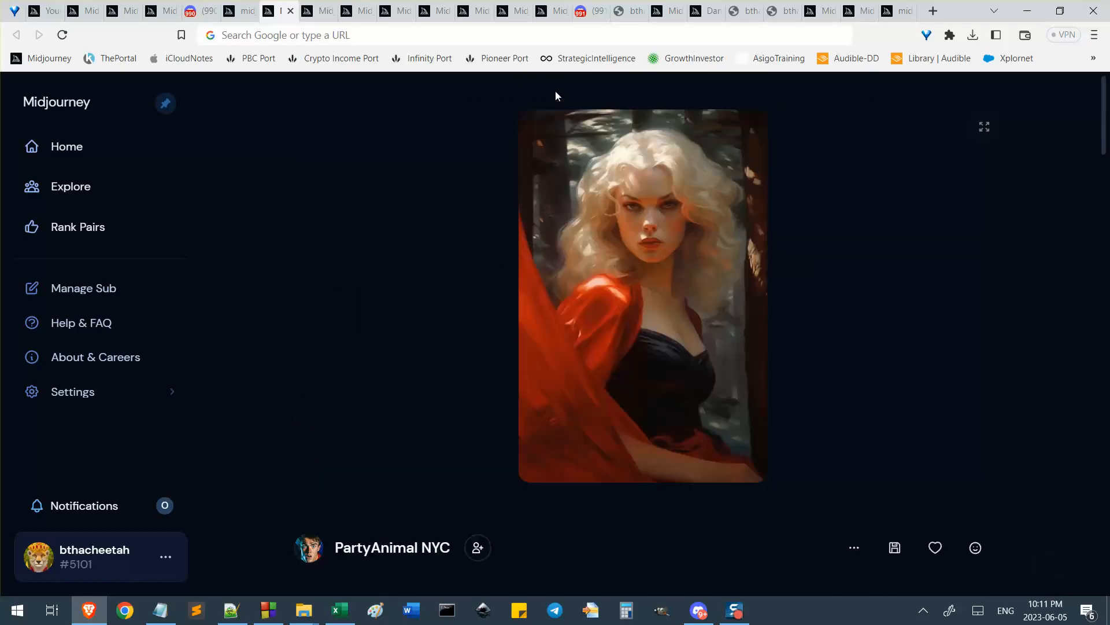
pyautogui.scroll(-6, 781, 430)
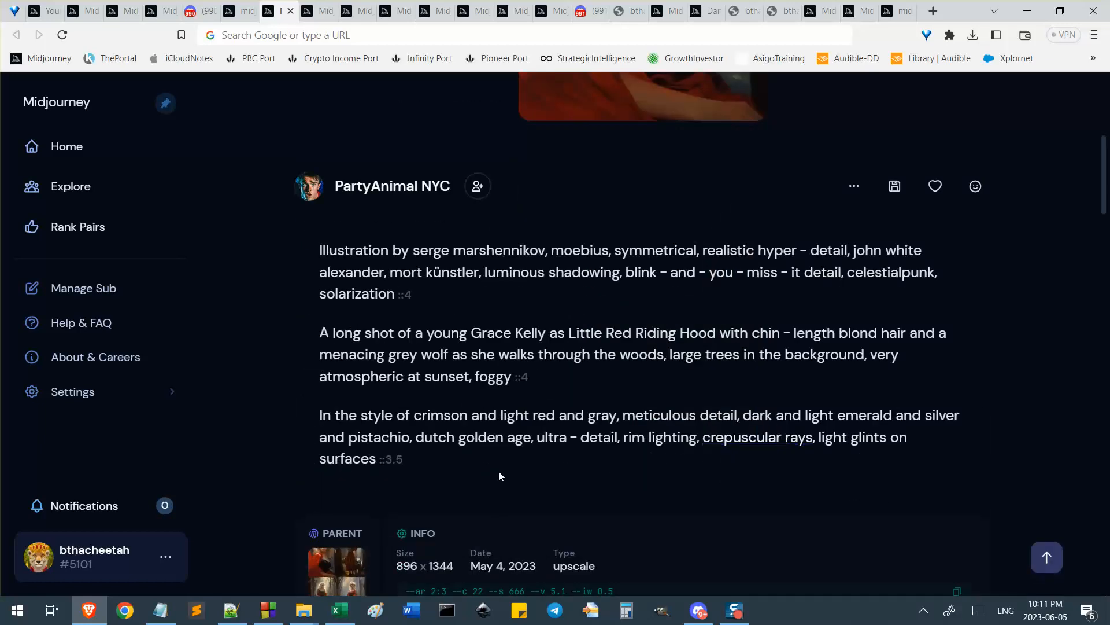
pyautogui.scroll(-1, 500, 484)
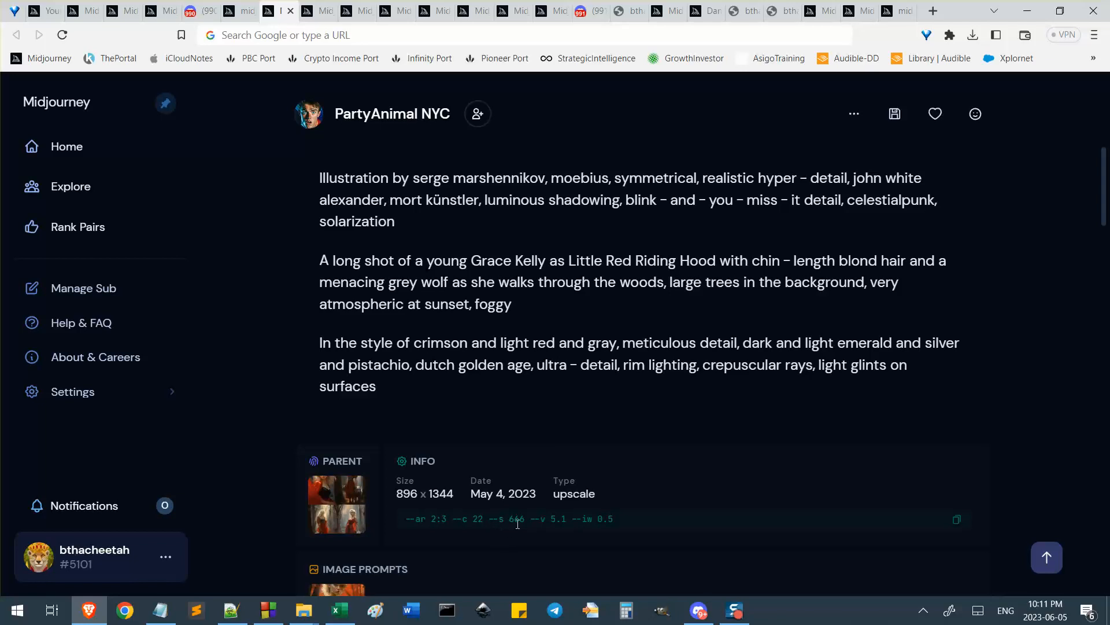
pyautogui.moveTo(576, 522); pyautogui.dragTo(600, 523)
pyautogui.scroll(7, 627, 518)
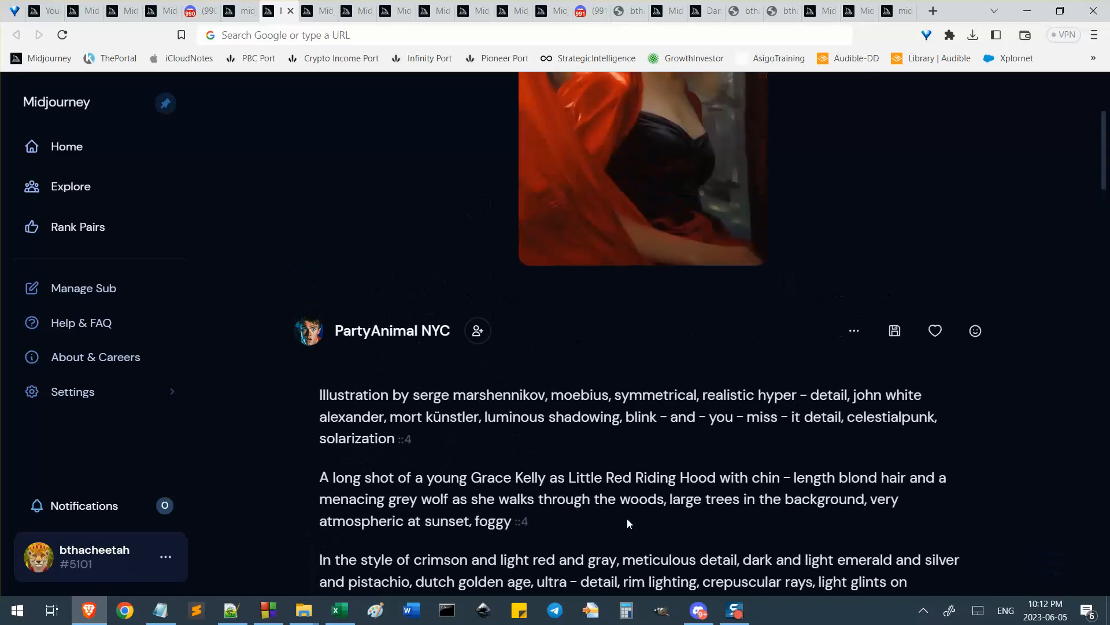
pyautogui.scroll(-7, 465, 543)
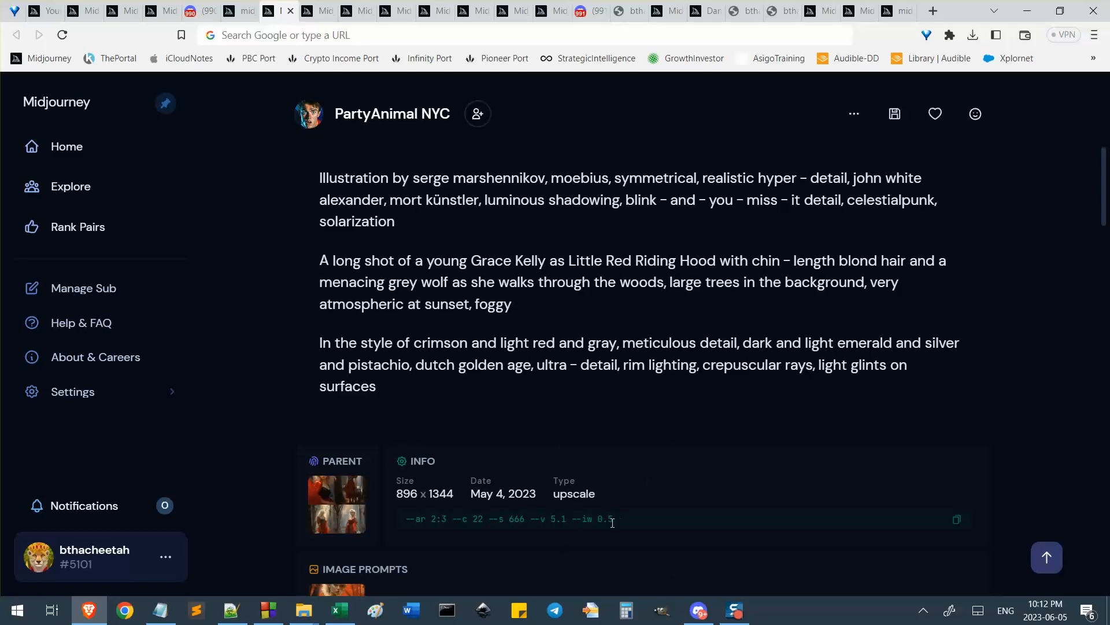
pyautogui.moveTo(582, 518); pyautogui.dragTo(649, 515)
pyautogui.click(650, 515)
pyautogui.scroll(5, 336, 555)
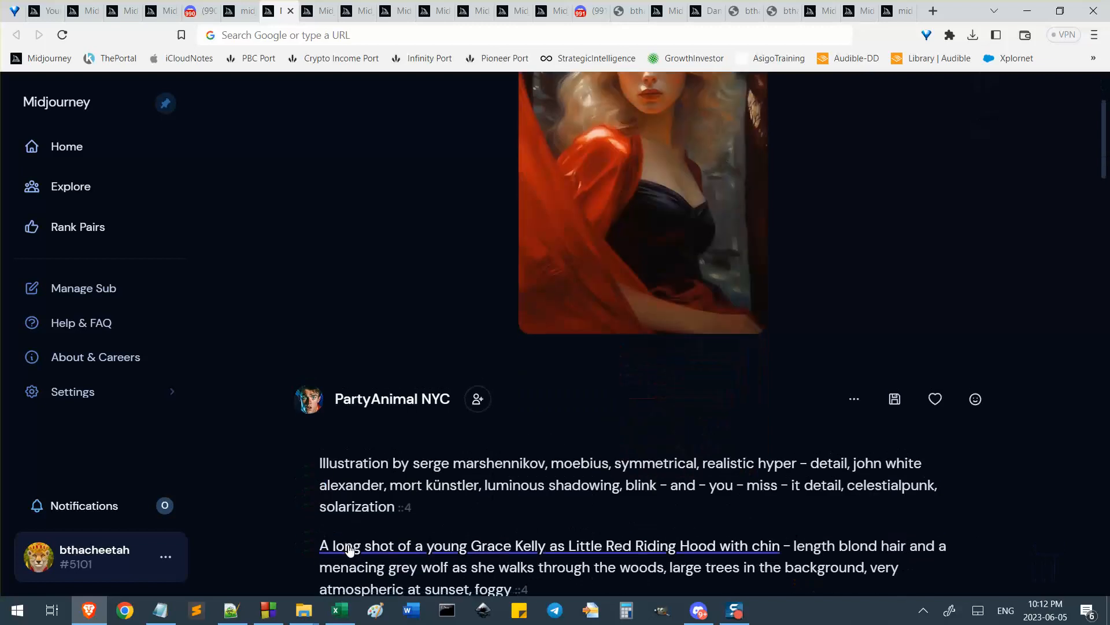
# Open the Red Riding Hood job's reference image from its image prompts and view it in its own tab
pyautogui.scroll(-6, 347, 550)
pyautogui.click(348, 535)
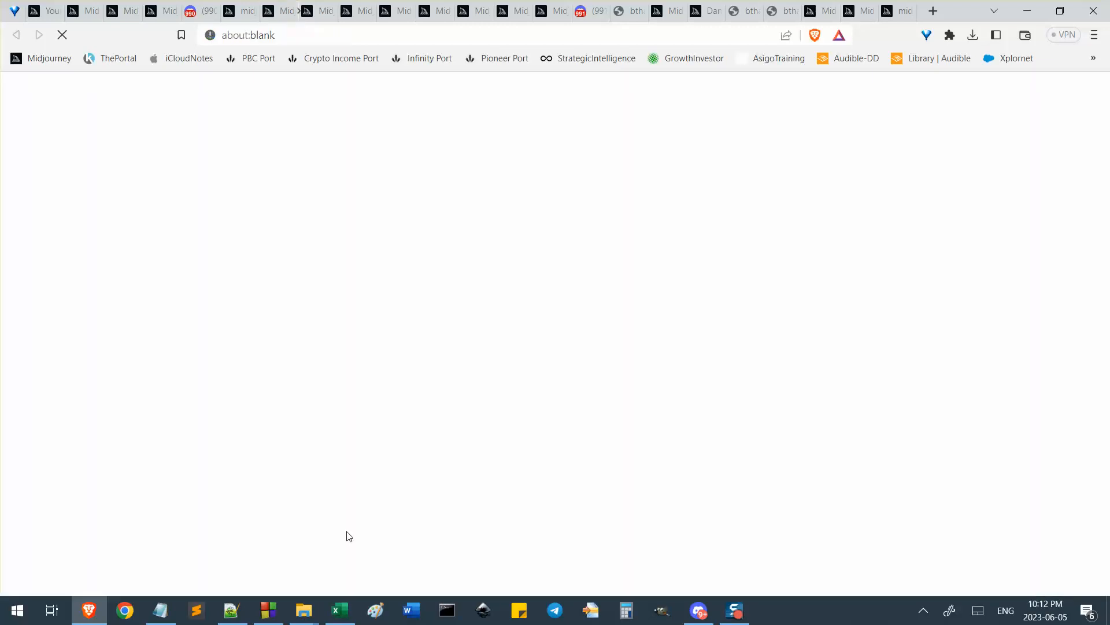
pyautogui.click(271, 11)
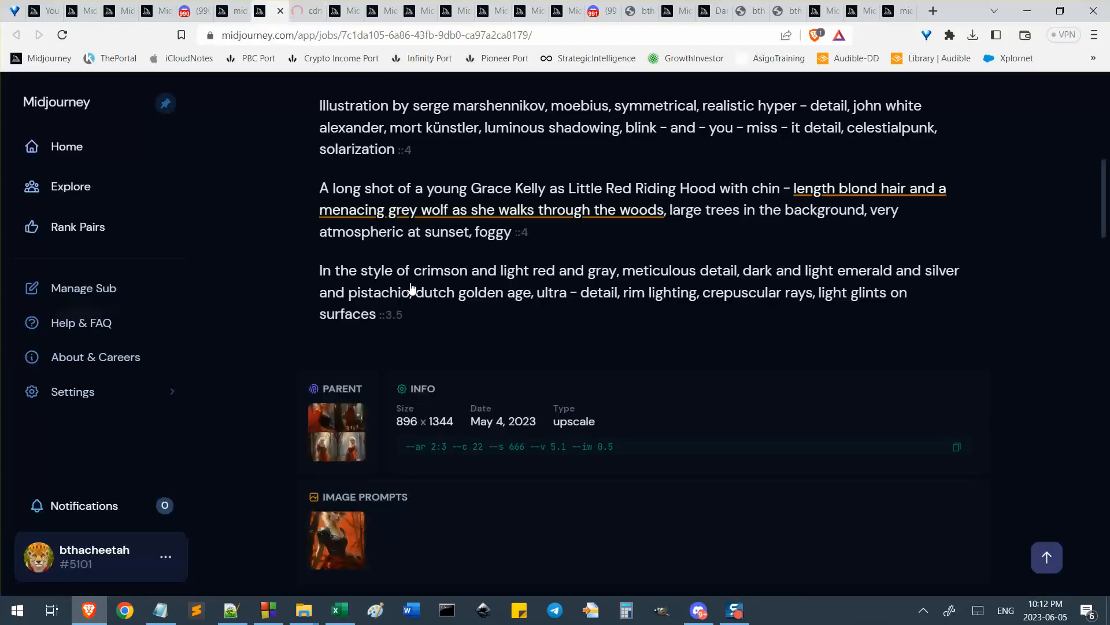
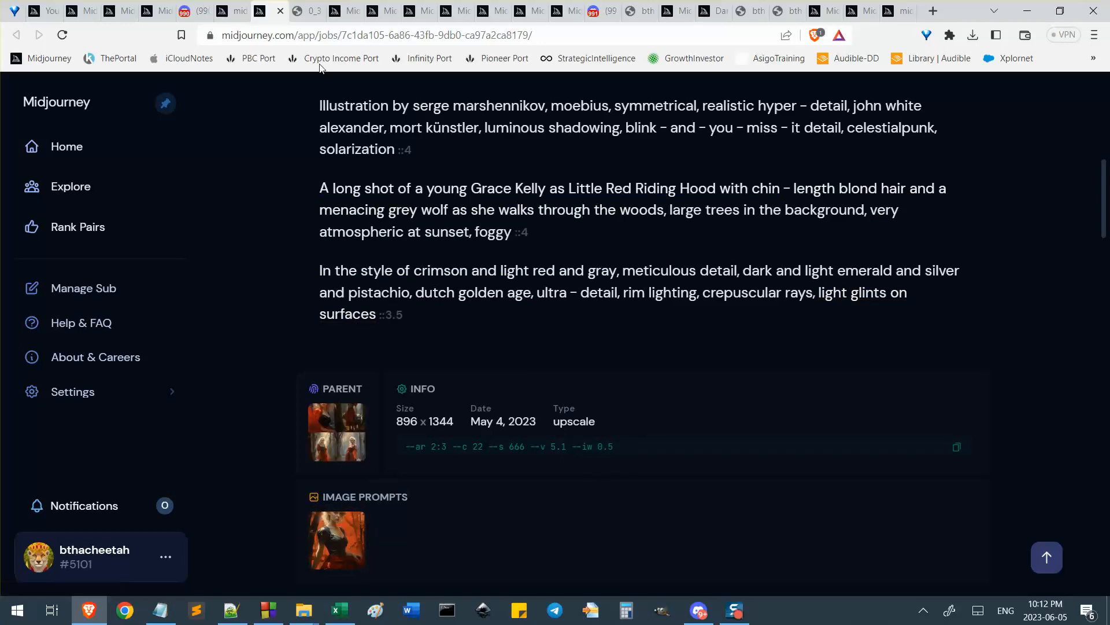
pyautogui.click(302, 8)
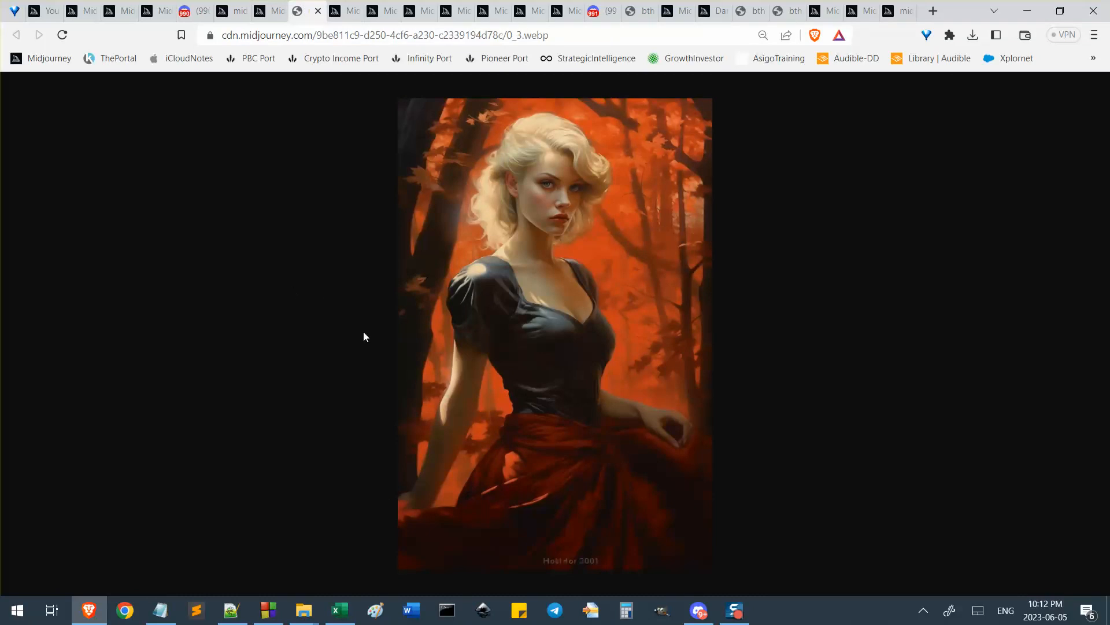
# Copy the job ID from the reference image's address and load midjourney.com/app/jobs/ followed by that ID
pyautogui.click(340, 35)
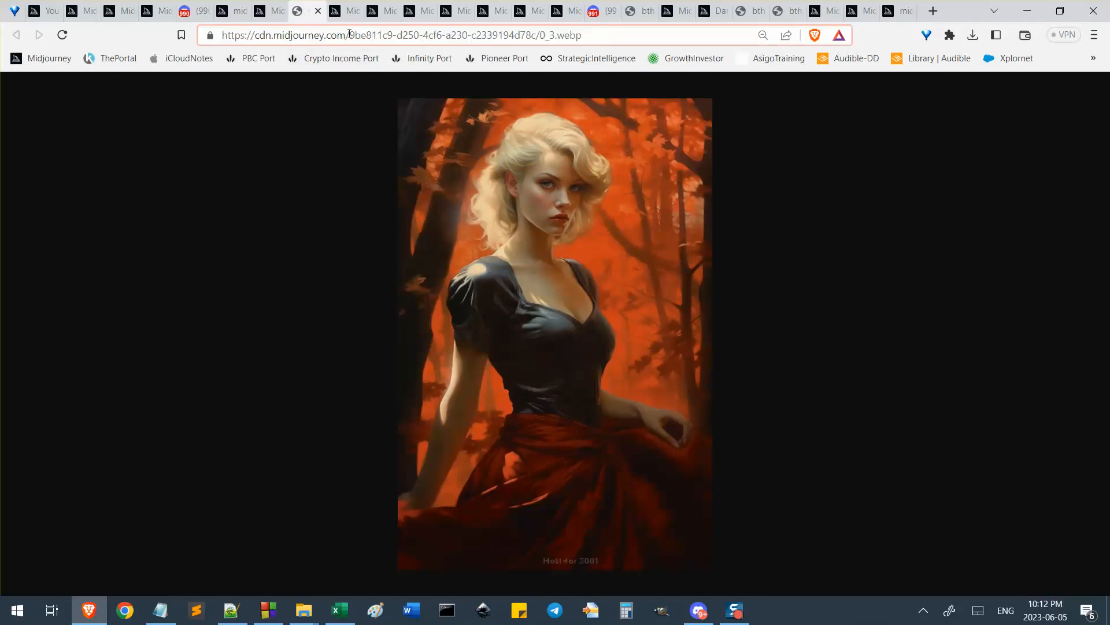
pyautogui.moveTo(348, 34); pyautogui.dragTo(536, 36)
pyautogui.hotkey('ctrl', 'c')
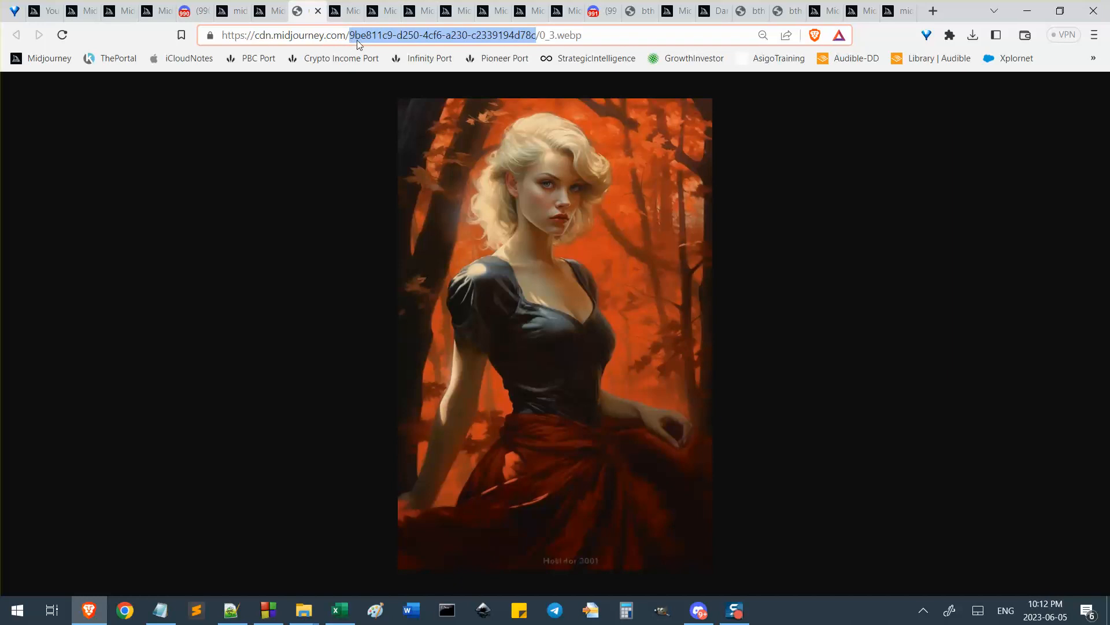
pyautogui.press('BackSpace')
pyautogui.hotkey('ctrl', 'a')
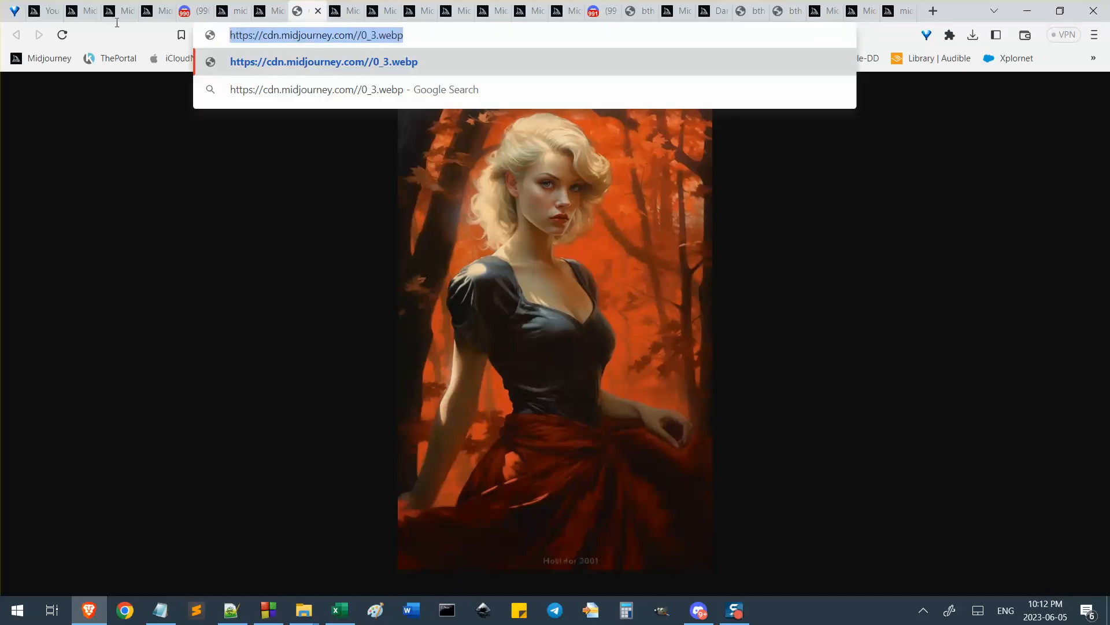
pyautogui.write('midjourney.com/app/')
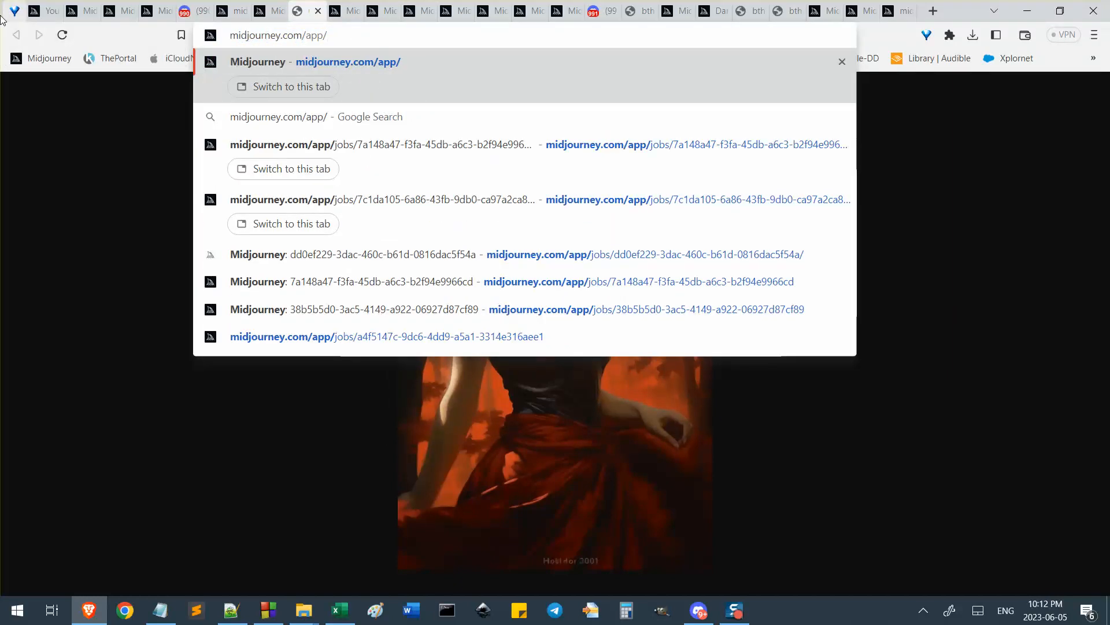
pyautogui.write('job')
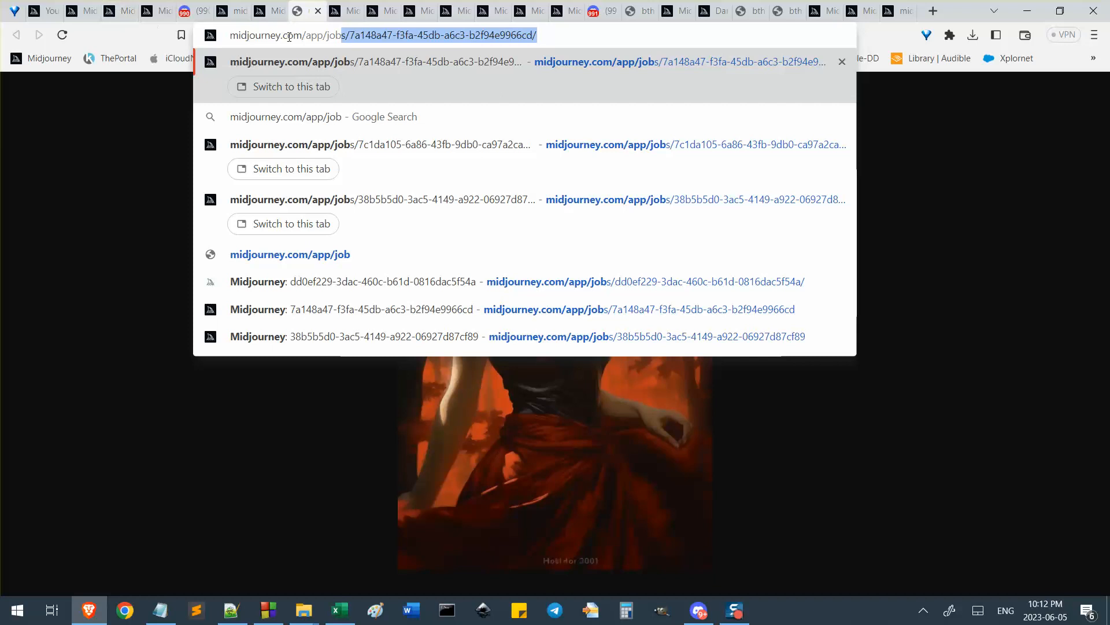
pyautogui.click(354, 35)
pyautogui.moveTo(343, 36); pyautogui.dragTo(626, 35)
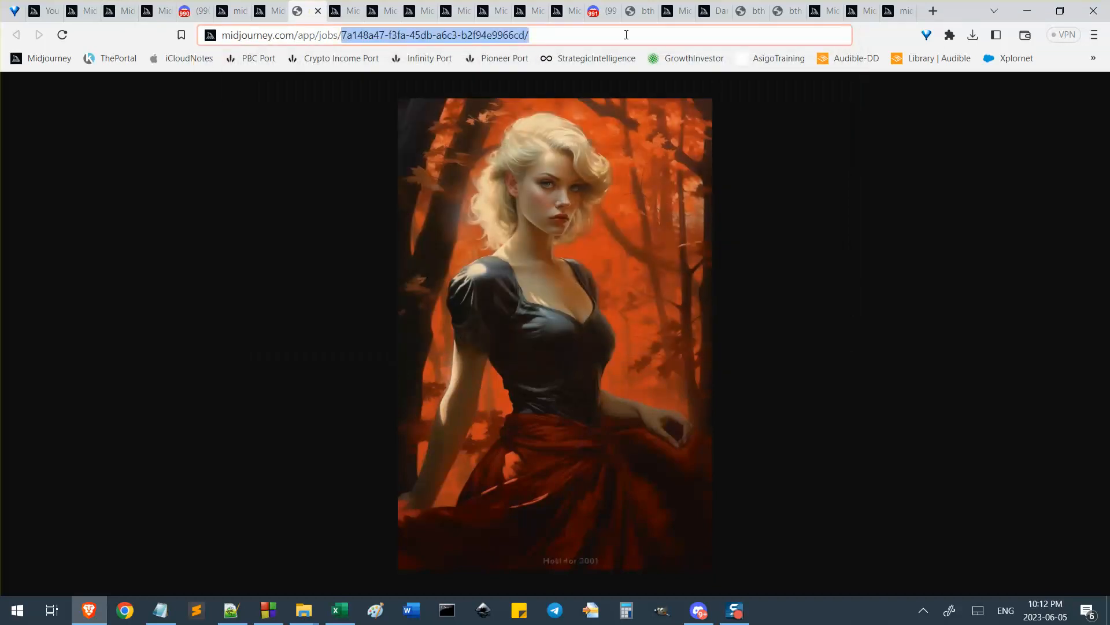
pyautogui.hotkey('ctrl', 'v')
pyautogui.press('Return')
# Copy the reference job page's address, add it in Notepad++ under a "ref image:" heading below the red riding hood link, and open the link
pyautogui.click(581, 36)
pyautogui.hotkey('ctrl', 'c')
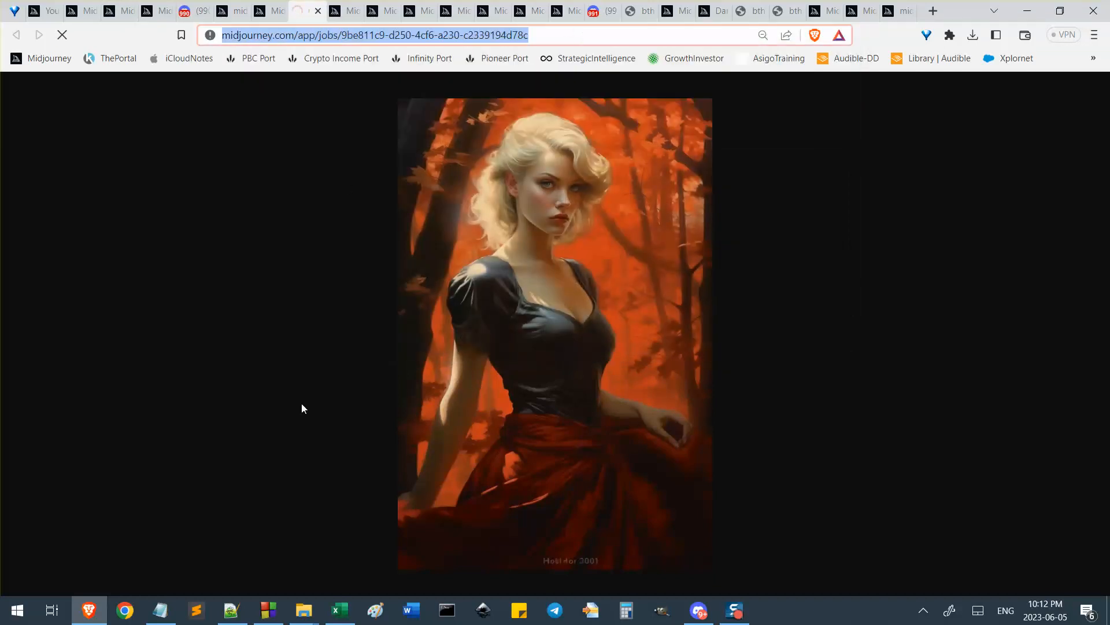
pyautogui.click(231, 610)
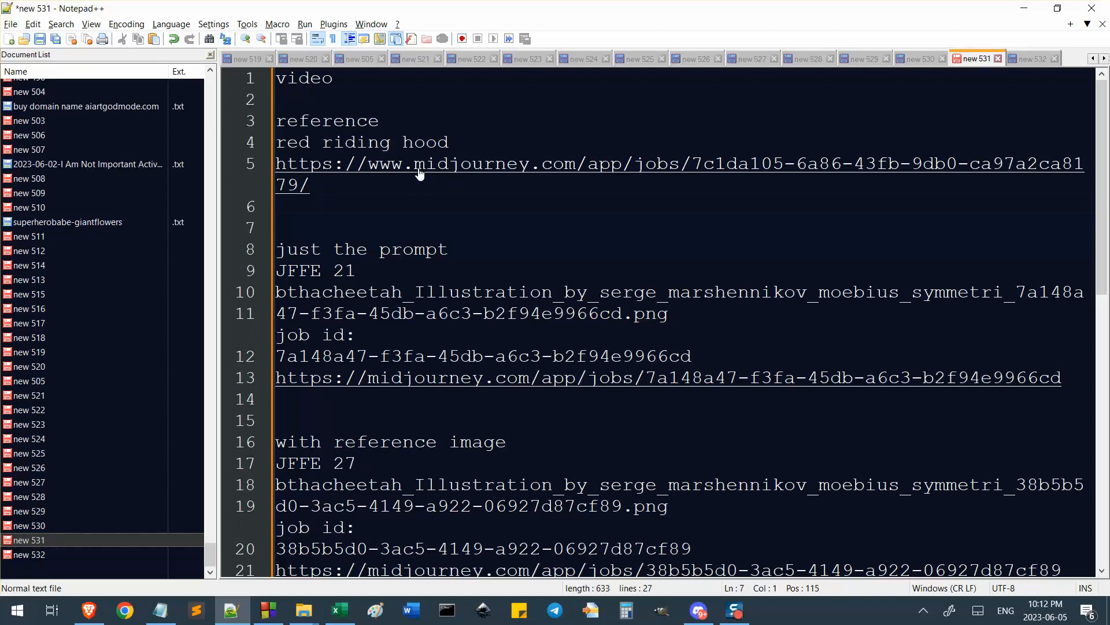
pyautogui.press('Return')
pyautogui.write('ref image:')
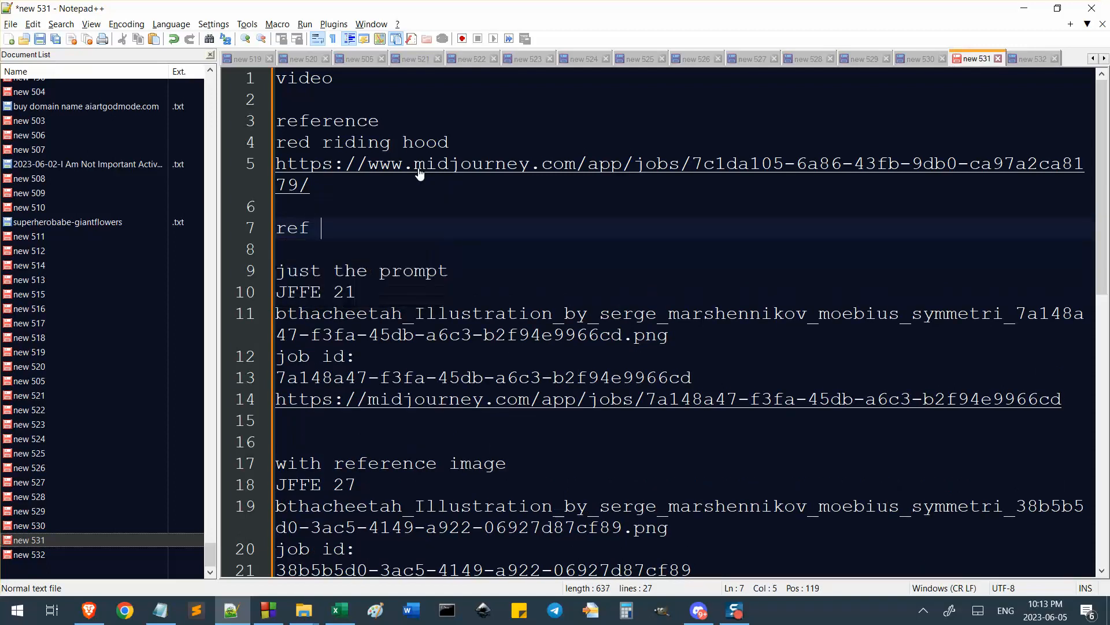
pyautogui.press('Return')
pyautogui.hotkey('ctrl', 'v')
pyautogui.press('Return')
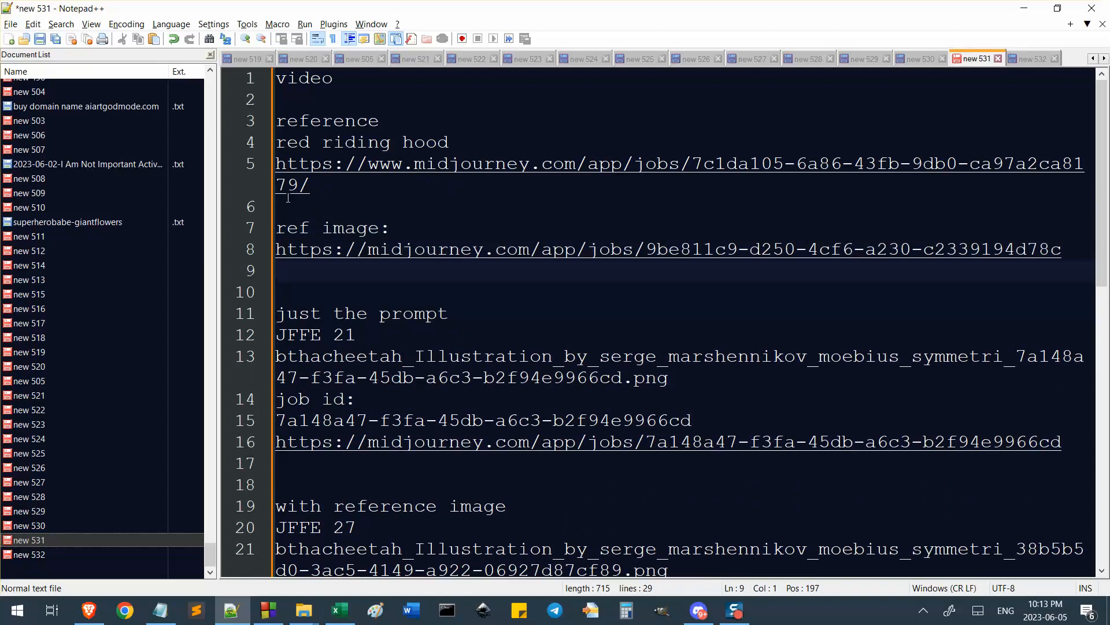
pyautogui.doubleClick(630, 255)
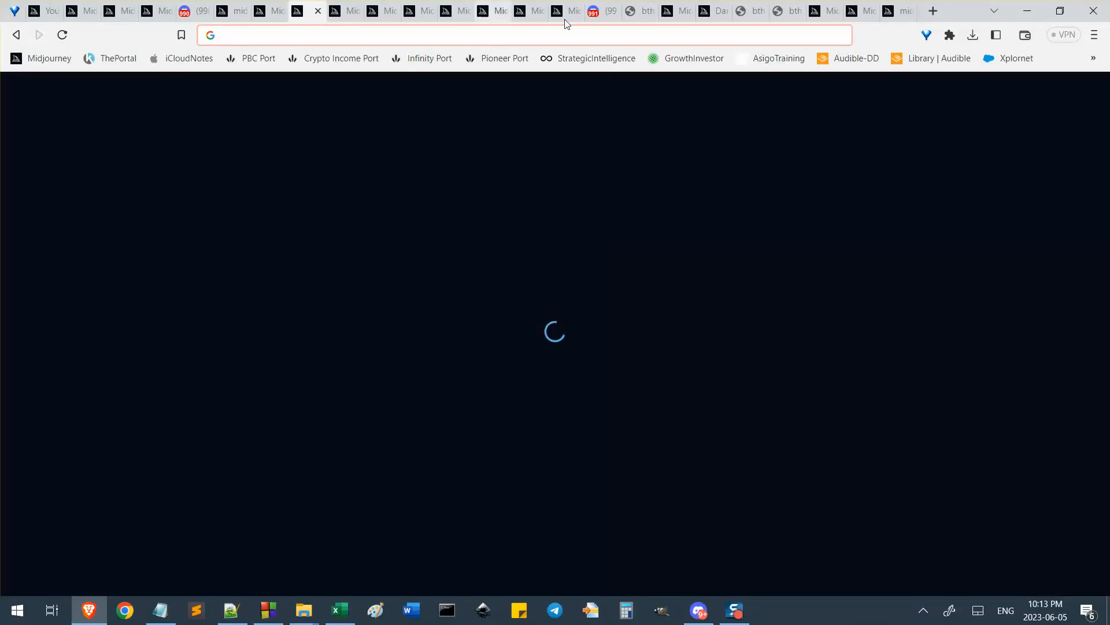
# Copy the clean link of the Red Riding Hood job's image prompt in the browser and paste it directly below "ref image:" in Notepad++
pyautogui.rightClick(342, 527)
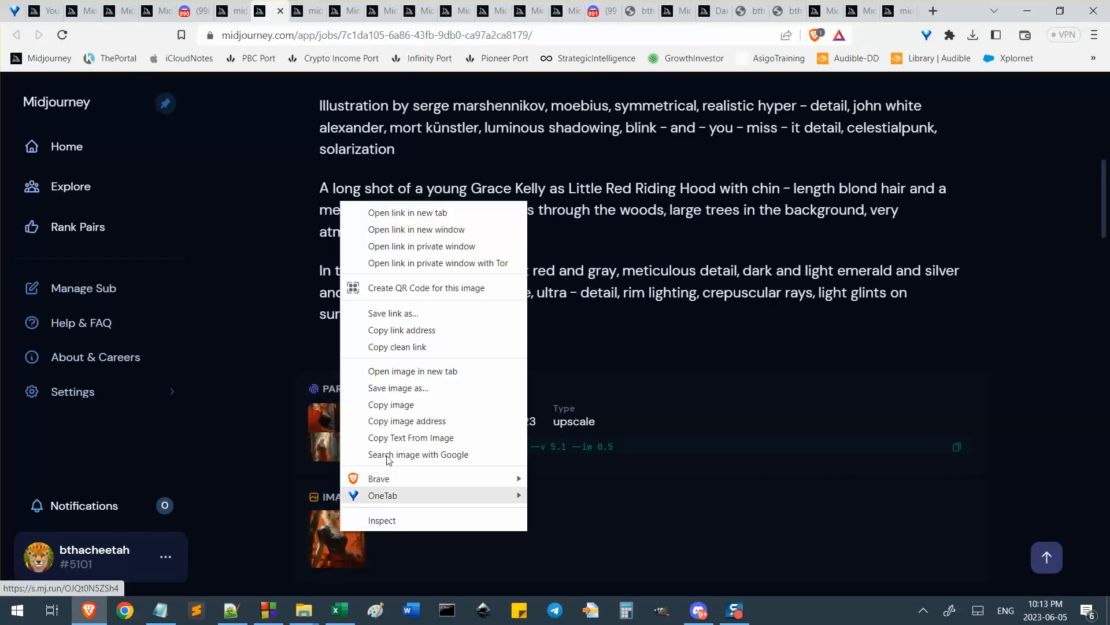
pyautogui.click(431, 347)
pyautogui.hotkey('alt', 'Tab')
pyautogui.click(423, 229)
pyautogui.press('Return')
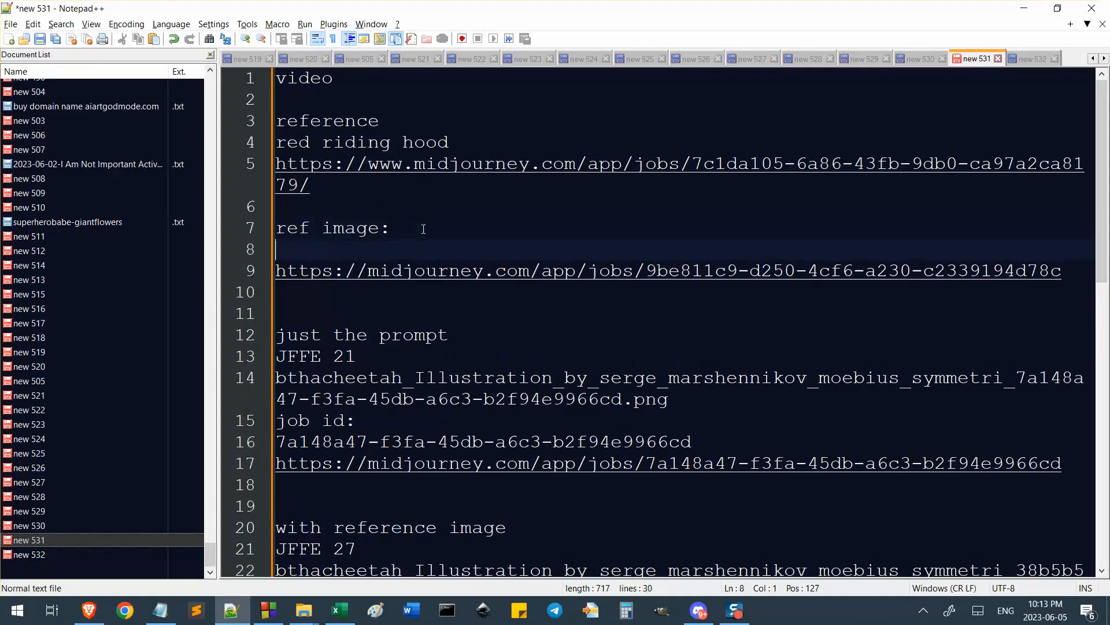
pyautogui.hotkey('ctrl', 'v')
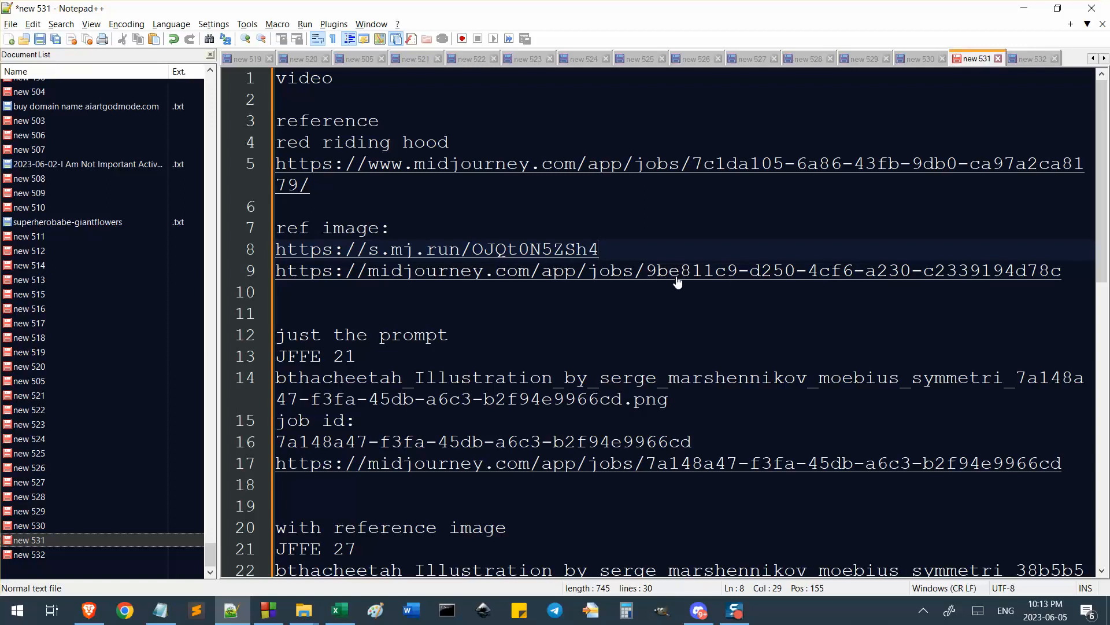
pyautogui.moveTo(647, 271); pyautogui.dragTo(1070, 268)
pyautogui.click(809, 313)
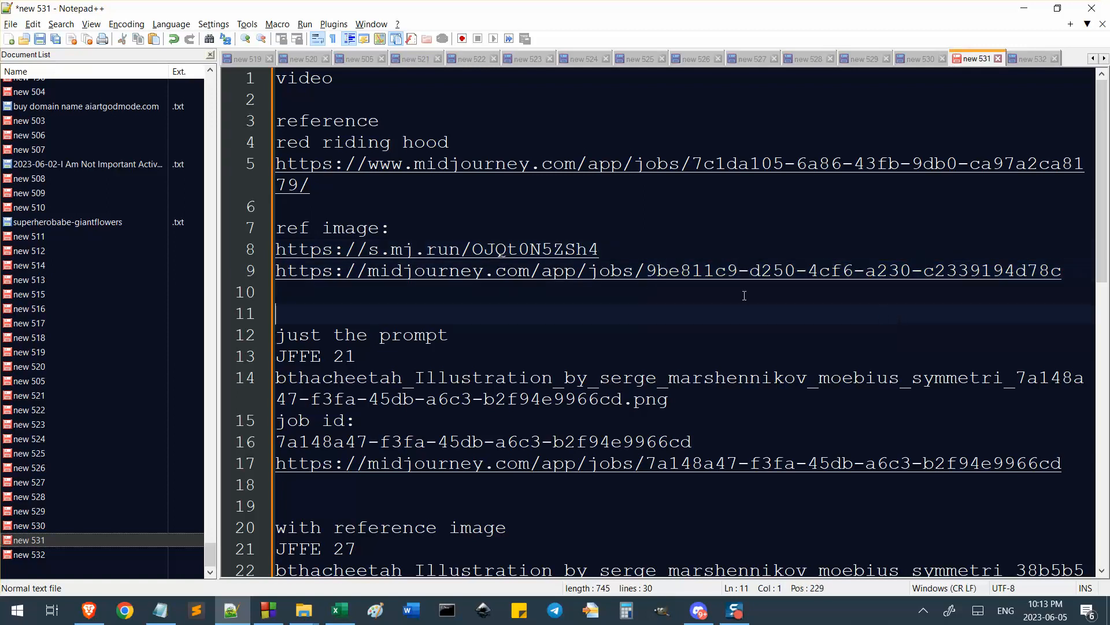
# Check the reference job page in the browser, and examine the Red Riding Hood image enlarged along with its parameters and image prompt
pyautogui.hotkey('alt', 'Tab')
pyautogui.click(294, 11)
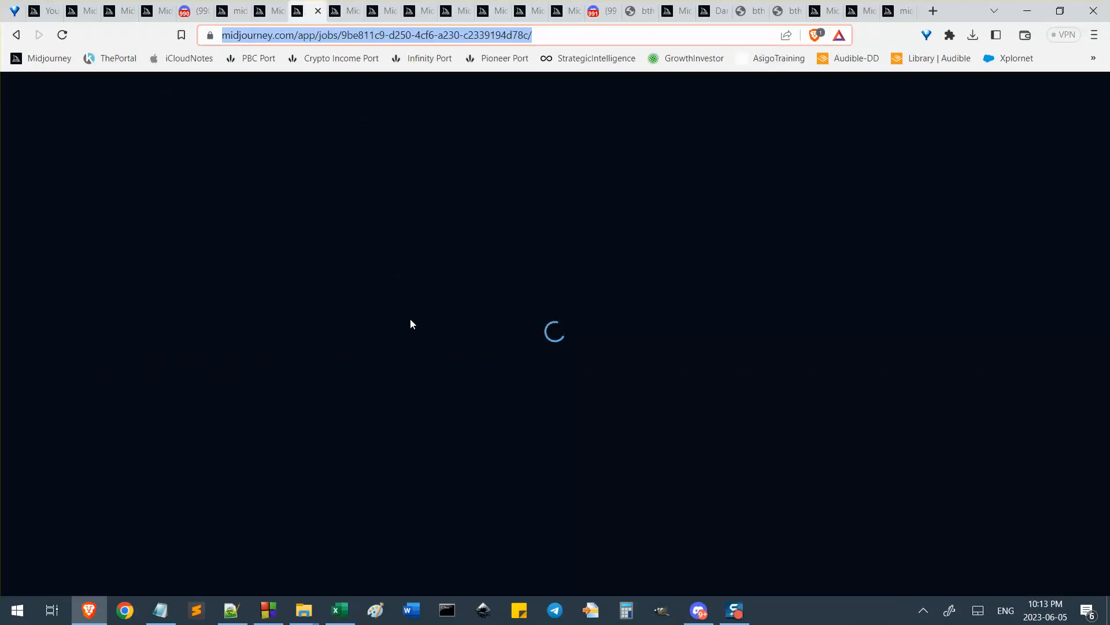
pyautogui.hotkey('ctrl', 'shift', 'Tab')
pyautogui.scroll(8, 900, 137)
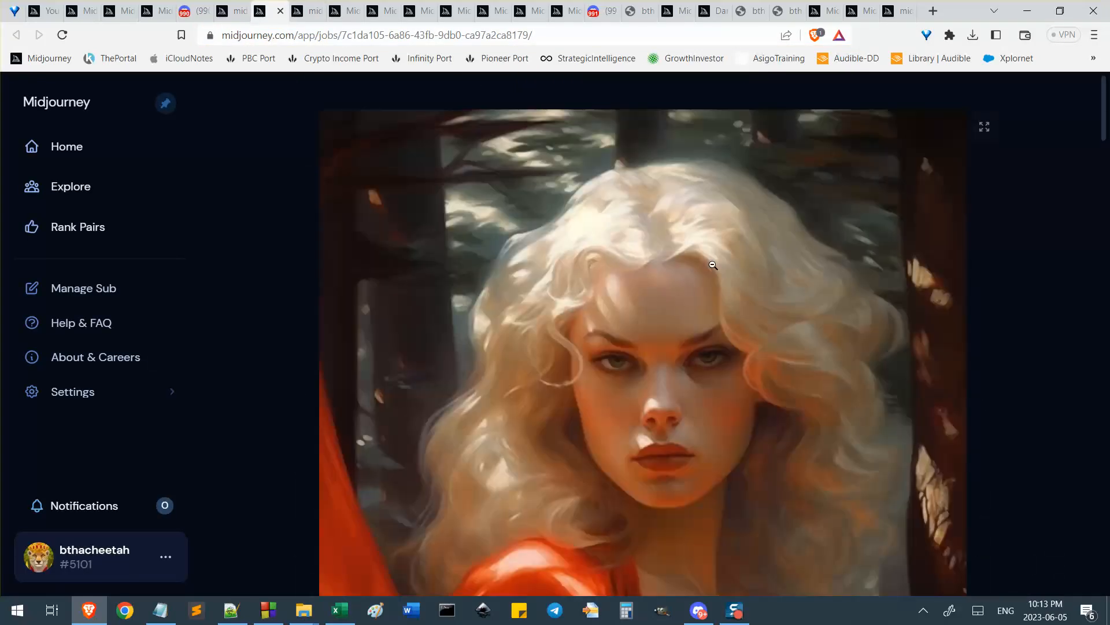
pyautogui.click(713, 265)
pyautogui.scroll(-1, 800, 197)
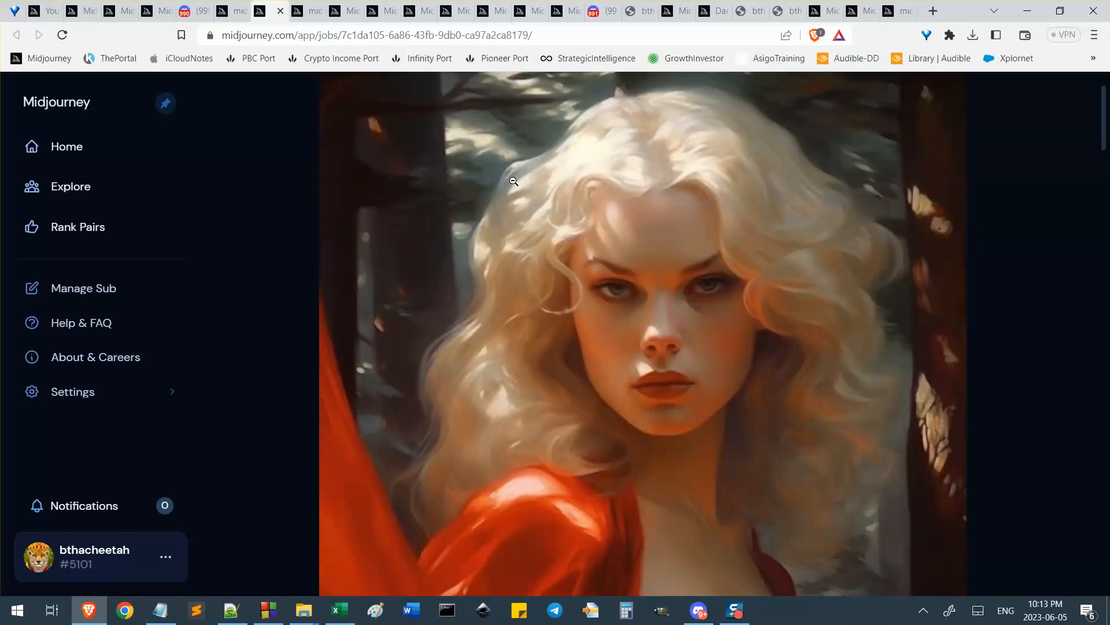
pyautogui.scroll(-6, 788, 199)
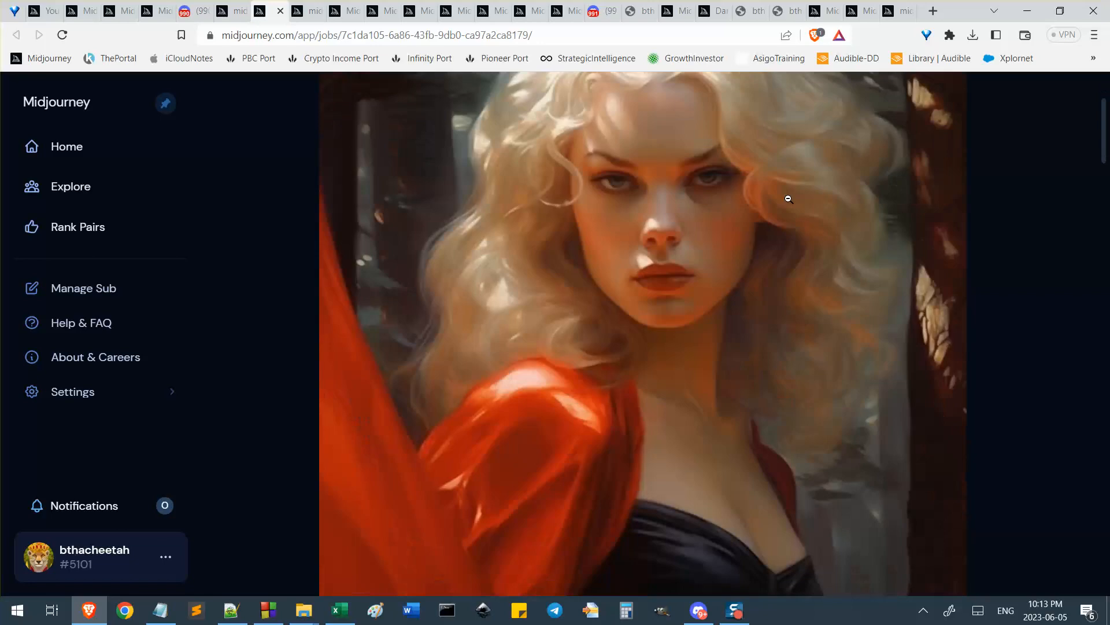
pyautogui.scroll(-10, 971, 313)
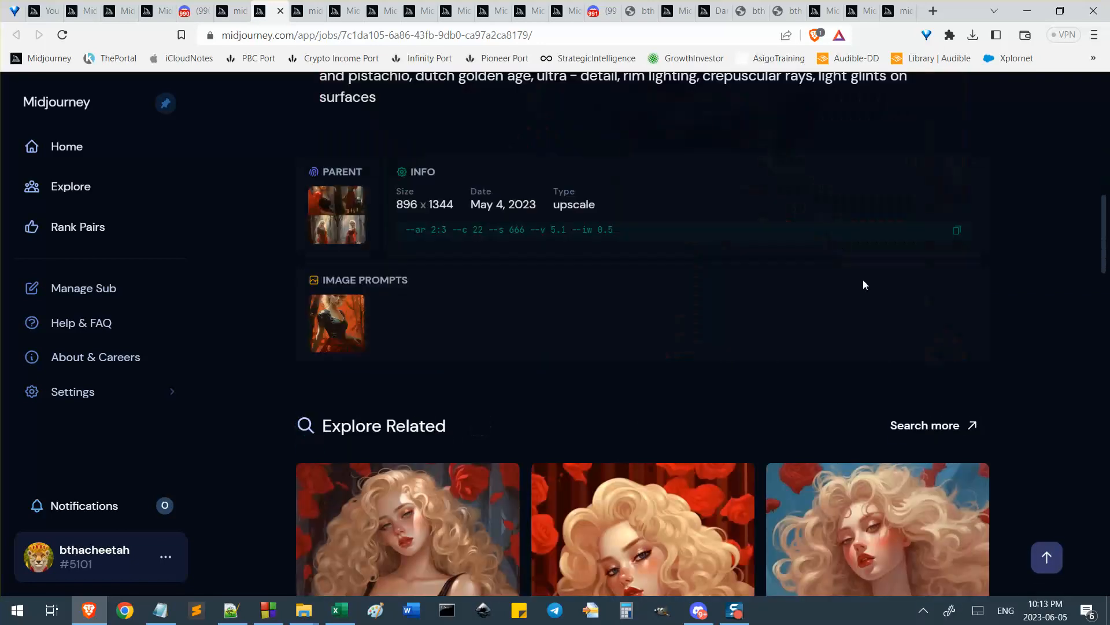
# Copy the Red Riding Hood job's full command and paste it into the Notepad++ notes below the job's link, separated by a blank line
pyautogui.scroll(10, 864, 266)
pyautogui.click(852, 405)
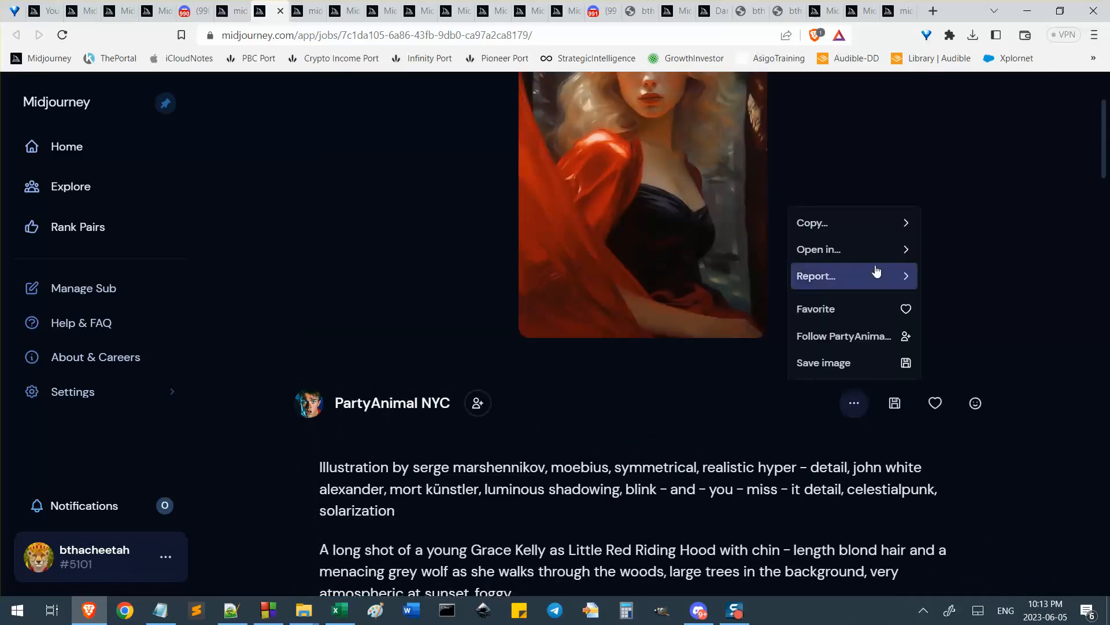
pyautogui.click(859, 231)
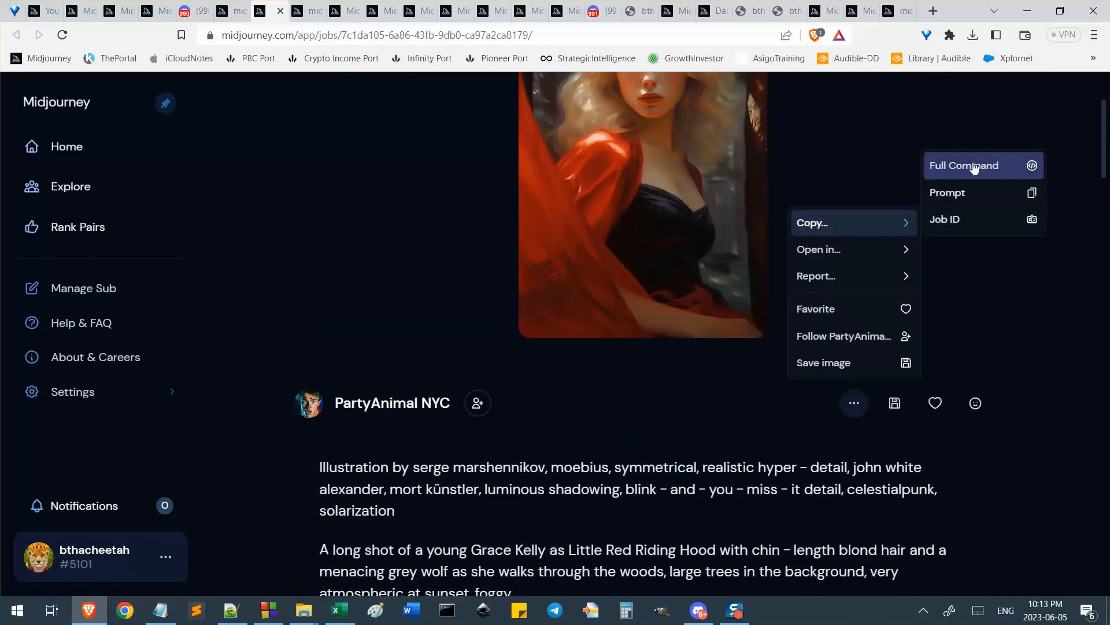
pyautogui.click(980, 174)
pyautogui.hotkey('alt', 'Tab')
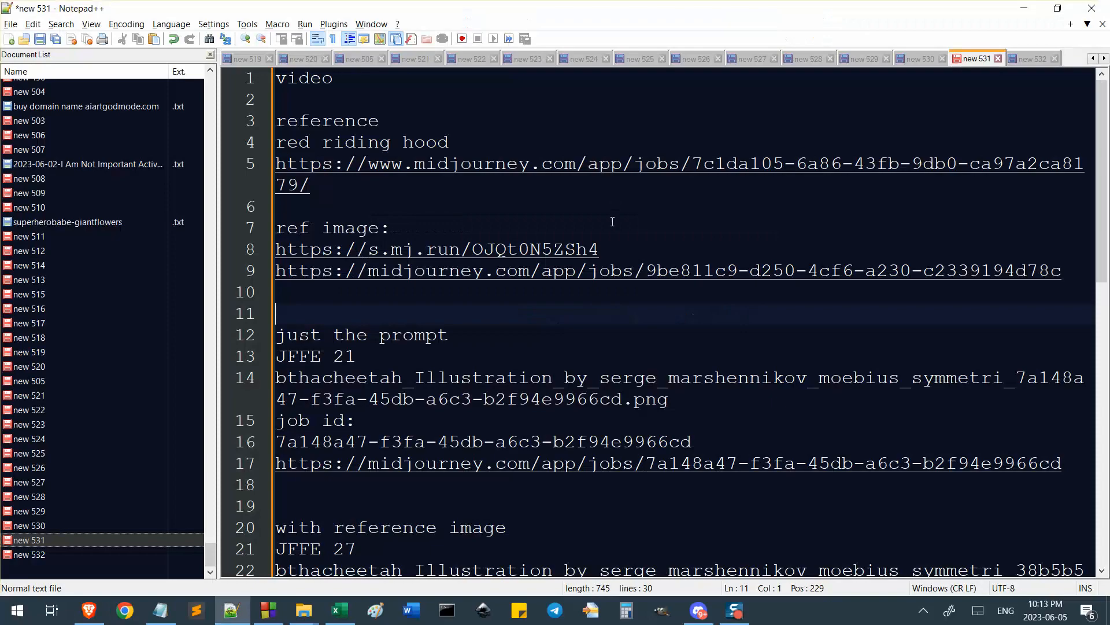
pyautogui.click(458, 187)
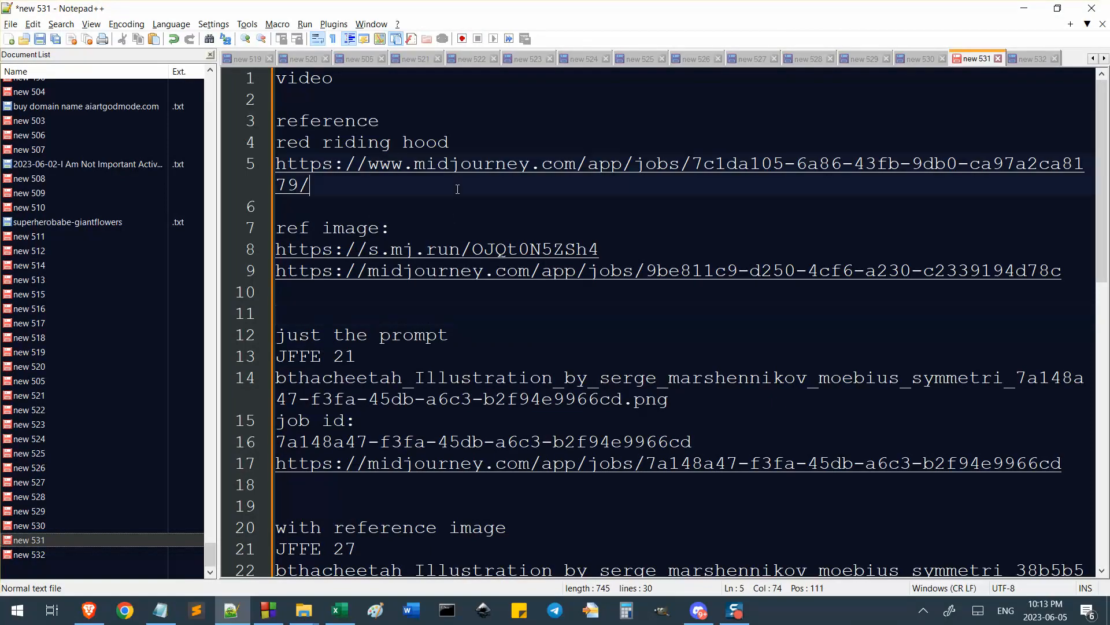
pyautogui.press('Return')
pyautogui.press('Return')
pyautogui.hotkey('ctrl', 'v')
pyautogui.scroll(-1, 375, 416)
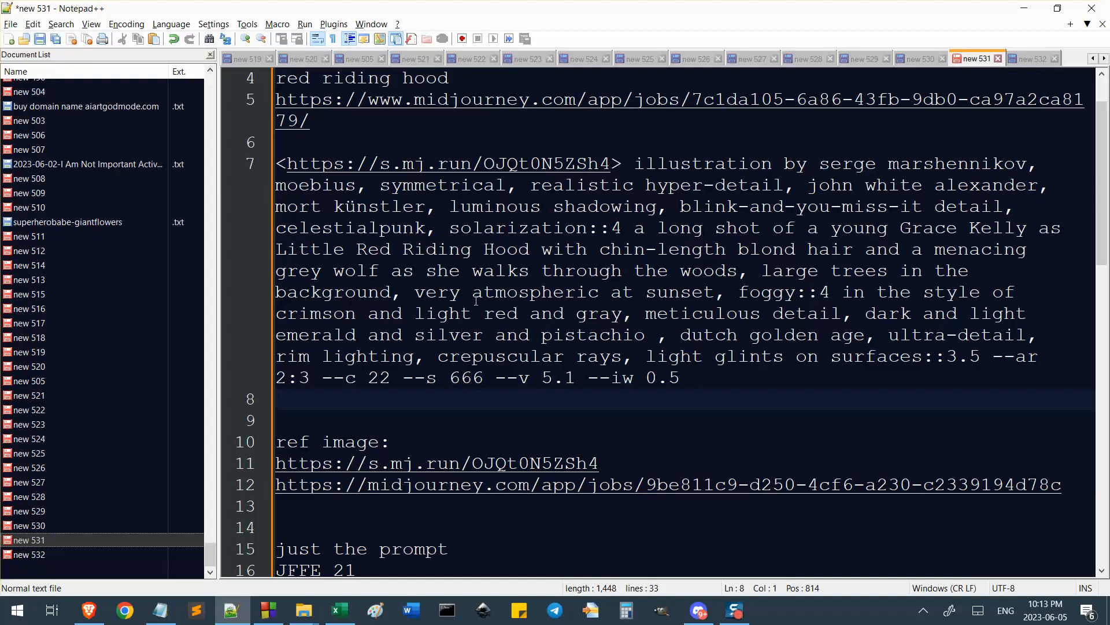
# Try removing the closing angle bracket after the image link in the pasted command, and put it back
pyautogui.moveTo(633, 164); pyautogui.dragTo(275, 164)
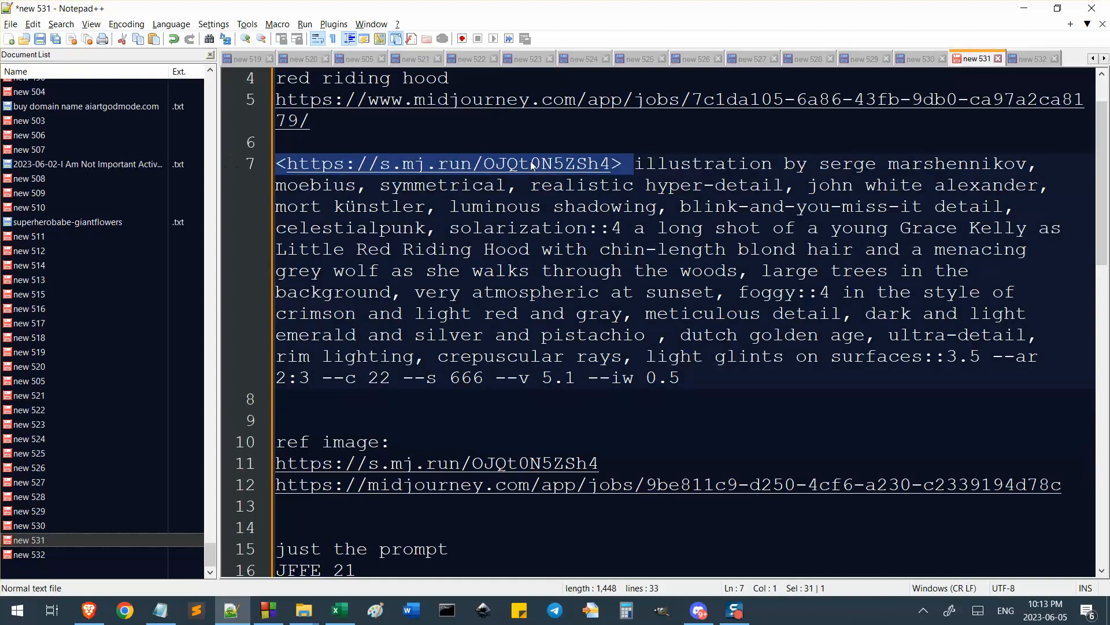
pyautogui.click(691, 372)
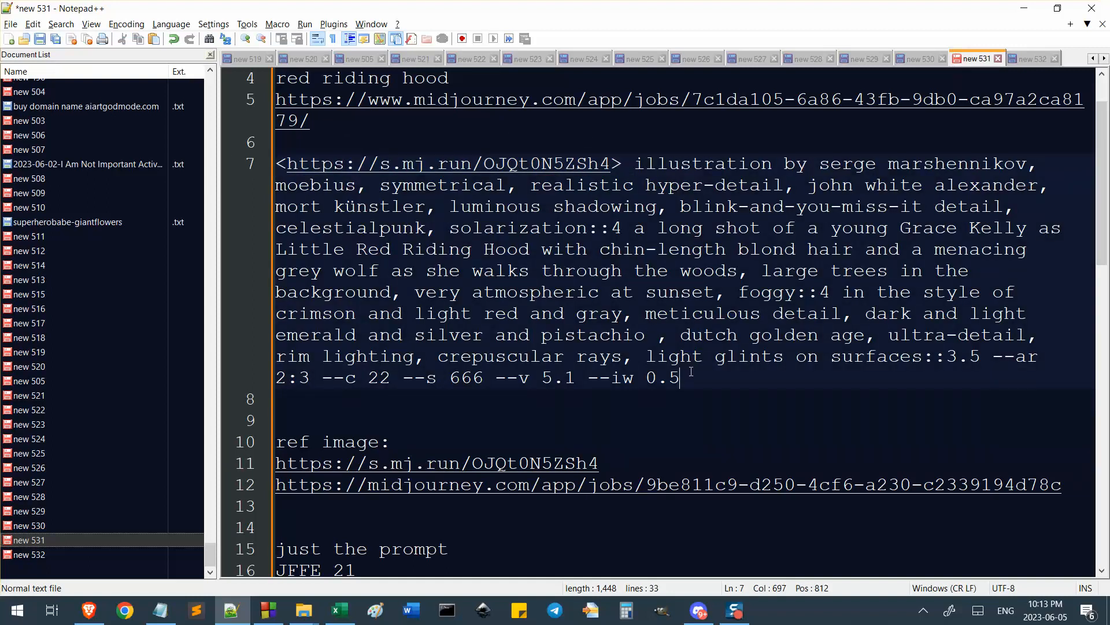
pyautogui.moveTo(611, 167); pyautogui.dragTo(624, 167)
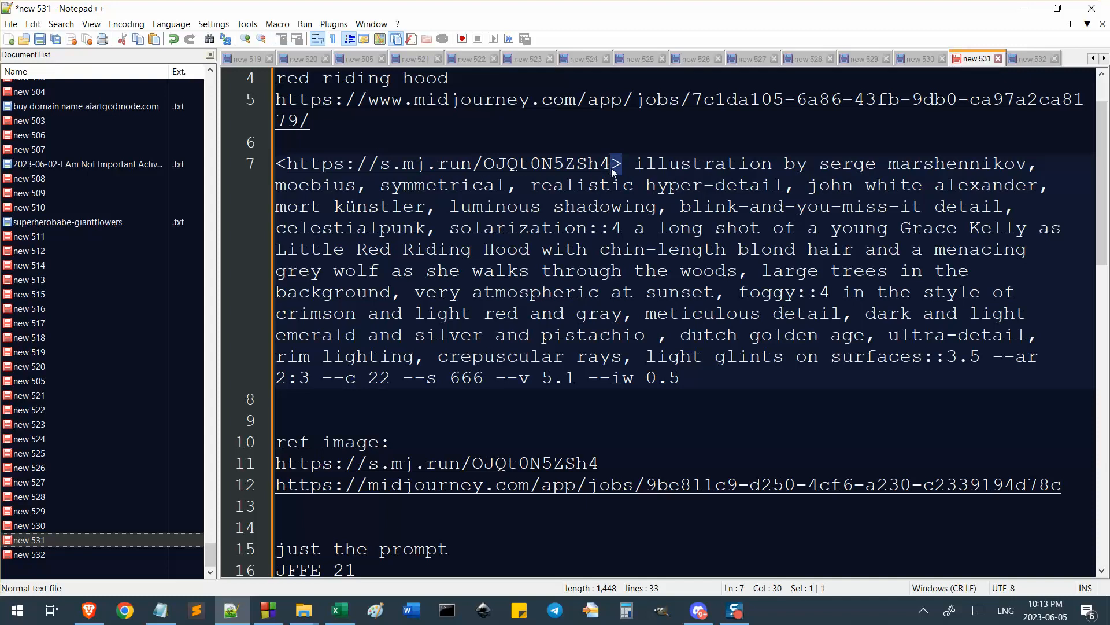
pyautogui.press('Delete')
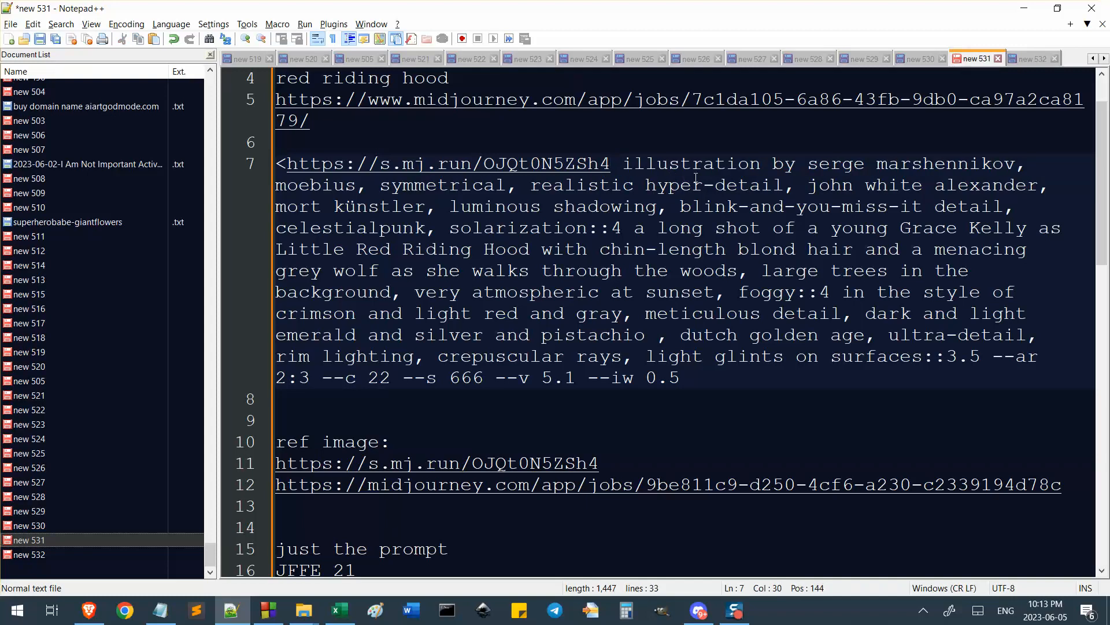
pyautogui.write('>')
# Try deleting the bracketed image link at the start of the pasted command, and undo the deletion
pyautogui.moveTo(621, 164); pyautogui.dragTo(276, 165)
pyautogui.click(619, 231)
pyautogui.moveTo(623, 165); pyautogui.dragTo(276, 166)
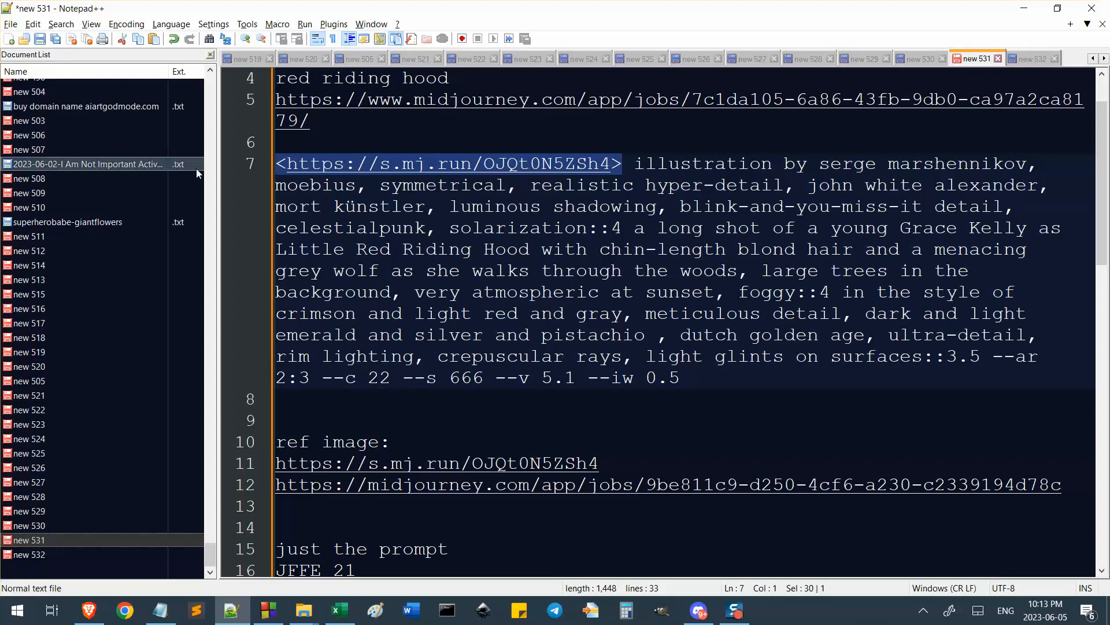
pyautogui.press('Delete')
pyautogui.hotkey('ctrl', 'z')
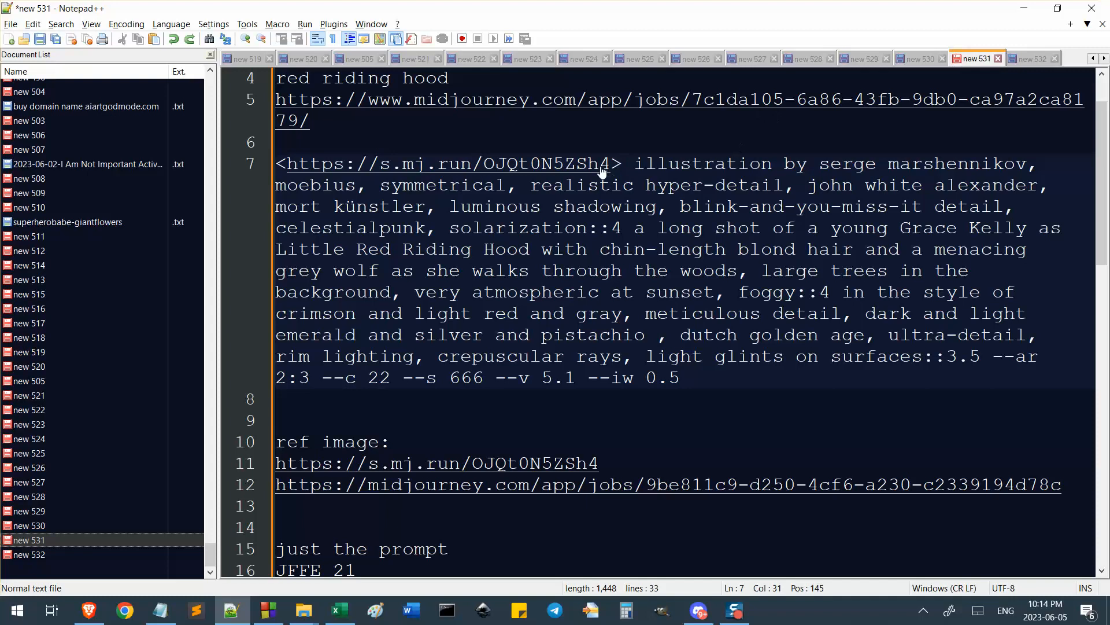
# Examine the angle brackets enclosing the image link at the start of the pasted command
pyautogui.moveTo(621, 164); pyautogui.dragTo(610, 164)
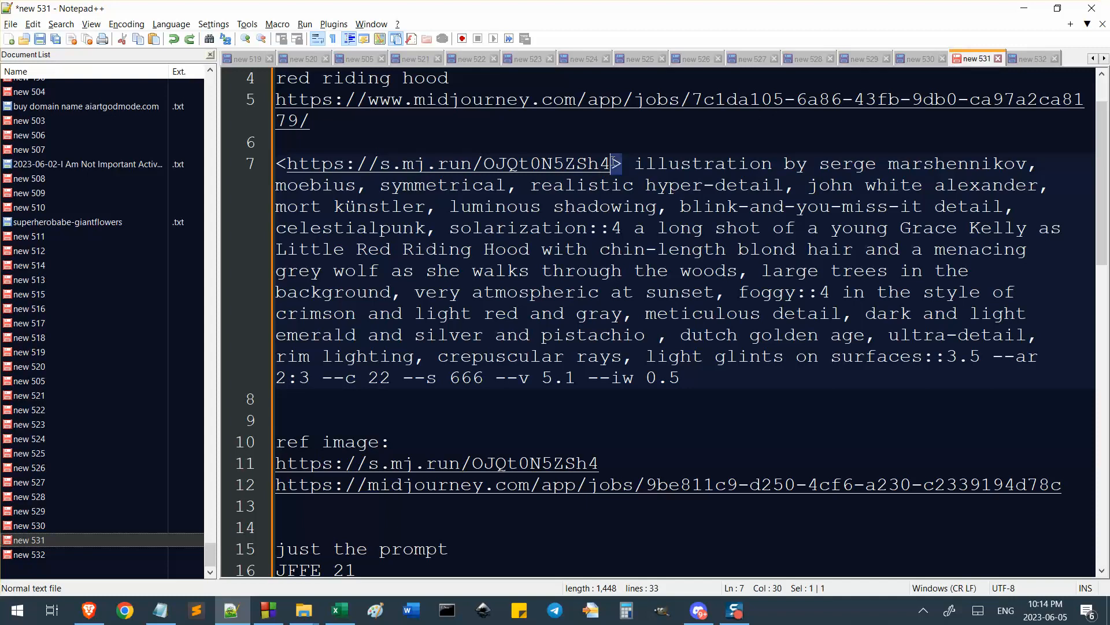
pyautogui.moveTo(286, 164); pyautogui.dragTo(275, 164)
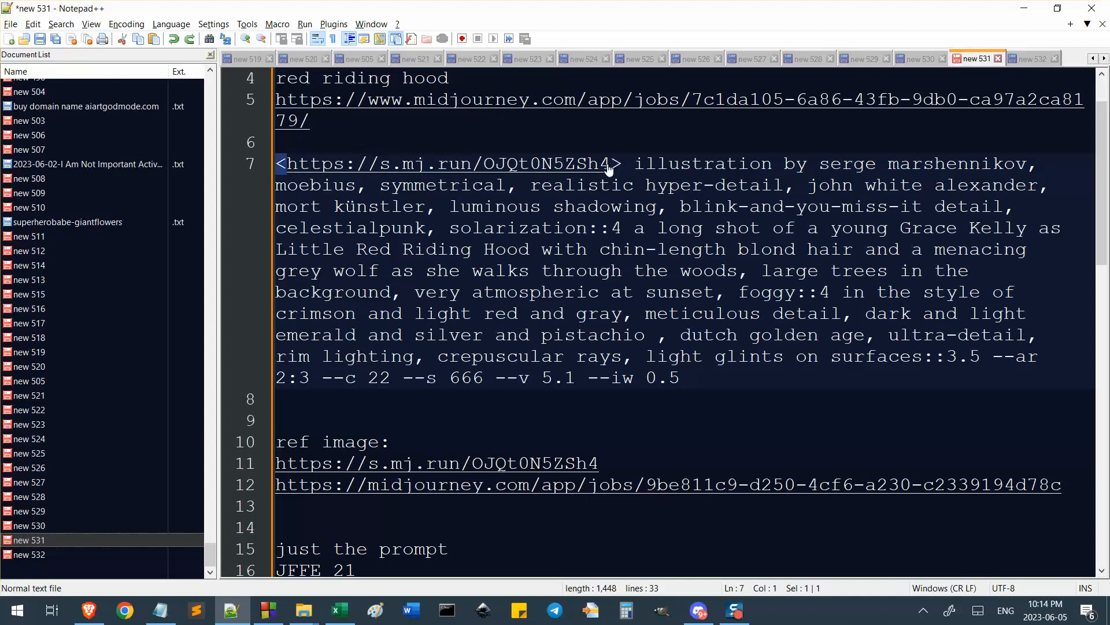
pyautogui.moveTo(623, 164); pyautogui.dragTo(296, 164)
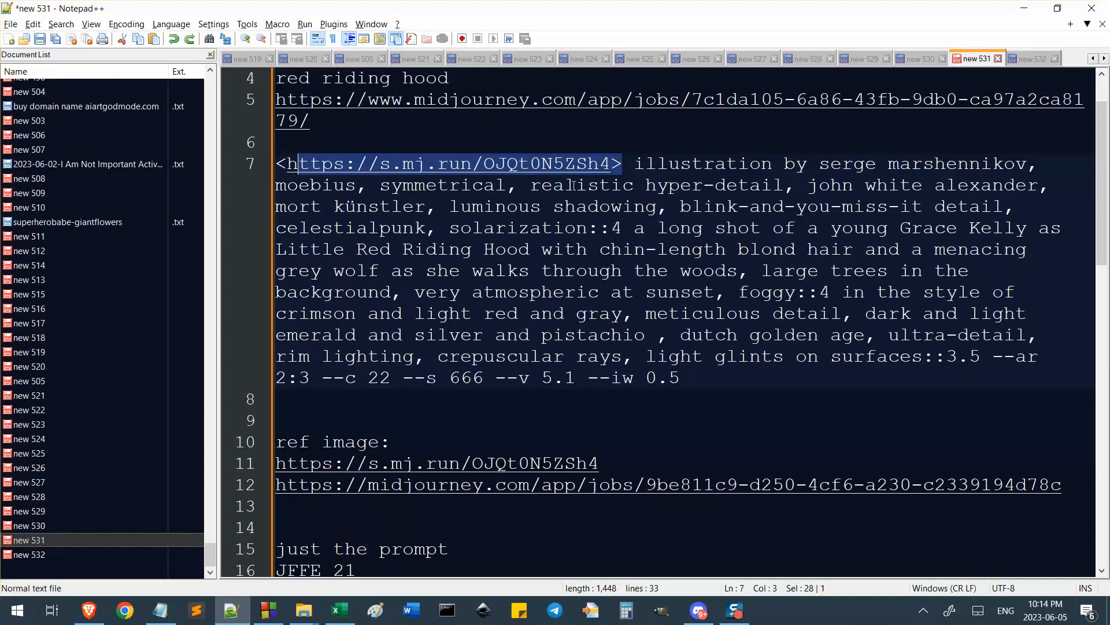
pyautogui.click(621, 165)
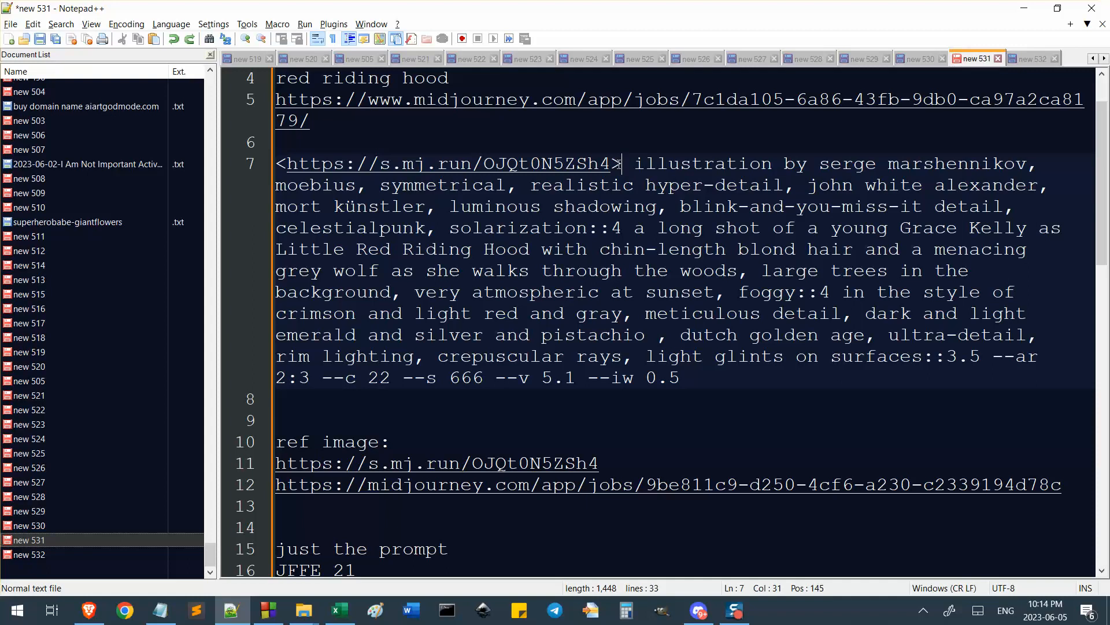
# Examine the --iw 0.5 parameter at the end of the pasted command together with the bracketed image link at its start
pyautogui.moveTo(589, 377); pyautogui.dragTo(683, 375)
pyautogui.click(683, 375)
pyautogui.moveTo(611, 167); pyautogui.dragTo(623, 165)
pyautogui.moveTo(287, 166); pyautogui.dragTo(275, 165)
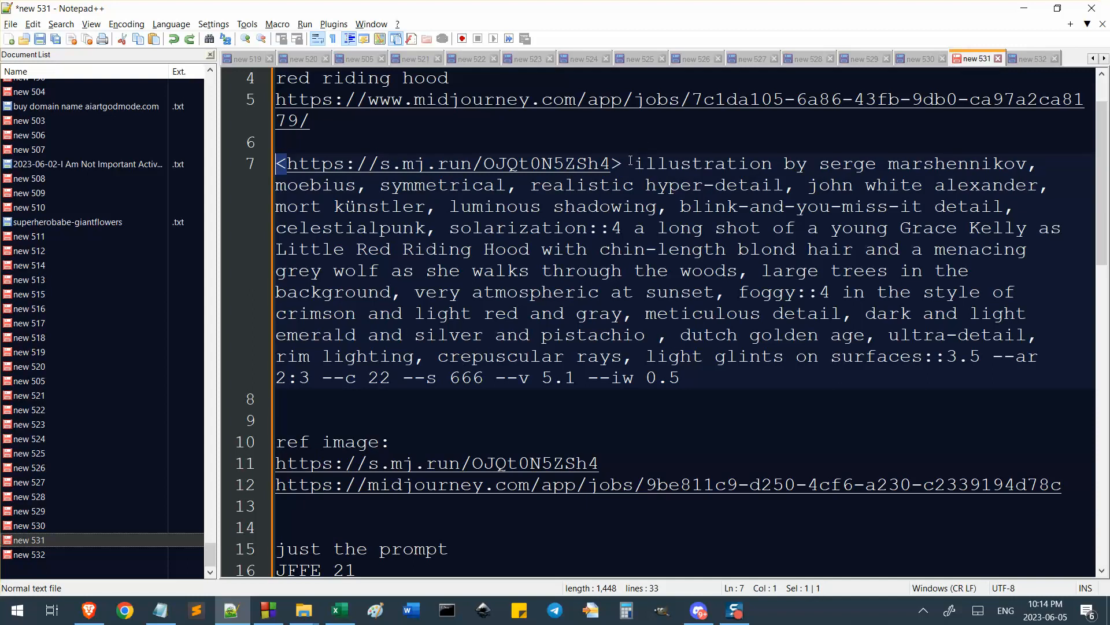
pyautogui.moveTo(626, 166); pyautogui.dragTo(273, 167)
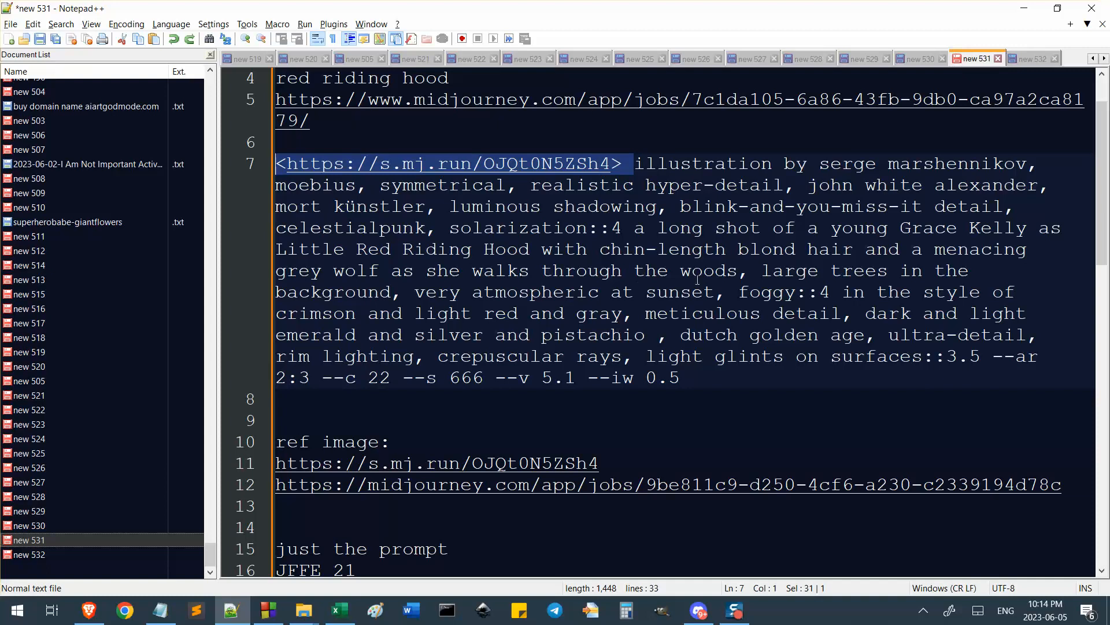
pyautogui.click(648, 186)
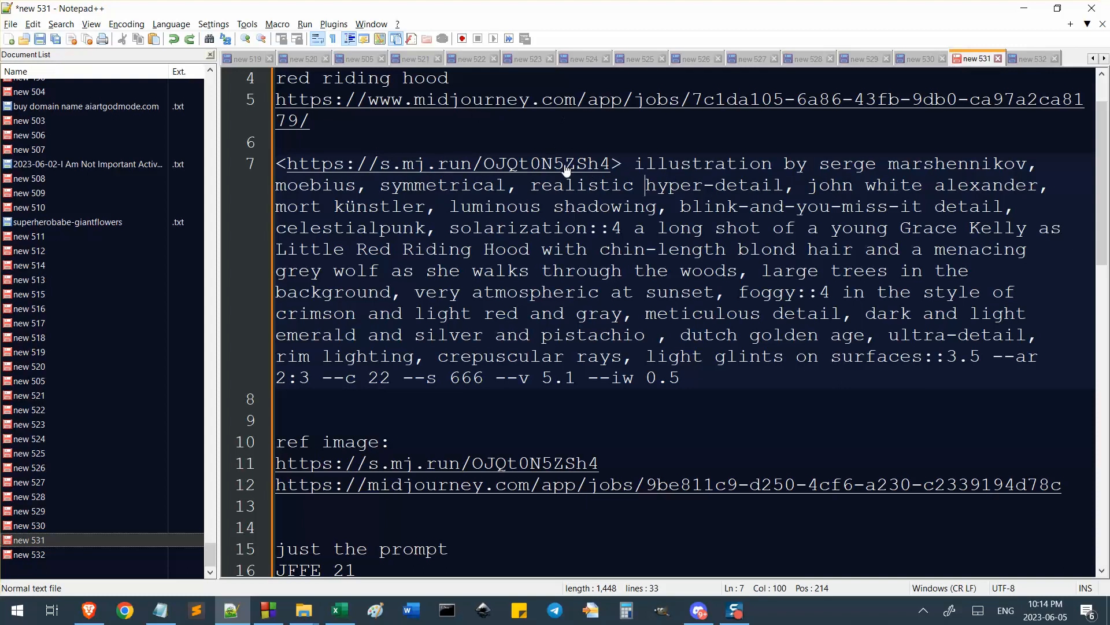
pyautogui.moveTo(631, 171); pyautogui.dragTo(356, 165)
pyautogui.click(515, 255)
pyautogui.click(681, 404)
# Switch to the browser and examine the Red Riding Hood job's image and the three weighted sections of its prompt on Midjourney
pyautogui.hotkey('alt', 'Tab')
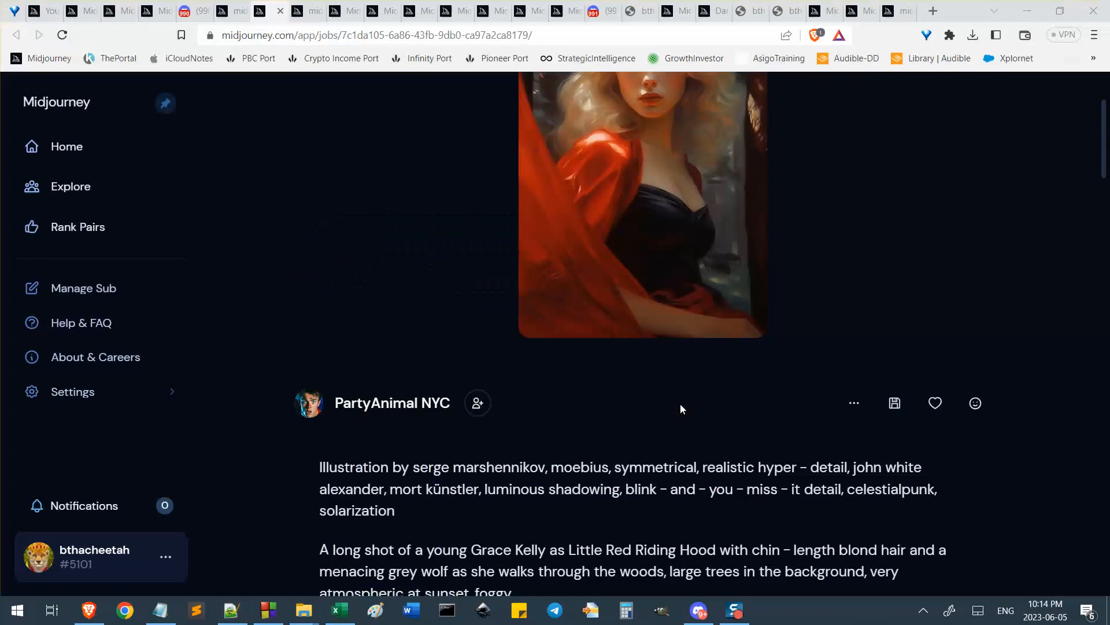
pyautogui.scroll(1, 280, 445)
pyautogui.scroll(2, 280, 443)
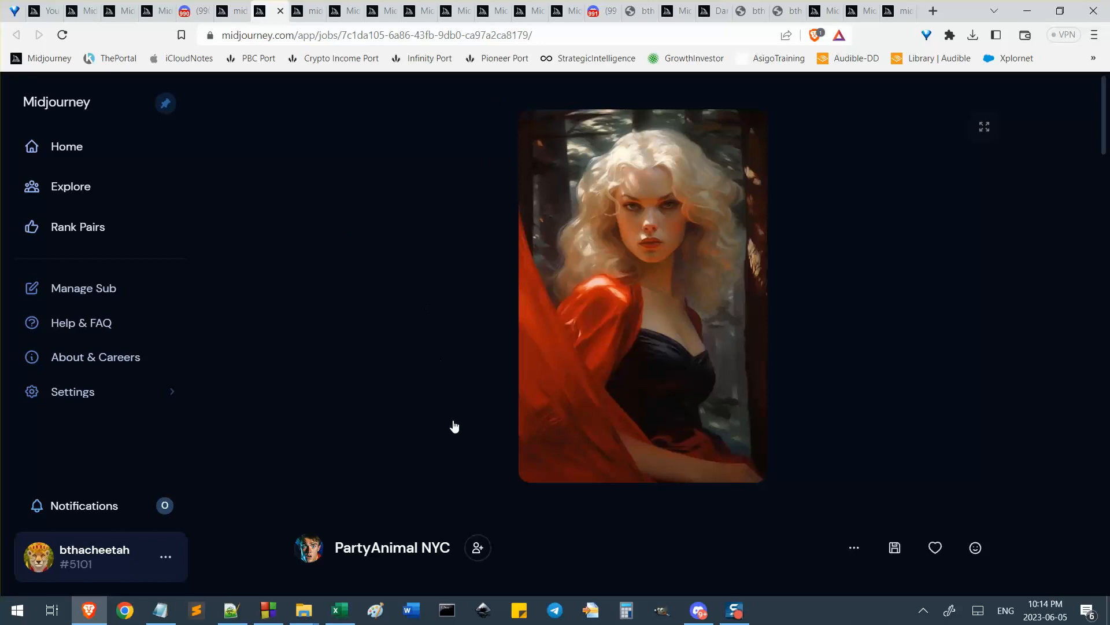
pyautogui.scroll(-6, 453, 426)
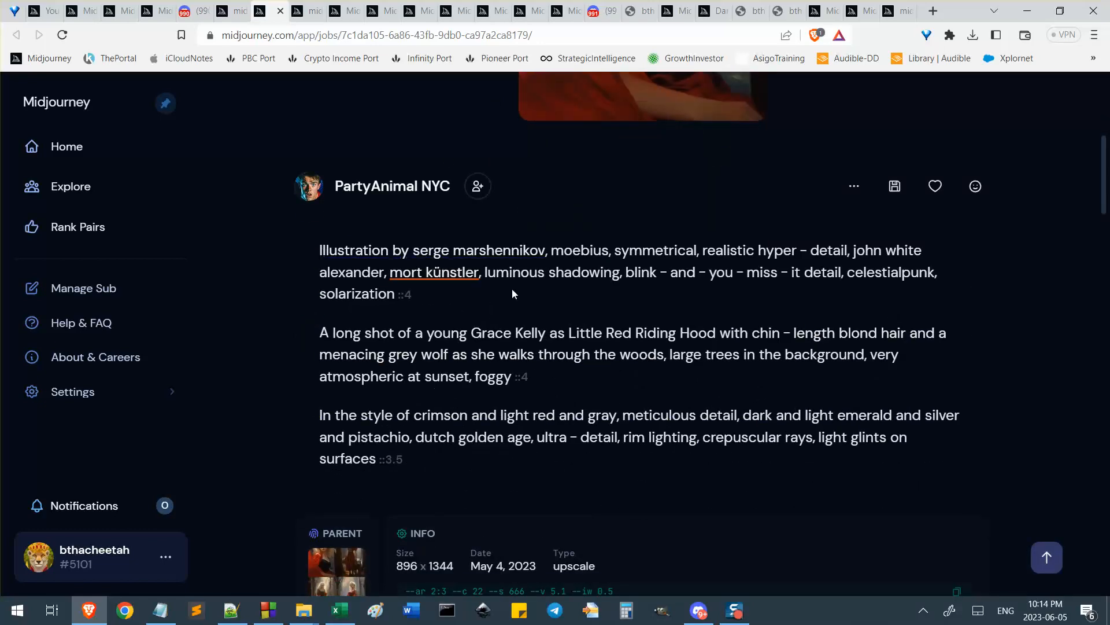
pyautogui.scroll(4, 510, 349)
pyautogui.scroll(1, 508, 373)
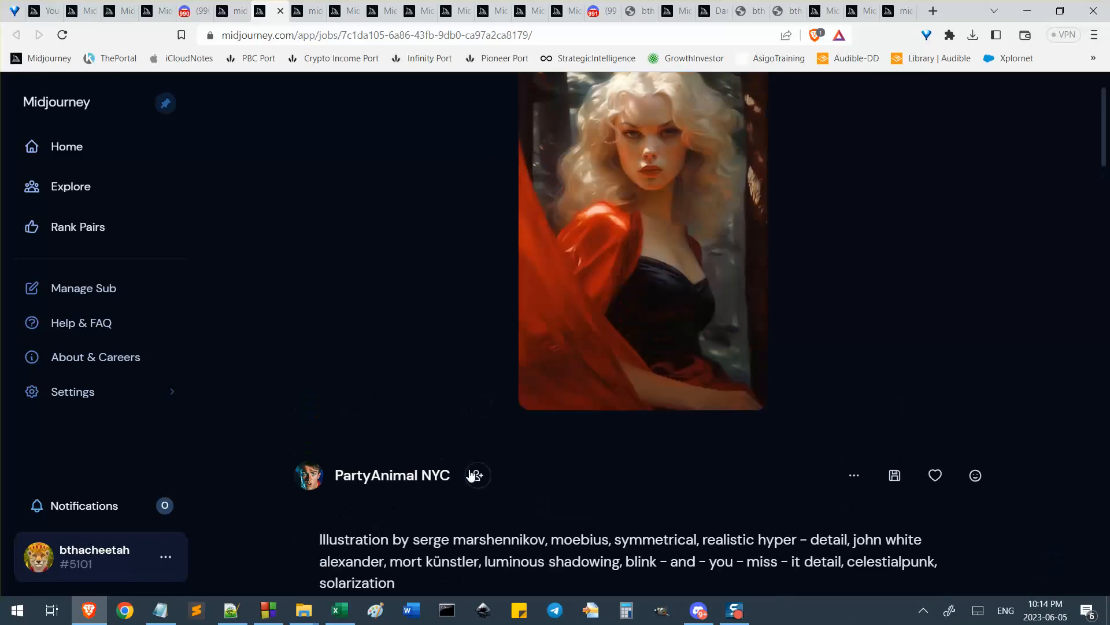
pyautogui.scroll(-3, 362, 521)
pyautogui.moveTo(502, 455); pyautogui.dragTo(252, 378)
pyautogui.scroll(-1, 294, 356)
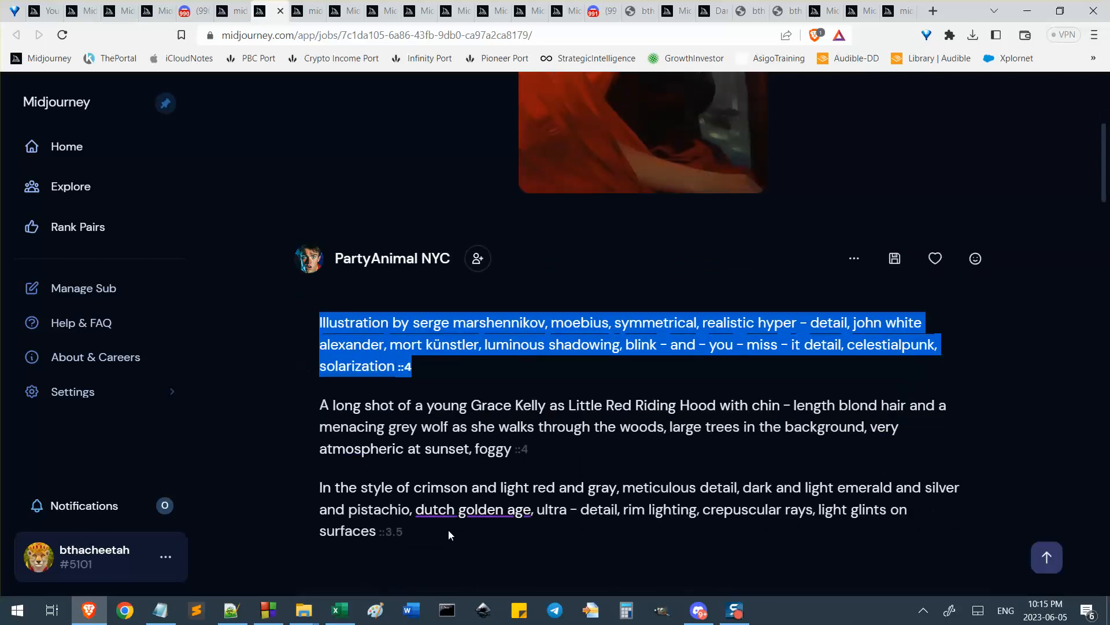
pyautogui.moveTo(416, 529); pyautogui.dragTo(305, 487)
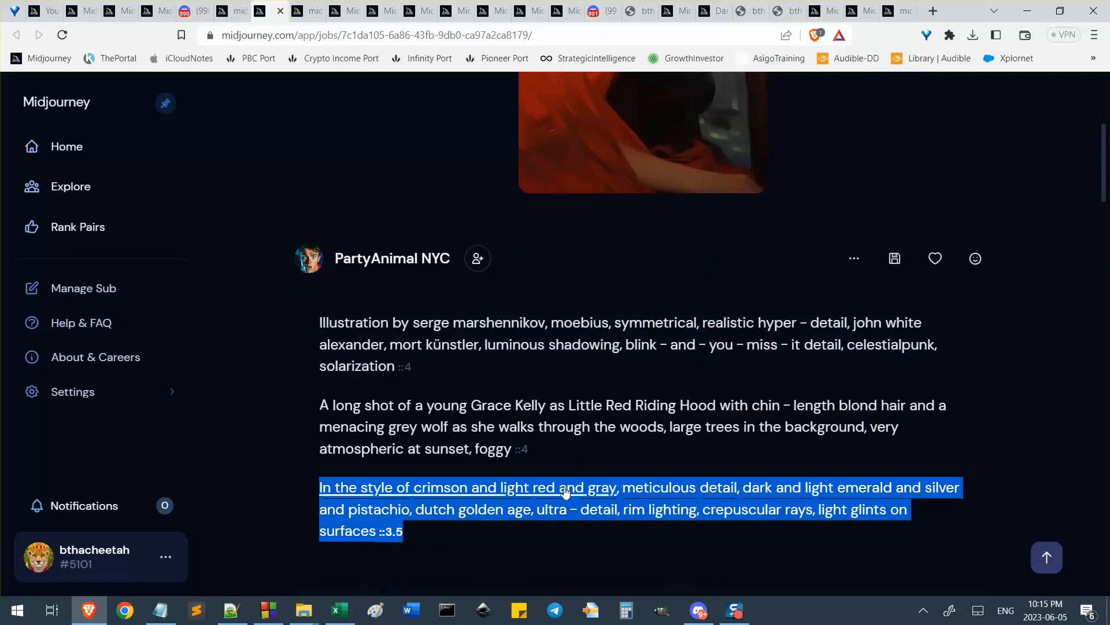
pyautogui.moveTo(554, 449); pyautogui.dragTo(310, 401)
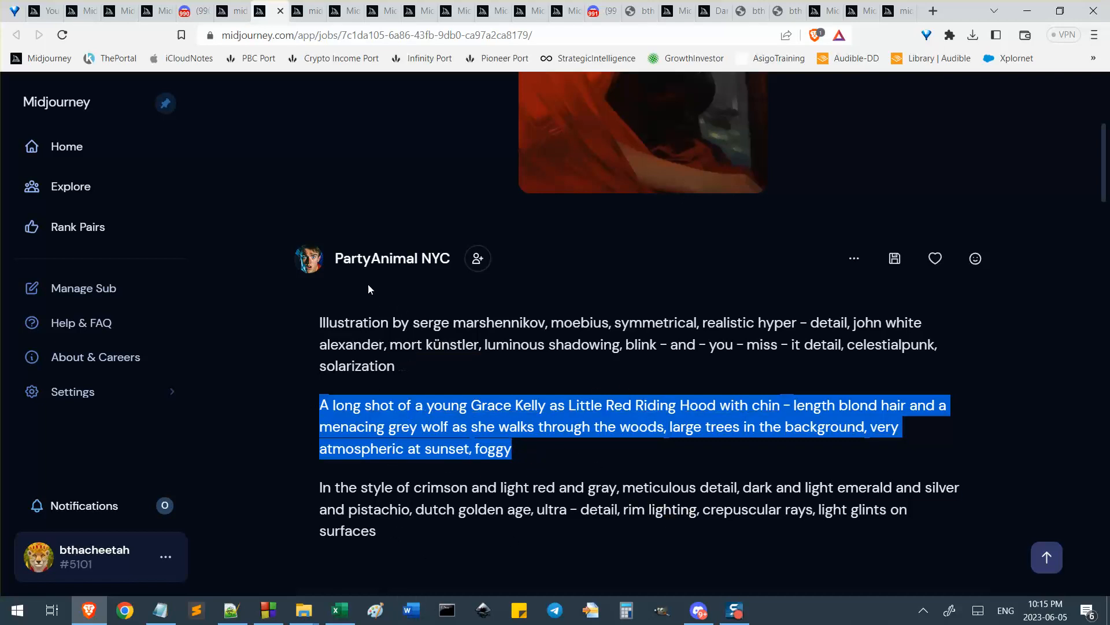
# Bring up the pink flying alien job, close its open options, and examine its four images and prompt text
pyautogui.click(159, 13)
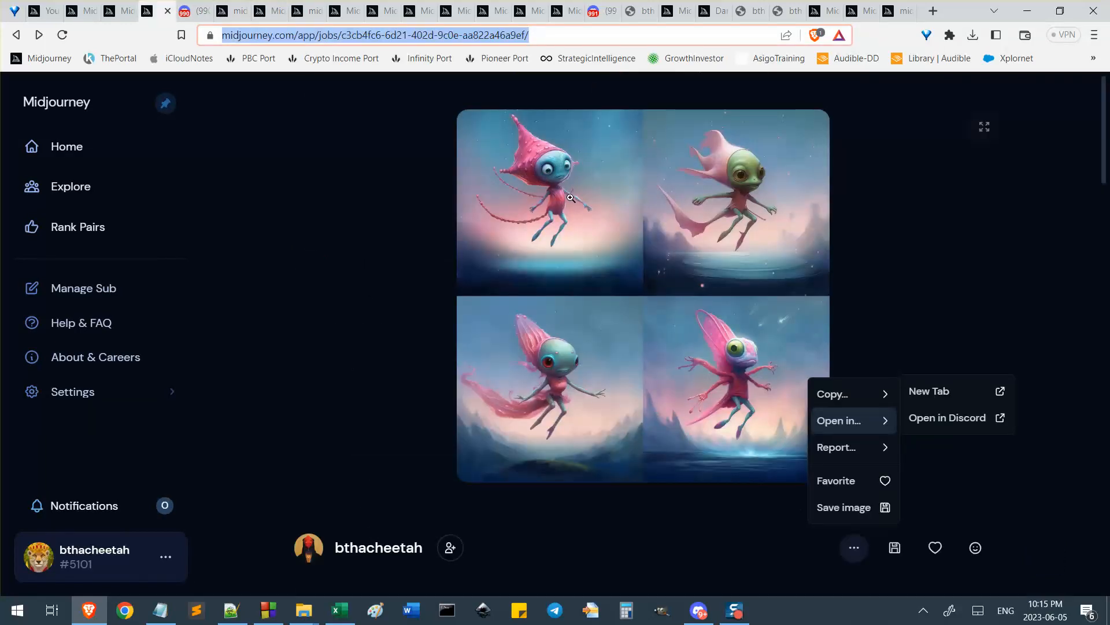
pyautogui.scroll(-1, 570, 198)
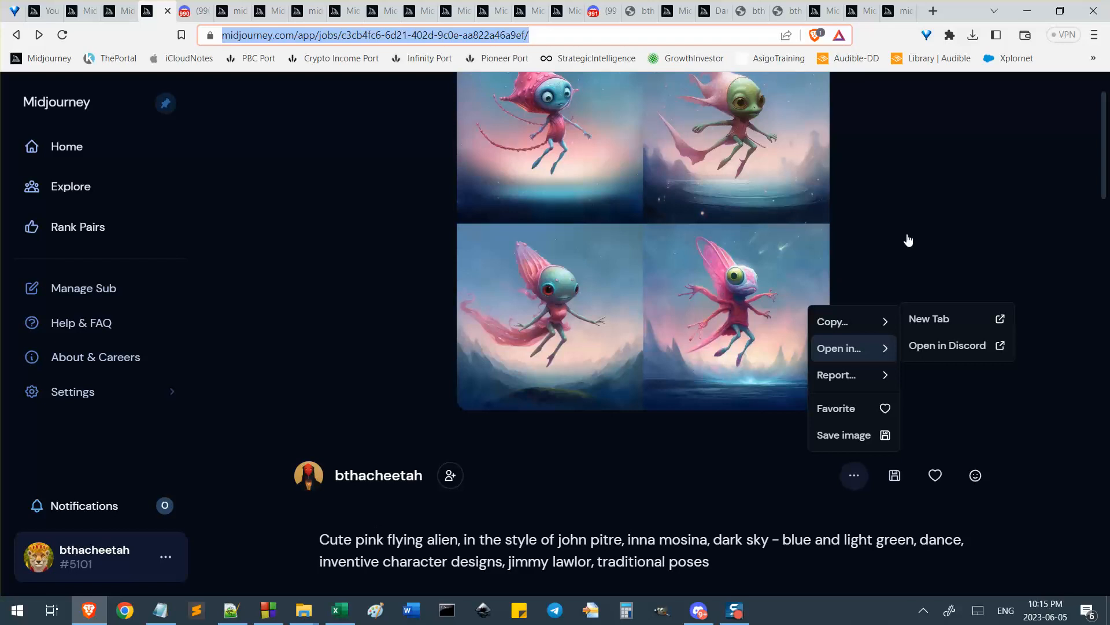
pyautogui.click(1049, 204)
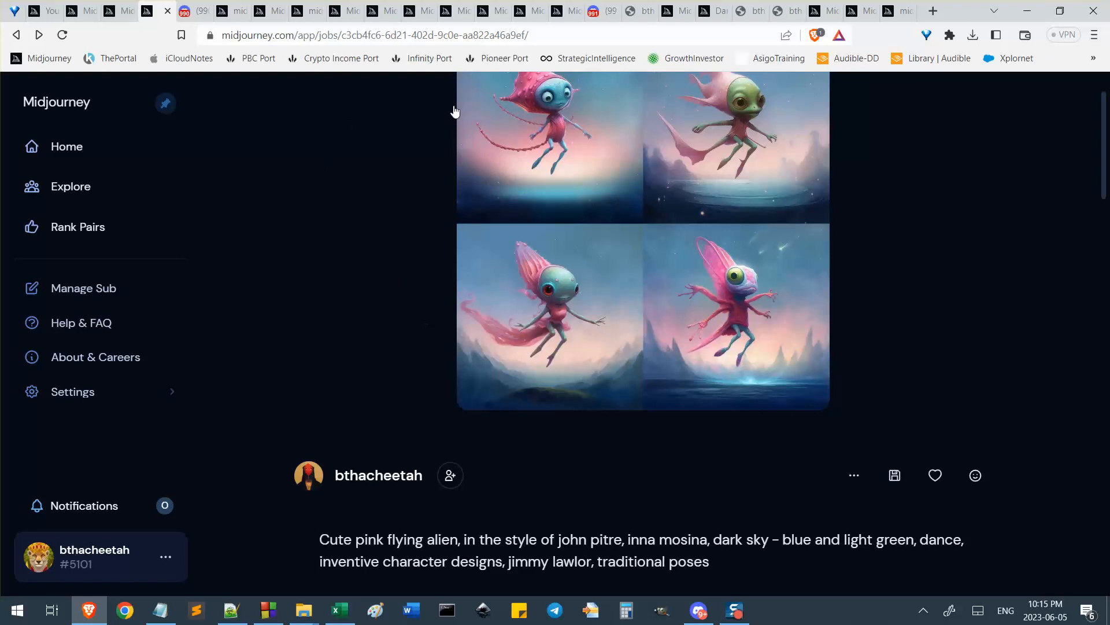
pyautogui.scroll(1, 396, 324)
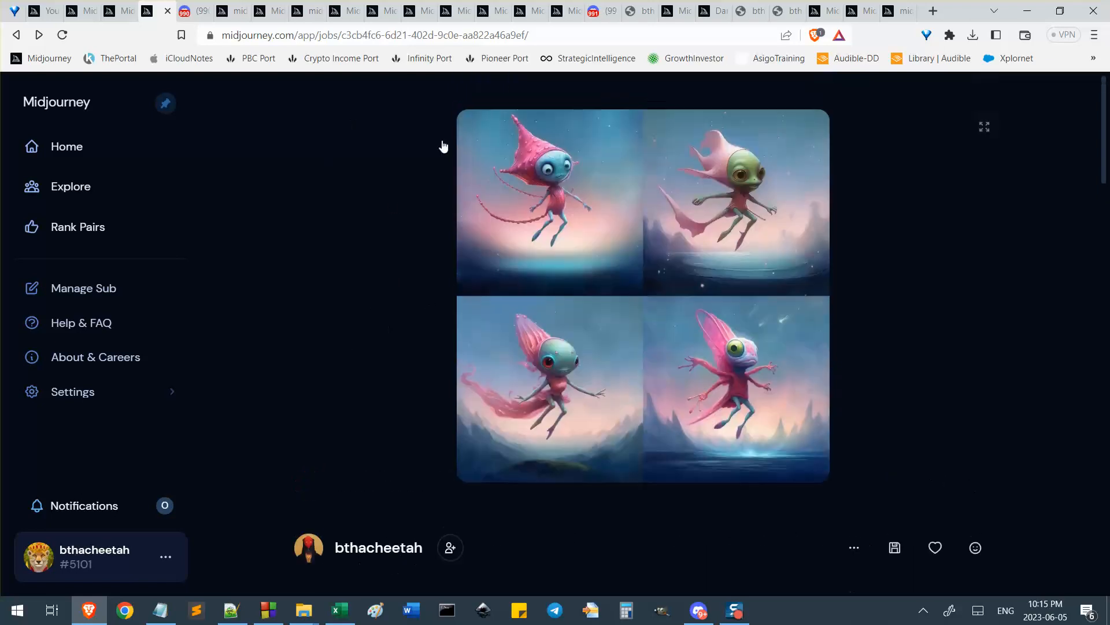
pyautogui.scroll(-2, 397, 293)
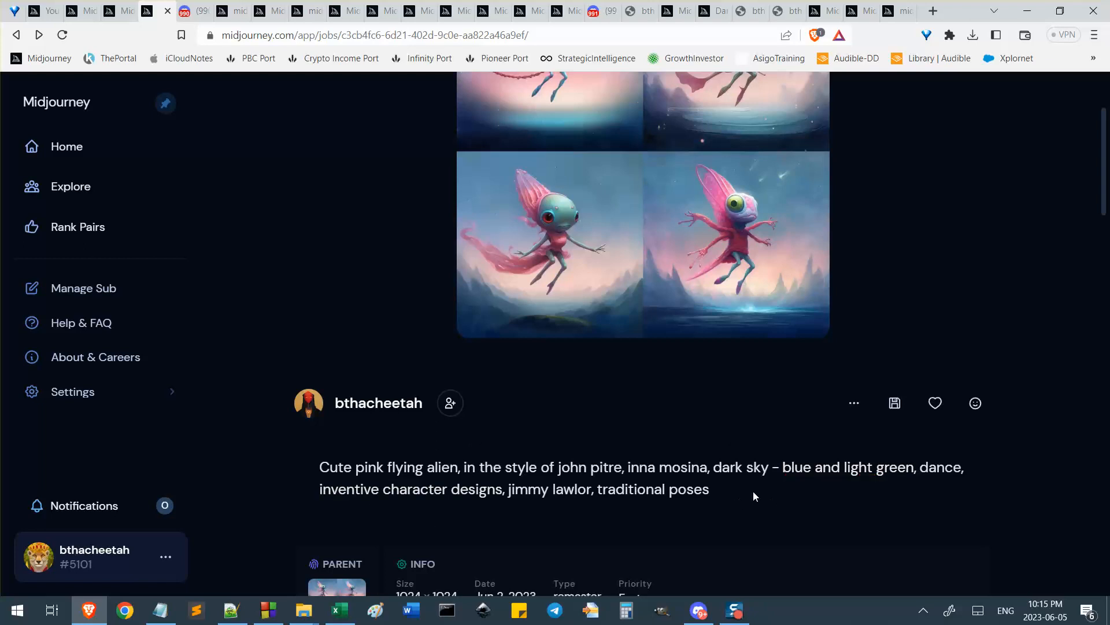
pyautogui.moveTo(753, 491); pyautogui.dragTo(322, 466)
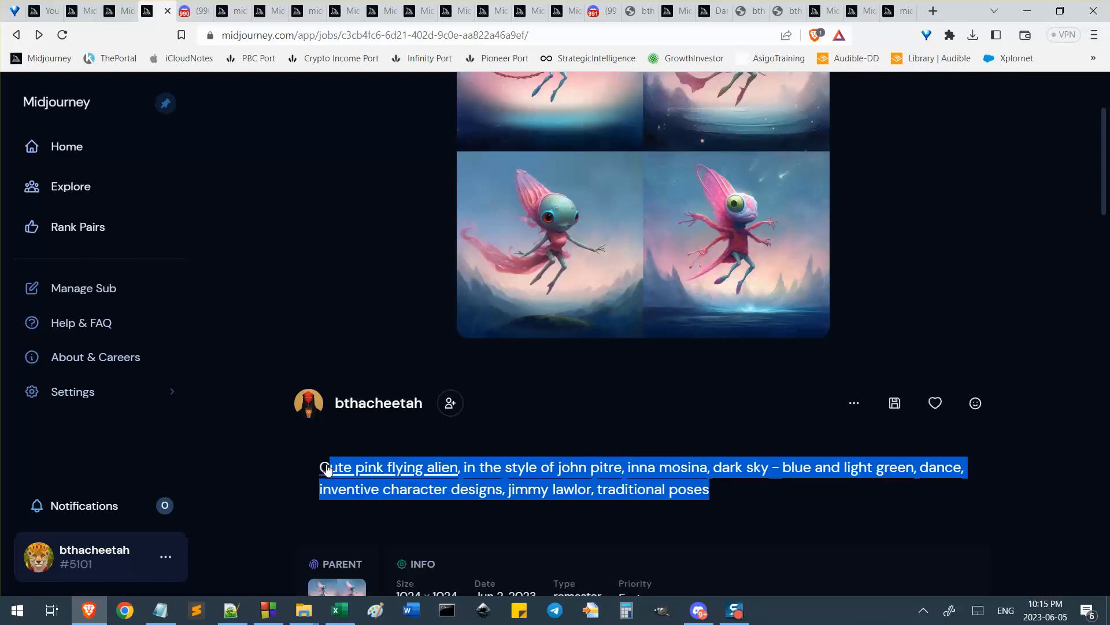
pyautogui.click(230, 10)
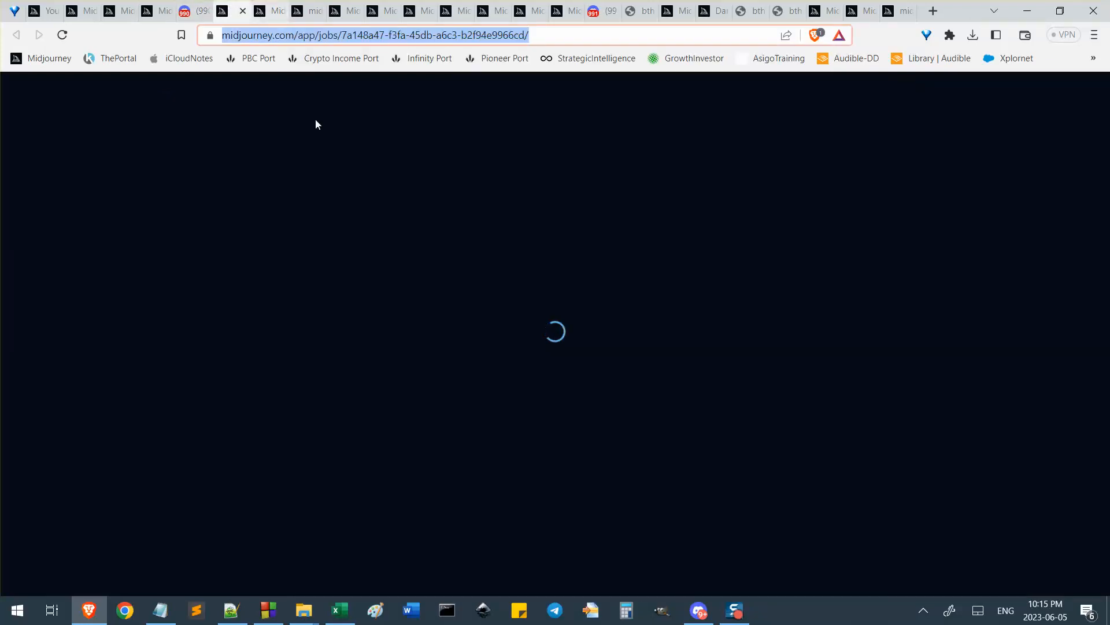
pyautogui.click(160, 610)
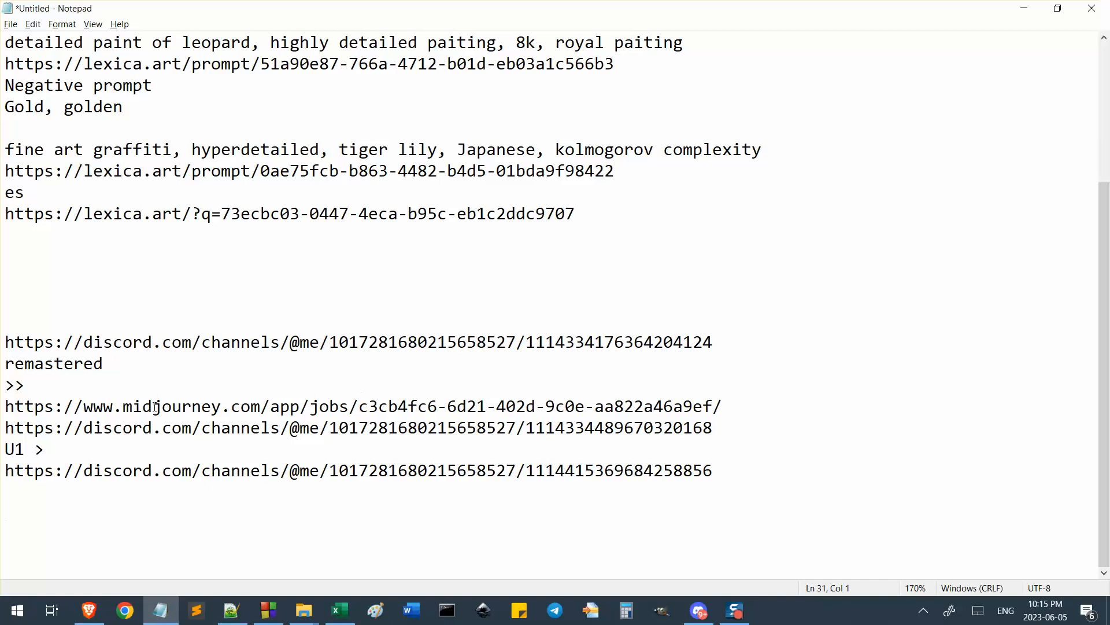
pyautogui.scroll(4, 119, 445)
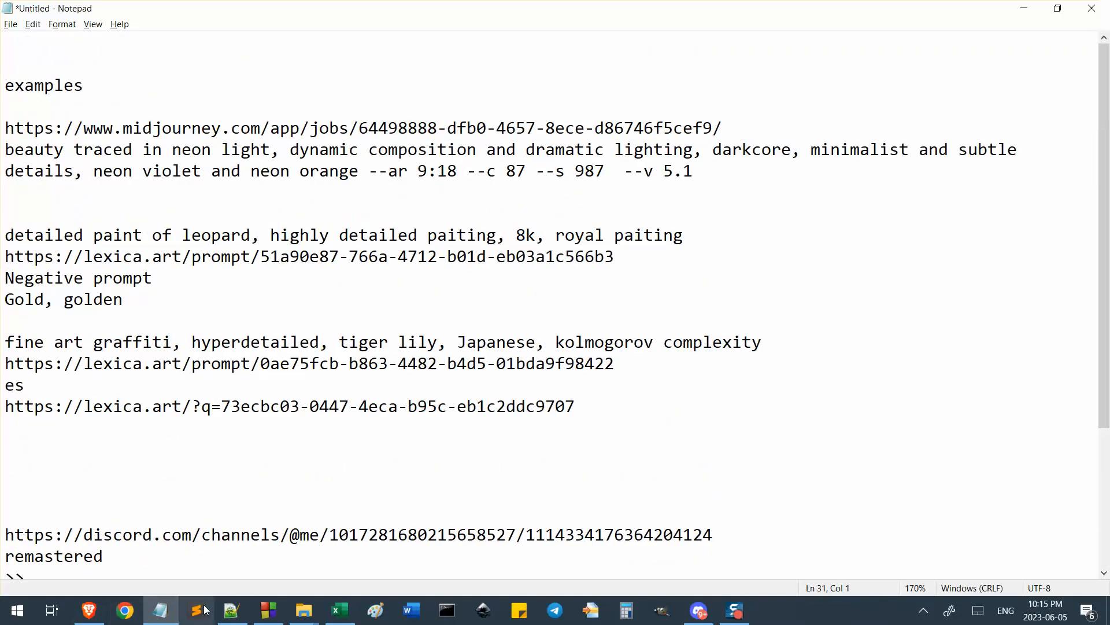
# In the Notepad++ notes, copy the Red Riding Hood command from "illustration by" through "--iw 0.5", without the bracketed image link
pyautogui.click(232, 610)
pyautogui.scroll(-3, 462, 239)
pyautogui.scroll(3, 461, 239)
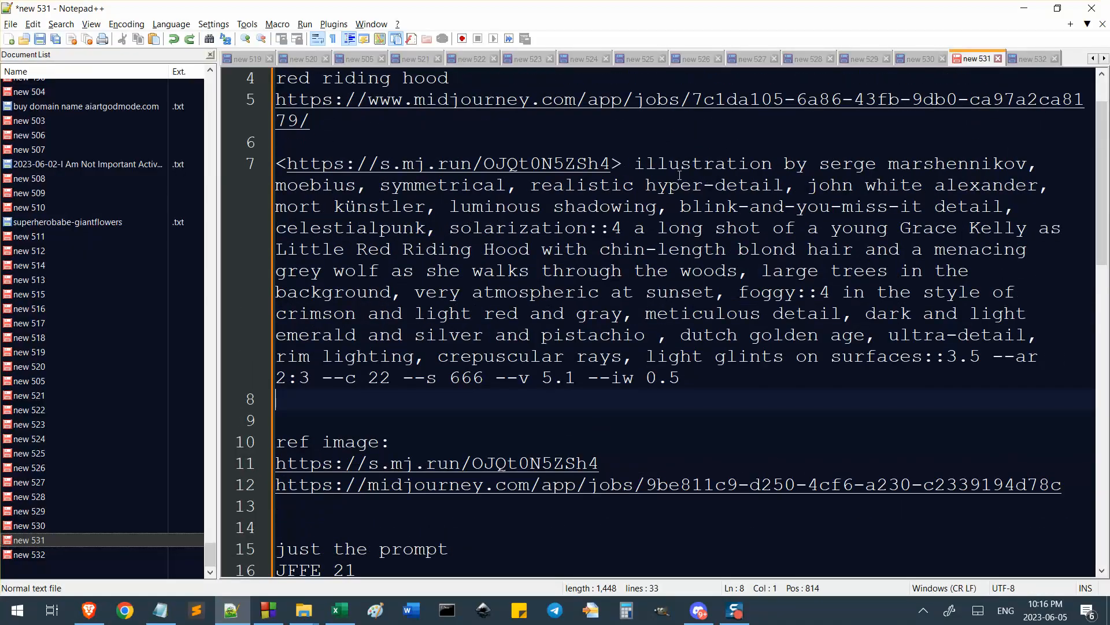
pyautogui.click(713, 378)
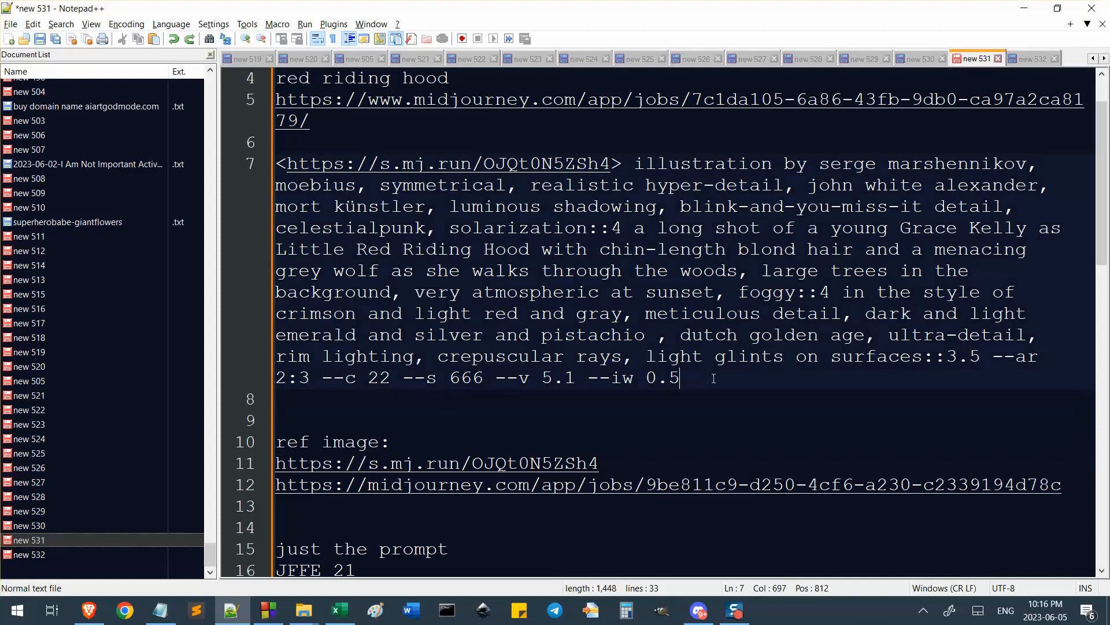
pyautogui.moveTo(713, 378); pyautogui.dragTo(631, 168)
pyautogui.hotkey('ctrl', 'c')
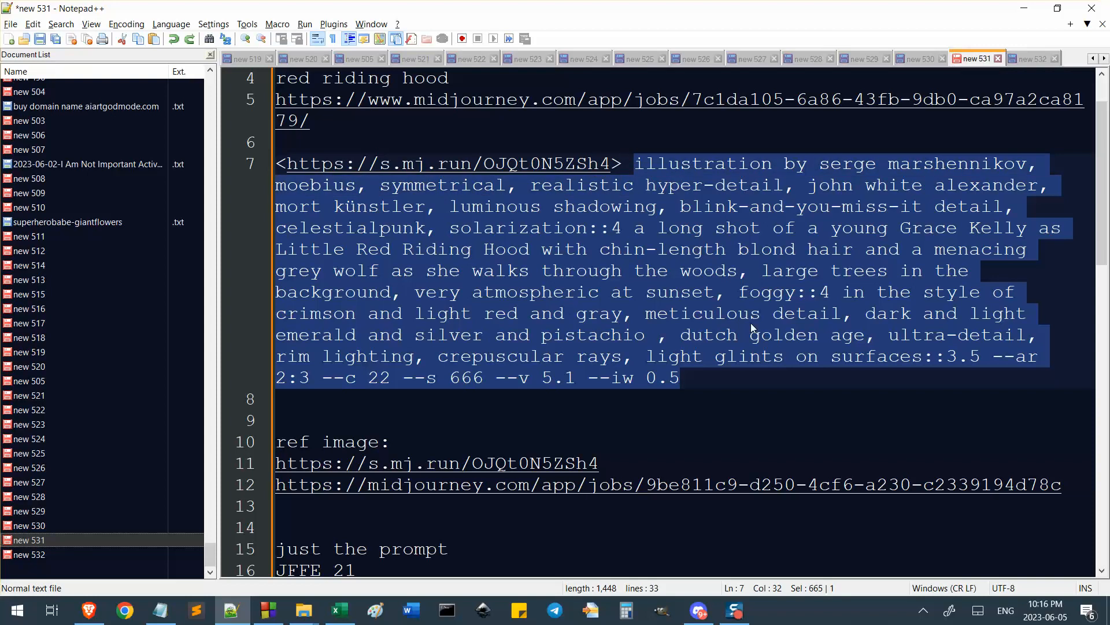
# Paste the copied prompt below the JFFE 27 job link, with blank lines before and after it
pyautogui.scroll(-6, 446, 377)
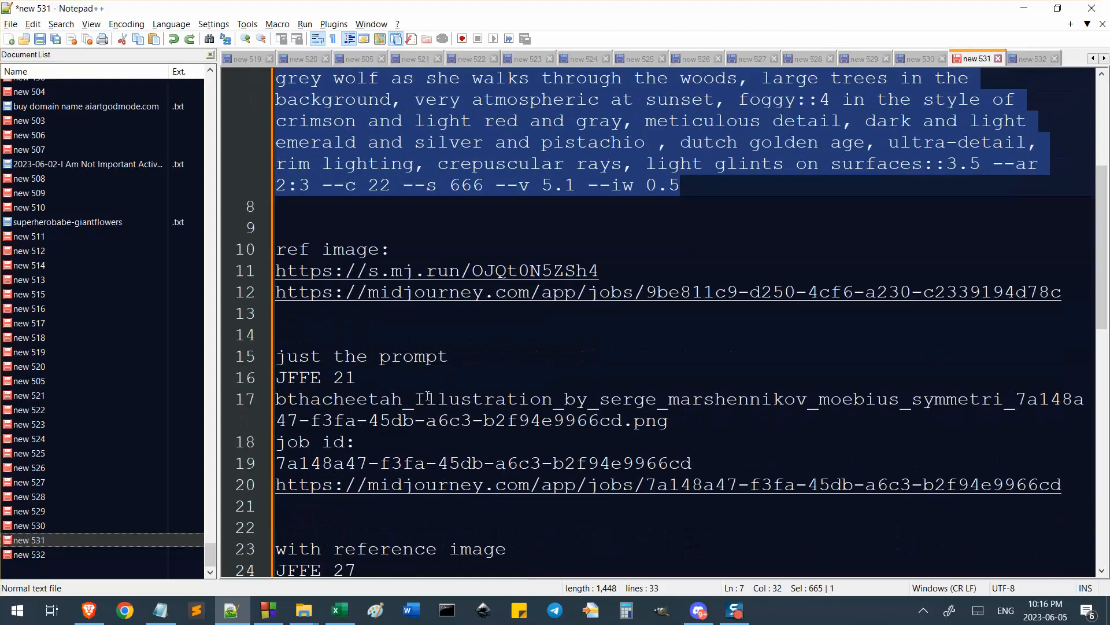
pyautogui.click(401, 524)
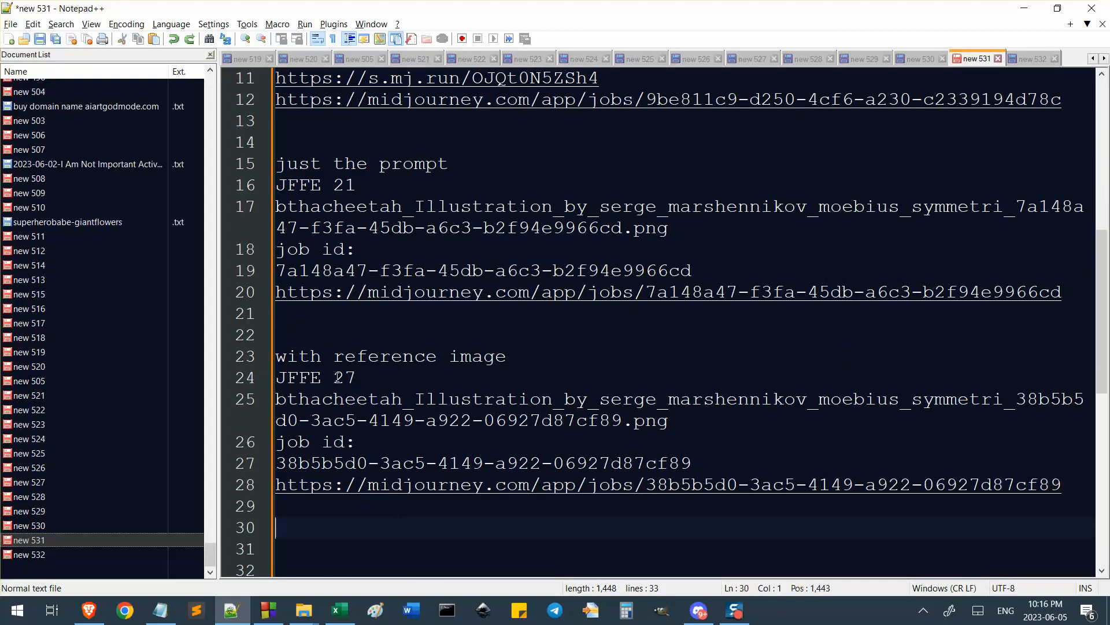
pyautogui.press('Return')
pyautogui.press('Return')
pyautogui.hotkey('ctrl', 'v')
pyautogui.press('Return')
pyautogui.press('Return')
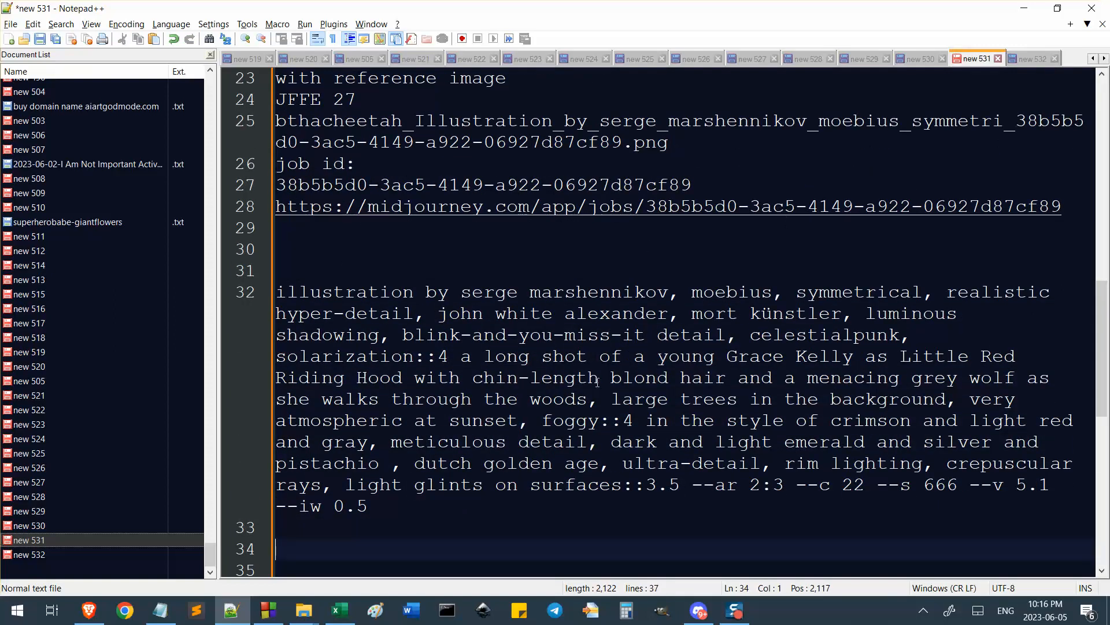
# Delete the Little Red Riding Hood scene section ending in "foggy::4" from the pasted copy, leaving a blank line after "solarization::4"
pyautogui.click(442, 355)
pyautogui.press('Return')
pyautogui.press('Return')
pyautogui.press('Delete')
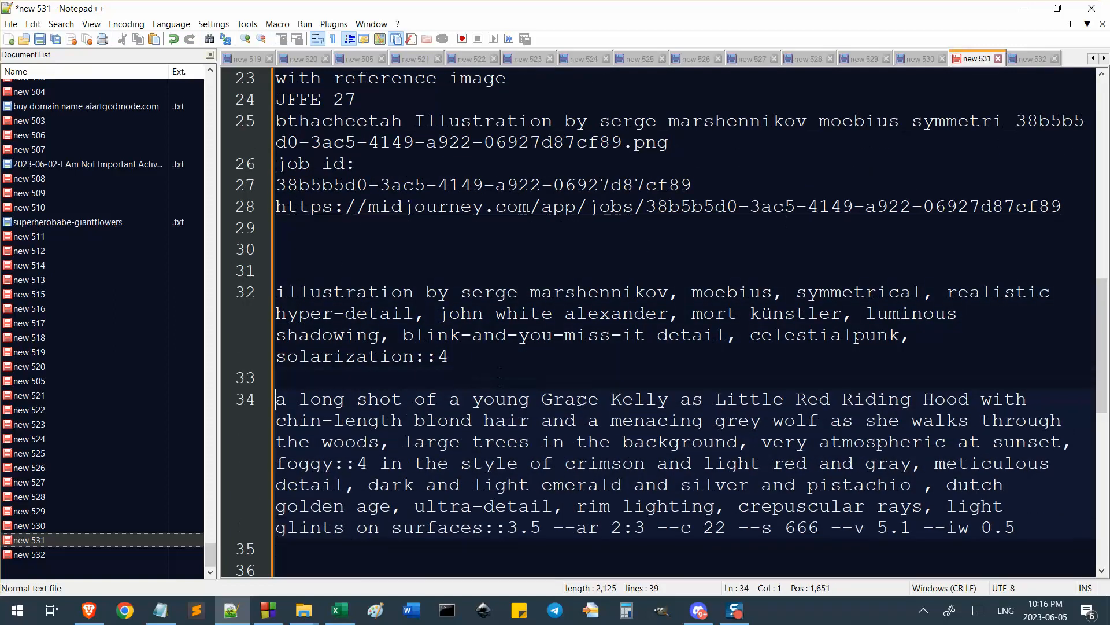
pyautogui.moveTo(378, 473); pyautogui.dragTo(223, 383)
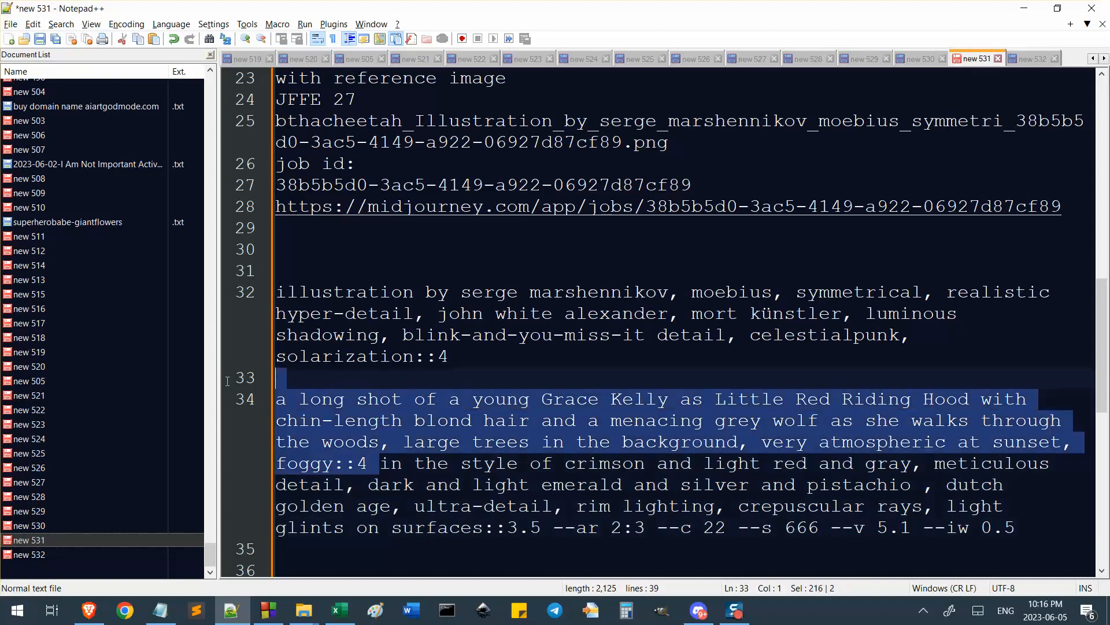
pyautogui.press('Delete')
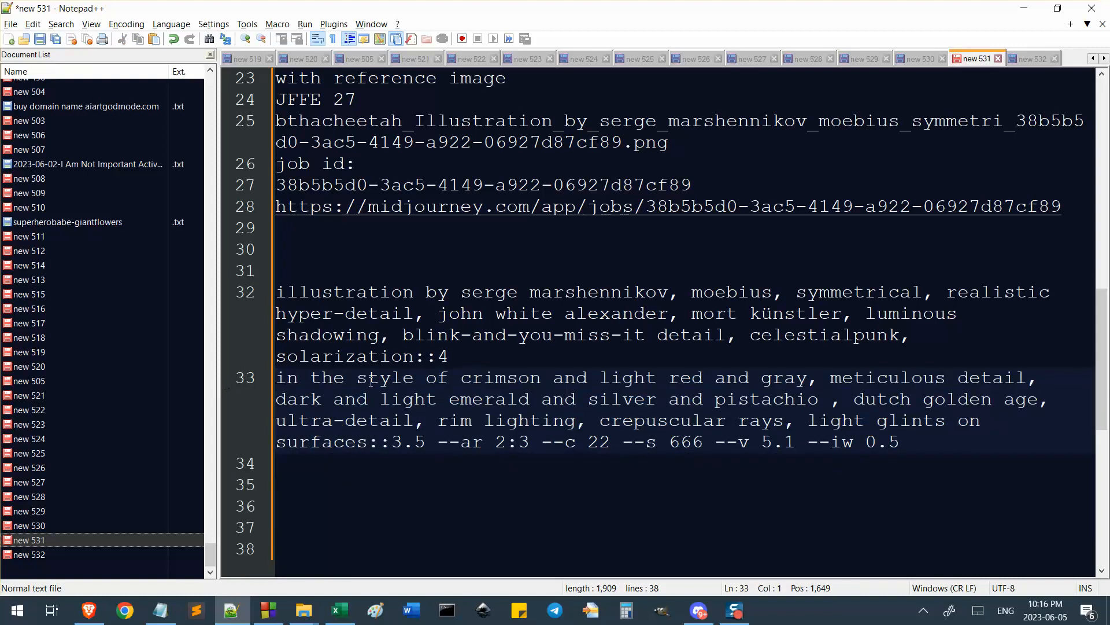
pyautogui.press('Return')
# Move the parameters starting with "--ar 2:3" onto their own line, separated from "surfaces::3.5" by a blank line
pyautogui.click(439, 463)
pyautogui.press('BackSpace')
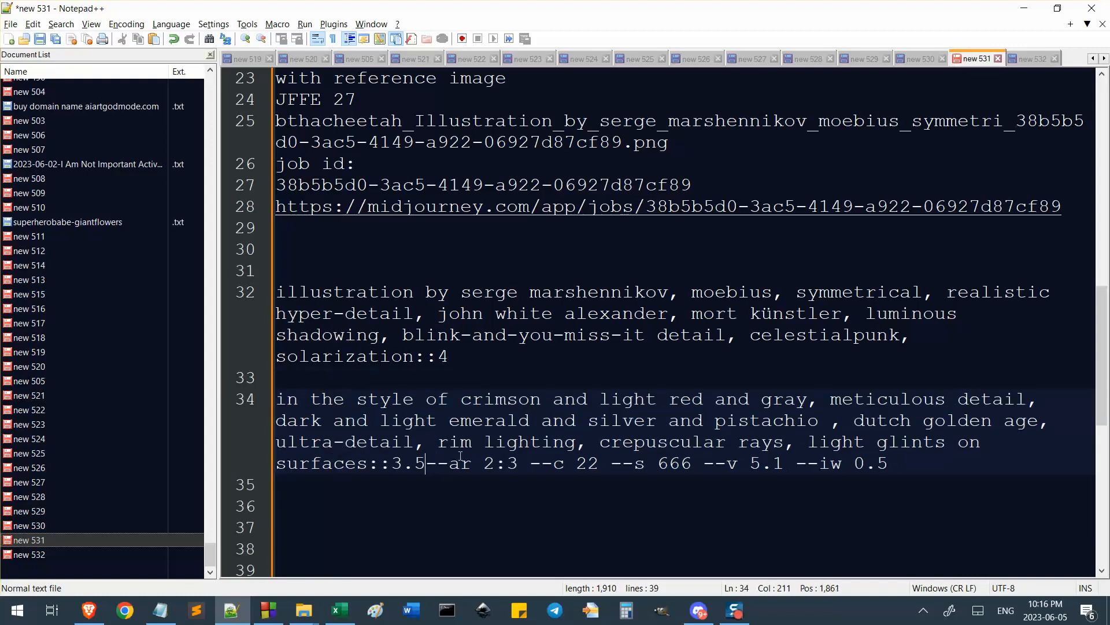
pyautogui.press('Return')
pyautogui.press('Return')
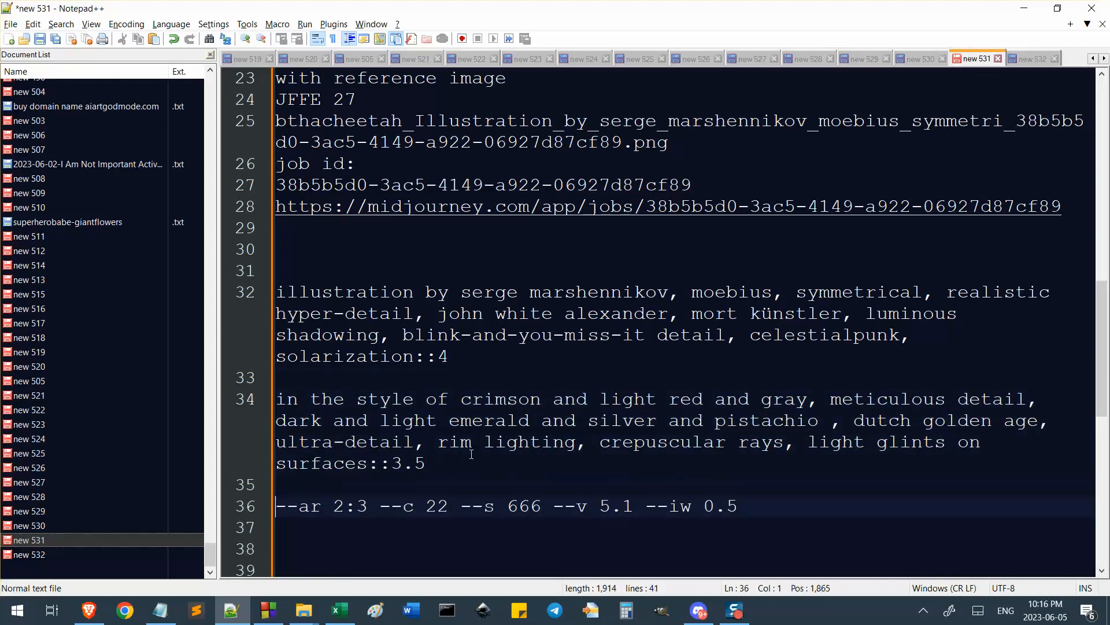
# Copy the "Cute pink flying alien" job's prompt from Midjourney and paste it between the two remaining prompt sections, separated by blank lines
pyautogui.click(409, 463)
pyautogui.click(388, 358)
pyautogui.click(394, 379)
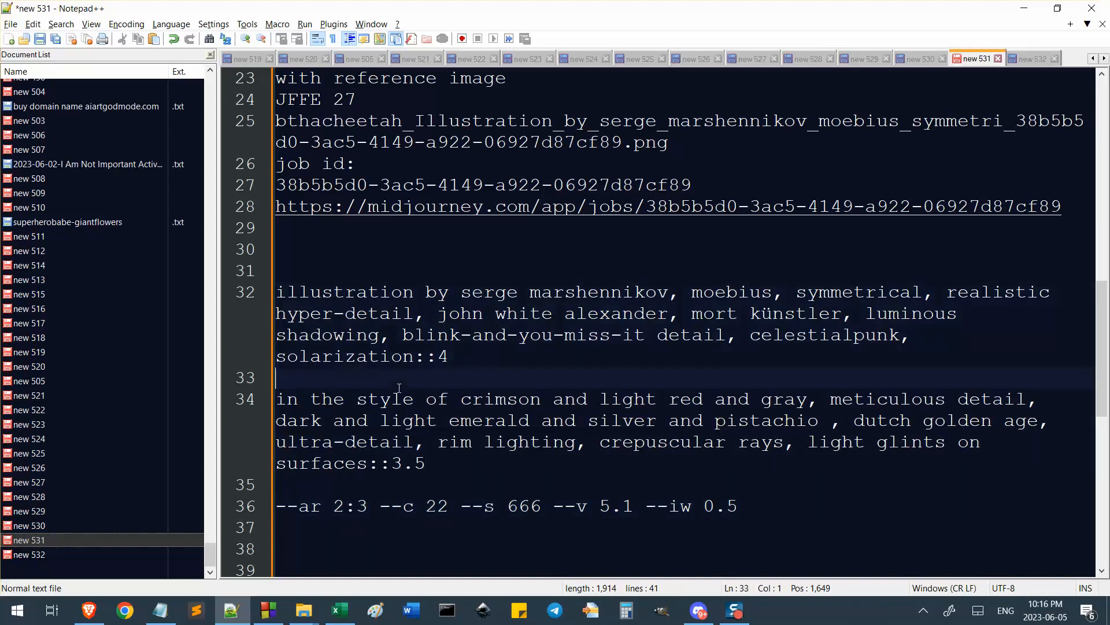
pyautogui.press('Return')
pyautogui.press('Return')
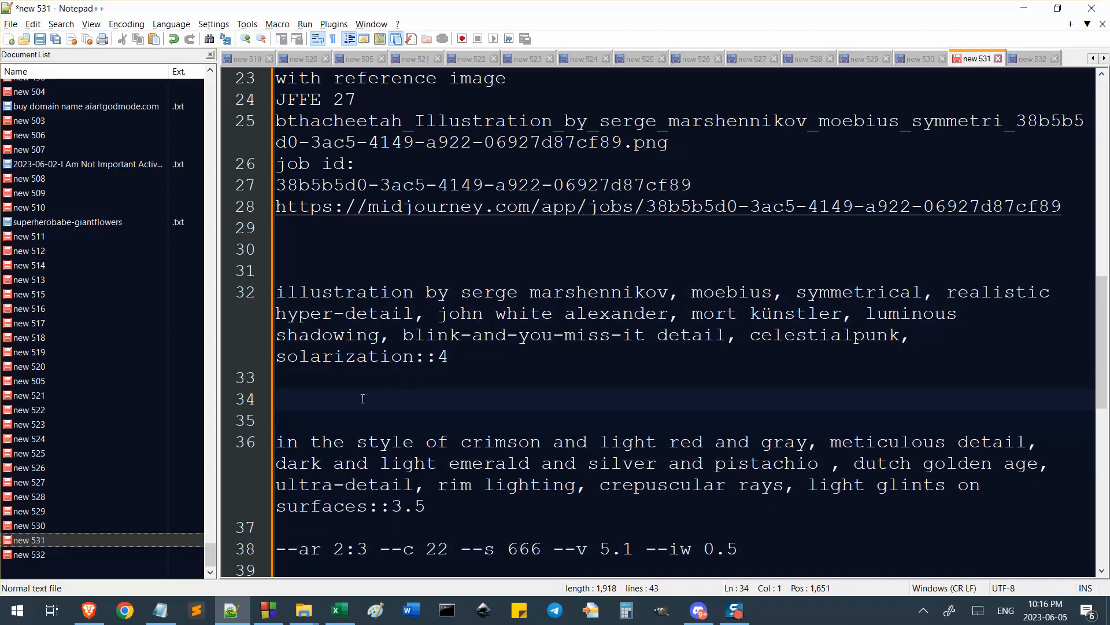
pyautogui.click(88, 610)
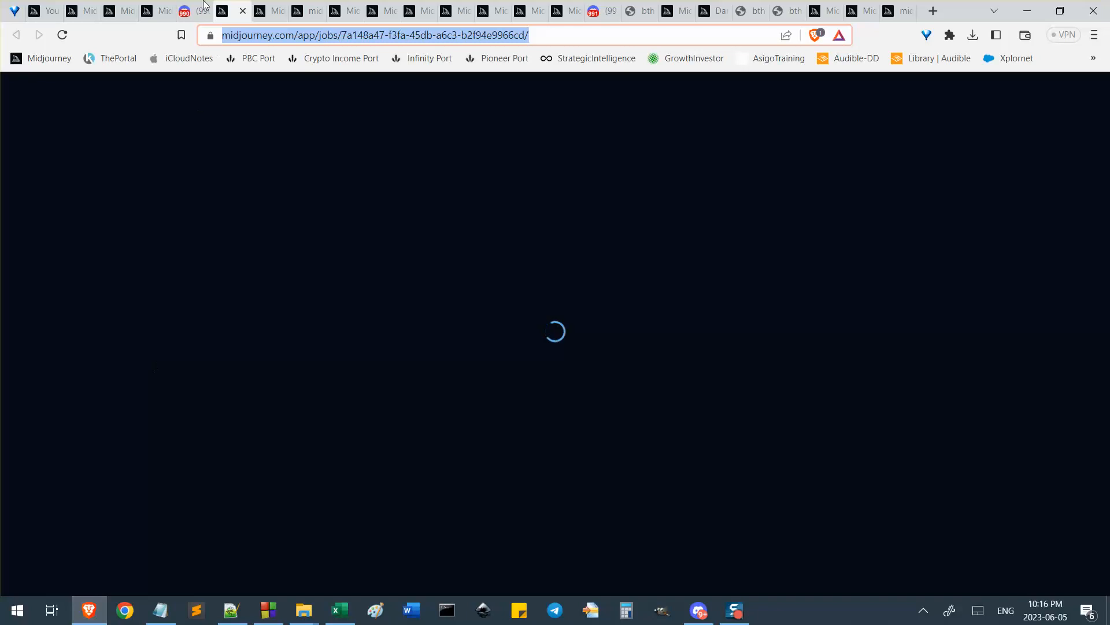
pyautogui.click(156, 10)
pyautogui.rightClick(530, 478)
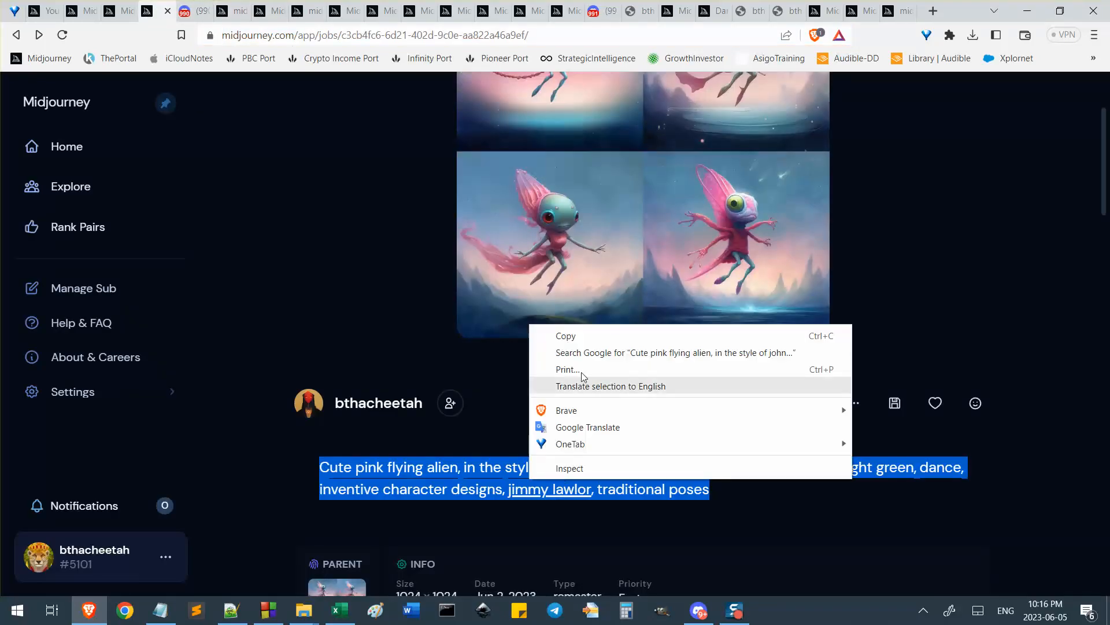
pyautogui.click(579, 335)
pyautogui.hotkey('alt', 'Tab')
pyautogui.hotkey('ctrl', 'v')
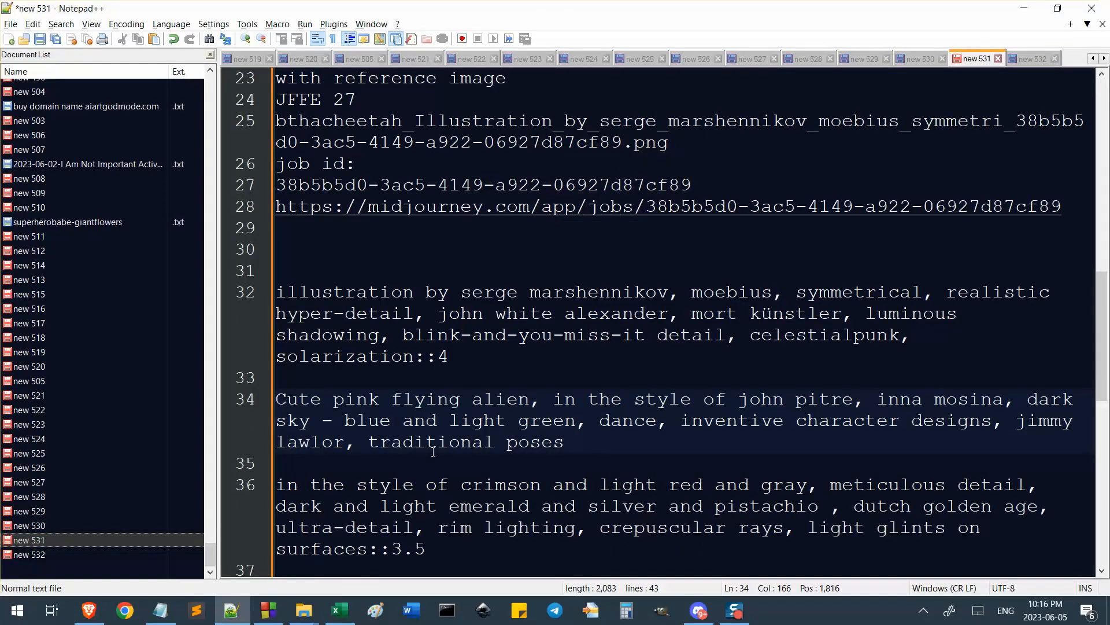
# Insert a space before the "::4" weight after "solarization" and before the "::3.5" weight after "surfaces"
pyautogui.click(415, 355)
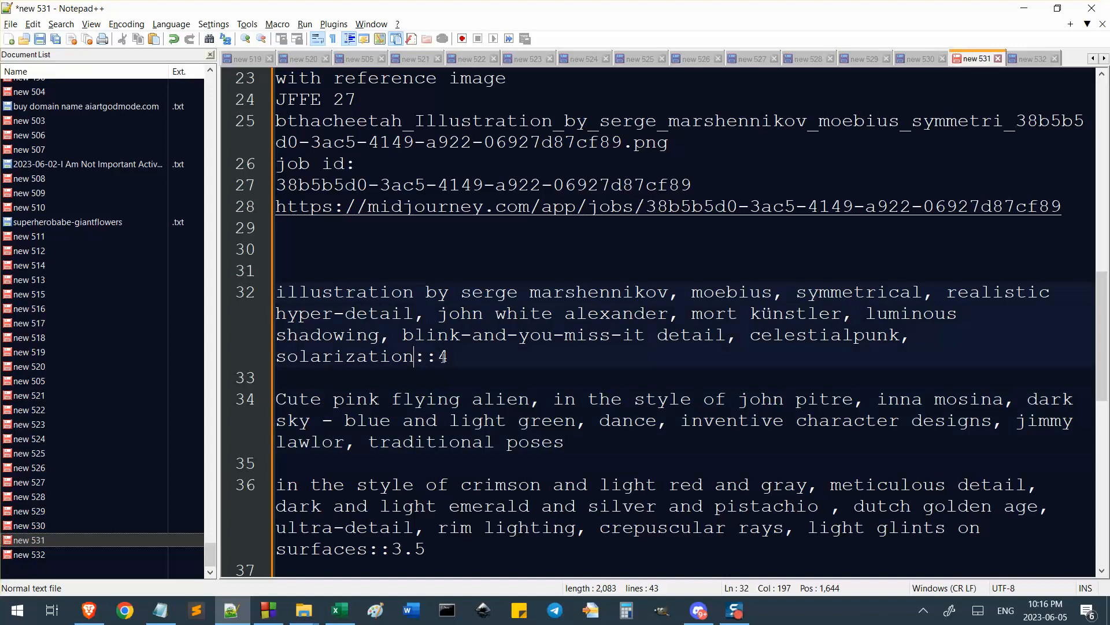
pyautogui.scroll(-1, 541, 421)
pyautogui.click(378, 486)
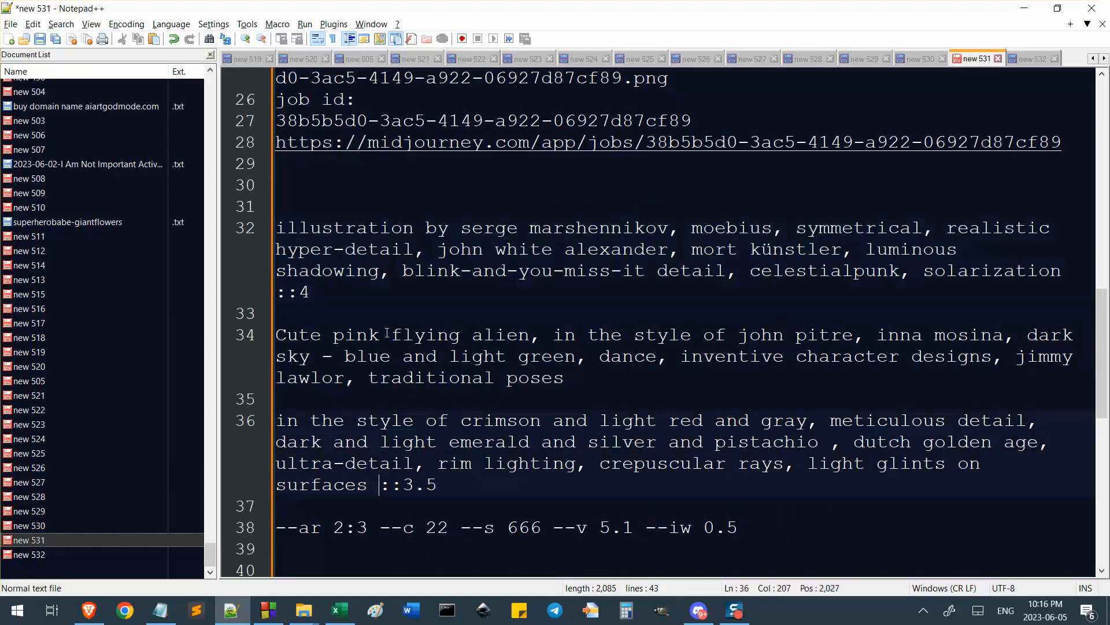
# Copy the "::4" weight from the first section to the end of the "Cute pink flying alien" section, after "traditional poses"
pyautogui.moveTo(313, 292); pyautogui.dragTo(276, 292)
pyautogui.hotkey('ctrl', 'c')
pyautogui.click(613, 378)
pyautogui.hotkey('ctrl', 'v')
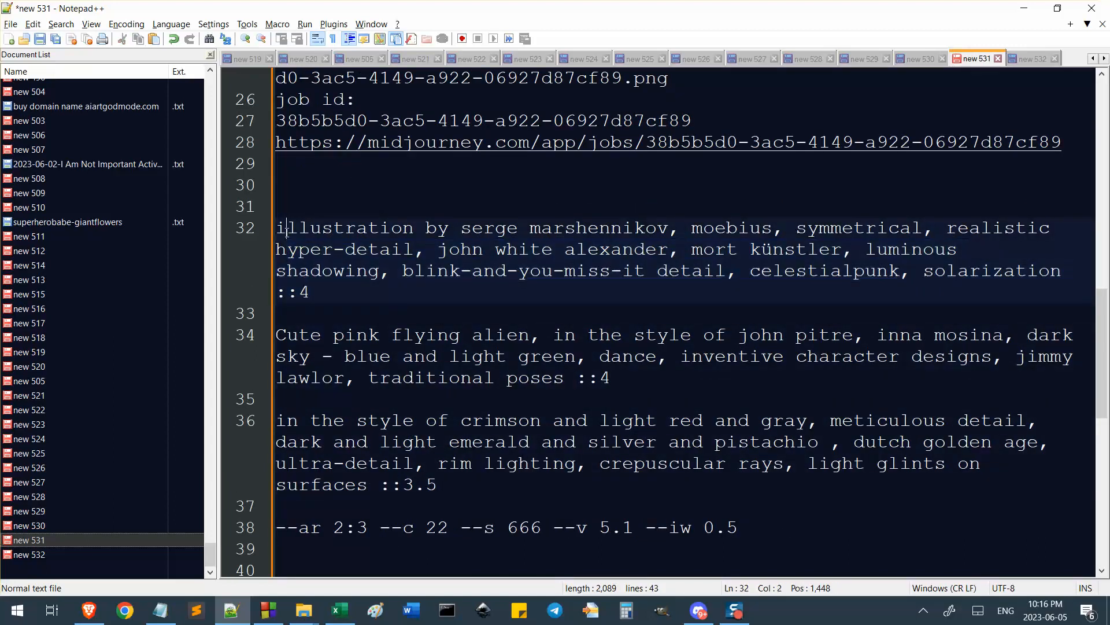
# Set the weight of the closing "in the style of crimson" section to 4
pyautogui.moveTo(276, 227); pyautogui.dragTo(1067, 270)
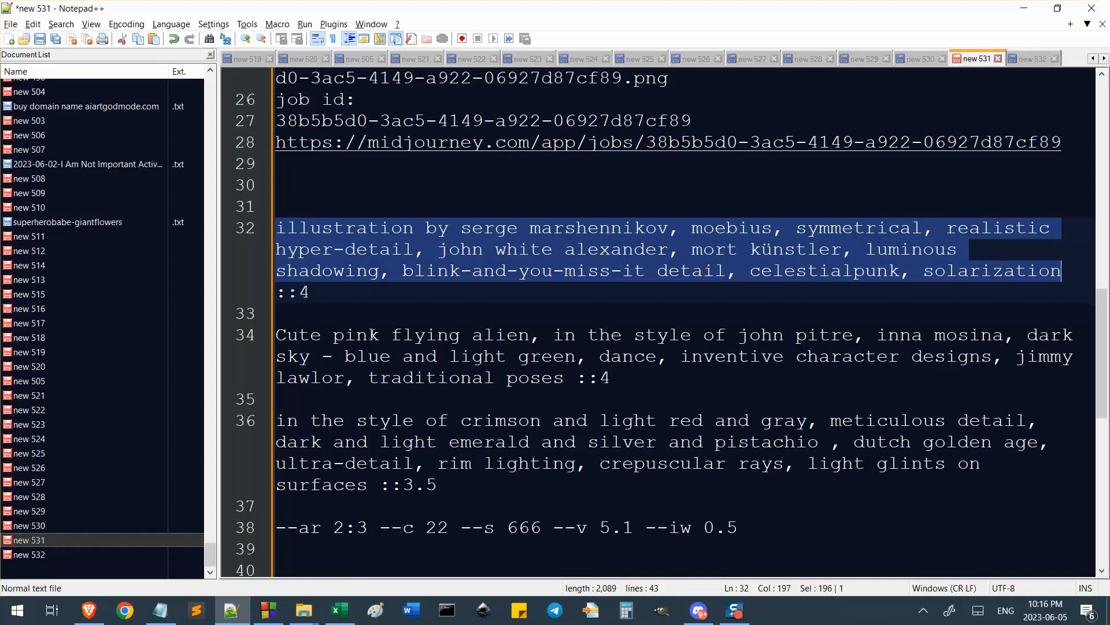
pyautogui.moveTo(276, 334); pyautogui.dragTo(612, 377)
pyautogui.click(612, 377)
pyautogui.click(278, 415)
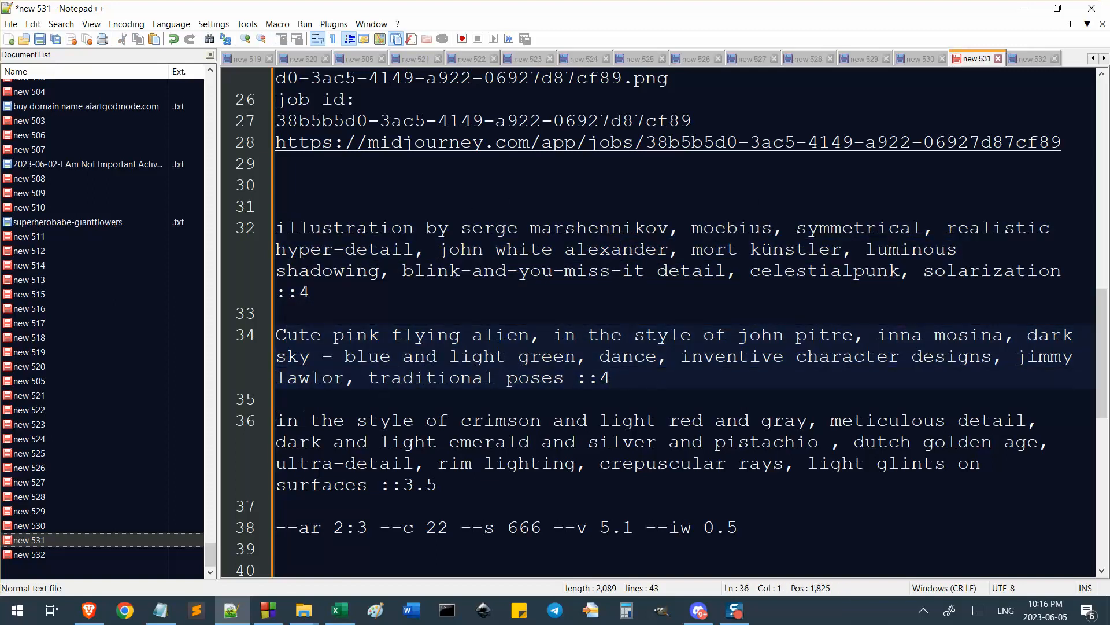
pyautogui.moveTo(278, 415); pyautogui.dragTo(446, 485)
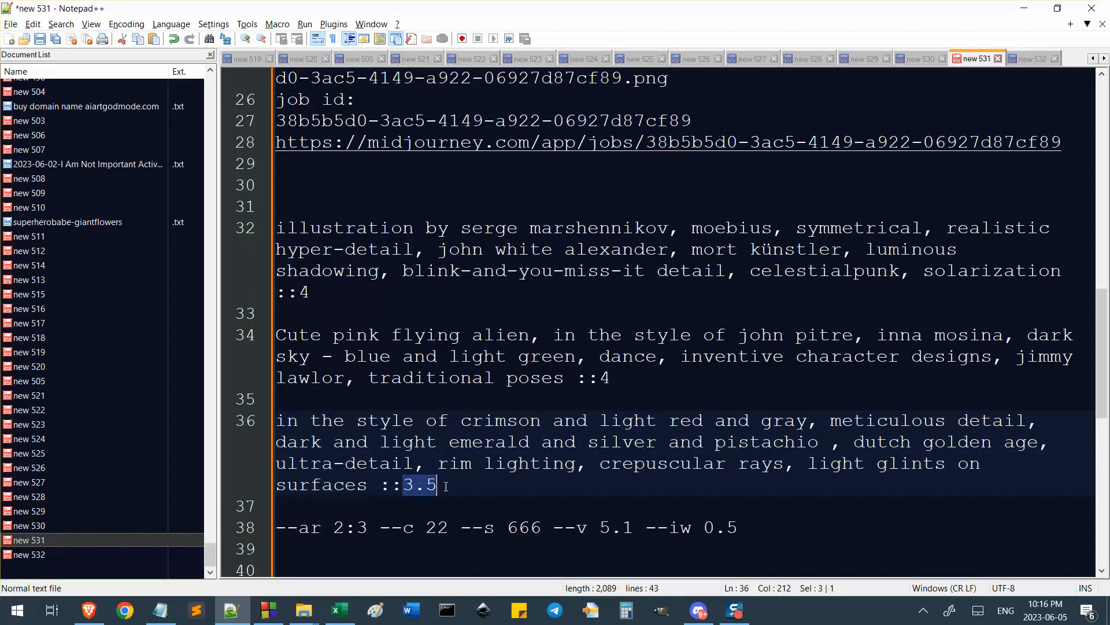
pyautogui.write('4')
pyautogui.press('BackSpace')
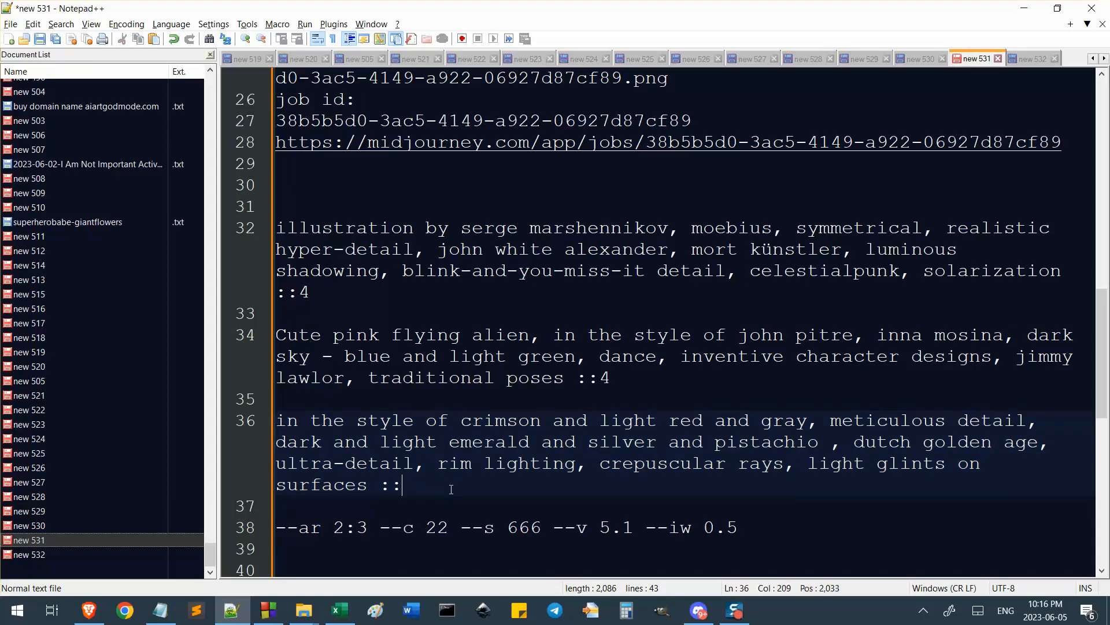
pyautogui.write('3.5')
pyautogui.press('BackSpace')
pyautogui.press('BackSpace')
pyautogui.write('4')
# Switch to the web browser and close the unloaded Midjourney job page beside the Little Red Riding Hood job
pyautogui.click(88, 610)
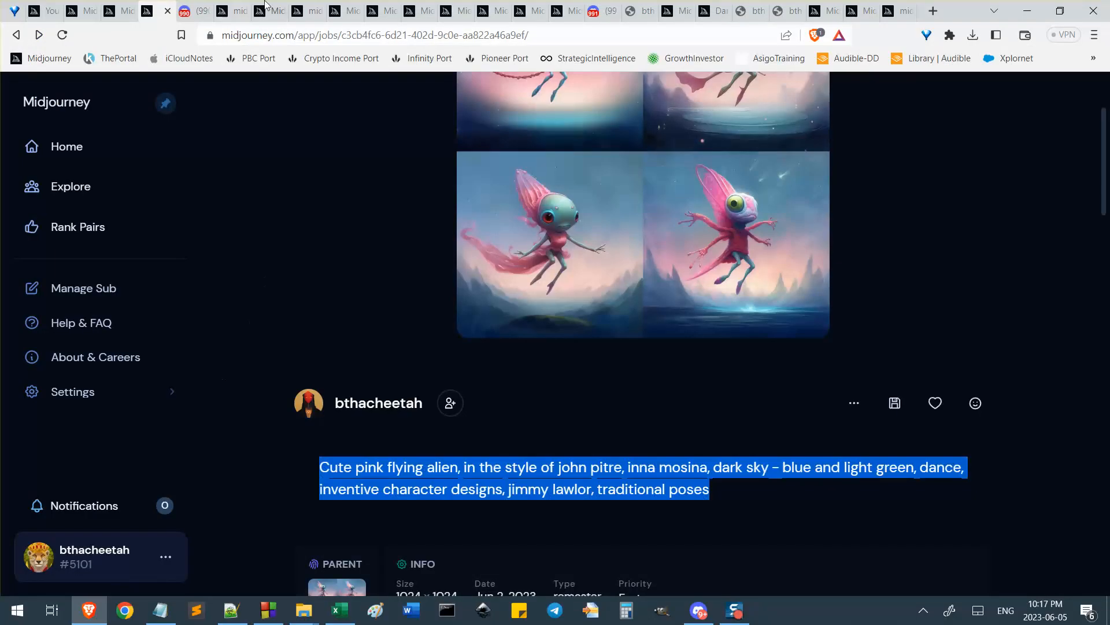
pyautogui.click(225, 9)
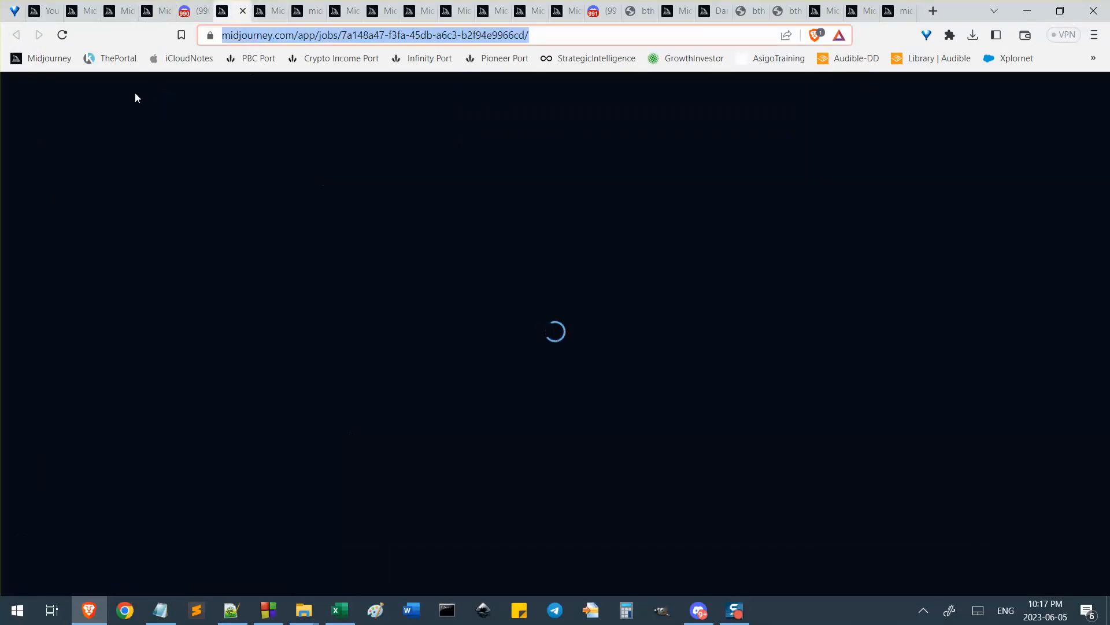
pyautogui.click(269, 11)
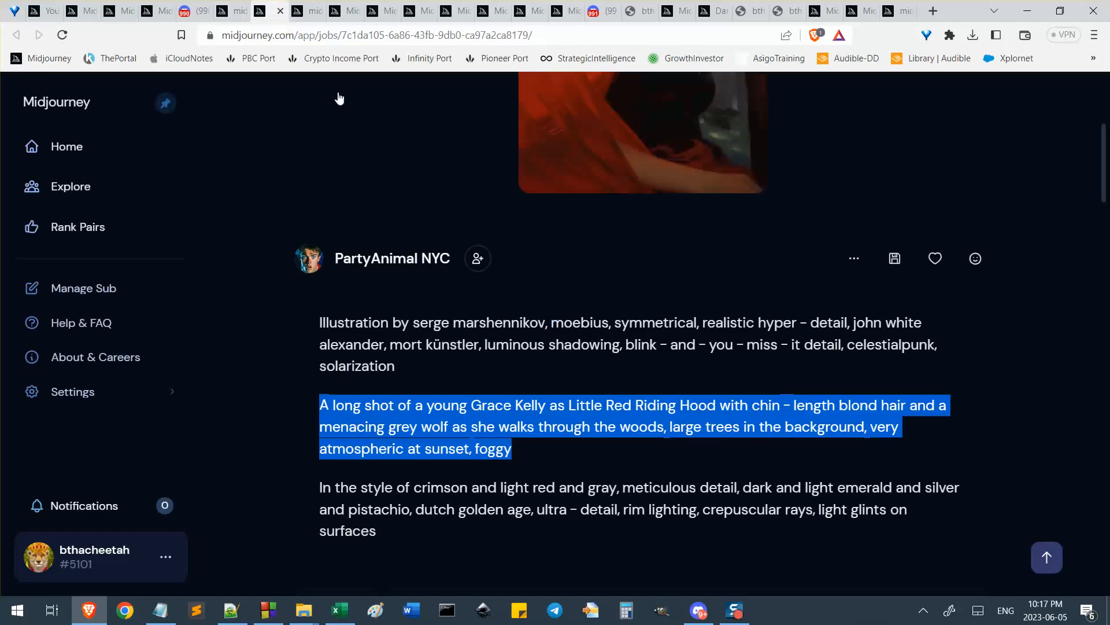
pyautogui.hotkey('ctrl', 'shift', 'Tab')
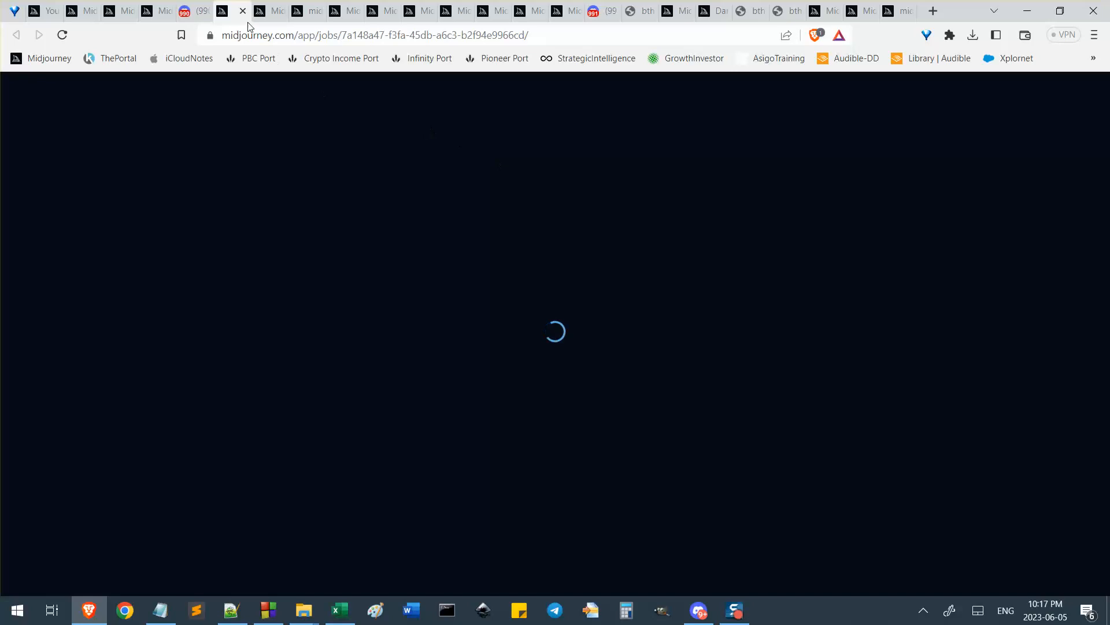
pyautogui.click(243, 12)
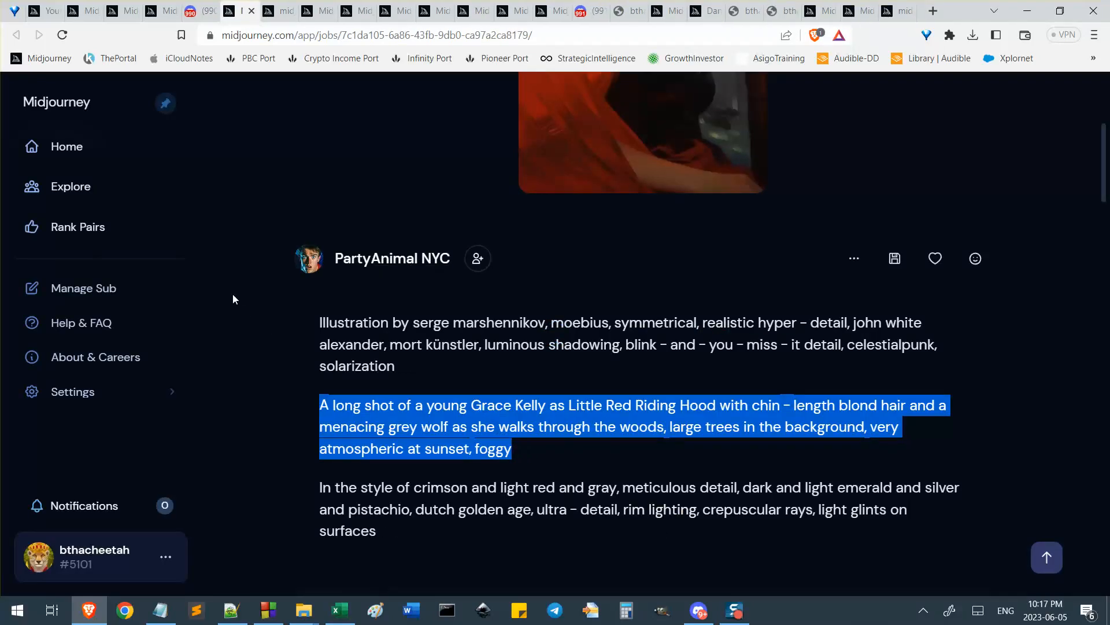
# Examine the Little Red Riding Hood job's image and highlight its opening and closing prompt sections together with their weights
pyautogui.click(249, 247)
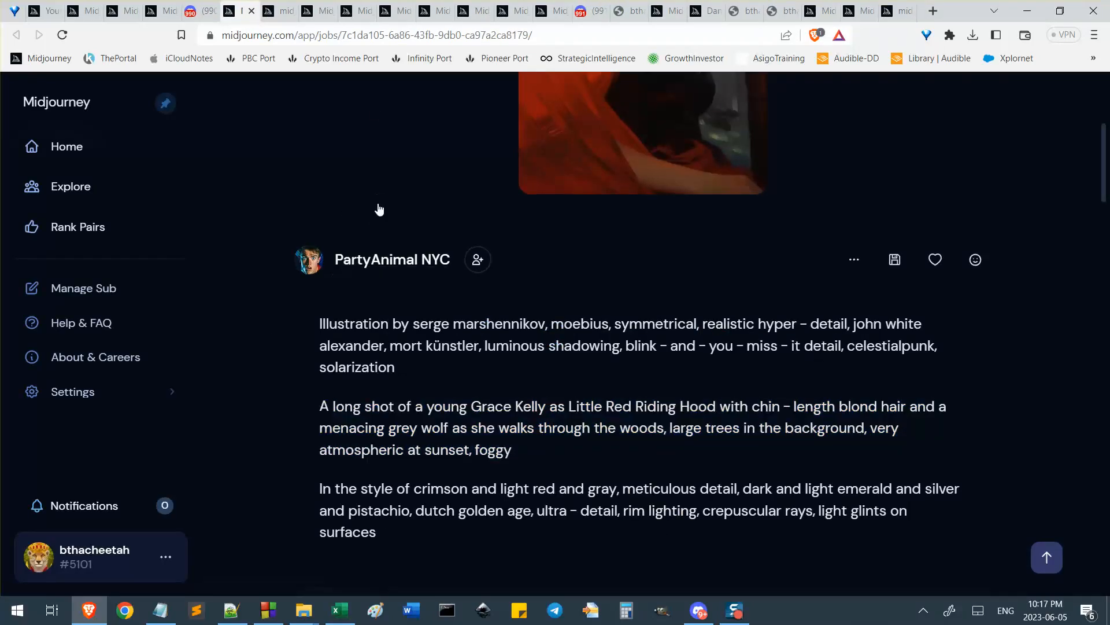
pyautogui.scroll(5, 380, 208)
pyautogui.scroll(-1, 348, 227)
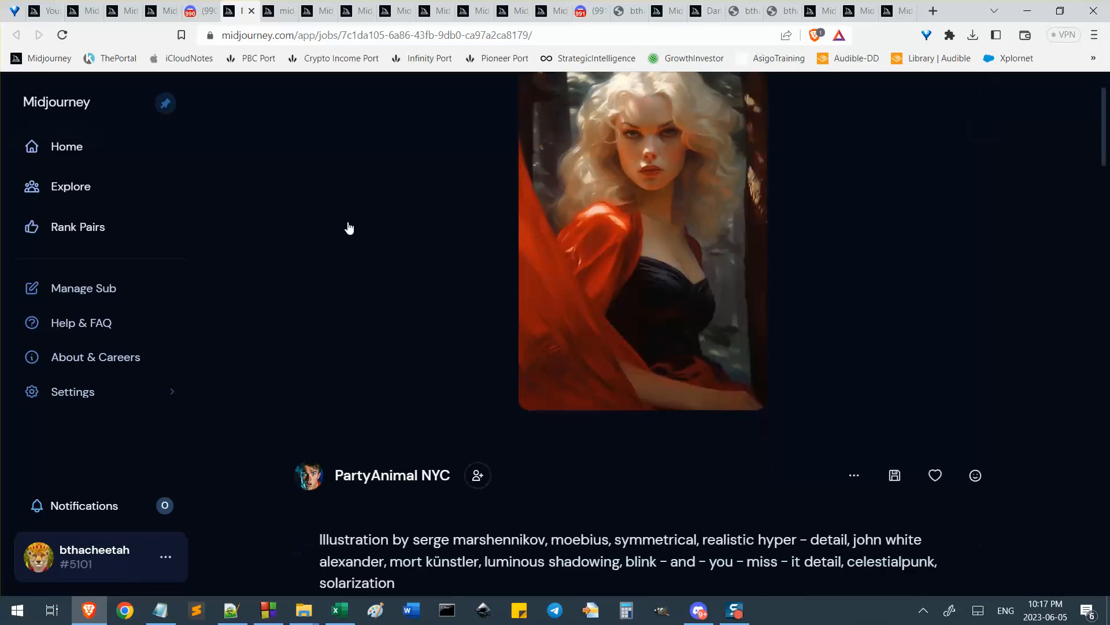
pyautogui.scroll(-1, 349, 227)
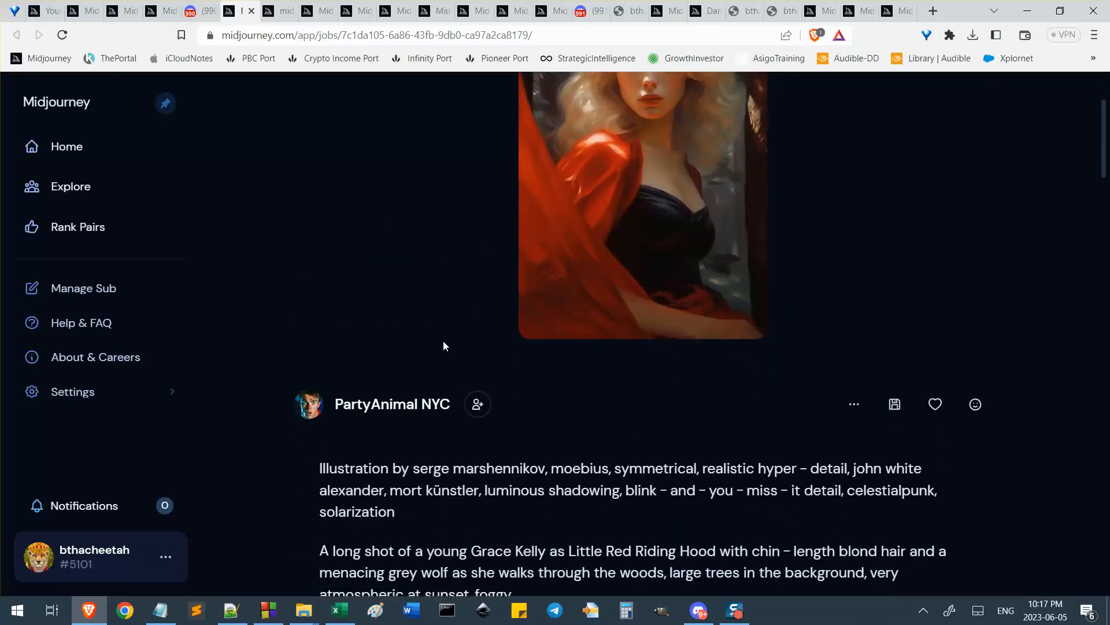
pyautogui.scroll(2, 443, 343)
pyautogui.scroll(-1, 440, 290)
pyautogui.scroll(1, 446, 281)
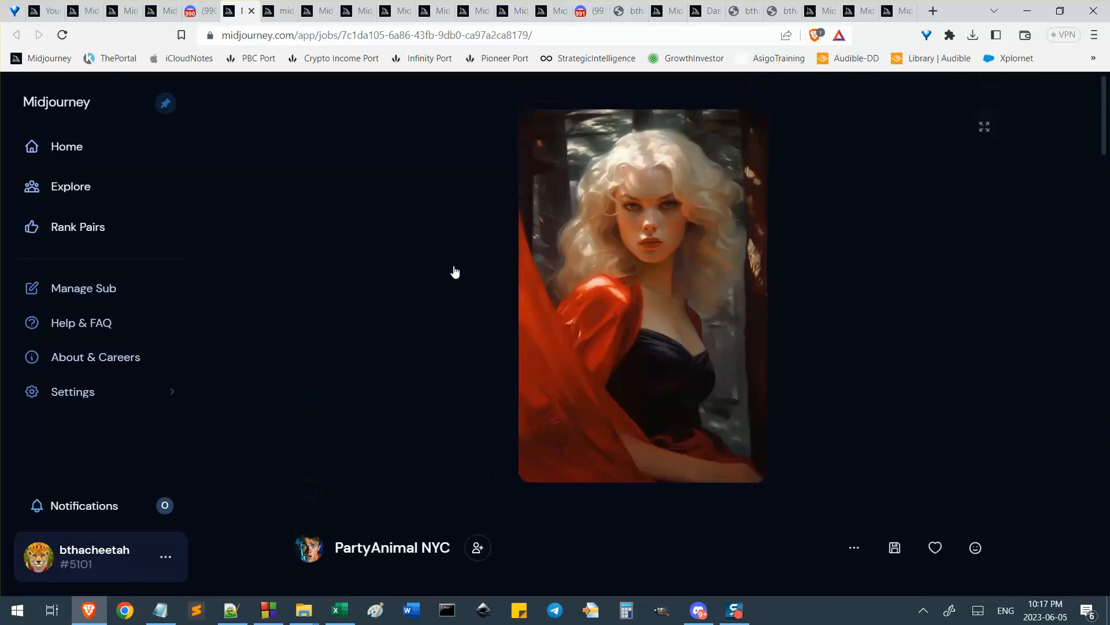
pyautogui.scroll(-5, 359, 224)
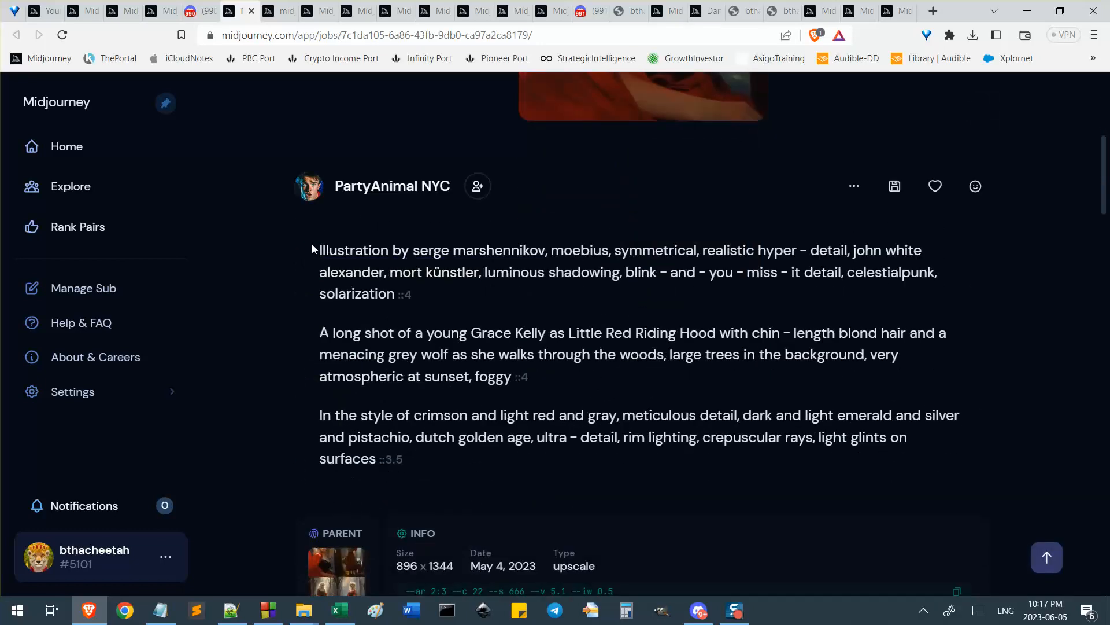
pyautogui.moveTo(318, 249); pyautogui.dragTo(509, 296)
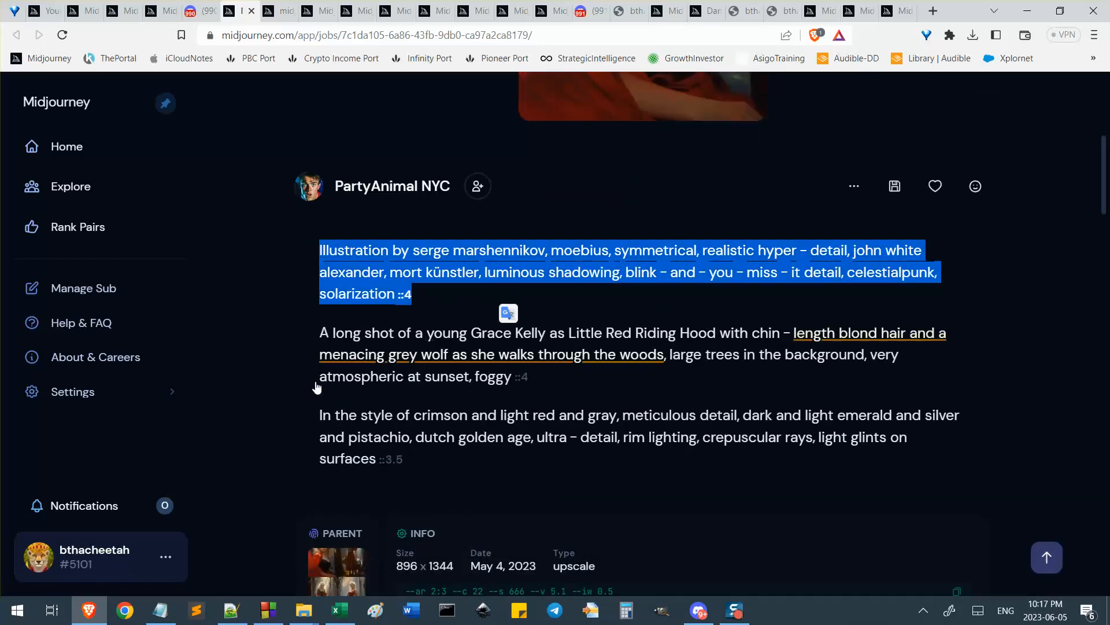
pyautogui.moveTo(291, 420); pyautogui.dragTo(417, 466)
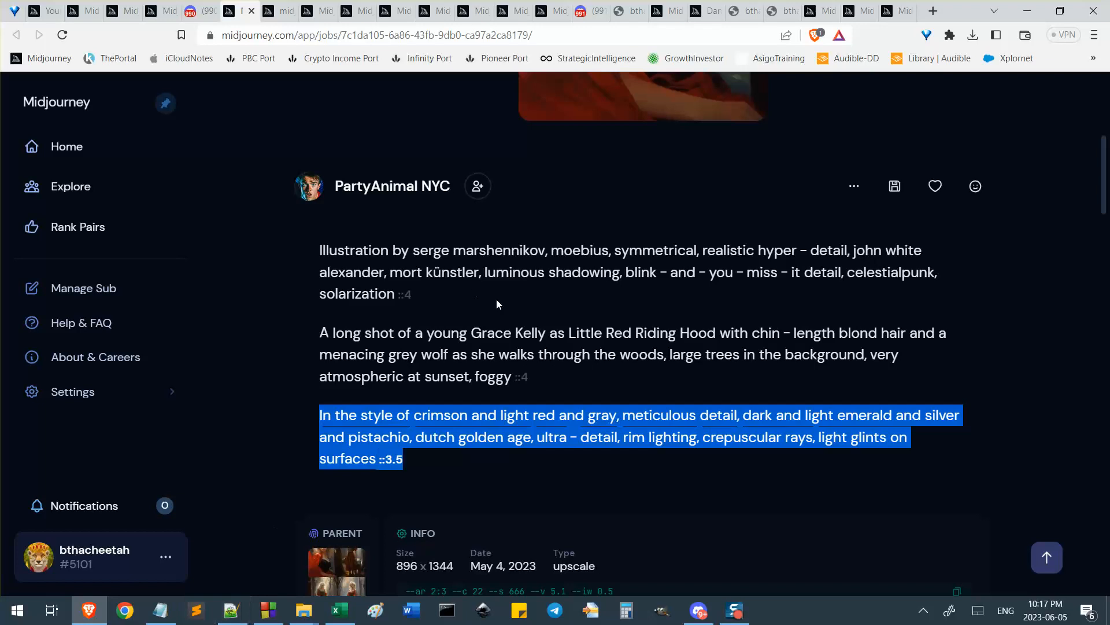
# Examine the Little Red Riding Hood job's parameter line, including the aspect ratio, chaos and stylize values, alongside its weighted prompt sections
pyautogui.scroll(-2, 496, 300)
pyautogui.click(573, 452)
pyautogui.moveTo(614, 452); pyautogui.dragTo(411, 455)
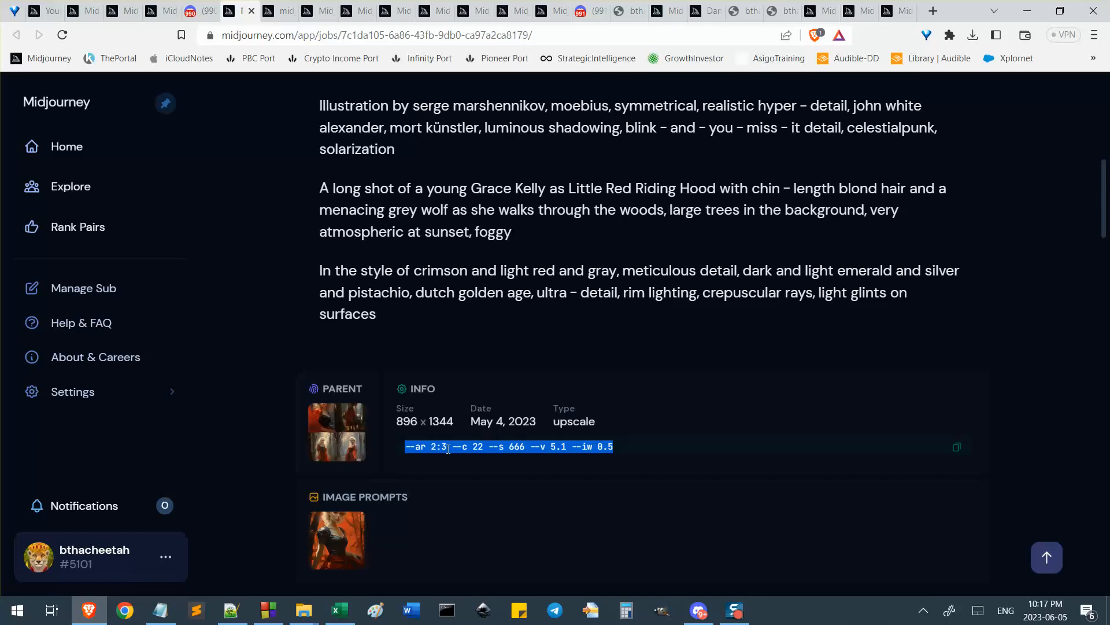
pyautogui.click(420, 448)
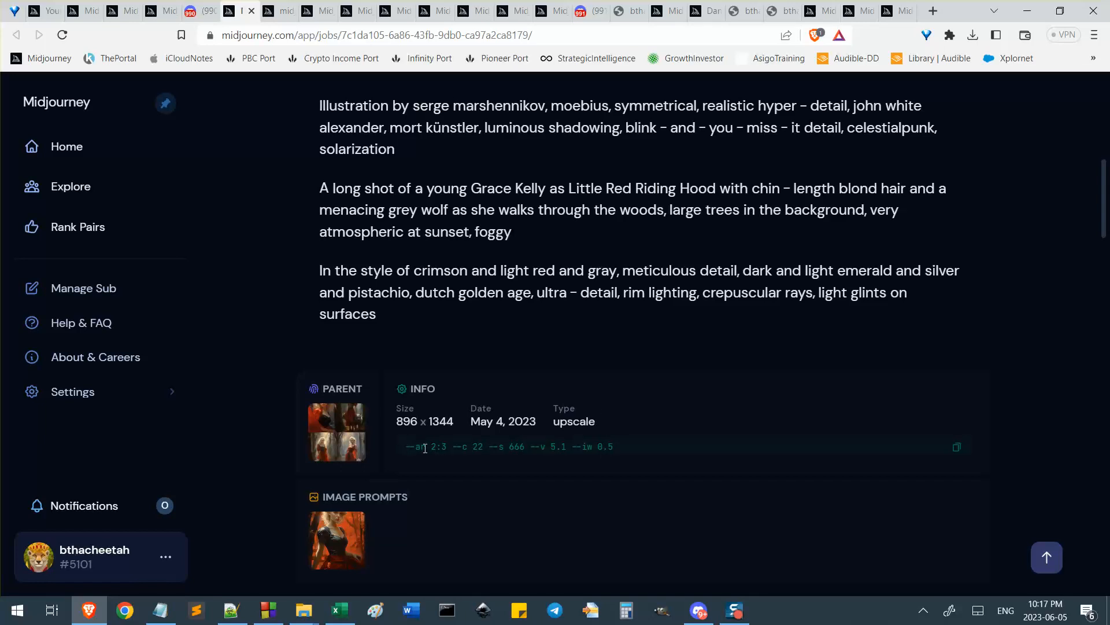
pyautogui.doubleClick(429, 448)
pyautogui.click(460, 447)
pyautogui.moveTo(494, 447); pyautogui.dragTo(510, 447)
pyautogui.click(526, 448)
pyautogui.scroll(3, 570, 444)
pyautogui.scroll(-2, 563, 442)
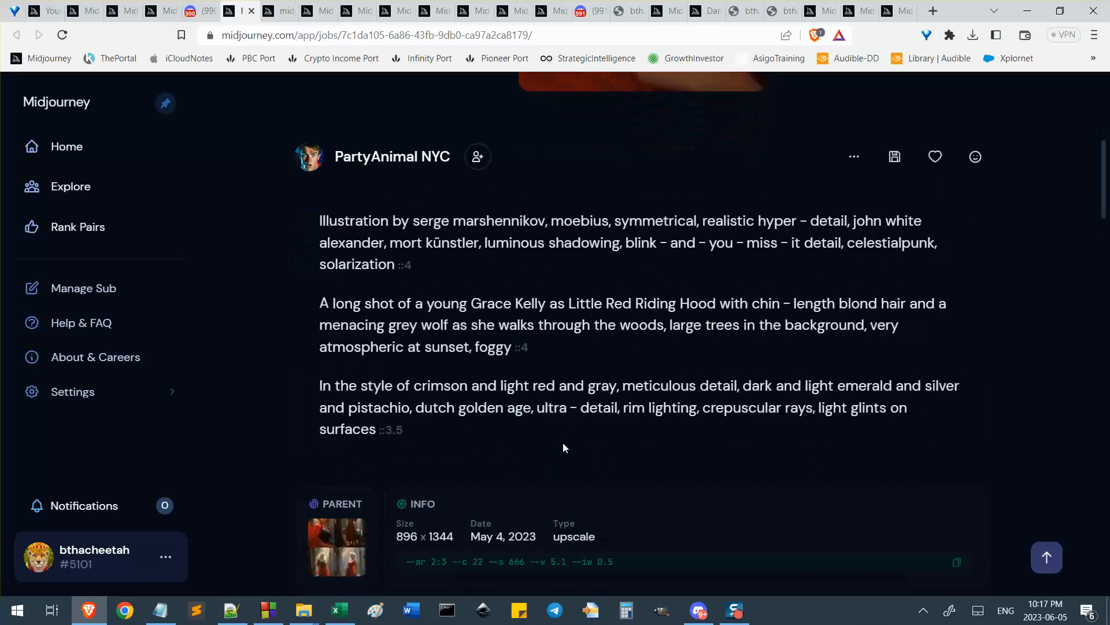
pyautogui.scroll(-2, 536, 490)
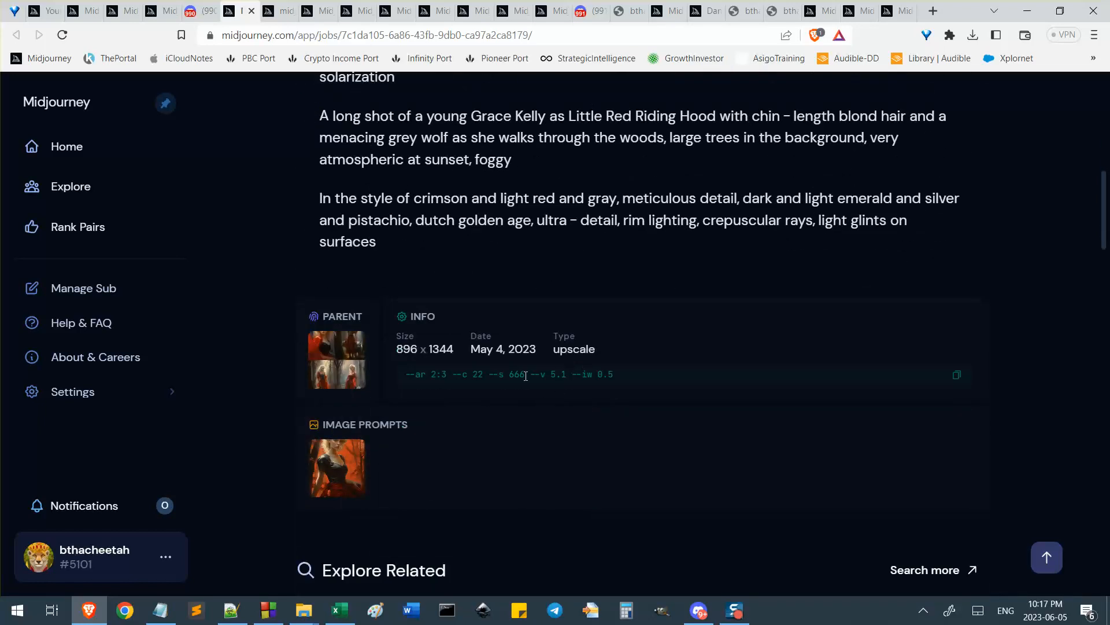
pyautogui.scroll(3, 558, 393)
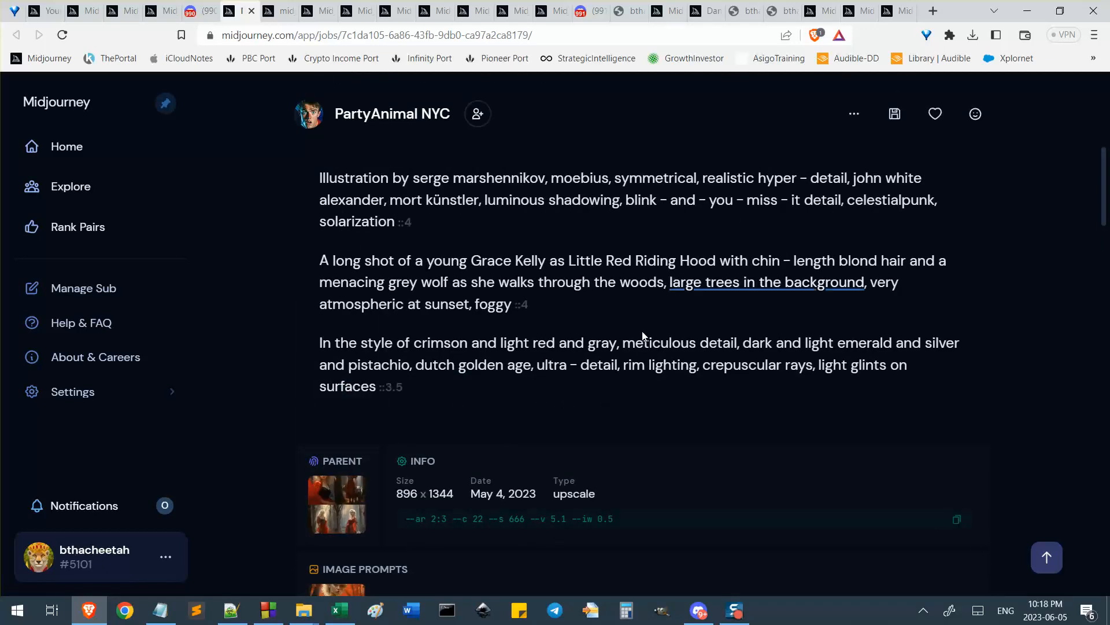
# Check the rebuilt prompt in Notepad++, then switch to Discord and look through the Midjourney Bot chat for the source images
pyautogui.click(232, 610)
pyautogui.scroll(-3, 563, 483)
pyautogui.scroll(3, 563, 483)
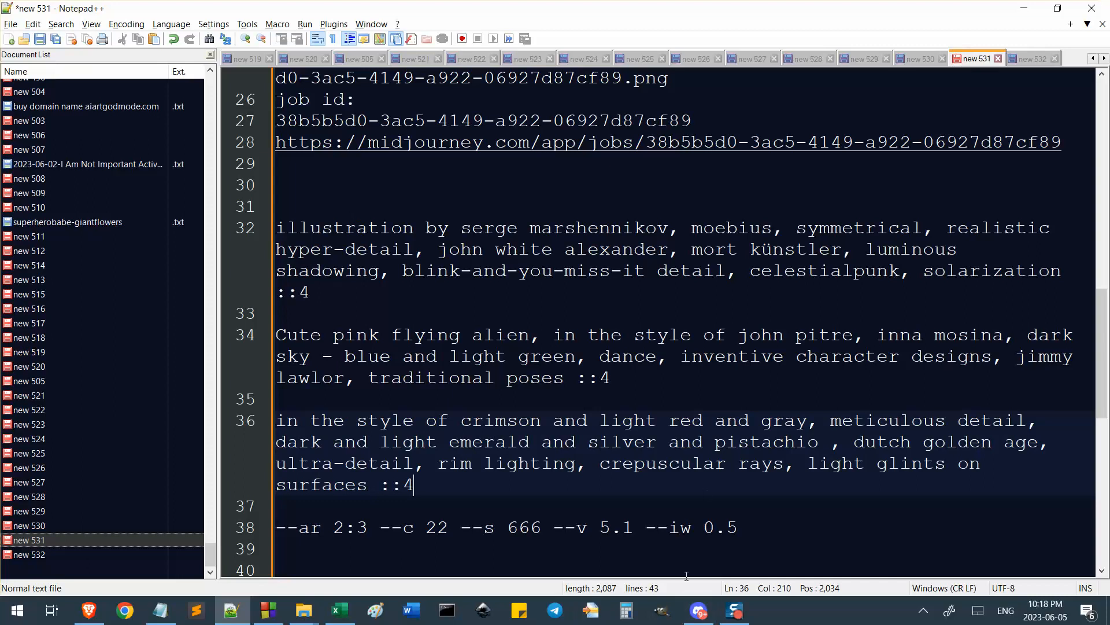
pyautogui.click(699, 611)
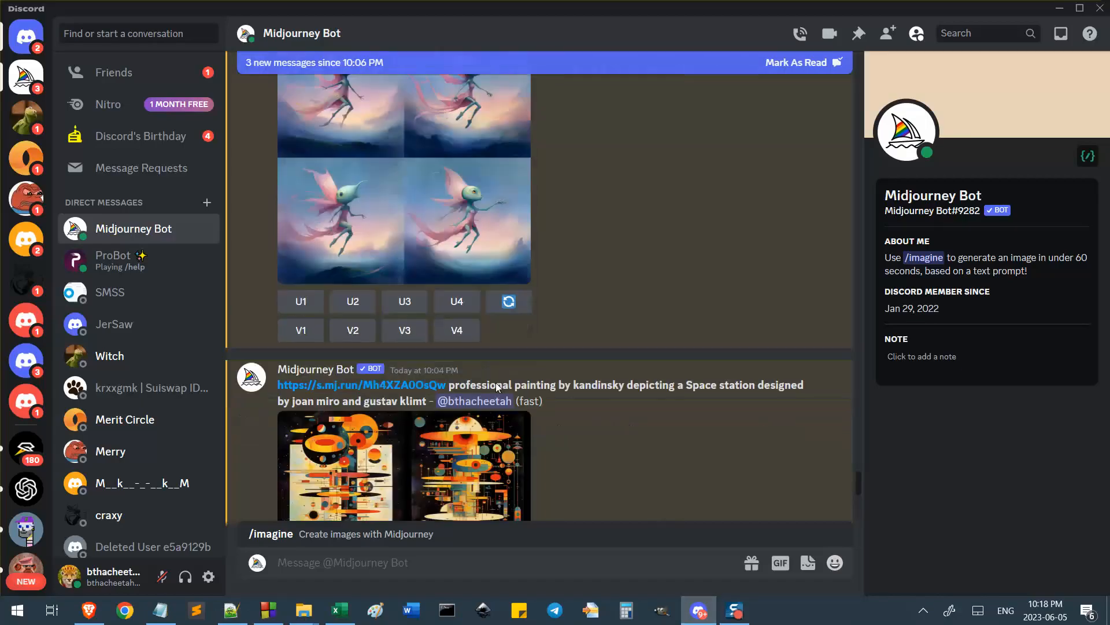
pyautogui.scroll(-10, 492, 389)
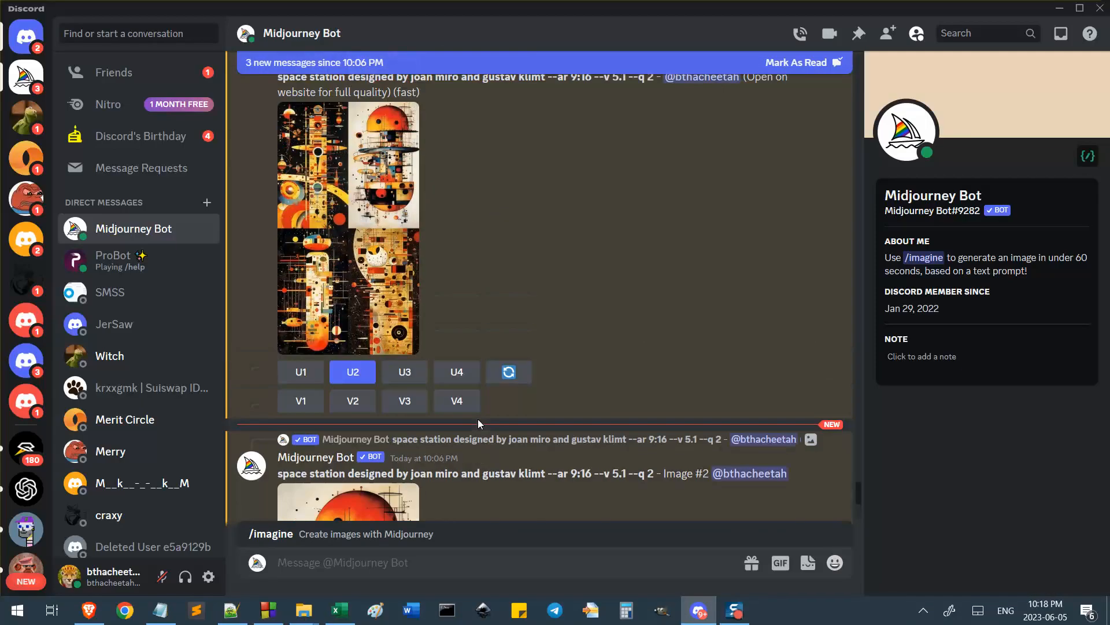
pyautogui.scroll(15, 477, 418)
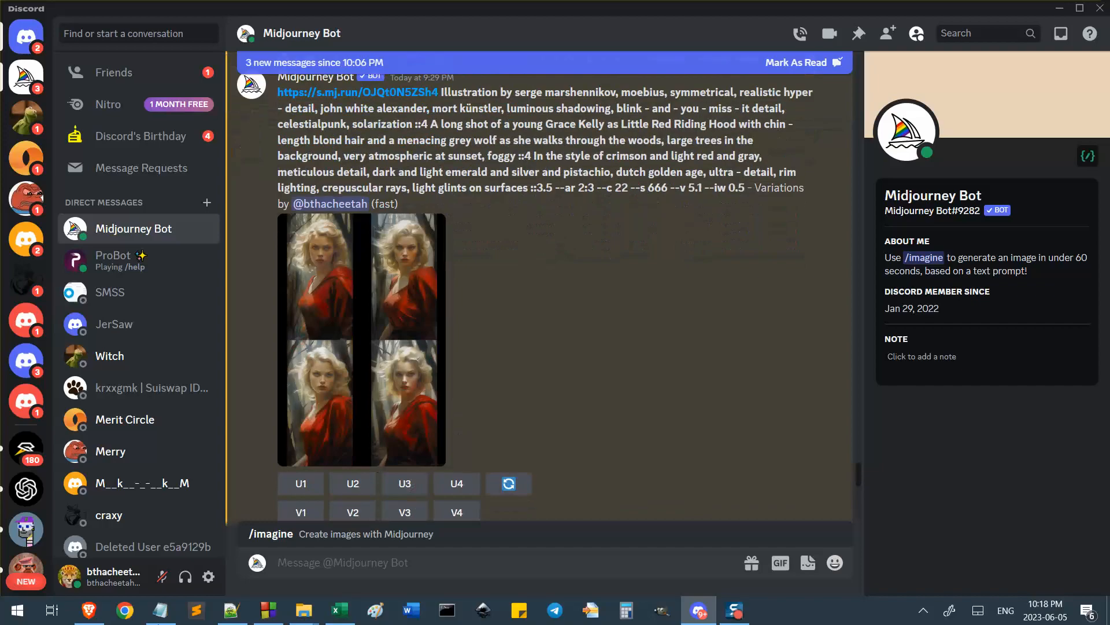
# Switch to the Discord chat in the web browser and view the pink flying alien upscale and its prompt
pyautogui.click(89, 611)
pyautogui.click(197, 11)
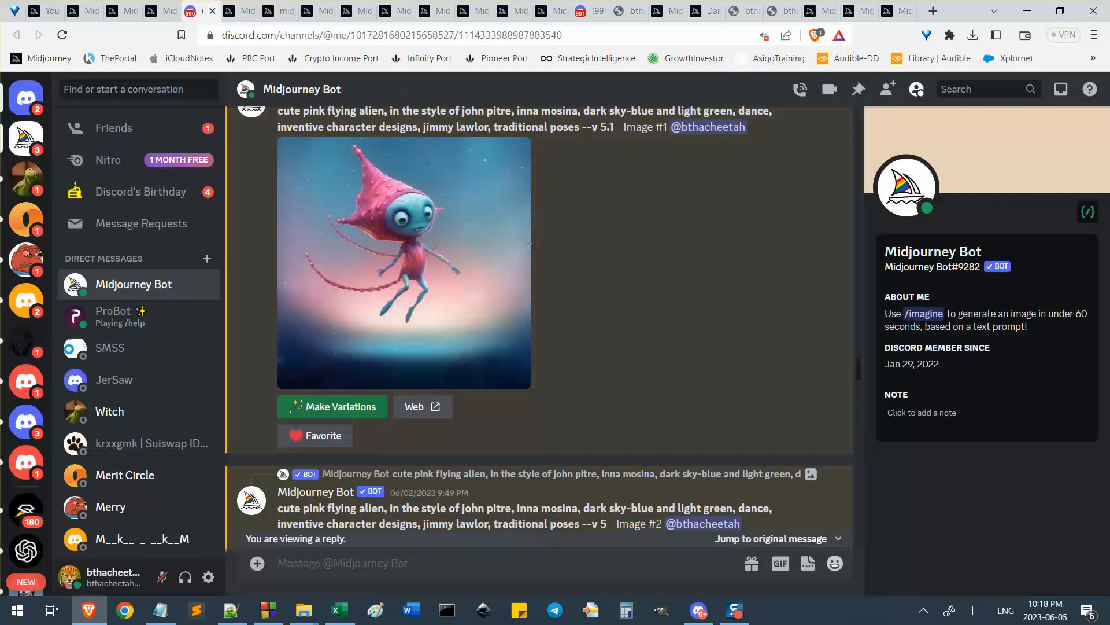
pyautogui.scroll(2, 580, 318)
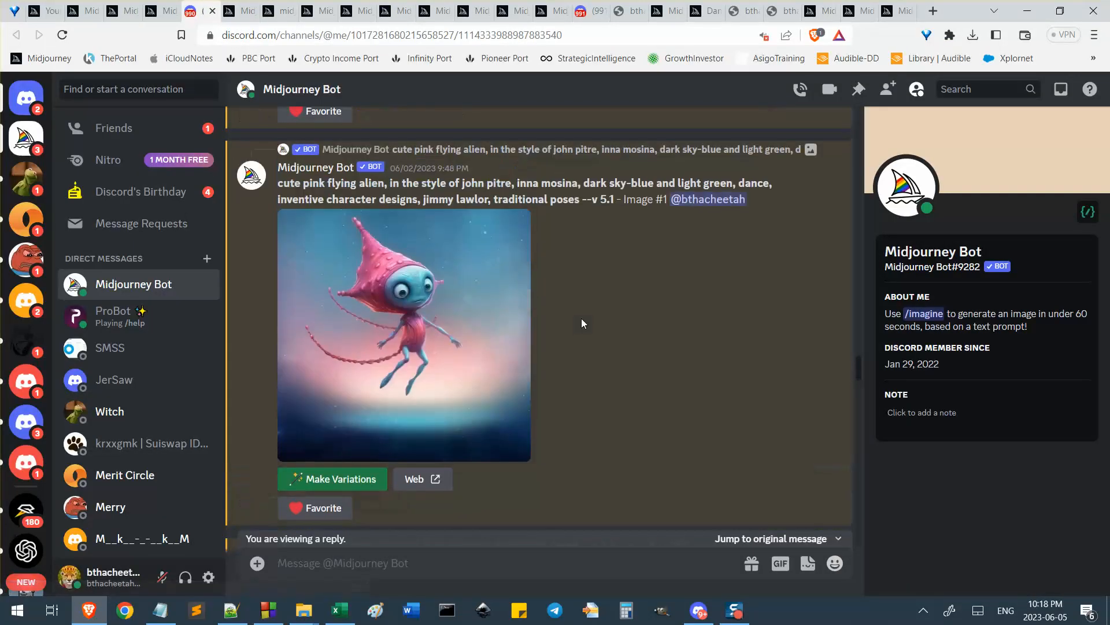
pyautogui.click(333, 480)
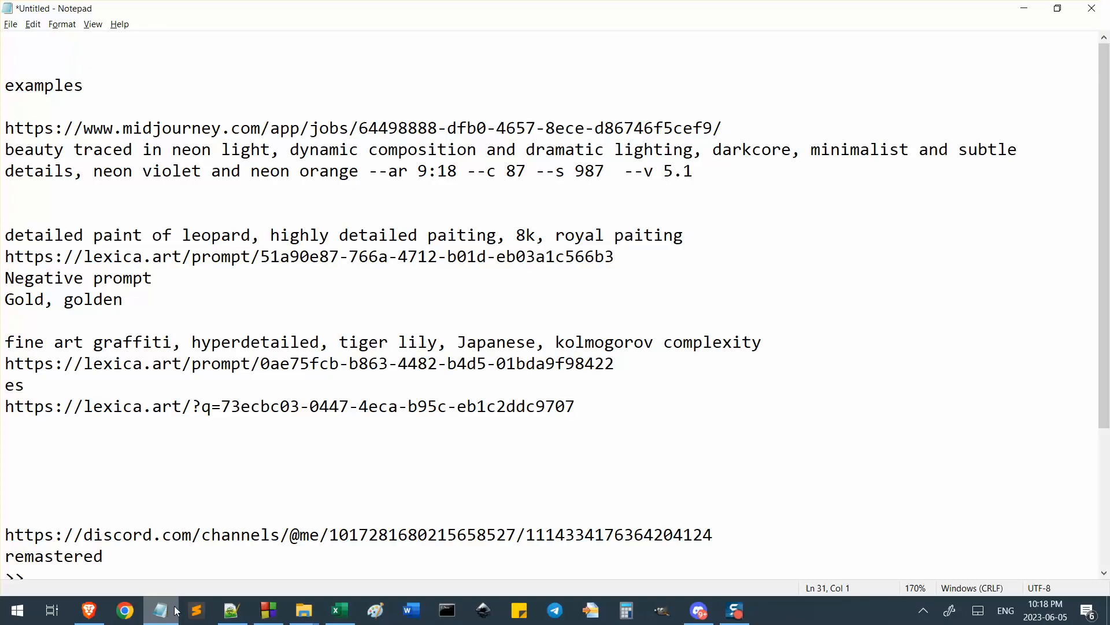
# Return to Notepad++ and review the rebuilt prompt's three sections, highlighting the artist "jimmy lawlor" in the pink alien section
pyautogui.click(232, 610)
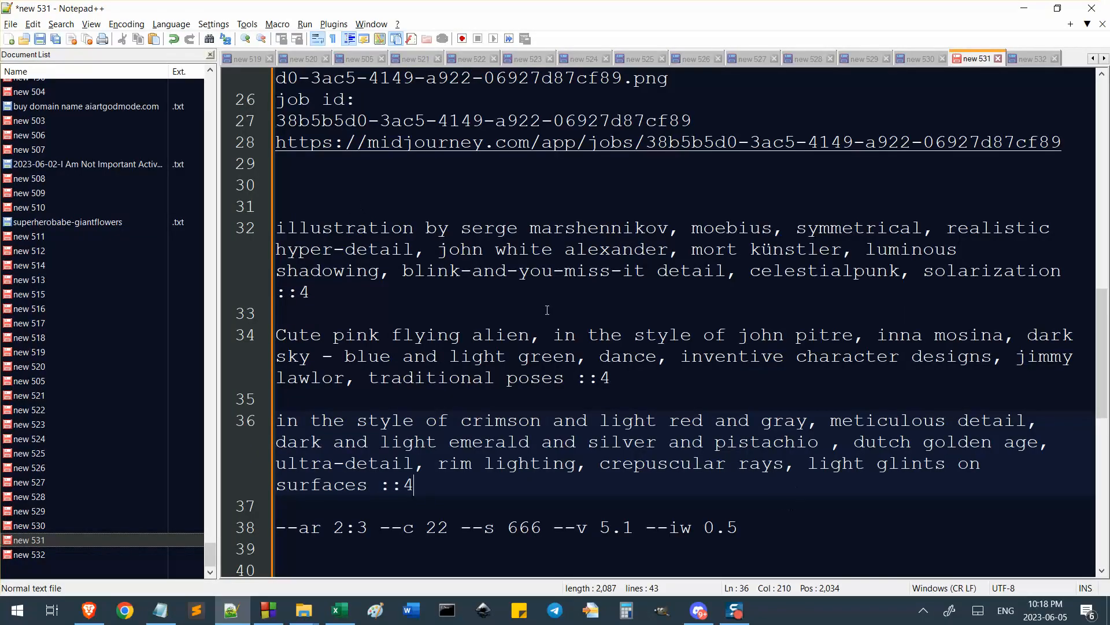
pyautogui.moveTo(310, 292); pyautogui.dragTo(277, 227)
pyautogui.click(634, 273)
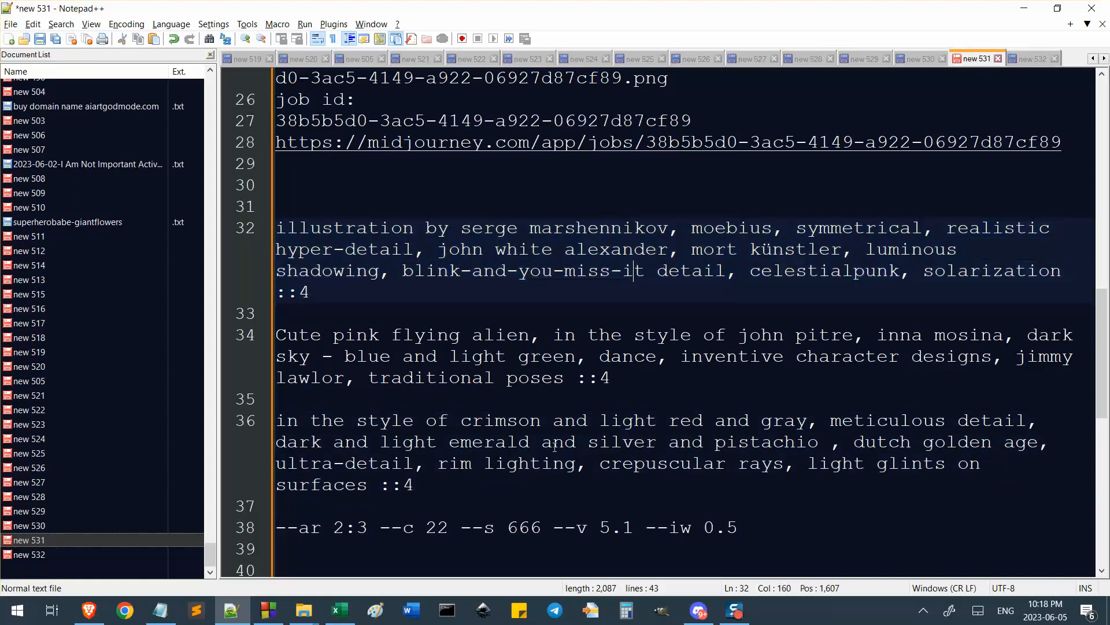
pyautogui.click(260, 232)
pyautogui.moveTo(413, 484); pyautogui.dragTo(276, 420)
pyautogui.click(407, 231)
pyautogui.moveTo(636, 379); pyautogui.dragTo(263, 327)
pyautogui.click(390, 319)
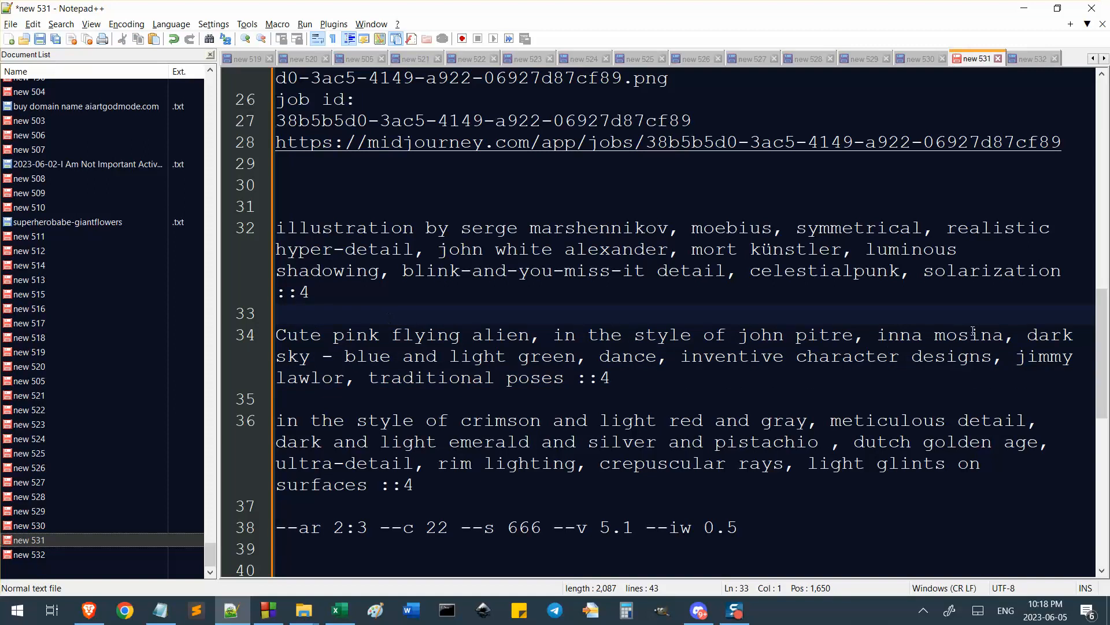
pyautogui.moveTo(1016, 356); pyautogui.dragTo(346, 379)
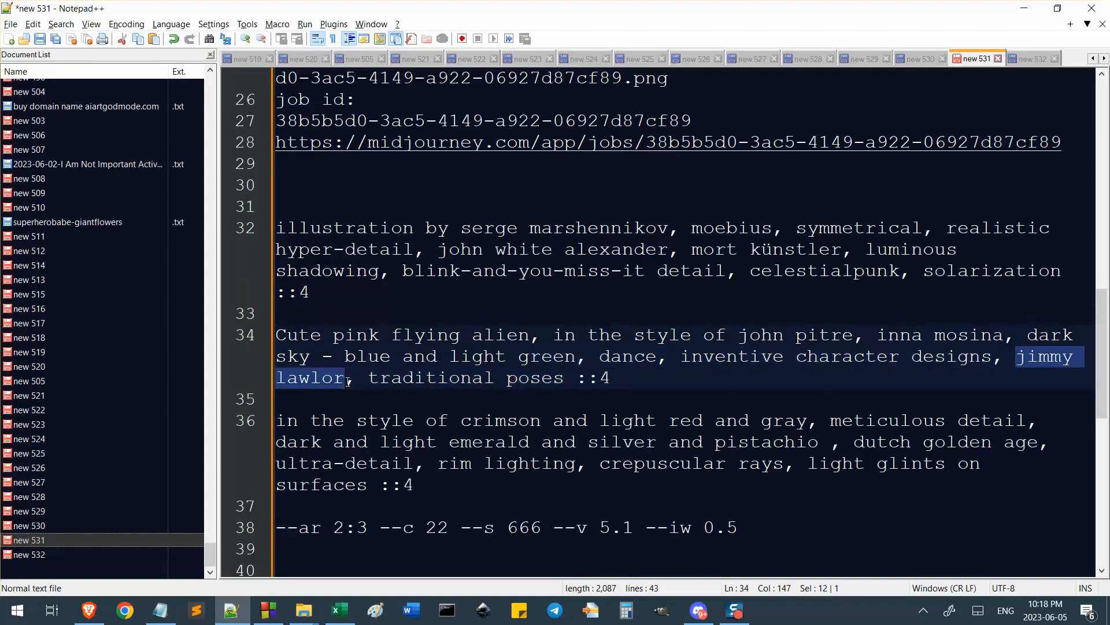
# Highlight the artist references "jimmy lawlor", "inna mosina" and "john pitre" in the prompt's pink flying alien section
pyautogui.click(534, 390)
pyautogui.moveTo(1016, 356); pyautogui.dragTo(346, 382)
pyautogui.moveTo(884, 338); pyautogui.dragTo(1004, 337)
pyautogui.moveTo(738, 336); pyautogui.dragTo(819, 334)
pyautogui.moveTo(553, 335); pyautogui.dragTo(855, 335)
pyautogui.click(806, 356)
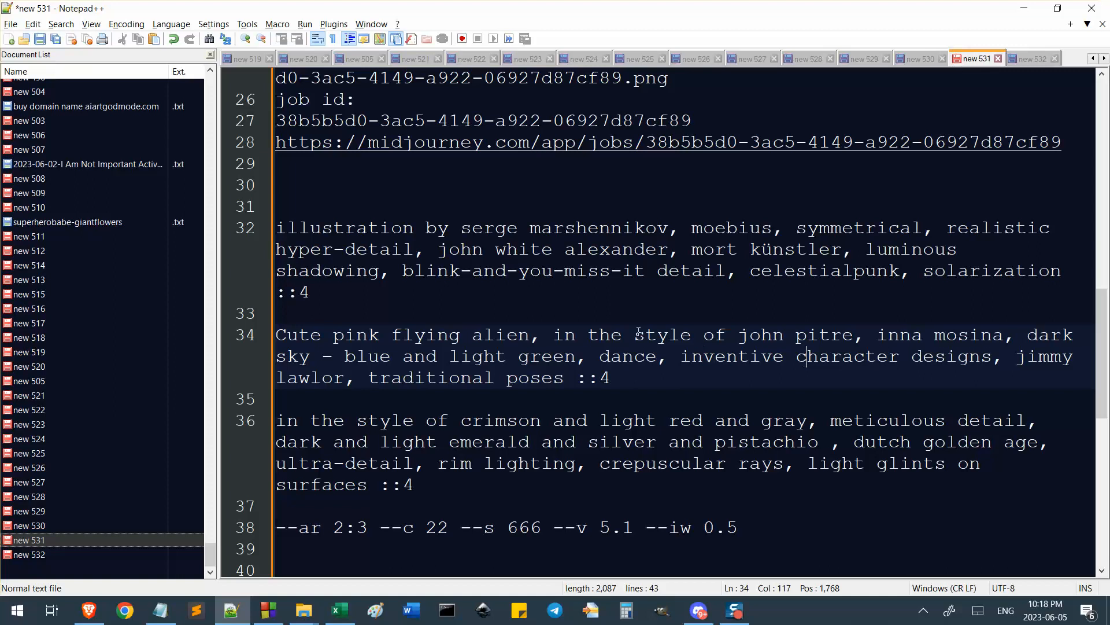
# Remove "in the style of john pitre, inna mosina" and "jimmy lawlor" from the pink alien section, then review the trimmed text
pyautogui.moveTo(554, 335); pyautogui.dragTo(1001, 334)
pyautogui.press('Delete')
pyautogui.press('BackSpace')
pyautogui.press('BackSpace')
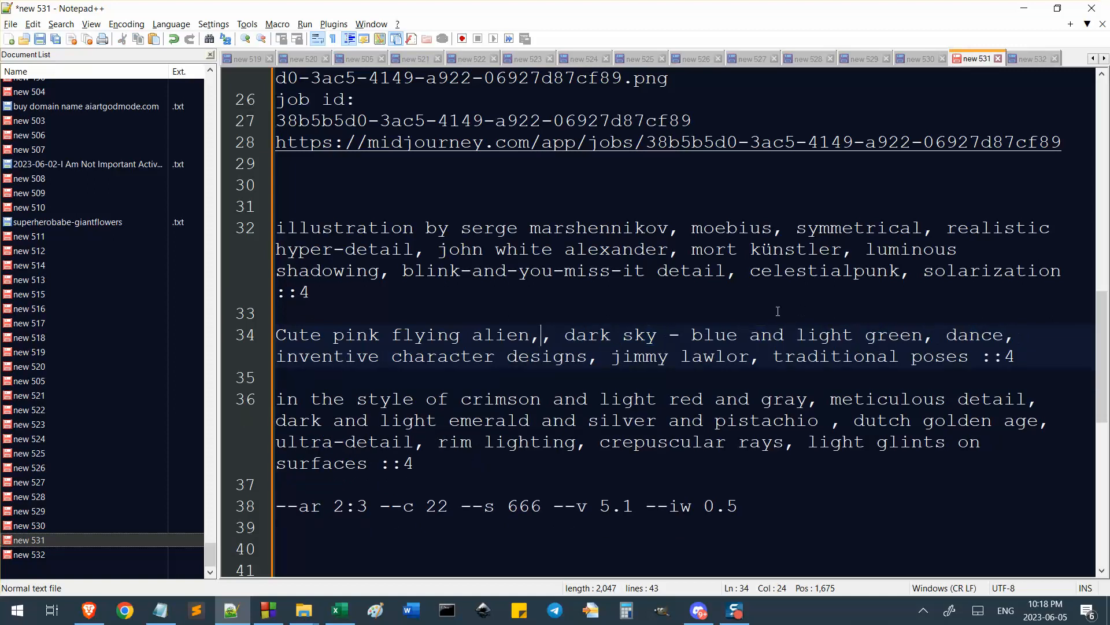
pyautogui.moveTo(606, 357); pyautogui.dragTo(774, 357)
pyautogui.press('Delete')
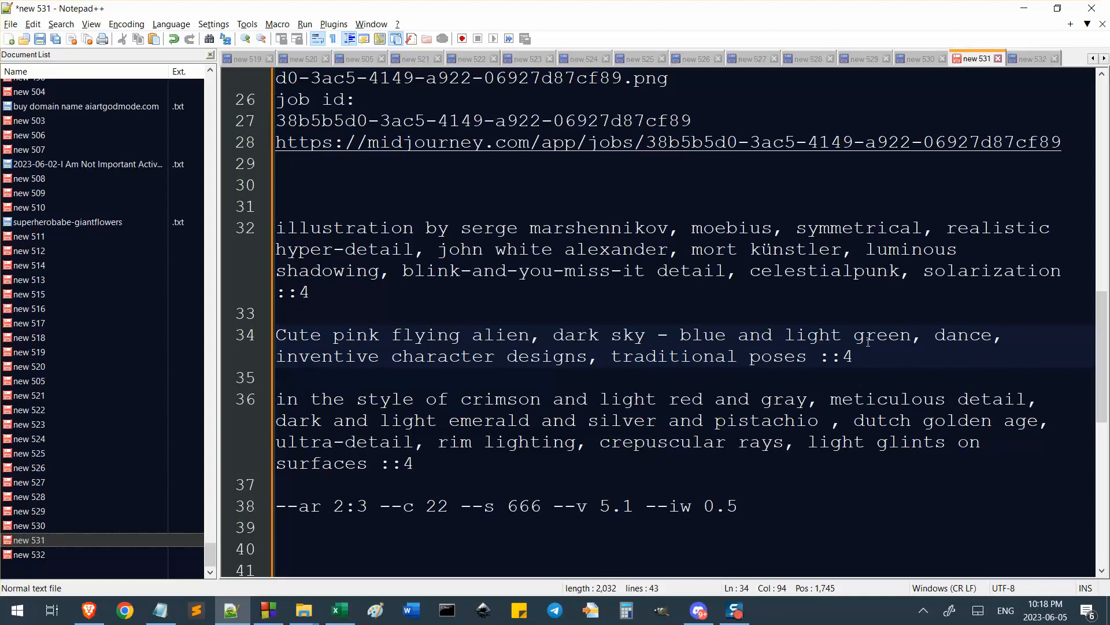
pyautogui.moveTo(861, 356); pyautogui.dragTo(254, 340)
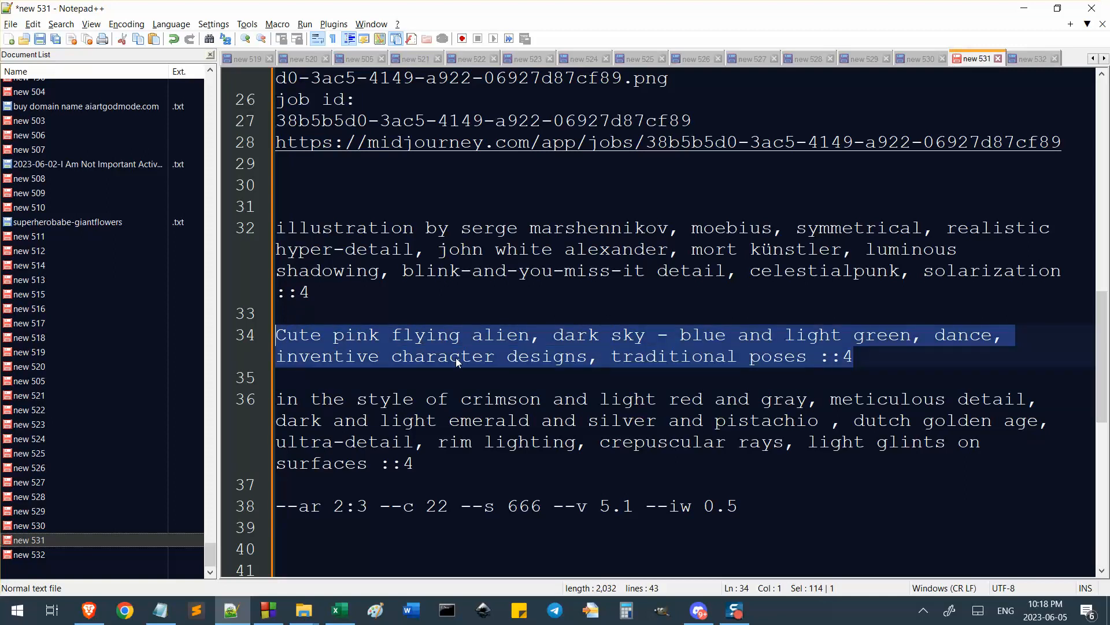
pyautogui.doubleClick(975, 335)
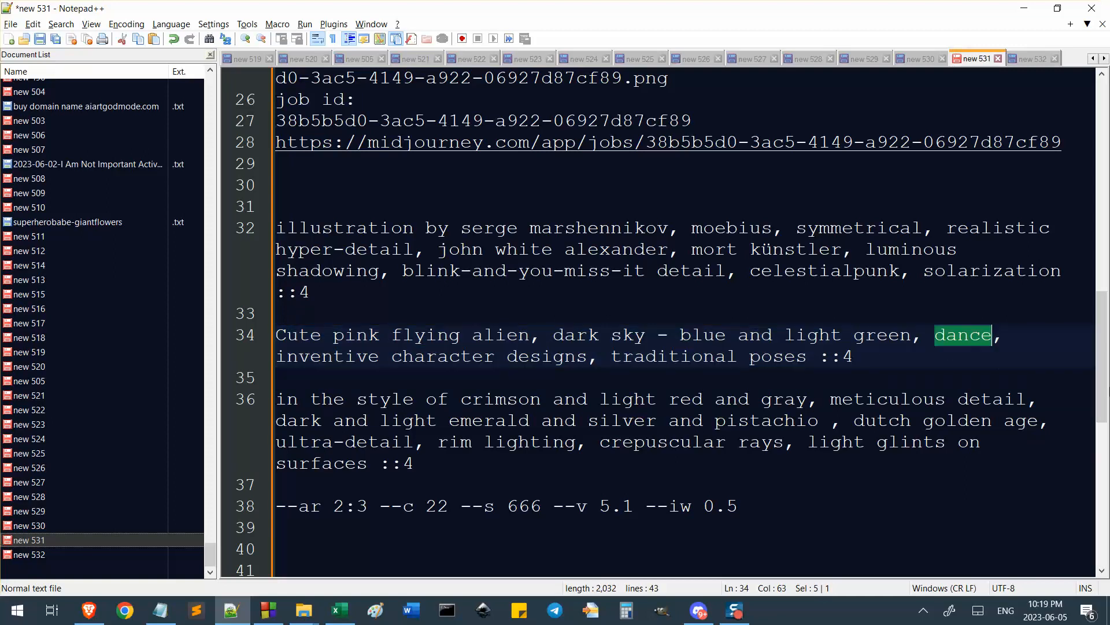
pyautogui.click(939, 360)
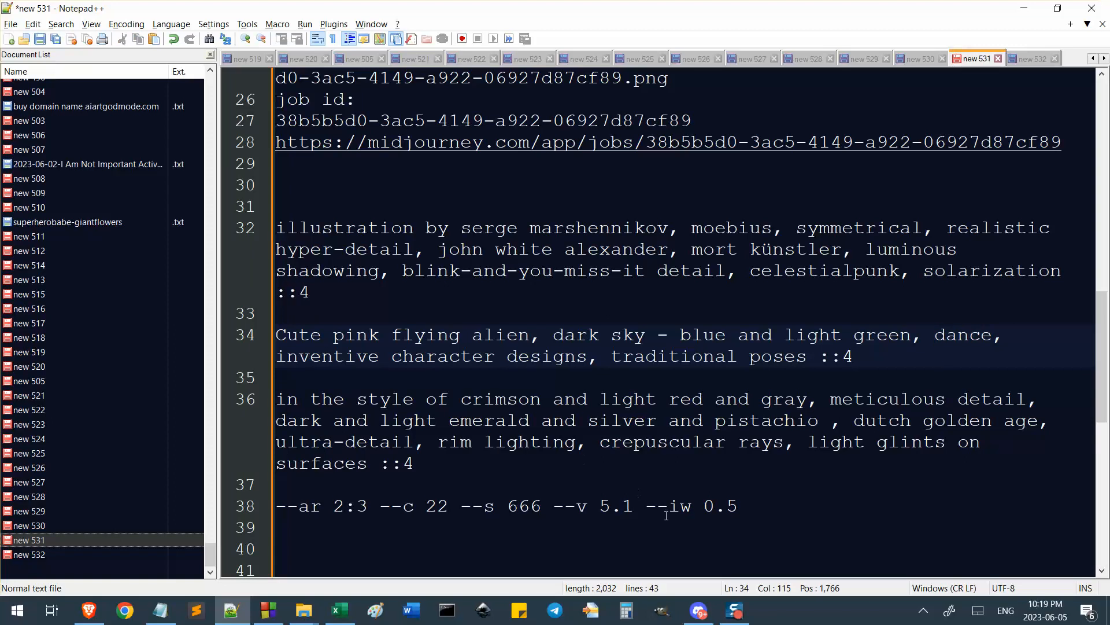
# Copy the full rebuilt prompt with its parameters and submit it in the browser's Discord as the pink alien image's remix prompt
pyautogui.moveTo(771, 507); pyautogui.dragTo(278, 230)
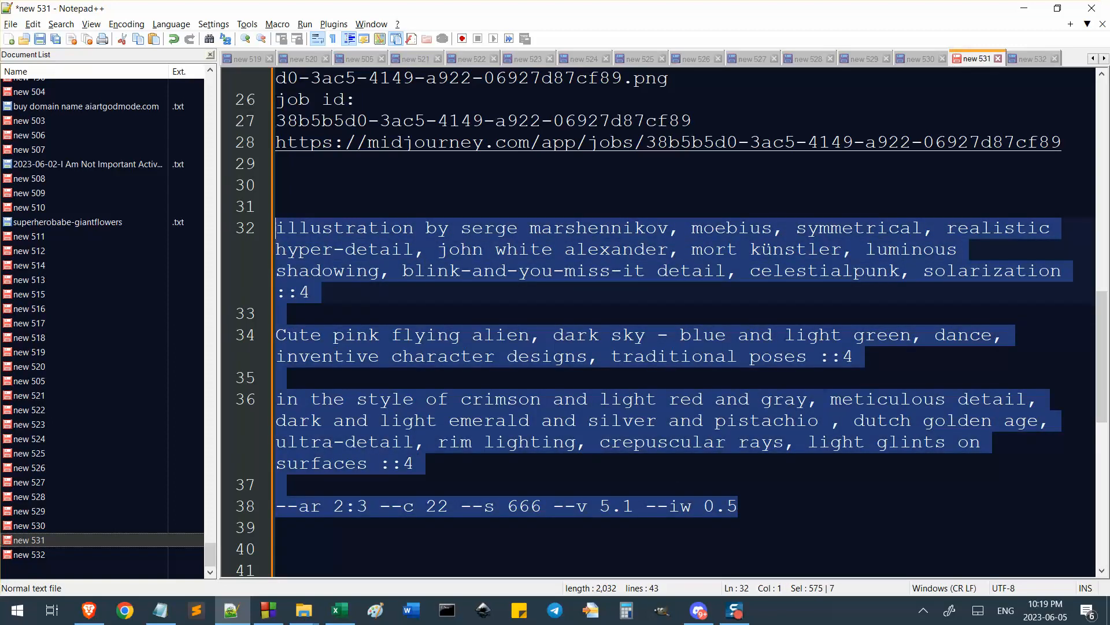
pyautogui.click(698, 610)
pyautogui.click(92, 613)
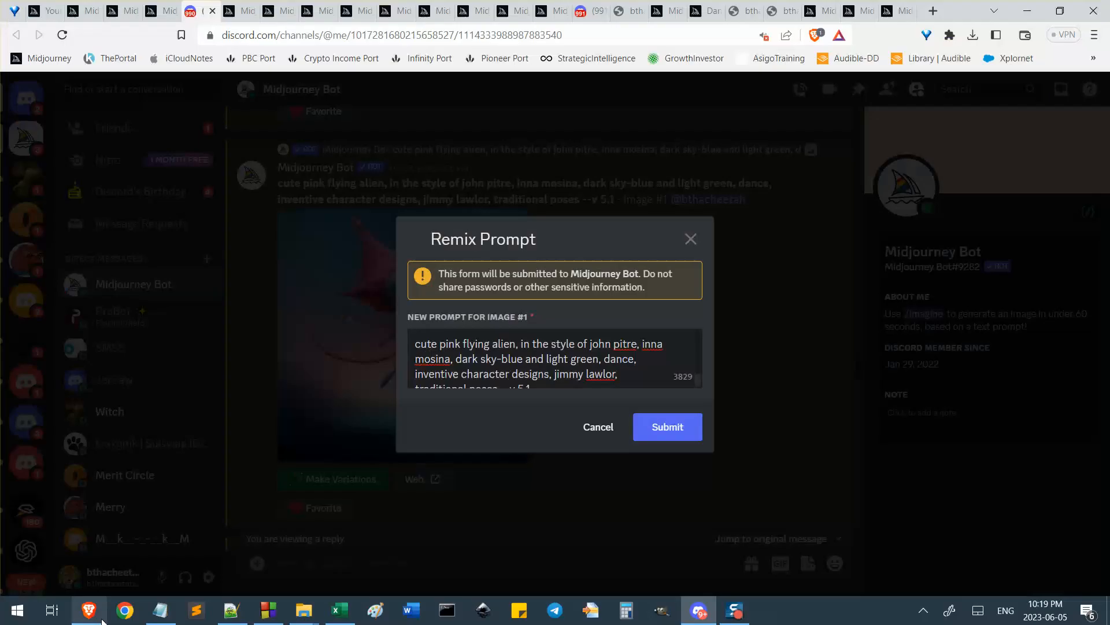
pyautogui.hotkey('ctrl', 'a')
pyautogui.hotkey('ctrl', 'v')
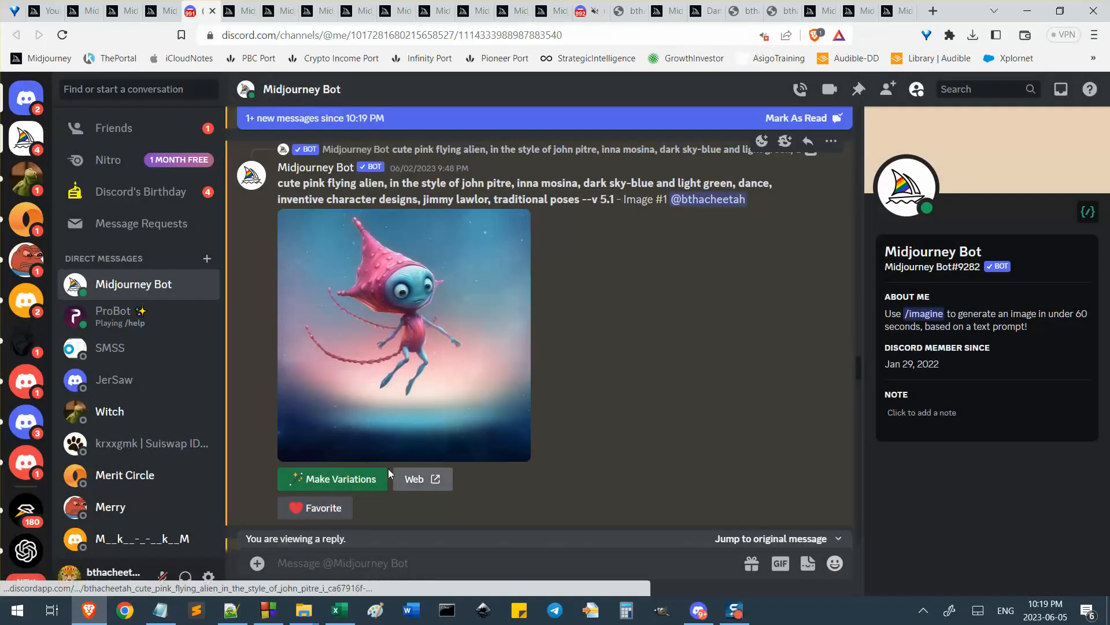
pyautogui.click(370, 478)
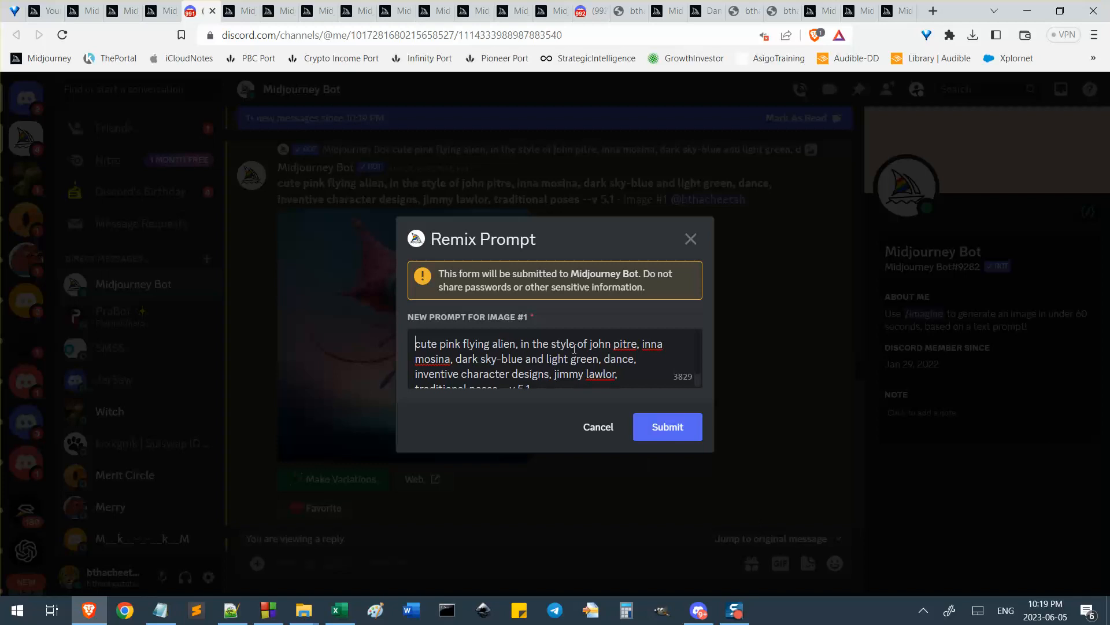
pyautogui.scroll(-2, 545, 342)
pyautogui.hotkey('ctrl', 'a')
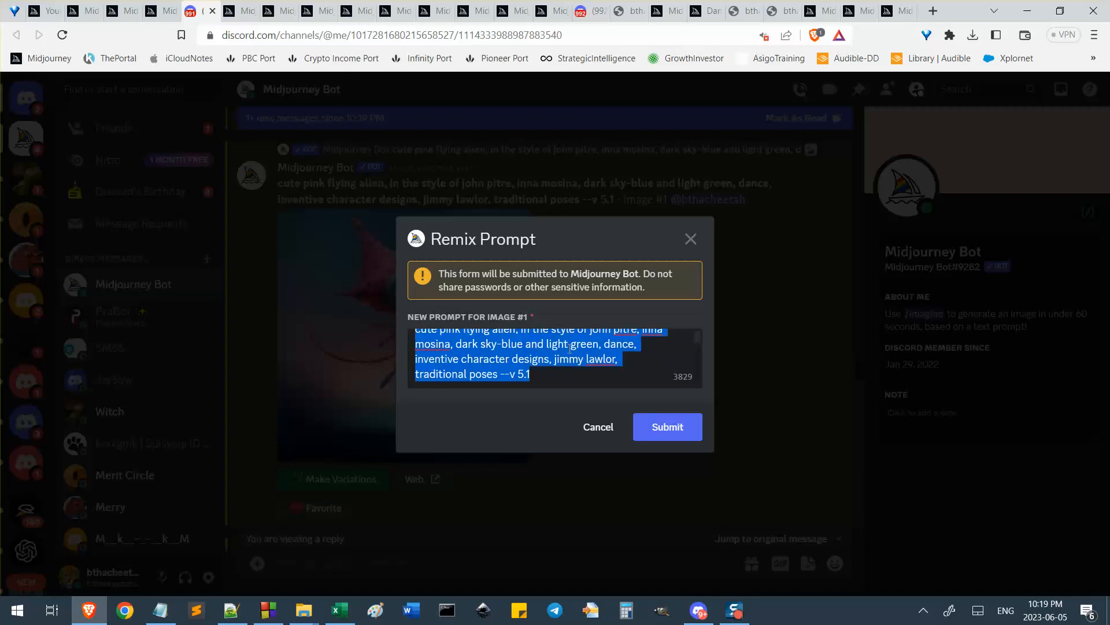
pyautogui.hotkey('ctrl', 'v')
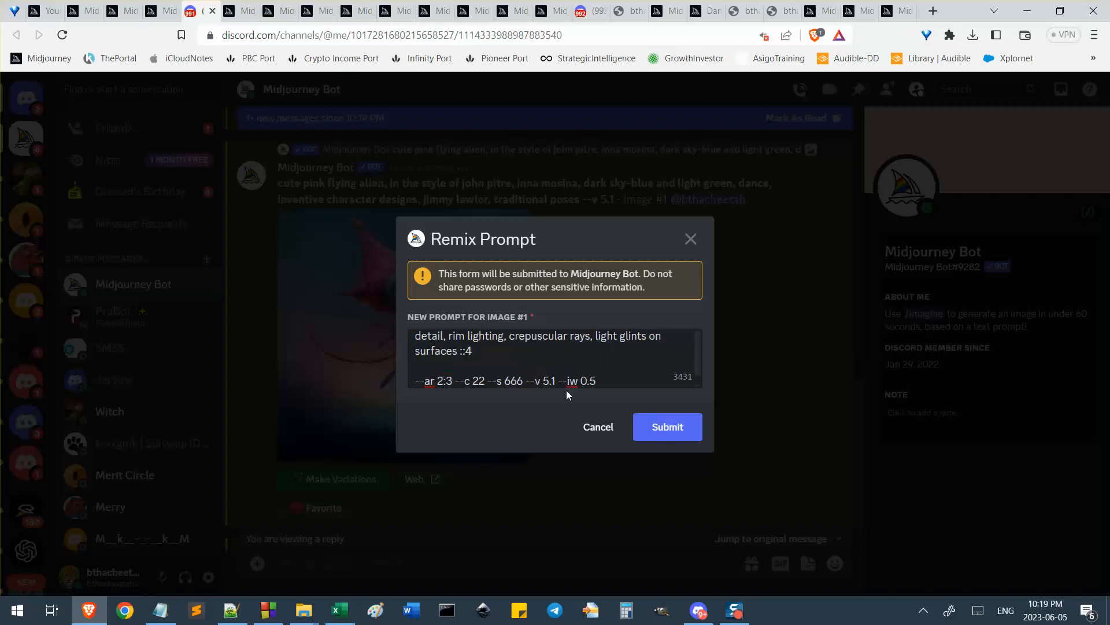
pyautogui.click(690, 239)
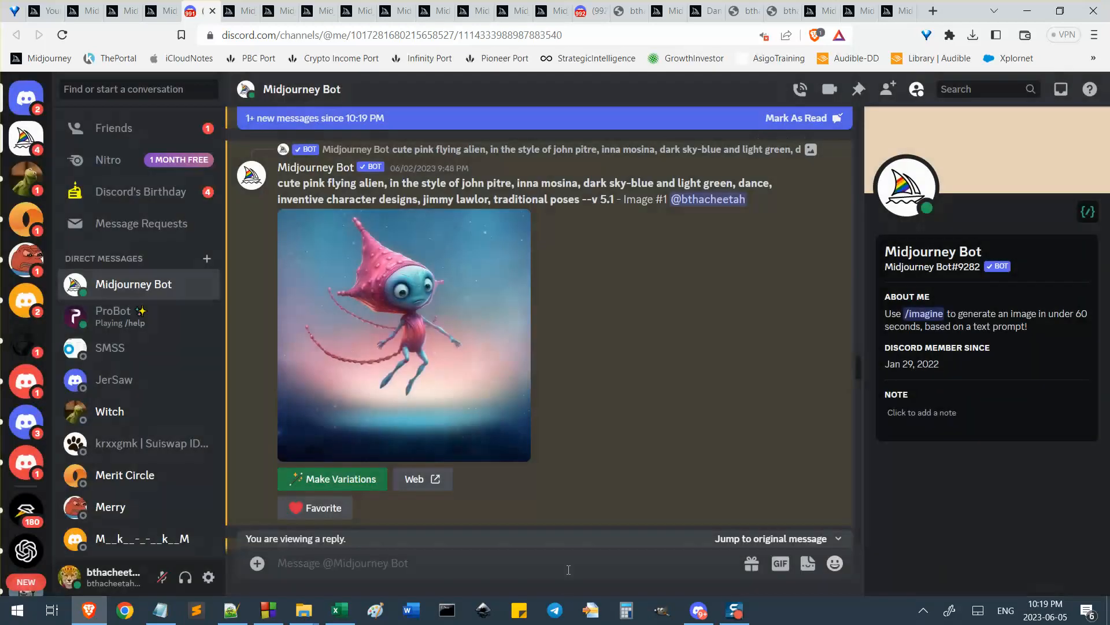
# Send the /settings command to the Midjourney Bot
pyautogui.write('/setting')
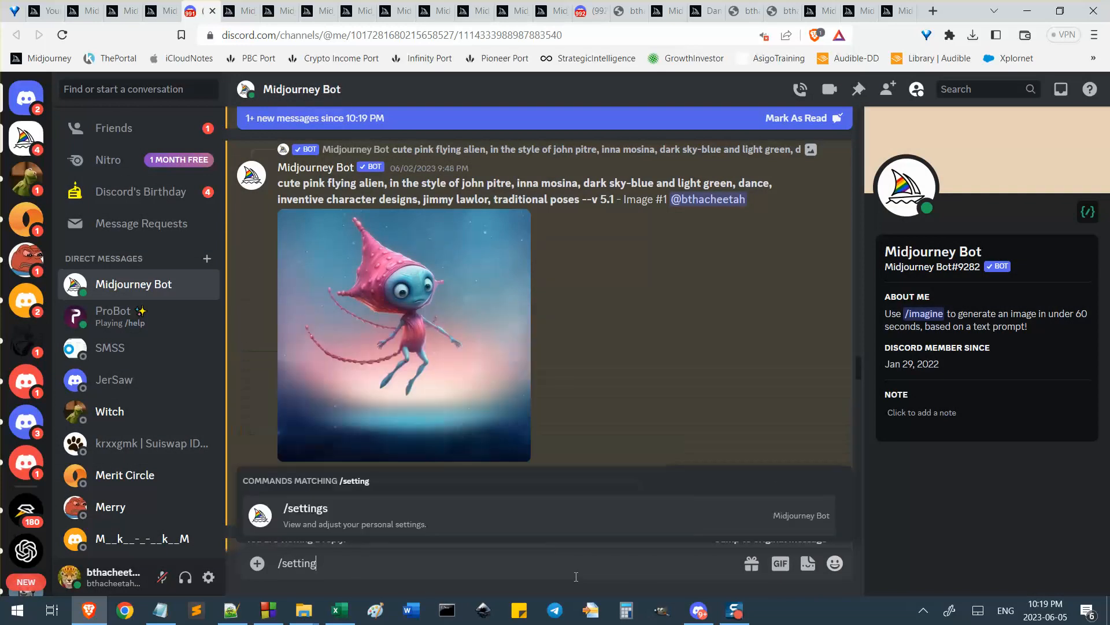
pyautogui.write('s')
pyautogui.press('Return')
pyautogui.press('Return')
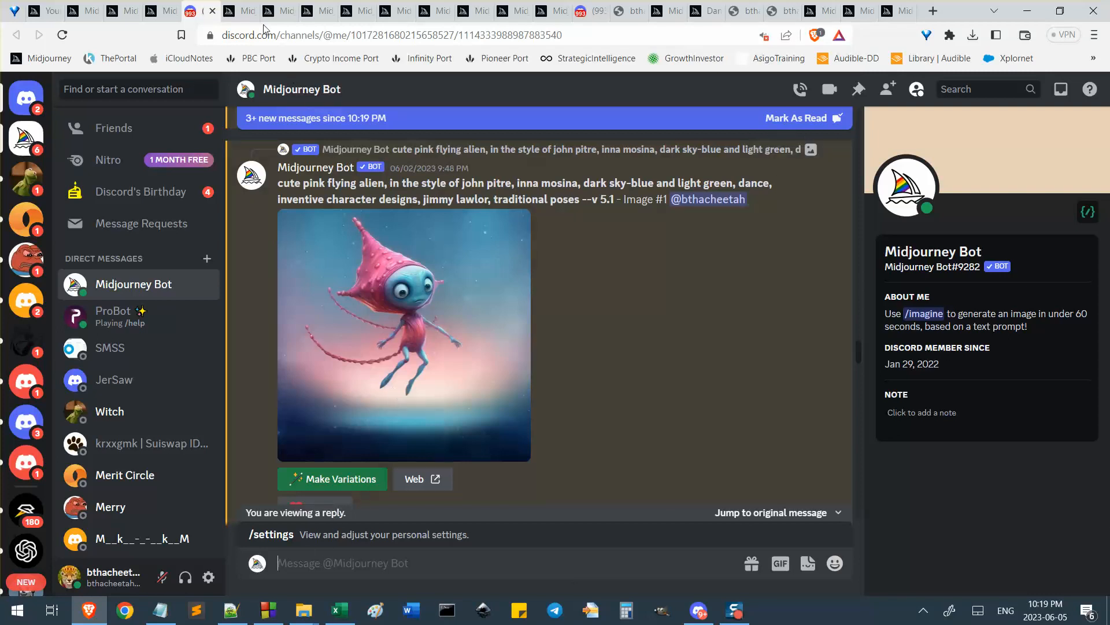
# Examine the Little Red Riding Hood job page's copy options, weighted prompt sections and parameter line
pyautogui.click(240, 10)
pyautogui.scroll(6, 569, 246)
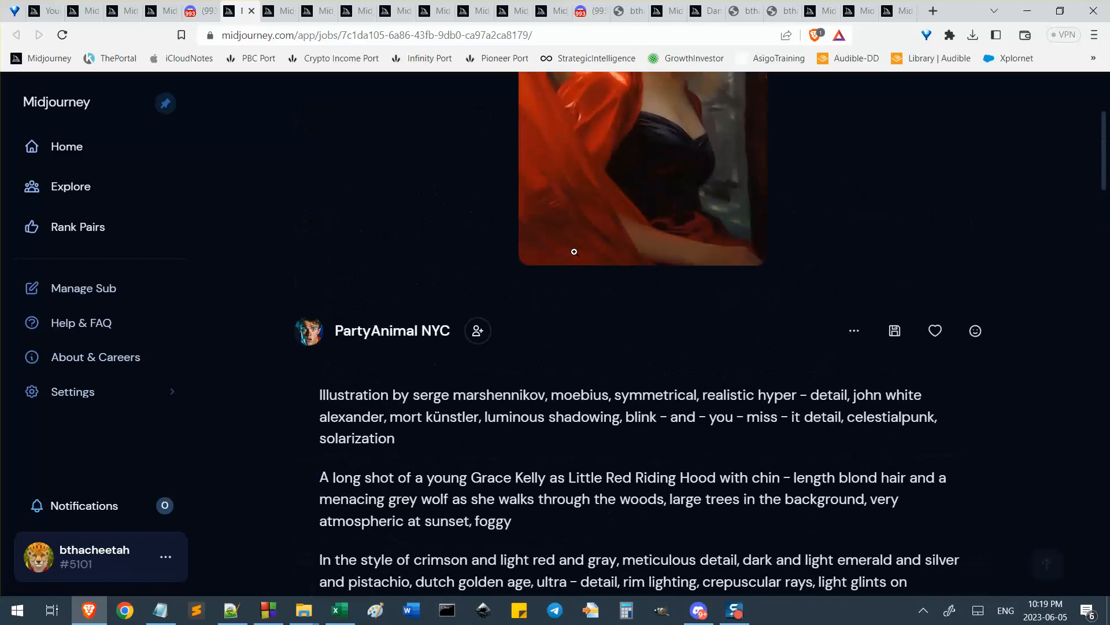
pyautogui.click(854, 477)
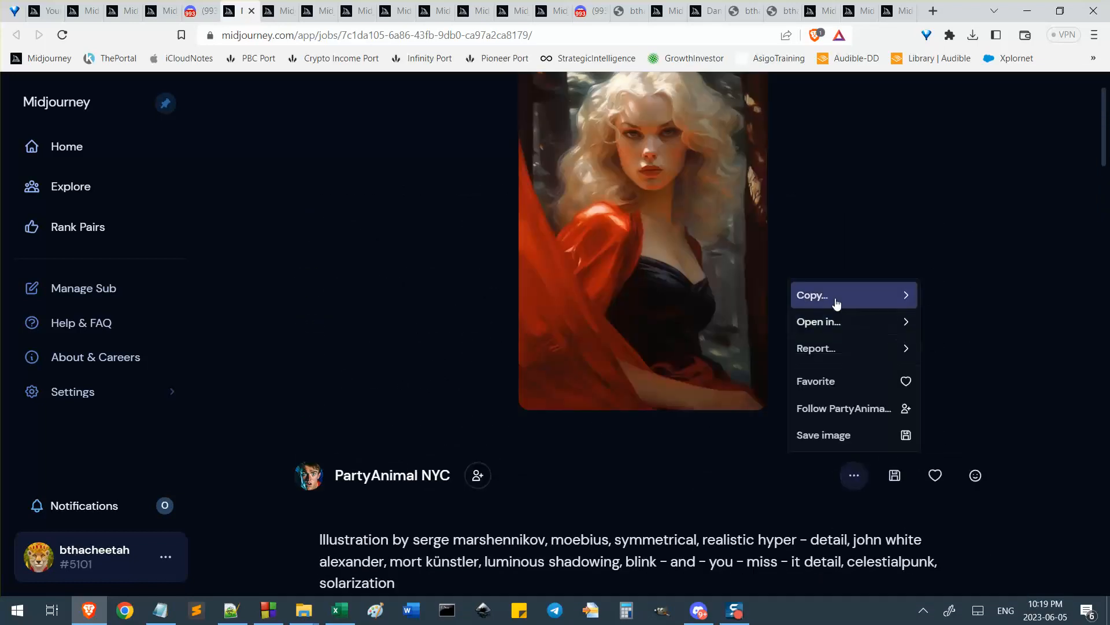
pyautogui.click(852, 305)
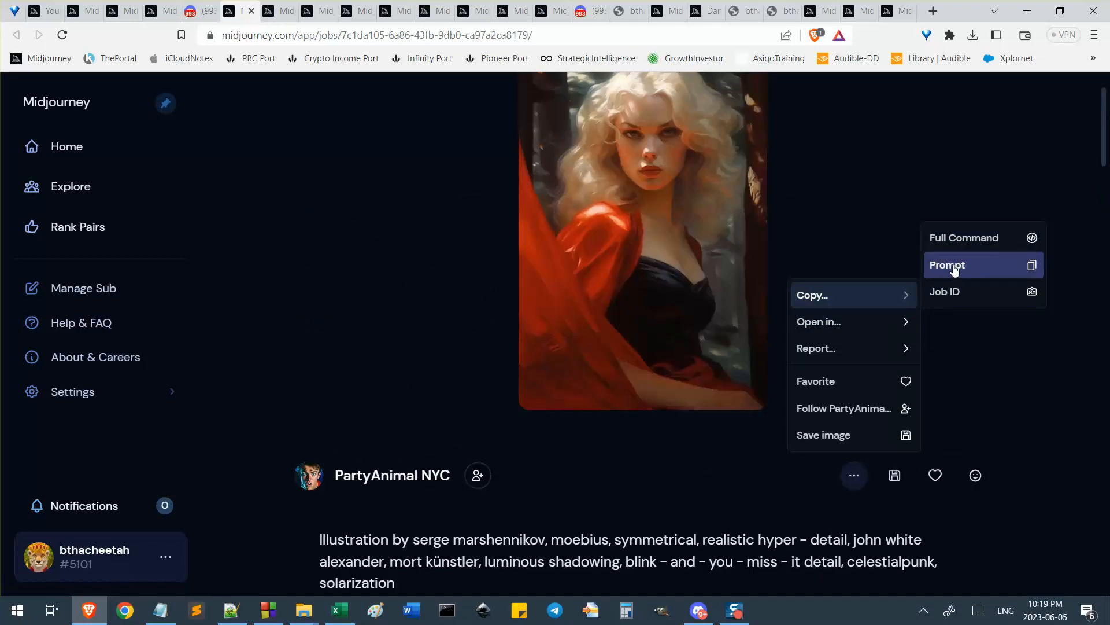
pyautogui.click(810, 255)
pyautogui.scroll(-7, 810, 255)
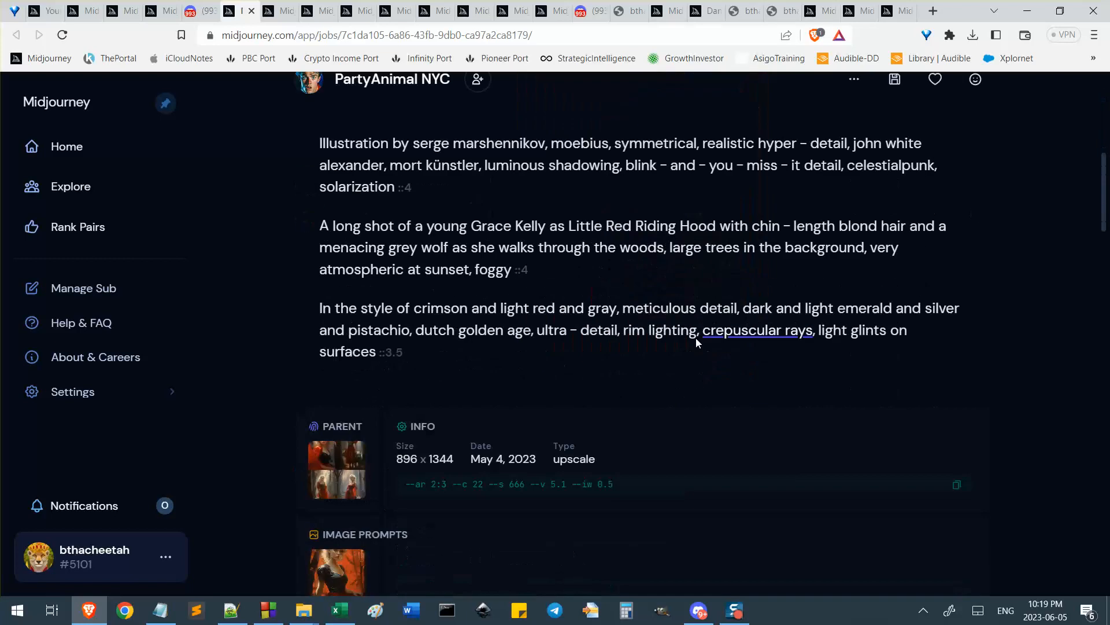
pyautogui.moveTo(421, 447); pyautogui.dragTo(659, 451)
pyautogui.click(660, 451)
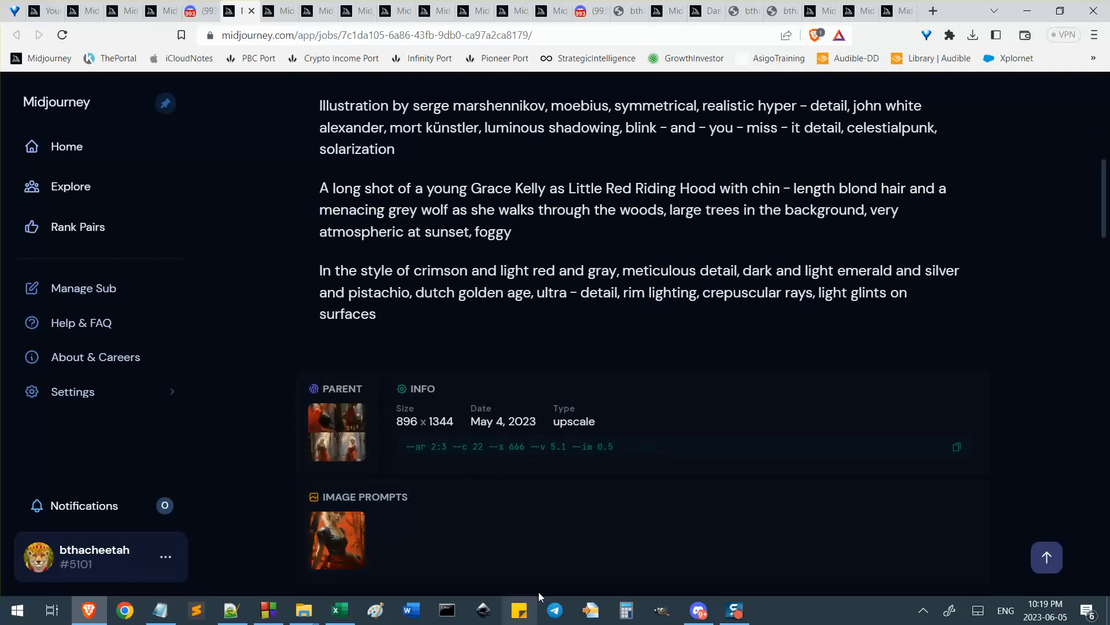
# Return to the Midjourney Bot chat in the browser and send the /settings command again
pyautogui.click(82, 614)
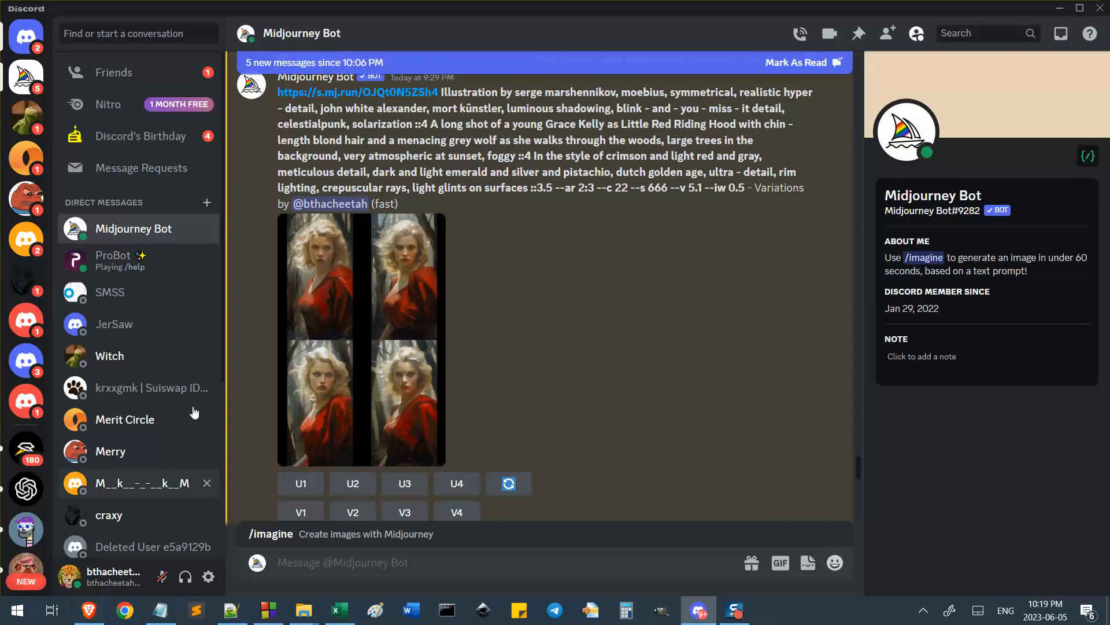
pyautogui.click(84, 613)
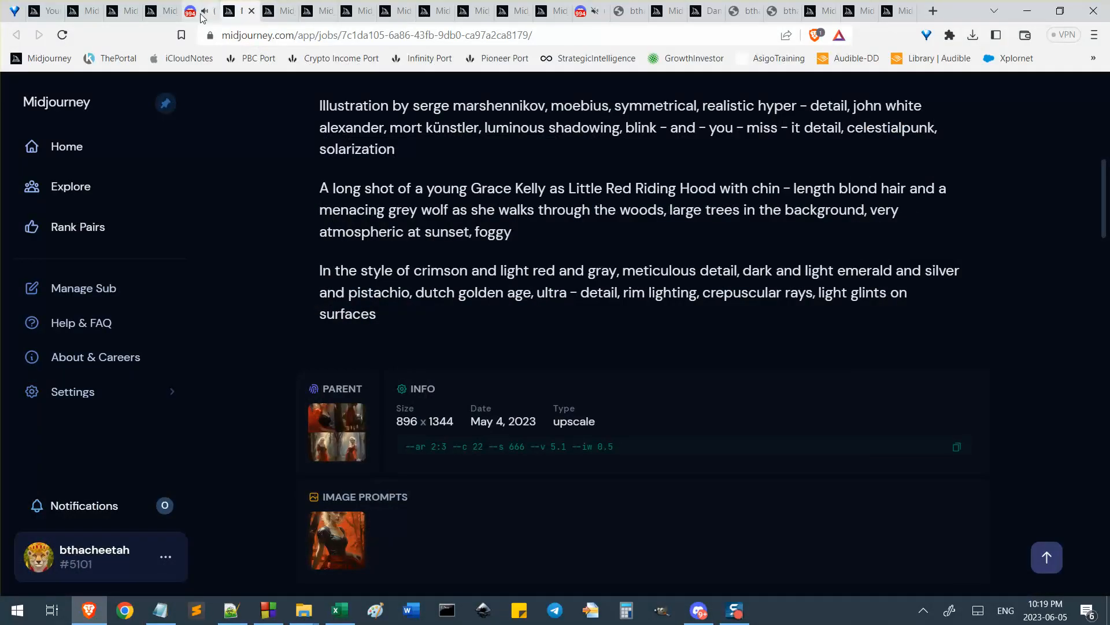
pyautogui.click(200, 11)
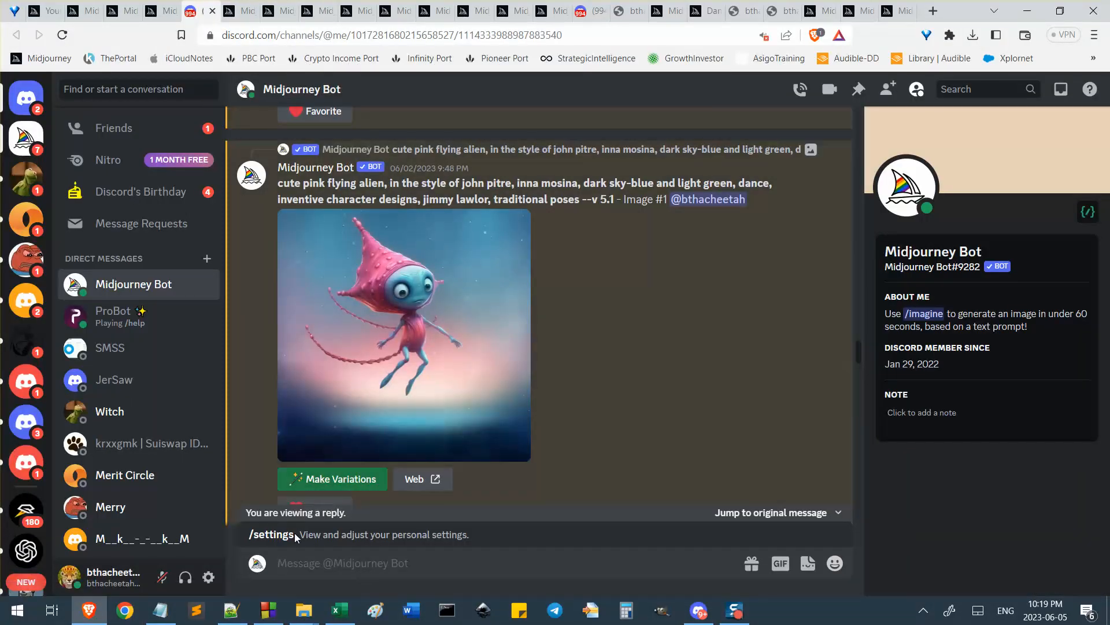
pyautogui.write('/settings')
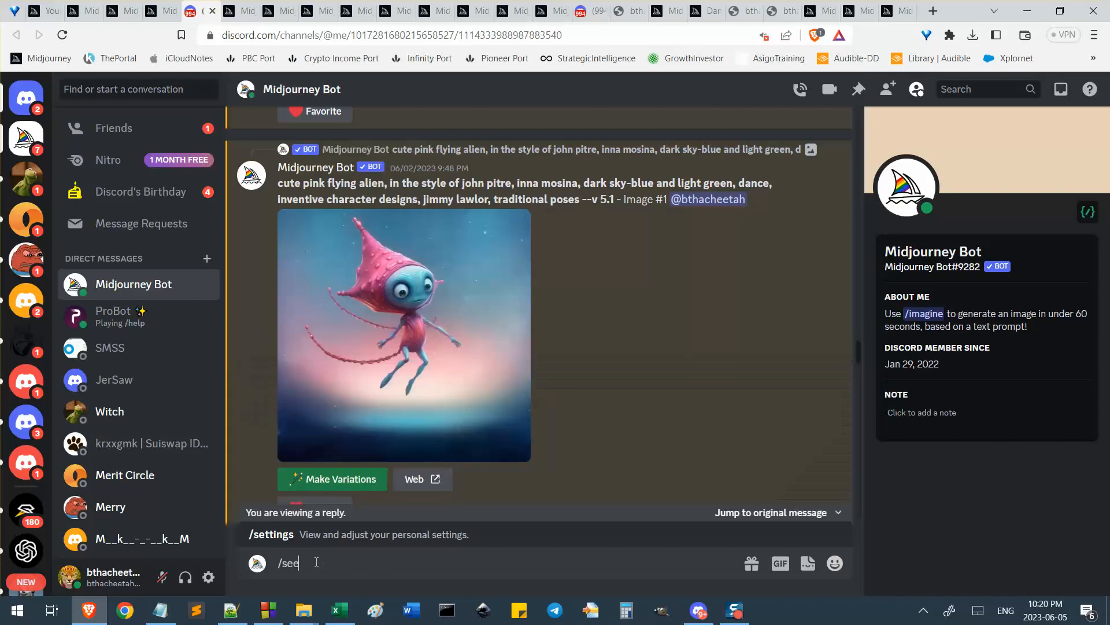
pyautogui.press('Return')
pyautogui.press('Return')
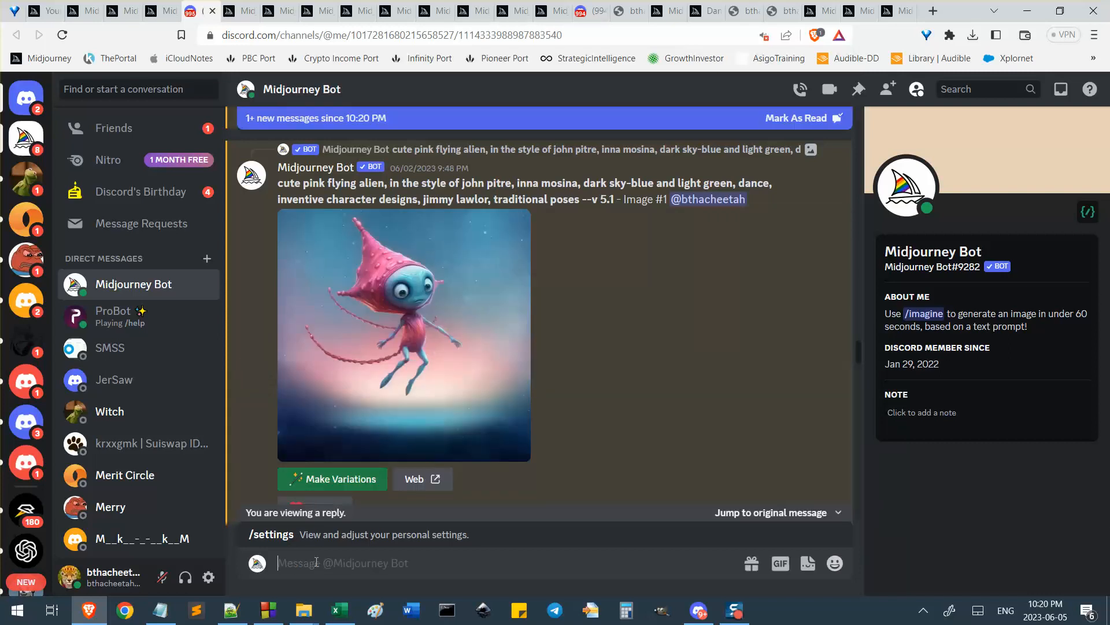
# Look through the Midjourney Bot chat for the newly submitted remix and the recent space station images
pyautogui.scroll(-10, 506, 454)
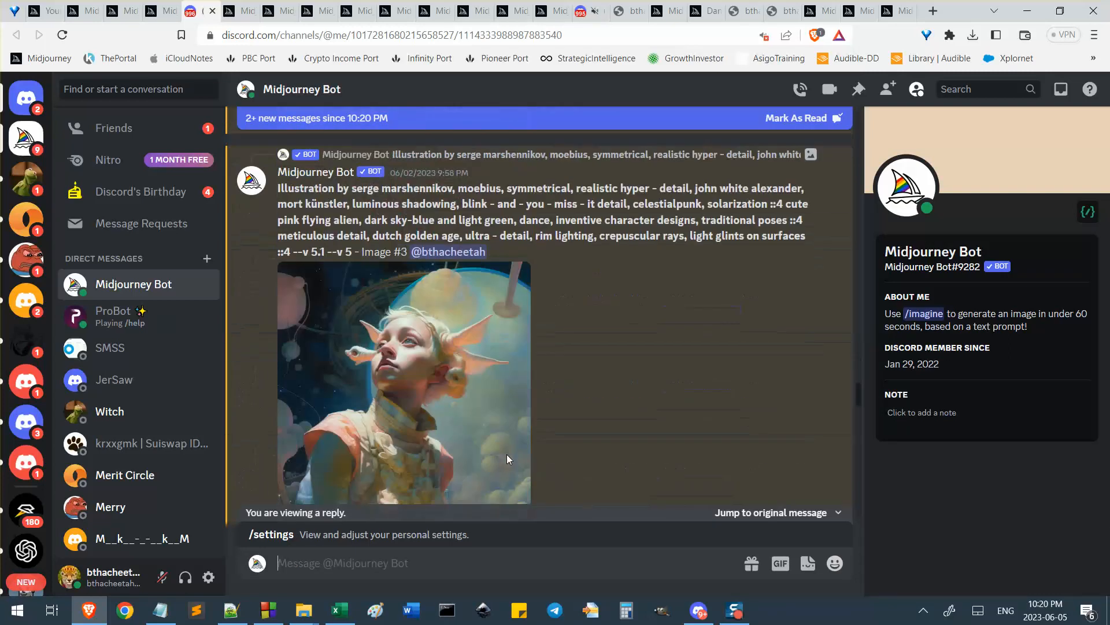
pyautogui.scroll(-3, 656, 431)
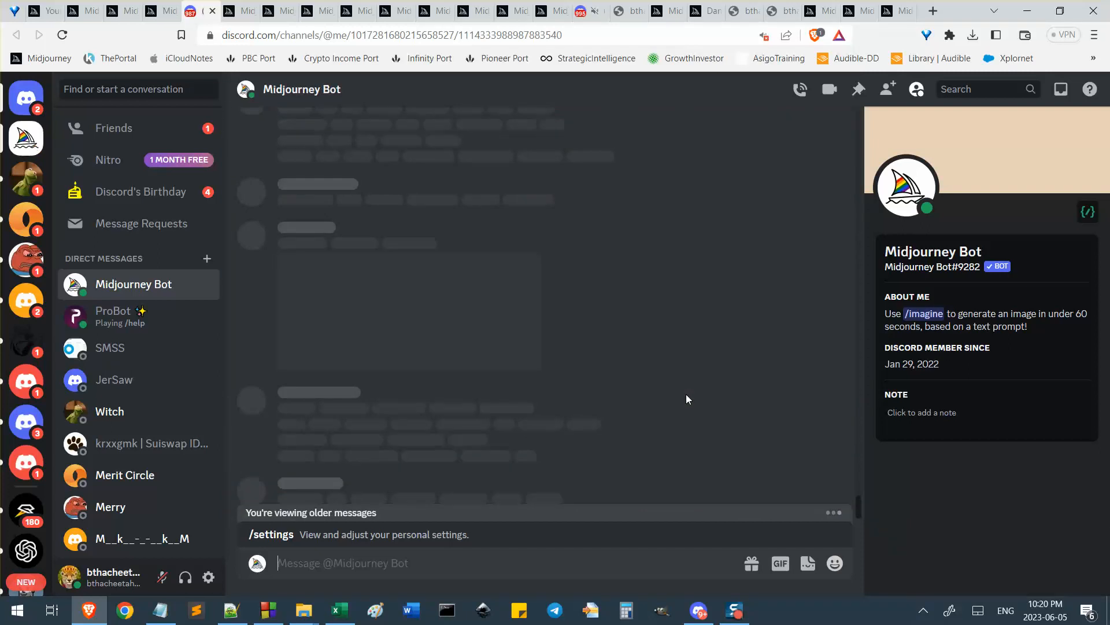
pyautogui.scroll(-2, 627, 277)
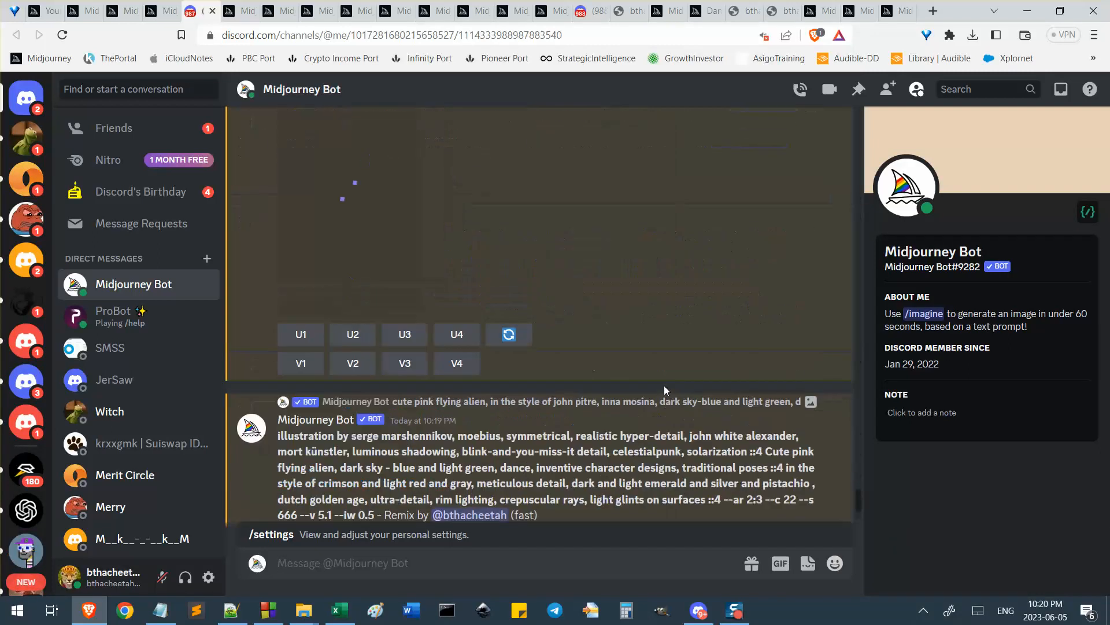
pyautogui.scroll(-5, 664, 385)
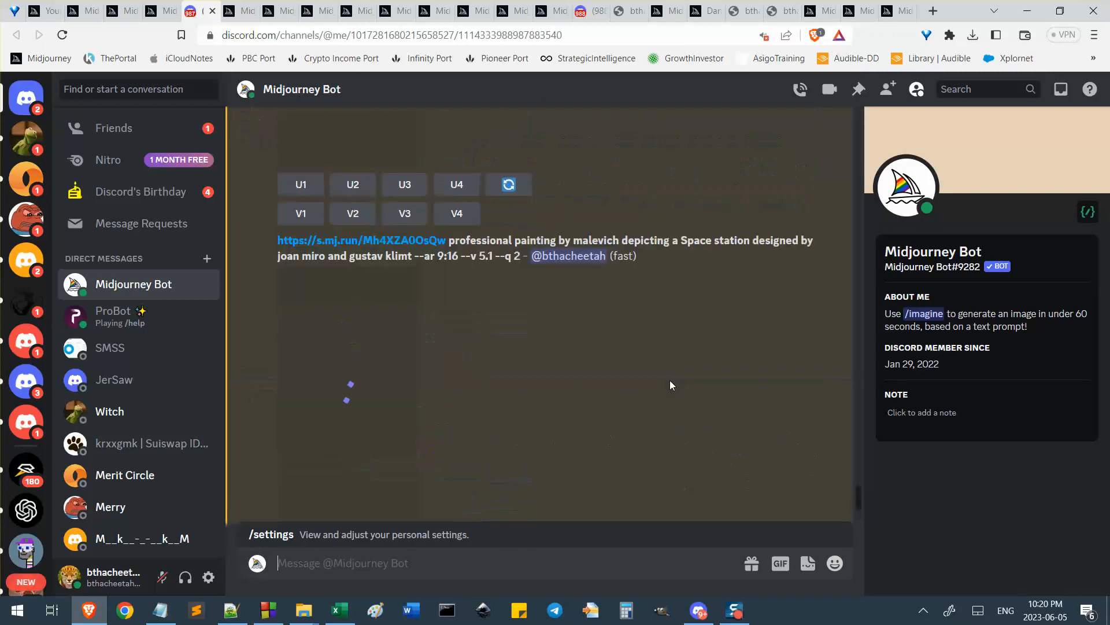
pyautogui.scroll(5, 670, 380)
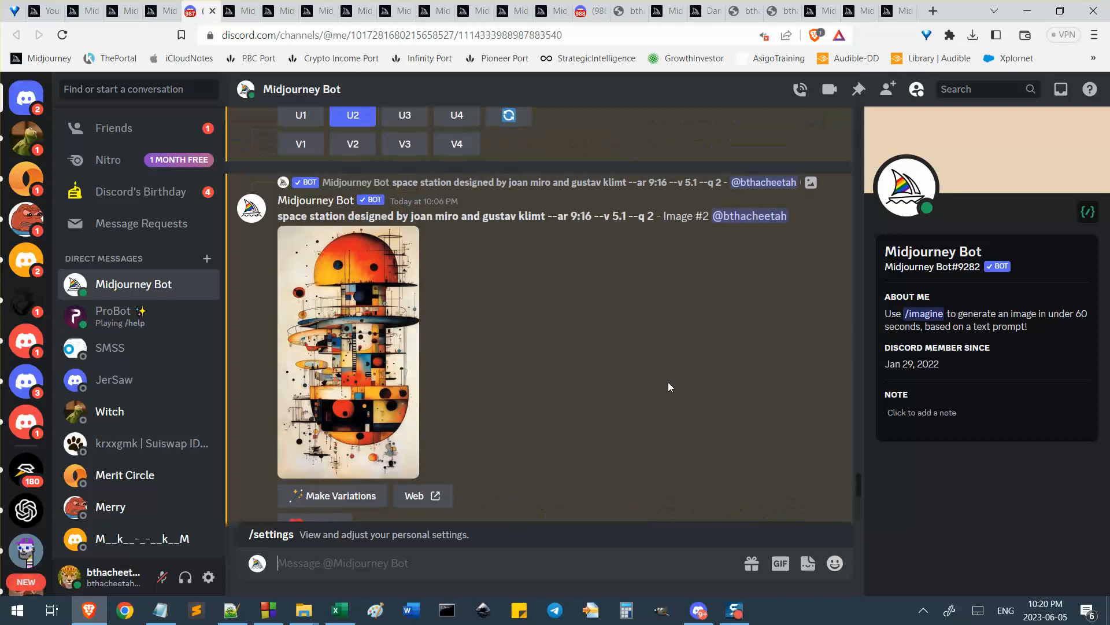
pyautogui.scroll(8, 669, 383)
pyautogui.scroll(-12, 669, 382)
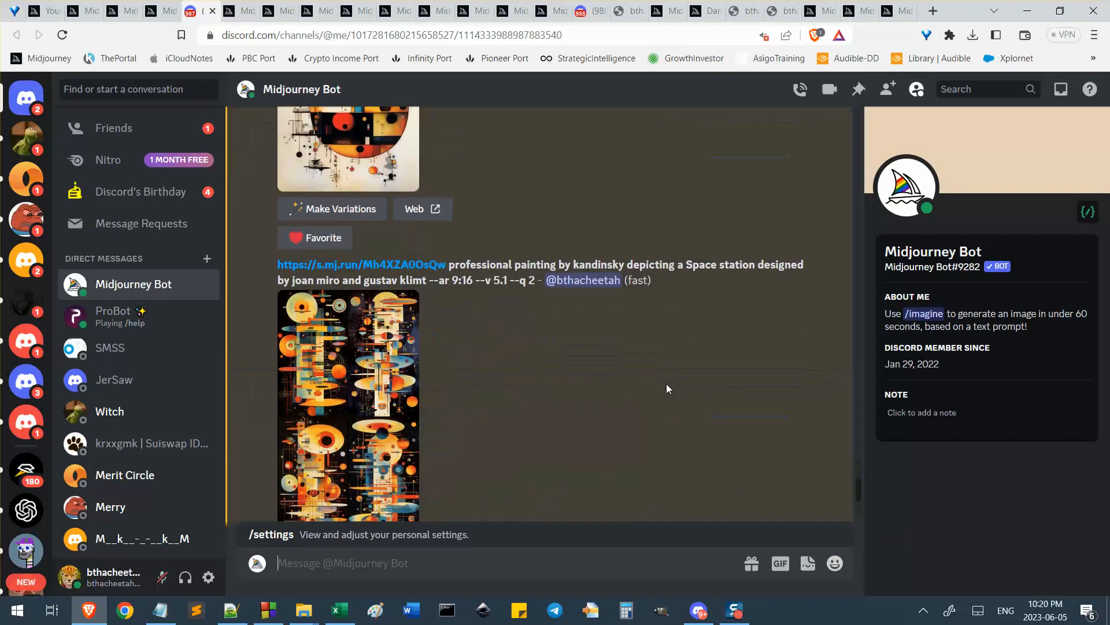
# Open the upscaled space station image #2 in a new browser tab, then return to the chat and view the remix's image grid
pyautogui.scroll(4, 666, 385)
pyautogui.click(409, 292)
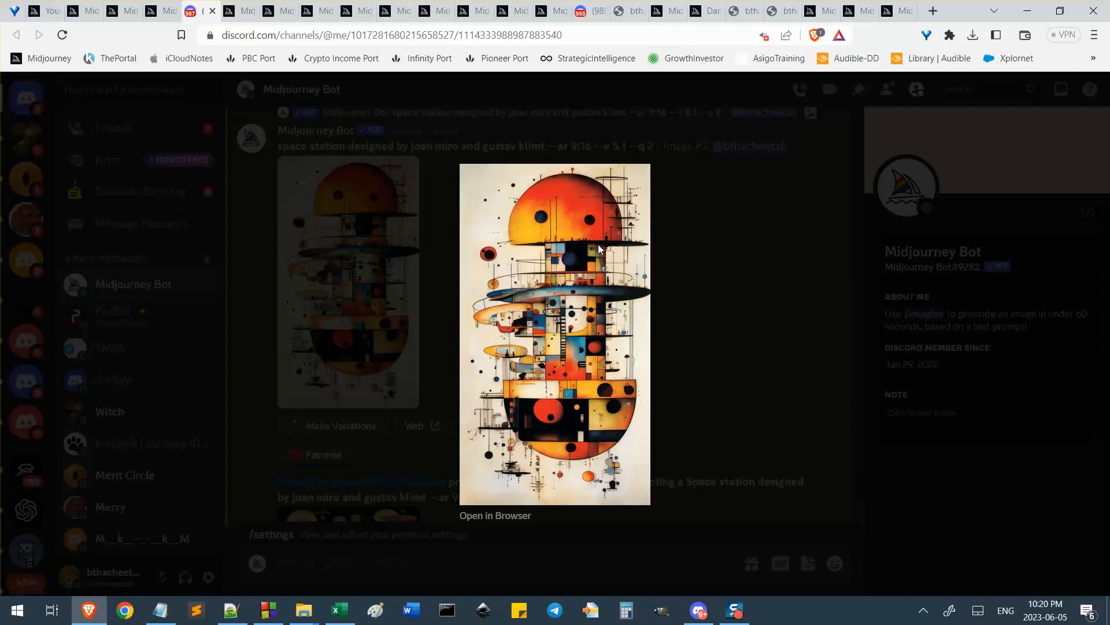
pyautogui.click(492, 517)
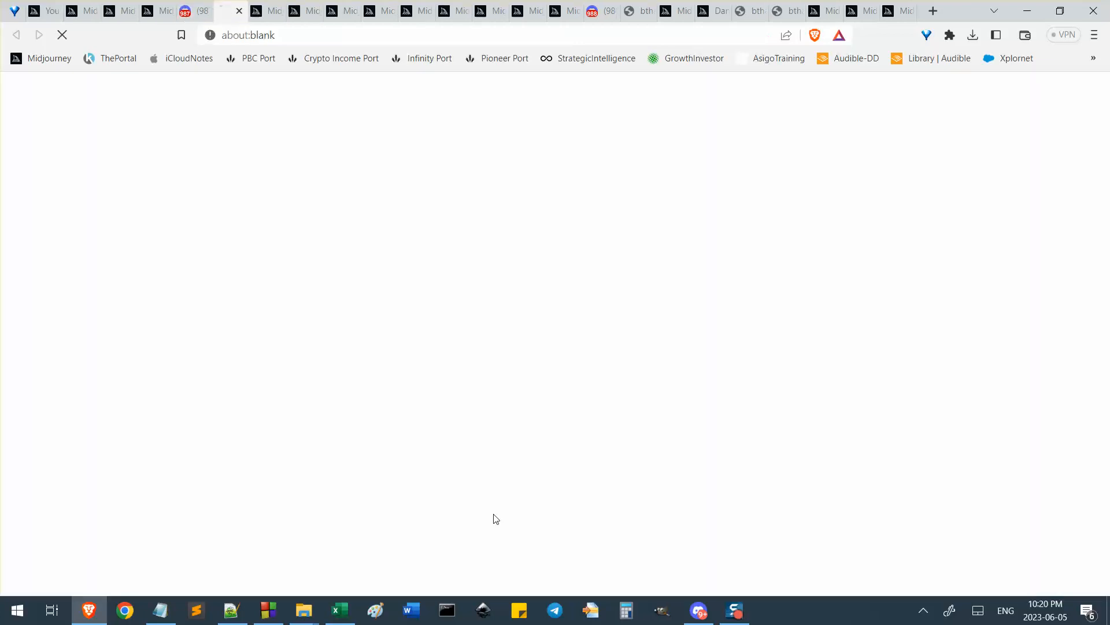
pyautogui.click(191, 9)
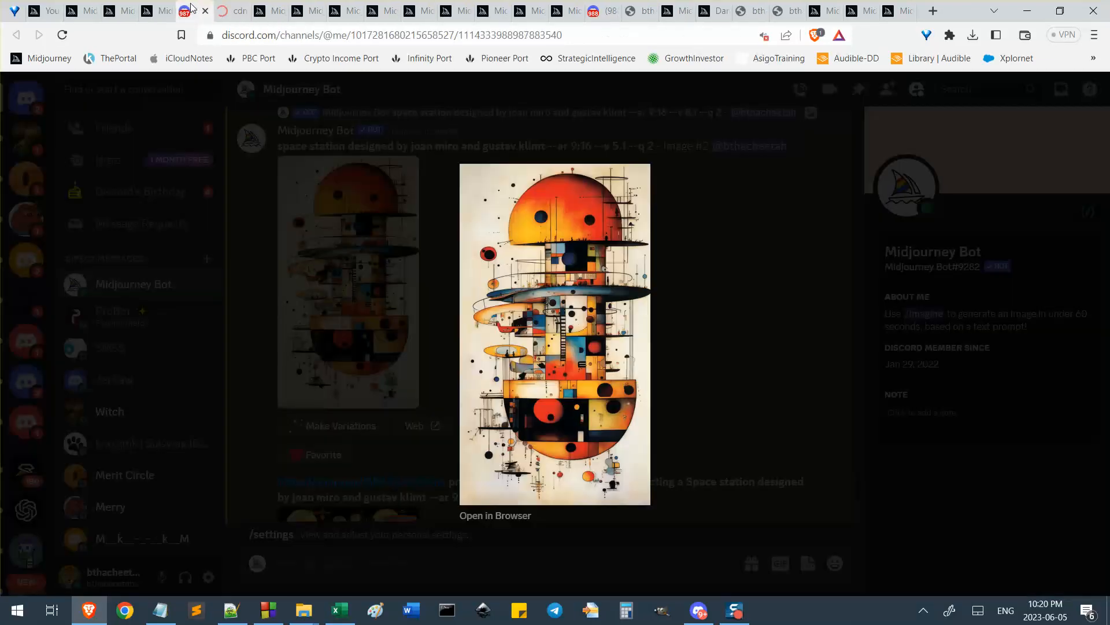
pyautogui.click(389, 315)
pyautogui.scroll(-10, 416, 400)
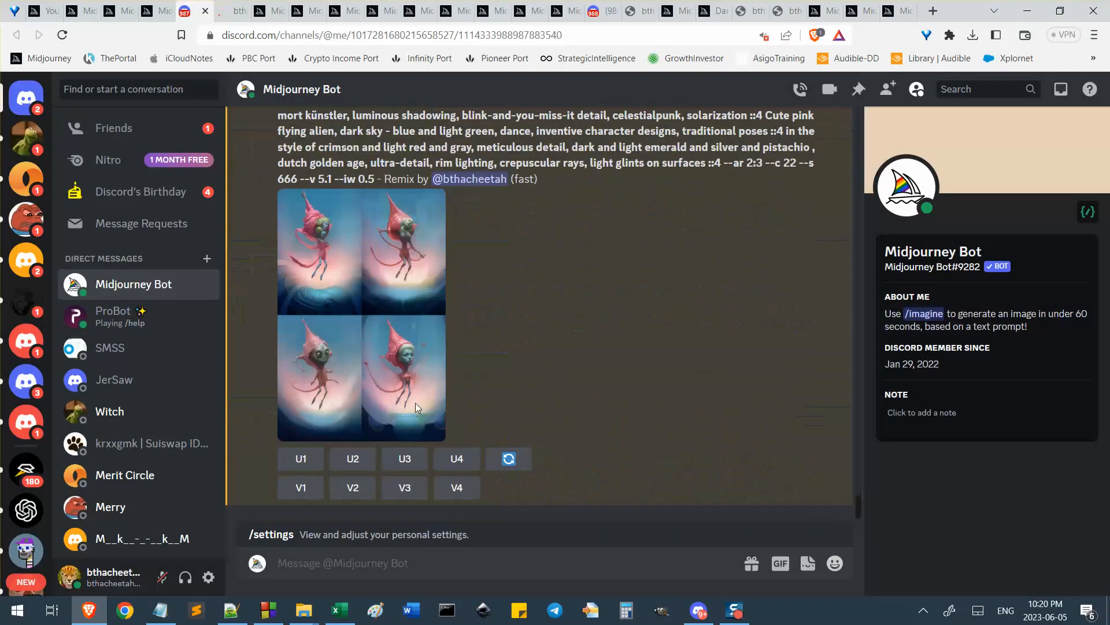
# View the pink alien remix grid enlarged, then review the grid together with its full prompt in the chat
pyautogui.click(396, 322)
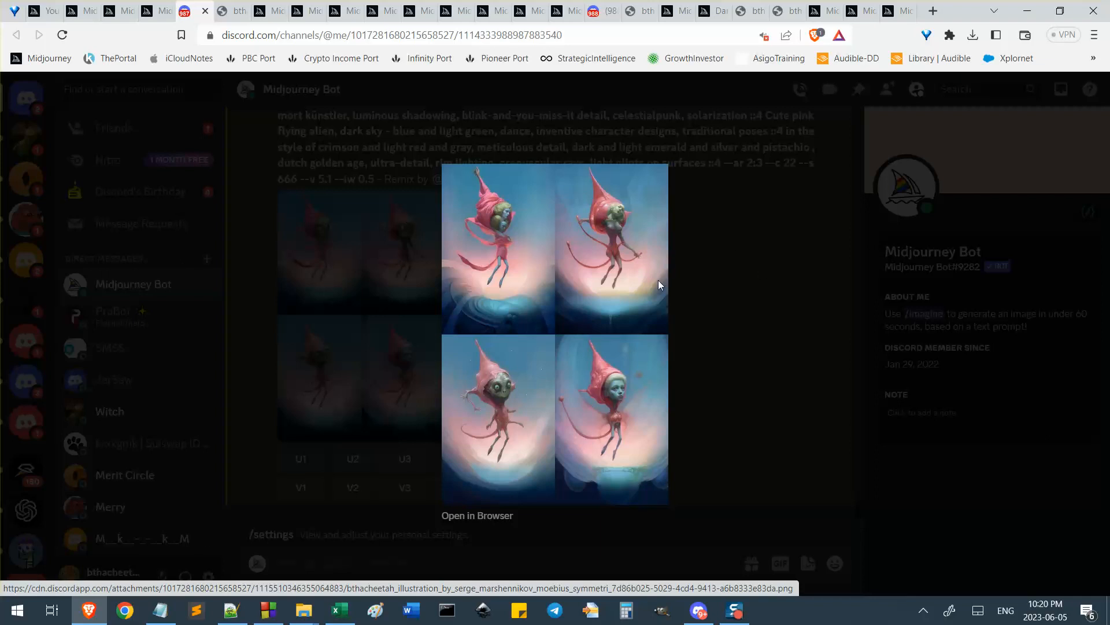
pyautogui.click(788, 354)
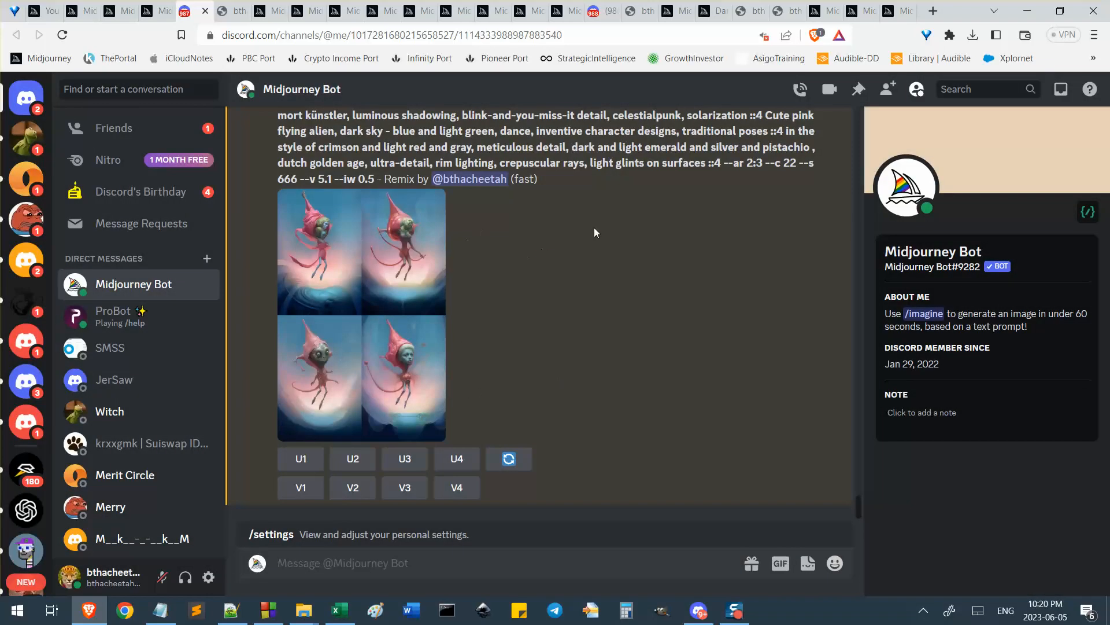
pyautogui.scroll(3, 595, 233)
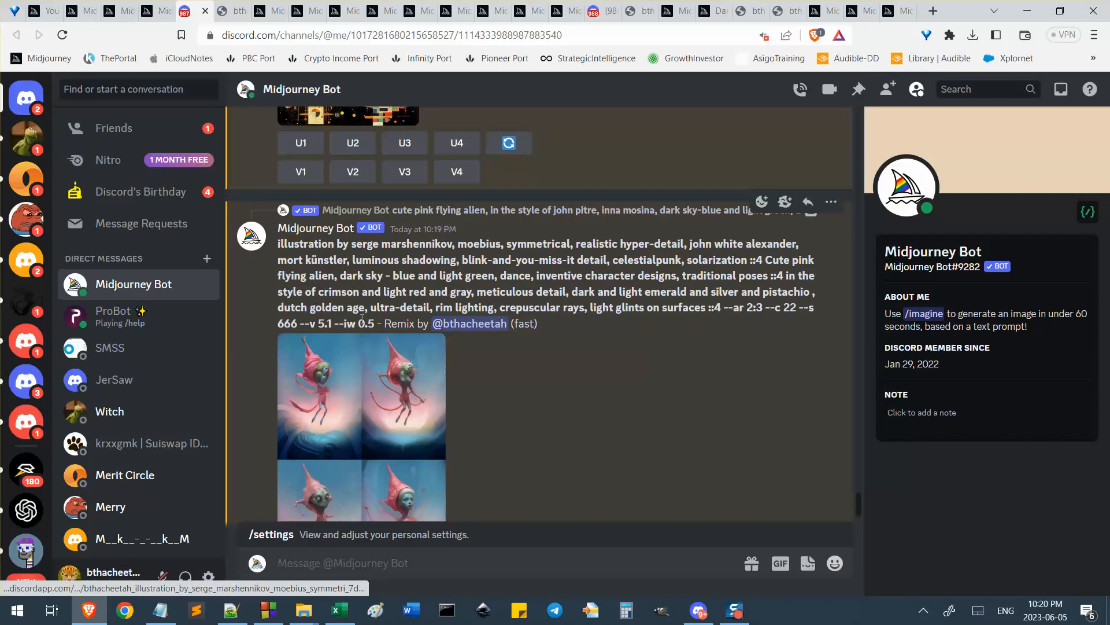
pyautogui.scroll(-3, 360, 326)
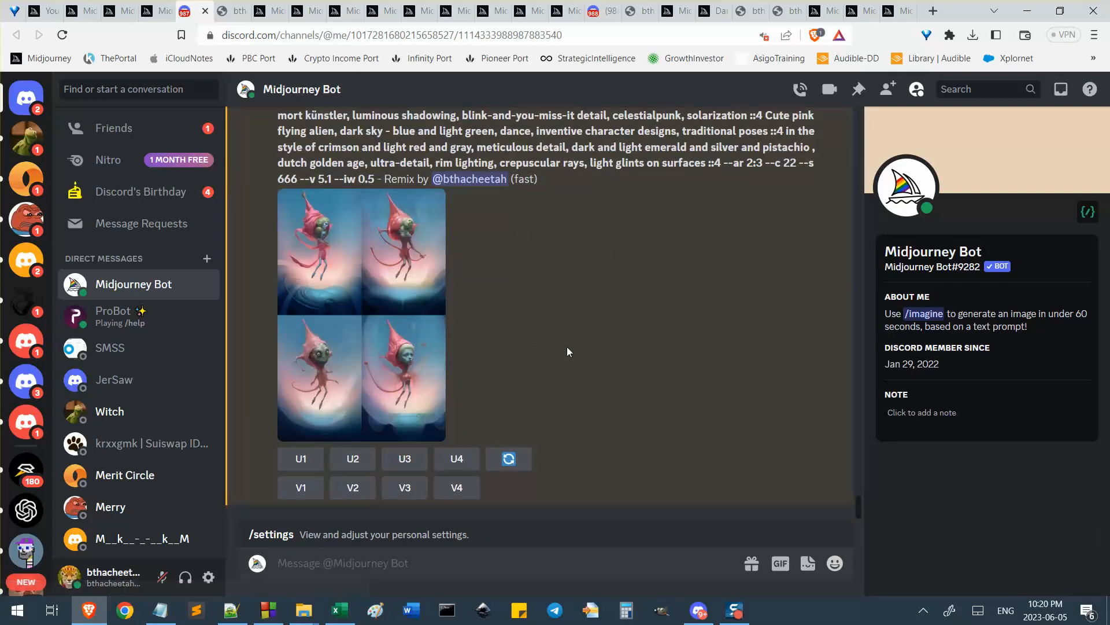
pyautogui.scroll(5, 567, 351)
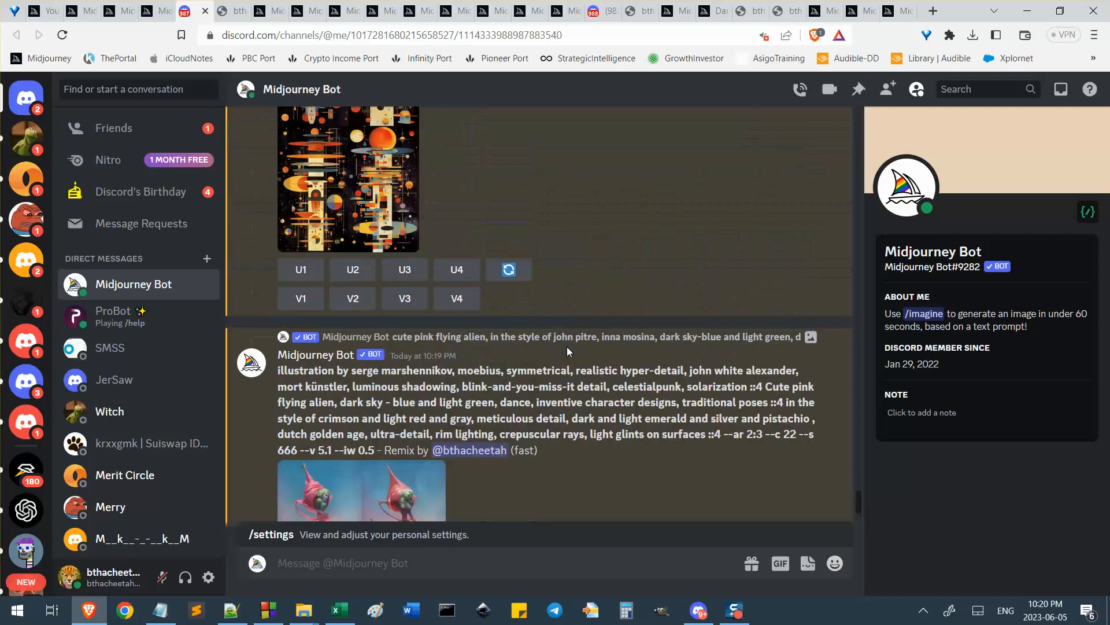
pyautogui.scroll(-5, 567, 345)
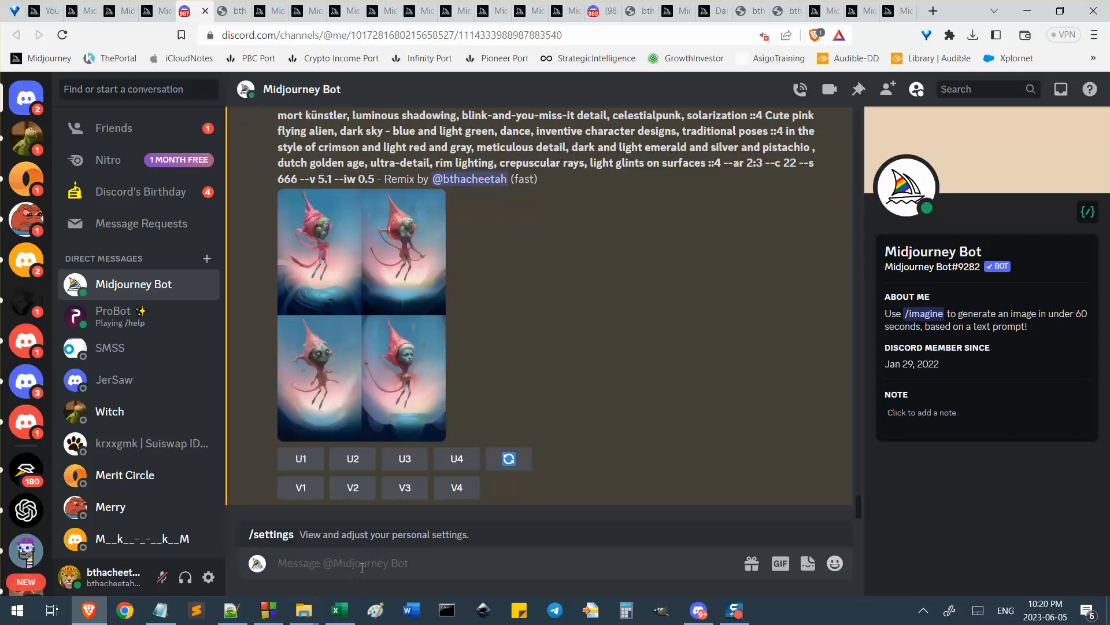
# Send the /settings command to the Midjourney Bot and choose MJ version 5.1
pyautogui.write('/settings')
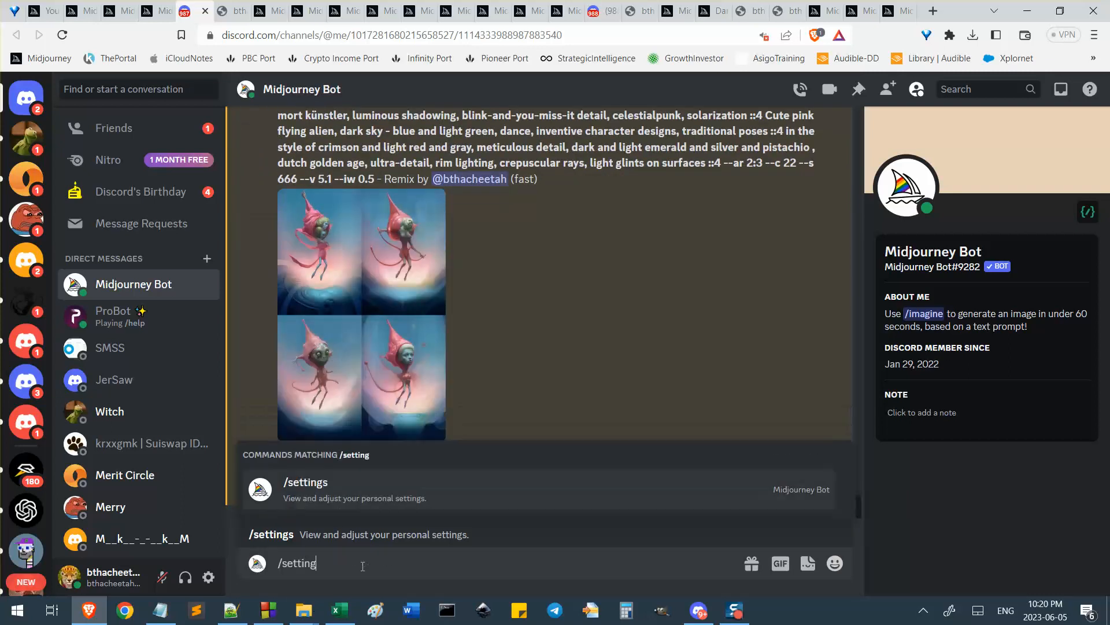
pyautogui.press('Return')
pyautogui.press('Return')
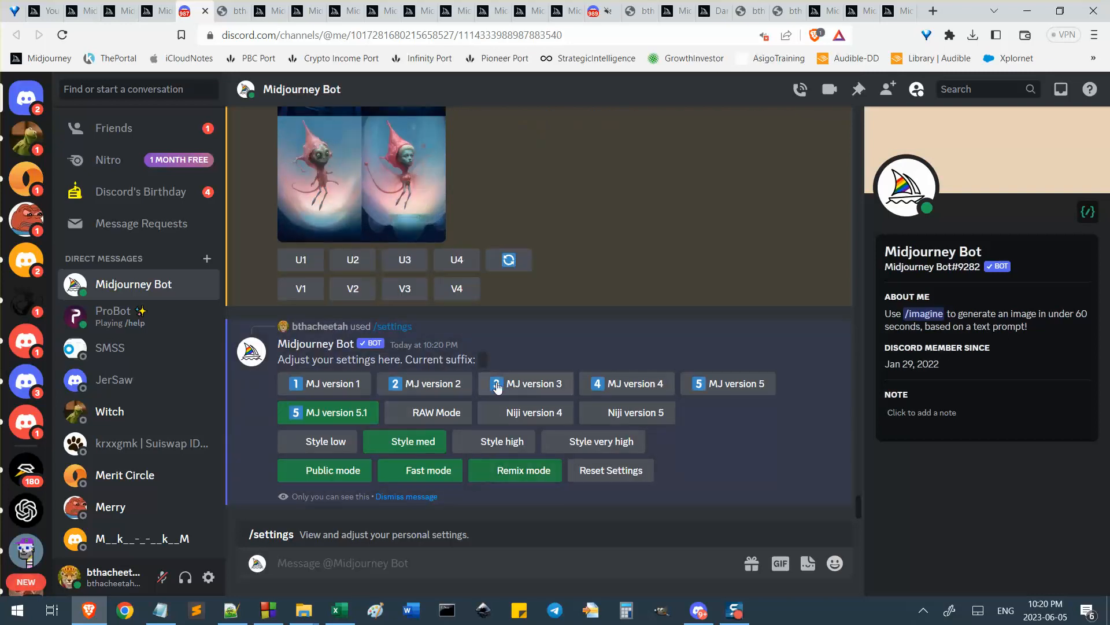
pyautogui.click(355, 415)
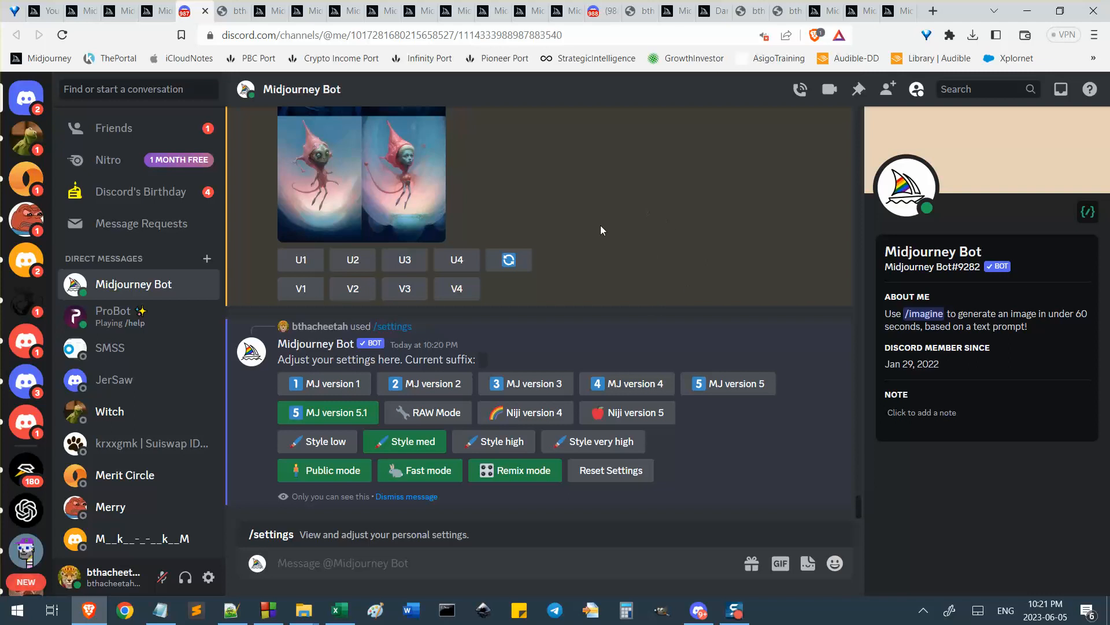
# Look through the open Midjourney job pages for the one with the cute pink flying alien prompt and examine its weighted prompt sections
pyautogui.click(151, 10)
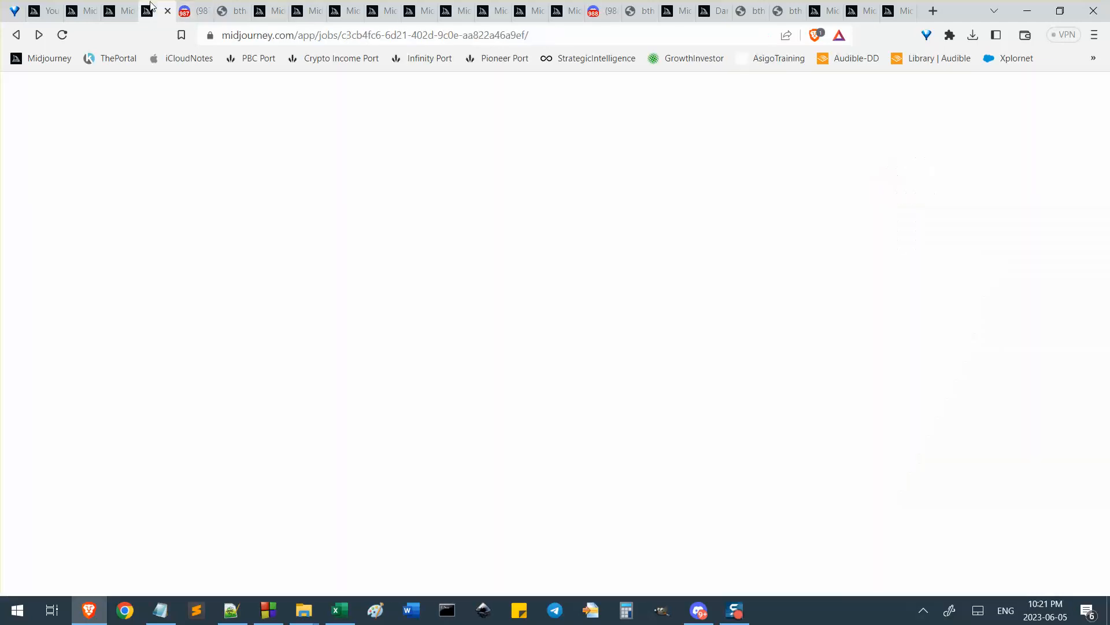
pyautogui.click(123, 9)
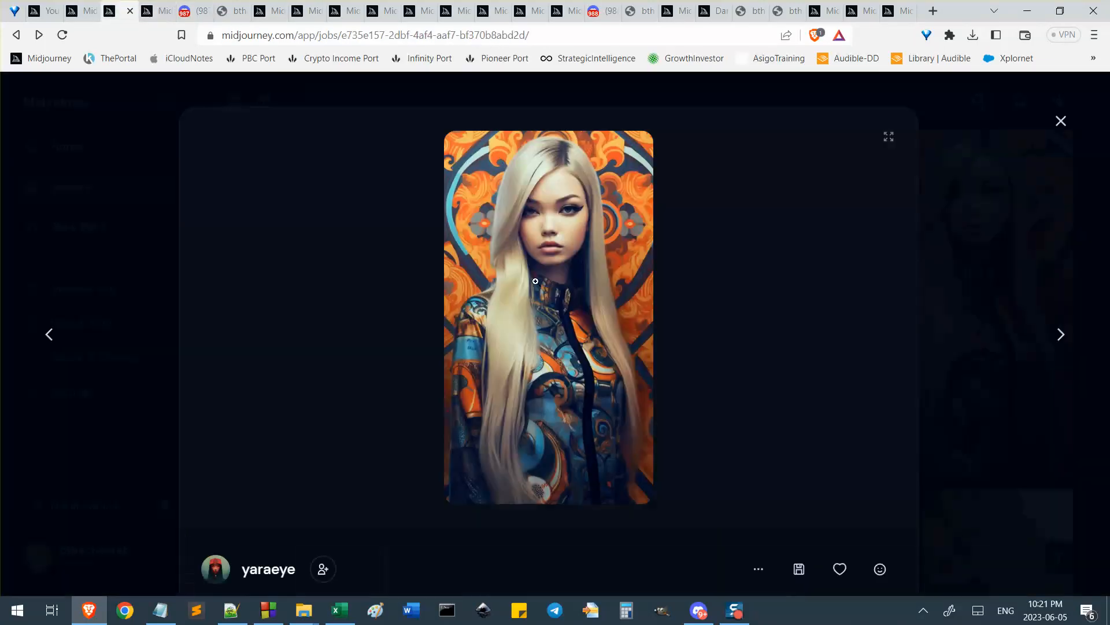
pyautogui.click(83, 13)
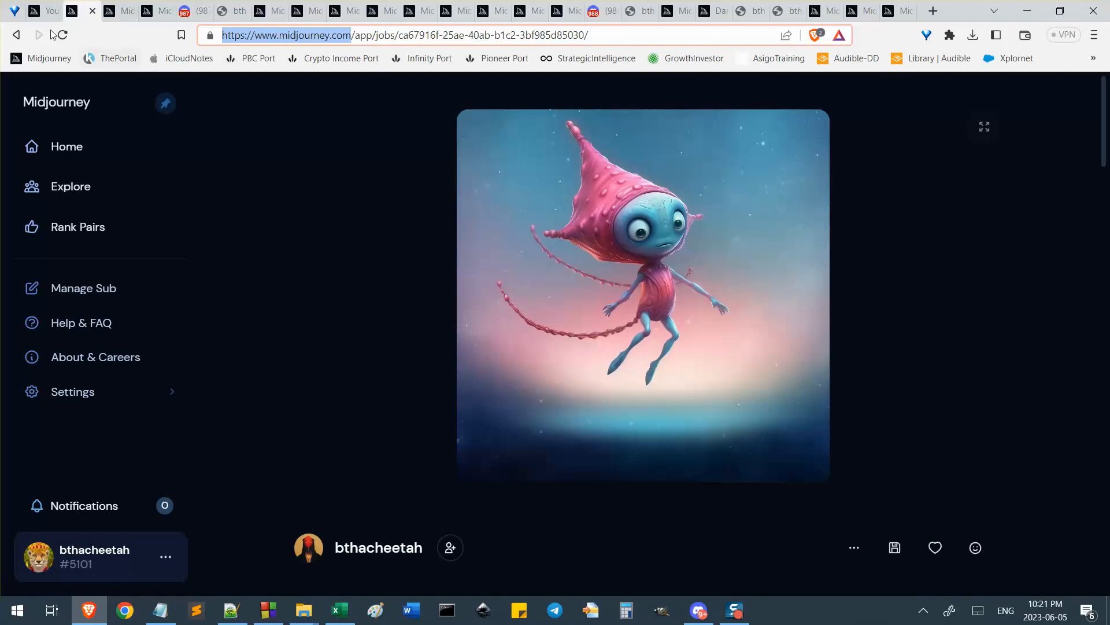
pyautogui.click(51, 13)
pyautogui.click(81, 18)
pyautogui.click(269, 13)
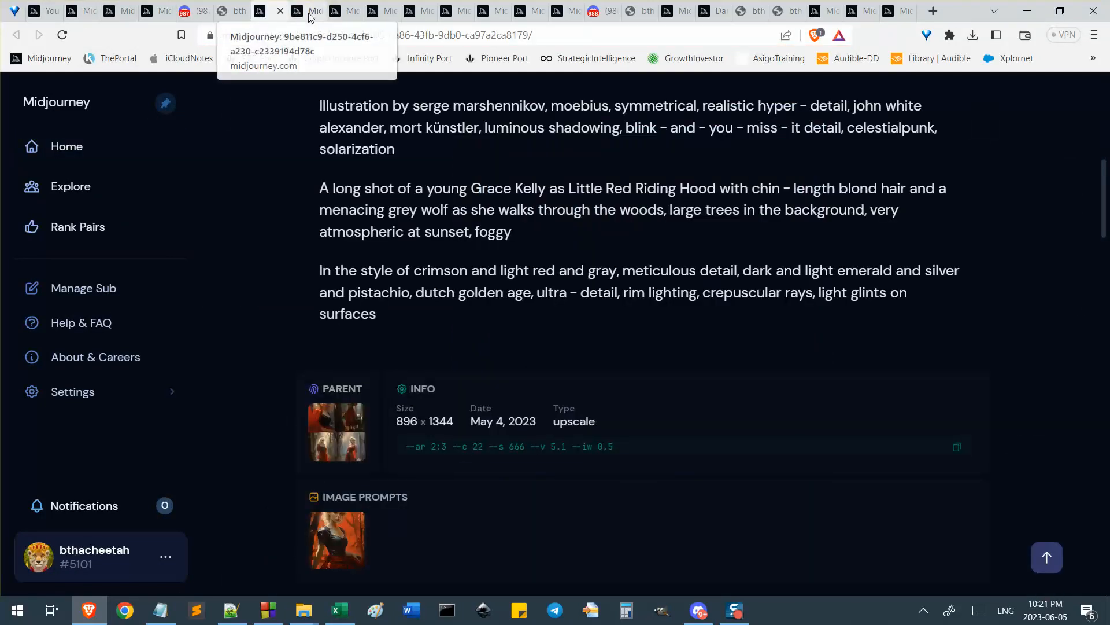
pyautogui.click(311, 16)
pyautogui.click(363, 13)
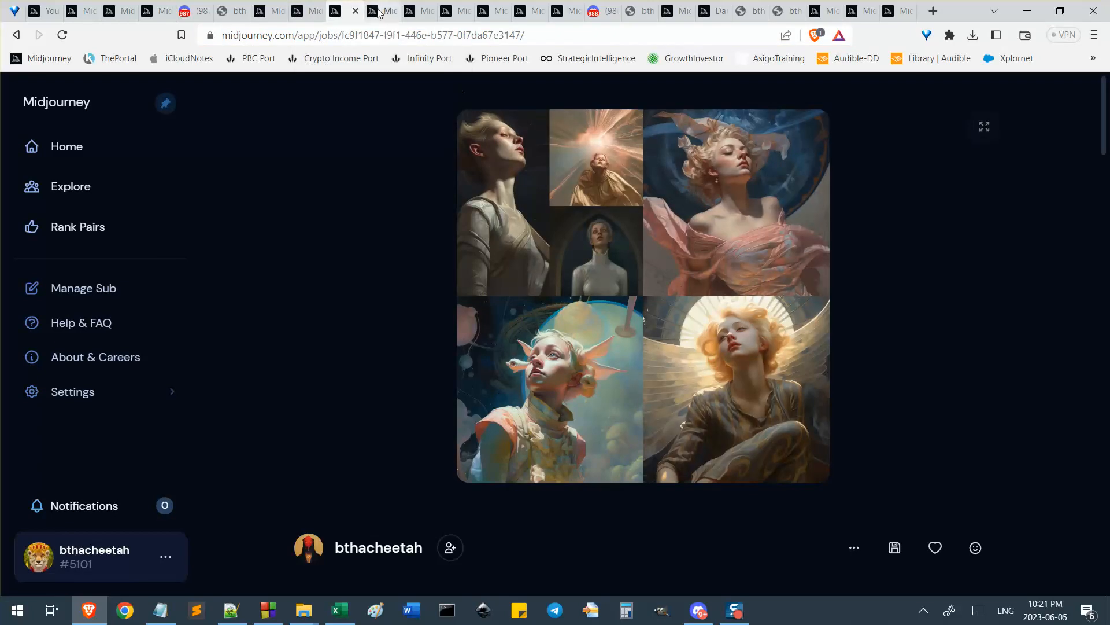
pyautogui.click(379, 13)
pyautogui.click(336, 14)
pyautogui.scroll(-5, 473, 347)
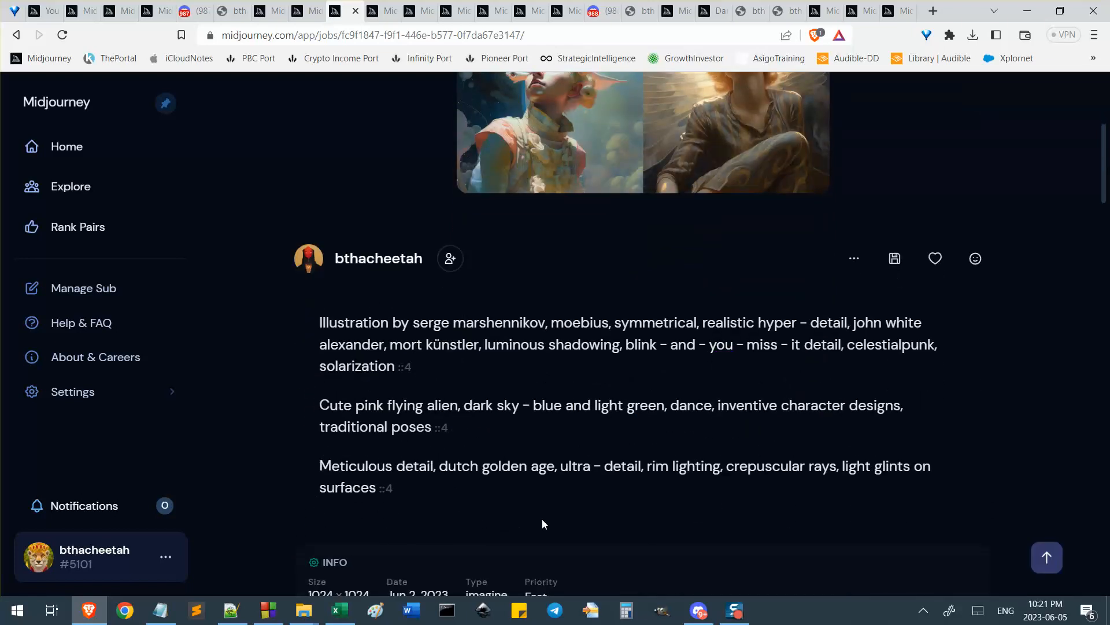
# Compare the weighted prompt in Notepad++ document new 531 with the job page's prompt and parameter line in the browser
pyautogui.click(231, 610)
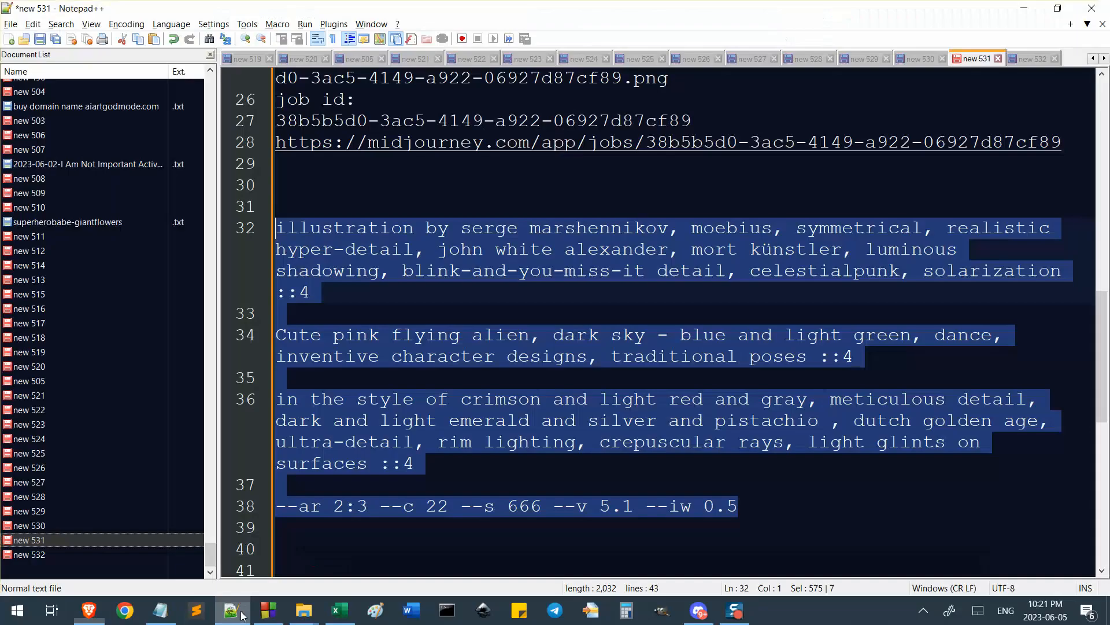
pyautogui.click(415, 188)
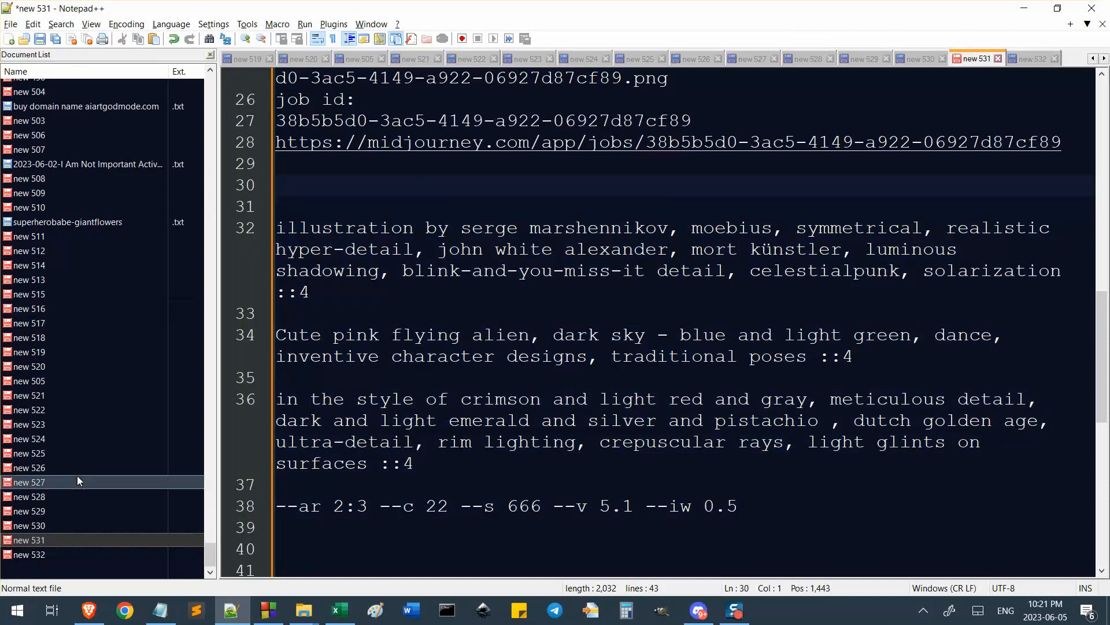
pyautogui.scroll(20, 78, 477)
pyautogui.scroll(-20, 78, 477)
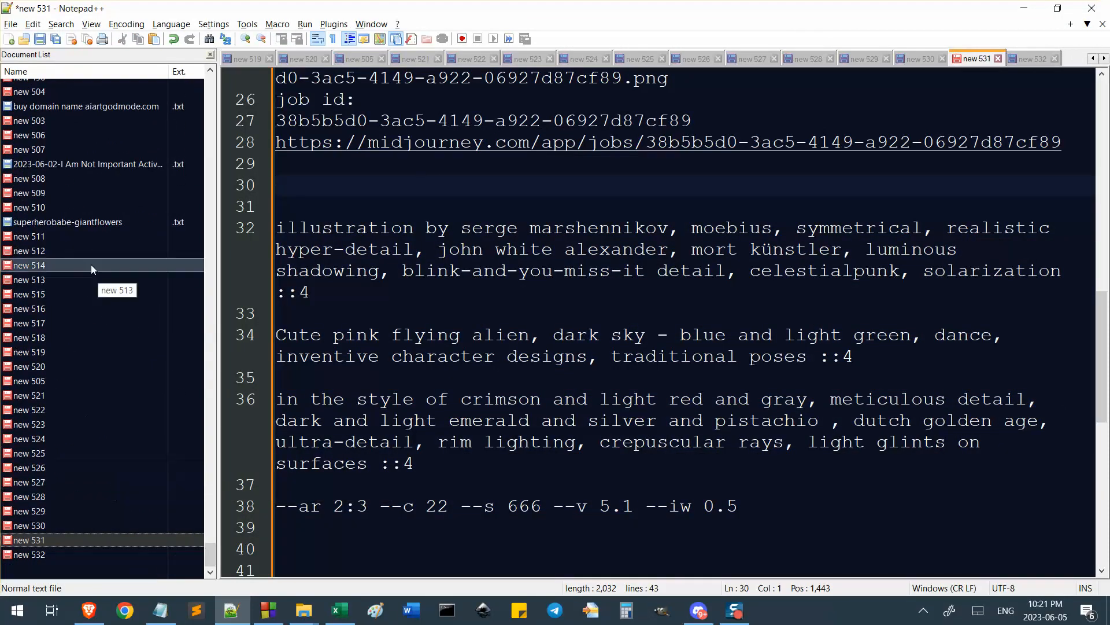
pyautogui.click(322, 205)
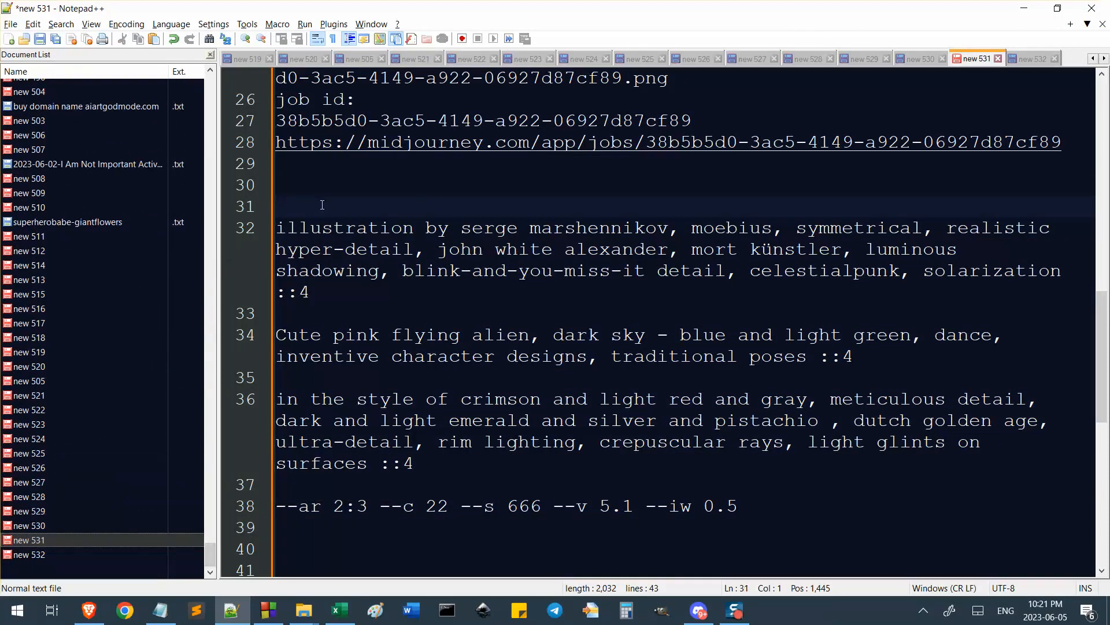
pyautogui.hotkey('alt', 'Tab')
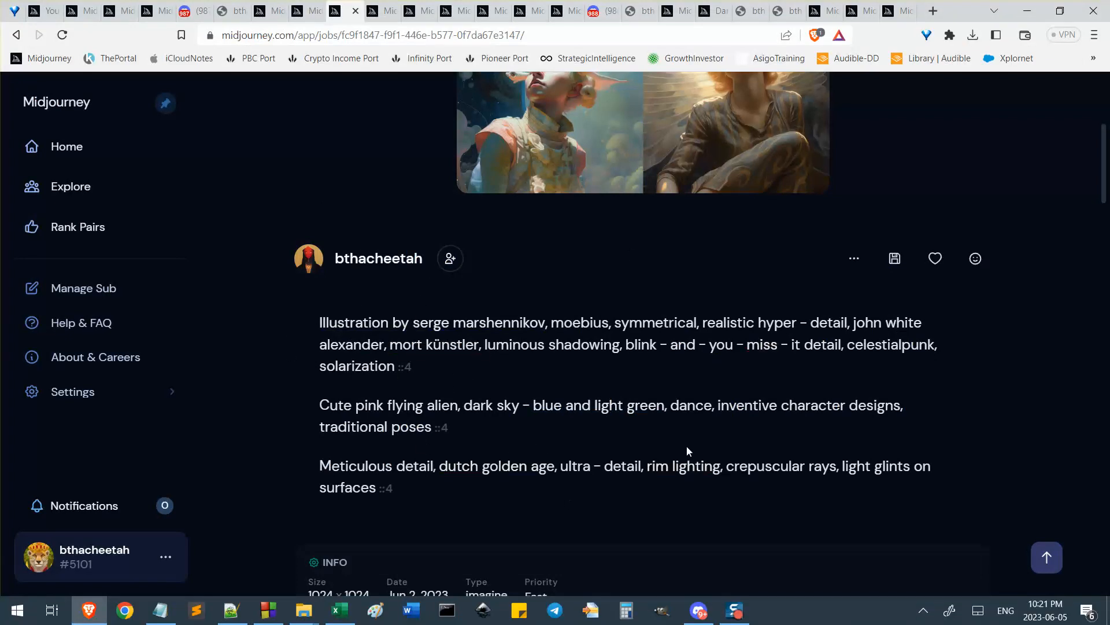
pyautogui.scroll(-2, 686, 447)
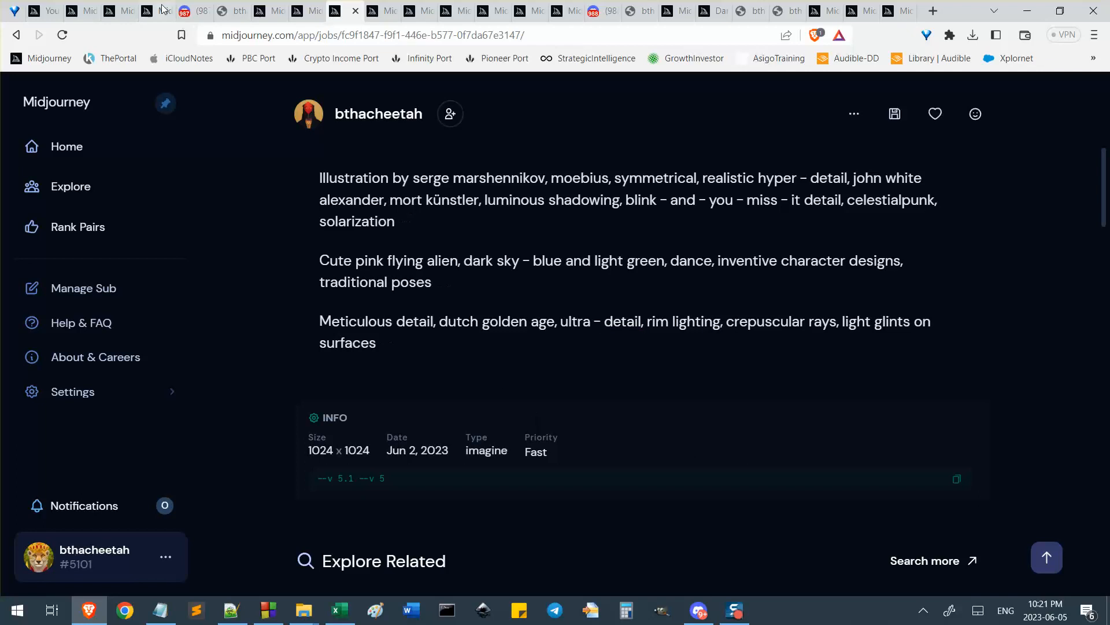
# Return to the Midjourney Bot chat, follow the remix's reply to its original message, and examine the earlier cute pink flying alien images
pyautogui.click(191, 8)
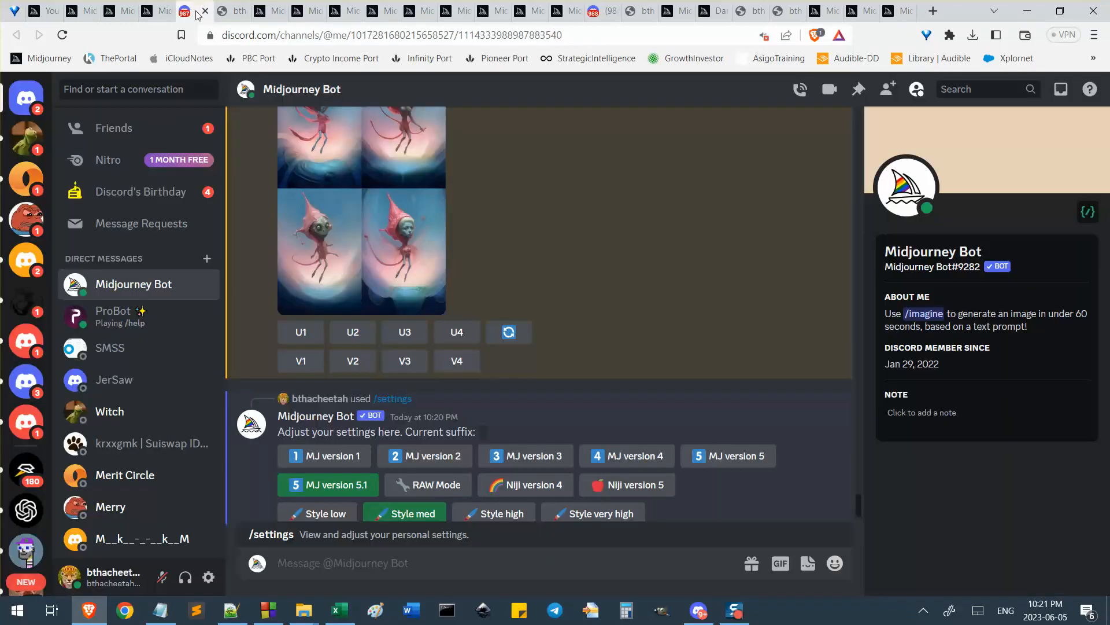
pyautogui.scroll(3, 494, 220)
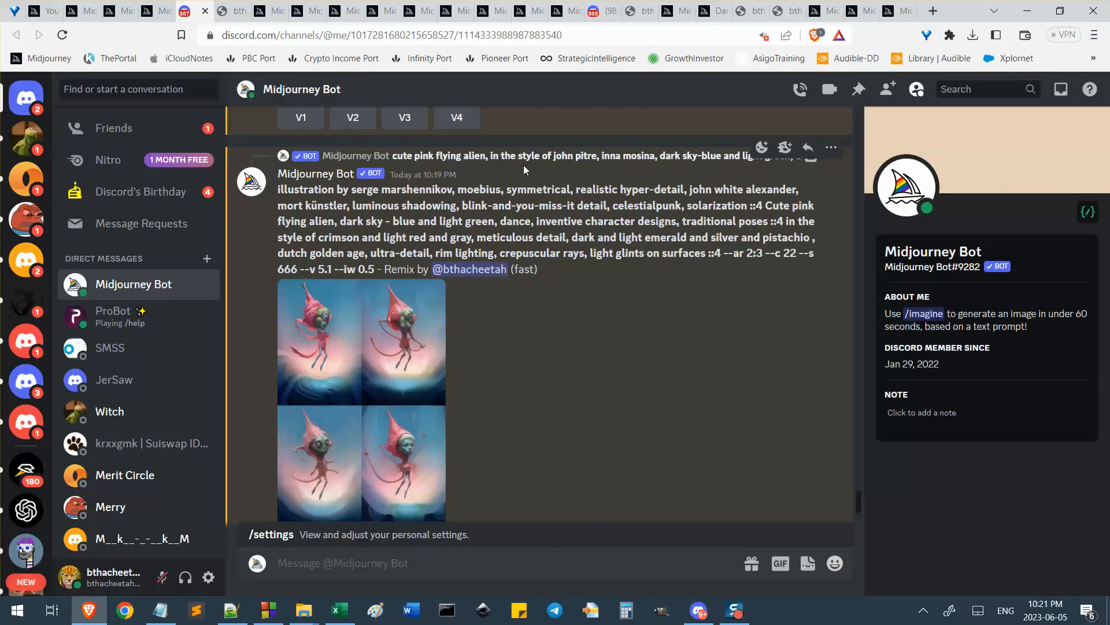
pyautogui.click(467, 157)
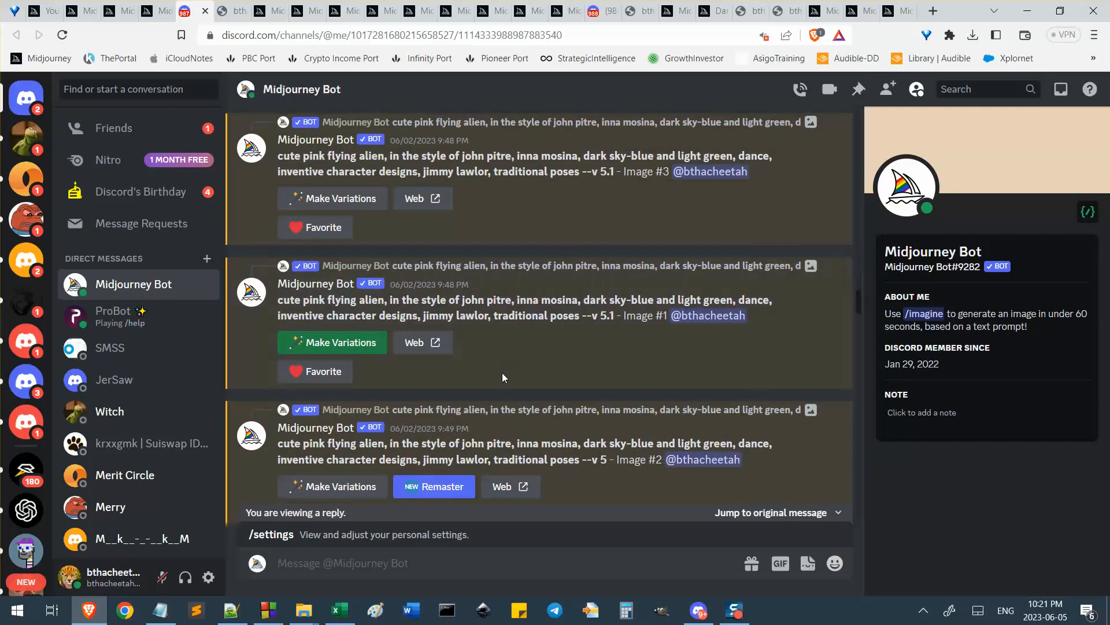
pyautogui.scroll(2, 523, 371)
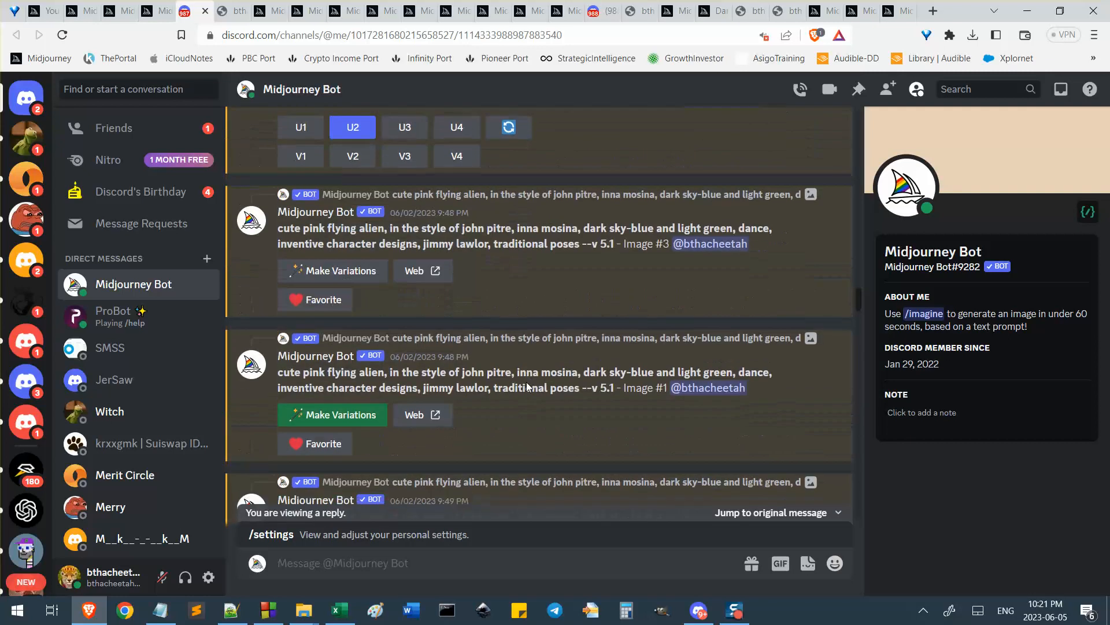
pyautogui.scroll(4, 526, 389)
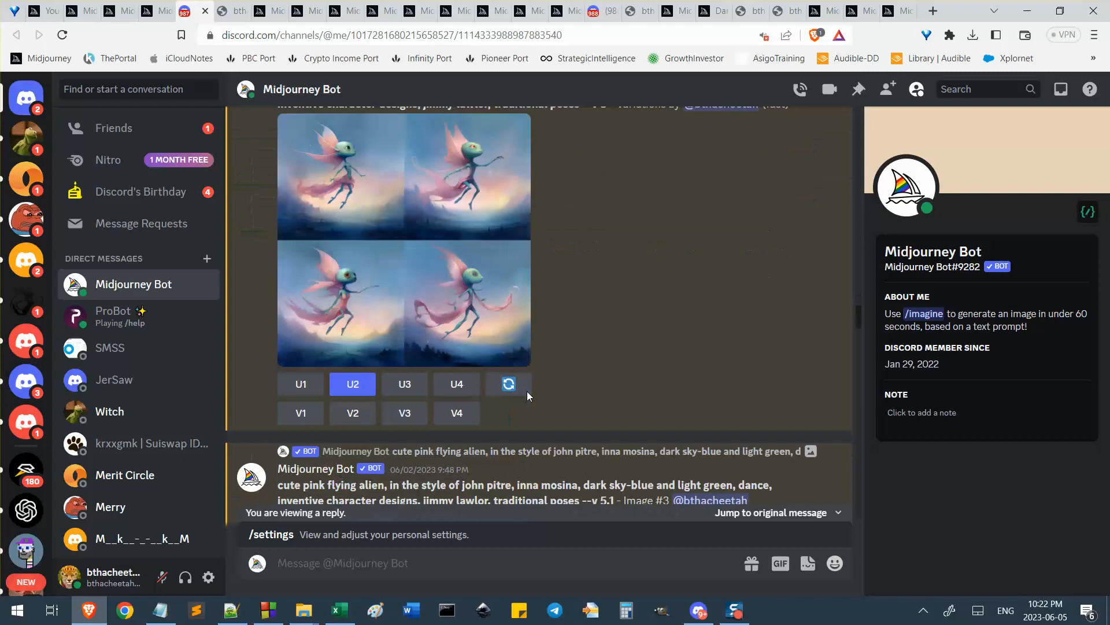
pyautogui.scroll(10, 526, 390)
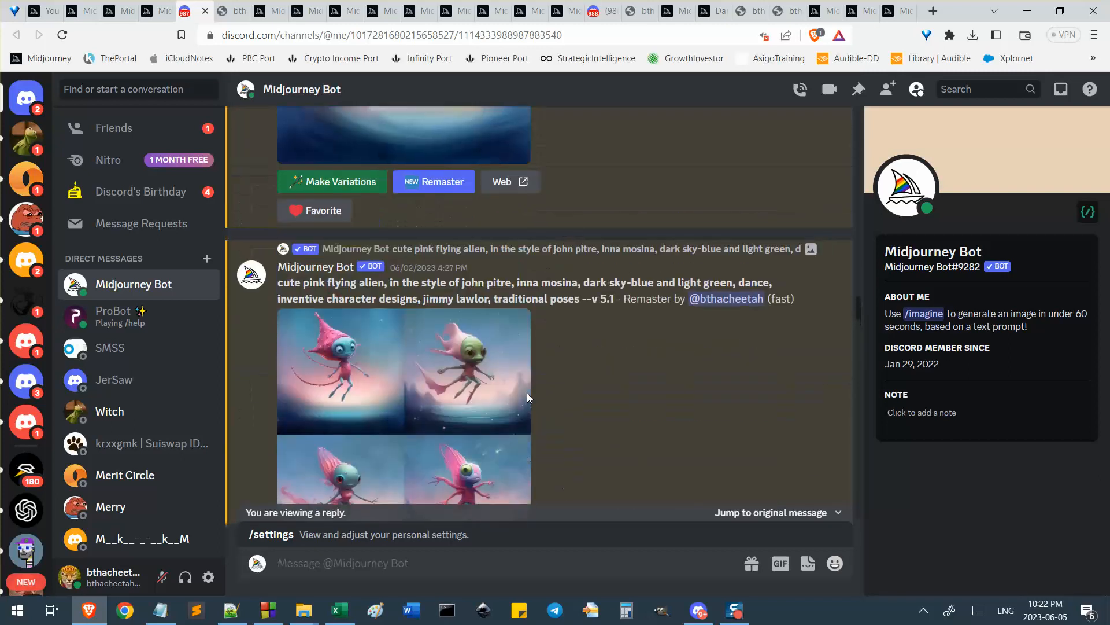
pyautogui.scroll(15, 526, 393)
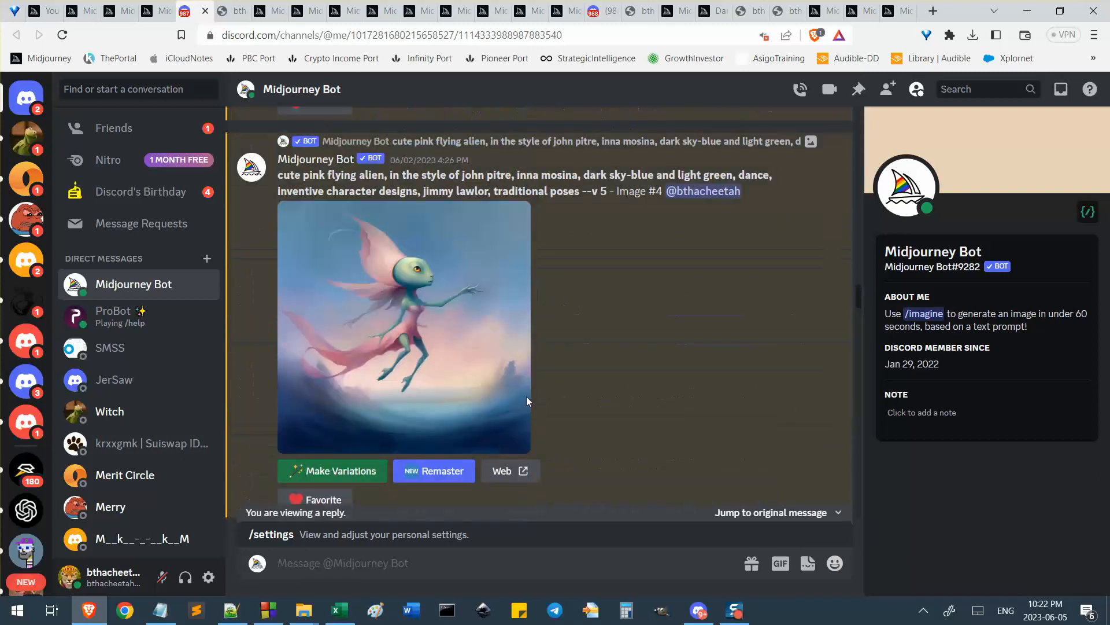
pyautogui.scroll(-10, 527, 399)
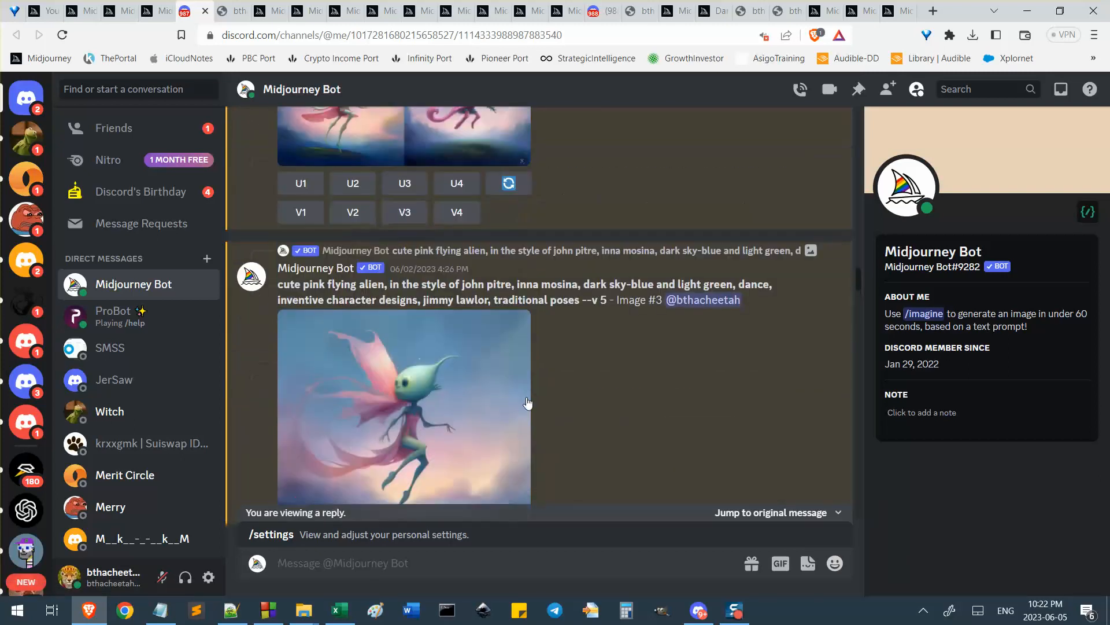
pyautogui.scroll(-8, 528, 403)
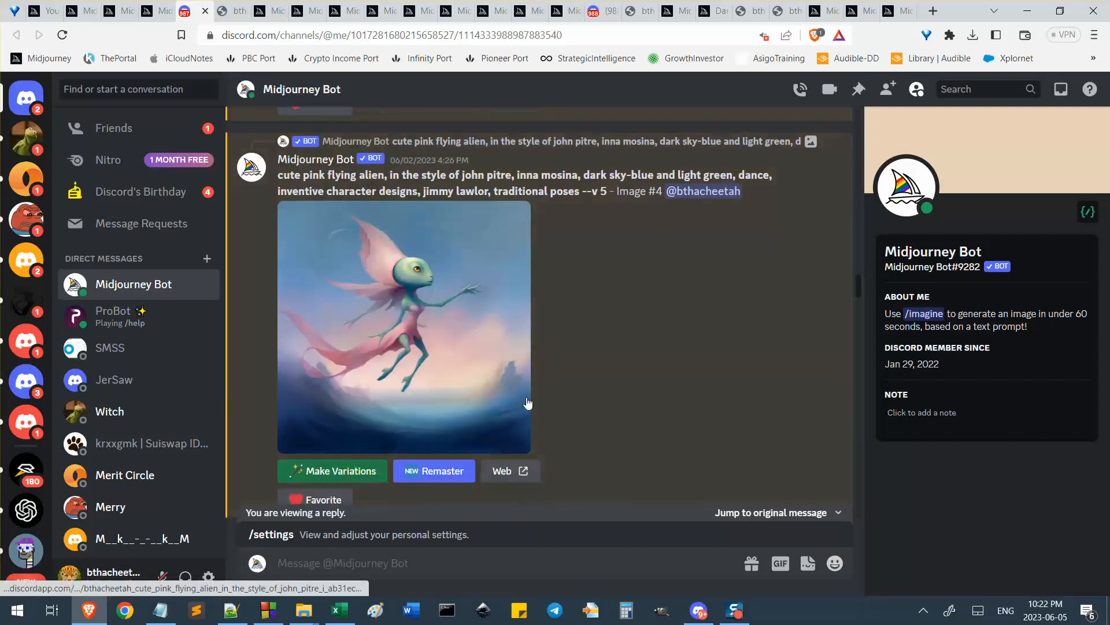
pyautogui.scroll(-10, 527, 403)
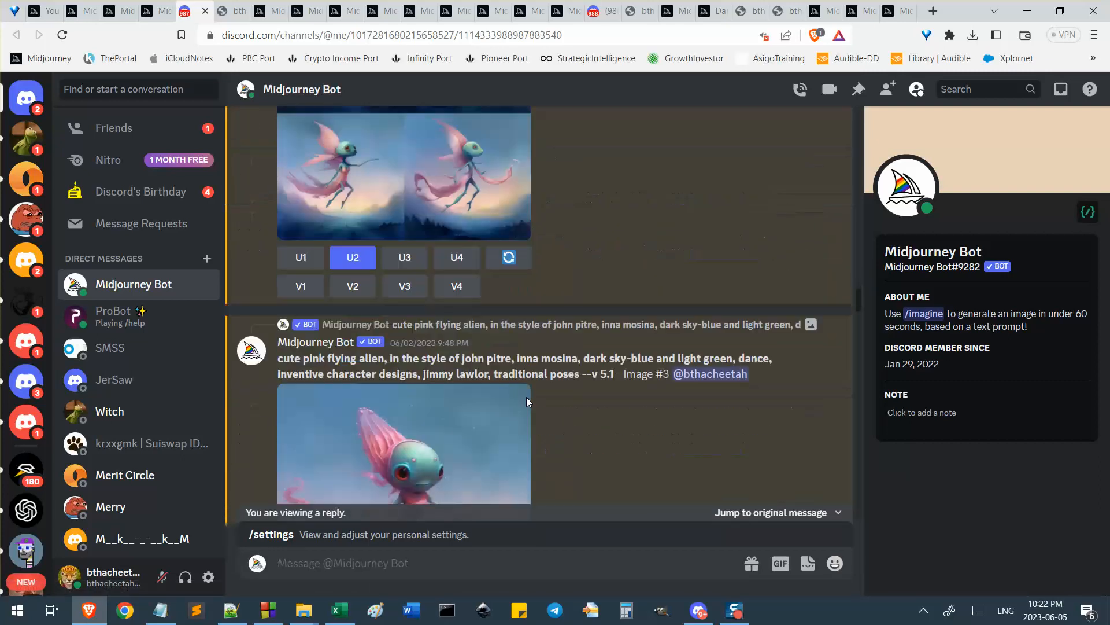
pyautogui.scroll(-10, 526, 400)
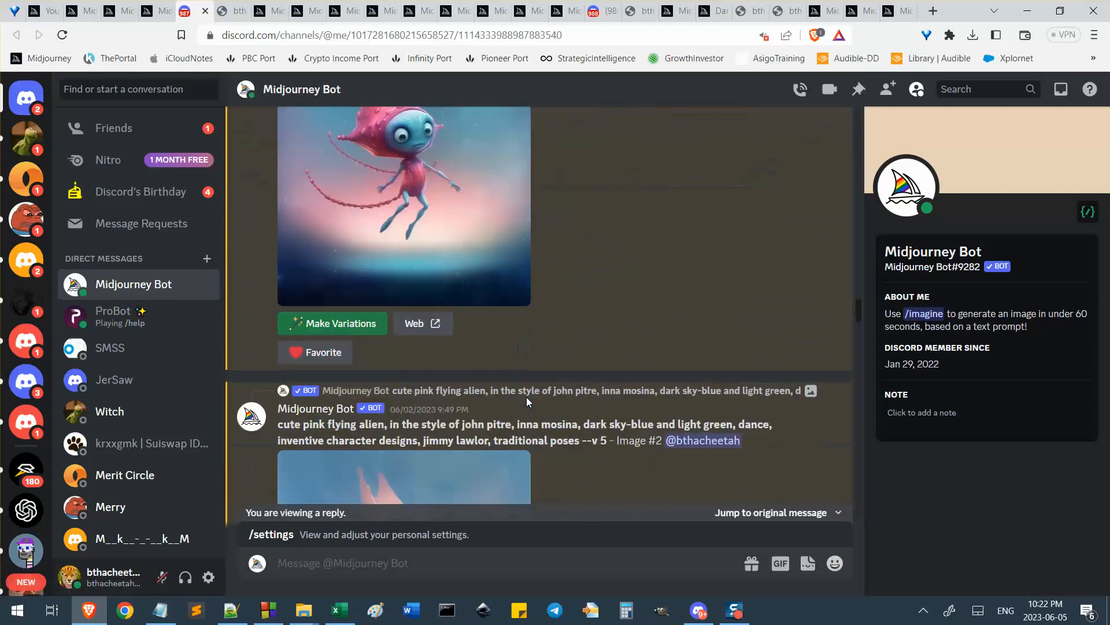
pyautogui.scroll(2, 472, 286)
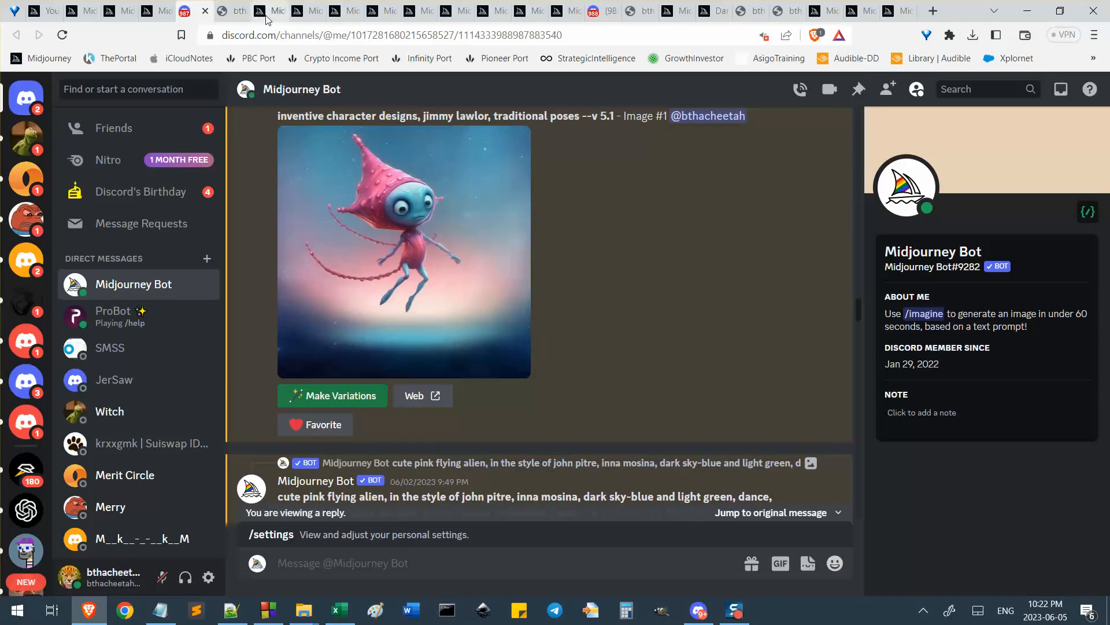
# Go back past the Little Red Riding Hood pages to the job page with the three-part pink flying alien prompt
pyautogui.click(268, 15)
pyautogui.click(308, 11)
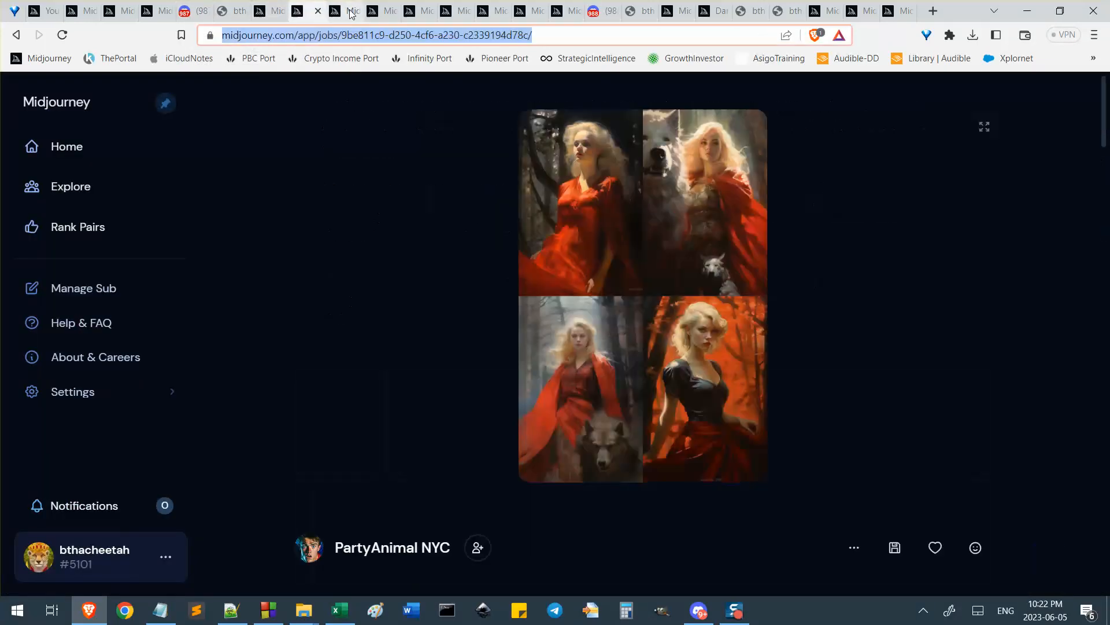
pyautogui.click(351, 13)
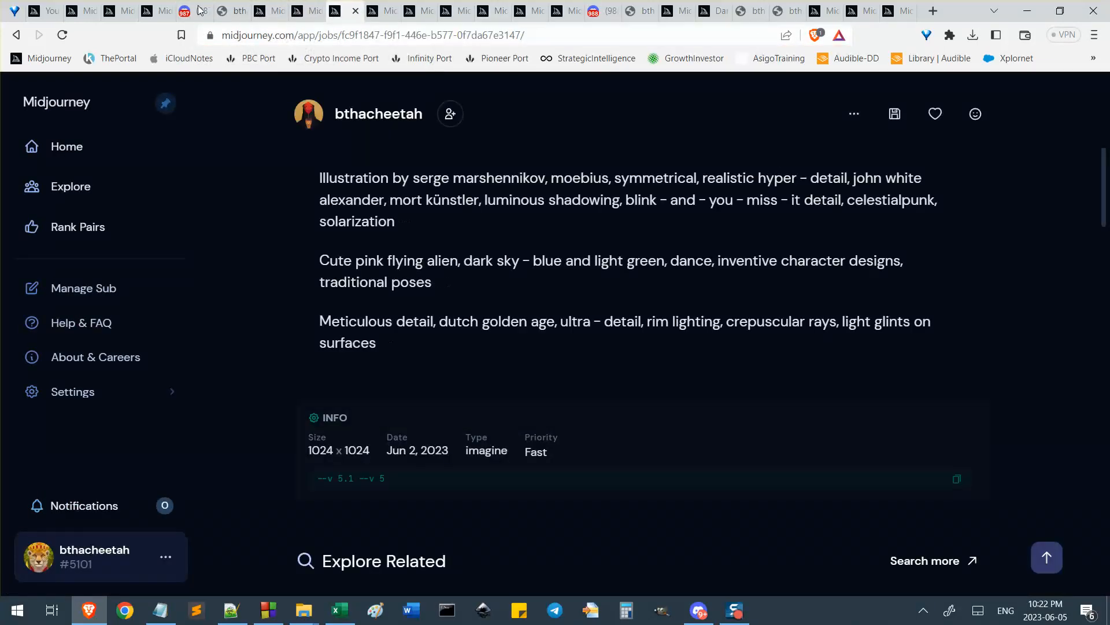
# Examine the pink flying alien job's image grid, including at enlarged size, alongside its three-part weighted prompt
pyautogui.scroll(6, 528, 337)
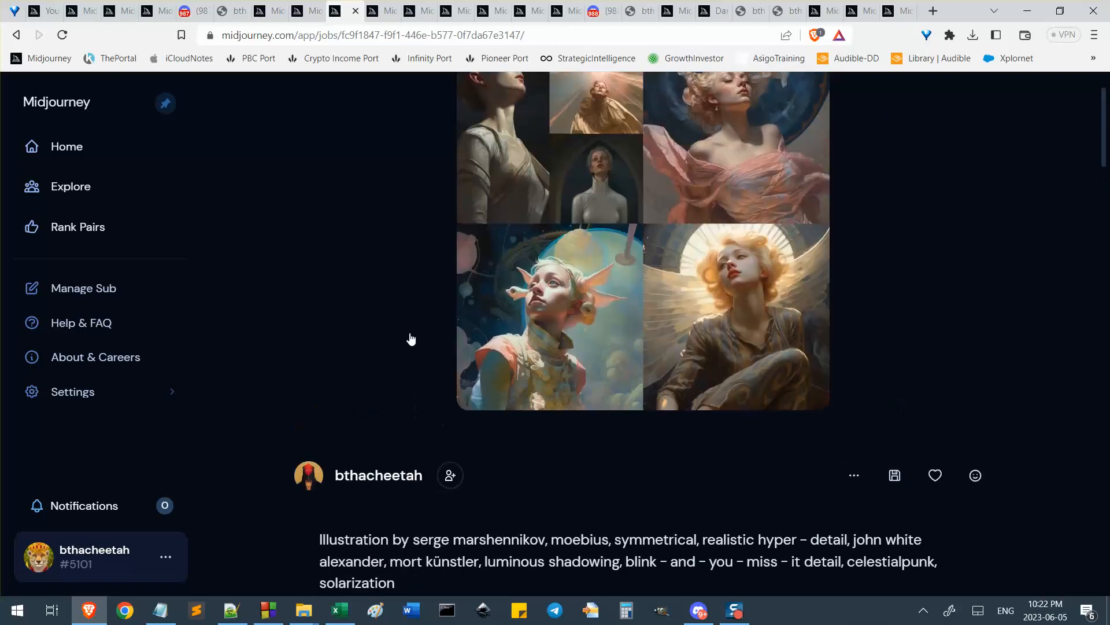
pyautogui.scroll(1, 439, 212)
pyautogui.scroll(-5, 379, 362)
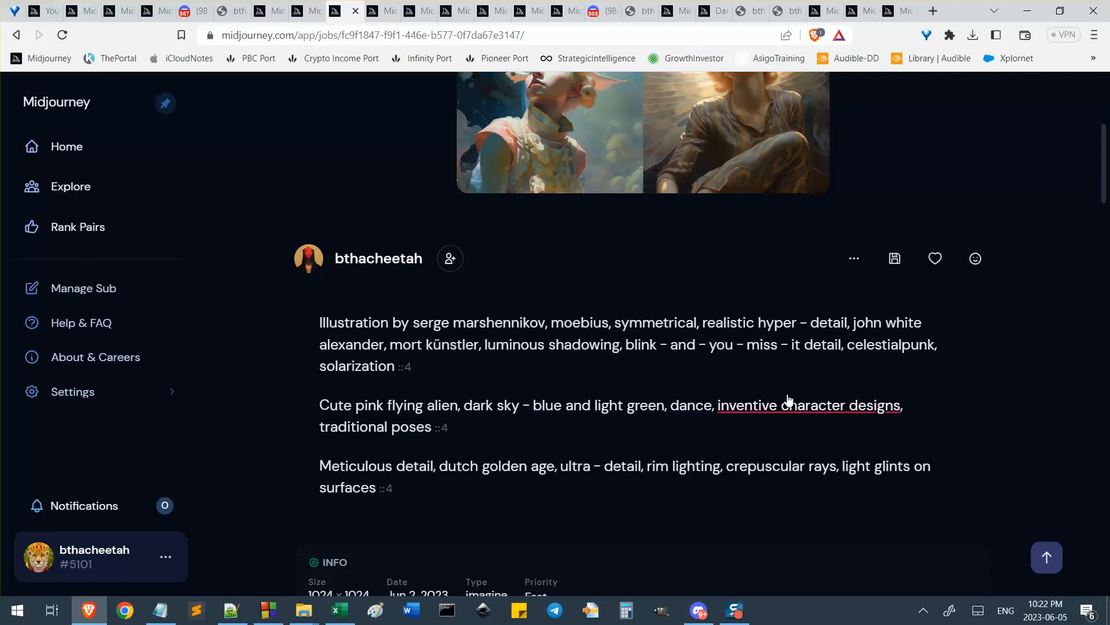
pyautogui.scroll(5, 904, 402)
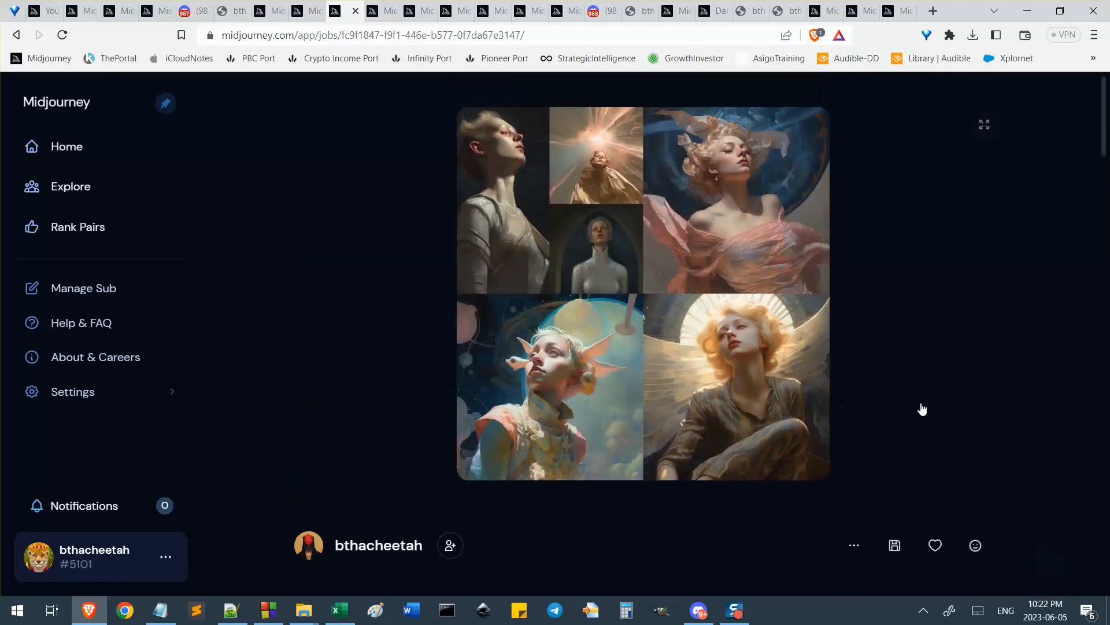
pyautogui.click(721, 219)
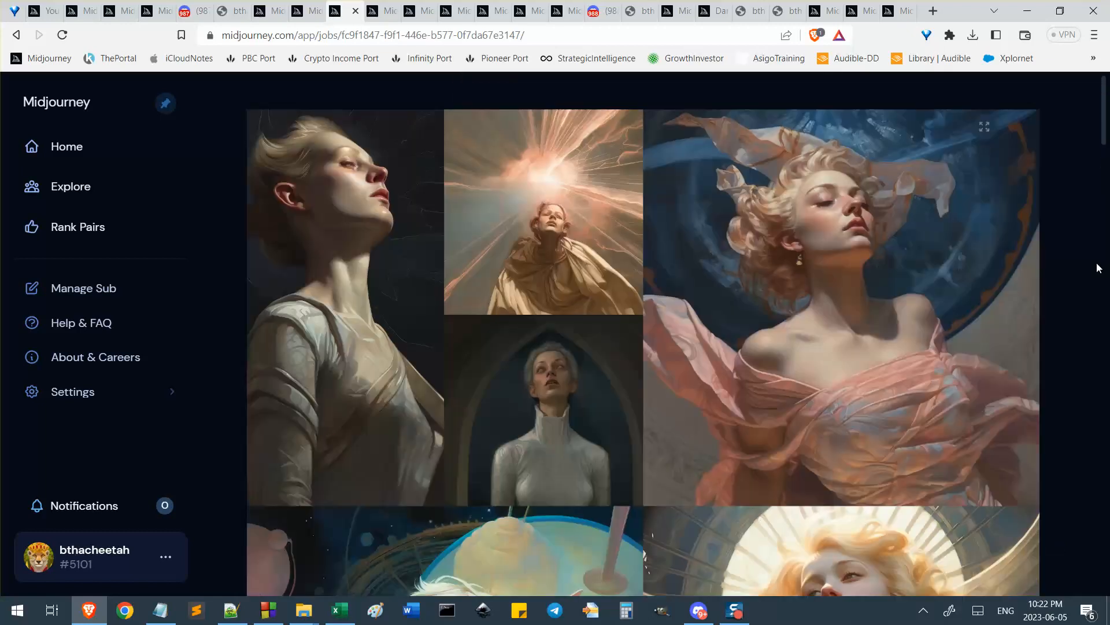
pyautogui.scroll(-3, 1067, 314)
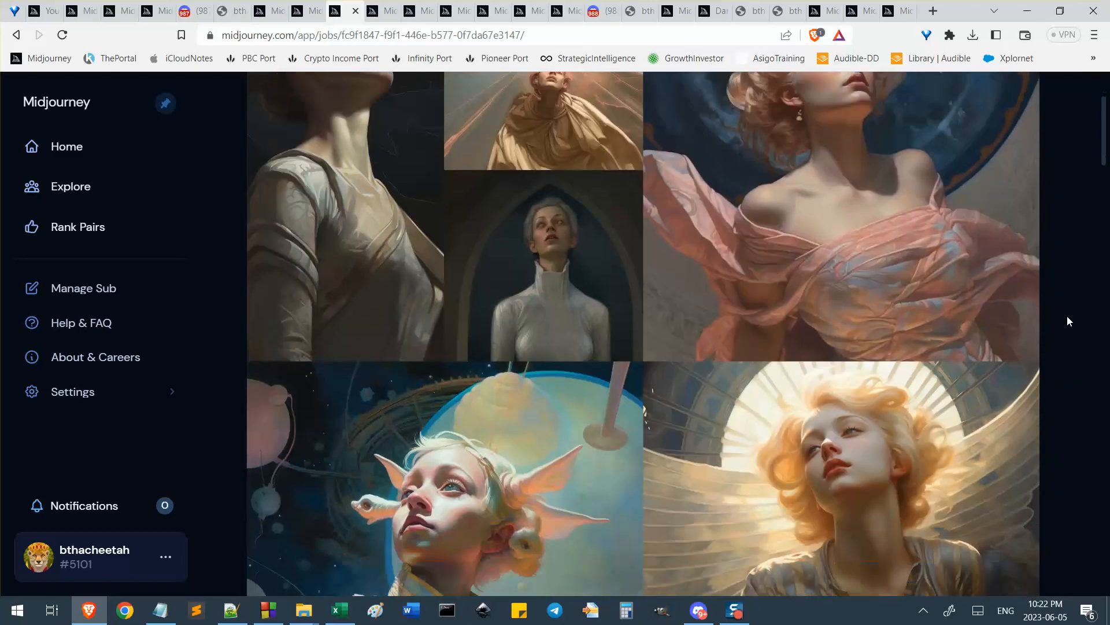
pyautogui.scroll(3, 861, 151)
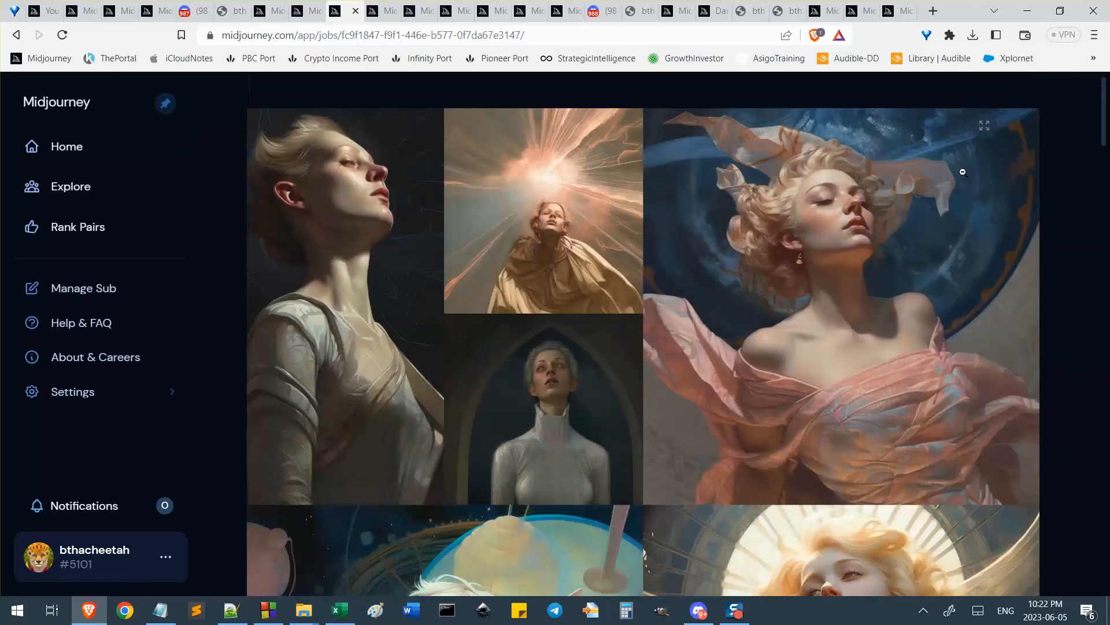
pyautogui.click(984, 129)
pyautogui.scroll(-5, 809, 425)
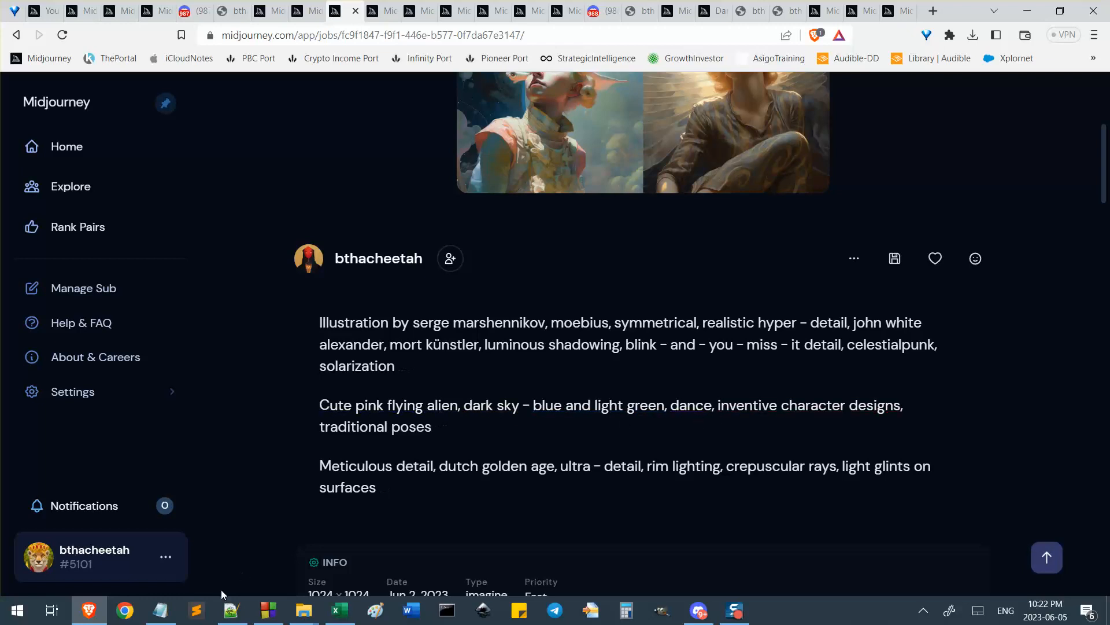
# Compare the cute pink flying alien section in Notepad++ document new 531 with the job page's prompt, highlighting its traditional poses ::4 ending
pyautogui.click(231, 610)
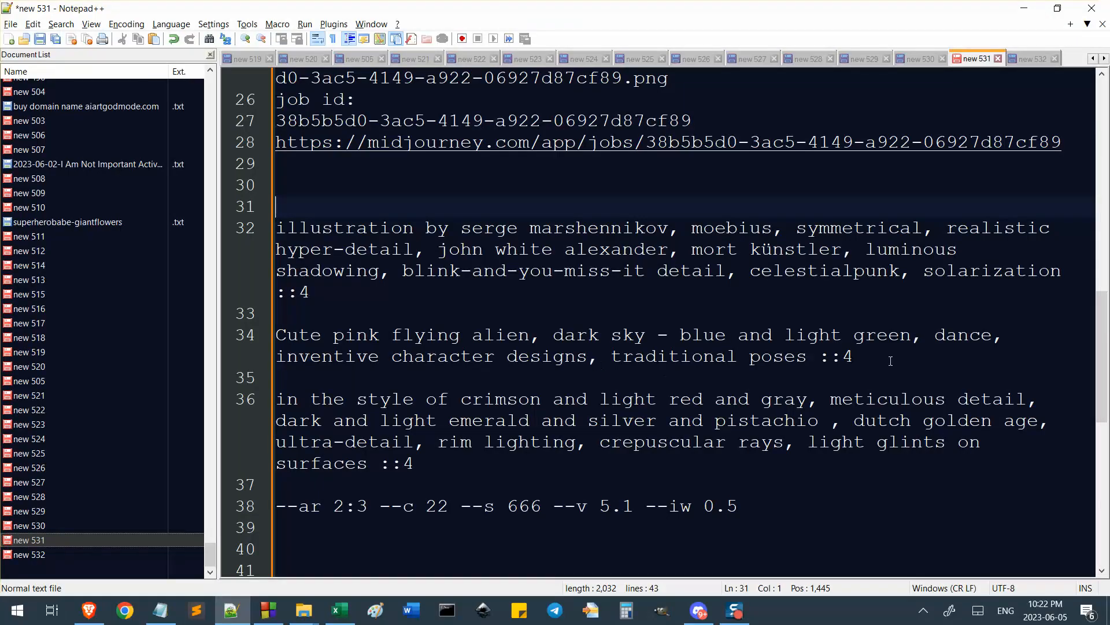
pyautogui.moveTo(890, 361); pyautogui.dragTo(621, 356)
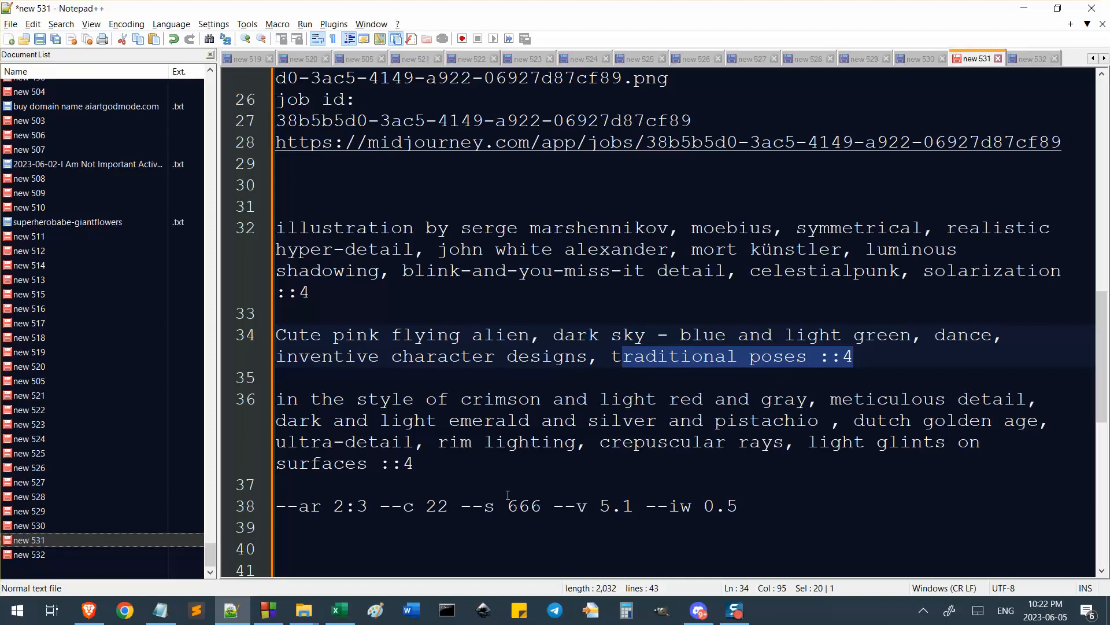
pyautogui.click(89, 611)
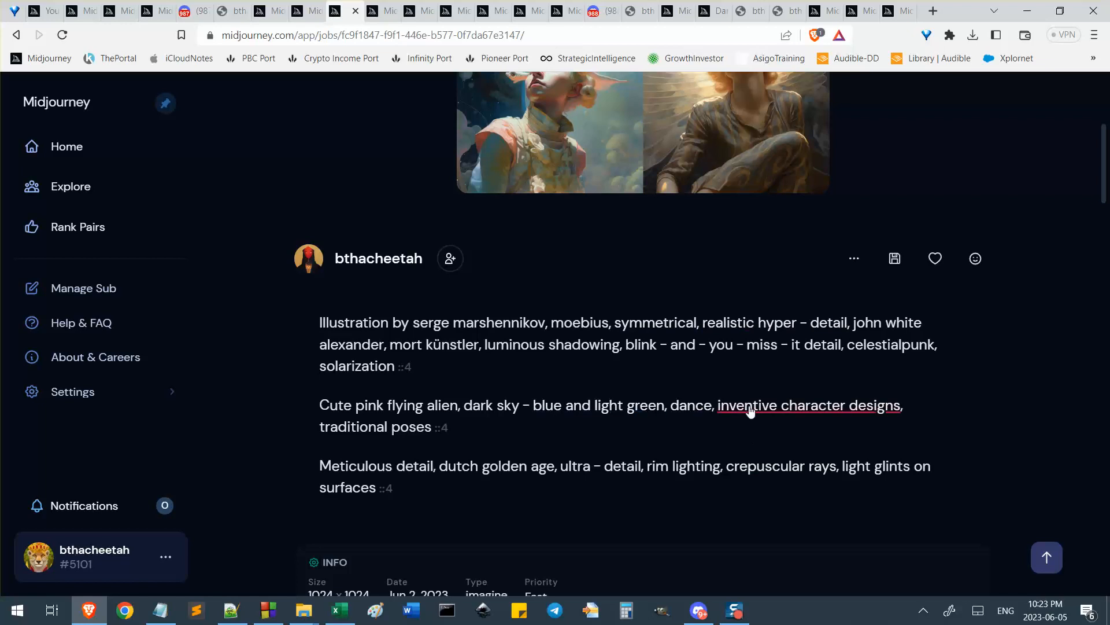
# Look through the Little Red Riding Hood job page and the open winged angel job pages for comparison
pyautogui.click(272, 10)
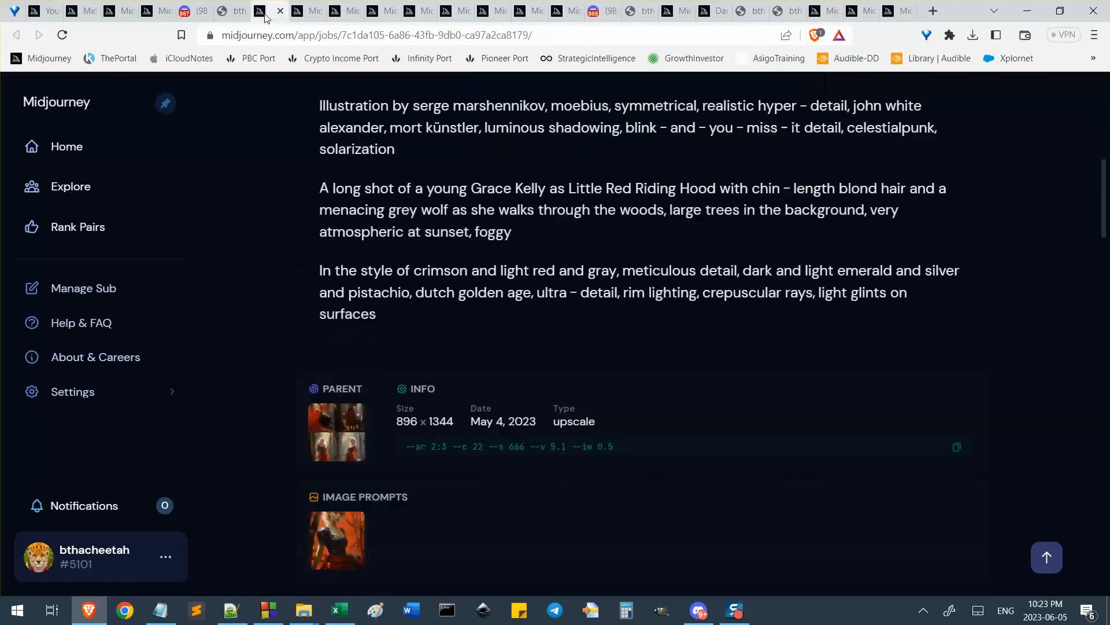
pyautogui.scroll(10, 353, 237)
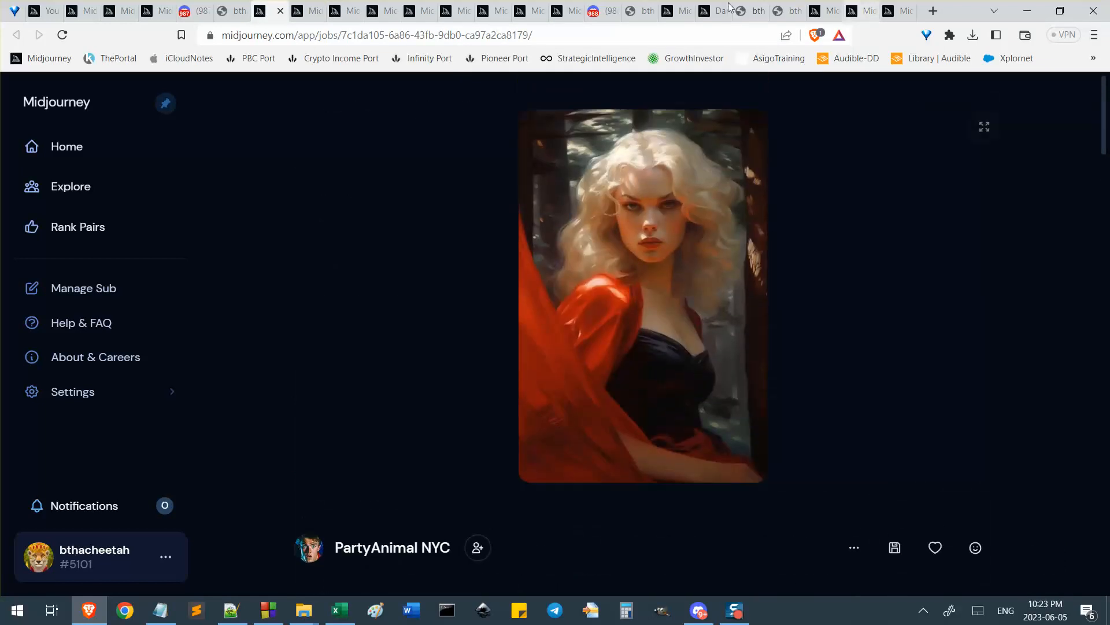
pyautogui.click(419, 12)
pyautogui.click(454, 18)
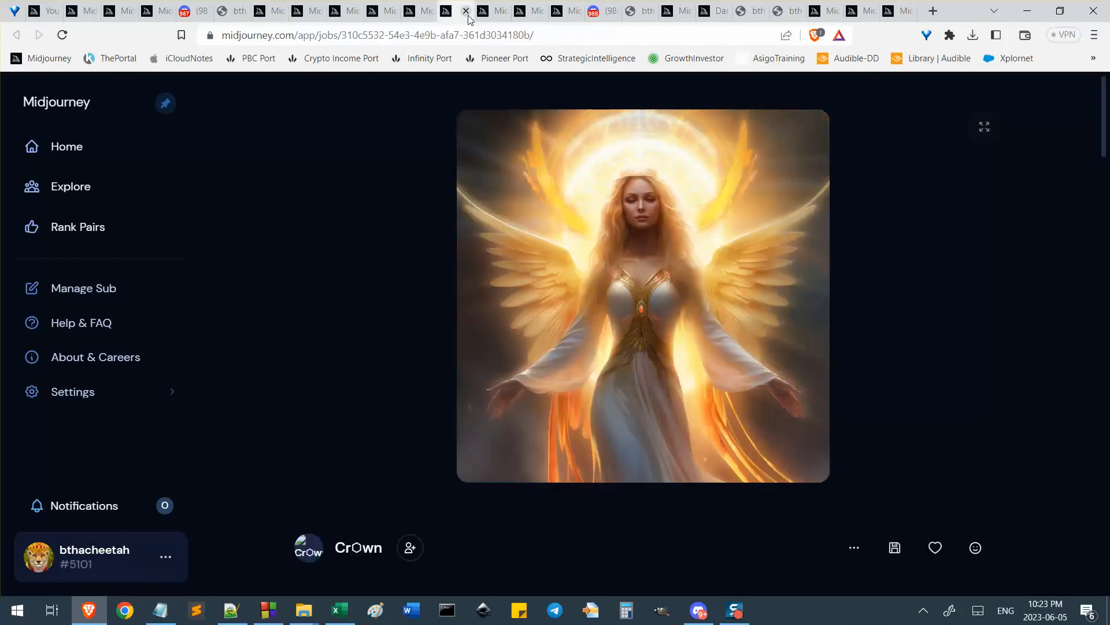
pyautogui.click(481, 16)
pyautogui.click(420, 15)
pyautogui.click(379, 17)
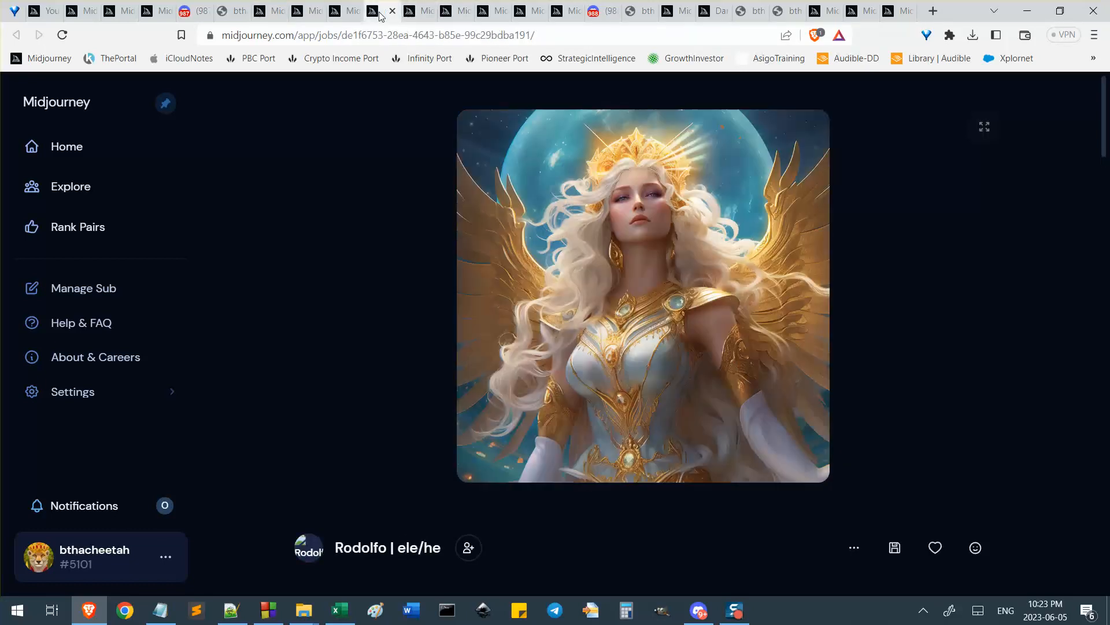
# Return to the pink flying alien job page and examine its enlarged image grid, prompt, and job info
pyautogui.click(345, 13)
pyautogui.scroll(1, 752, 495)
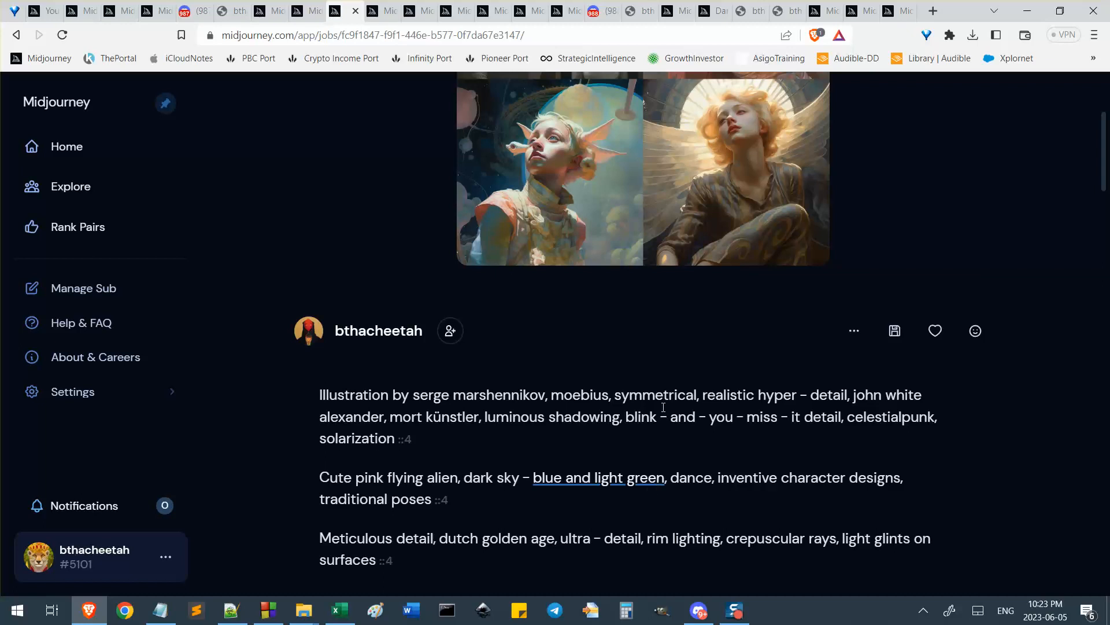
pyautogui.scroll(3, 672, 203)
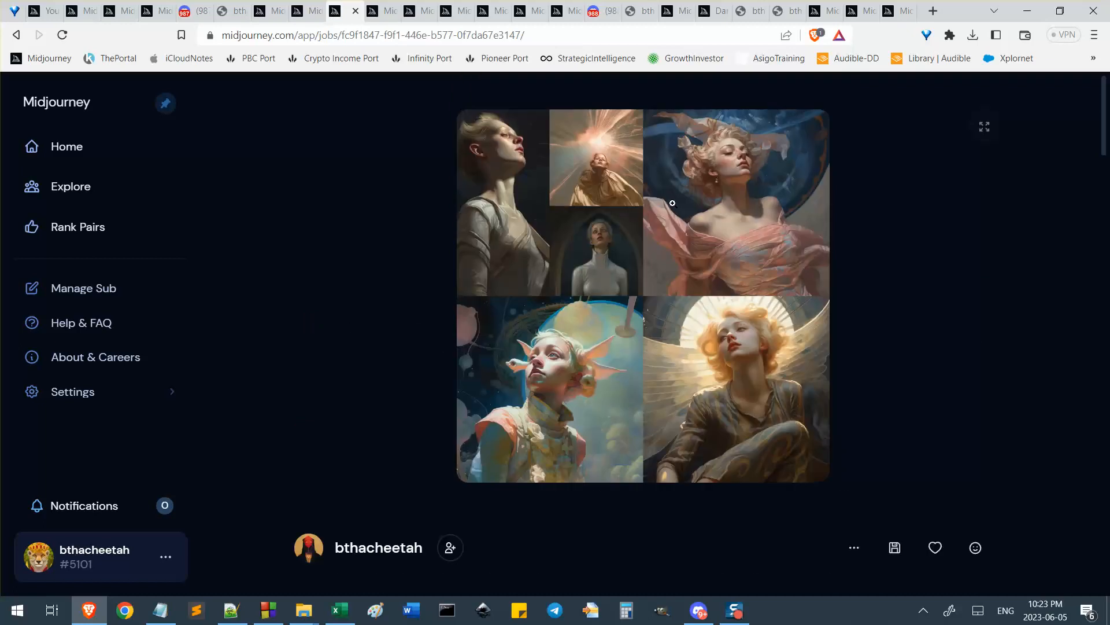
pyautogui.click(742, 354)
pyautogui.scroll(-8, 793, 364)
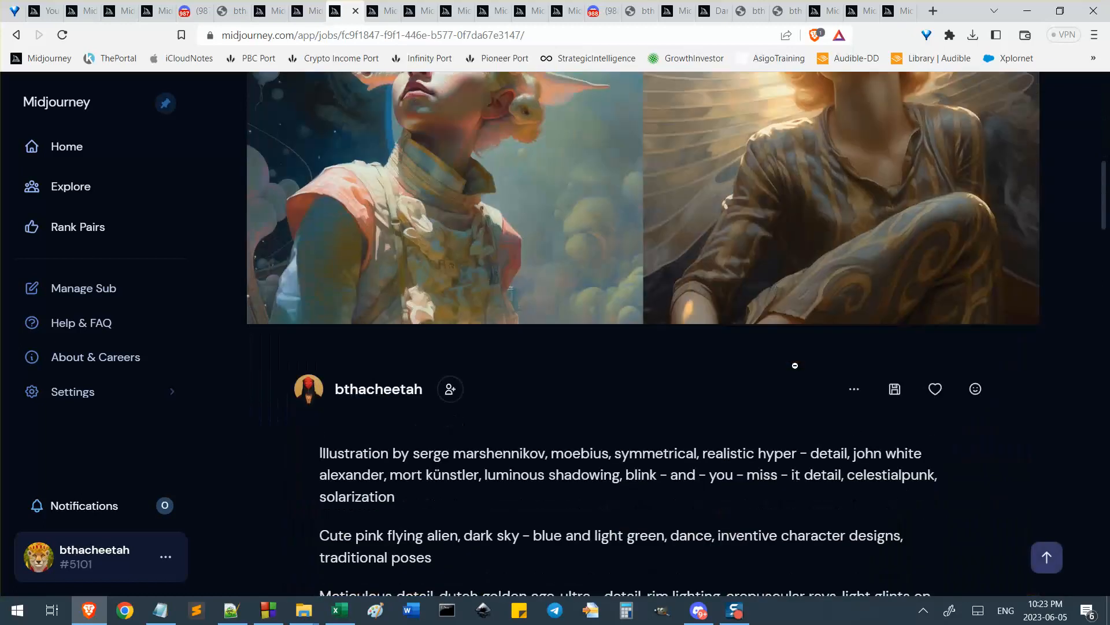
pyautogui.scroll(2, 799, 367)
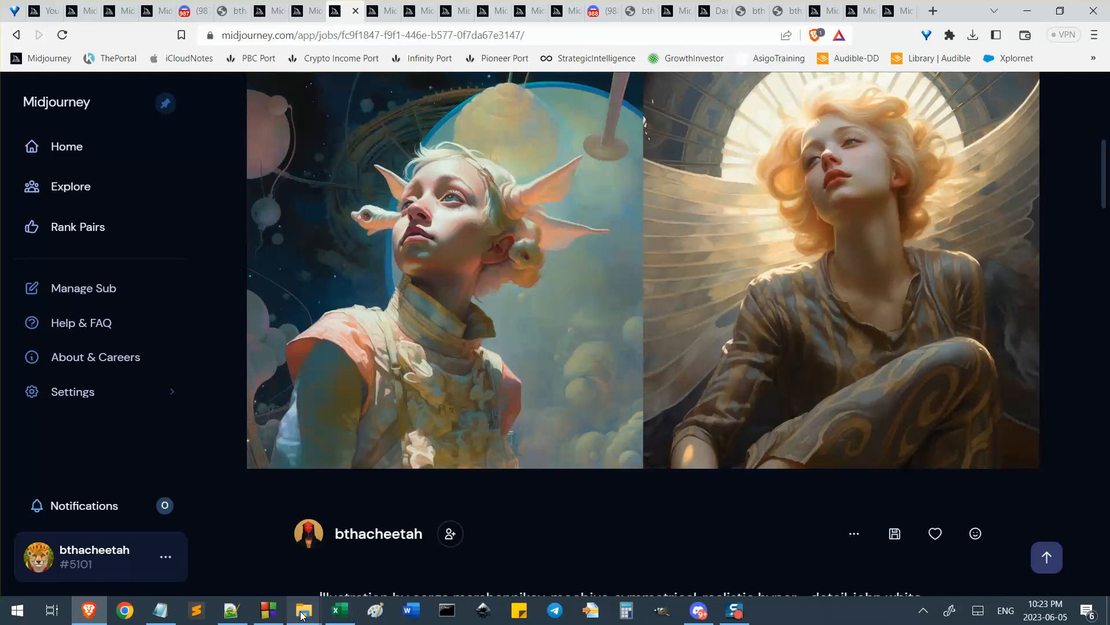
pyautogui.scroll(-7, 456, 481)
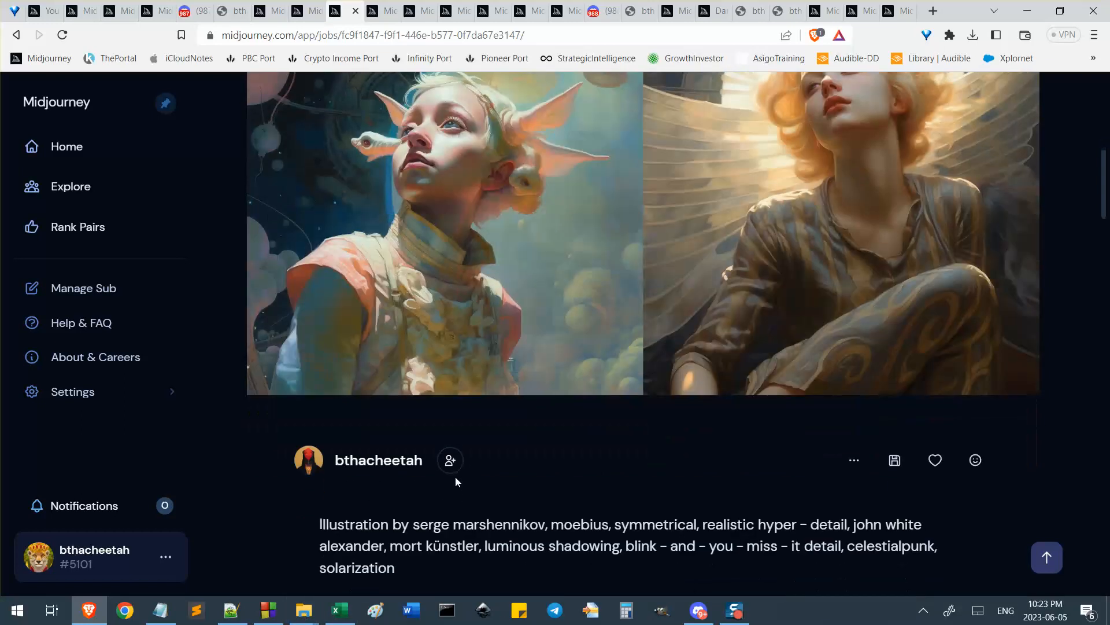
pyautogui.scroll(-4, 453, 481)
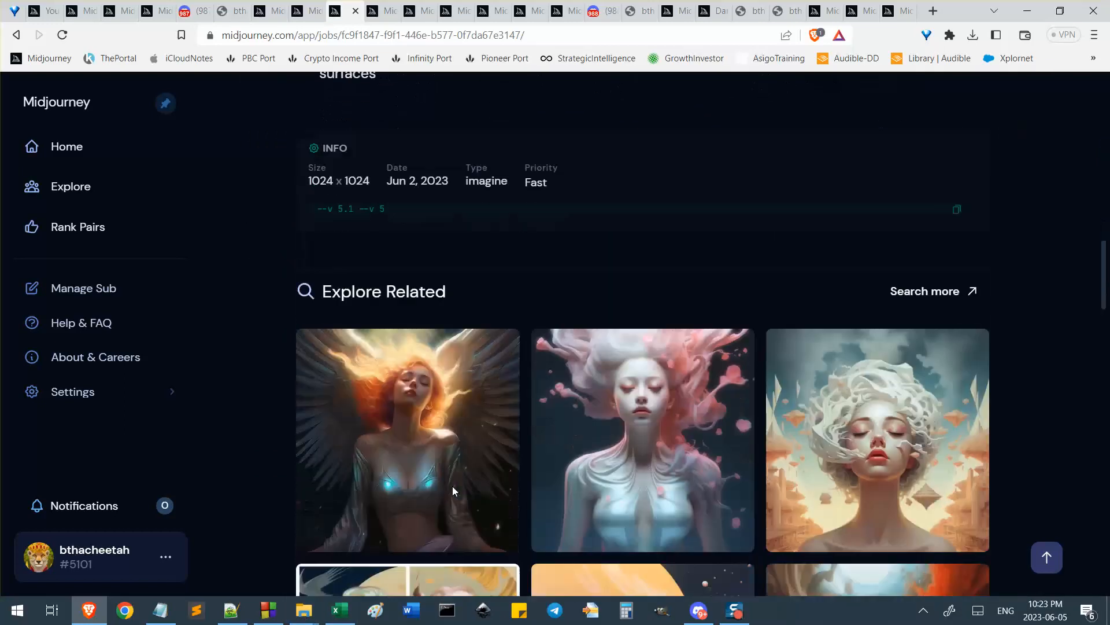
# Copy the job page URL of the related image showing a white-haired woman with closed eyes, and close that page
pyautogui.scroll(-3, 436, 290)
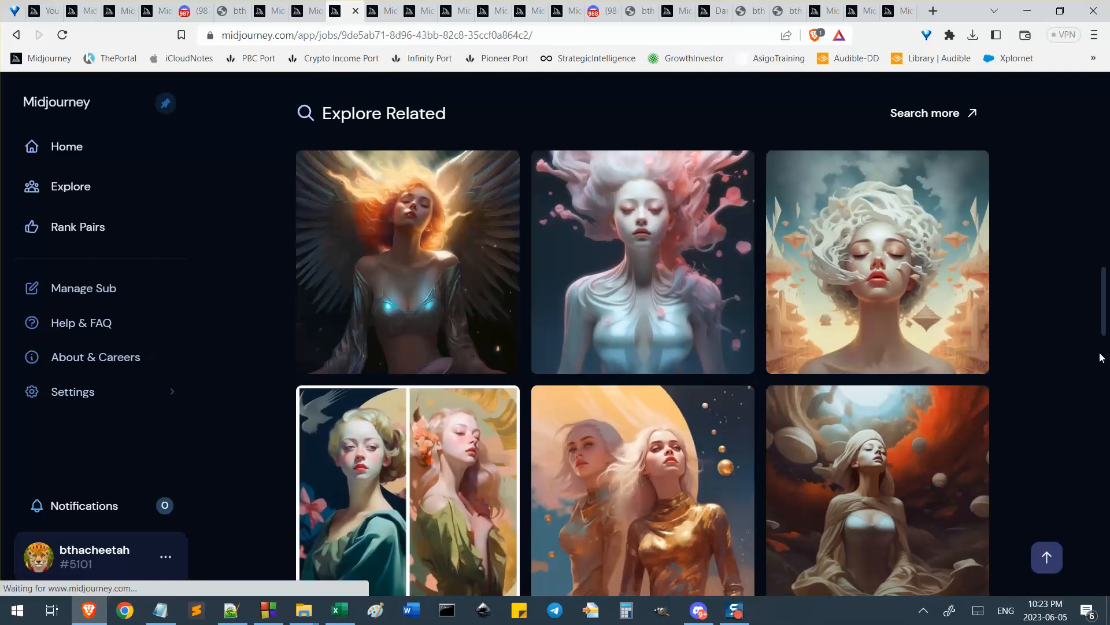
pyautogui.click(892, 303)
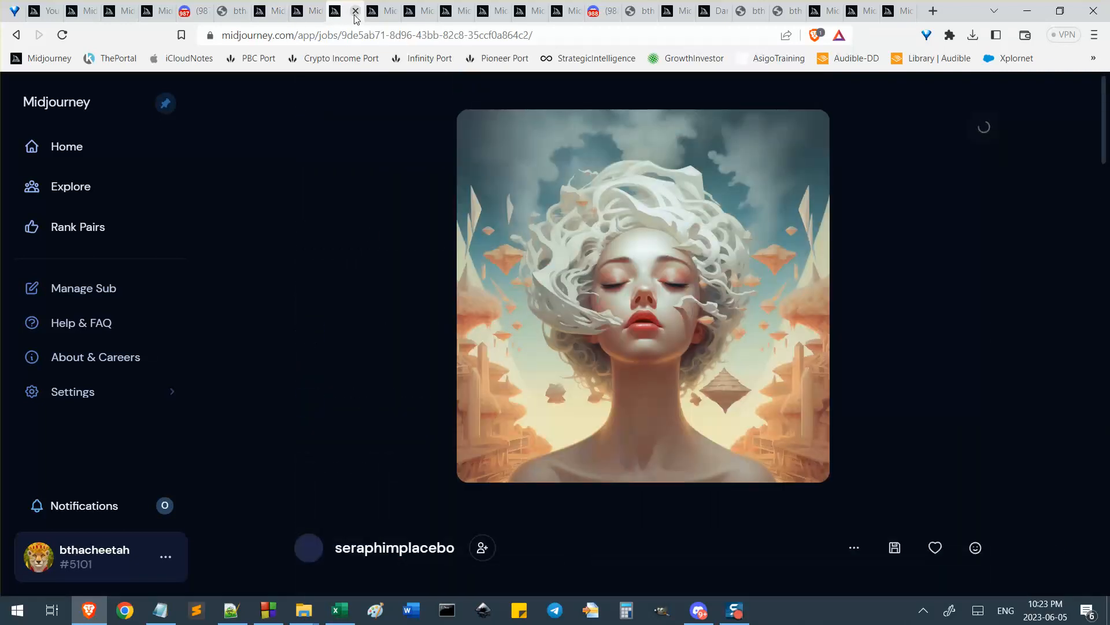
pyautogui.click(370, 29)
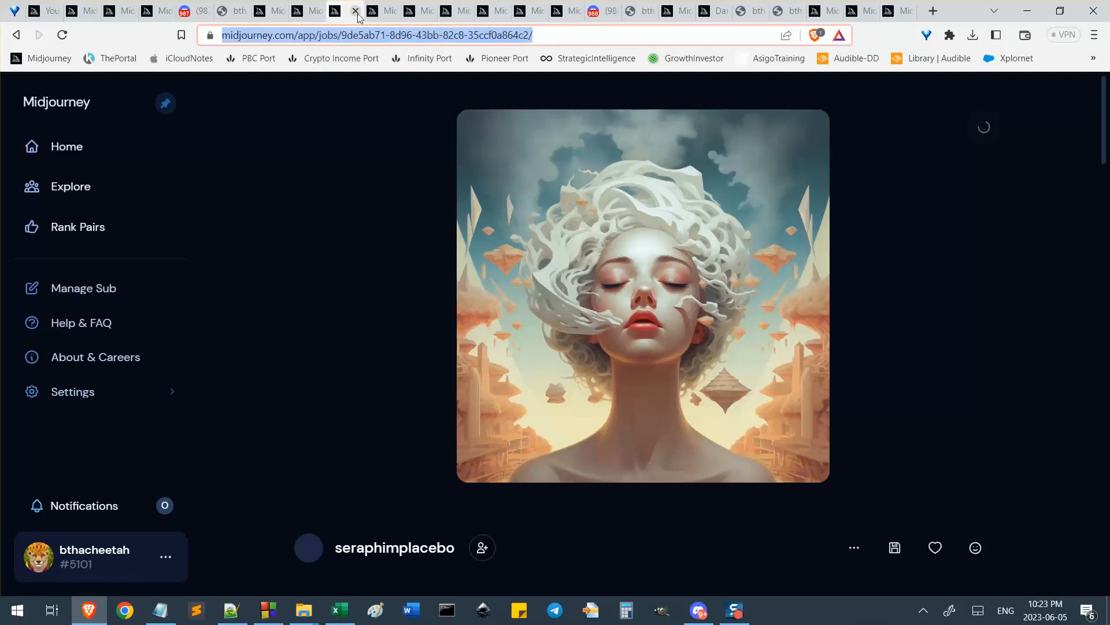
pyautogui.hotkey('ctrl', 'x')
pyautogui.click(356, 11)
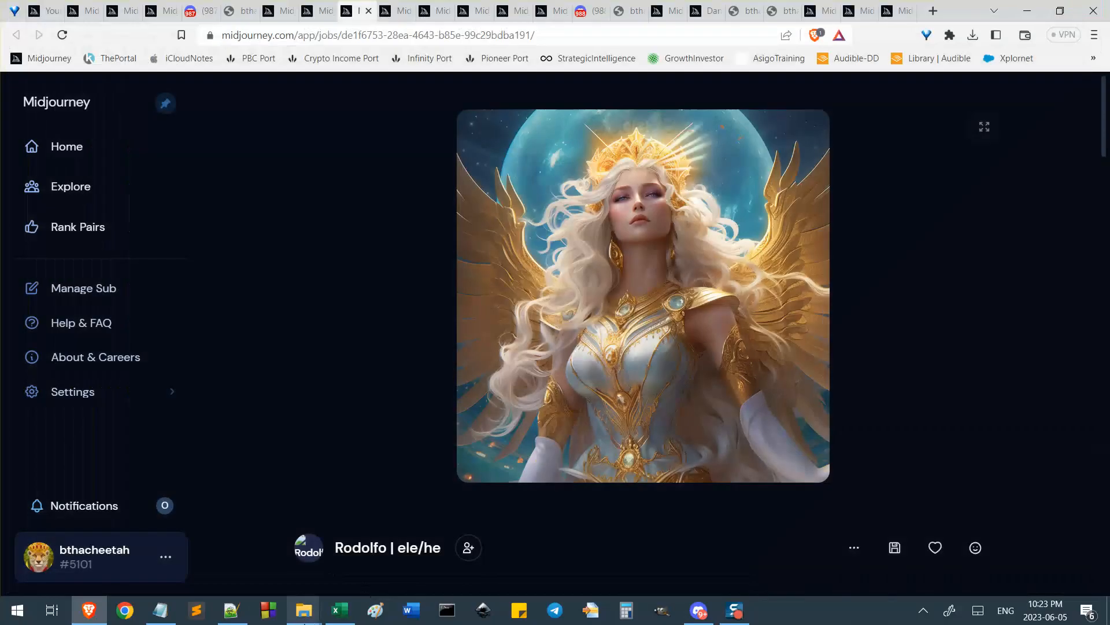
# Paste the related image's job URL into Notepad++ document new 531, between the JFFE 21 entry and the with reference image section
pyautogui.click(246, 571)
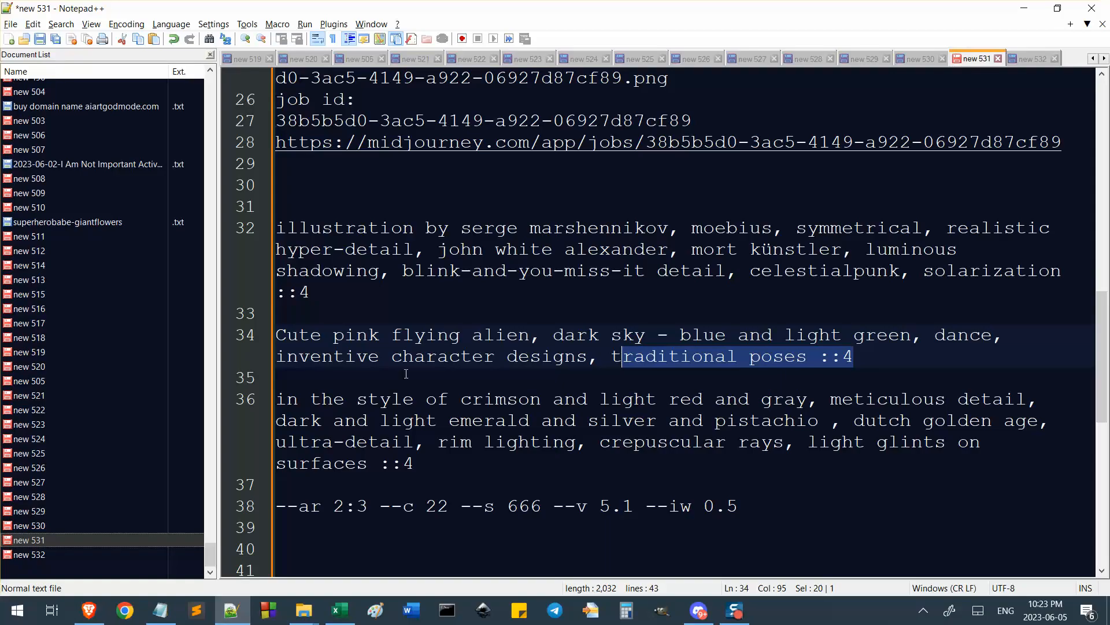
pyautogui.scroll(6, 386, 316)
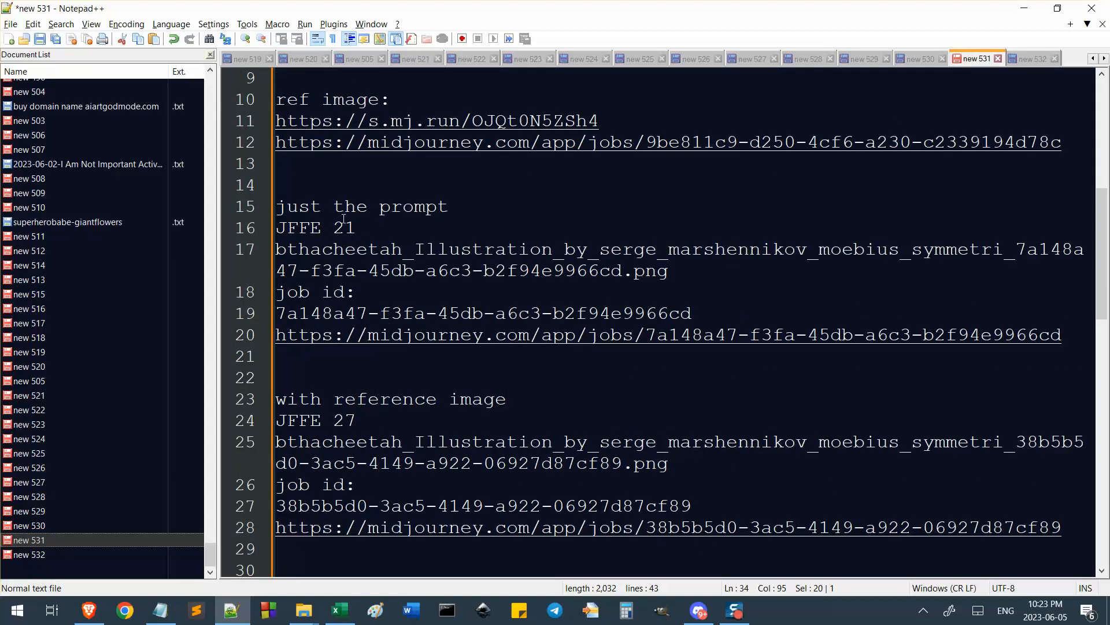
pyautogui.click(390, 366)
pyautogui.press('Down')
pyautogui.press('Return')
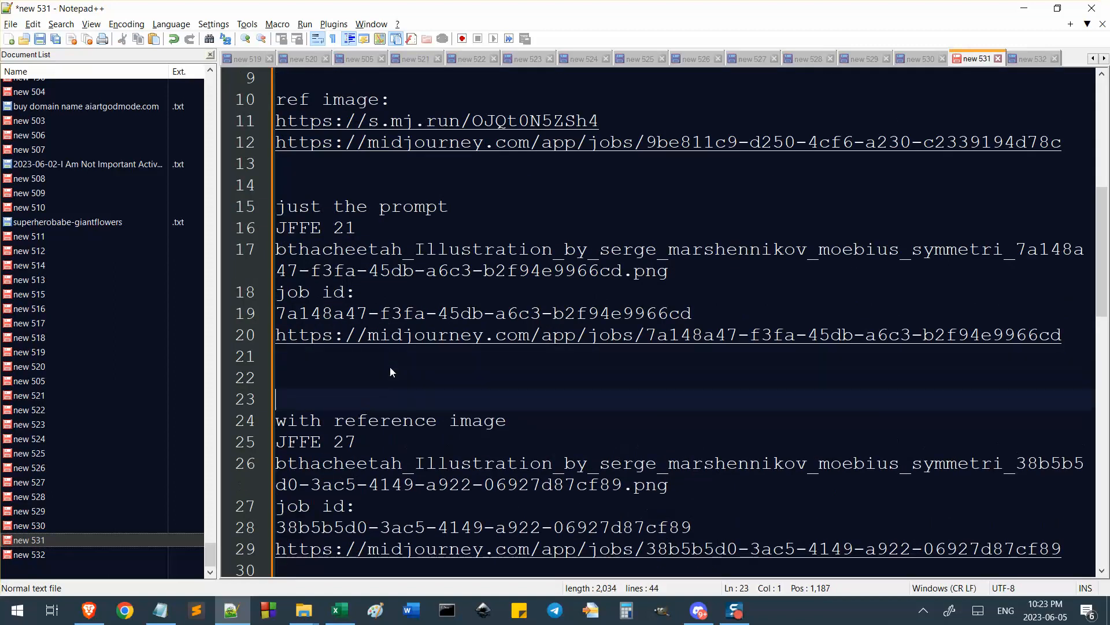
pyautogui.hotkey('ctrl', 'v')
pyautogui.press('Return')
pyautogui.press('Return')
# Label the pasted URL "related, interesting:" on the line above it and add an extra blank line below it
pyautogui.click(398, 377)
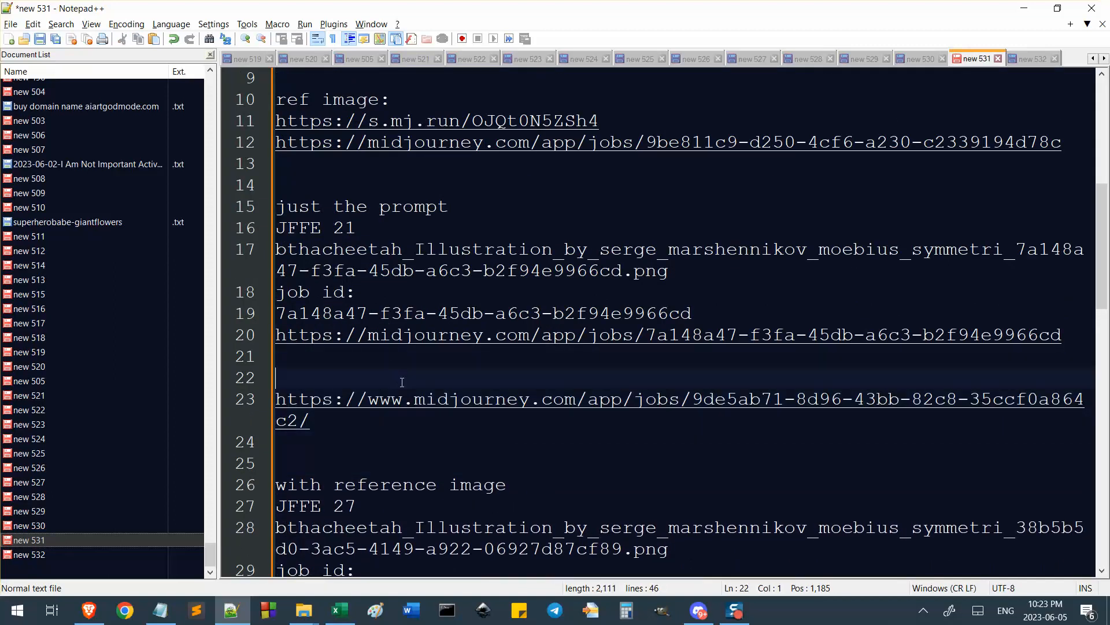
pyautogui.write('e')
pyautogui.press('BackSpace')
pyautogui.write('related, interesting:')
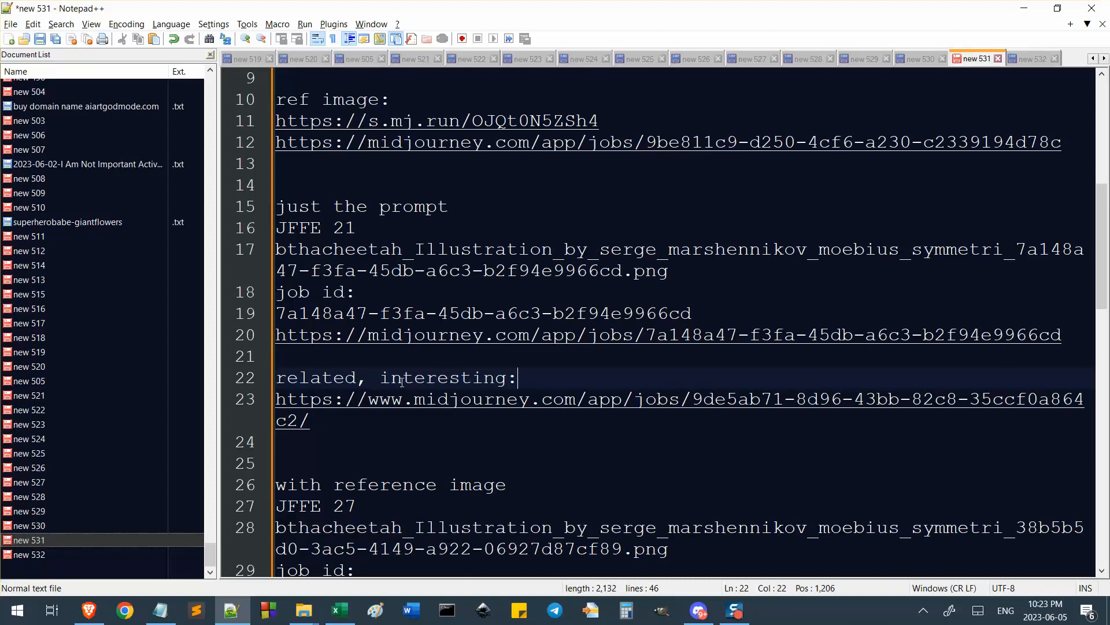
pyautogui.click(400, 435)
pyautogui.press('Return')
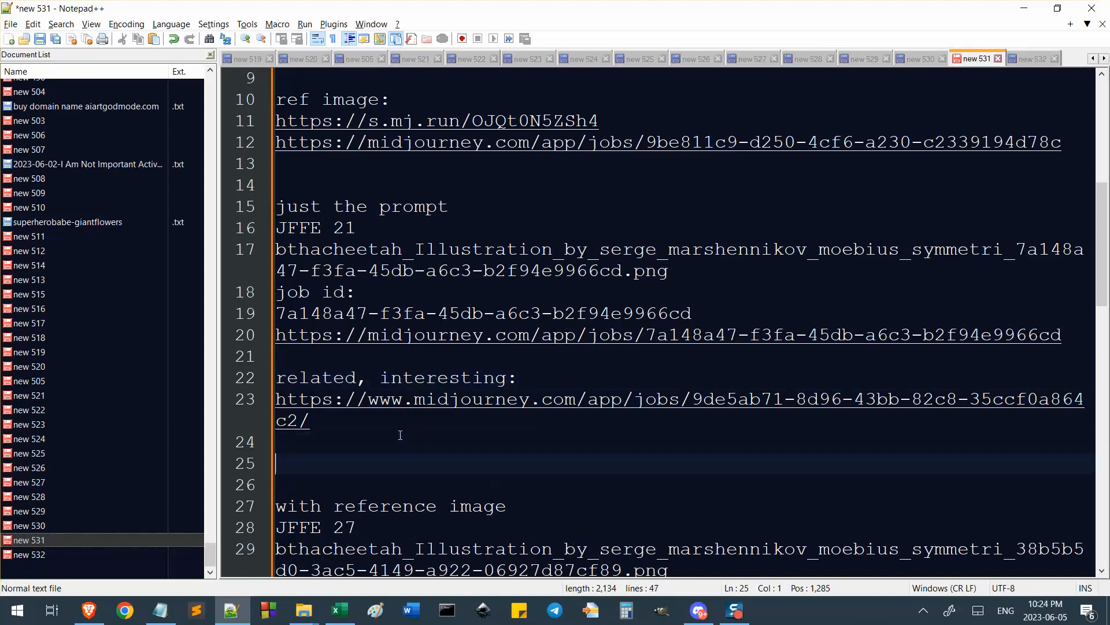
# Review the reference image section of the note, and look over the open Midjourney job pages in the browser
pyautogui.scroll(-2, 400, 435)
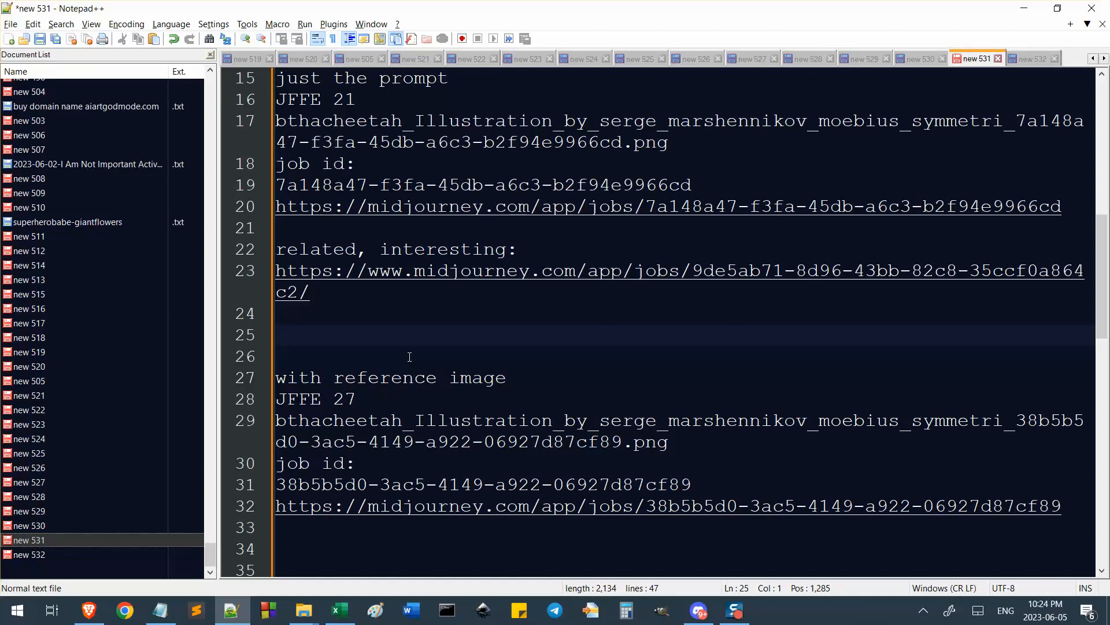
pyautogui.hotkey('alt', 'Tab')
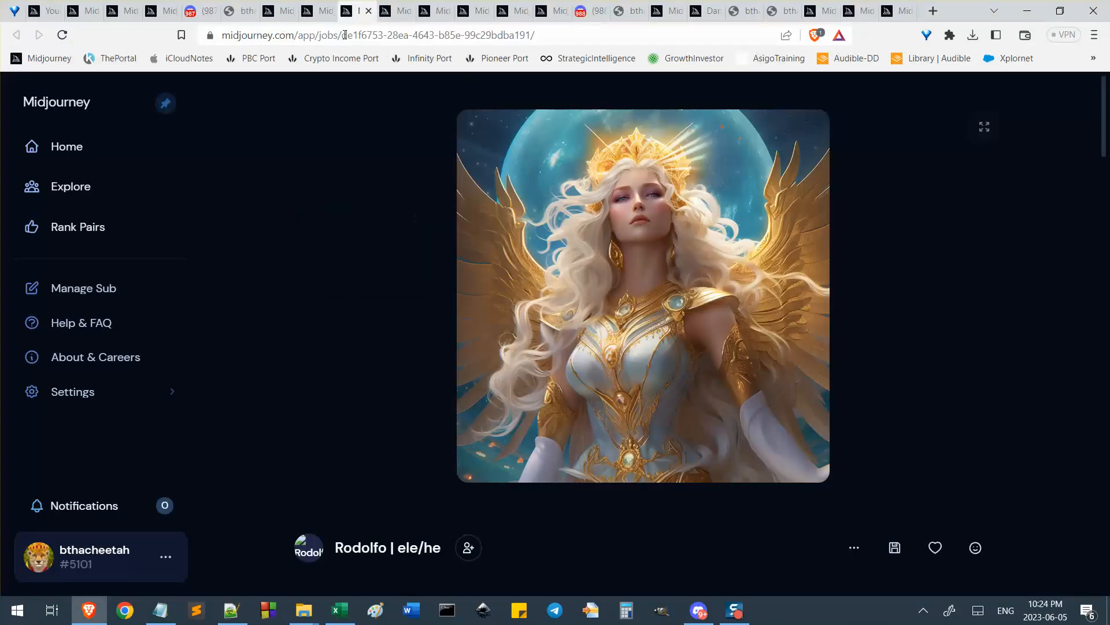
pyautogui.click(328, 14)
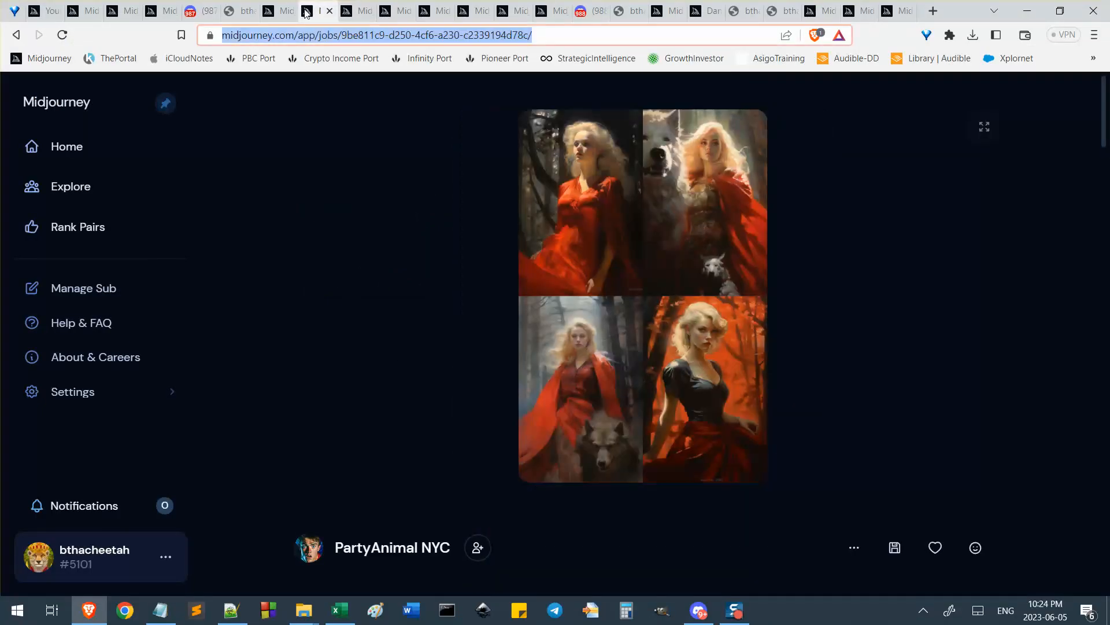
pyautogui.click(279, 15)
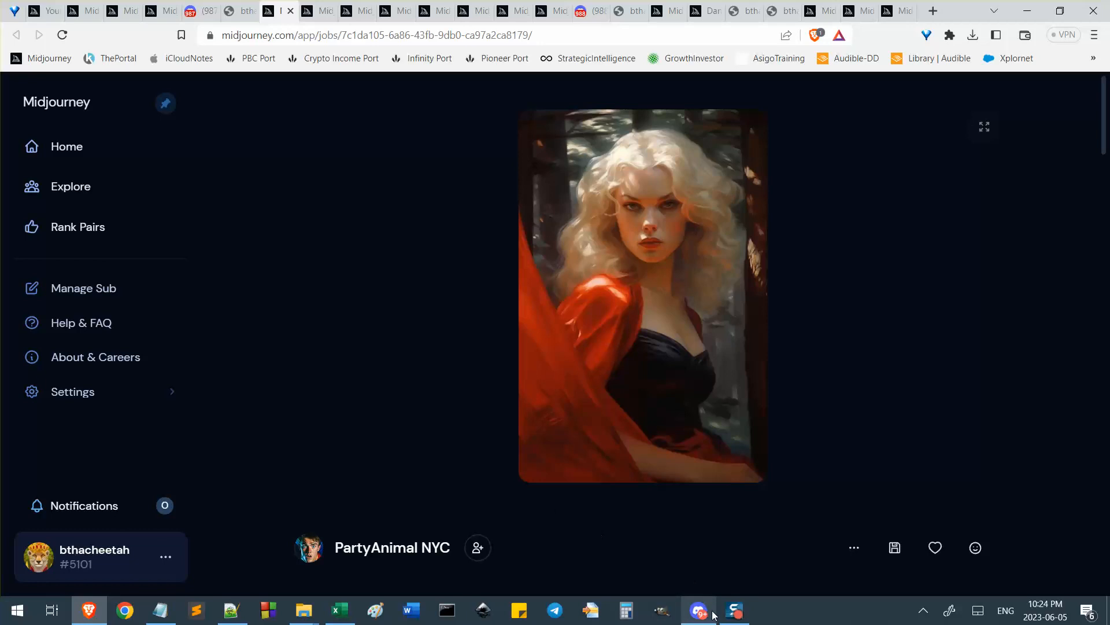
# Select 27.png in the done folder and locate its source file name in cell B30 of Pieces.xlsx
pyautogui.click(304, 610)
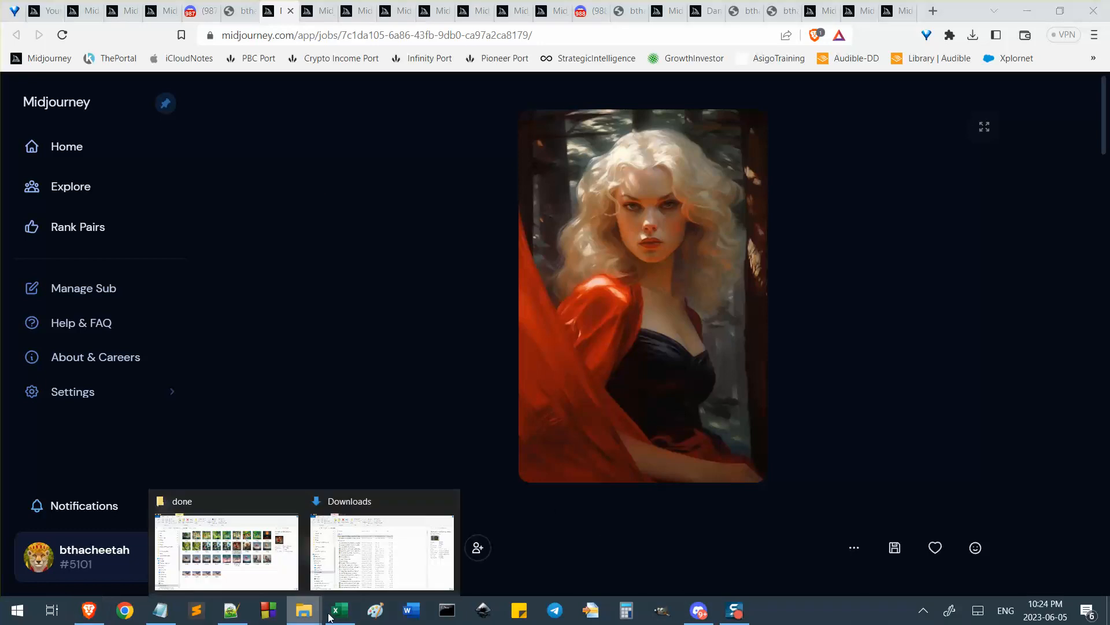
pyautogui.click(276, 539)
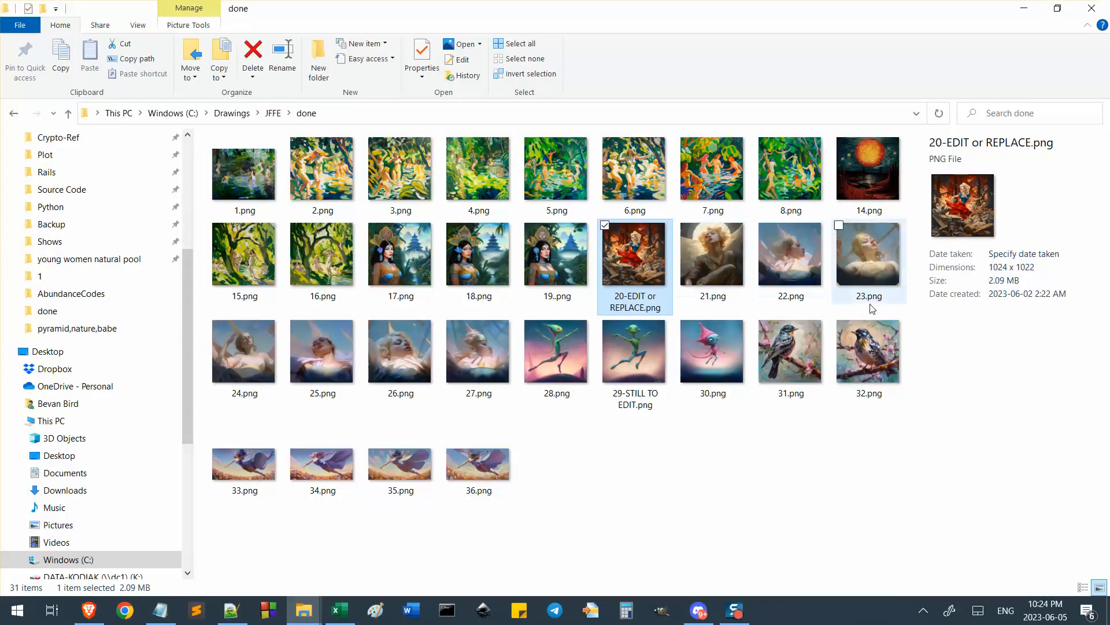
pyautogui.click(495, 356)
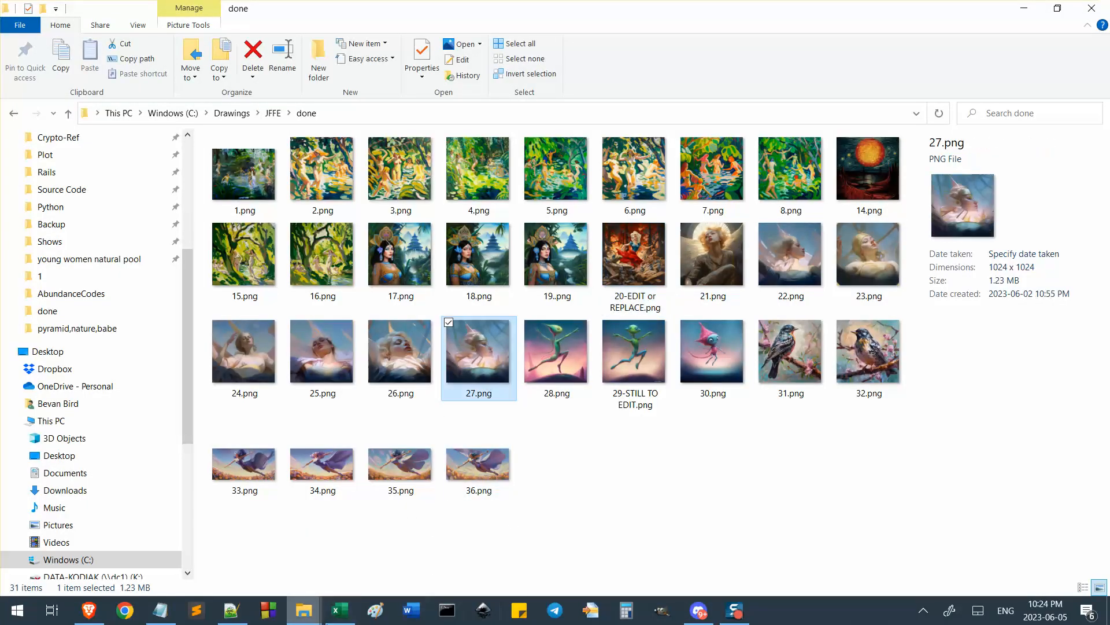
pyautogui.click(340, 611)
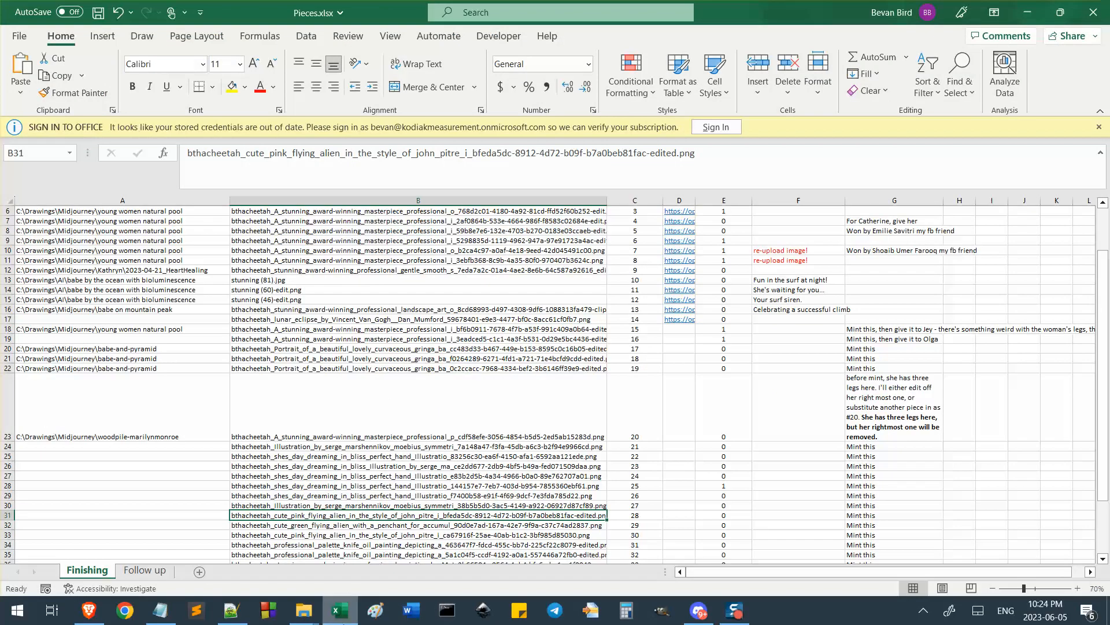
pyautogui.click(587, 505)
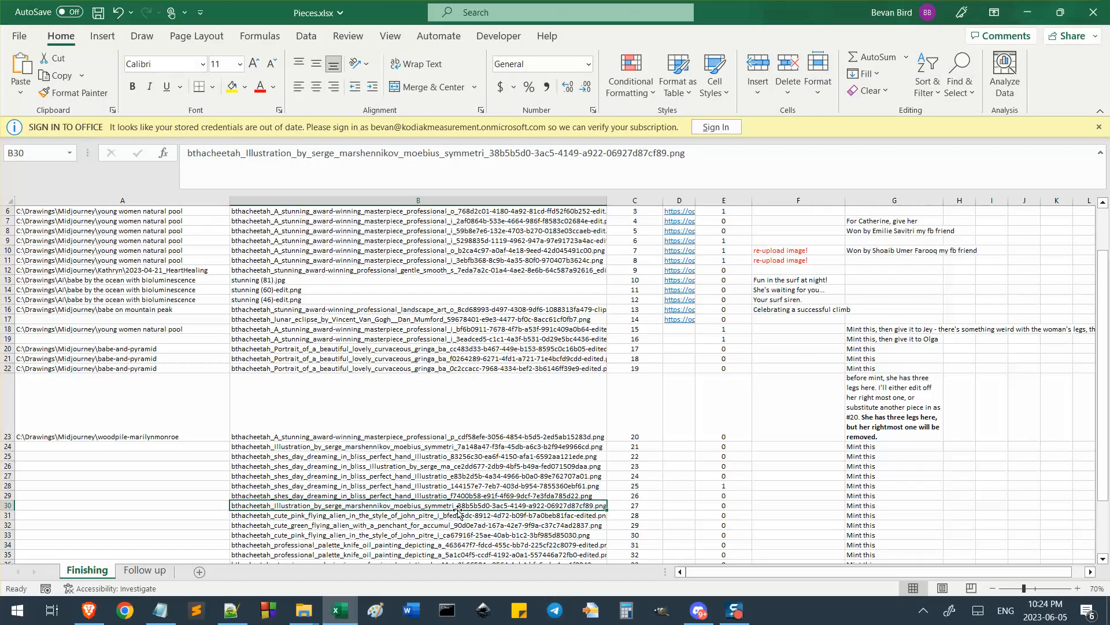
# In Notepad++, highlight the job ID in the JFFE 27 file name and job id line, and open the JFFE 27 job link
pyautogui.click(232, 610)
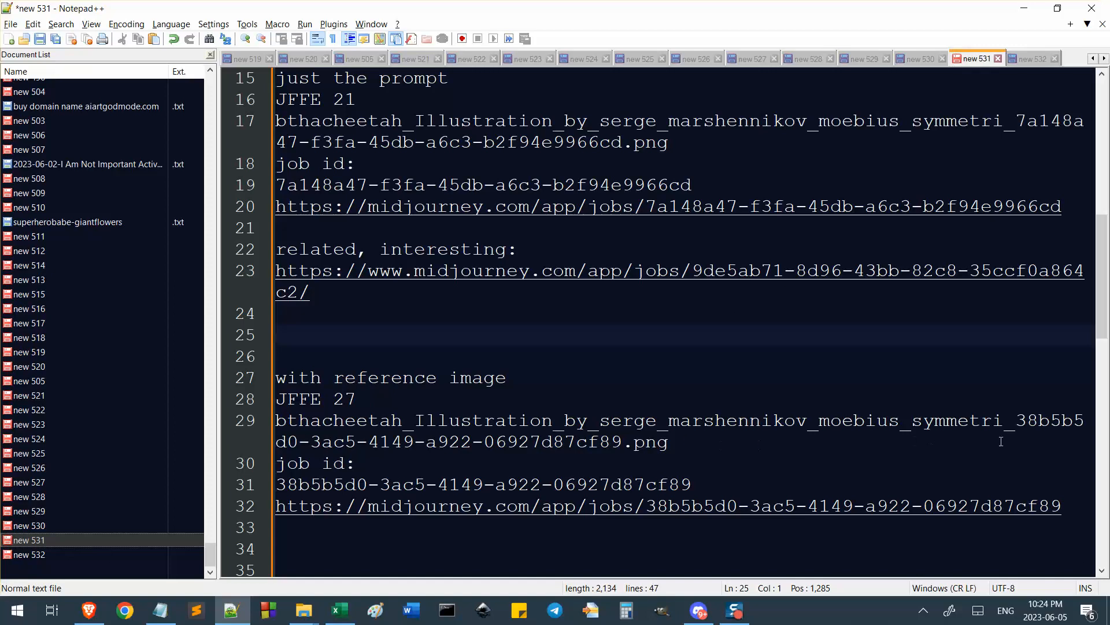
pyautogui.moveTo(1016, 420); pyautogui.dragTo(1026, 438)
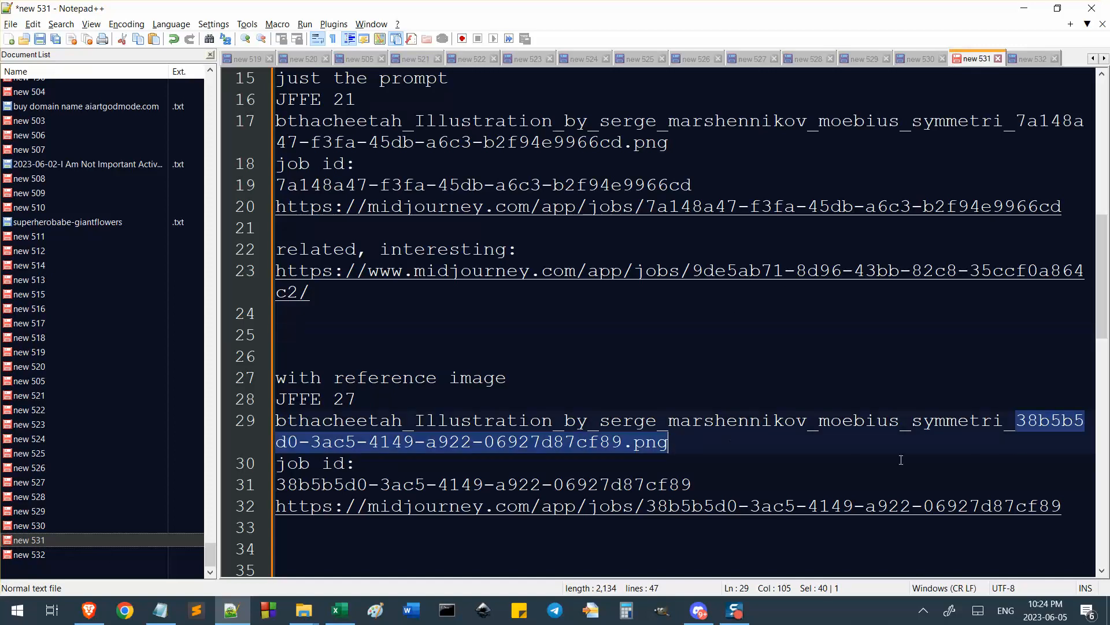
pyautogui.moveTo(702, 482); pyautogui.dragTo(588, 485)
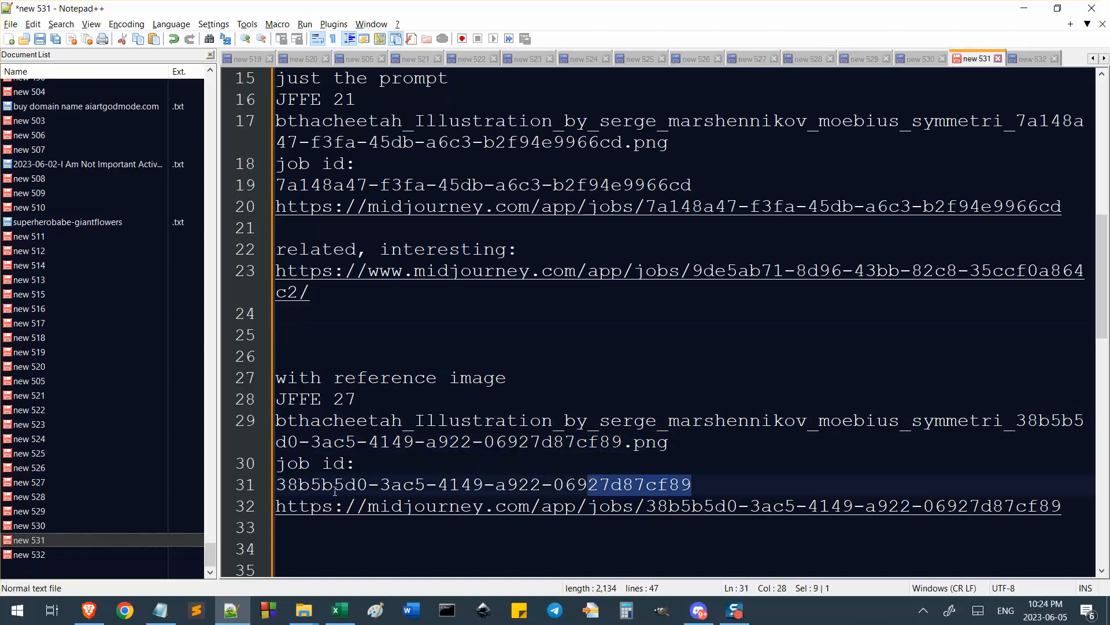
pyautogui.doubleClick(585, 514)
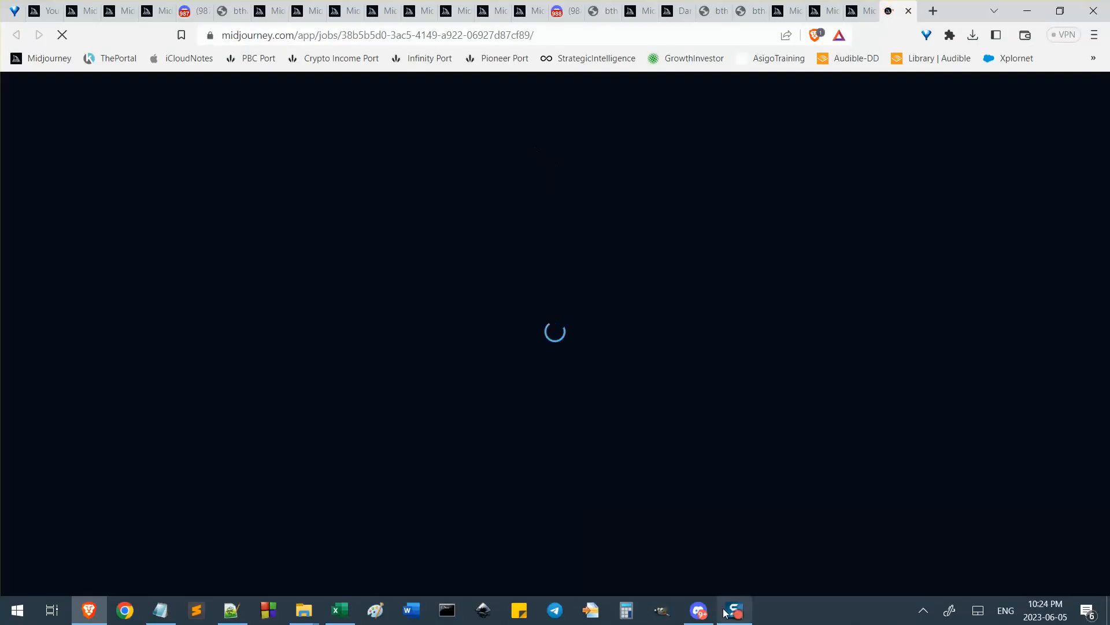
# Draft a /show command below the JFFE 27 job link and in Discord's Midjourney Bot chat, and discard it from the note
pyautogui.hotkey('alt', 'Tab')
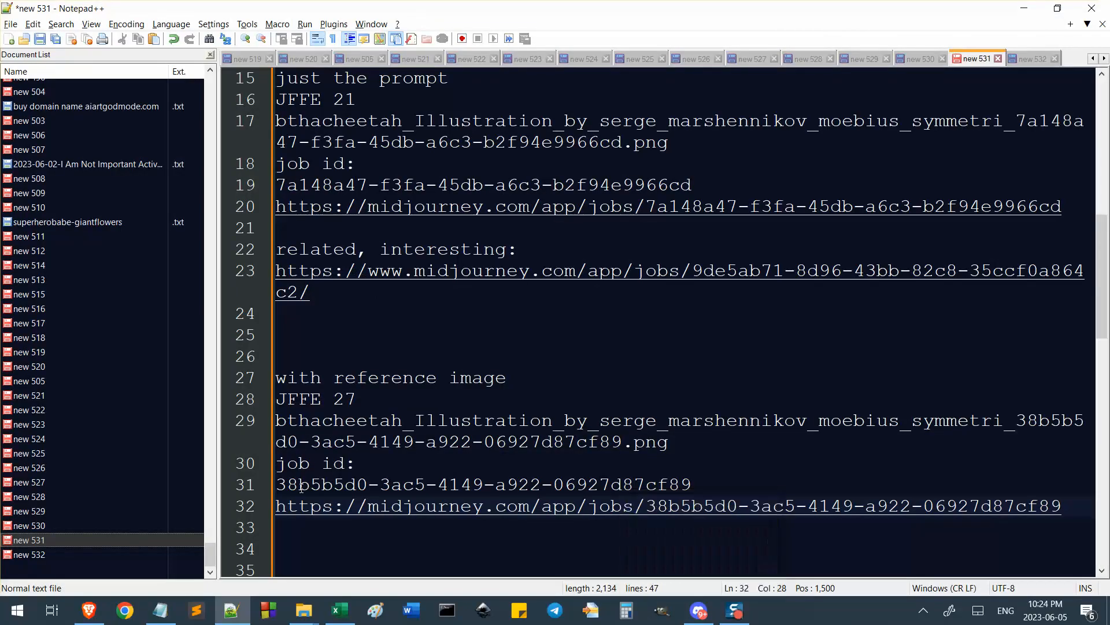
pyautogui.click(328, 526)
pyautogui.press('Return')
pyautogui.write('/show')
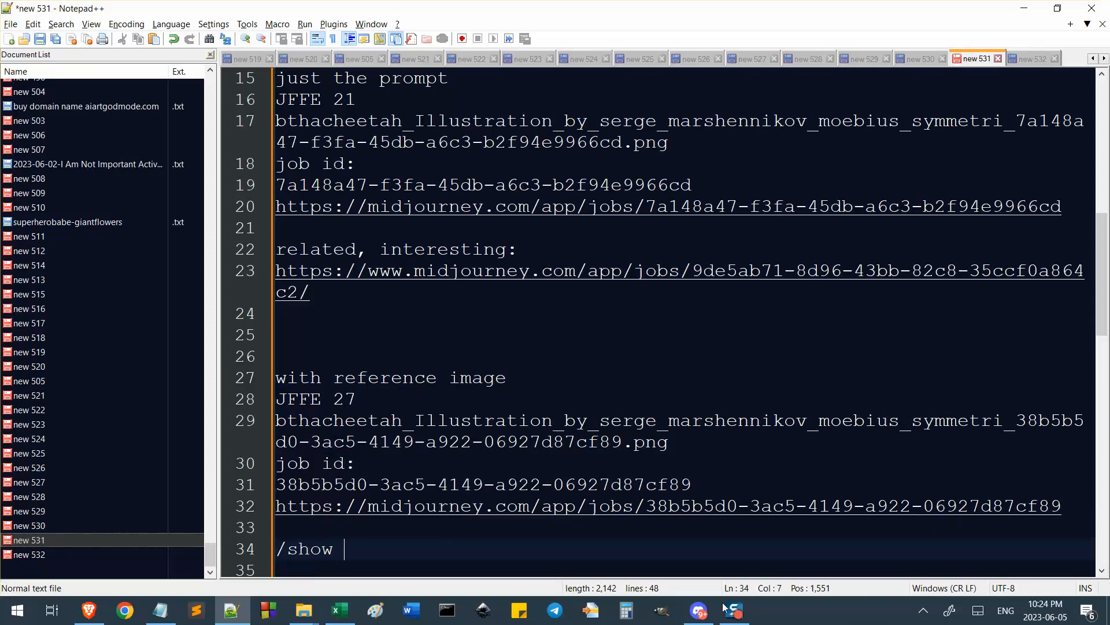
pyautogui.click(699, 610)
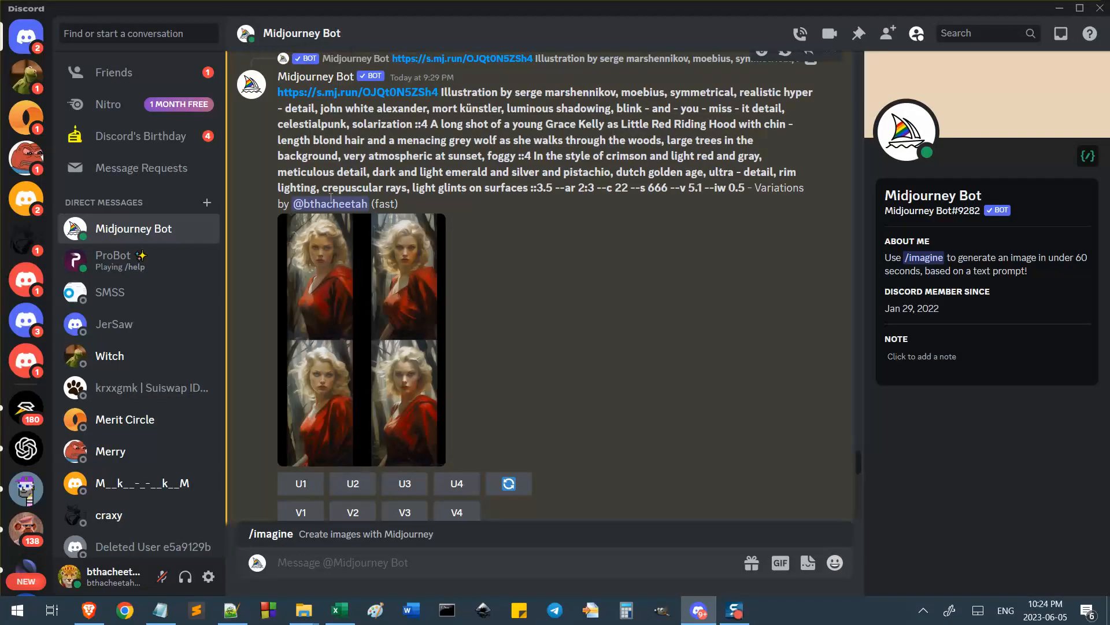
pyautogui.write('/show')
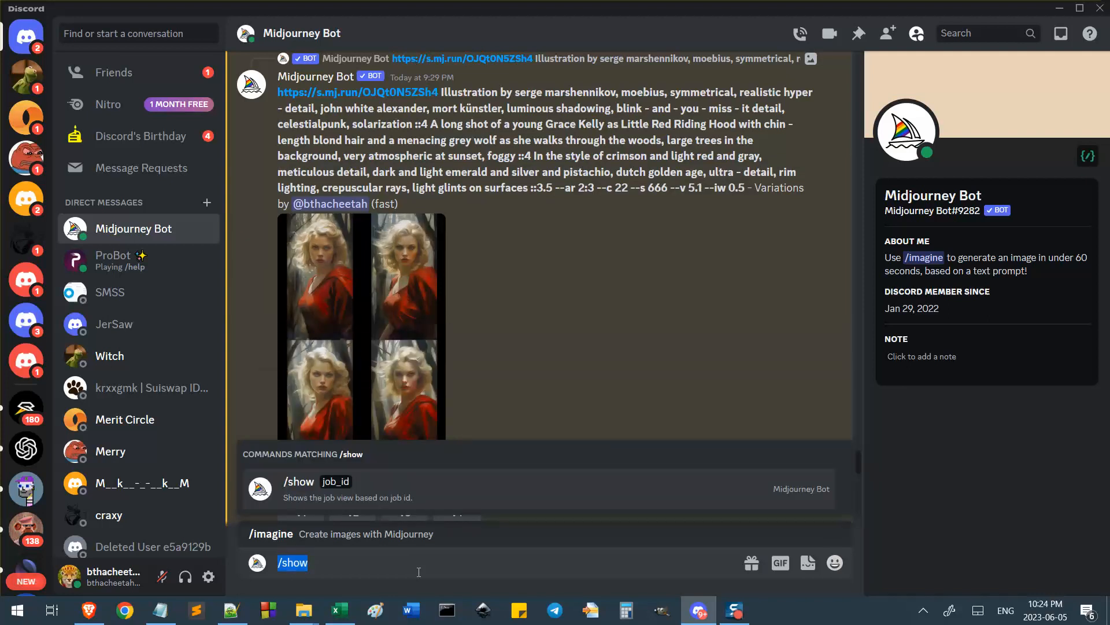
pyautogui.hotkey('alt', 'Tab')
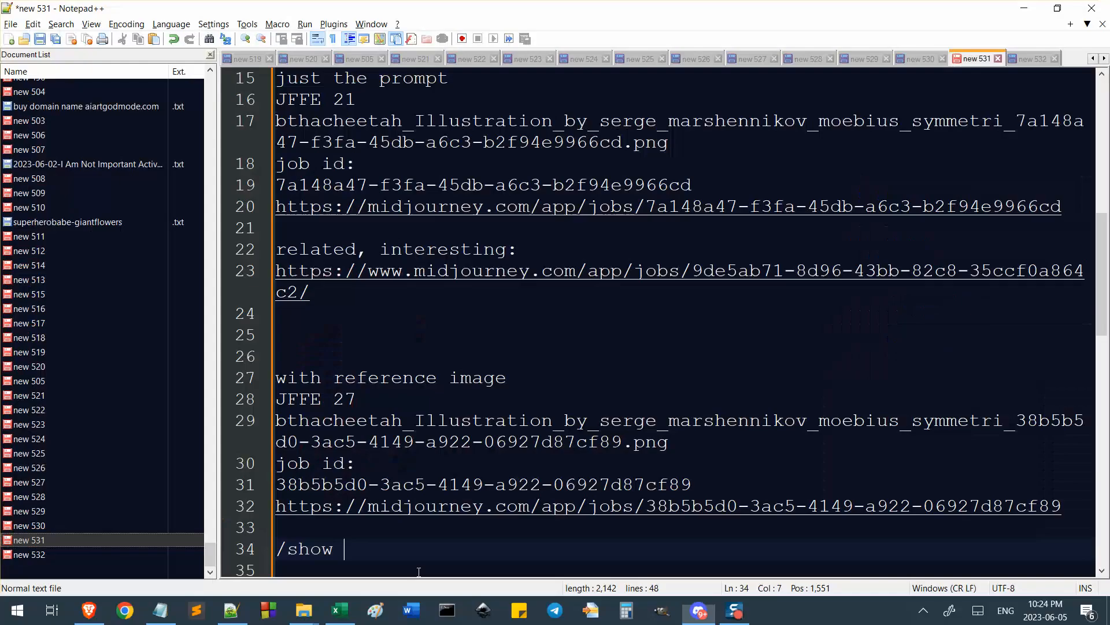
pyautogui.press('BackSpace')
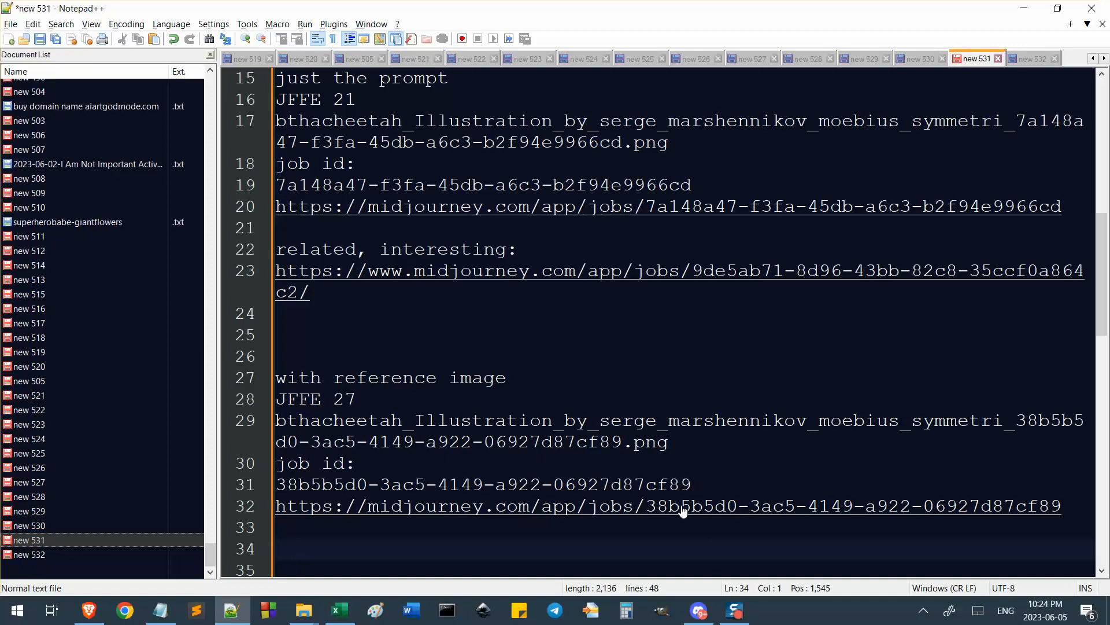
pyautogui.moveTo(692, 484); pyautogui.dragTo(276, 485)
pyautogui.click(376, 540)
pyautogui.moveTo(636, 509); pyautogui.dragTo(250, 507)
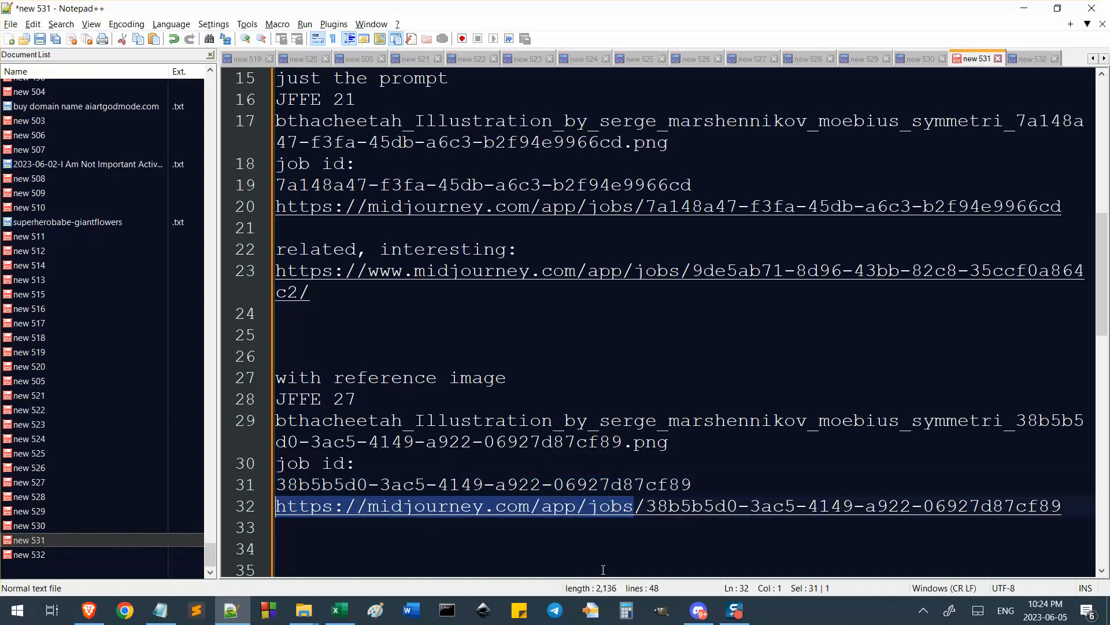
pyautogui.moveTo(635, 509); pyautogui.dragTo(275, 507)
pyautogui.hotkey('alt', 'Tab')
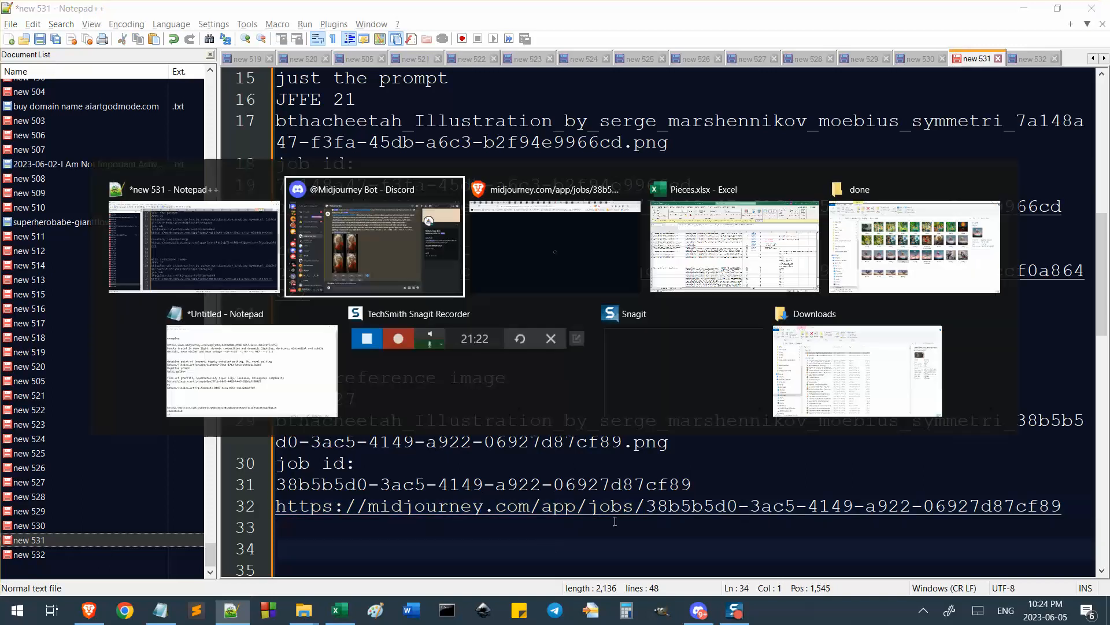
# Split the loading JFFE 27 job page into its own browser window, and minimize that window to return to the loaded page
pyautogui.click(88, 609)
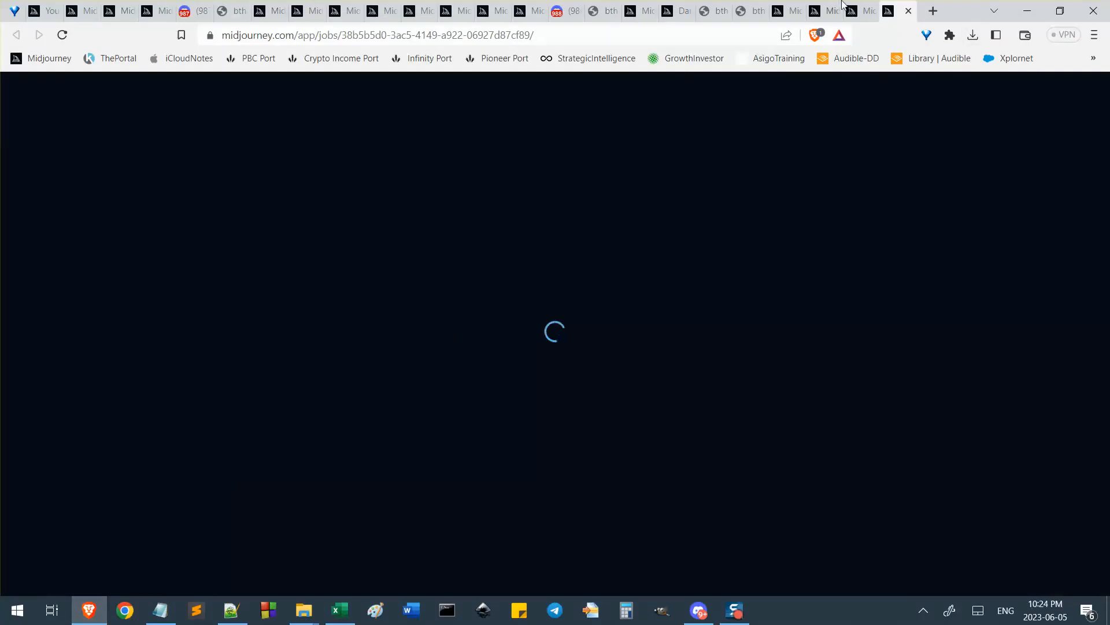
pyautogui.moveTo(888, 13); pyautogui.dragTo(828, 89)
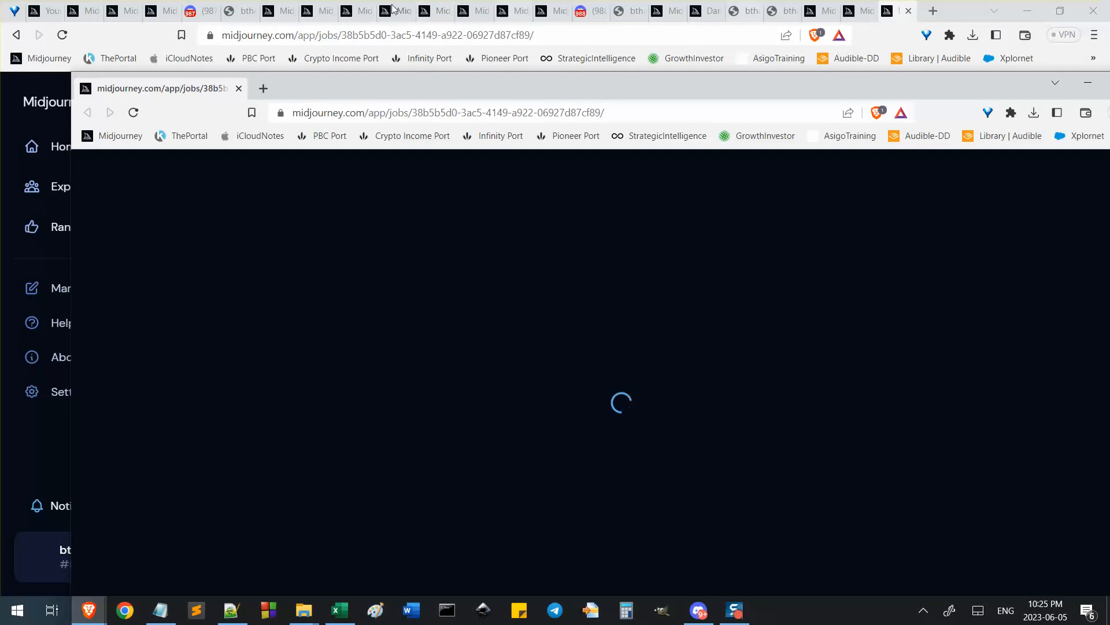
pyautogui.click(941, 5)
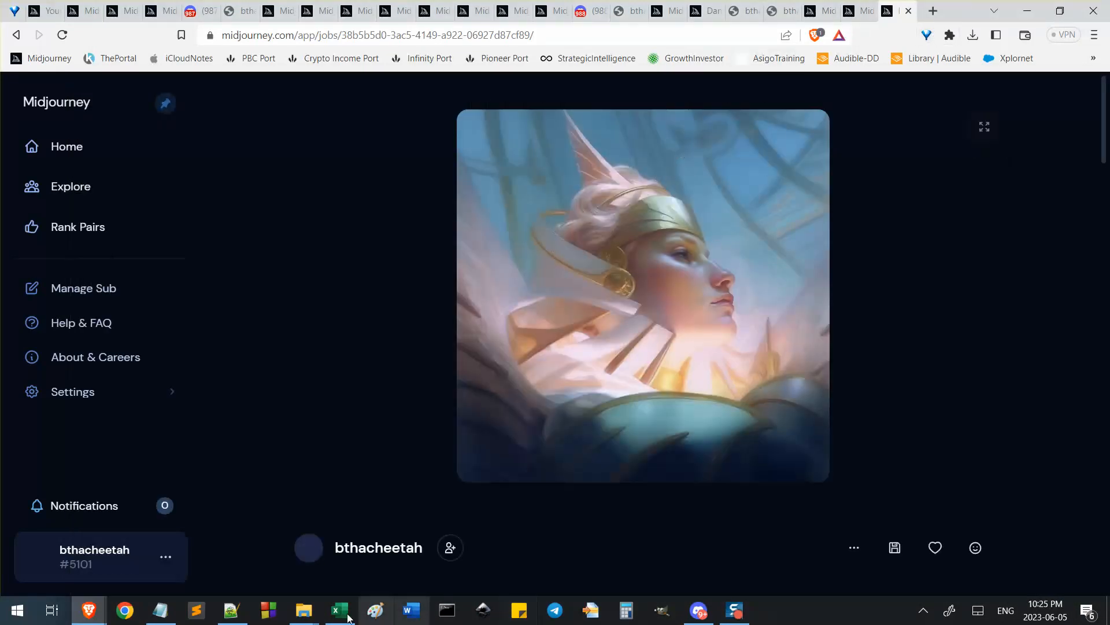
pyautogui.click(219, 570)
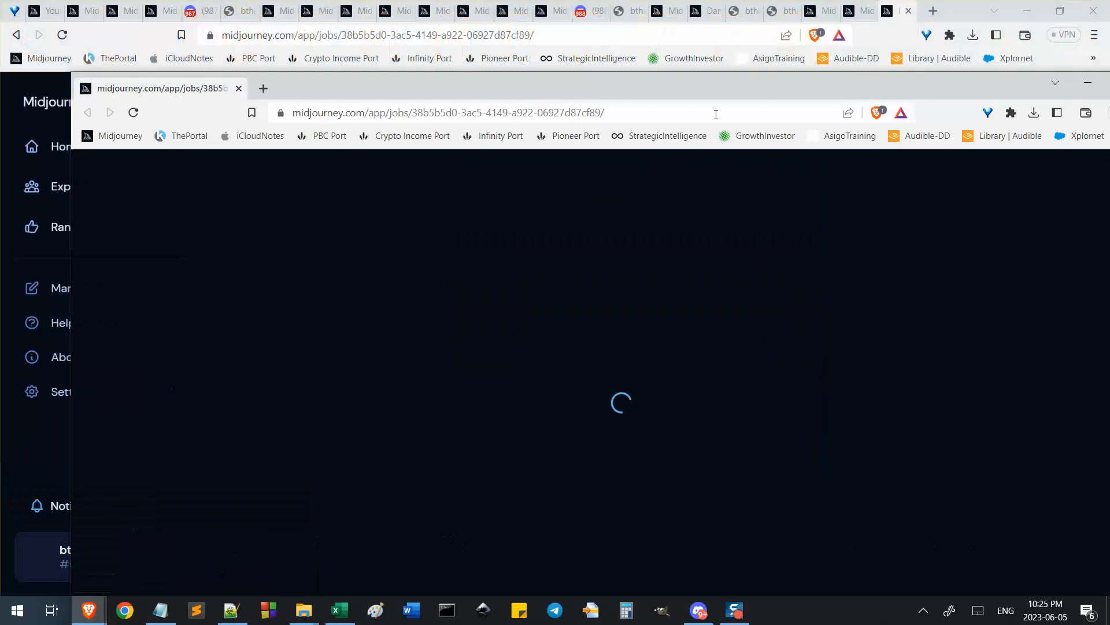
pyautogui.moveTo(1021, 84); pyautogui.dragTo(950, 83)
pyautogui.click(1085, 83)
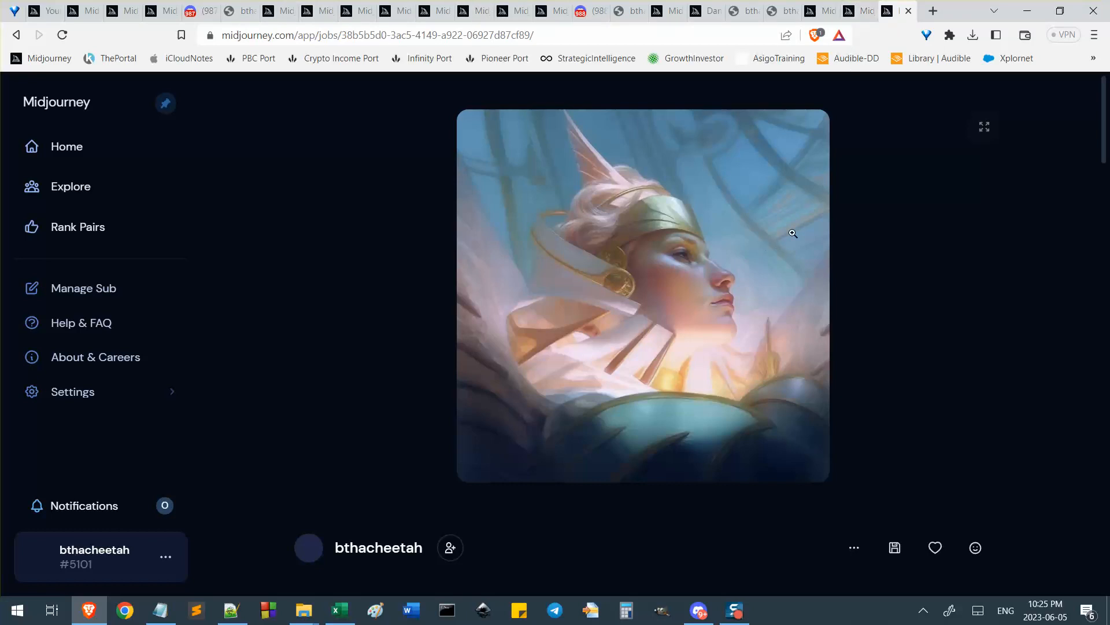
# Examine the enlarged JFFE 27 image and its prompt, highlighting the text from "meticulous detail" to "light glints on surfaces"
pyautogui.click(714, 294)
pyautogui.scroll(-2, 688, 329)
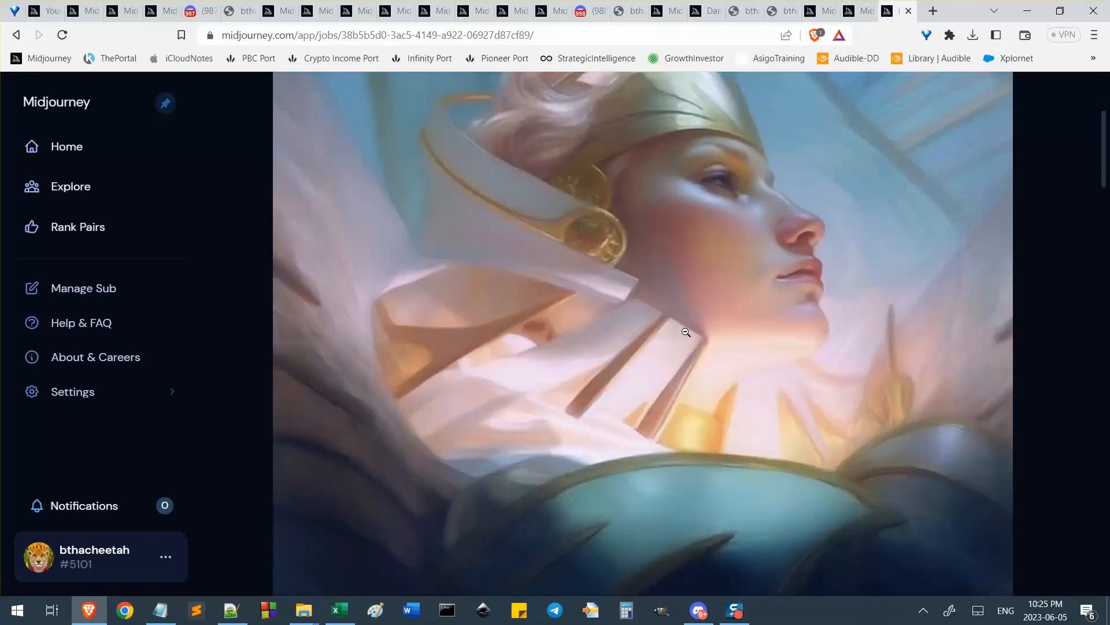
pyautogui.click(686, 333)
pyautogui.scroll(-1, 454, 421)
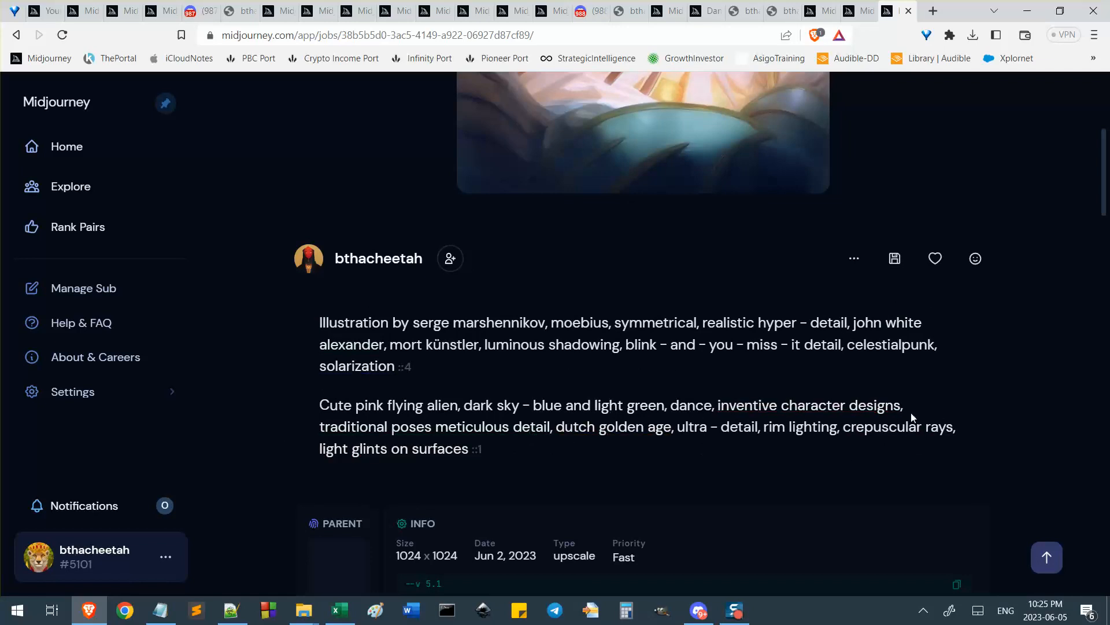
pyautogui.doubleClick(477, 449)
pyautogui.keyDown('shift'); pyautogui.click(304, 431); pyautogui.keyUp('shift')
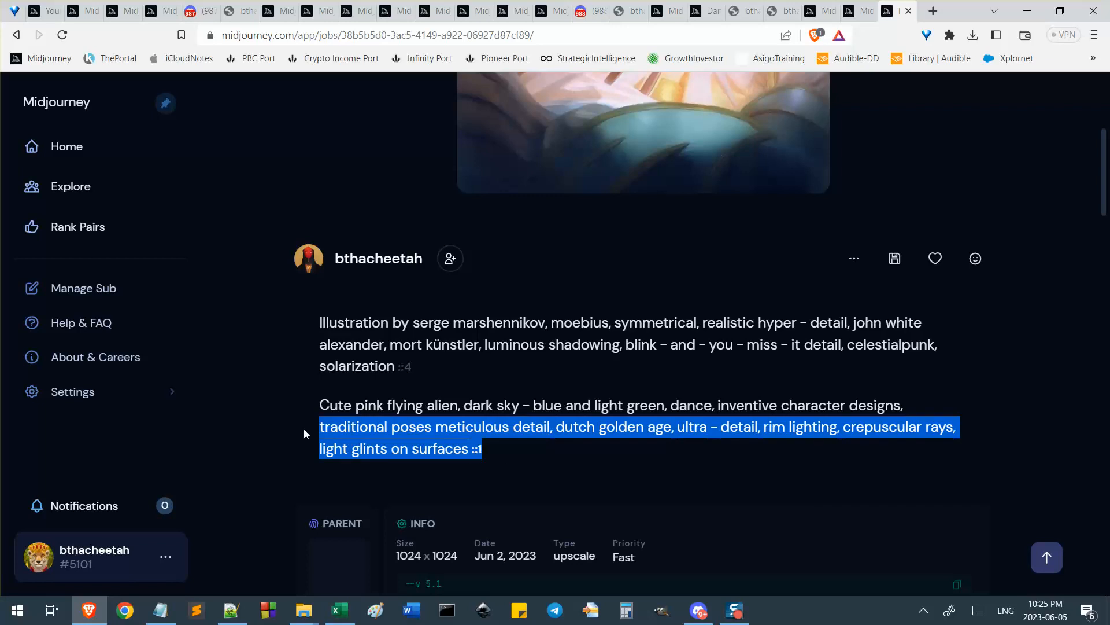
pyautogui.moveTo(524, 453); pyautogui.dragTo(431, 432)
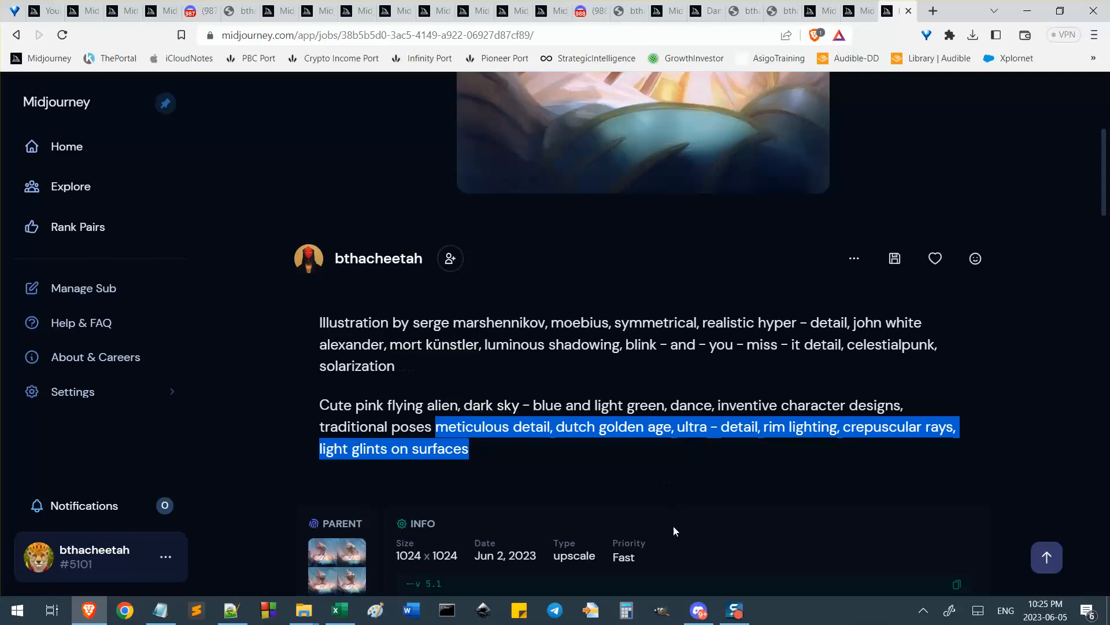
# Check the JFFE 27 job info below the prompt and open the parent image grid
pyautogui.scroll(-2, 444, 382)
pyautogui.scroll(4, 491, 425)
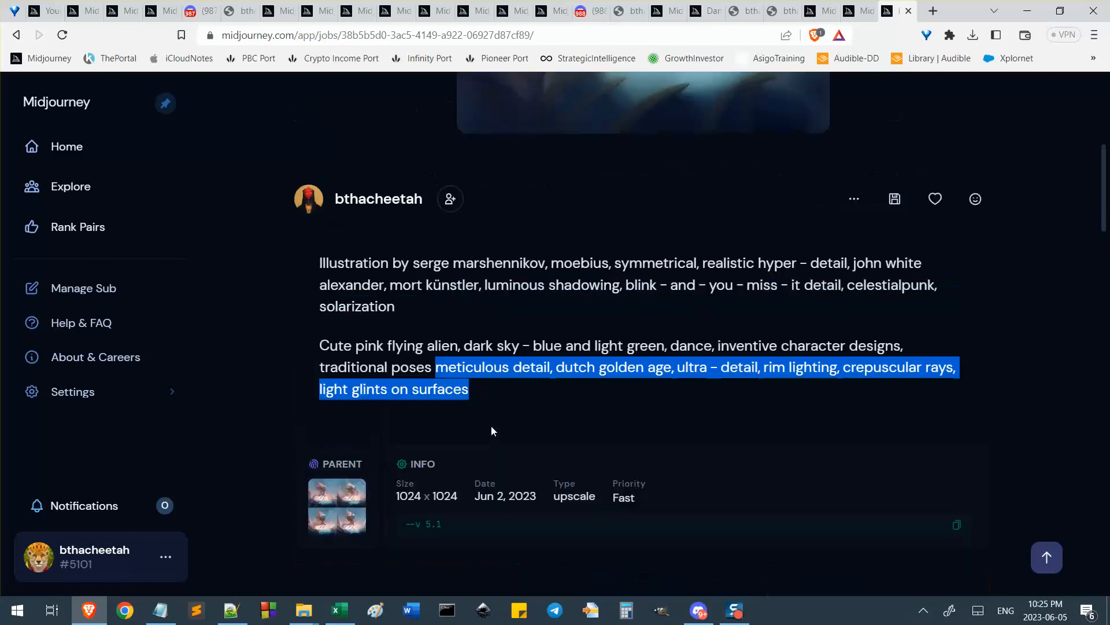
pyautogui.scroll(-5, 672, 170)
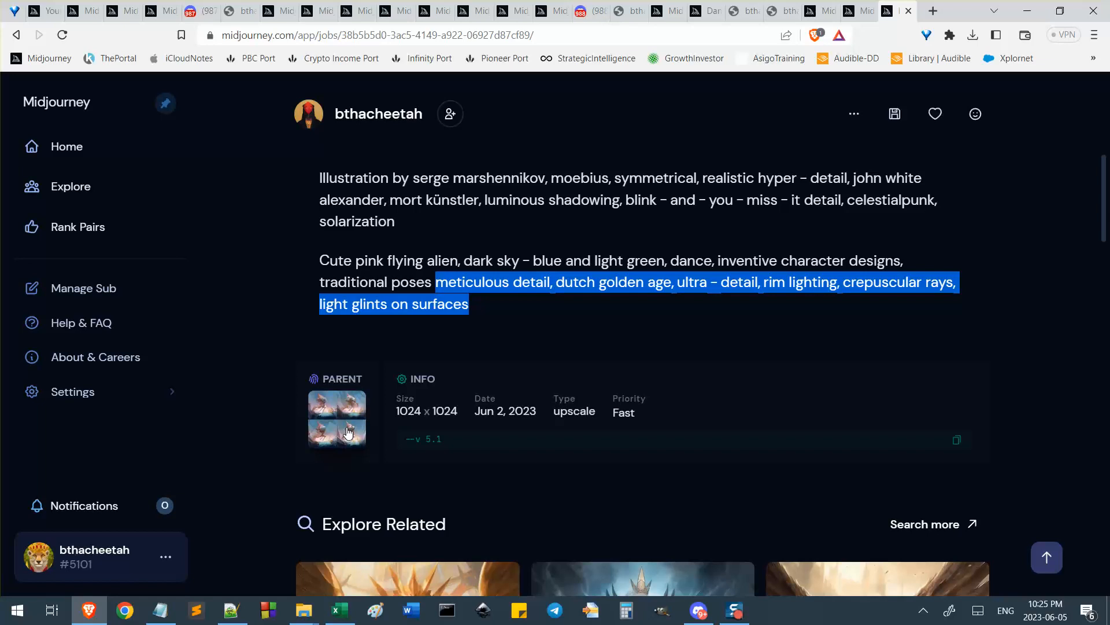
pyautogui.click(347, 433)
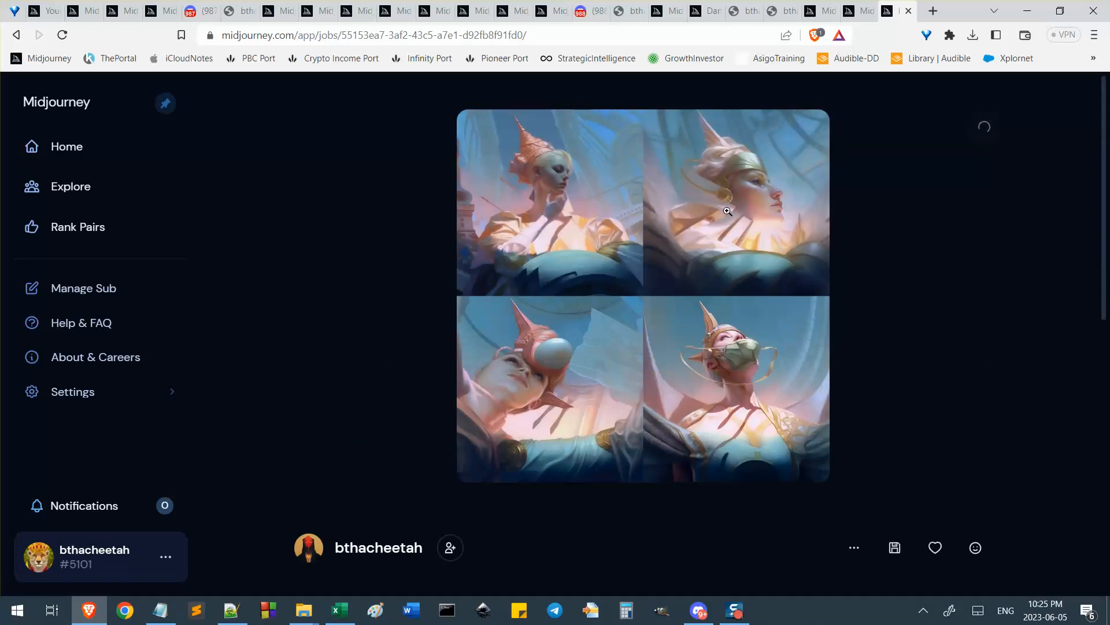
# Switch to Discord and go to the latest messages in the Midjourney Bot chat
pyautogui.click(699, 610)
pyautogui.scroll(5, 641, 375)
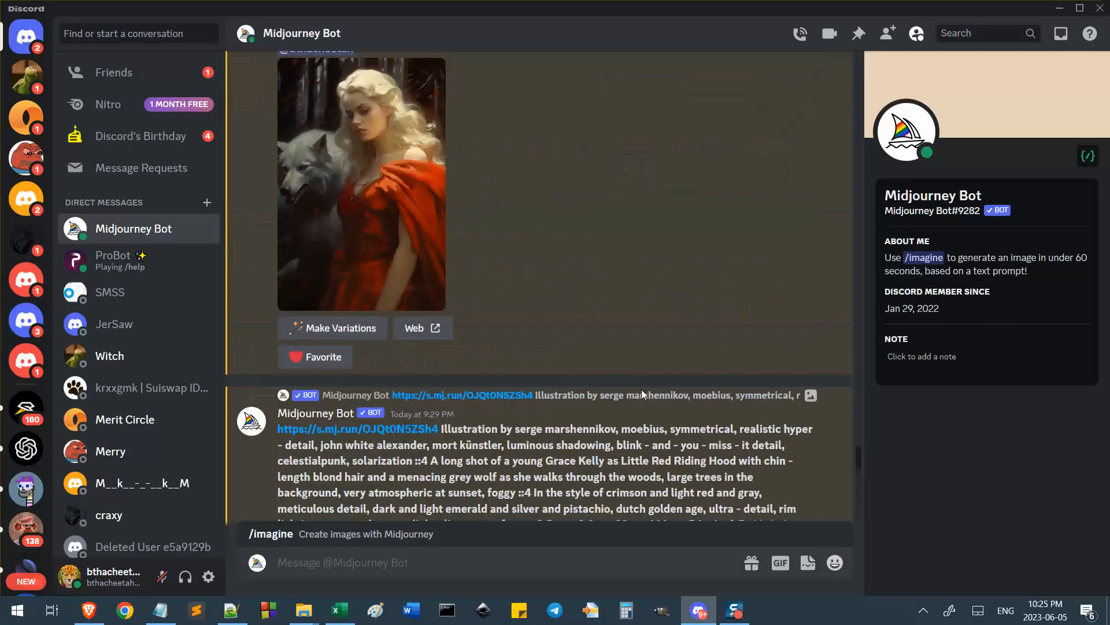
pyautogui.scroll(-10, 641, 390)
pyautogui.scroll(-10, 775, 130)
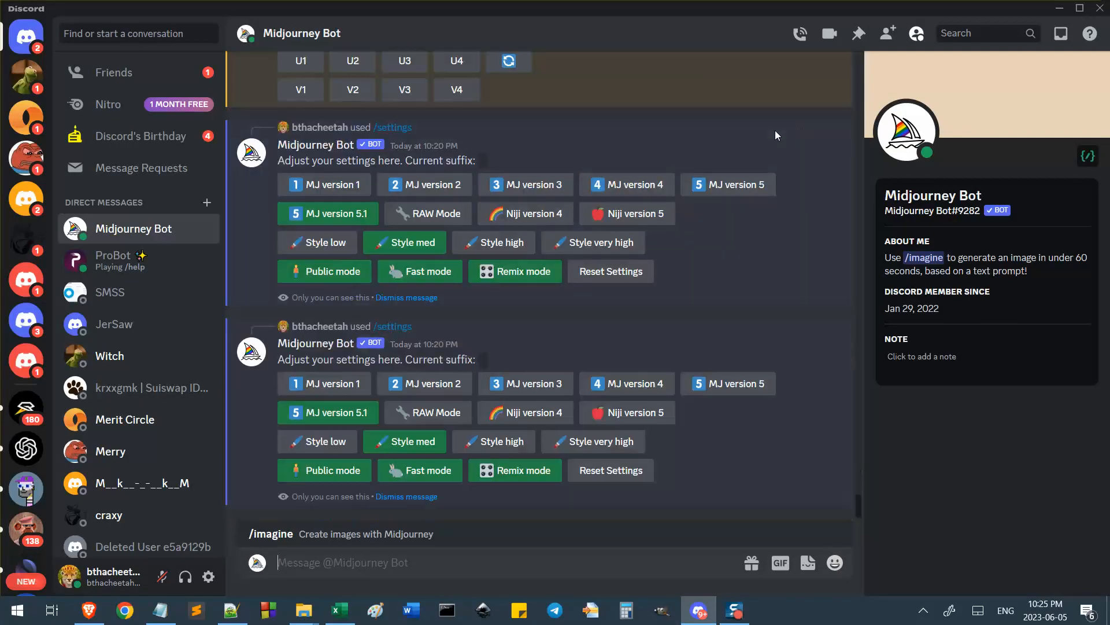
# View the remixed pink flying alien grid enlarged in the Midjourney Bot chat, and close the preview
pyautogui.scroll(-2, 599, 317)
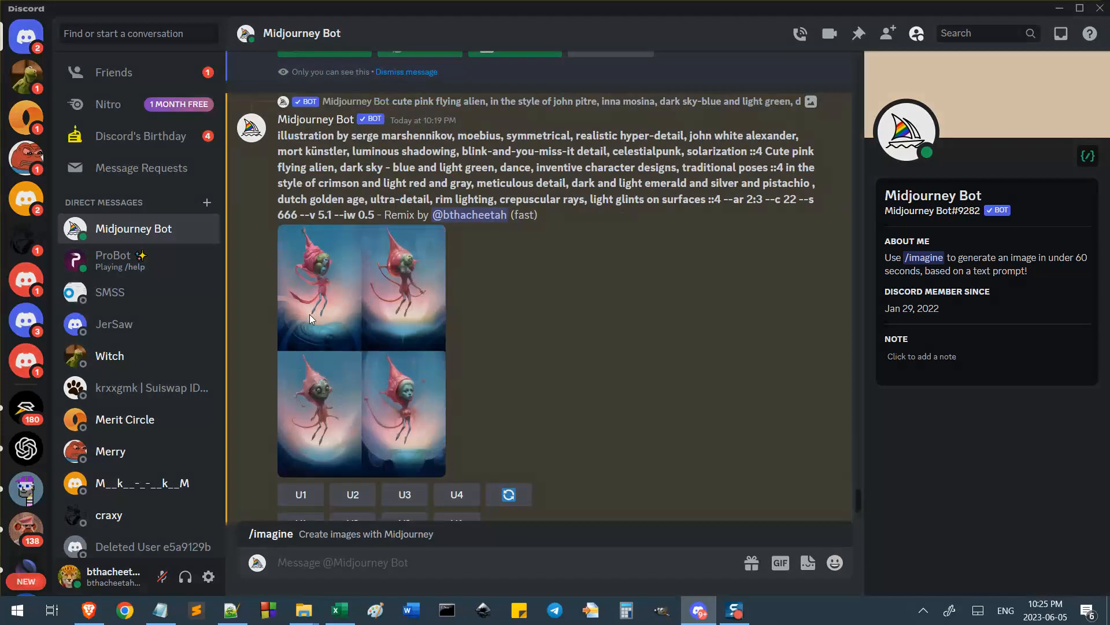
pyautogui.click(310, 314)
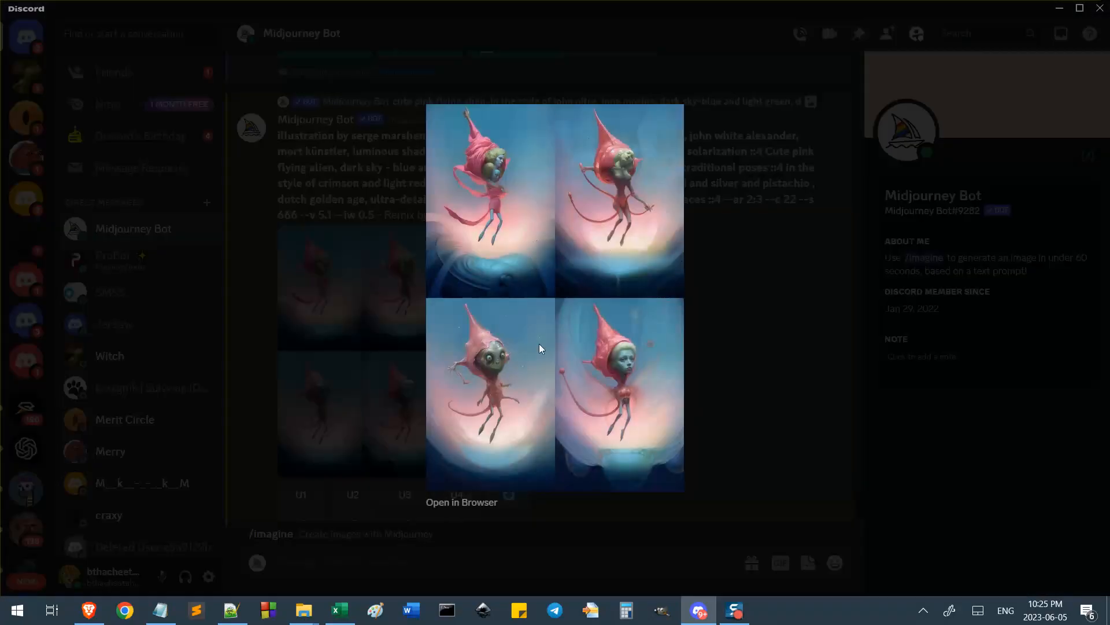
pyautogui.click(738, 312)
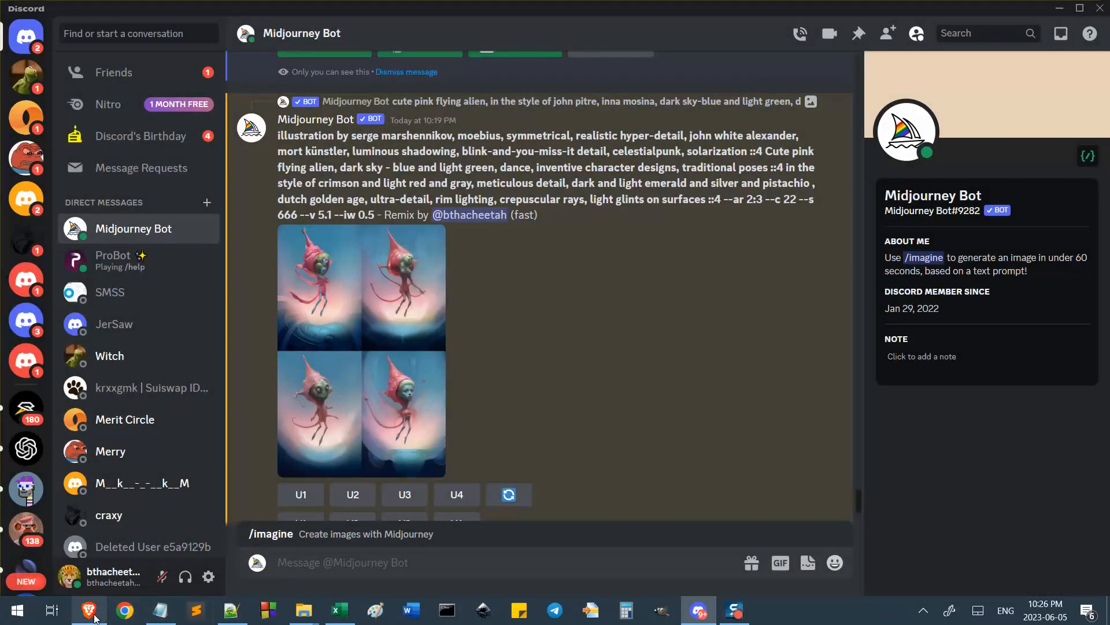
# Switch to the Brave browser, enlarge the parent grid of robed figures to inspect its four images, and shrink it back
pyautogui.click(92, 618)
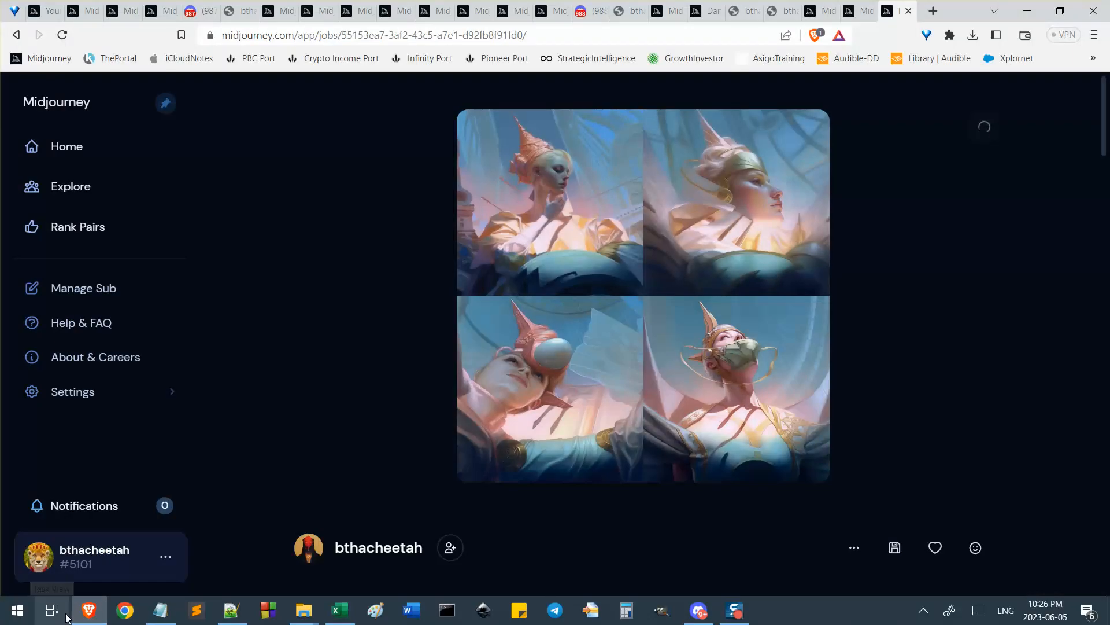
pyautogui.click(766, 350)
pyautogui.scroll(-10, 893, 336)
pyautogui.scroll(4, 894, 268)
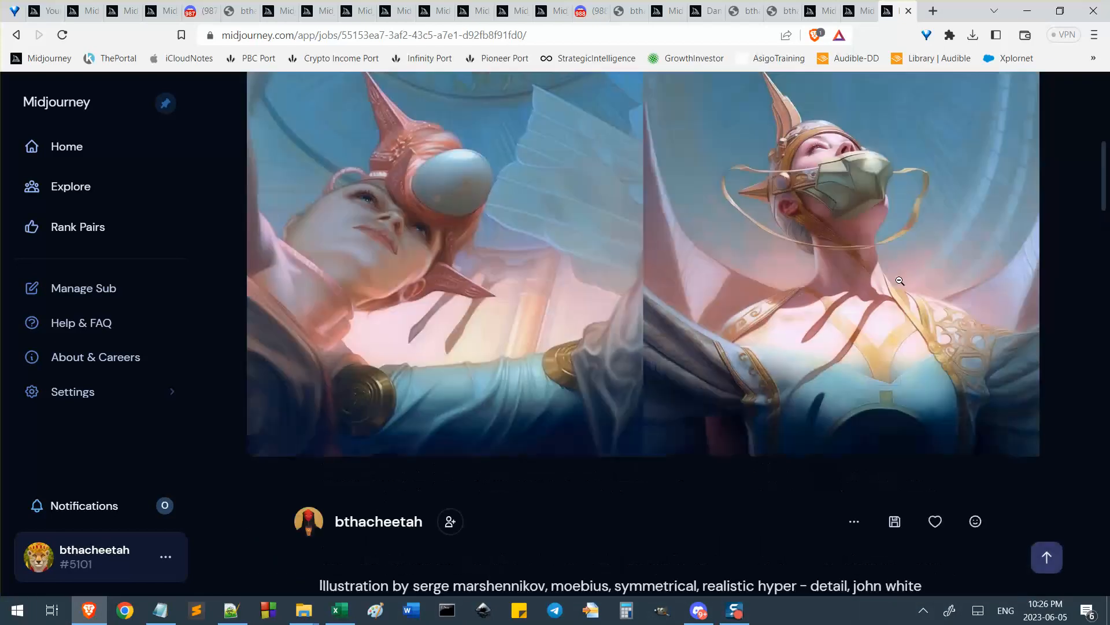
pyautogui.scroll(4, 889, 310)
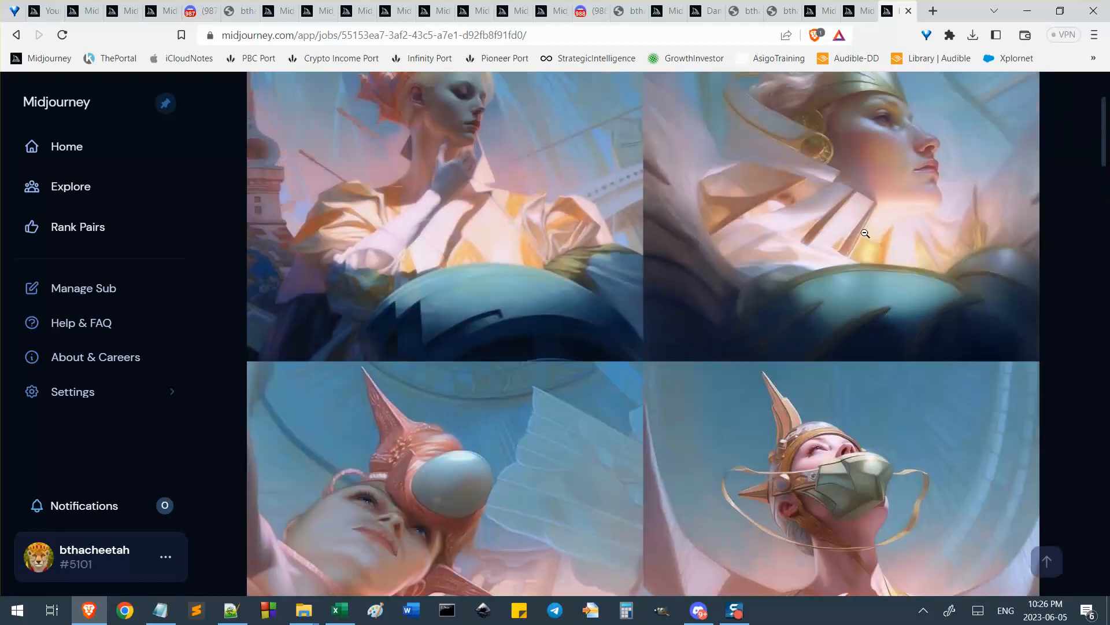
pyautogui.click(866, 234)
pyautogui.scroll(3, 717, 247)
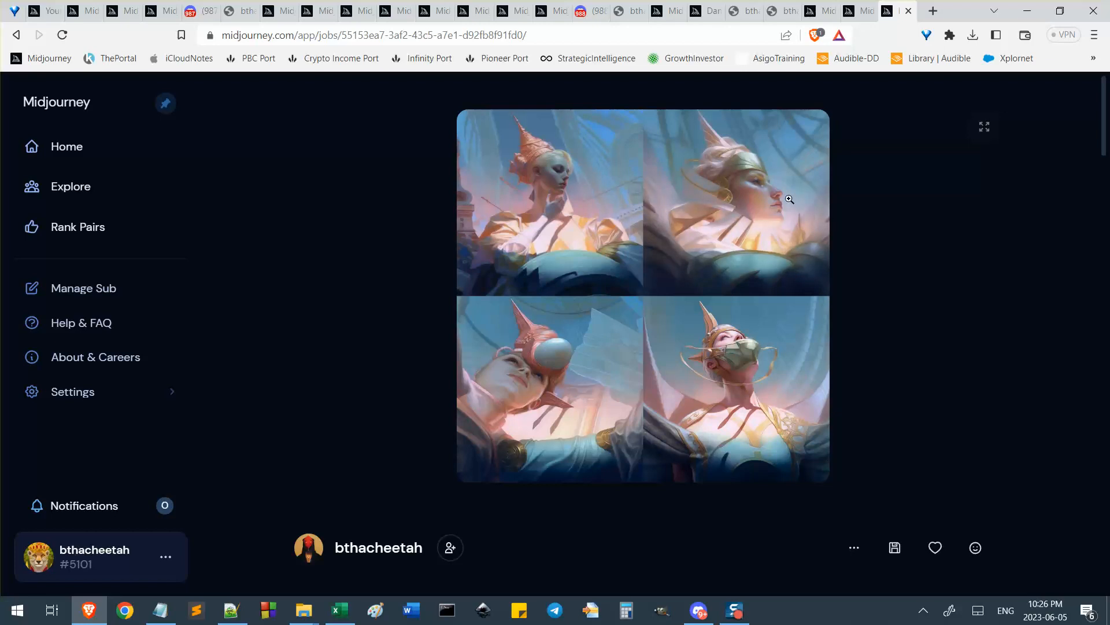
# Check the prompt and job info of the robed-figure grid against its images, and open its parent grid
pyautogui.scroll(-4, 905, 301)
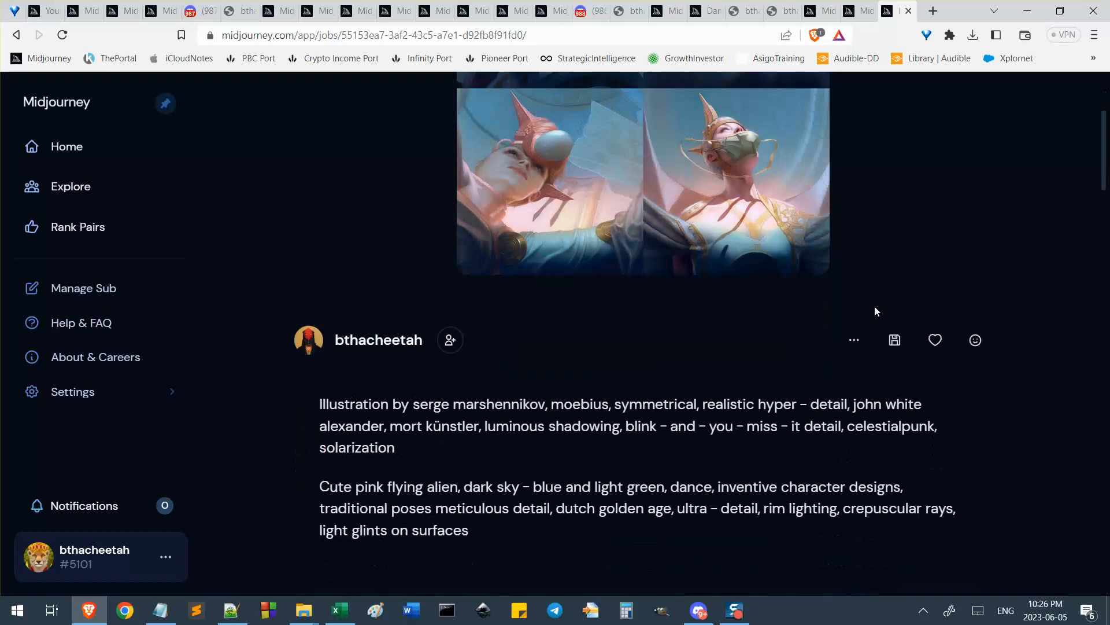
pyautogui.scroll(4, 630, 359)
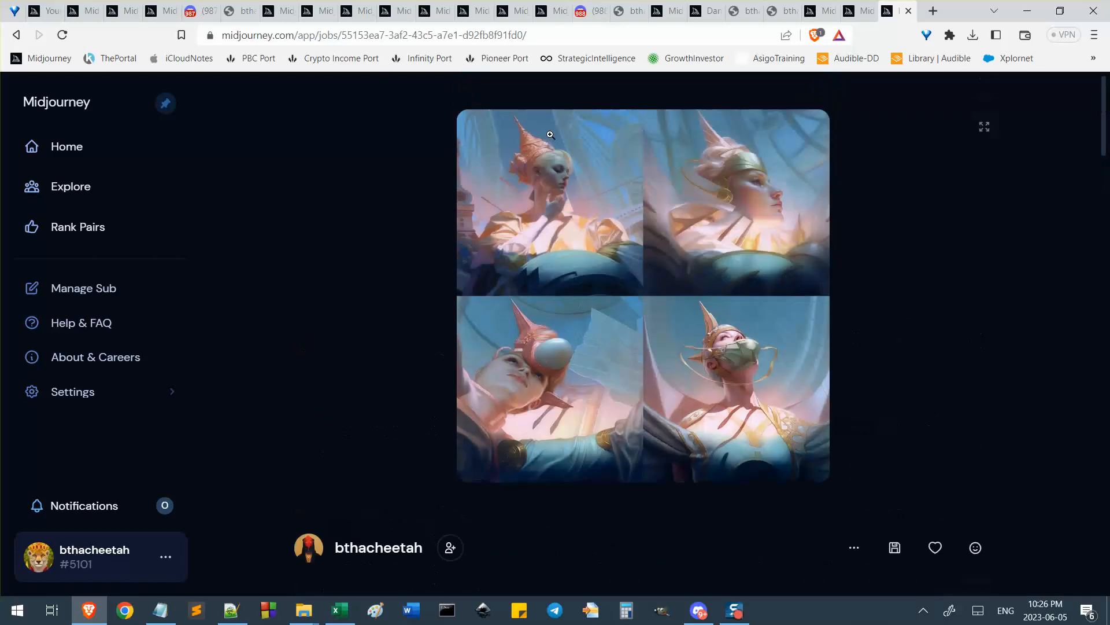
pyautogui.scroll(-9, 796, 320)
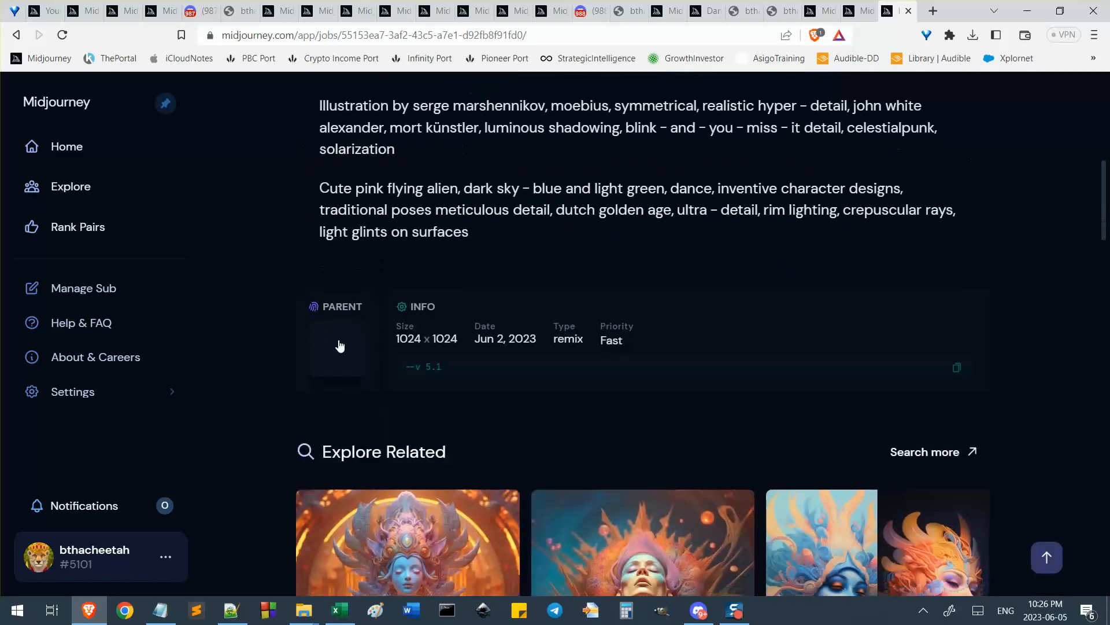
pyautogui.scroll(3, 678, 355)
pyautogui.scroll(6, 678, 355)
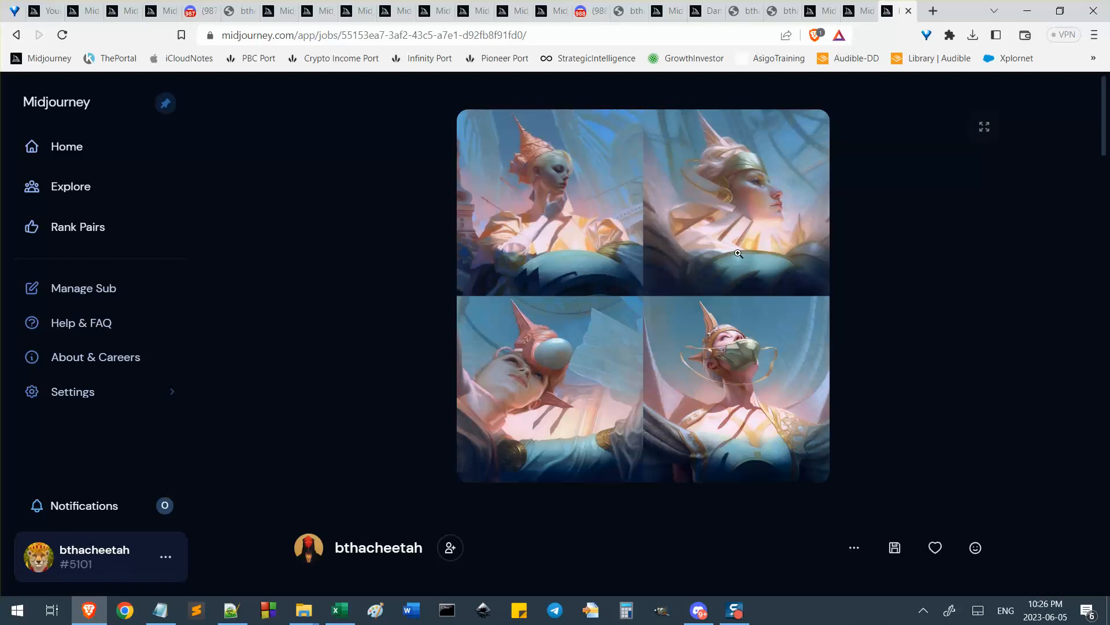
pyautogui.scroll(-9, 738, 253)
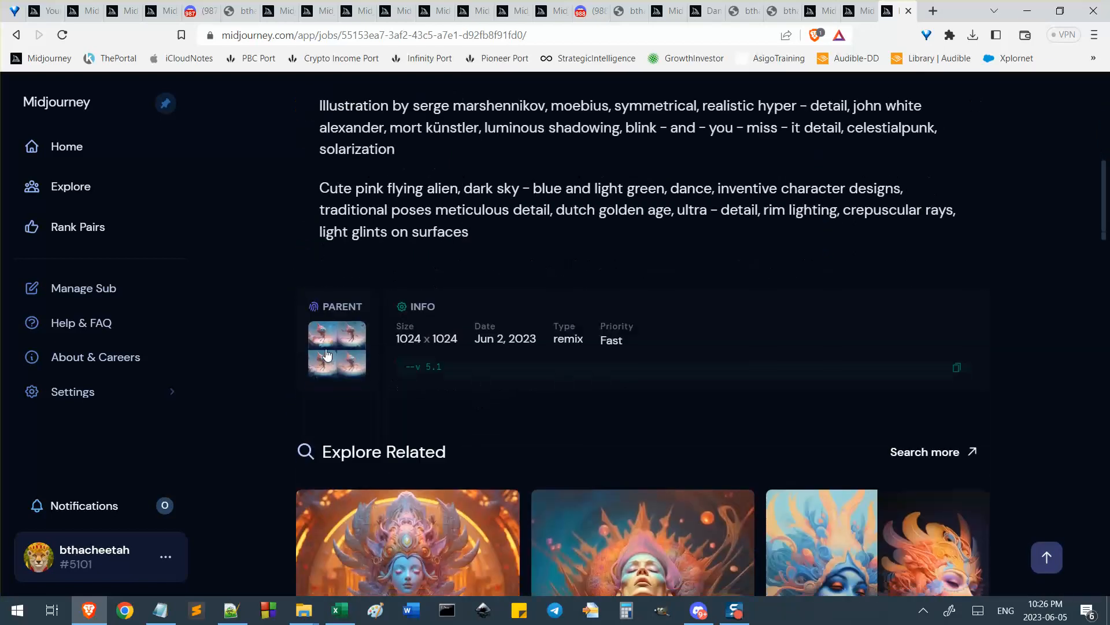
pyautogui.click(327, 354)
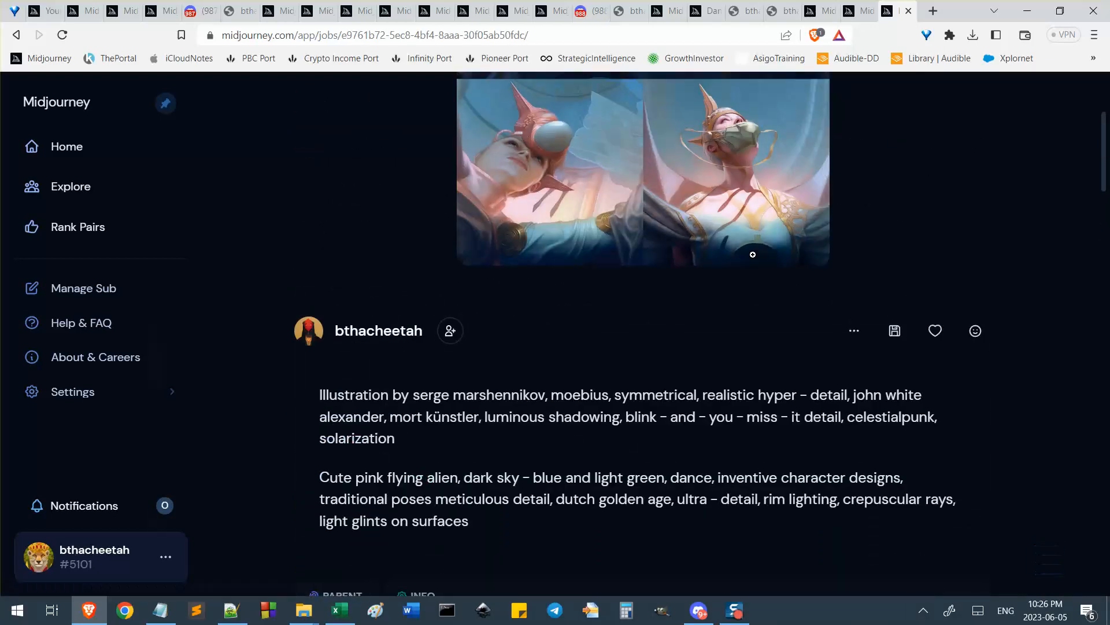
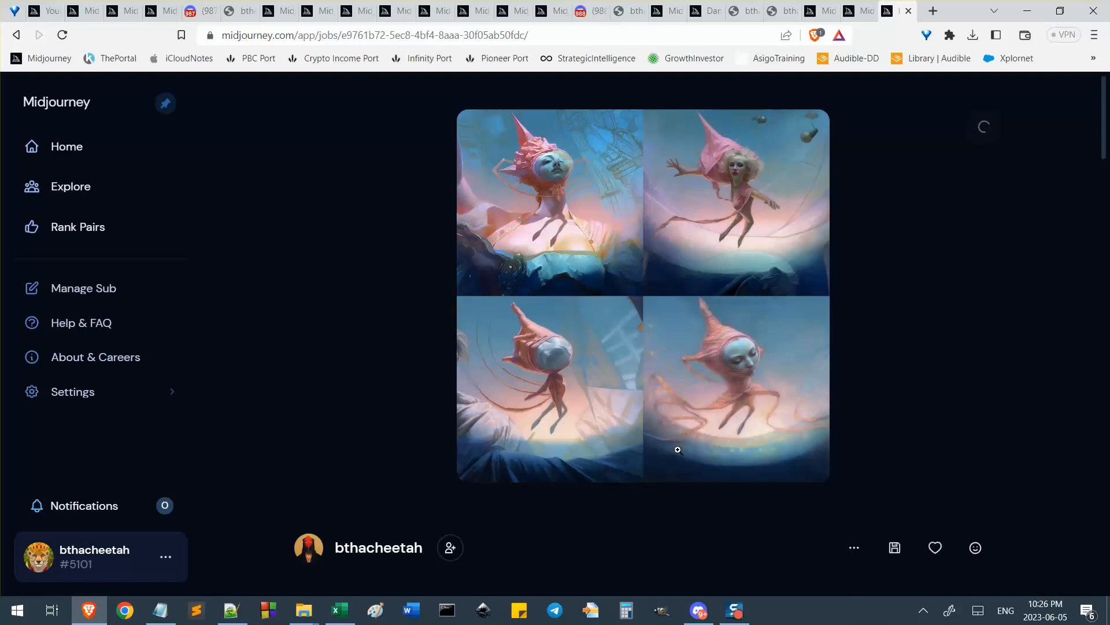
# Open 30.png from the "done" folder and compare it back and forth with the parent grid in the browser
pyautogui.moveTo(303, 622)
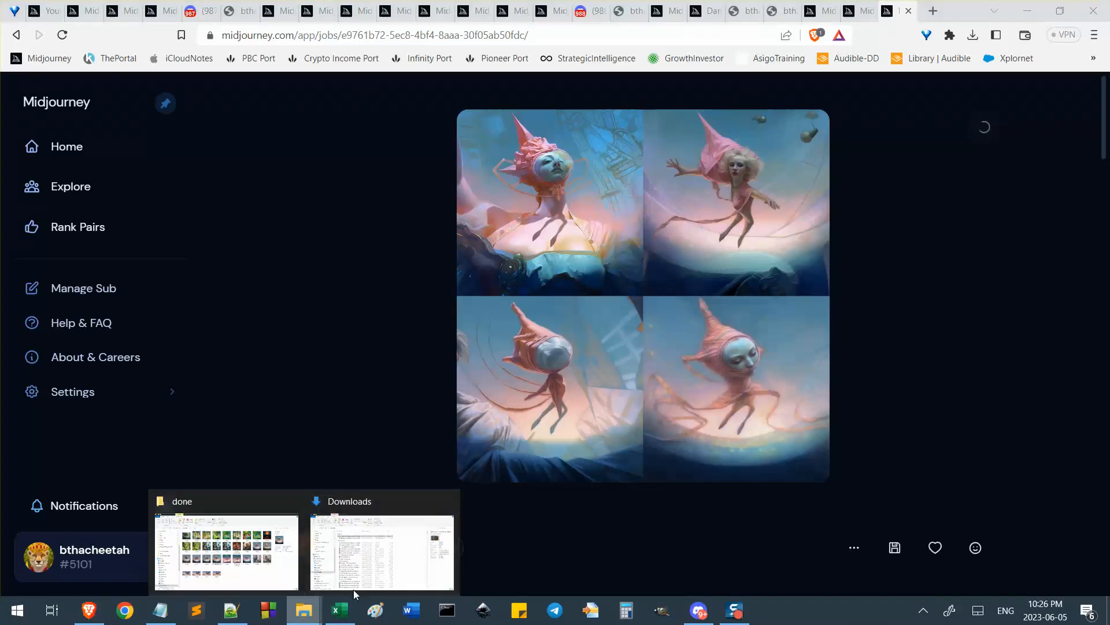
pyautogui.click(230, 540)
pyautogui.click(716, 344)
pyautogui.doubleClick(714, 340)
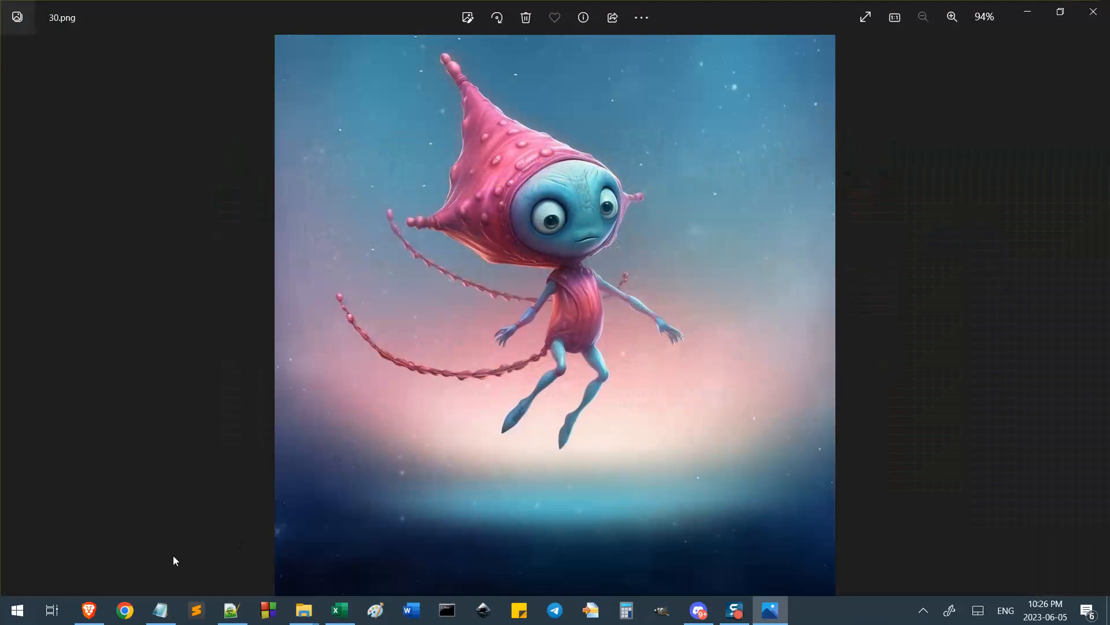
pyautogui.click(89, 610)
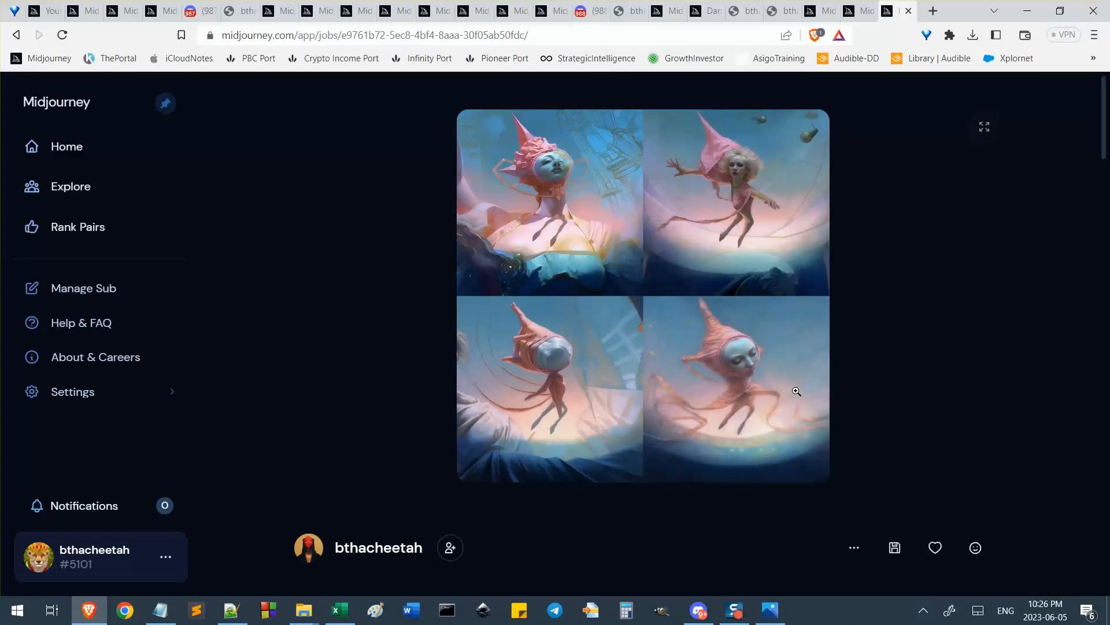
pyautogui.hotkey('alt', 'Tab')
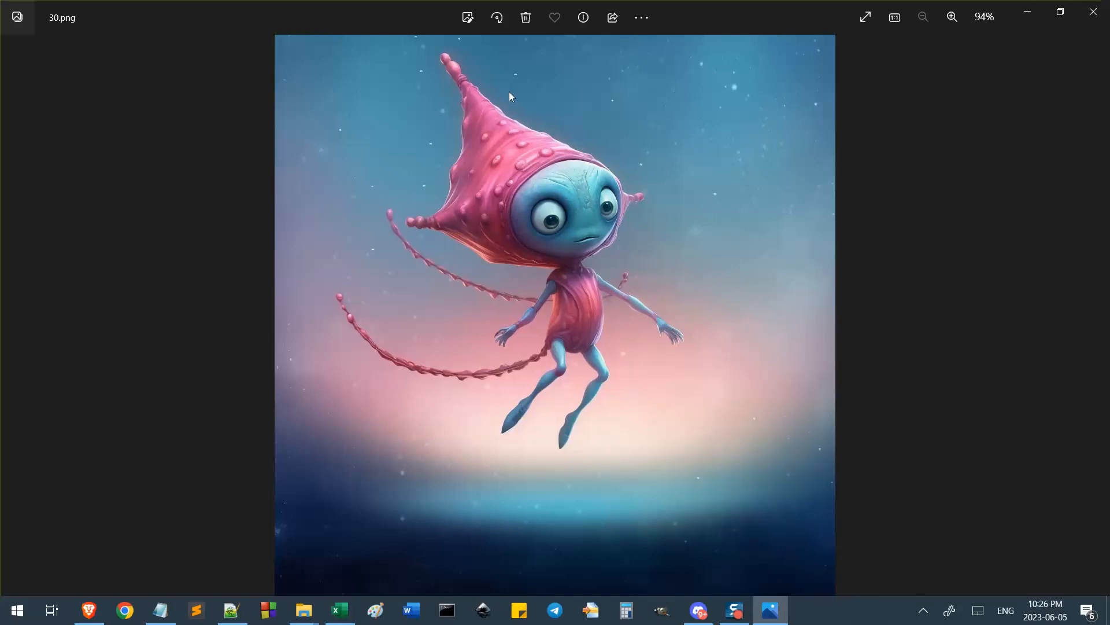
pyautogui.hotkey('alt', 'Tab')
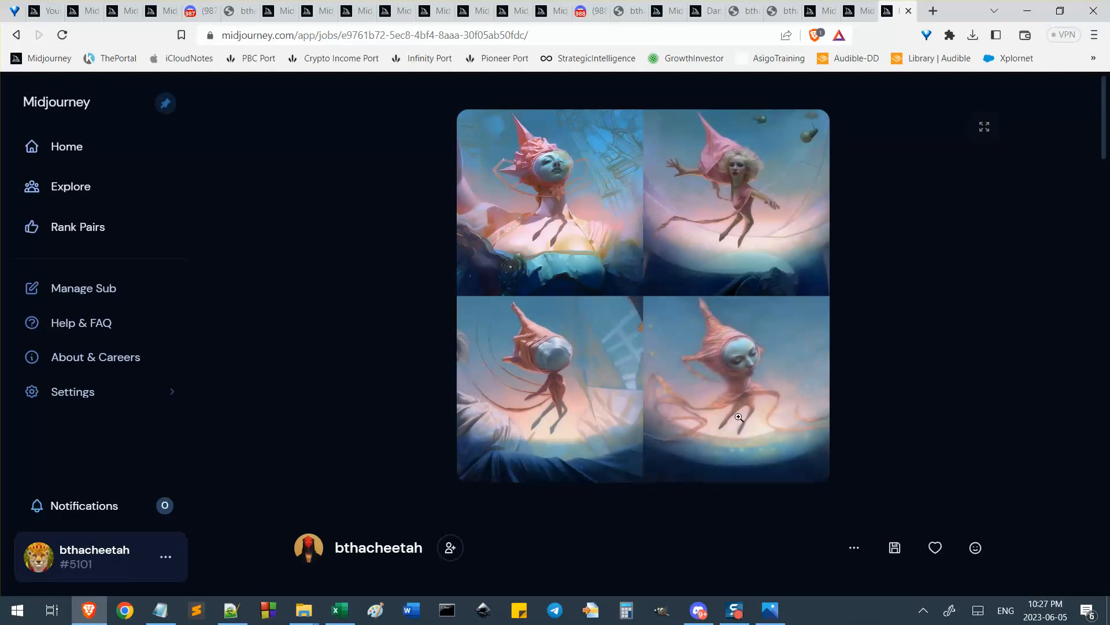
pyautogui.hotkey('alt', 'Tab')
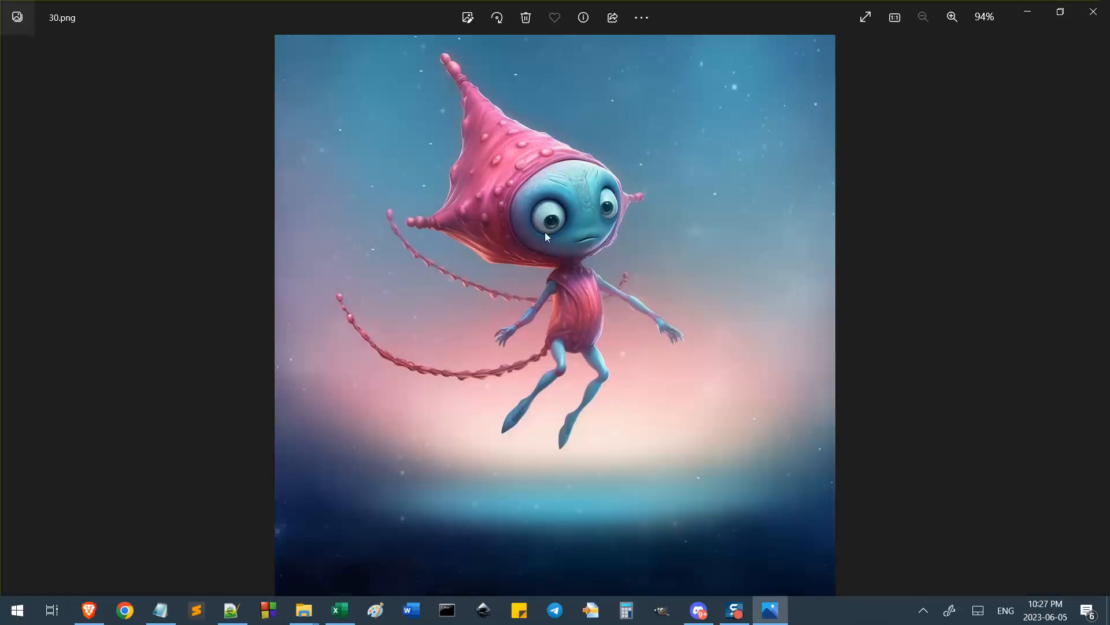
pyautogui.hotkey('alt', 'Tab')
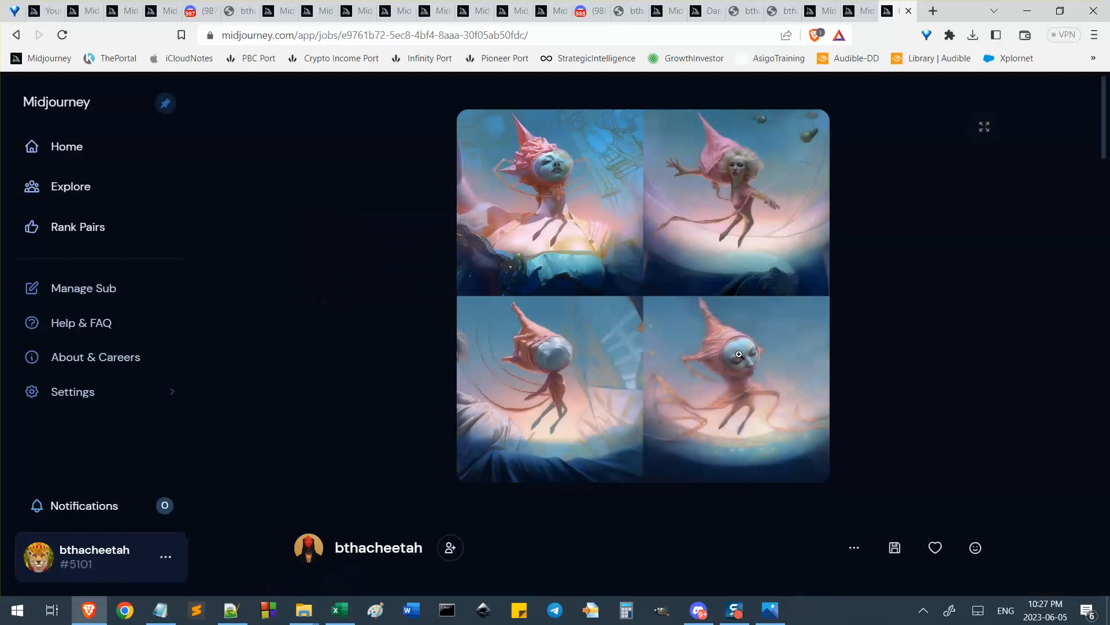
# Compare the grid's images with the ::4 and ::1 weights in its prompt, and open its parent grid
pyautogui.scroll(-5, 581, 408)
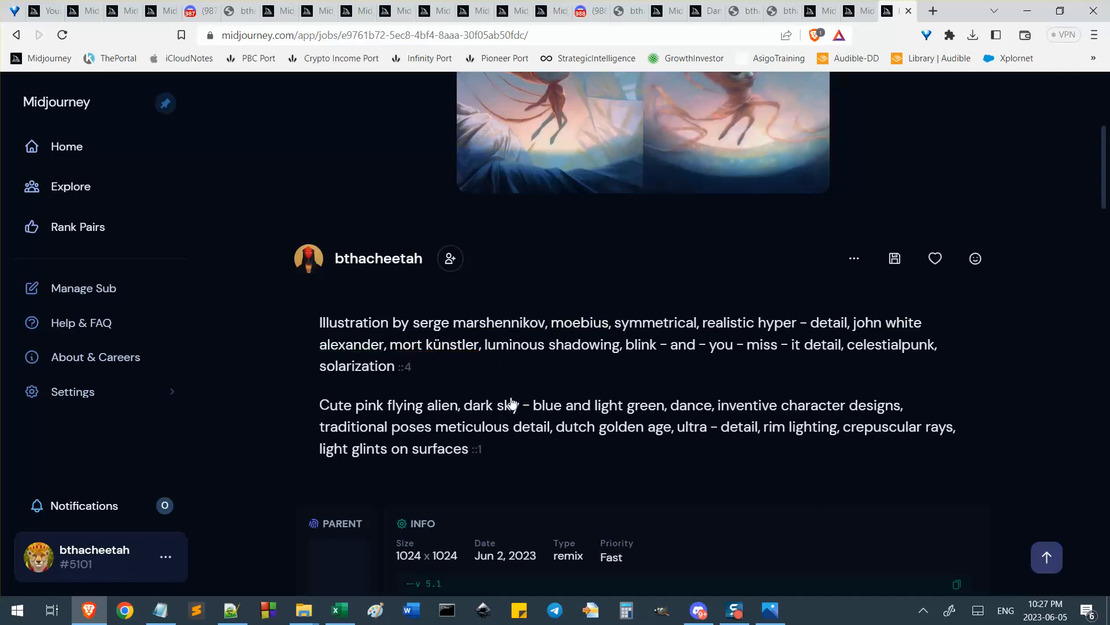
pyautogui.scroll(4, 622, 489)
pyautogui.scroll(1, 620, 500)
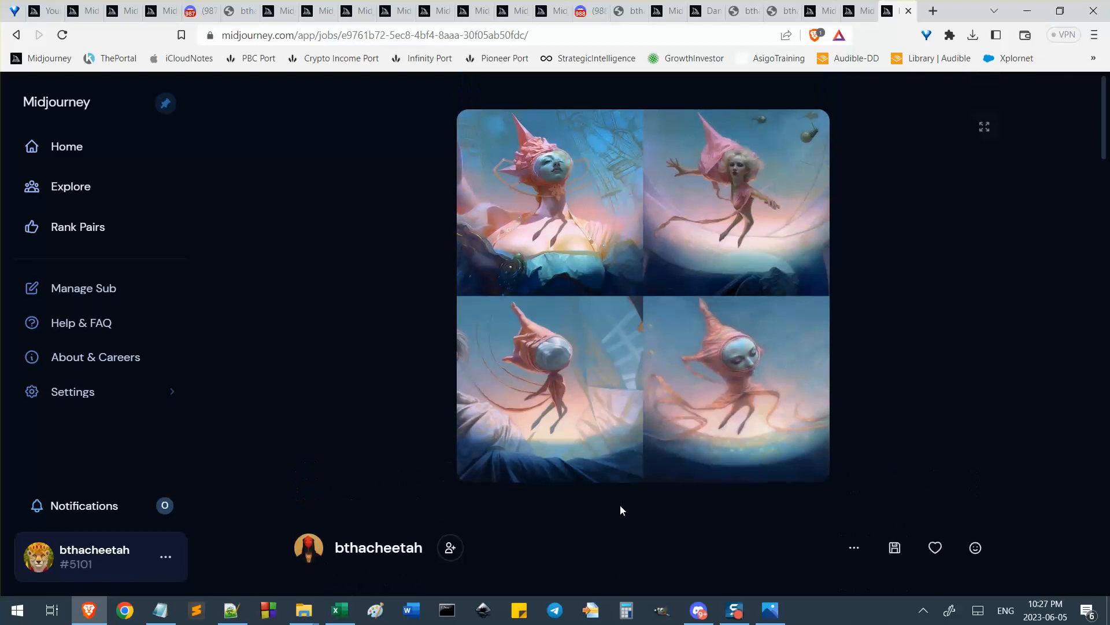
pyautogui.scroll(-6, 698, 465)
pyautogui.scroll(6, 696, 489)
pyautogui.scroll(-7, 420, 273)
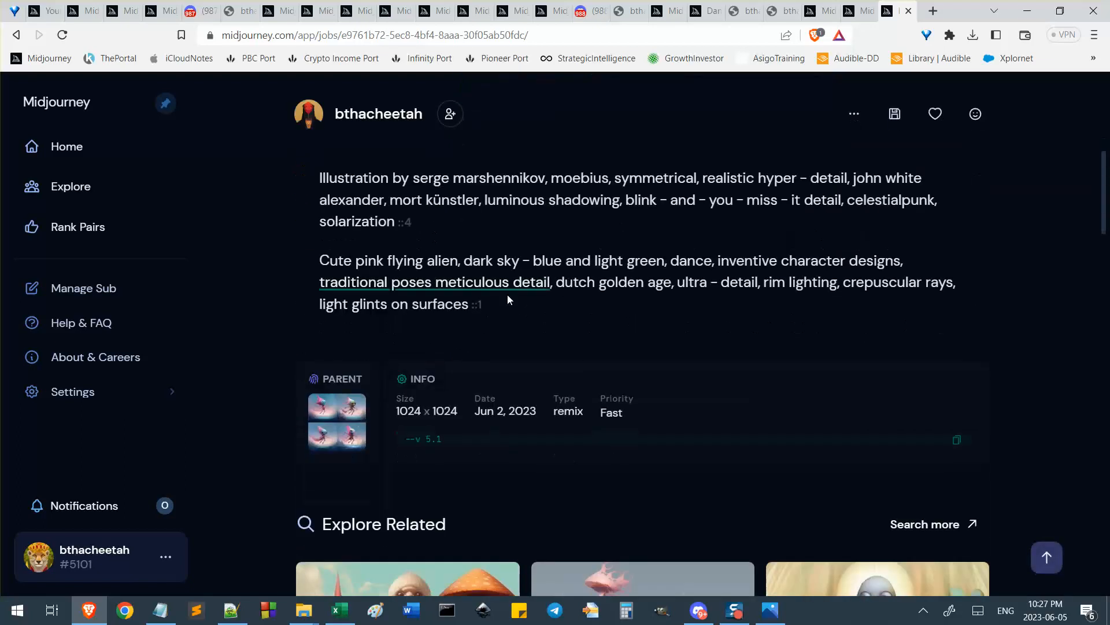
pyautogui.scroll(7, 508, 296)
pyautogui.scroll(-5, 366, 423)
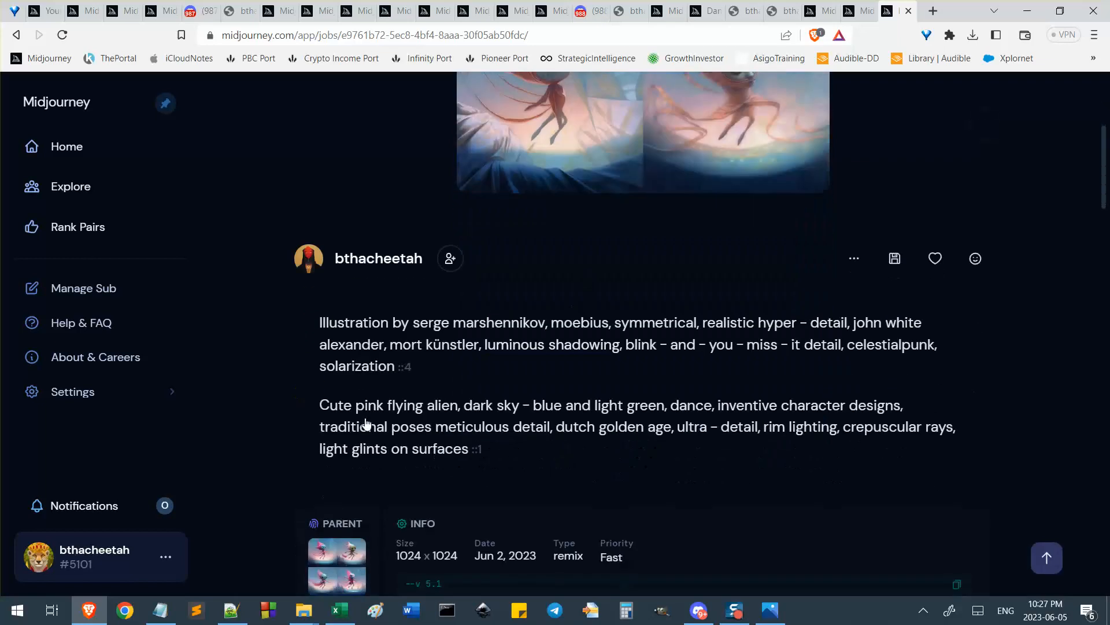
pyautogui.click(340, 560)
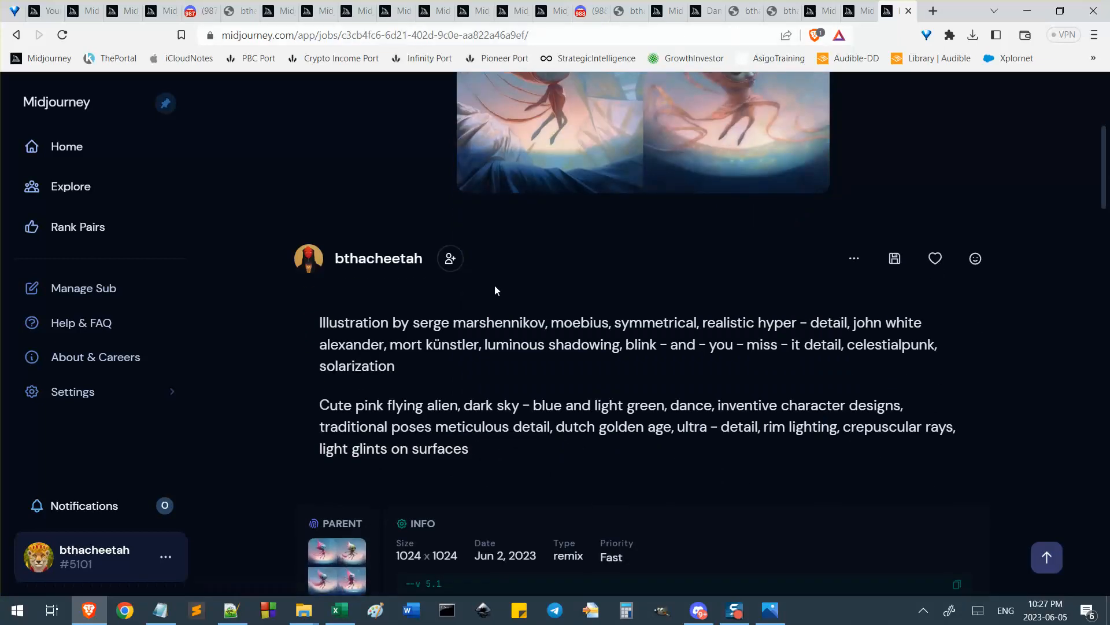
# Examine the original cute pink flying alien grid and its prompt, and return to the job with the ::4 and ::1 weights
pyautogui.scroll(5, 494, 285)
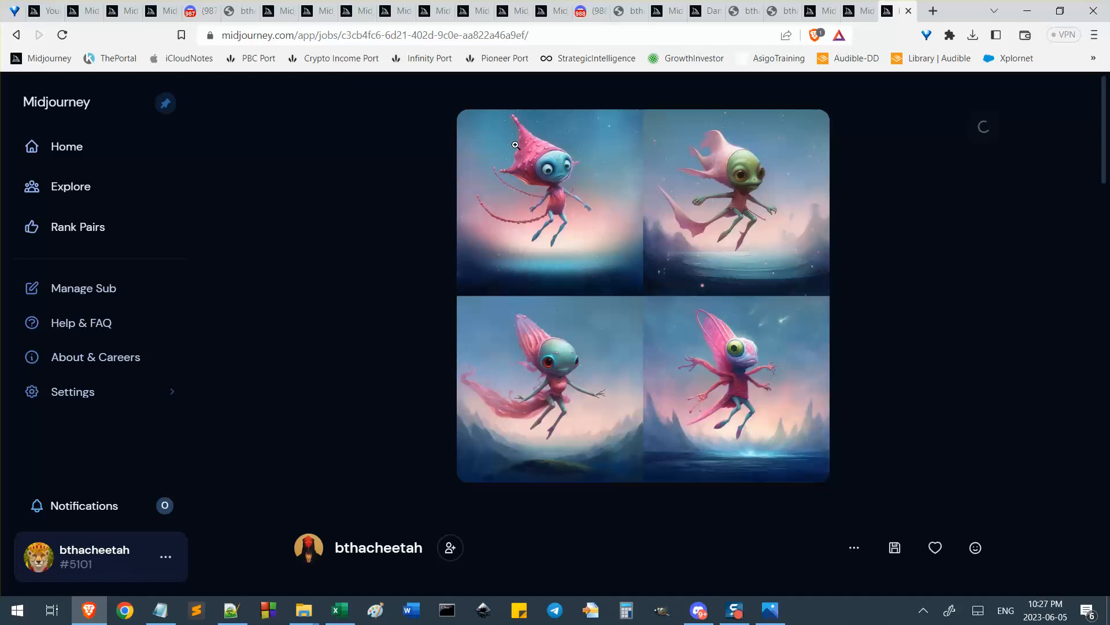
pyautogui.scroll(-3, 549, 189)
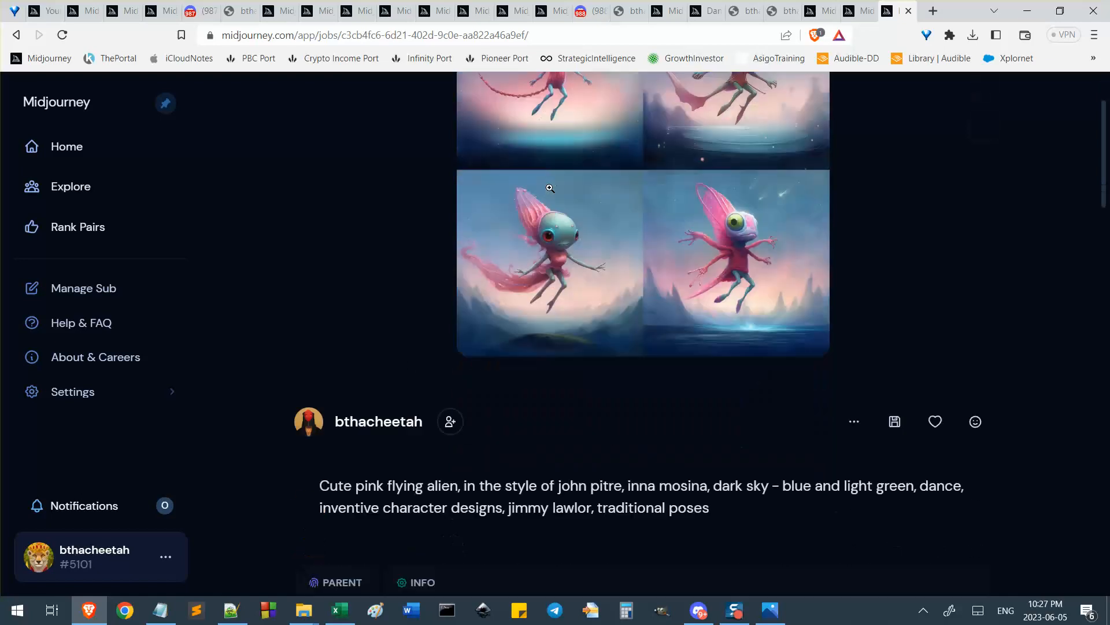
pyautogui.scroll(3, 548, 115)
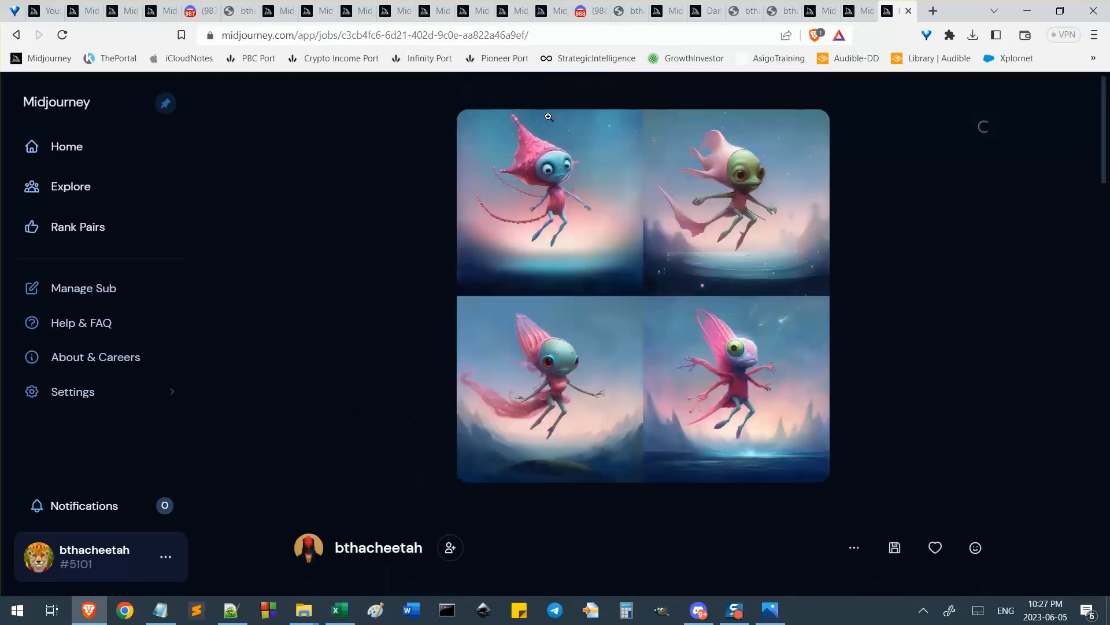
pyautogui.click(17, 35)
pyautogui.scroll(5, 336, 358)
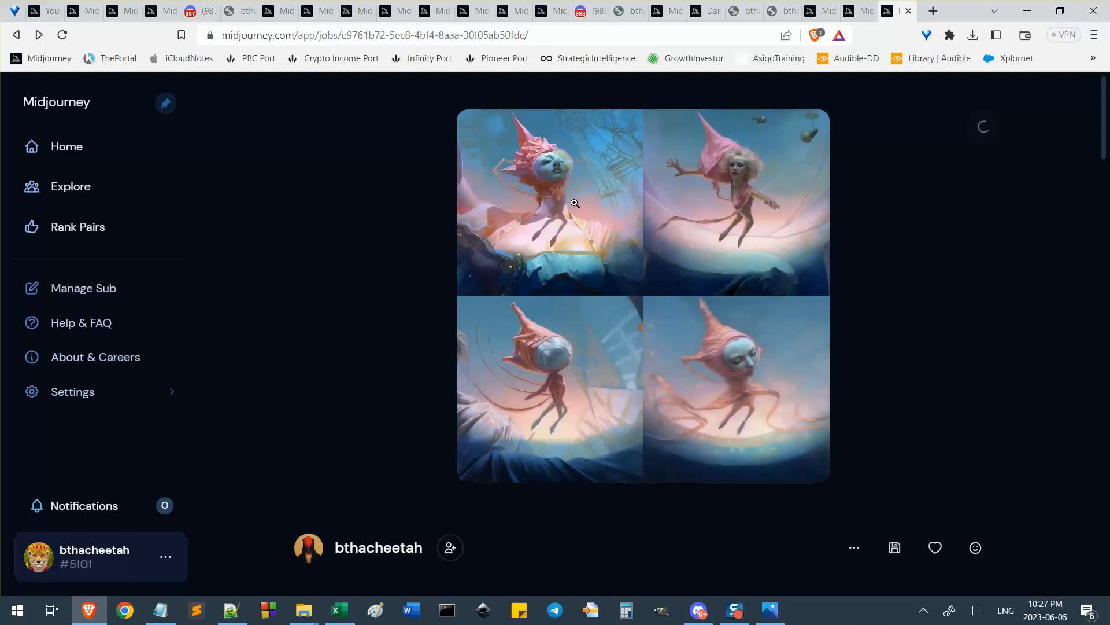
# Review the ::4 and ::1 weighted prompt against its grid again, and browse the related images below the job info
pyautogui.scroll(-5, 575, 203)
pyautogui.scroll(5, 617, 311)
pyautogui.scroll(-6, 612, 300)
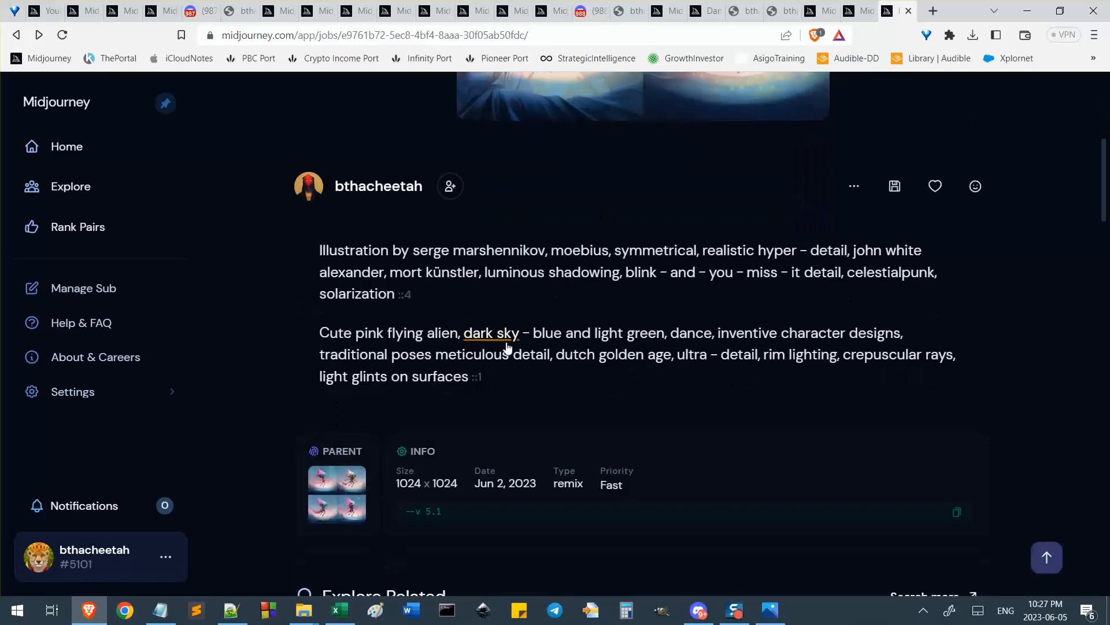
pyautogui.scroll(-5, 488, 336)
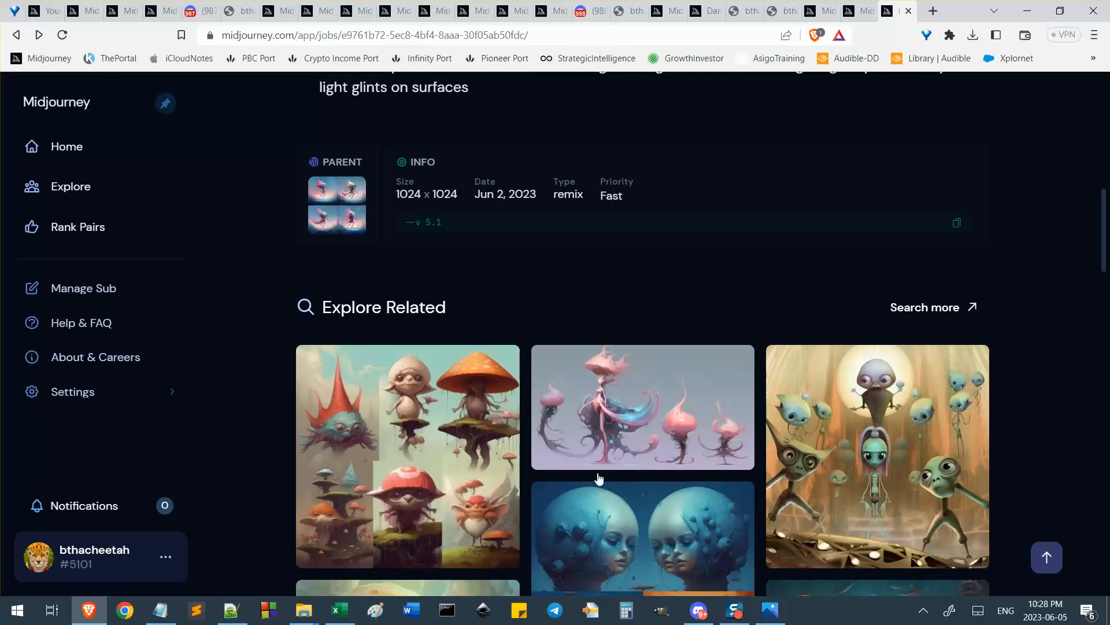
pyautogui.scroll(-1, 1081, 398)
pyautogui.scroll(-14, 995, 438)
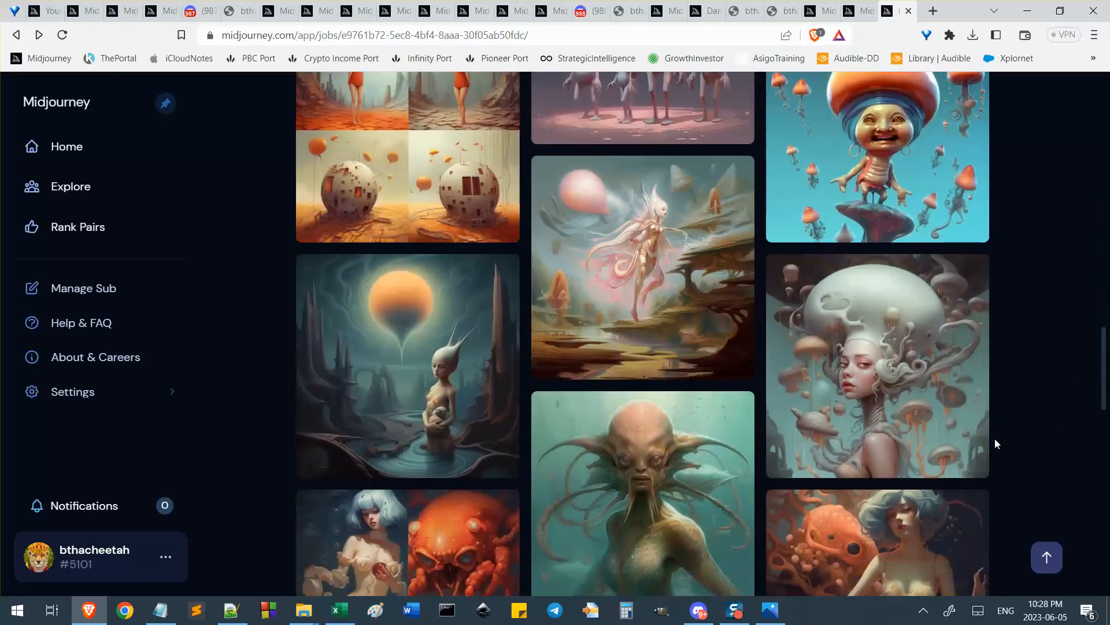
# Find the open job page of the pink fantasy fairy from the related images, then return to the pink alien job
pyautogui.scroll(8, 995, 439)
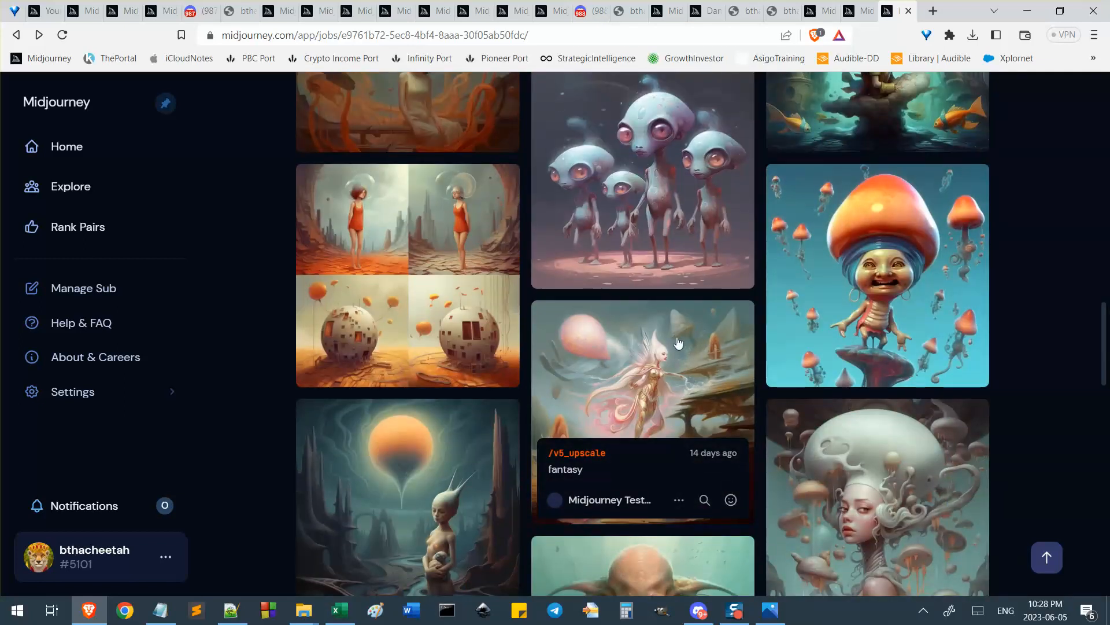
pyautogui.click(709, 10)
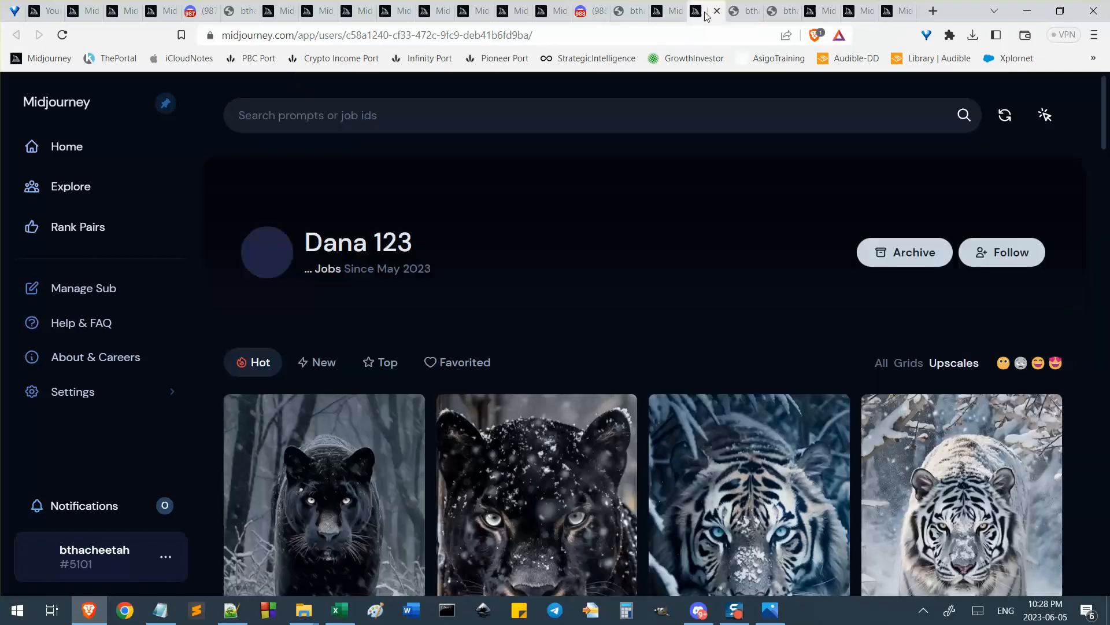
pyautogui.click(664, 10)
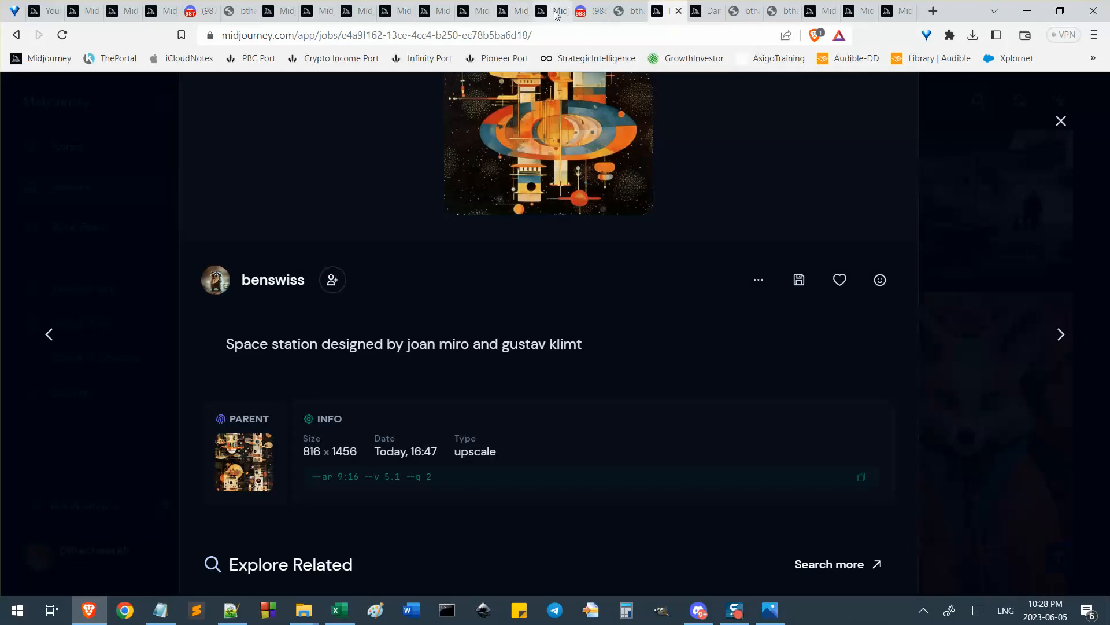
pyautogui.click(541, 10)
pyautogui.click(506, 10)
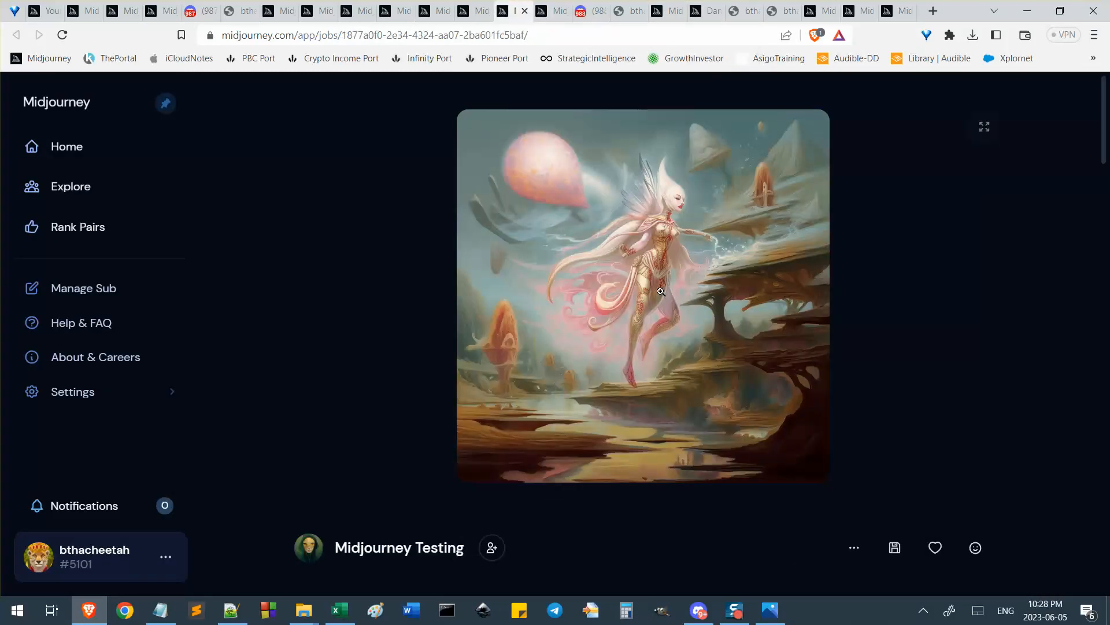
pyautogui.click(898, 14)
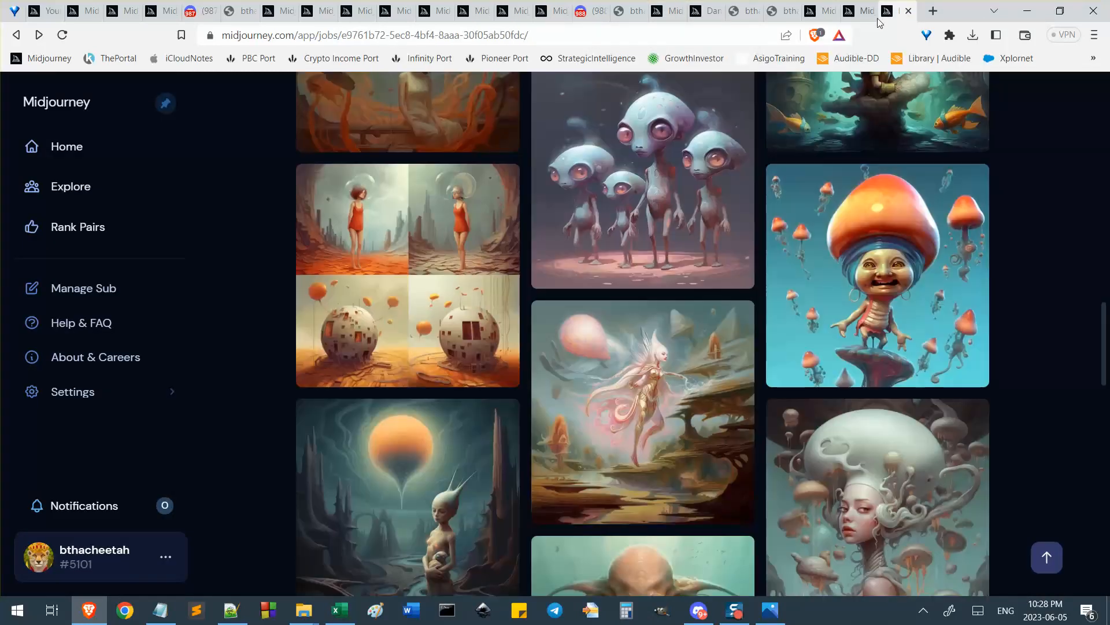
# Examine the enlarged four-image pink flying alien grid together with its prompt and job details
pyautogui.scroll(10, 1081, 345)
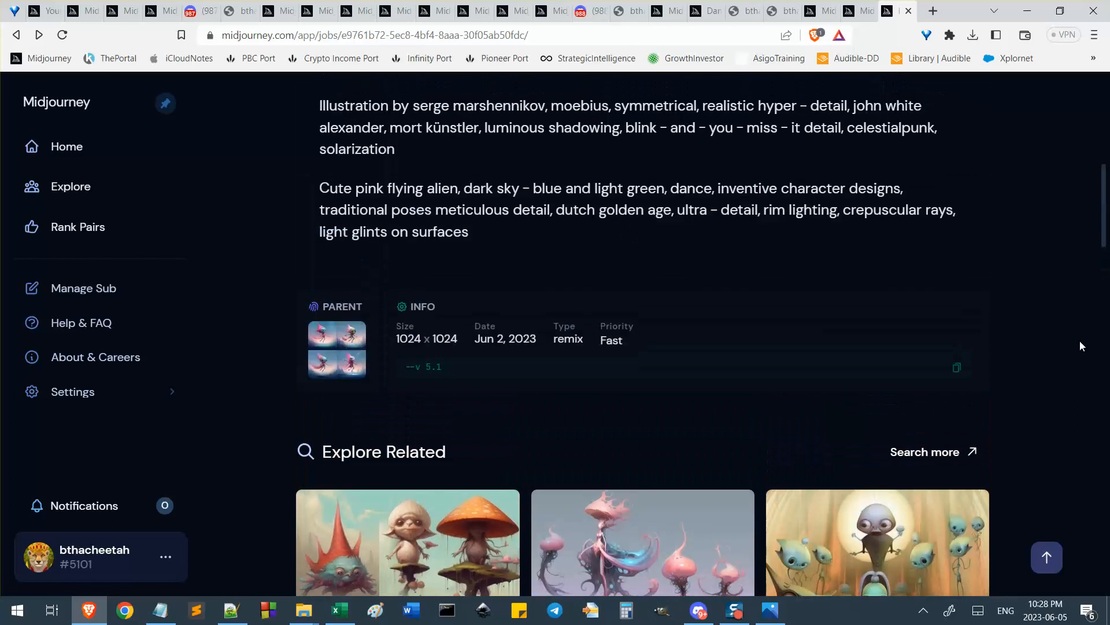
pyautogui.scroll(5, 1082, 344)
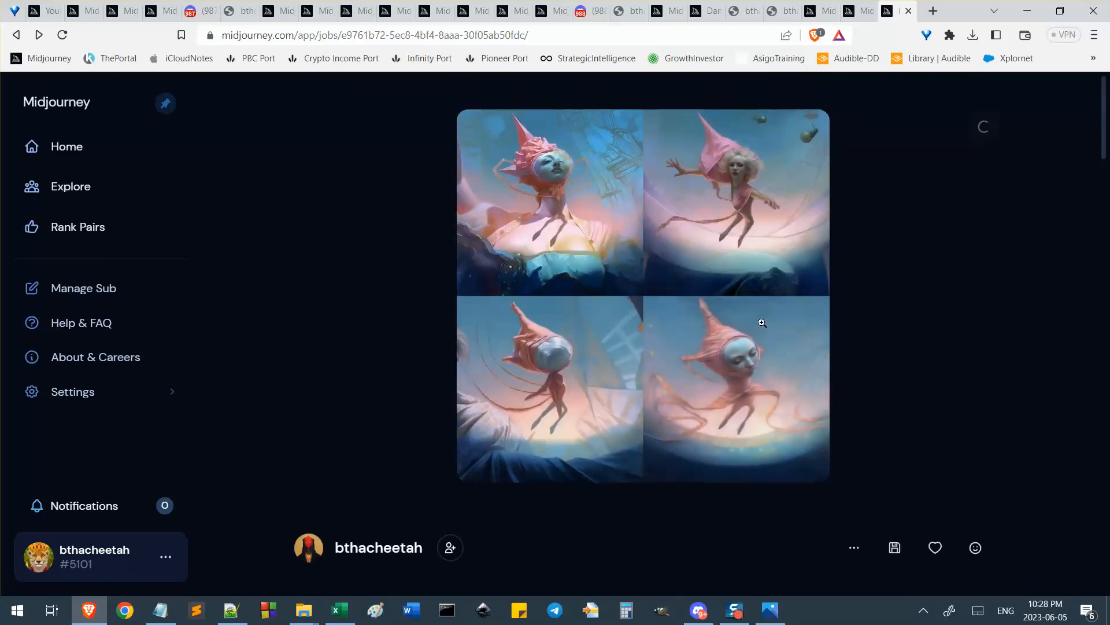
pyautogui.click(589, 157)
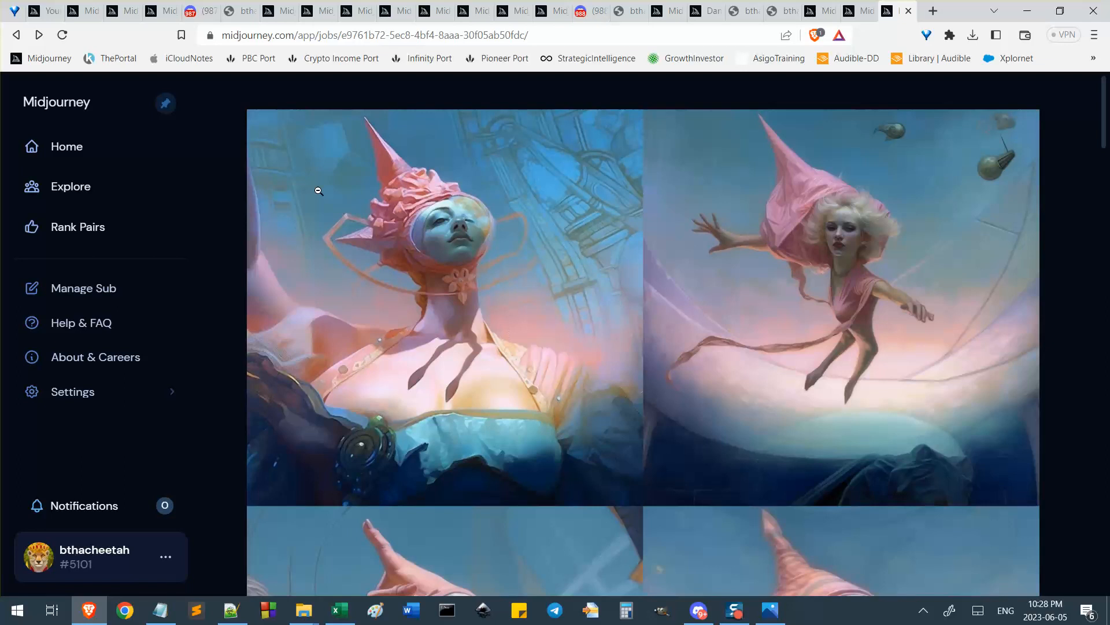
pyautogui.scroll(-1, 713, 289)
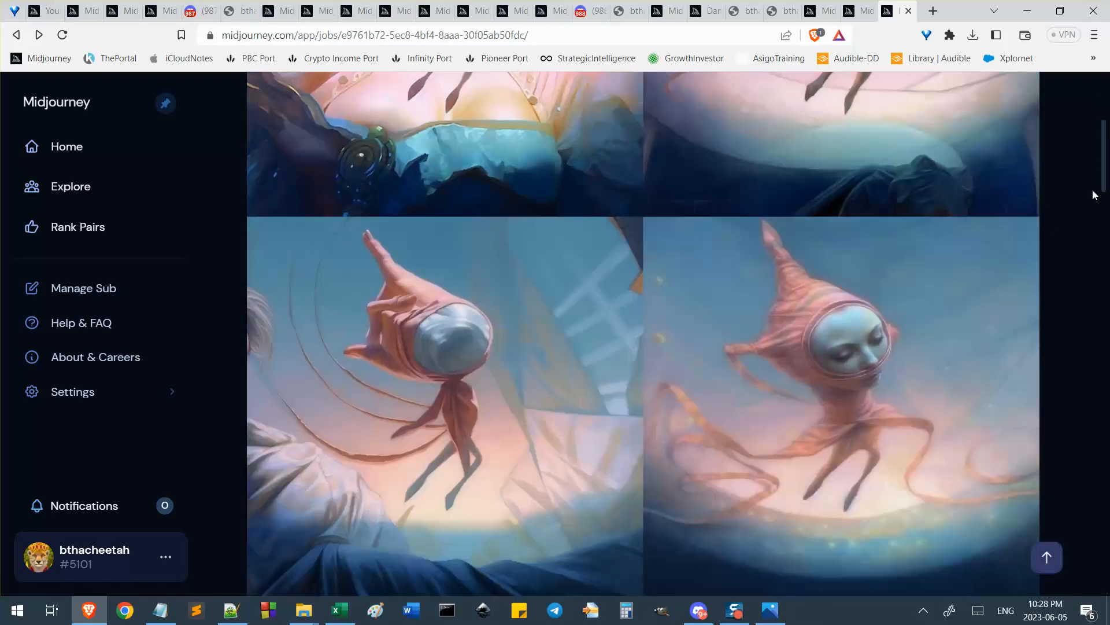
pyautogui.scroll(-10, 441, 359)
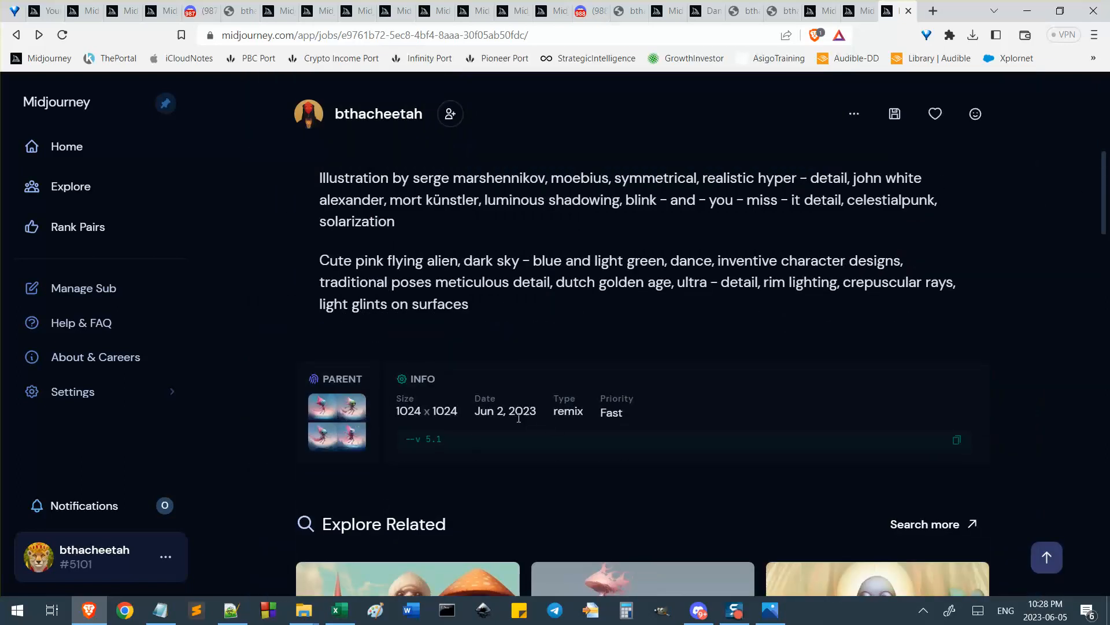
pyautogui.scroll(8, 664, 364)
# Browse the related images of the pink flying alien job down to the mushroom fairies pictures
pyautogui.scroll(-10, 733, 271)
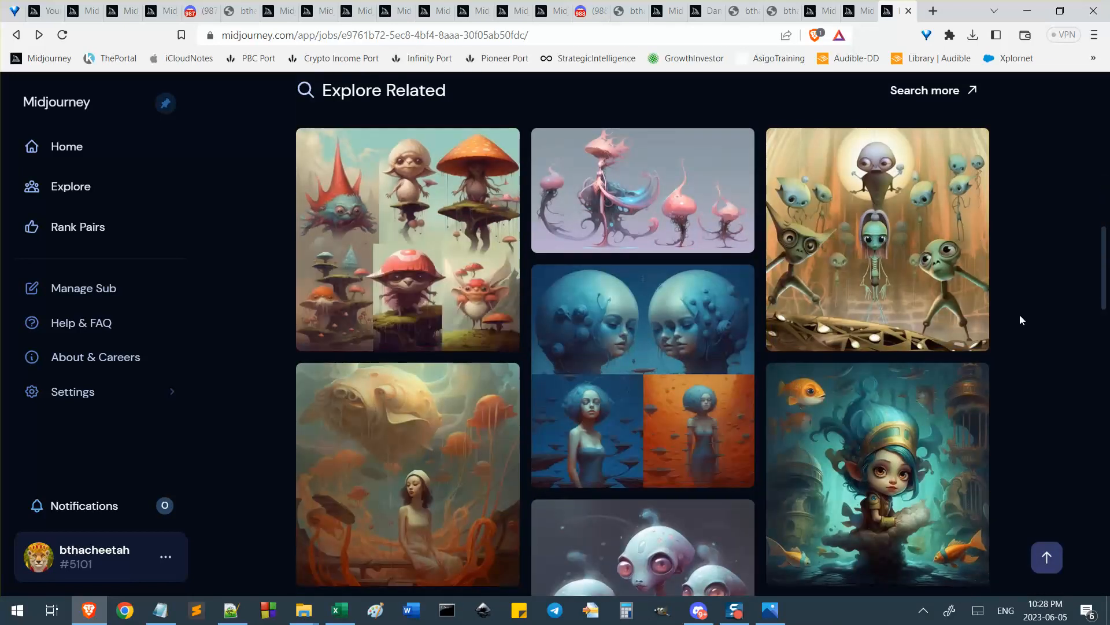
pyautogui.scroll(-3, 1097, 313)
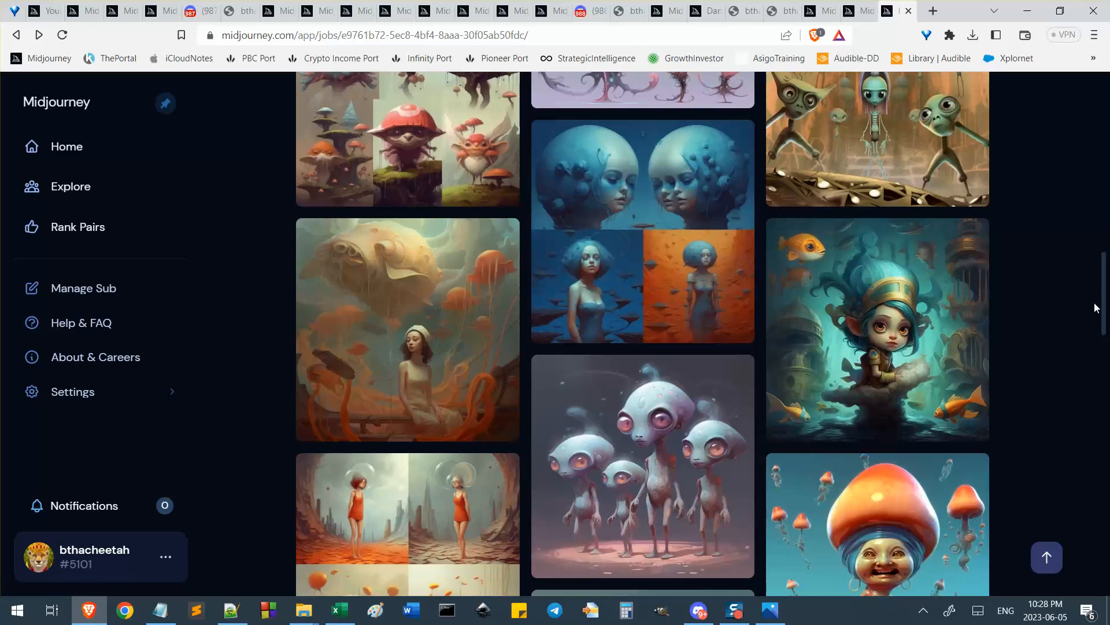
pyautogui.scroll(-3, 1097, 307)
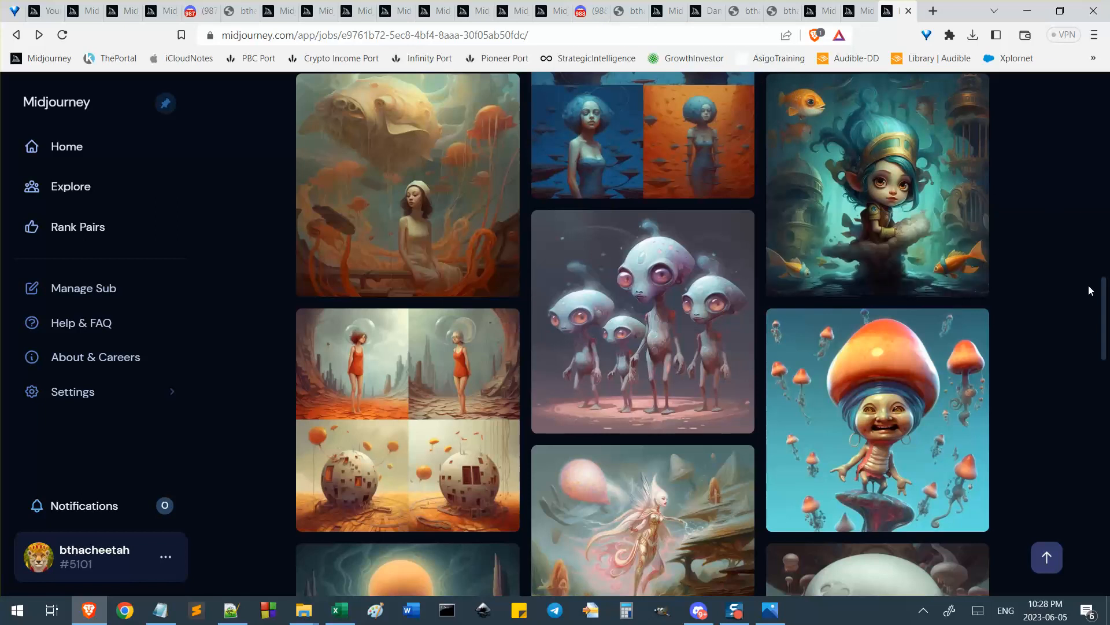
pyautogui.click(304, 610)
pyautogui.scroll(-3, 1085, 238)
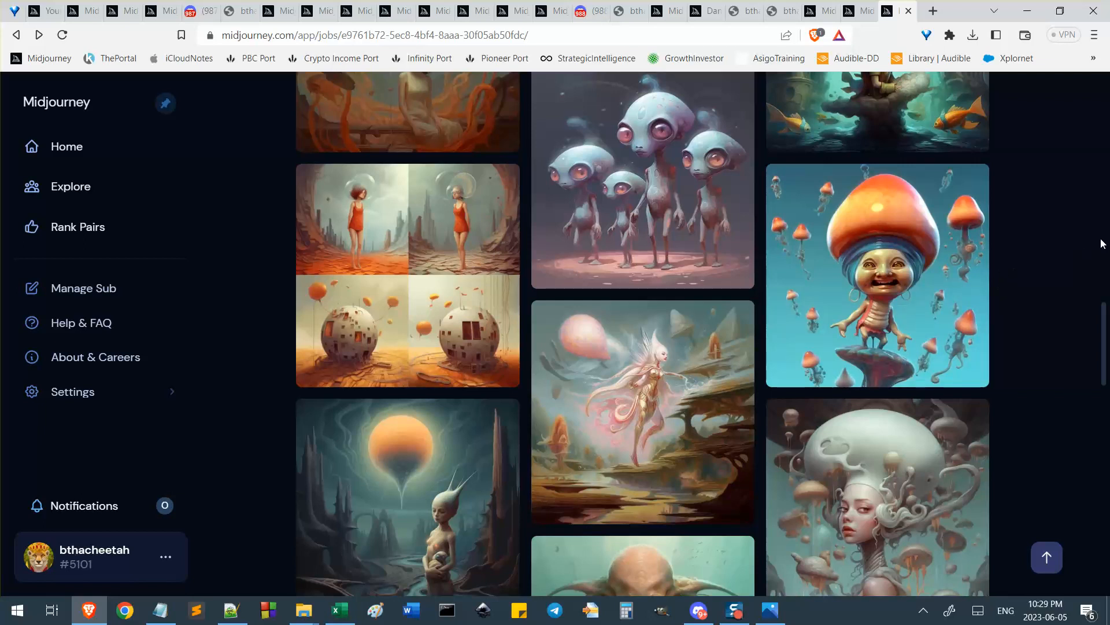
pyautogui.scroll(-2, 701, 334)
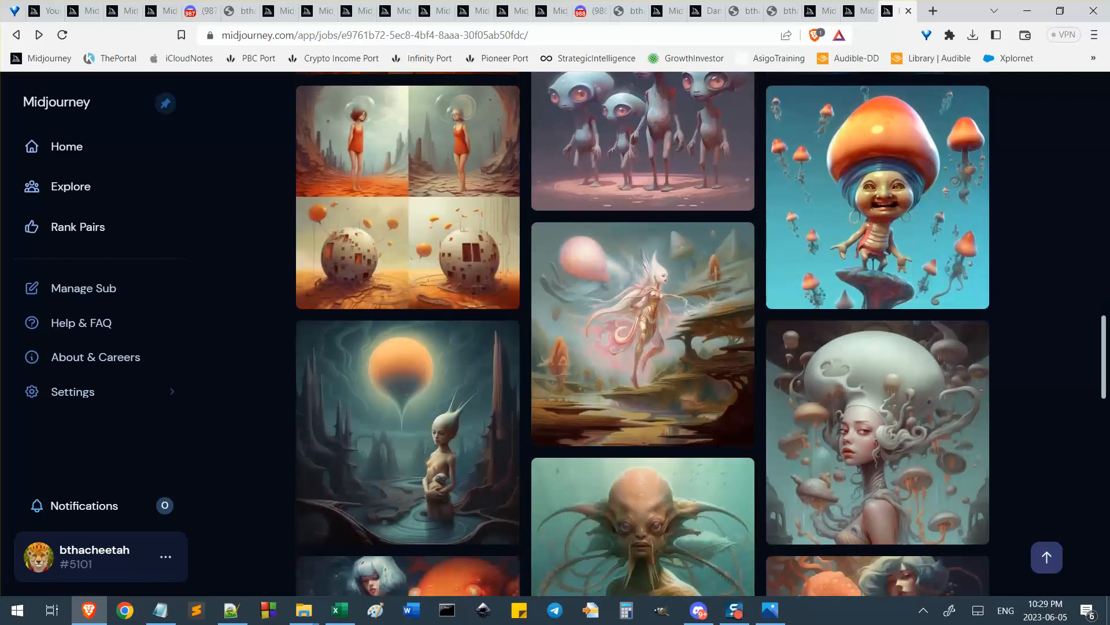
pyautogui.scroll(-12, 642, 334)
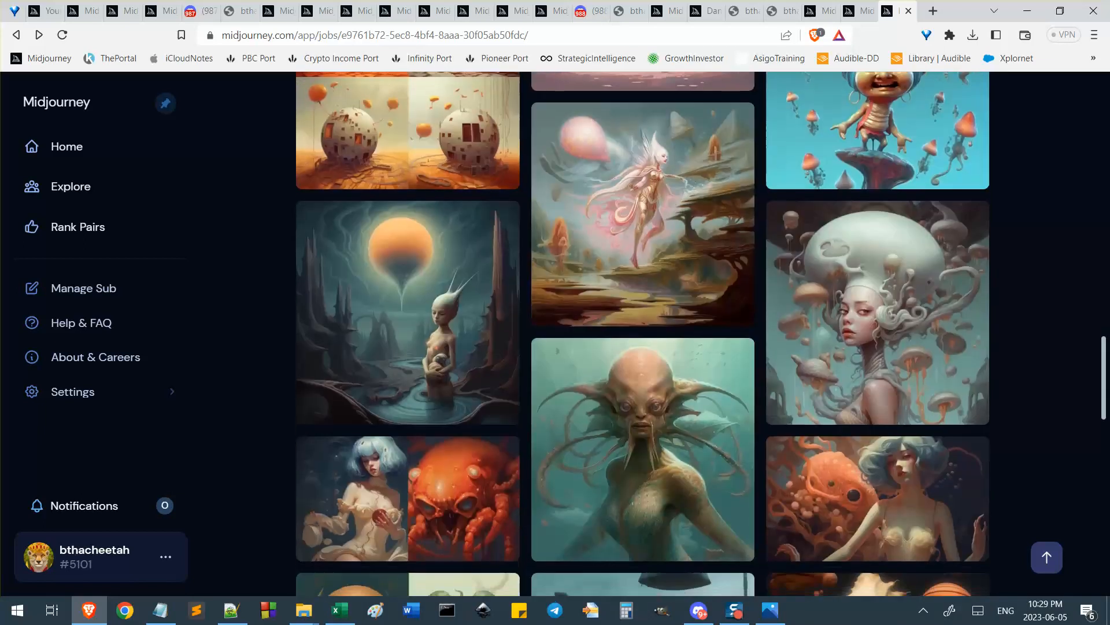
pyautogui.scroll(-5, 643, 334)
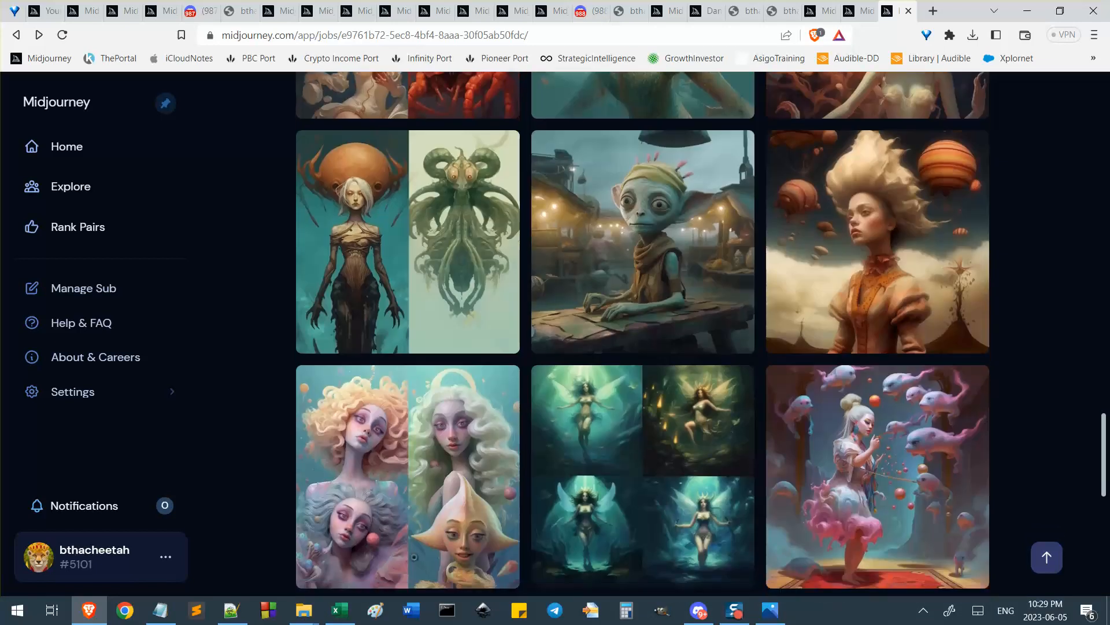
pyautogui.scroll(-3, 643, 334)
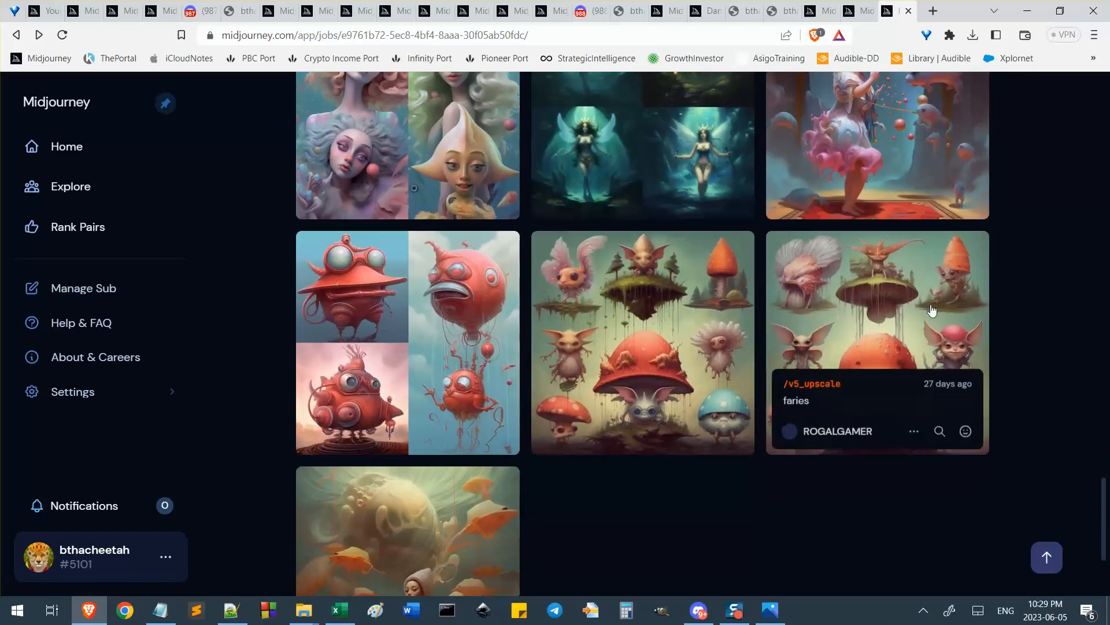
# Find the open job page of the mushroom fairies image and compare it with the pink alien job's related images
pyautogui.click(810, 10)
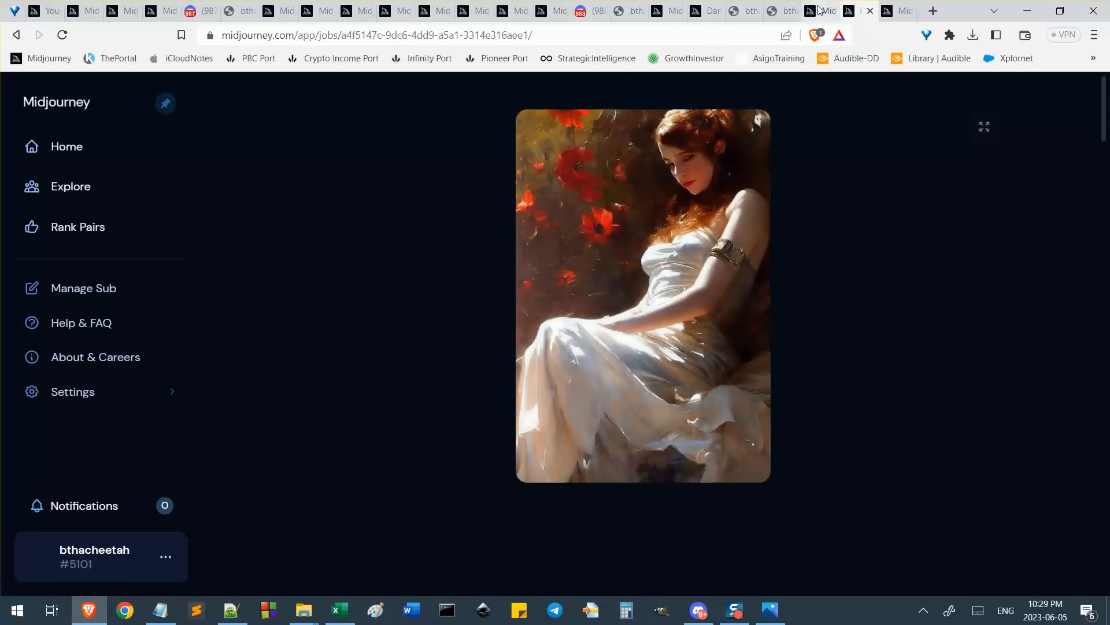
pyautogui.click(706, 13)
pyautogui.click(668, 11)
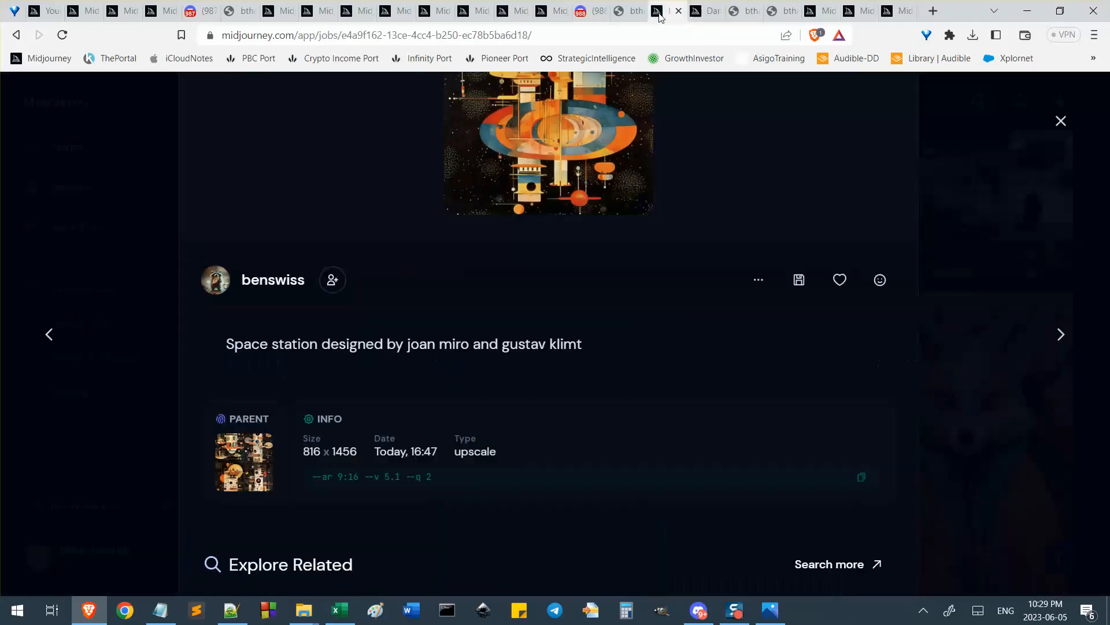
pyautogui.click(554, 16)
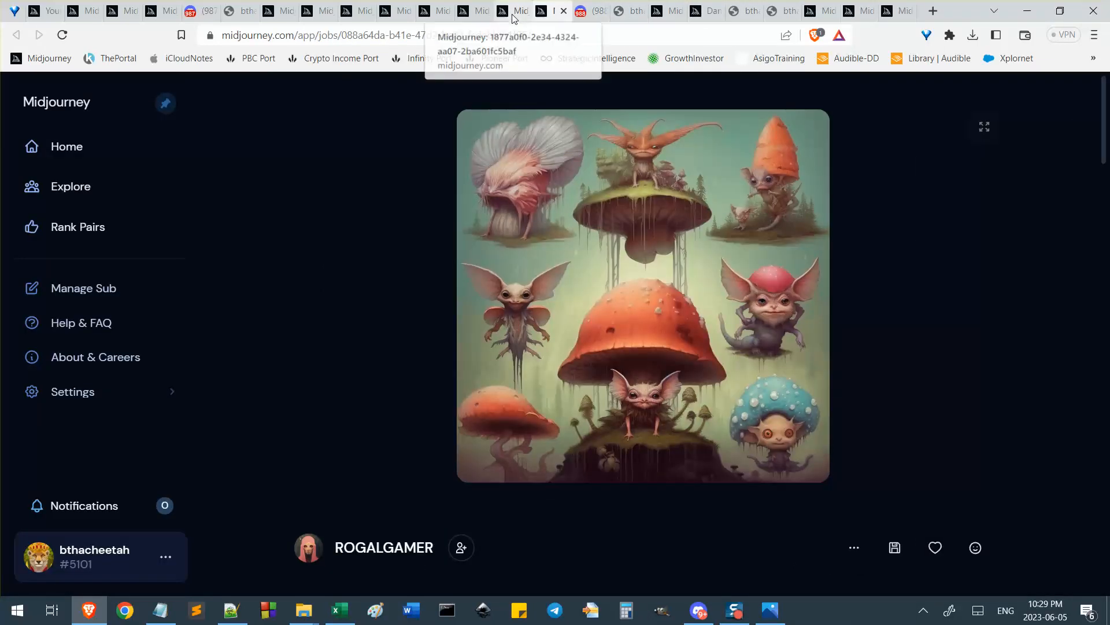
pyautogui.click(514, 16)
pyautogui.click(539, 16)
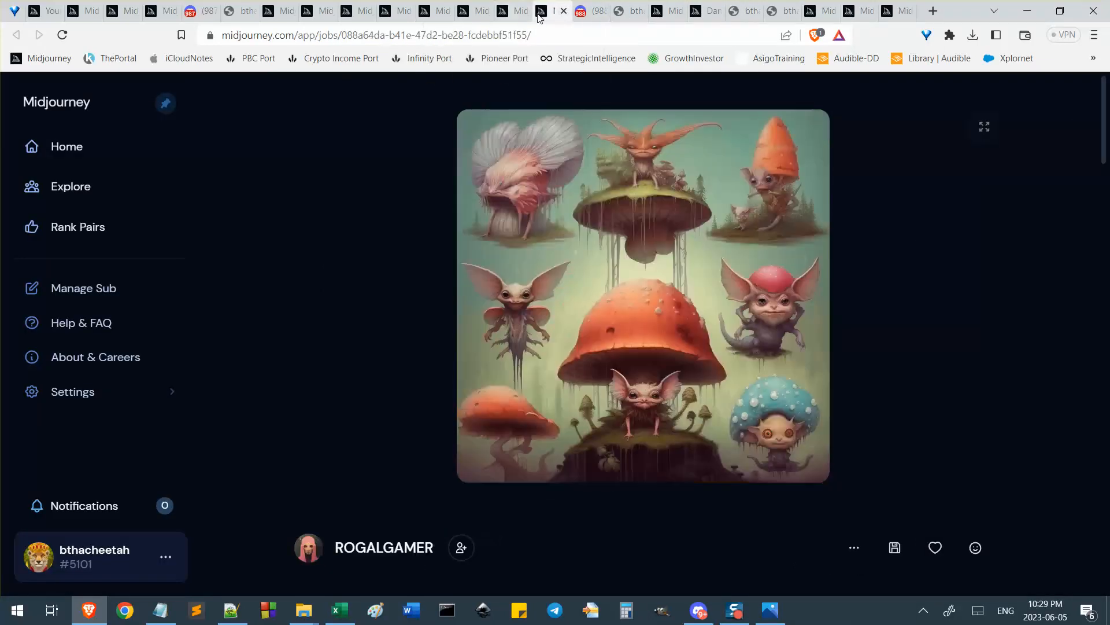
pyautogui.click(861, 11)
pyautogui.click(894, 17)
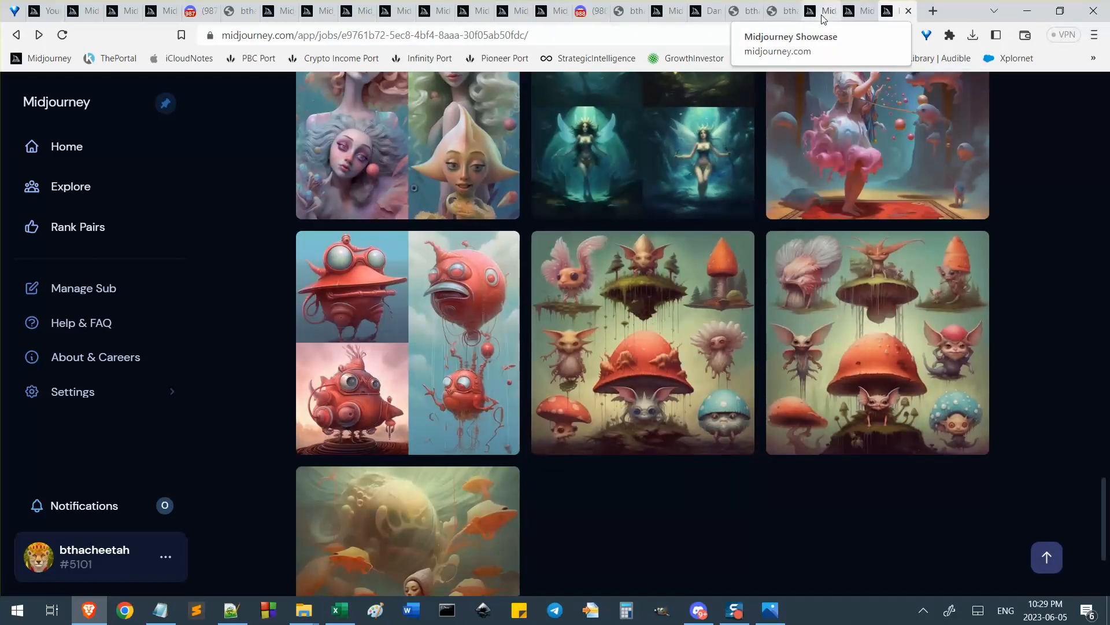
pyautogui.click(823, 17)
pyautogui.click(897, 14)
# Open the pink flying alien grid's job in Discord from its Midjourney page
pyautogui.scroll(20, 898, 389)
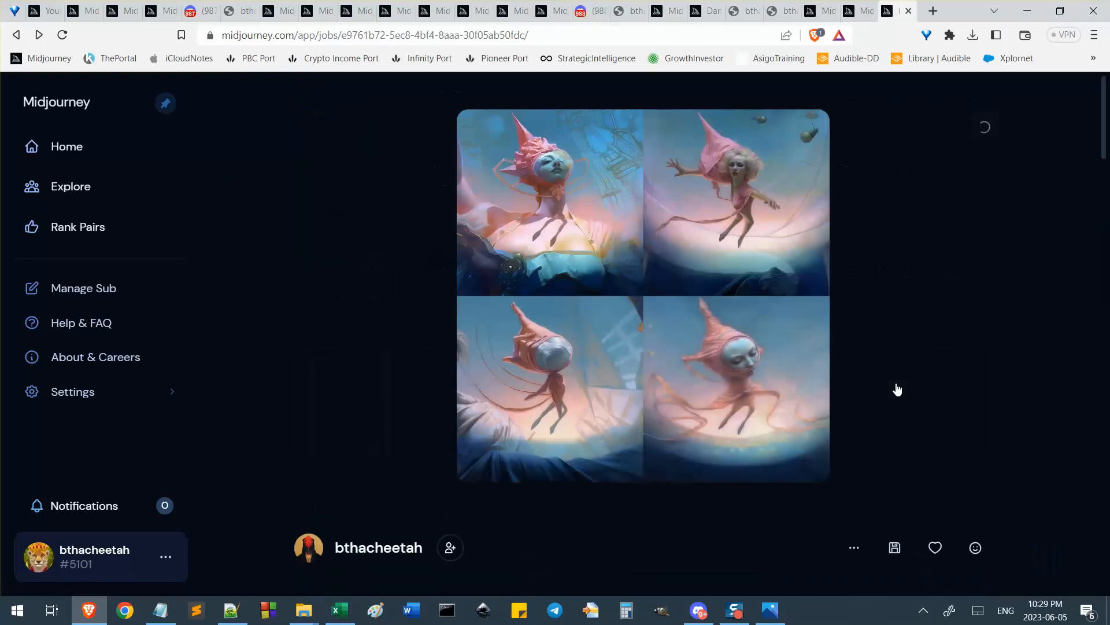
pyautogui.scroll(-1, 411, 354)
pyautogui.scroll(1, 428, 337)
pyautogui.click(856, 549)
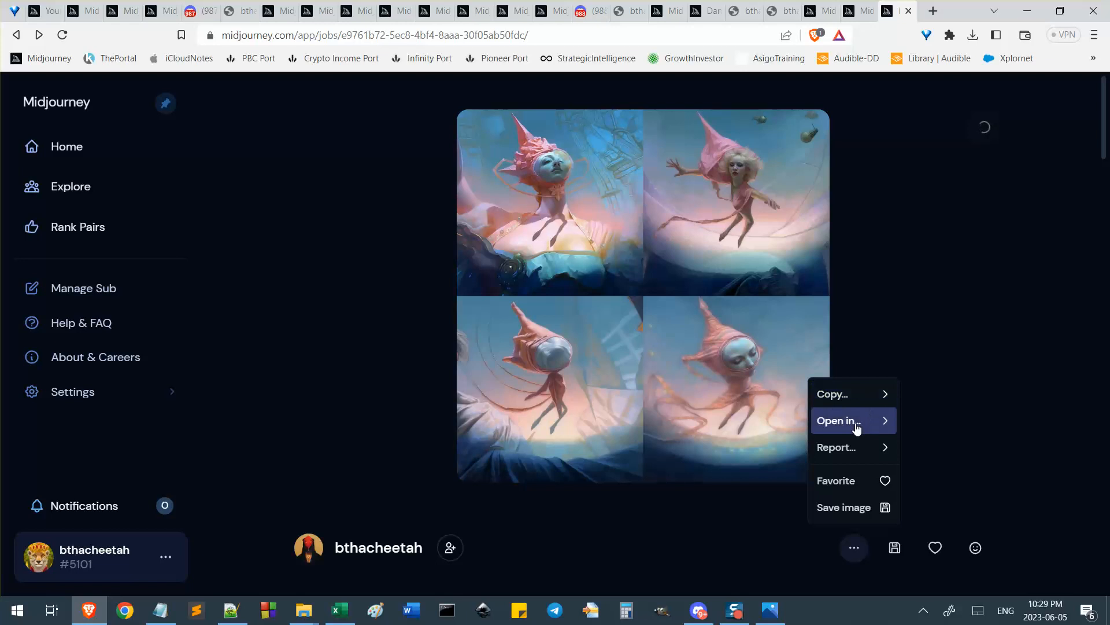
pyautogui.moveTo(857, 421)
pyautogui.click(942, 423)
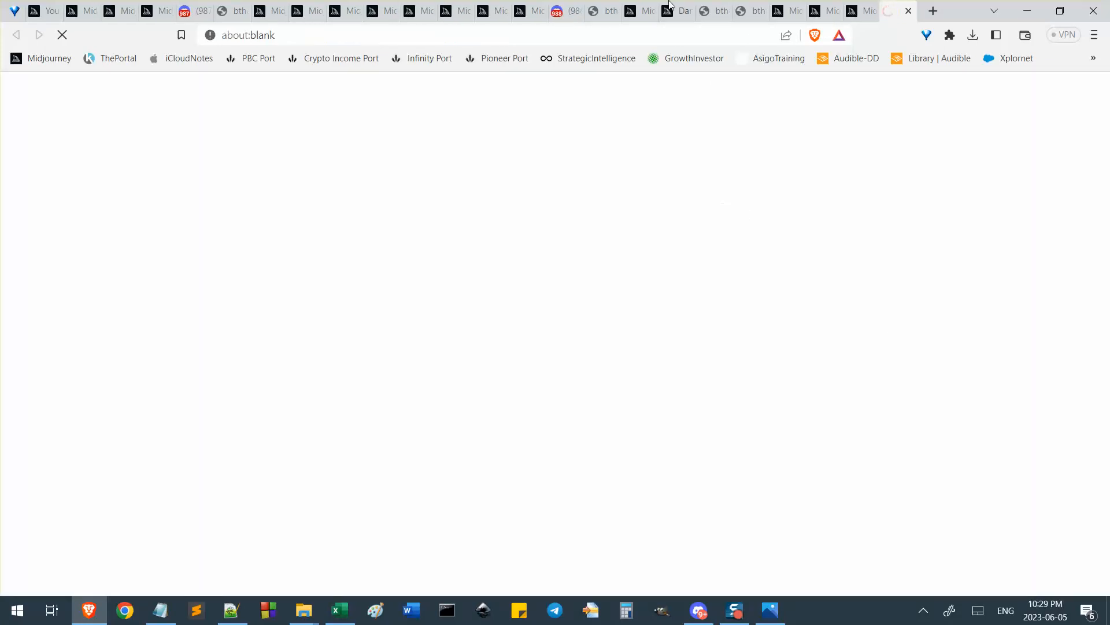
# Examine the pink flying alien grid's prompt and its upscale and variation options in the Midjourney Bot conversation
pyautogui.click(558, 13)
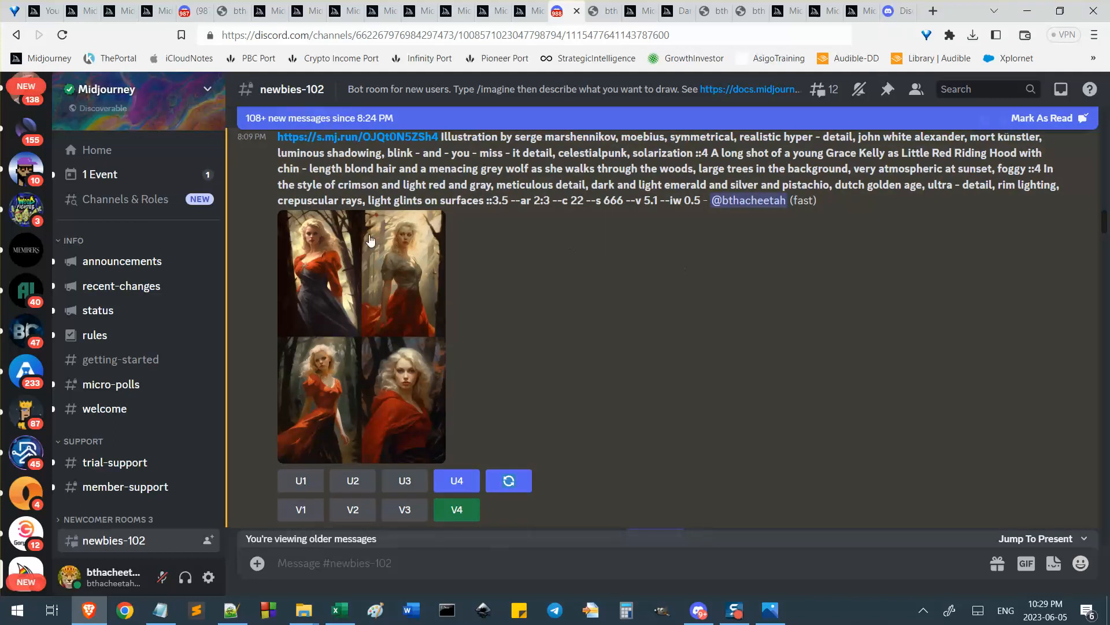
pyautogui.click(893, 11)
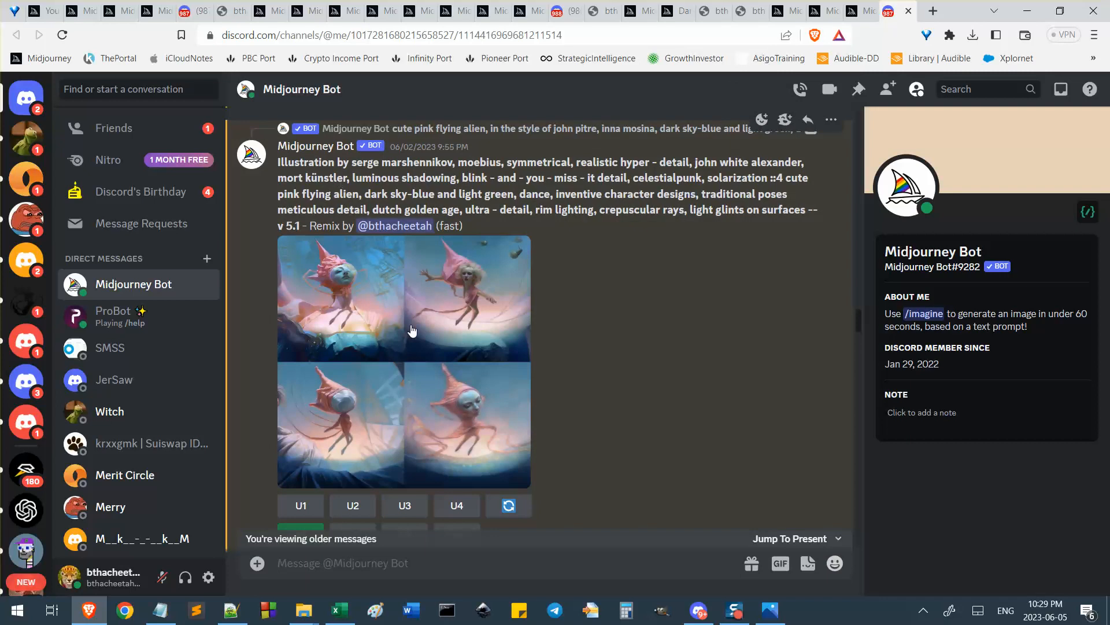
pyautogui.scroll(-1, 412, 331)
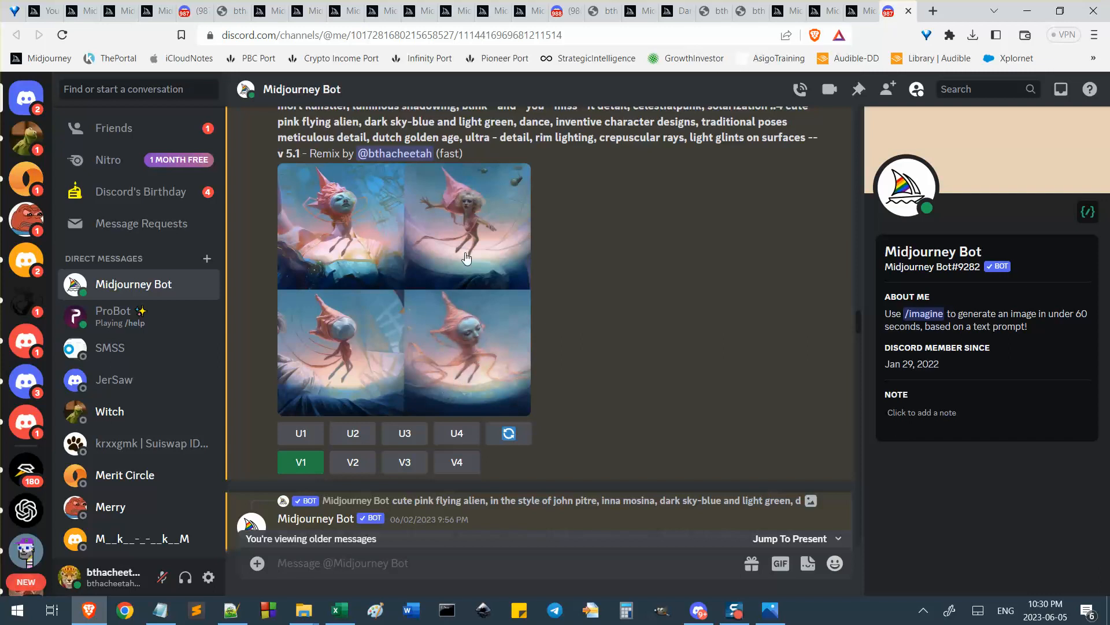
pyautogui.scroll(2, 466, 258)
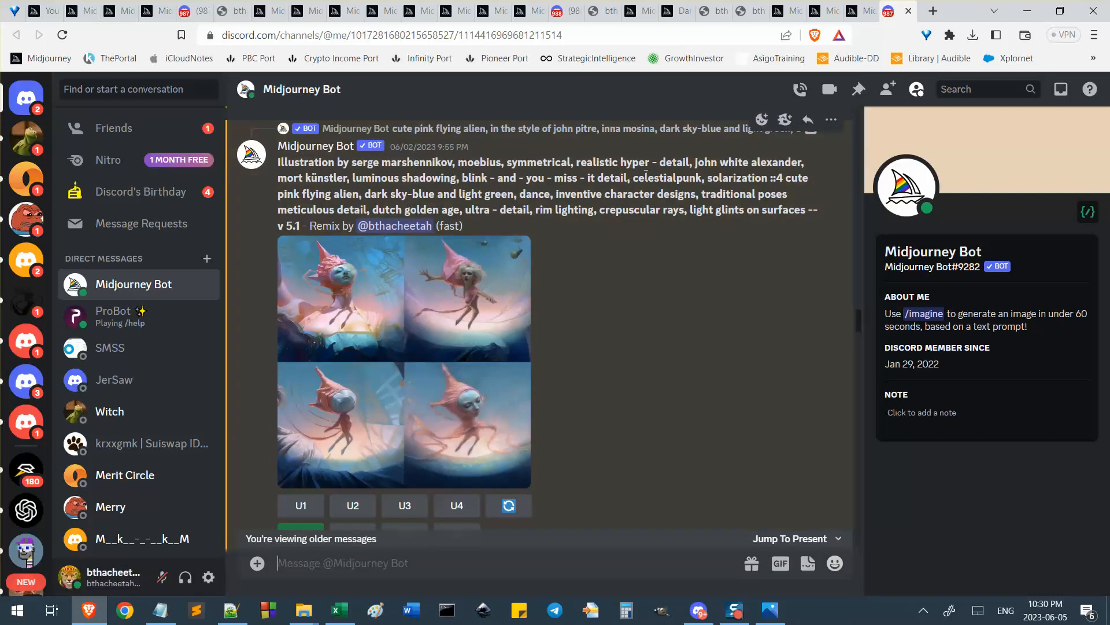
# Check the pink flying alien job's parent image and grid on the Midjourney site, then go back to its Discord message
pyautogui.click(857, 12)
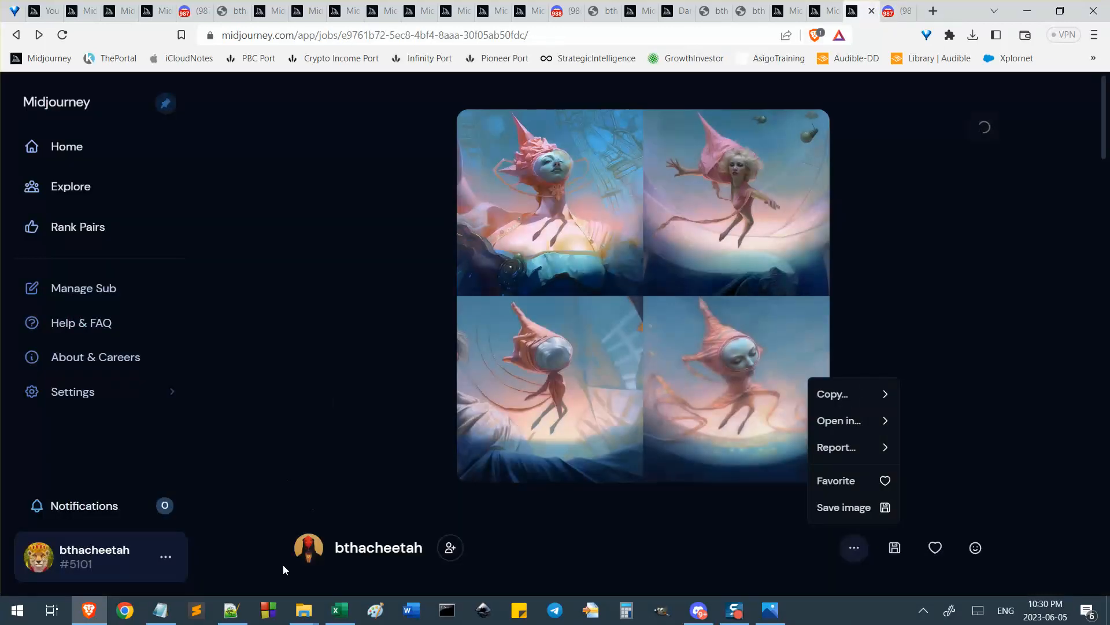
pyautogui.scroll(-5, 412, 502)
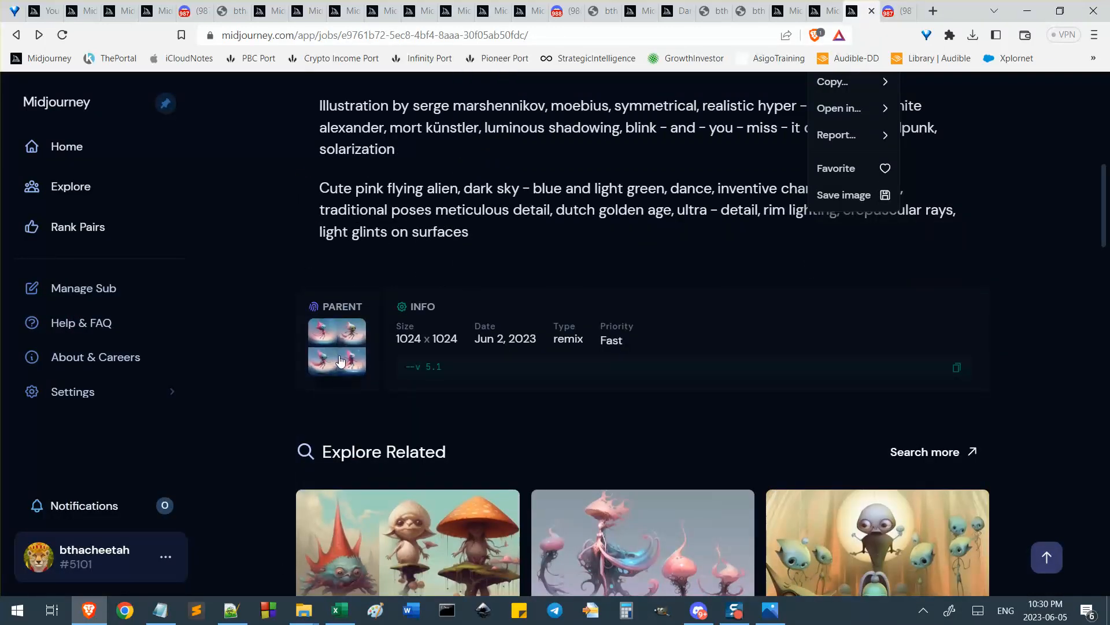
pyautogui.scroll(1, 330, 388)
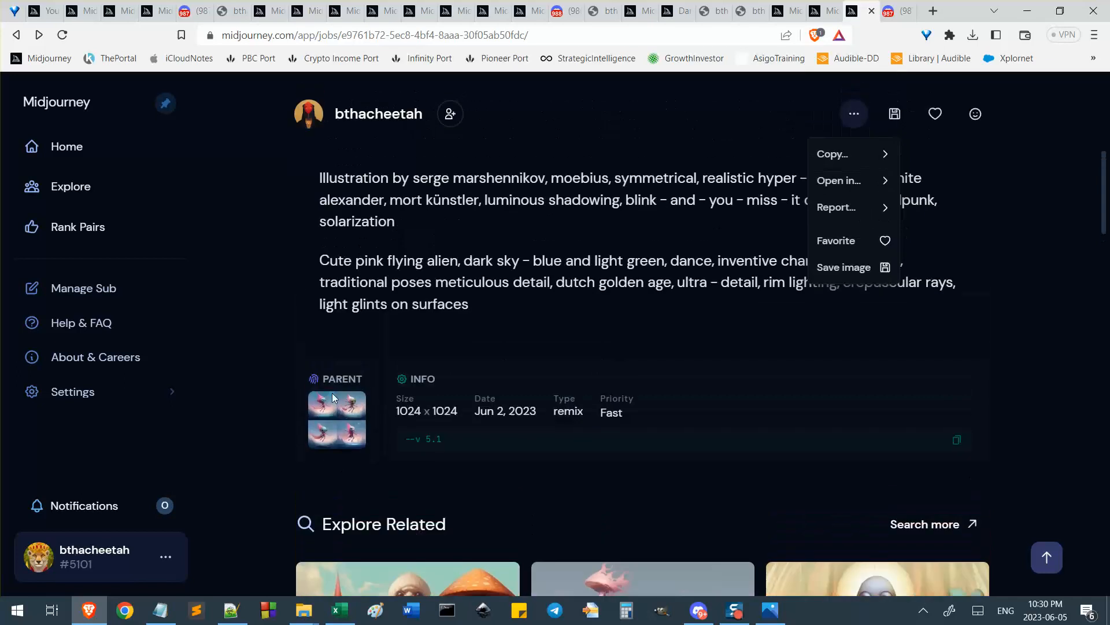
pyautogui.scroll(7, 334, 397)
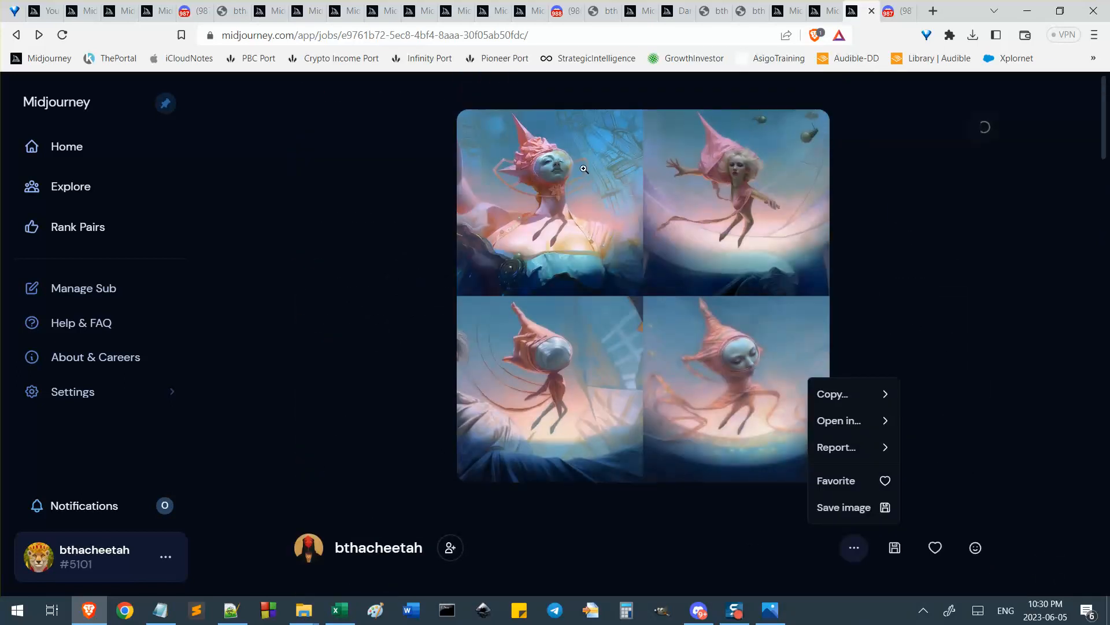
pyautogui.click(873, 13)
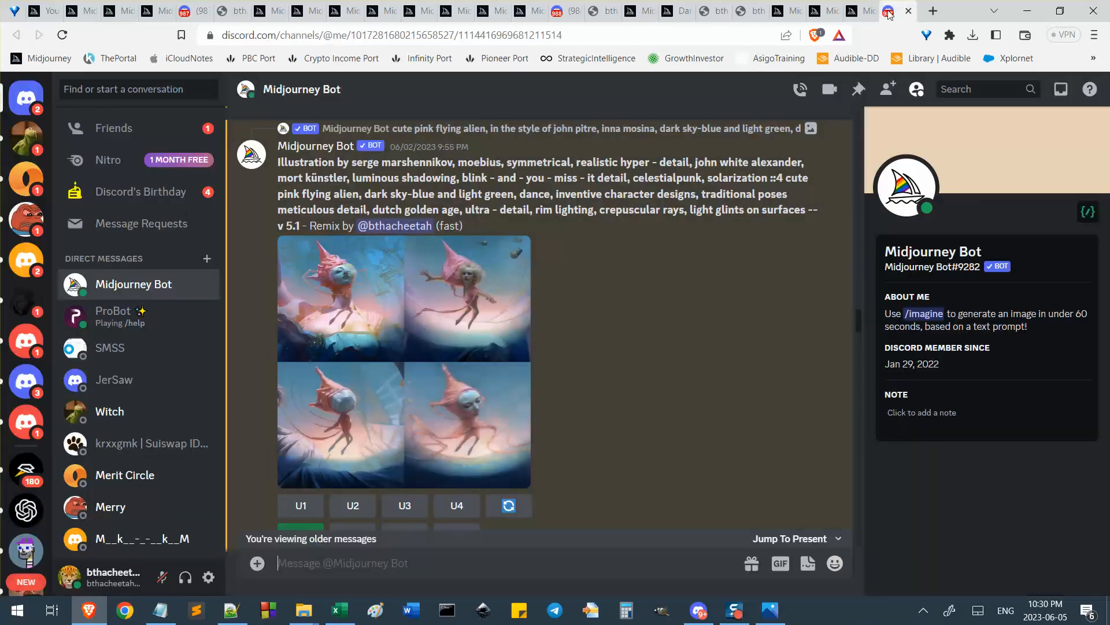
# Compare the pink flying alien remix grids and their prompts posted after the 9:55 PM job
pyautogui.scroll(-7, 370, 318)
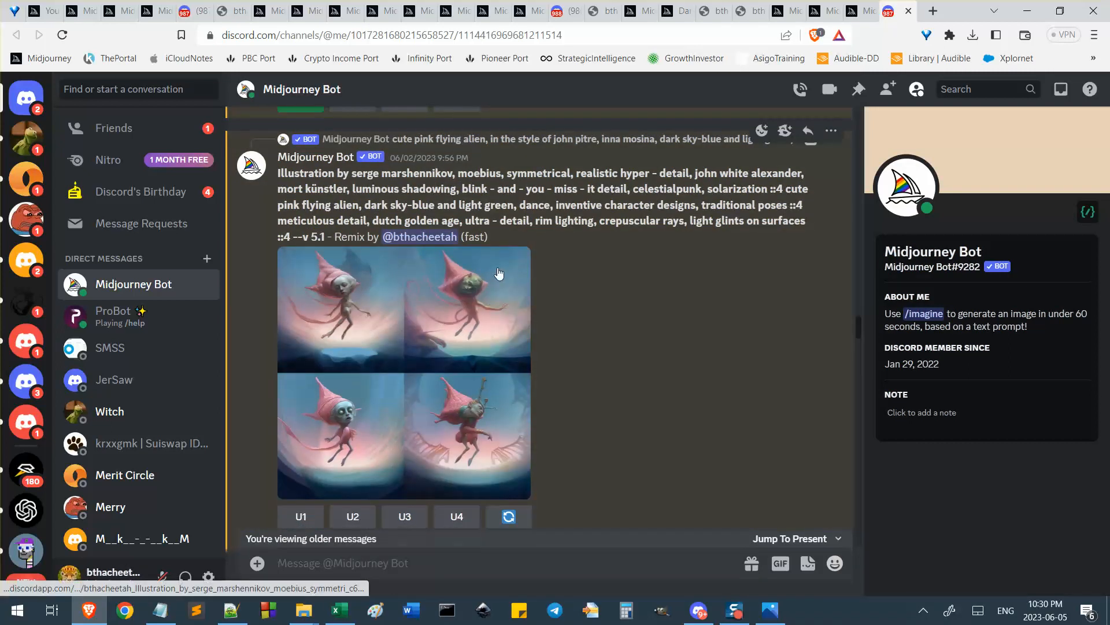
pyautogui.scroll(-1, 444, 405)
pyautogui.scroll(-9, 455, 399)
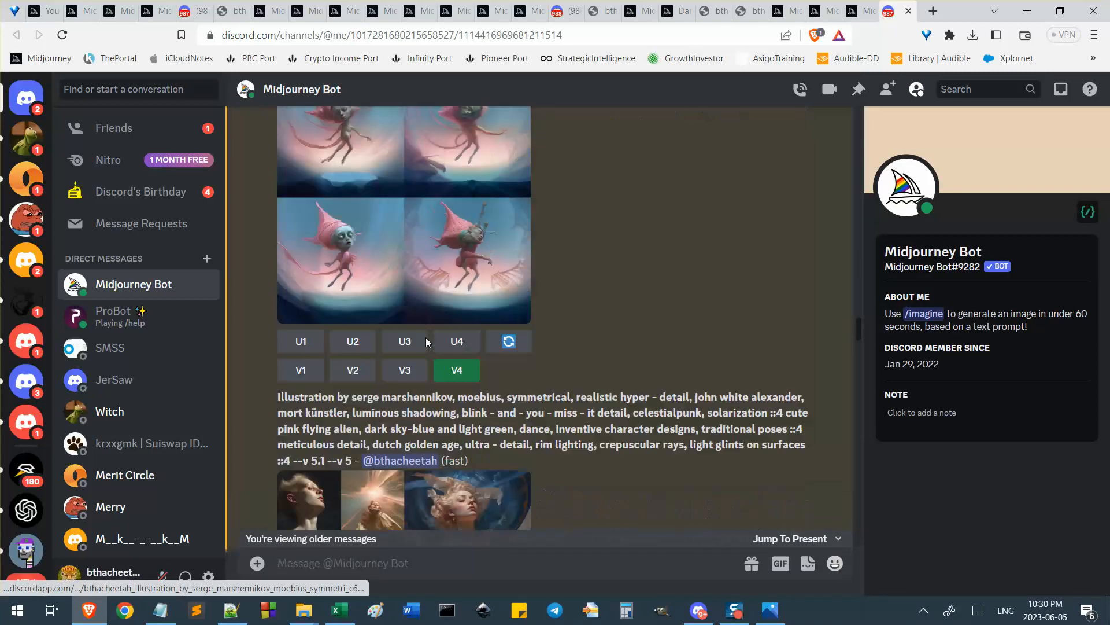
pyautogui.scroll(-5, 518, 379)
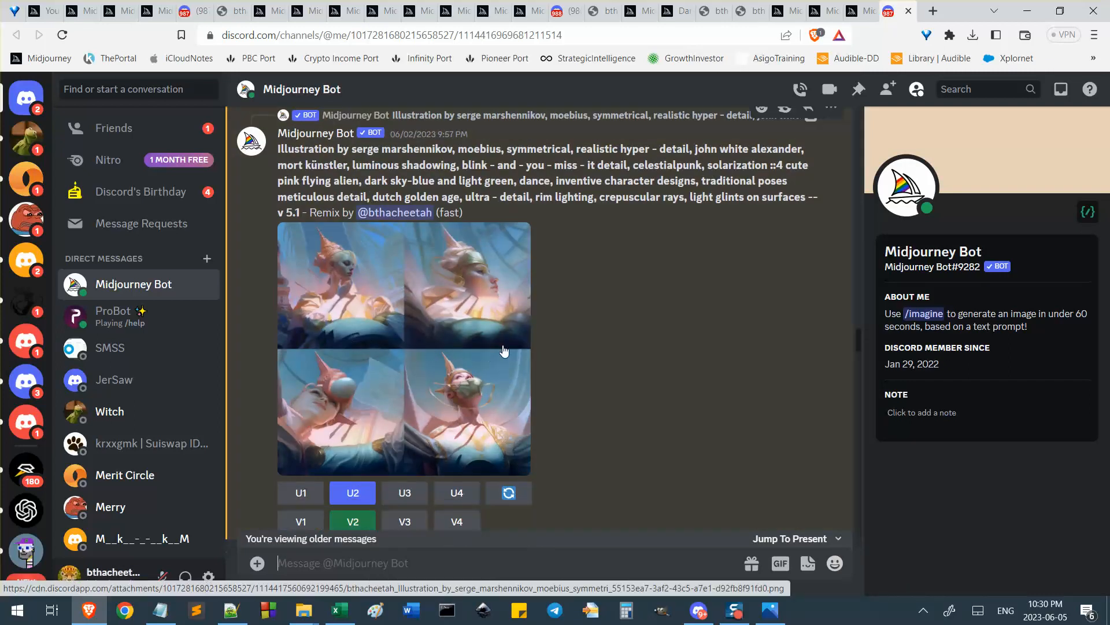
pyautogui.scroll(10, 505, 350)
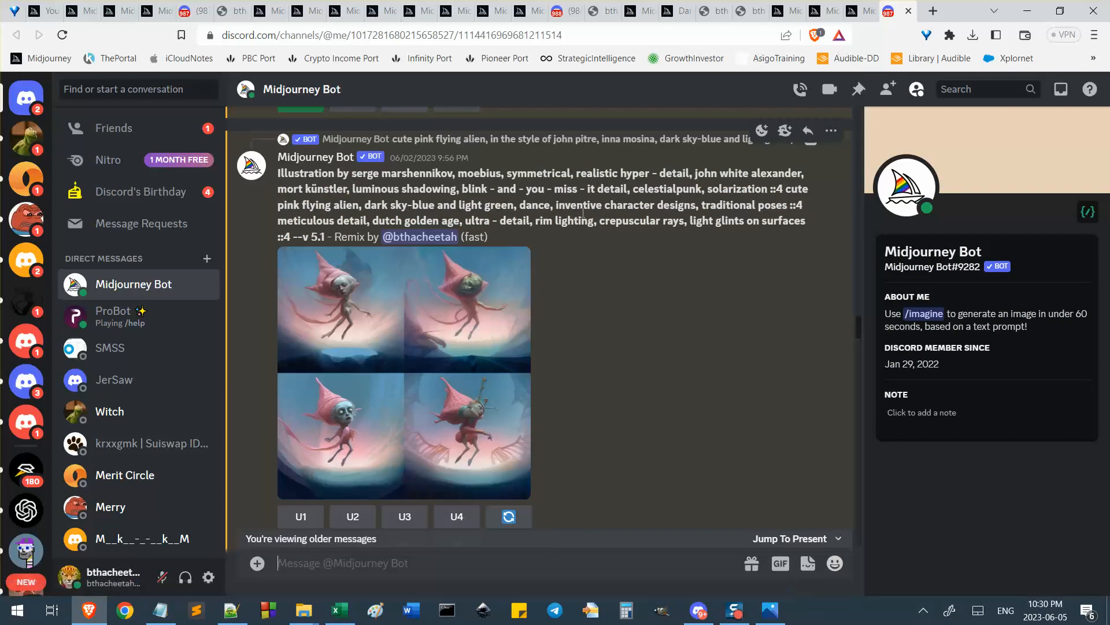
# Jump from the 9:56 PM remix grid to its original pink alien upscale and review the images and grids that follow it
pyautogui.click(590, 139)
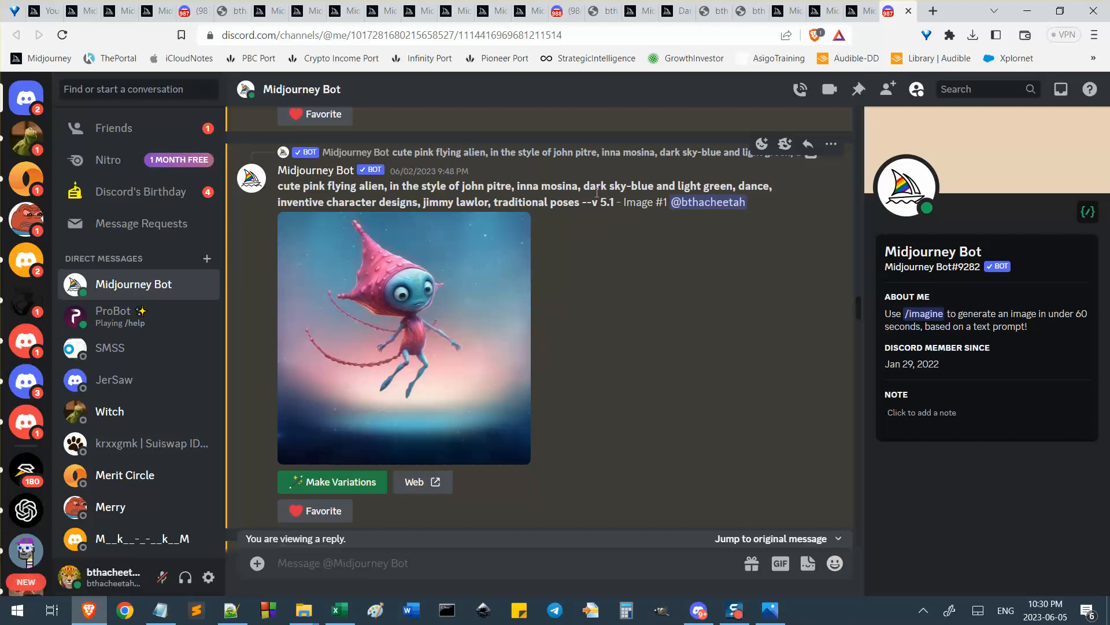
pyautogui.scroll(-10, 623, 372)
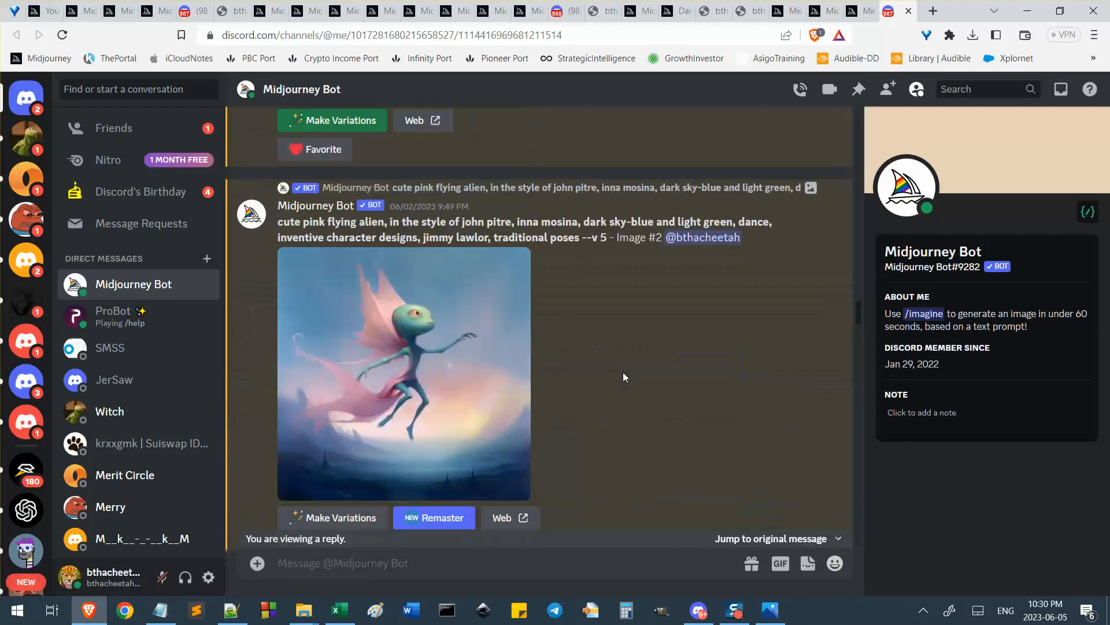
pyautogui.scroll(-10, 622, 373)
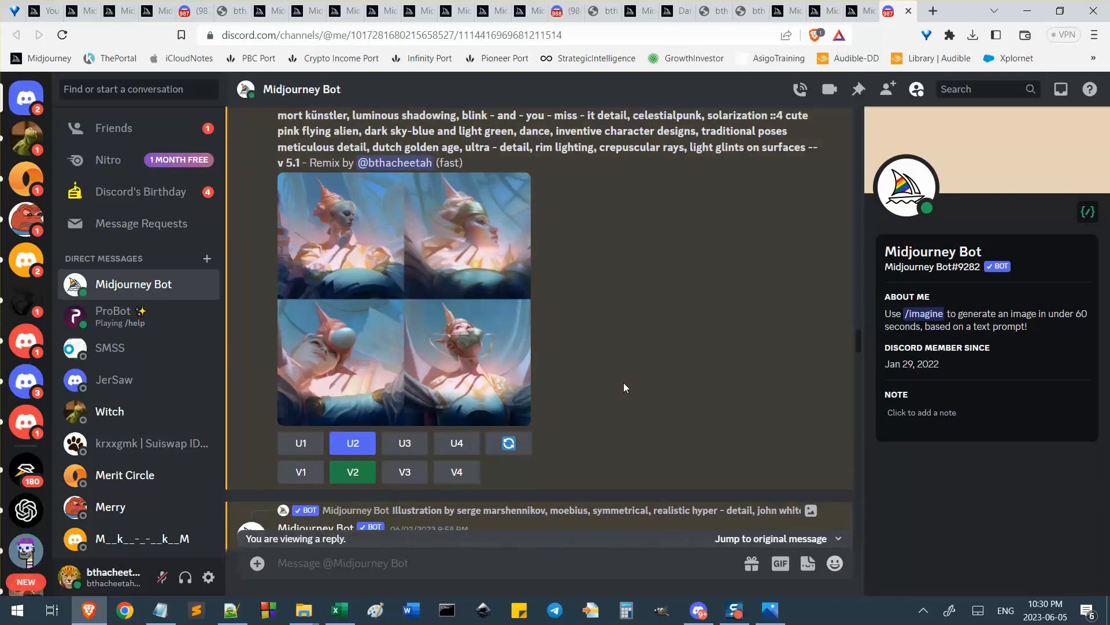
pyautogui.scroll(-5, 437, 352)
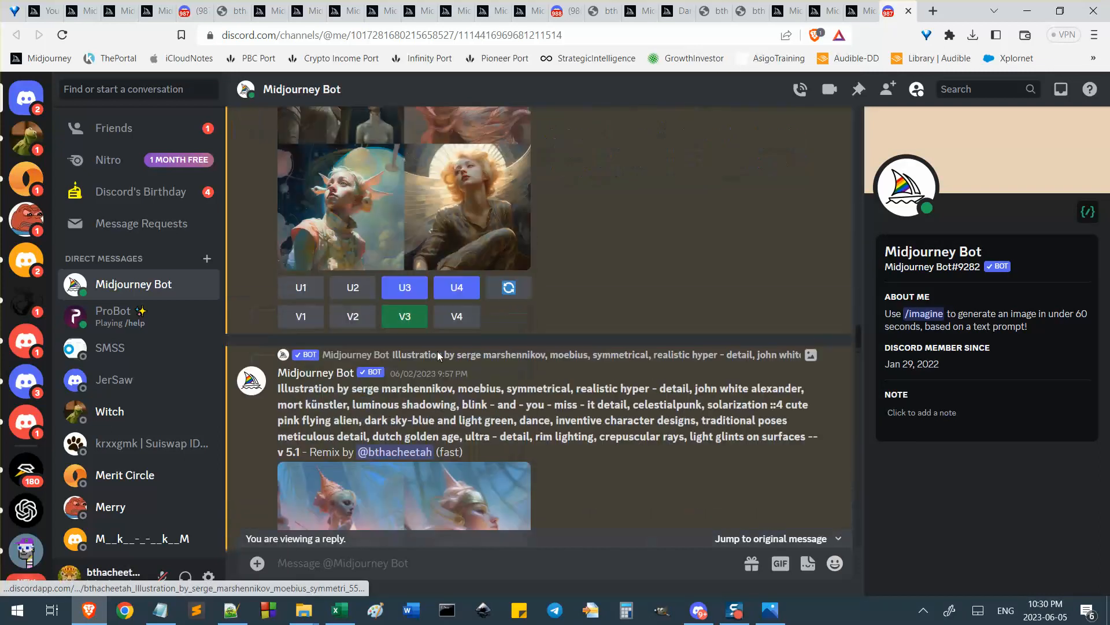
pyautogui.scroll(-15, 451, 373)
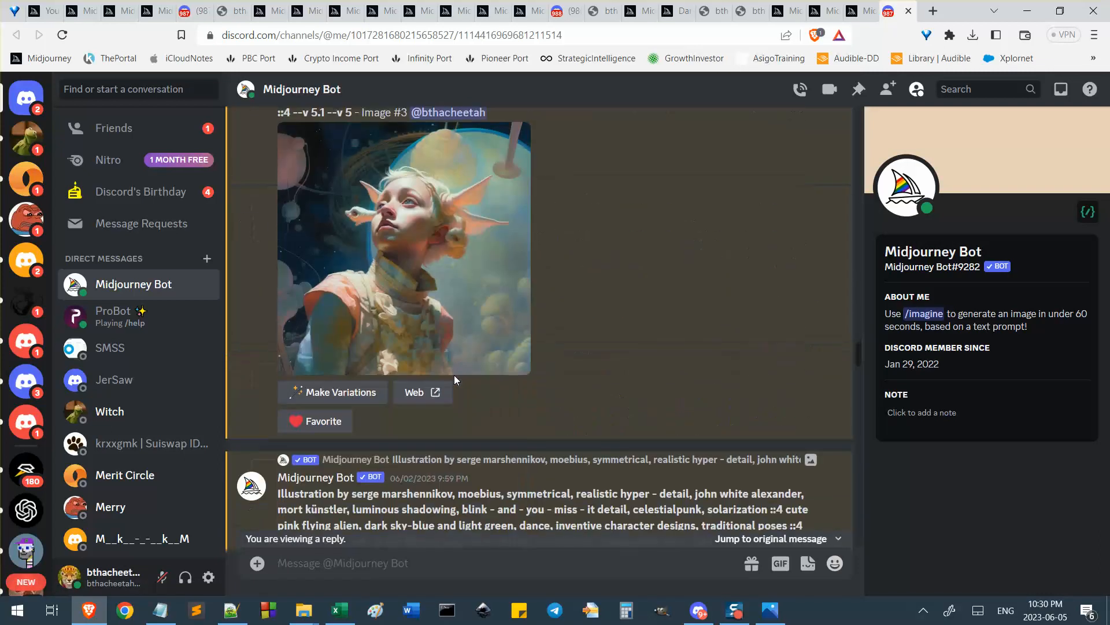
pyautogui.scroll(15, 454, 375)
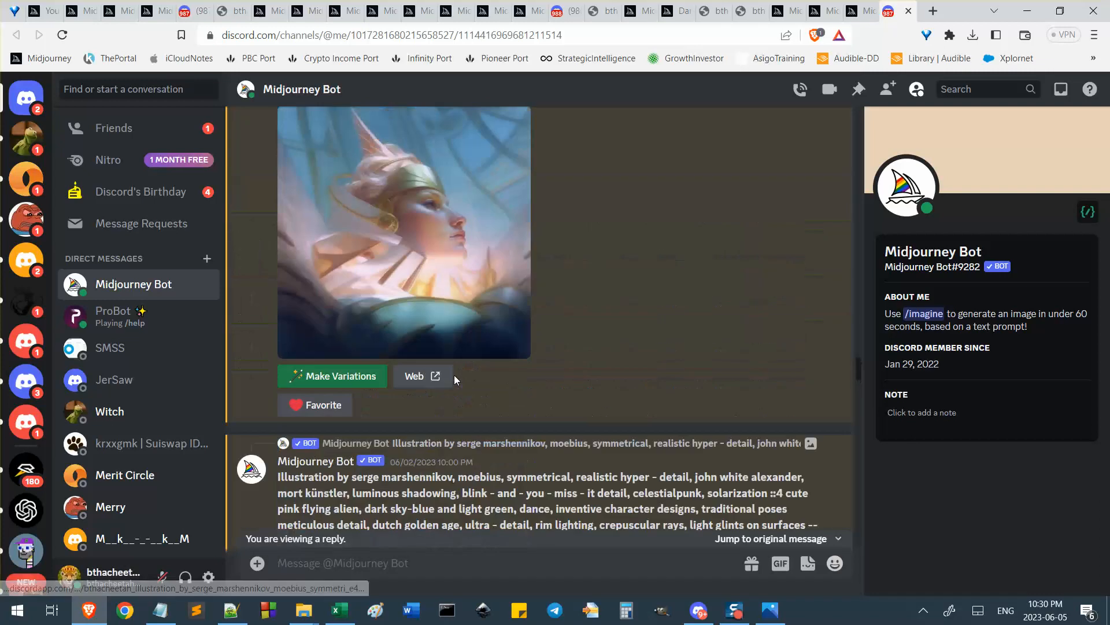
pyautogui.scroll(10, 453, 375)
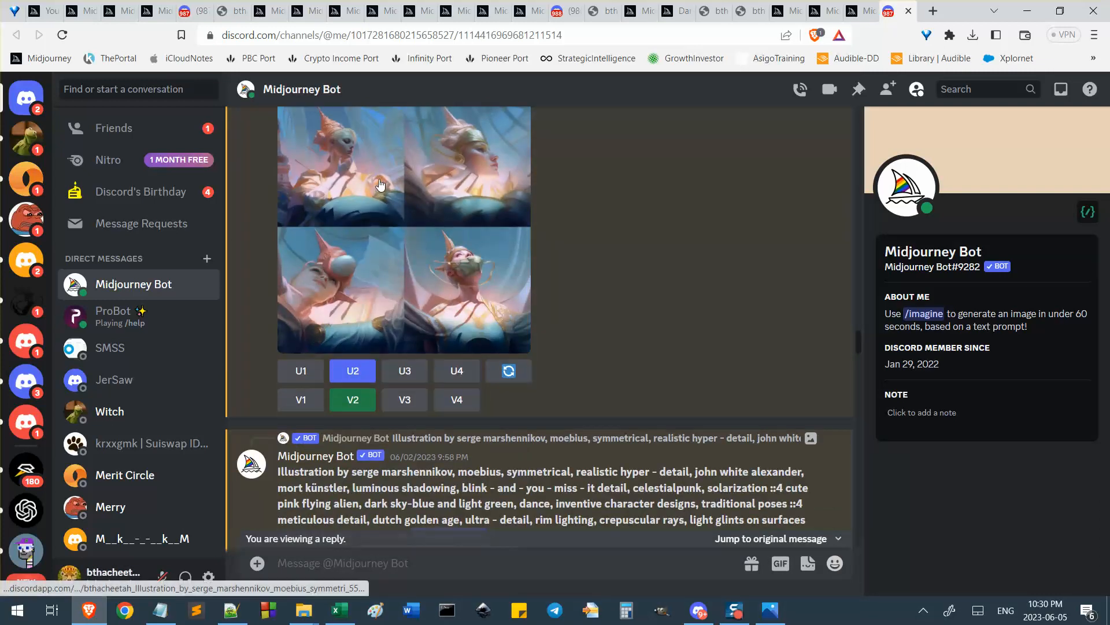
pyautogui.scroll(-6, 438, 218)
pyautogui.scroll(-15, 427, 301)
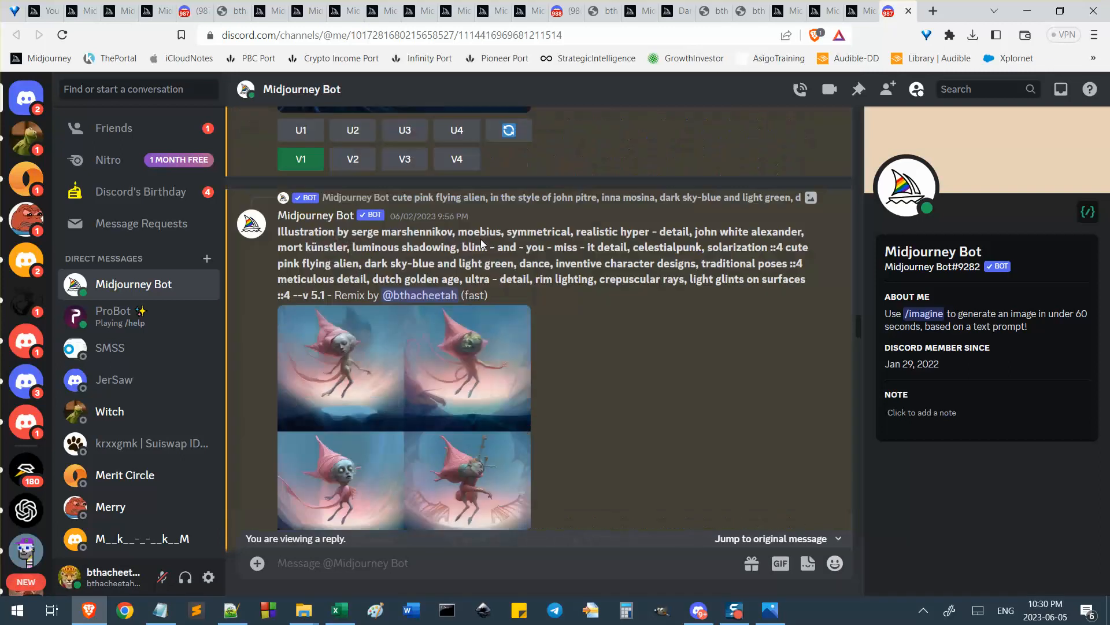
pyautogui.scroll(-8, 364, 316)
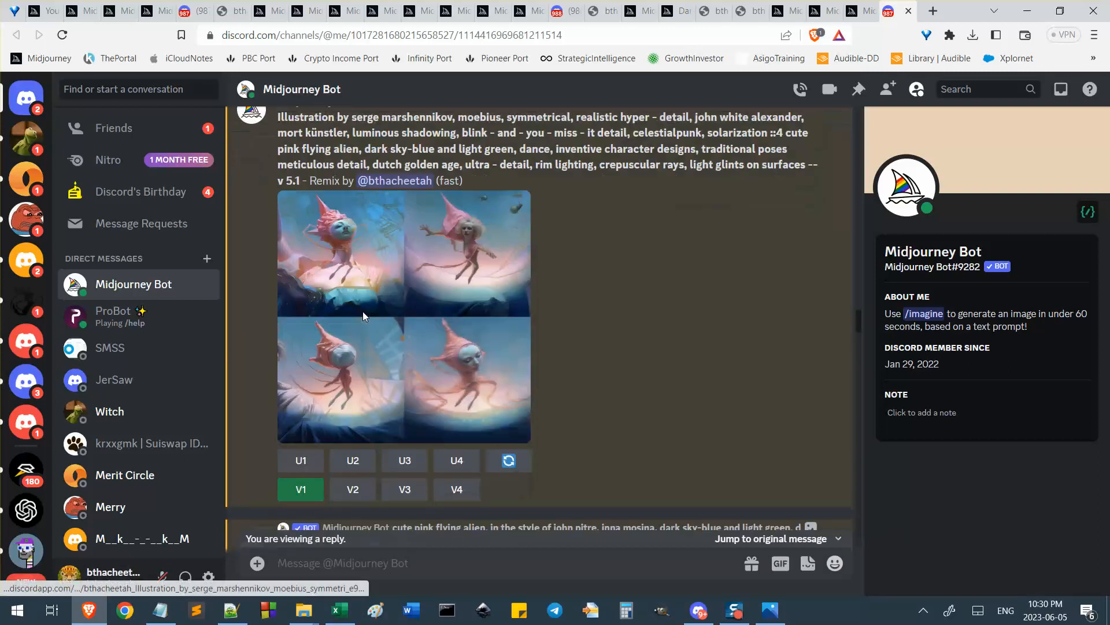
# Compare the 9:55 PM and 9:56 PM remix grids with the upscaled pink alien Image #1 they derive from
pyautogui.scroll(3, 411, 421)
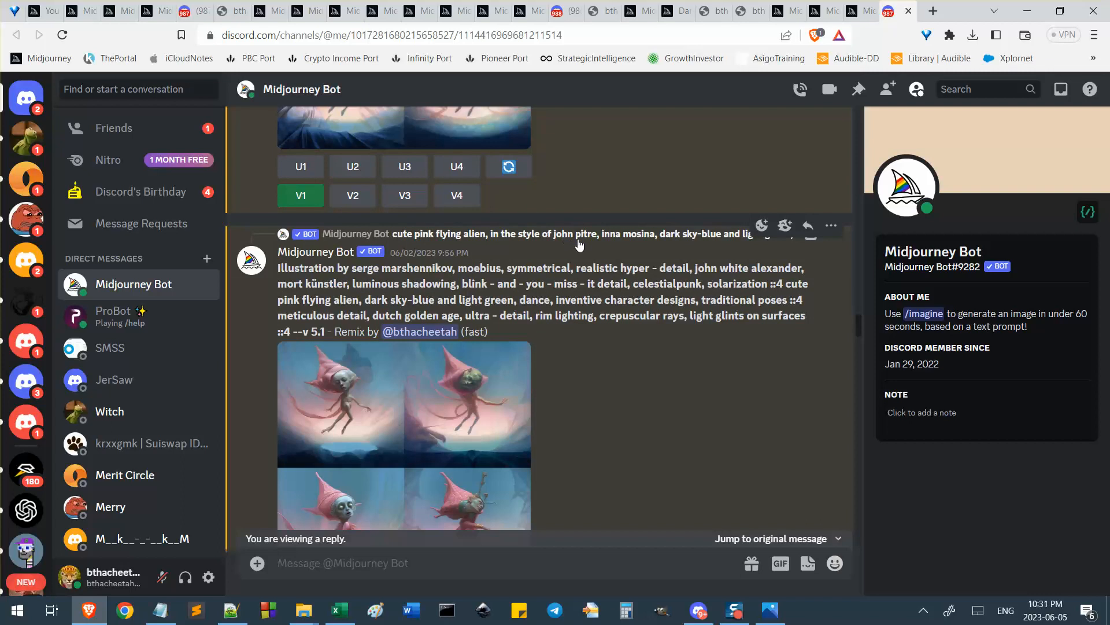
pyautogui.scroll(5, 581, 274)
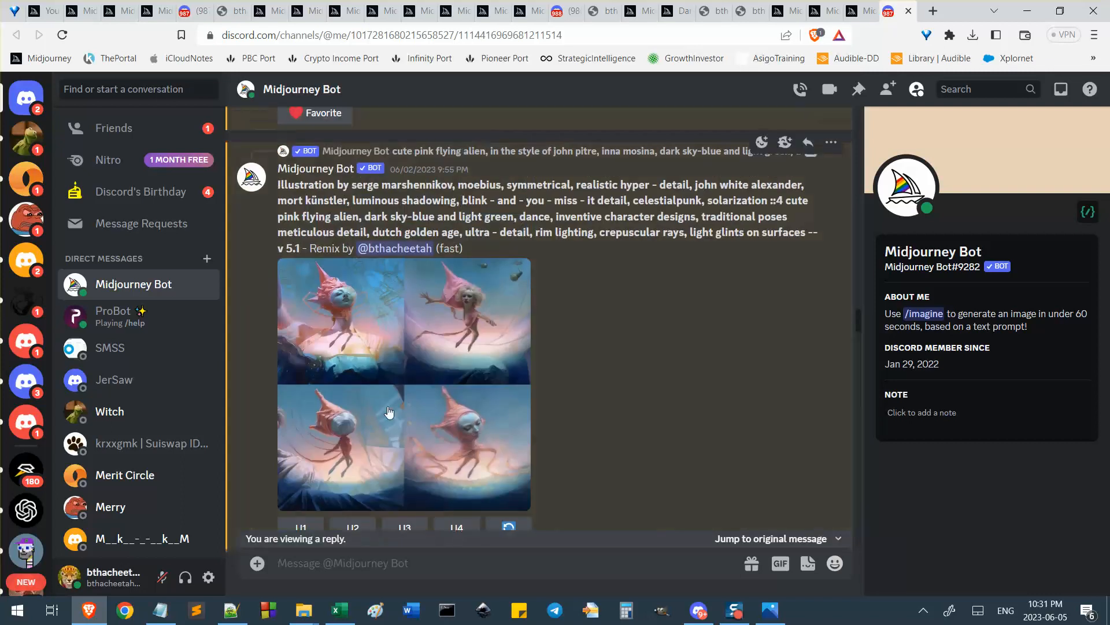
pyautogui.scroll(6, 555, 156)
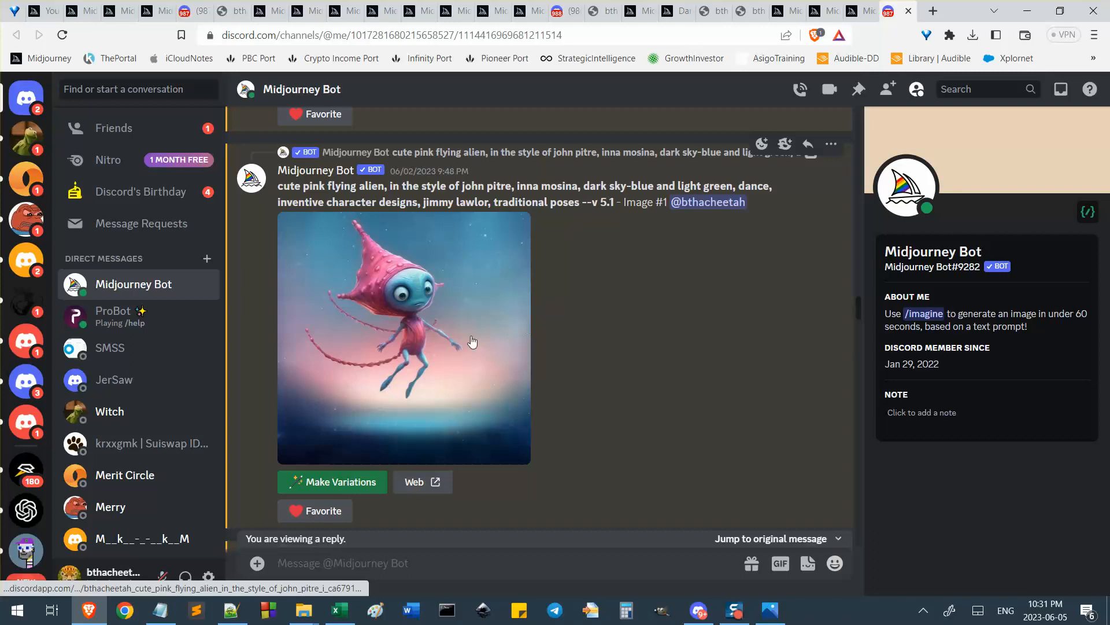
pyautogui.scroll(-3, 472, 342)
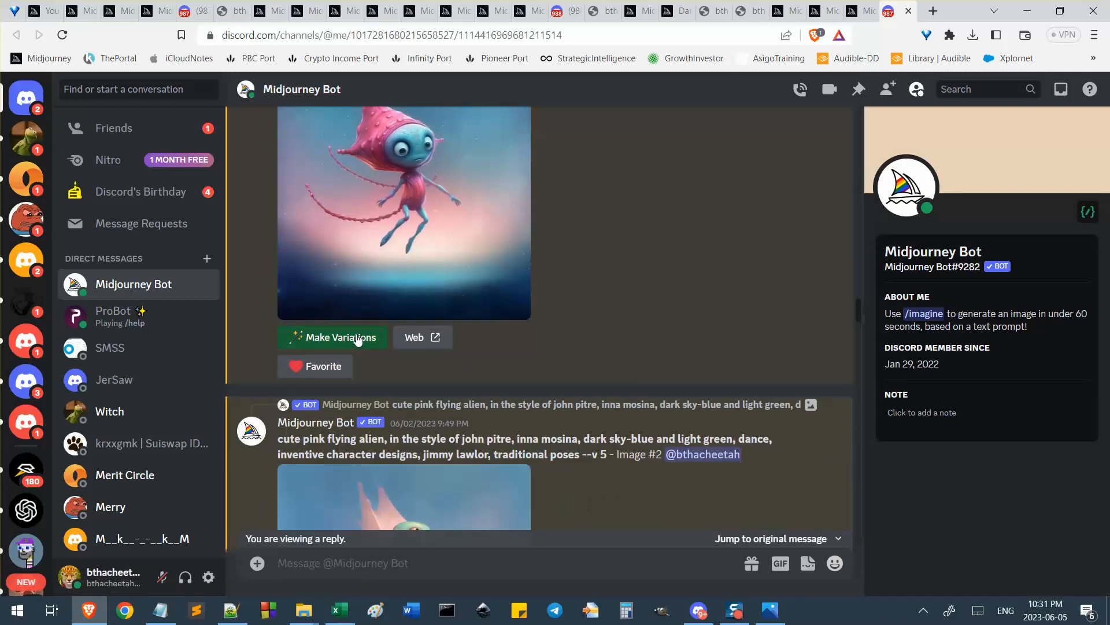
pyautogui.scroll(3, 588, 209)
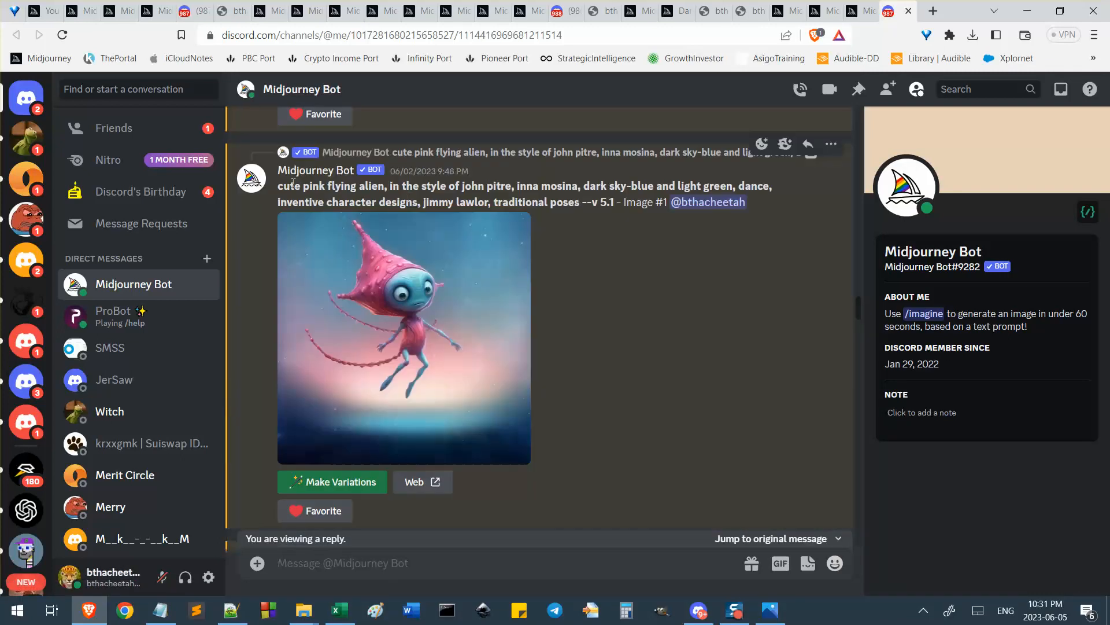
# Examine the subject and artist names in the upscaled pink alien's prompt, then return to its 9:55 PM remix grid
pyautogui.moveTo(280, 188); pyautogui.dragTo(638, 190)
pyautogui.click(541, 206)
pyautogui.moveTo(455, 188); pyautogui.dragTo(550, 188)
pyautogui.moveTo(416, 202); pyautogui.dragTo(478, 200)
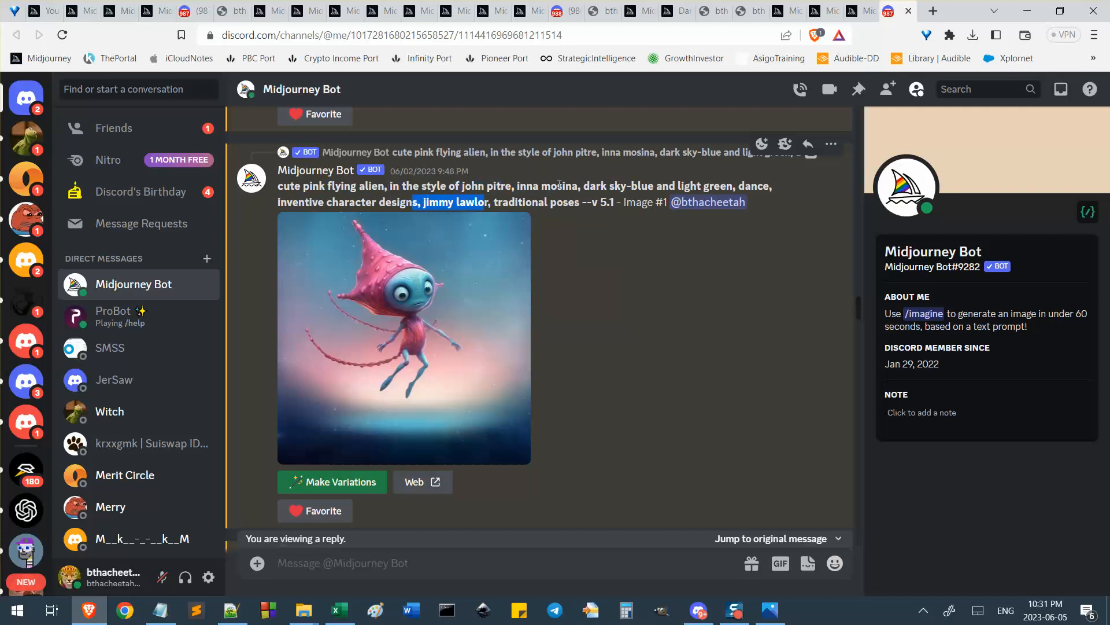
pyautogui.click(493, 179)
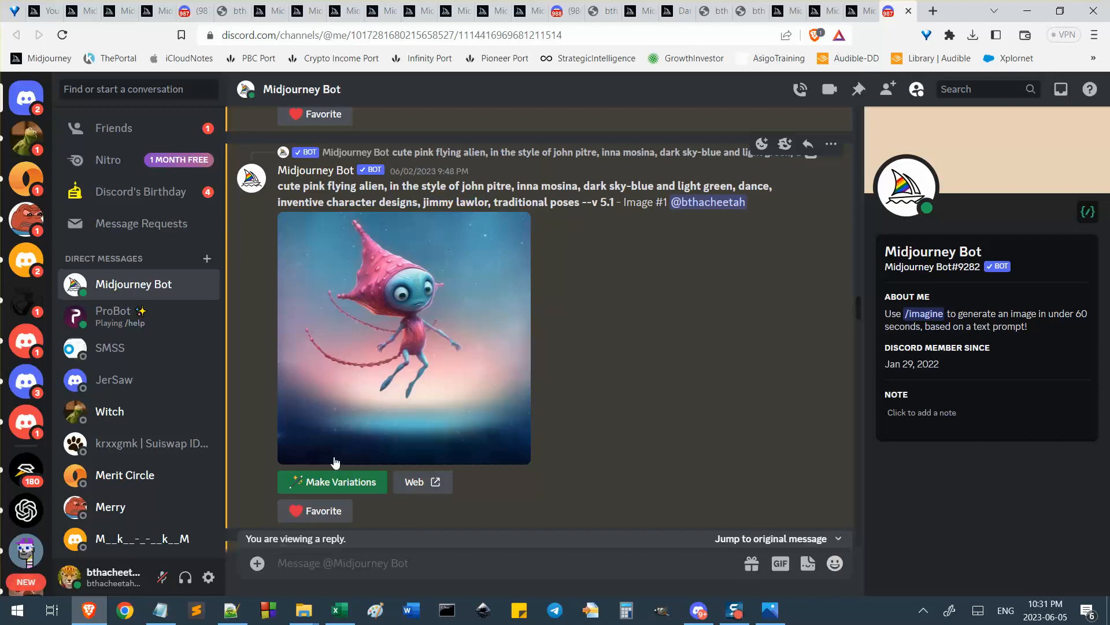
pyautogui.scroll(-3, 528, 335)
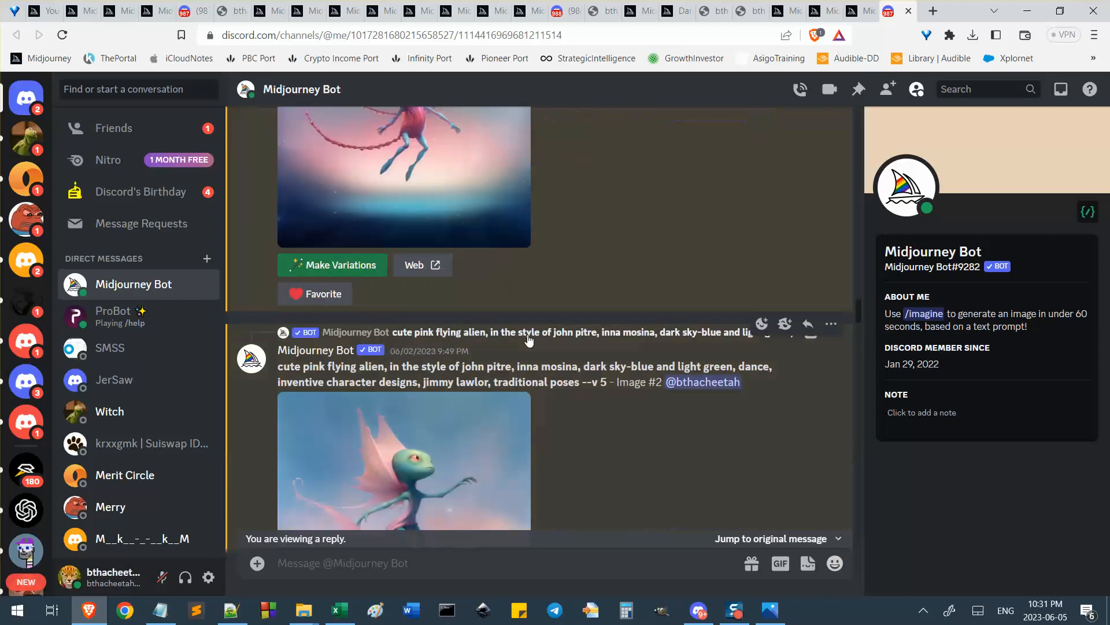
pyautogui.scroll(-10, 556, 280)
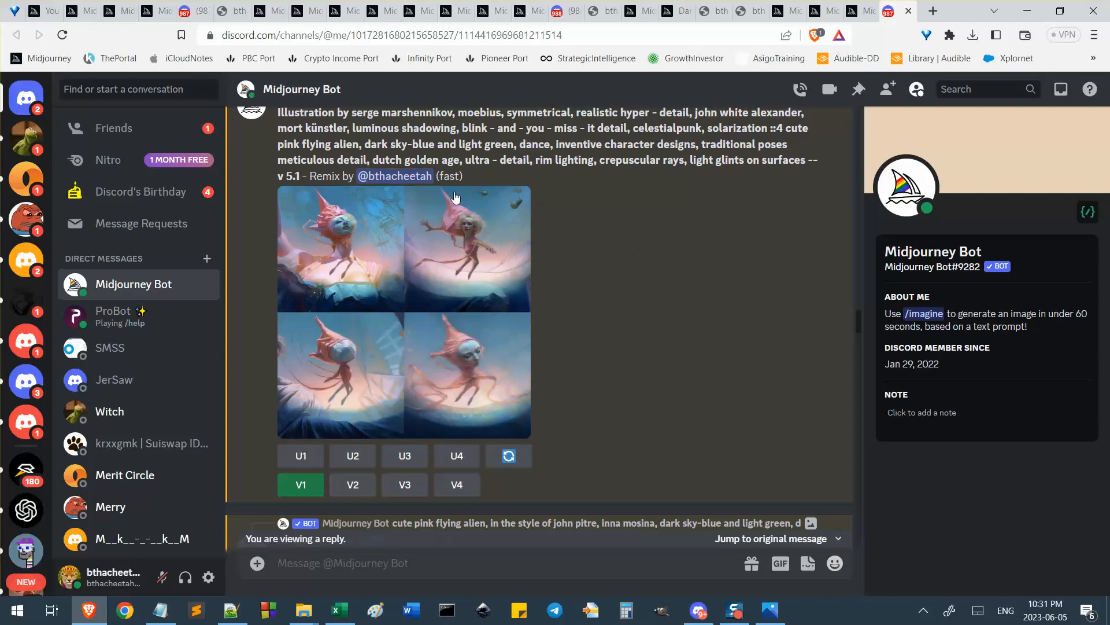
# Switch to Notepad++ and review the saved job notes and the three-part pink flying alien prompt in new 531
pyautogui.click(232, 610)
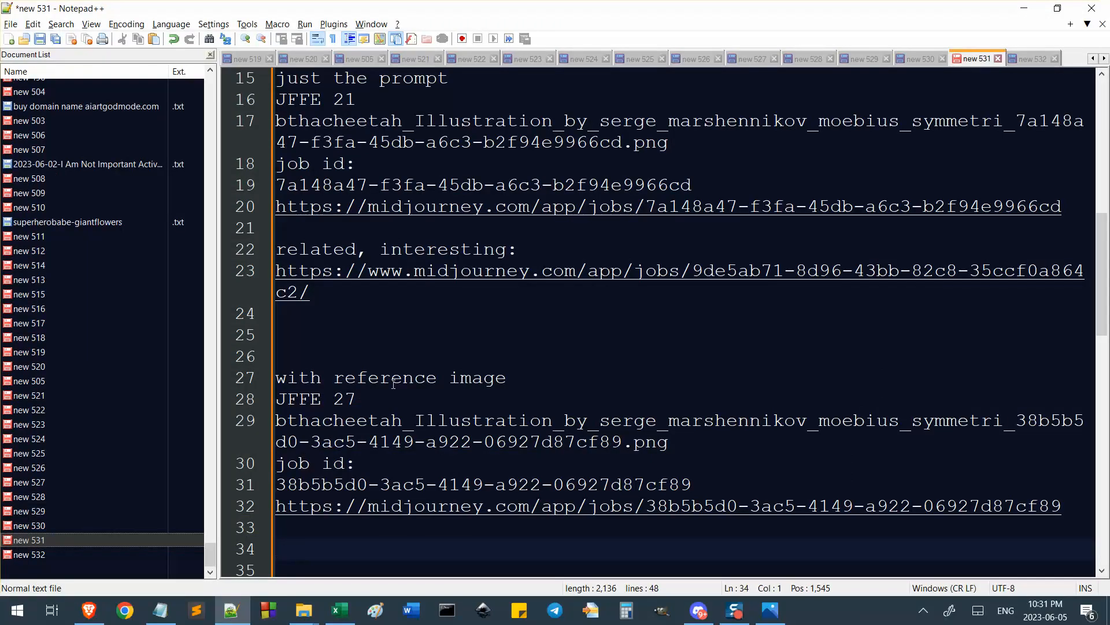
pyautogui.scroll(2, 394, 383)
pyautogui.scroll(-4, 405, 399)
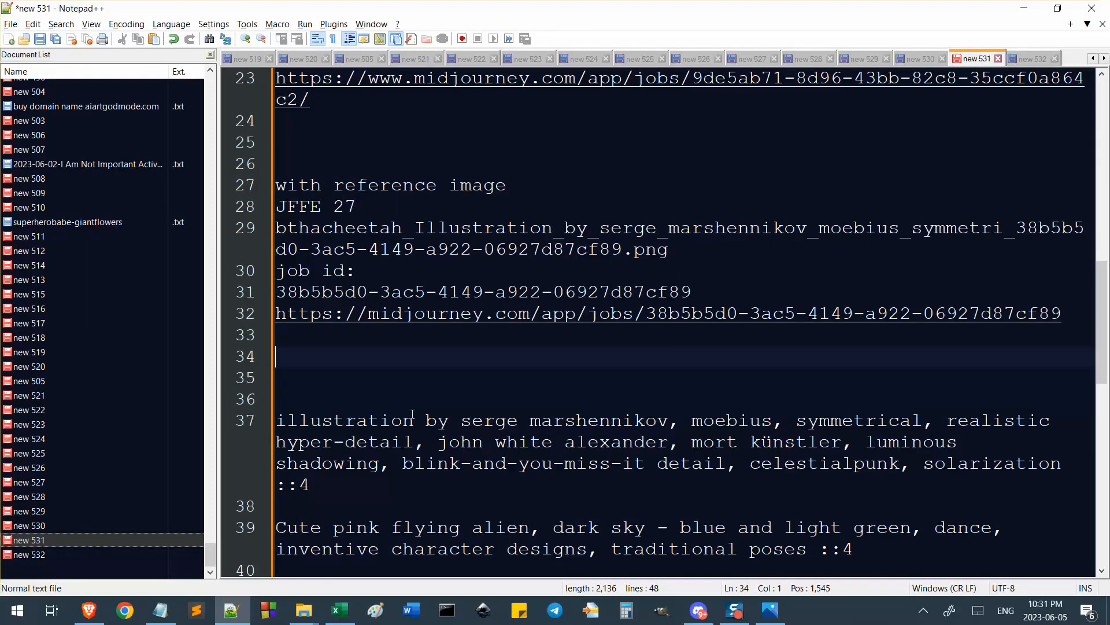
pyautogui.scroll(1, 412, 417)
pyautogui.scroll(-2, 412, 416)
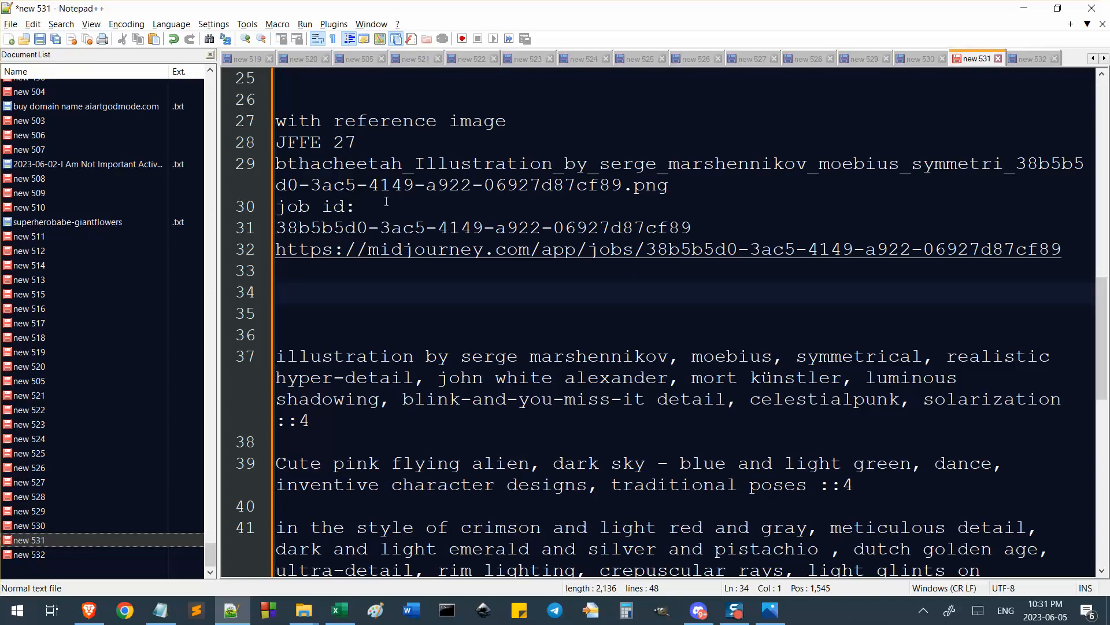
pyautogui.scroll(2, 363, 174)
pyautogui.scroll(2, 370, 272)
pyautogui.scroll(-2, 373, 278)
pyautogui.scroll(2, 376, 284)
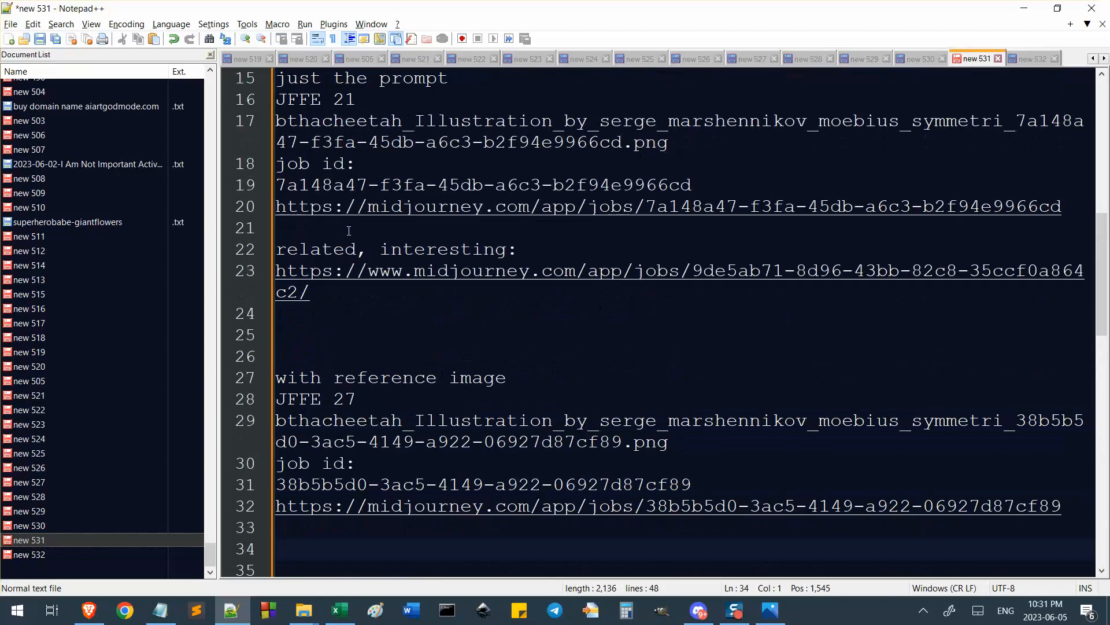
pyautogui.scroll(-1, 383, 302)
pyautogui.scroll(-6, 383, 302)
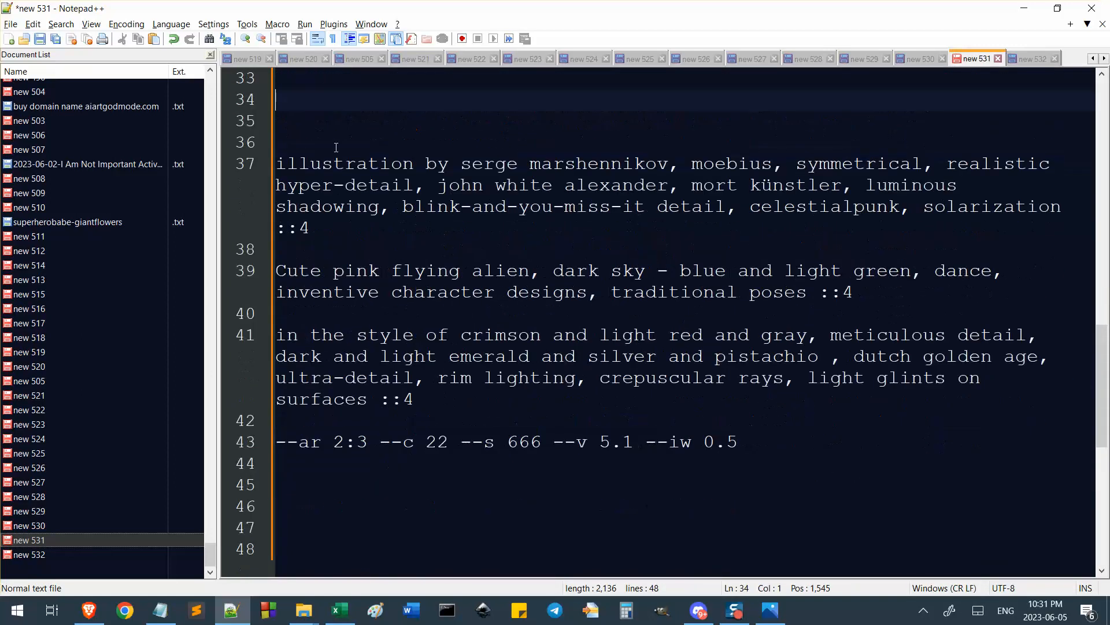
# Examine the full extent of the three ::4 weighted prompt sections on lines 37 to 41
pyautogui.moveTo(319, 139); pyautogui.dragTo(783, 483)
pyautogui.click(516, 401)
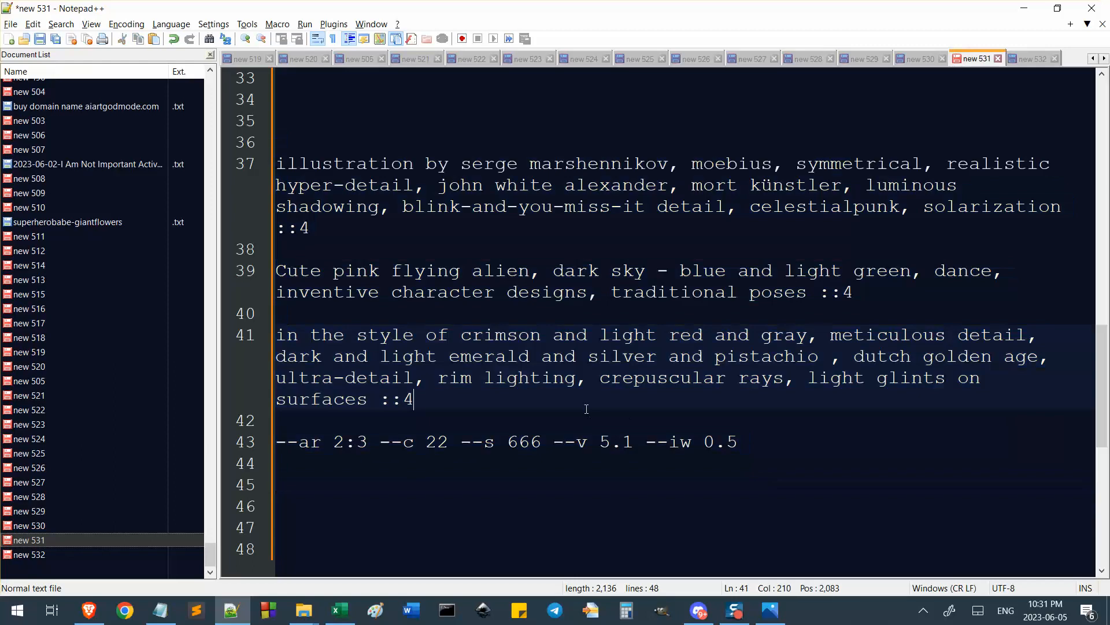
pyautogui.click(483, 427)
pyautogui.moveTo(481, 436); pyautogui.dragTo(250, 173)
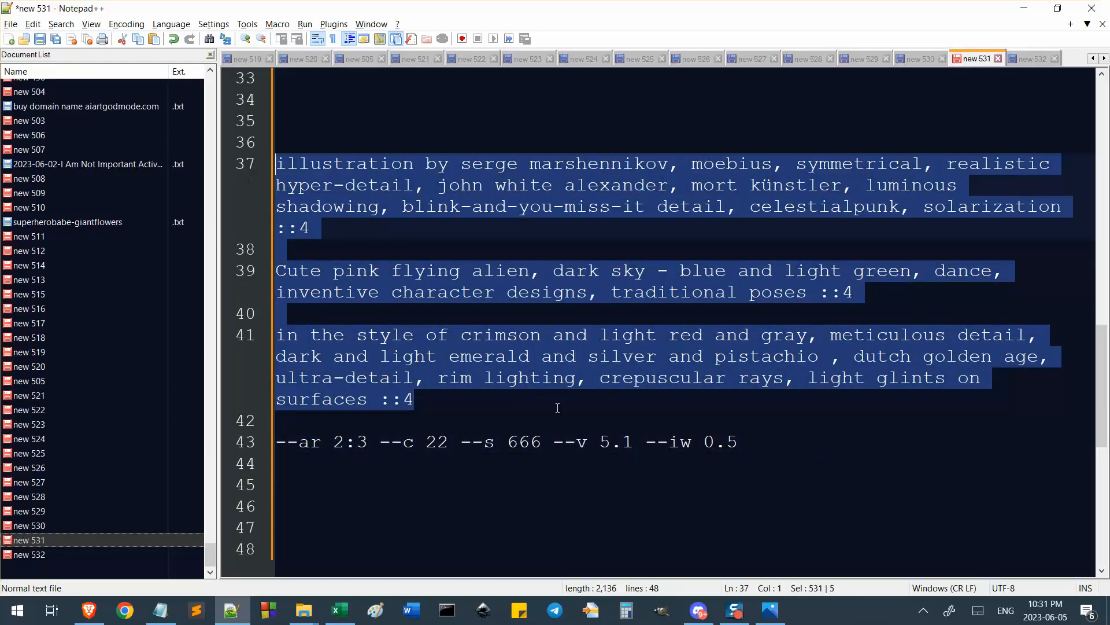
pyautogui.click(468, 424)
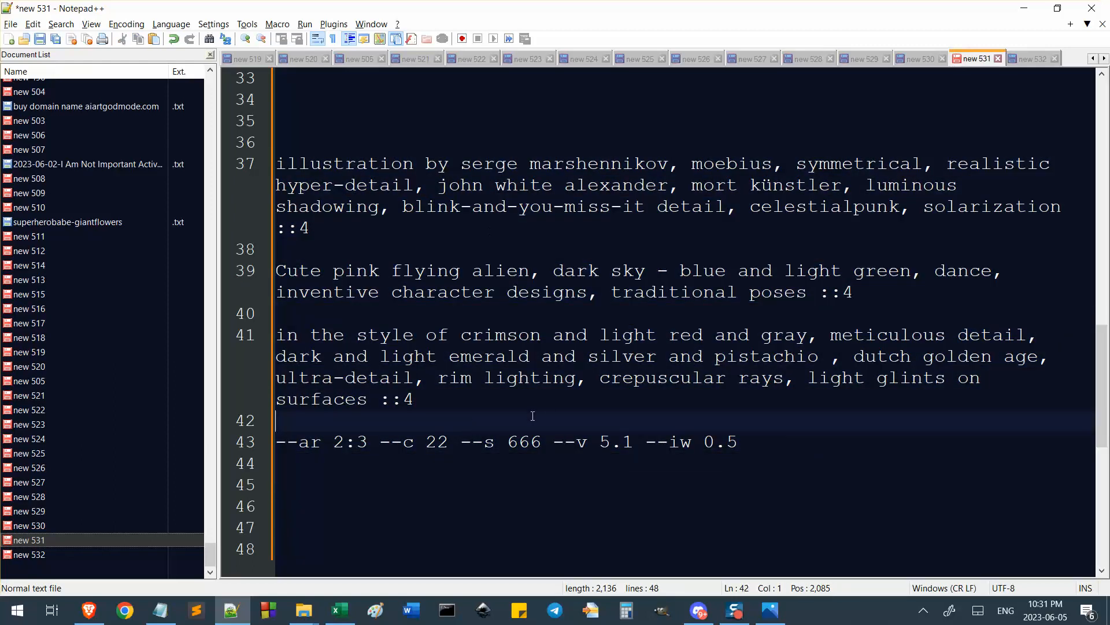
pyautogui.moveTo(533, 416); pyautogui.dragTo(276, 180)
pyautogui.click(312, 120)
# Return to Discord, open the Remix Prompt form for a variation of image 1 in the 9:55 PM grid, and view its prompt
pyautogui.click(89, 610)
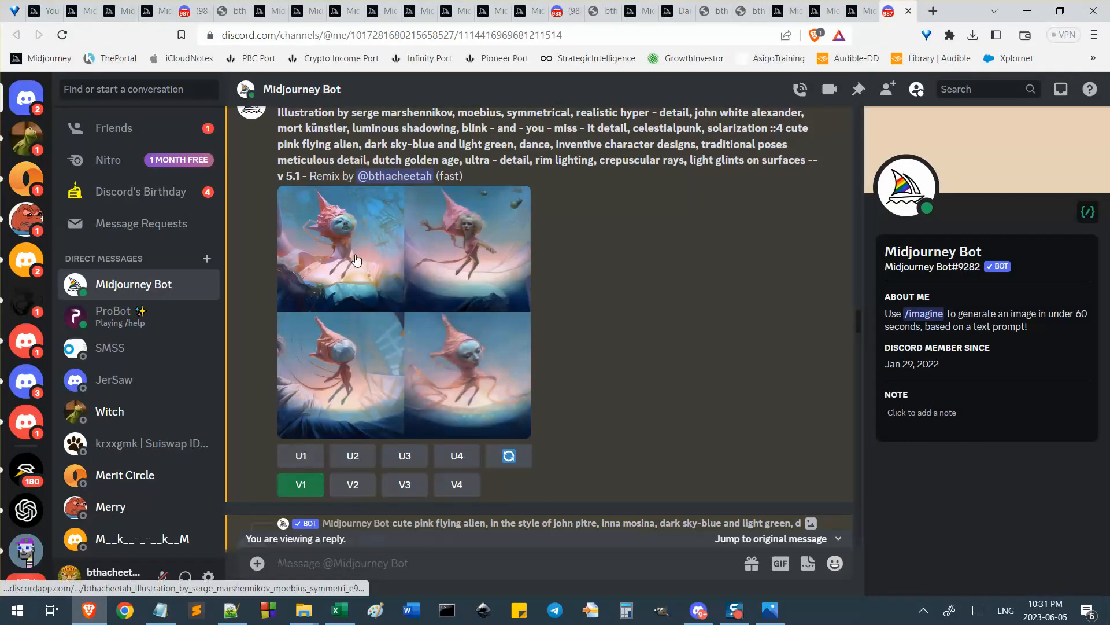
pyautogui.scroll(-3, 373, 293)
pyautogui.scroll(-5, 324, 336)
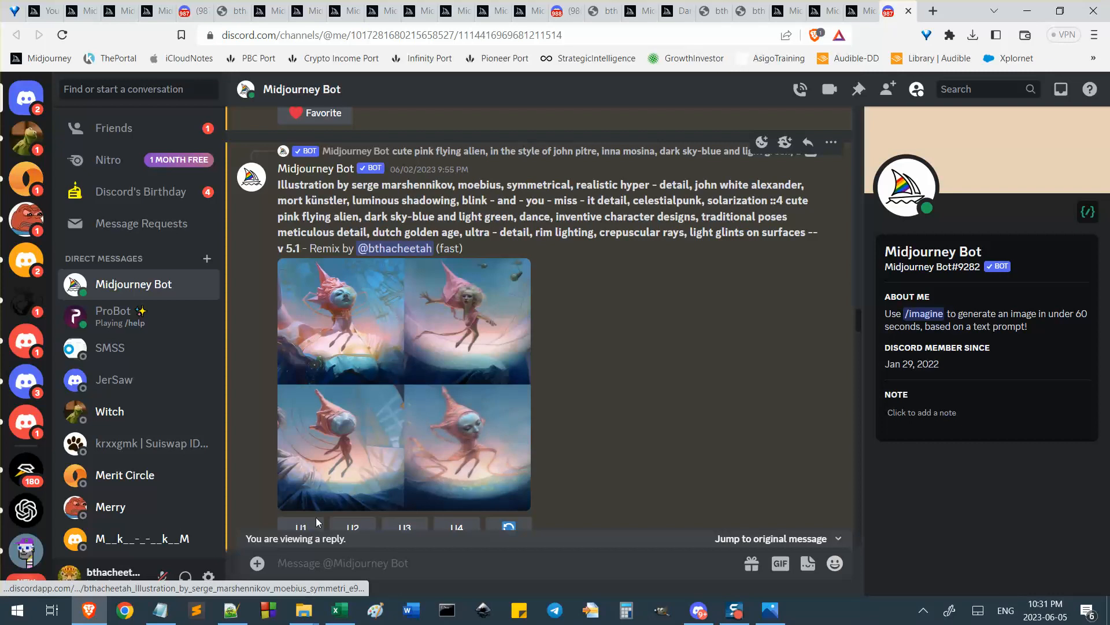
pyautogui.scroll(-3, 376, 412)
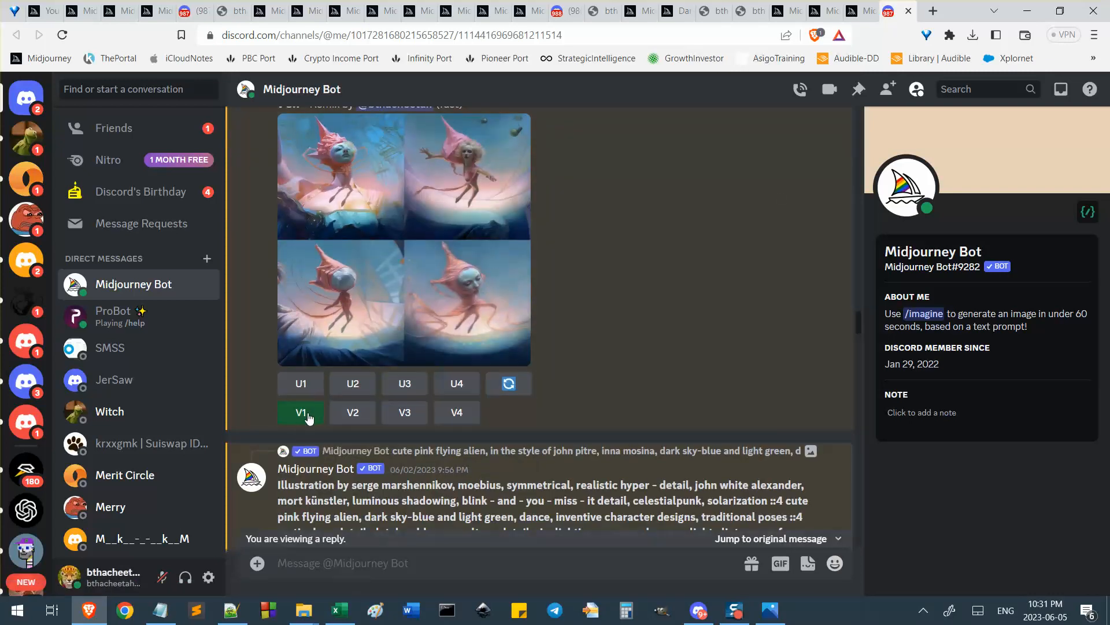
pyautogui.click(308, 417)
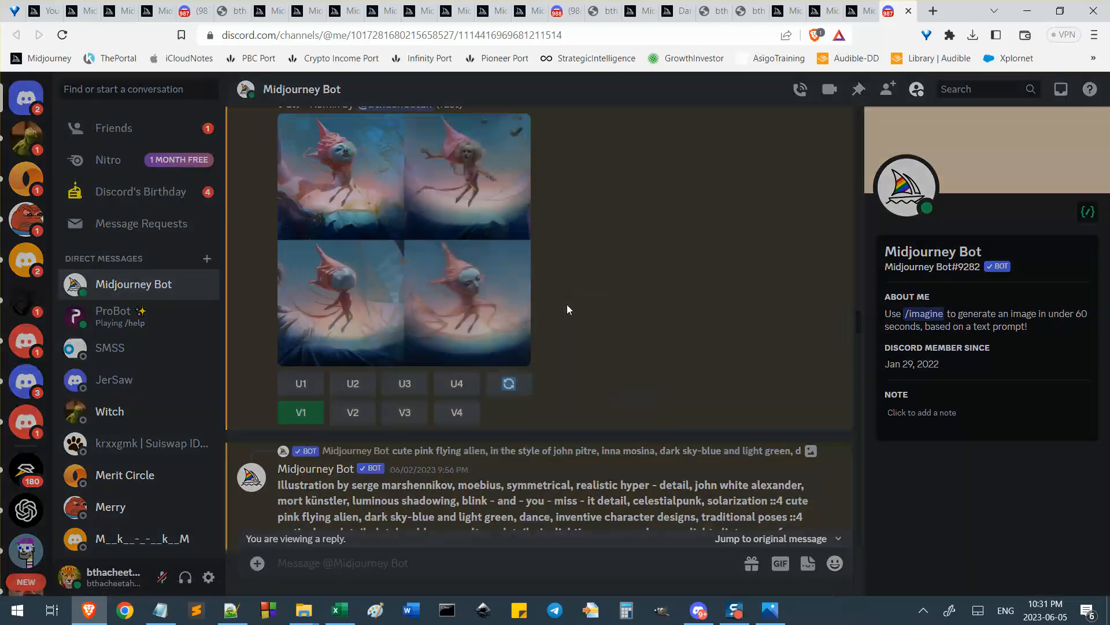
pyautogui.scroll(-4, 619, 359)
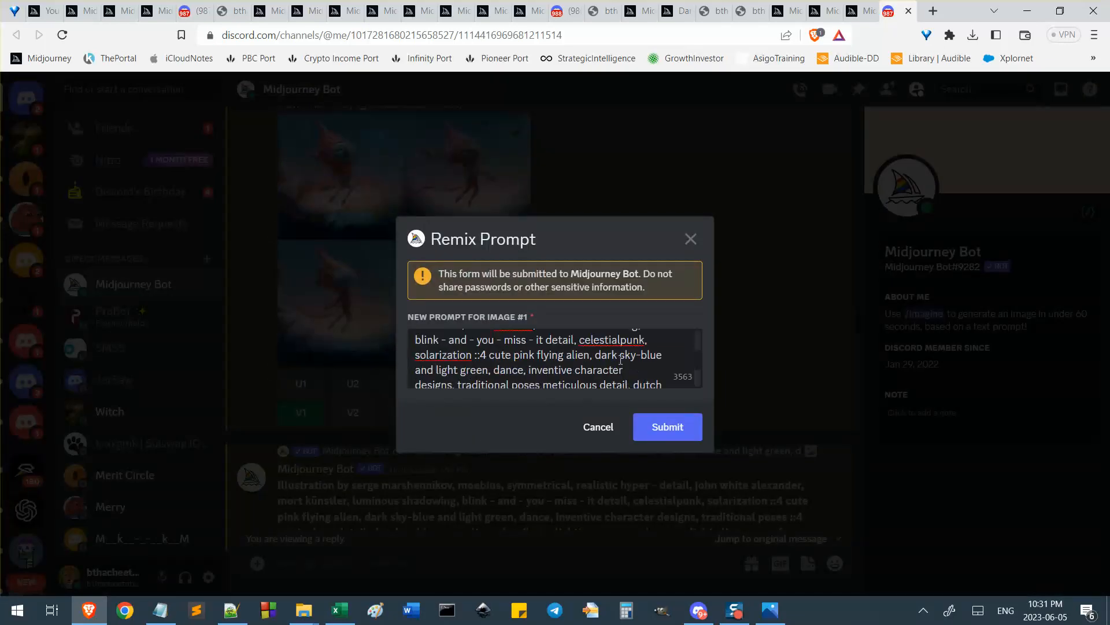
# Submit the remix prompt for image 1 of the 9:55 PM grid, then find the 9:57 PM remix grid in the conversation
pyautogui.click(671, 436)
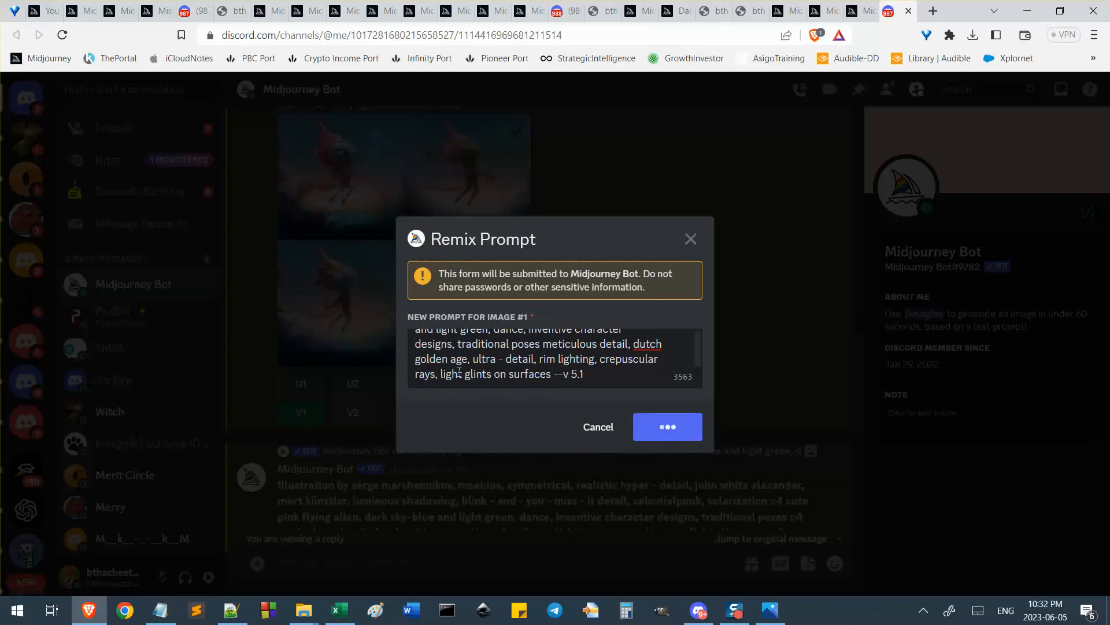
pyautogui.scroll(-6, 352, 224)
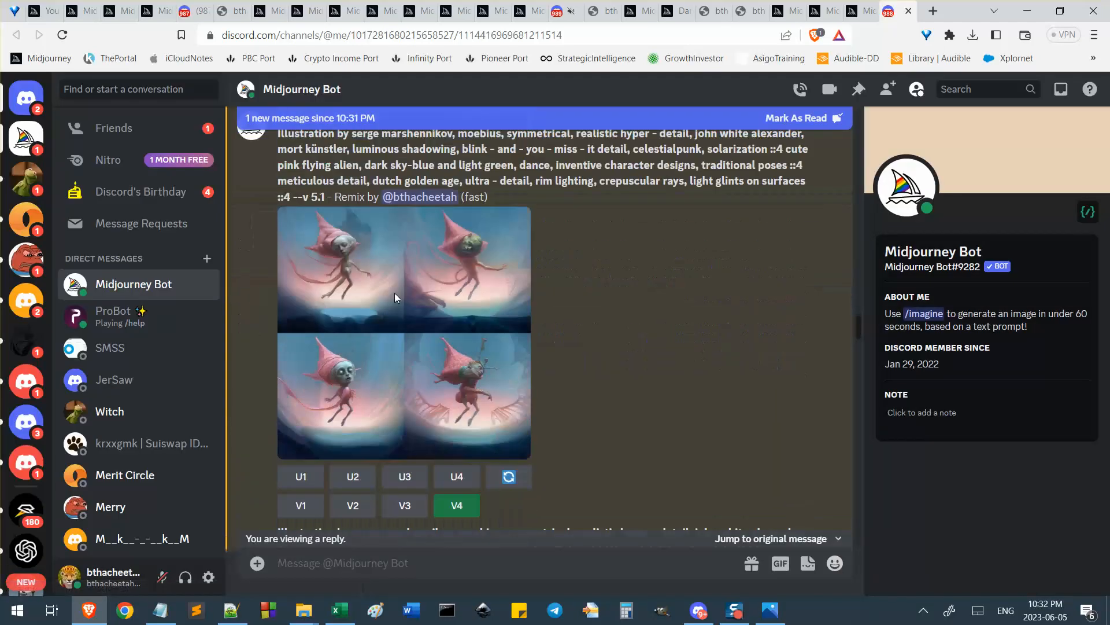
pyautogui.scroll(-8, 582, 336)
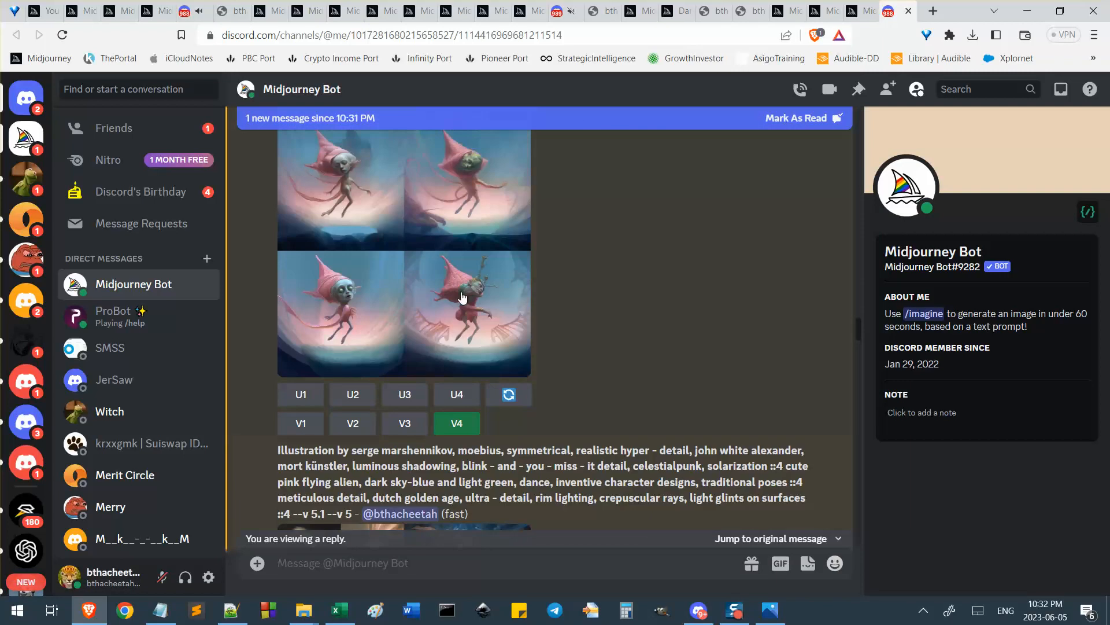
pyautogui.scroll(-10, 498, 300)
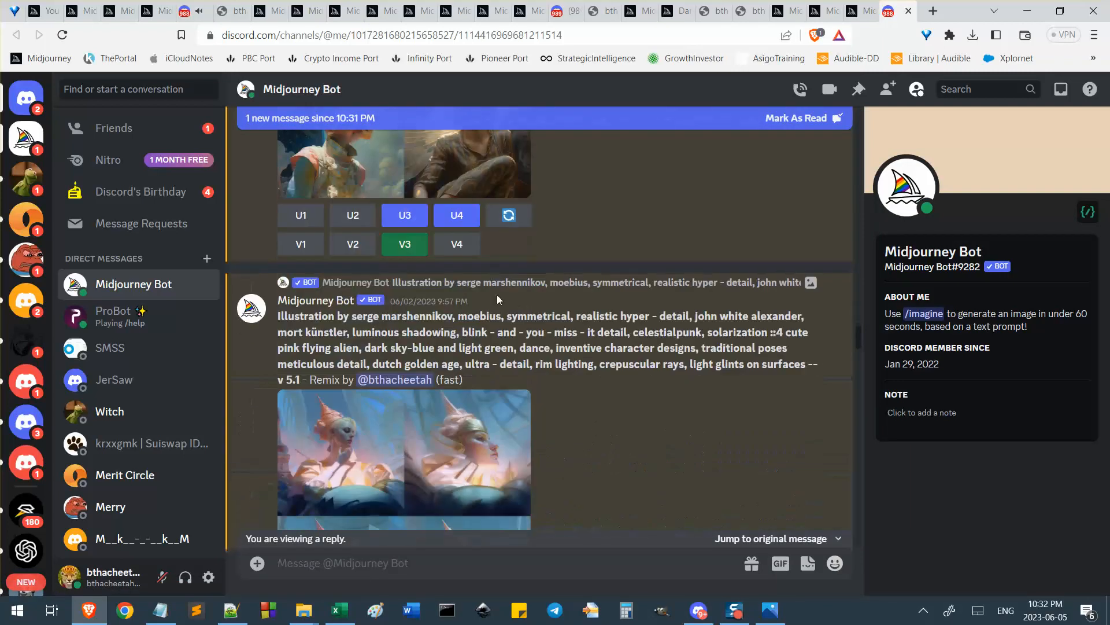
pyautogui.scroll(3, 500, 305)
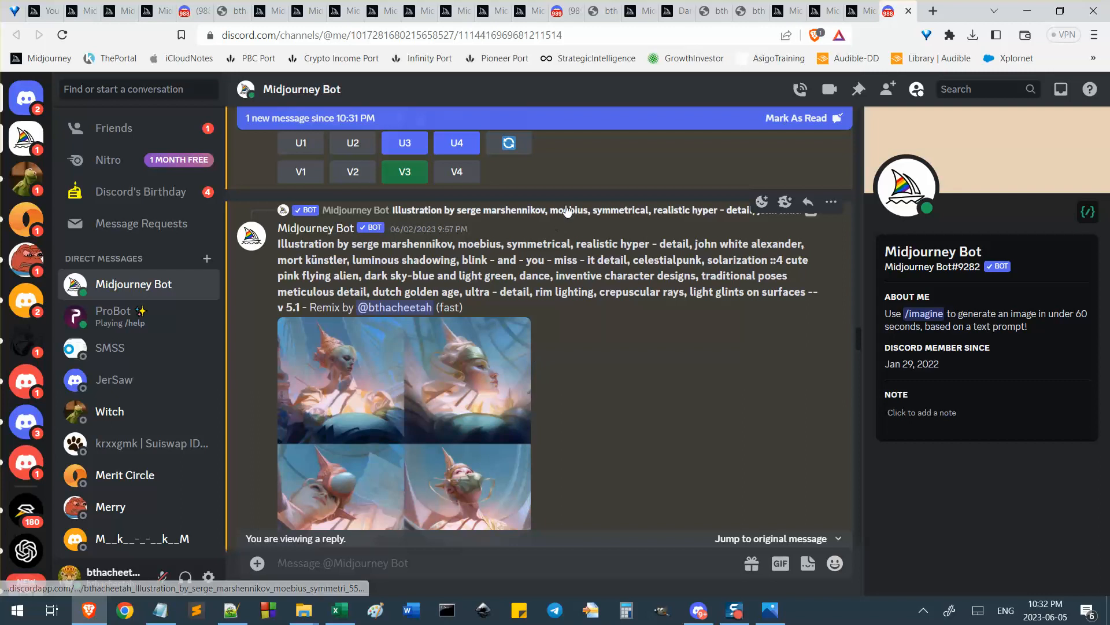
pyautogui.scroll(-3, 449, 407)
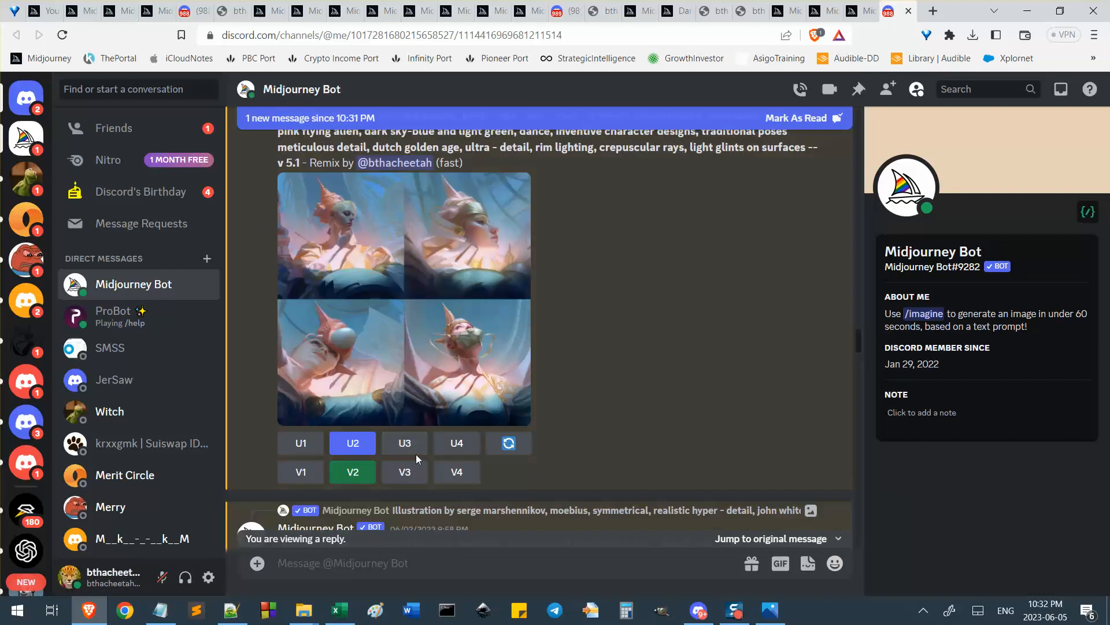
pyautogui.scroll(1, 554, 376)
# Switch to the Midjourney site, go back to the remix grid of women in pointed headdresses and inspect it enlarged
pyautogui.hotkey('ctrl', 'shift', 'Tab')
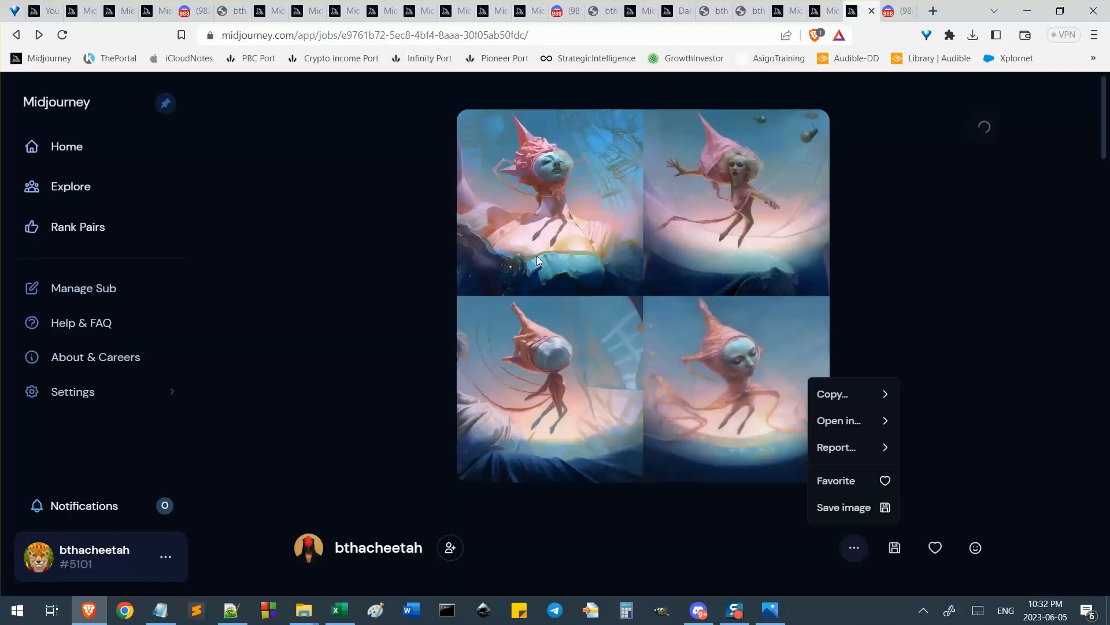
pyautogui.click(16, 34)
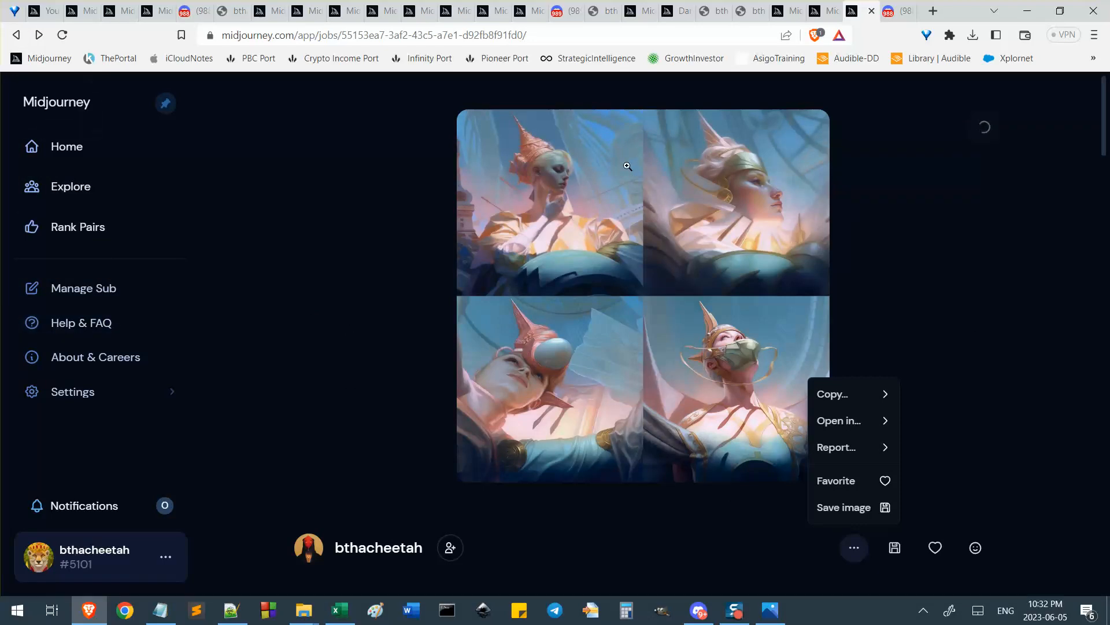
pyautogui.click(761, 233)
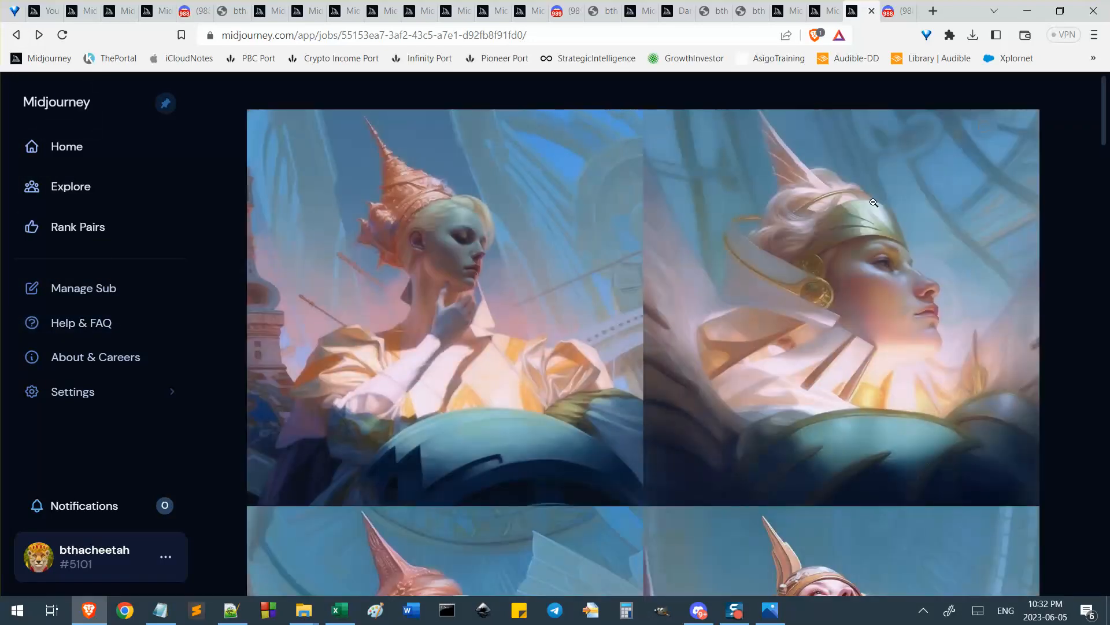
pyautogui.click(817, 228)
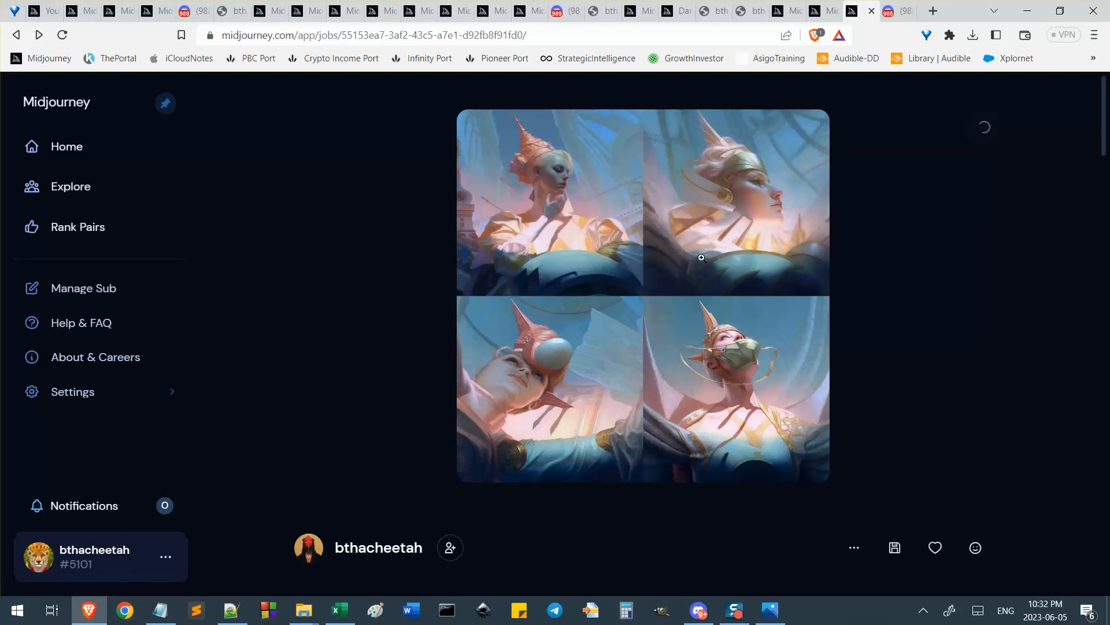
# Open the parent grid of pink flying aliens from the women's grid and examine its images and prompt section weights
pyautogui.scroll(-9, 431, 409)
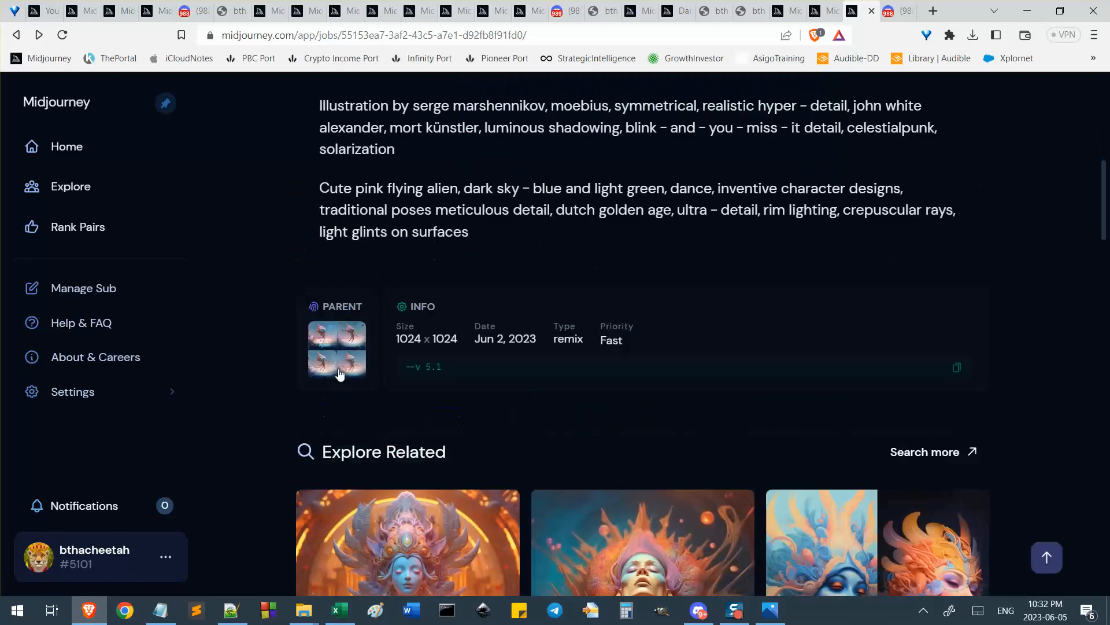
pyautogui.click(328, 351)
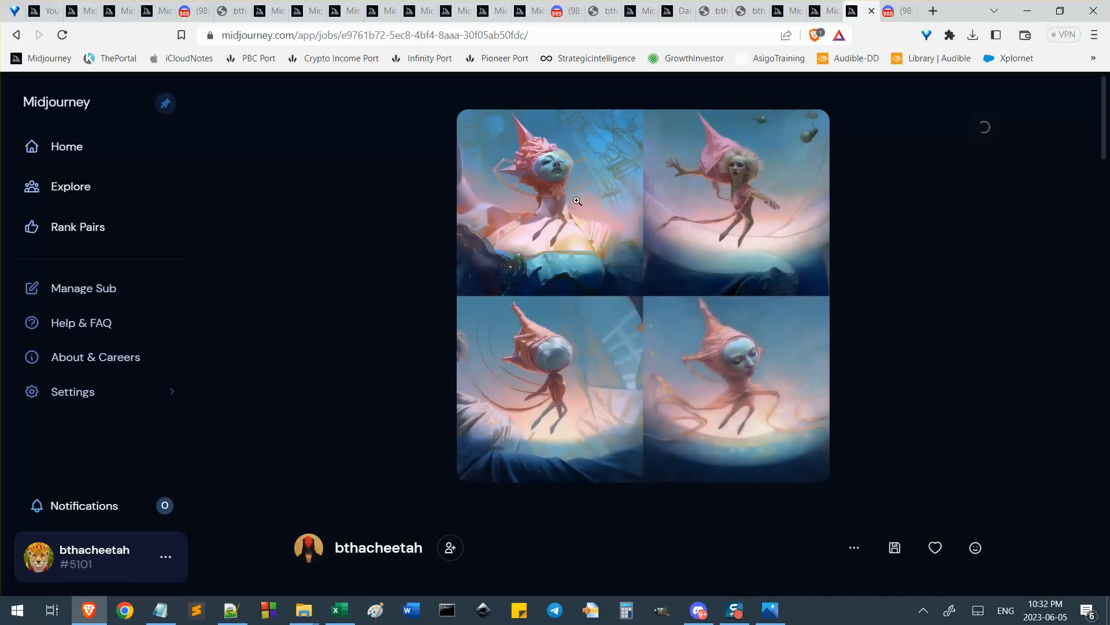
pyautogui.scroll(-2, 515, 302)
pyautogui.scroll(2, 544, 336)
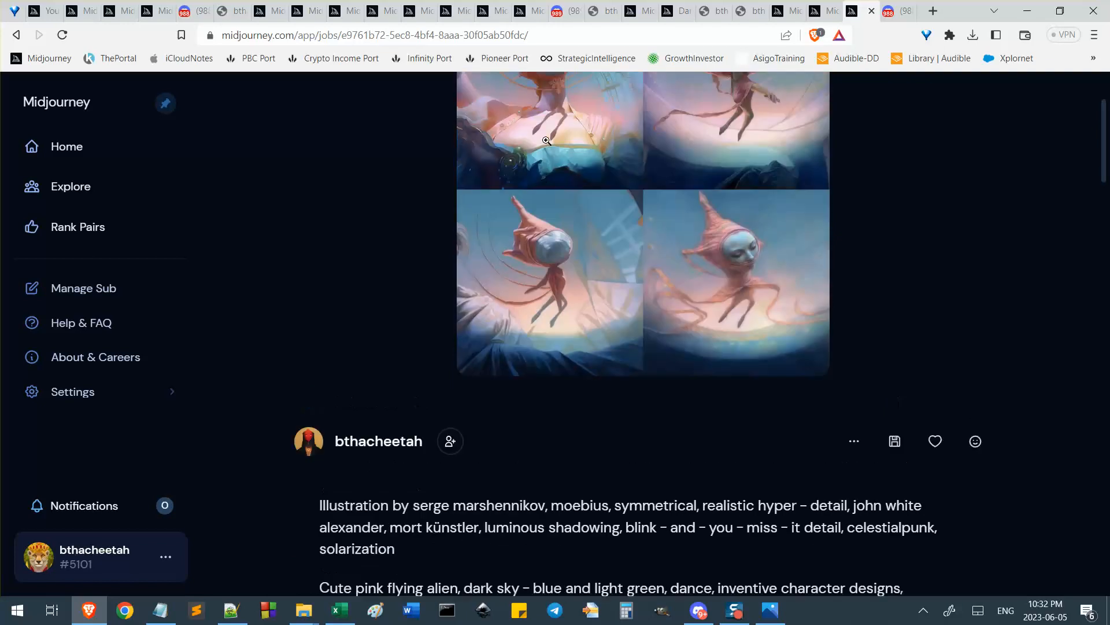
pyautogui.scroll(-3, 576, 369)
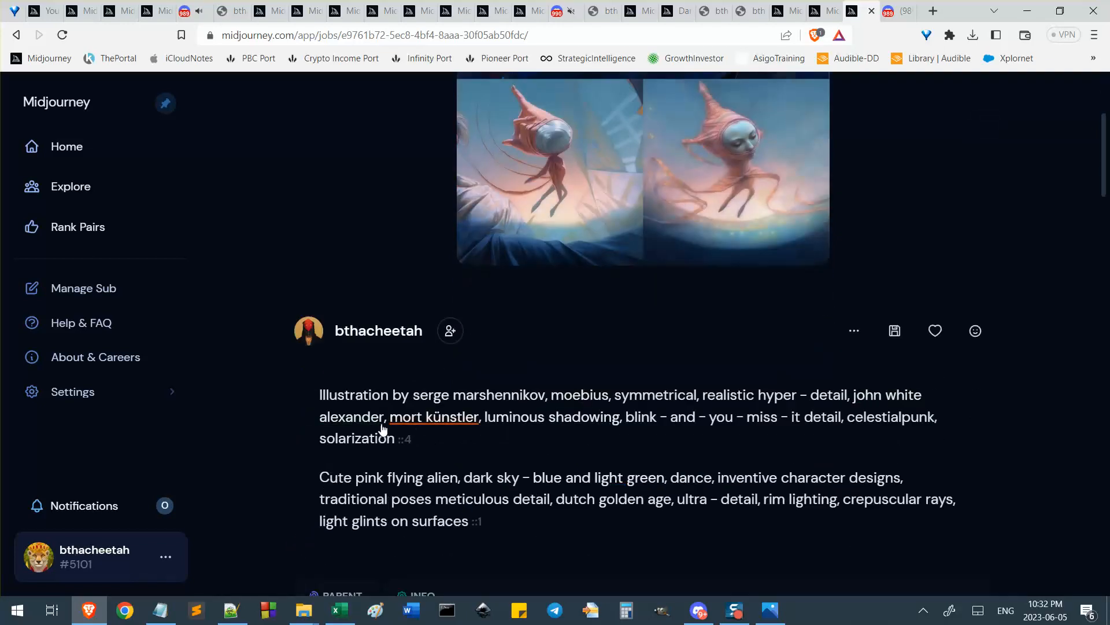
# Return to the women's remix grid and compare its four images with its two weighted prompt sections and job information
pyautogui.hotkey('alt', 'Left')
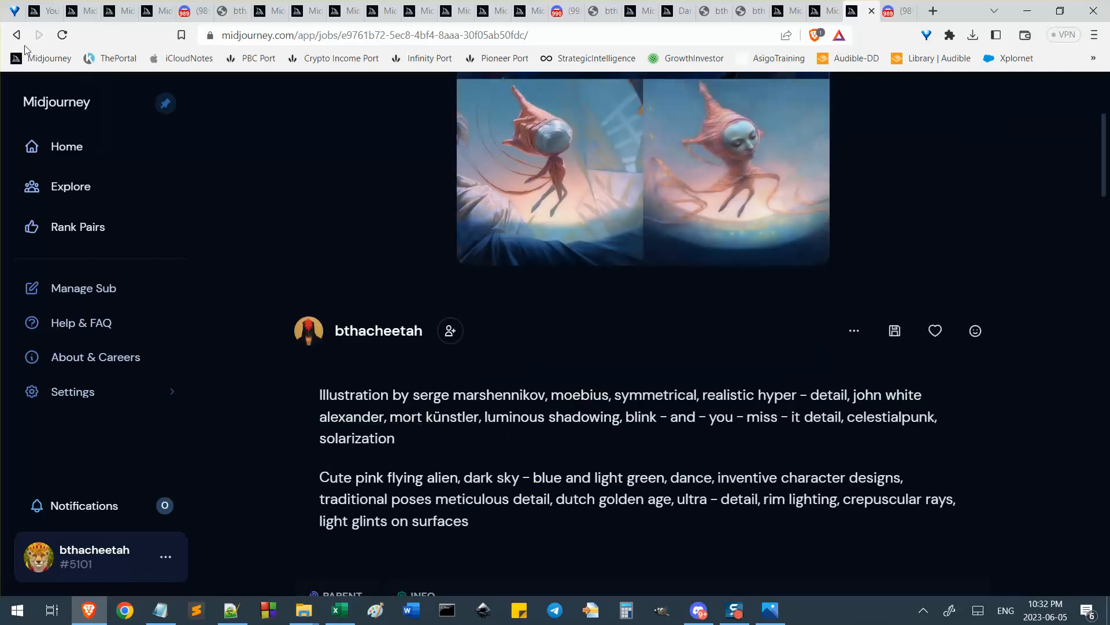
pyautogui.scroll(8, 496, 374)
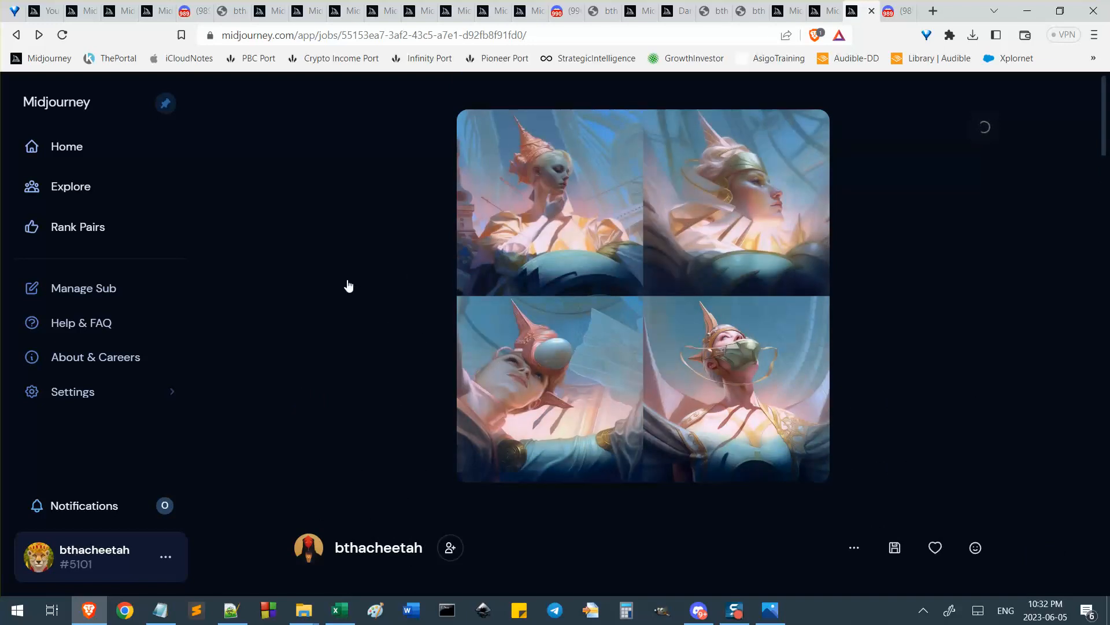
pyautogui.scroll(-5, 345, 289)
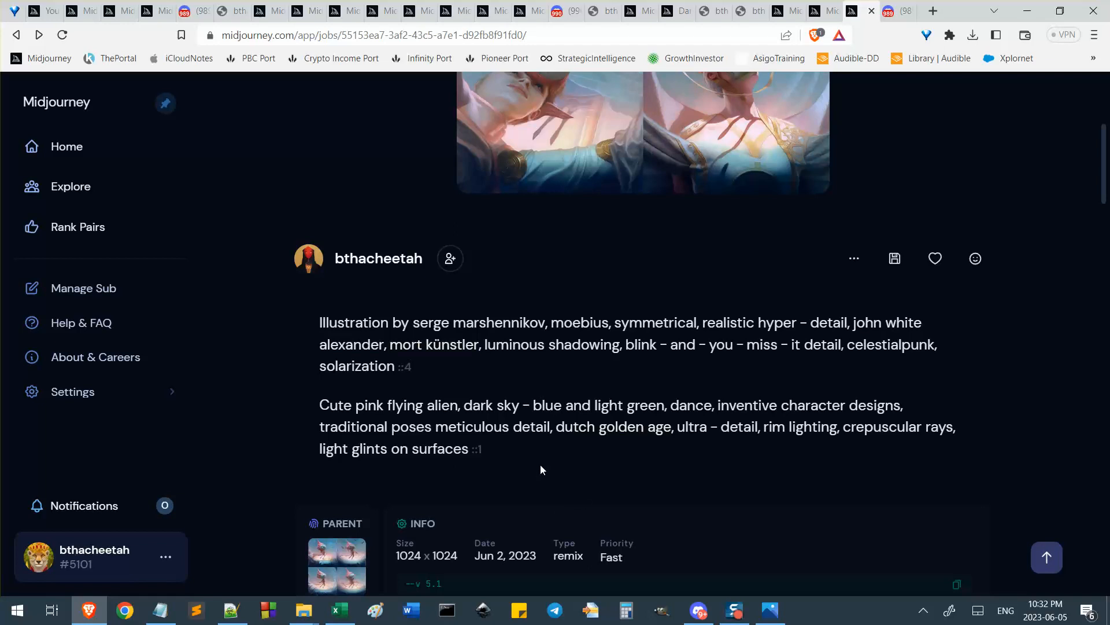
pyautogui.scroll(4, 558, 439)
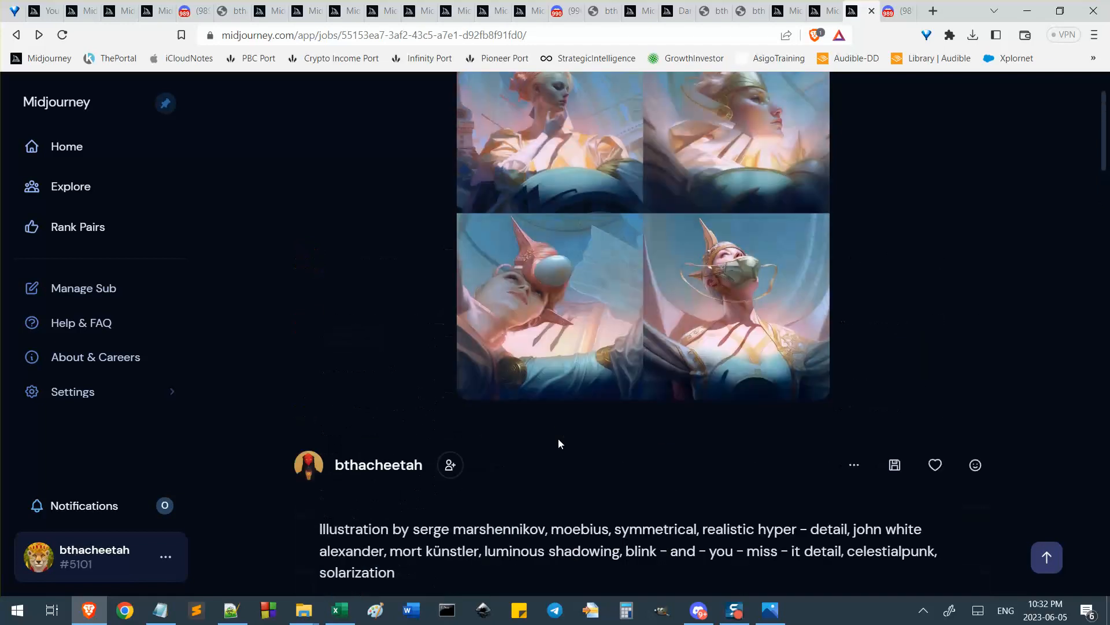
pyautogui.scroll(1, 905, 196)
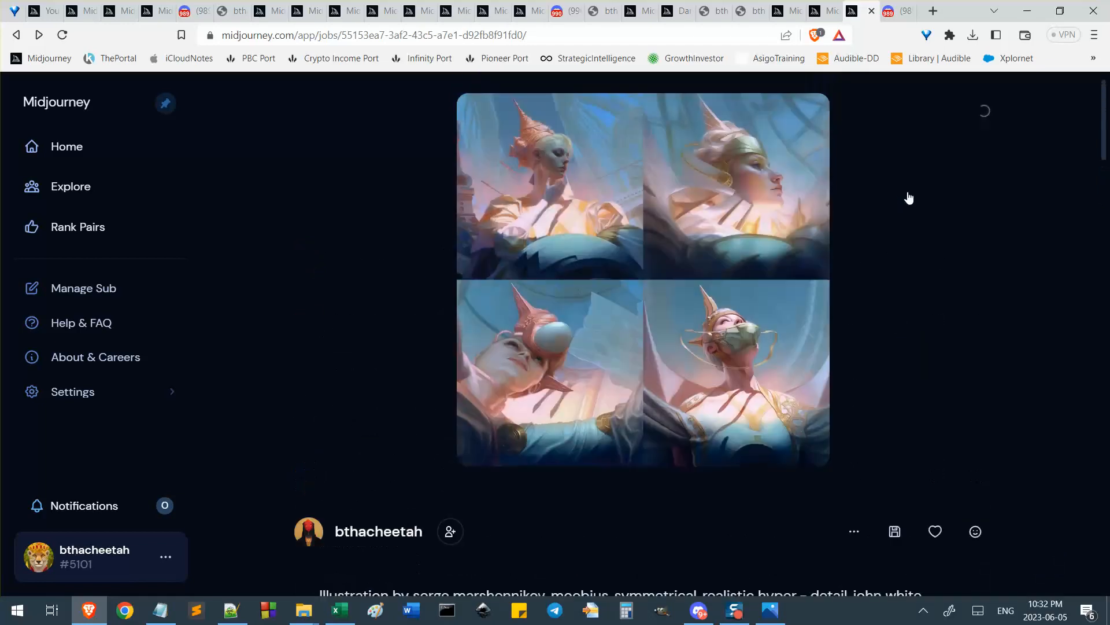
pyautogui.scroll(-3, 848, 241)
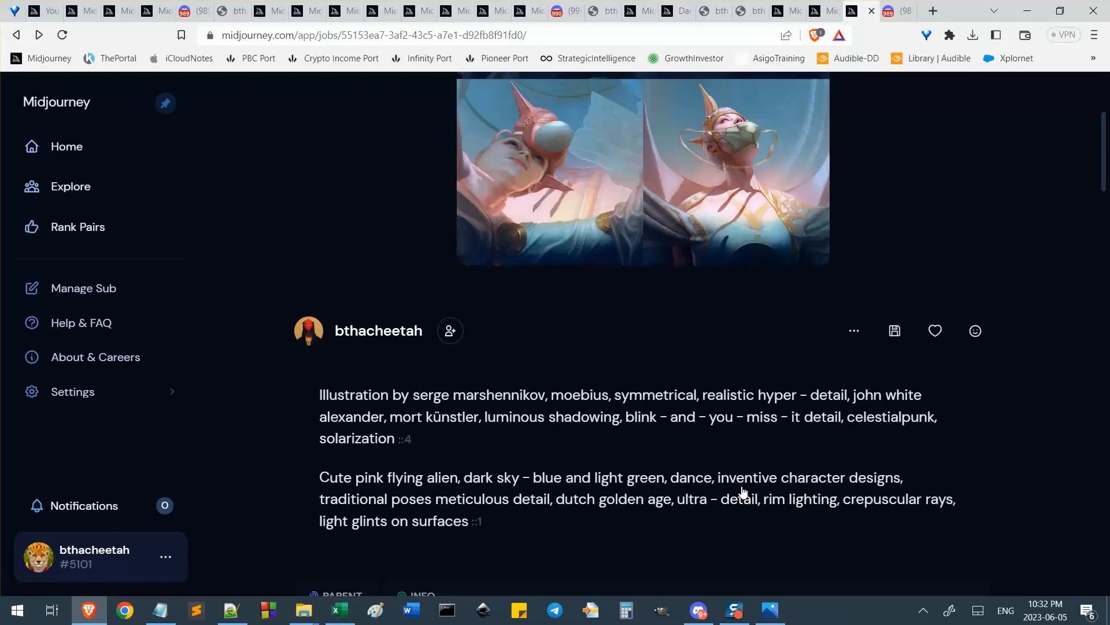
pyautogui.scroll(-3, 741, 492)
# Go back to the upscaled profile portrait, then switch to Pieces.xlsx and select the job ID inside cell B30's file name
pyautogui.click(16, 35)
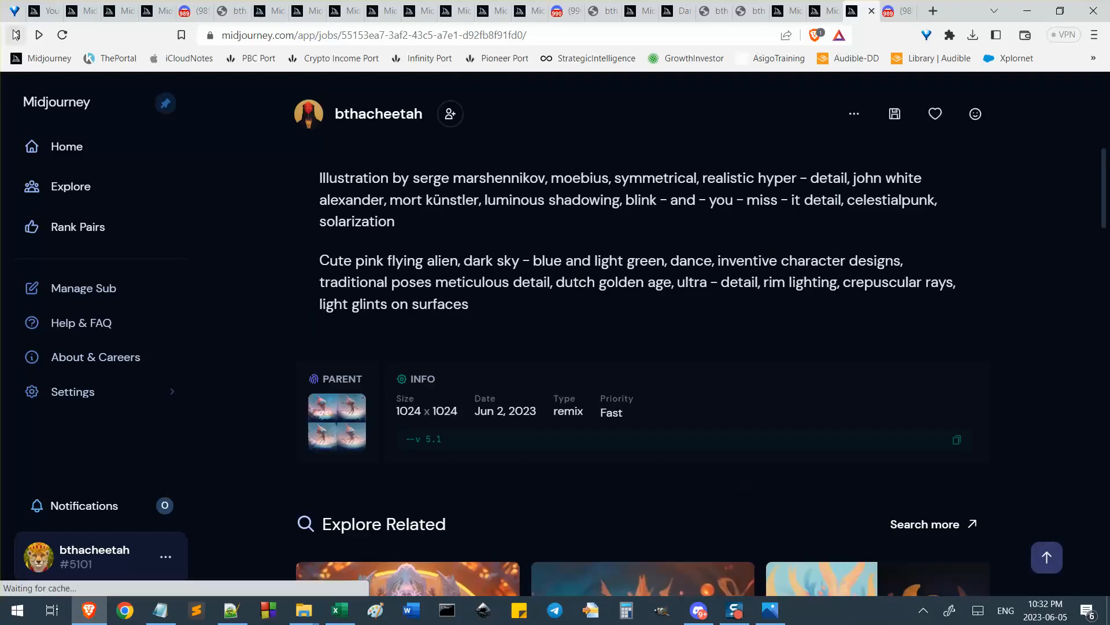
pyautogui.click(563, 334)
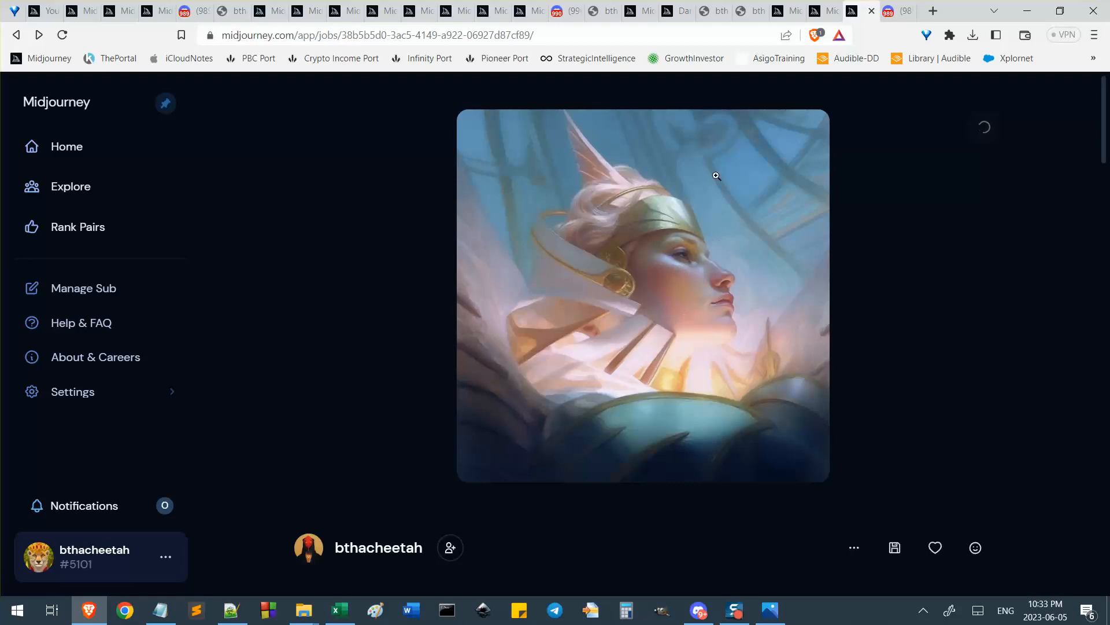
pyautogui.click(342, 613)
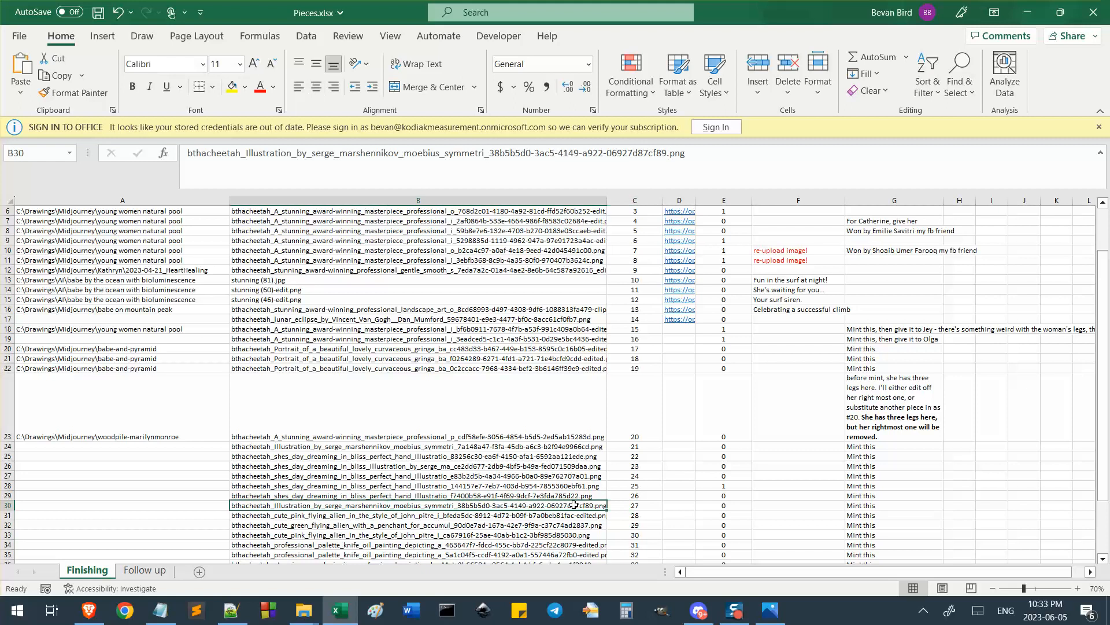
pyautogui.moveTo(490, 152); pyautogui.dragTo(668, 152)
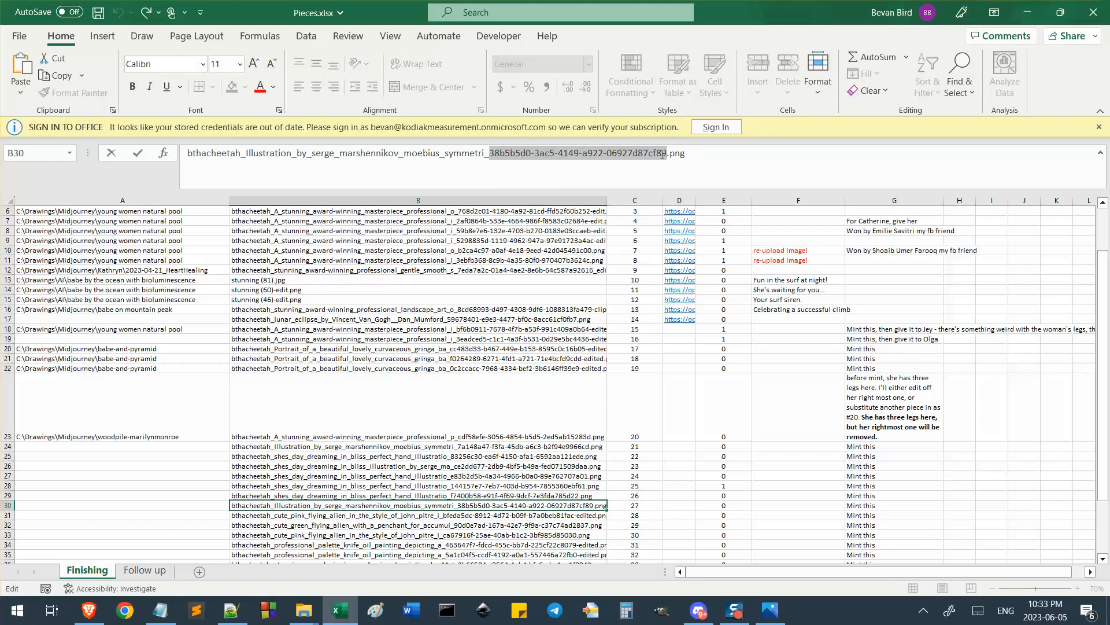
# Switch back to the browser and highlight the job ID in the upscaled portrait's address to compare it with the spreadsheet
pyautogui.hotkey('alt', 'Tab')
pyautogui.click(383, 37)
pyautogui.click(370, 36)
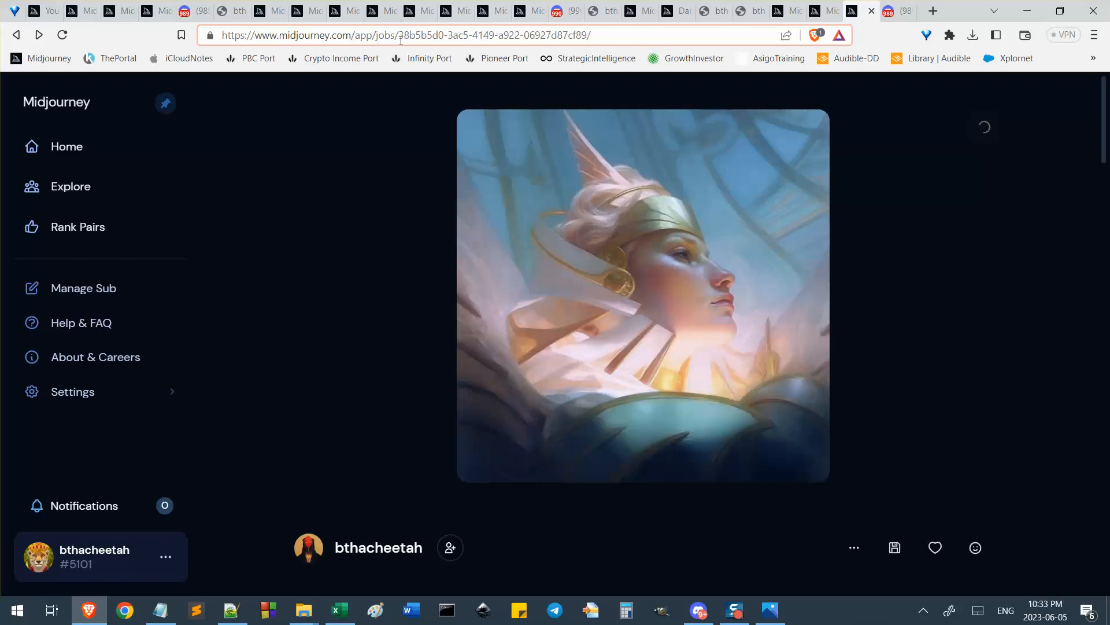
pyautogui.moveTo(399, 36)
pyautogui.mouseDown()
pyautogui.moveTo(587, 36)
pyautogui.moveTo(406, 36)
pyautogui.mouseUp()
pyautogui.click(665, 34)
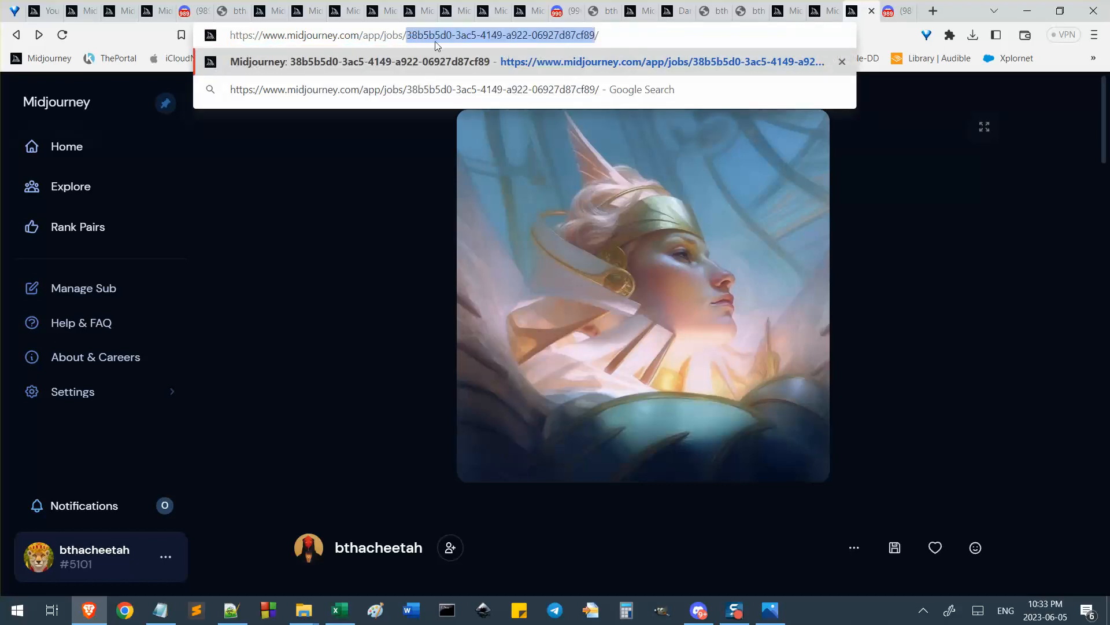
pyautogui.click(354, 203)
# Review the upscaled portrait's prompt and job information, then open its parent grid and check the same details there
pyautogui.scroll(-3, 563, 306)
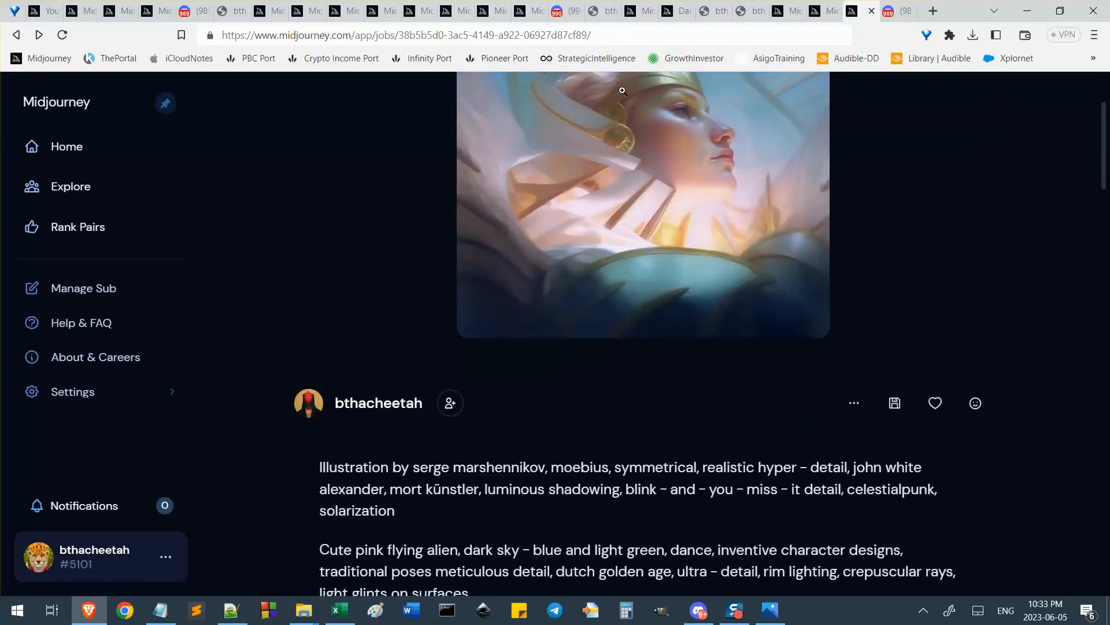
pyautogui.scroll(-1, 601, 284)
pyautogui.scroll(-5, 727, 260)
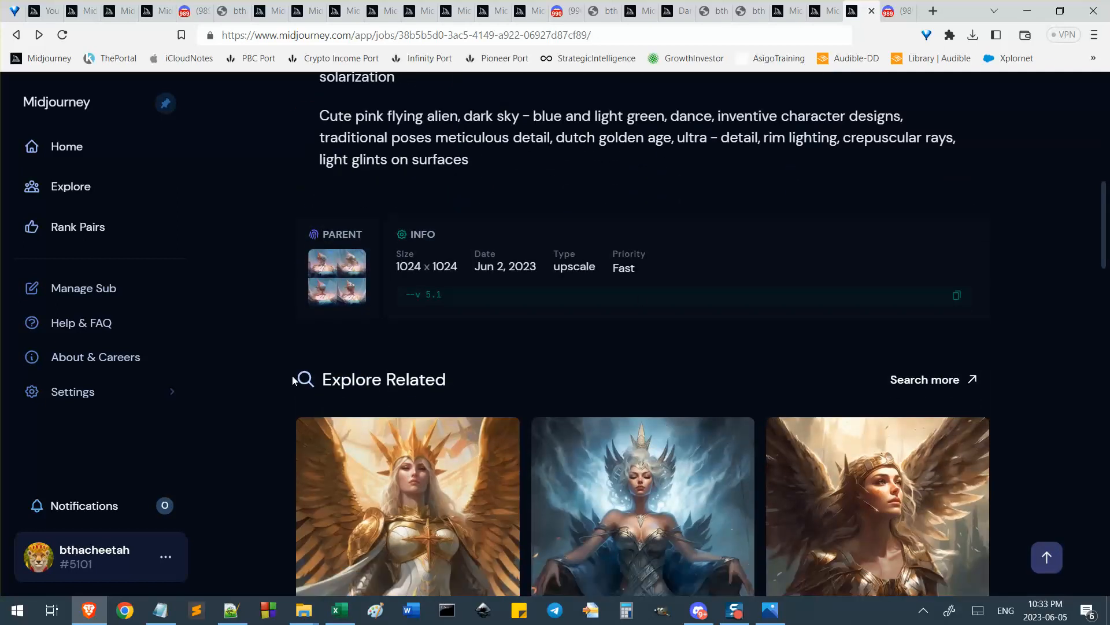
pyautogui.scroll(4, 441, 389)
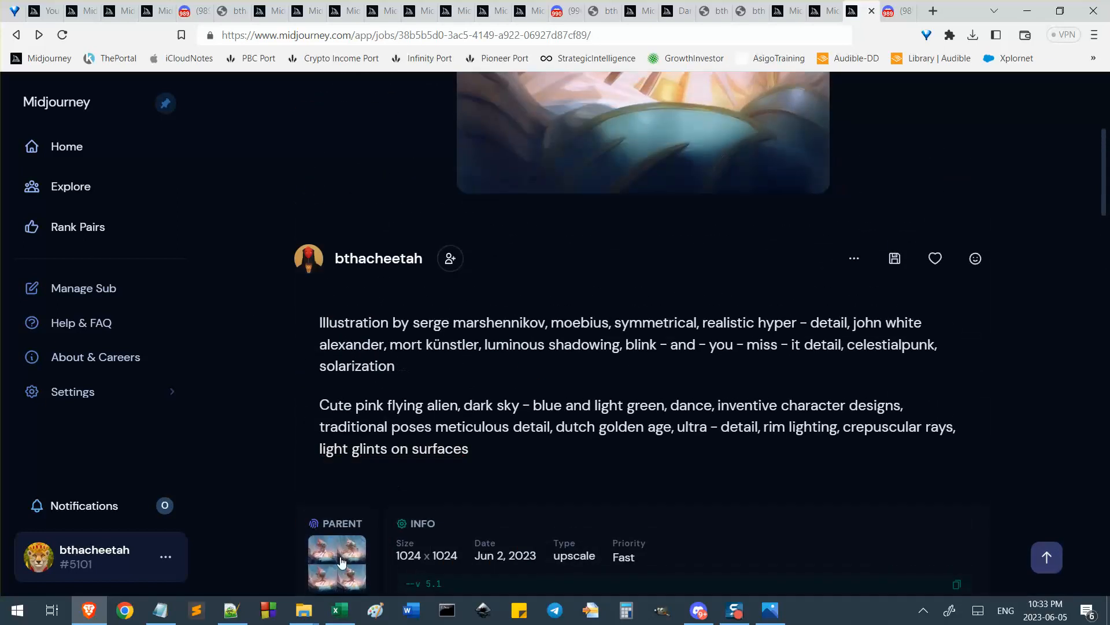
pyautogui.click(342, 564)
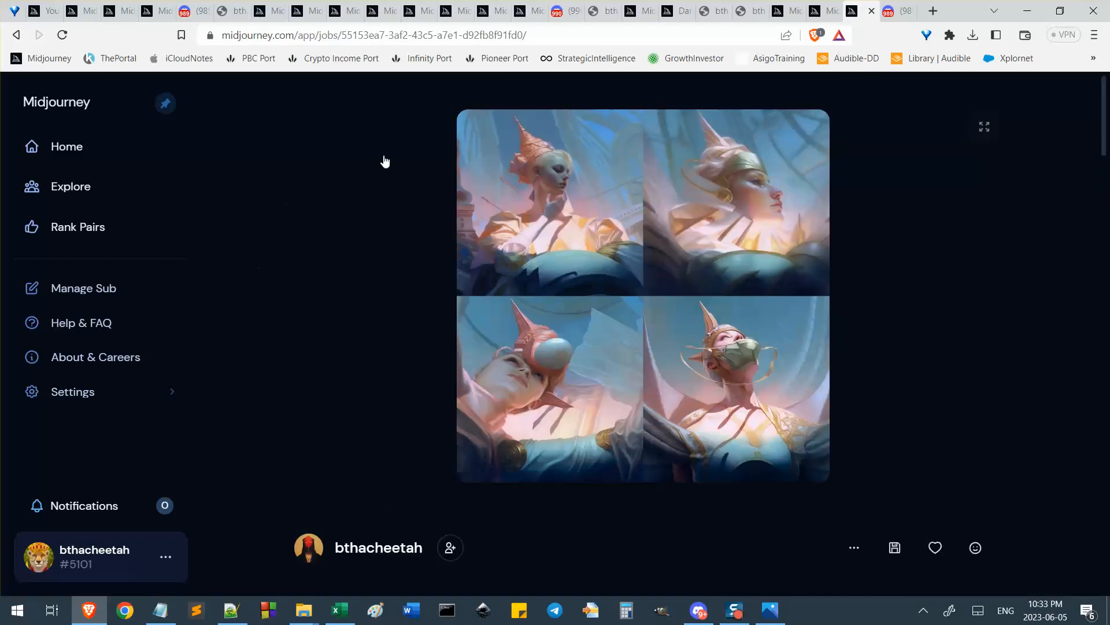
pyautogui.scroll(-8, 799, 222)
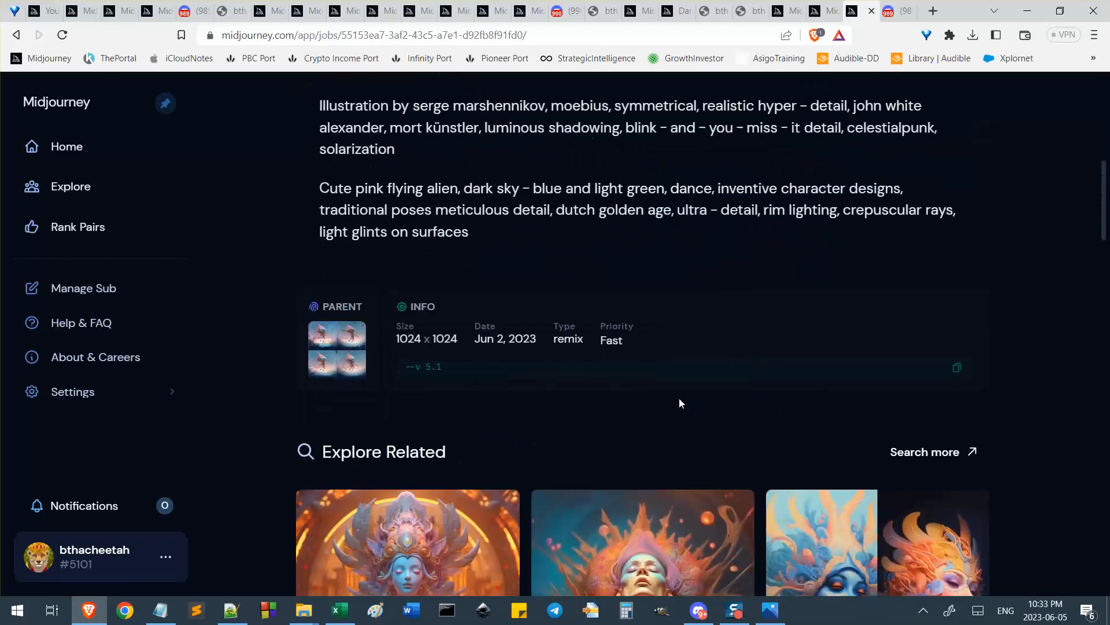
pyautogui.scroll(4, 746, 110)
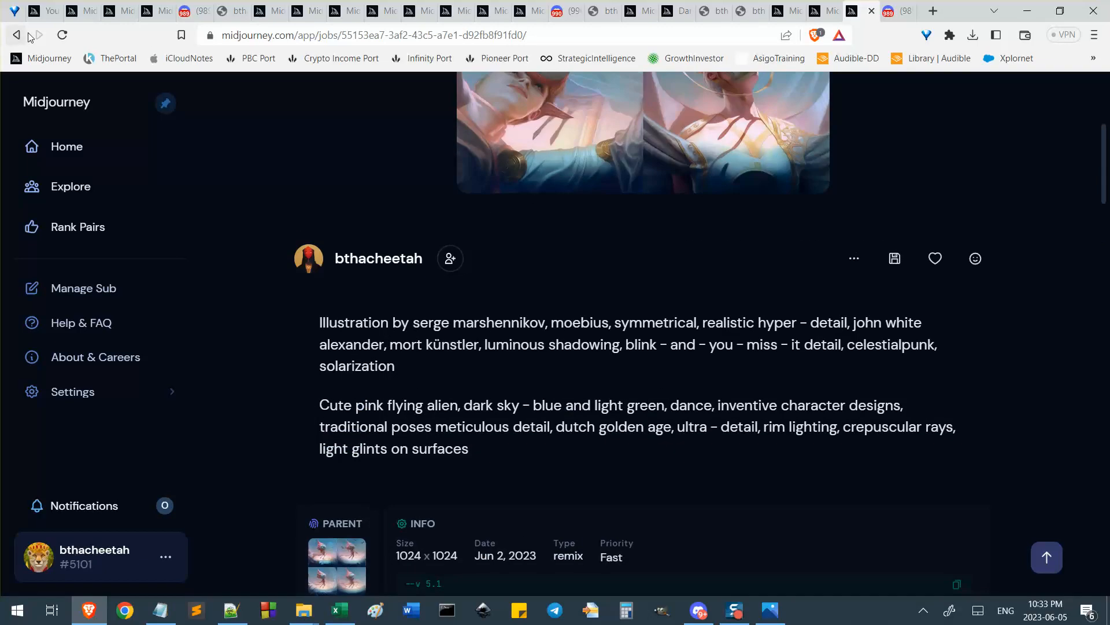
# Return to the upscaled profile portrait, then switch to the Discord app and view the 10:32 PM remix grid
pyautogui.click(16, 35)
pyautogui.click(757, 199)
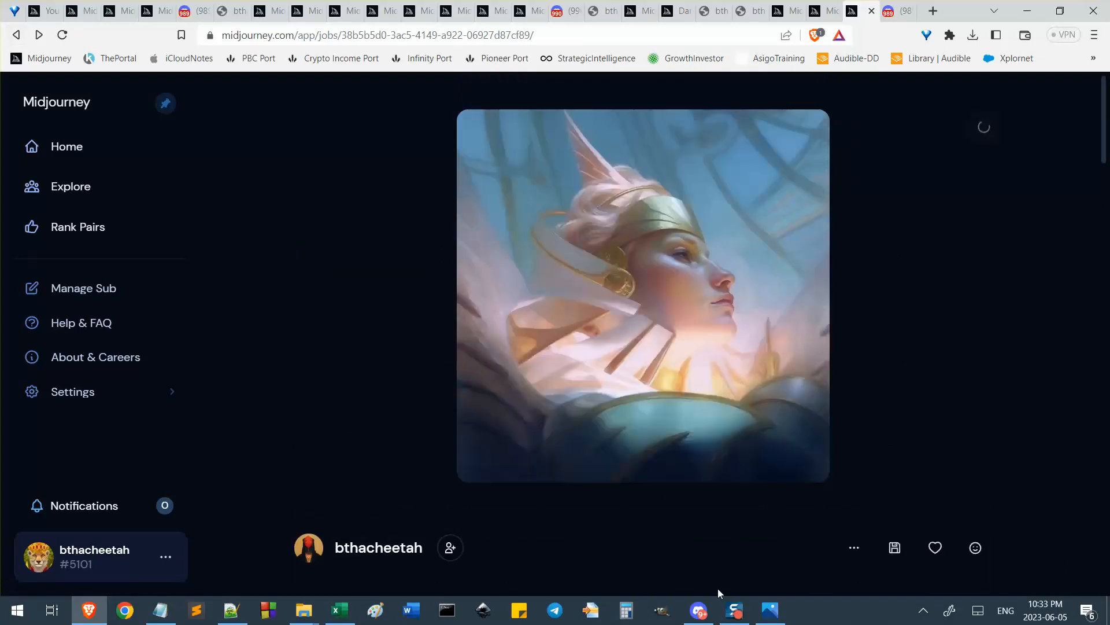
pyautogui.click(699, 609)
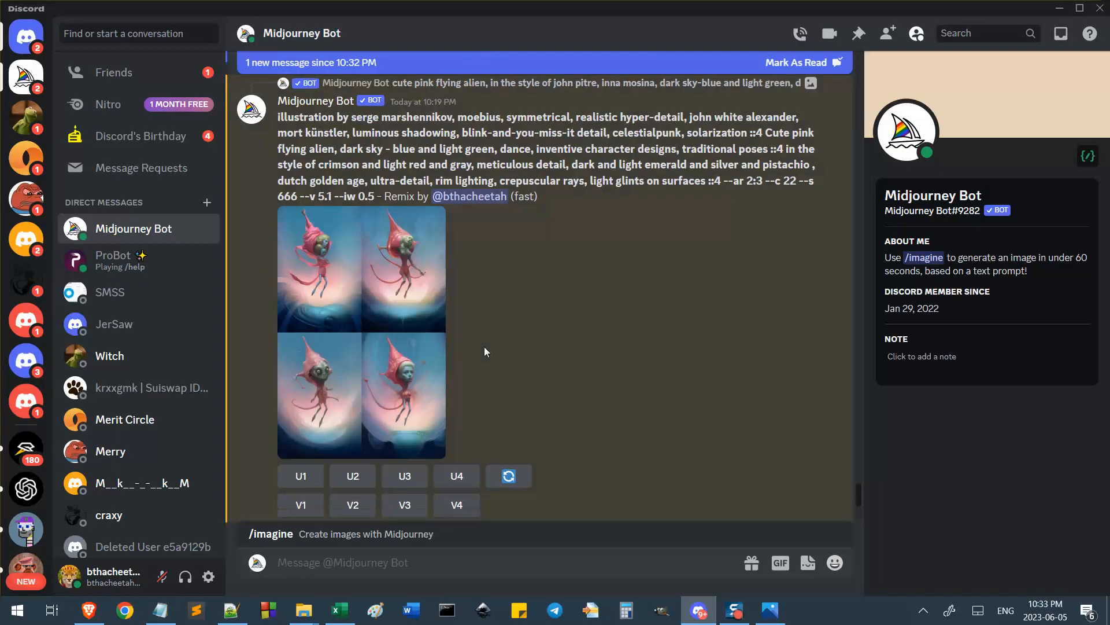
pyautogui.scroll(-10, 484, 347)
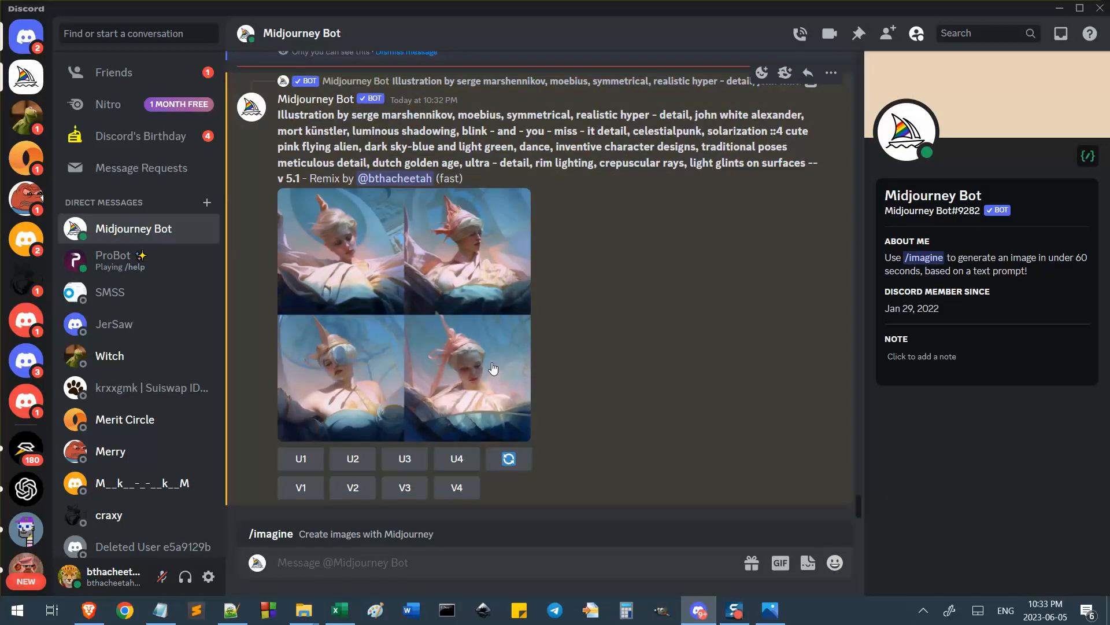
# Review the 10:32 PM remix grid and the settings above it, then switch to the Discord conversation in the browser at the 9:57 PM remix
pyautogui.scroll(2, 581, 445)
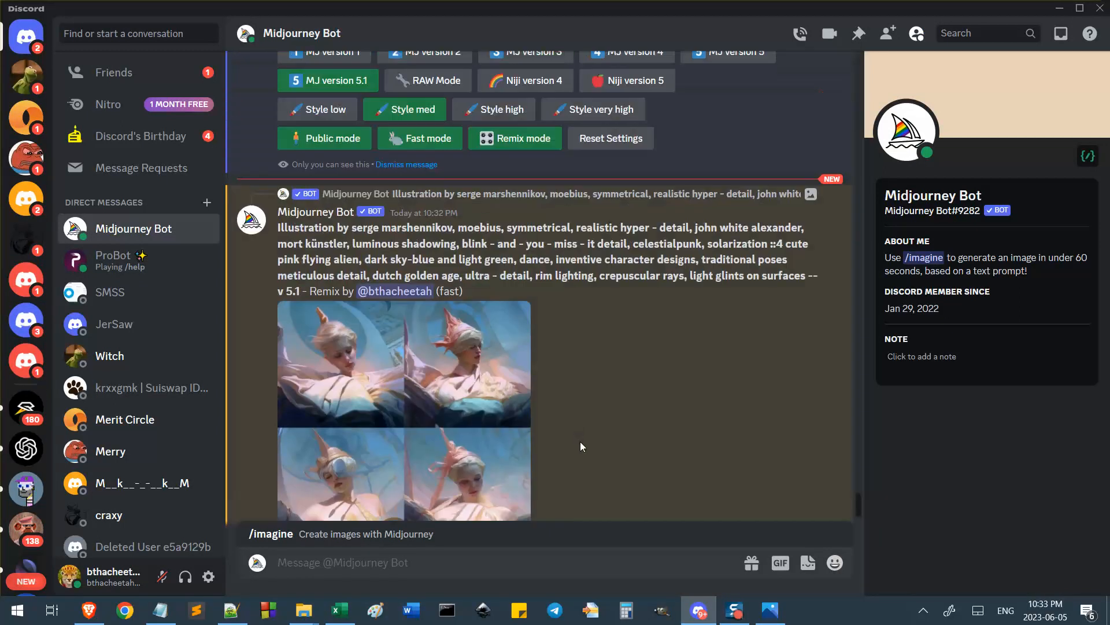
pyautogui.scroll(2, 583, 445)
pyautogui.scroll(-3, 584, 446)
pyautogui.scroll(-2, 533, 362)
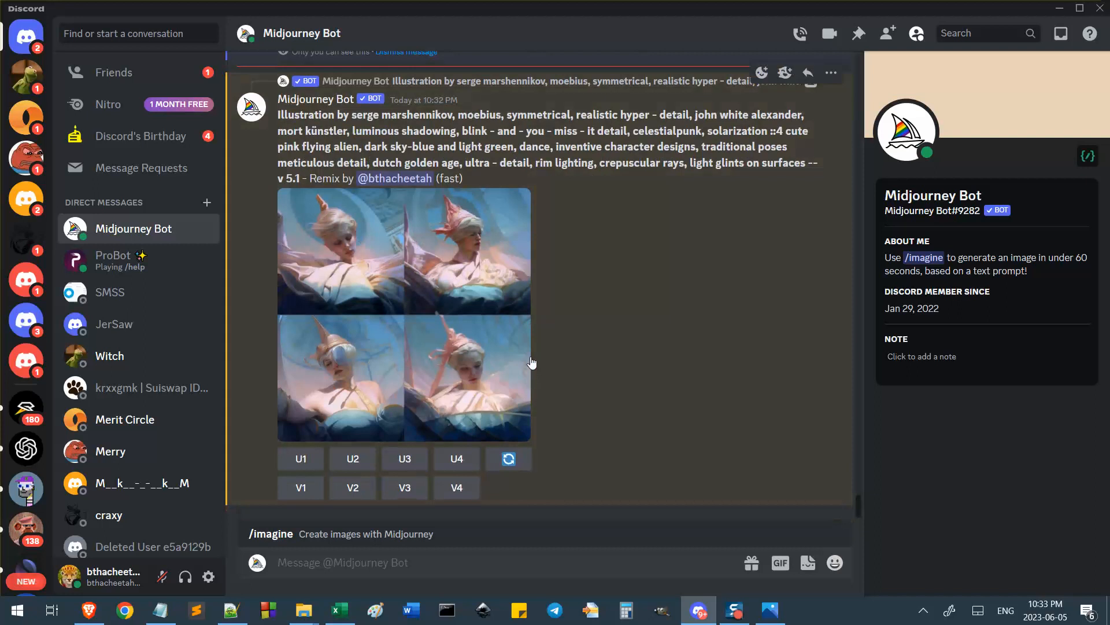
pyautogui.click(89, 610)
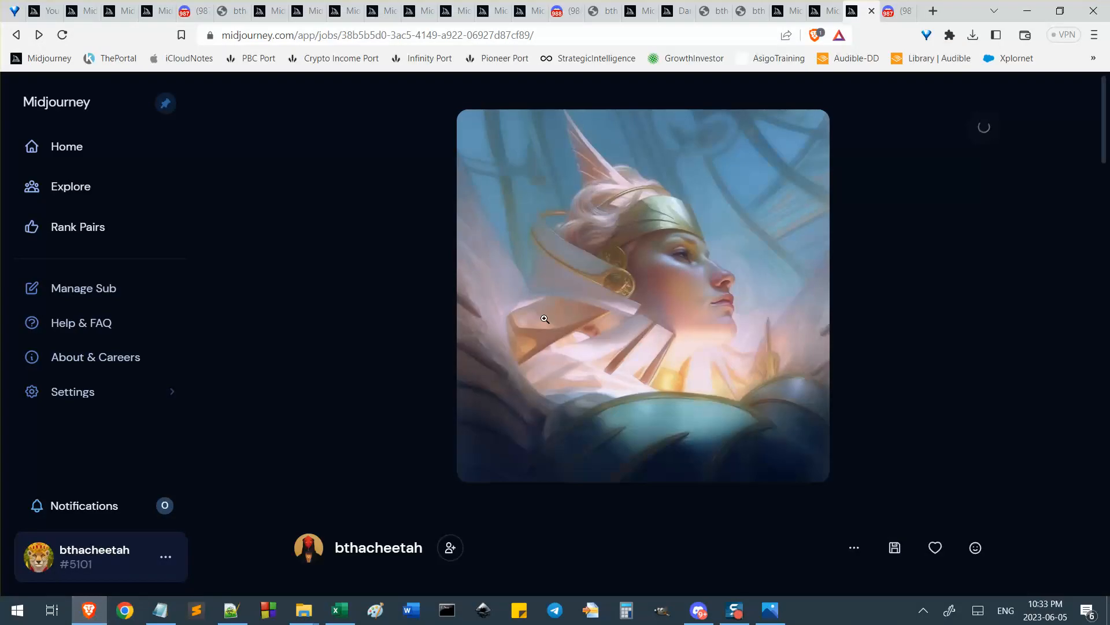
pyautogui.click(873, 8)
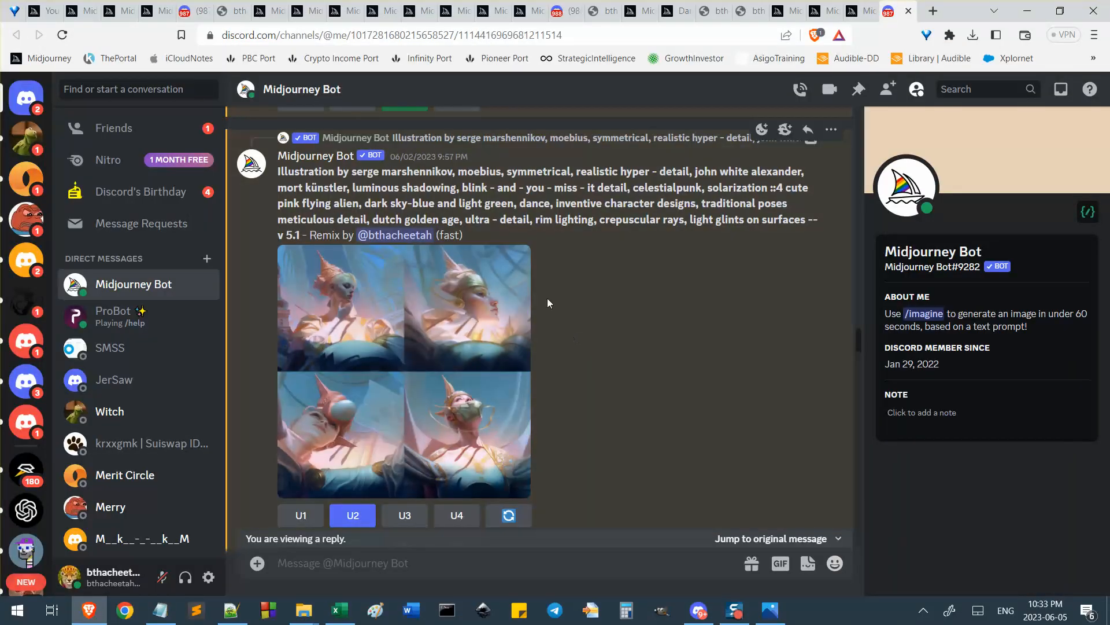
# Find the upscaled profile portrait posted at 9:59 PM and copy its message link
pyautogui.scroll(-1, 477, 281)
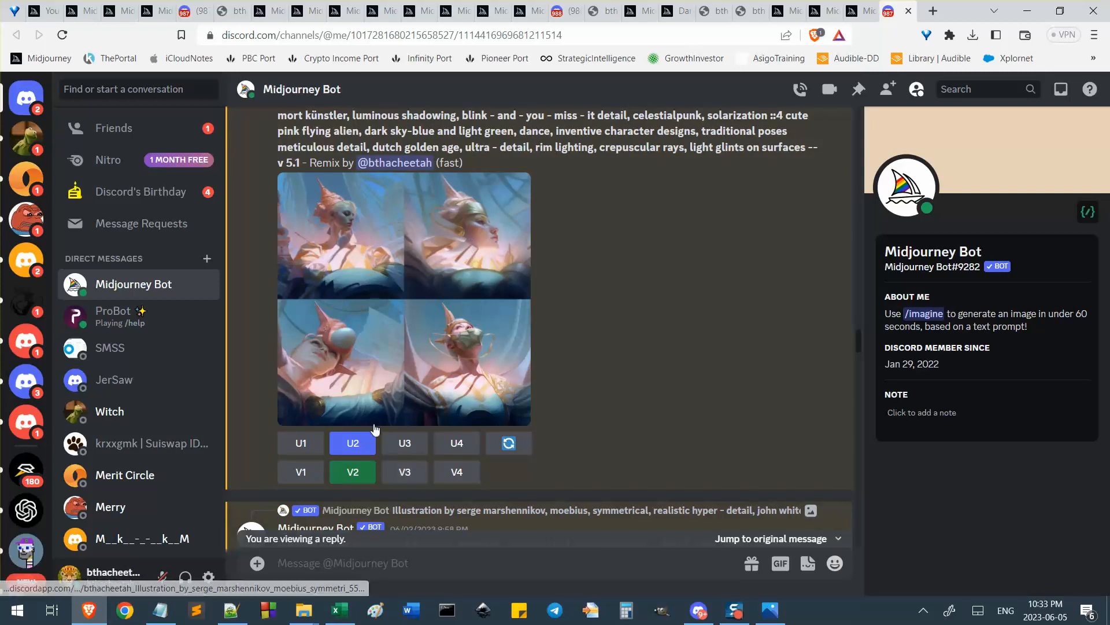
pyautogui.scroll(-7, 603, 256)
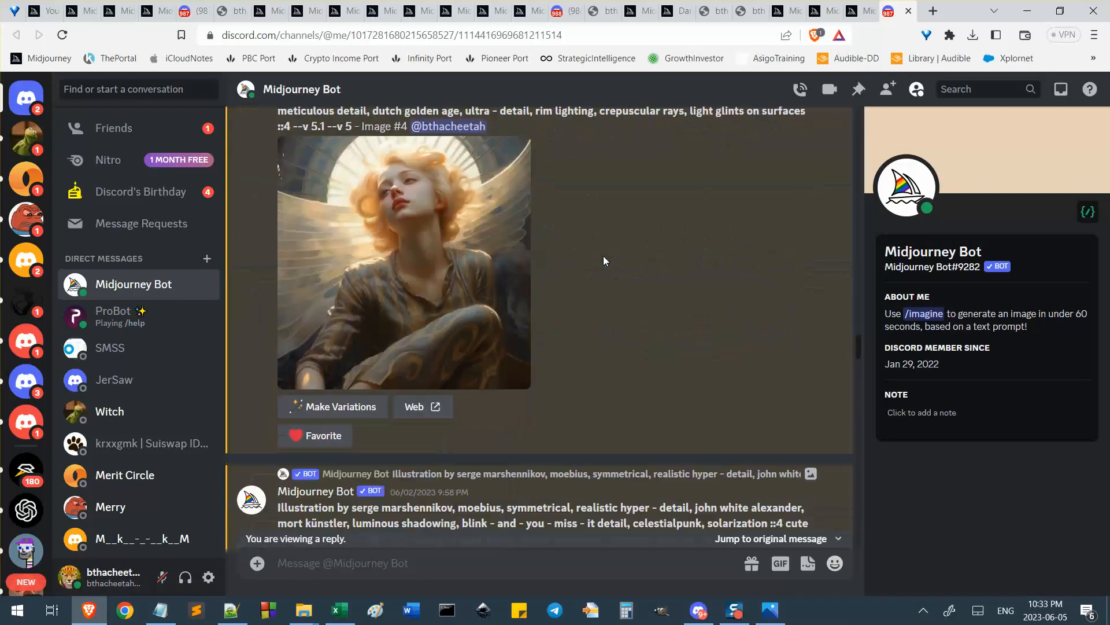
pyautogui.scroll(-11, 606, 273)
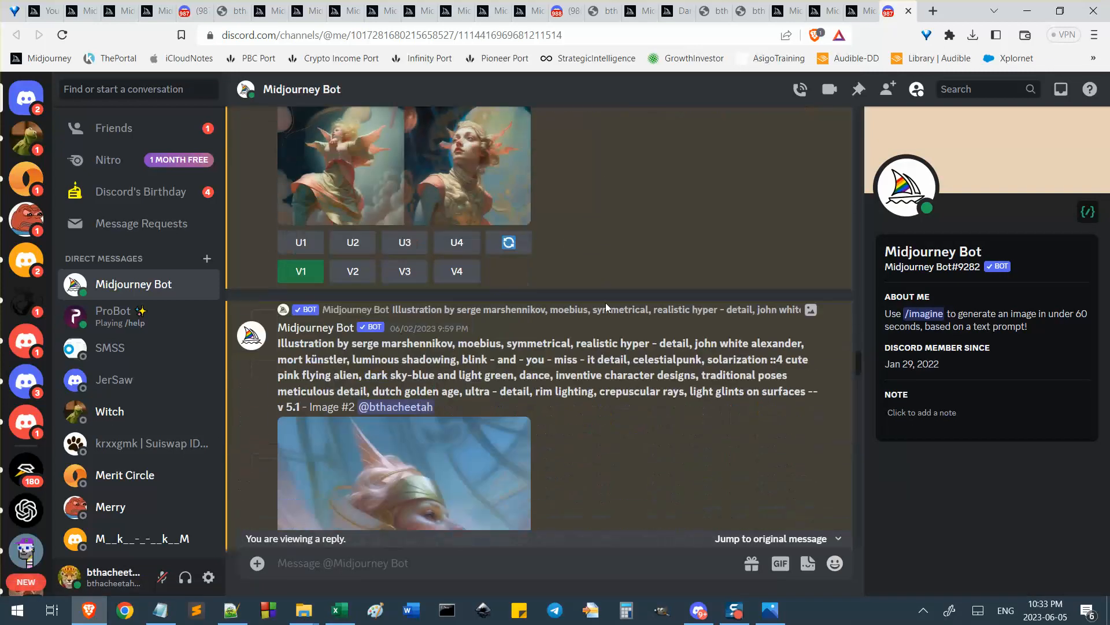
pyautogui.scroll(-2, 604, 308)
pyautogui.scroll(2, 605, 307)
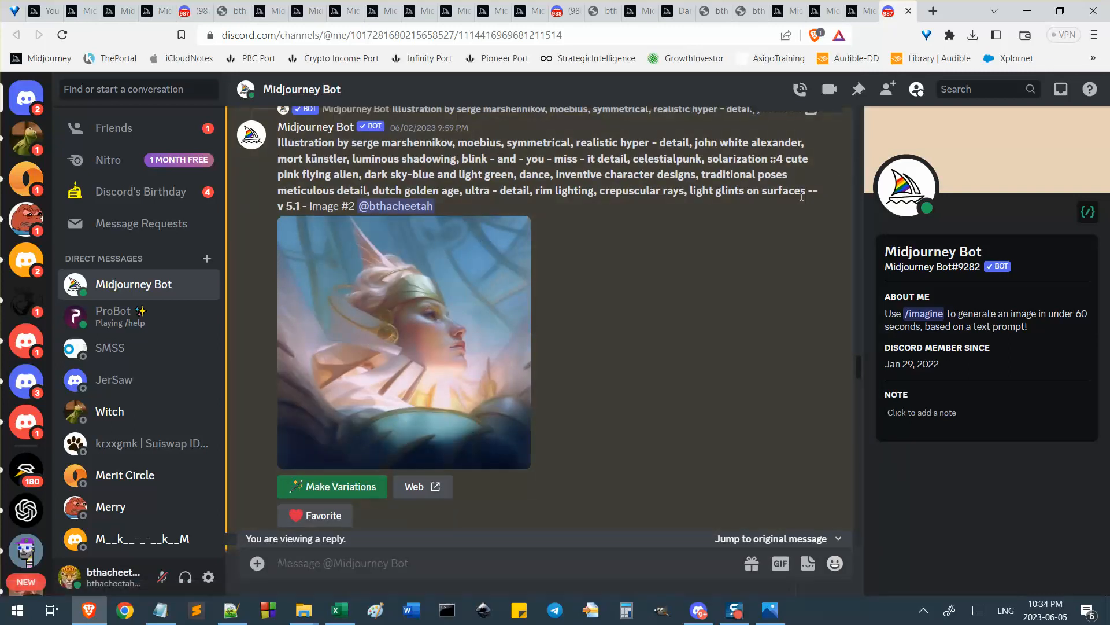
pyautogui.scroll(2, 780, 221)
pyautogui.click(831, 246)
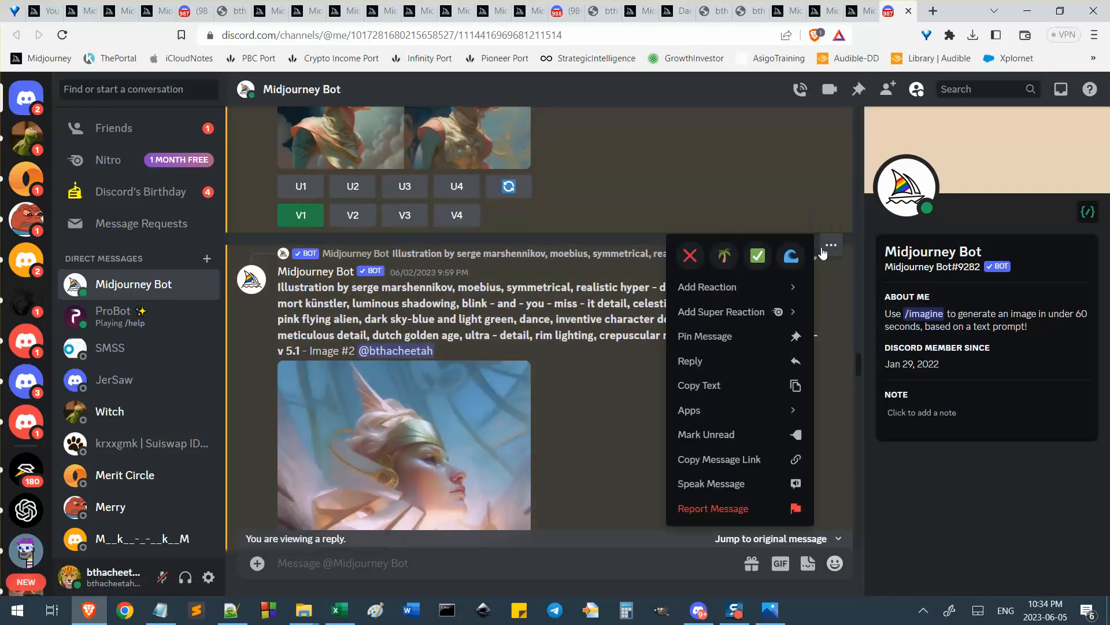
pyautogui.click(719, 460)
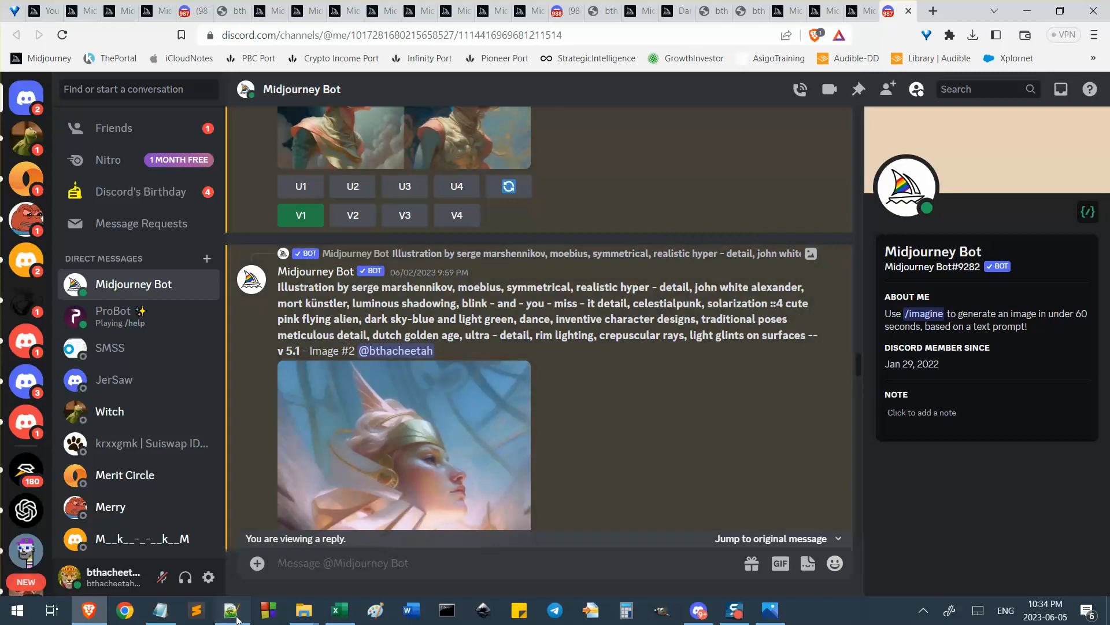
# Switch to Notepad++ and add "U2>" below the prompt in new 531, with the copied message link on the following line
pyautogui.click(231, 610)
pyautogui.scroll(-1, 249, 473)
pyautogui.click(393, 474)
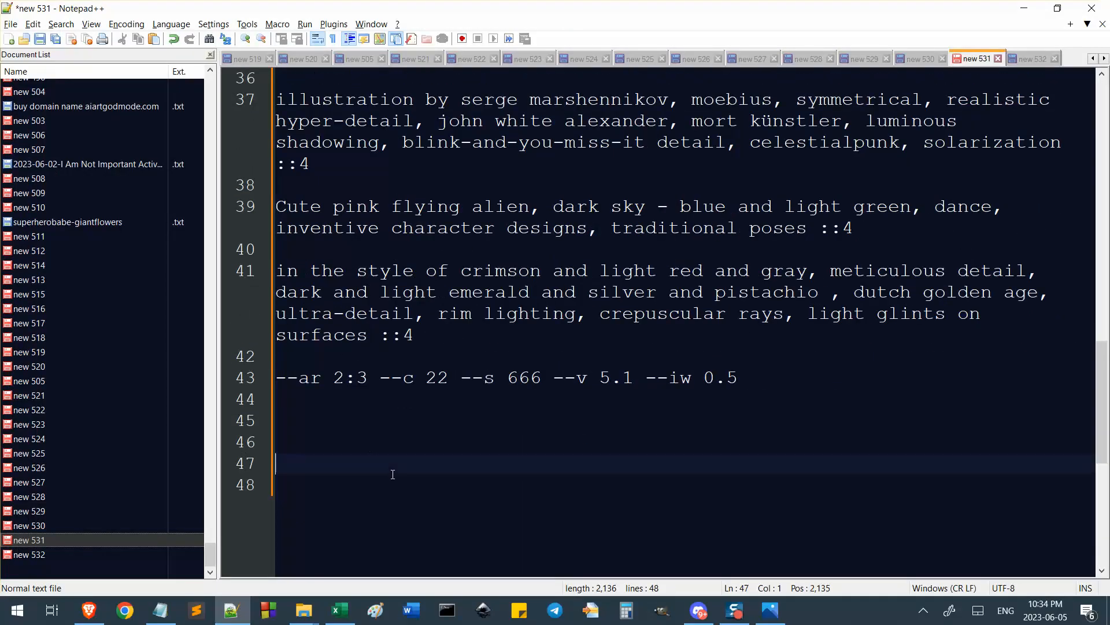
pyautogui.write('U2>')
pyautogui.press('Return')
pyautogui.hotkey('ctrl', 'v')
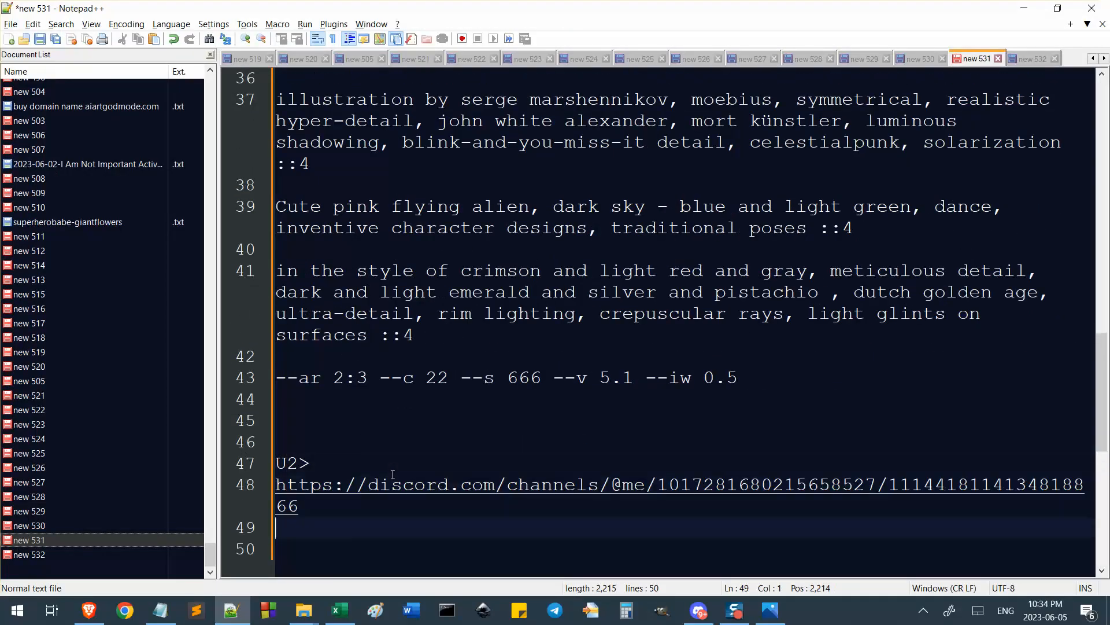
# Check the upscaled portrait in the browser, then return to the notes and add a double quotation mark below the message link
pyautogui.hotkey('alt', 'Tab')
pyautogui.scroll(-3, 529, 423)
pyautogui.scroll(-2, 529, 423)
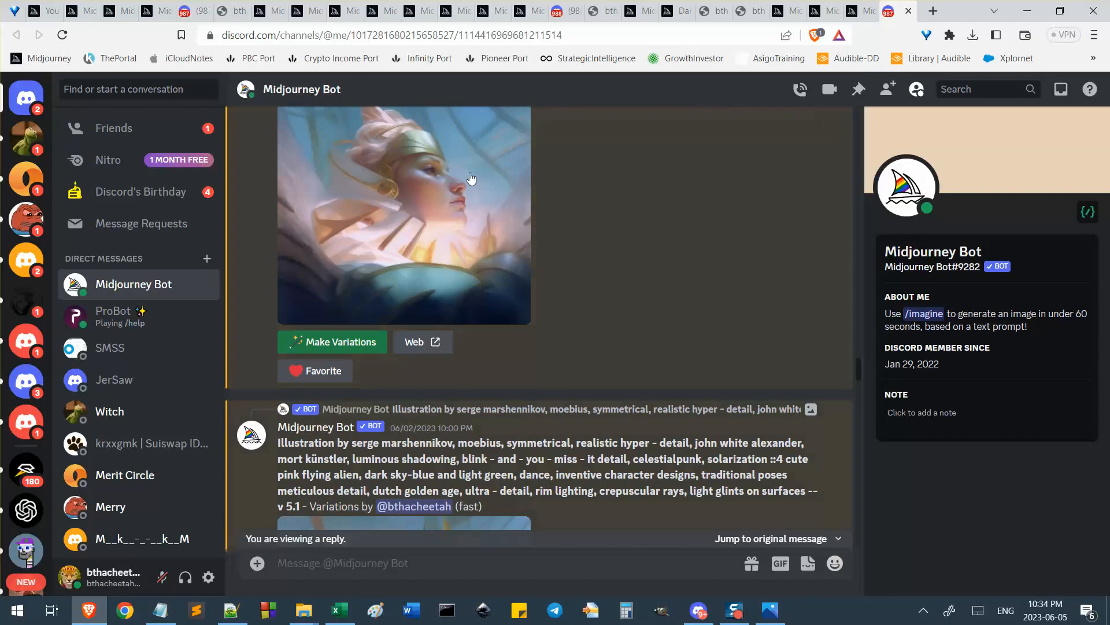
pyautogui.hotkey('alt', 'Tab')
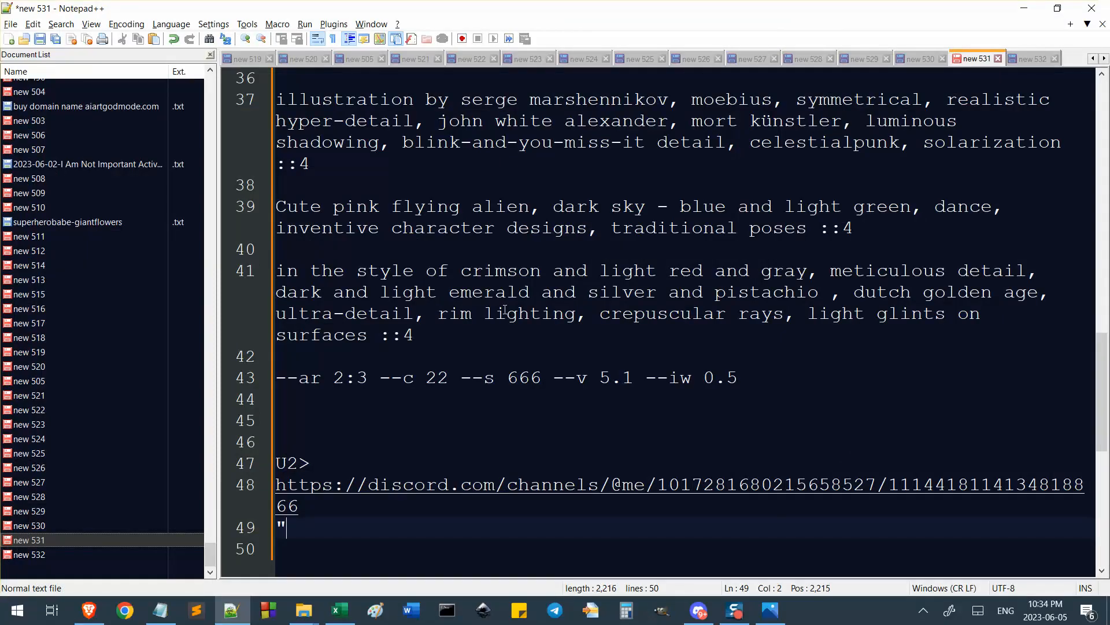
pyautogui.write('"')
# Return to the browser conversation and view the 9:57 PM remix grid enlarged, then close the preview
pyautogui.hotkey('alt', 'Tab')
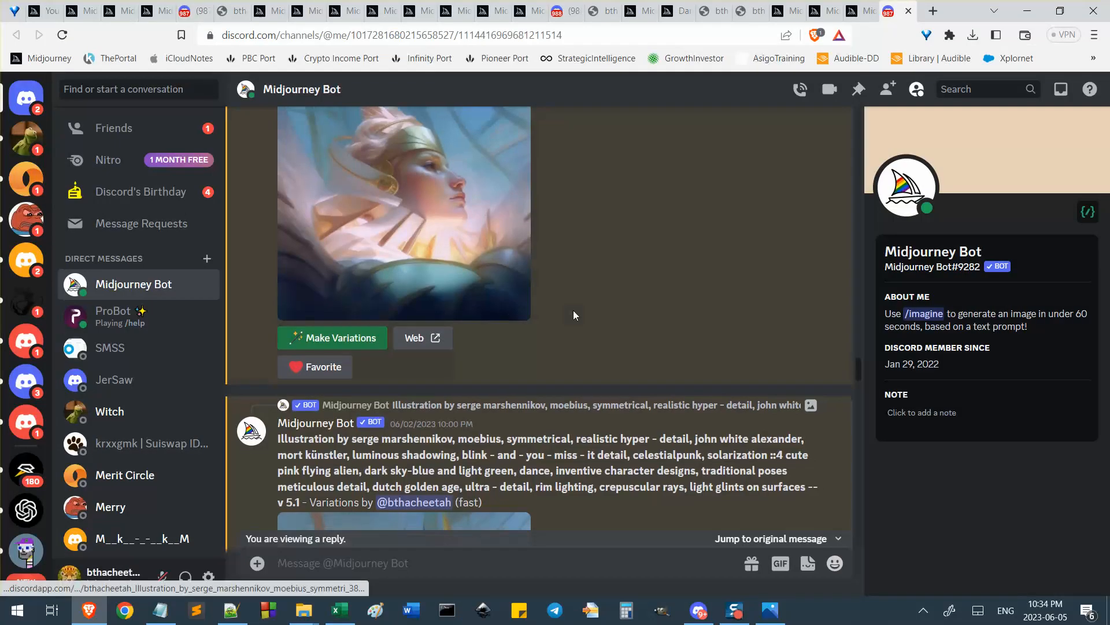
pyautogui.scroll(8, 573, 310)
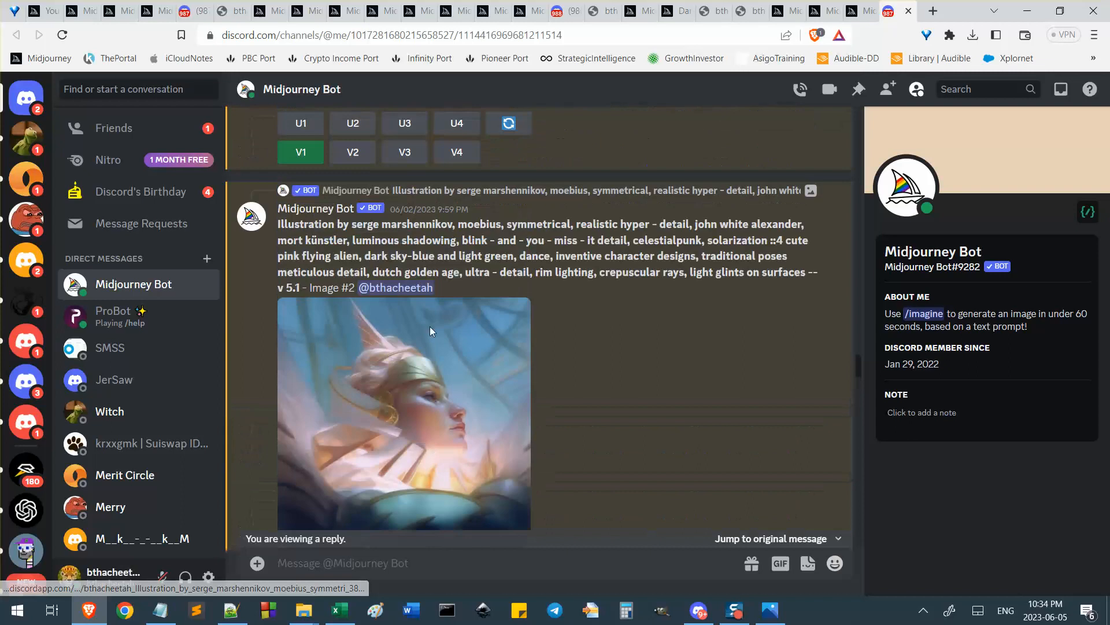
pyautogui.scroll(10, 441, 287)
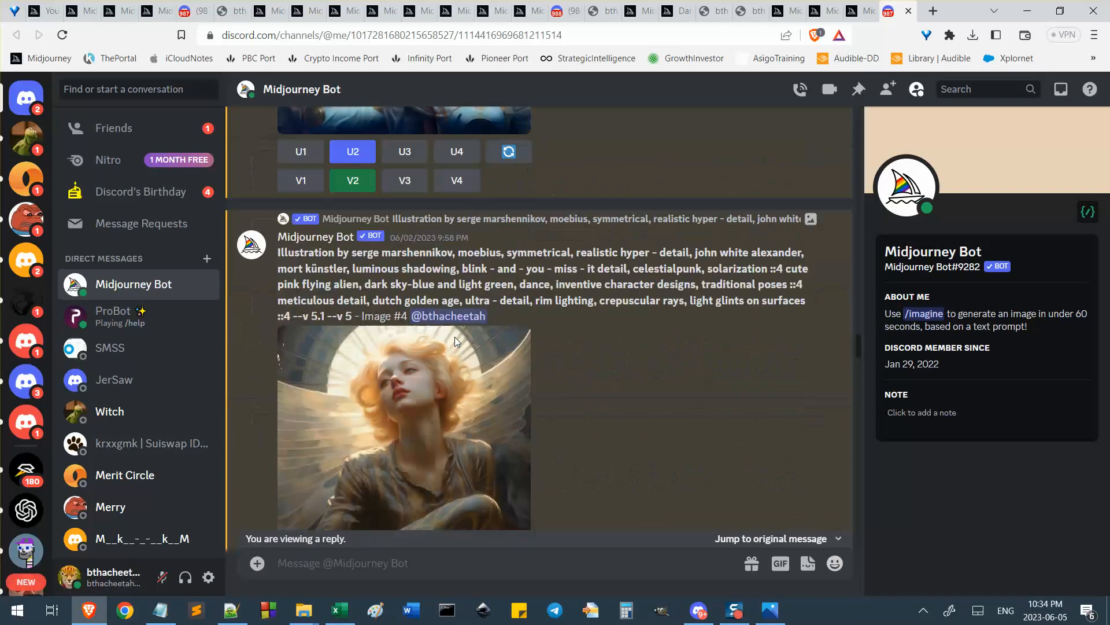
pyautogui.scroll(2, 455, 340)
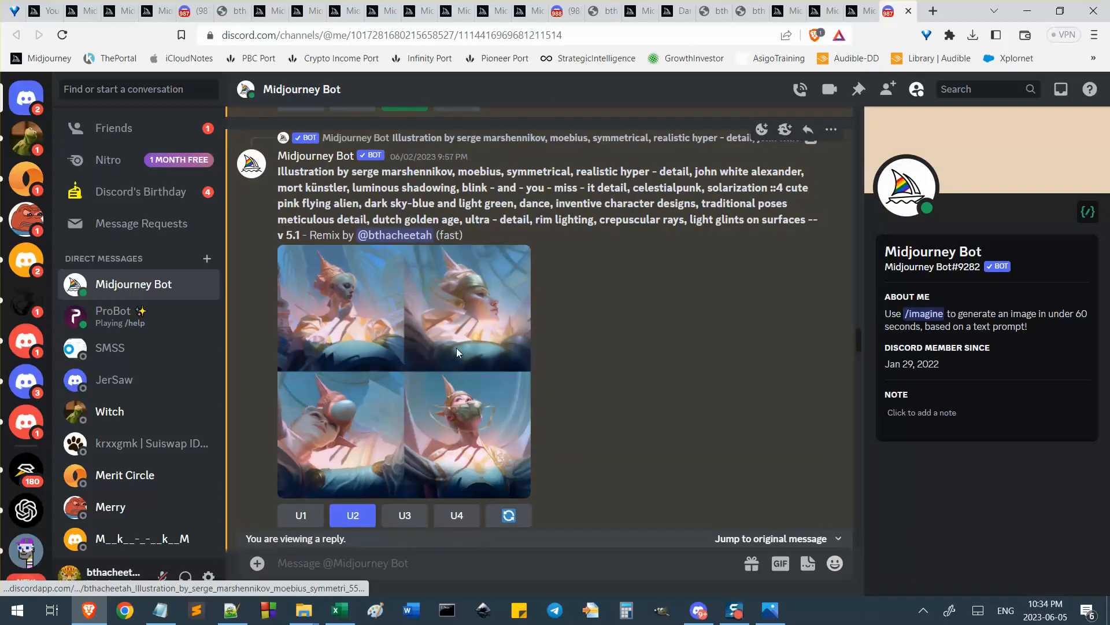
pyautogui.scroll(-3, 456, 348)
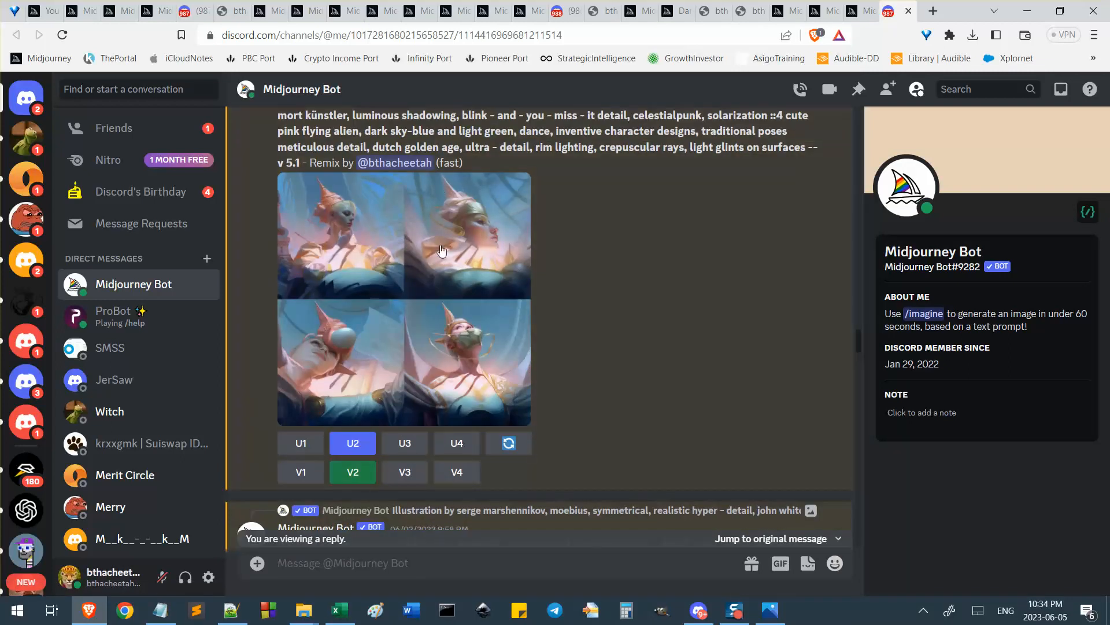
pyautogui.click(491, 245)
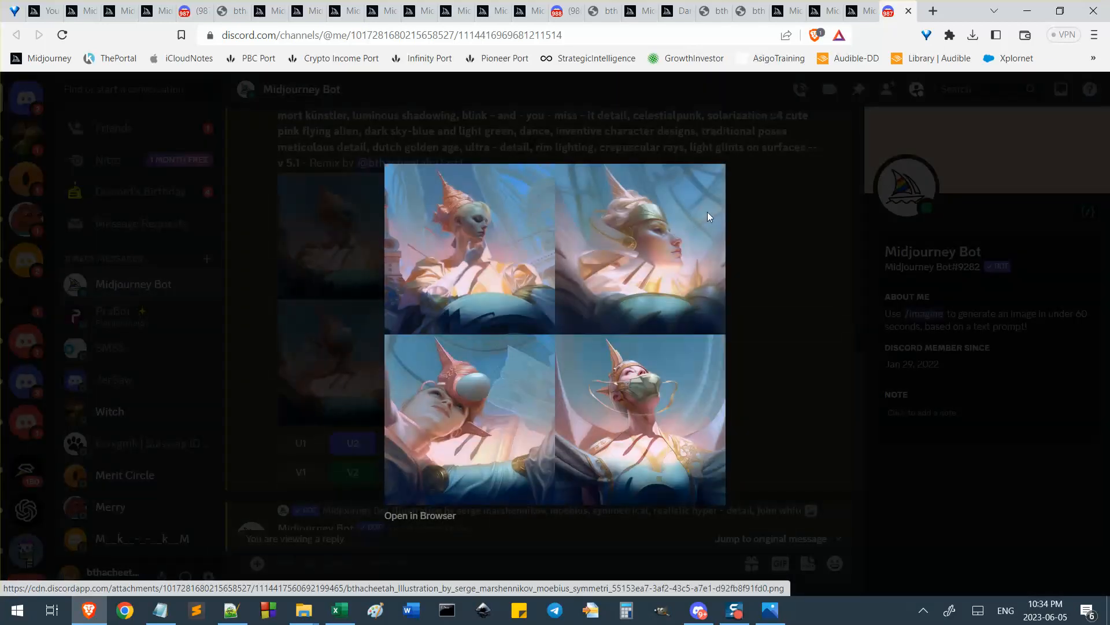
pyautogui.click(800, 254)
# Compare the upscaled profile portrait with the 10:00 PM grid, highlighting the "Variations" wording after that grid's prompt
pyautogui.scroll(-5, 520, 220)
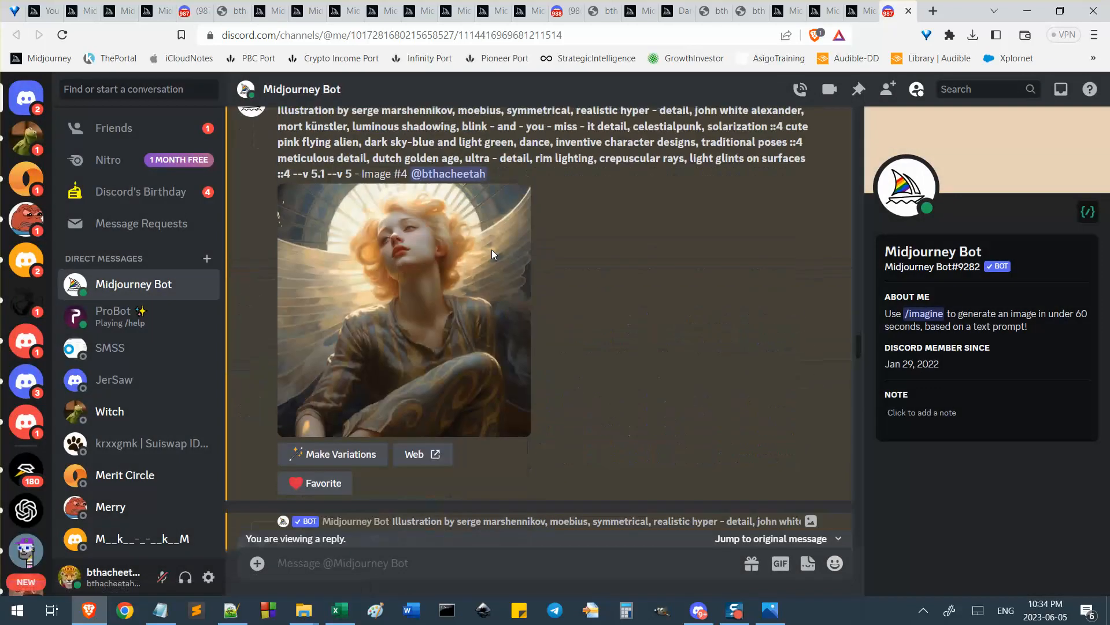
pyautogui.scroll(-15, 492, 253)
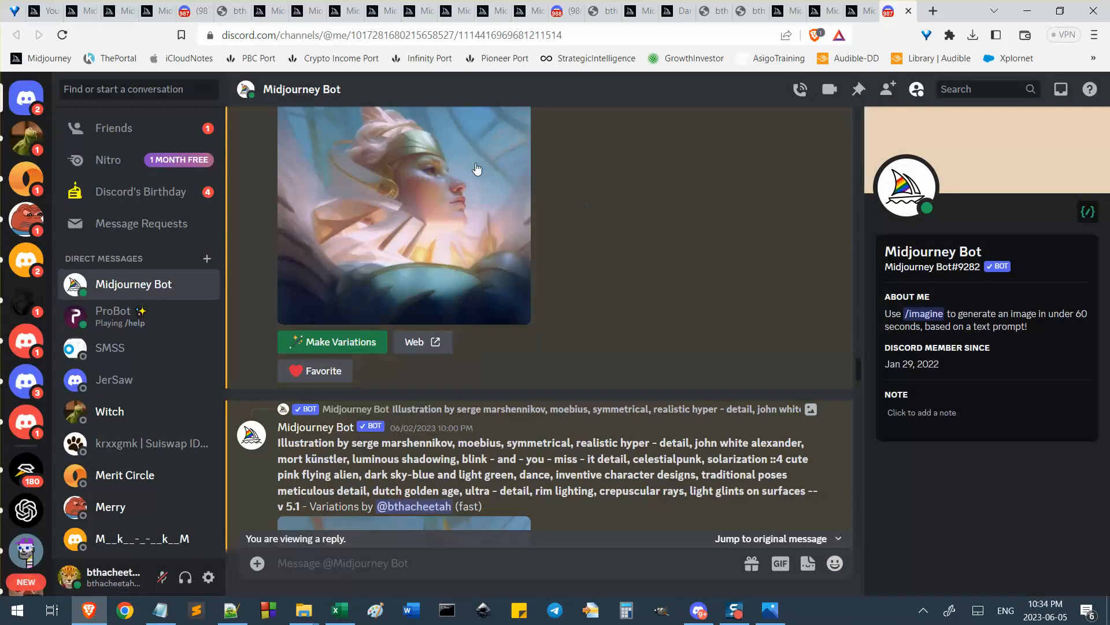
pyautogui.scroll(2, 595, 289)
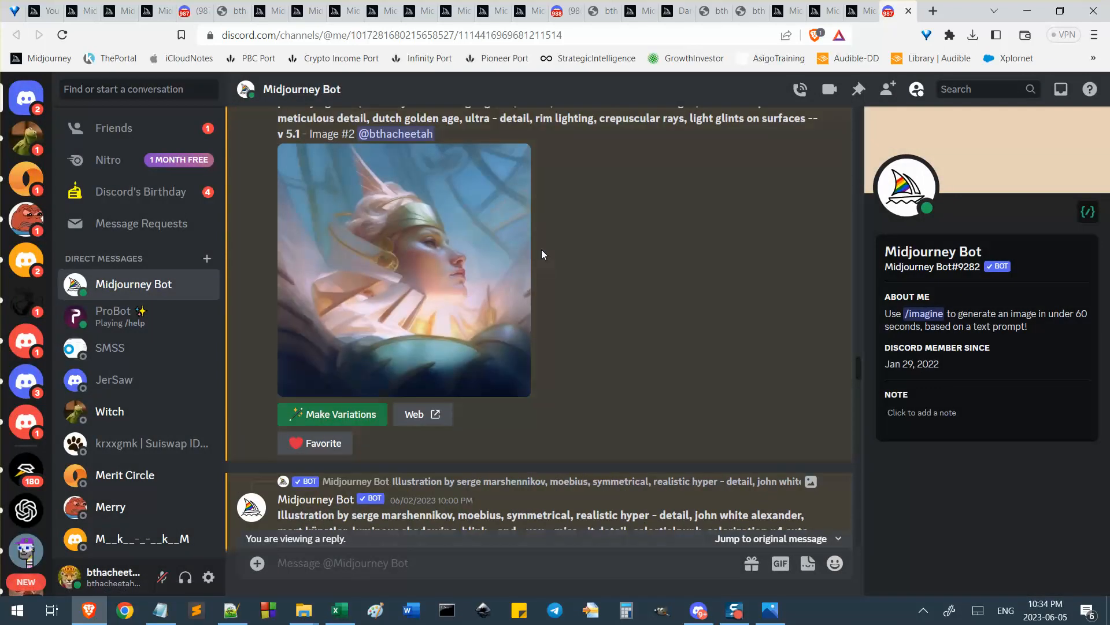
pyautogui.scroll(-5, 542, 255)
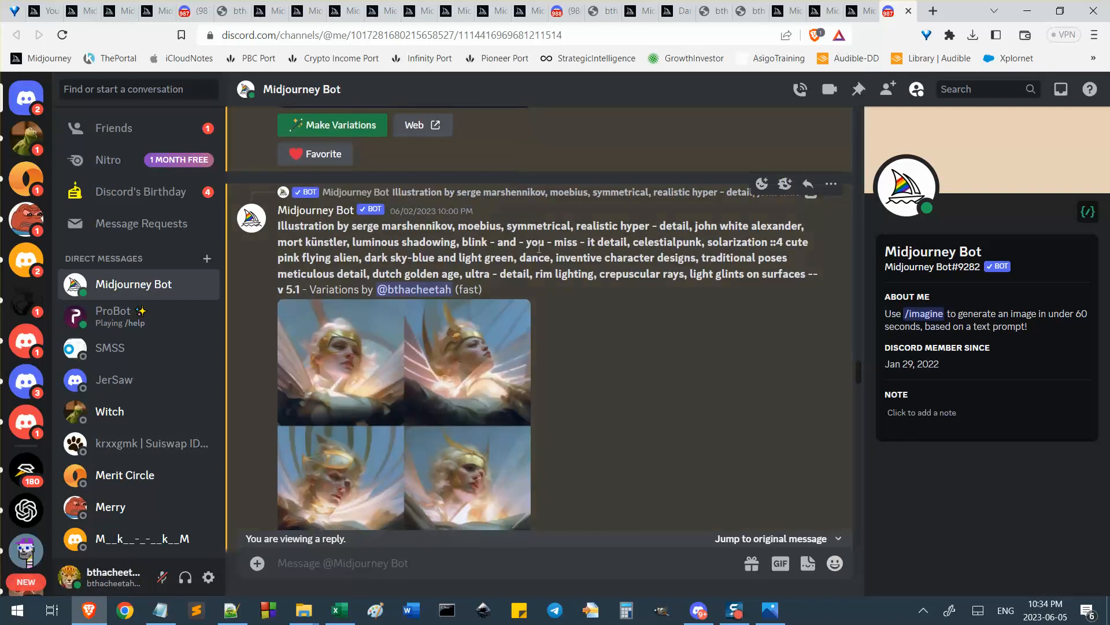
pyautogui.scroll(-1, 517, 374)
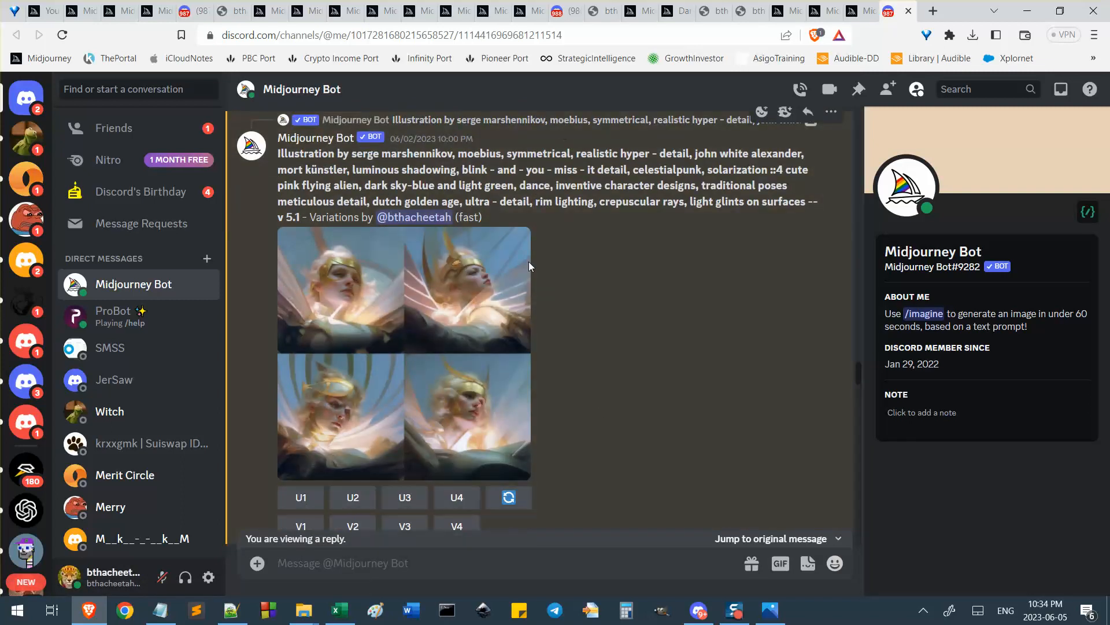
pyautogui.moveTo(311, 216); pyautogui.dragTo(350, 217)
pyautogui.click(352, 216)
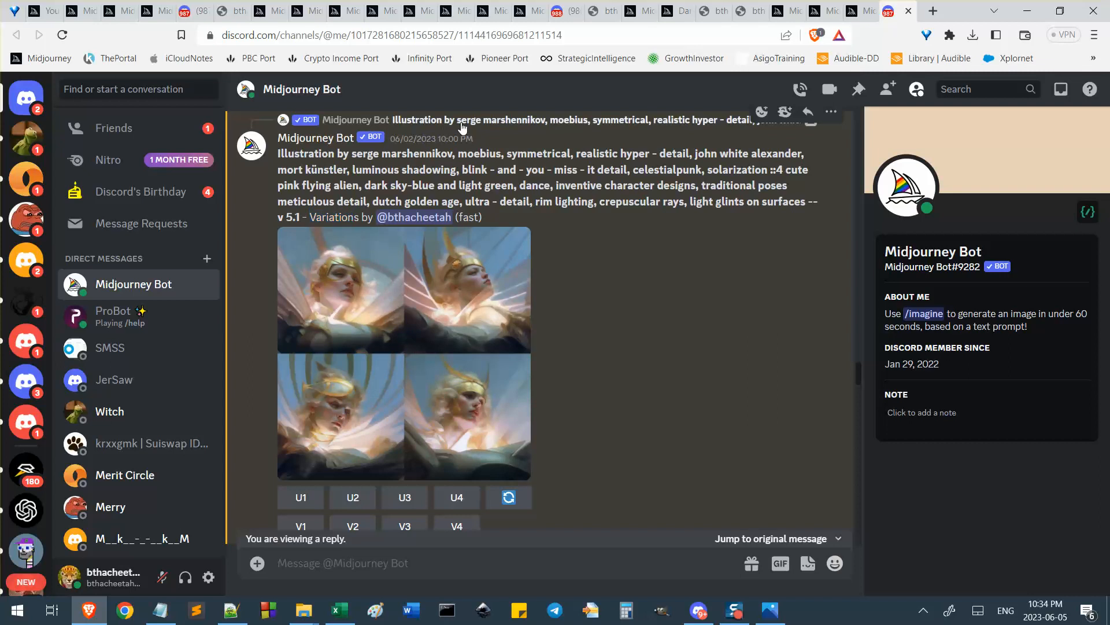
# Go back to the 9:57 PM remix grid and examine its images and its upscale and variation options
pyautogui.scroll(1, 462, 195)
pyautogui.scroll(-6, 462, 194)
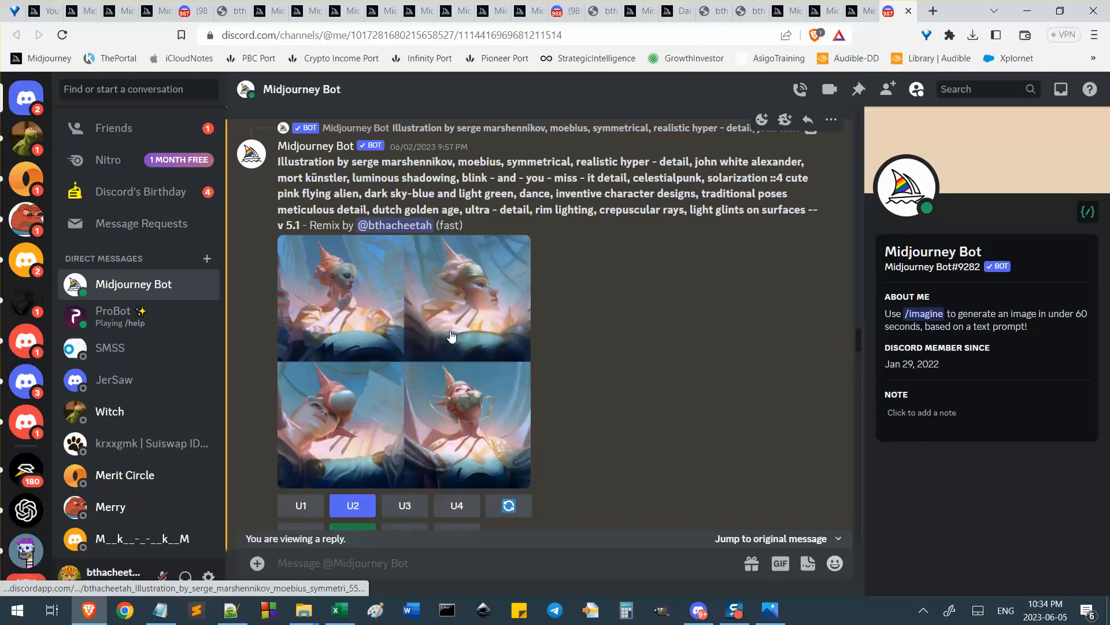
pyautogui.scroll(-1, 474, 301)
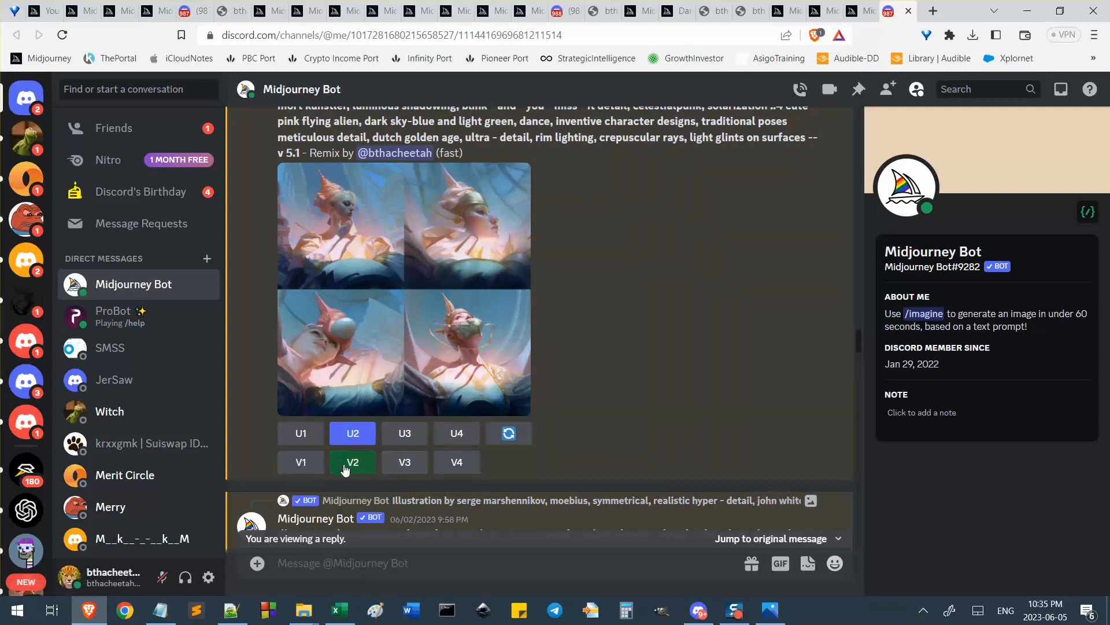
# Return to the 10:00 PM variations grid and view it enlarged, then close the preview
pyautogui.scroll(-6, 608, 301)
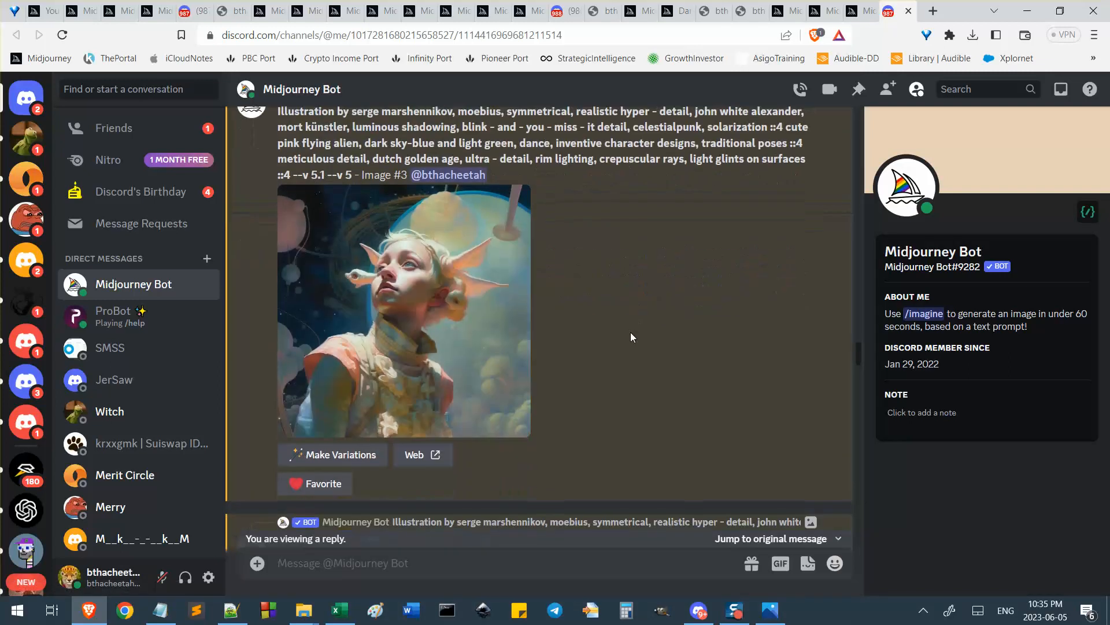
pyautogui.scroll(-20, 628, 335)
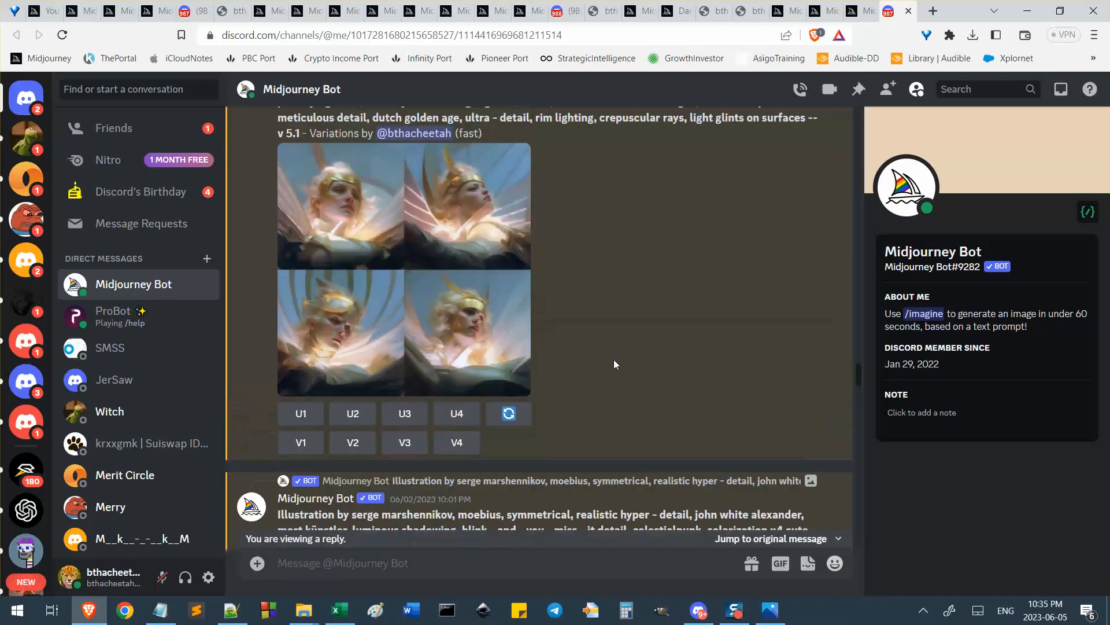
pyautogui.scroll(2, 614, 363)
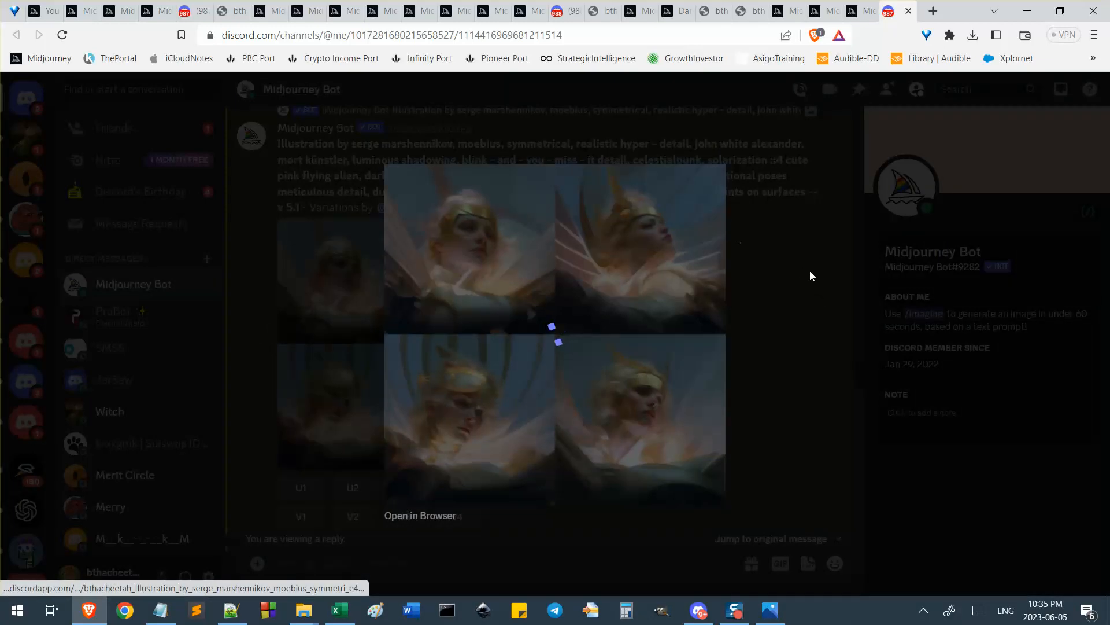
pyautogui.click(816, 284)
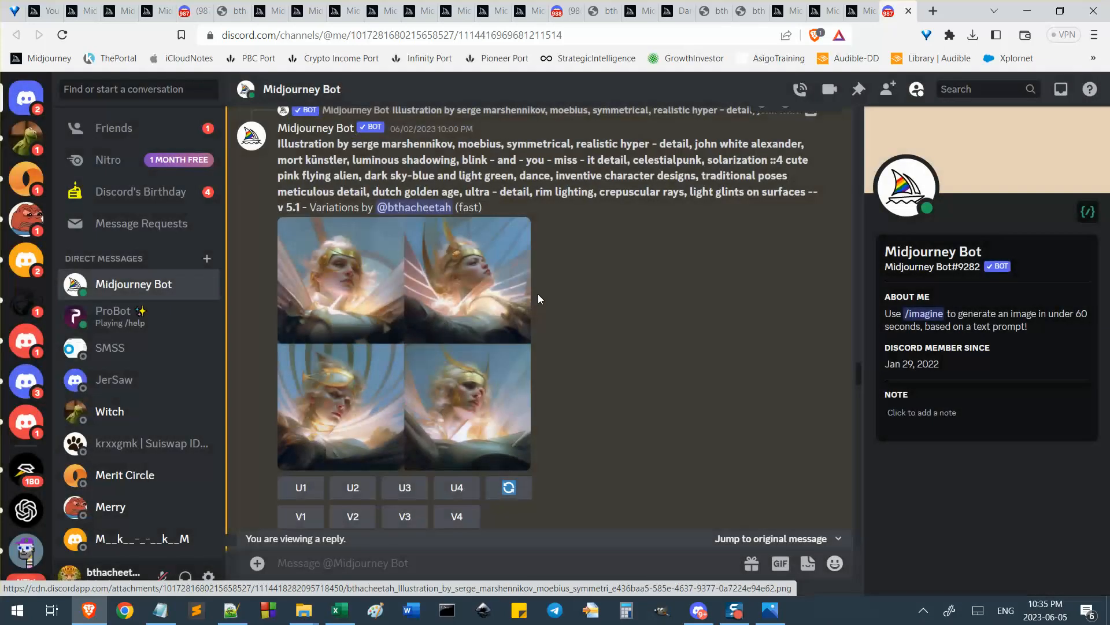
# Find the 10:01 PM remix grid of pink flying aliens and view it enlarged
pyautogui.scroll(-5, 537, 299)
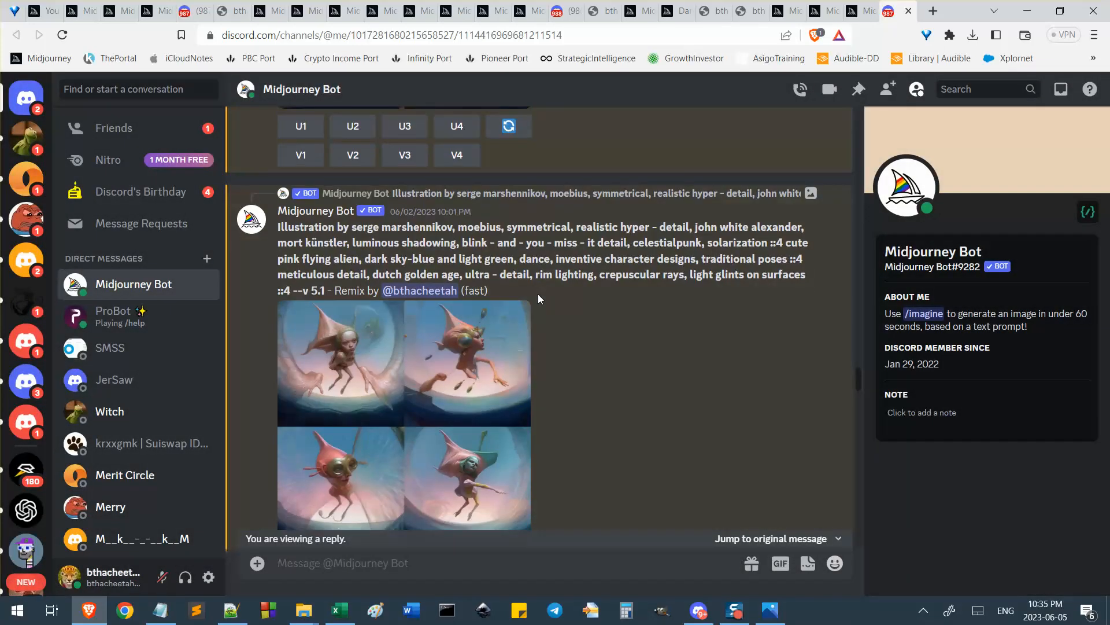
pyautogui.scroll(-3, 538, 294)
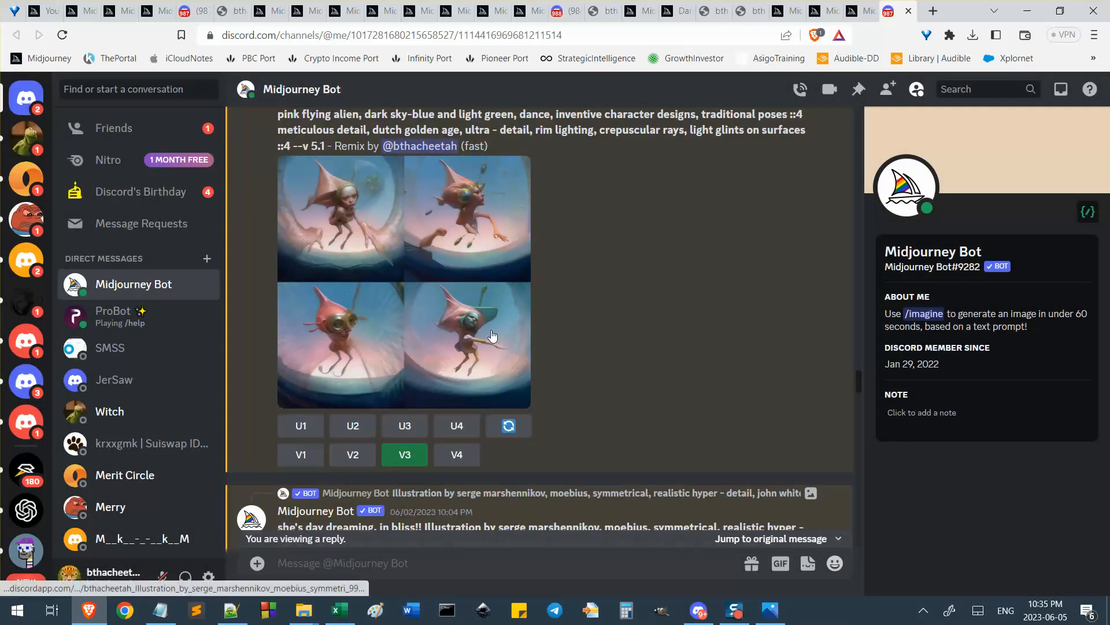
pyautogui.click(492, 335)
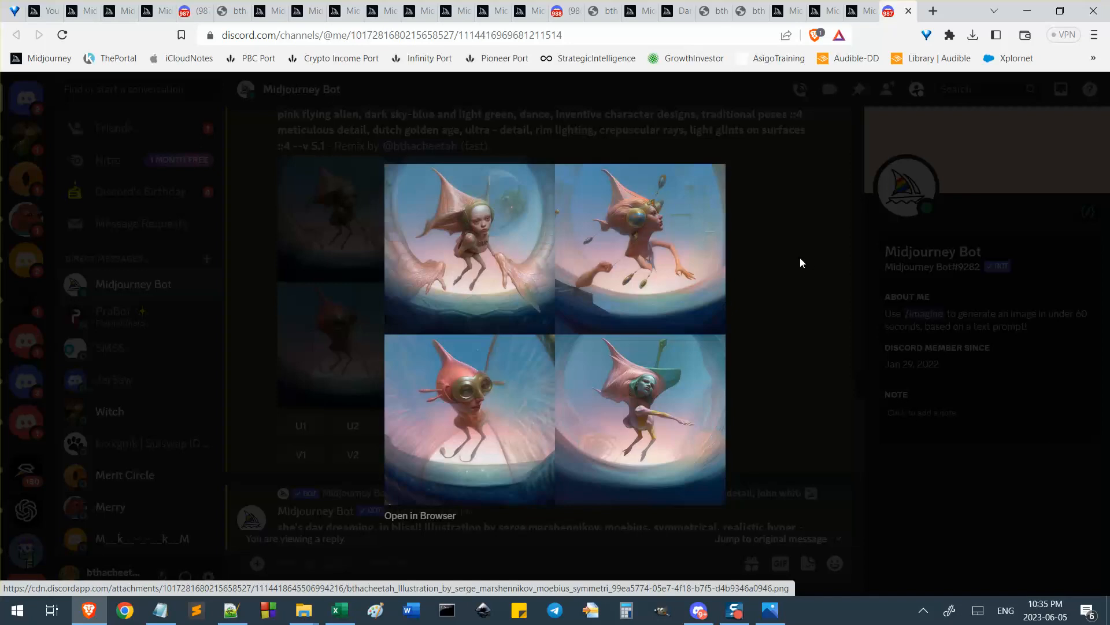
# Close the enlarged 10:01 PM alien grid, enlarge it once more for another look, and close the preview
pyautogui.click(804, 263)
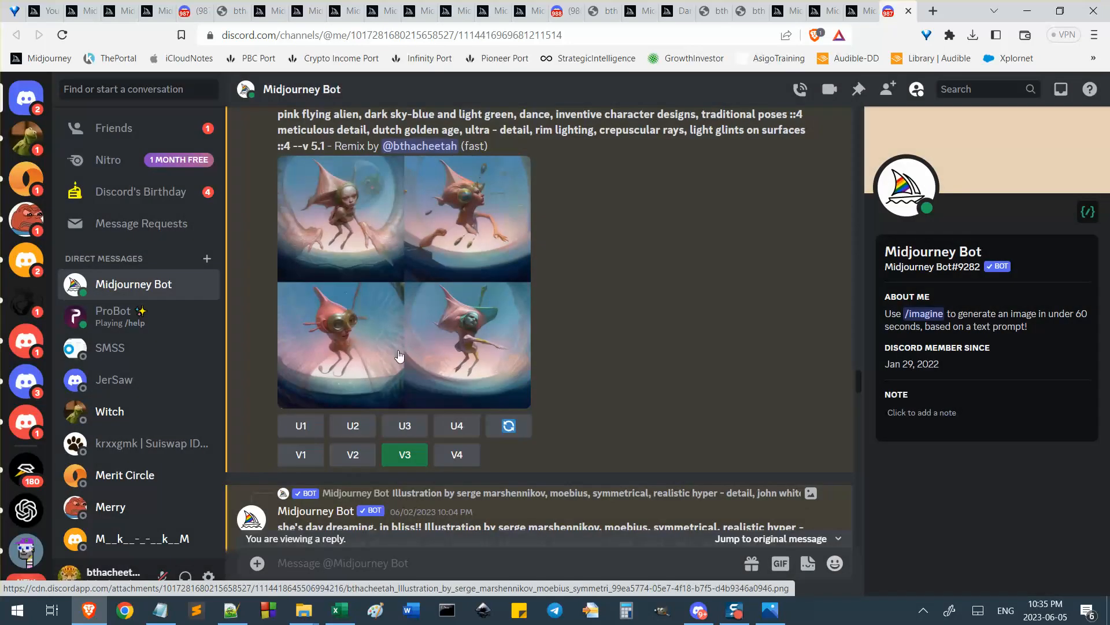
pyautogui.click(443, 304)
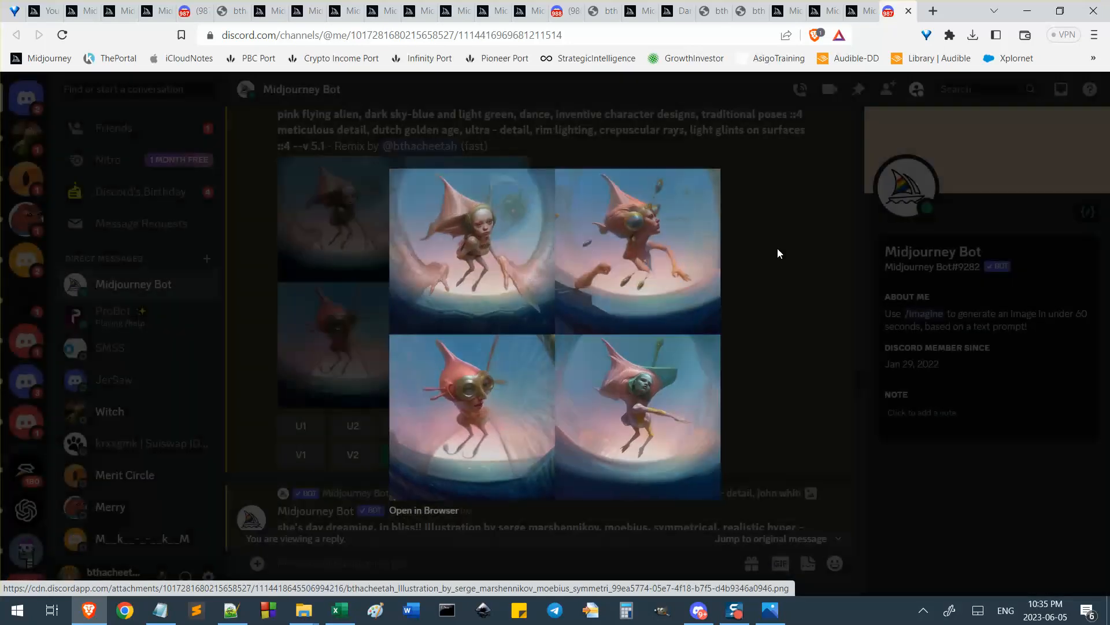
pyautogui.click(777, 248)
# Examine the 10:04 PM remix grid, highlighting "she's day dreaming, in bliss!!" in its prompt and the "Remix" wording after it
pyautogui.scroll(-5, 633, 269)
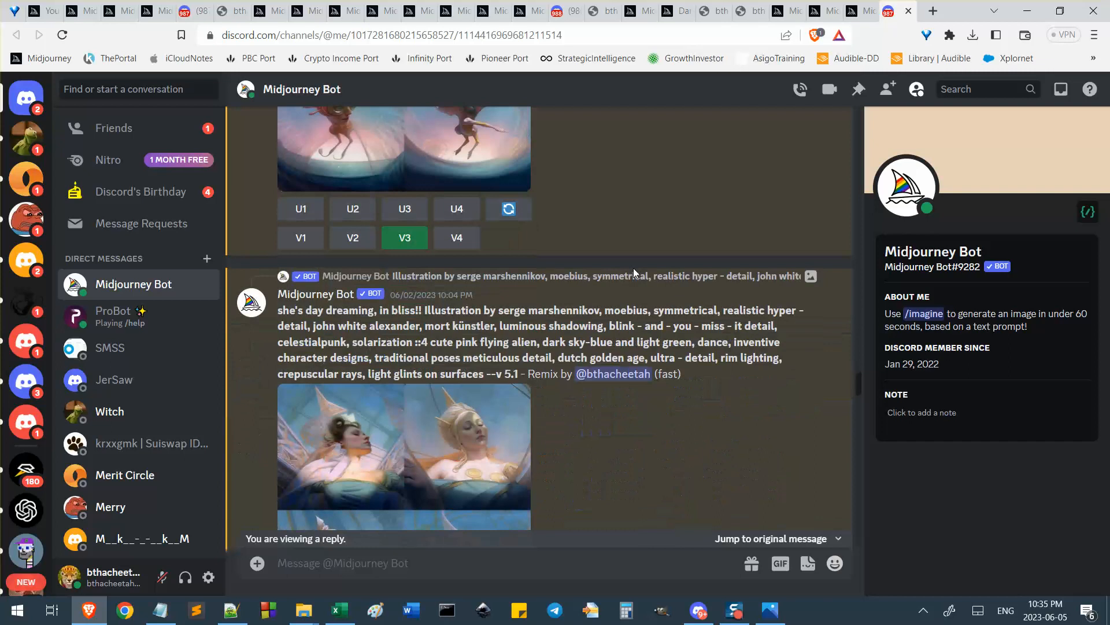
pyautogui.scroll(-1, 633, 268)
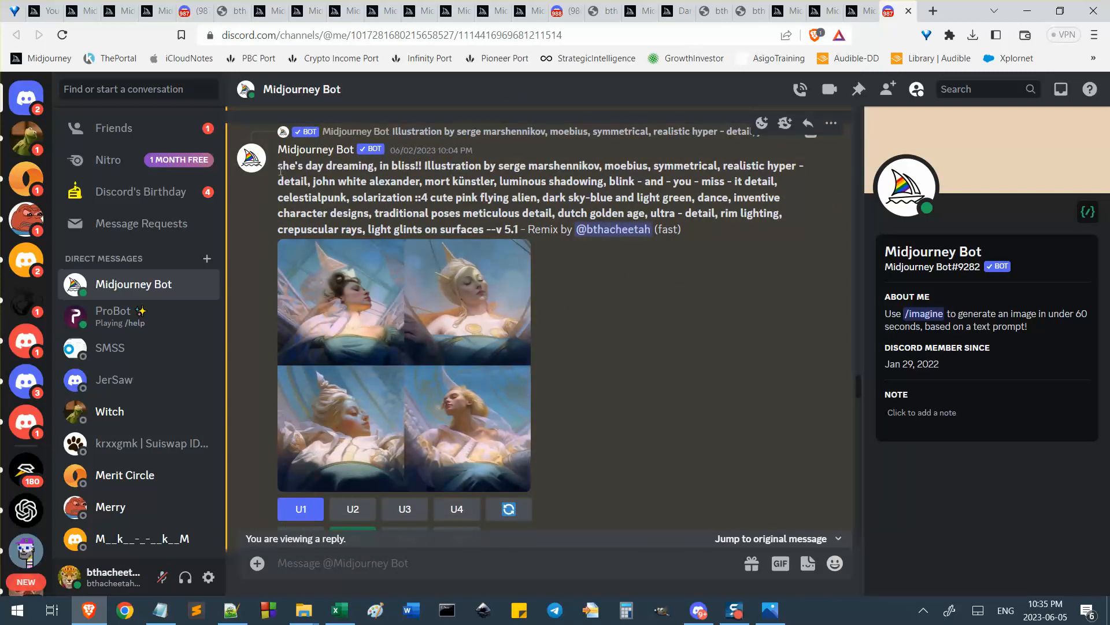
pyautogui.moveTo(281, 170); pyautogui.dragTo(428, 167)
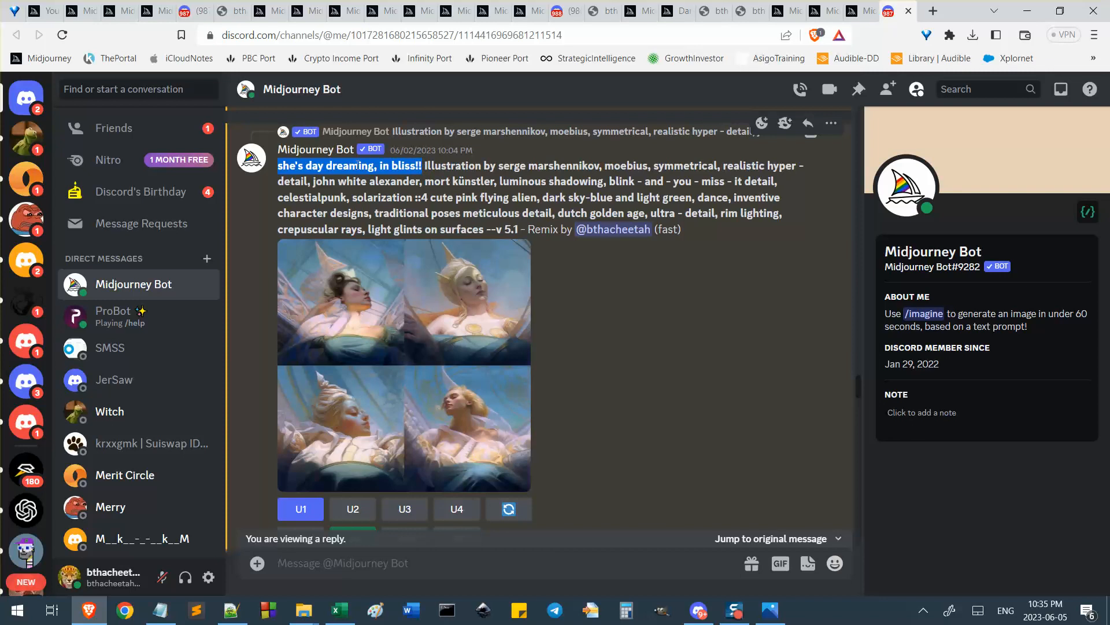
pyautogui.moveTo(423, 167); pyautogui.dragTo(389, 166)
pyautogui.click(529, 222)
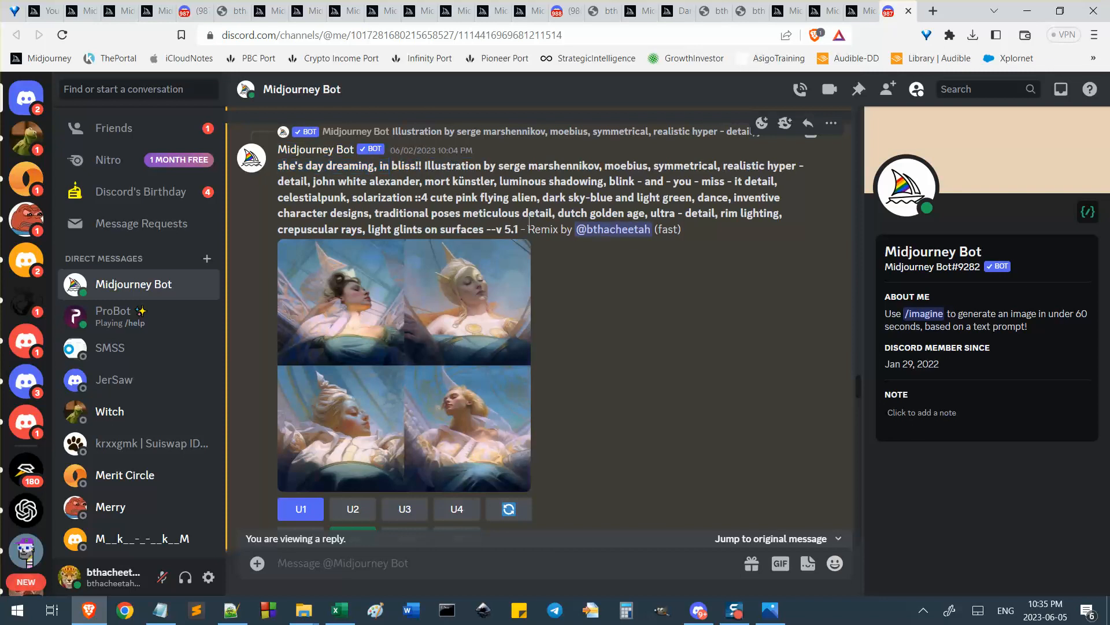
pyautogui.moveTo(529, 230); pyautogui.dragTo(566, 229)
# Go to the 9:59 PM portrait behind the 10:04 PM grid and submit a remix variation with "angel daydreaming!!" added before "Illustration"
pyautogui.click(517, 133)
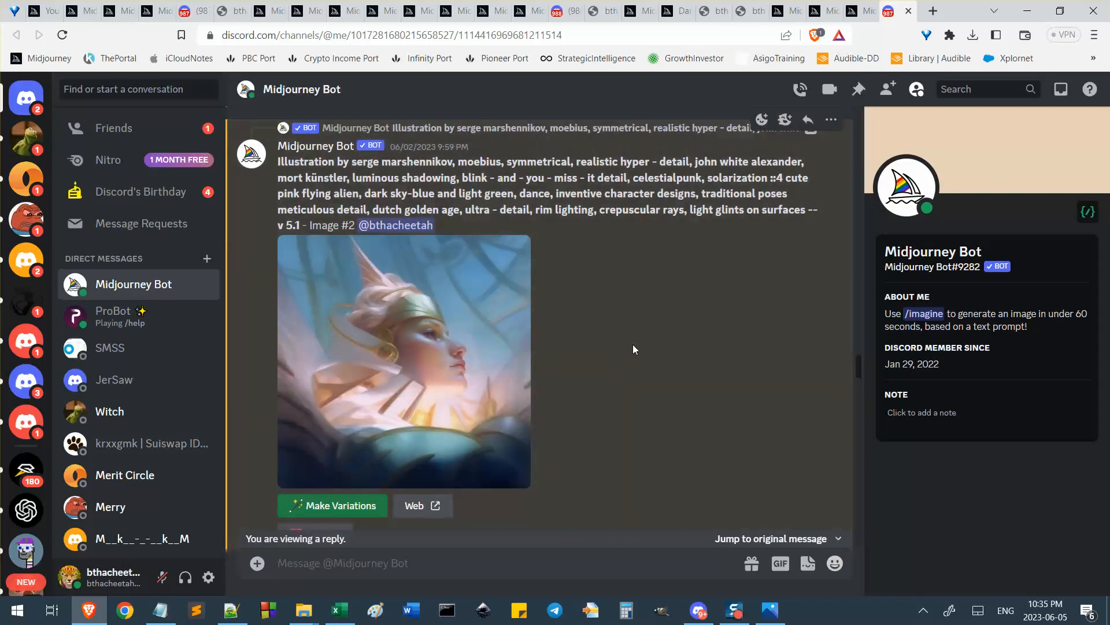
pyautogui.click(336, 508)
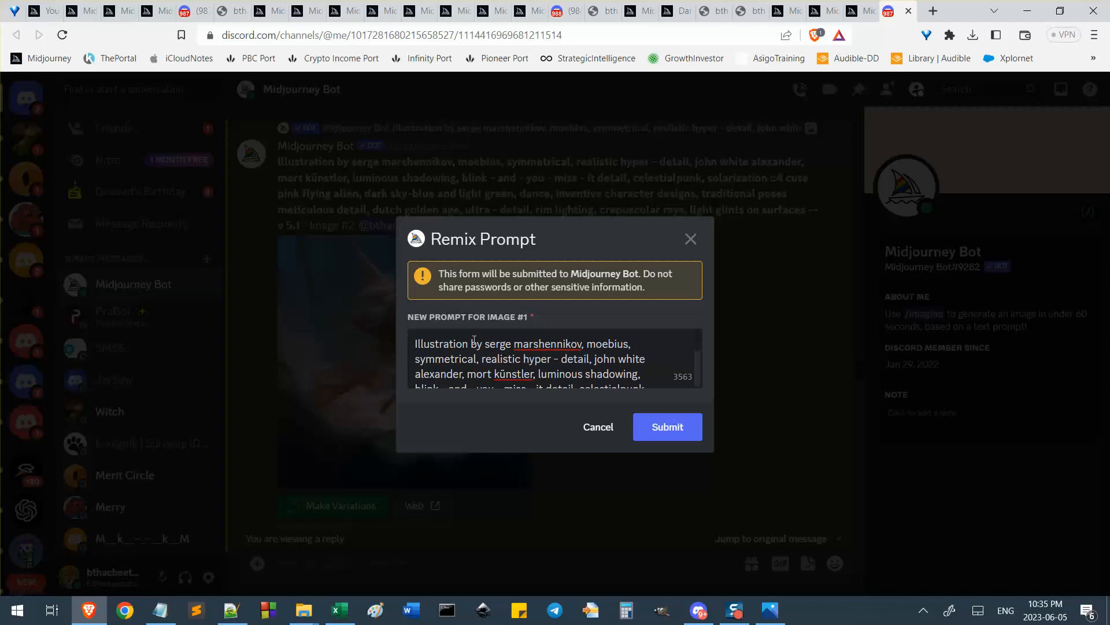
pyautogui.write('babe')
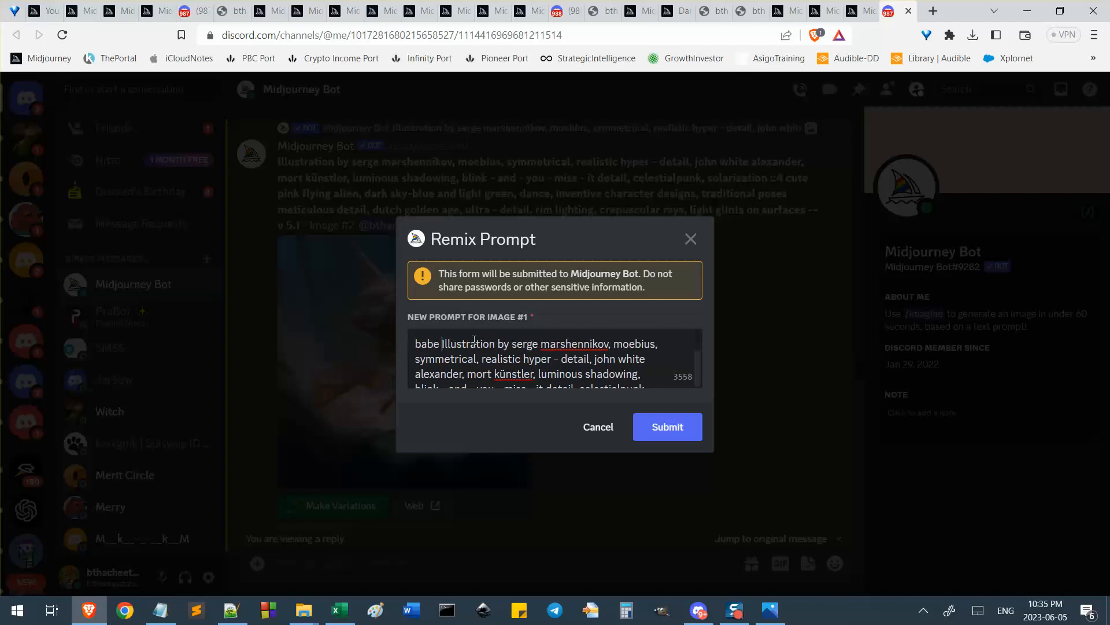
pyautogui.hotkey('ctrl', 'shift', 'Left')
pyautogui.write('angel ')
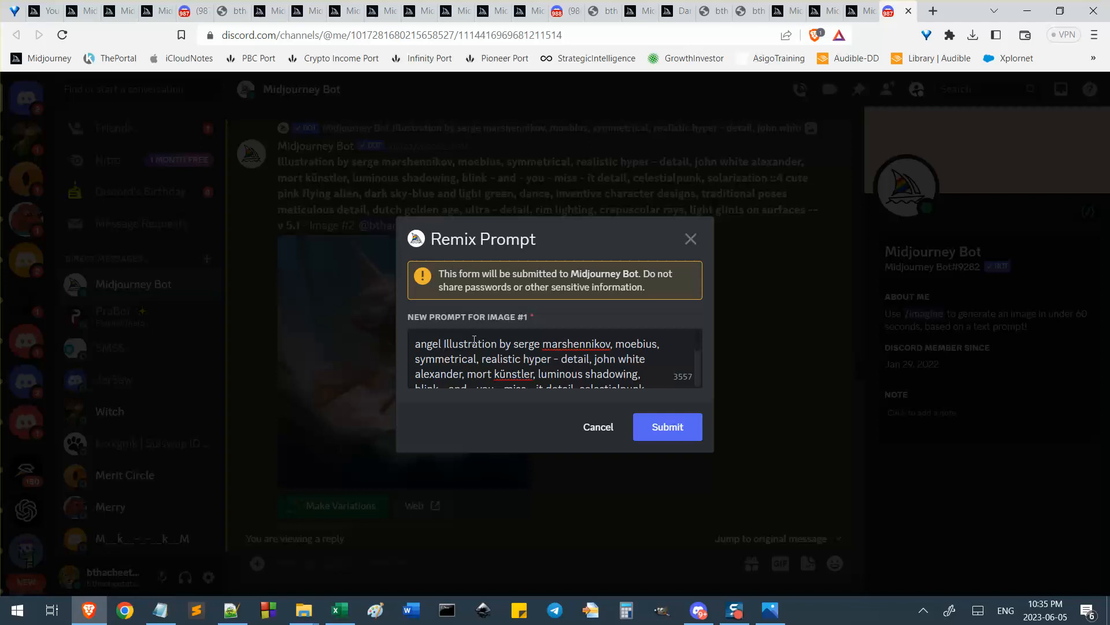
pyautogui.write('daydreaming')
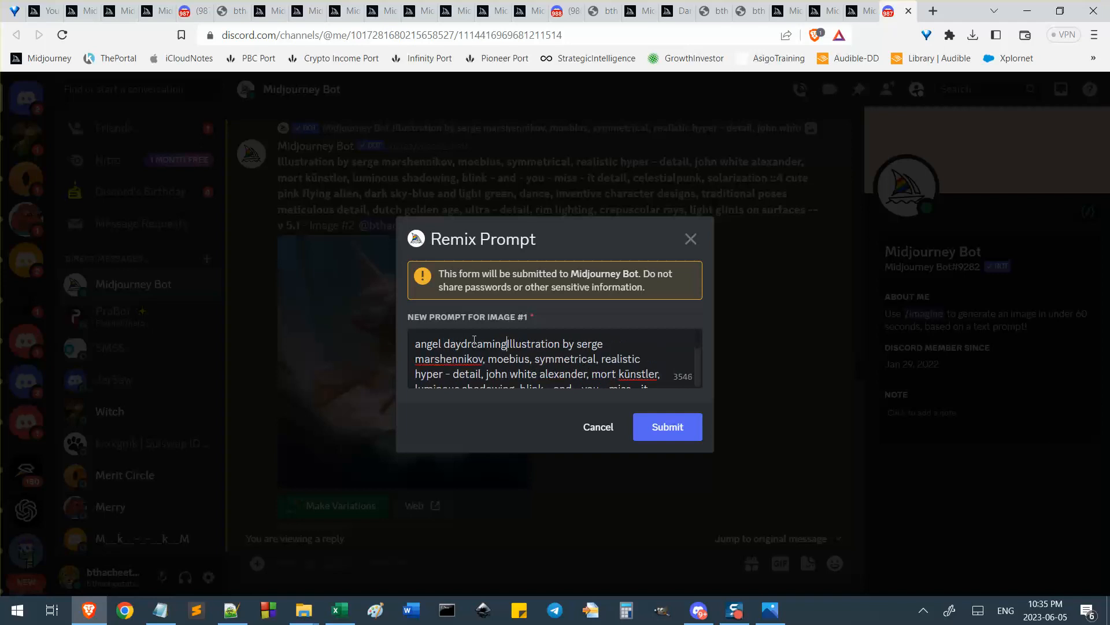
pyautogui.write('!!')
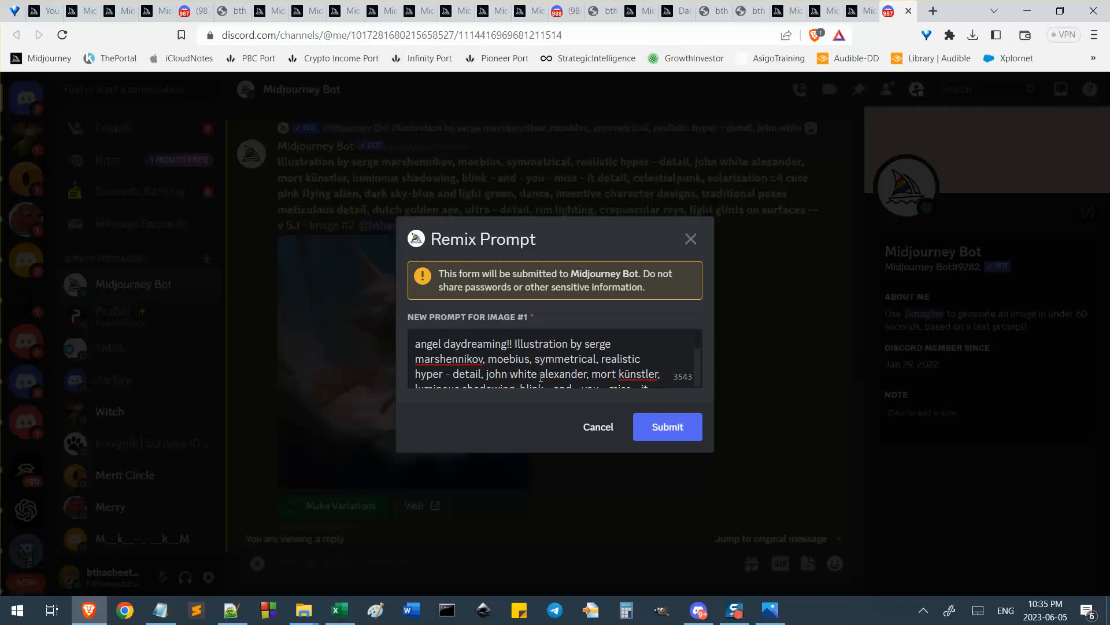
pyautogui.click(682, 428)
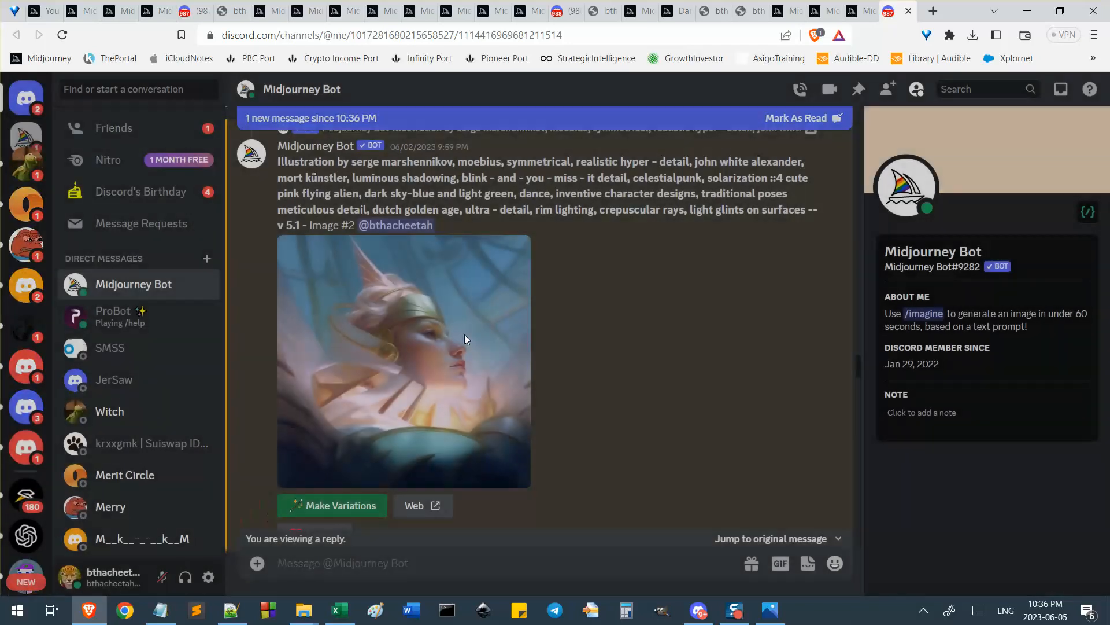
# Return to the 10:04 PM remix grid and highlight the "she's day dreaming, in bliss!!" wording at the start of its prompt
pyautogui.scroll(-10, 626, 459)
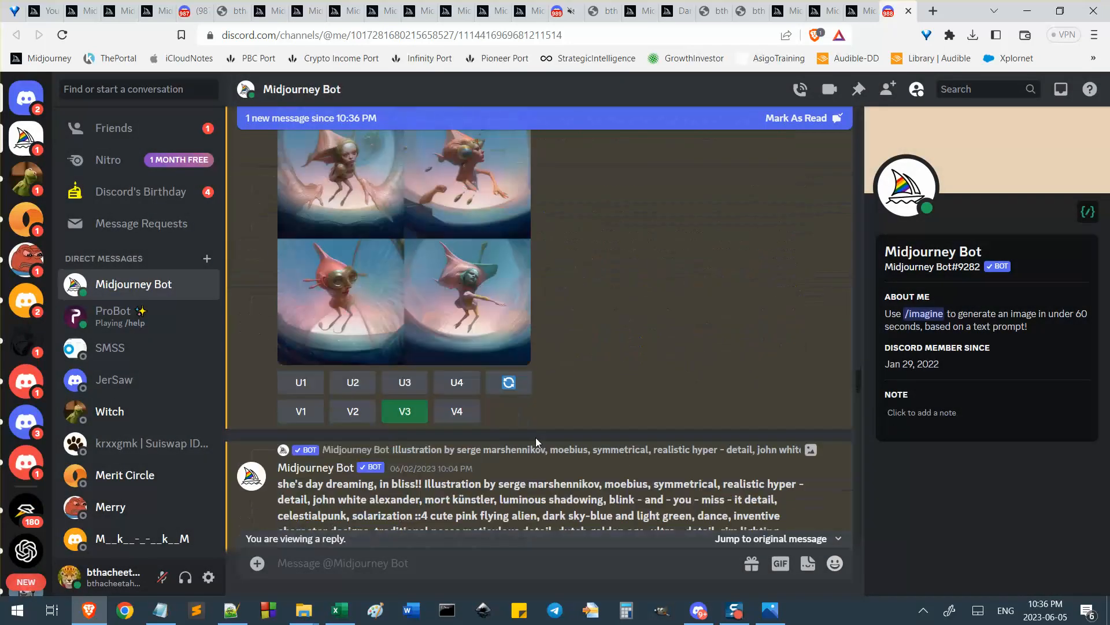
pyautogui.scroll(3, 490, 401)
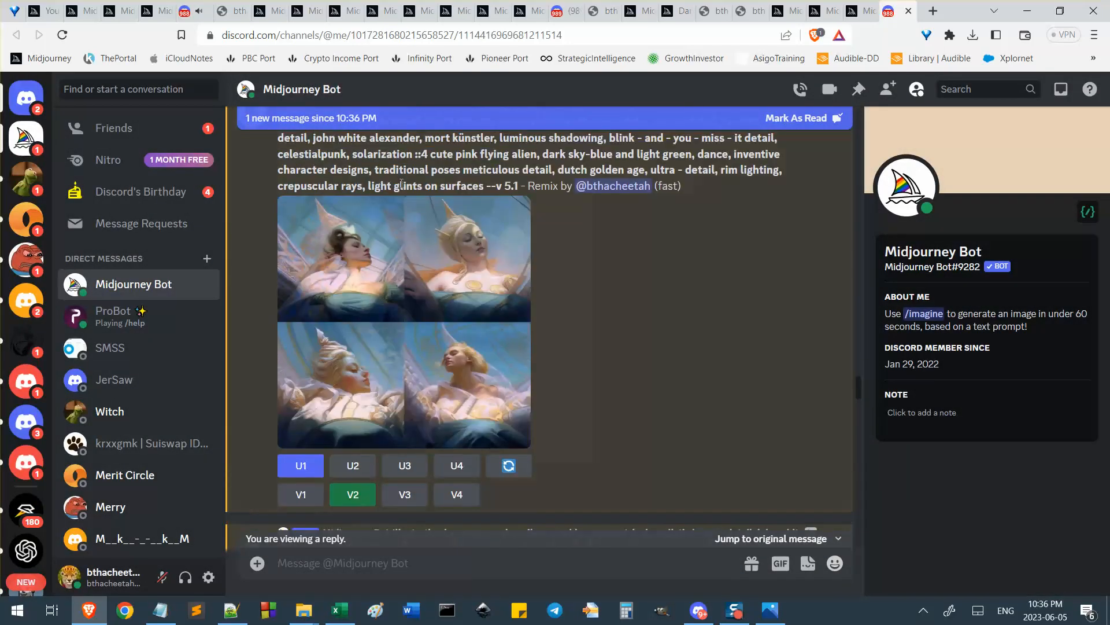
pyautogui.moveTo(296, 194); pyautogui.dragTo(421, 195)
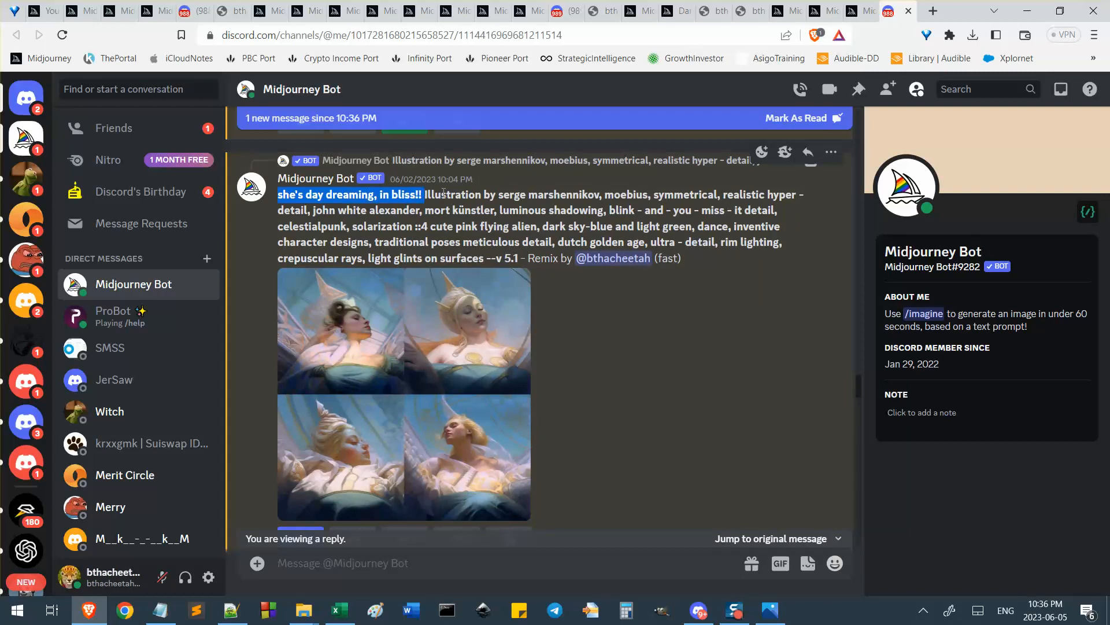
pyautogui.click(438, 195)
pyautogui.moveTo(421, 194); pyautogui.dragTo(337, 194)
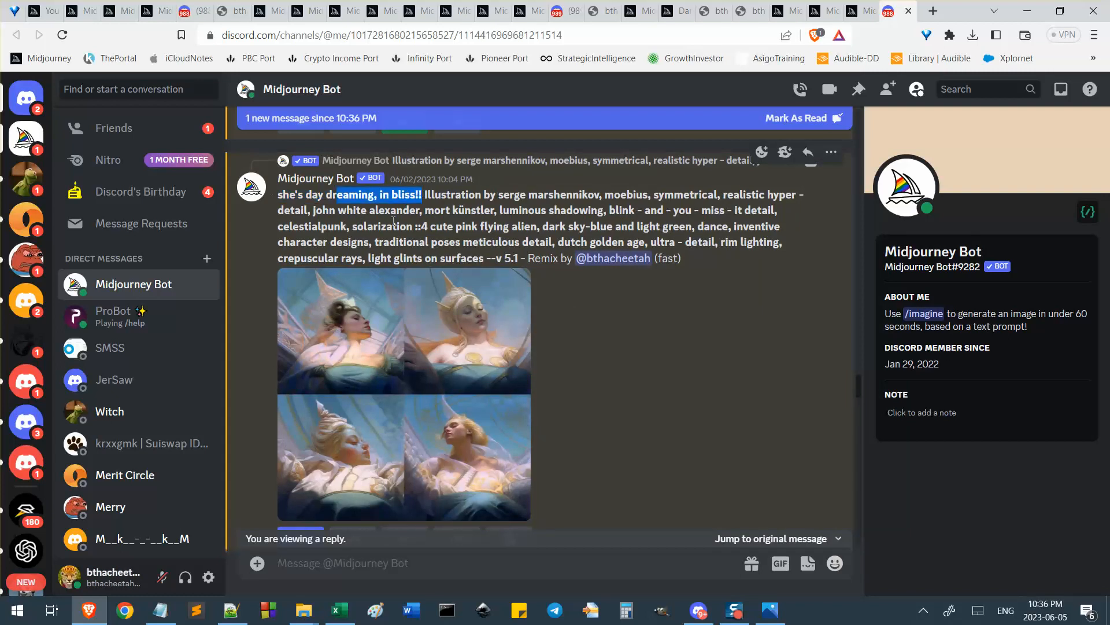
pyautogui.click(357, 223)
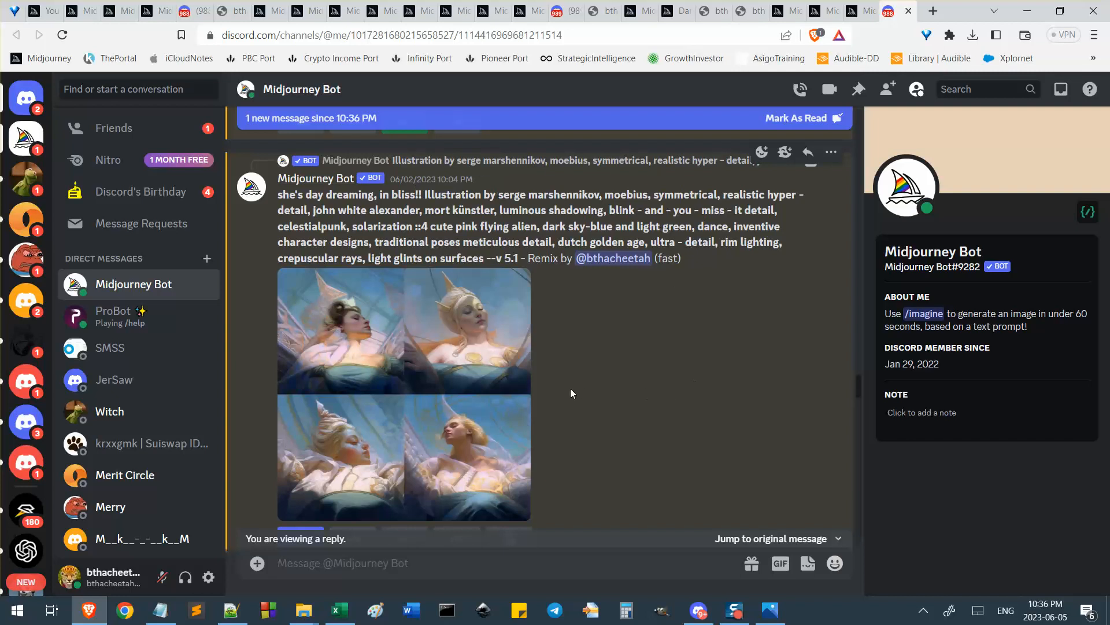
# View the four images of the 10:04 PM remix grid enlarged and close the preview
pyautogui.scroll(-2, 560, 393)
pyautogui.click(414, 266)
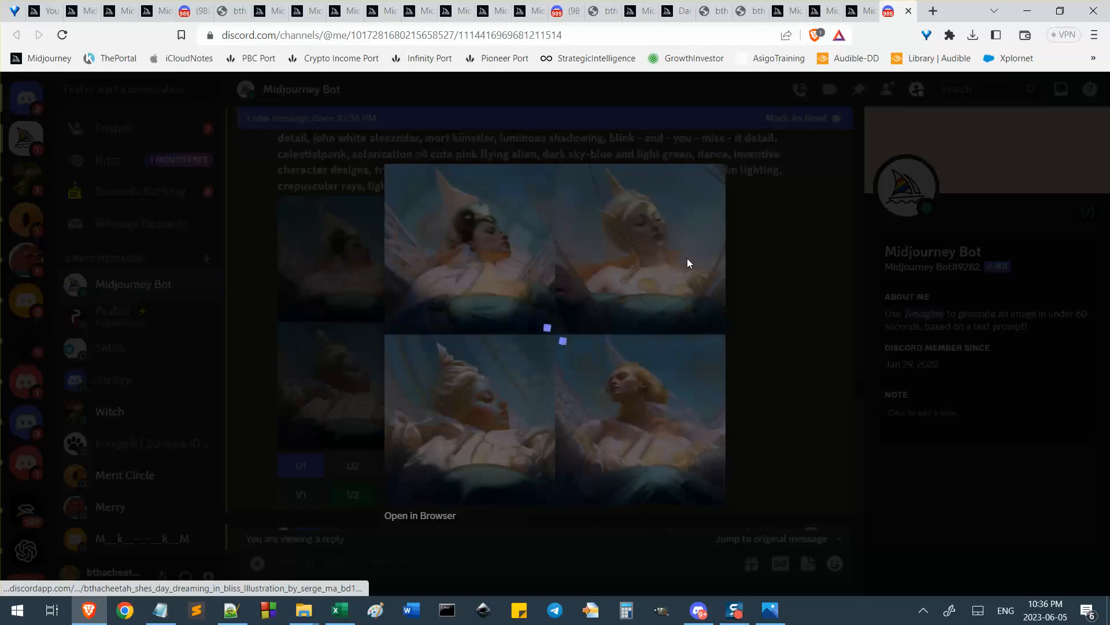
pyautogui.click(745, 273)
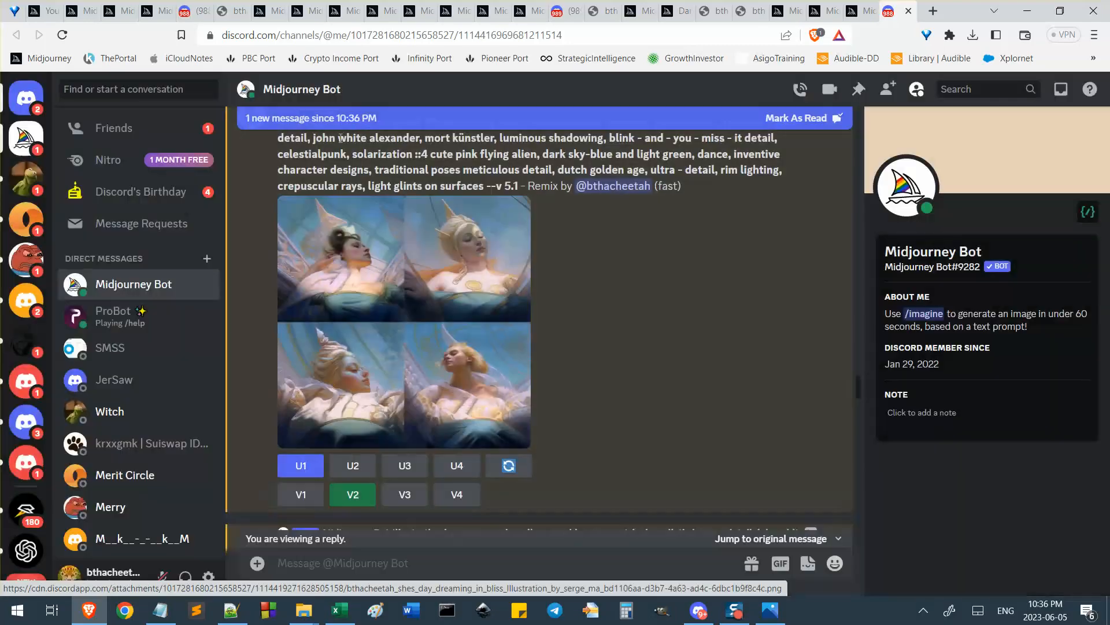
# Enclose the last number of the page address in triple parentheses to demonstrate emphasis syntax, without loading it
pyautogui.scroll(1, 427, 156)
pyautogui.click(588, 36)
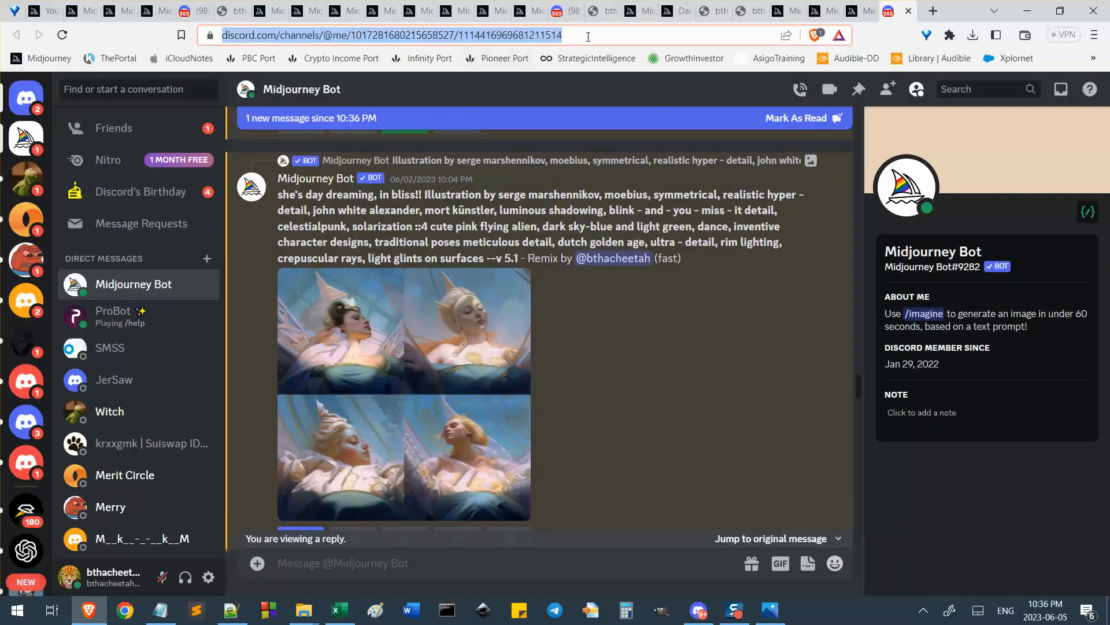
pyautogui.click(590, 36)
pyautogui.write(')))')
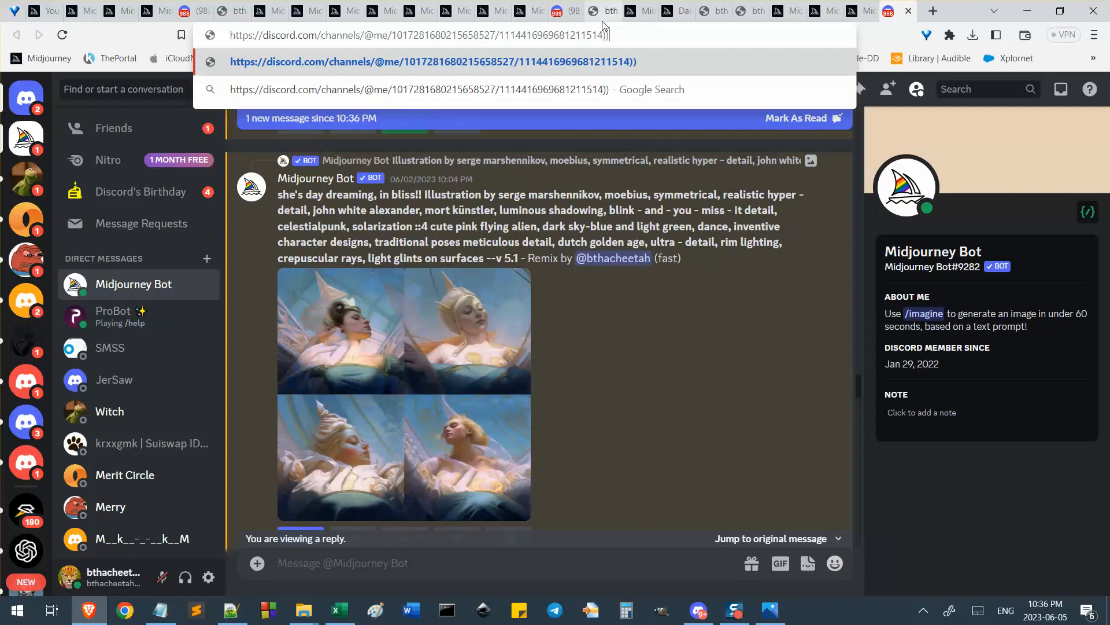
pyautogui.click(501, 35)
pyautogui.write('(((')
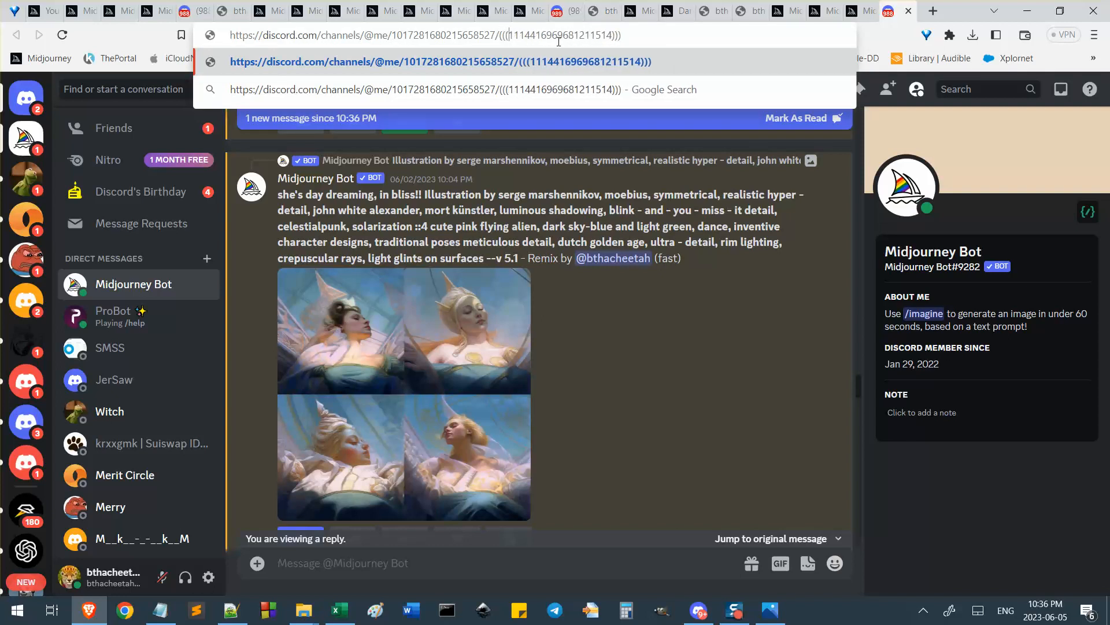
# Extend the parentheses around the address's last number to five on each side, clear the address text and return to the message
pyautogui.moveTo(499, 36); pyautogui.dragTo(663, 29)
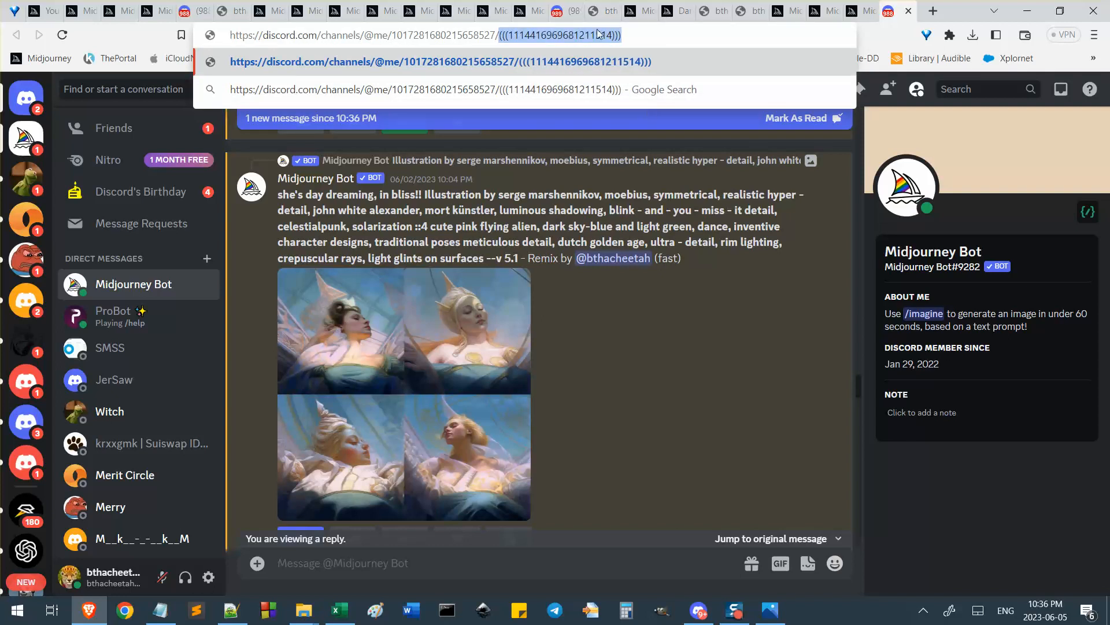
pyautogui.click(629, 35)
pyautogui.write('))')
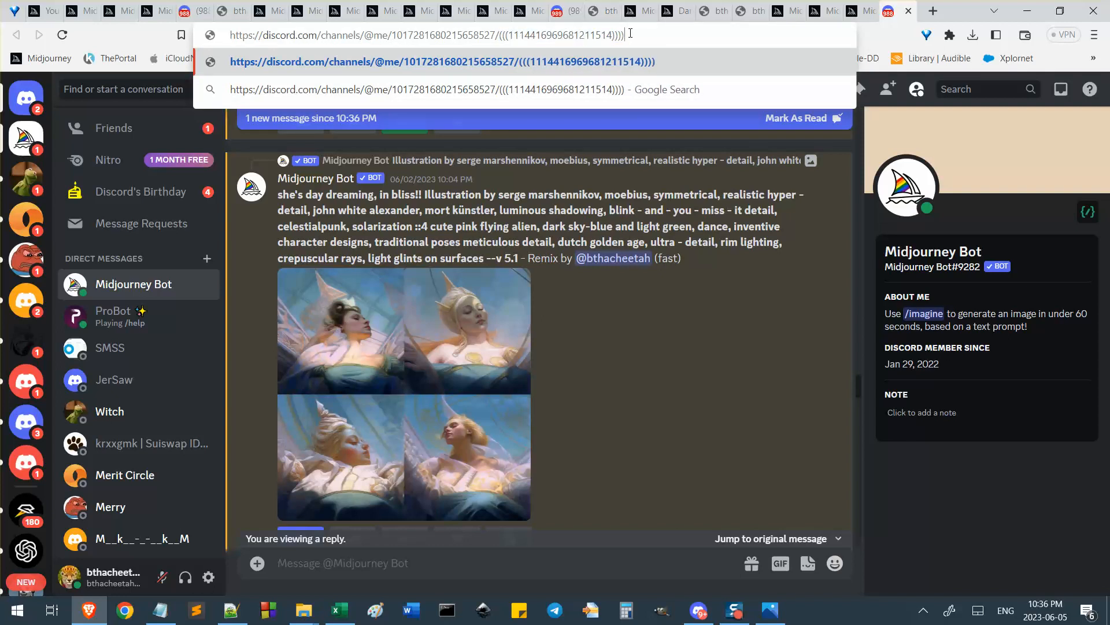
pyautogui.click(500, 36)
pyautogui.write('((')
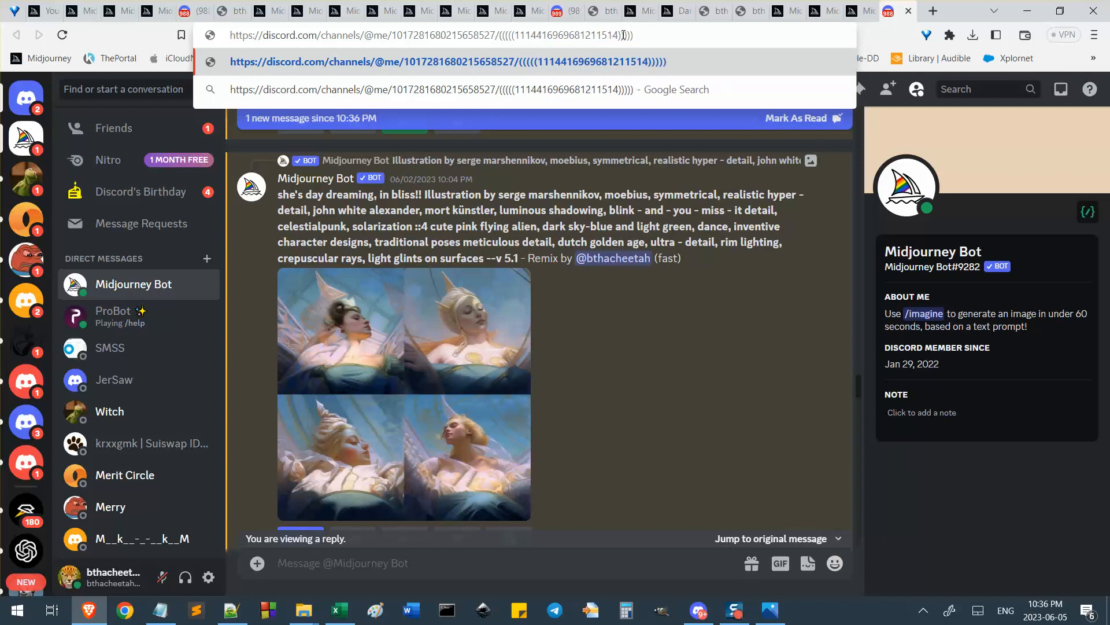
pyautogui.moveTo(619, 38); pyautogui.dragTo(230, 41)
pyautogui.hotkey('ctrl', 'x')
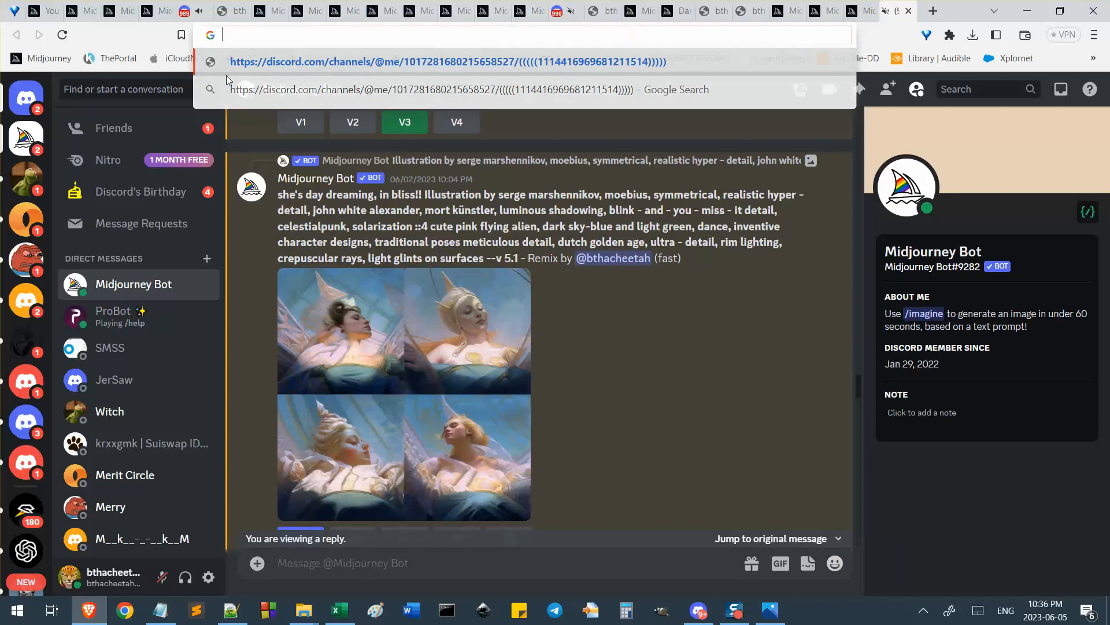
pyautogui.click(341, 145)
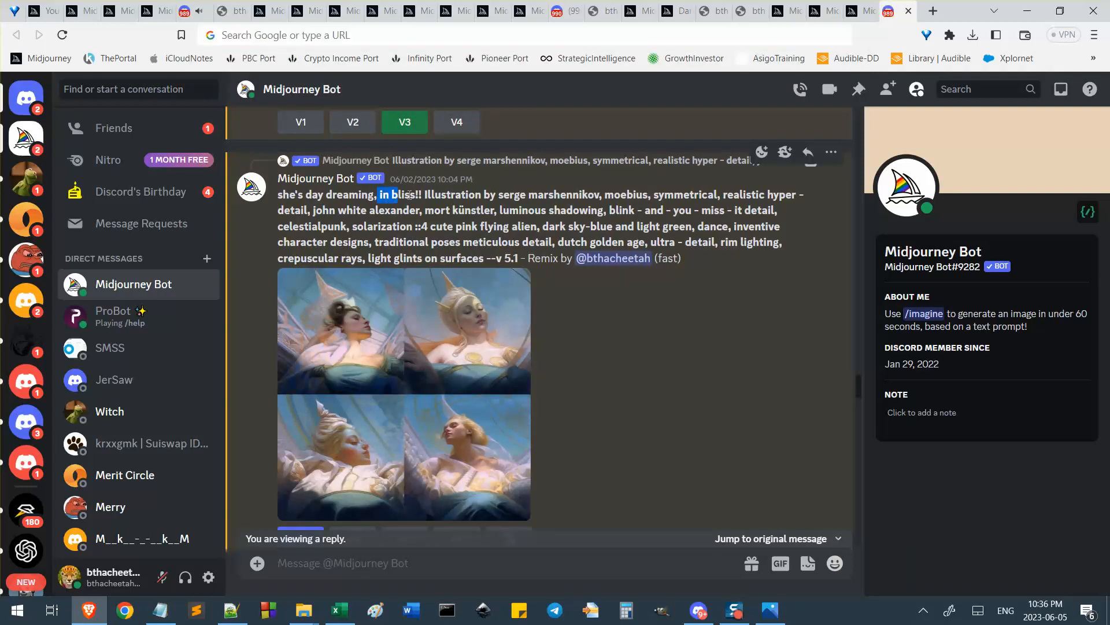
# Compare the 10:04 PM grid with 23.png in the done folder, view that picture full size, close it and return to Discord
pyautogui.scroll(-1, 441, 232)
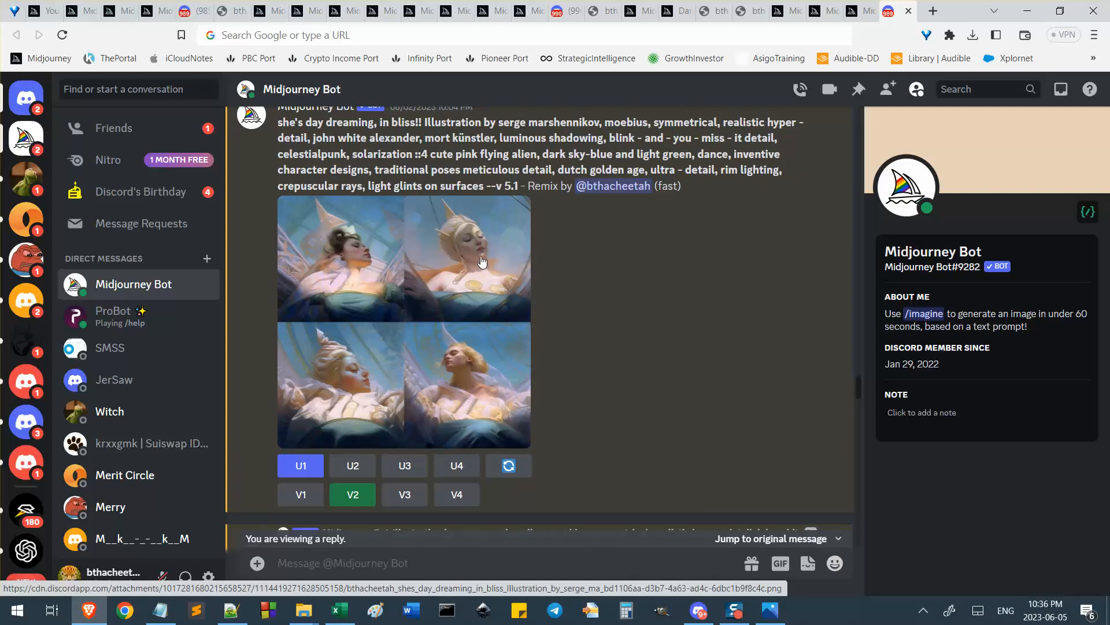
pyautogui.moveTo(303, 610)
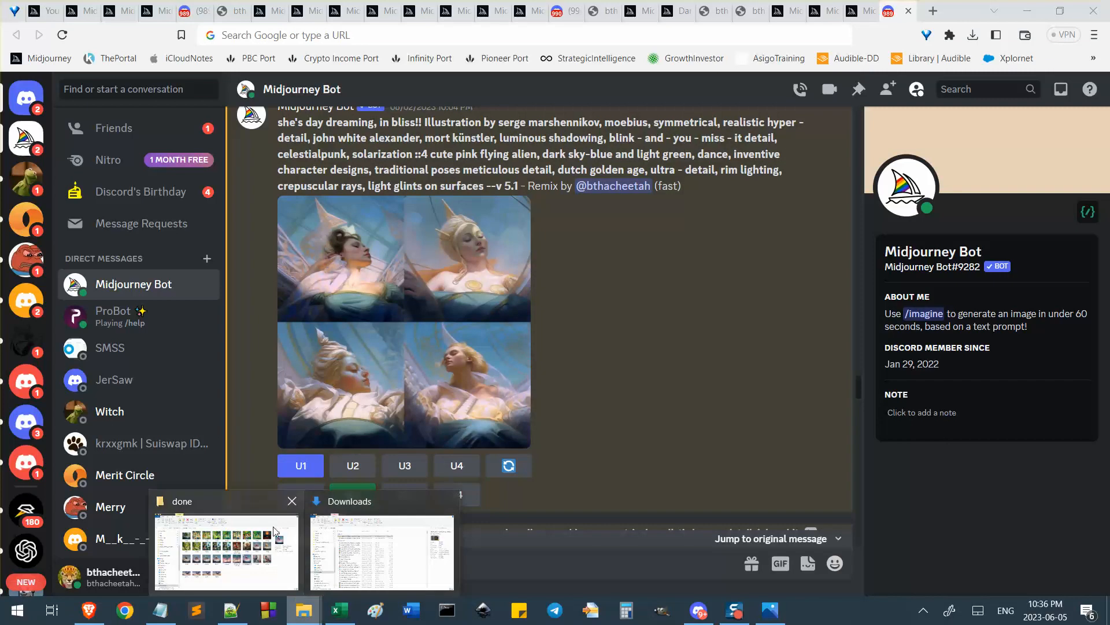
pyautogui.click(226, 549)
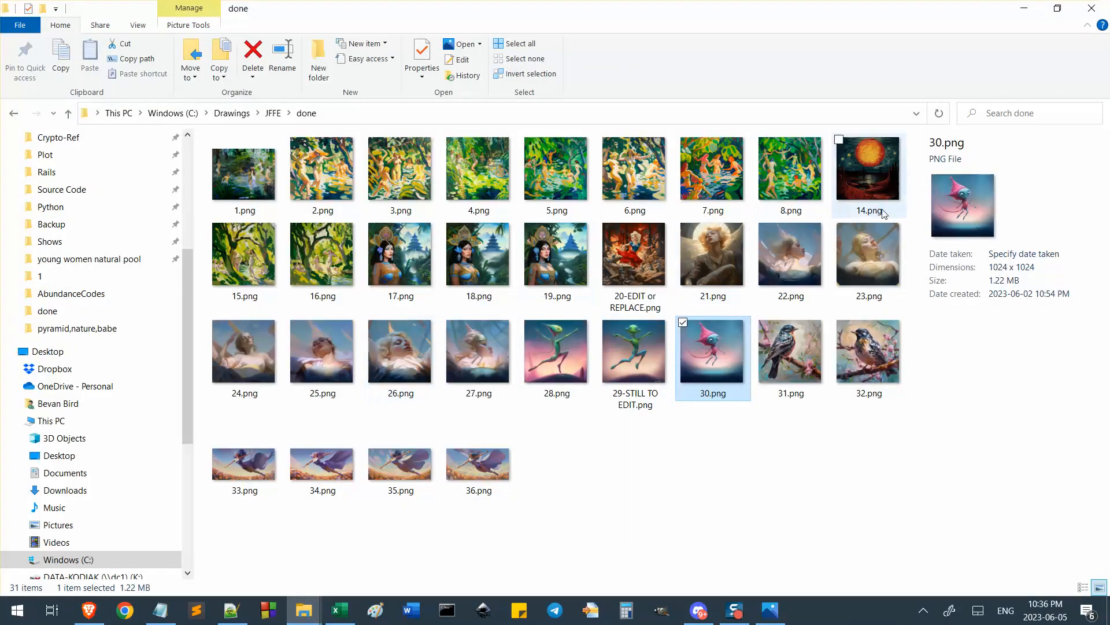
pyautogui.hotkey('alt', 'Tab')
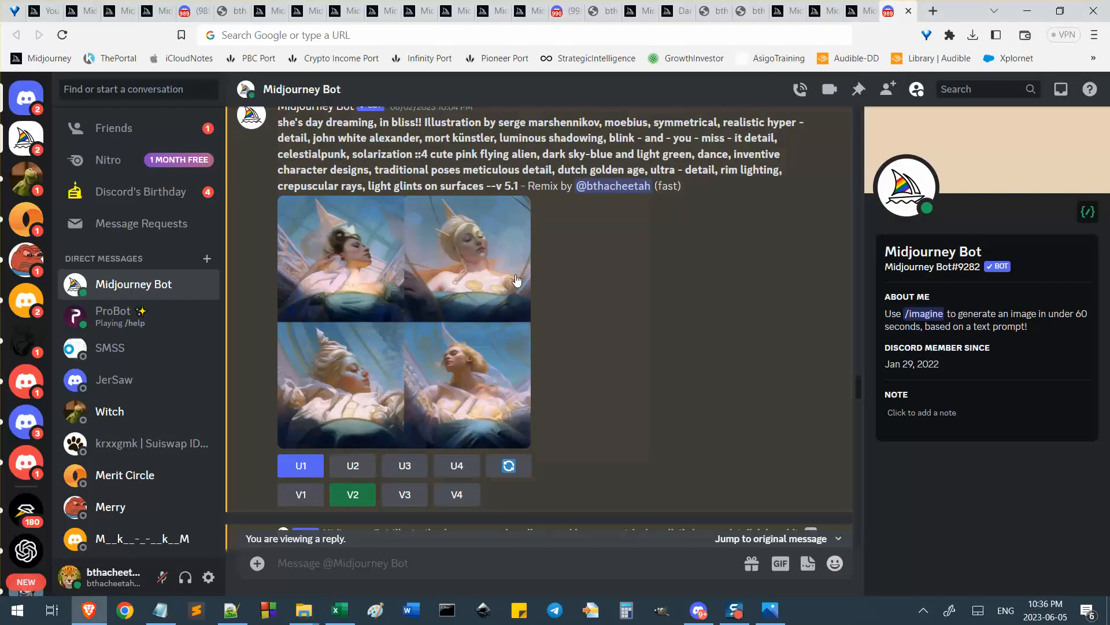
pyautogui.hotkey('alt', 'Tab')
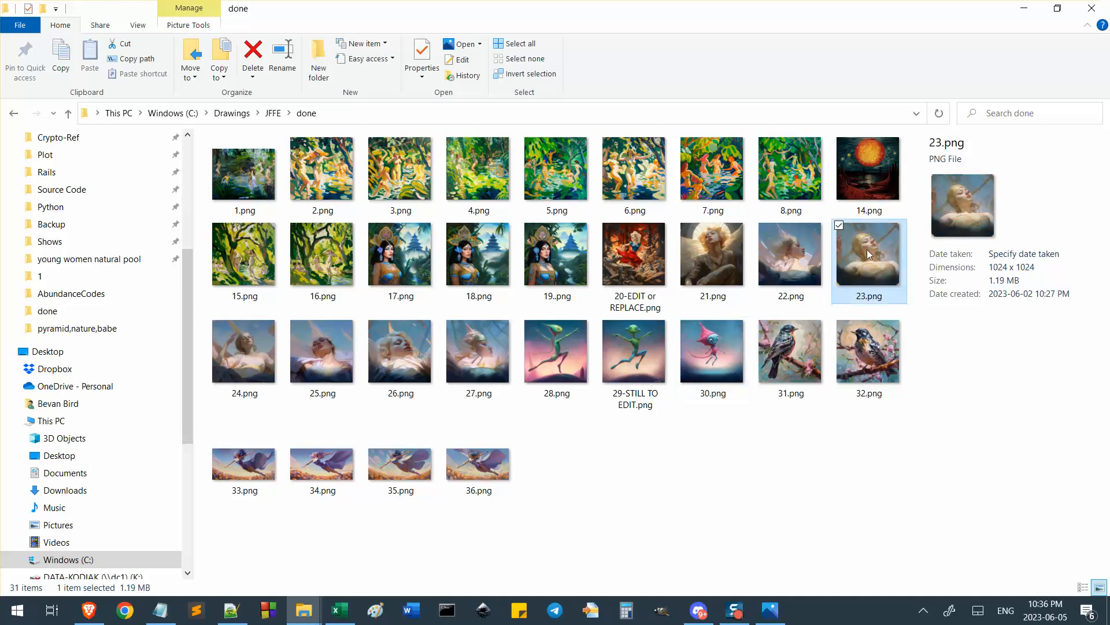
pyautogui.doubleClick(868, 250)
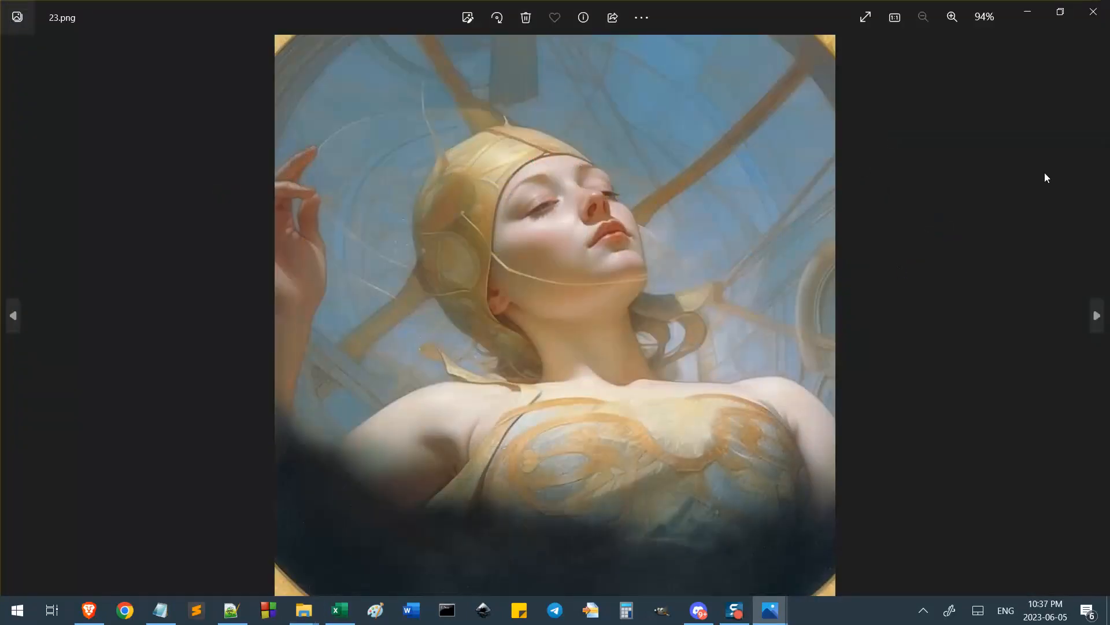
pyautogui.click(1093, 11)
pyautogui.hotkey('alt', 'Tab')
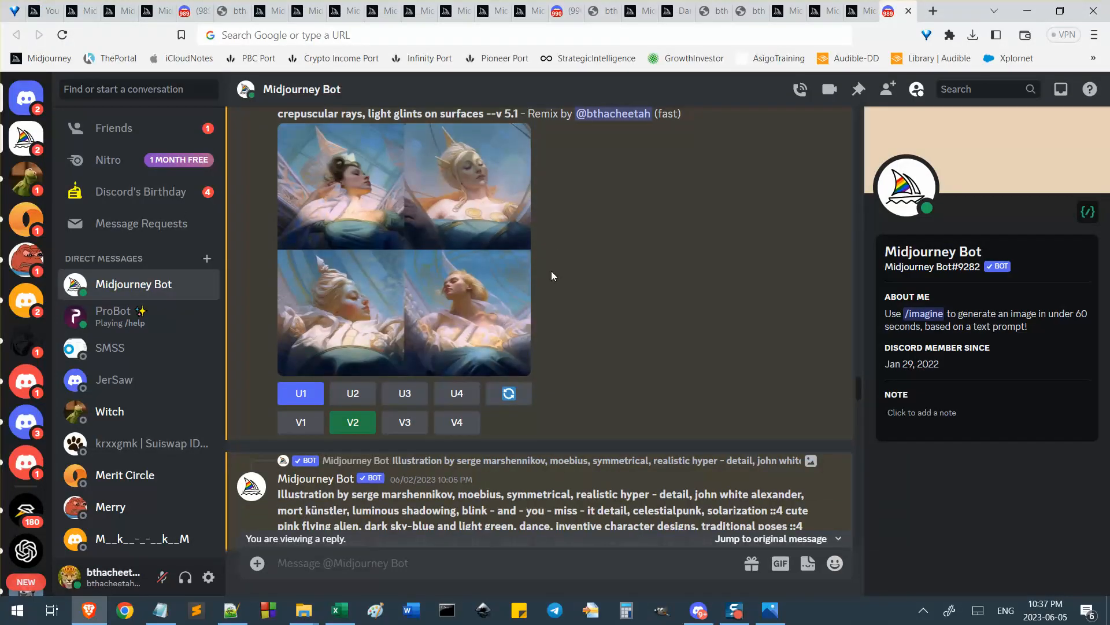
# Compare the 10:06 PM upscaled image and its added words "she's day dreaming, in bliss!!" with the 10:04 PM remix grid
pyautogui.scroll(-5, 550, 271)
pyautogui.scroll(-8, 539, 290)
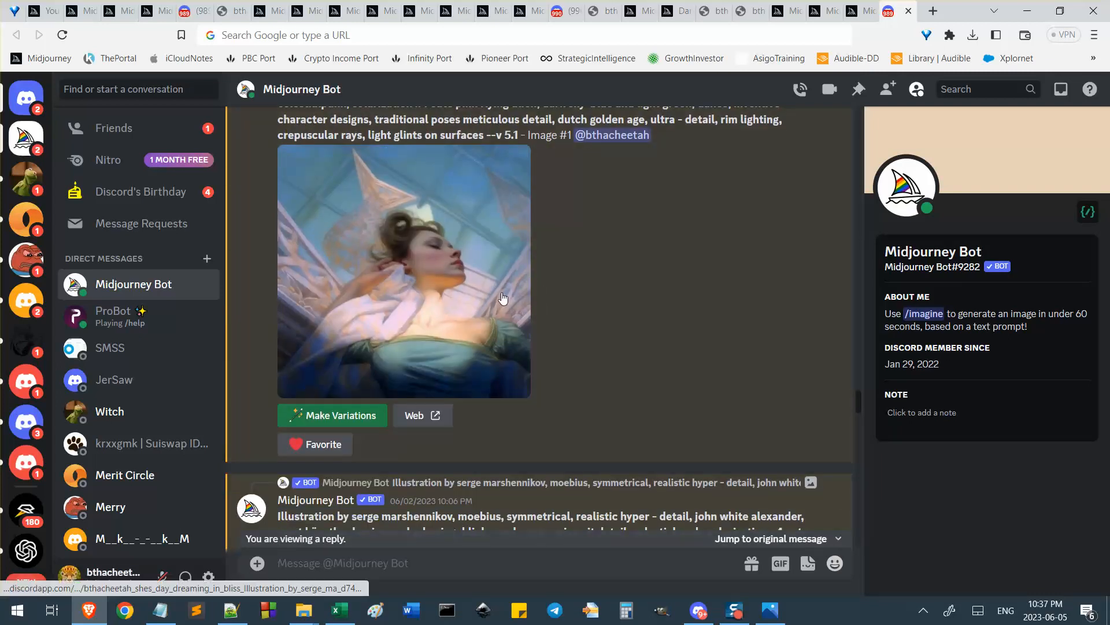
pyautogui.scroll(2, 517, 300)
pyautogui.scroll(1, 517, 300)
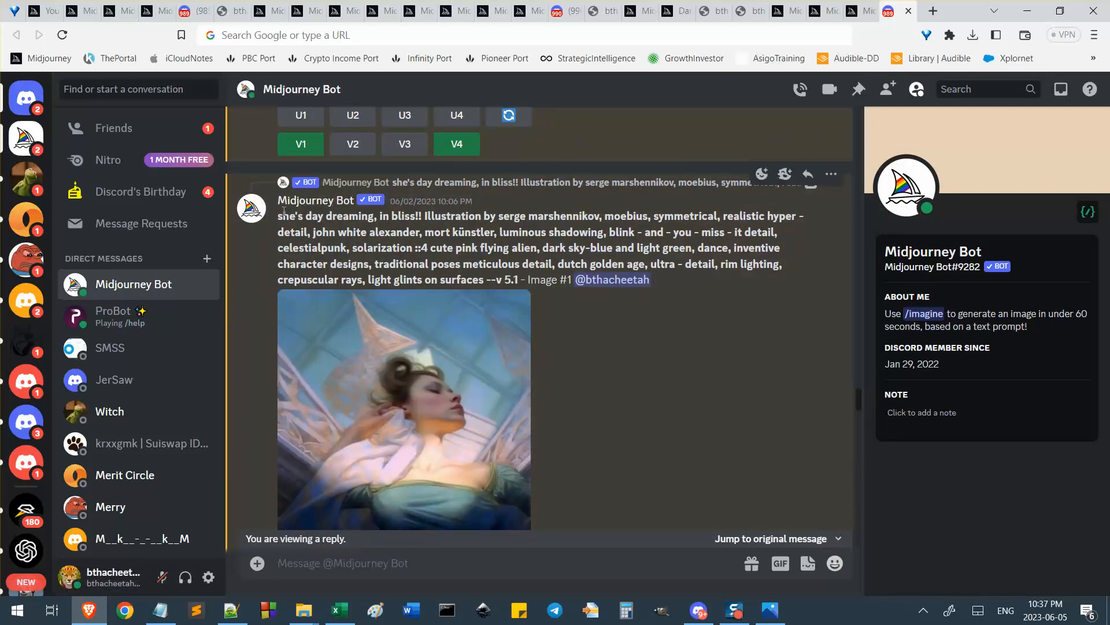
pyautogui.moveTo(278, 216); pyautogui.dragTo(450, 217)
pyautogui.click(500, 247)
pyautogui.scroll(3, 515, 188)
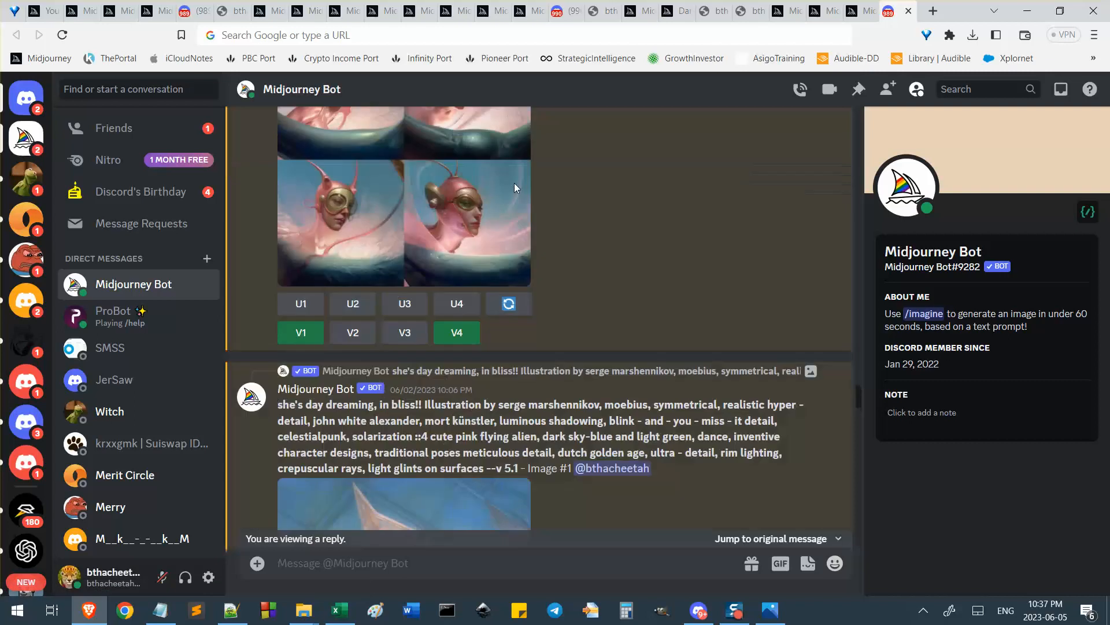
pyautogui.scroll(10, 514, 188)
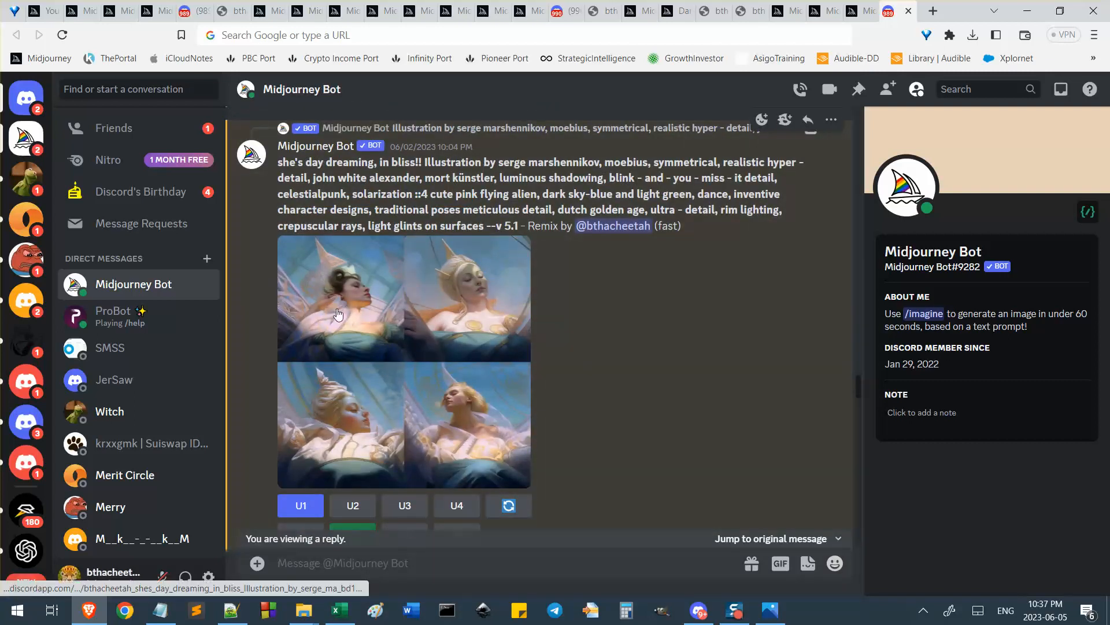
pyautogui.scroll(-15, 564, 328)
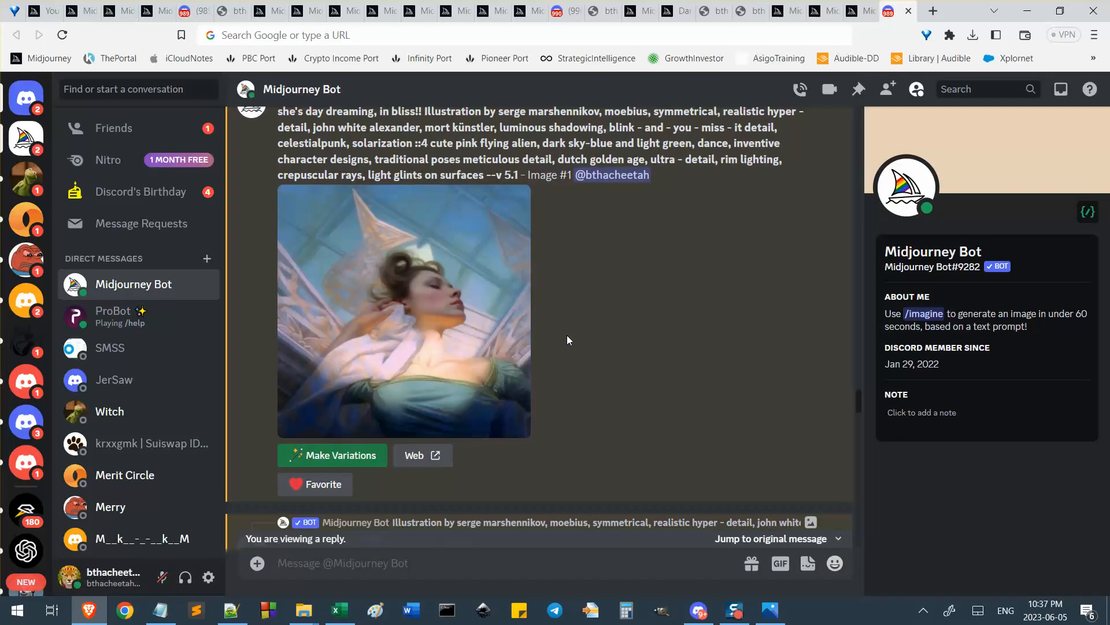
pyautogui.scroll(1, 567, 340)
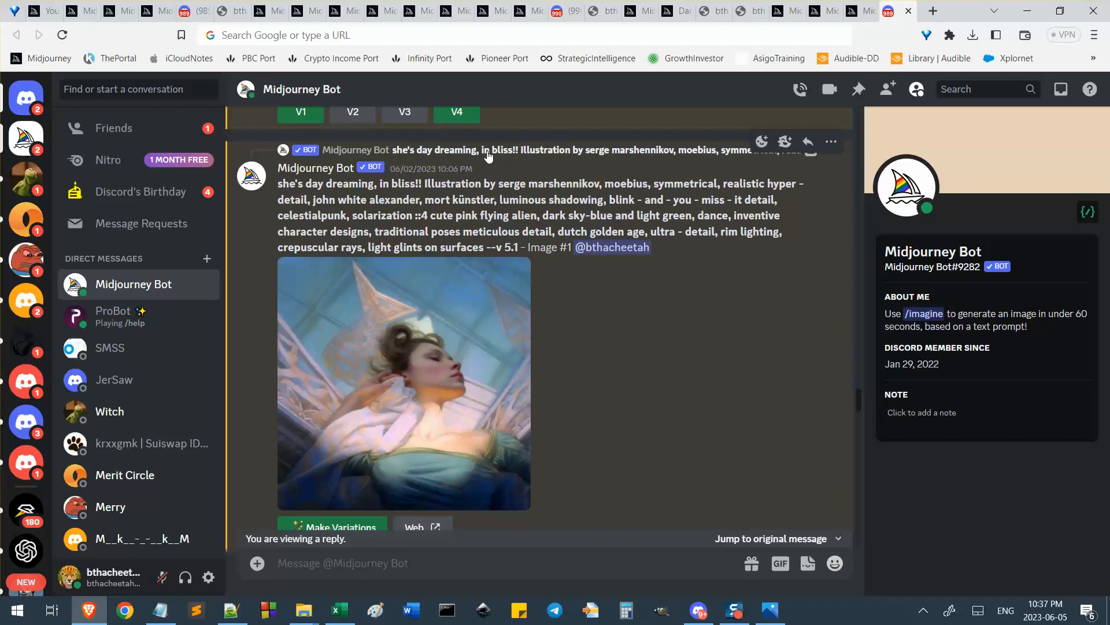
pyautogui.scroll(8, 438, 414)
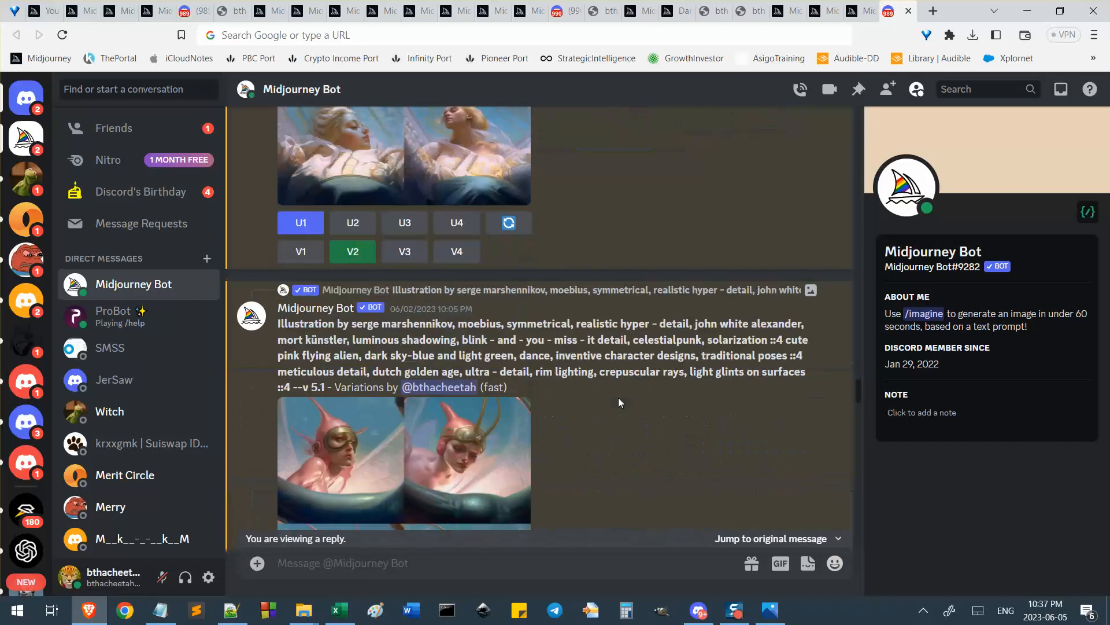
pyautogui.scroll(-1, 619, 397)
pyautogui.scroll(5, 619, 397)
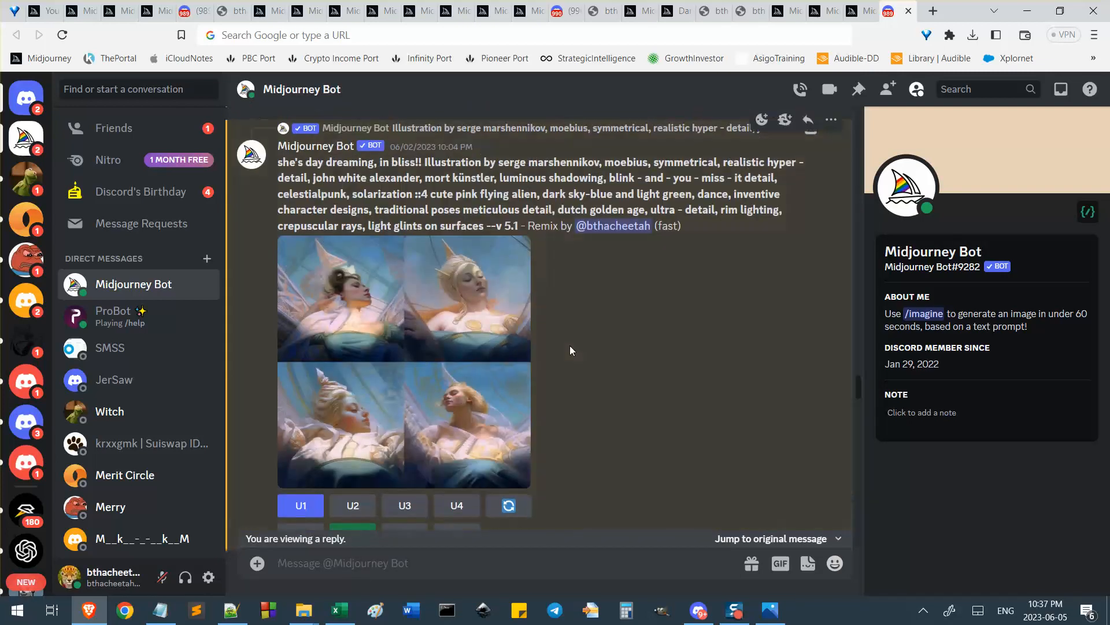
# Copy the 10:04 PM grid's message link, show it in the browser's address field without loading it, and clear the field
pyautogui.click(831, 119)
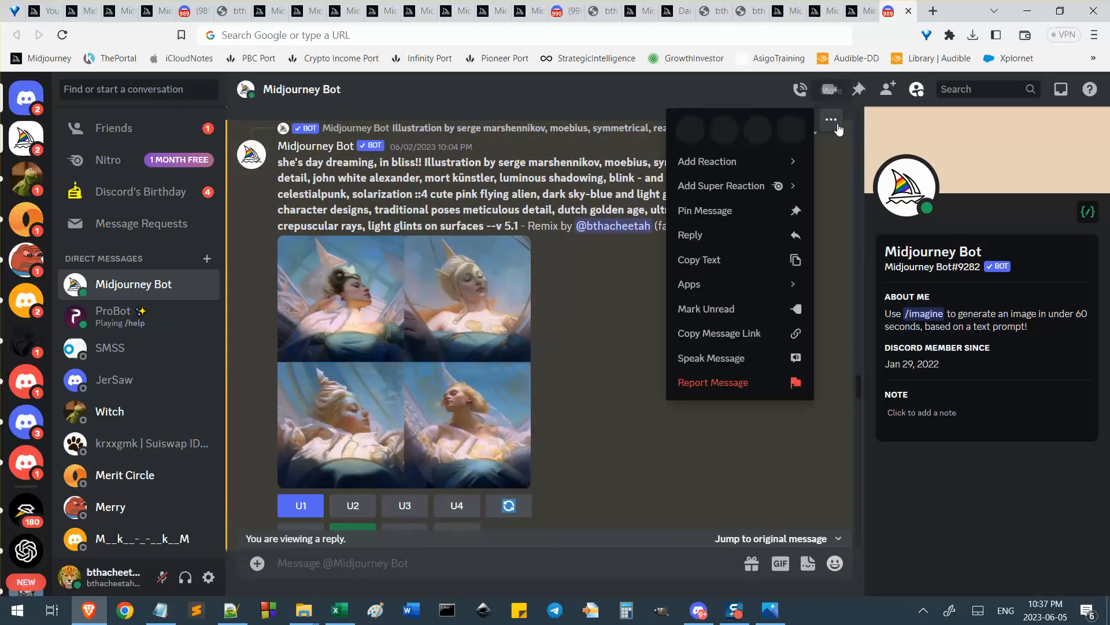
pyautogui.click(719, 335)
pyautogui.click(545, 35)
pyautogui.hotkey('ctrl', 'v')
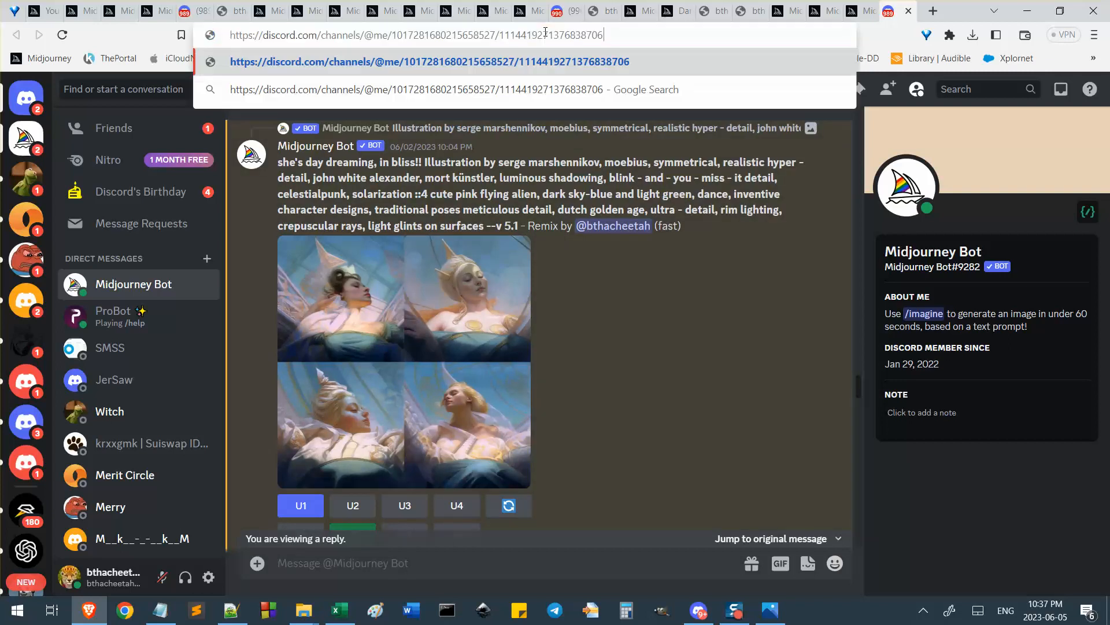
pyautogui.hotkey('ctrl', 'a')
pyautogui.press('BackSpace')
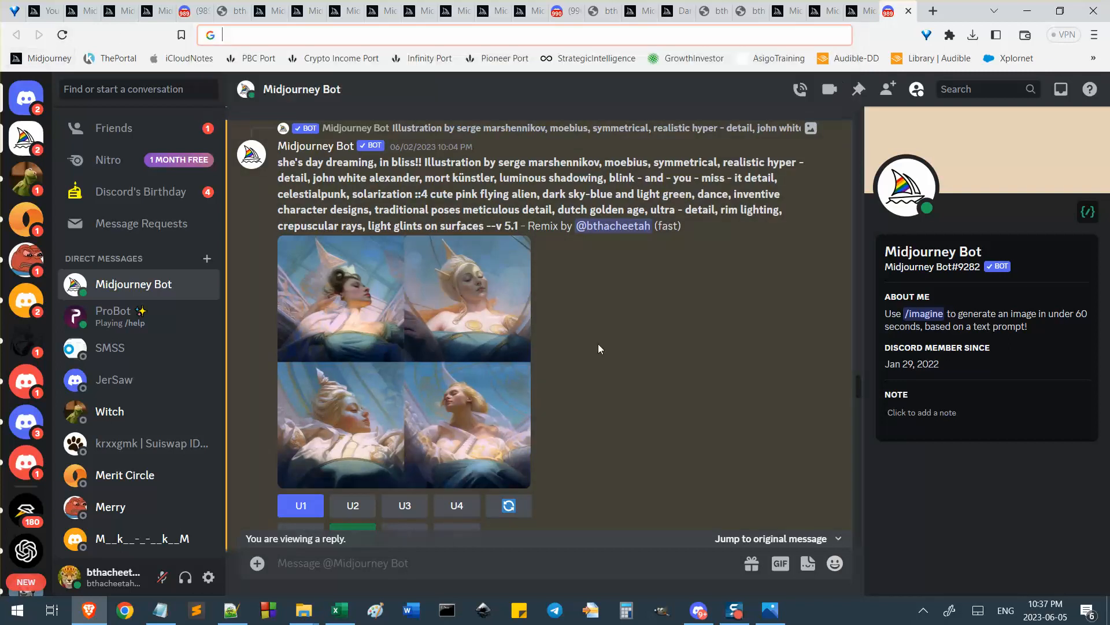
pyautogui.click(507, 212)
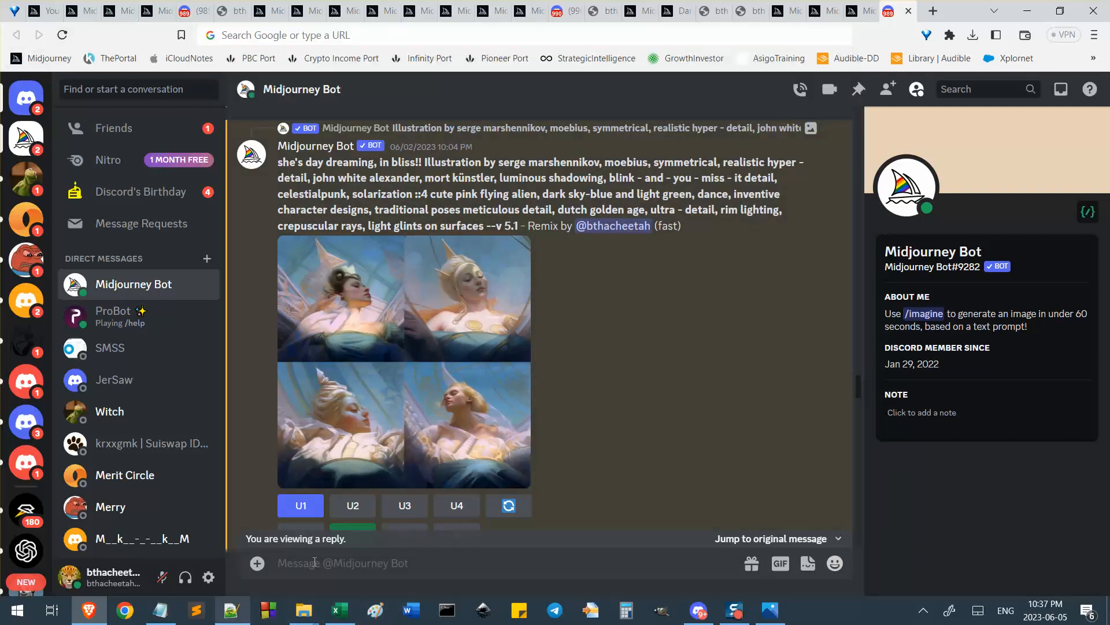
# Glance at the example notes in Notepad, return to Discord, and switch to Excel to save the Pieces.xlsx workbook
pyautogui.click(160, 610)
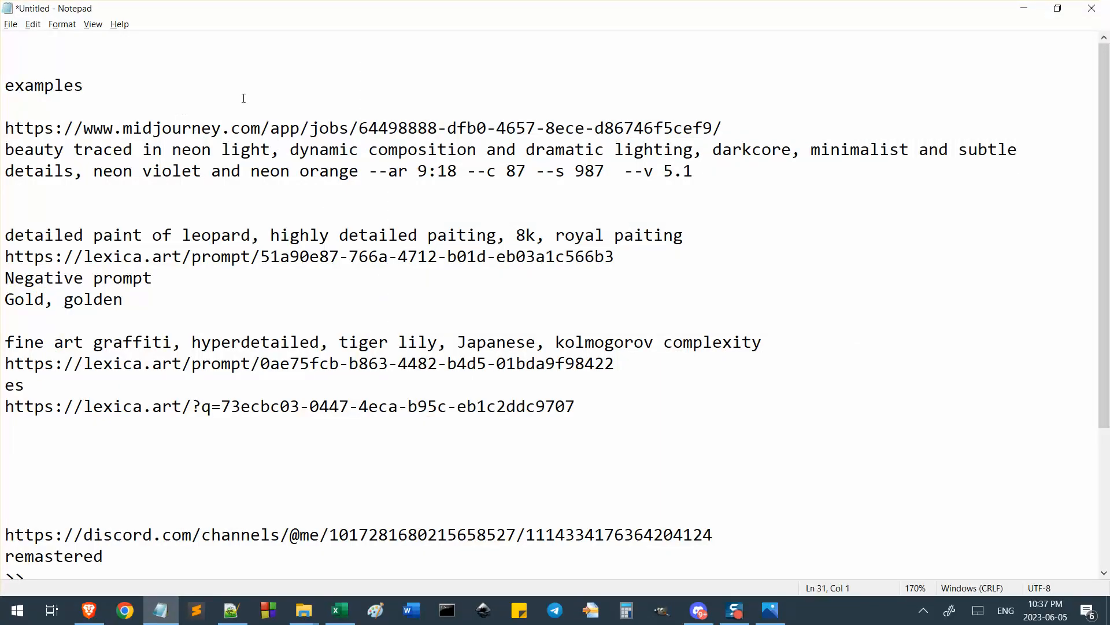
pyautogui.hotkey('alt', 'Tab')
pyautogui.scroll(-4, 611, 362)
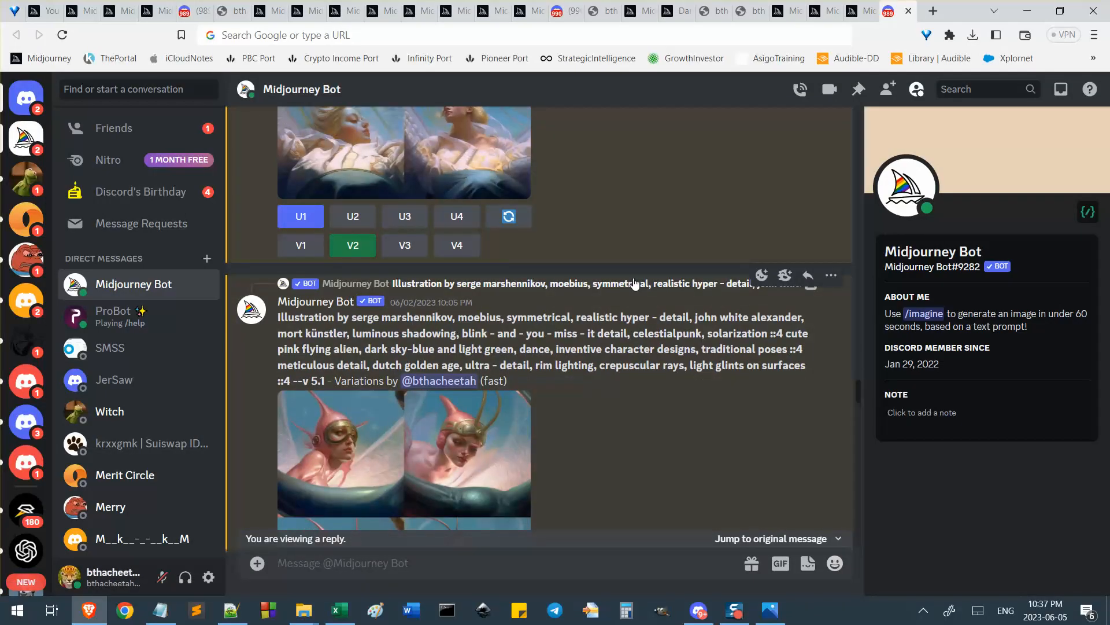
pyautogui.click(336, 616)
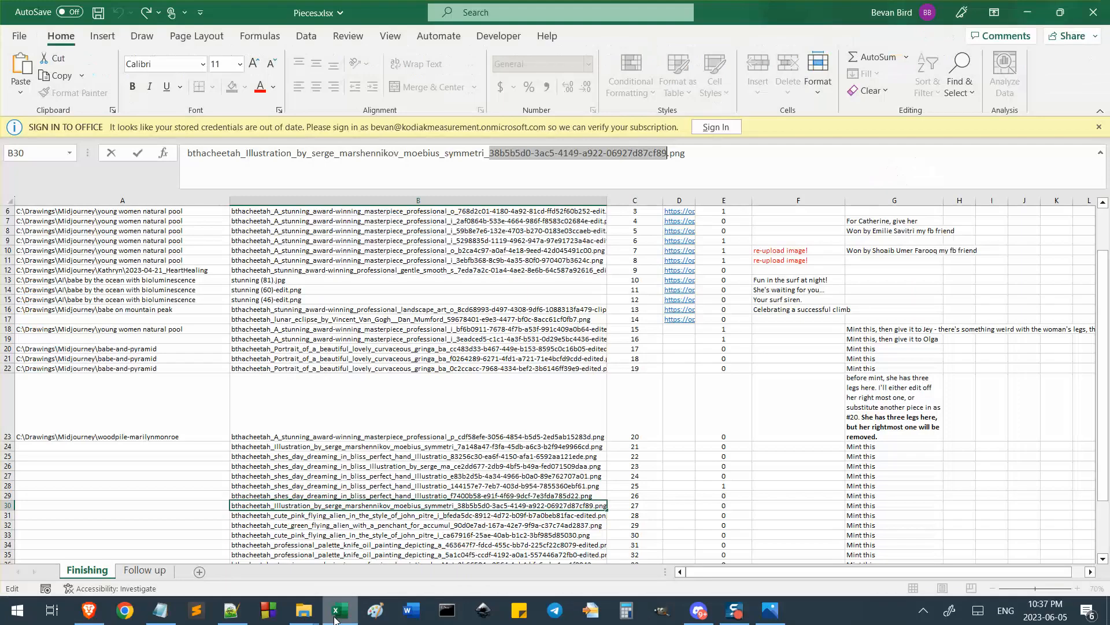
pyautogui.hotkey('ctrl', 's')
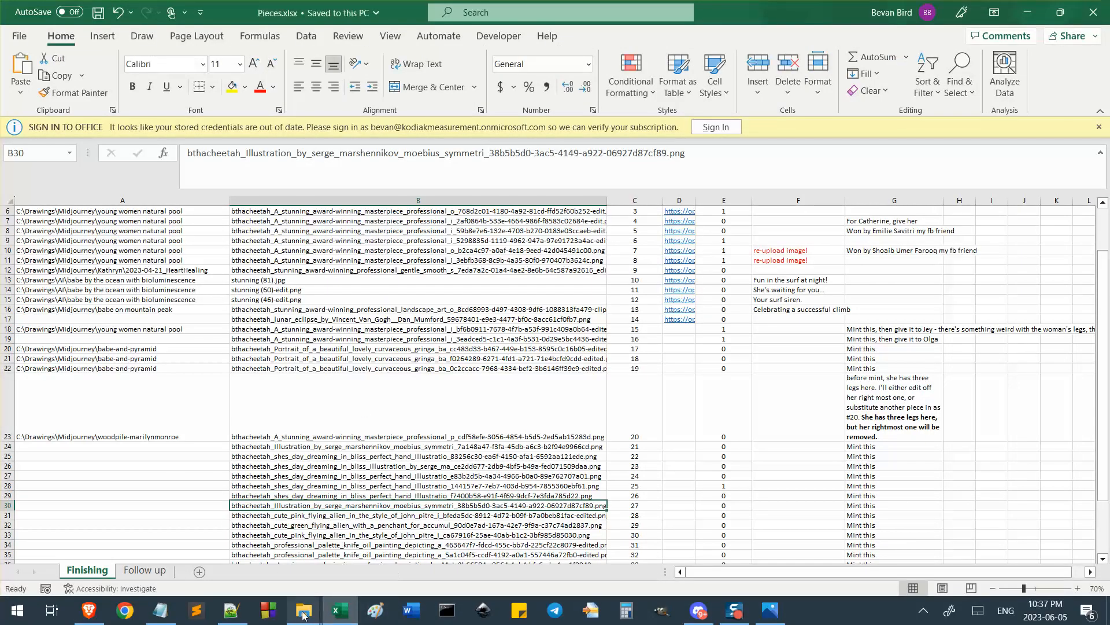
# Open the Template-Simple-Curation.xlsx workbook from the Drawings folder on the C: drive
pyautogui.moveTo(303, 615)
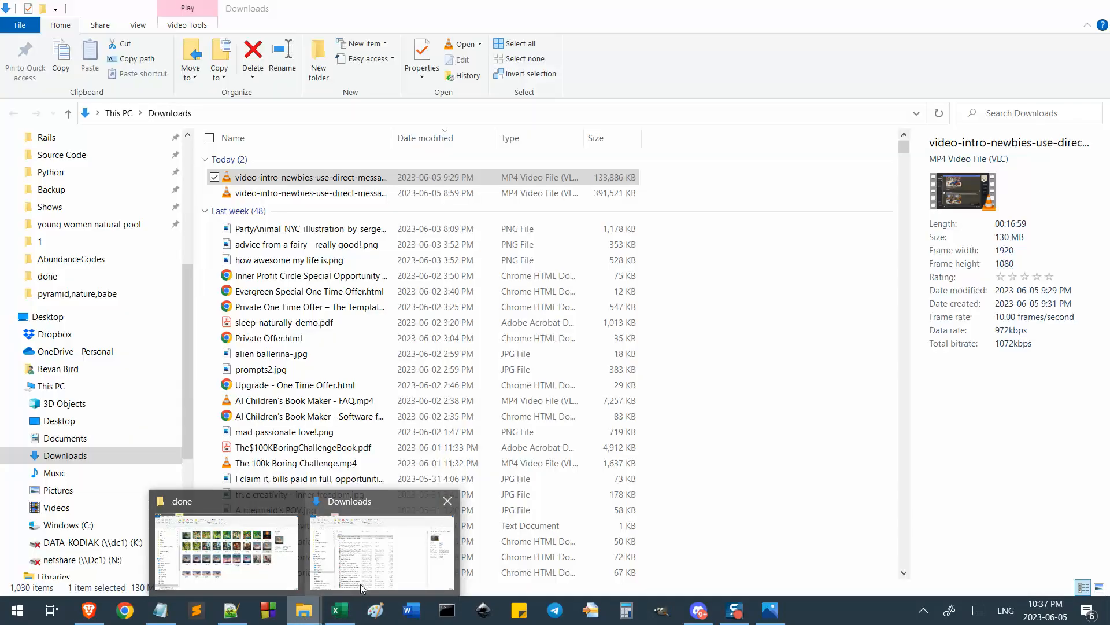
pyautogui.click(362, 587)
pyautogui.scroll(5, 96, 257)
pyautogui.click(75, 243)
pyautogui.click(73, 231)
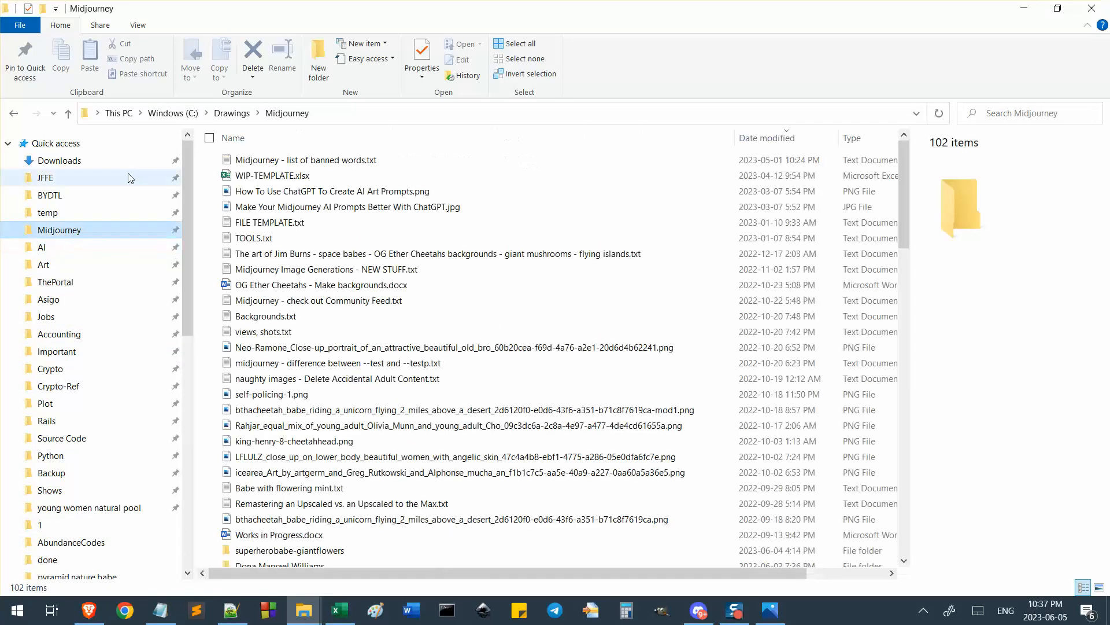
pyautogui.click(231, 112)
pyautogui.click(303, 176)
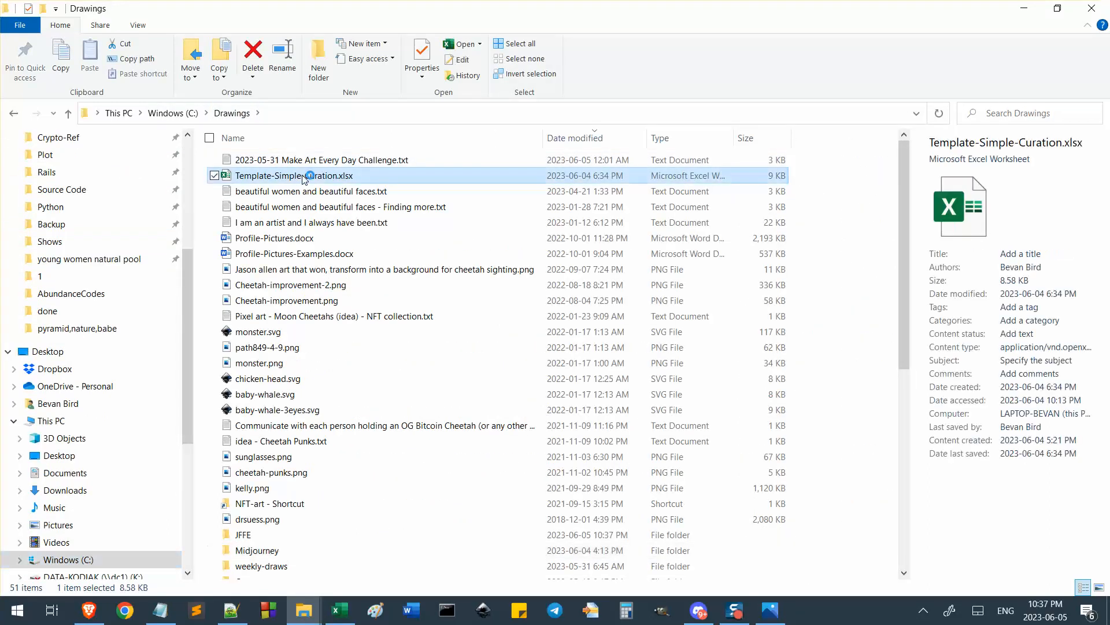
pyautogui.click(432, 431)
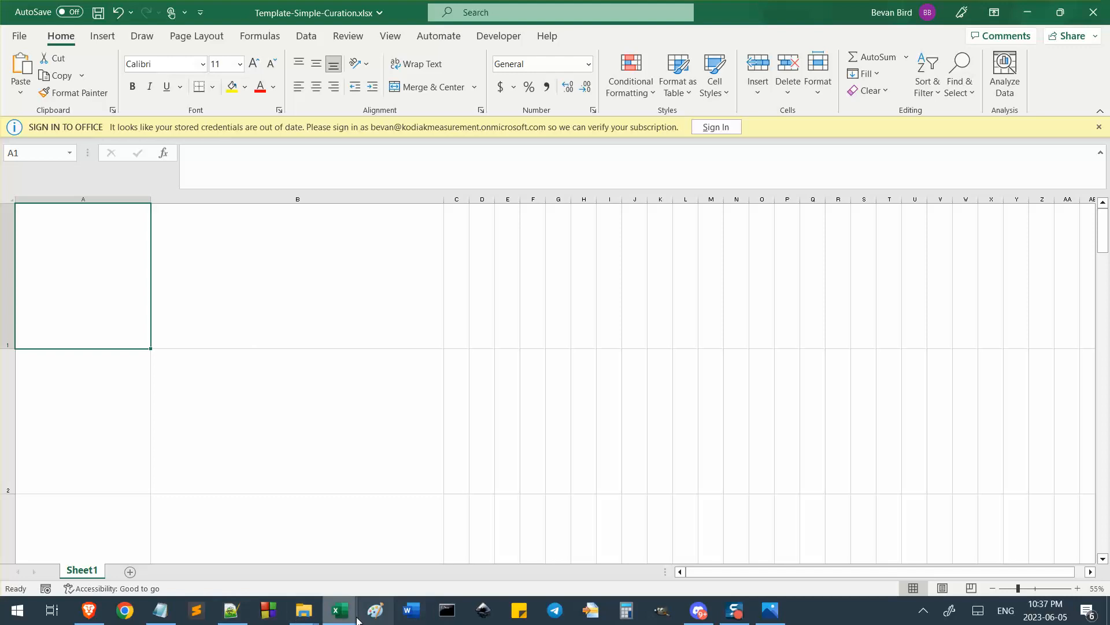
# Paste the message link into cell A1, copy the 10:04 PM grid's link again from Discord and paste it there once more
pyautogui.hotkey('ctrl', 'v')
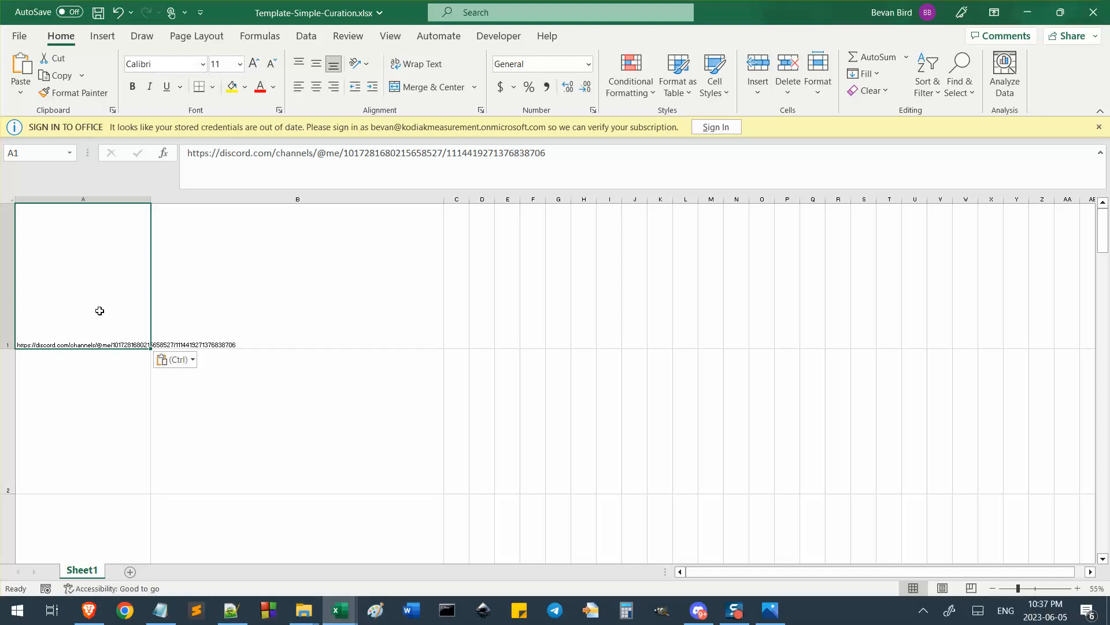
pyautogui.scroll(2, 66, 385)
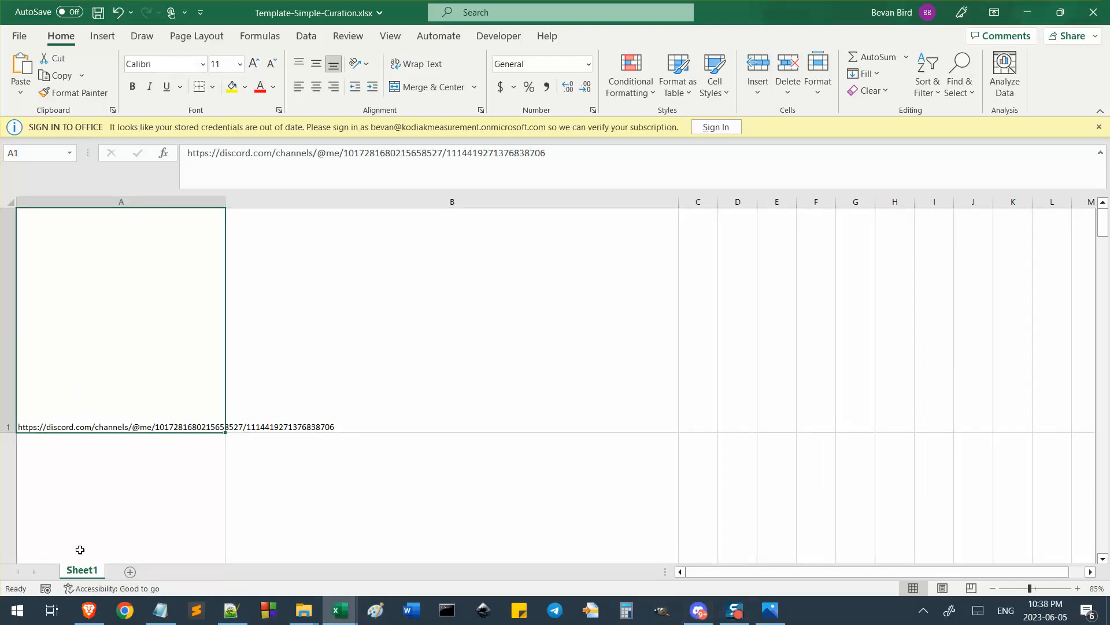
pyautogui.click(88, 610)
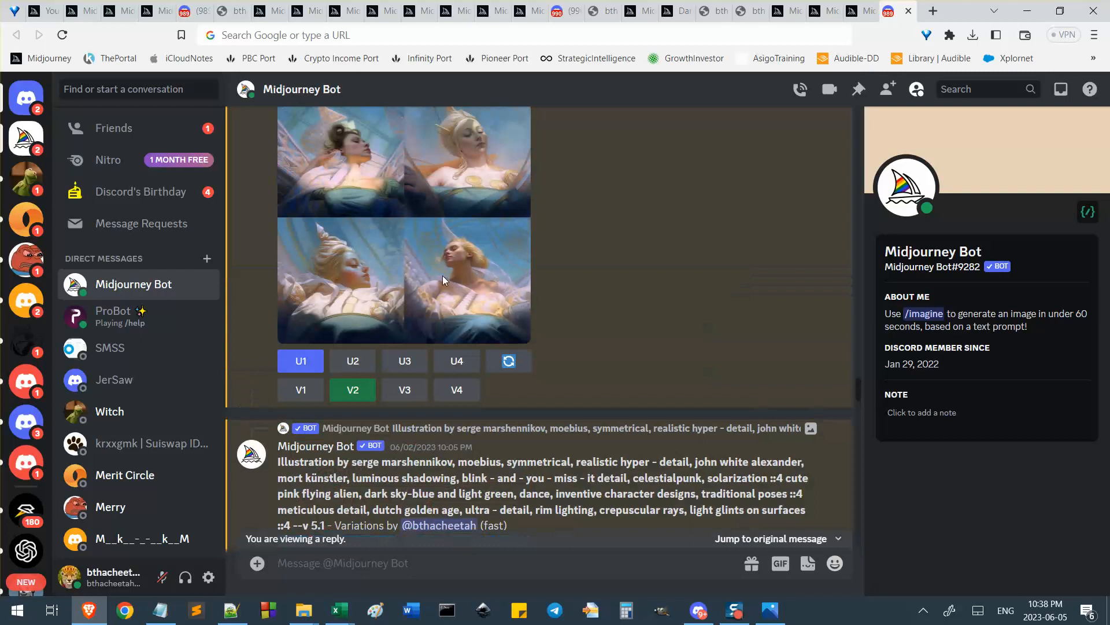
pyautogui.scroll(-3, 442, 275)
pyautogui.click(847, 121)
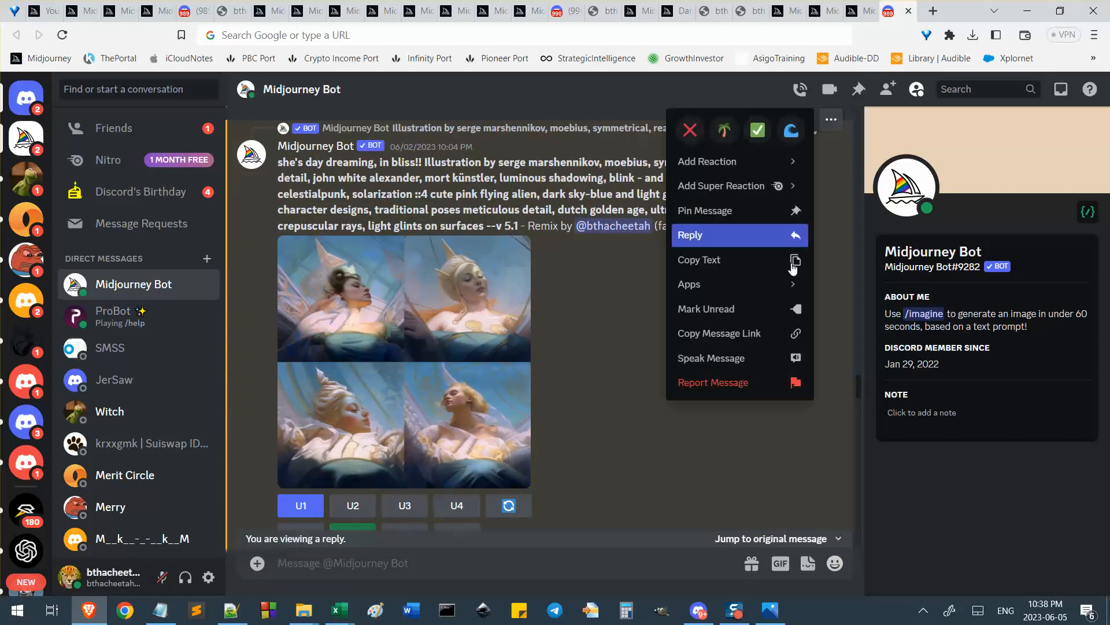
pyautogui.click(746, 329)
pyautogui.hotkey('alt', 'Tab')
pyautogui.hotkey('ctrl', 'v')
# Capture a snip of the complete four-image 10:04 PM grid in Discord and paste it into the curation sheet
pyautogui.hotkey('alt', 'Tab')
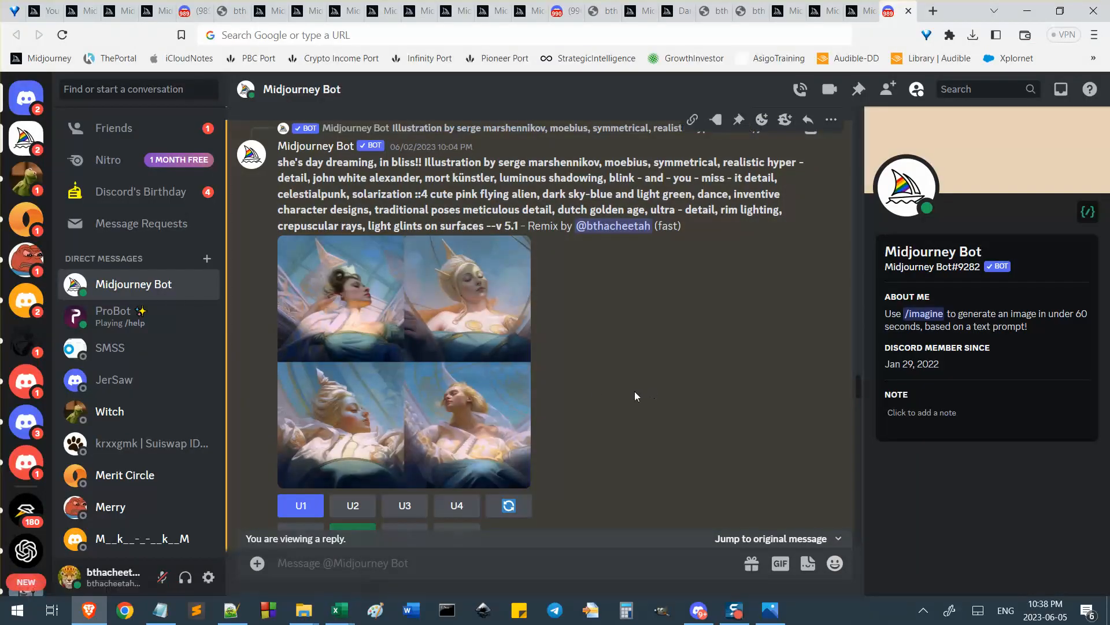
pyautogui.press('super+shift+s')
pyautogui.moveTo(287, 368); pyautogui.dragTo(405, 477)
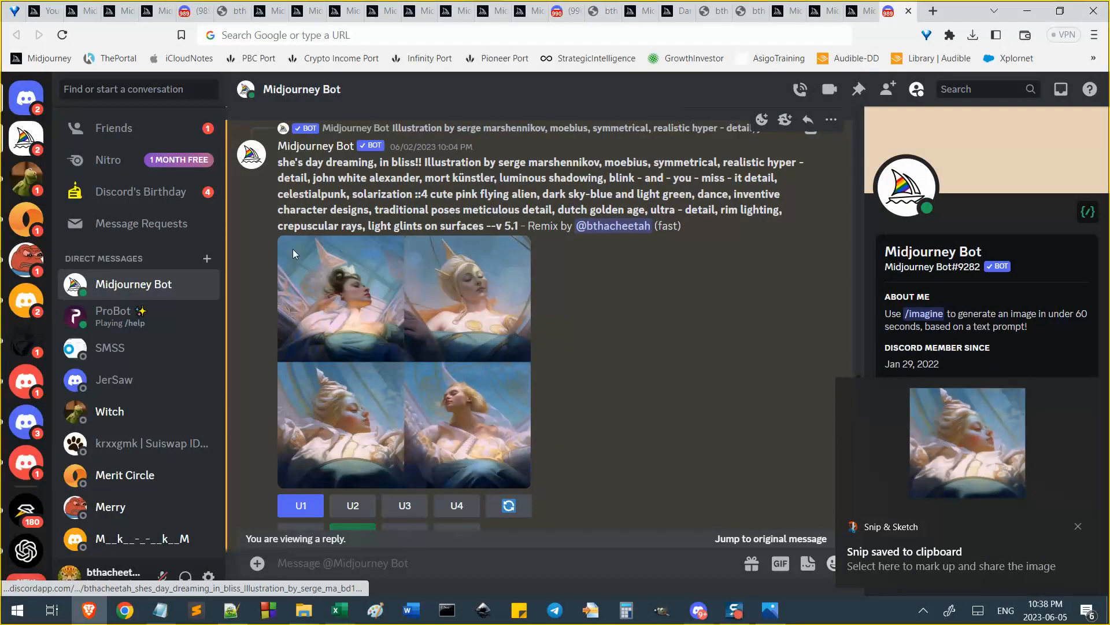
pyautogui.press('super+shift+s')
pyautogui.moveTo(278, 234); pyautogui.dragTo(529, 487)
pyautogui.hotkey('alt', 'Tab')
pyautogui.hotkey('ctrl', 'v')
# Move the pasted grid picture into column B beside the link, shrink it to roughly row 1's height, and select cell A1
pyautogui.moveTo(32, 330); pyautogui.dragTo(255, 338)
pyautogui.scroll(-1, 413, 416)
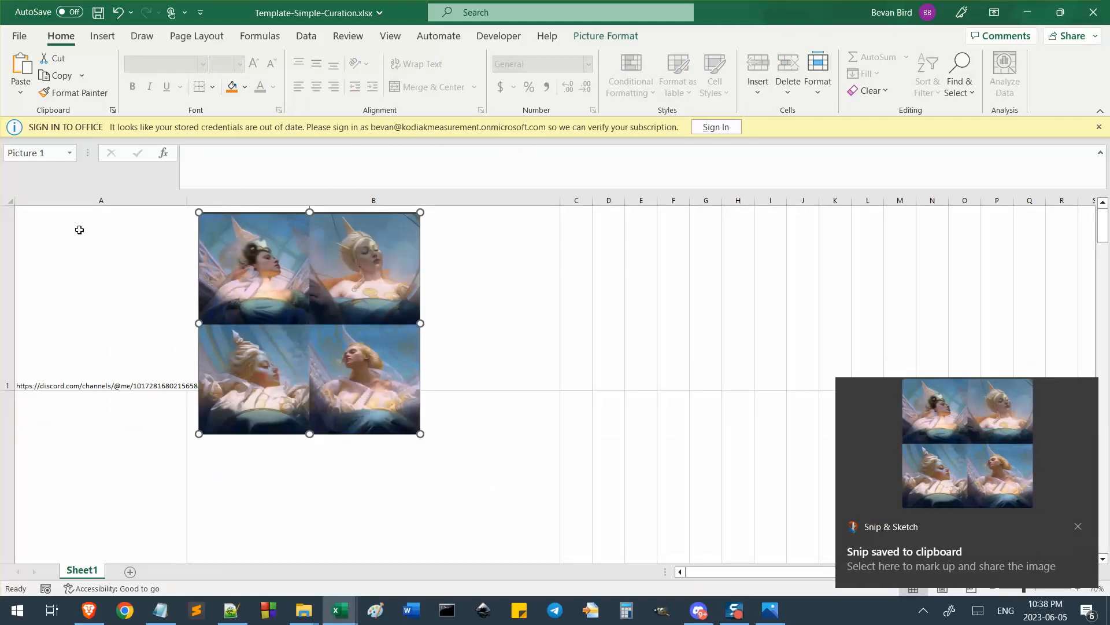
pyautogui.moveTo(421, 431); pyautogui.dragTo(362, 354)
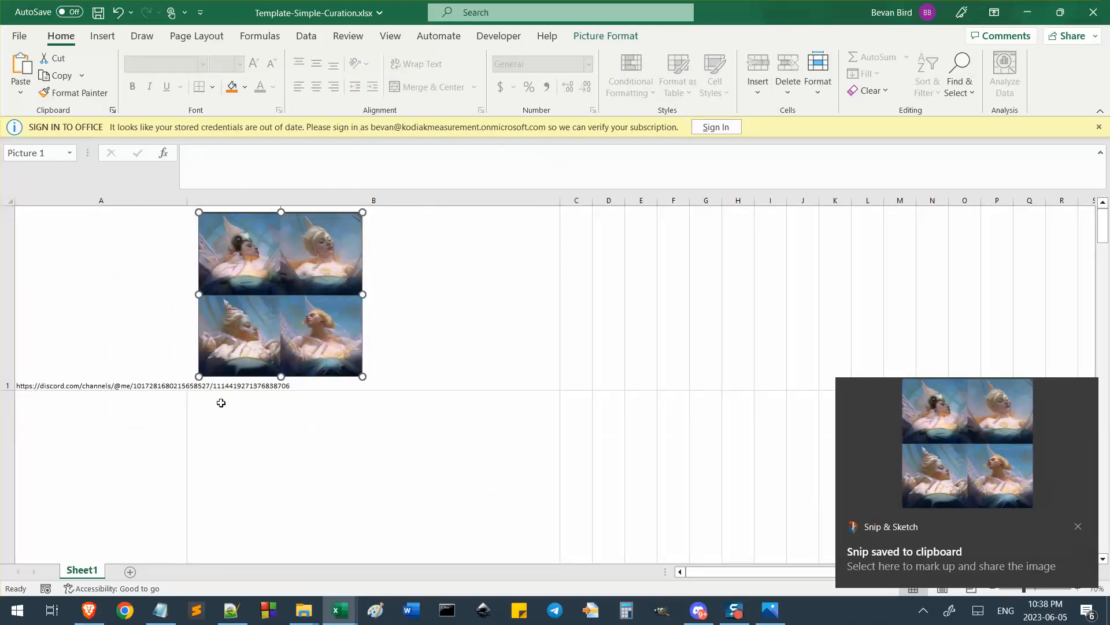
pyautogui.scroll(-1, 132, 470)
pyautogui.scroll(-1, 132, 470)
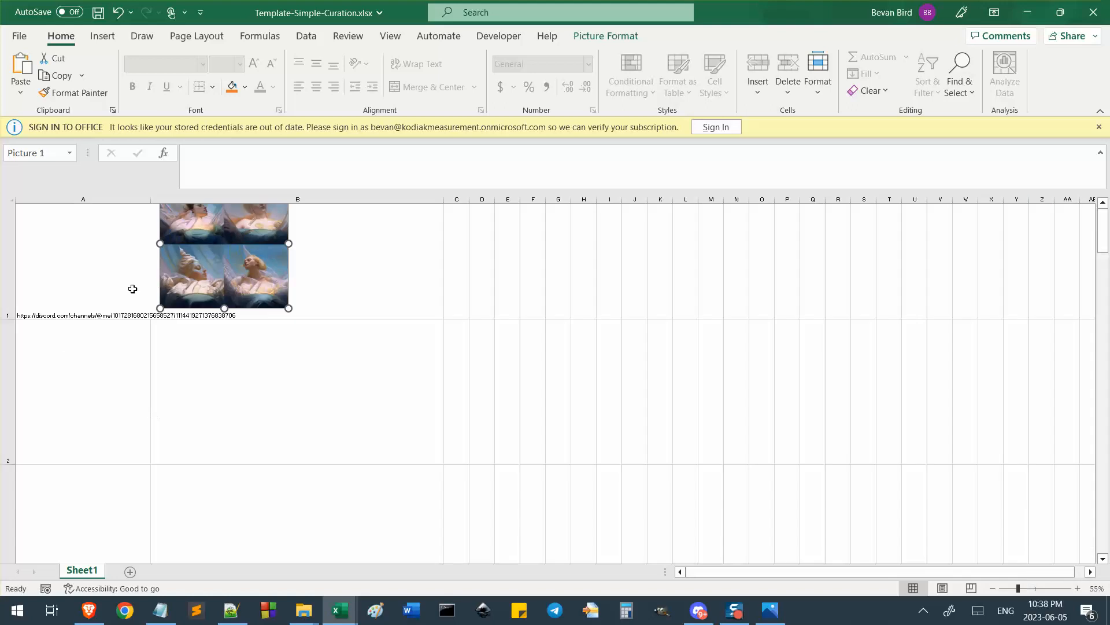
pyautogui.click(185, 366)
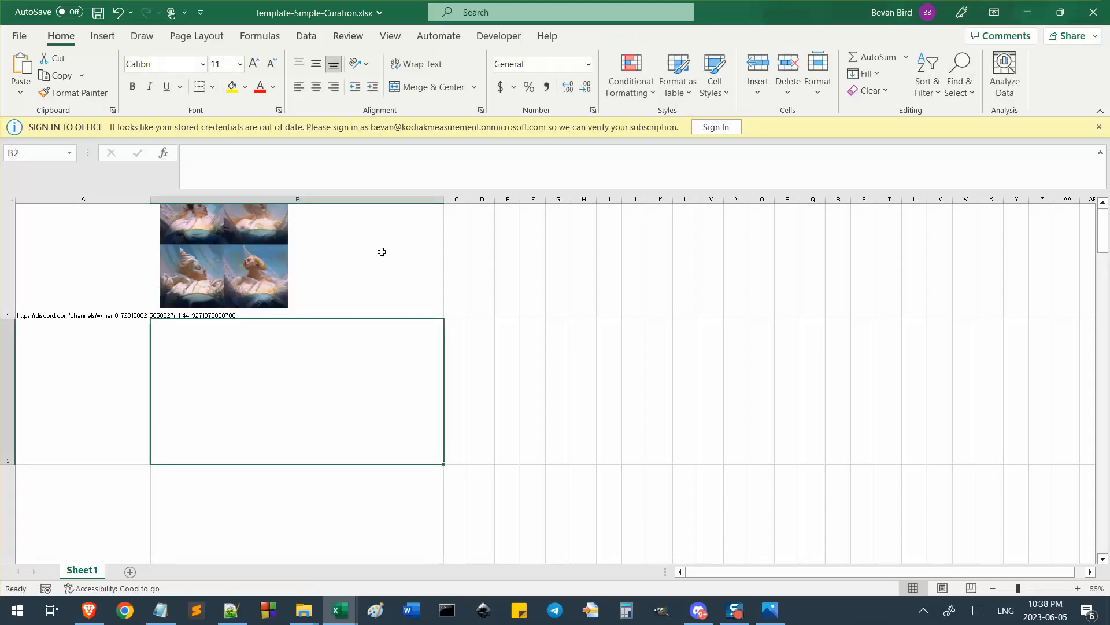
pyautogui.moveTo(255, 232); pyautogui.dragTo(248, 256)
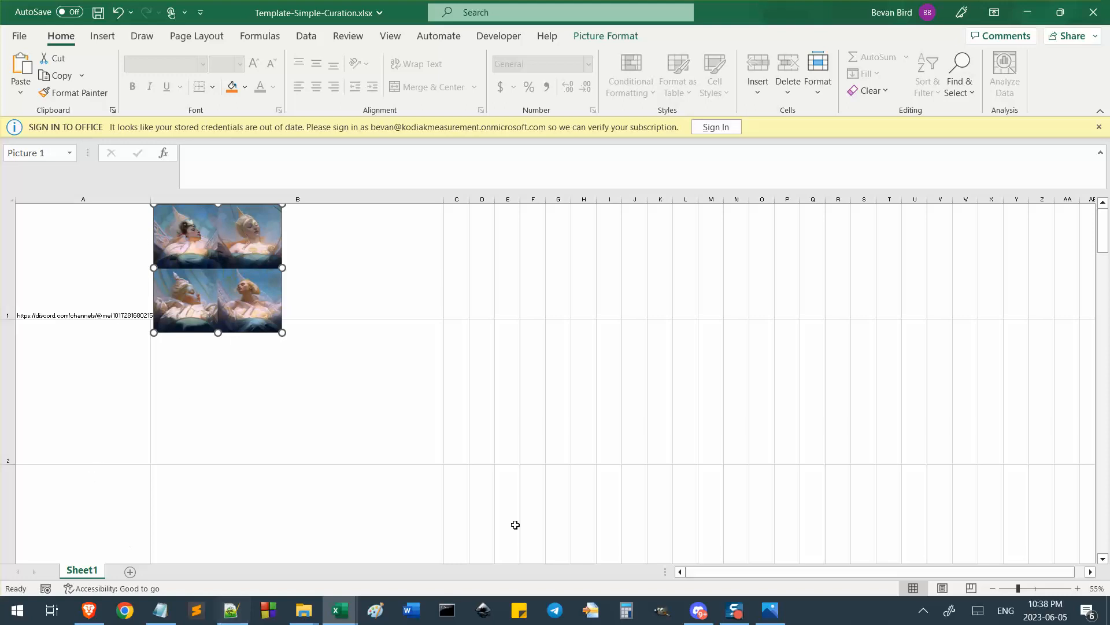
pyautogui.click(101, 297)
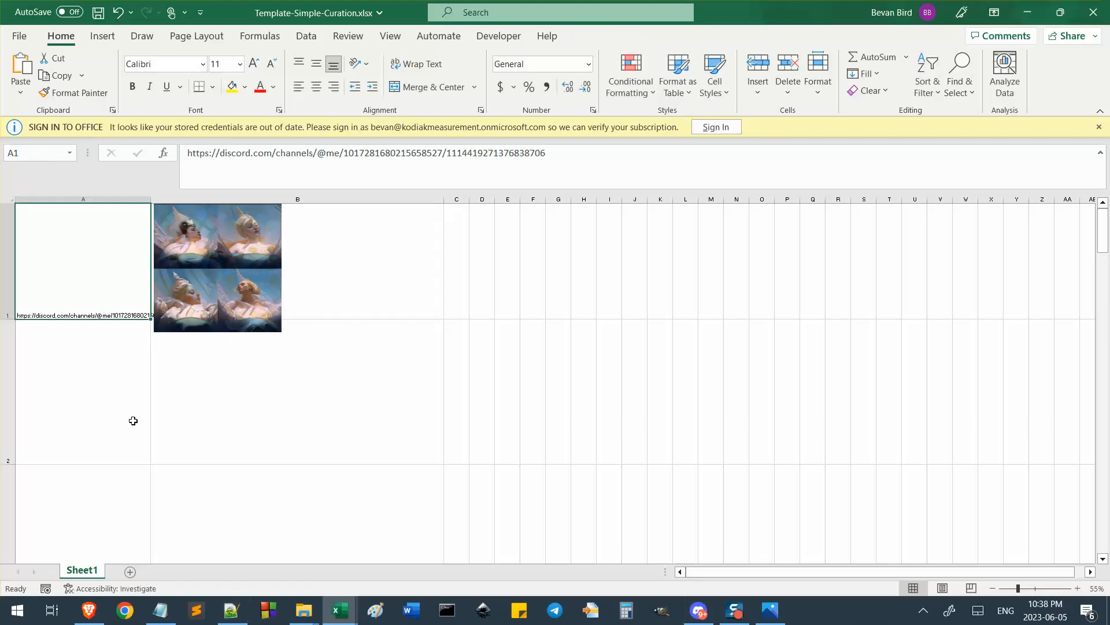
# Return to the browser, glance at the newbies-102 channel, and view the Midjourney Bot messages following the 10:04 PM grid
pyautogui.click(88, 610)
pyautogui.click(565, 9)
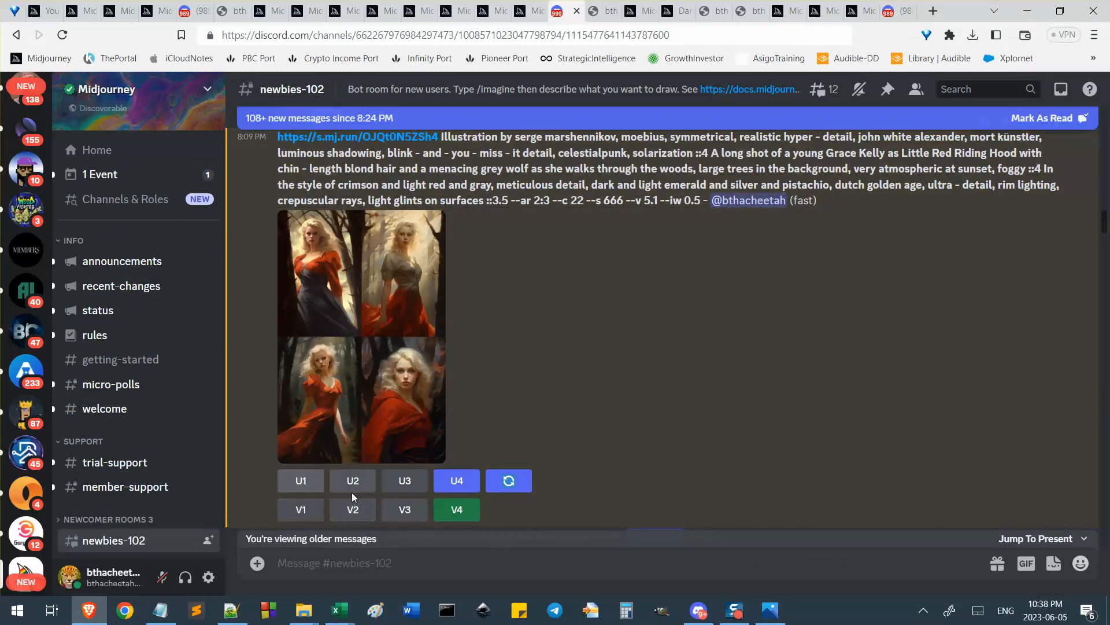
pyautogui.click(889, 9)
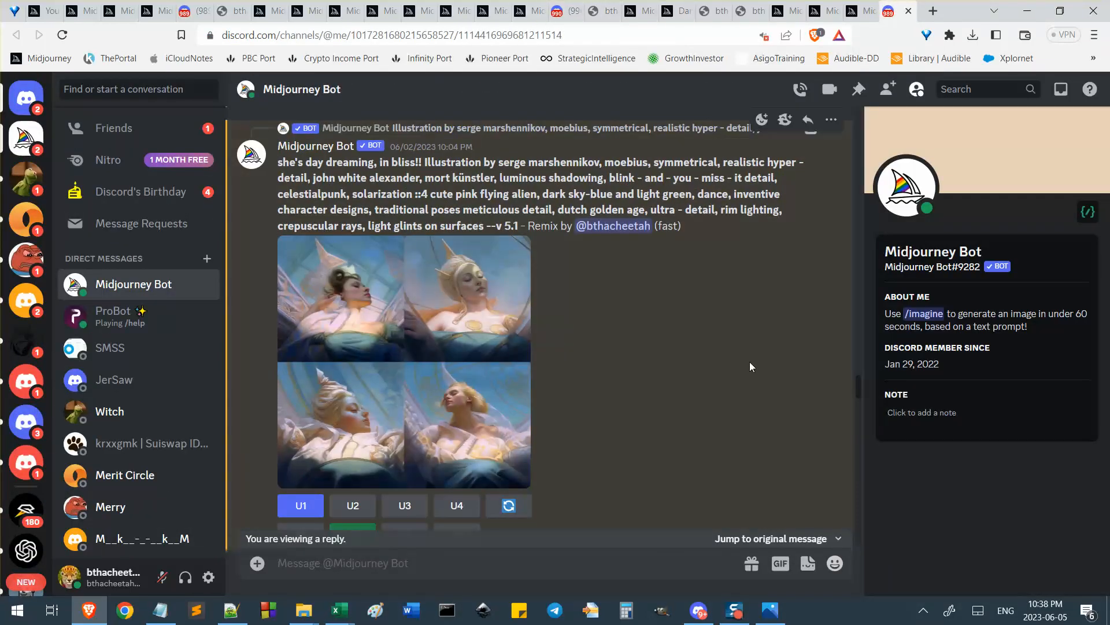
pyautogui.scroll(-10, 707, 387)
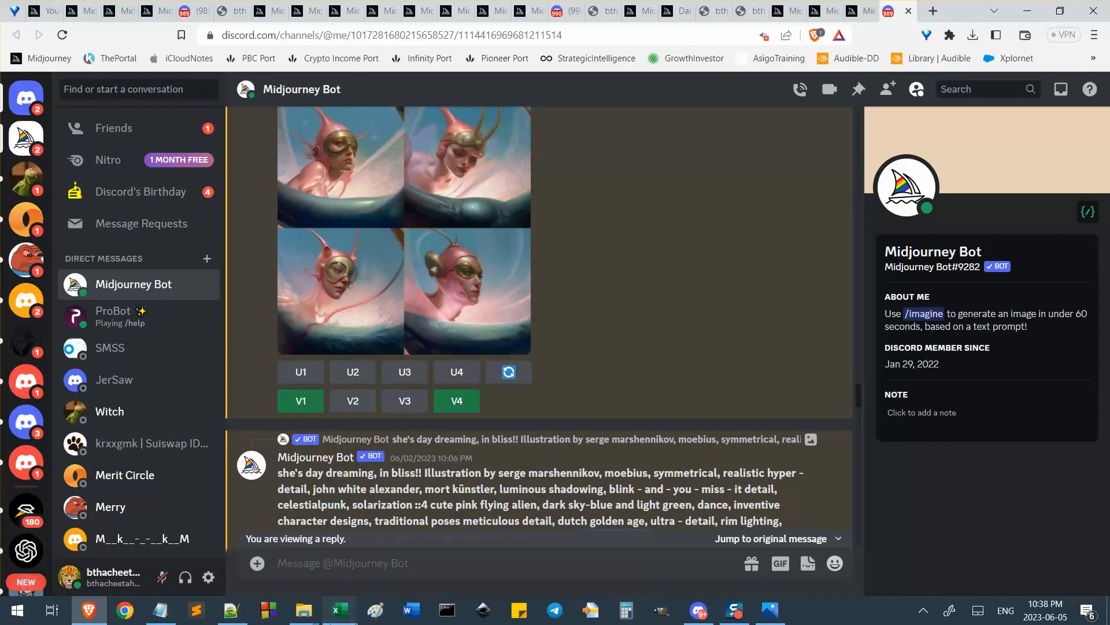
# Close the Template-Simple-Curation.xlsx workbook without saving its changes and select cell B28 in Pieces.xlsx
pyautogui.click(339, 609)
pyautogui.click(447, 549)
pyautogui.click(1093, 8)
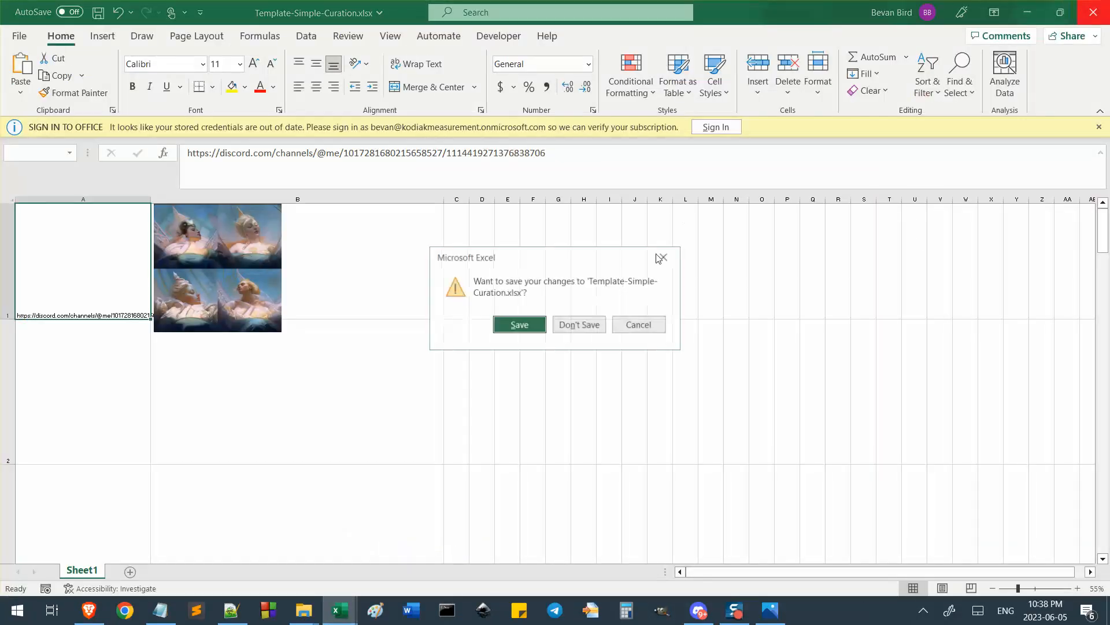
pyautogui.click(576, 325)
pyautogui.click(431, 487)
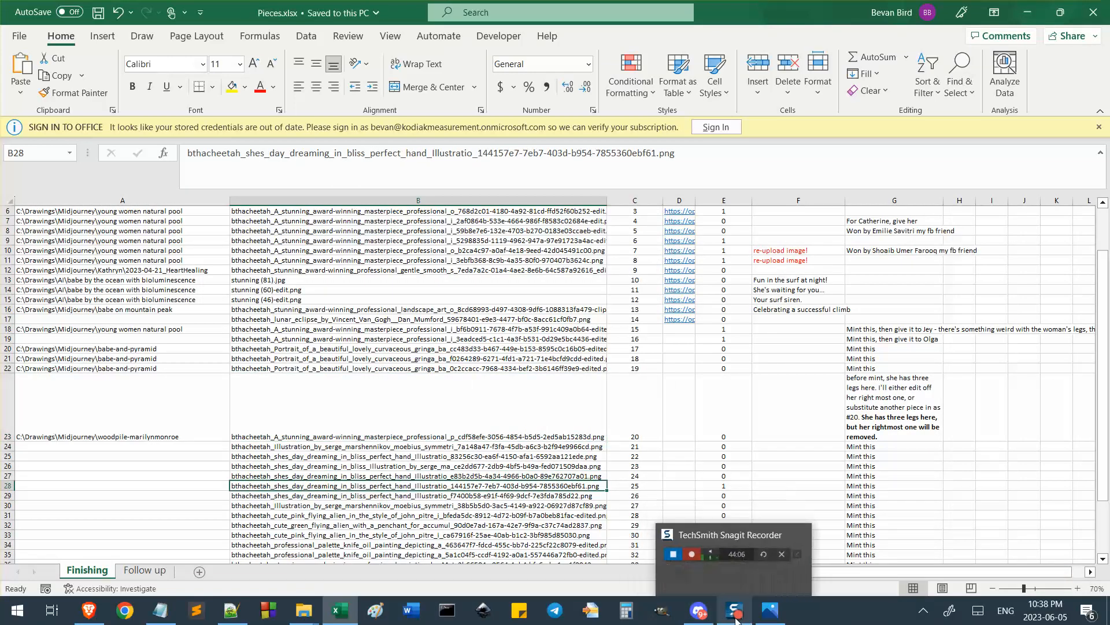
# Switch to Discord and look back through the Midjourney Bot messages to the 10:06 PM space station Image #2
pyautogui.moveTo(710, 620)
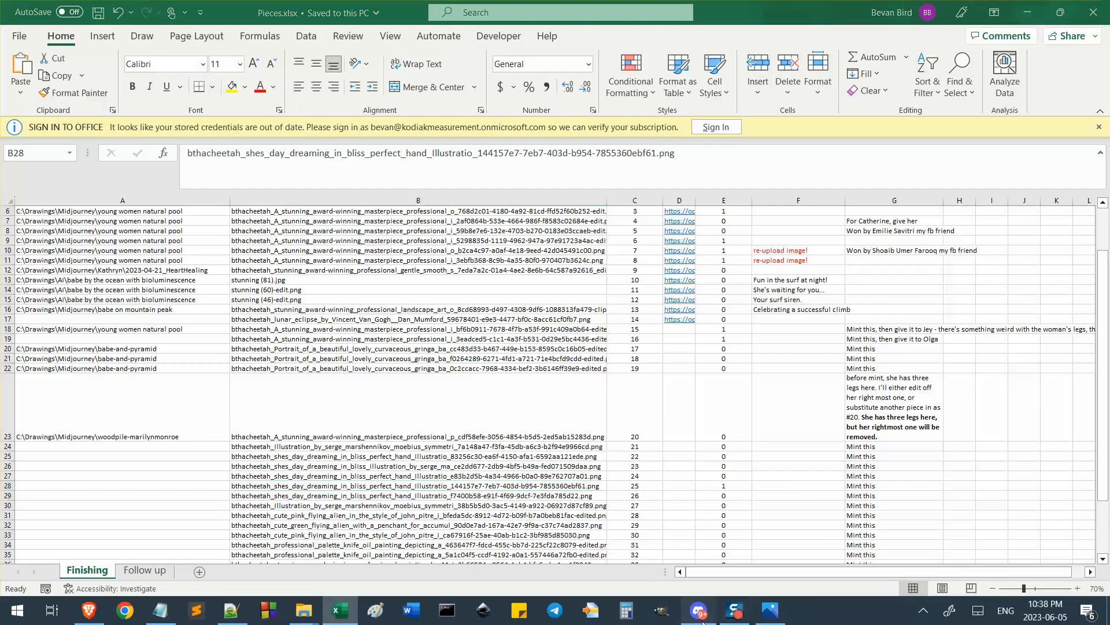
pyautogui.click(701, 613)
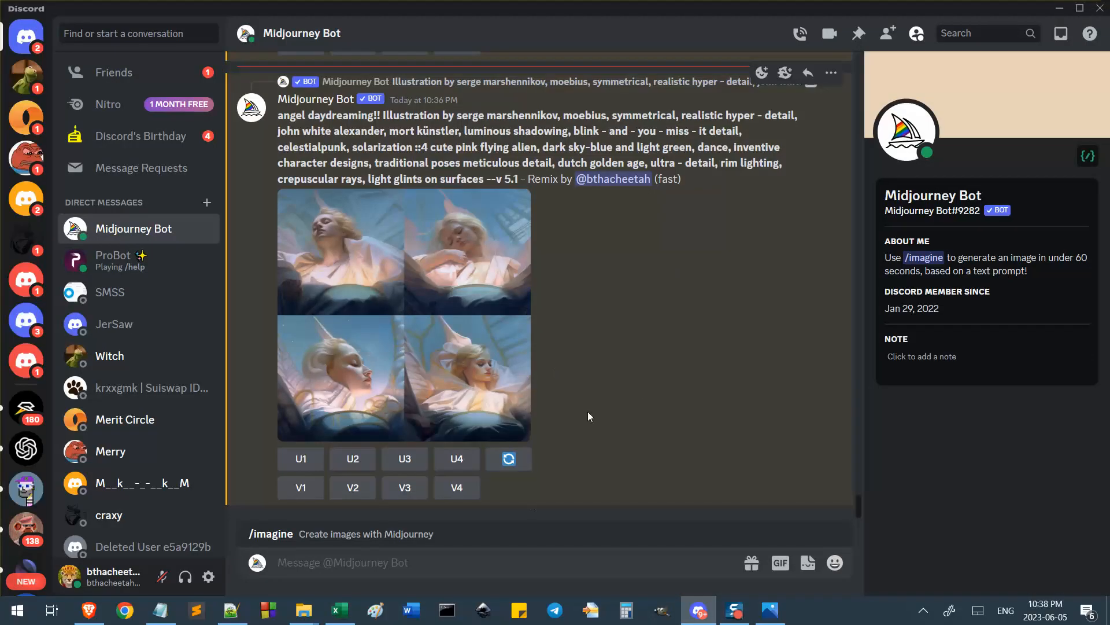
pyautogui.scroll(4, 569, 355)
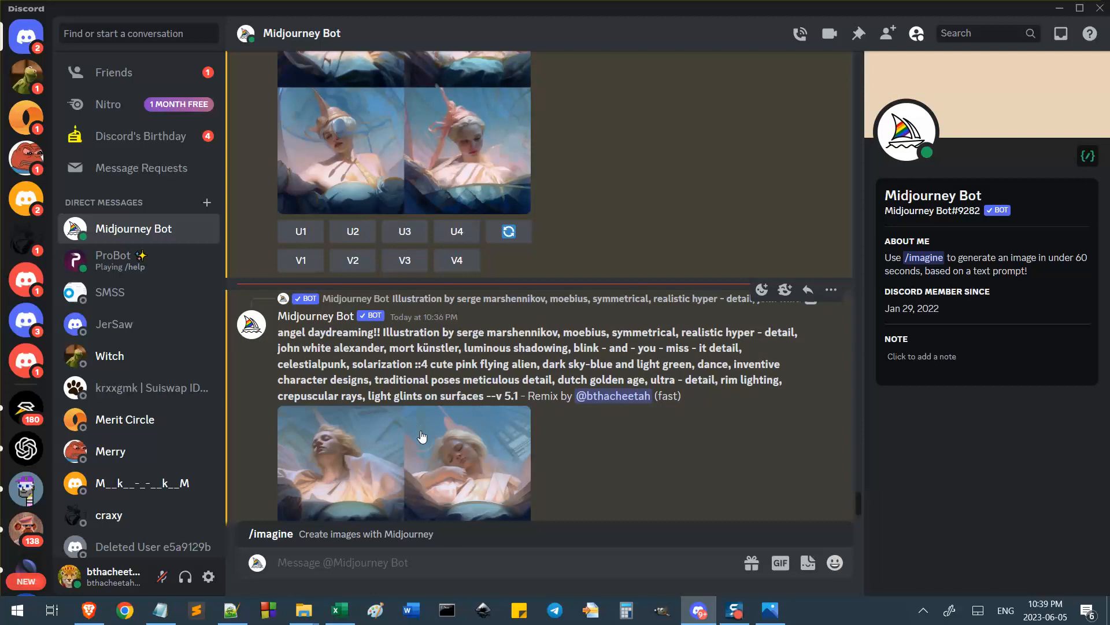
pyautogui.scroll(-4, 422, 436)
pyautogui.scroll(10, 627, 362)
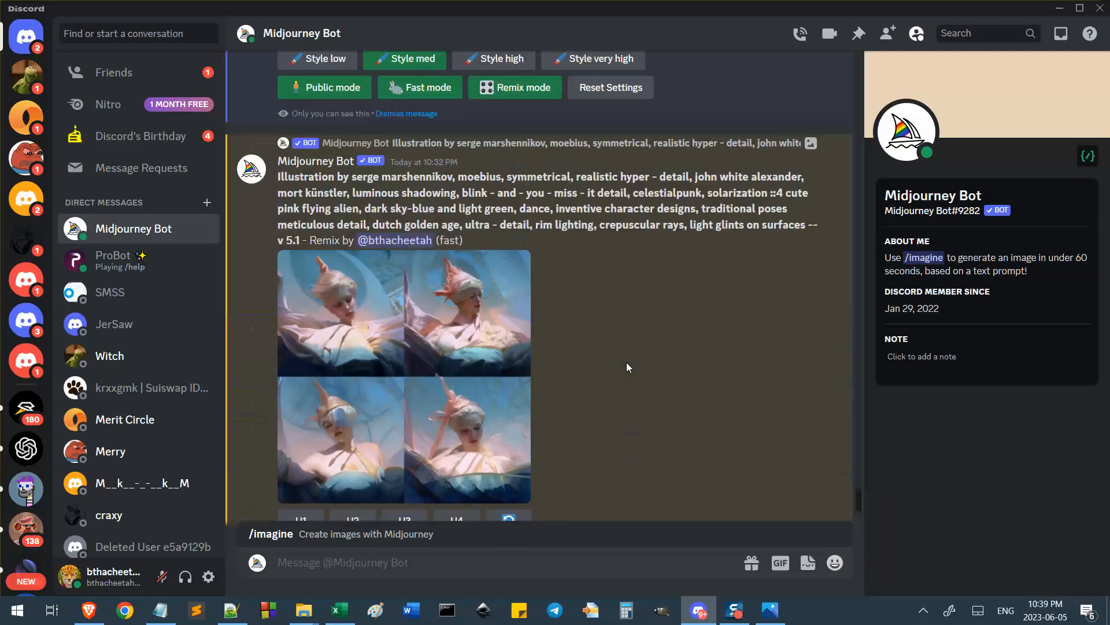
pyautogui.scroll(15, 498, 289)
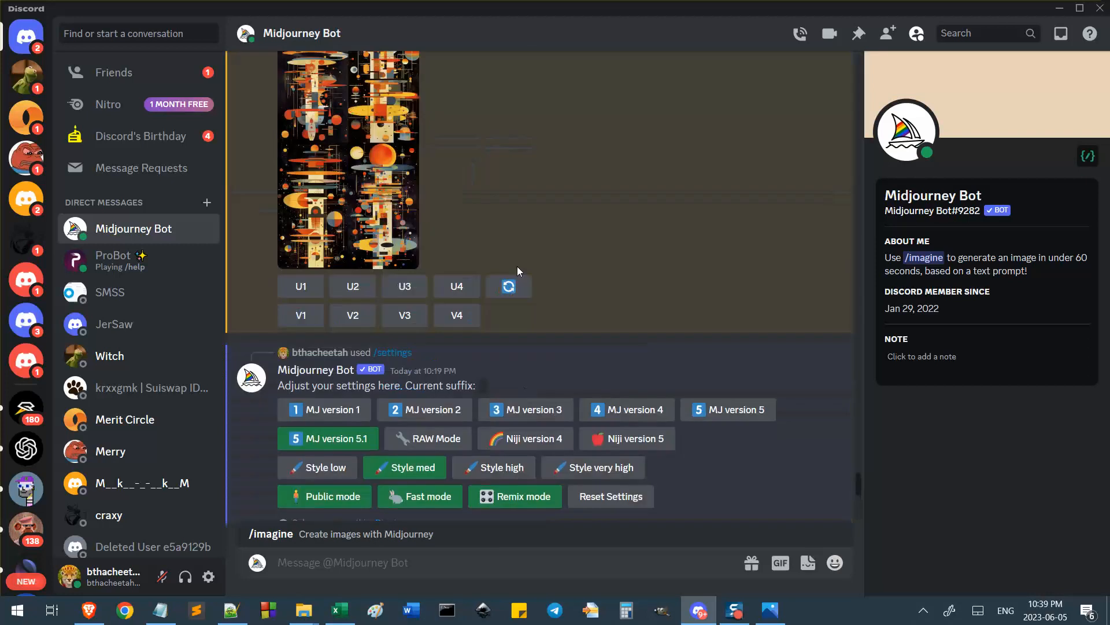
pyautogui.scroll(-1, 473, 267)
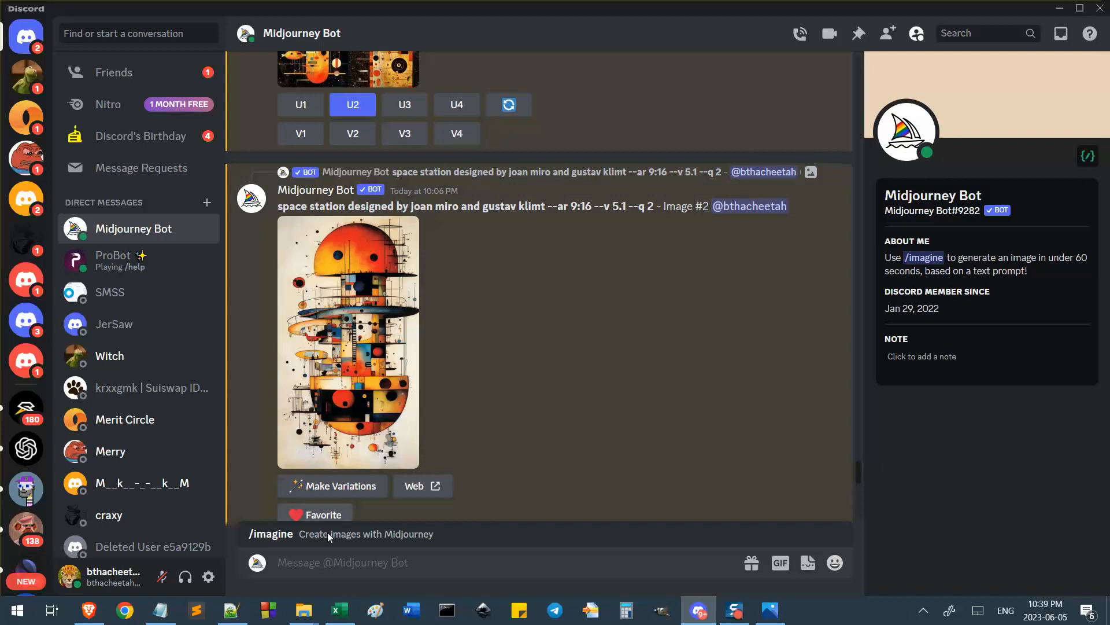
pyautogui.scroll(-2, 325, 462)
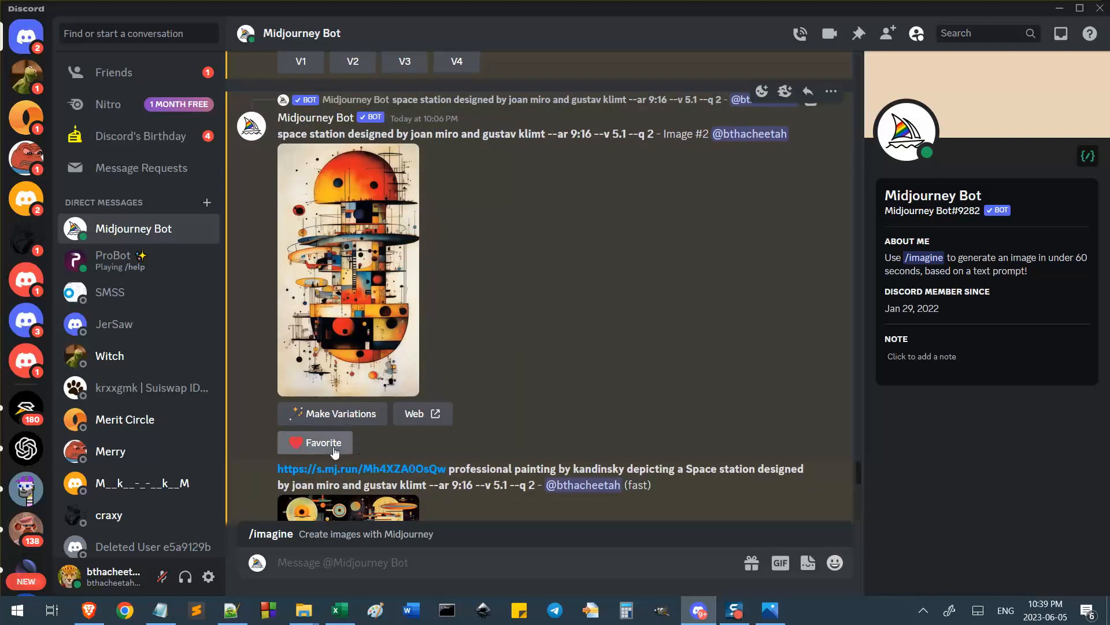
# Switch to the browser and look over the newest upscales on the personal Midjourney home page
pyautogui.click(85, 612)
pyautogui.click(49, 12)
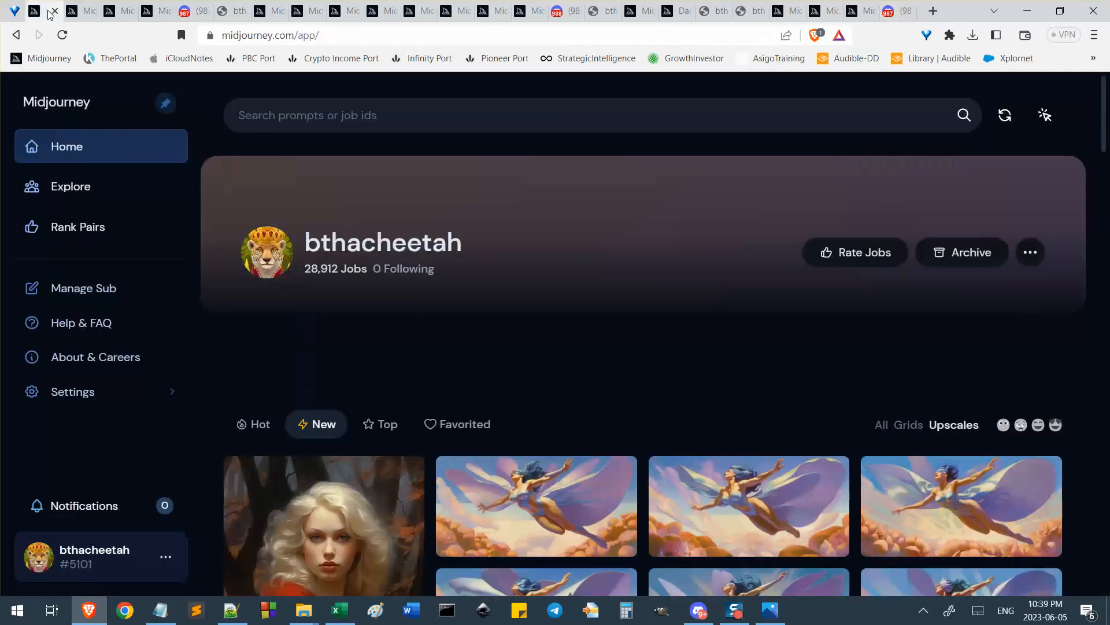
pyautogui.scroll(-1, 624, 354)
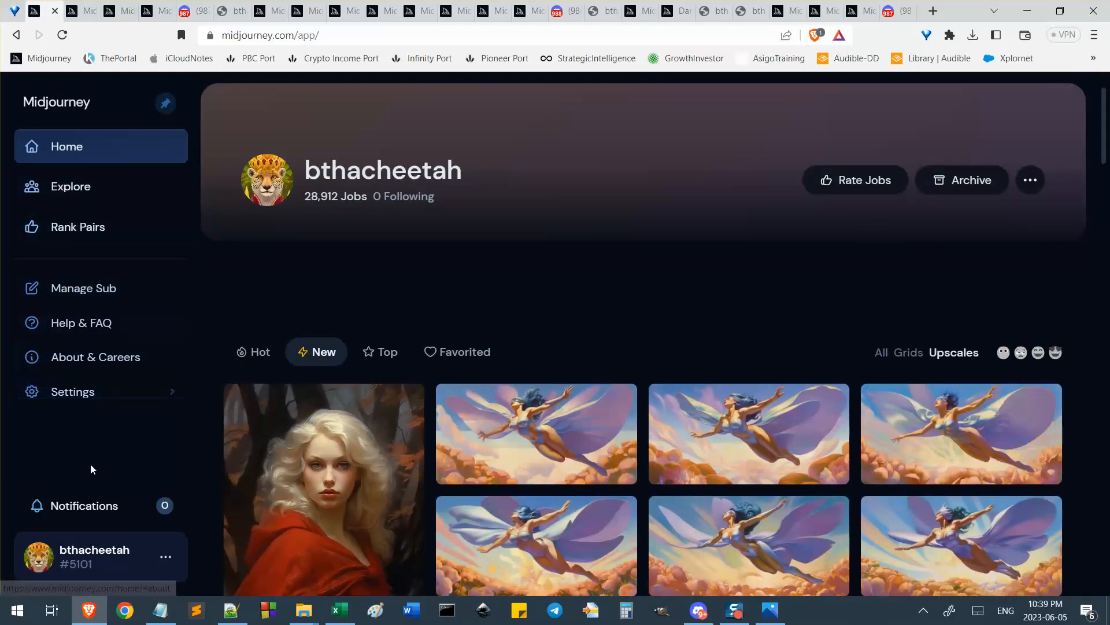
pyautogui.scroll(-3, 92, 441)
pyautogui.scroll(5, 93, 405)
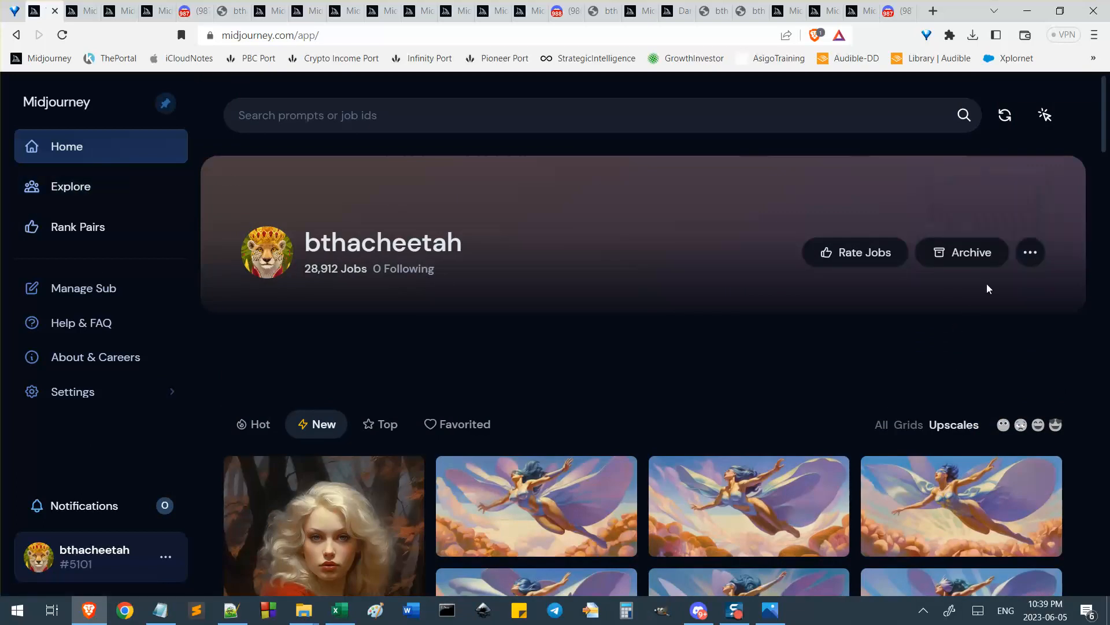
# Check the last open Midjourney pages in the browser and close the Community Showcase page
pyautogui.click(859, 13)
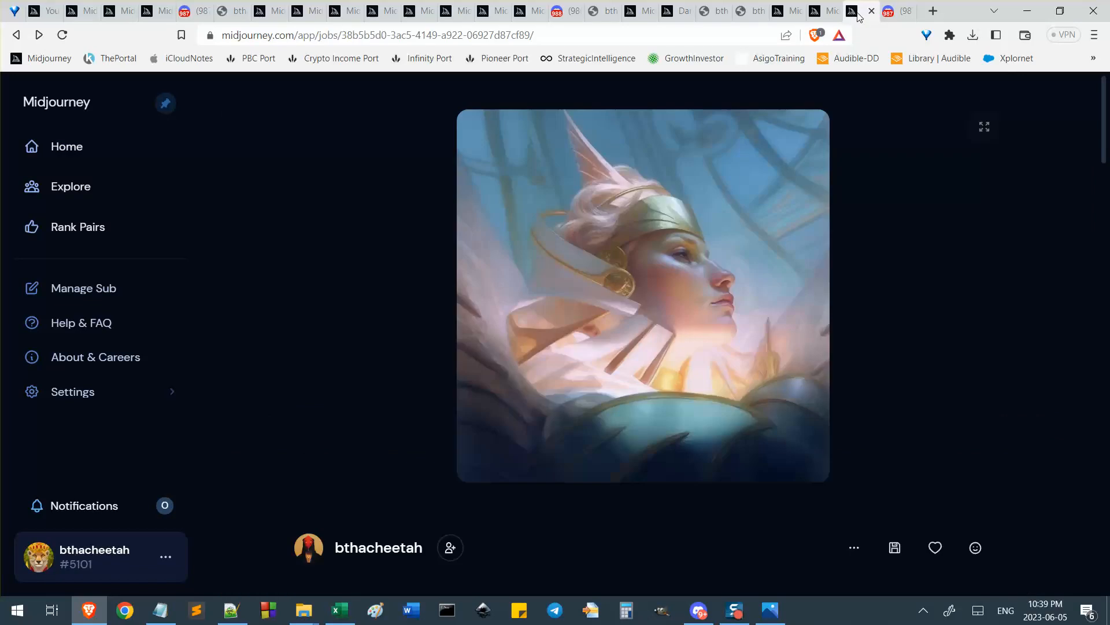
pyautogui.click(835, 12)
pyautogui.click(783, 11)
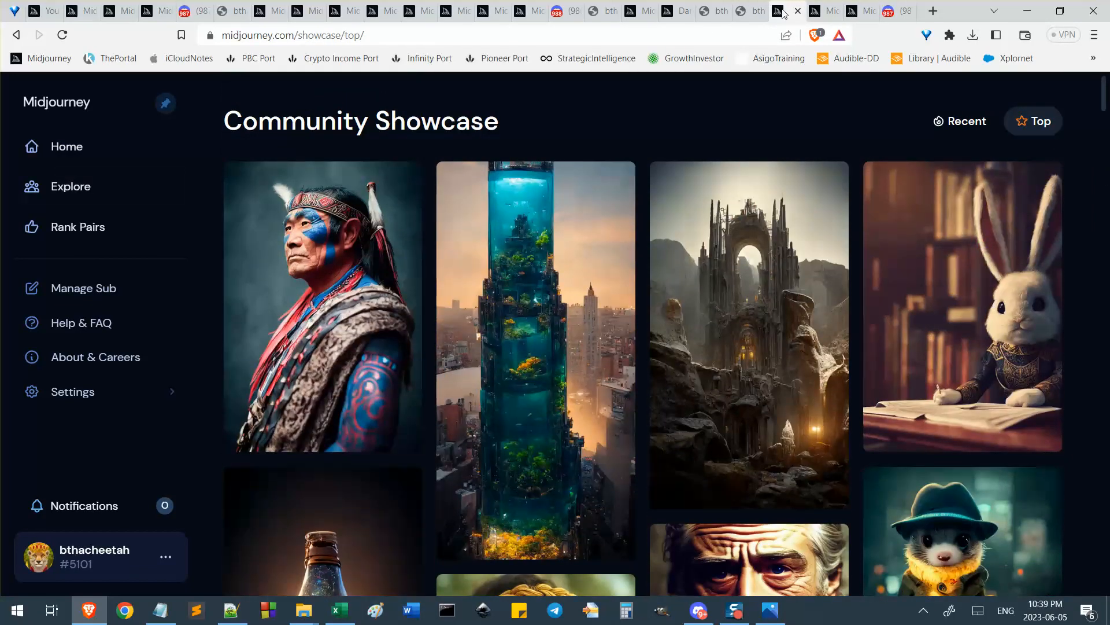
pyautogui.click(796, 7)
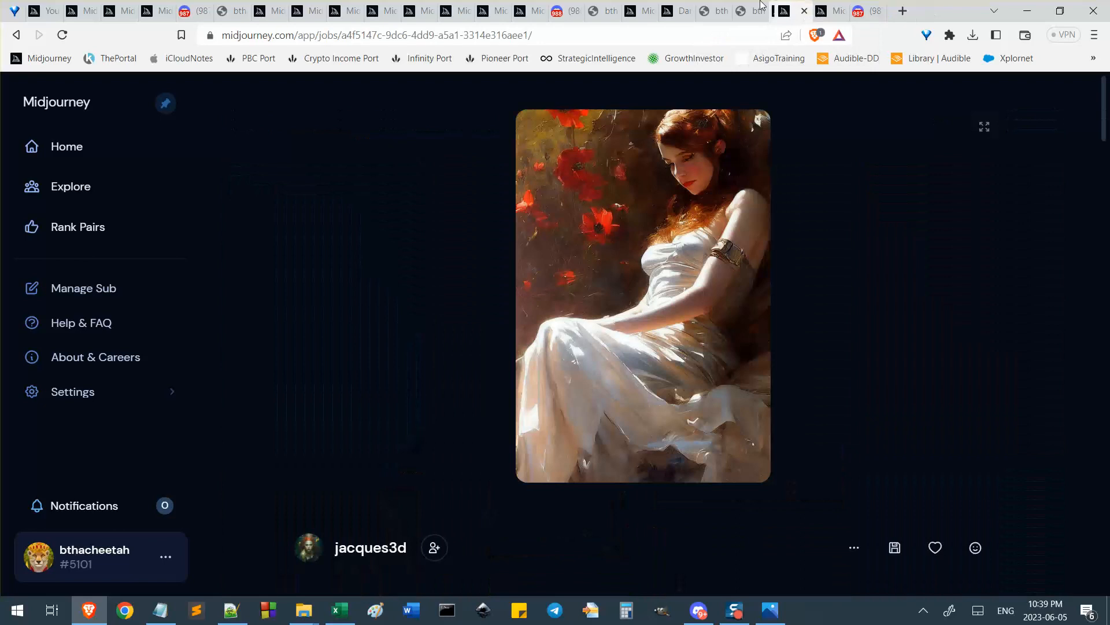
# Look through the other open Midjourney pages, including other members' image jobs and a member's profile gallery
pyautogui.click(671, 12)
pyautogui.click(651, 12)
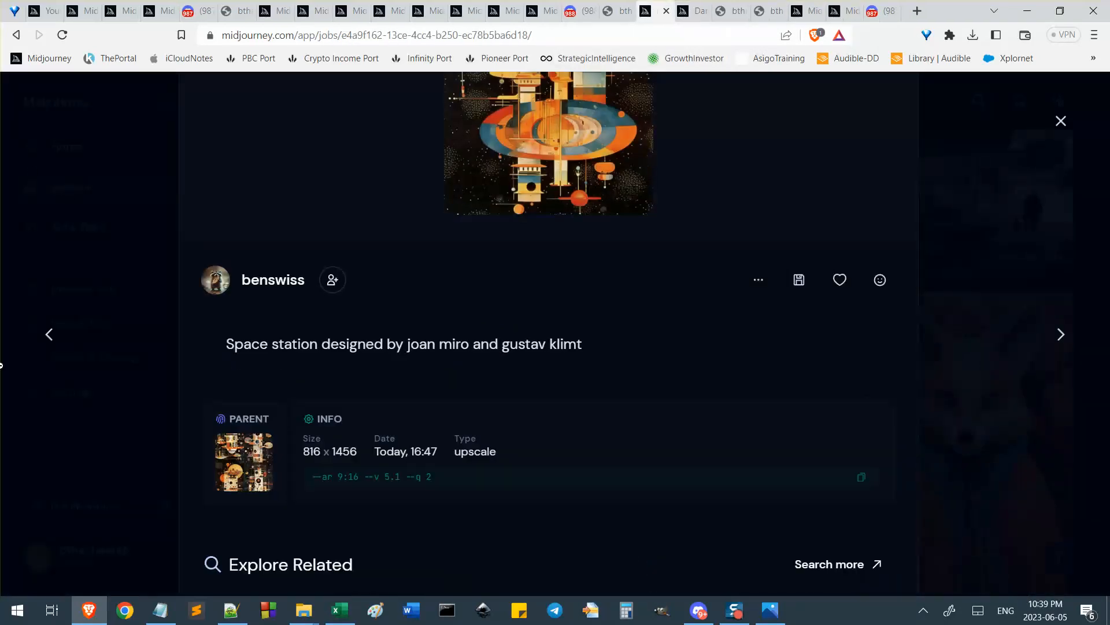
pyautogui.click(550, 13)
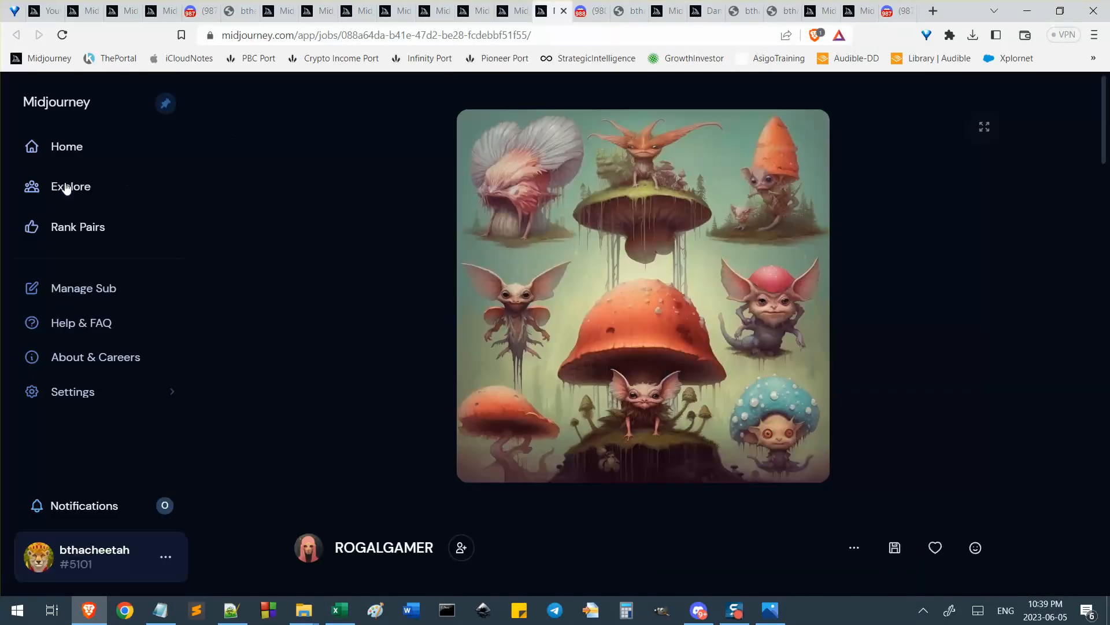
pyautogui.click(511, 13)
pyautogui.click(473, 13)
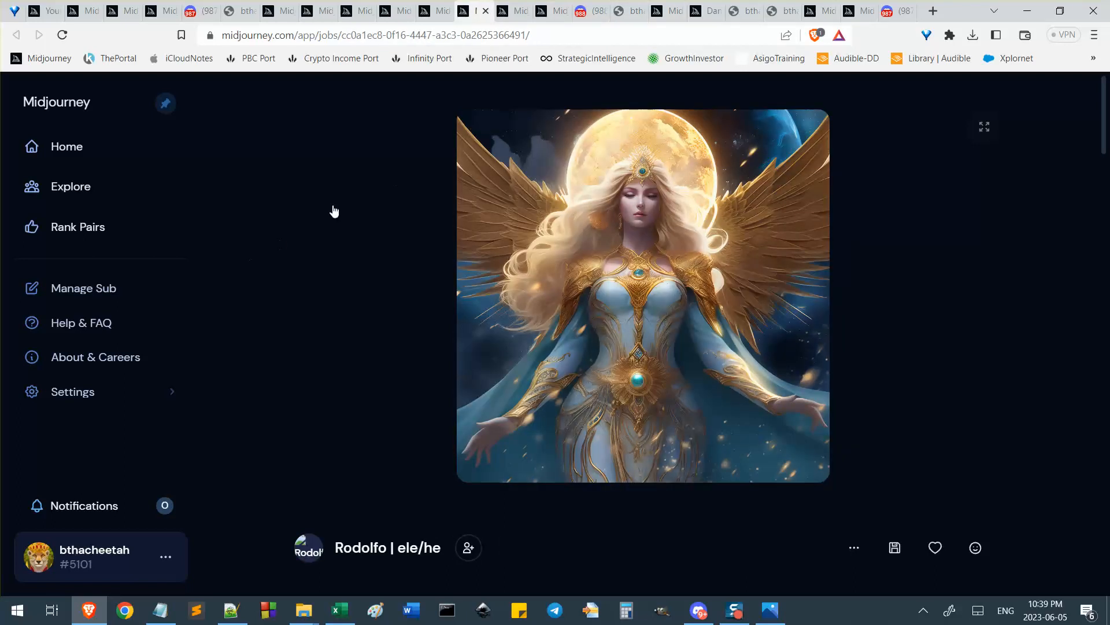
pyautogui.click(706, 13)
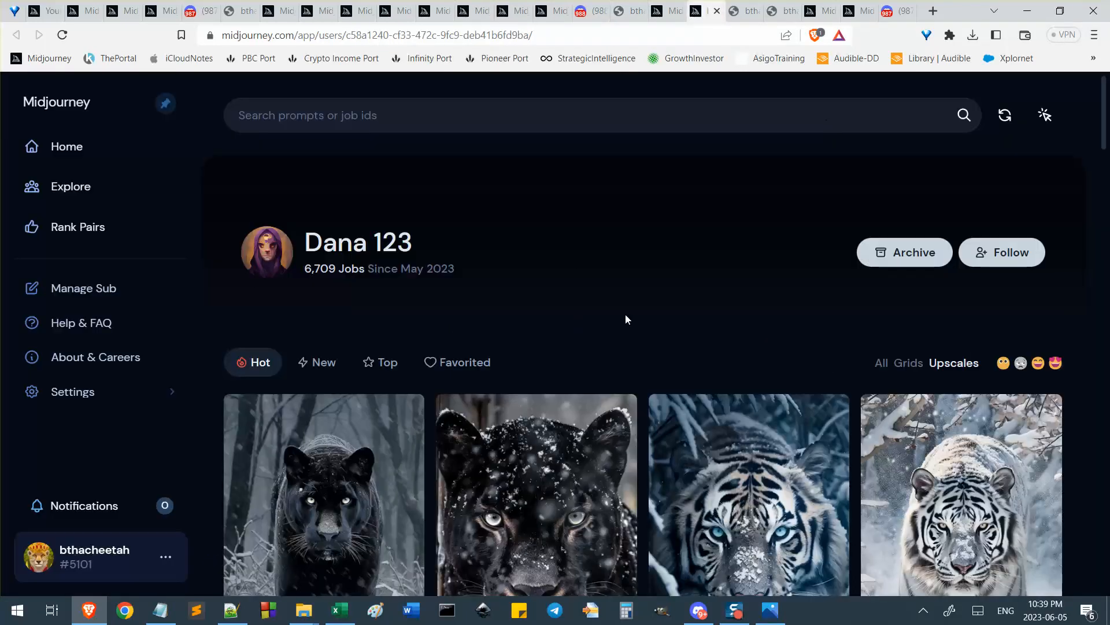
# Close the space station job's detail view and open the Favorites list from the Community Feed
pyautogui.click(668, 21)
pyautogui.scroll(5, 409, 320)
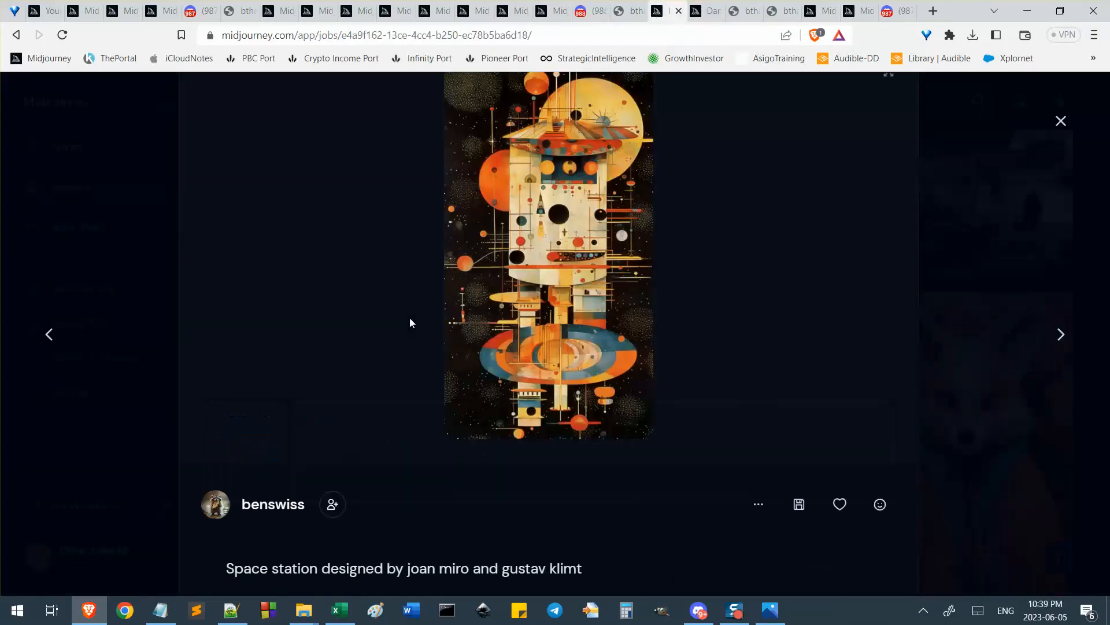
pyautogui.click(1061, 121)
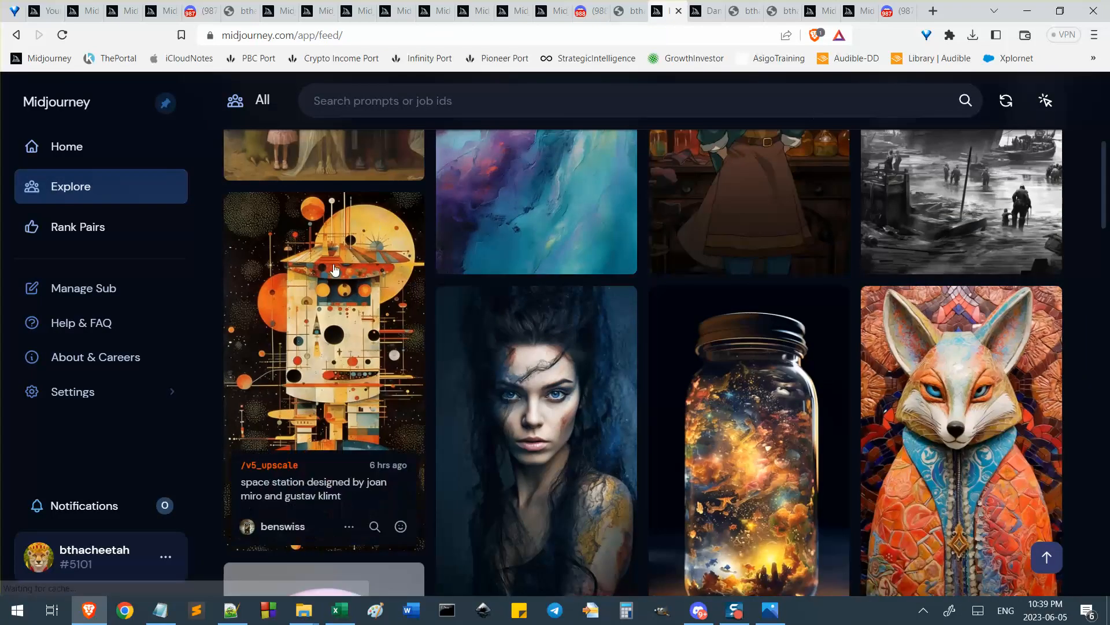
pyautogui.scroll(1, 688, 245)
pyautogui.scroll(5, 689, 246)
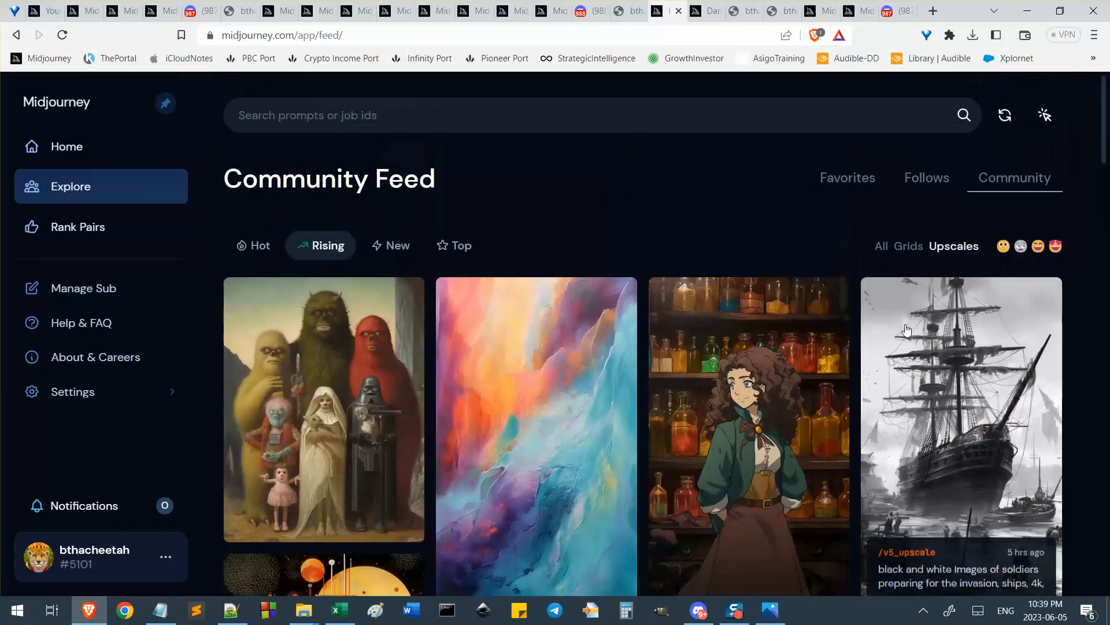
pyautogui.click(930, 179)
pyautogui.click(843, 179)
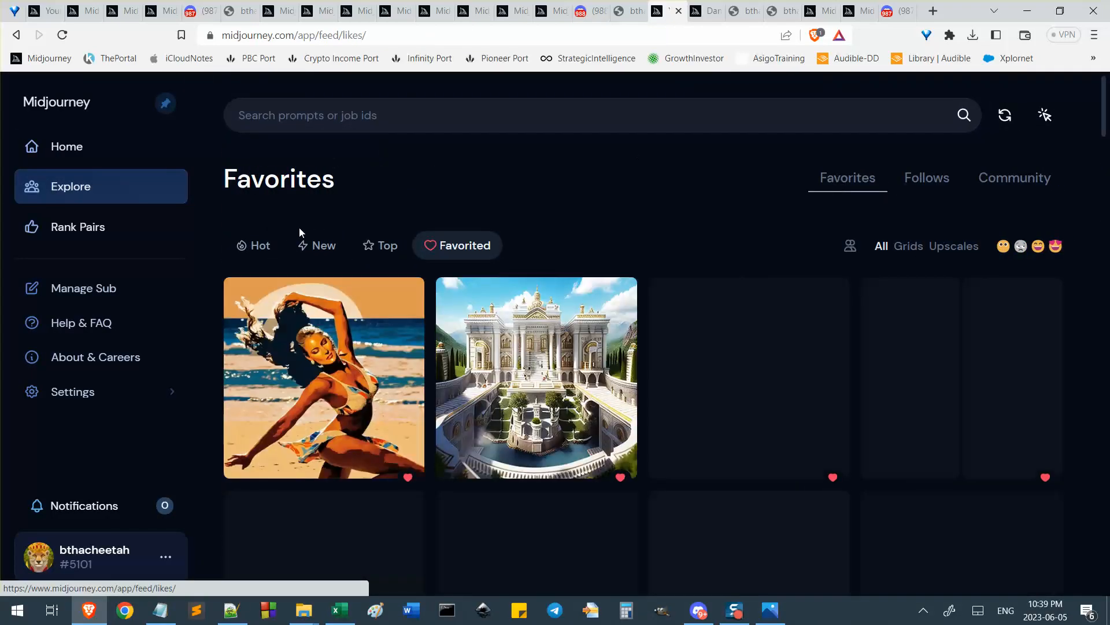
pyautogui.scroll(-3, 691, 201)
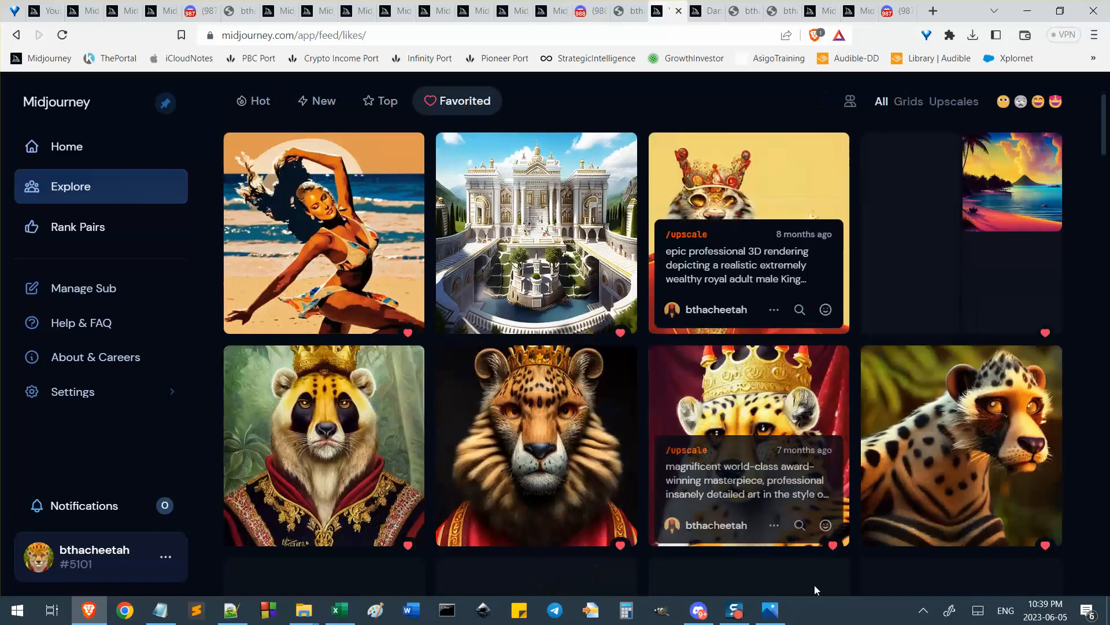
# Mark the 10:06 PM space station Image #2 as a favorite in Discord and refresh Midjourney's Favorites page
pyautogui.click(698, 610)
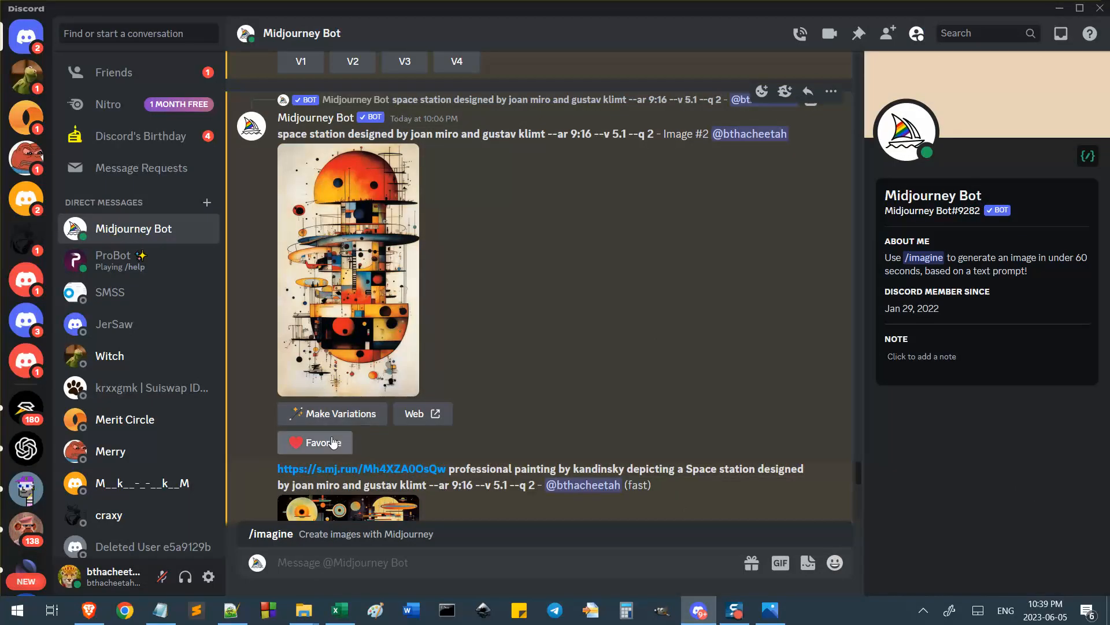
pyautogui.click(315, 454)
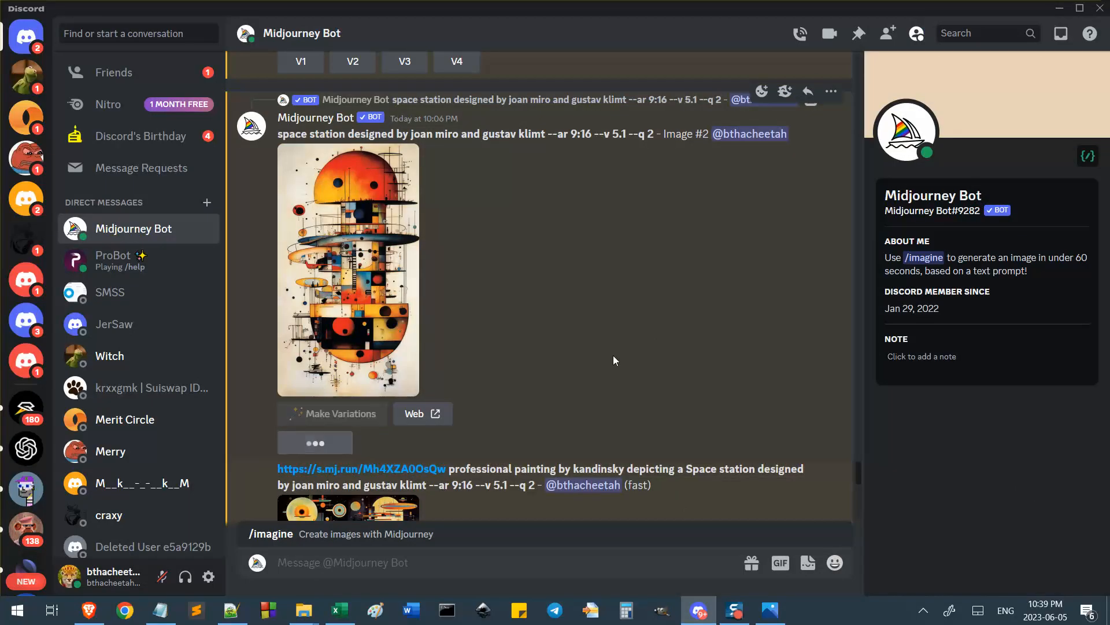
pyautogui.click(90, 620)
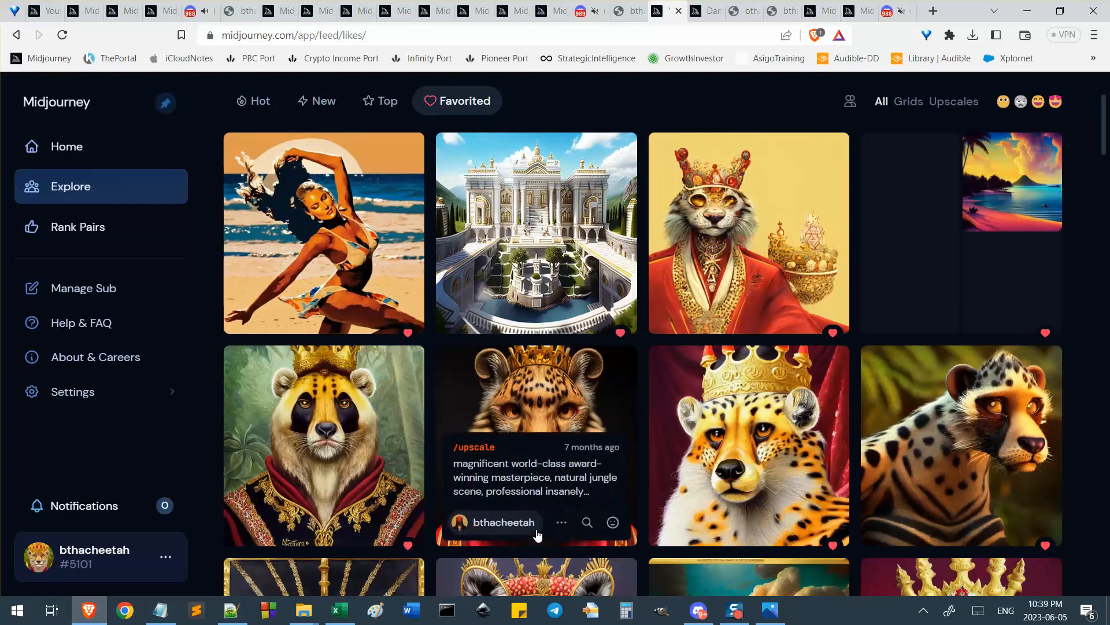
pyautogui.scroll(3, 649, 278)
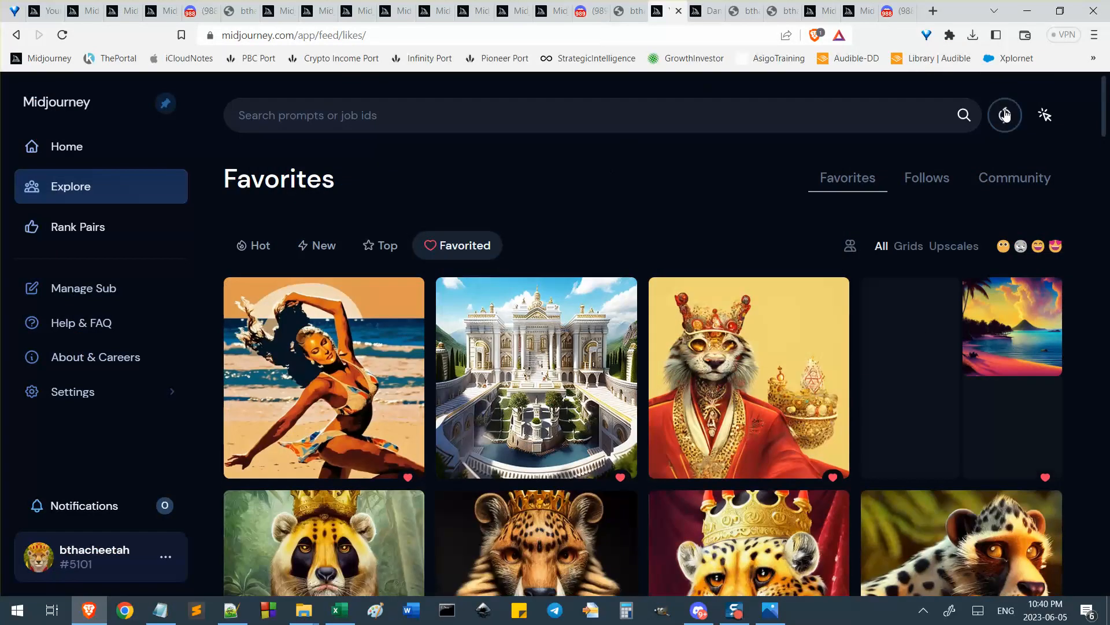
pyautogui.click(1005, 115)
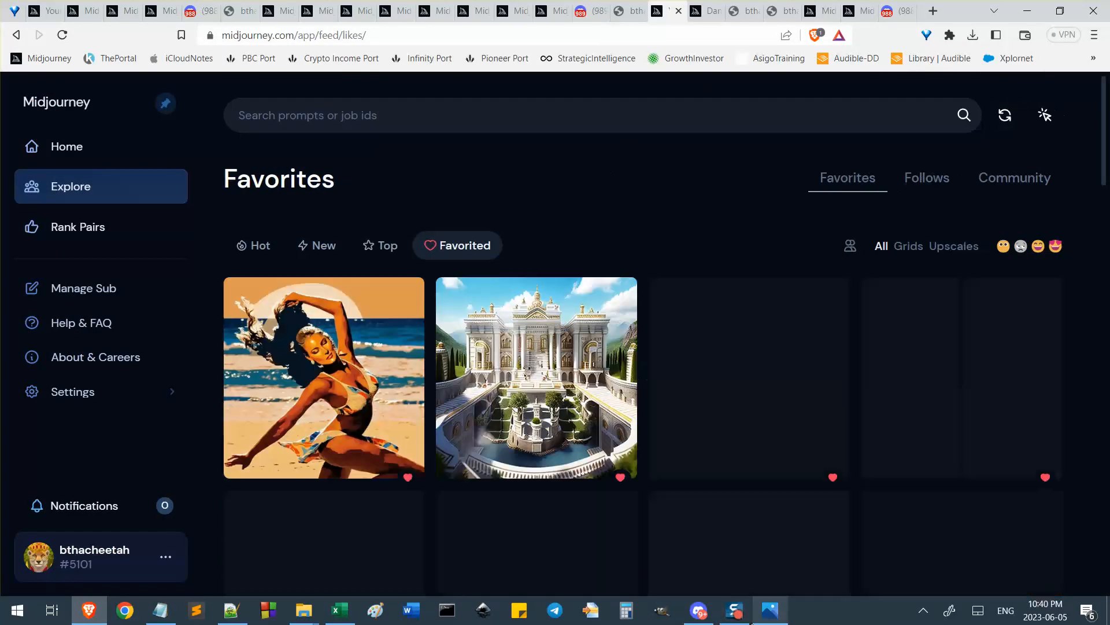
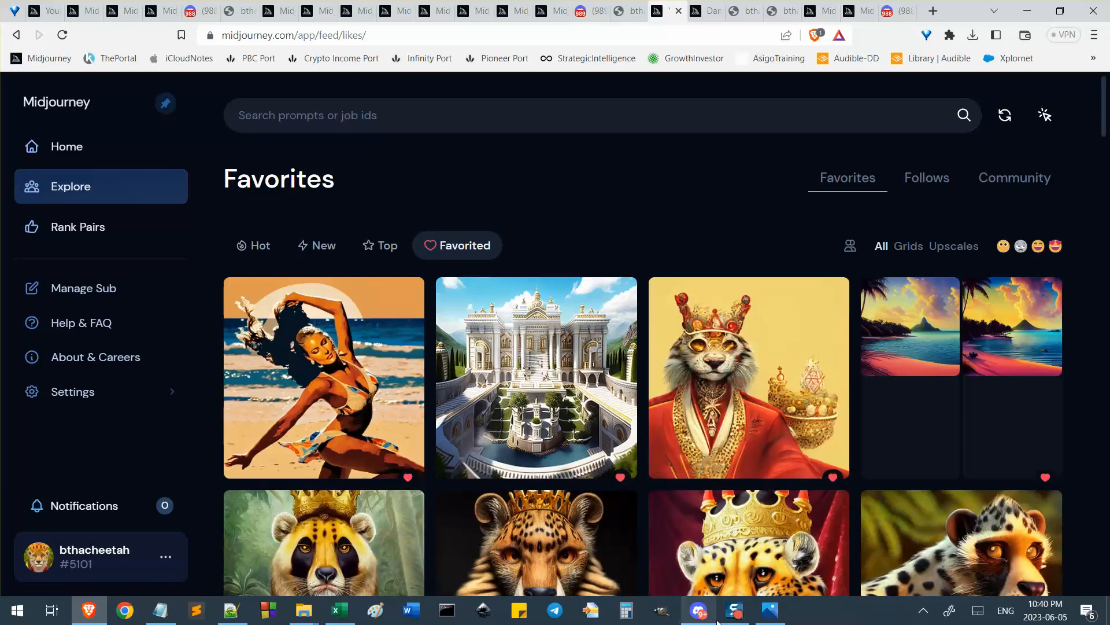
# Check the later Midjourney Bot messages in Discord, glance at Pieces.xlsx in Excel, and return to the browser's Favorites page
pyautogui.click(711, 619)
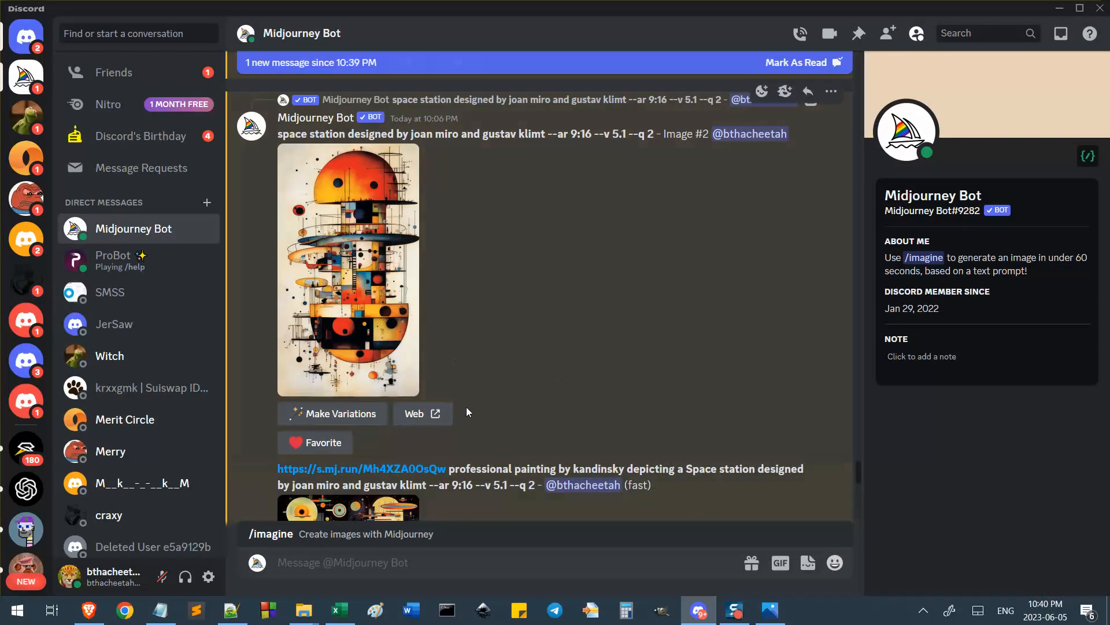
pyautogui.scroll(-8, 574, 405)
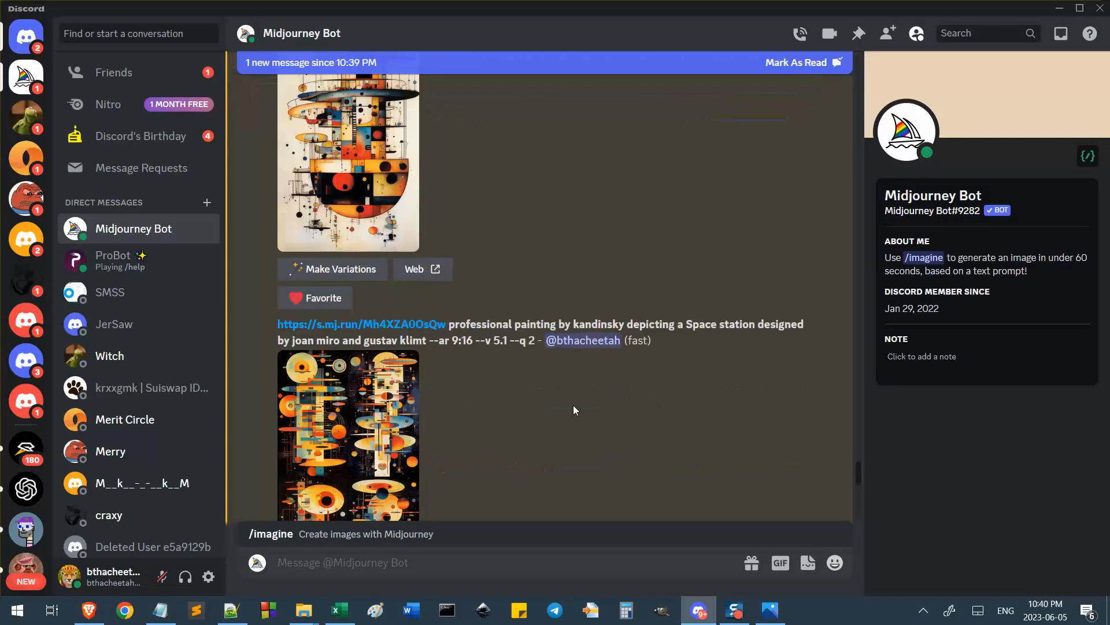
pyautogui.scroll(-5, 574, 405)
pyautogui.click(340, 610)
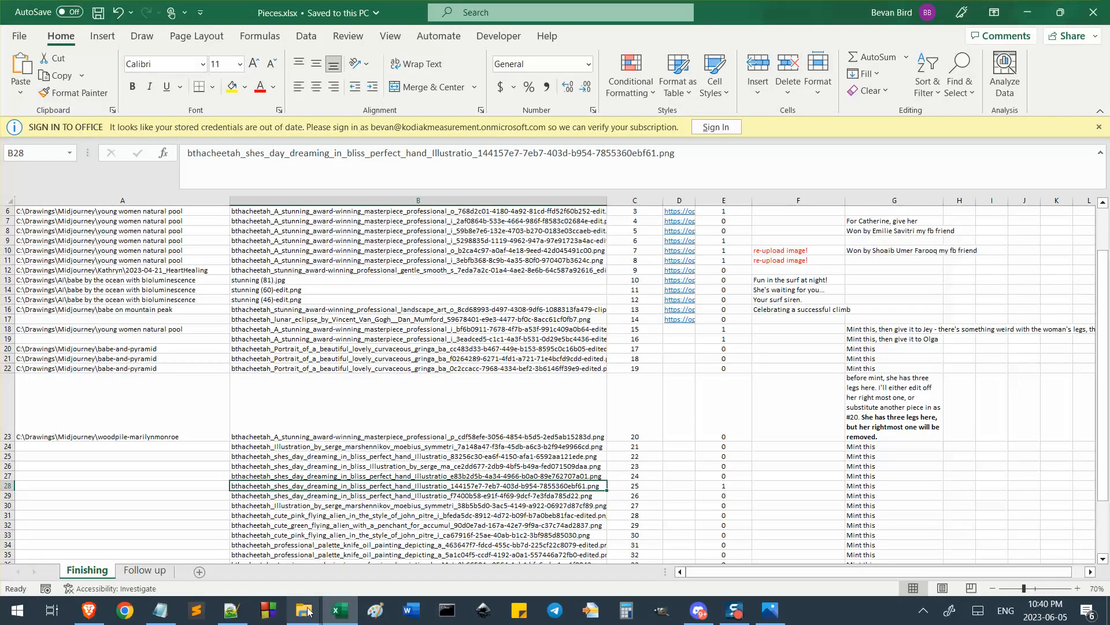
pyautogui.moveTo(307, 612)
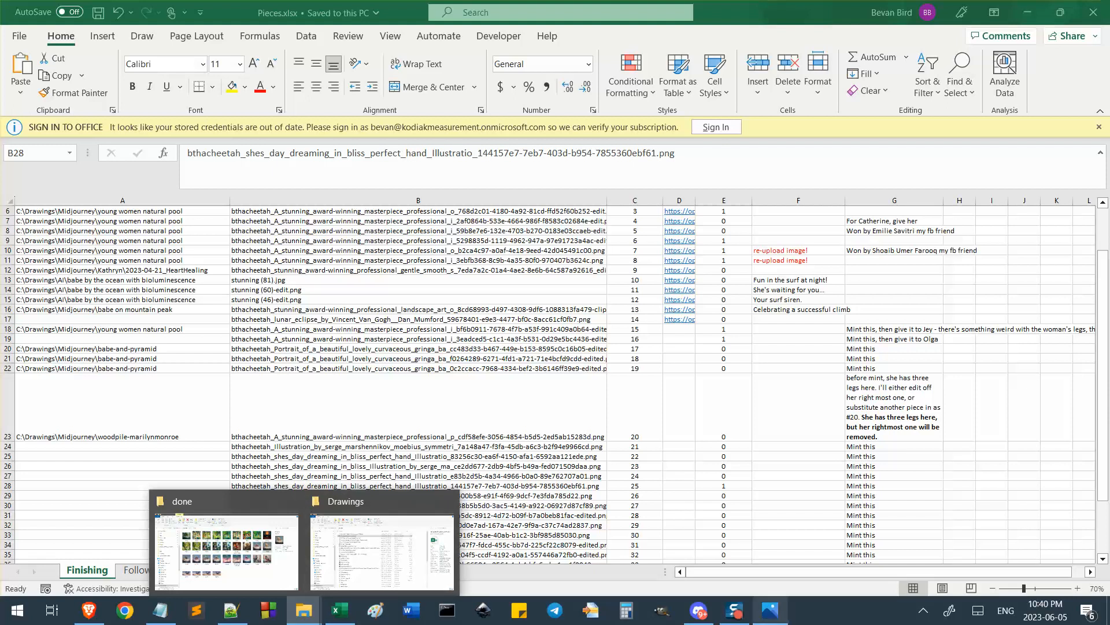
pyautogui.click(709, 620)
pyautogui.click(89, 610)
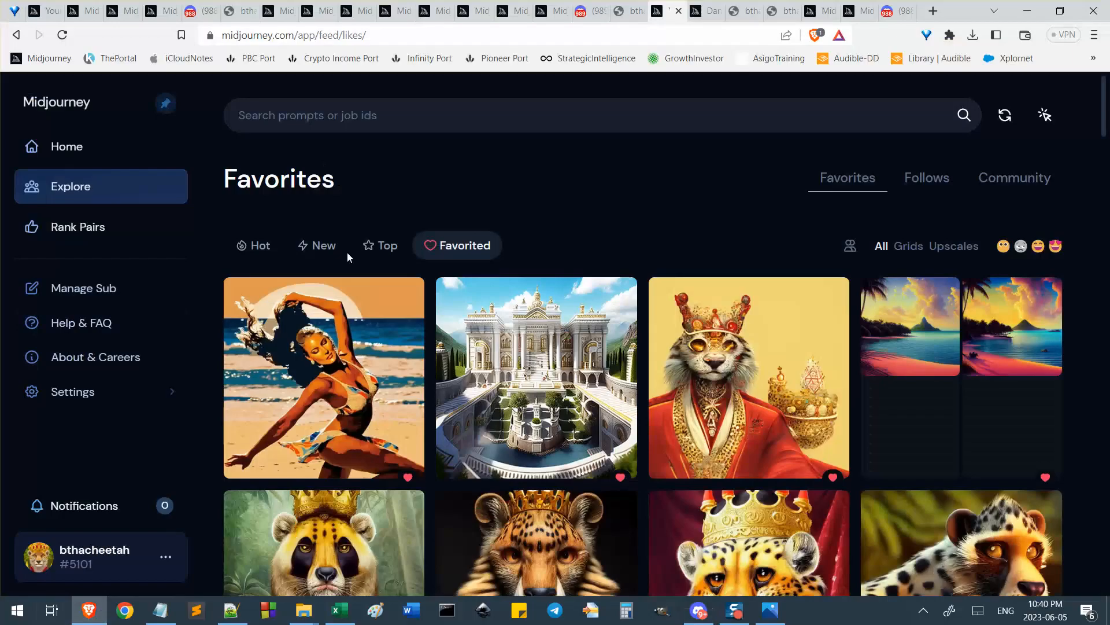
# Find the 9:48 PM "cute pink flying alien" Image #1 in the Midjourney Bot chat on Discord and highlight its prompt text up to "traditional poses"
pyautogui.click(202, 7)
pyautogui.click(587, 10)
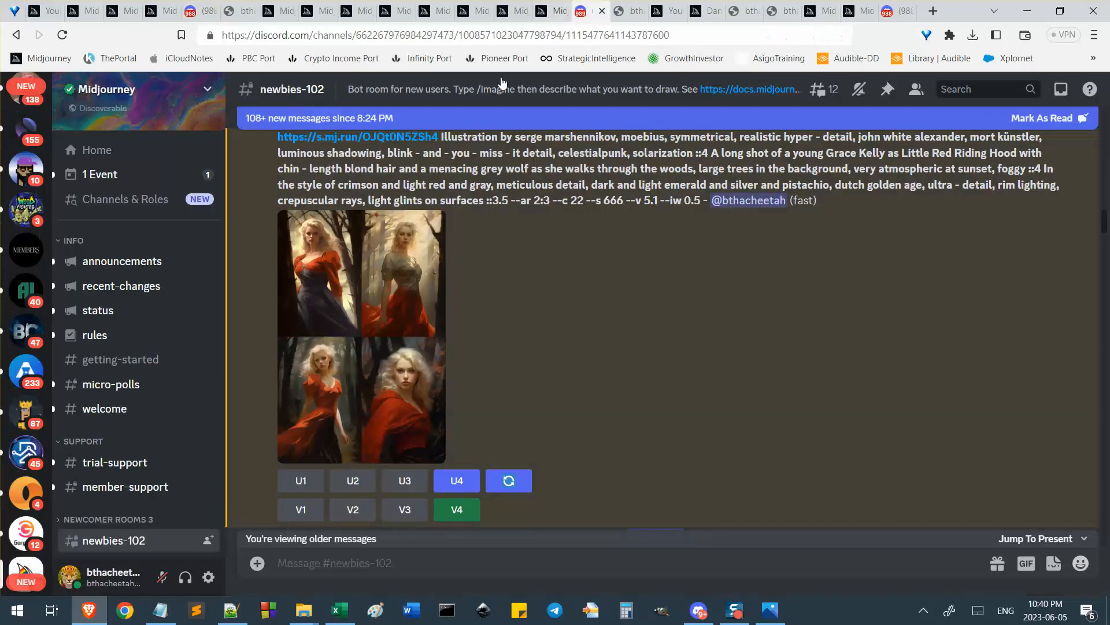
pyautogui.click(210, 8)
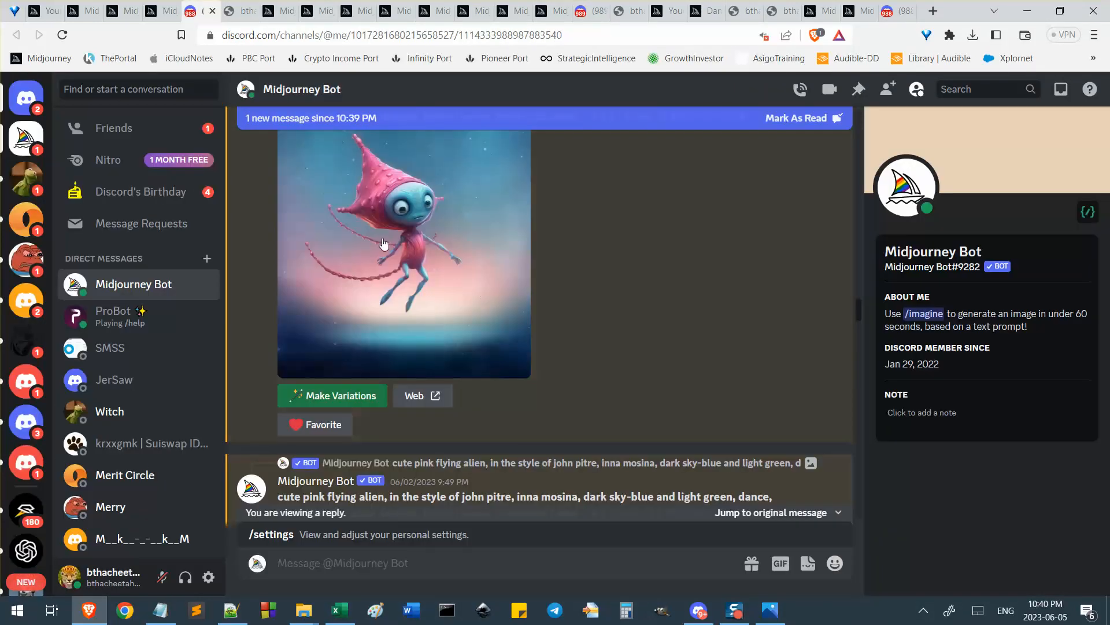
pyautogui.scroll(-4, 424, 272)
pyautogui.scroll(4, 410, 313)
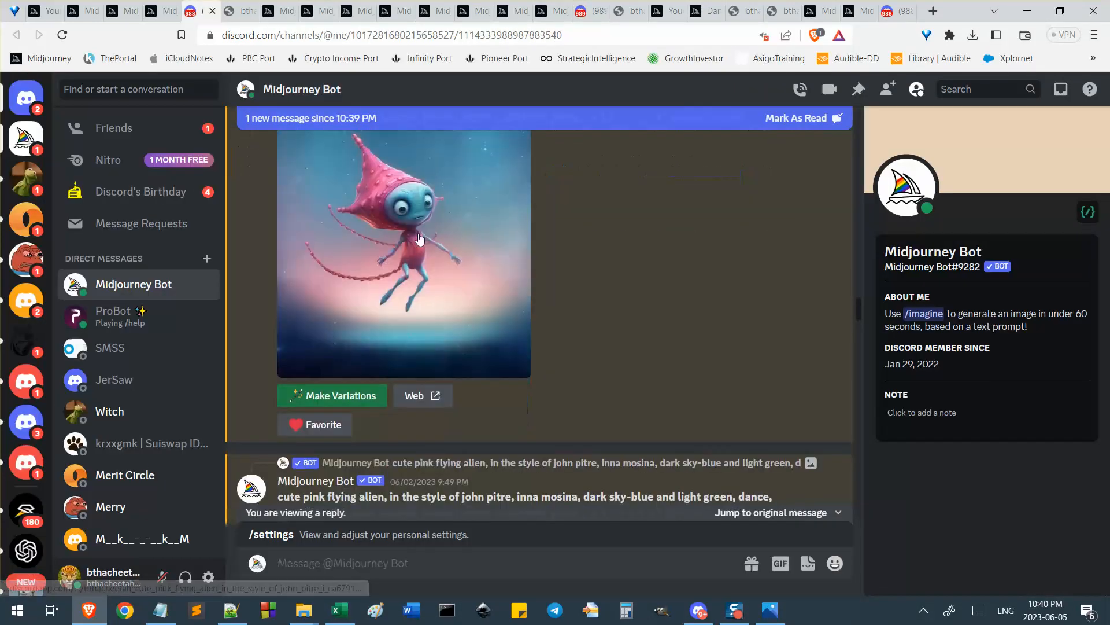
pyautogui.scroll(-4, 496, 375)
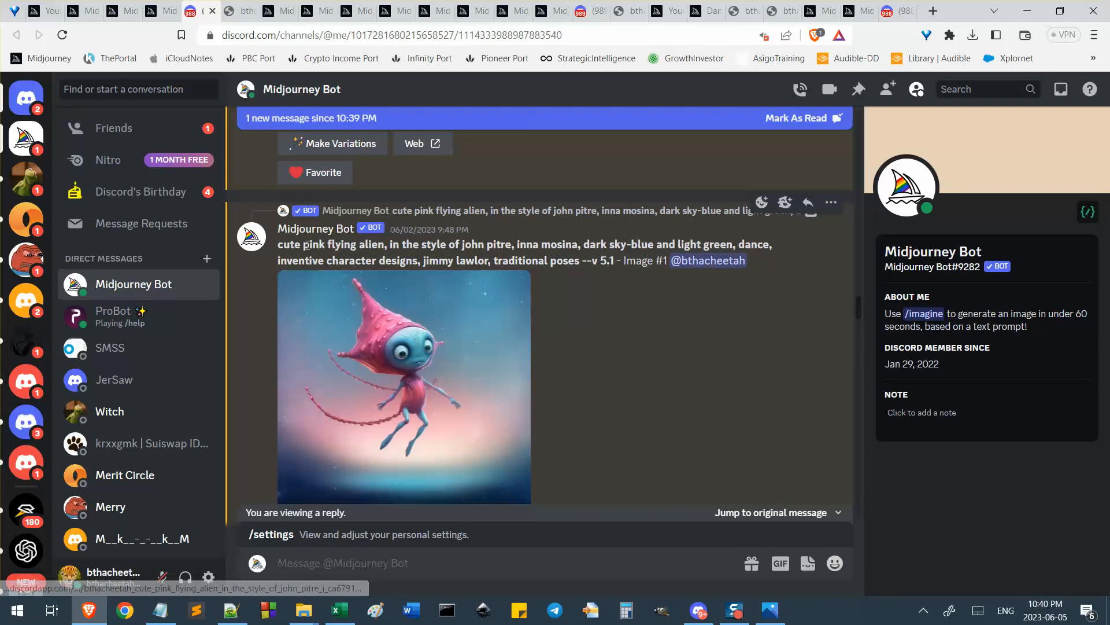
pyautogui.moveTo(276, 244); pyautogui.dragTo(590, 260)
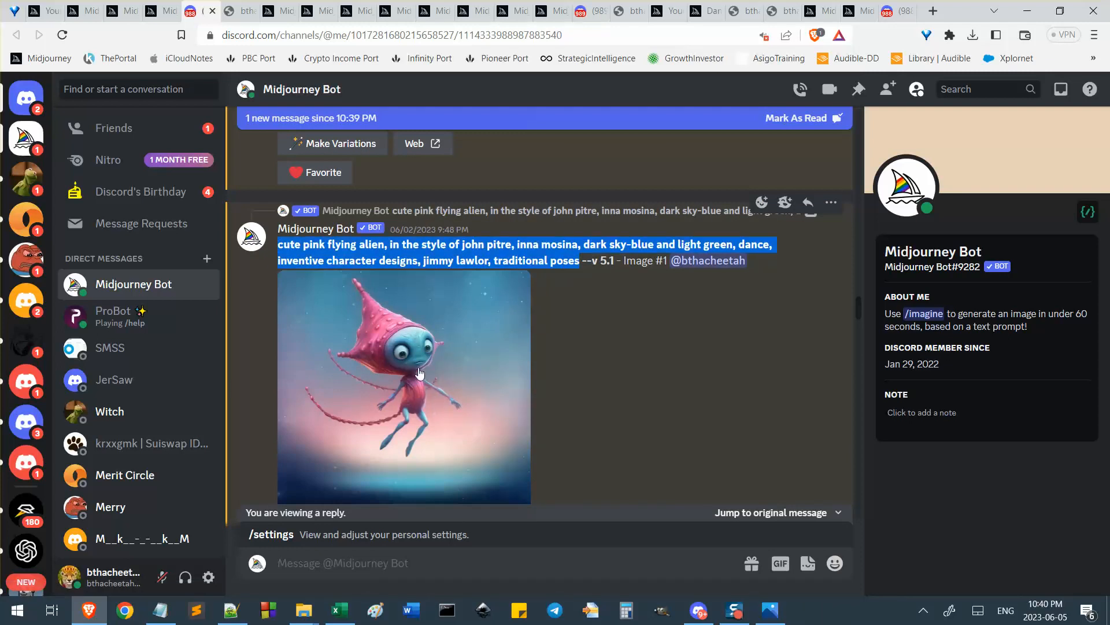
# Read the Little Red Riding Hood job's prompt on the Midjourney website, and go back to the pink flying alien message in Discord
pyautogui.click(276, 12)
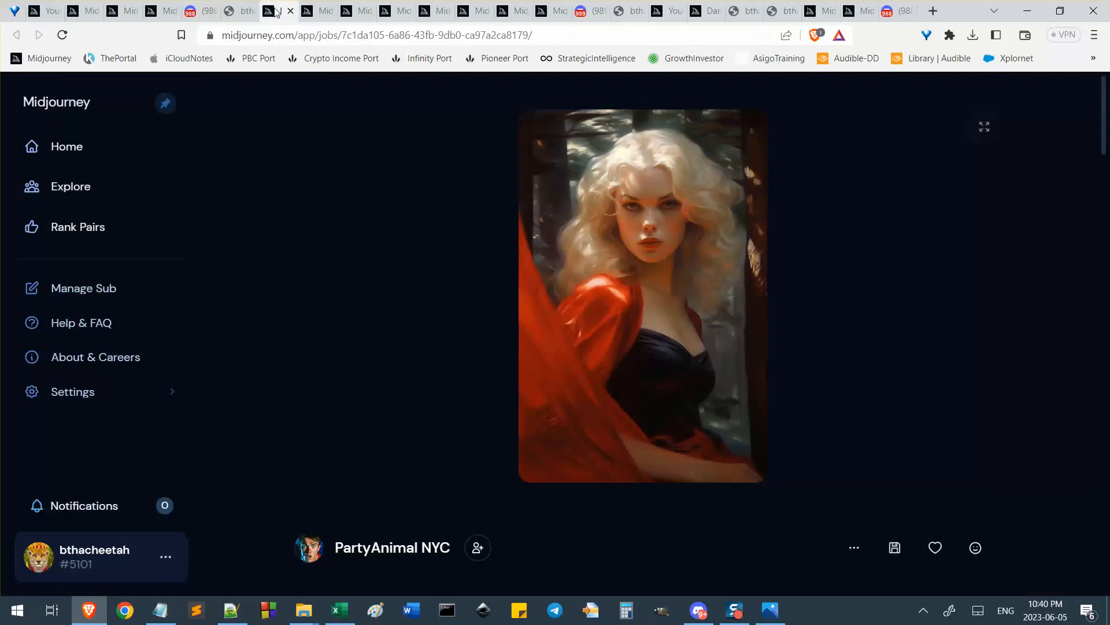
pyautogui.scroll(-5, 265, 371)
pyautogui.scroll(1, 347, 501)
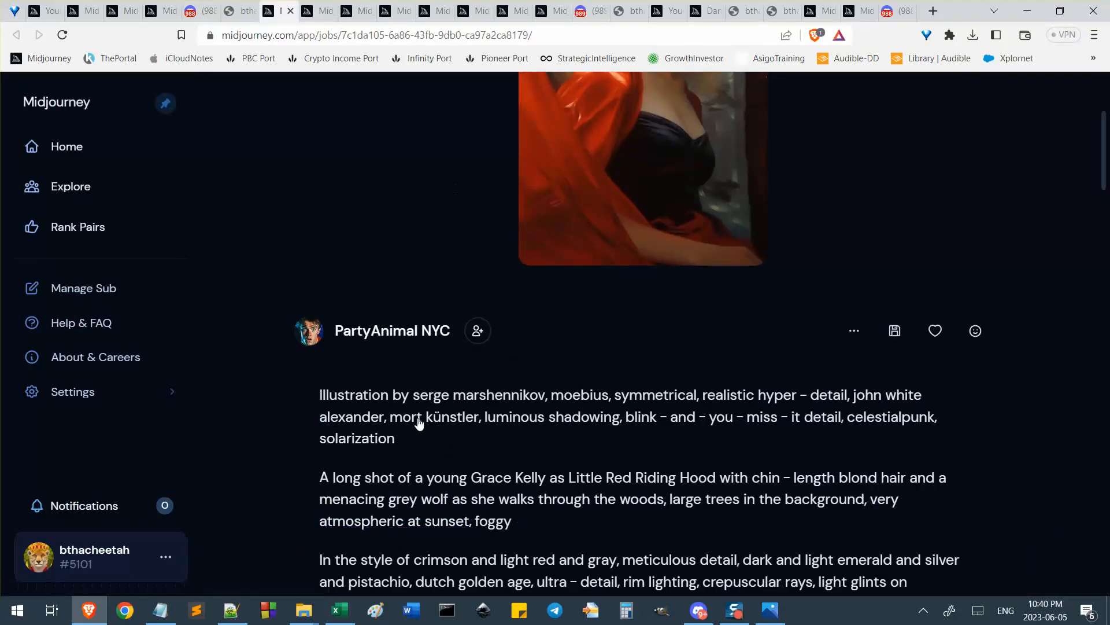
pyautogui.click(197, 14)
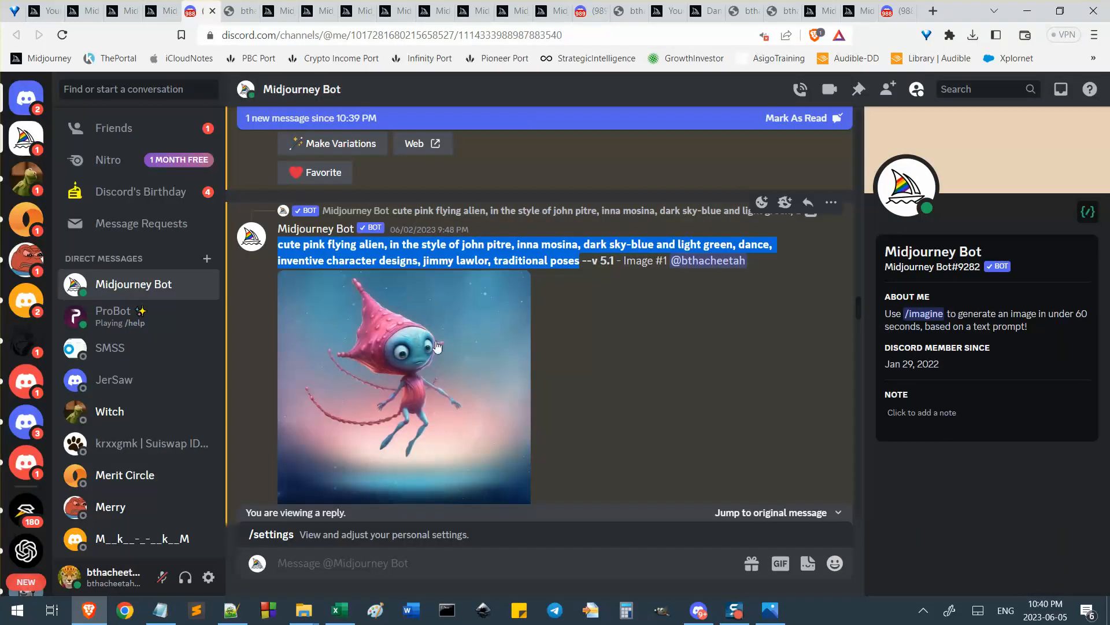
pyautogui.scroll(-3, 389, 382)
pyautogui.scroll(2, 342, 401)
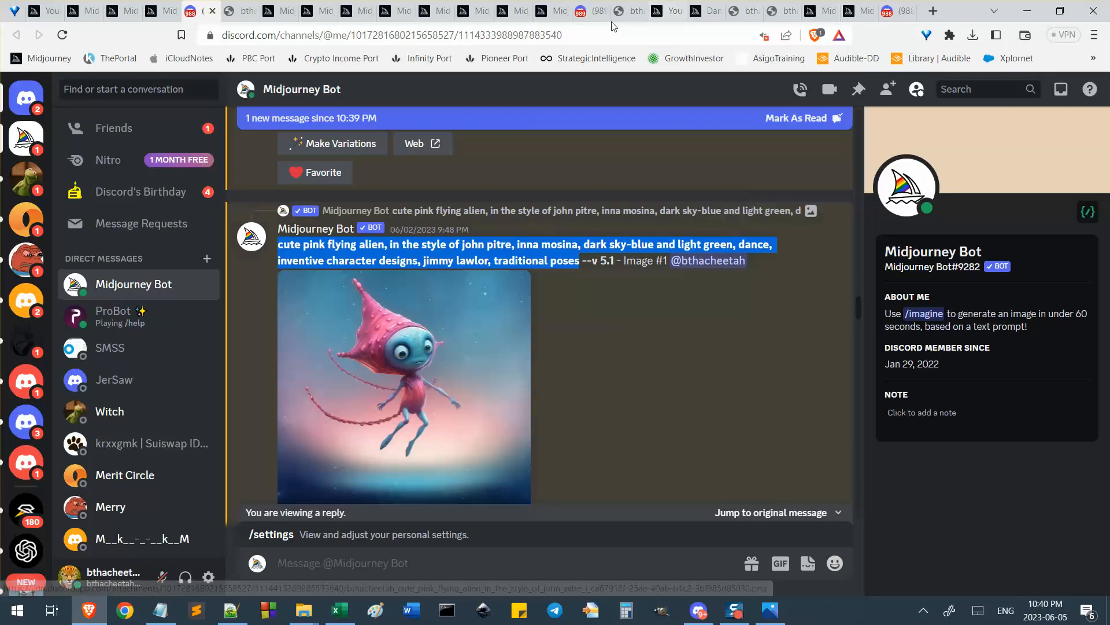
# Examine the later Midjourney Bot messages combining both prompts, from the 9:58 PM images to the 10:04 PM "she's day dreaming, in bliss!!" remix
pyautogui.click(583, 12)
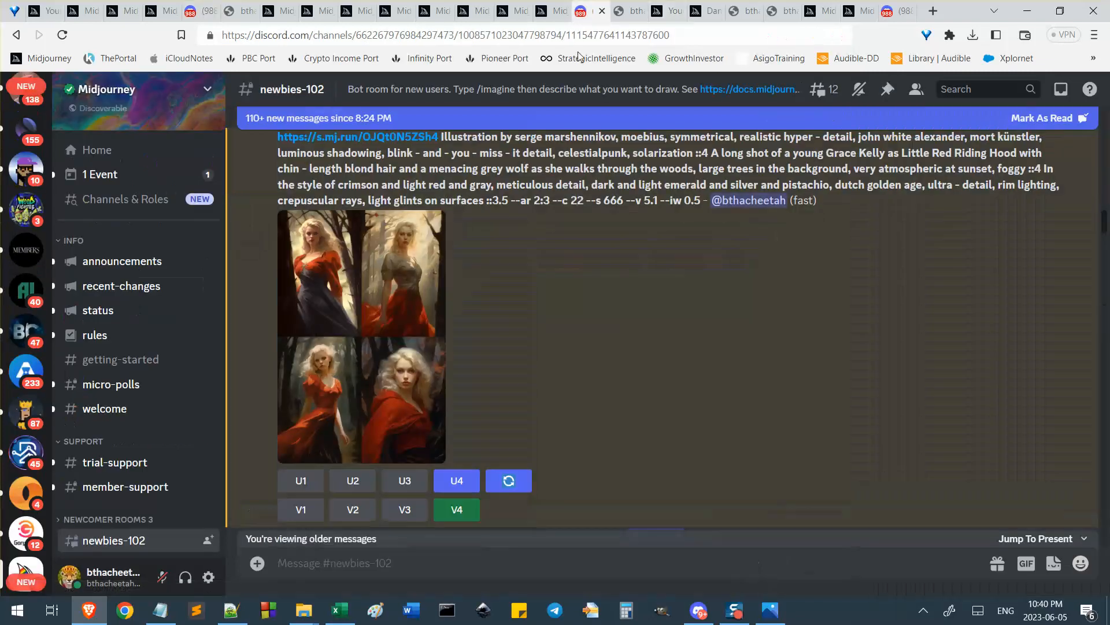
pyautogui.click(901, 16)
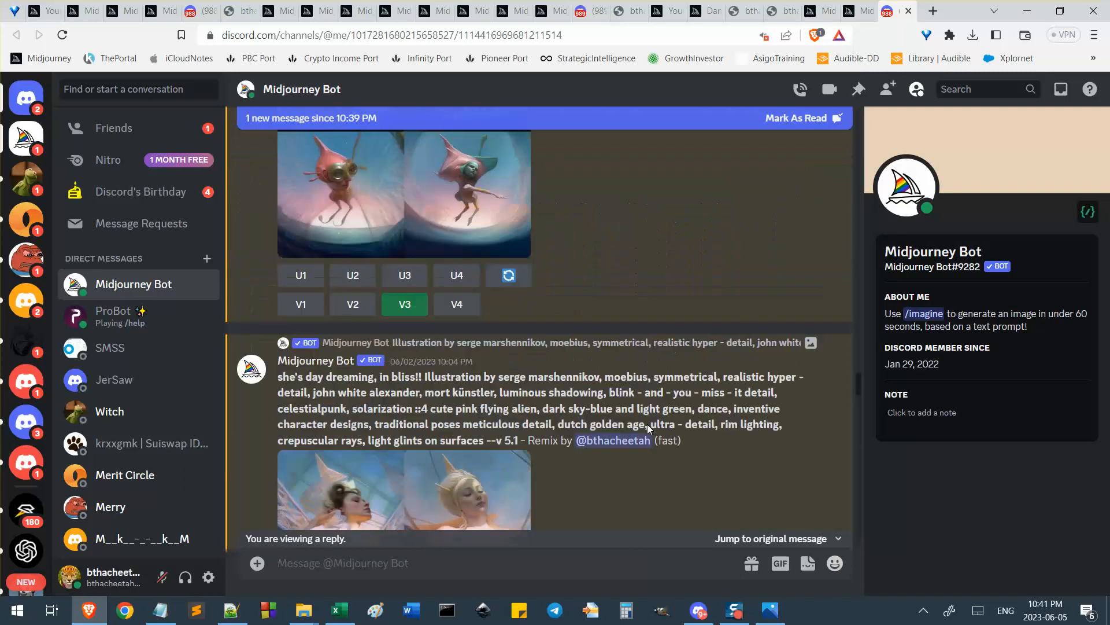
pyautogui.scroll(1, 647, 425)
pyautogui.scroll(-3, 647, 425)
pyautogui.scroll(6, 622, 393)
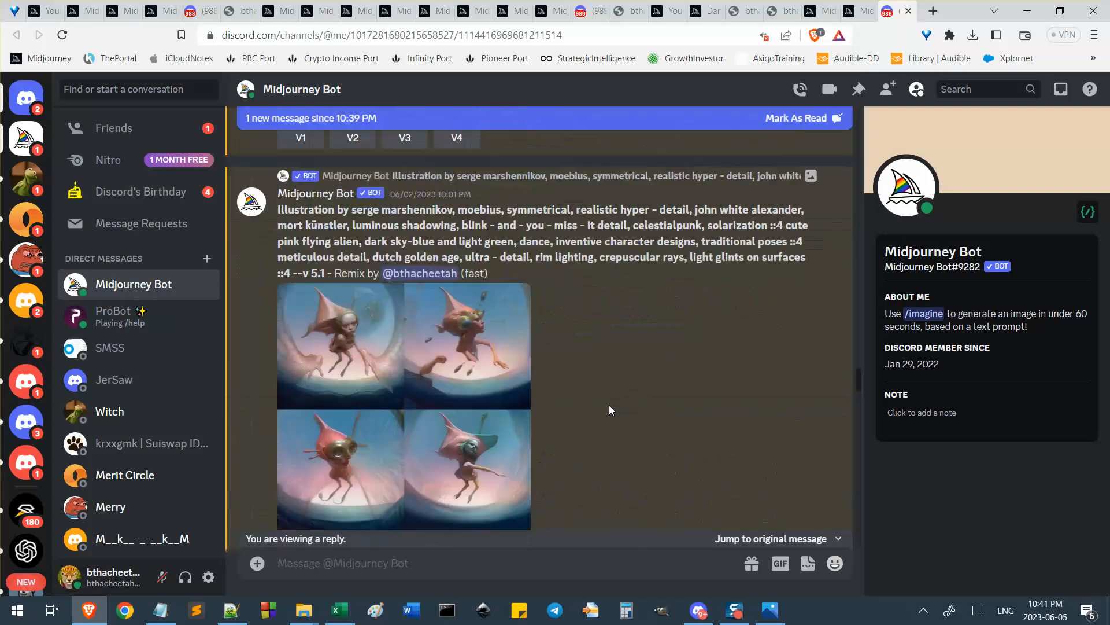
pyautogui.scroll(10, 609, 405)
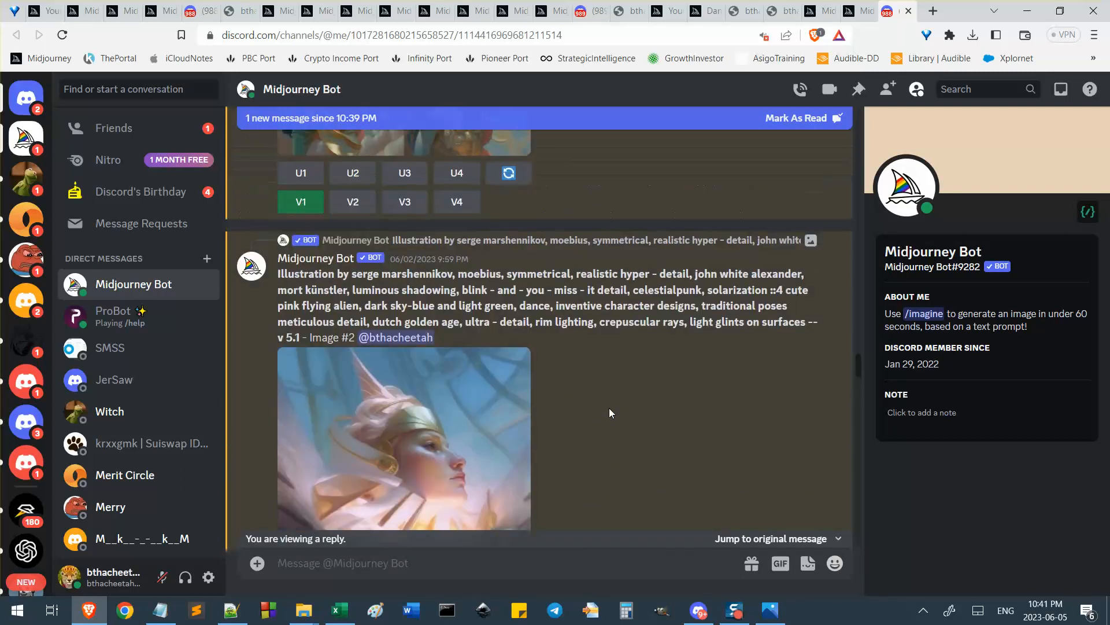
pyautogui.scroll(-1, 515, 443)
pyautogui.scroll(8, 530, 458)
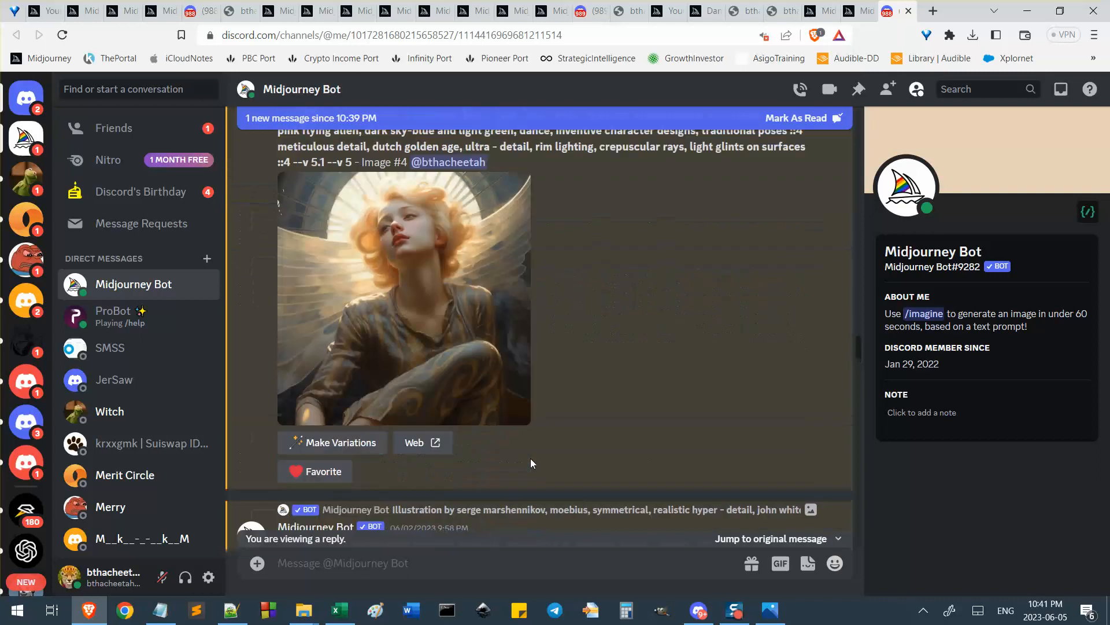
pyautogui.scroll(8, 530, 458)
pyautogui.scroll(5, 479, 239)
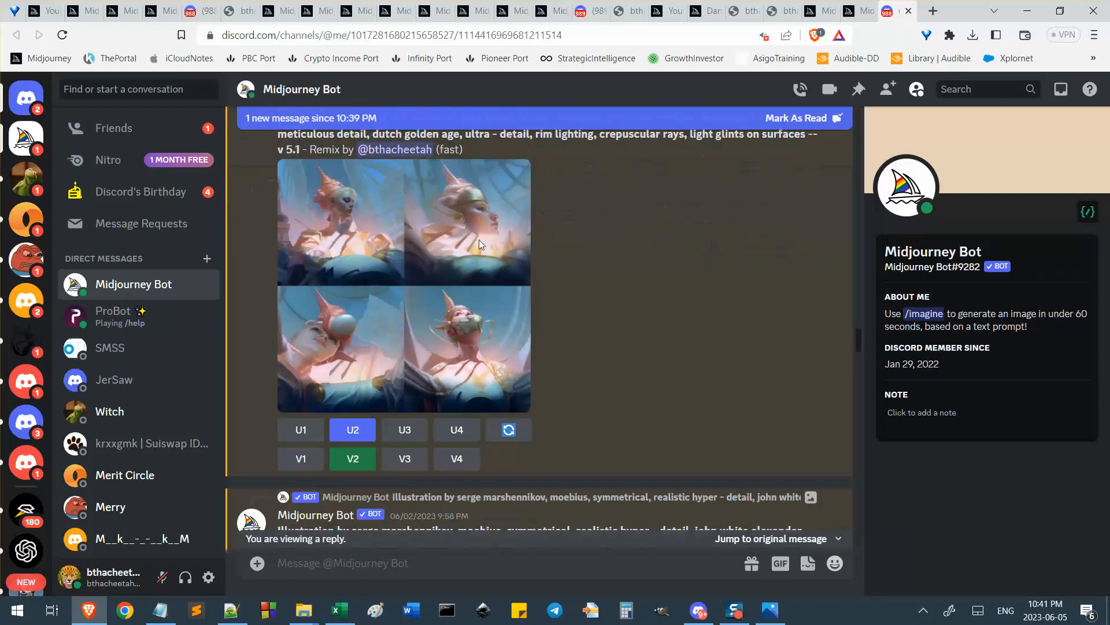
pyautogui.scroll(-10, 513, 219)
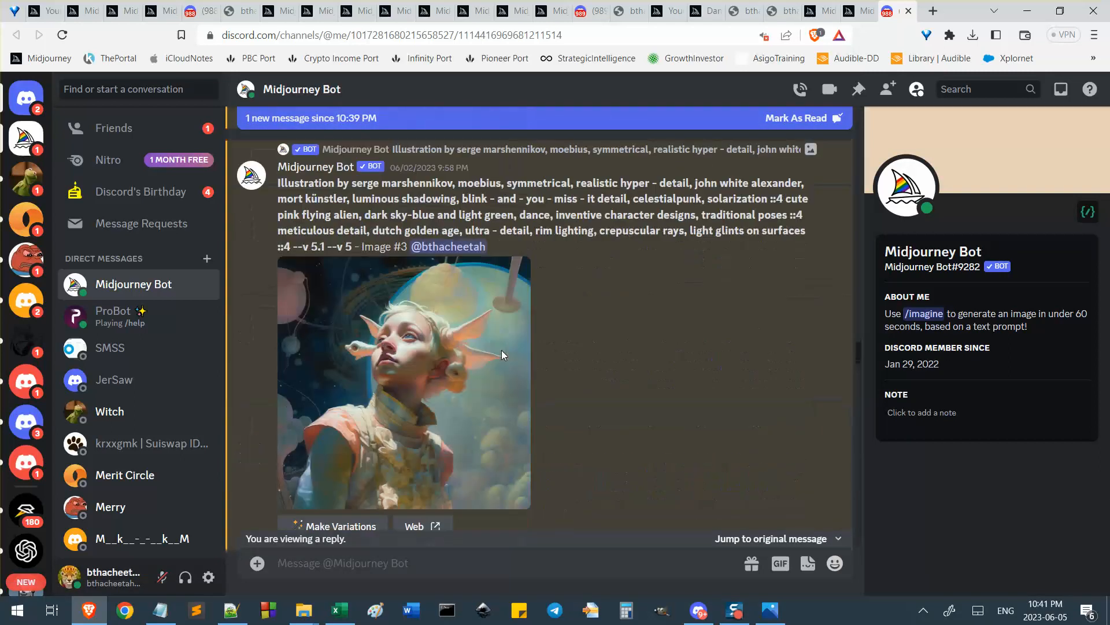
pyautogui.scroll(-6, 502, 350)
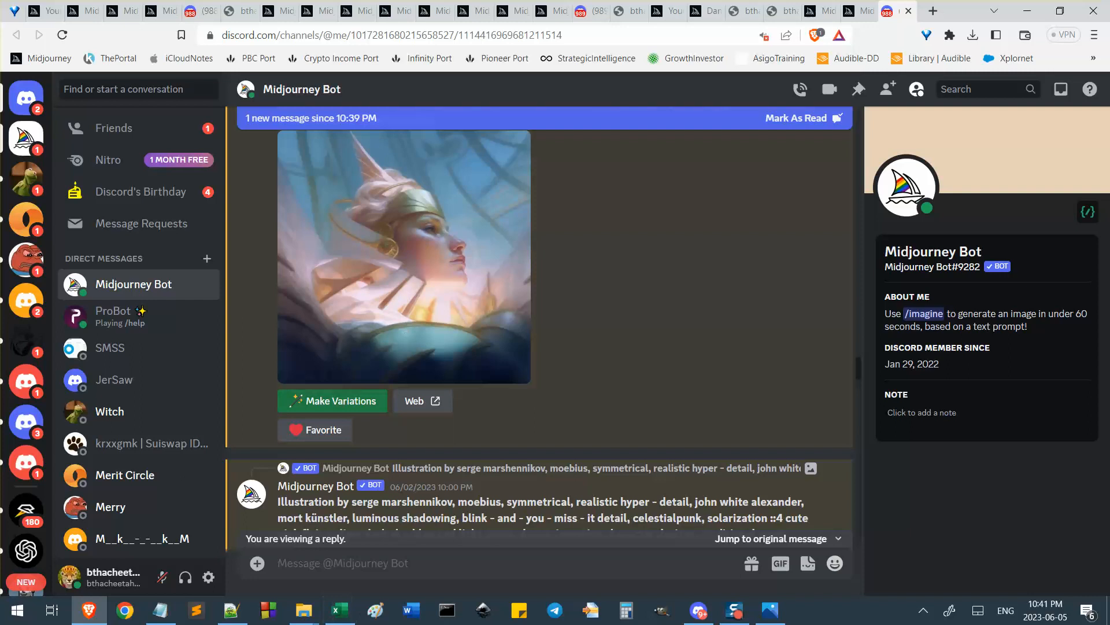
# Open 22.png from the done folder in File Explorer, browse through the images that follow it, and close the viewer
pyautogui.click(247, 560)
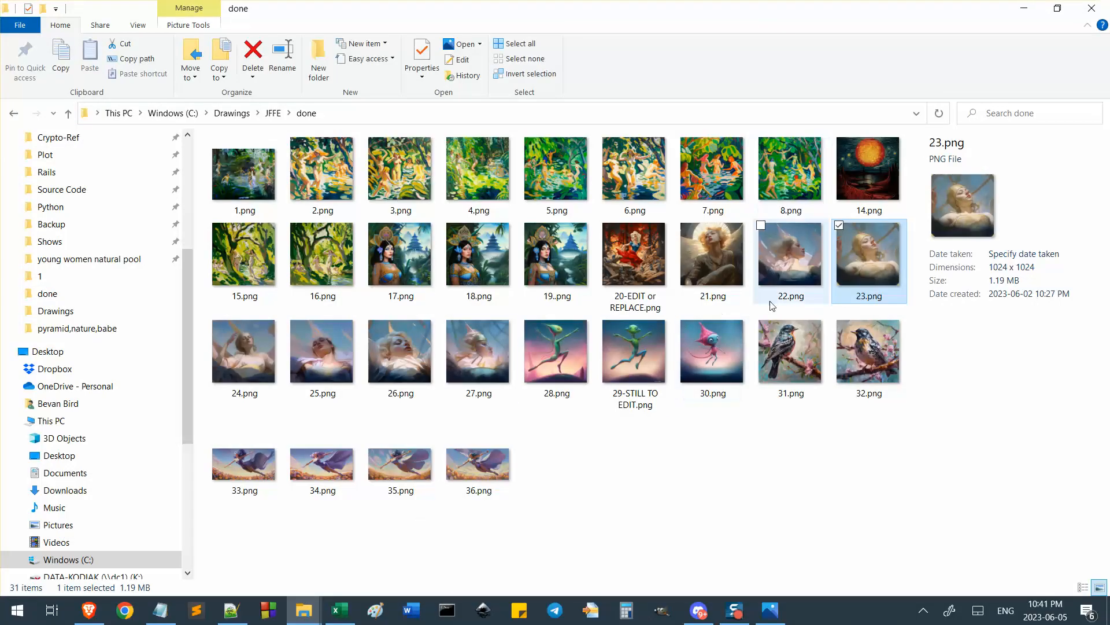
pyautogui.click(786, 257)
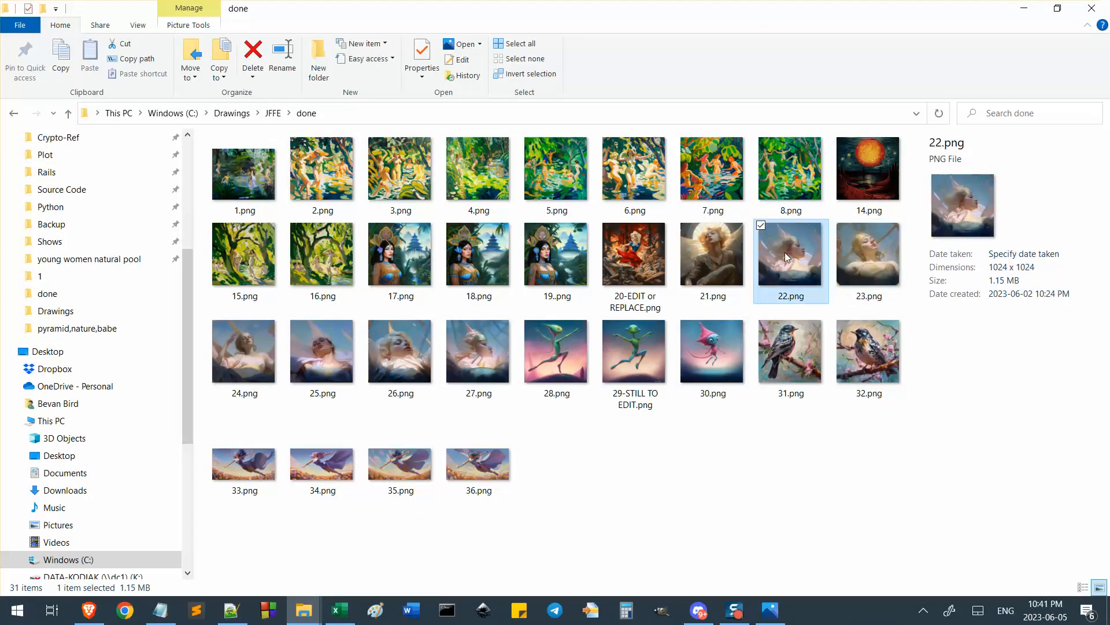
pyautogui.doubleClick(785, 252)
pyautogui.press('Right')
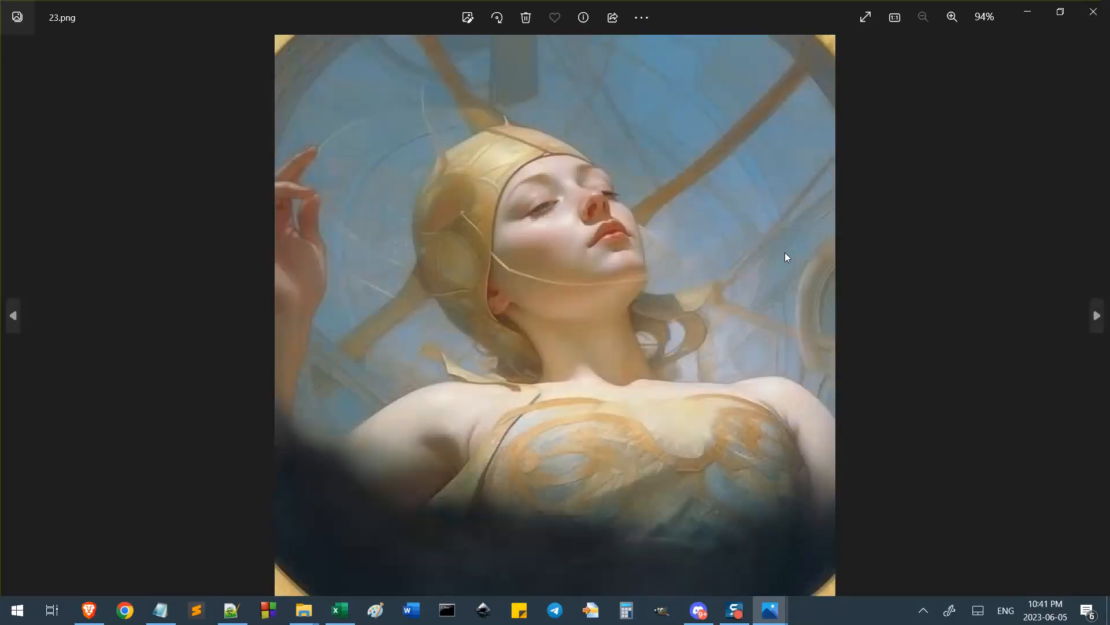
pyautogui.press('Right')
pyautogui.press('Right')
pyautogui.press('Right')
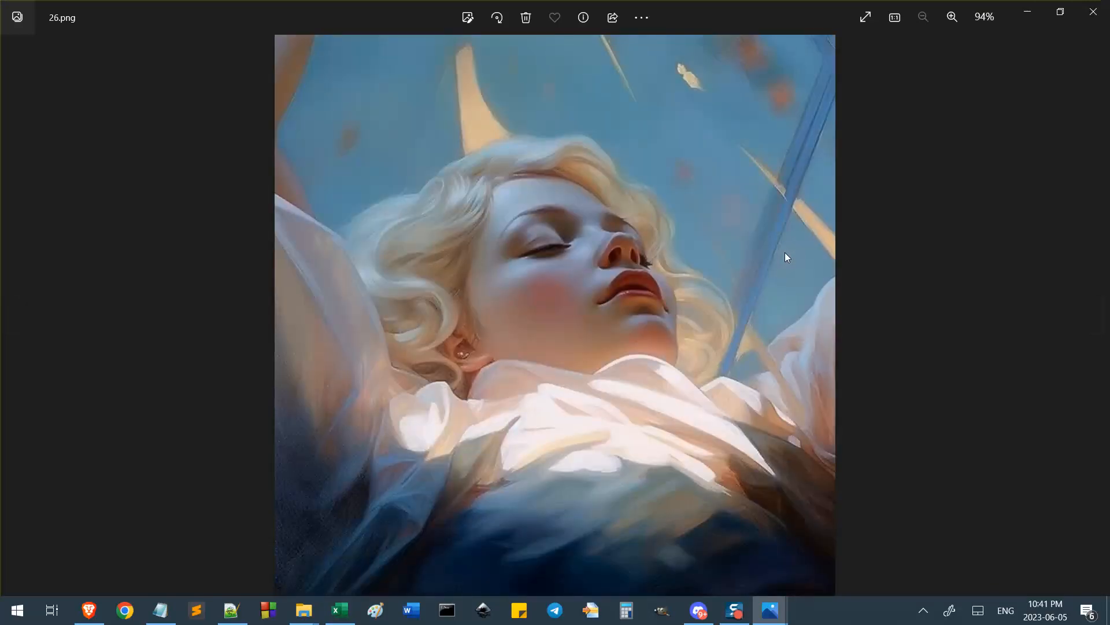
pyautogui.press('Right')
pyautogui.click(1093, 11)
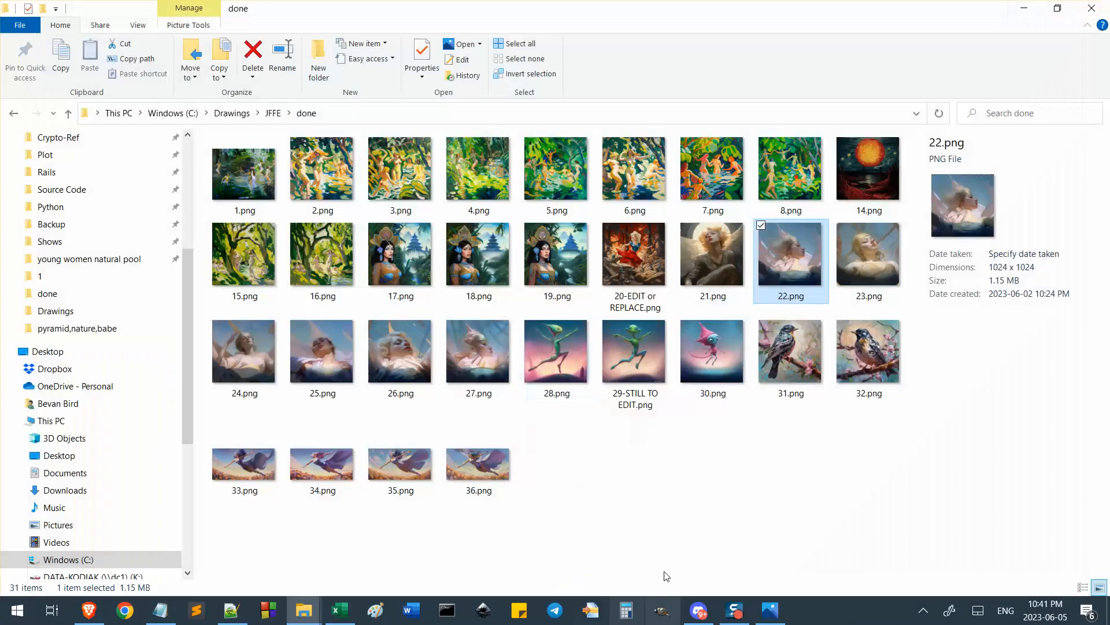
# Return to Discord and trace the variations and remixes from the 9:59 PM Image #2 to the "she's day dreaming, in bliss!!" Image #1
pyautogui.click(89, 610)
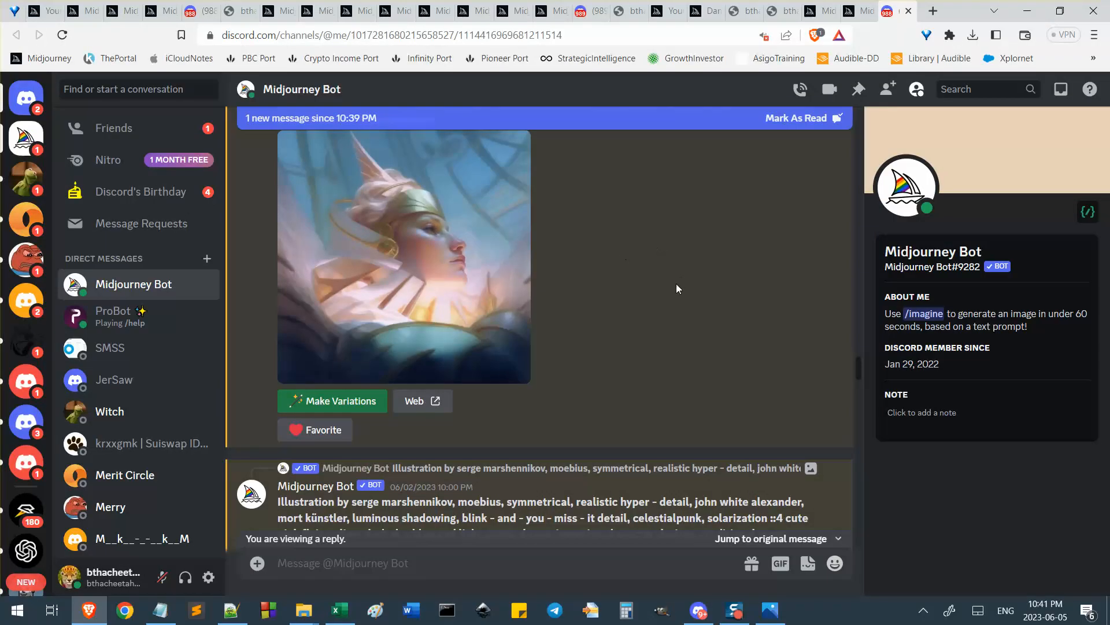
pyautogui.scroll(-5, 527, 342)
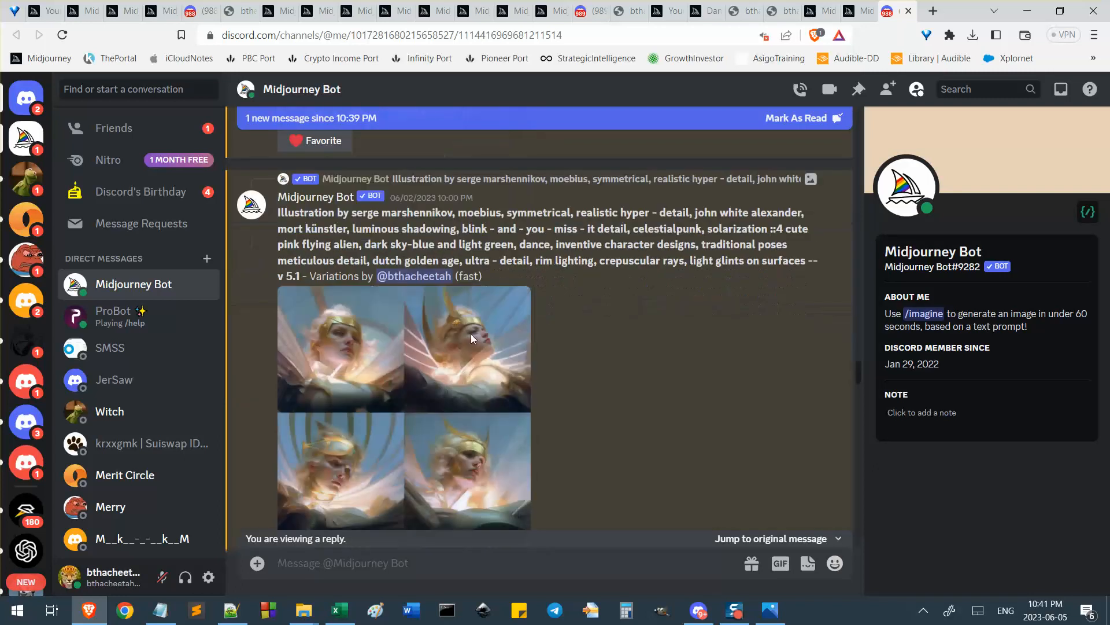
pyautogui.scroll(-5, 578, 288)
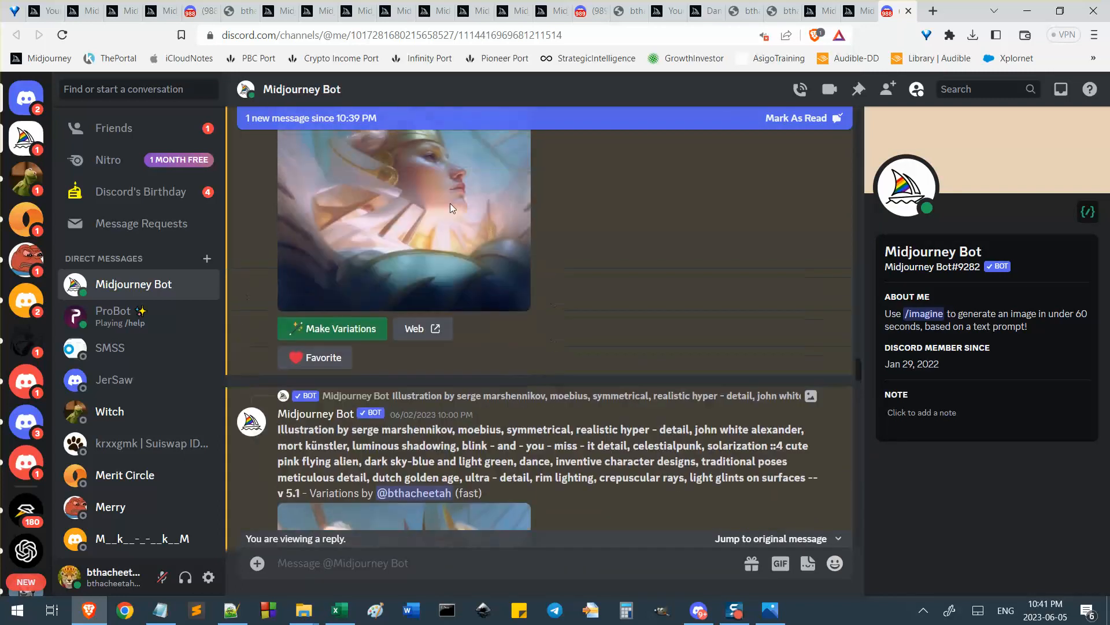
pyautogui.scroll(2, 426, 207)
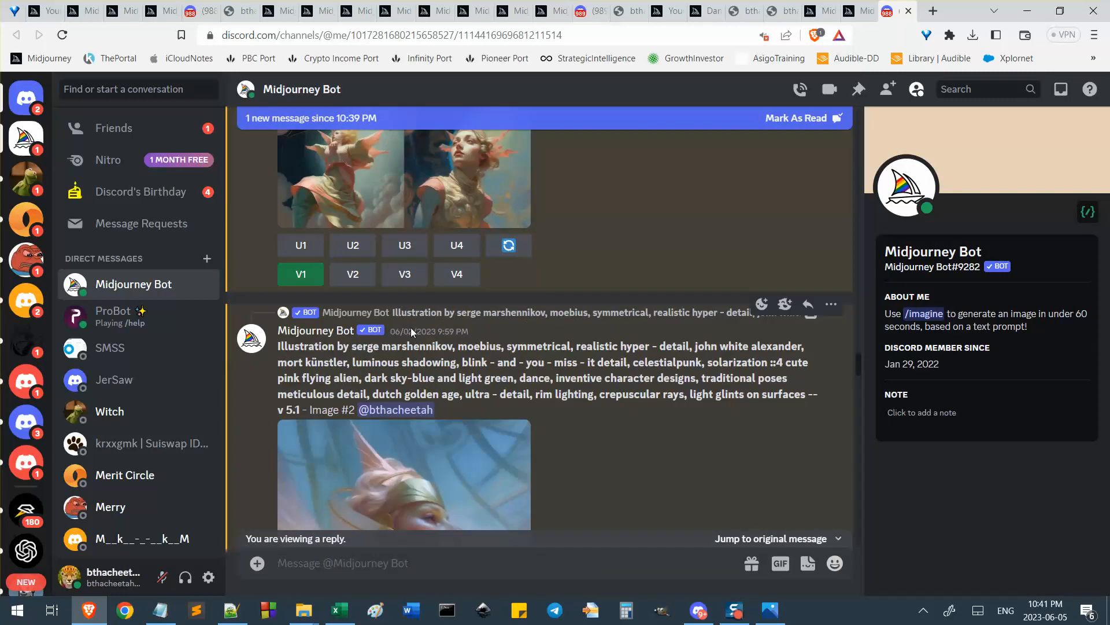
pyautogui.scroll(-12, 540, 356)
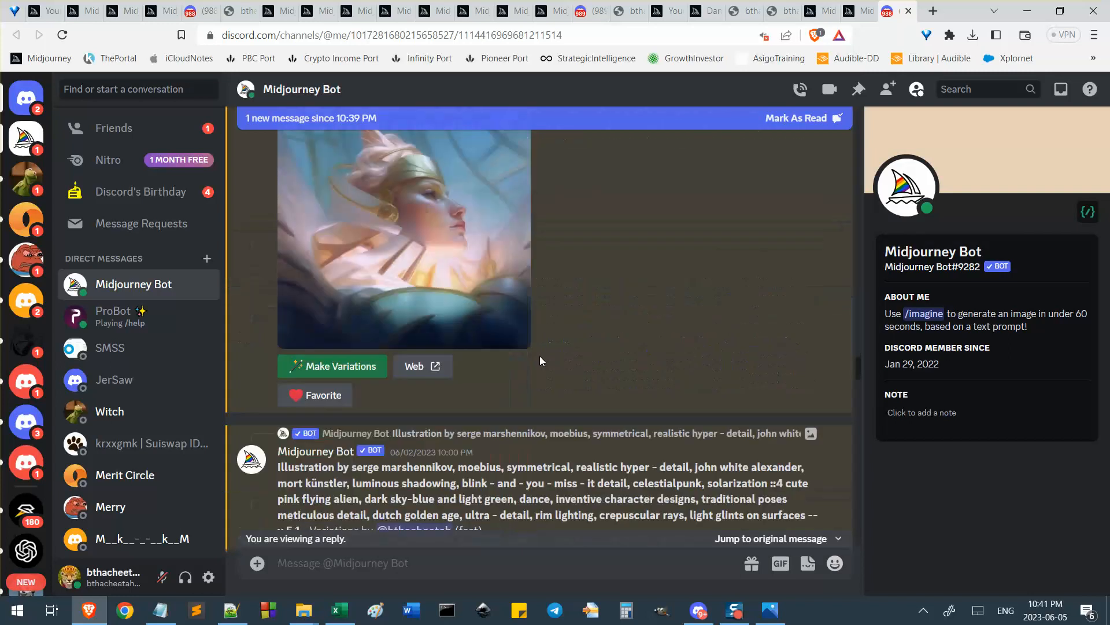
pyautogui.scroll(-4, 540, 356)
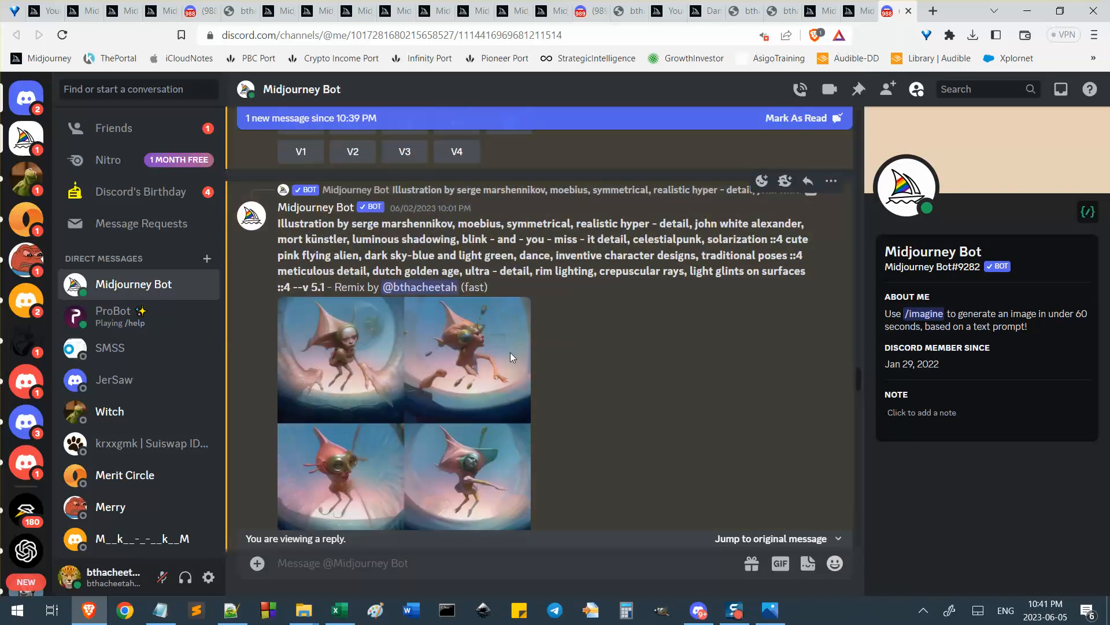
pyautogui.scroll(-11, 510, 352)
pyautogui.scroll(2, 509, 359)
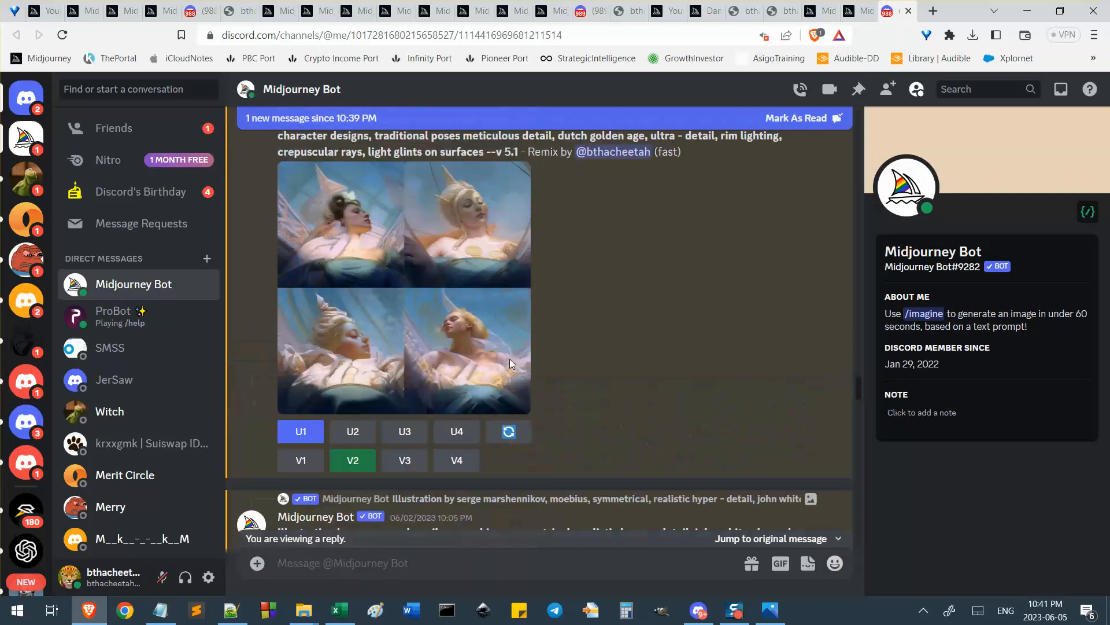
pyautogui.scroll(1, 510, 363)
pyautogui.scroll(-15, 555, 302)
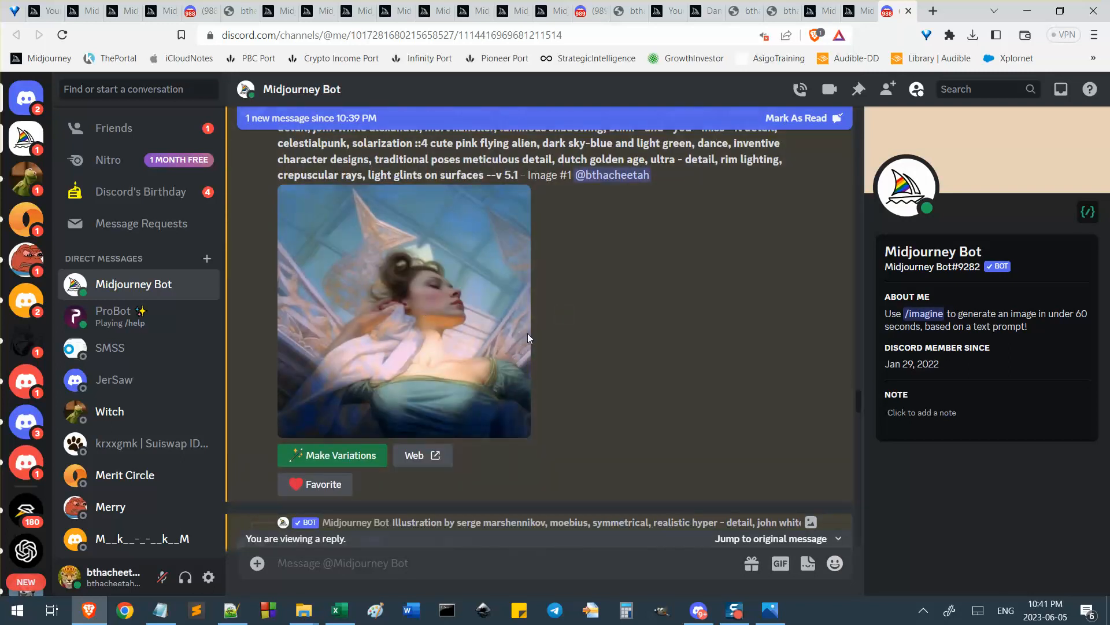
# Compare the "--v 5.1 --v 5" variations grid with the 10:06 PM "she's day dreaming, in bliss!!" variations in the bot chat
pyautogui.scroll(-6, 544, 338)
pyautogui.scroll(-10, 565, 342)
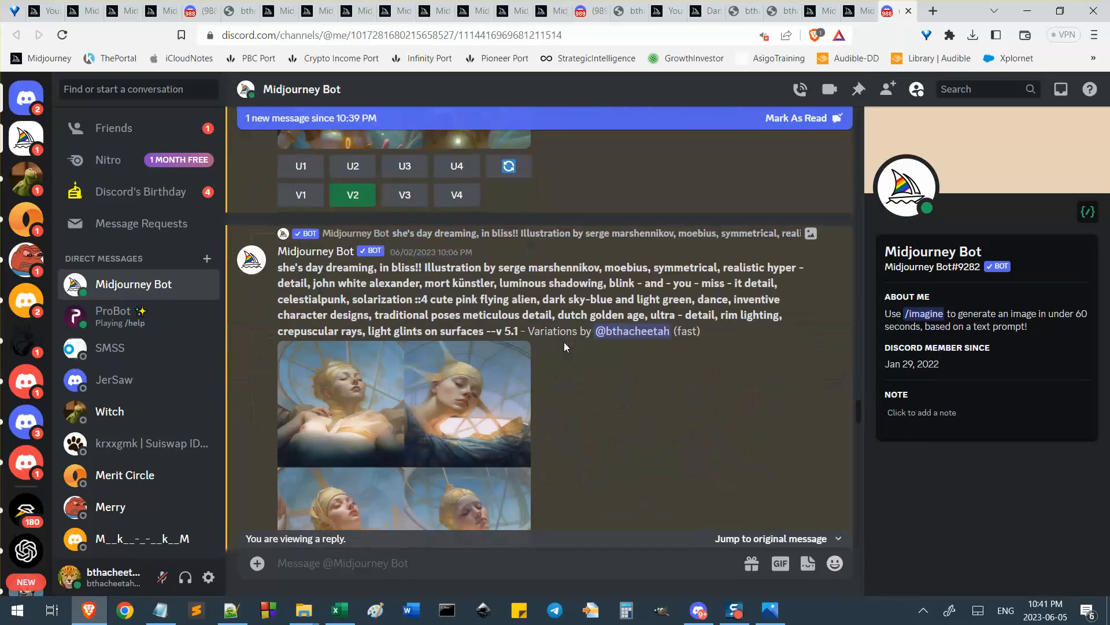
pyautogui.scroll(9, 565, 342)
pyautogui.scroll(1, 567, 355)
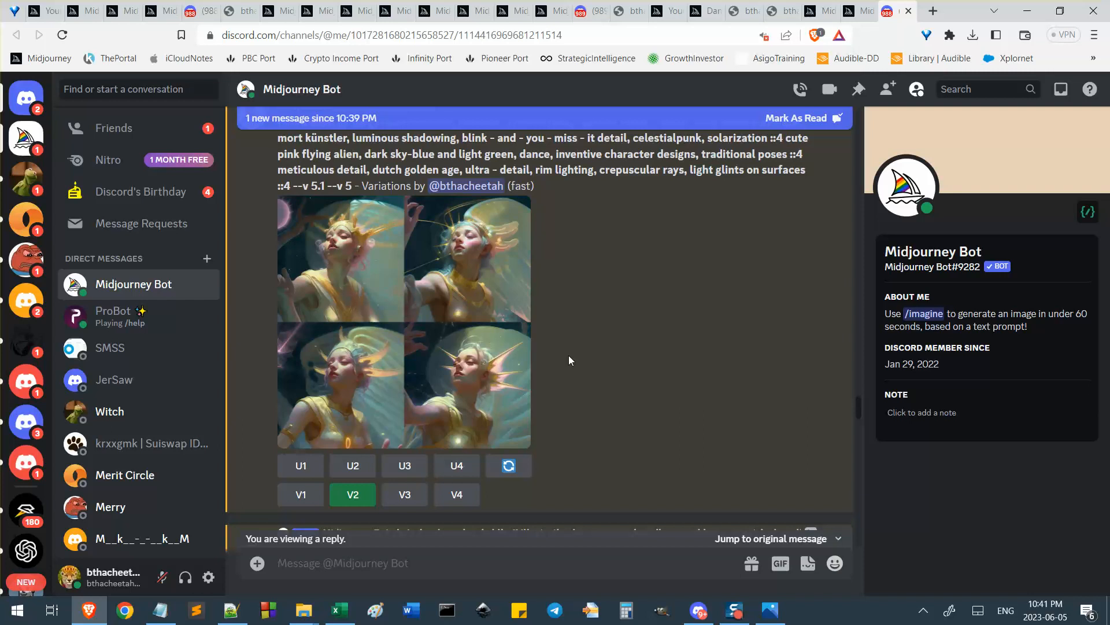
pyautogui.scroll(-1, 568, 355)
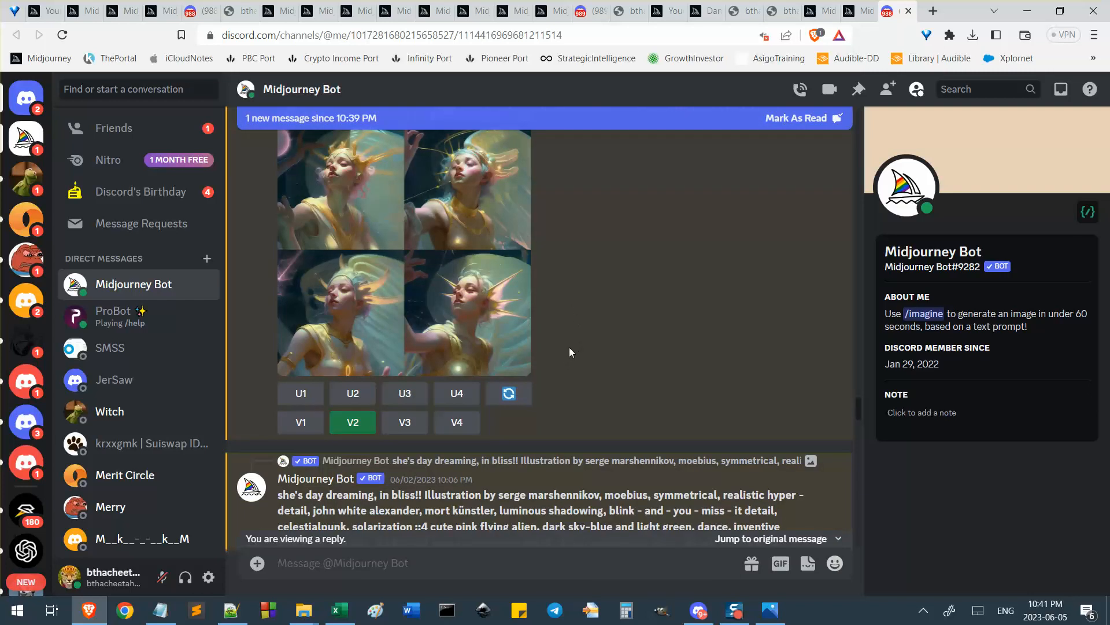
pyautogui.scroll(1, 561, 350)
pyautogui.scroll(-5, 555, 352)
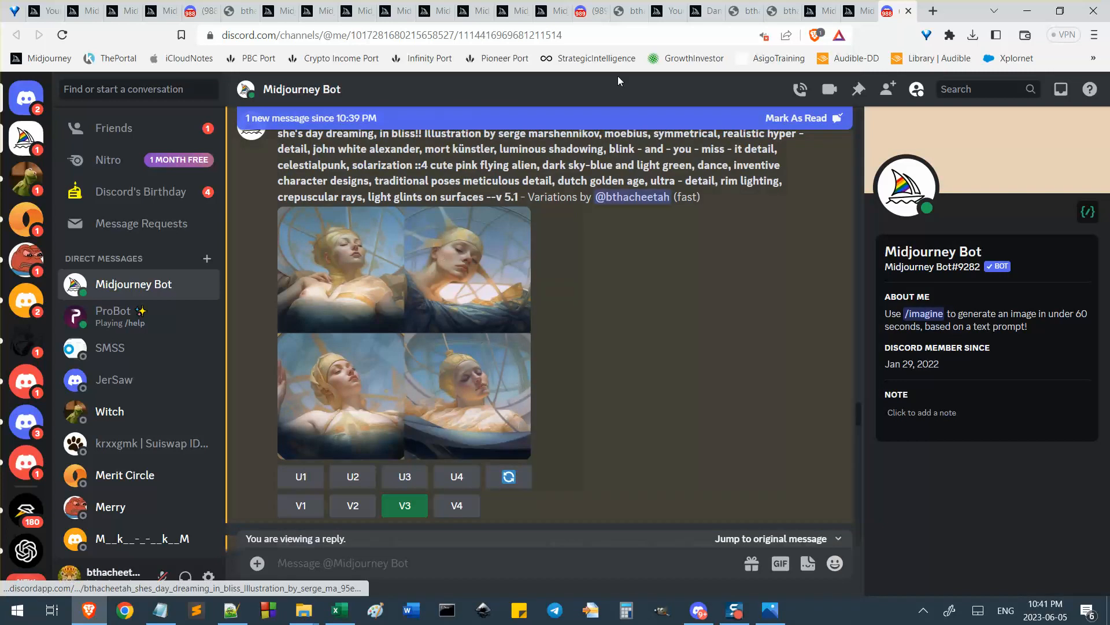
pyautogui.scroll(1, 633, 395)
pyautogui.scroll(3, 633, 396)
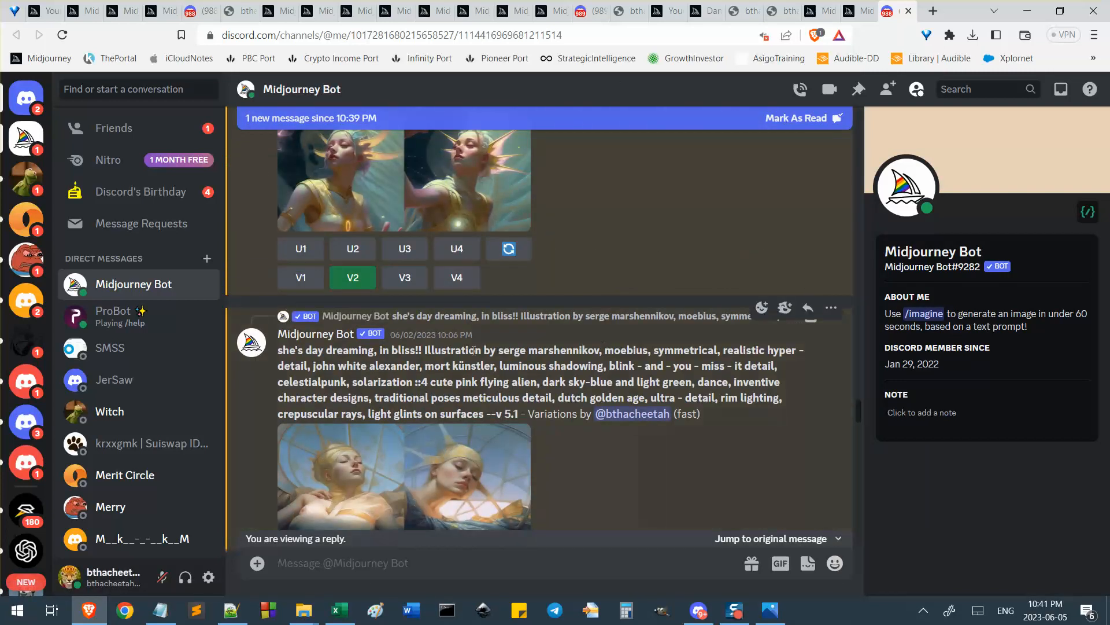
# Examine the 10:06 PM "she's day dreaming, in bliss!!" variations grid, its prompt's opening phrase and the variation chosen from it
pyautogui.scroll(-2, 545, 413)
pyautogui.scroll(-1, 545, 413)
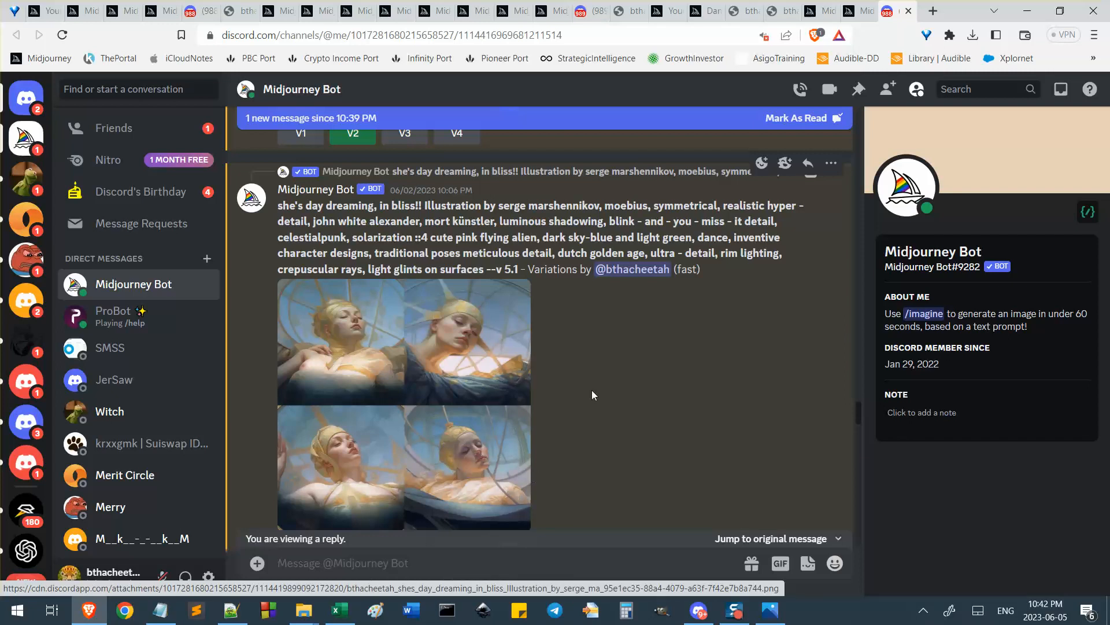
pyautogui.scroll(-1, 591, 389)
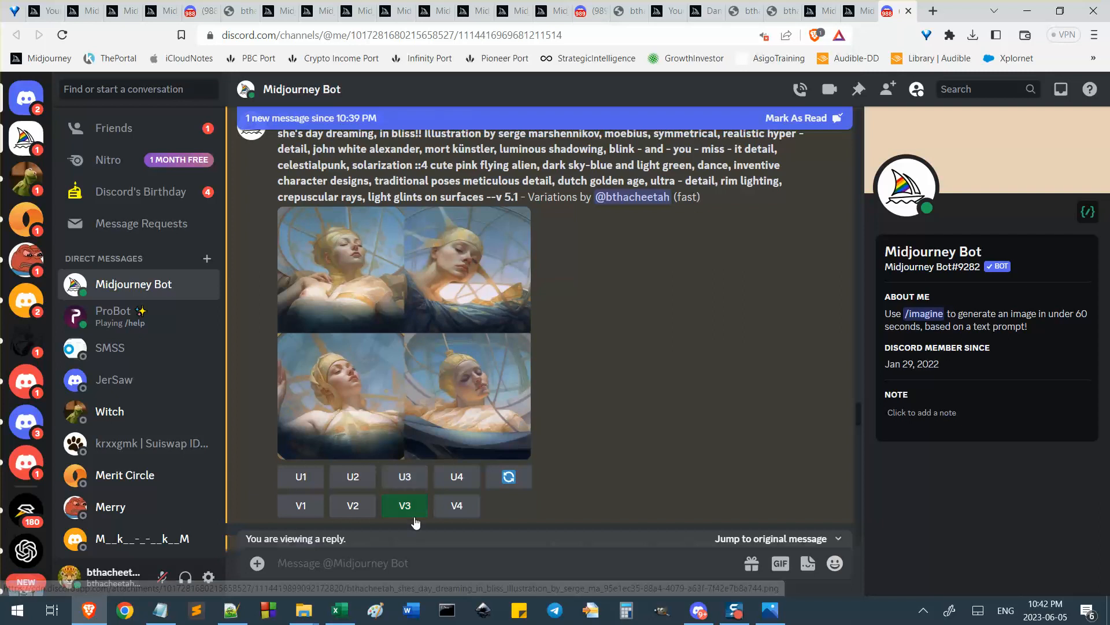
pyautogui.scroll(-5, 376, 425)
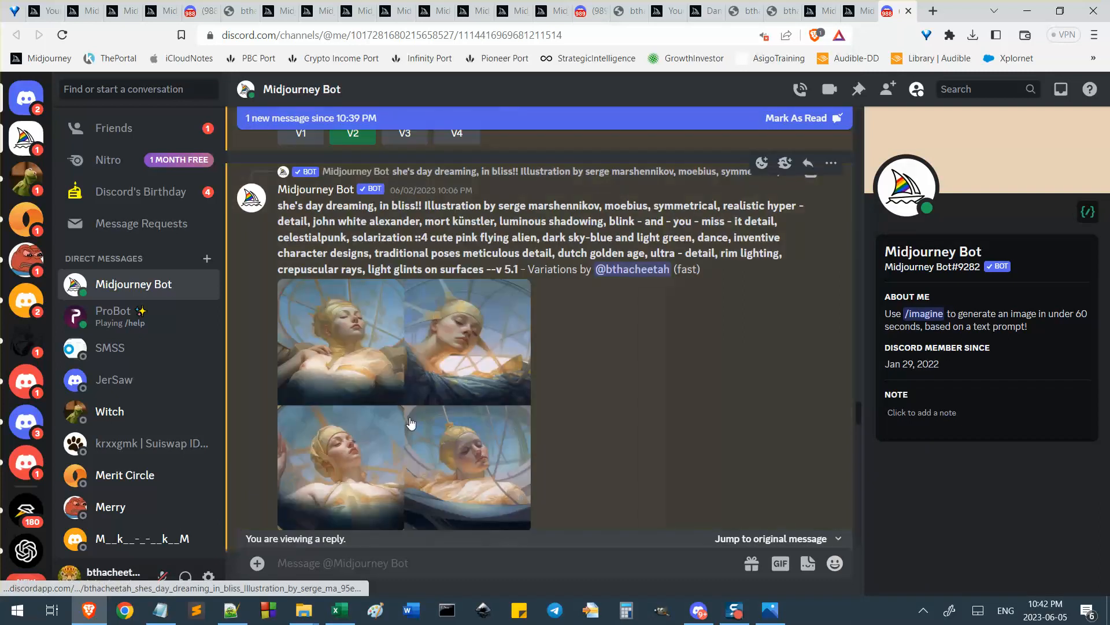
pyautogui.scroll(-2, 460, 408)
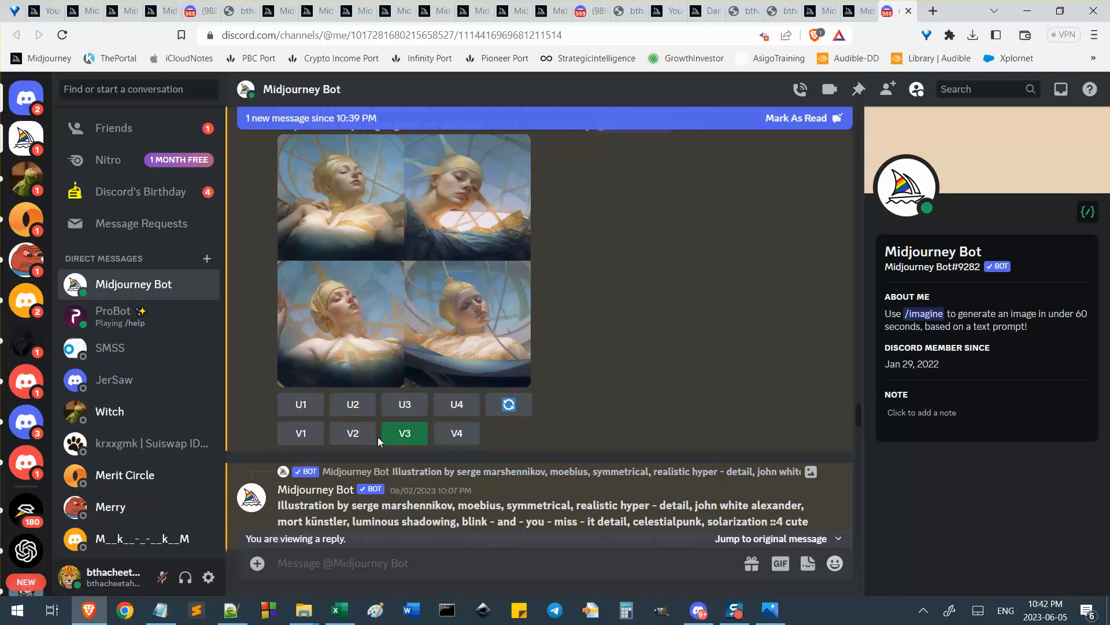
pyautogui.scroll(2, 377, 436)
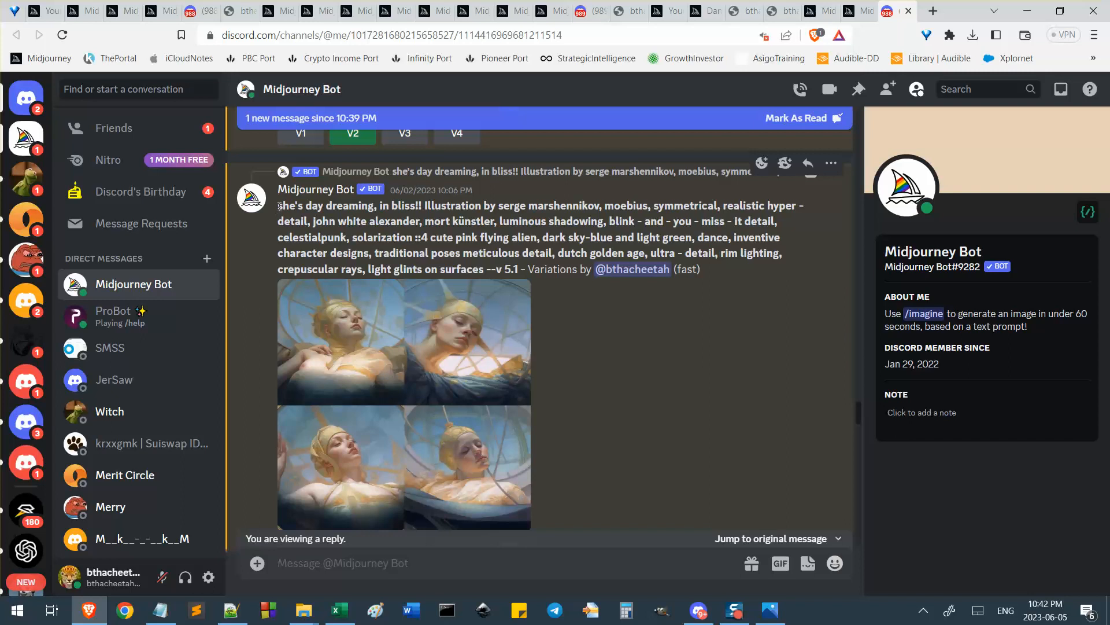
pyautogui.moveTo(280, 206); pyautogui.dragTo(419, 206)
pyautogui.click(445, 219)
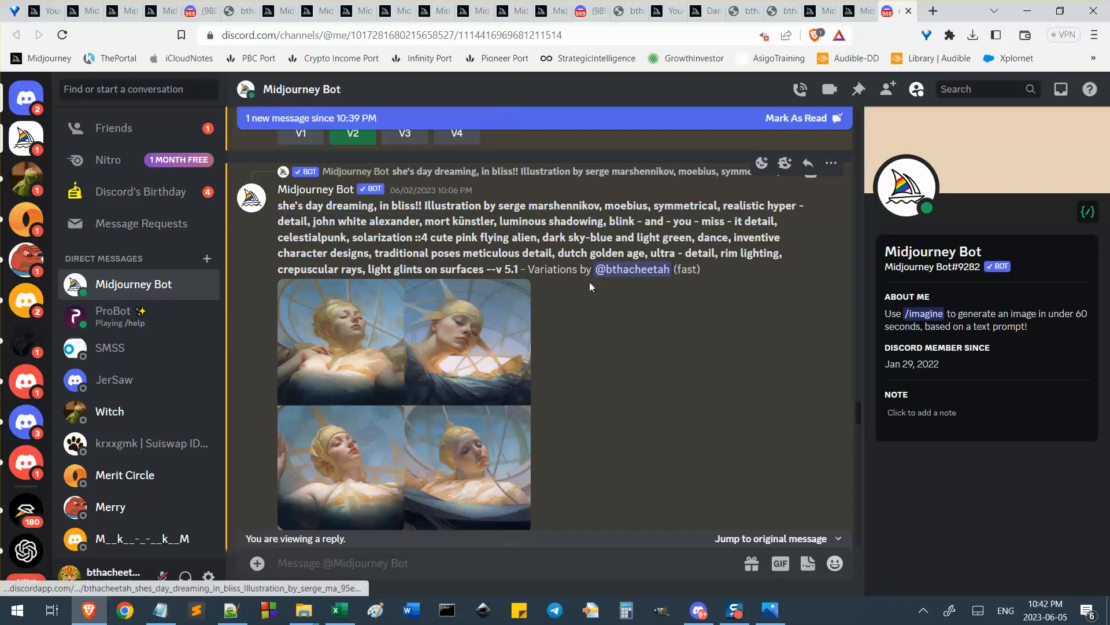
# Review the variation grids from 10:07 PM to 10:10 PM, including the "(((perfect hand)))" remix, ending at the first 10:10 PM "she's day dreaming" grid
pyautogui.scroll(-6, 589, 282)
pyautogui.scroll(-15, 582, 317)
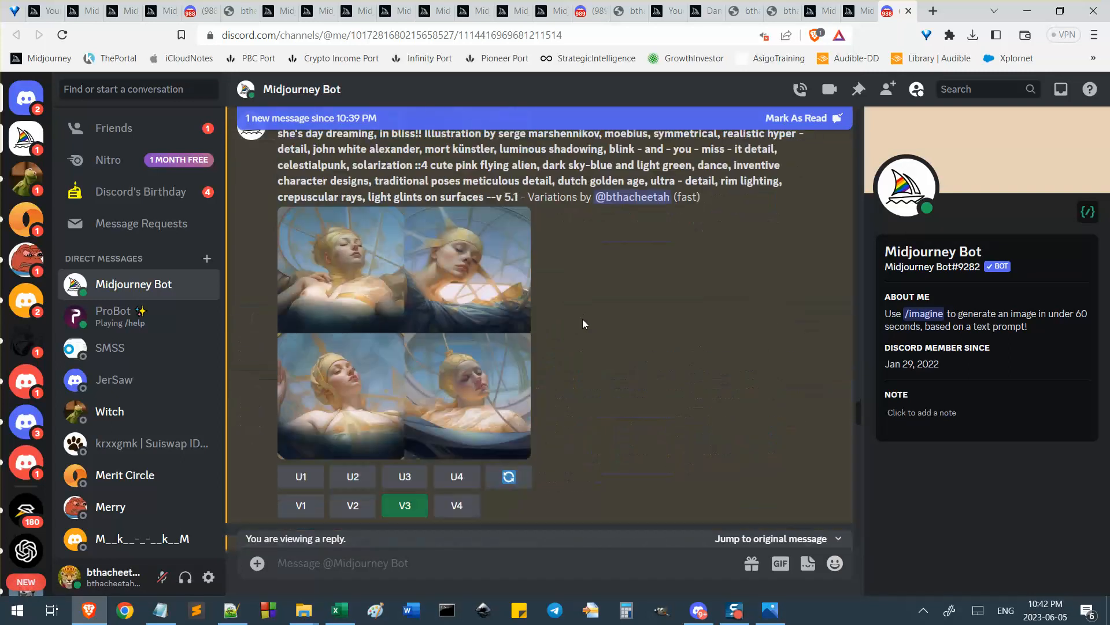
pyautogui.scroll(-15, 421, 350)
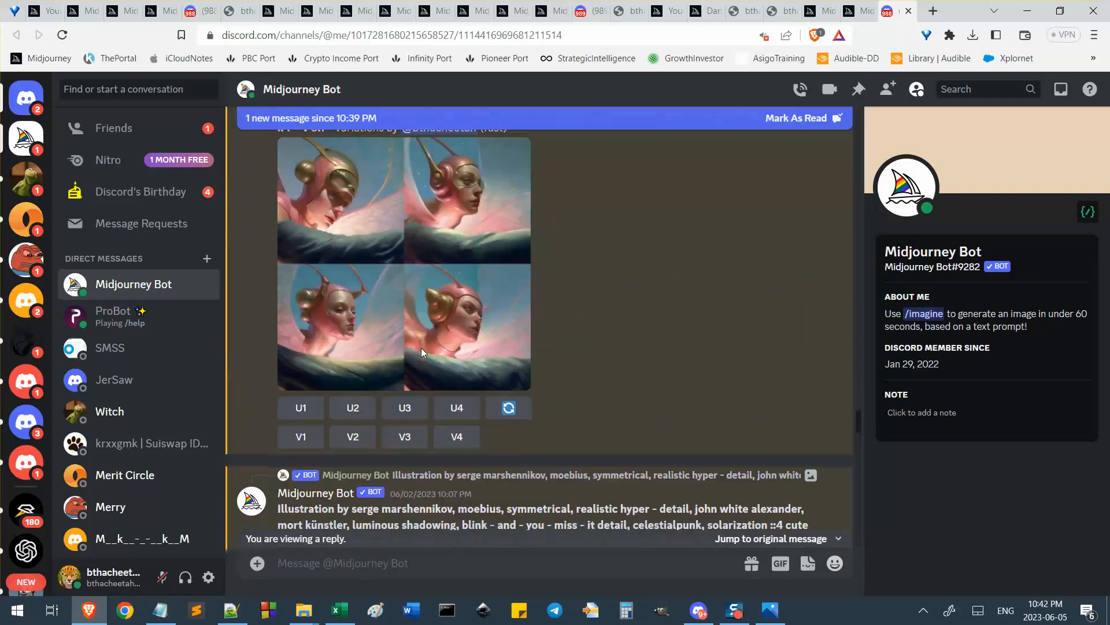
pyautogui.scroll(-10, 538, 227)
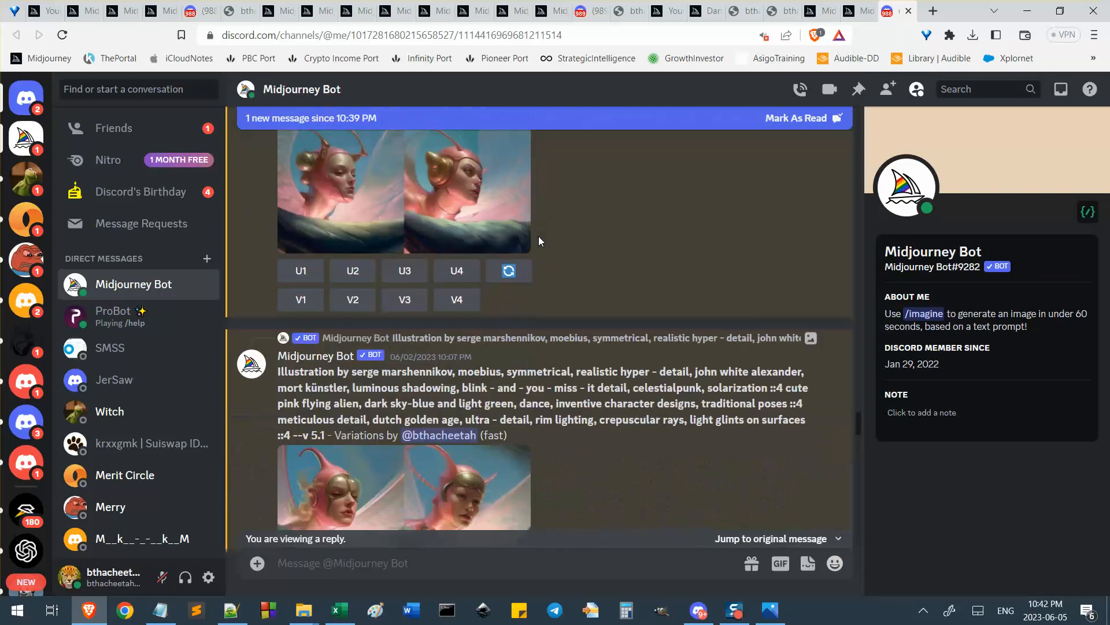
pyautogui.scroll(-10, 514, 274)
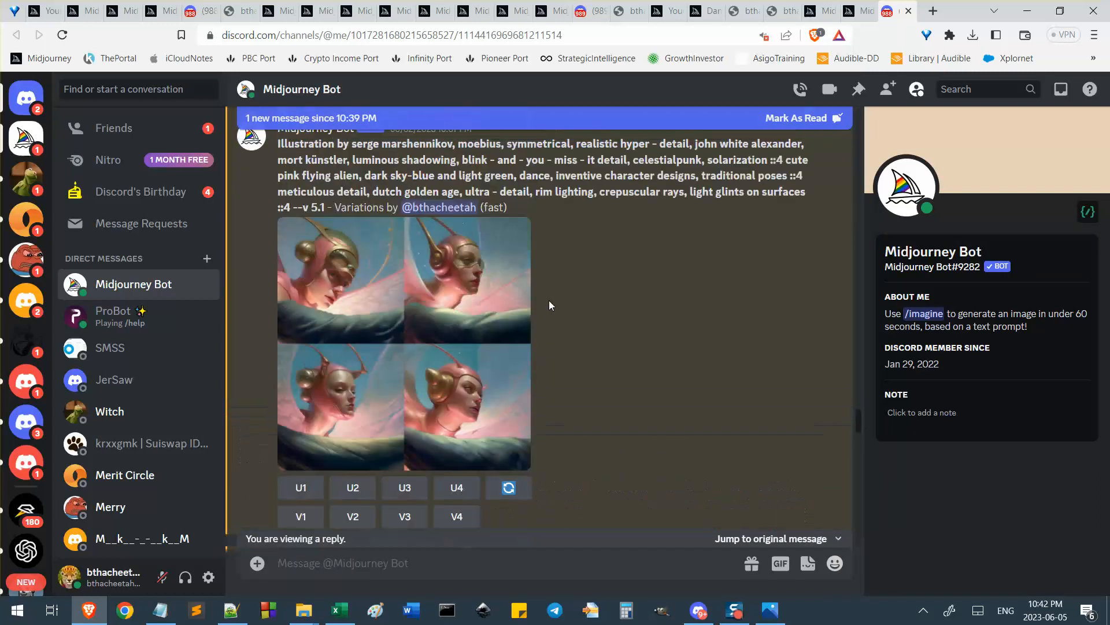
pyautogui.scroll(-10, 564, 352)
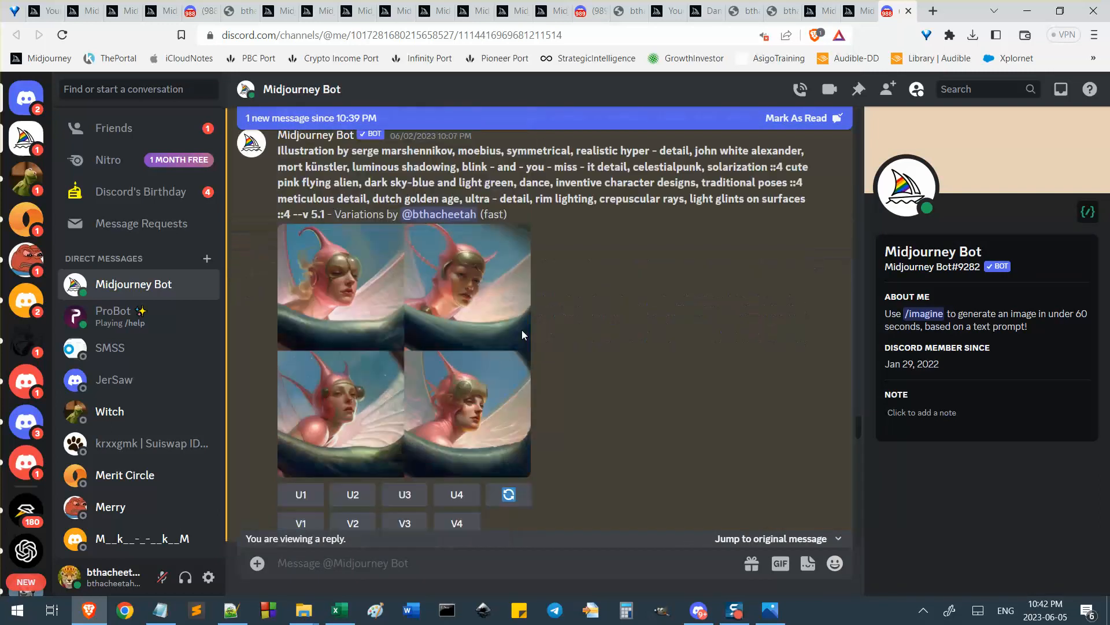
pyautogui.scroll(-5, 501, 379)
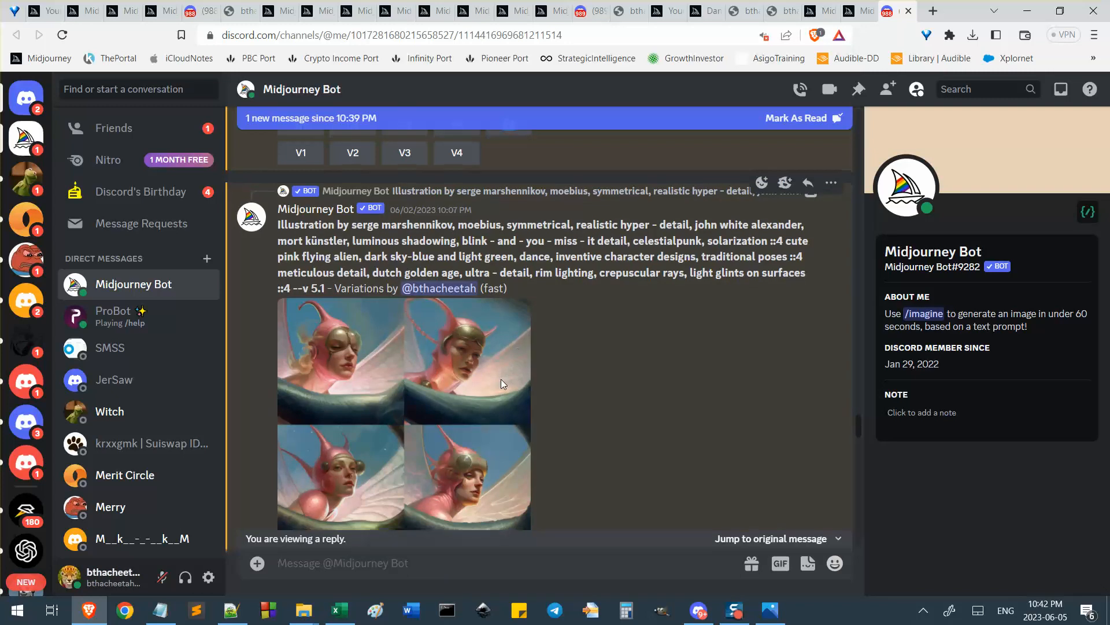
pyautogui.scroll(-6, 630, 344)
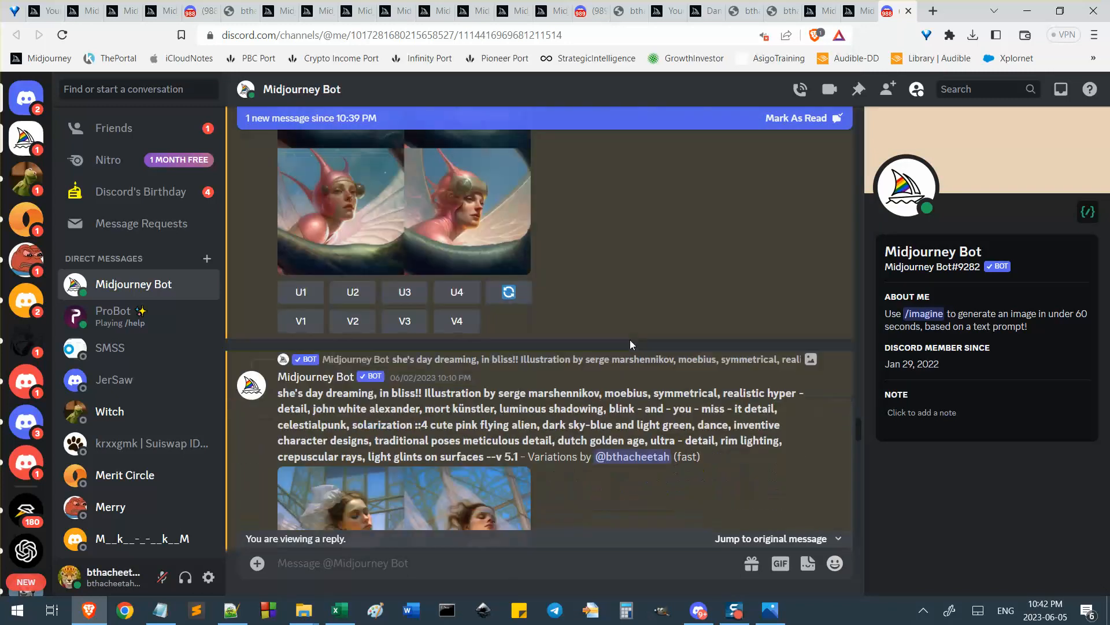
pyautogui.scroll(-3, 631, 345)
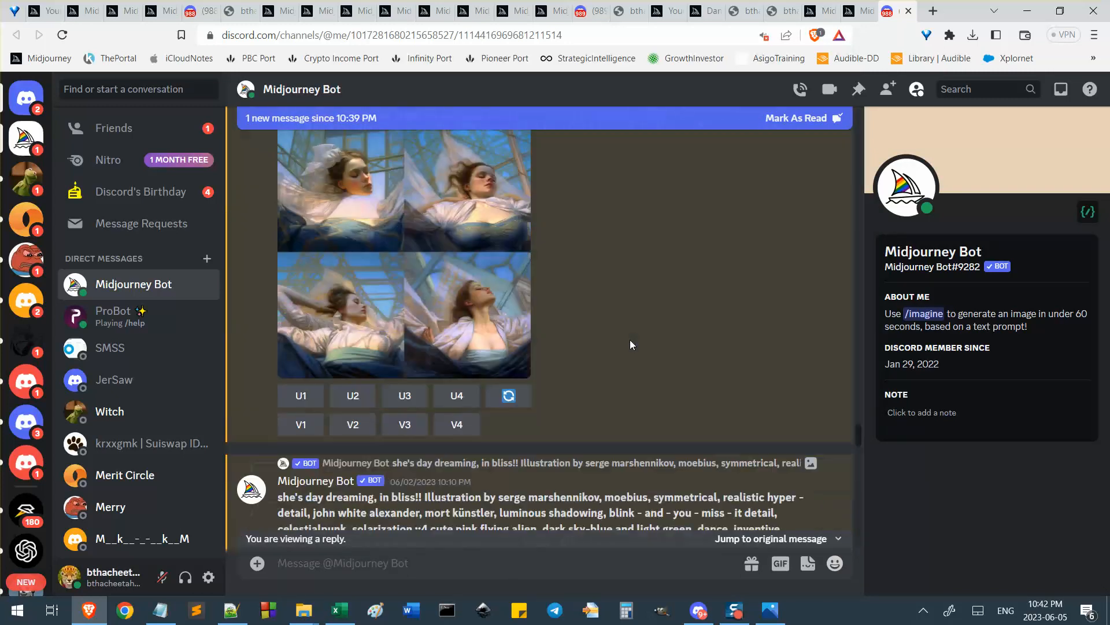
pyautogui.scroll(-8, 631, 410)
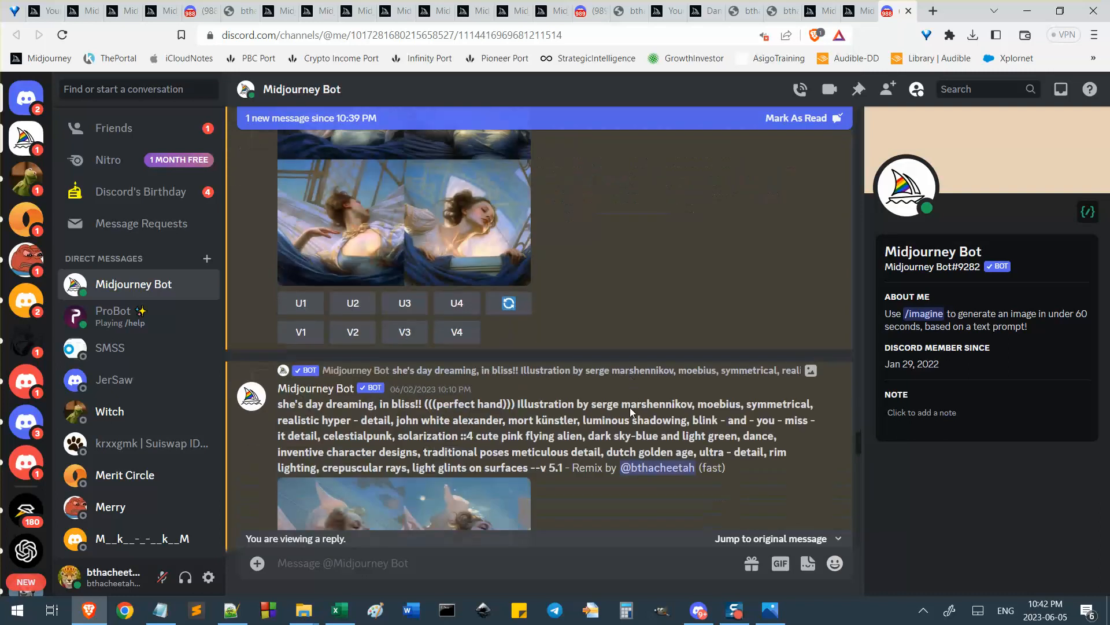
pyautogui.scroll(-10, 630, 414)
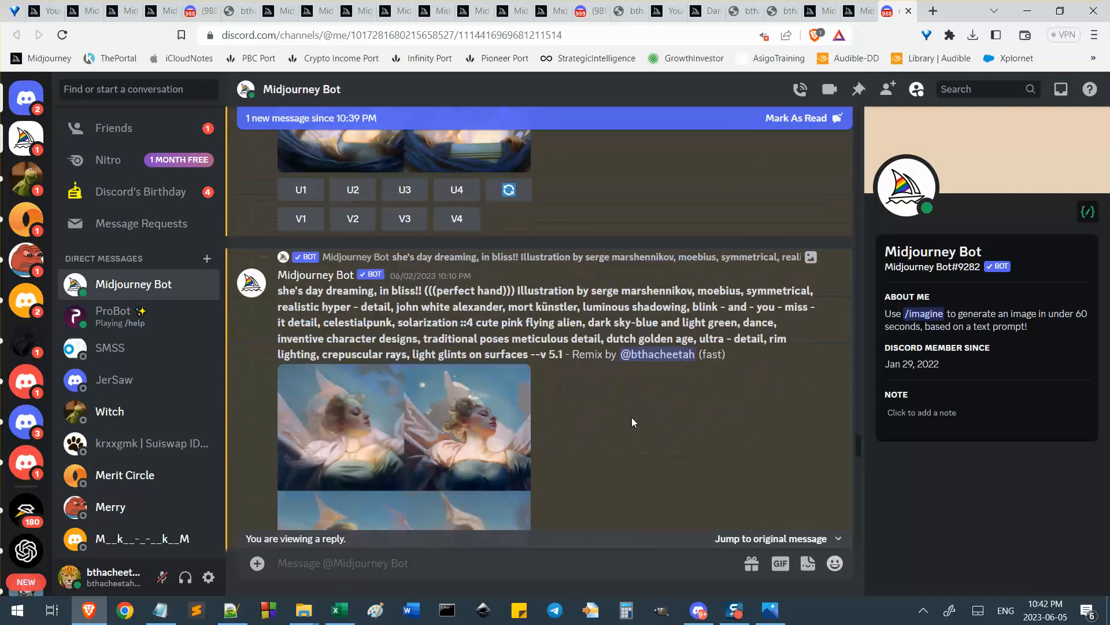
pyautogui.scroll(-10, 633, 423)
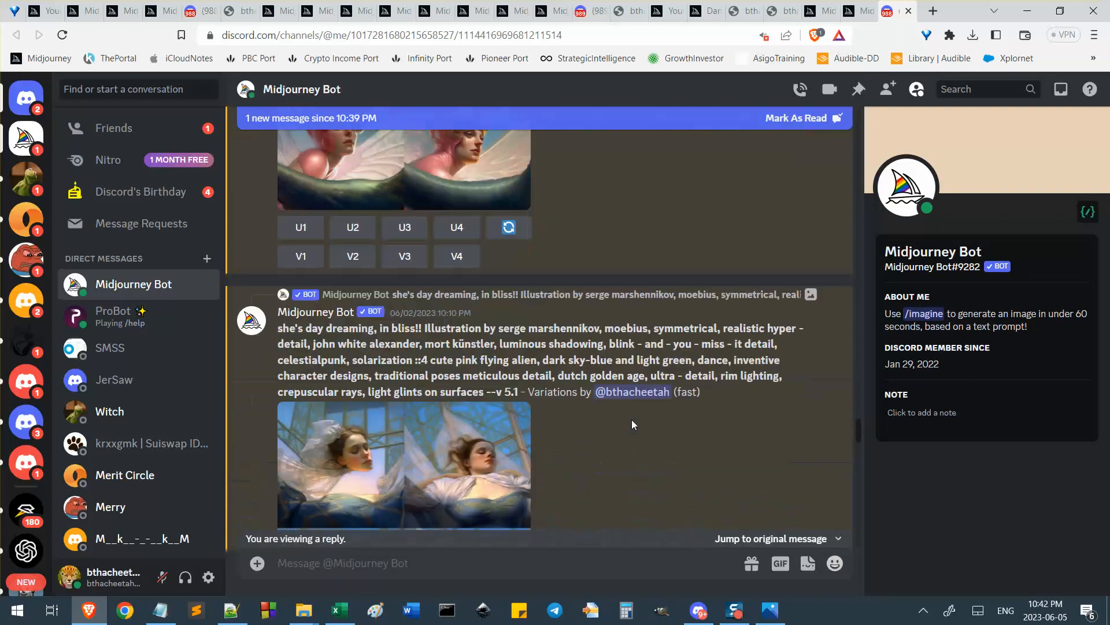
pyautogui.scroll(-6, 633, 424)
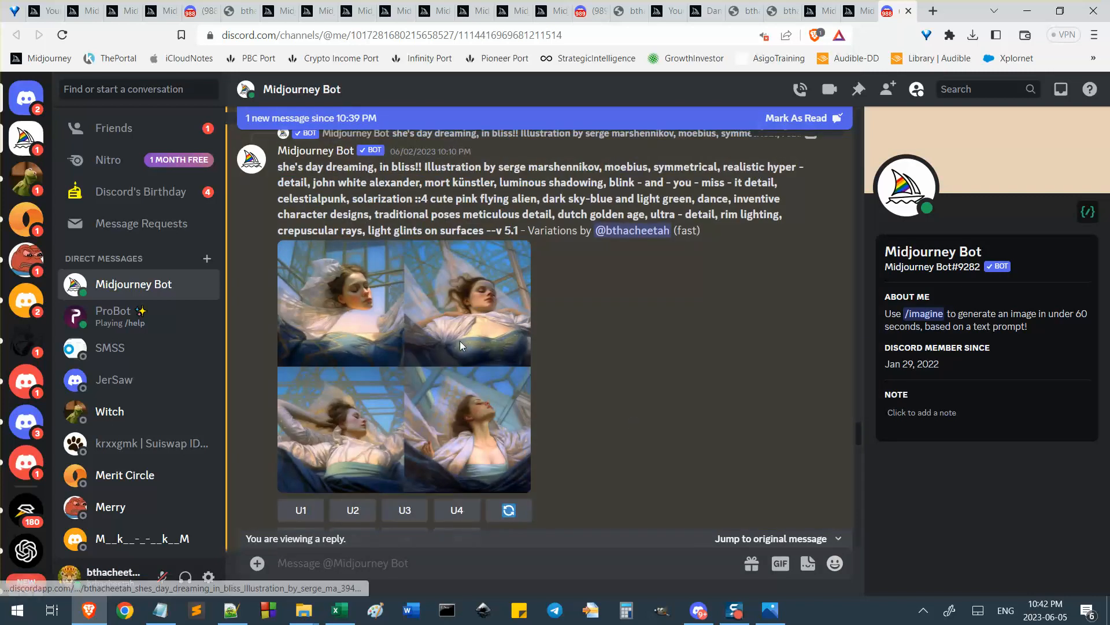
# Trace the 10:10 PM variations back to the 10:06 PM Image #1, highlight its image number and "she's day dreaming, in bliss!!", and return
pyautogui.scroll(5, 555, 214)
pyautogui.scroll(5, 554, 210)
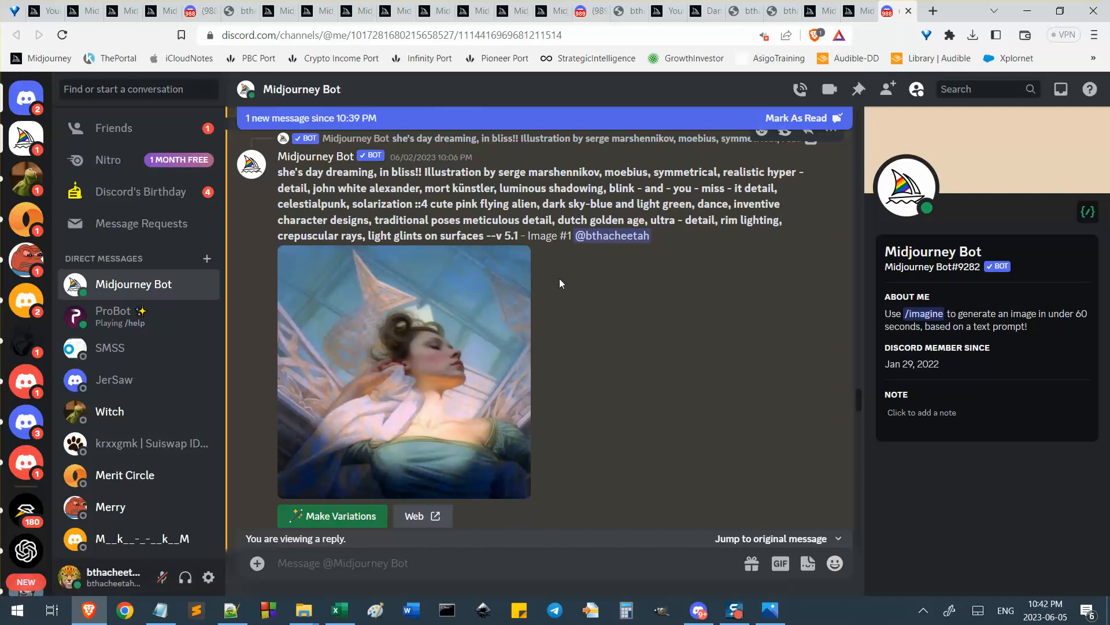
pyautogui.moveTo(523, 236); pyautogui.dragTo(570, 235)
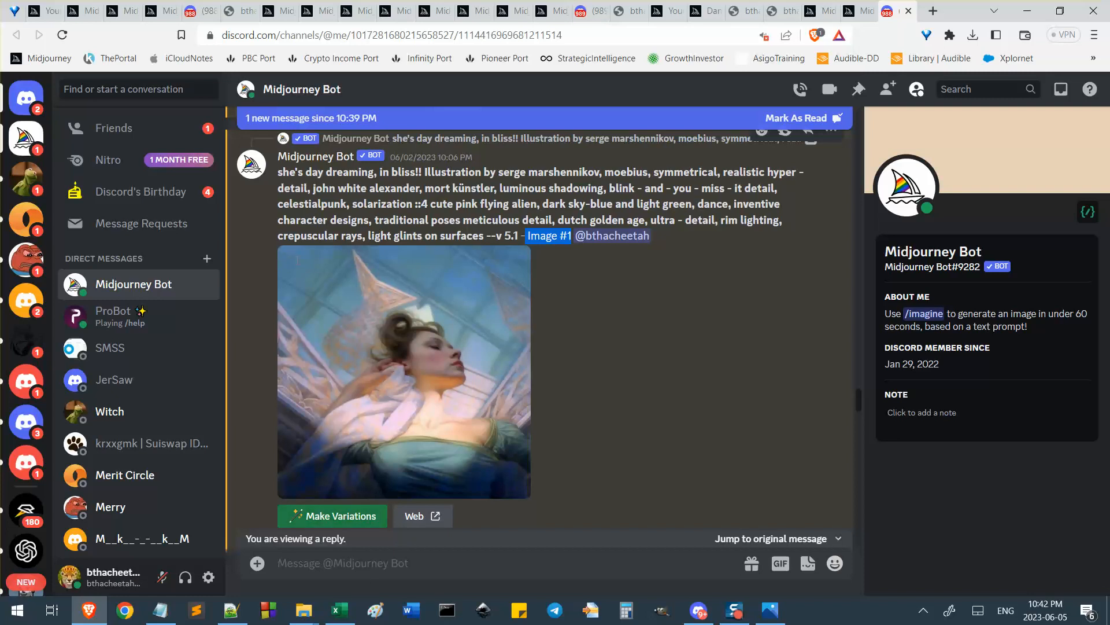
pyautogui.moveTo(276, 173); pyautogui.dragTo(423, 172)
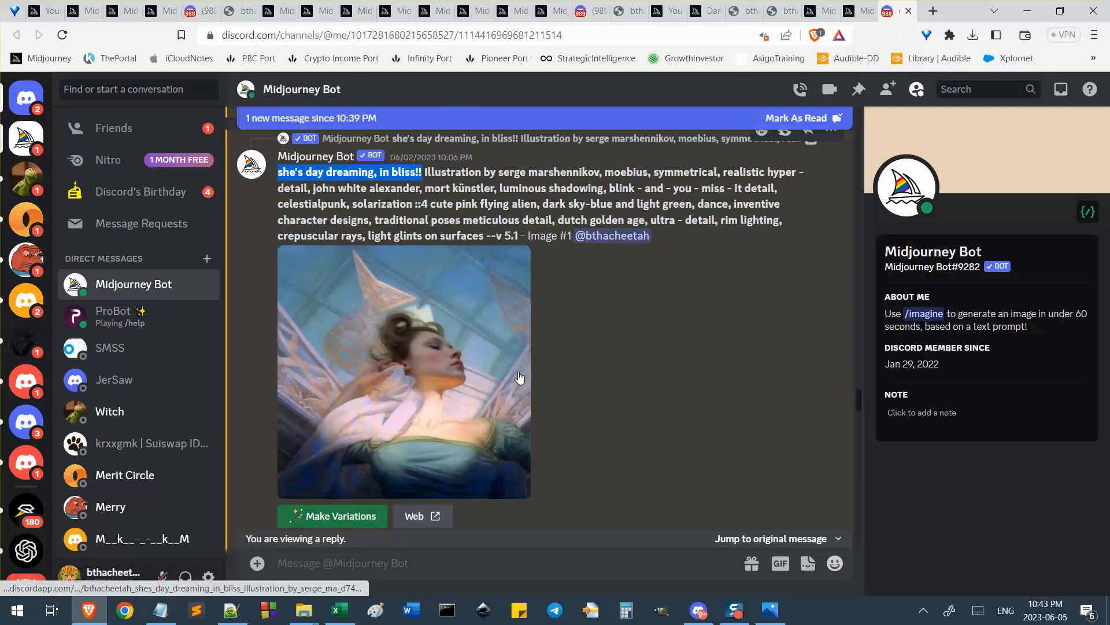
pyautogui.scroll(-2, 598, 406)
pyautogui.scroll(2, 529, 405)
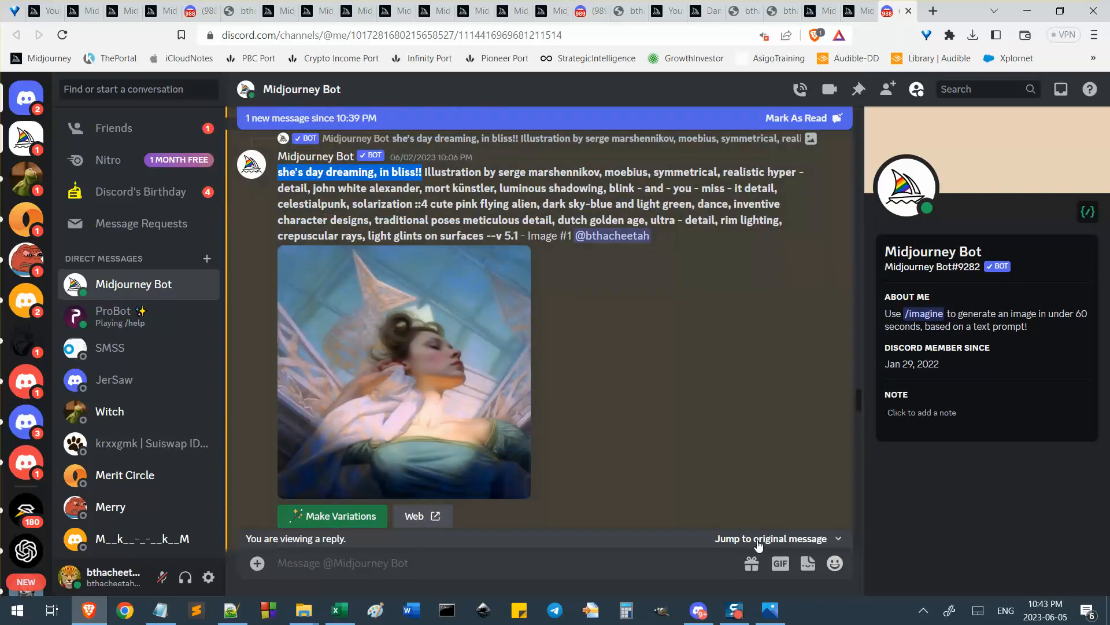
pyautogui.click(758, 541)
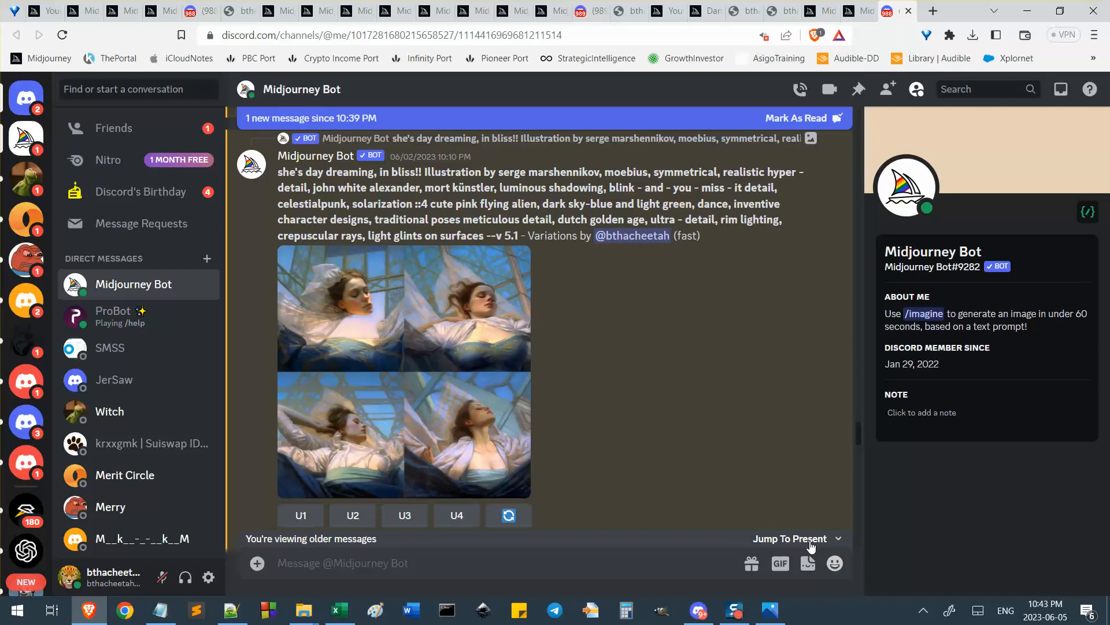
# Switch to the Midjourney website and examine PartyAnimal NYC's Little Red Riding Hood image, its prompt, parameters, parent and image prompt
pyautogui.scroll(2, 529, 384)
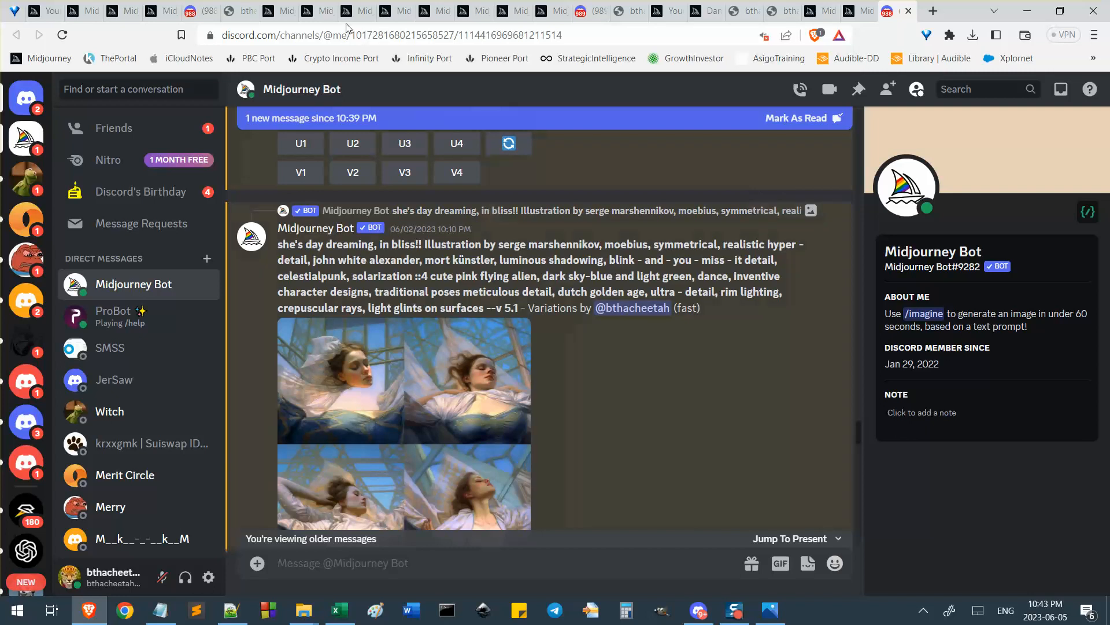
pyautogui.click(273, 11)
pyautogui.scroll(3, 440, 354)
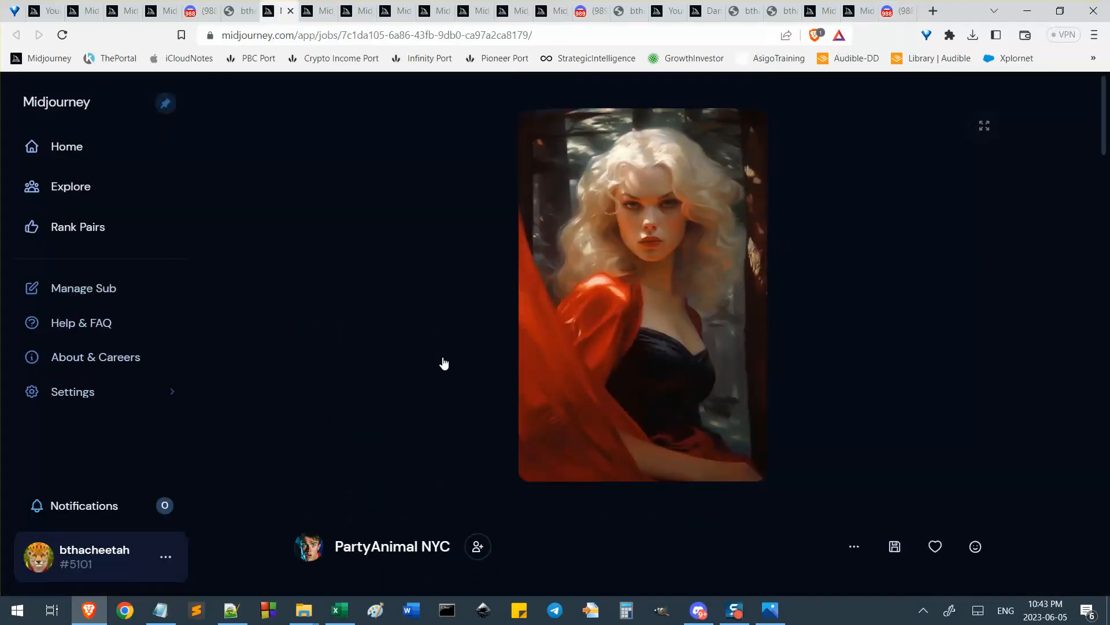
pyautogui.scroll(-1, 443, 361)
pyautogui.scroll(1, 409, 291)
pyautogui.scroll(-4, 443, 388)
pyautogui.scroll(-5, 445, 393)
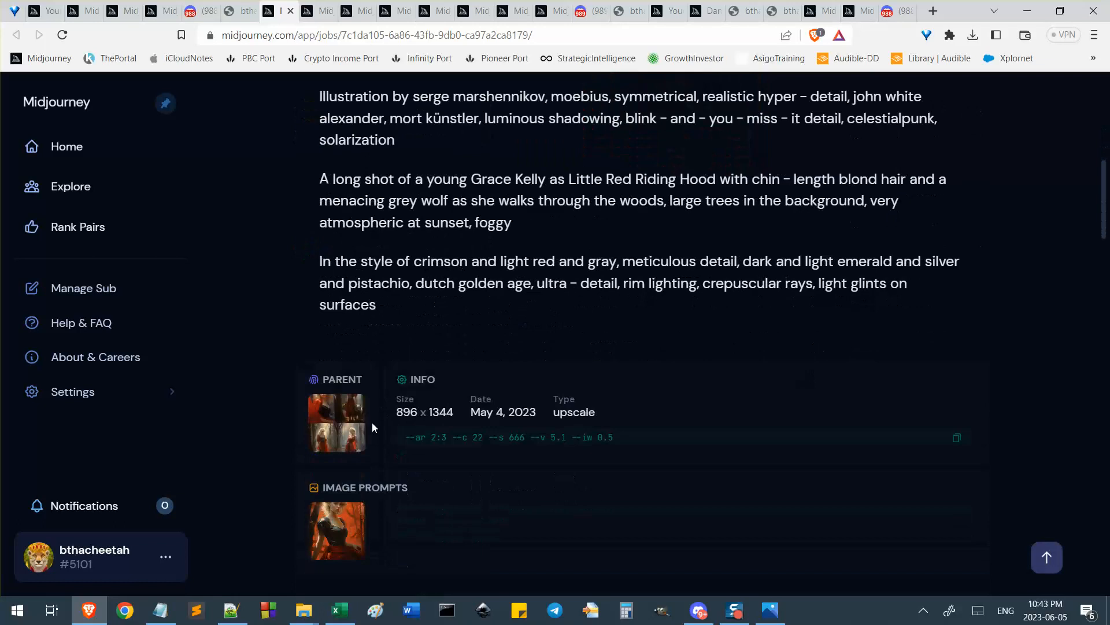
pyautogui.scroll(7, 565, 325)
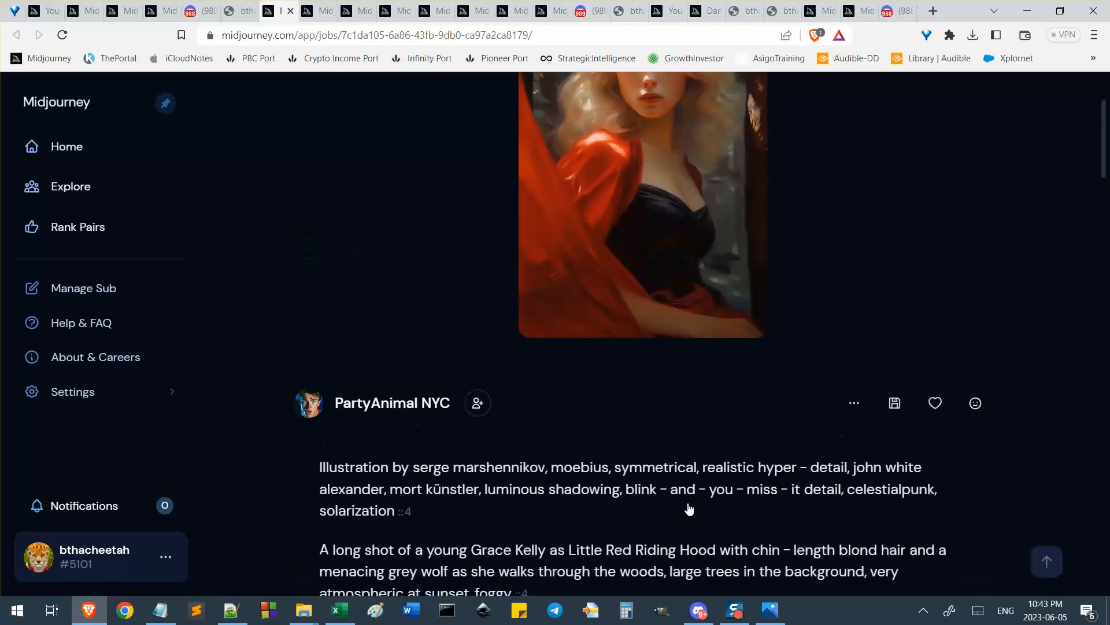
# Return to Discord, view the source image that the 10:10 PM "she's day dreaming" variations reply to, and go back to the variations
pyautogui.click(890, 11)
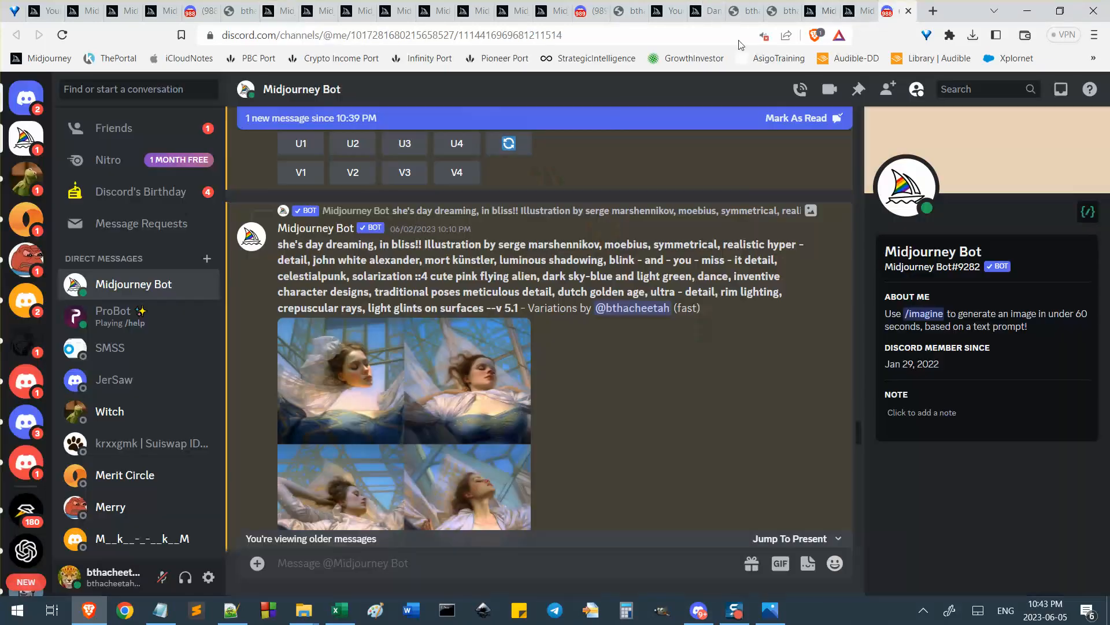
pyautogui.scroll(-1, 433, 355)
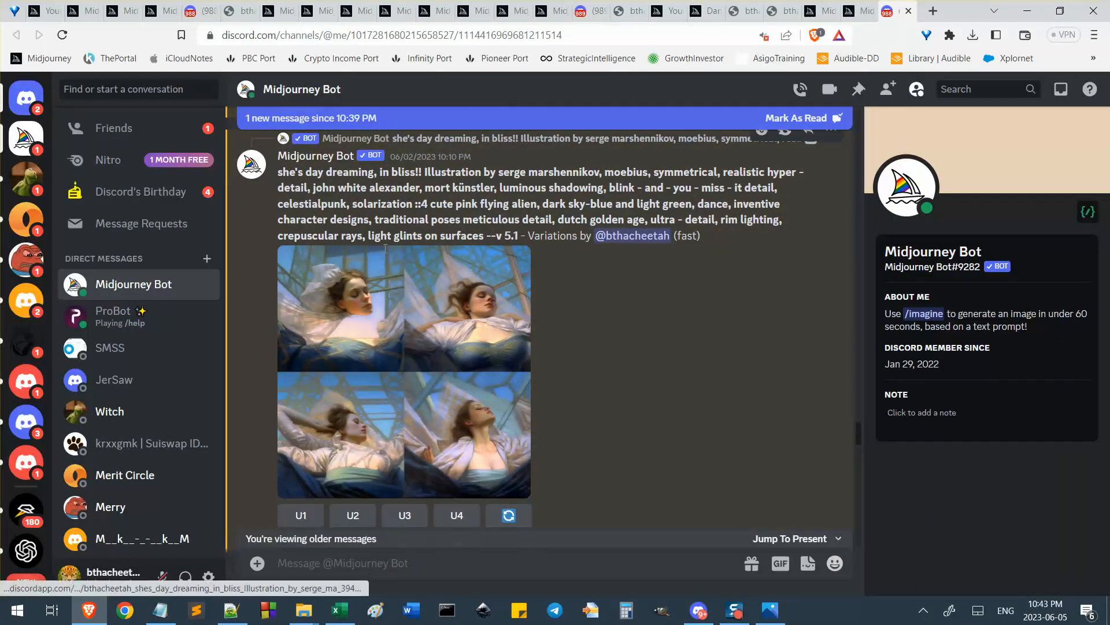
pyautogui.scroll(2, 405, 185)
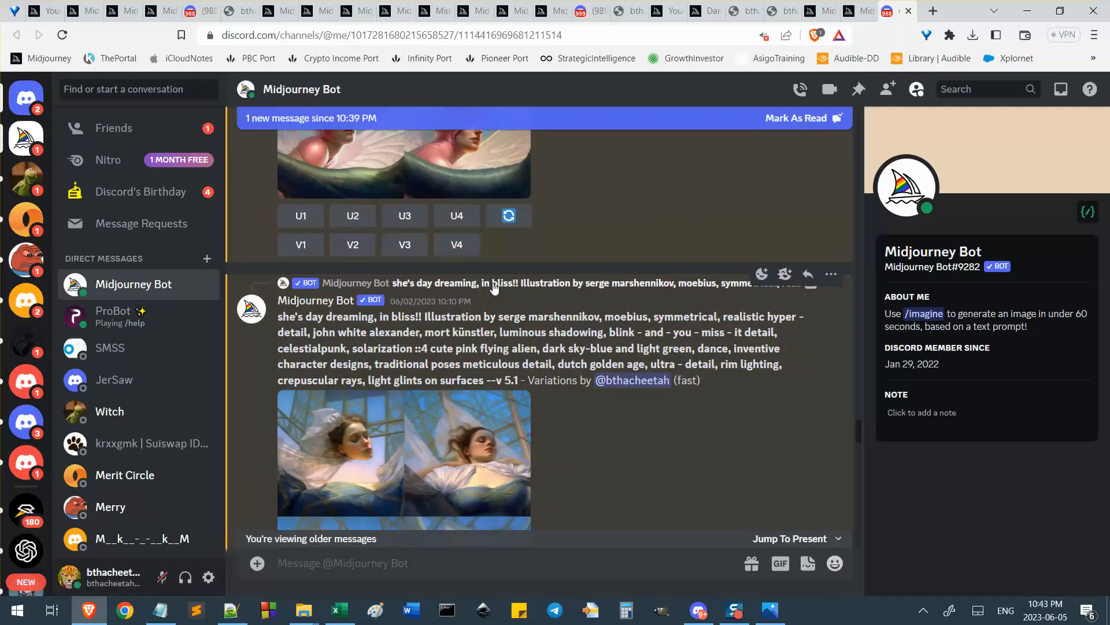
pyautogui.click(544, 283)
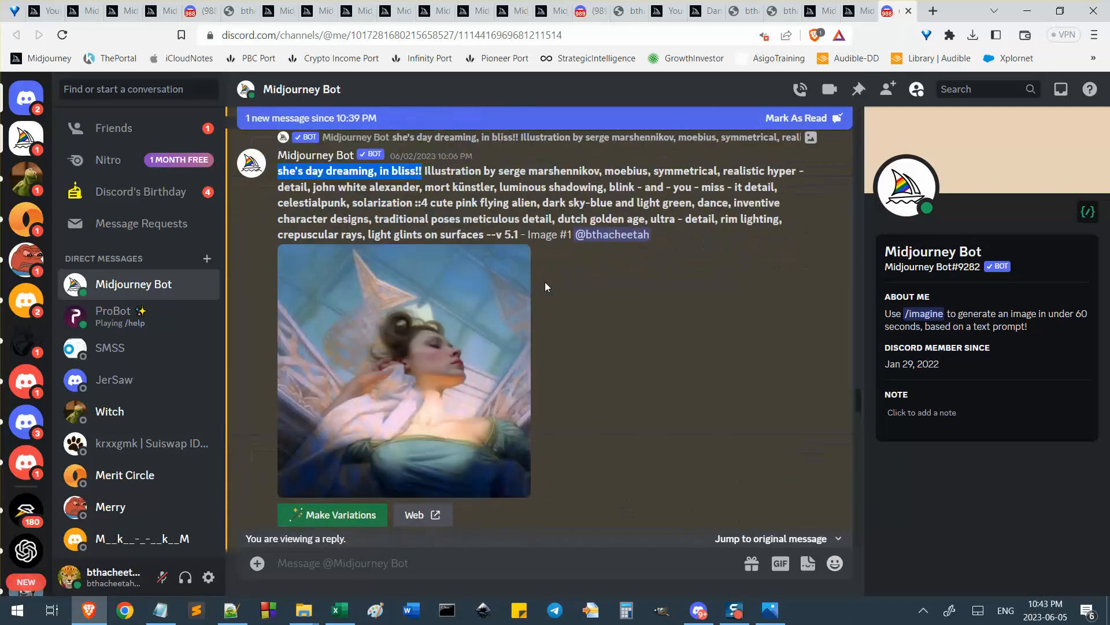
pyautogui.click(767, 539)
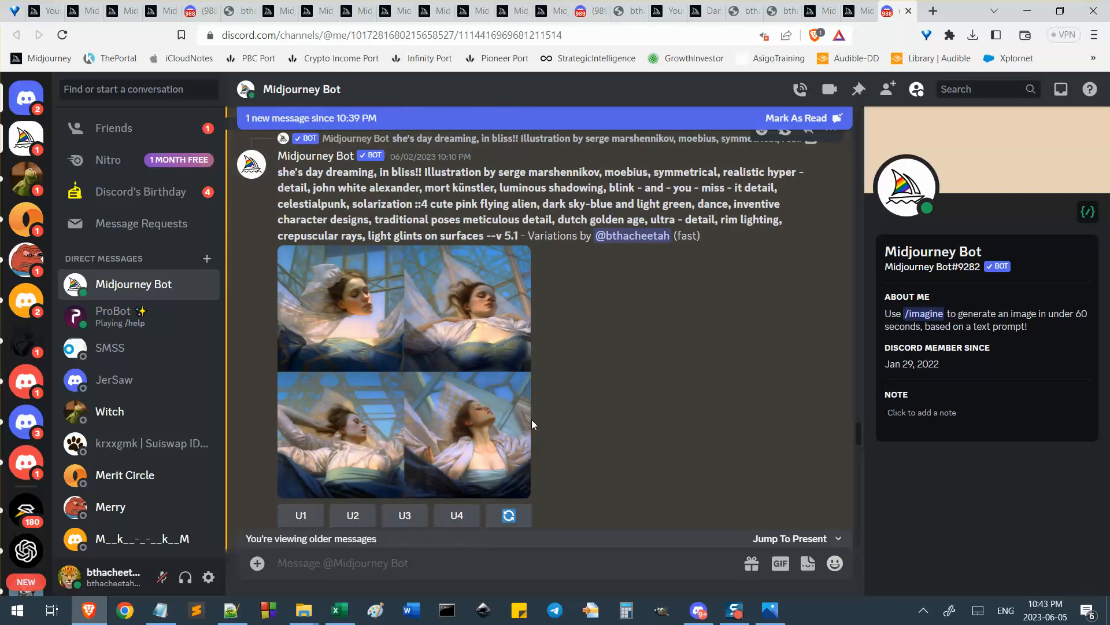
pyautogui.scroll(2, 808, 244)
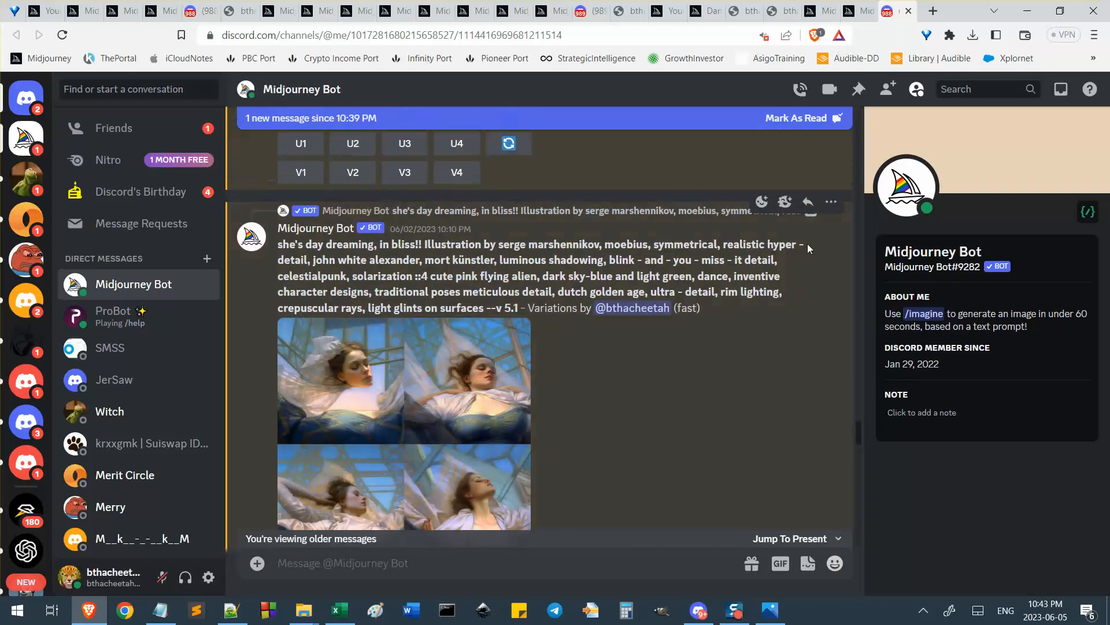
# Copy the 10:10 PM variations message's link and try pasting it below "27" in the new 531 file in Notepad++
pyautogui.click(831, 201)
pyautogui.click(718, 416)
pyautogui.click(231, 610)
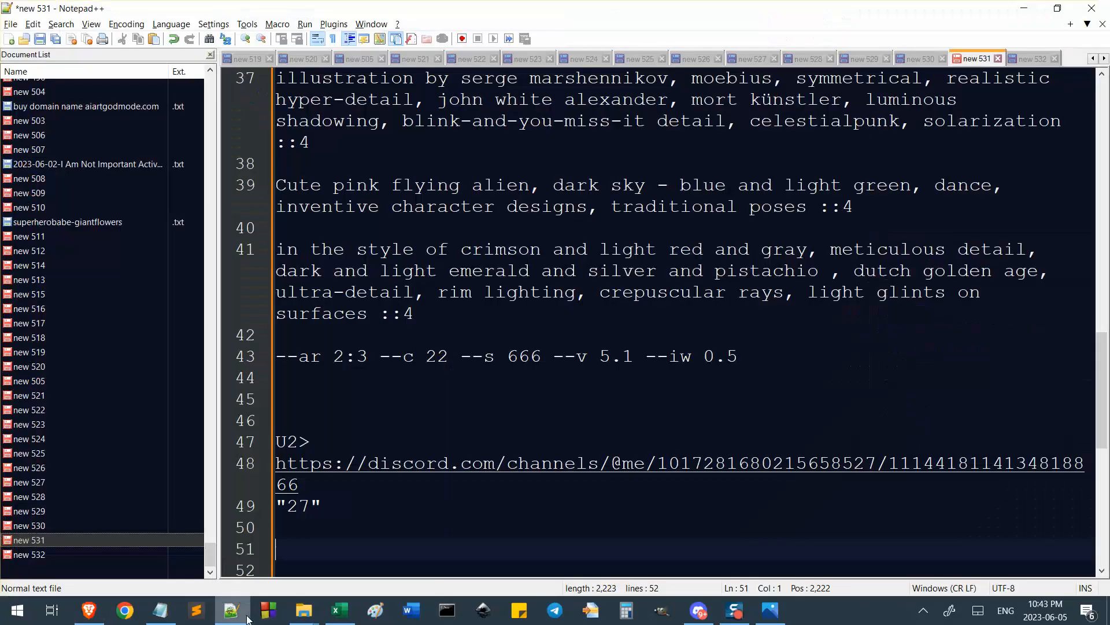
pyautogui.hotkey('ctrl', 'v')
pyautogui.hotkey('ctrl', 'z')
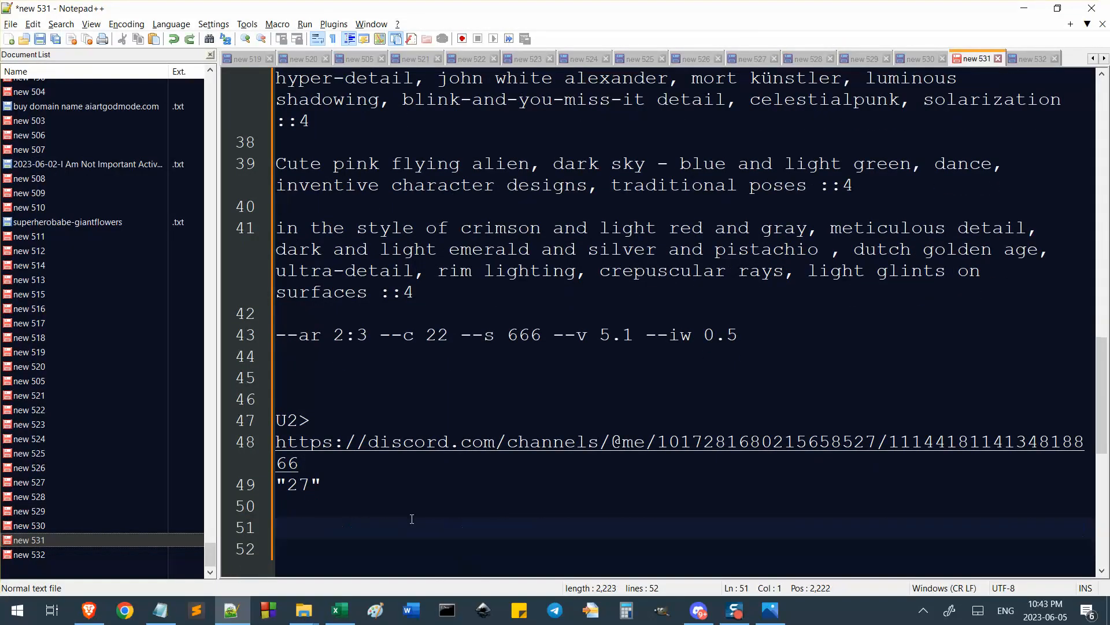
# Check the 10:10 PM variations in Discord, label them "vars of 1" below "27" in new 531, and paste their message link underneath
pyautogui.hotkey('alt', 'Tab')
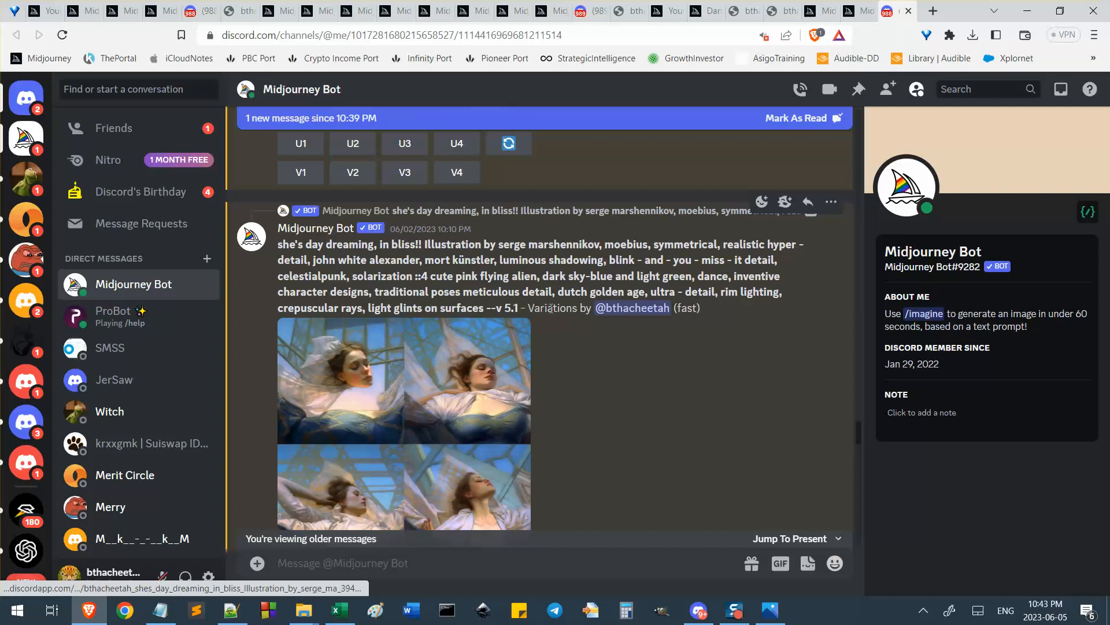
pyautogui.scroll(-1, 544, 275)
pyautogui.hotkey('alt', 'Tab')
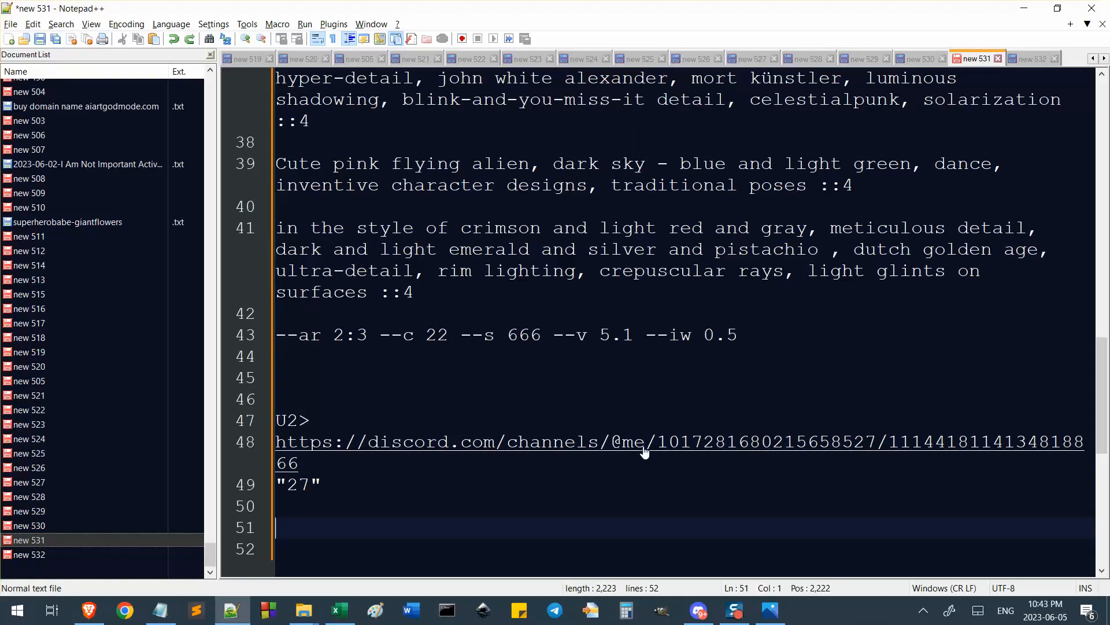
pyautogui.write('vars of 1')
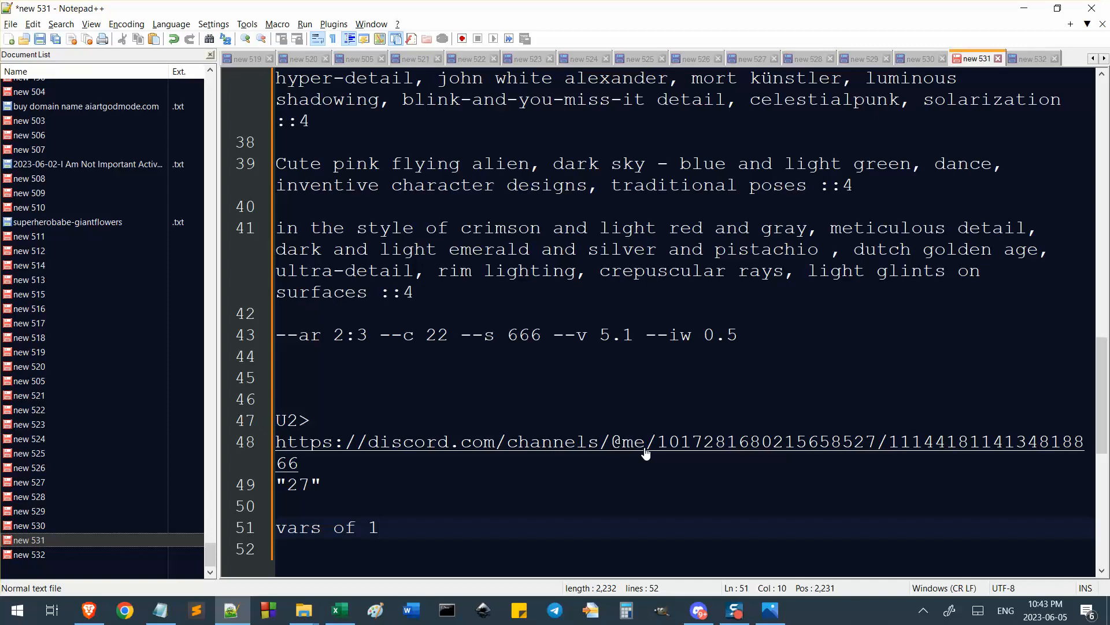
pyautogui.press('Return')
pyautogui.hotkey('ctrl', 'v')
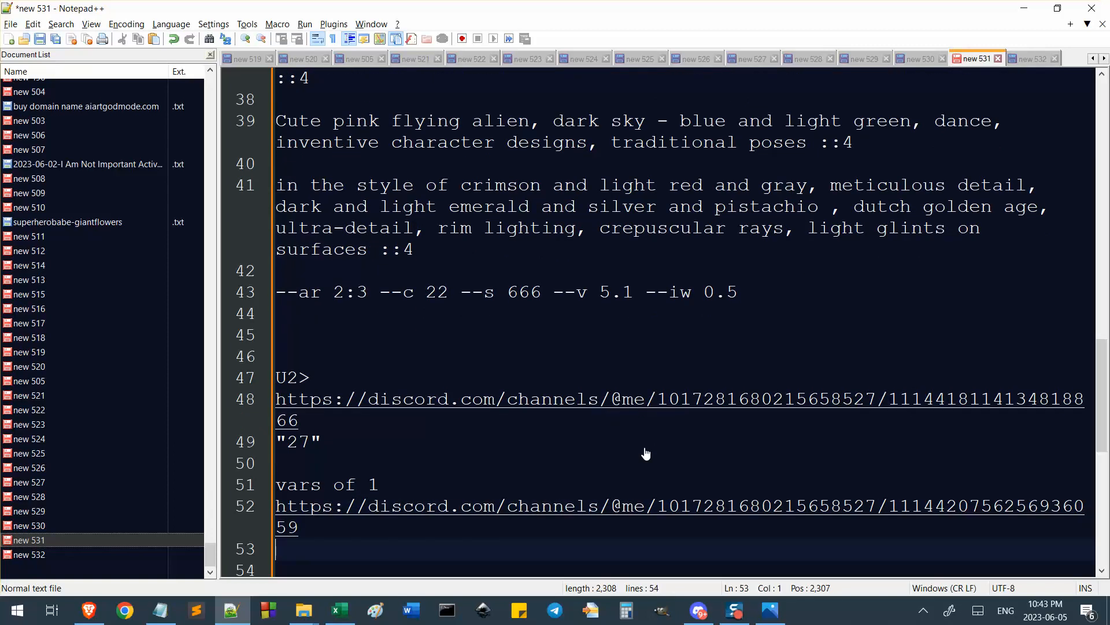
# Start a parenthetical note "(U!" after "vars of 1" in the new 531 file
pyautogui.press('Up')
pyautogui.press('Left')
pyautogui.write('(')
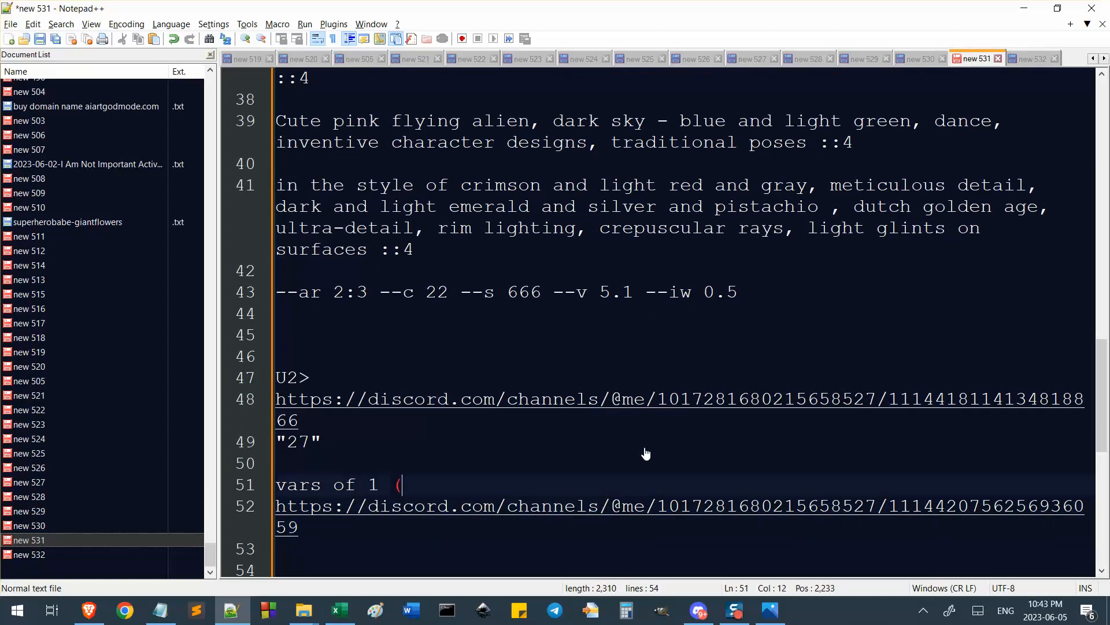
pyautogui.write('U!')
# Switch to Discord, copy the 10:10 PM "she's day dreaming" variations message's link, check it in the browser's address field, and clear it
pyautogui.hotkey('alt', 'Tab')
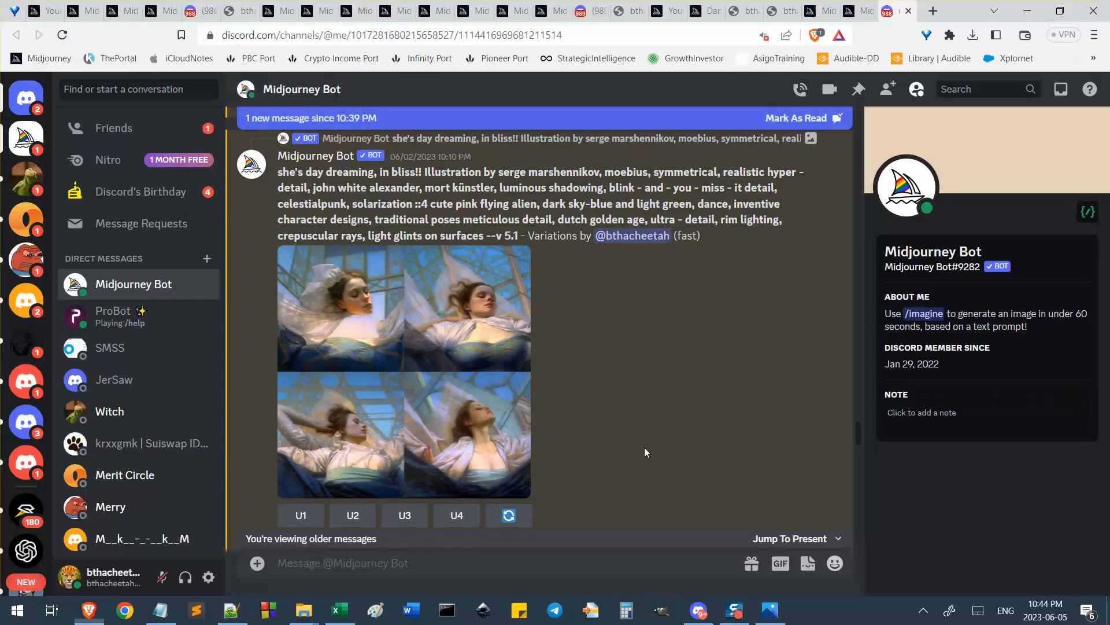
pyautogui.scroll(1, 597, 330)
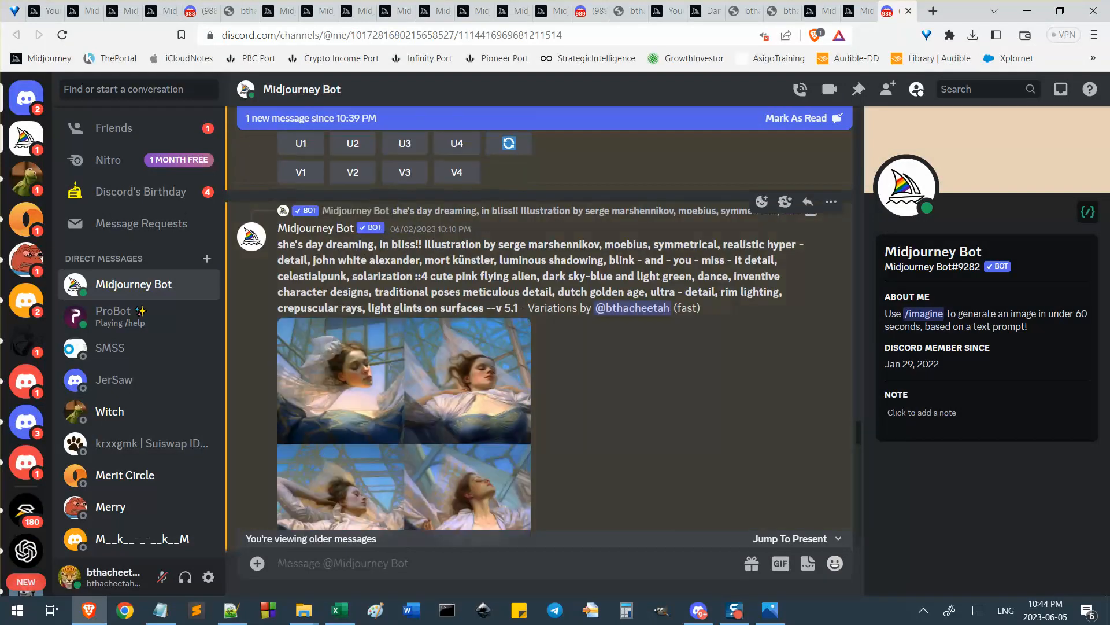
pyautogui.scroll(-2, 500, 338)
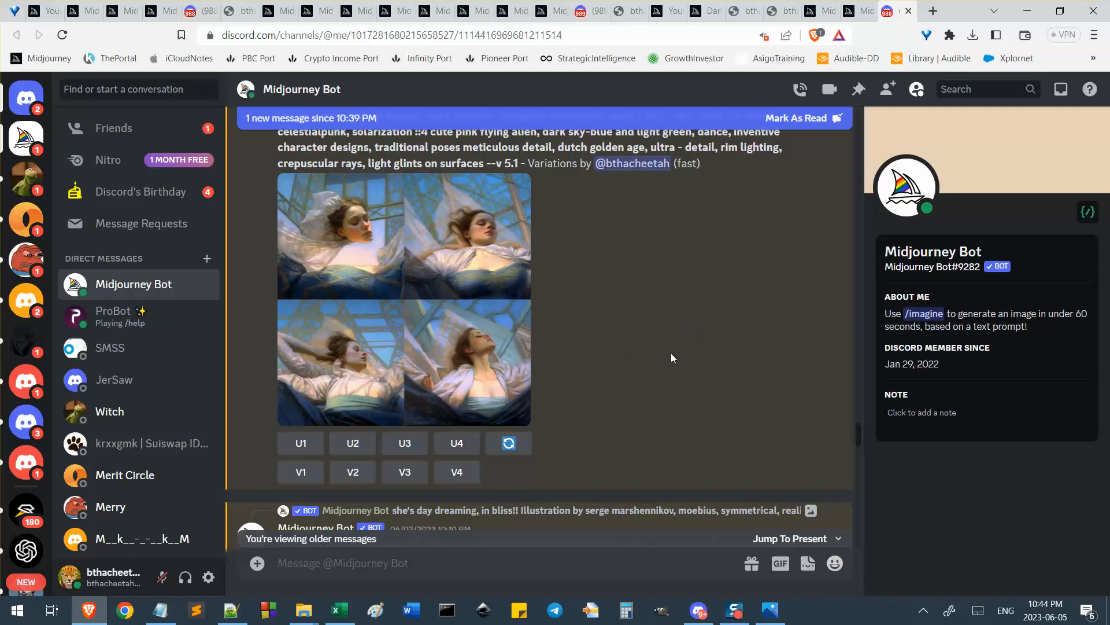
pyautogui.scroll(-5, 671, 353)
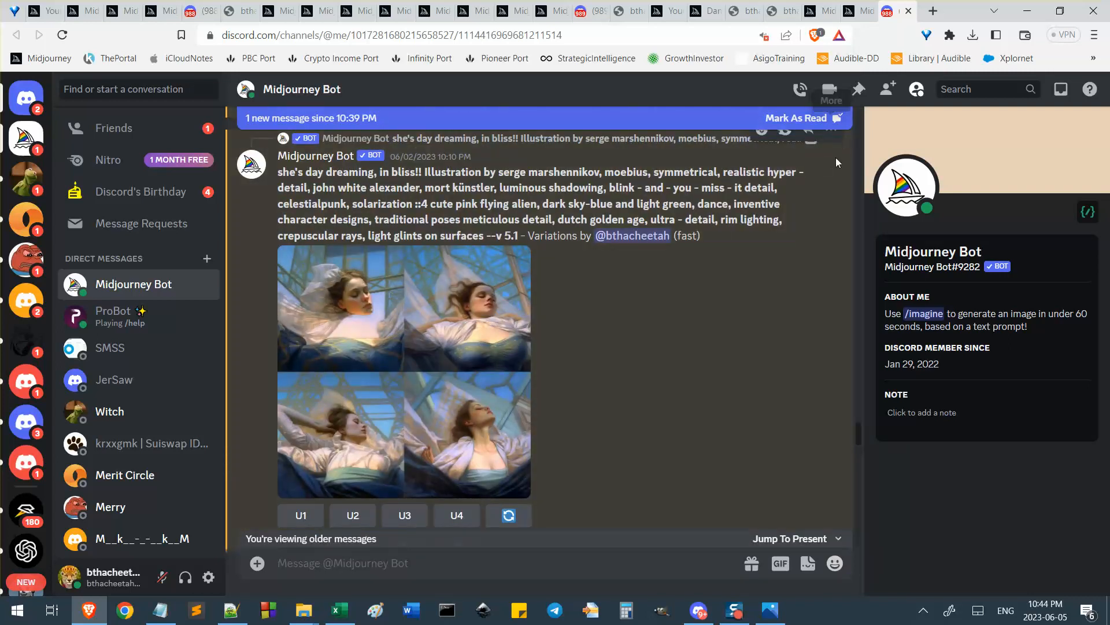
pyautogui.scroll(-1, 707, 270)
pyautogui.scroll(-6, 685, 292)
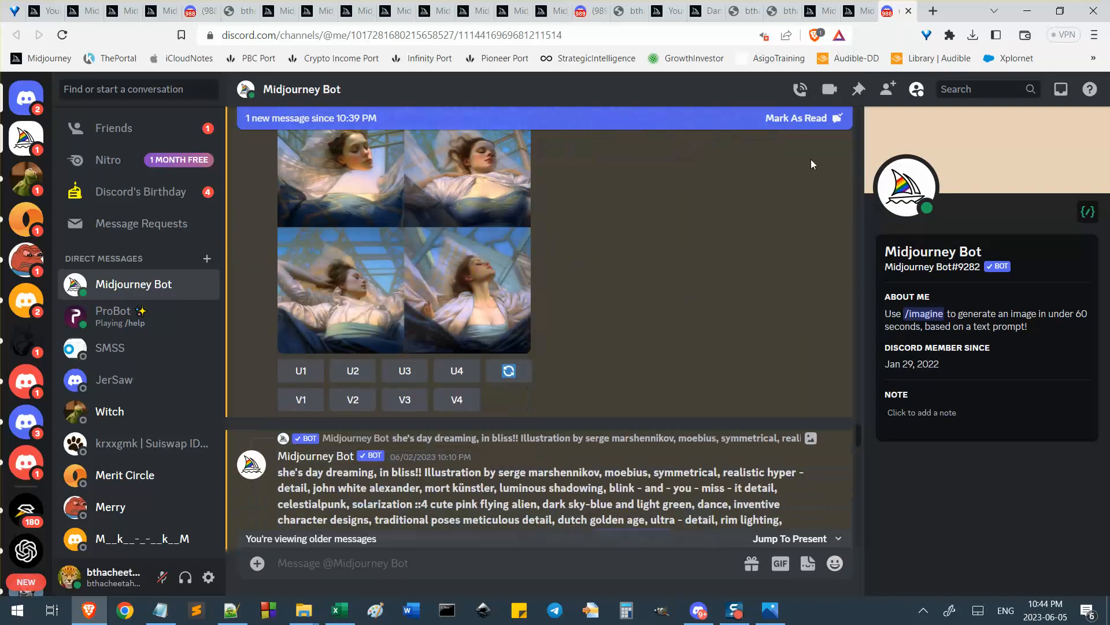
pyautogui.scroll(1, 827, 162)
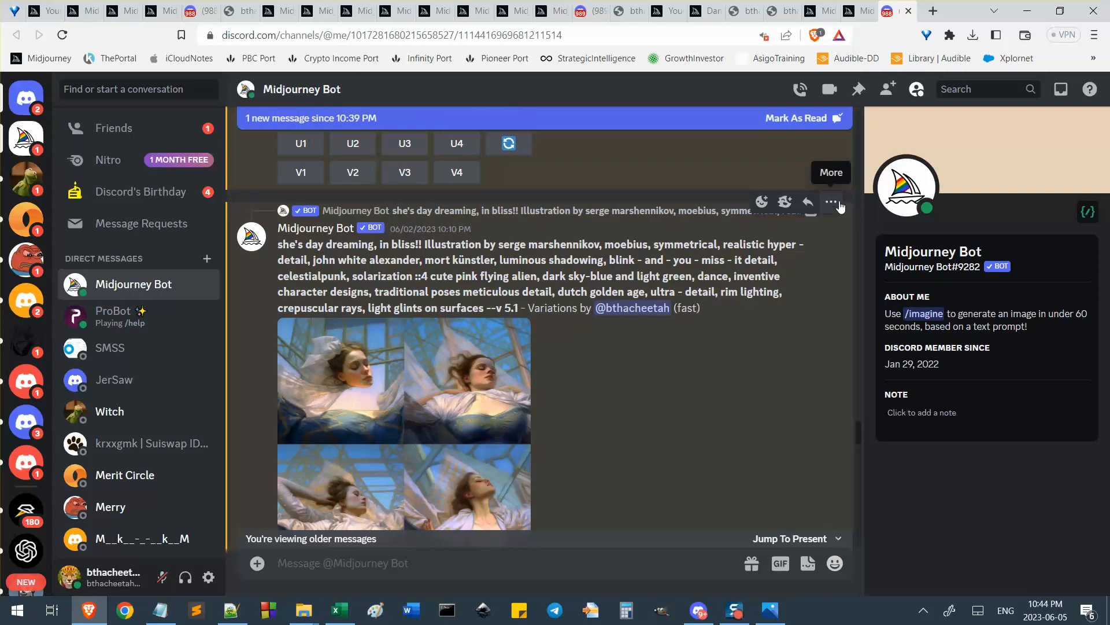
pyautogui.click(831, 202)
pyautogui.click(733, 419)
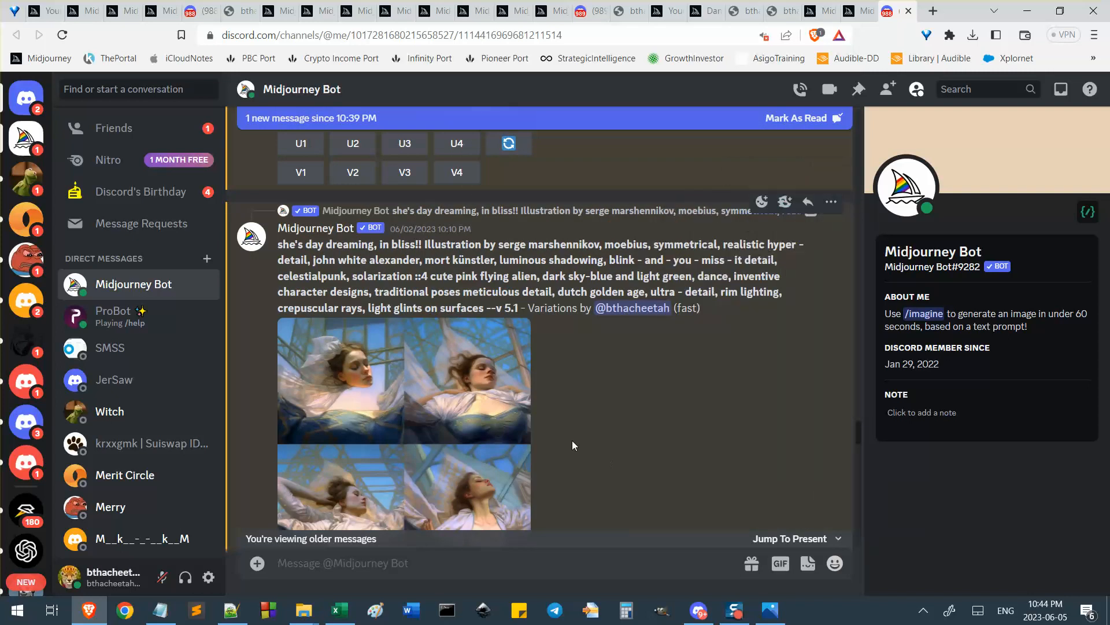
pyautogui.click(534, 39)
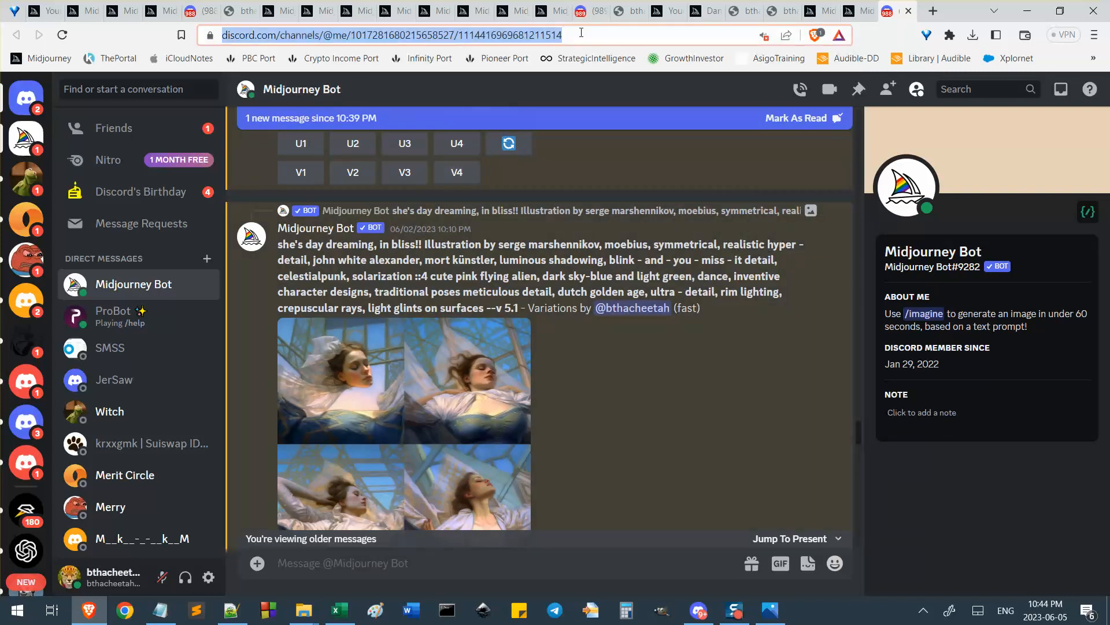
pyautogui.hotkey('ctrl', 'v')
pyautogui.hotkey('ctrl', 'a')
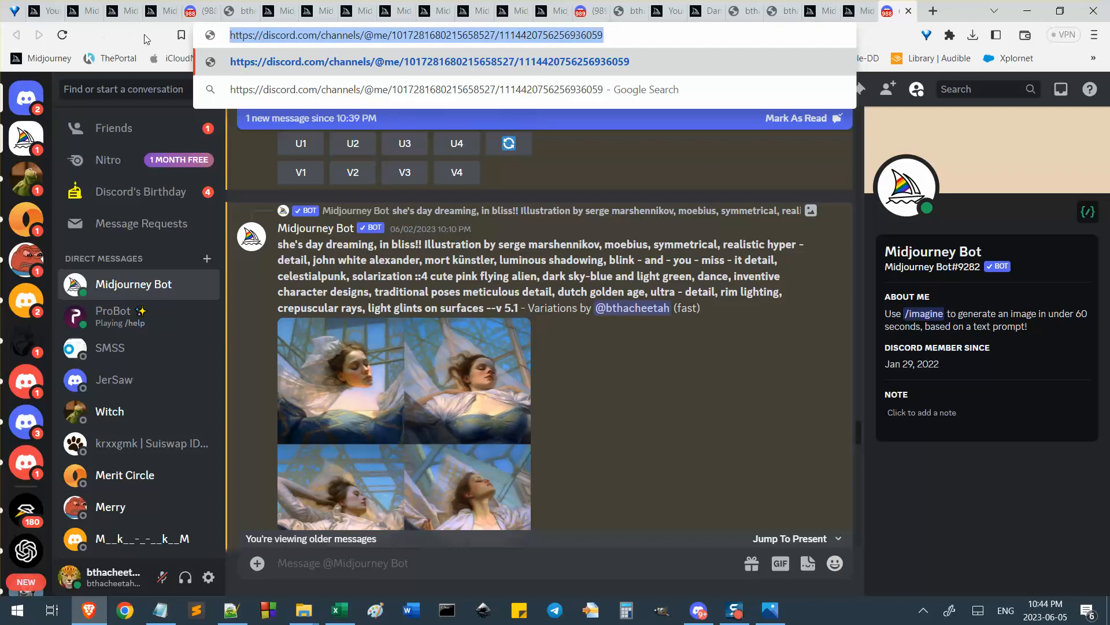
pyautogui.press('BackSpace')
# Compare the adjacent pink alien and day-dreaming variations, recopy the veiled woman variations' message link, and check it in the address field
pyautogui.scroll(-1, 517, 306)
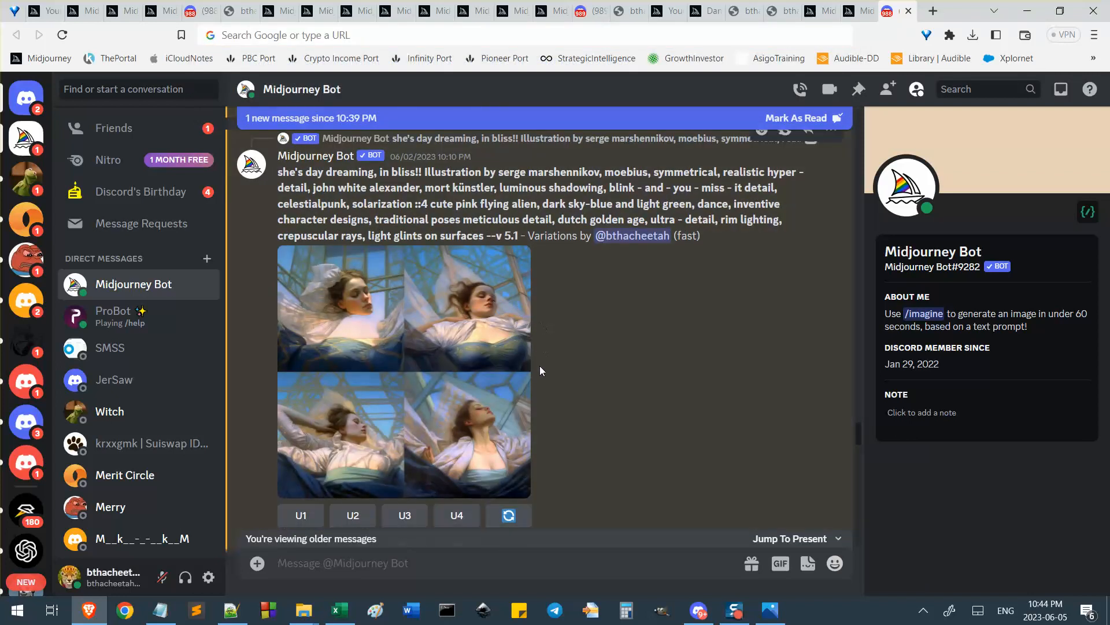
pyautogui.scroll(-5, 633, 381)
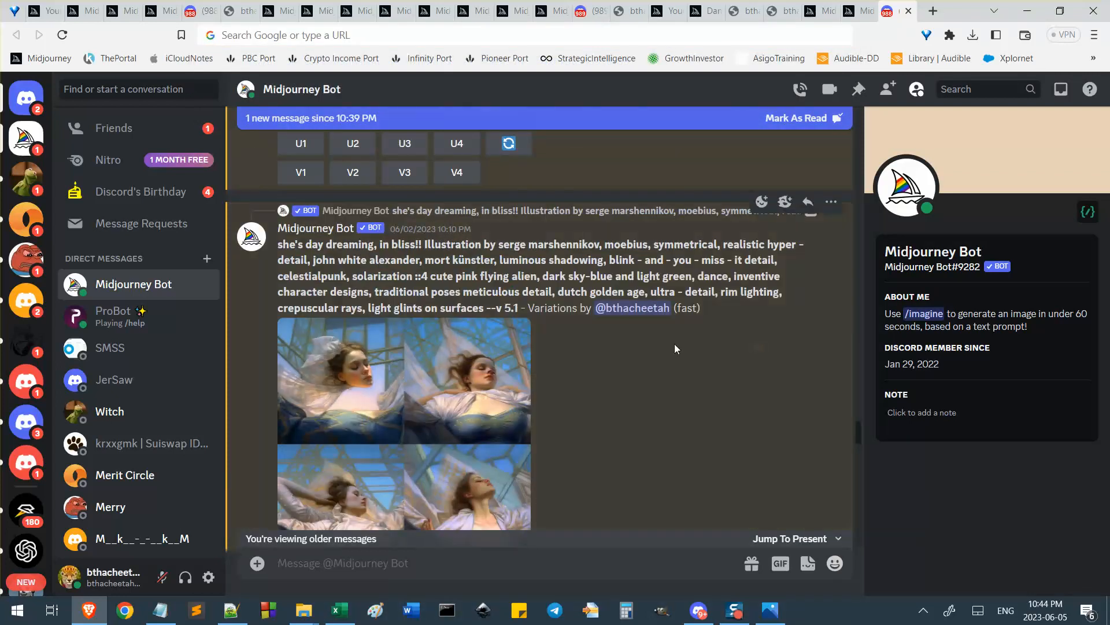
pyautogui.scroll(-5, 613, 405)
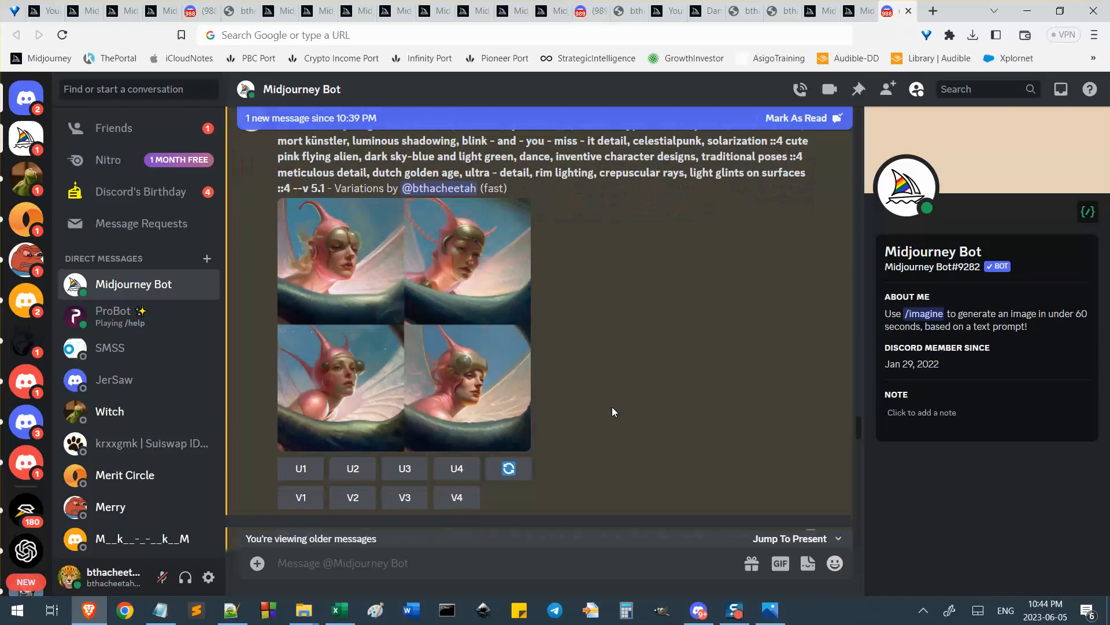
pyautogui.scroll(-5, 612, 409)
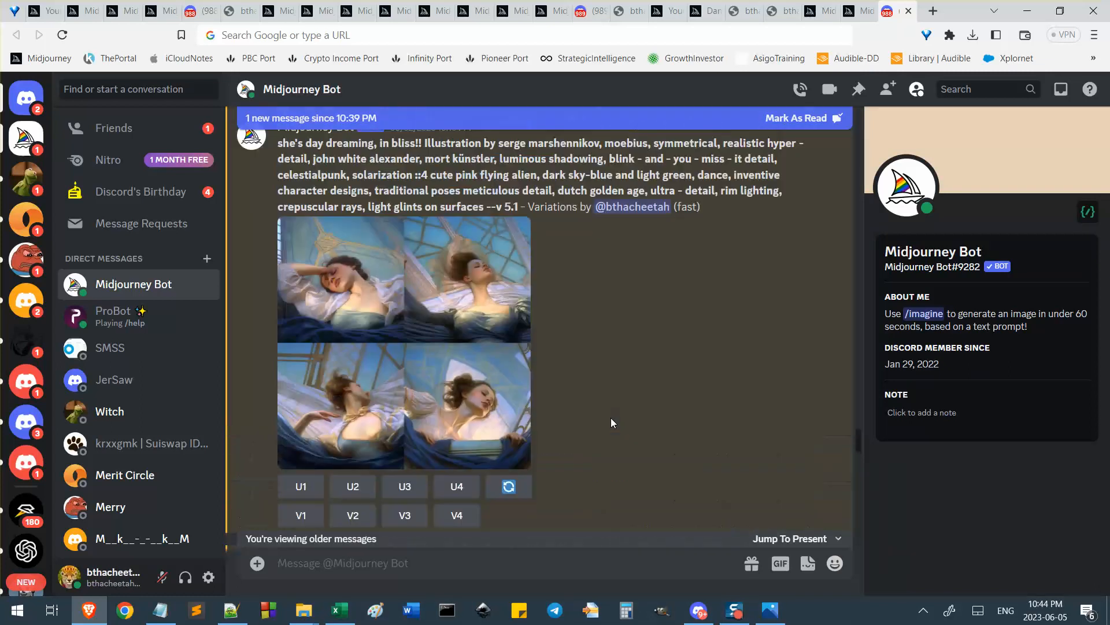
pyautogui.scroll(-10, 611, 423)
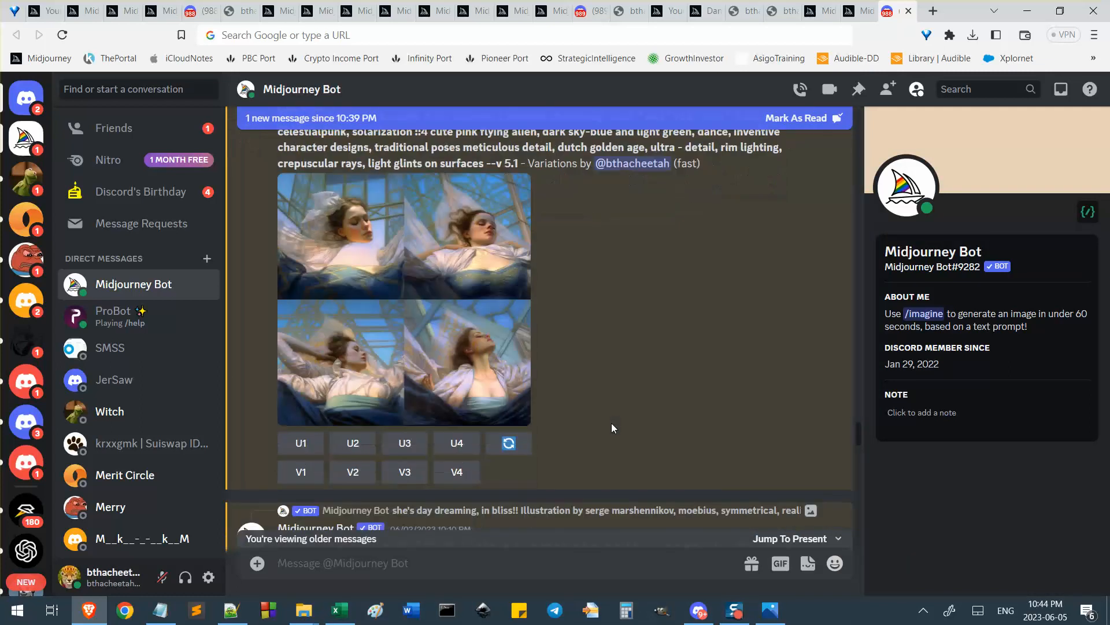
pyautogui.scroll(-4, 755, 306)
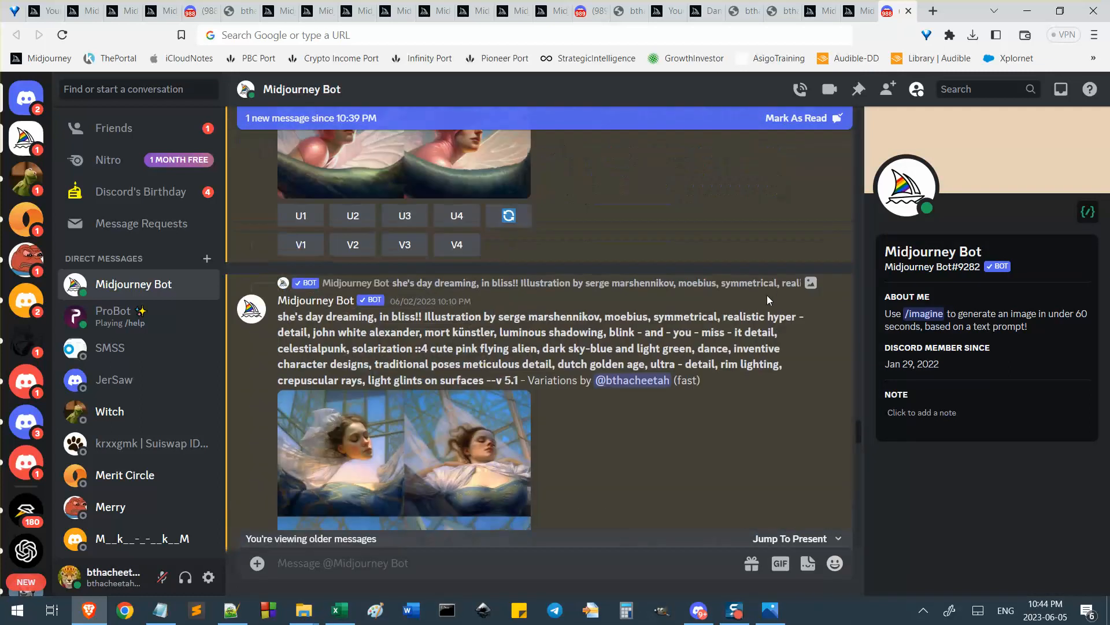
pyautogui.scroll(2, 793, 351)
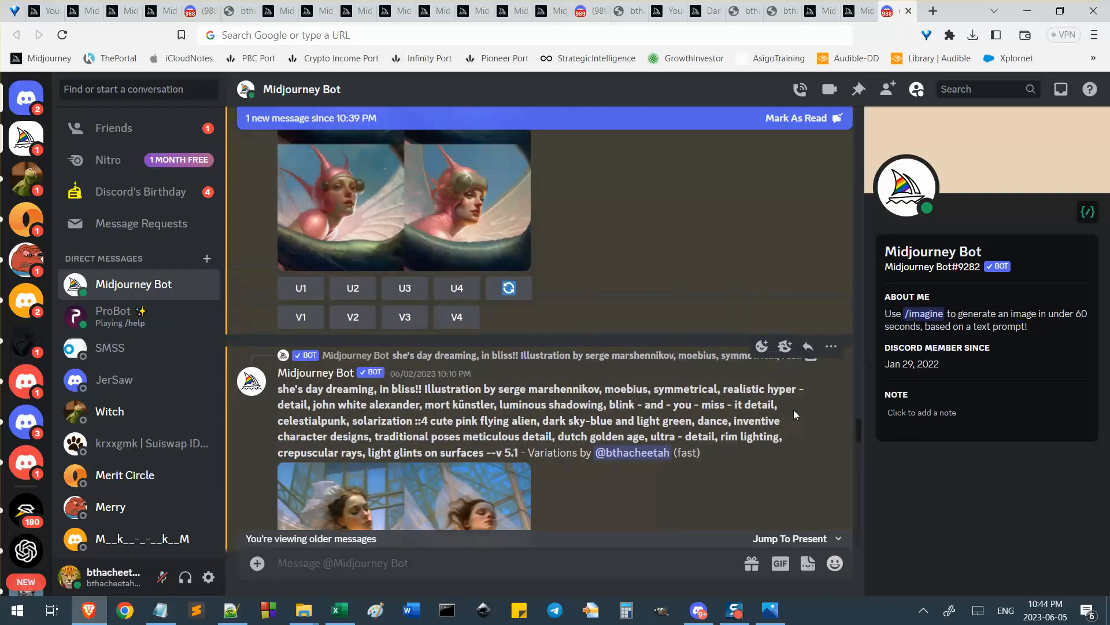
pyautogui.click(831, 346)
pyautogui.click(745, 531)
pyautogui.click(471, 33)
pyautogui.hotkey('ctrl', 'v')
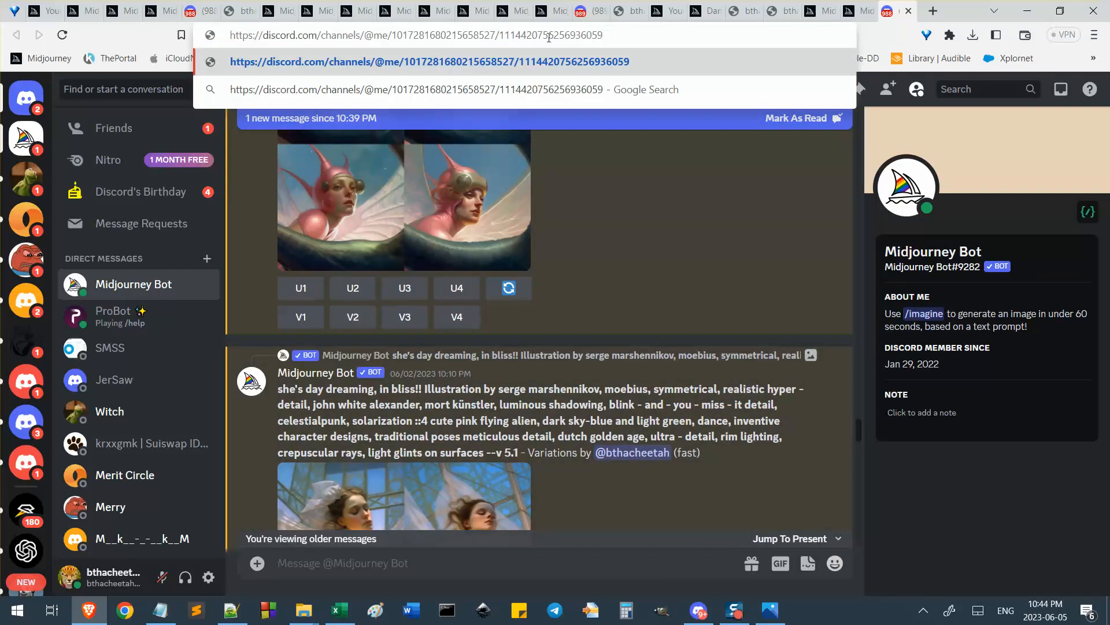
pyautogui.press('Return')
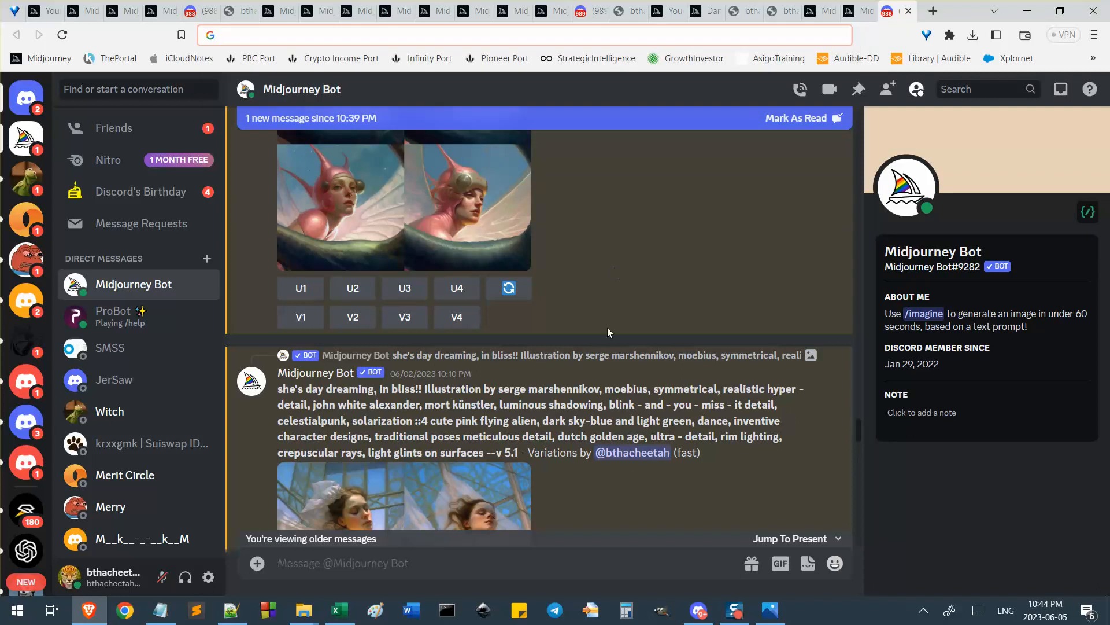
# Compare the two consecutive 10:10 PM "she's day dreaming" variation grids and their identical prompts
pyautogui.scroll(-6, 582, 418)
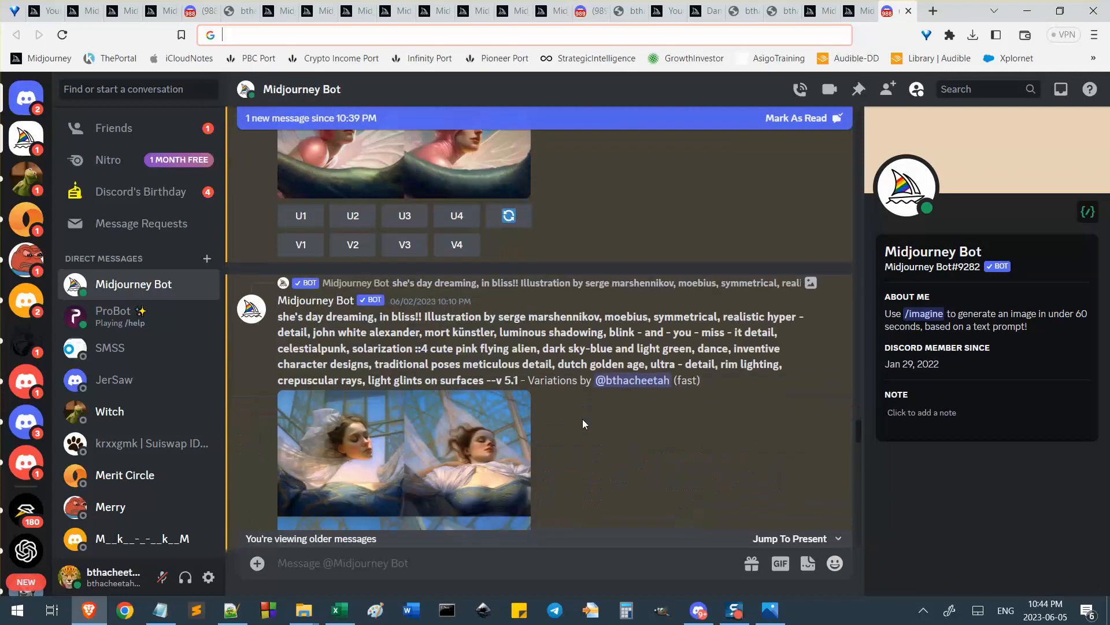
pyautogui.scroll(1, 583, 424)
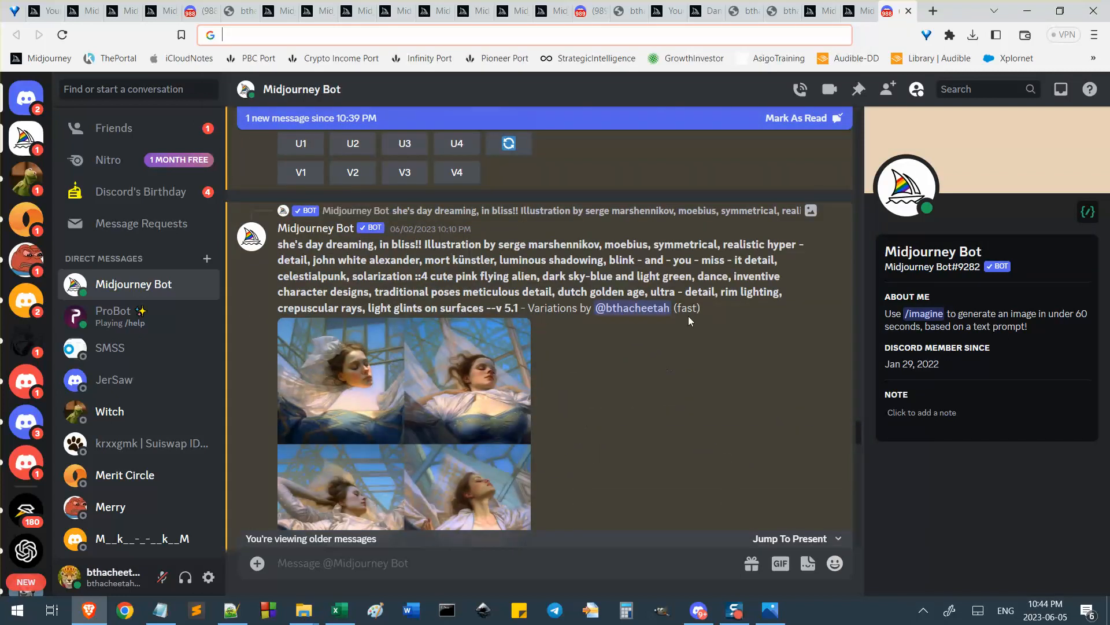
pyautogui.scroll(-3, 661, 390)
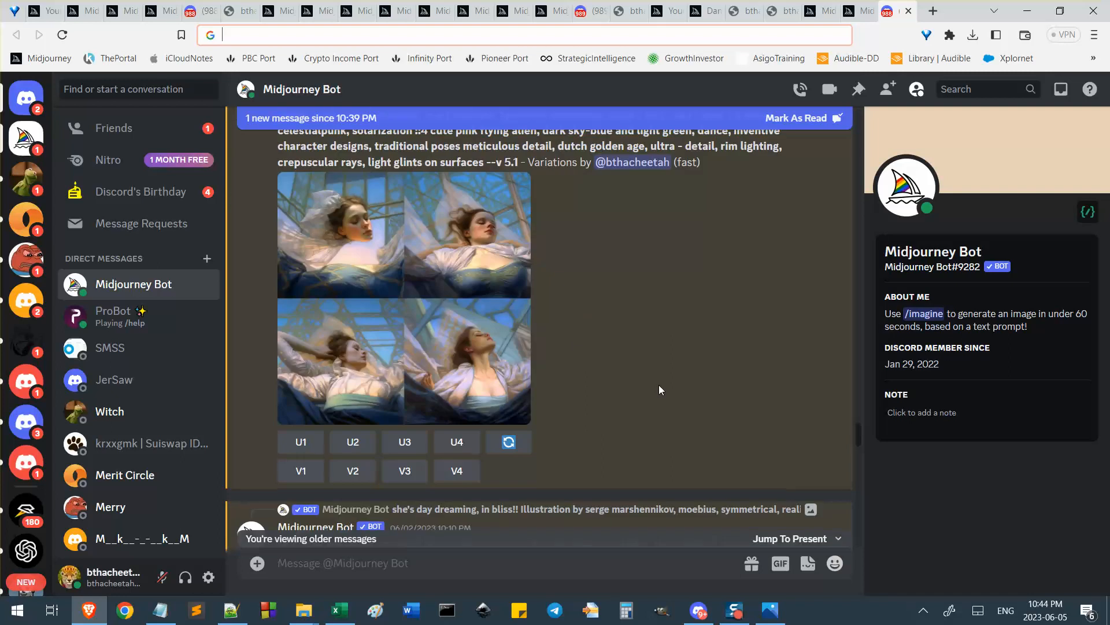
pyautogui.scroll(3, 661, 390)
pyautogui.scroll(-1, 661, 389)
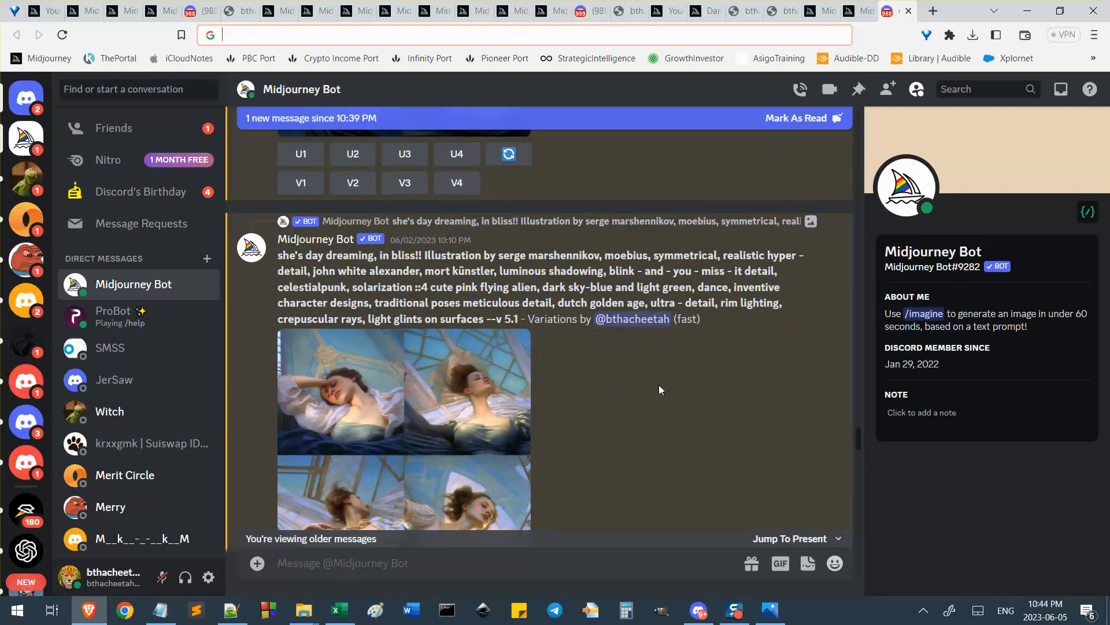
pyautogui.scroll(2, 660, 390)
pyautogui.scroll(-3, 661, 390)
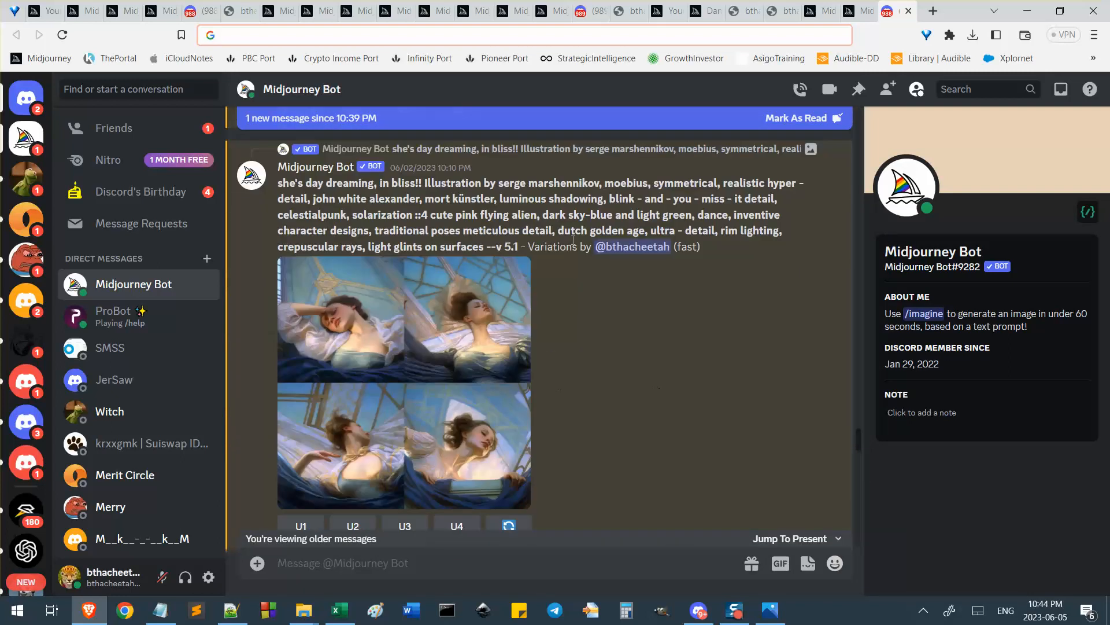
pyautogui.scroll(-1, 595, 350)
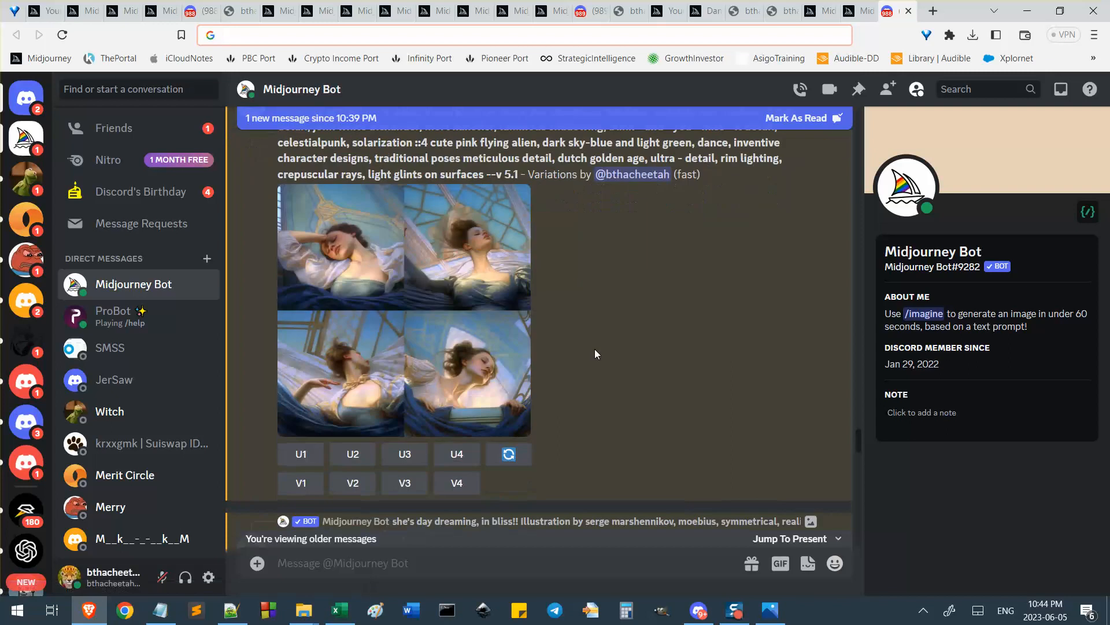
pyautogui.scroll(-4, 594, 354)
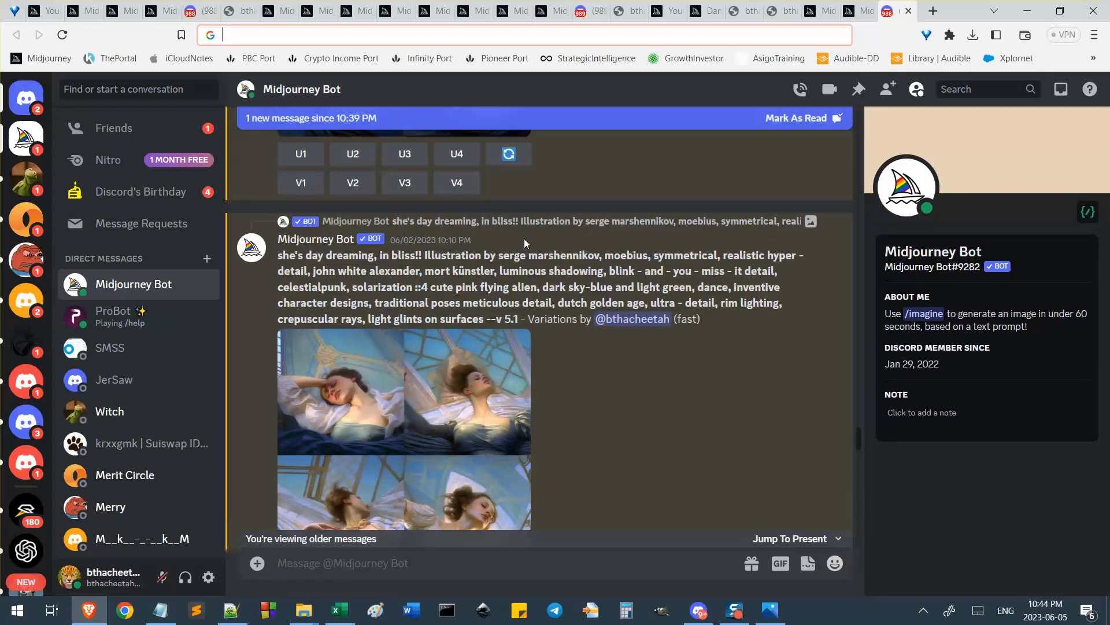
# View the source image that the second 10:10 PM variations reply to, and compare those variations with the "(((perfect hand)))" remix below
pyautogui.click(550, 222)
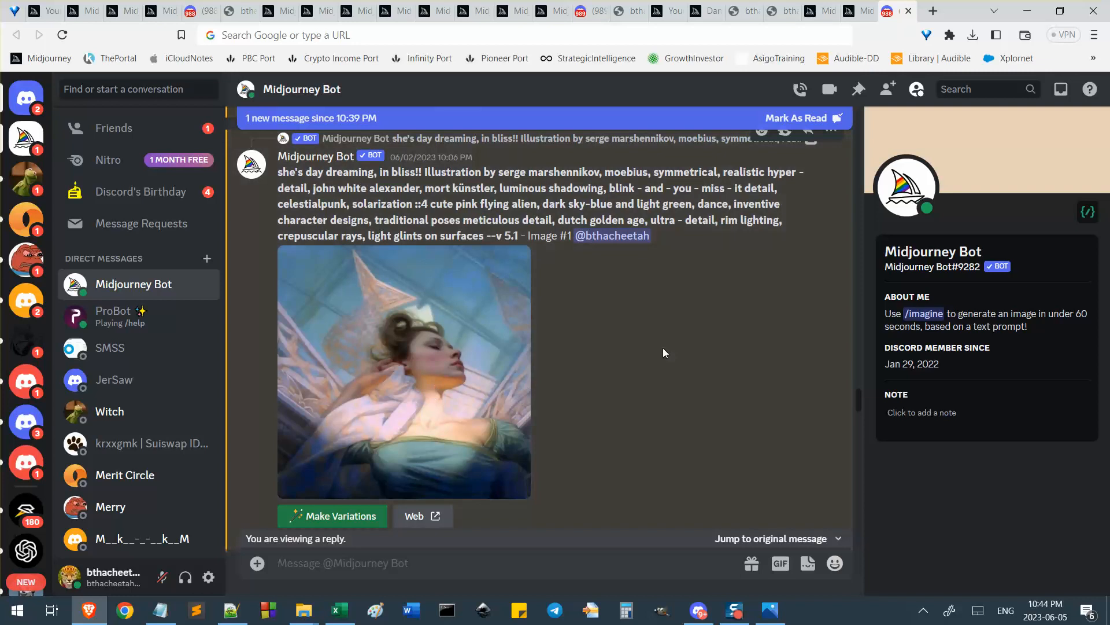
pyautogui.scroll(-7, 762, 503)
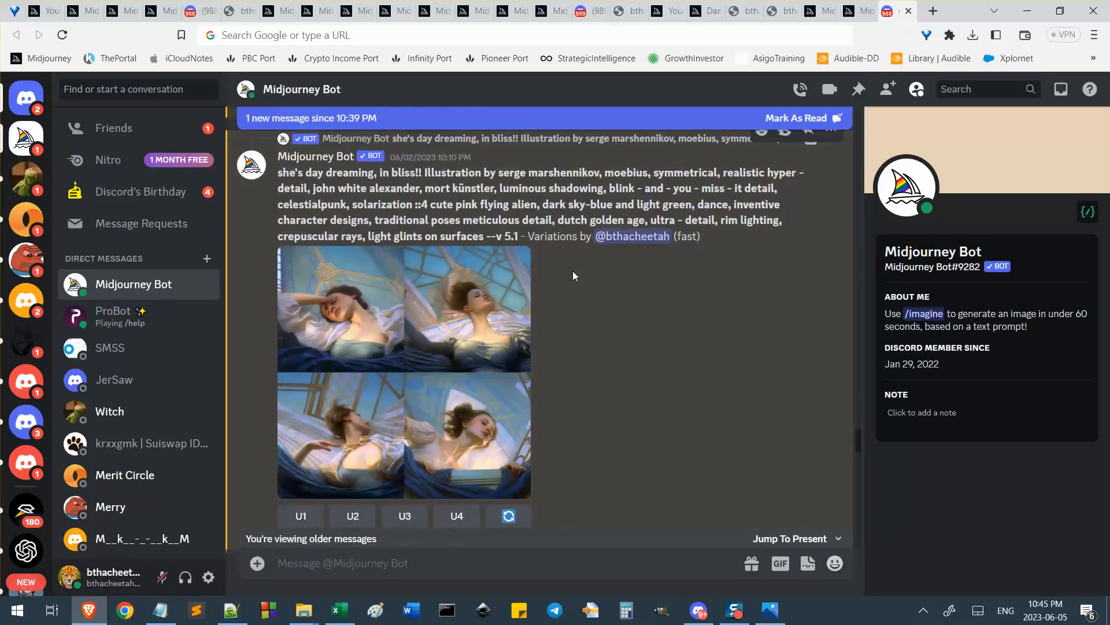
pyautogui.scroll(-7, 585, 266)
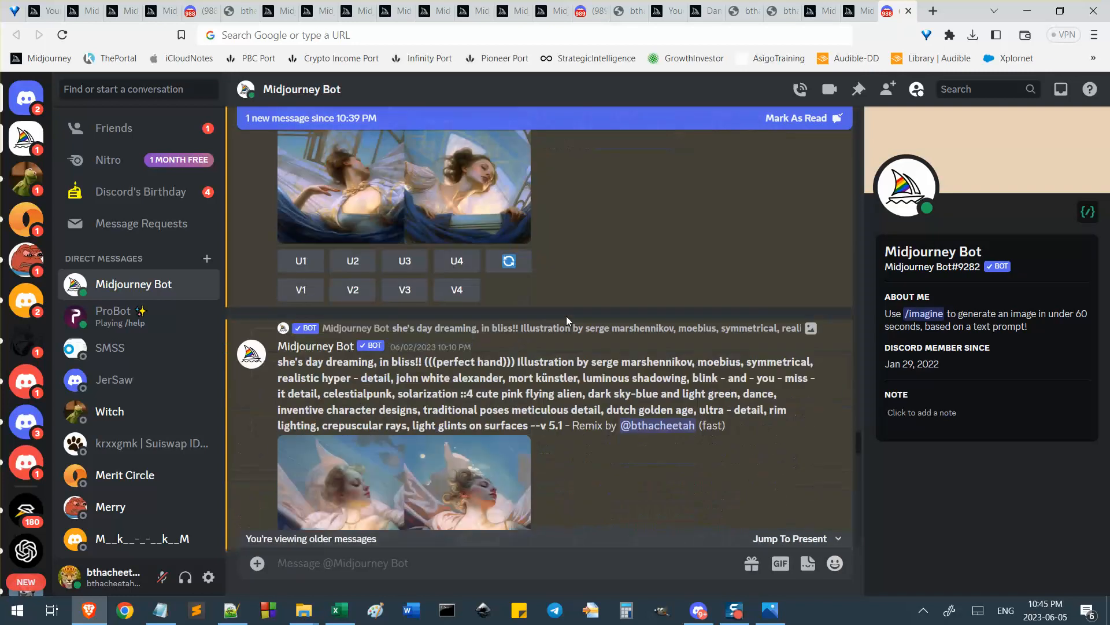
pyautogui.scroll(5, 566, 316)
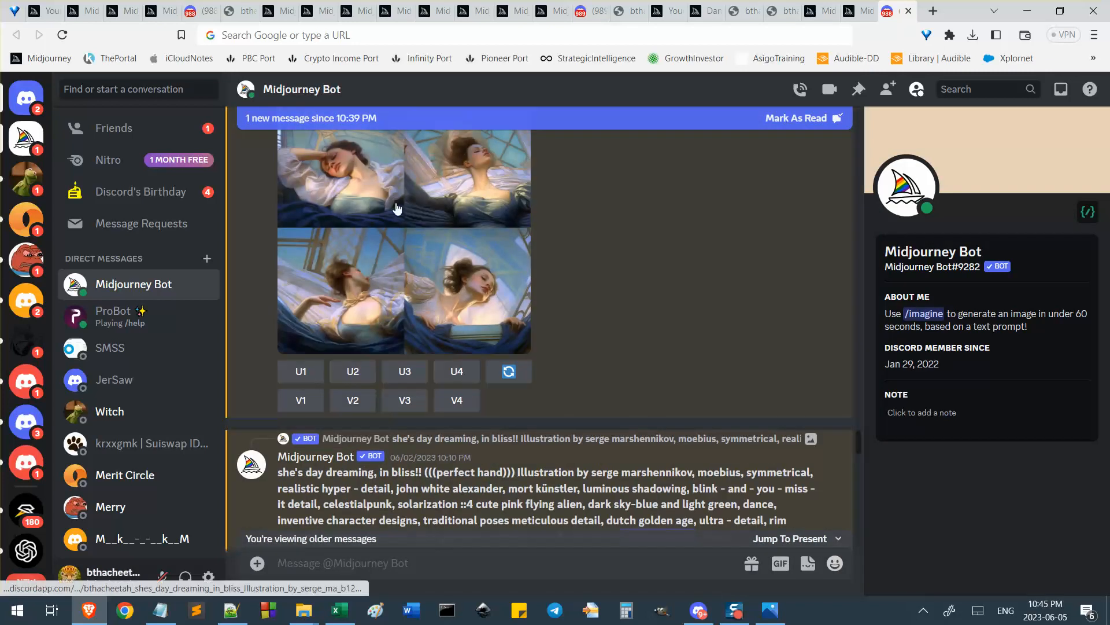
pyautogui.scroll(-5, 445, 312)
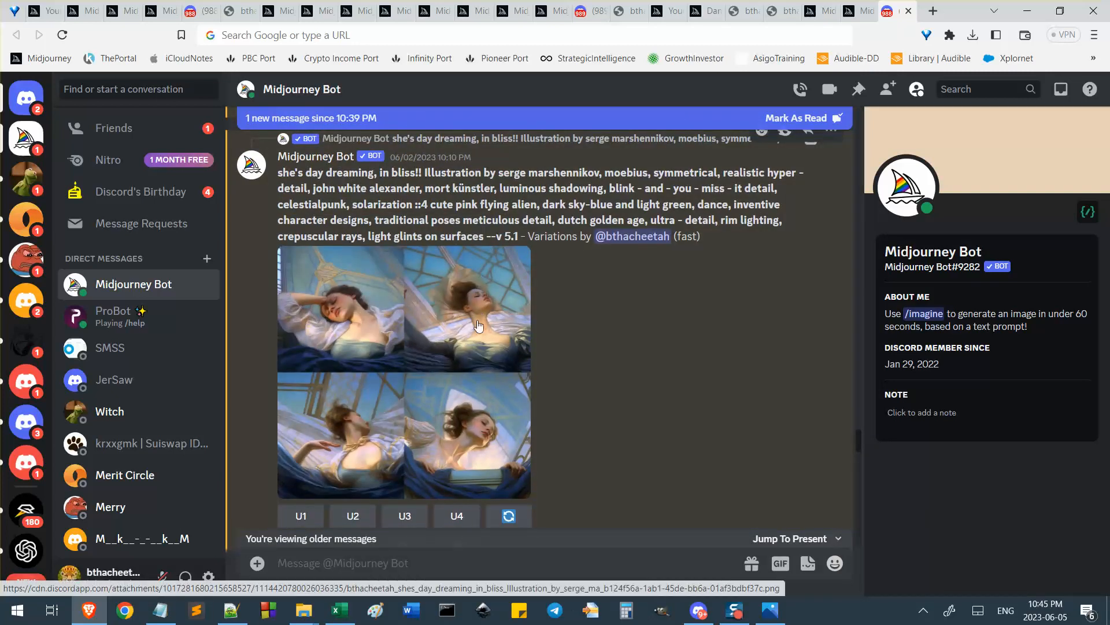
# View the second 10:10 PM "she's day dreaming" variations grid enlarged, and find the "(((perfect hand)))" remix grid below it
pyautogui.click(498, 440)
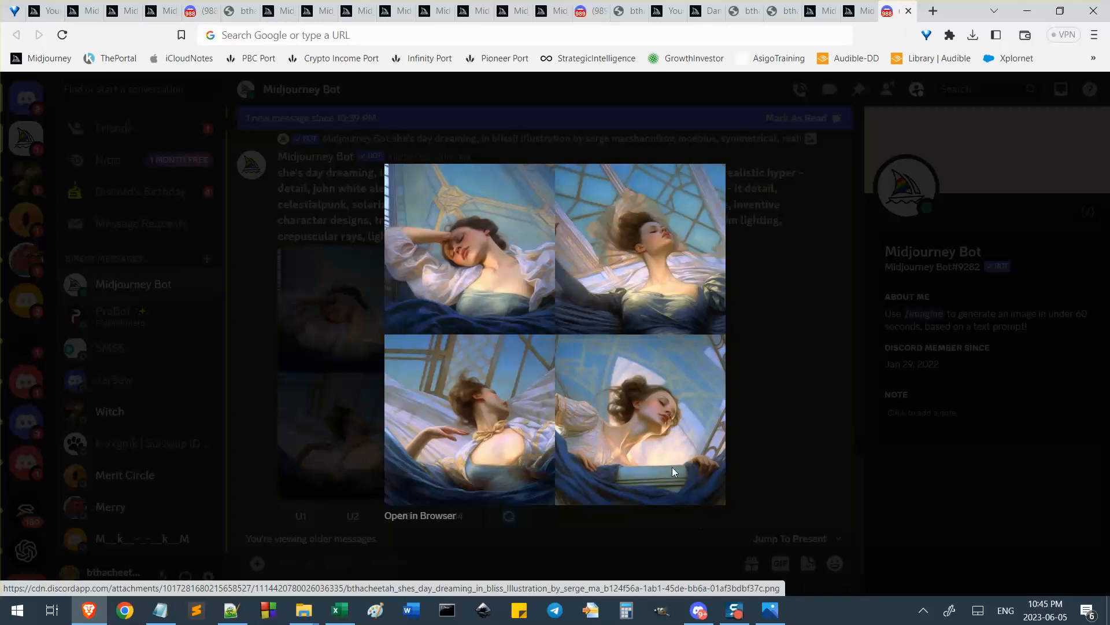
pyautogui.click(751, 355)
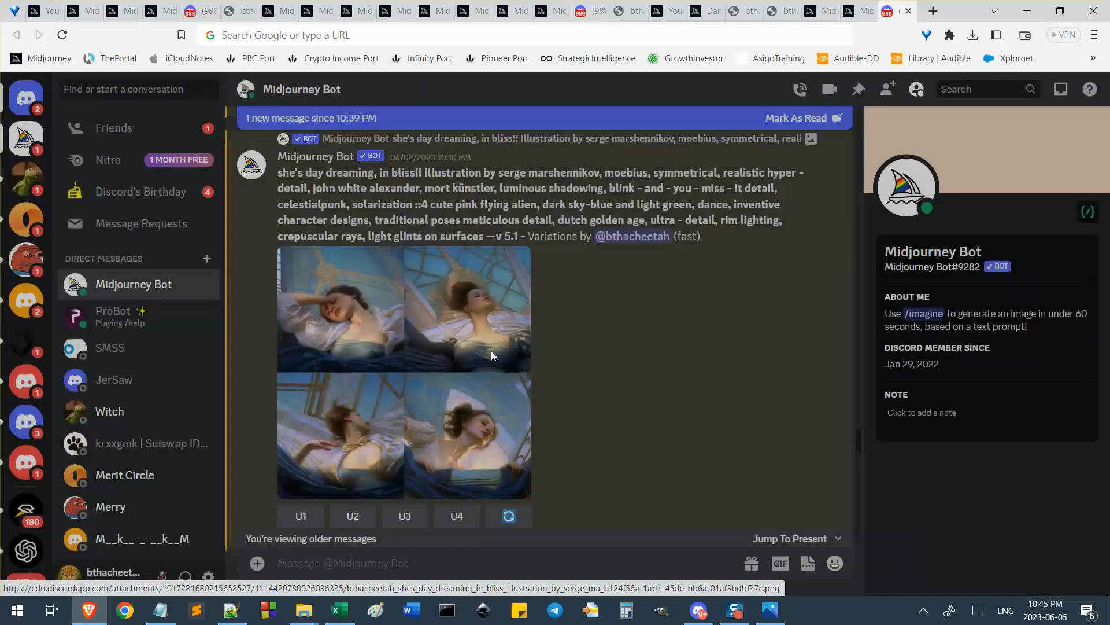
pyautogui.scroll(-6, 491, 350)
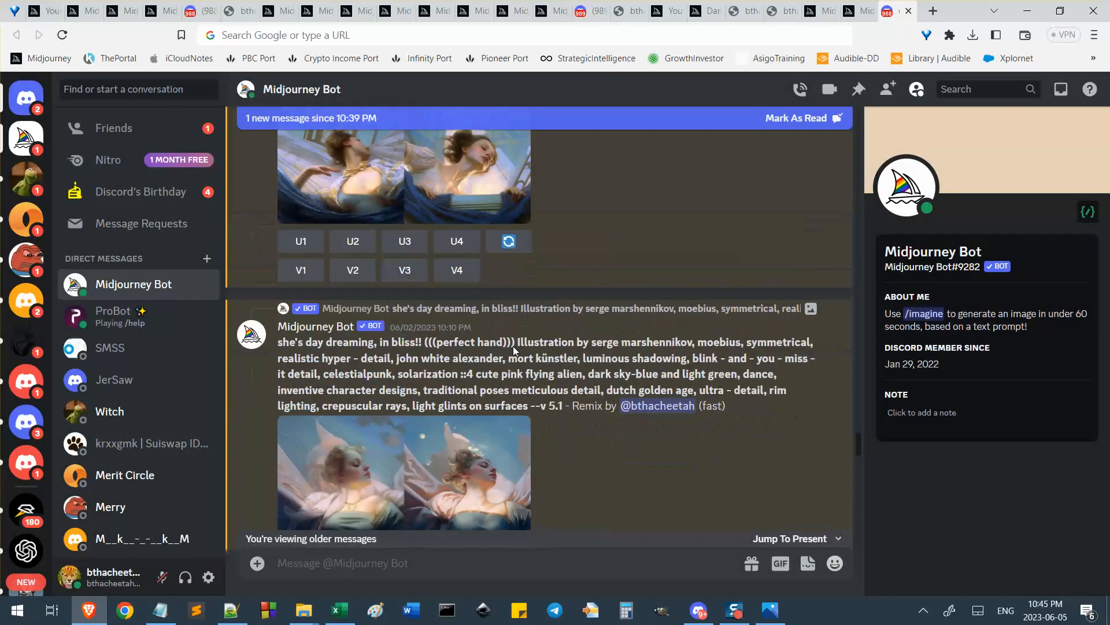
pyautogui.scroll(-4, 512, 351)
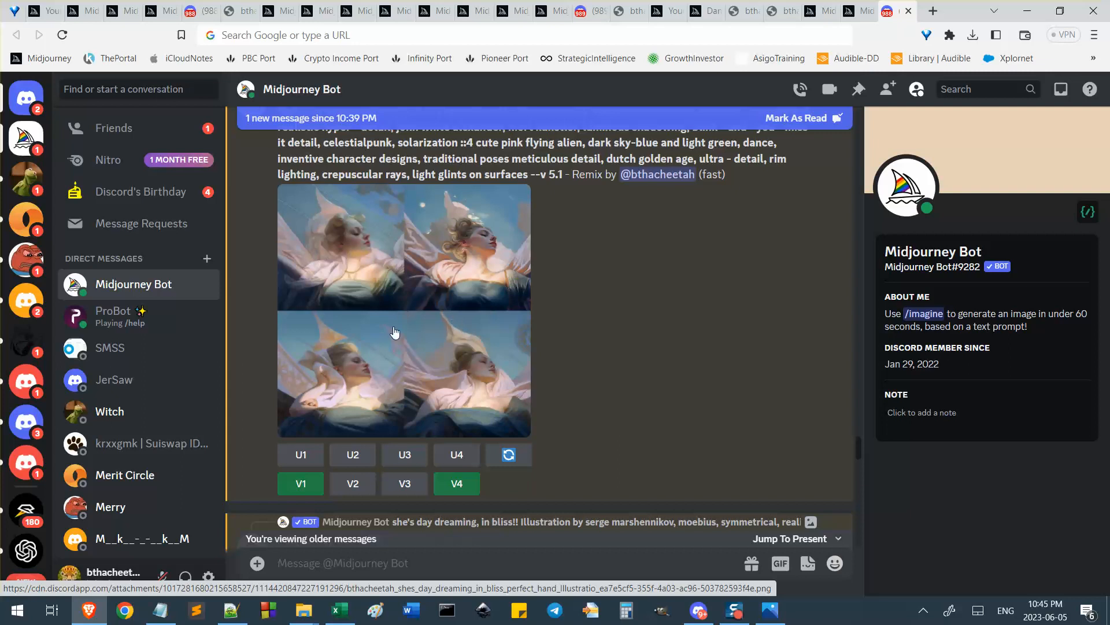
# Open the first "(((perfect hand)))" remix grid as a full image in the browser, and dismiss its preview in Discord
pyautogui.click(358, 217)
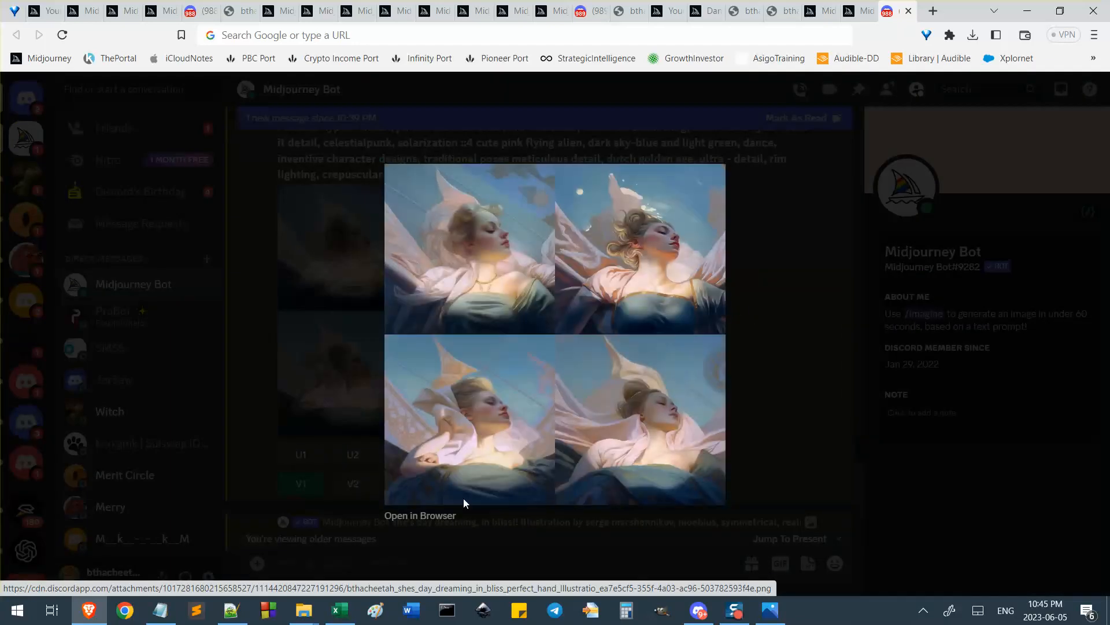
pyautogui.click(437, 517)
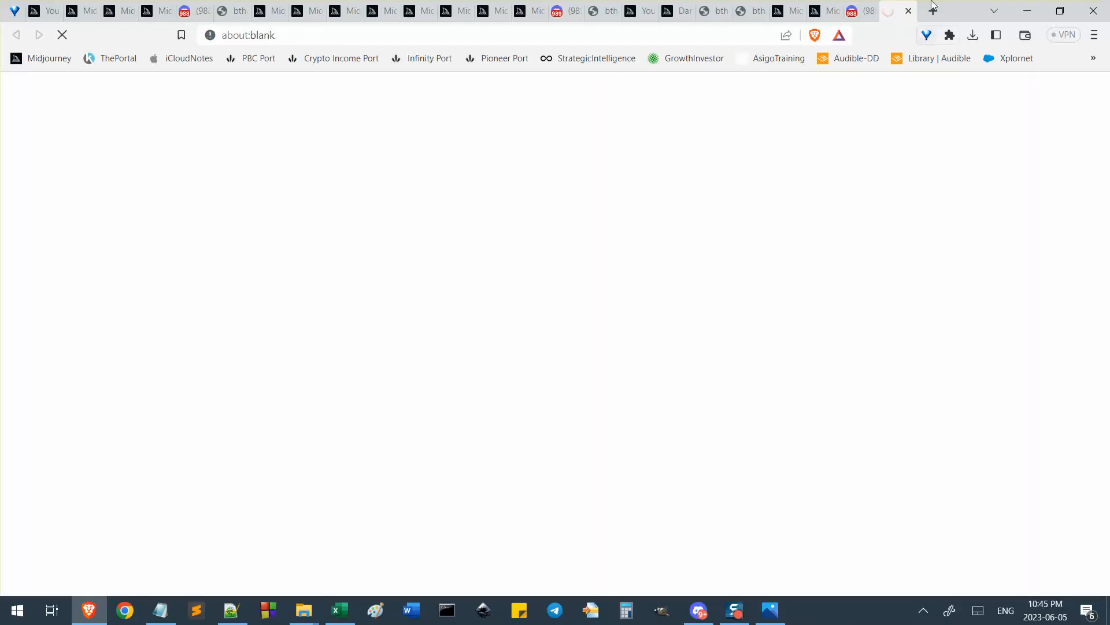
pyautogui.click(851, 11)
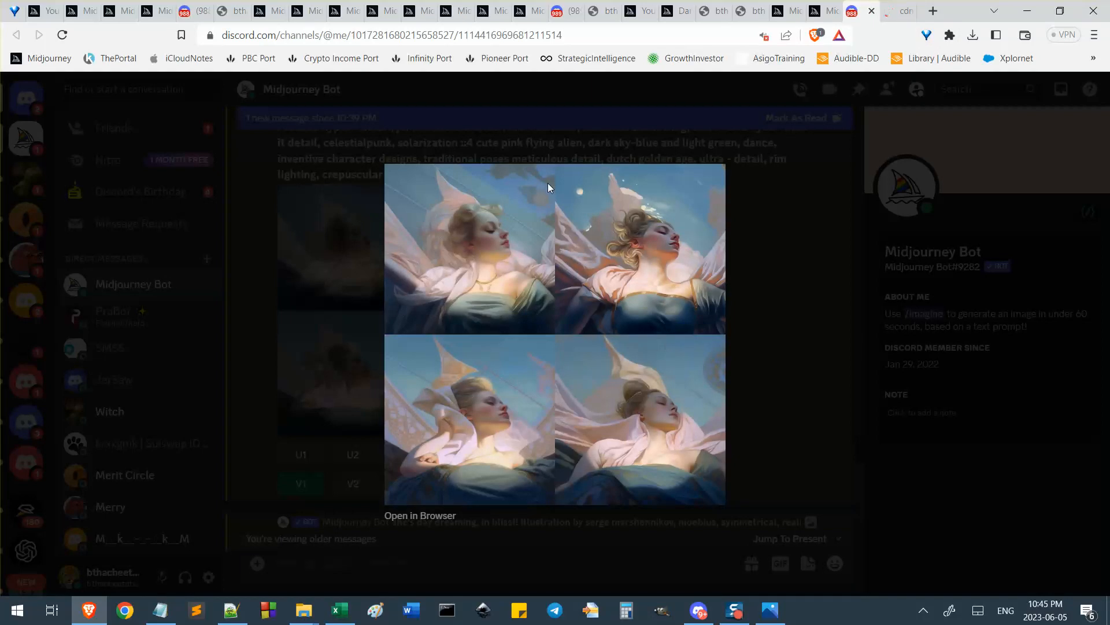
pyautogui.click(787, 285)
pyautogui.click(894, 11)
# Examine the upper two images of the "(((perfect hand)))" remix grid at full size
pyautogui.click(679, 193)
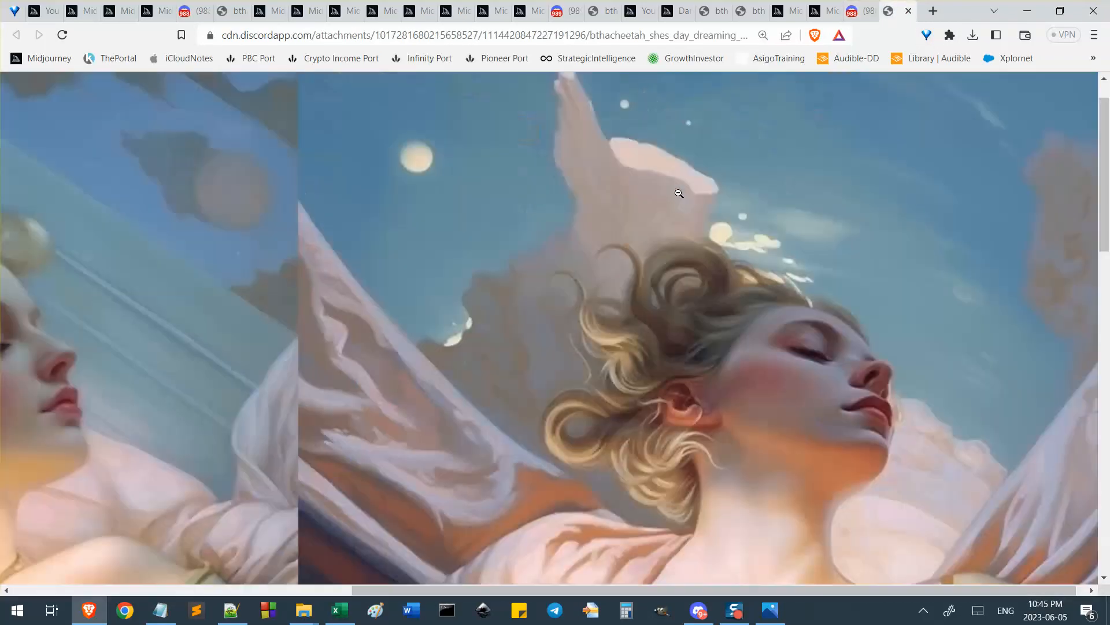
pyautogui.click(657, 217)
pyautogui.click(512, 215)
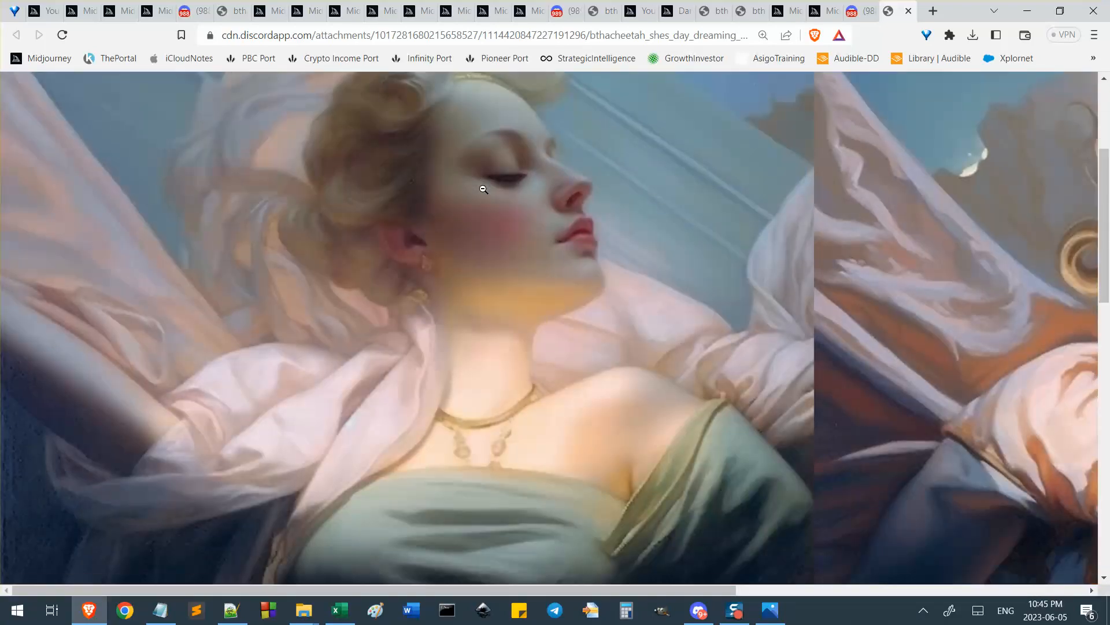
pyautogui.click(484, 189)
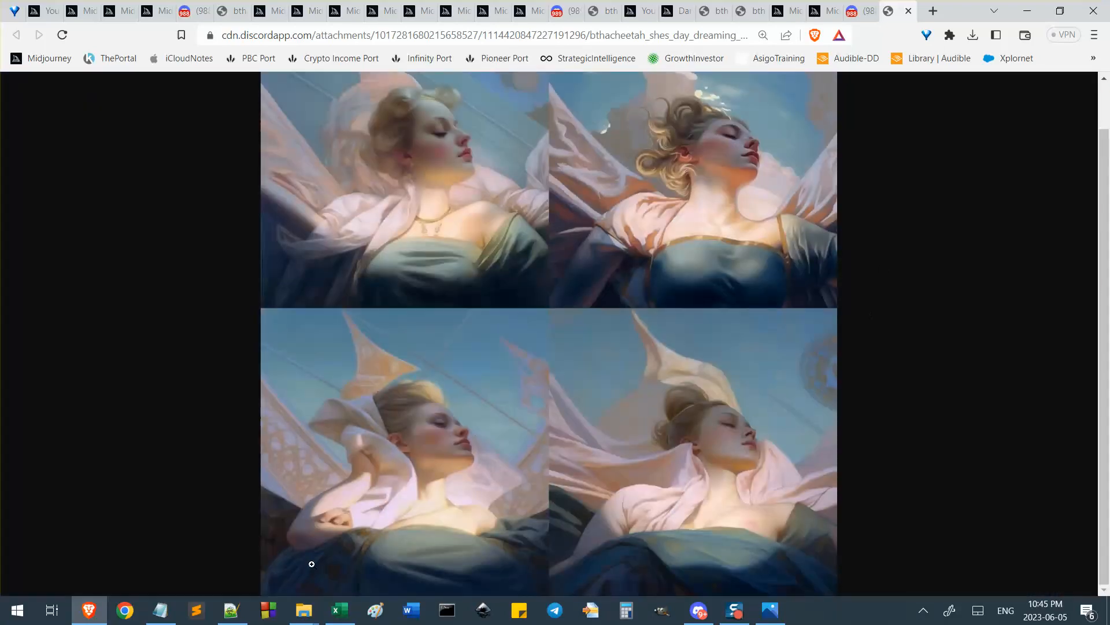
pyautogui.click(436, 180)
pyautogui.scroll(-4, 446, 181)
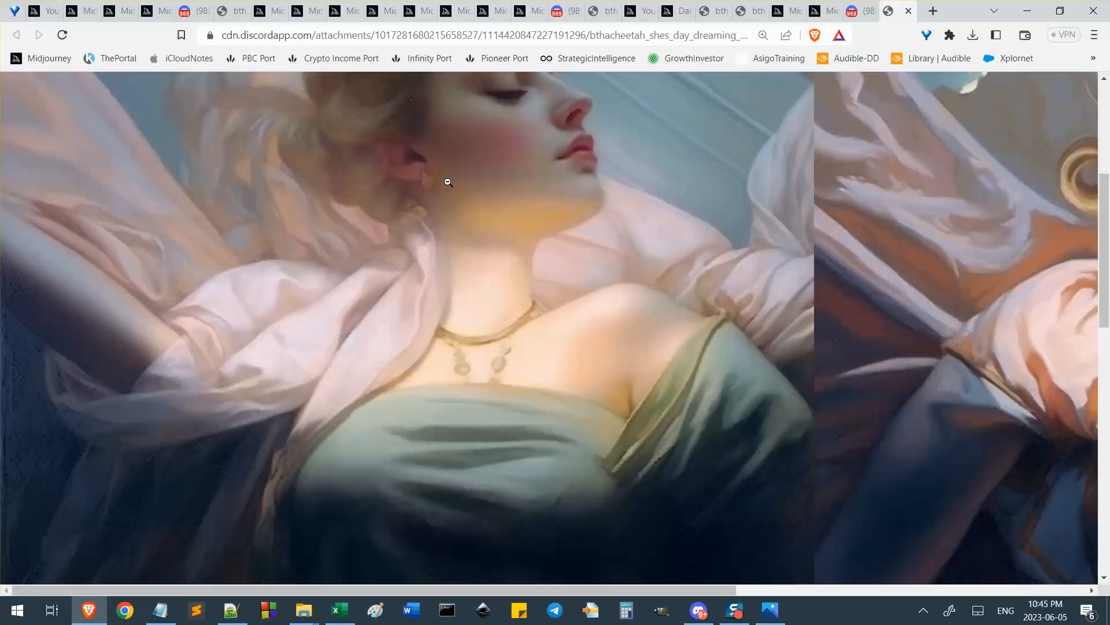
pyautogui.click(448, 182)
pyautogui.click(766, 166)
pyautogui.scroll(-5, 766, 166)
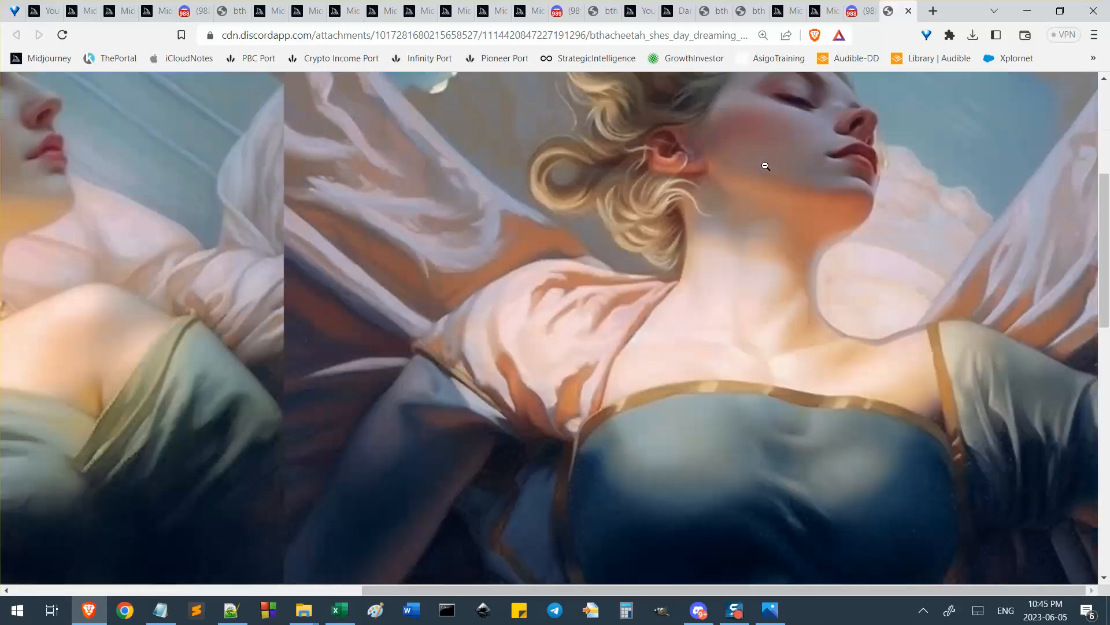
pyautogui.click(765, 167)
# Examine the lower two images of the remix grid at full size, and close the image to return to Discord
pyautogui.click(301, 431)
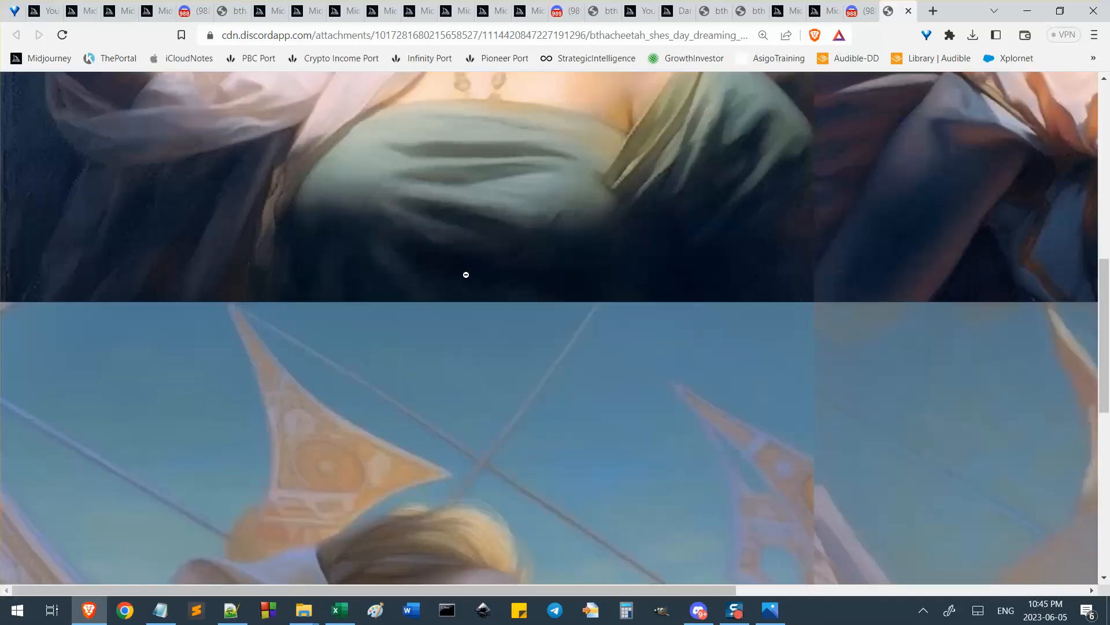
pyautogui.scroll(-4, 467, 275)
pyautogui.scroll(-3, 467, 275)
pyautogui.click(464, 275)
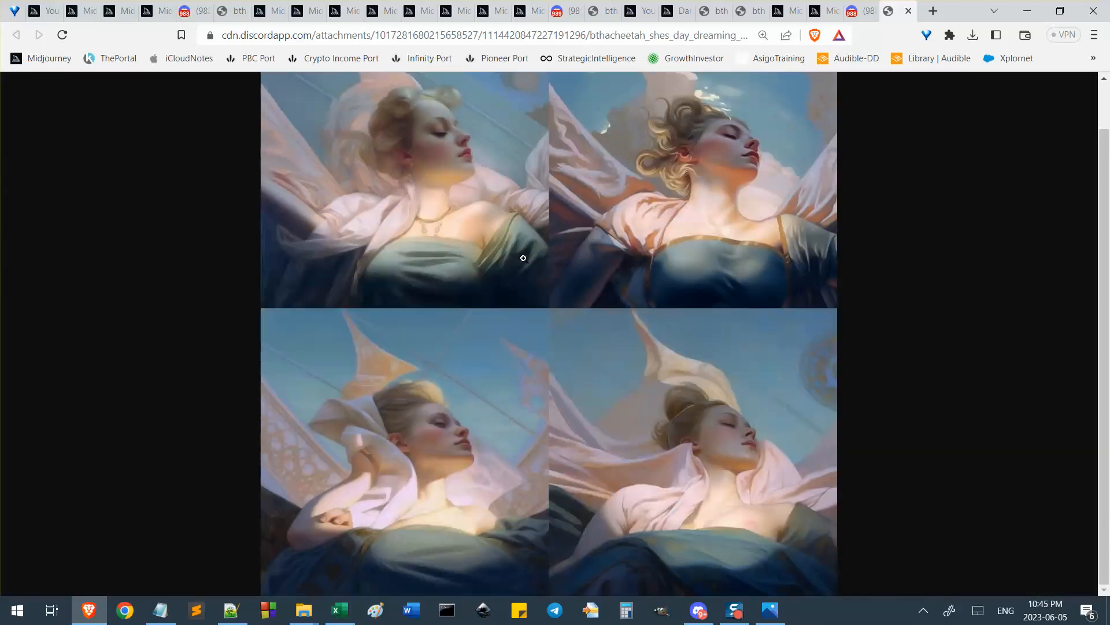
pyautogui.click(751, 480)
pyautogui.scroll(-5, 809, 359)
pyautogui.click(833, 347)
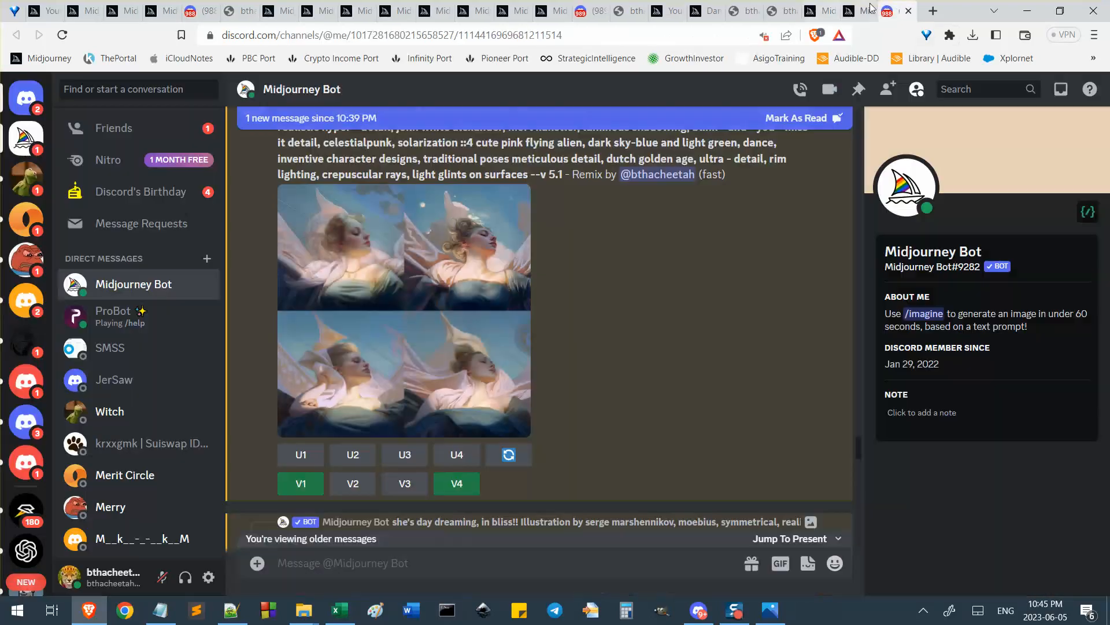
pyautogui.click(909, 11)
# Find the next 10:10 PM remix message and highlight the "(((perfect hand)))" phrase in its prompt
pyautogui.scroll(-3, 578, 281)
pyautogui.scroll(-5, 564, 289)
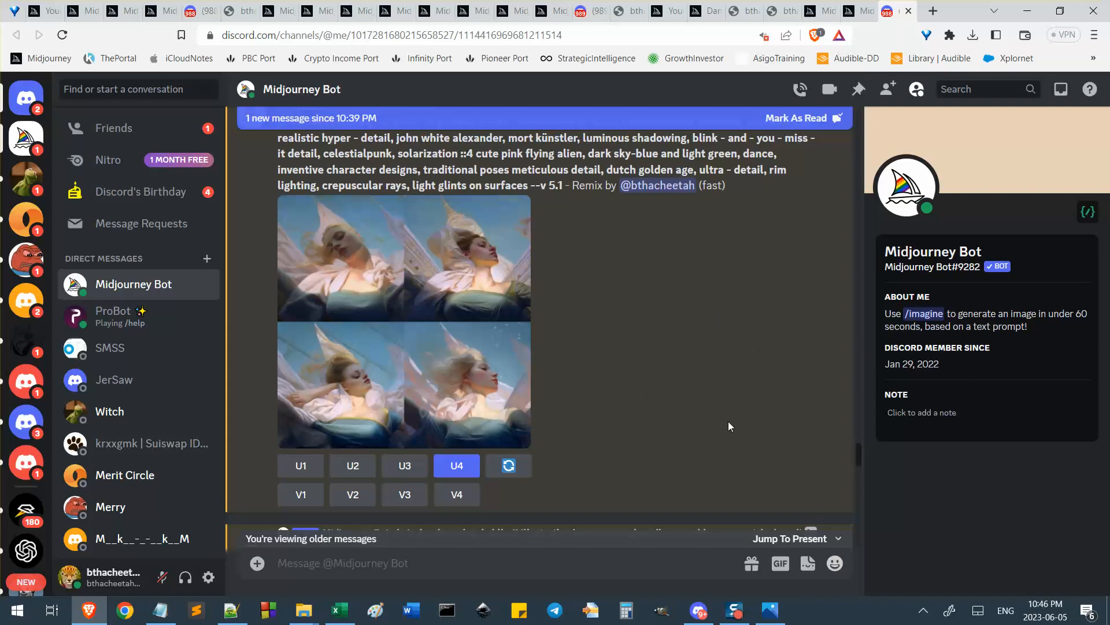
pyautogui.scroll(1, 727, 421)
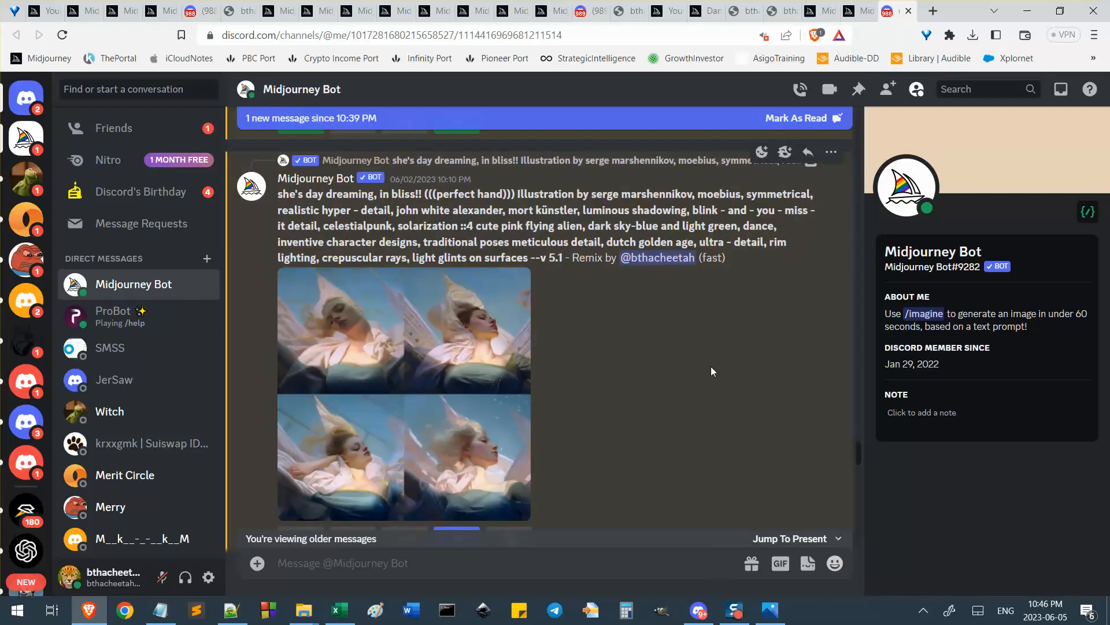
pyautogui.moveTo(429, 194); pyautogui.dragTo(515, 194)
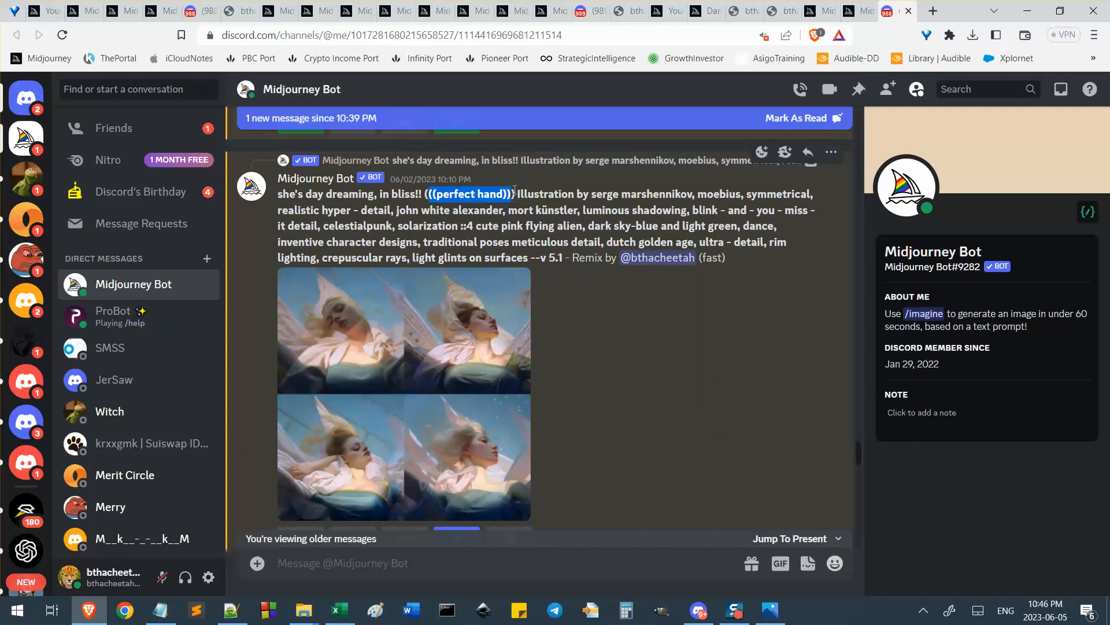
pyautogui.click(512, 196)
# Return to the first "(((perfect hand)))" remix and view its image grid enlarged
pyautogui.scroll(5, 500, 238)
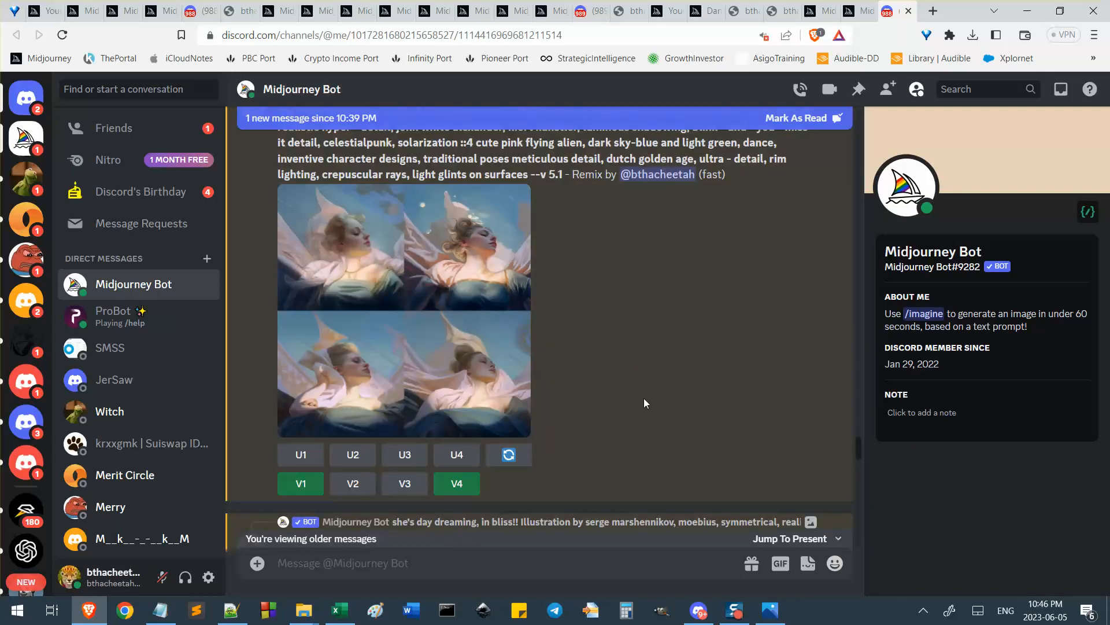
pyautogui.click(323, 270)
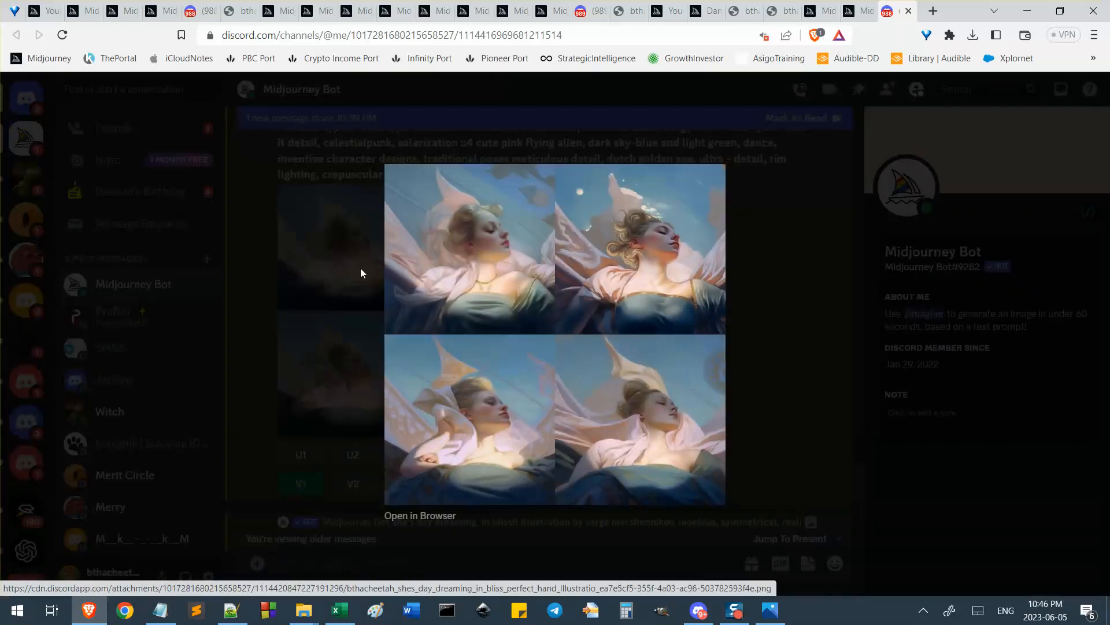
pyautogui.click(814, 365)
# Go back to the second "(((perfect hand)))" remix below and highlight the added phrase with its triple parentheses
pyautogui.scroll(-8, 651, 392)
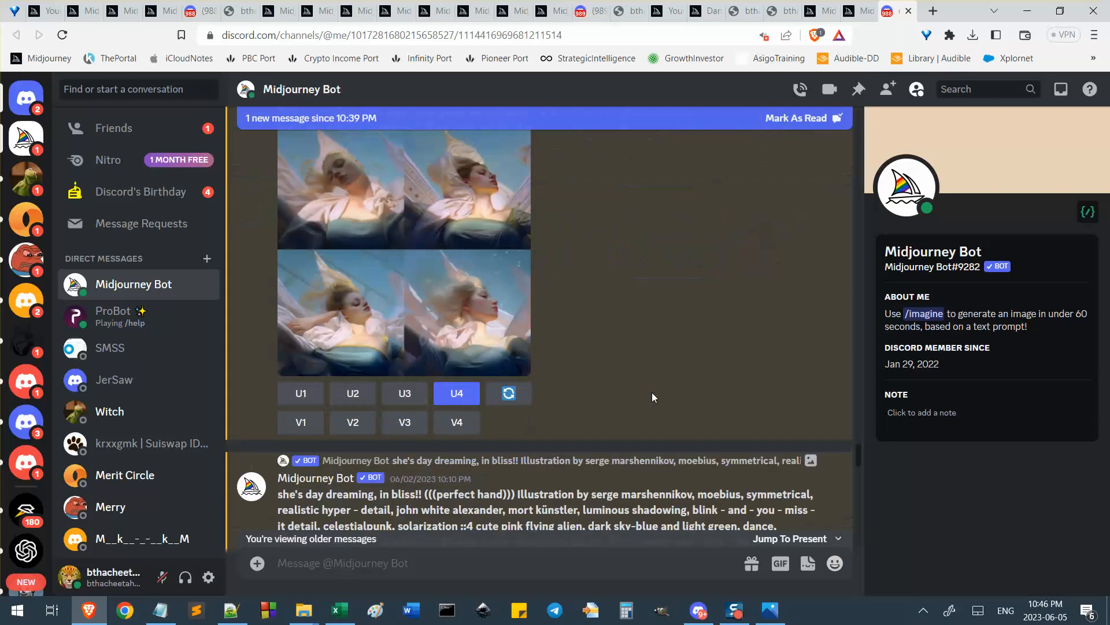
pyautogui.scroll(-5, 630, 359)
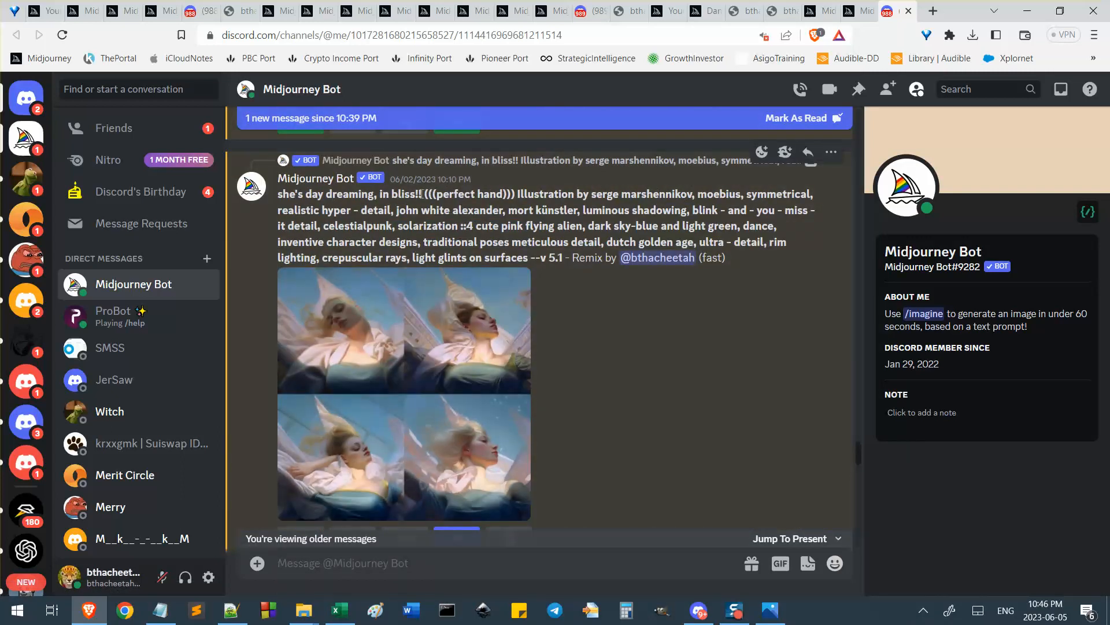
pyautogui.moveTo(423, 193); pyautogui.dragTo(515, 194)
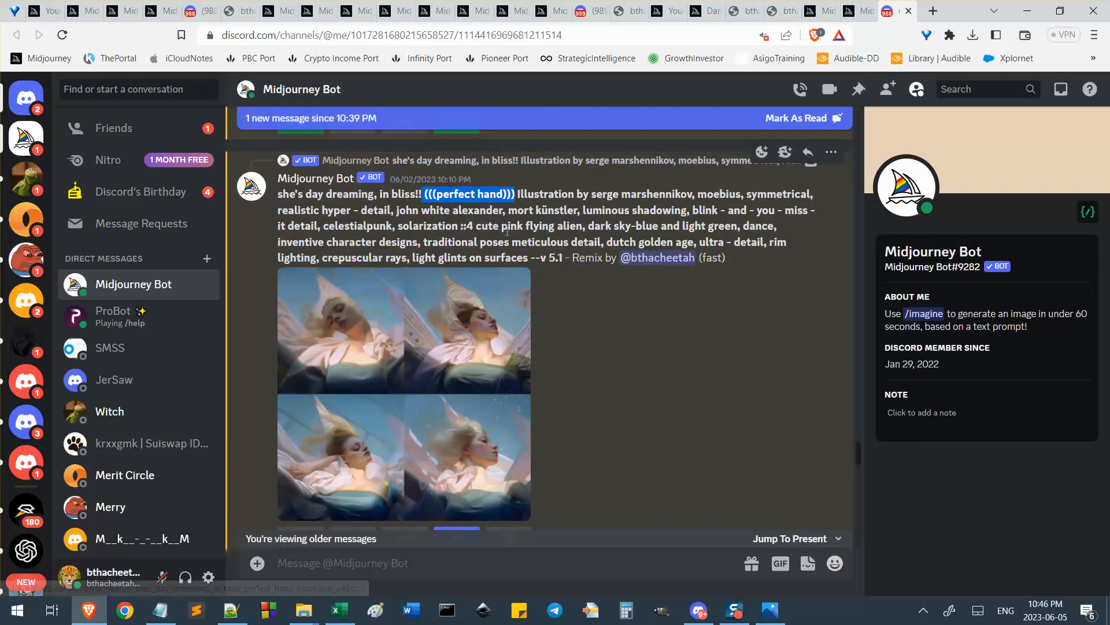
pyautogui.click(507, 194)
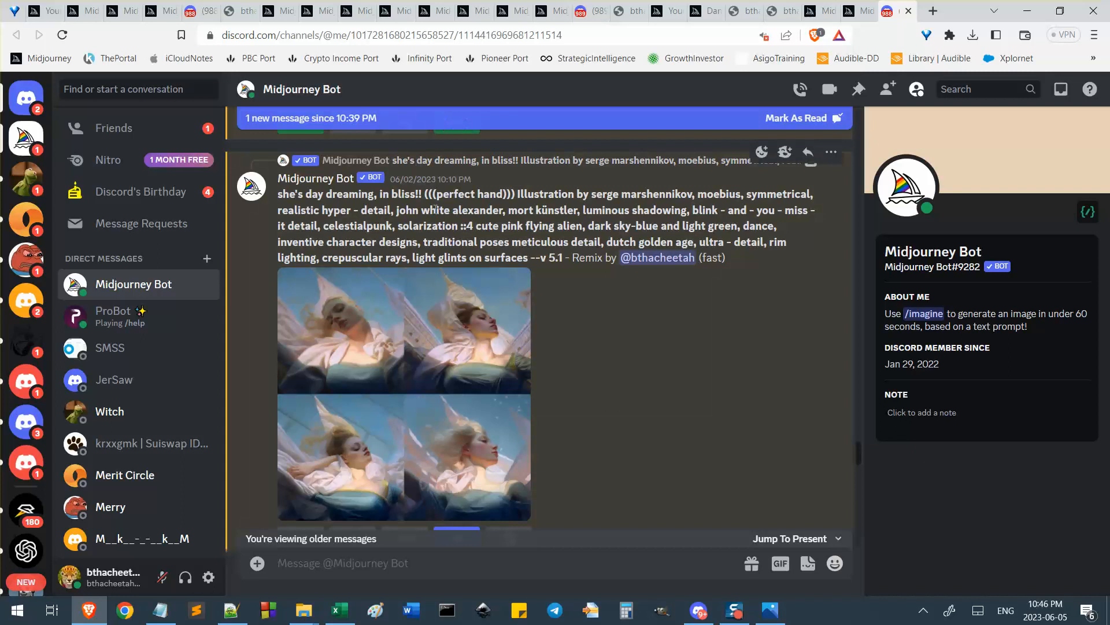
# Point out the opening and closing parentheses around "perfect hand" in the second remix's prompt, and enlarge that remix's image grid
pyautogui.moveTo(426, 196); pyautogui.dragTo(437, 195)
pyautogui.moveTo(514, 194); pyautogui.dragTo(502, 194)
pyautogui.moveTo(427, 195); pyautogui.dragTo(442, 196)
pyautogui.click(442, 197)
pyautogui.click(492, 416)
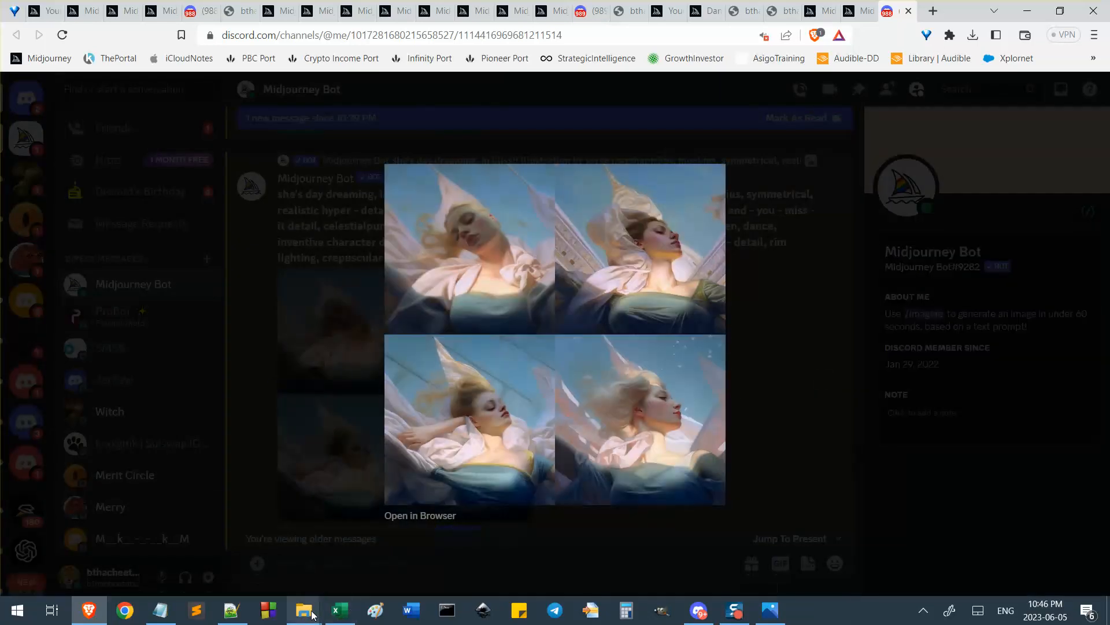
# Switch to File Explorer's done folder, view 22.png at full size, and return to the Midjourney Bot chat in Discord with the enlarged grid closed
pyautogui.moveTo(304, 610)
pyautogui.click(226, 543)
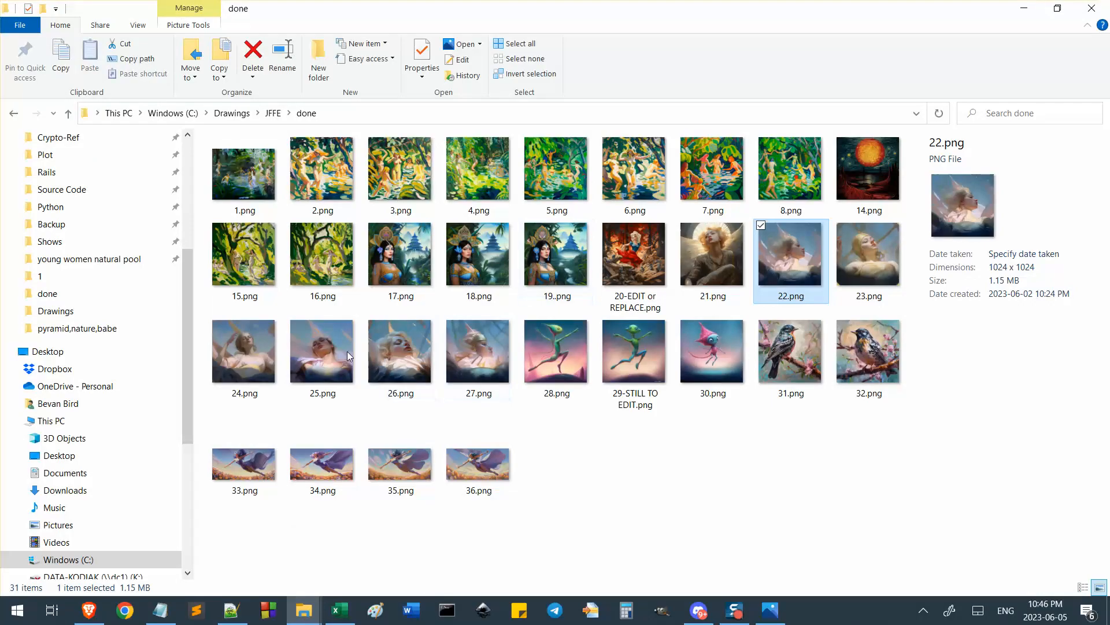
pyautogui.doubleClick(807, 268)
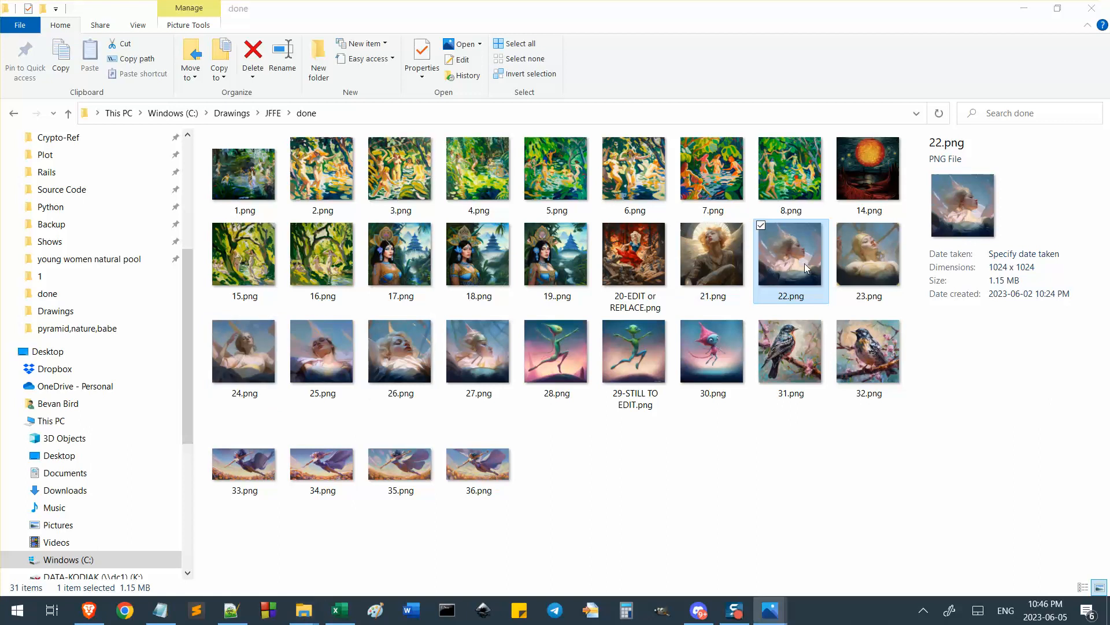
pyautogui.press('Escape')
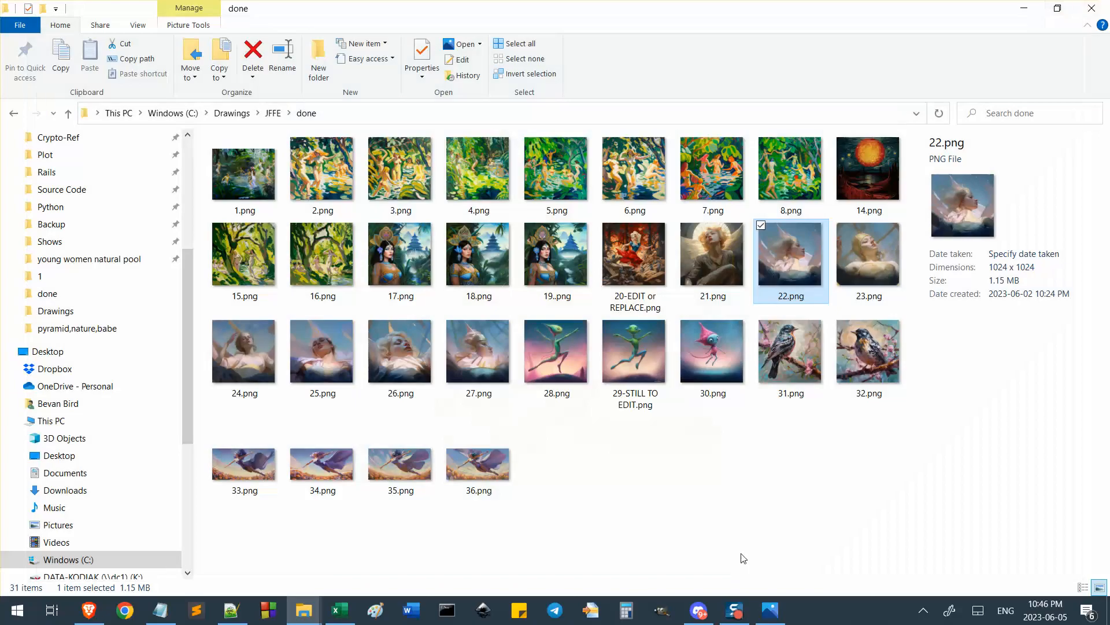
pyautogui.click(88, 612)
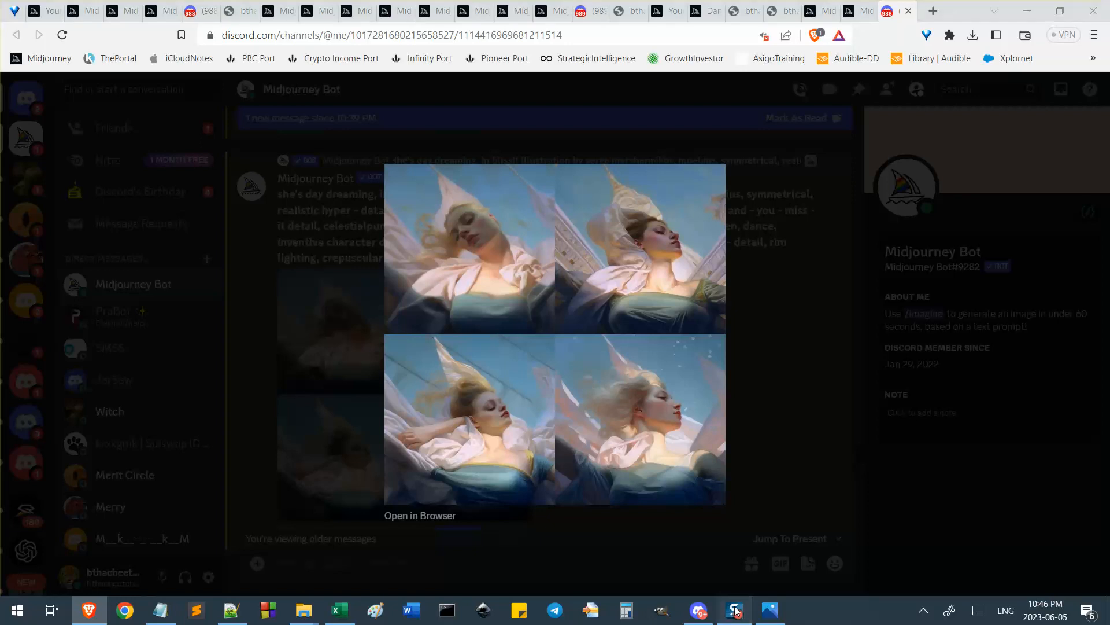
pyautogui.click(798, 382)
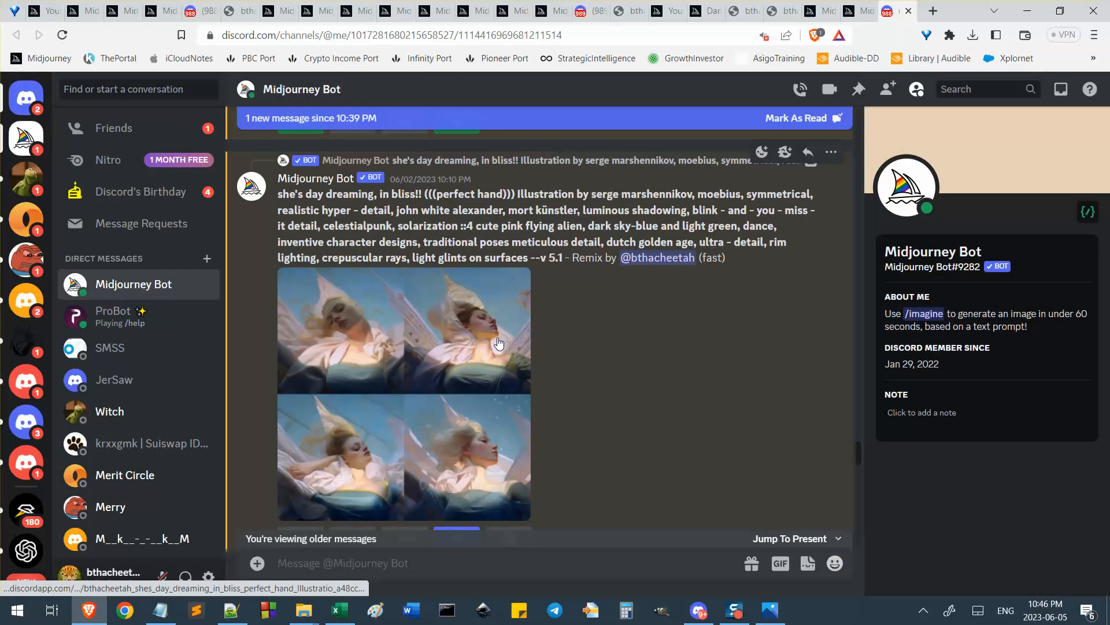
# Examine the 10:10 PM remix grid marked with V1 and V4 variations, enlarging it twice and closing the preview each time
pyautogui.scroll(-5, 535, 287)
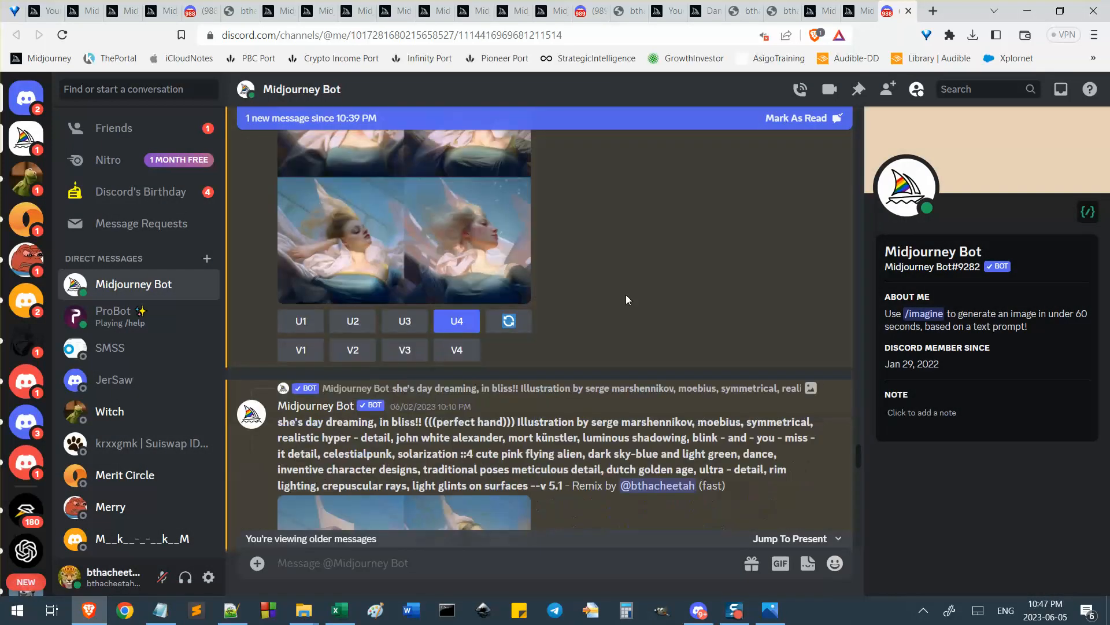
pyautogui.scroll(3, 626, 294)
pyautogui.scroll(-2, 625, 294)
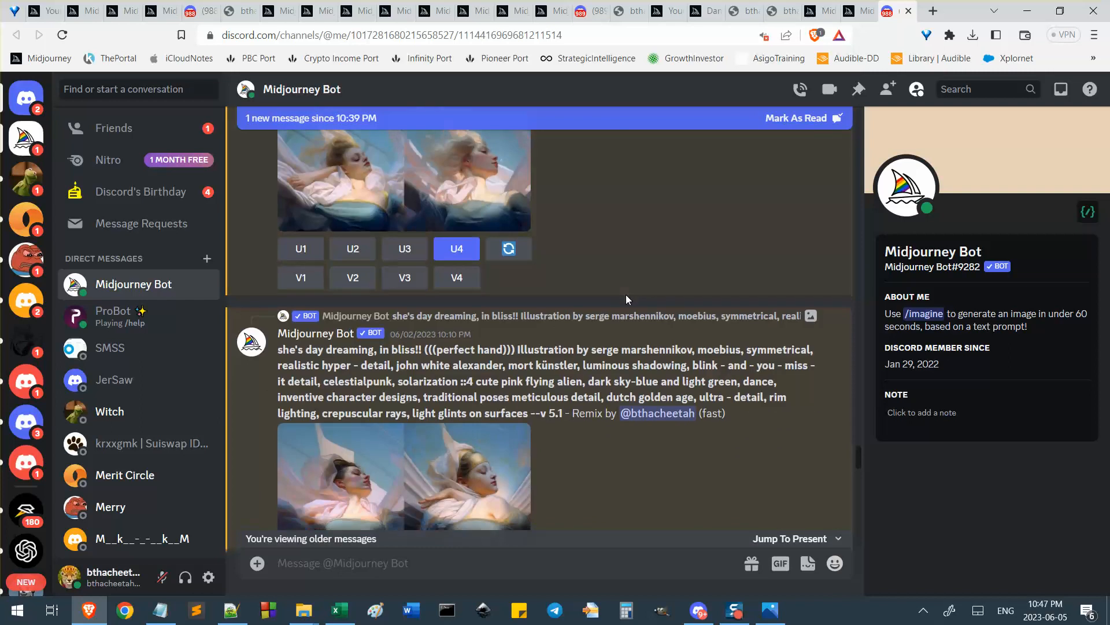
pyautogui.scroll(1, 626, 294)
pyautogui.scroll(-1, 626, 293)
pyautogui.scroll(-5, 626, 293)
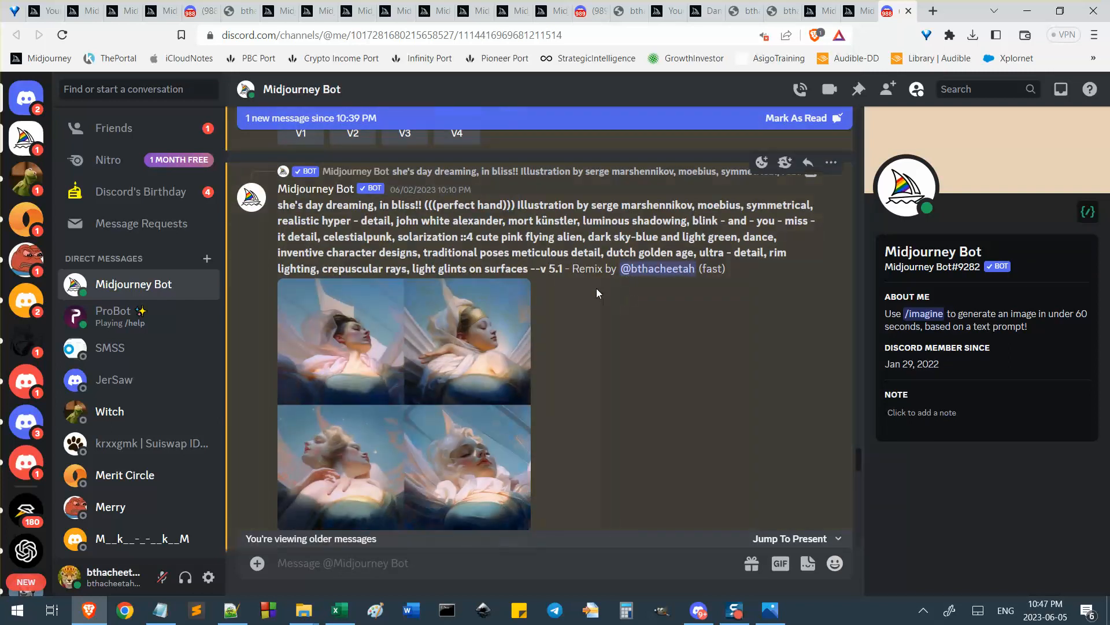
pyautogui.scroll(1, 564, 296)
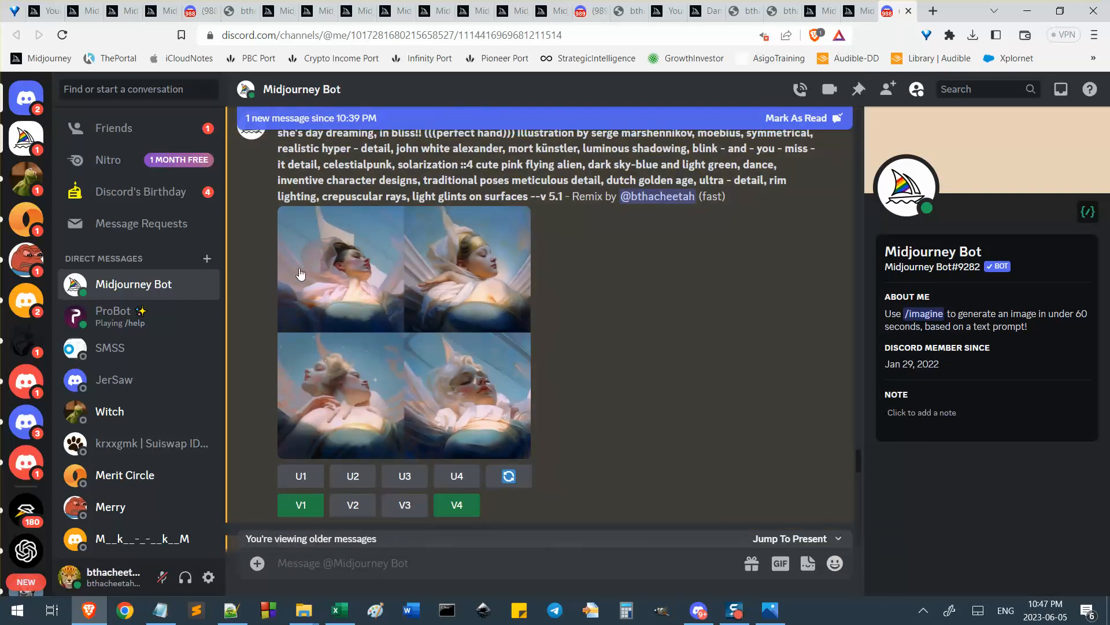
pyautogui.scroll(-4, 735, 495)
pyautogui.scroll(3, 706, 441)
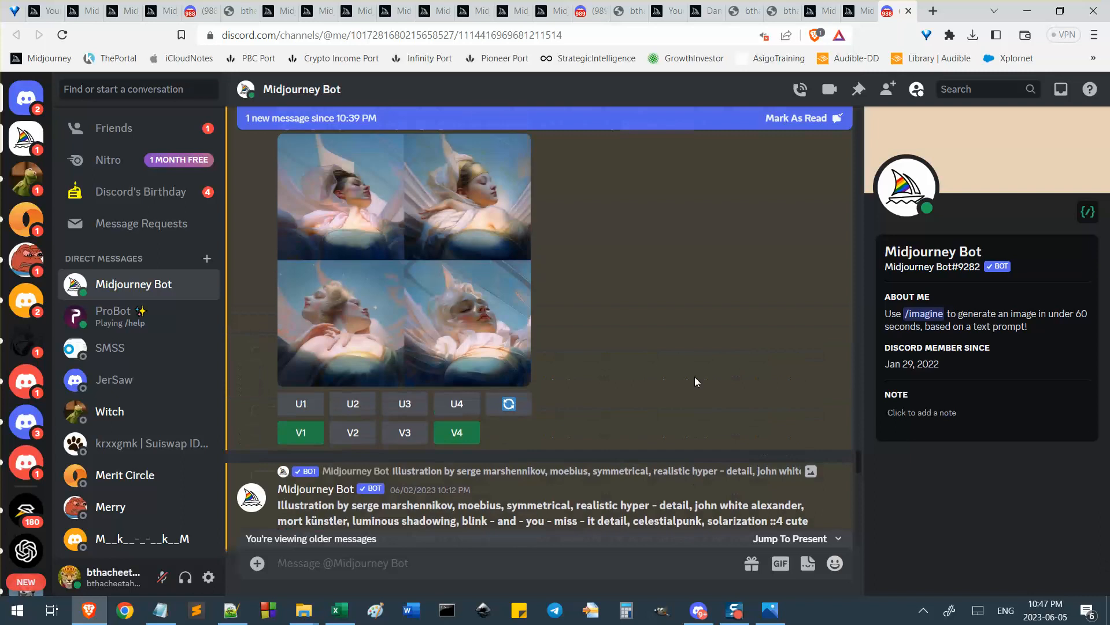
pyautogui.scroll(2, 606, 328)
pyautogui.click(338, 409)
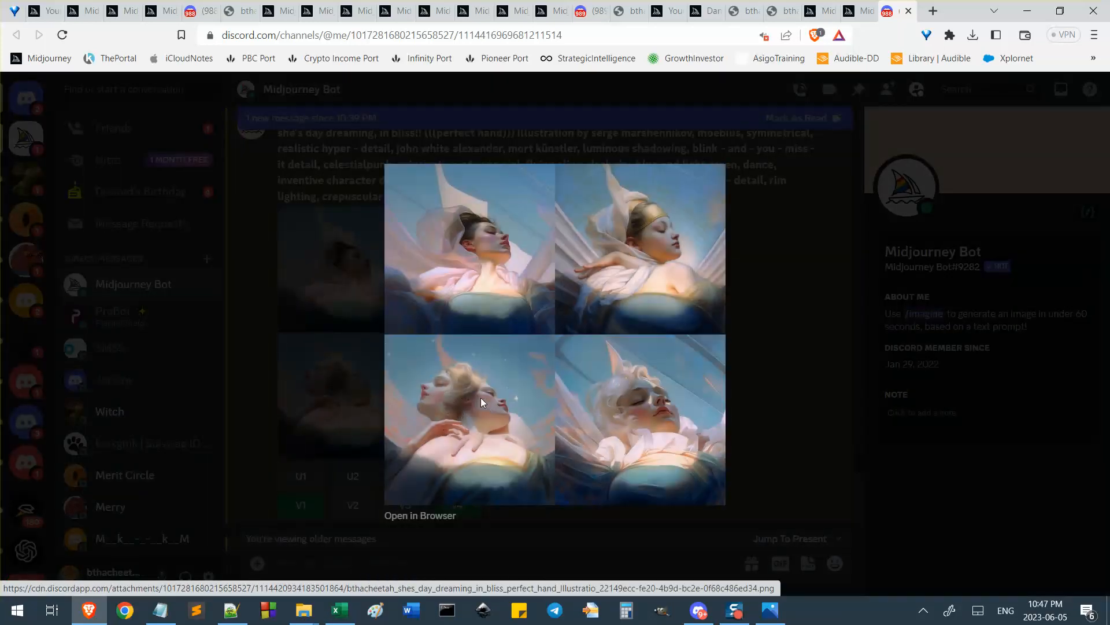
pyautogui.click(799, 370)
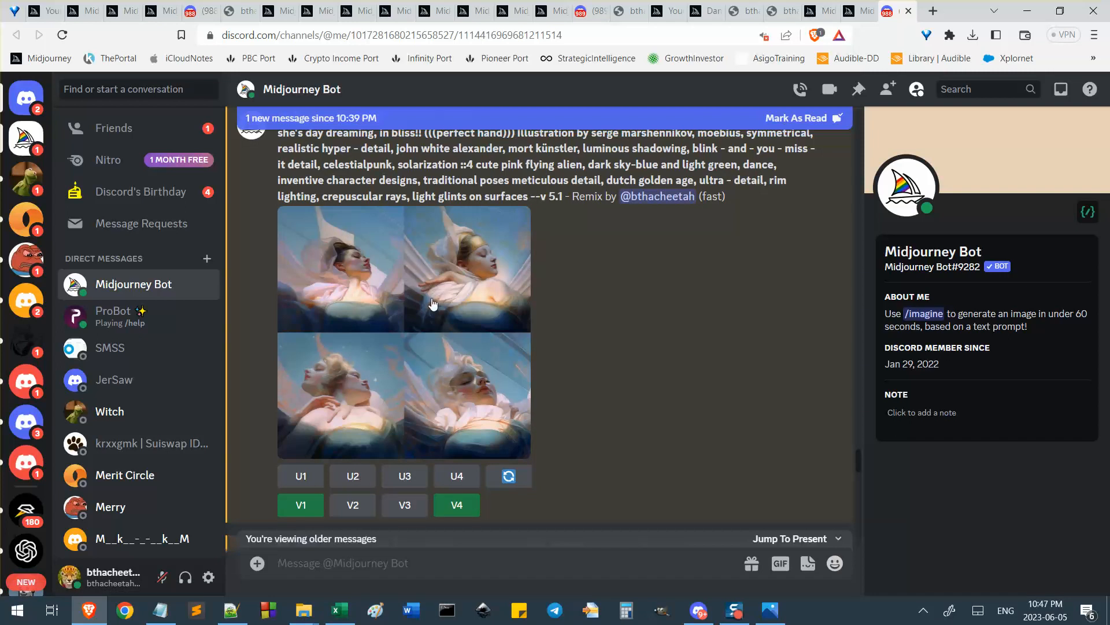
pyautogui.click(340, 254)
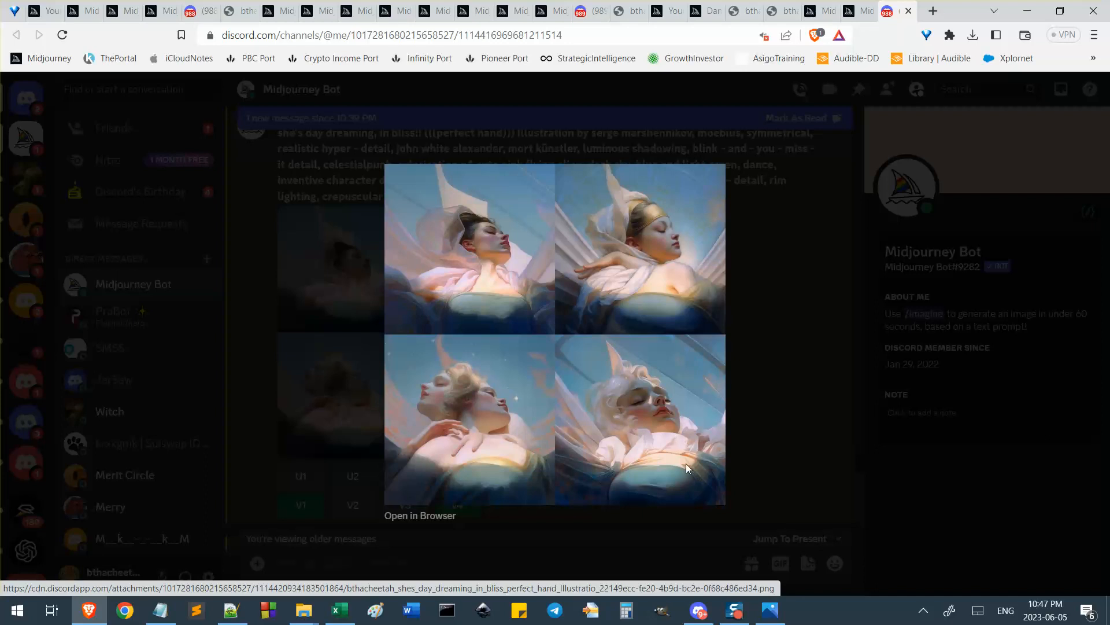
pyautogui.click(730, 445)
# Examine the 10:13 PM variations grid of the golden-capped woman in enlarged view, closing the preview each time
pyautogui.scroll(-10, 551, 444)
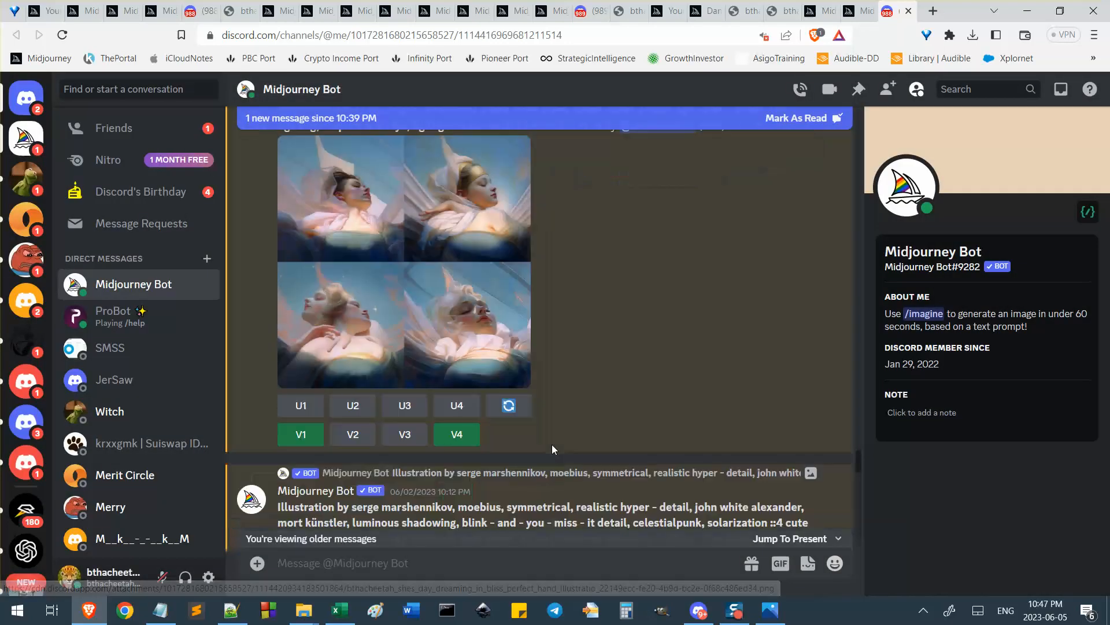
pyautogui.scroll(-8, 551, 449)
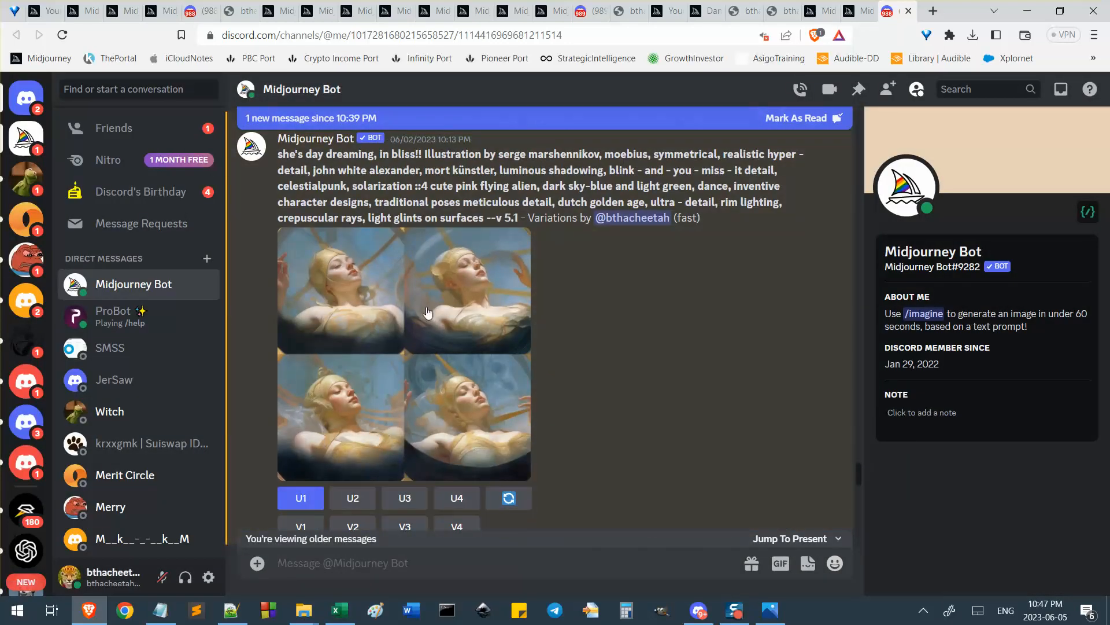
pyautogui.click(399, 271)
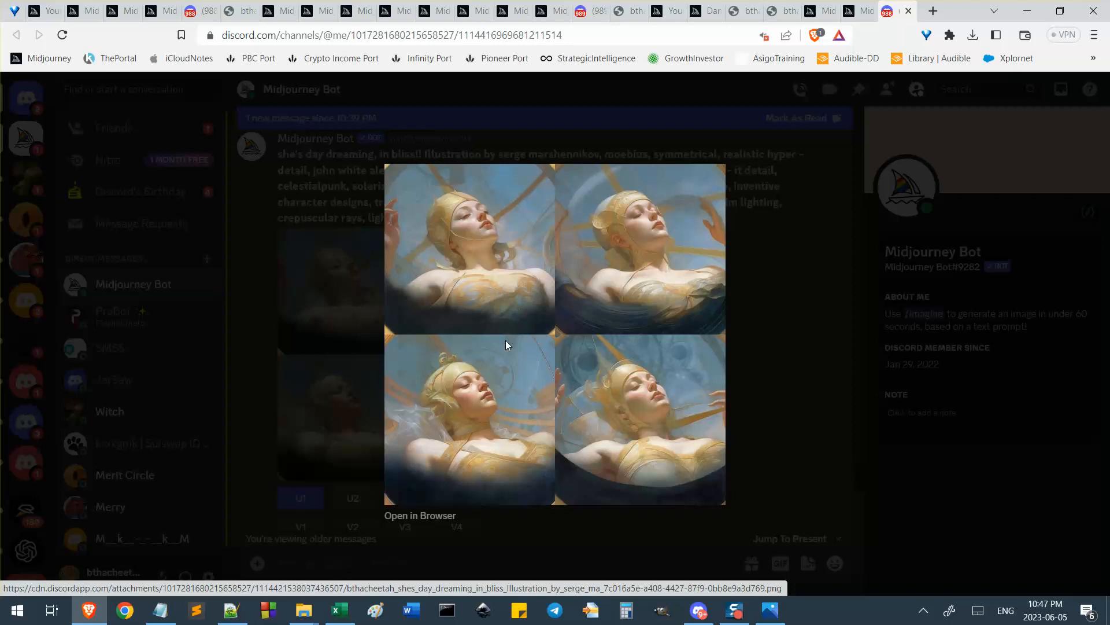
pyautogui.click(814, 328)
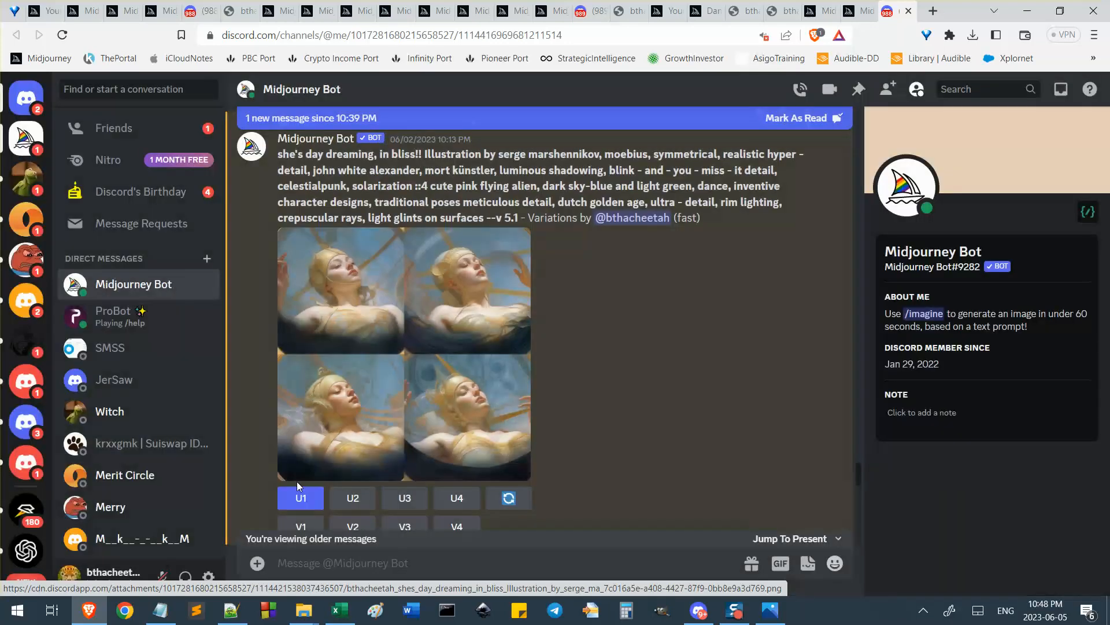
pyautogui.click(391, 289)
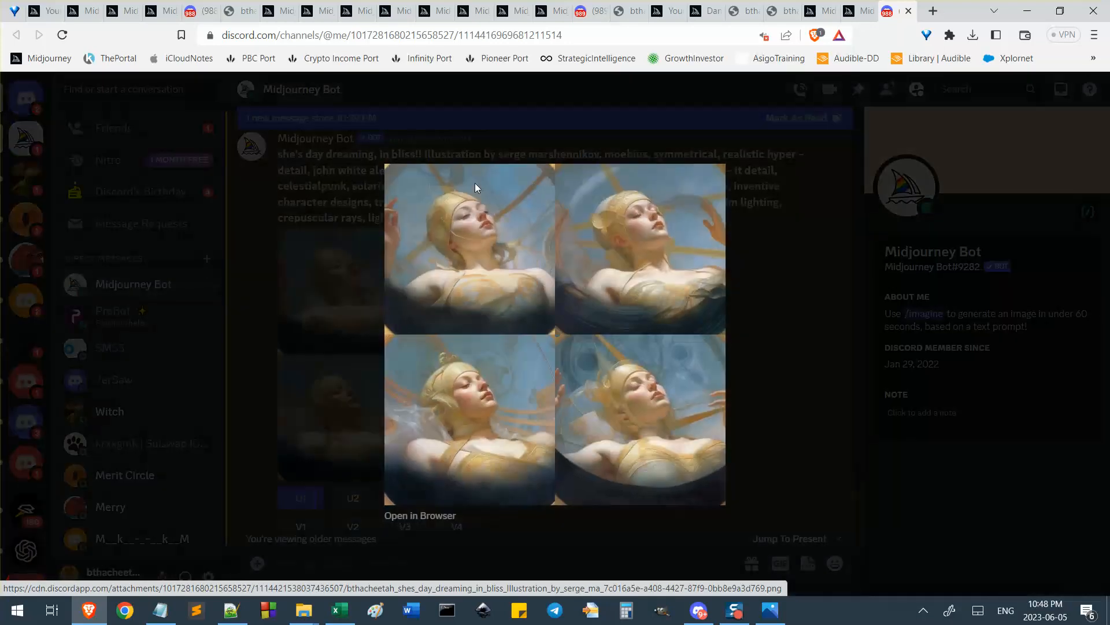
pyautogui.click(789, 263)
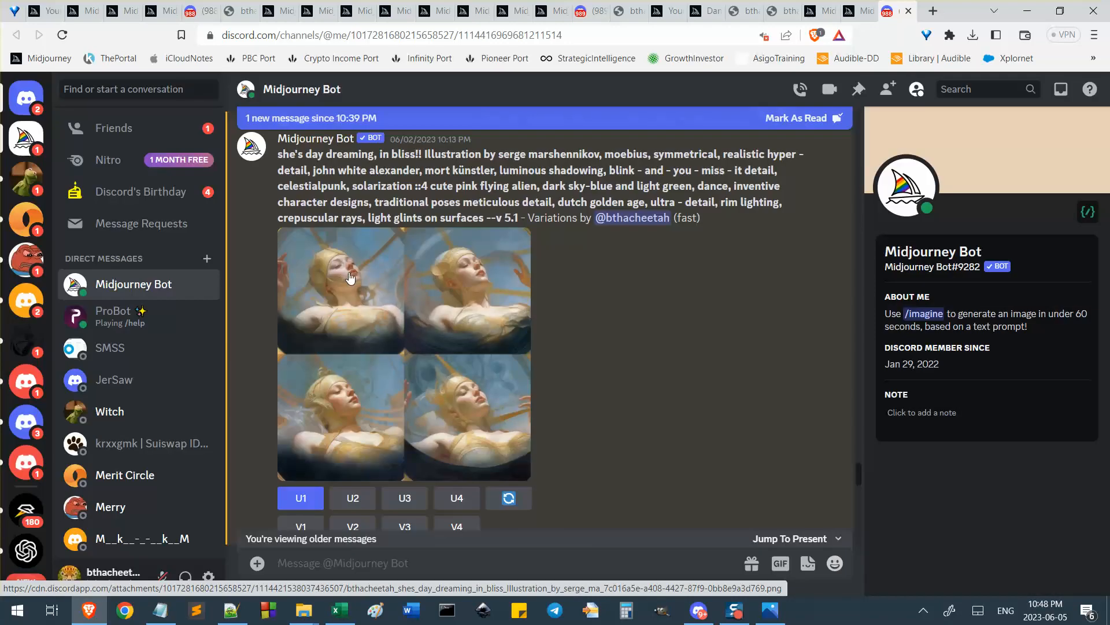
# Trace the 10:13 PM variations back to their 10:06 PM source grid through the replied-to message, and return to the 10:13 PM grid
pyautogui.scroll(-5, 376, 295)
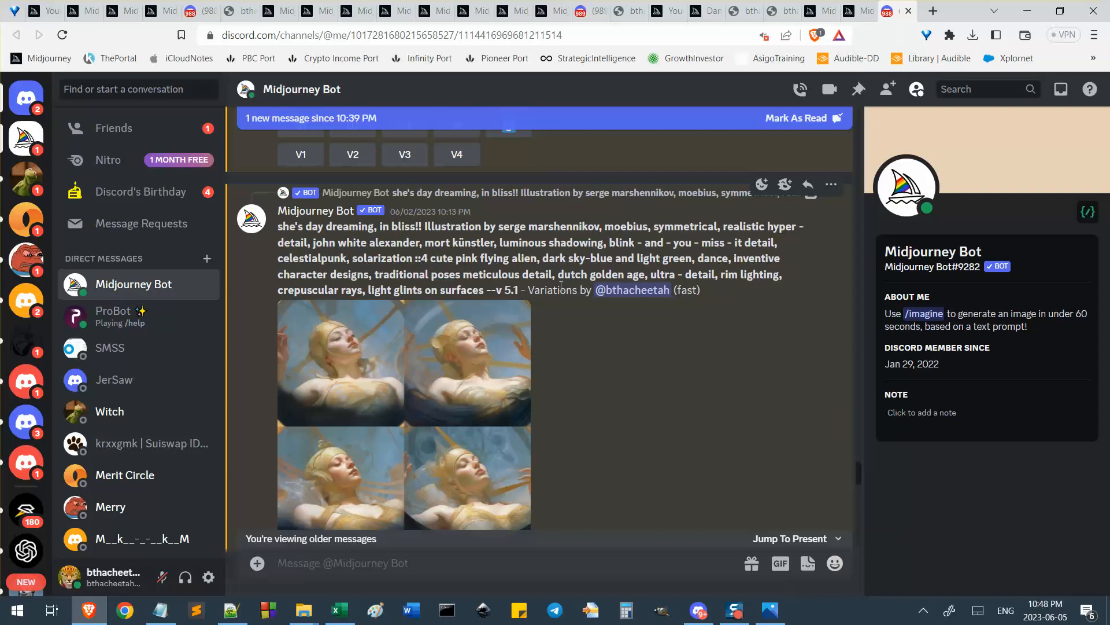
pyautogui.click(534, 192)
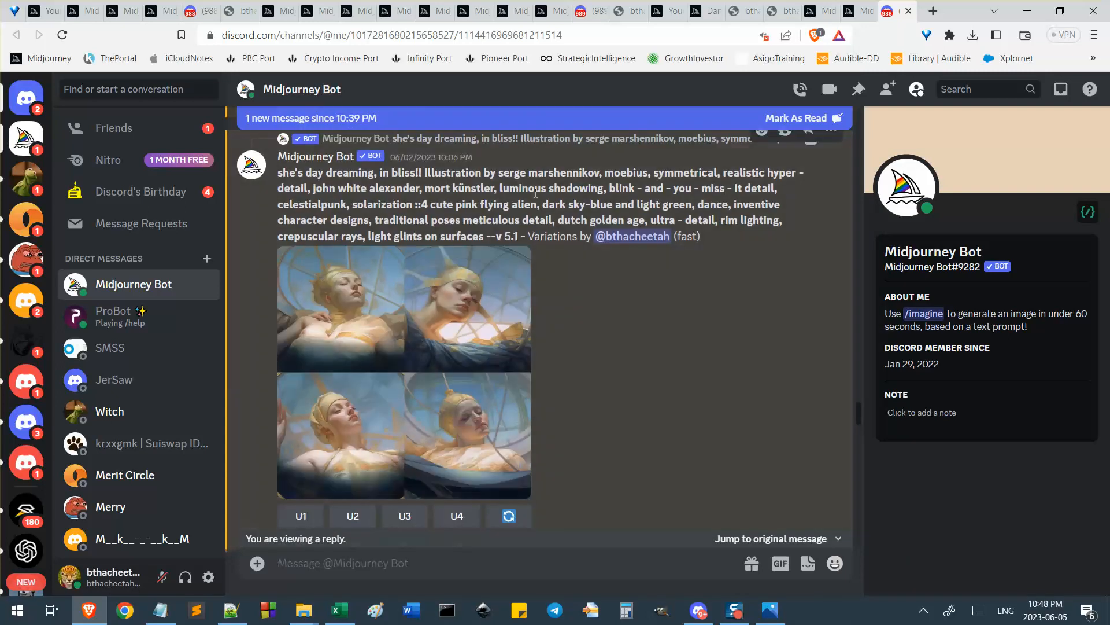
pyautogui.scroll(-1, 659, 307)
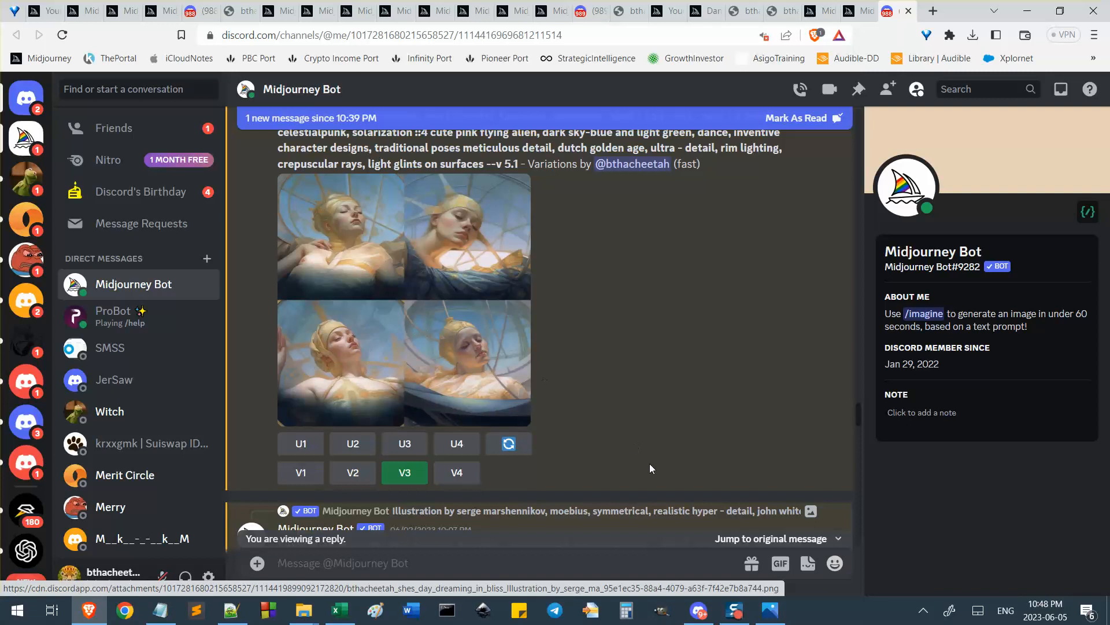
pyautogui.click(763, 542)
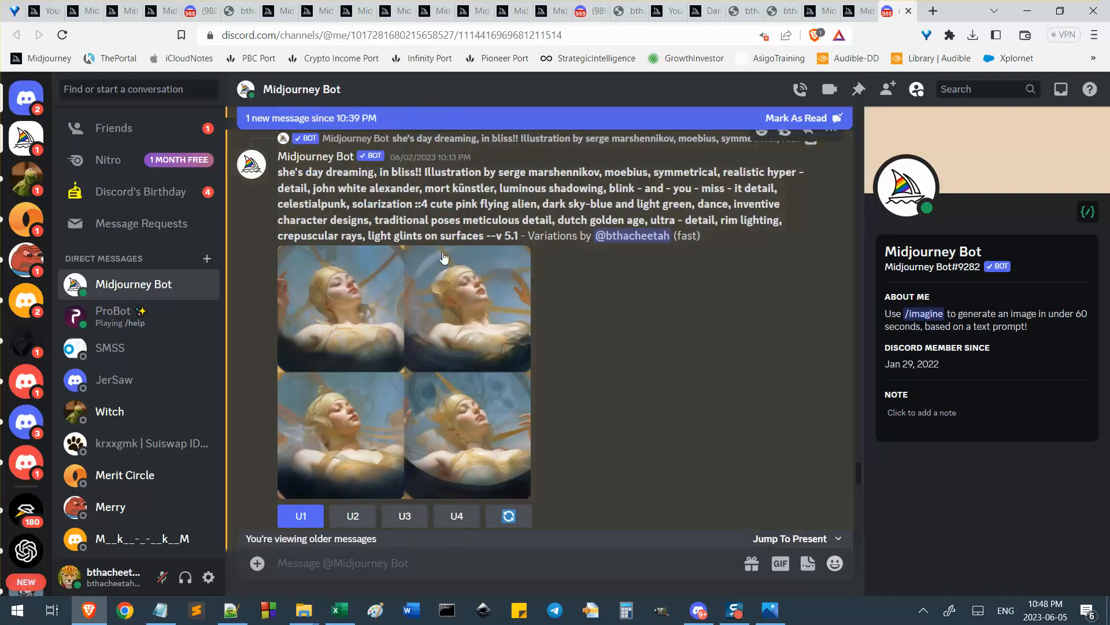
pyautogui.scroll(1, 519, 213)
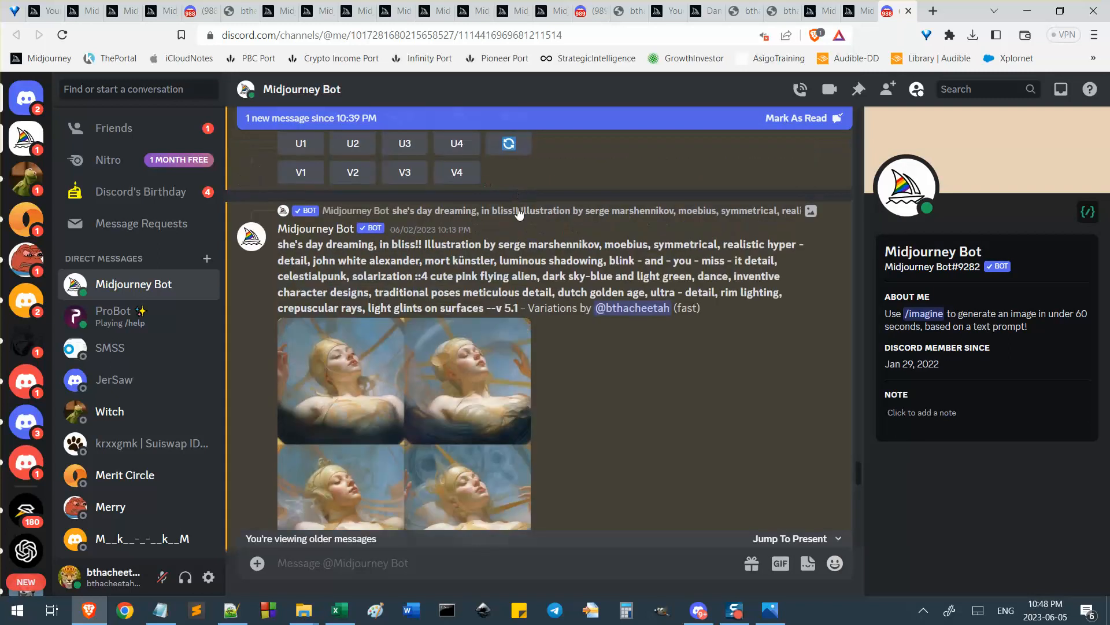
pyautogui.click(546, 214)
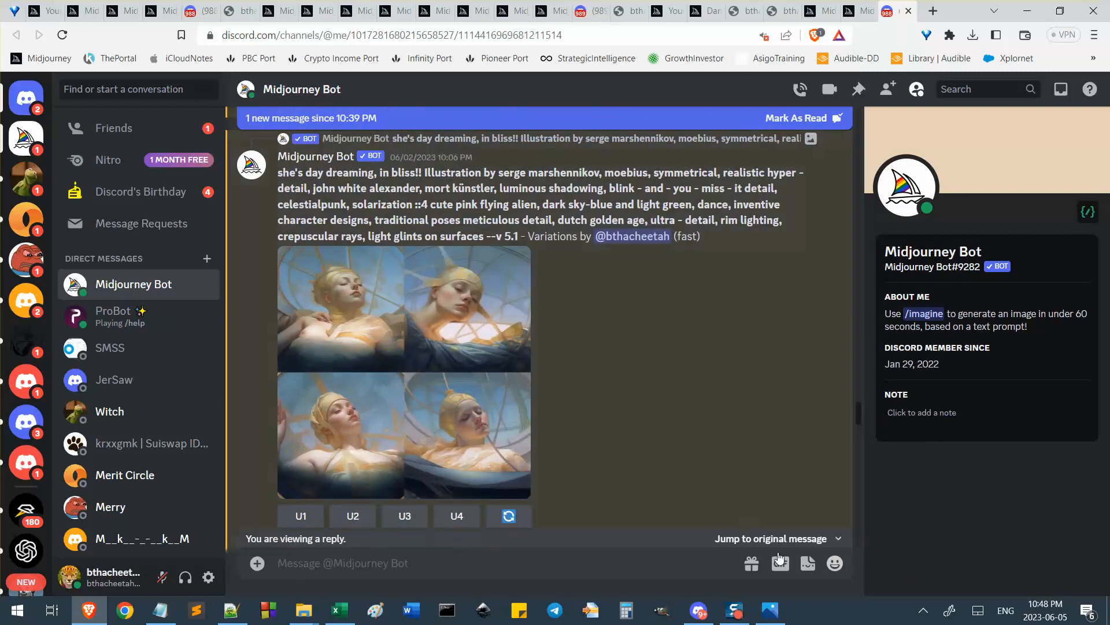
pyautogui.click(792, 542)
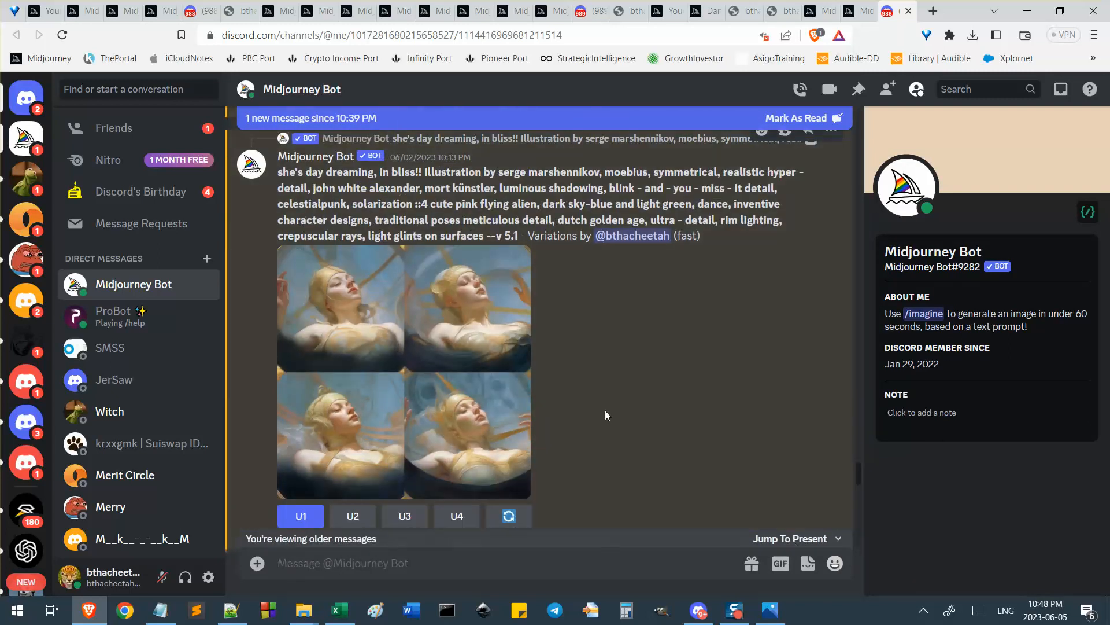
# Switch to File Explorer's done folder, view the upscaled image 23.png at full size, and close the viewer
pyautogui.scroll(-3, 605, 411)
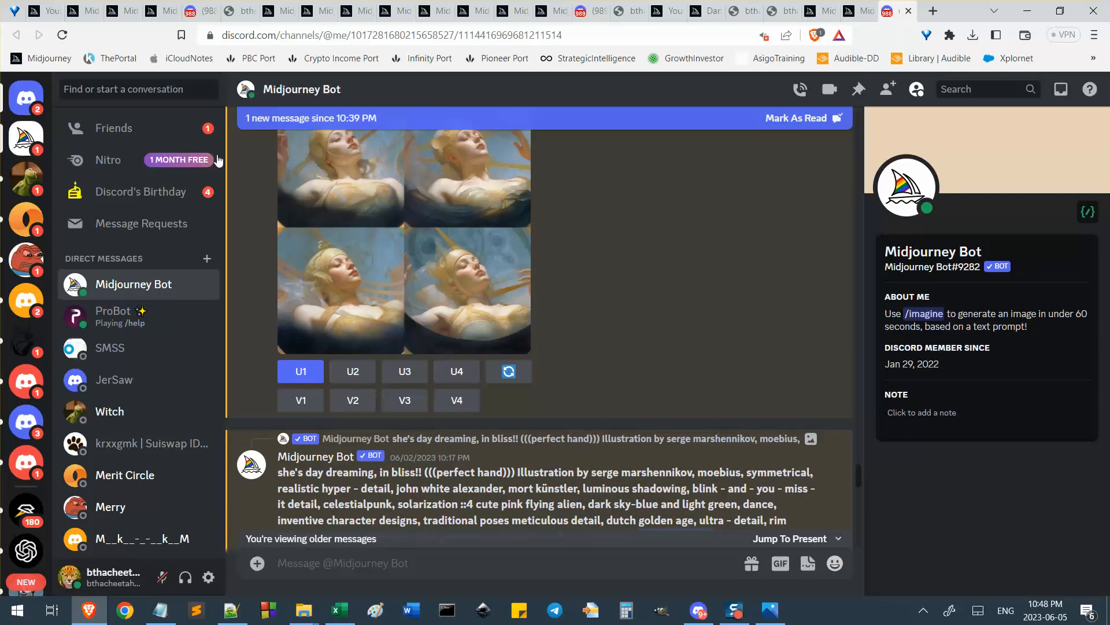
pyautogui.scroll(2, 561, 306)
pyautogui.scroll(-3, 554, 277)
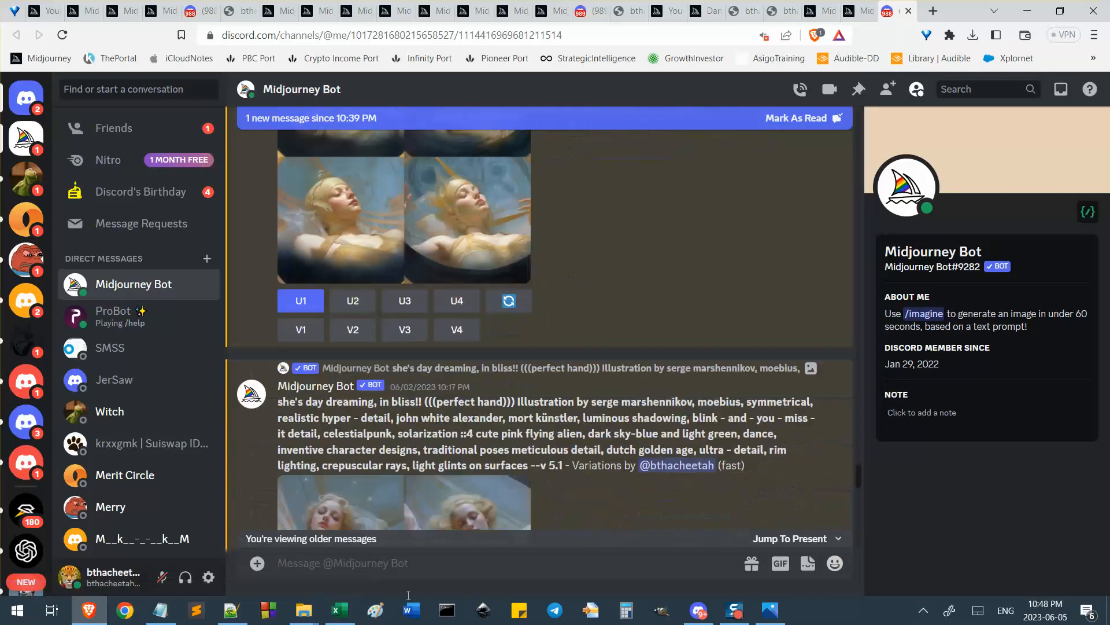
pyautogui.moveTo(303, 610)
pyautogui.click(223, 547)
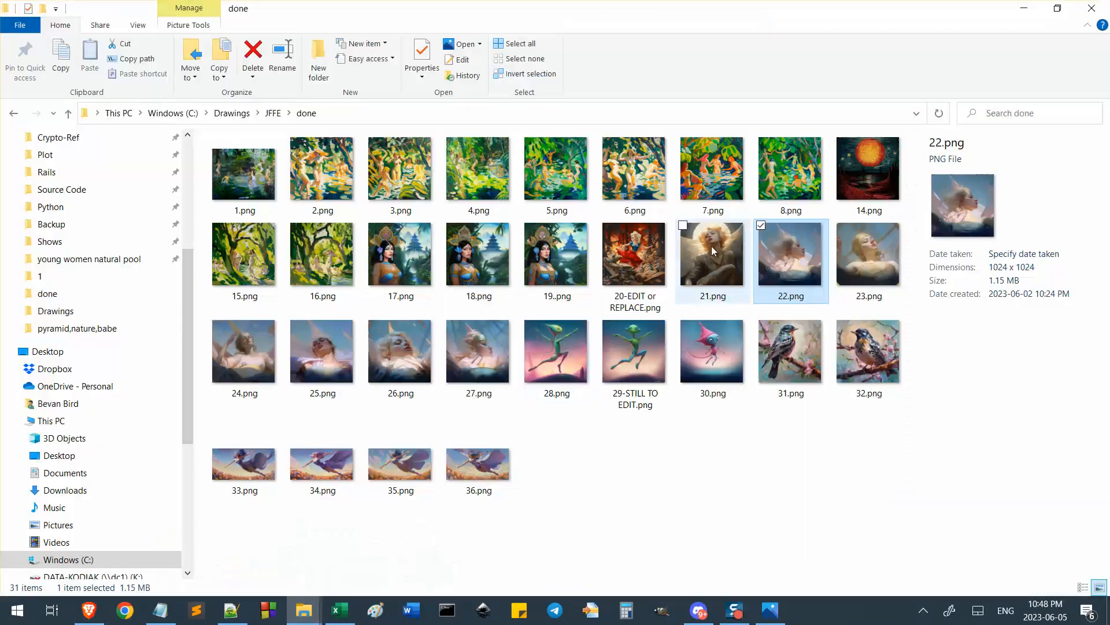
pyautogui.doubleClick(879, 251)
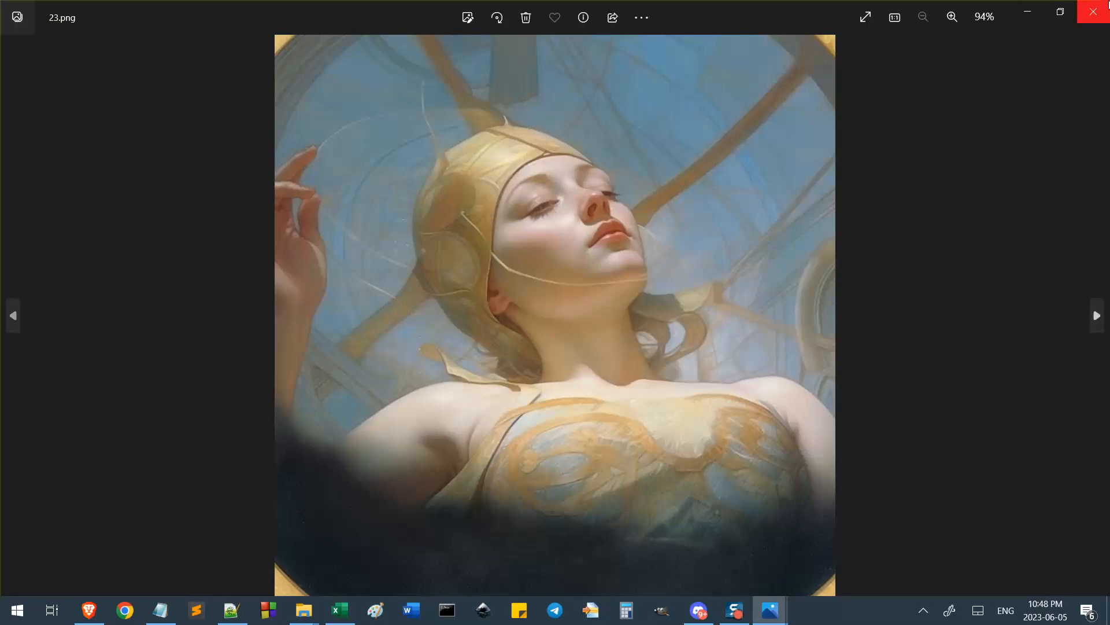
pyautogui.click(1108, 5)
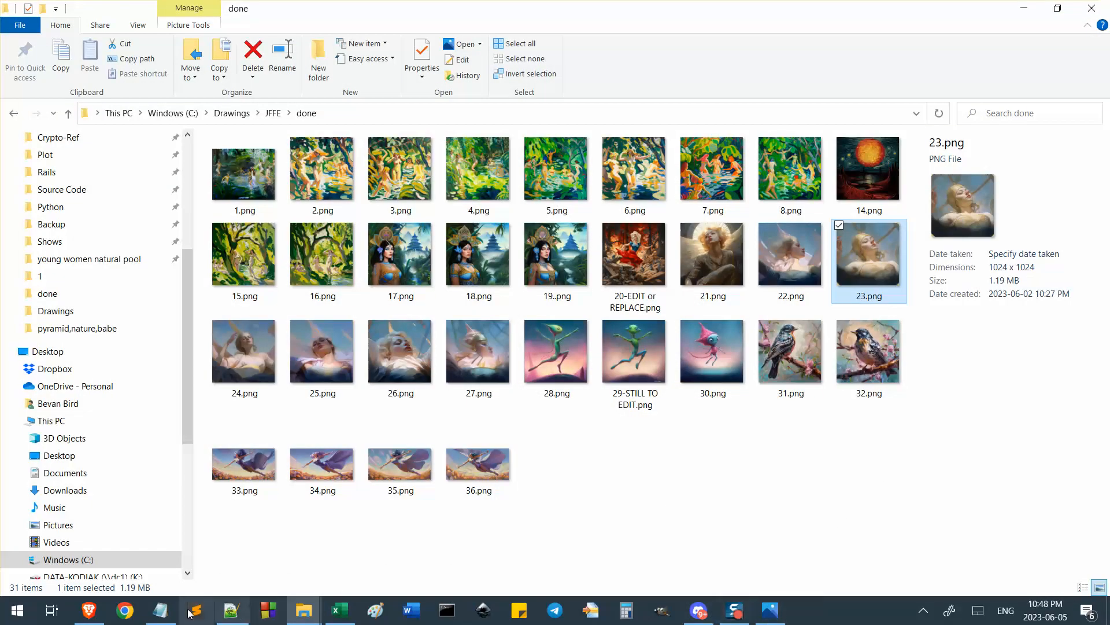
# Return to the Midjourney Bot chat in Discord and examine the "perfect hand" variation grids from 10:17 PM to 10:19 PM
pyautogui.click(88, 610)
pyautogui.scroll(-5, 487, 358)
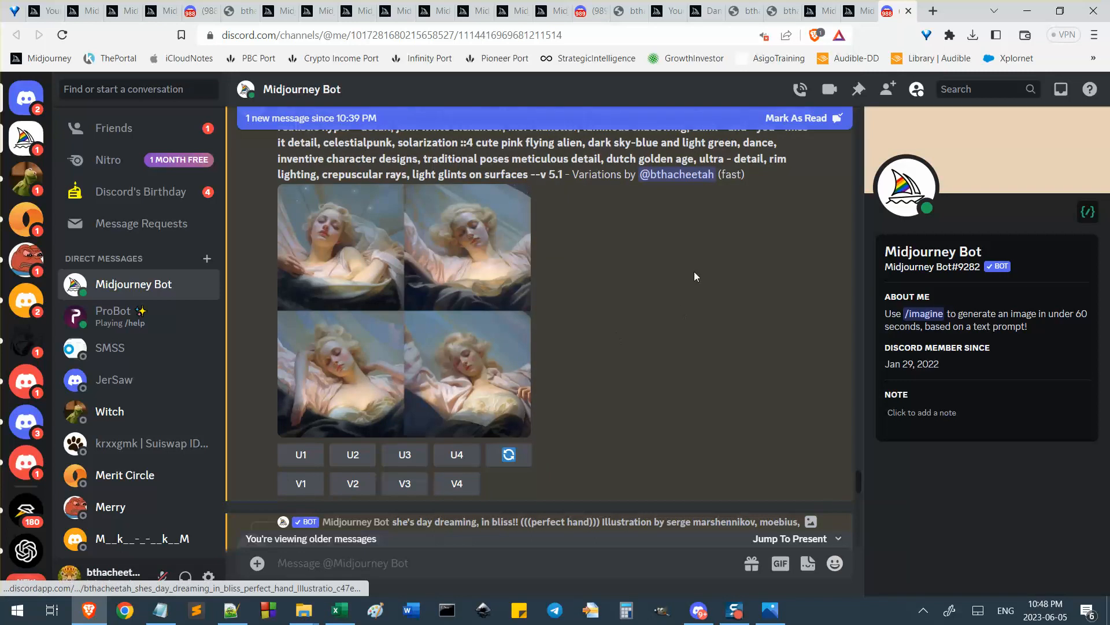
pyautogui.scroll(1, 636, 289)
pyautogui.scroll(-2, 532, 307)
pyautogui.scroll(2, 588, 354)
pyautogui.scroll(-1, 587, 354)
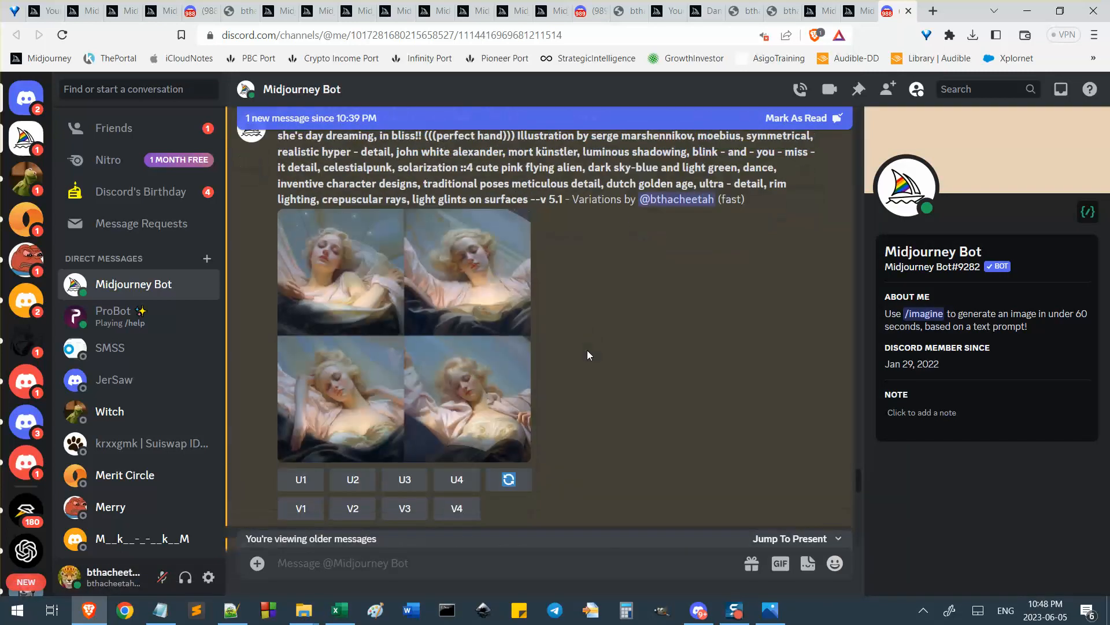
pyautogui.scroll(-6, 587, 350)
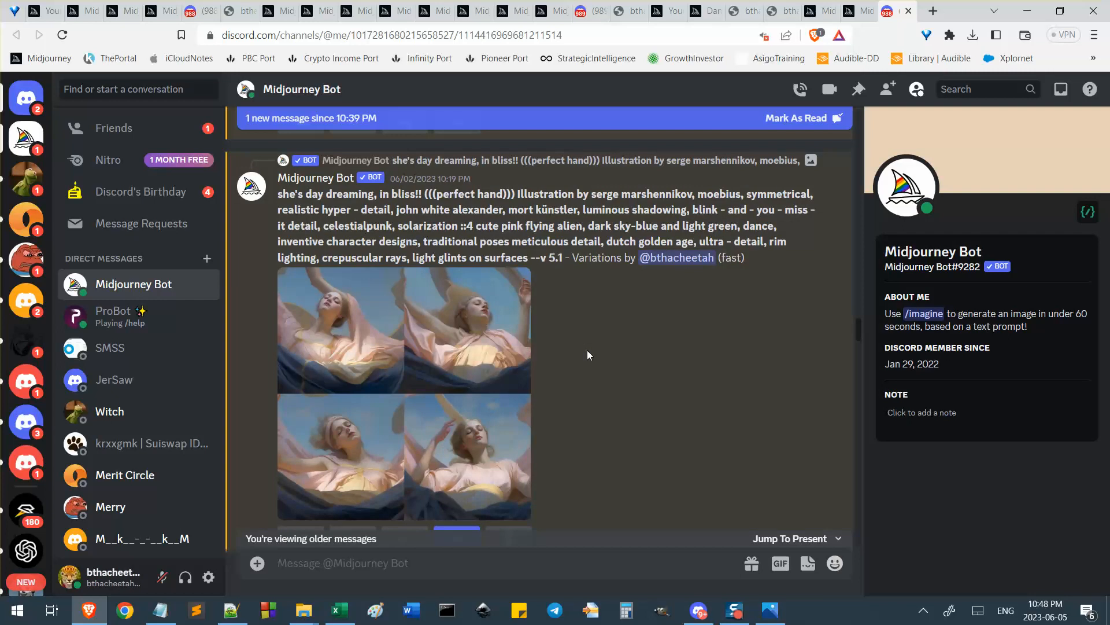
pyautogui.scroll(-1, 587, 349)
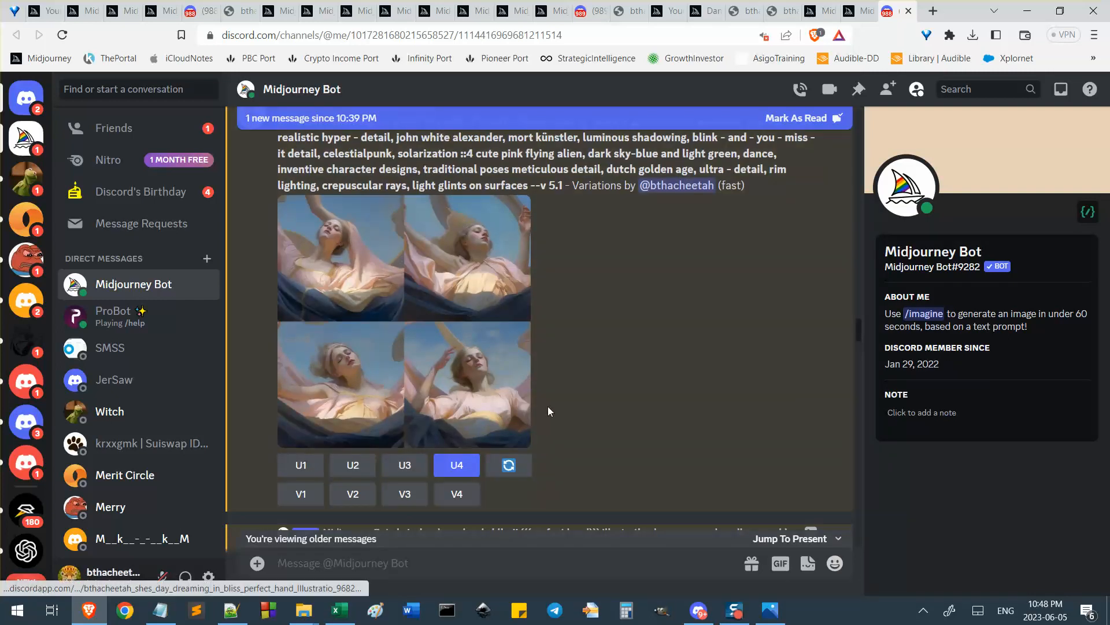
# Examine the 10:19 PM "perfect hand" variations message and highlight the word "Variations" in its caption
pyautogui.scroll(3, 491, 451)
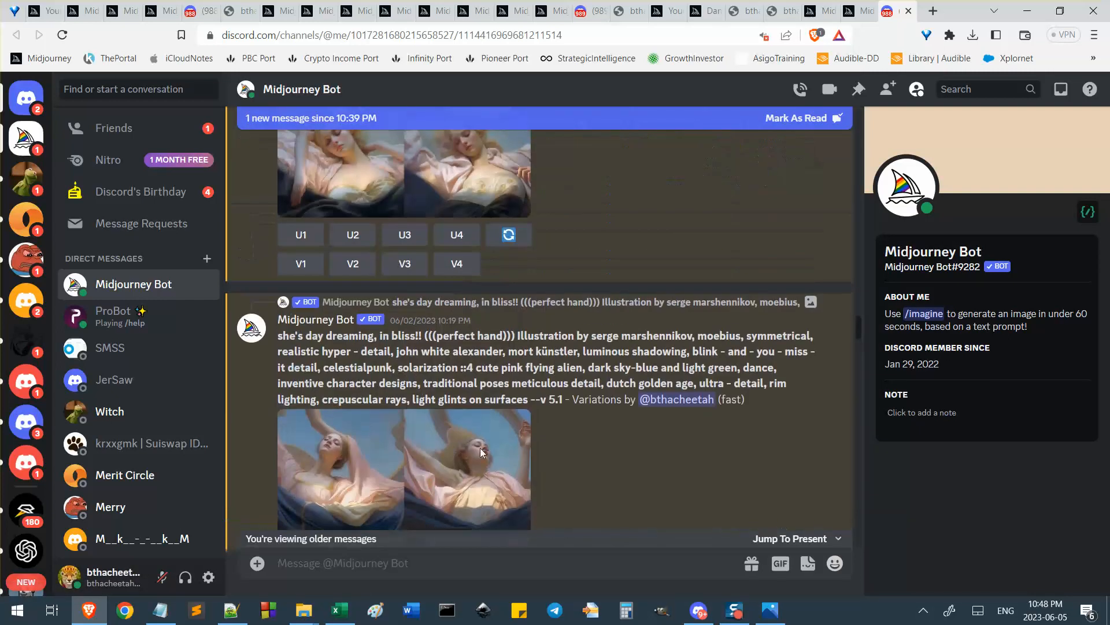
pyautogui.scroll(-2, 491, 457)
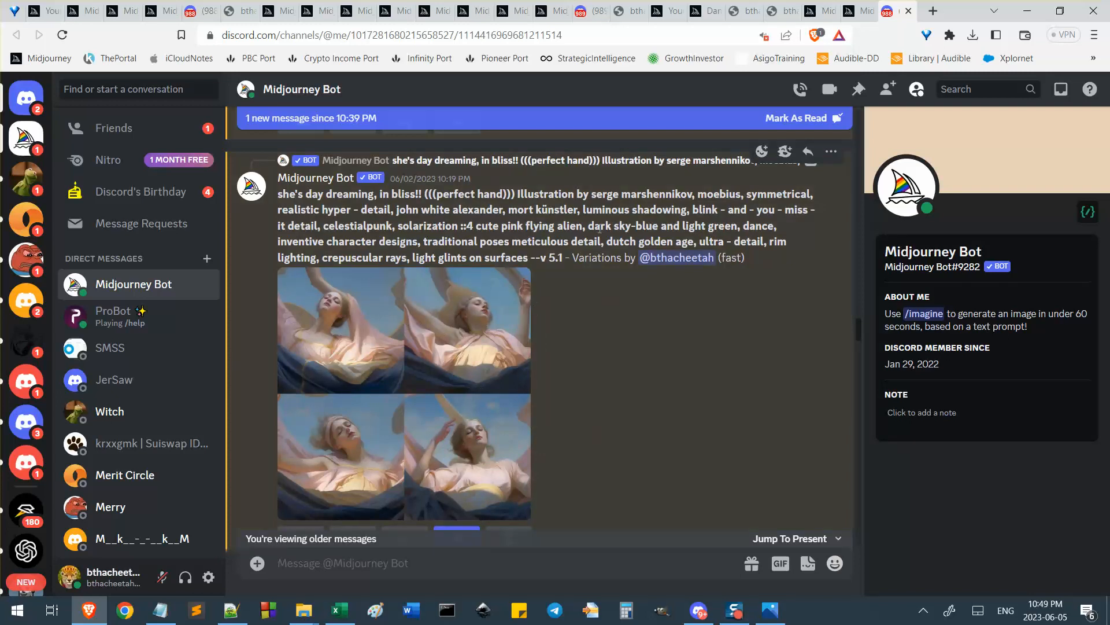
pyautogui.moveTo(573, 257); pyautogui.dragTo(621, 258)
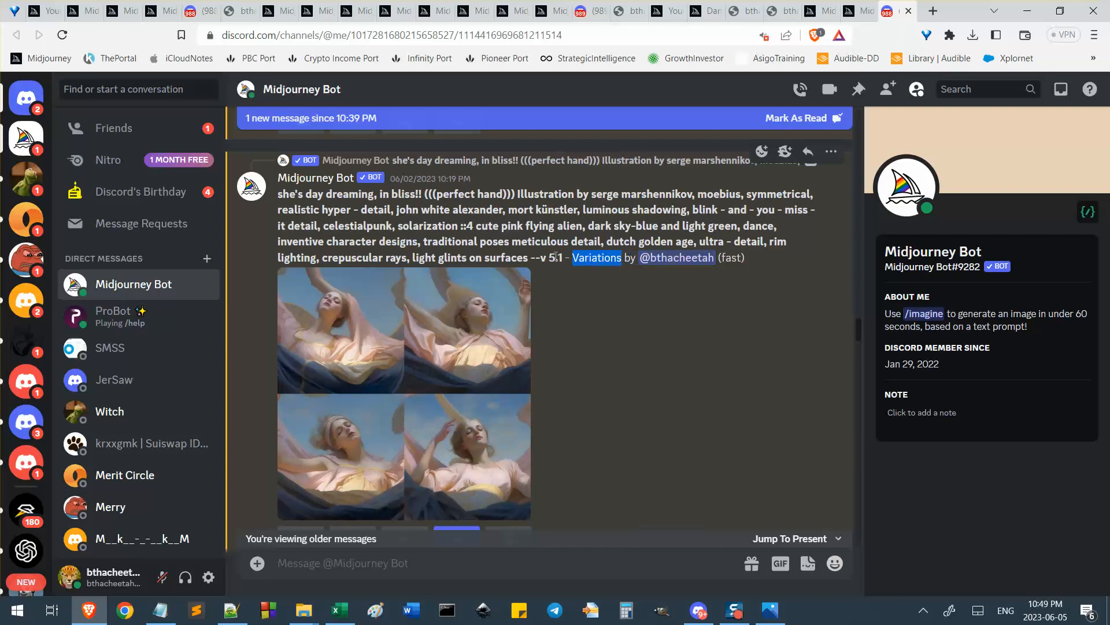
pyautogui.click(626, 261)
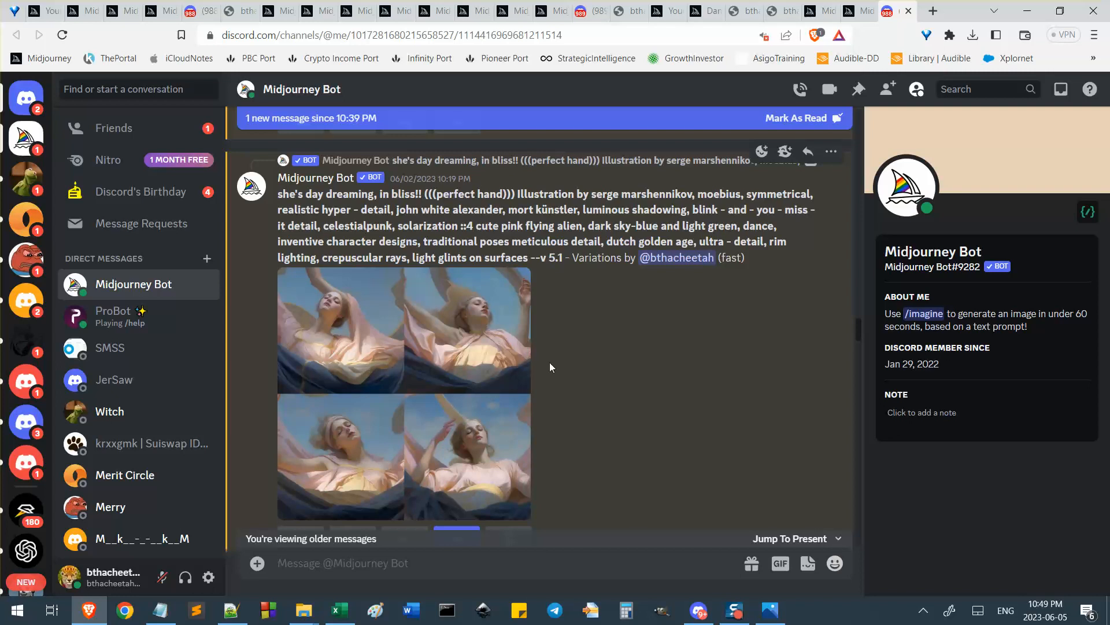
pyautogui.moveTo(577, 263); pyautogui.dragTo(622, 263)
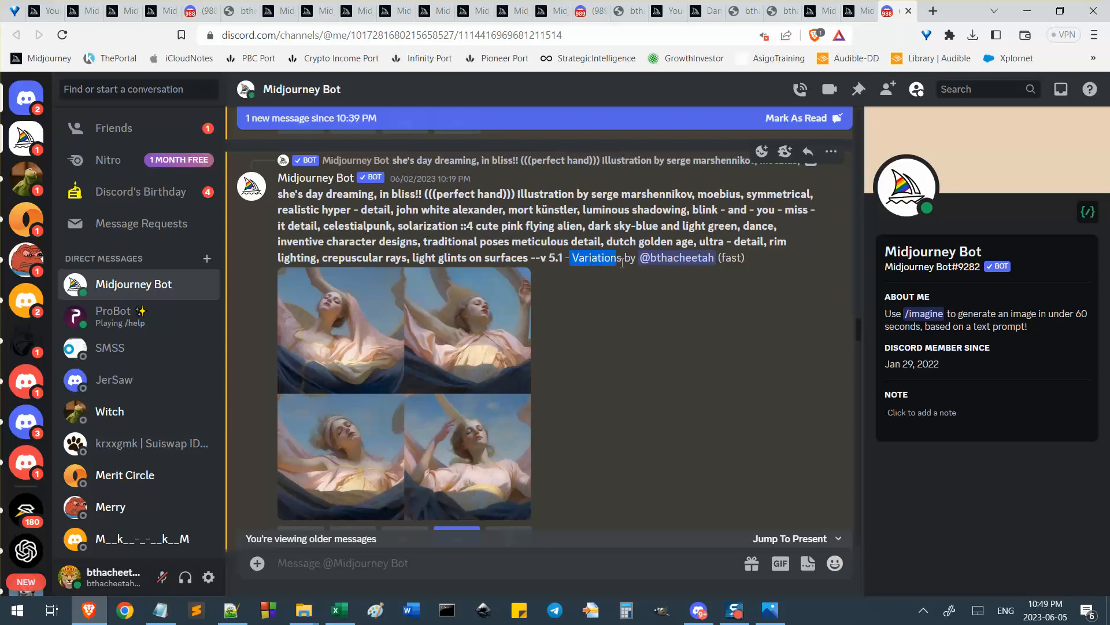
pyautogui.click(560, 241)
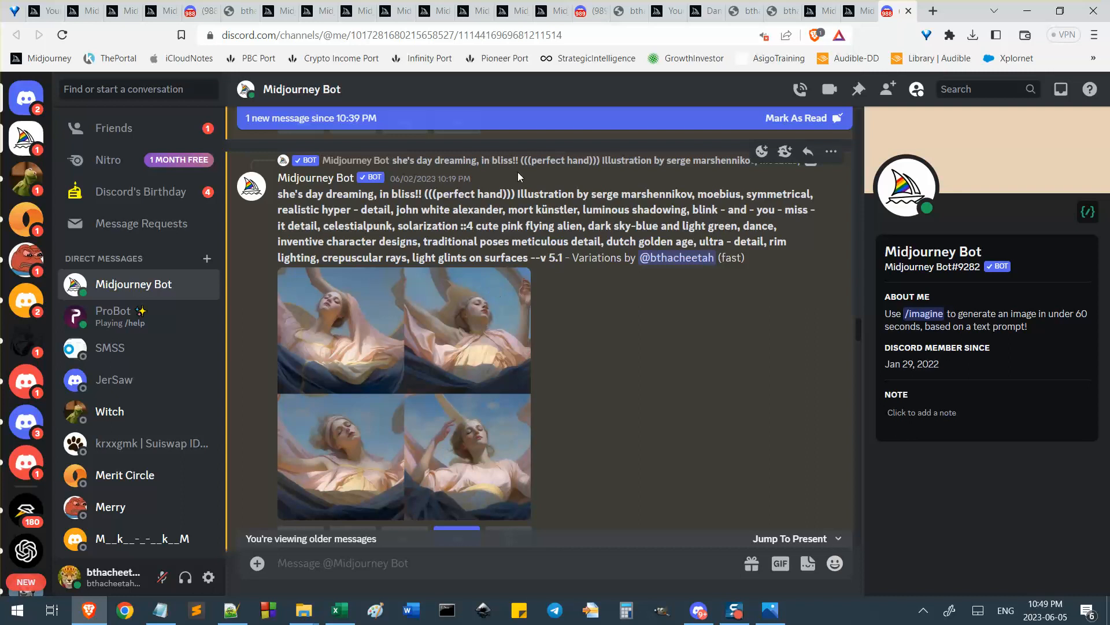
# Trace the 10:19 PM variations to their 10:10 PM remix source through the replied-to message, and return to the 10:19 PM grid
pyautogui.click(539, 161)
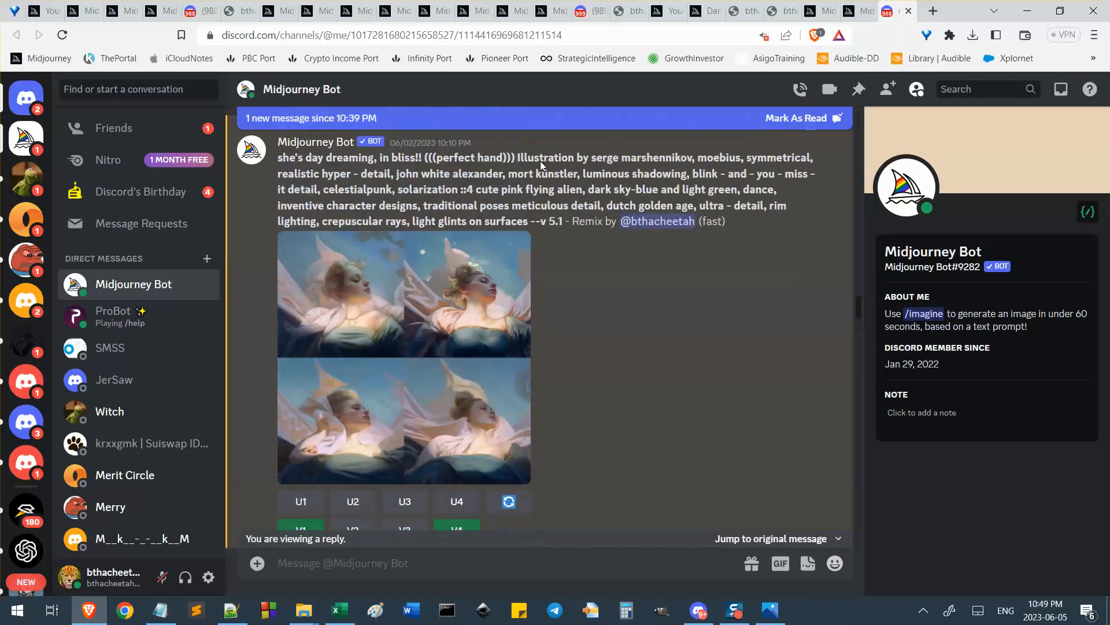
pyautogui.scroll(-3, 616, 345)
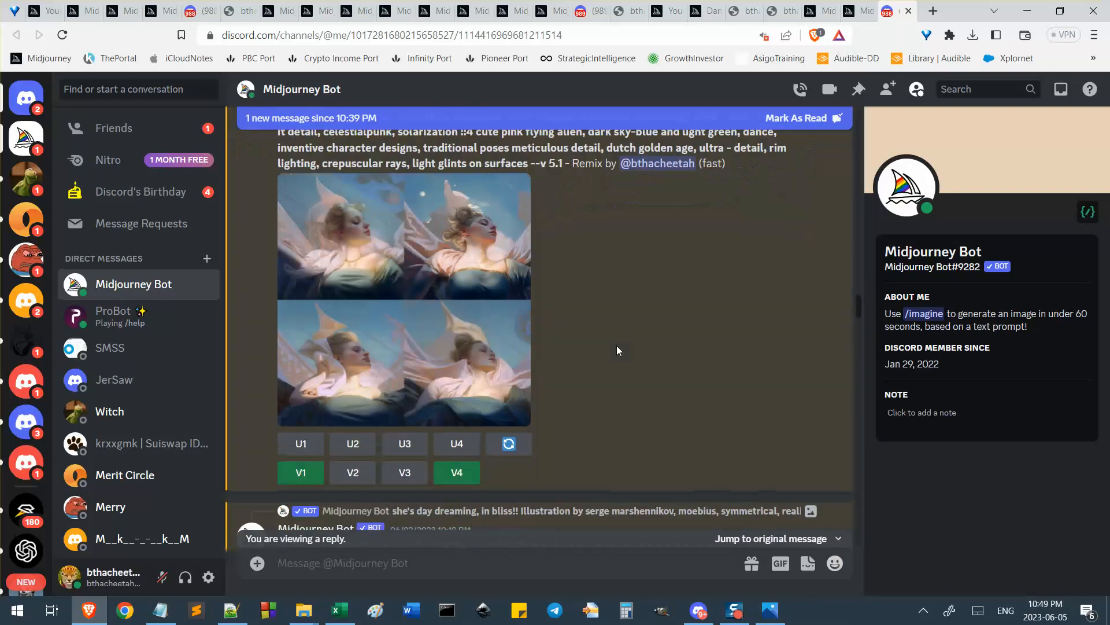
pyautogui.scroll(2, 598, 370)
pyautogui.click(769, 539)
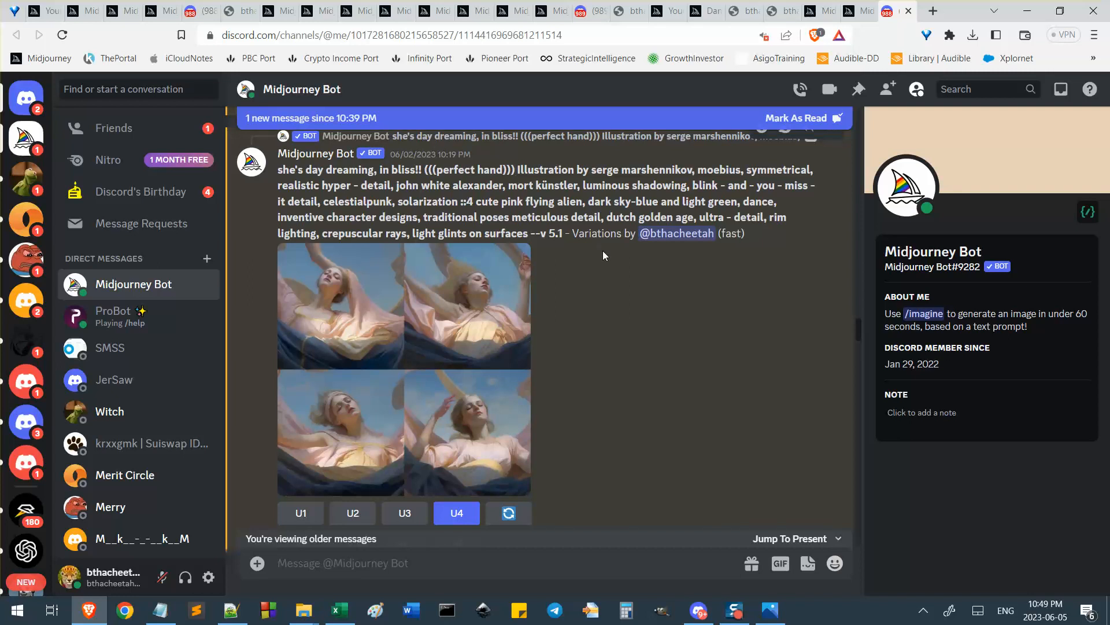
# Enlarge the 10:19 PM variations grid whose U4 upscale was used and open the full image in the browser
pyautogui.scroll(-2, 602, 251)
pyautogui.scroll(2, 629, 402)
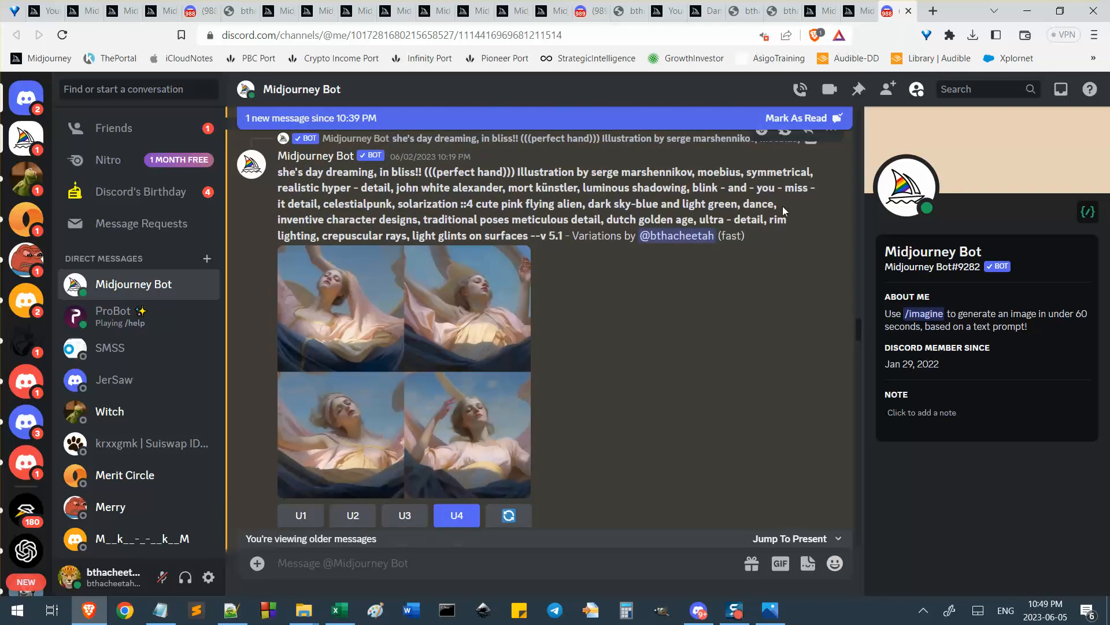
pyautogui.scroll(4, 674, 372)
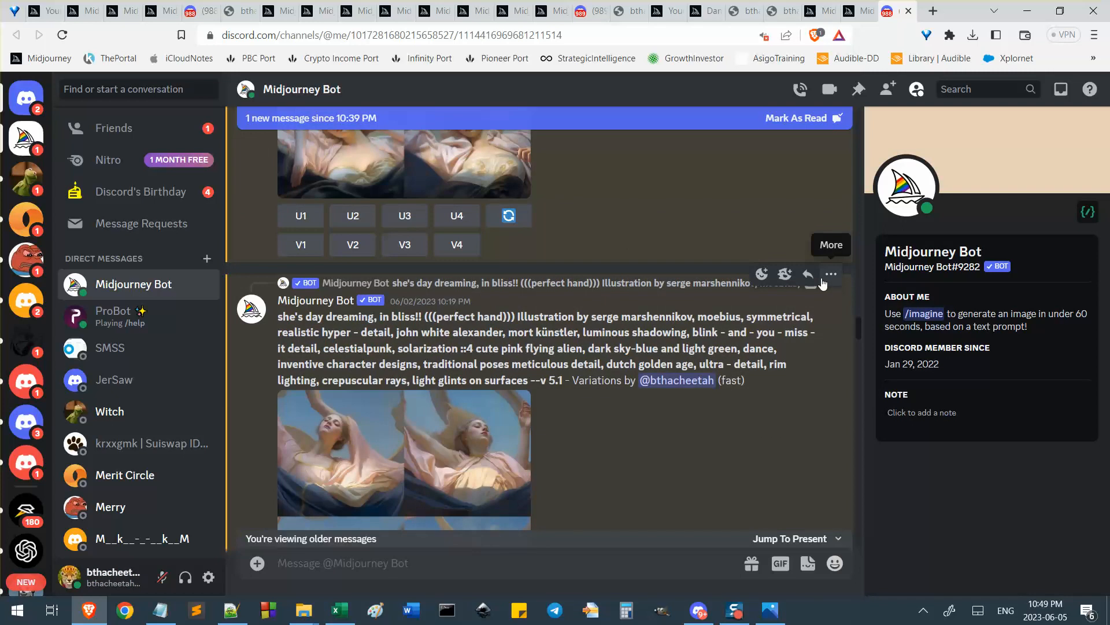
pyautogui.scroll(-2, 374, 434)
pyautogui.click(405, 440)
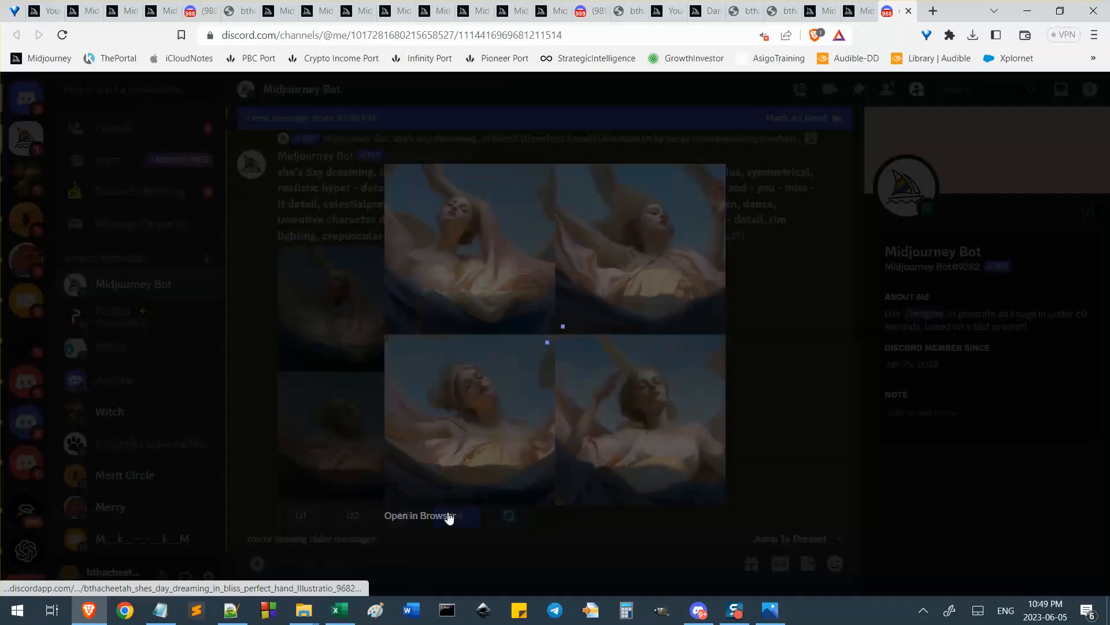
pyautogui.click(447, 518)
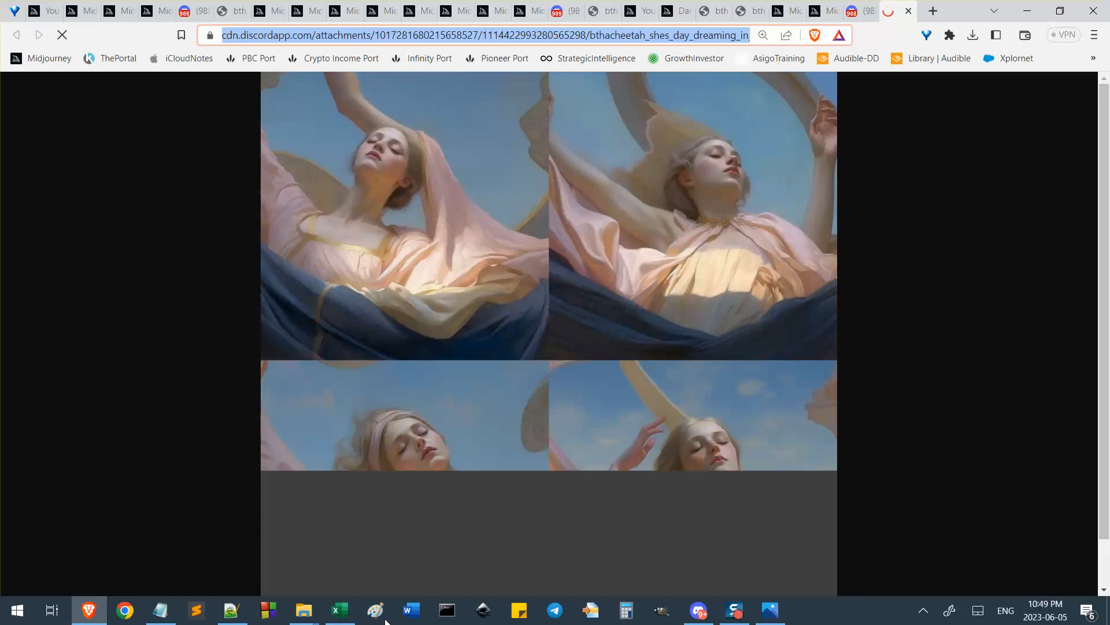
# Cut the job ID 9682ec47-a5c7-4a8b-aa5f-6de539664b2a out of the image file name in the web address
pyautogui.click(635, 40)
pyautogui.moveTo(592, 36); pyautogui.dragTo(1088, 29)
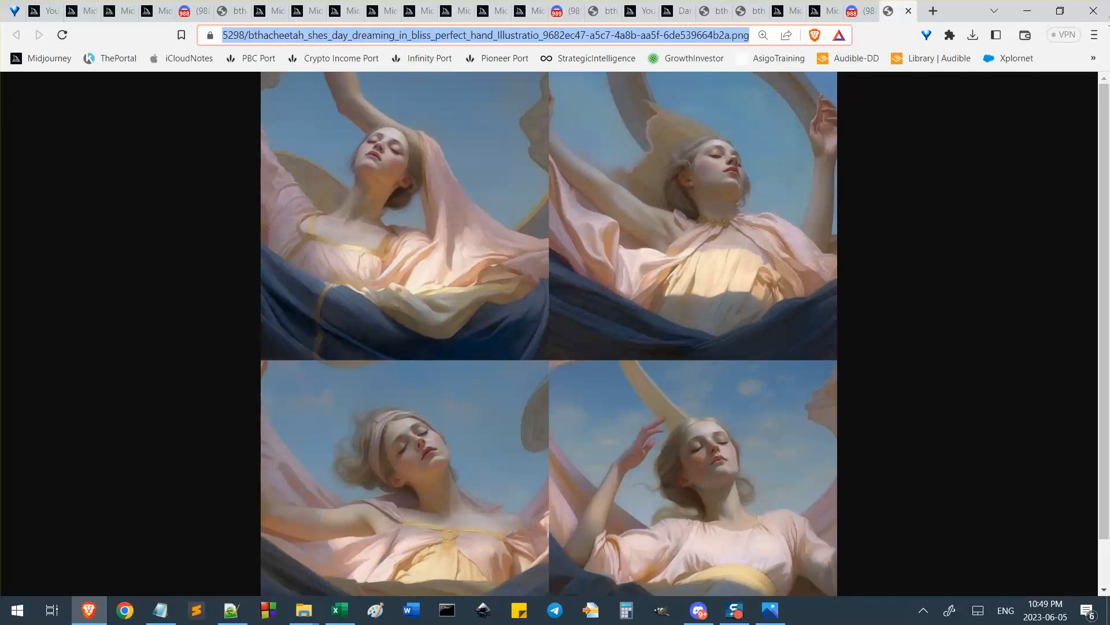
pyautogui.click(265, 34)
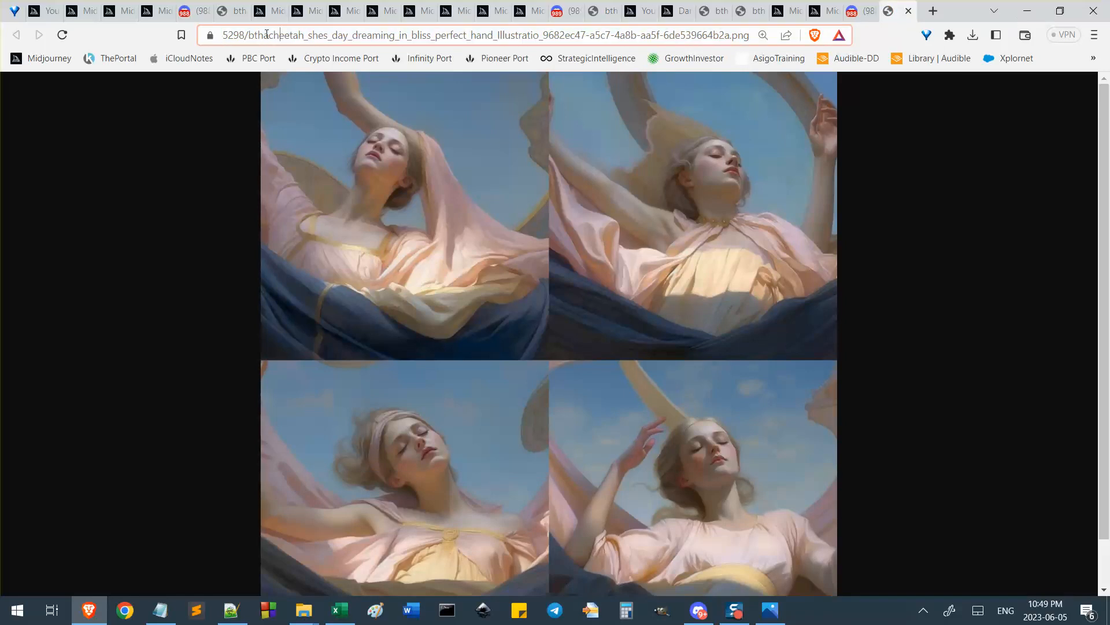
pyautogui.moveTo(248, 36); pyautogui.dragTo(751, 35)
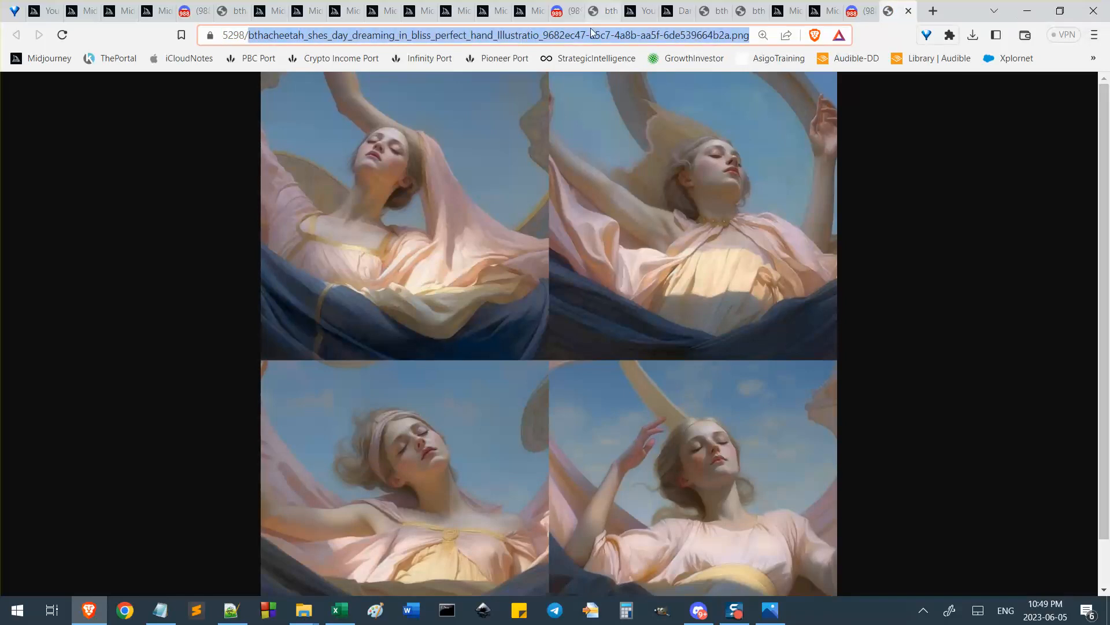
pyautogui.moveTo(543, 36); pyautogui.dragTo(728, 32)
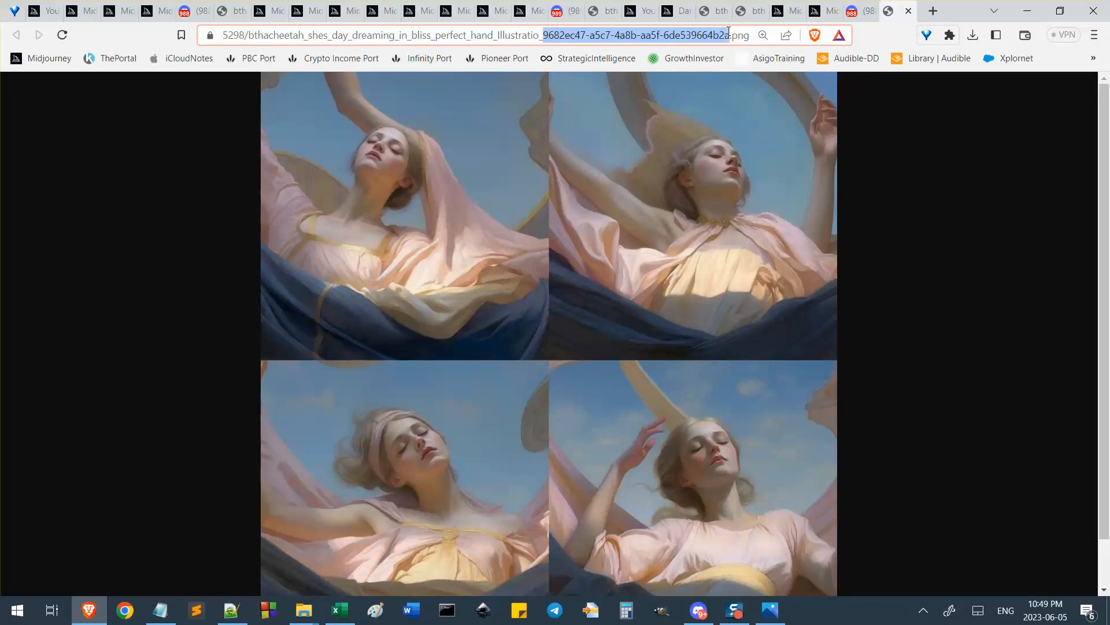
pyautogui.press('BackSpace')
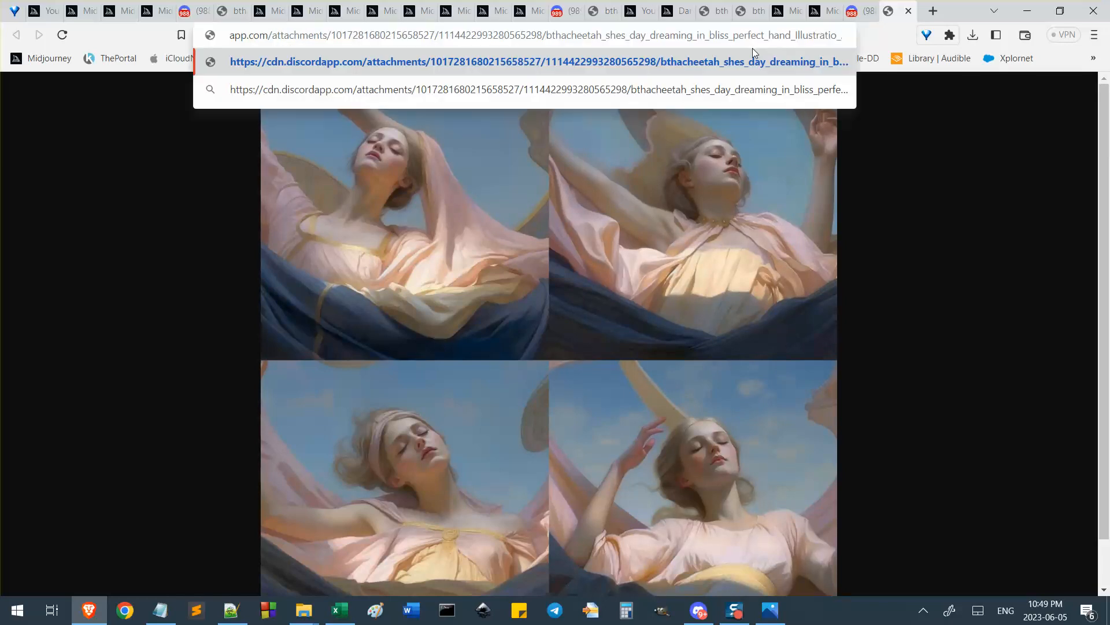
# Load the Midjourney job page at midjourney.com/app/jobs/9682ec47-a5c7-4a8b-aa5f-6de539664b2a
pyautogui.press('Home')
pyautogui.hotkey('shift', 'End')
pyautogui.write('midjourney.com/app/')
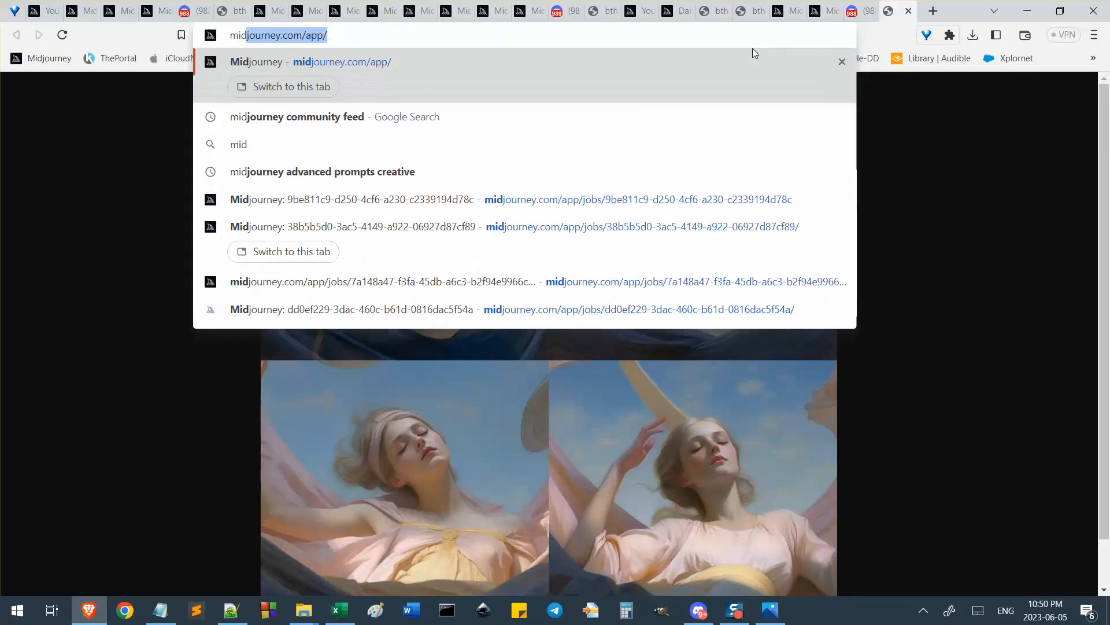
pyautogui.write('jobs/9be811c9-d250-4cf6-a230-c2339194d78c')
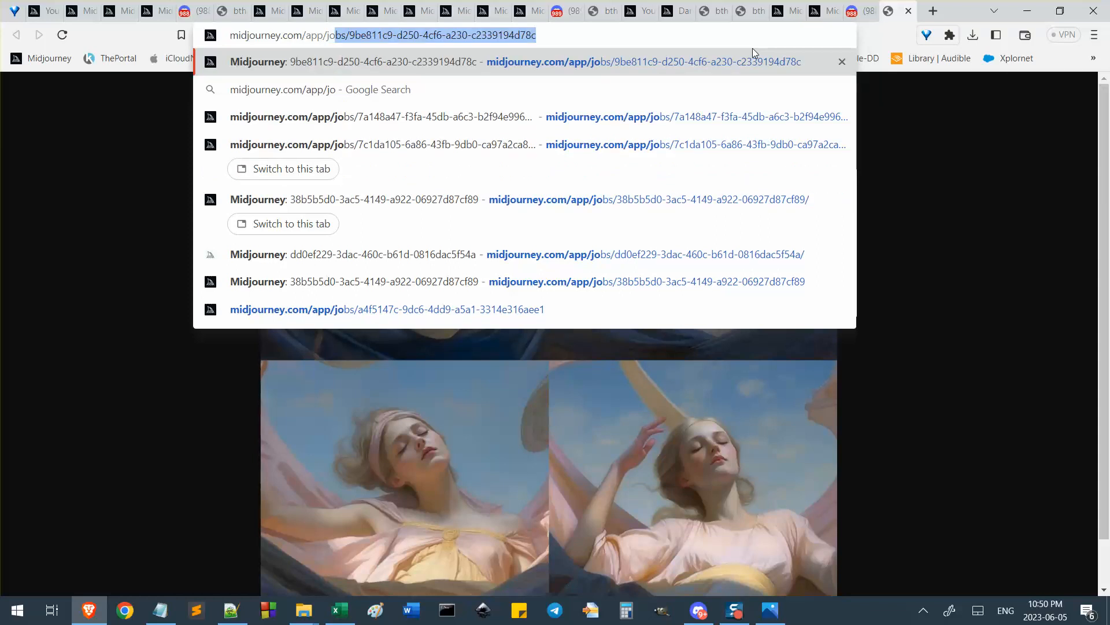
pyautogui.press('End')
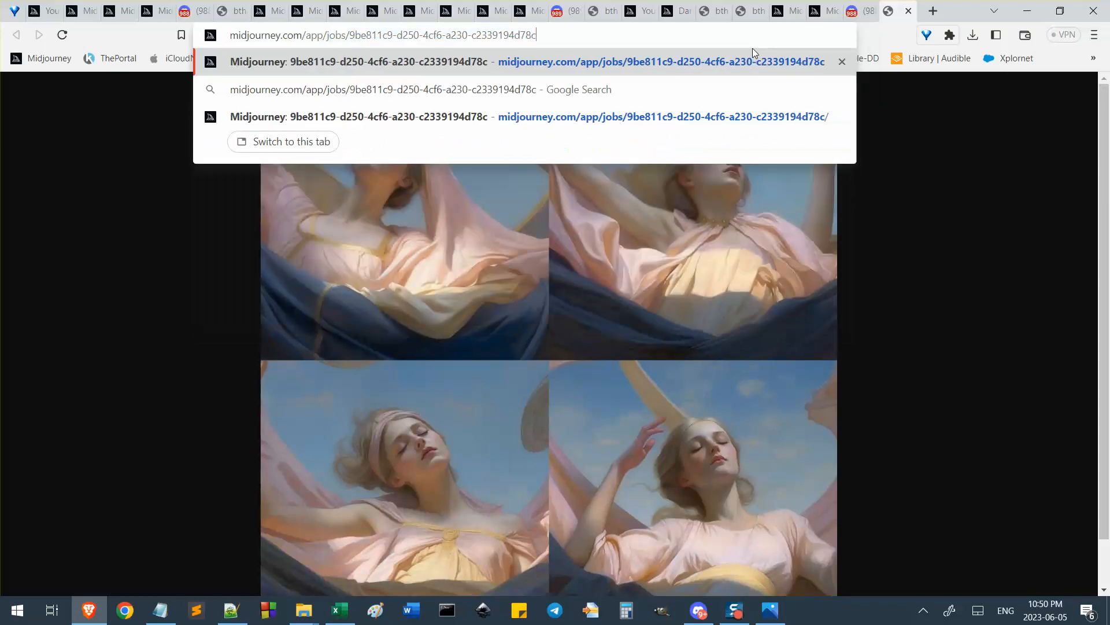
pyautogui.doubleClick(362, 30)
pyautogui.write('/9682ec47-a5c7-4a8b-aa5f-6de539664b2a')
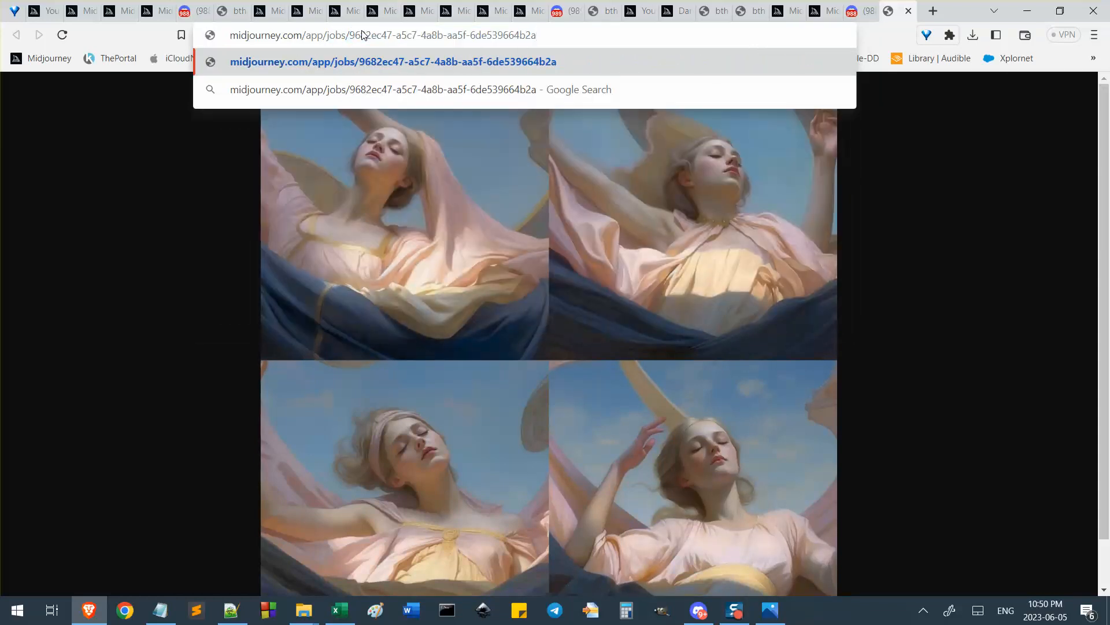
pyautogui.press('Return')
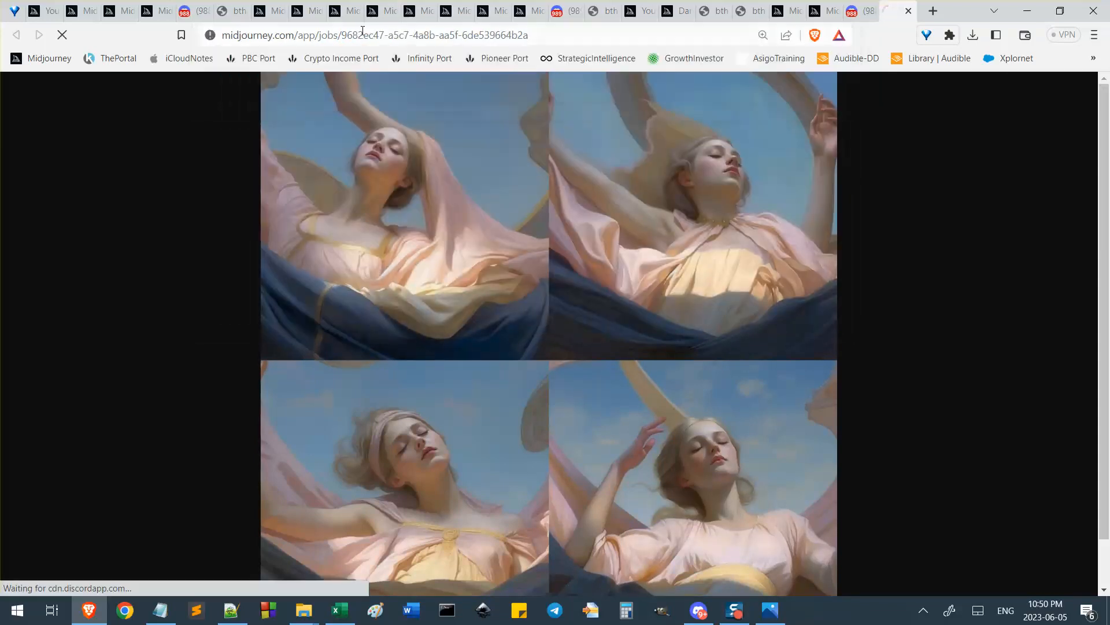
# Check the loading of the Midjourney job page repeatedly, returning to the Discord chat in between
pyautogui.click(858, 3)
pyautogui.click(744, 317)
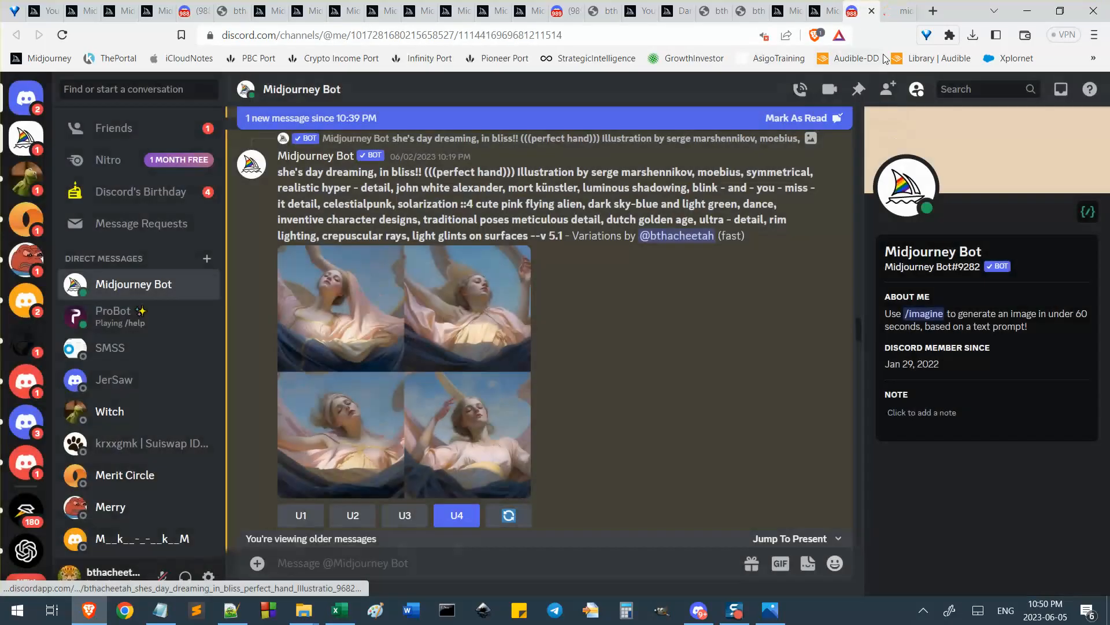
pyautogui.click(891, 13)
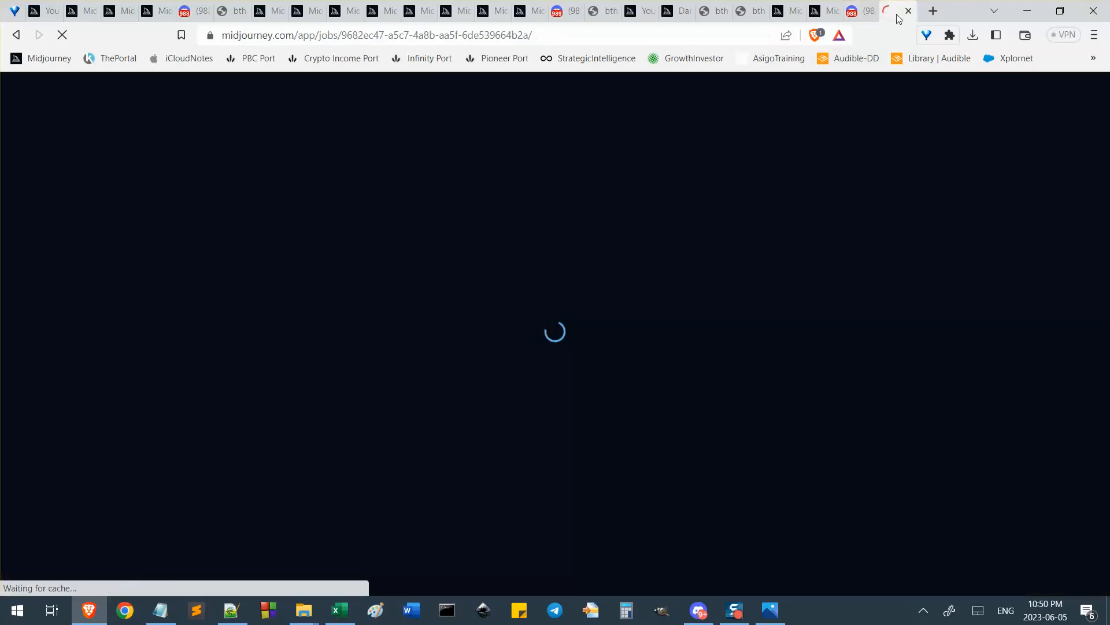
pyautogui.click(867, 14)
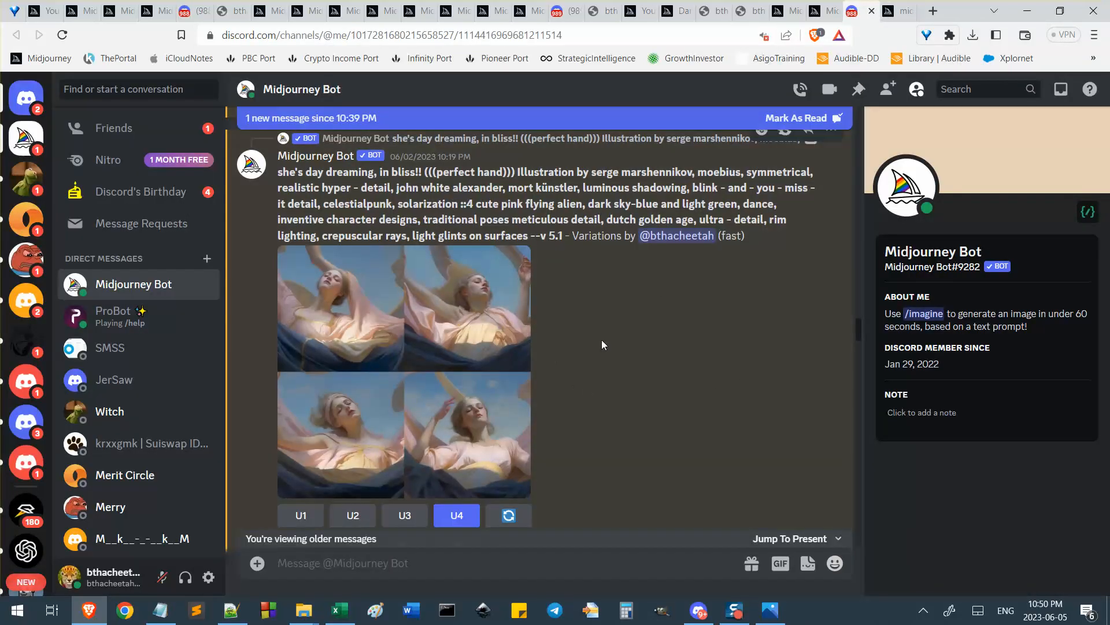
pyautogui.click(897, 10)
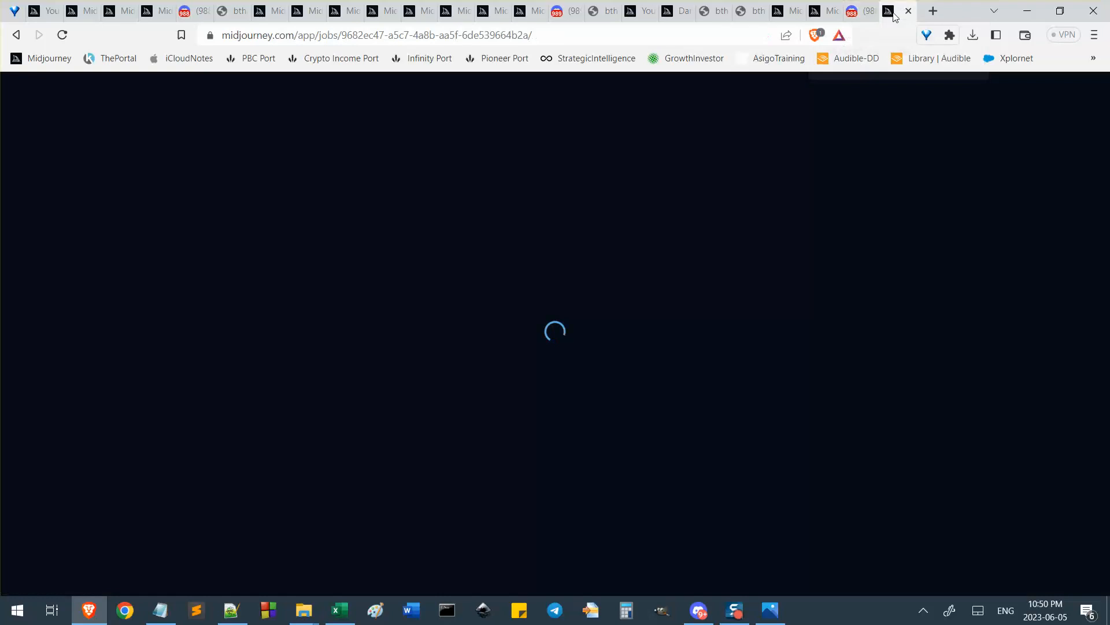
pyautogui.click(861, 10)
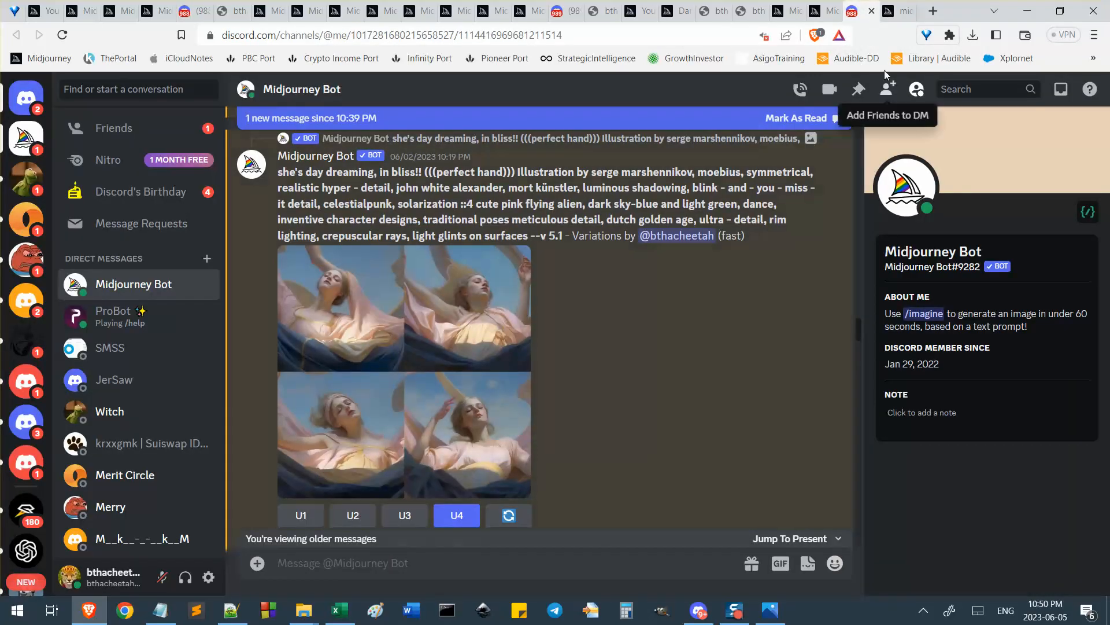
pyautogui.click(889, 11)
pyautogui.click(861, 11)
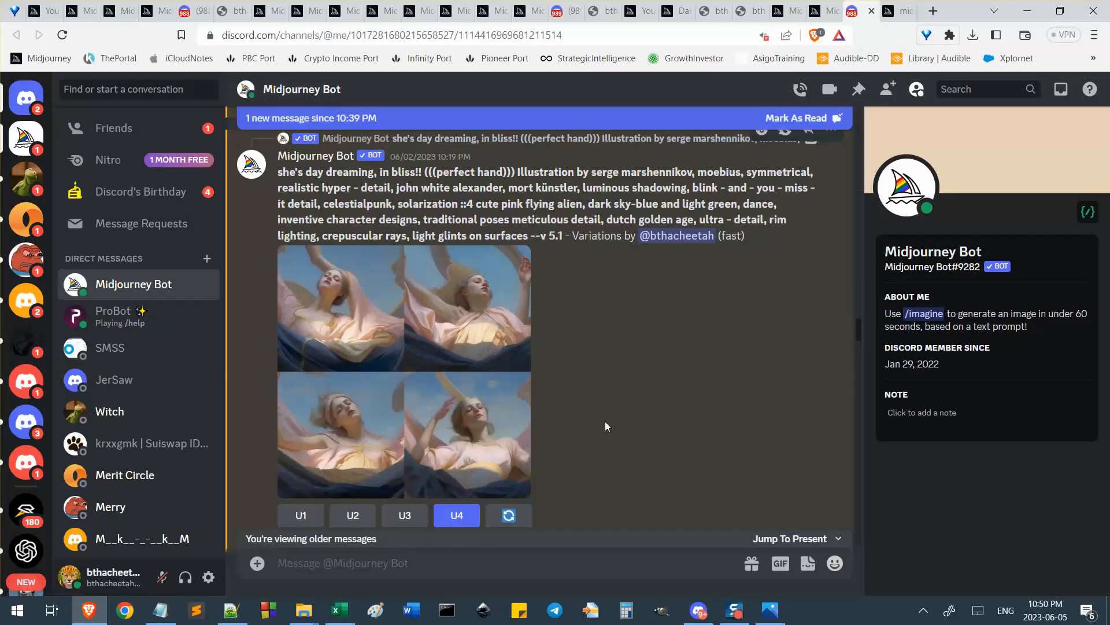
# Follow the 10:19 PM variations' replied-to message to the 10:10 PM remix grid again, and switch back to the Midjourney job page
pyautogui.scroll(-1, 605, 427)
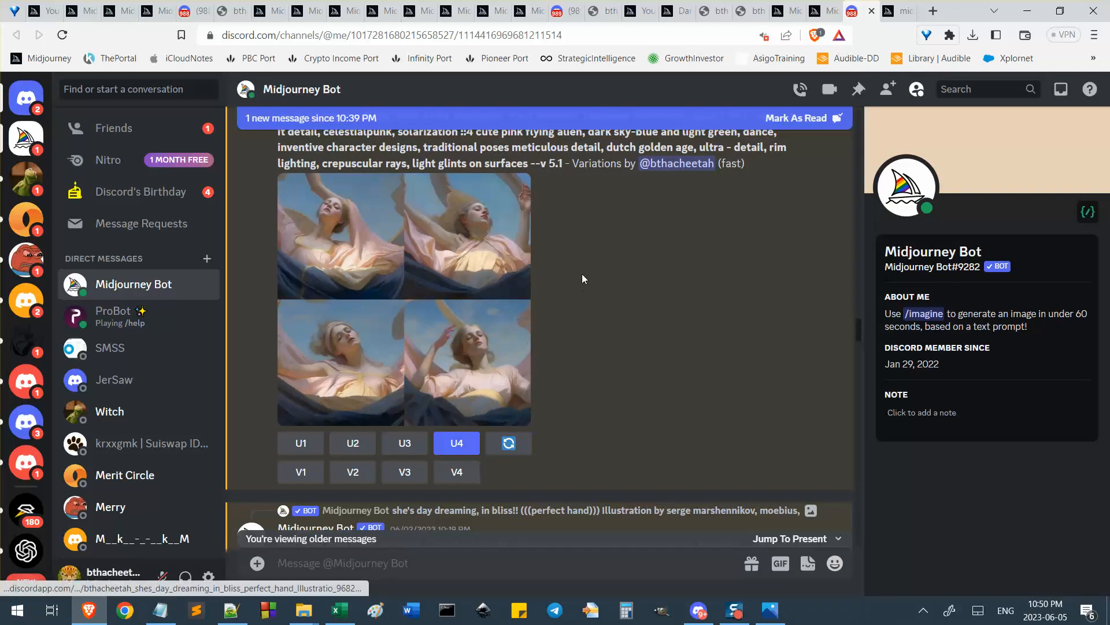
pyautogui.scroll(-4, 671, 340)
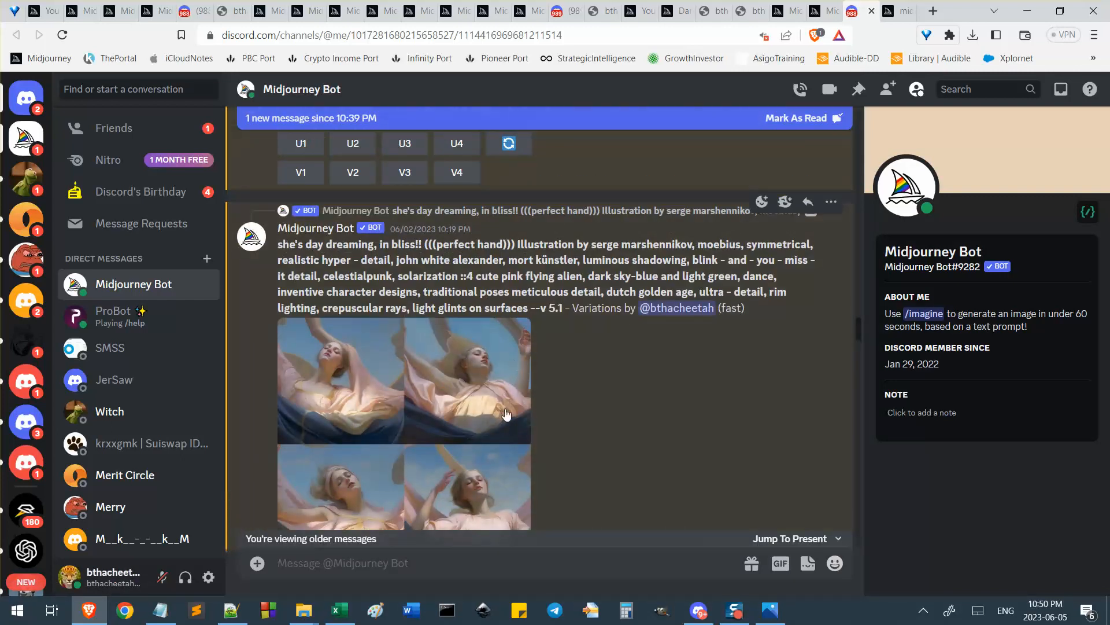
pyautogui.scroll(-1, 584, 372)
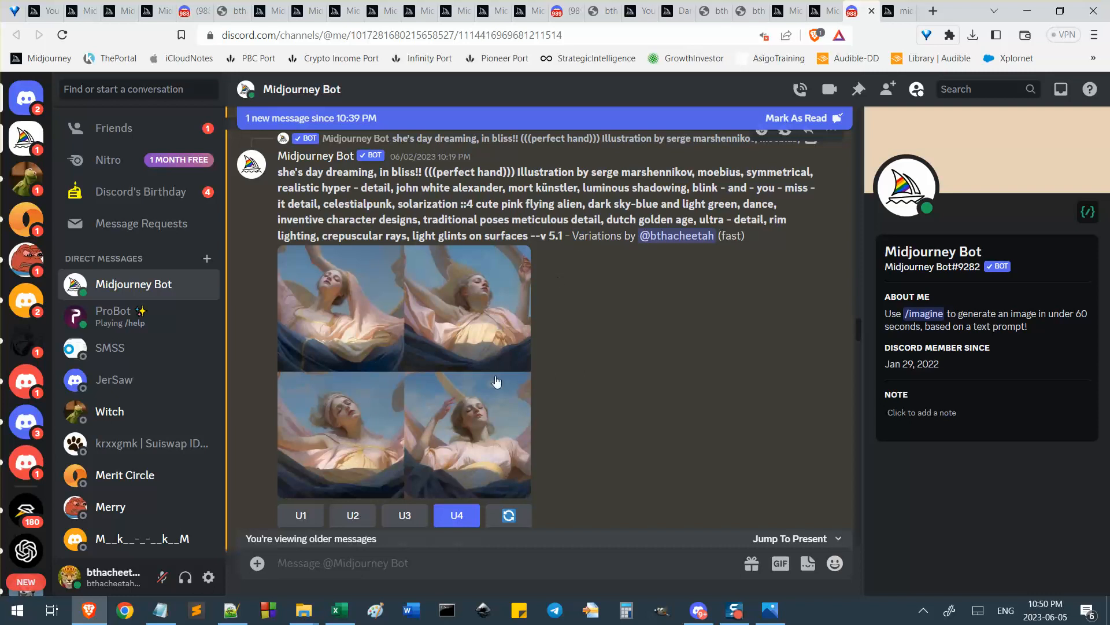
pyautogui.scroll(-4, 555, 269)
pyautogui.click(560, 279)
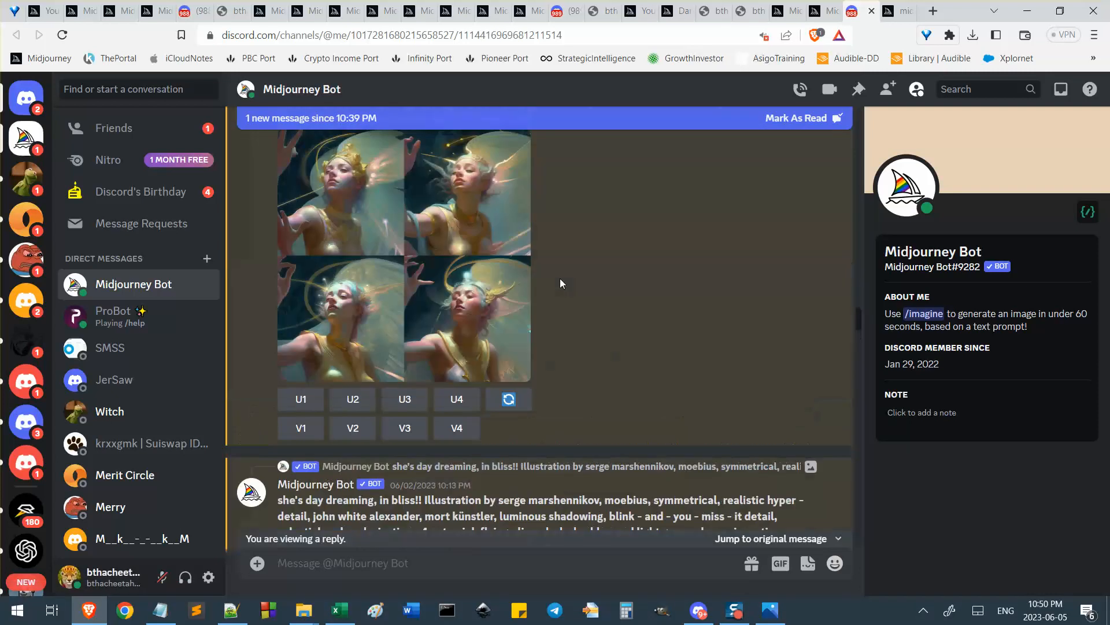
pyautogui.scroll(-2, 394, 342)
pyautogui.scroll(1, 338, 217)
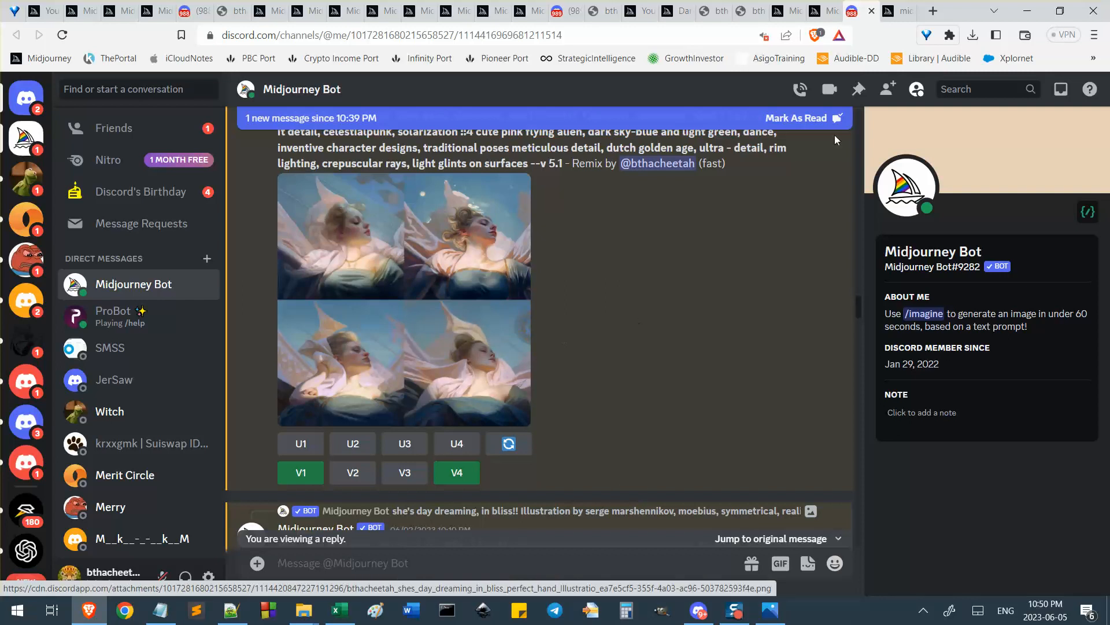
pyautogui.click(896, 12)
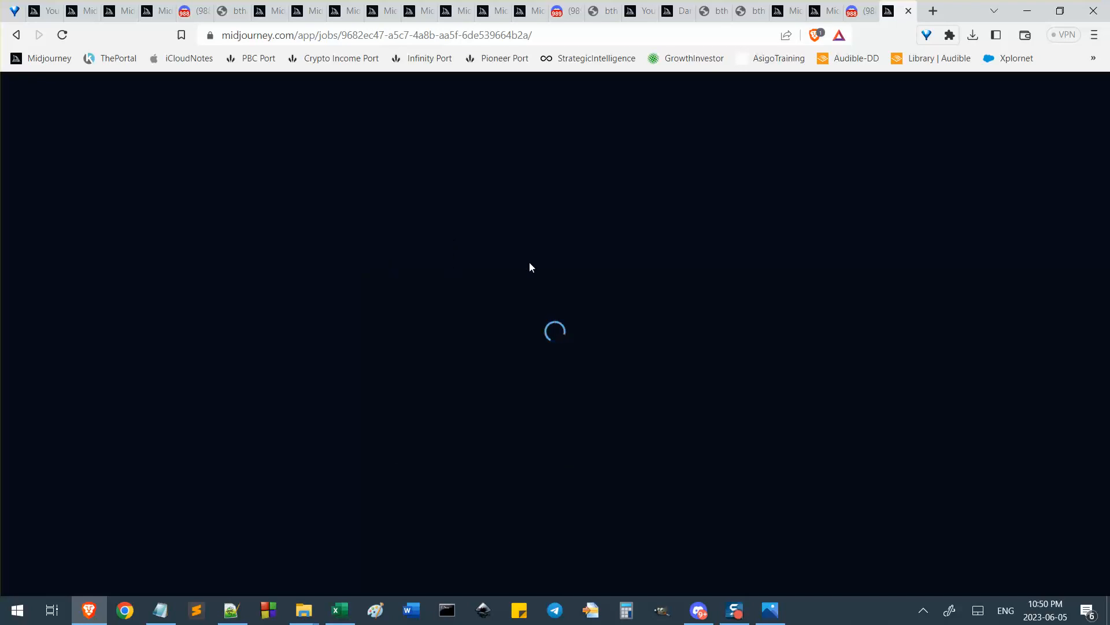
# Examine the Little Red Riding Hood job page, including its prompt, parent grid, info parameters and image prompts
pyautogui.click(270, 12)
pyautogui.scroll(3, 445, 310)
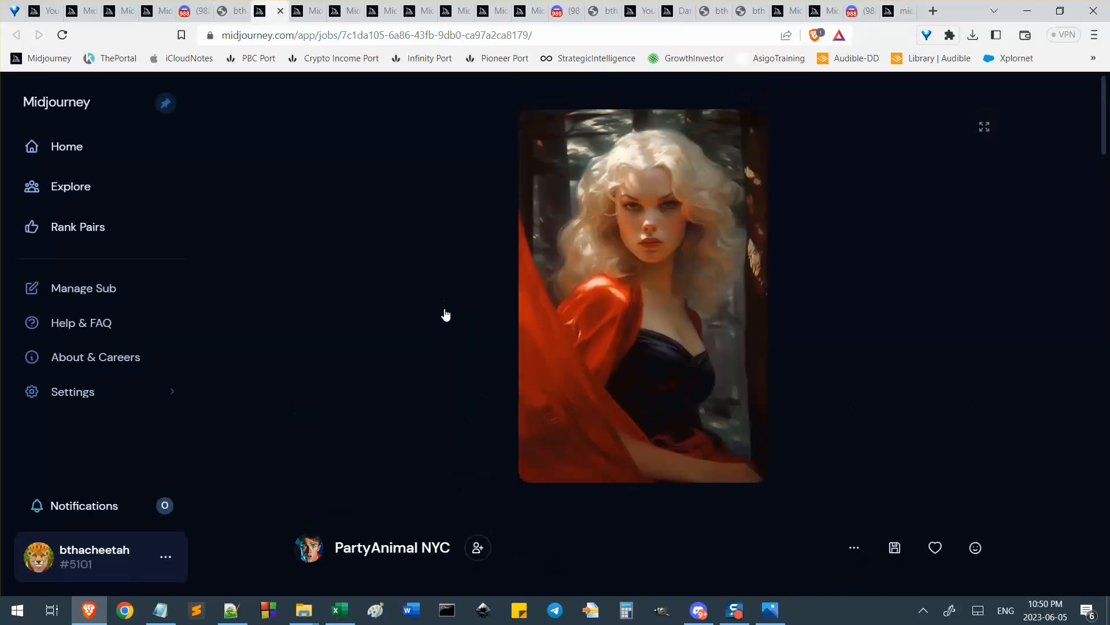
pyautogui.scroll(-10, 445, 315)
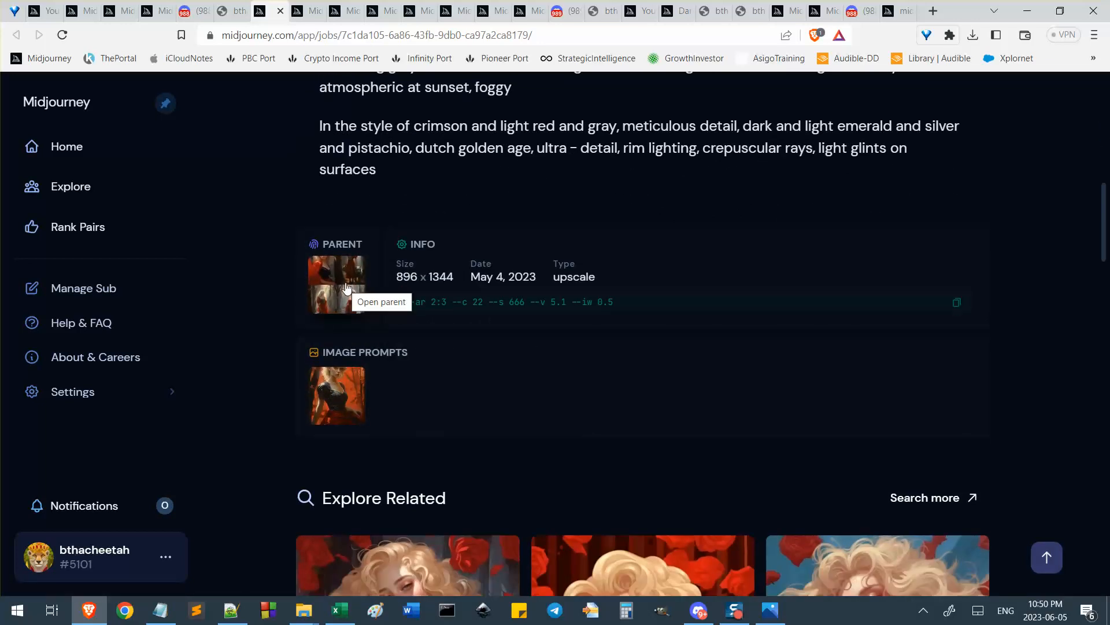
pyautogui.scroll(5, 341, 301)
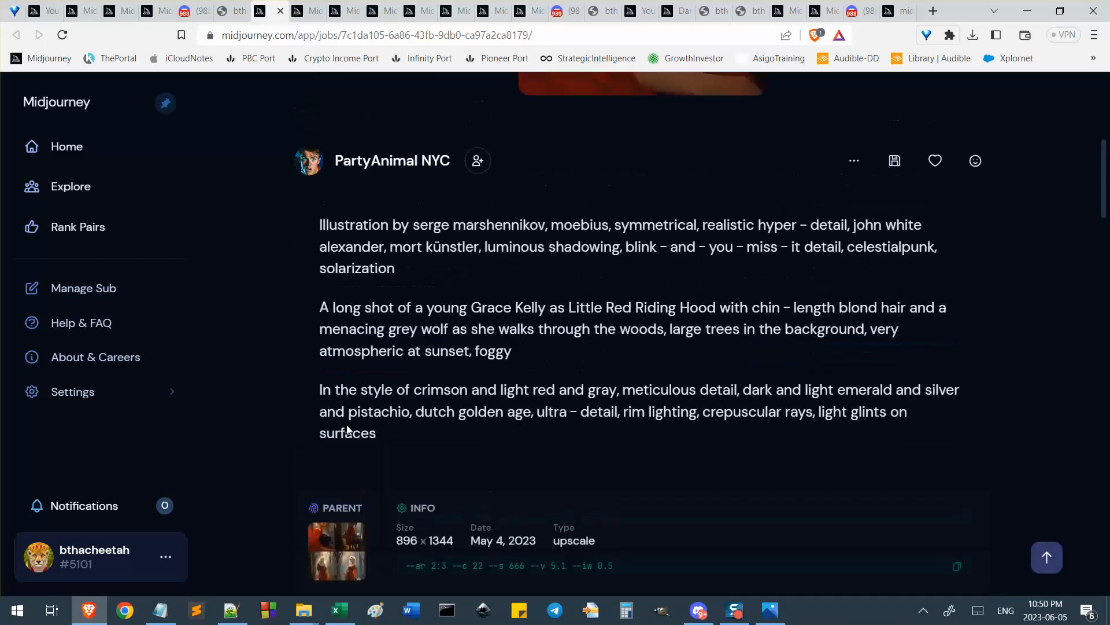
pyautogui.scroll(-1, 470, 405)
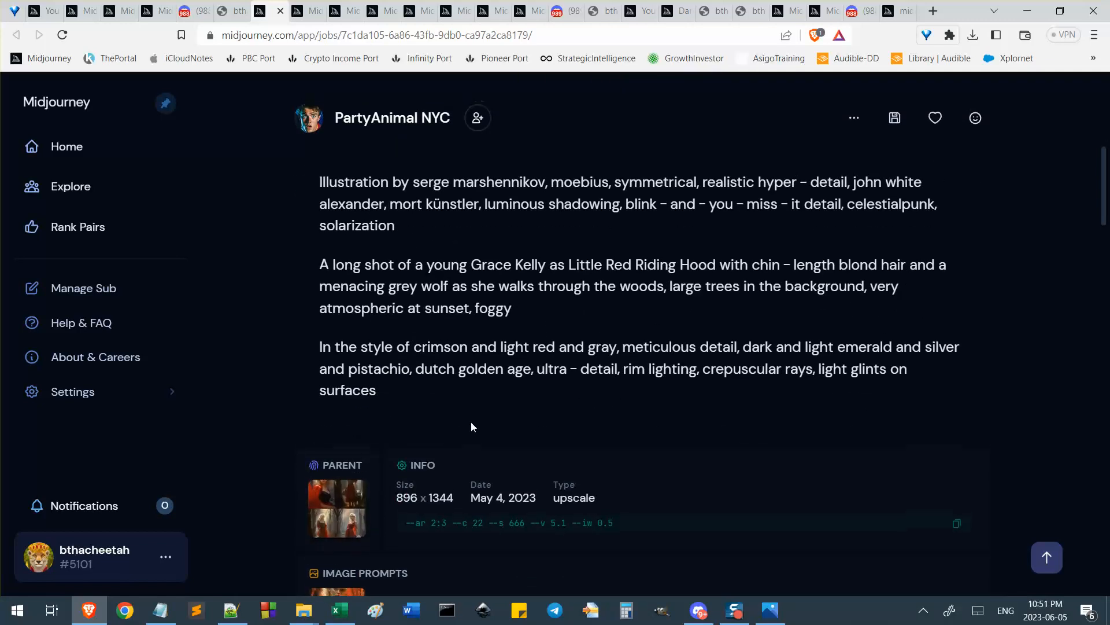
pyautogui.scroll(7, 470, 428)
pyautogui.scroll(-7, 452, 455)
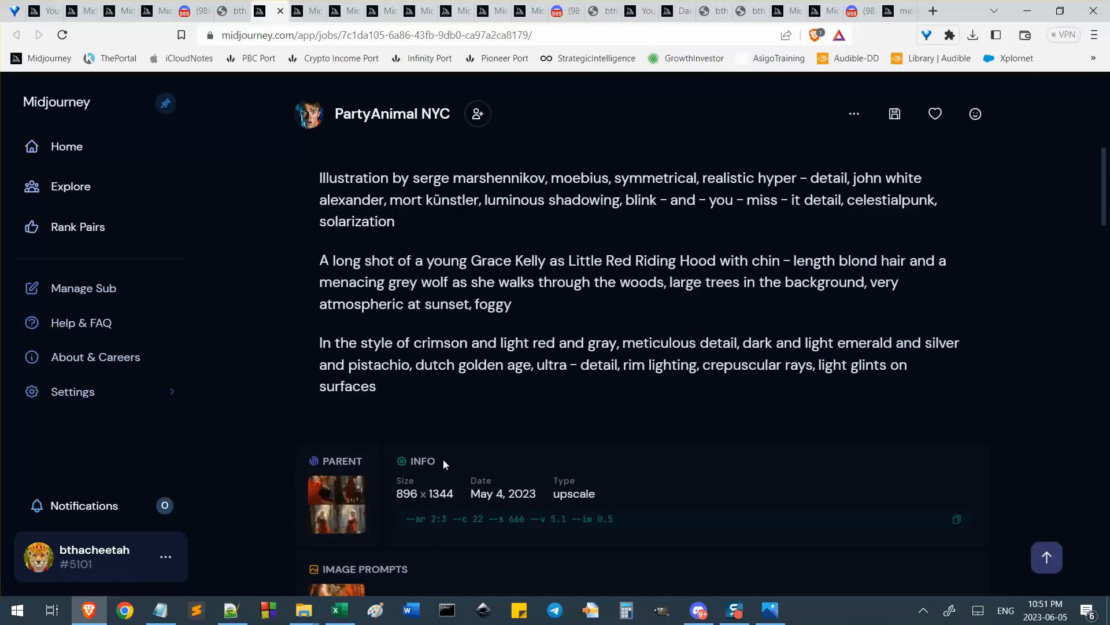
pyautogui.scroll(3, 455, 395)
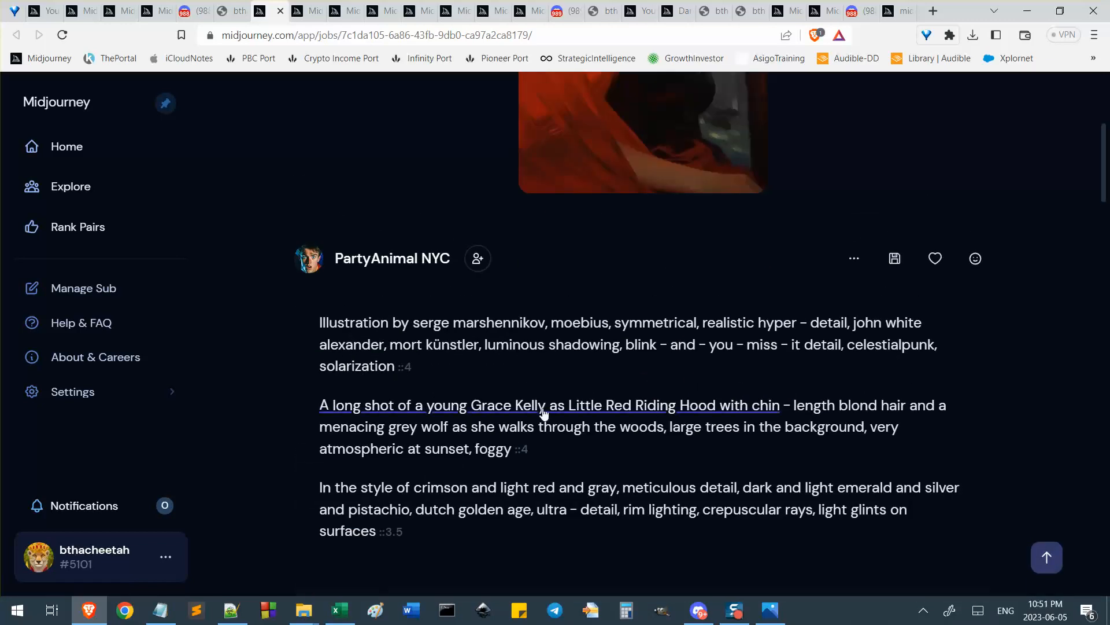
pyautogui.scroll(-6, 543, 414)
pyautogui.scroll(4, 636, 393)
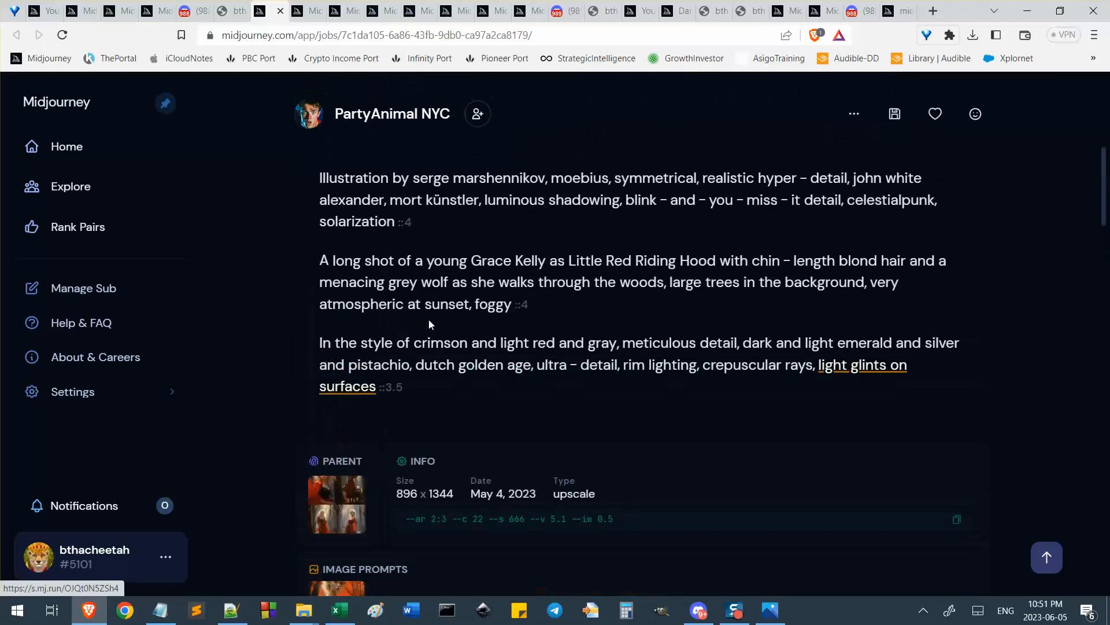
# Jump back to the original 10:19 PM variations message in the Discord chat, and recheck the loading of the 9682ec47 job page
pyautogui.click(861, 11)
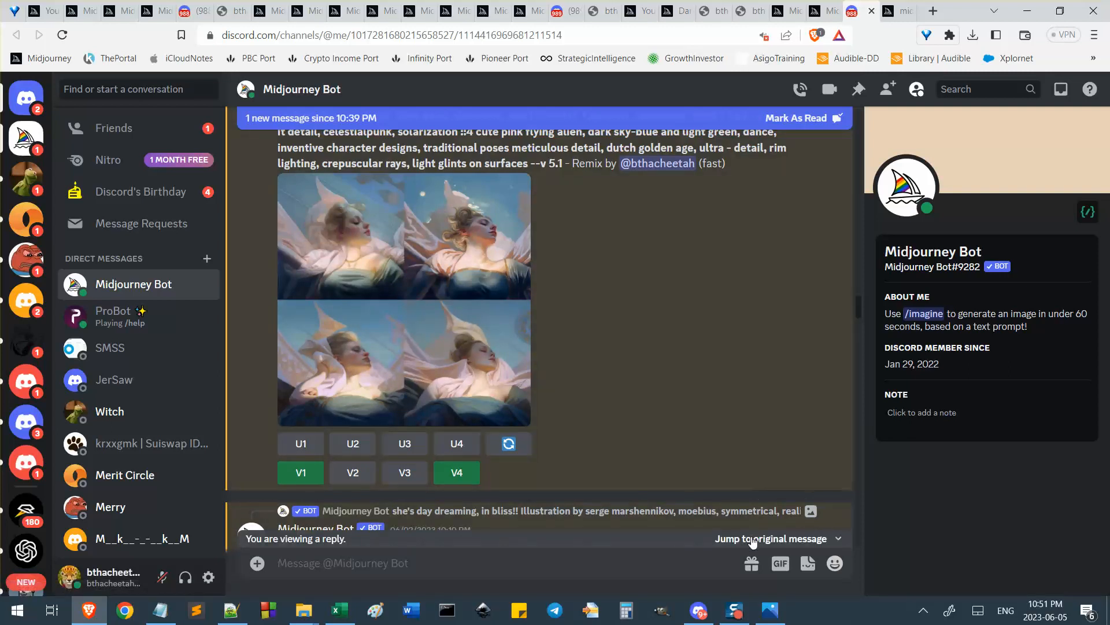
pyautogui.click(770, 538)
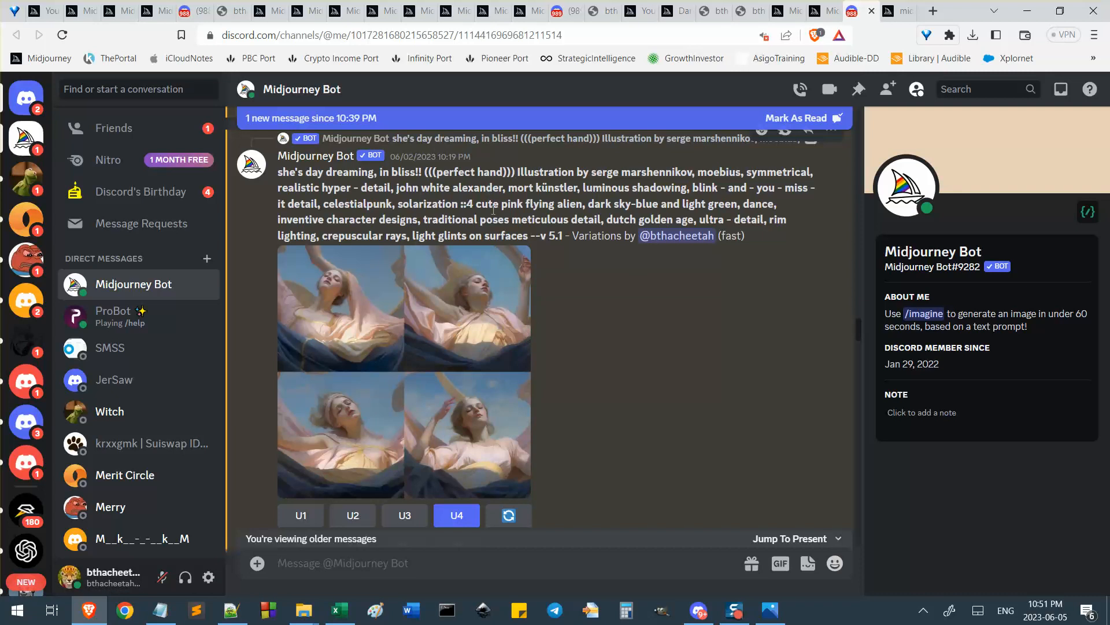
pyautogui.click(901, 8)
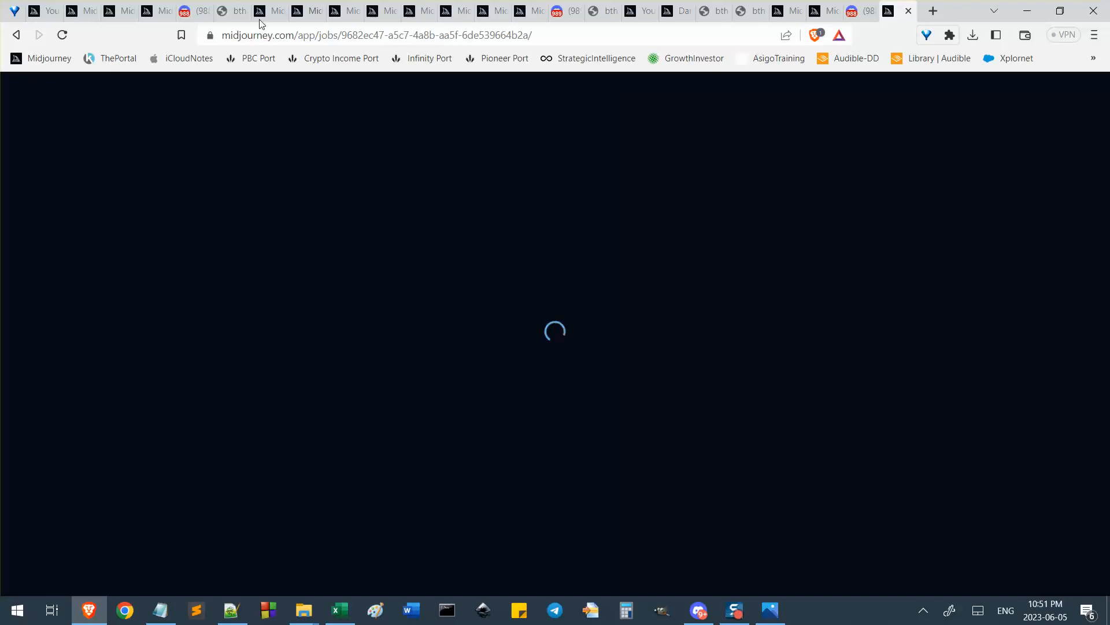
# Move the Discord chat and the 9682ec47 Midjourney job page out of the crowded browser window into separate windows
pyautogui.moveTo(858, 14); pyautogui.dragTo(841, 103)
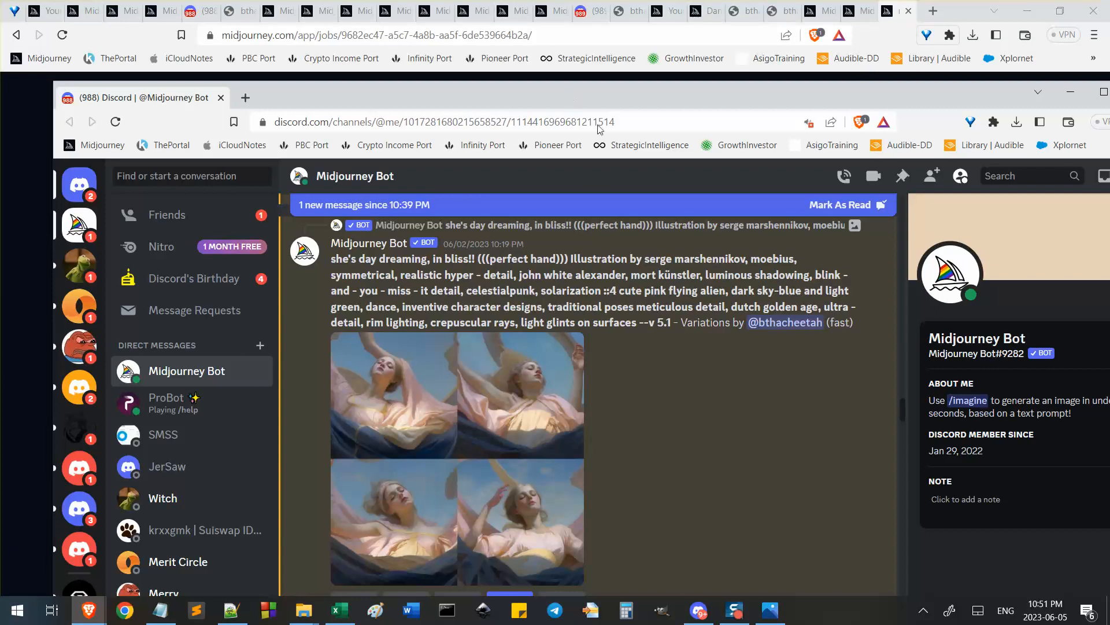
pyautogui.moveTo(896, 13); pyautogui.dragTo(910, 107)
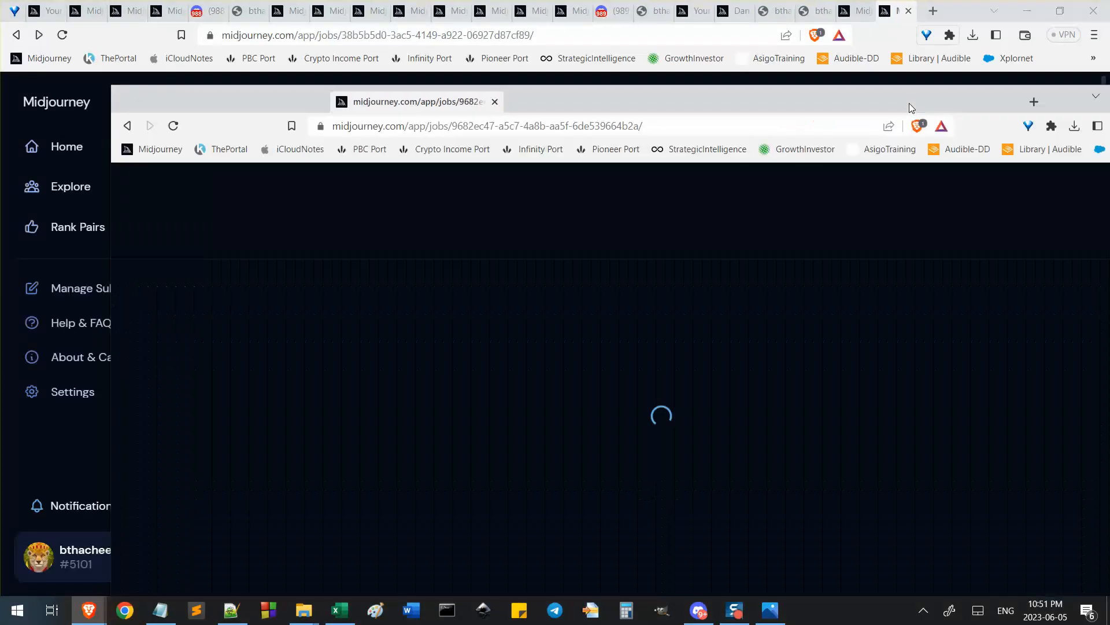
pyautogui.click(971, 6)
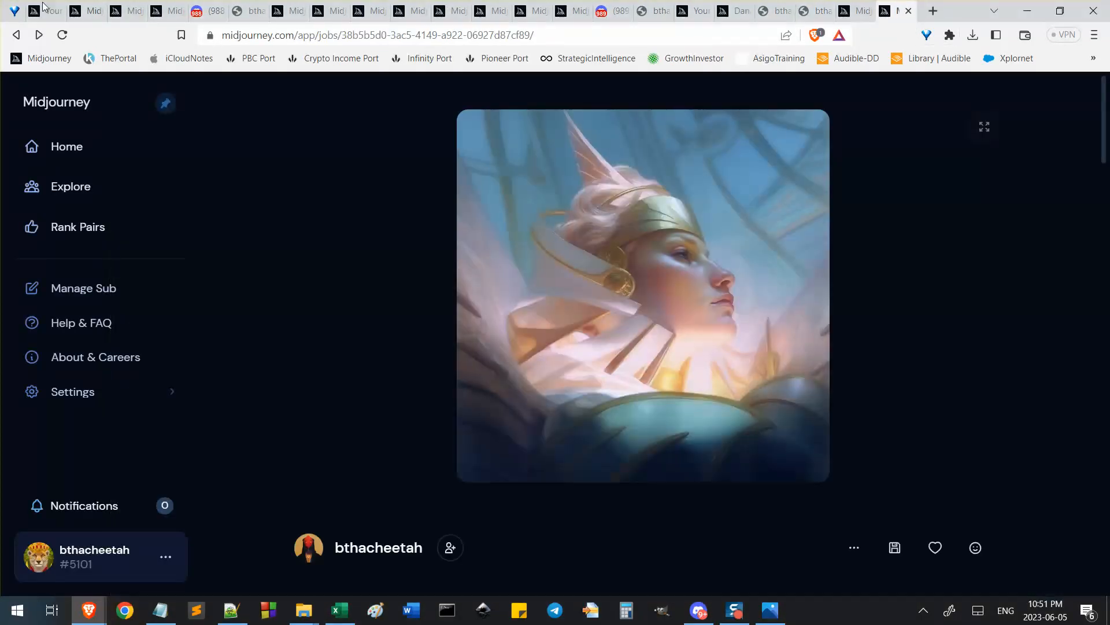
# Close the 38b5b5d0 job page, save the remaining tabs with OneTab and close that browser window
pyautogui.click(909, 11)
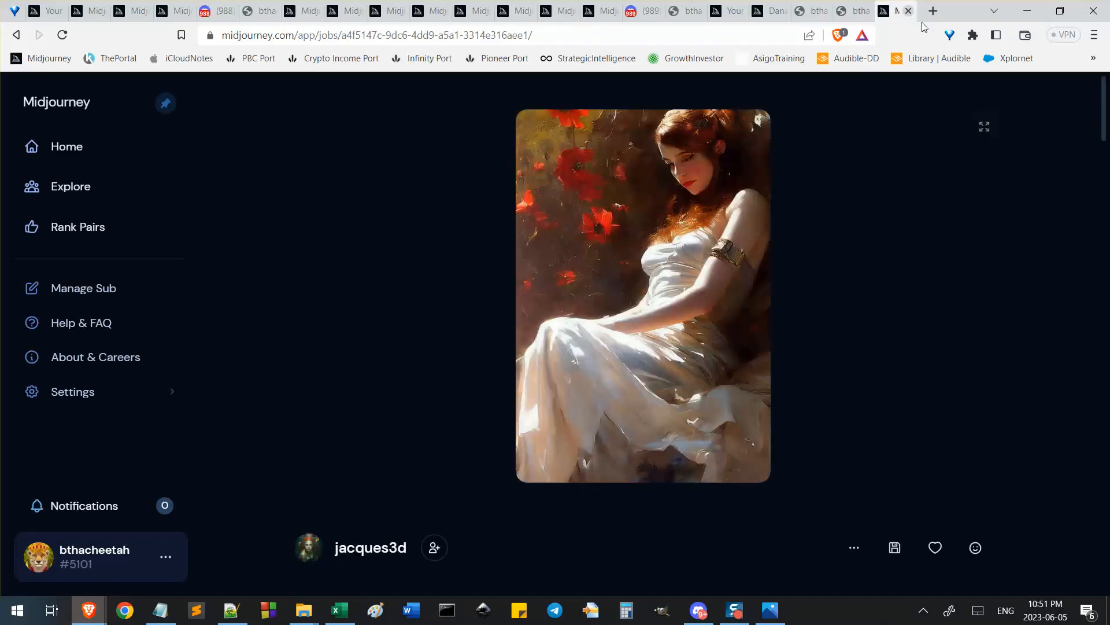
pyautogui.click(950, 35)
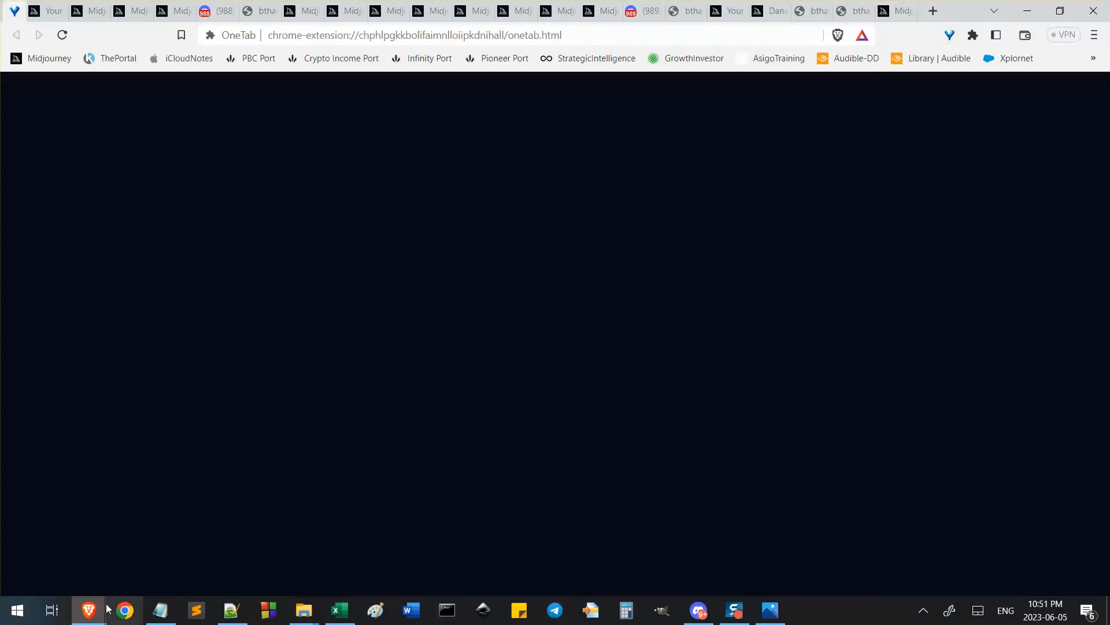
pyautogui.moveTo(92, 607)
pyautogui.click(266, 559)
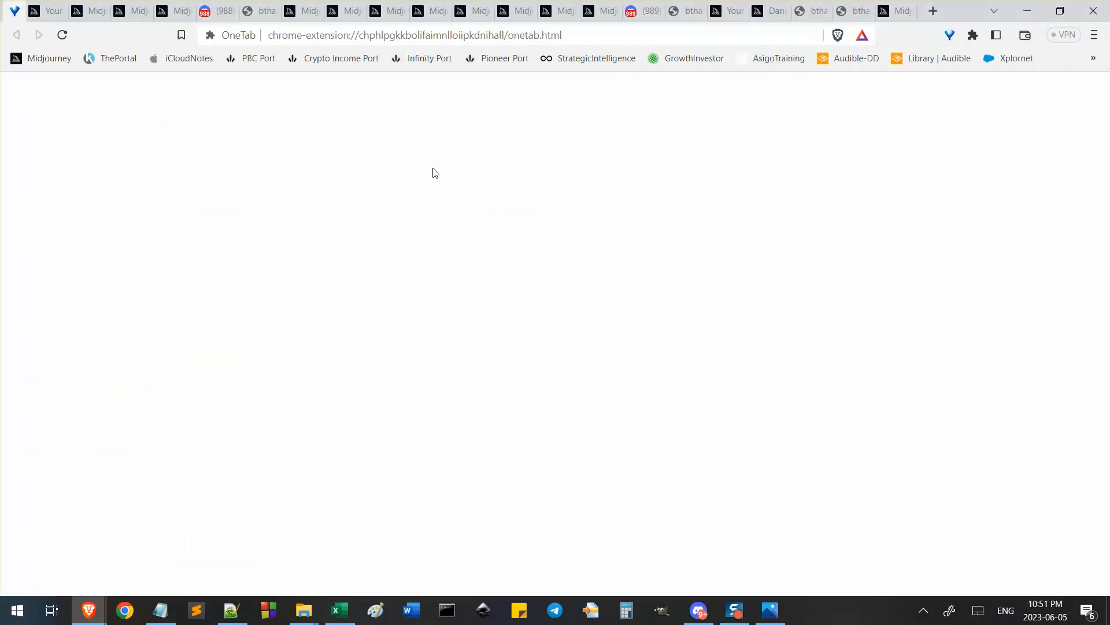
pyautogui.click(1093, 11)
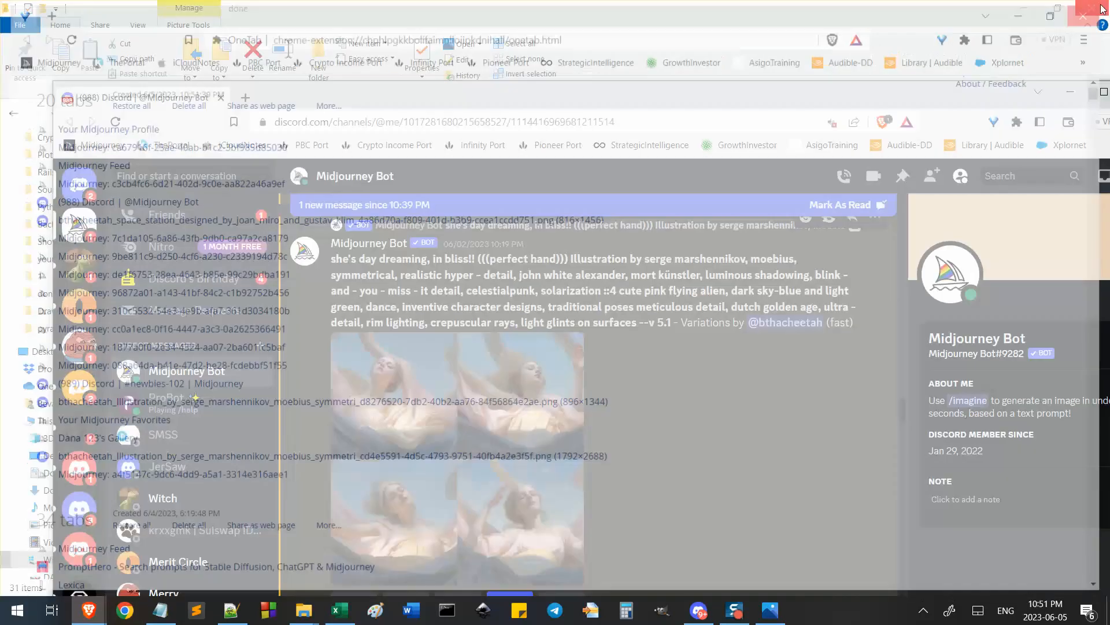
# Maximize the Discord window and merge the 9682ec47 job page into it as a second tab
pyautogui.doubleClick(335, 86)
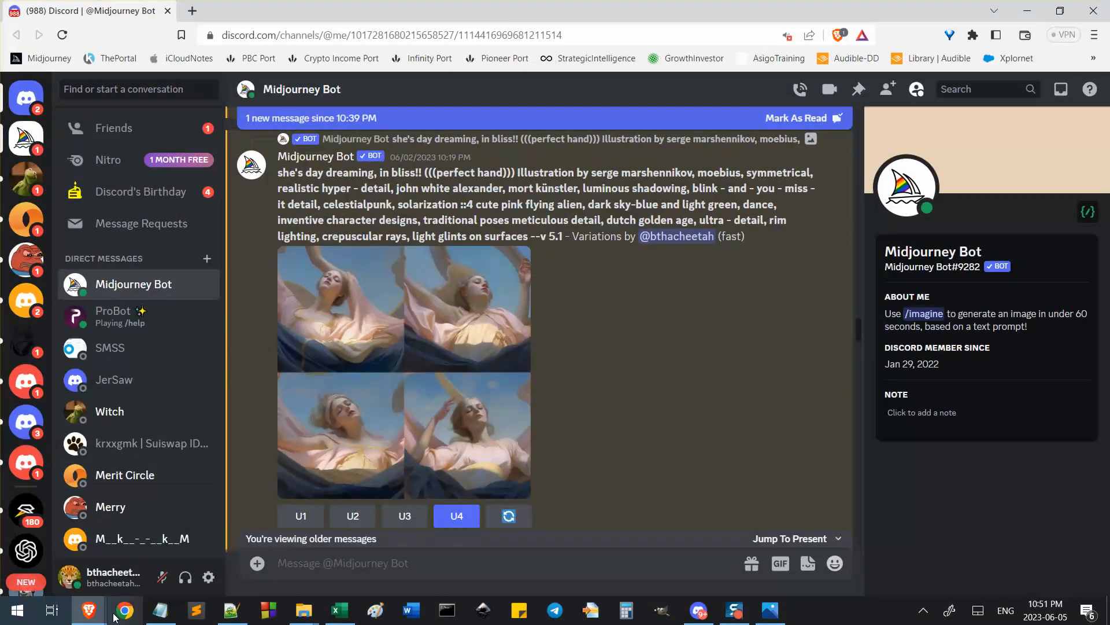
pyautogui.moveTo(89, 611)
pyautogui.click(183, 565)
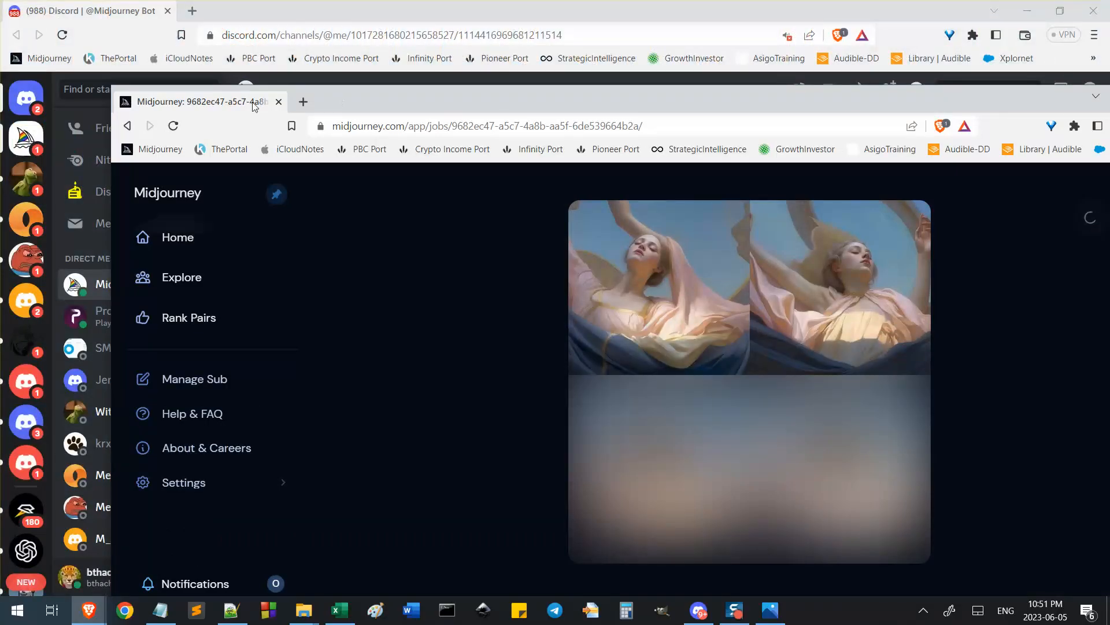
pyautogui.moveTo(253, 106); pyautogui.dragTo(226, 13)
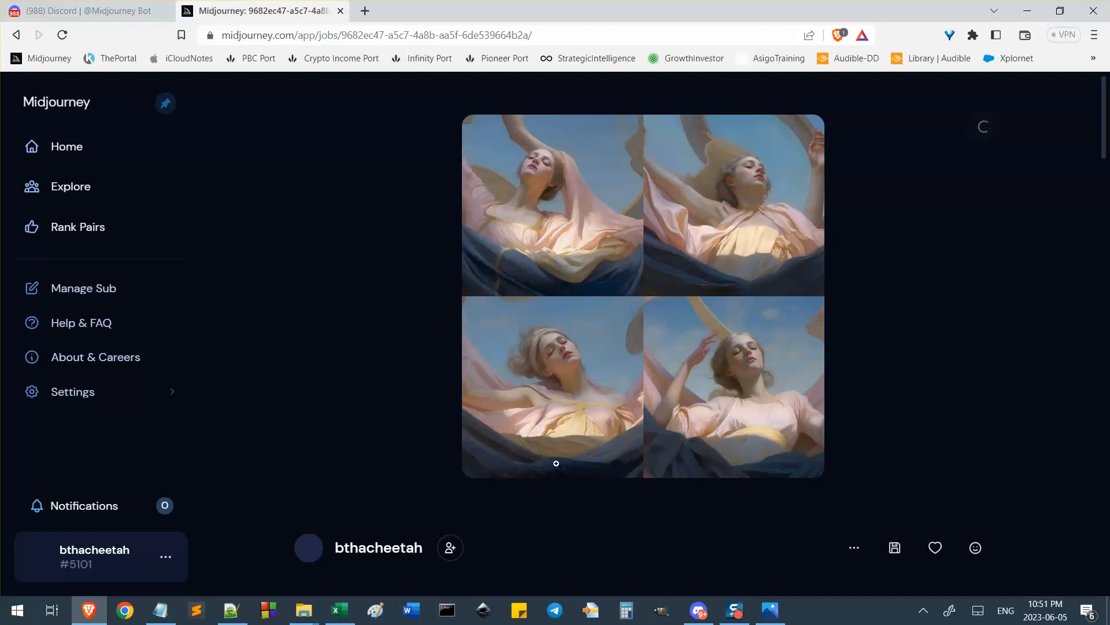
# Enlarge the 10:19 PM variations grid in the Discord chat and compare it with the grid on the Midjourney job page
pyautogui.click(124, 9)
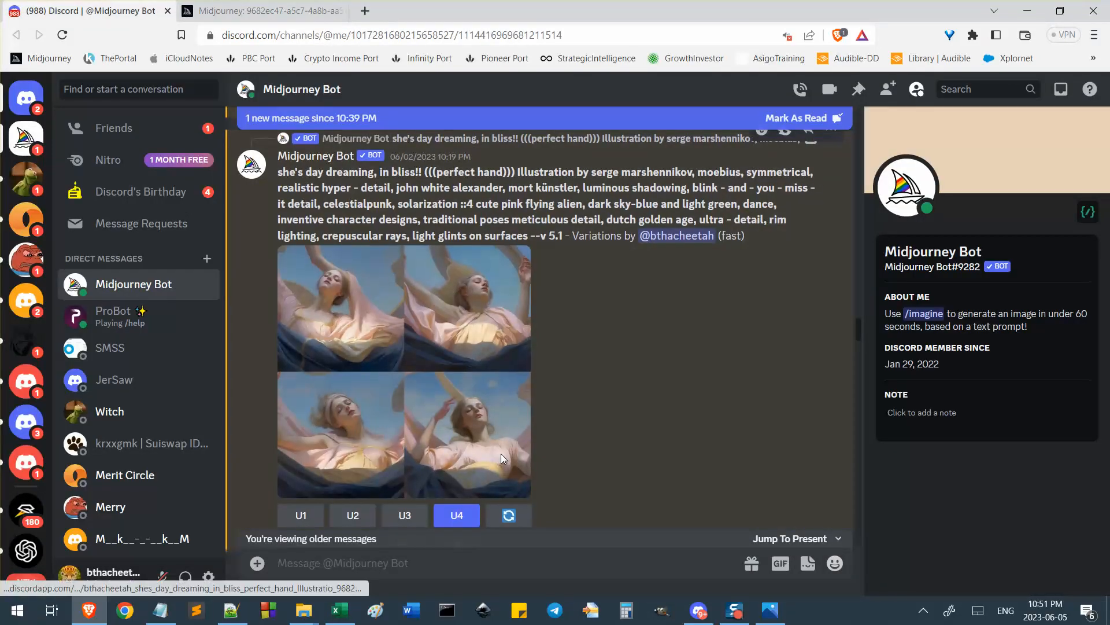
pyautogui.scroll(-1, 501, 453)
pyautogui.click(498, 399)
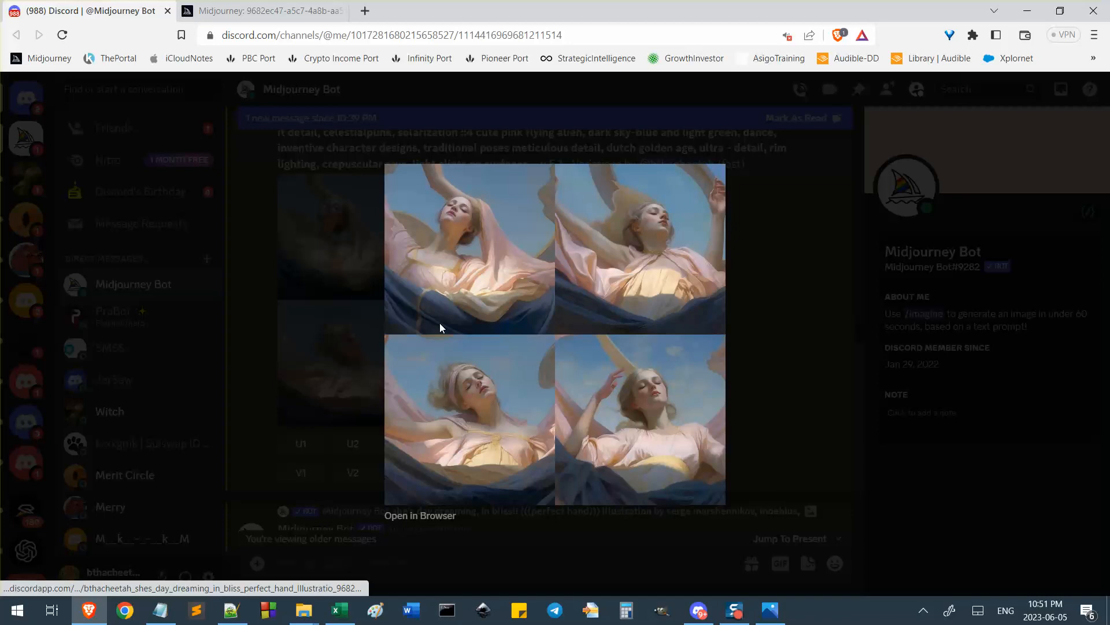
pyautogui.click(249, 10)
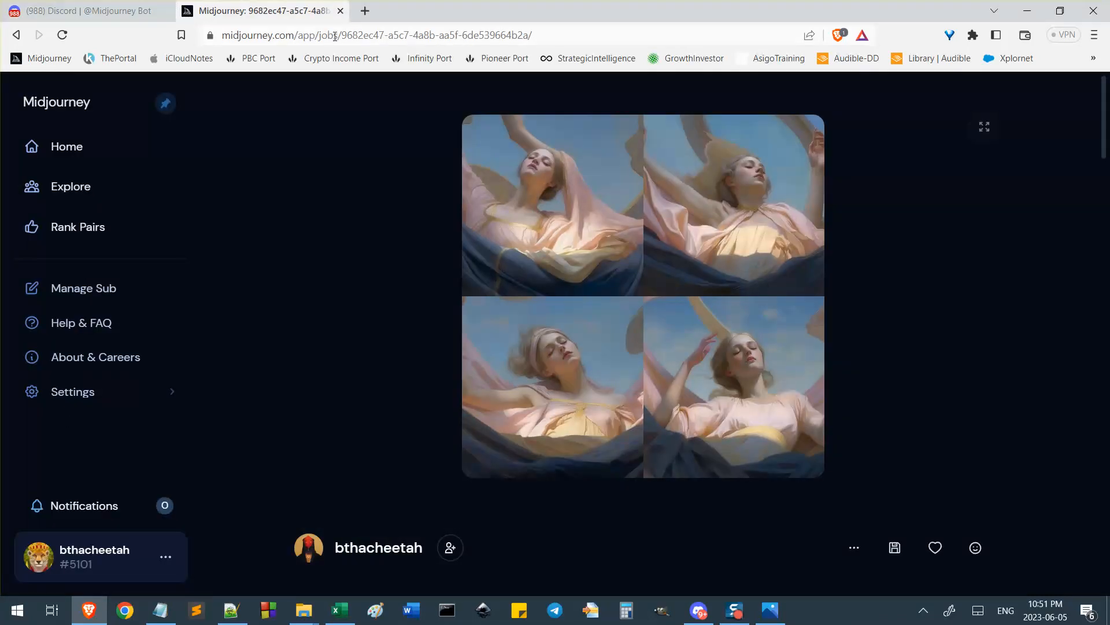
# Highlight the job ID 9682ec47-a5c7-4a8b-aa5f-6de539664b2a in the web address, and clear the selection on the job page
pyautogui.click(334, 36)
pyautogui.moveTo(398, 36); pyautogui.dragTo(449, 198)
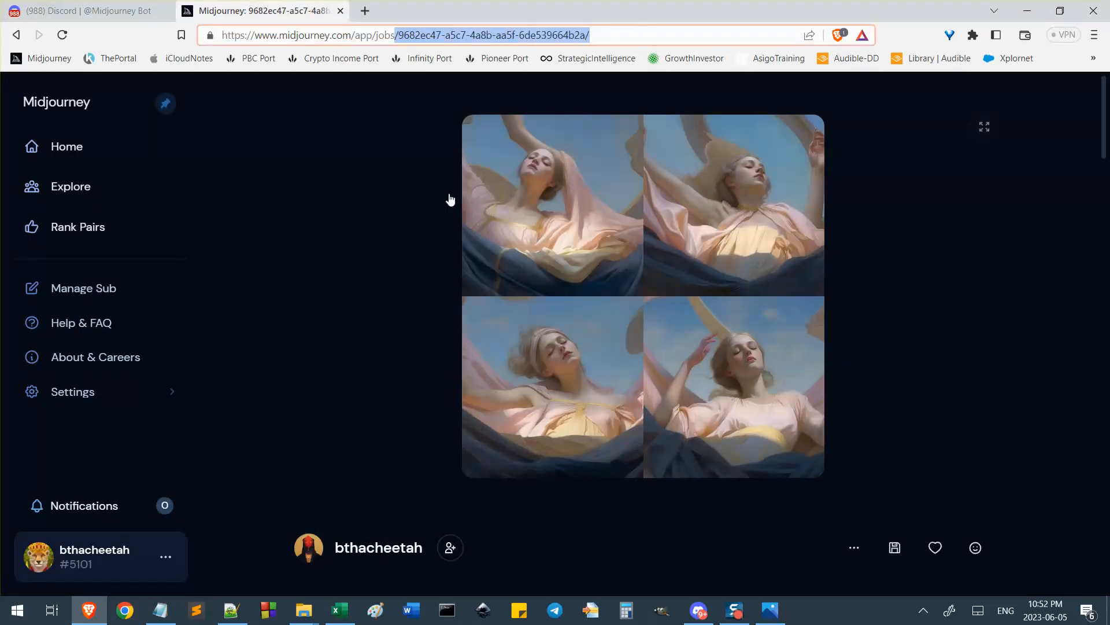
pyautogui.click(723, 187)
pyautogui.click(603, 227)
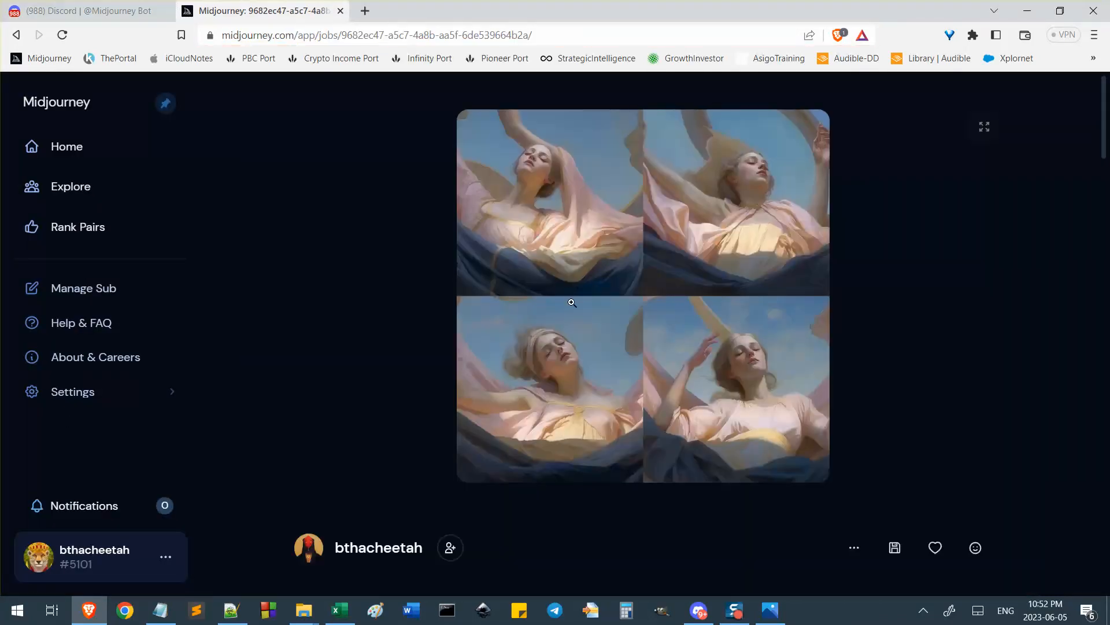
# Close the enlarged grid in the Discord chat, and read the prompt, parent and info sections on the Midjourney job page
pyautogui.click(86, 11)
pyautogui.click(324, 241)
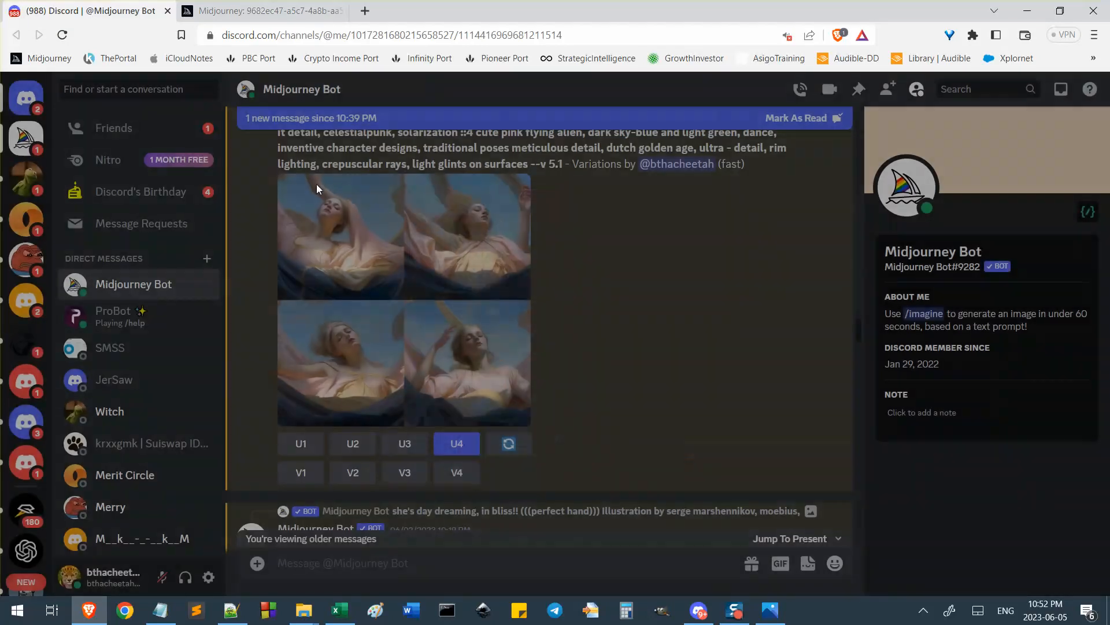
pyautogui.click(263, 10)
pyautogui.scroll(-8, 867, 520)
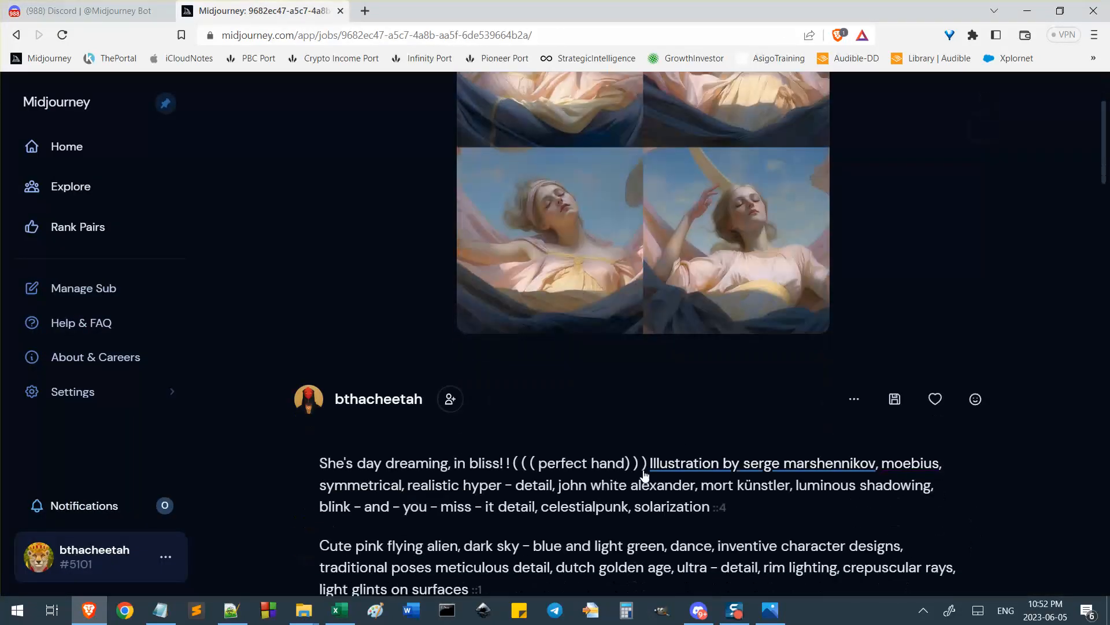
pyautogui.scroll(2, 446, 504)
pyautogui.scroll(-1, 447, 505)
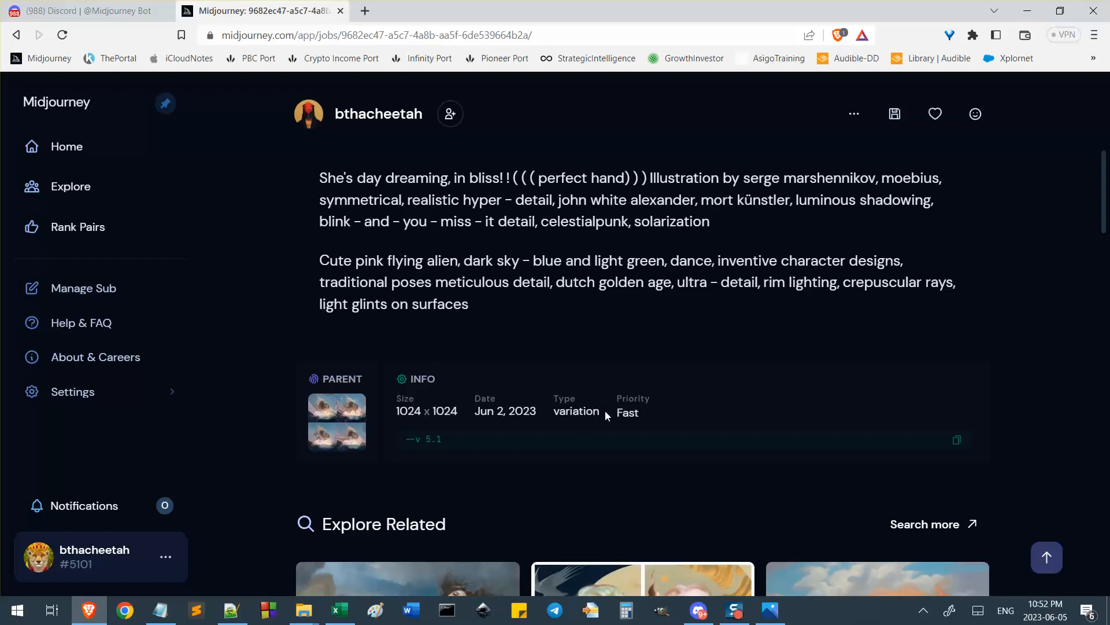
# Highlight the job's Type entry, view its parent grid's job page and go back to the variation's job page
pyautogui.moveTo(606, 413); pyautogui.dragTo(560, 399)
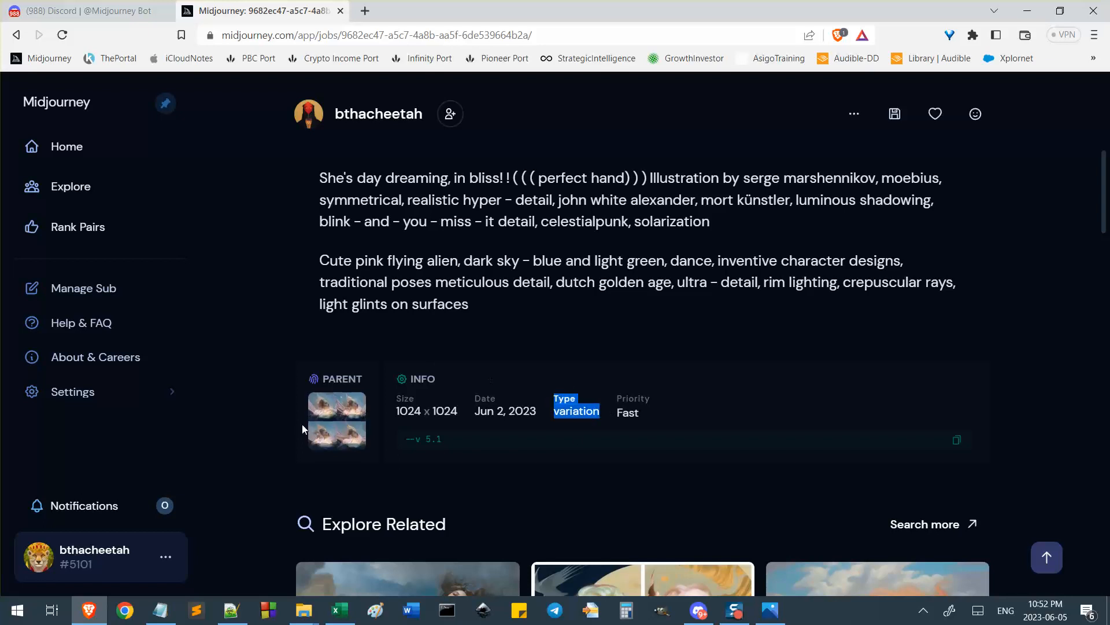
pyautogui.click(329, 422)
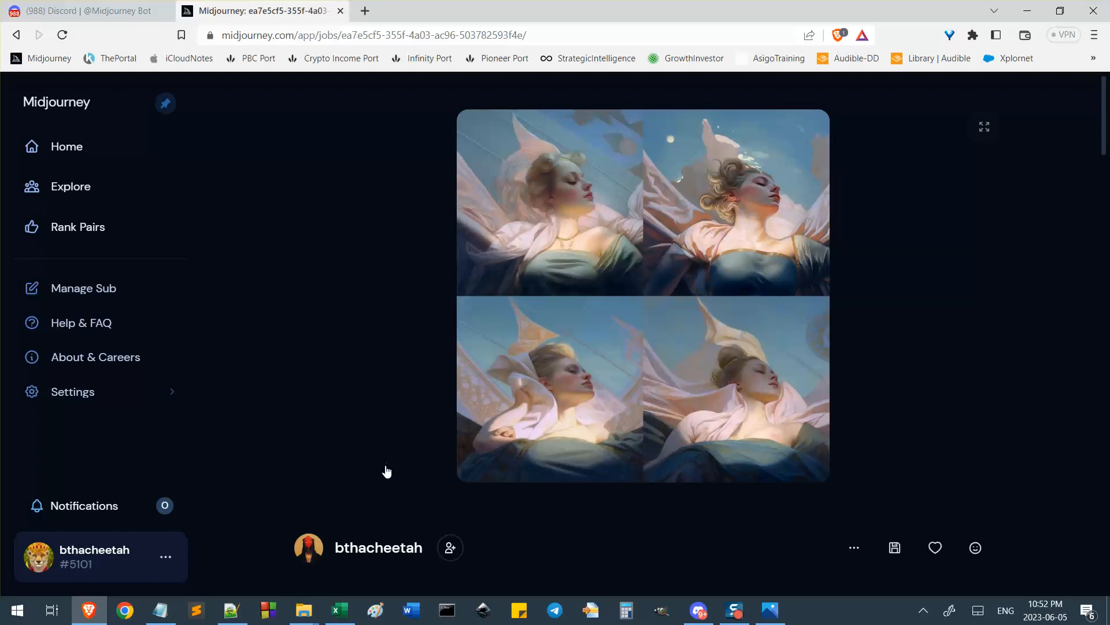
pyautogui.click(16, 35)
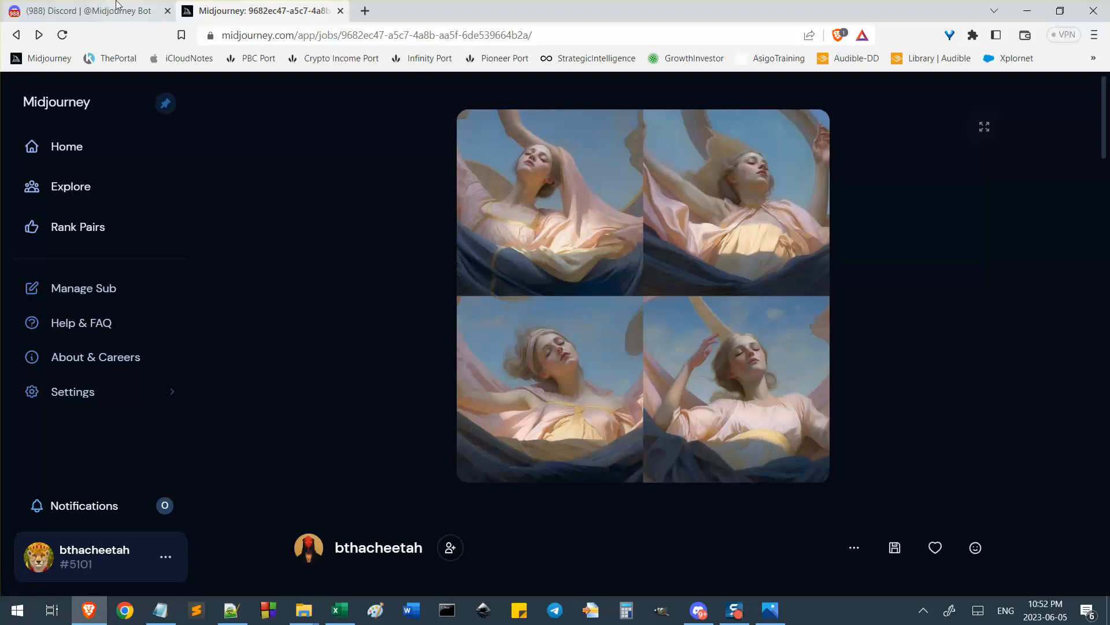
# Compare the variations grid and its U4 upscale in the Discord chat with the prompt on the 9682ec47 job page
pyautogui.hotkey('ctrl', 'Tab')
pyautogui.scroll(-6, 564, 353)
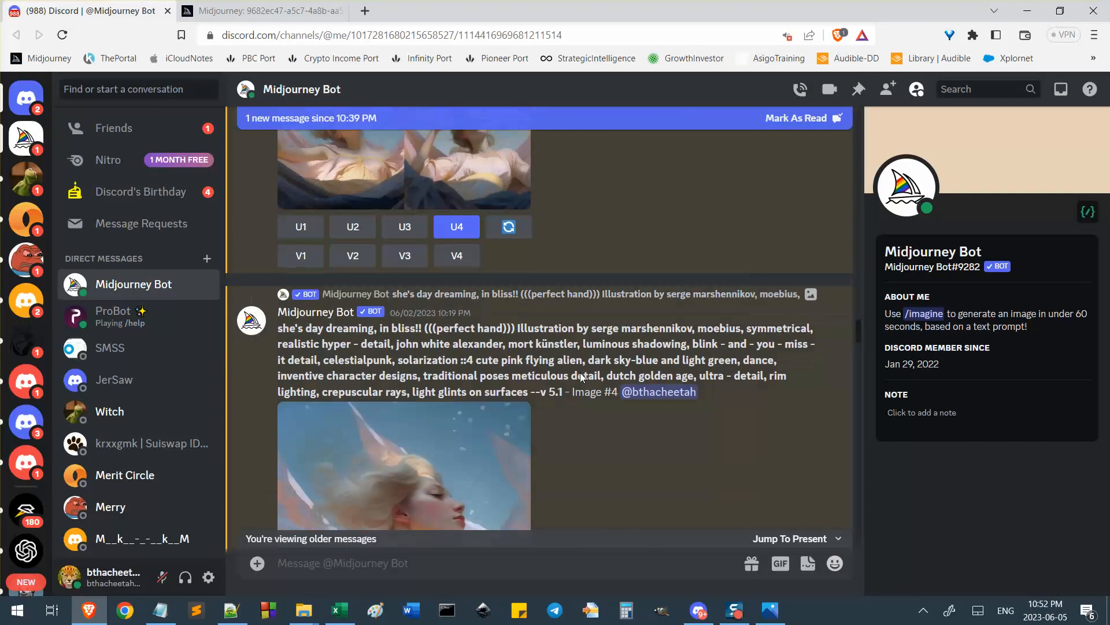
pyautogui.scroll(-3, 598, 425)
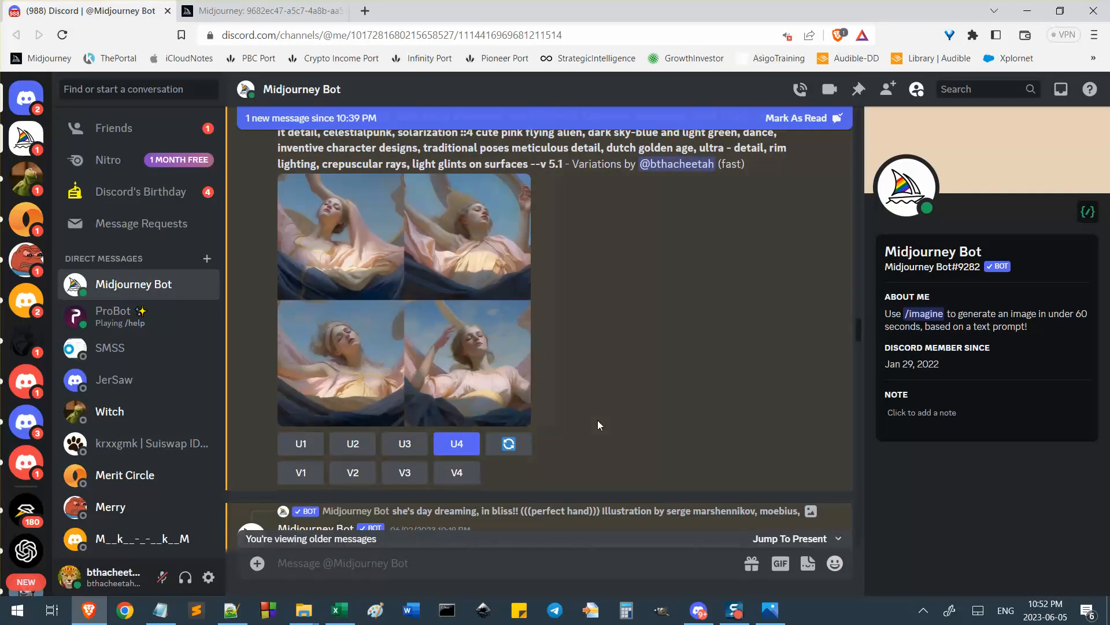
pyautogui.click(280, 7)
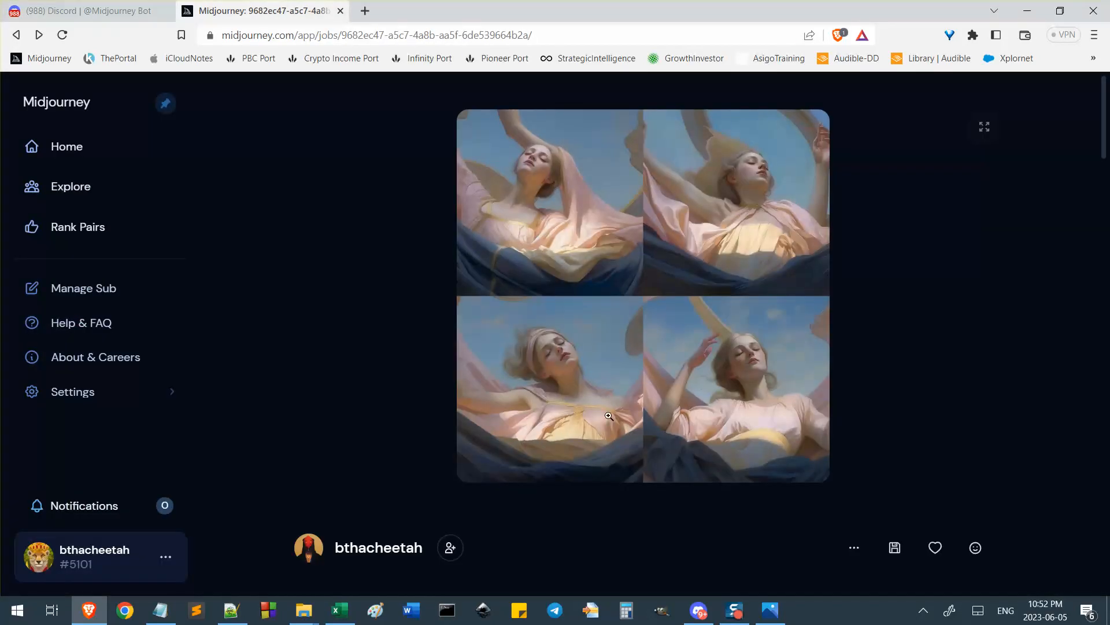
pyautogui.scroll(-7, 904, 384)
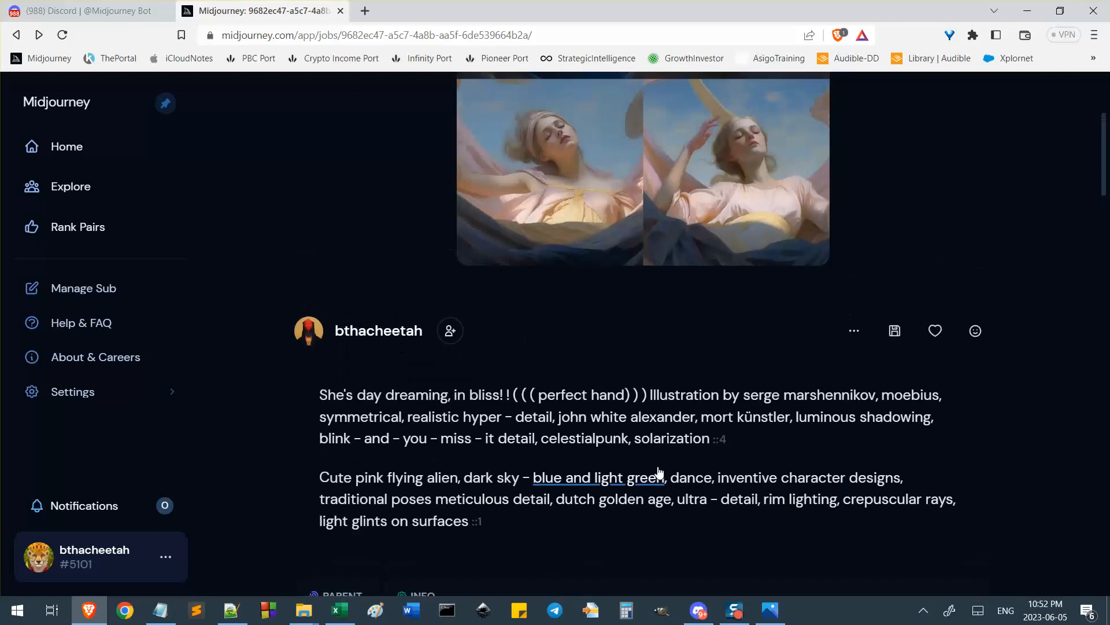
# Reread the prompt, parent and info on the variation's job page, and return to its variations grid in the Discord chat
pyautogui.scroll(-1, 527, 476)
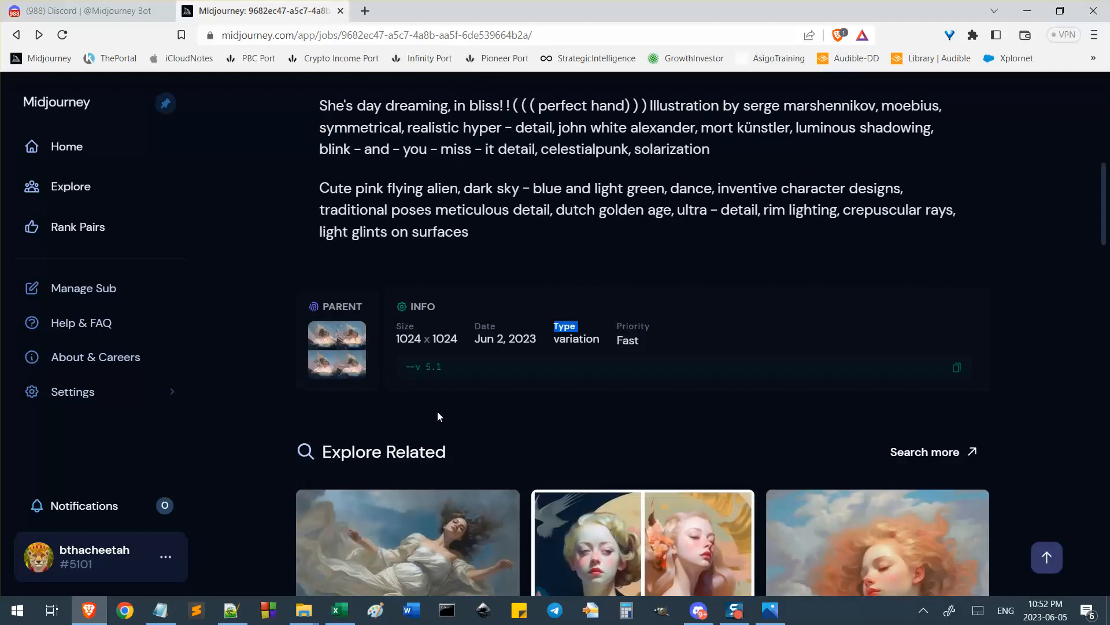
pyautogui.scroll(1, 435, 422)
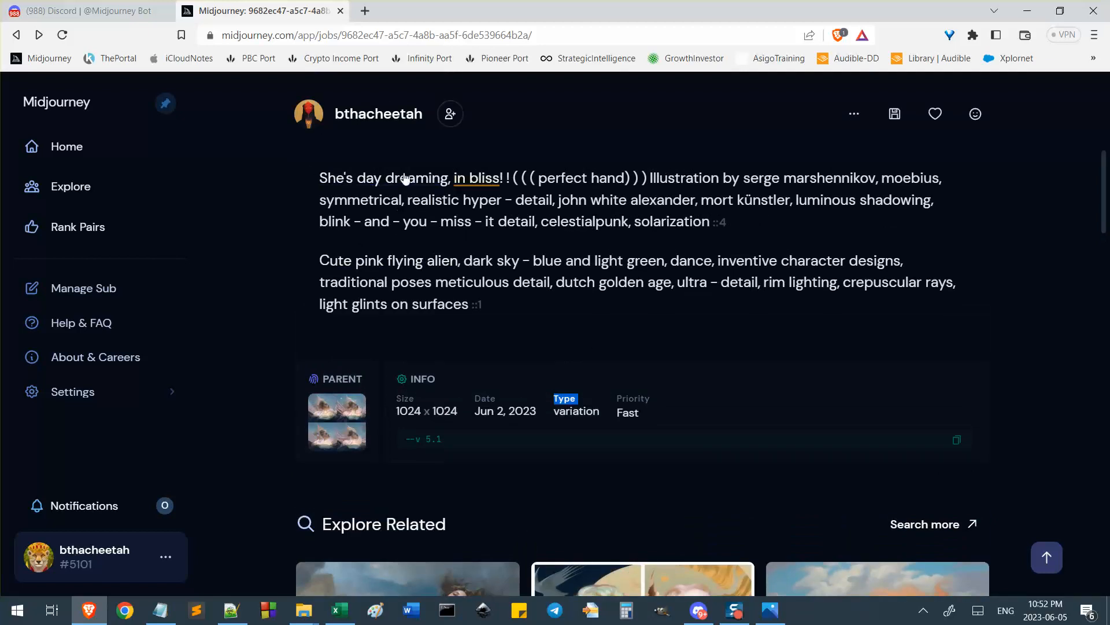
pyautogui.click(86, 10)
pyautogui.scroll(-3, 291, 241)
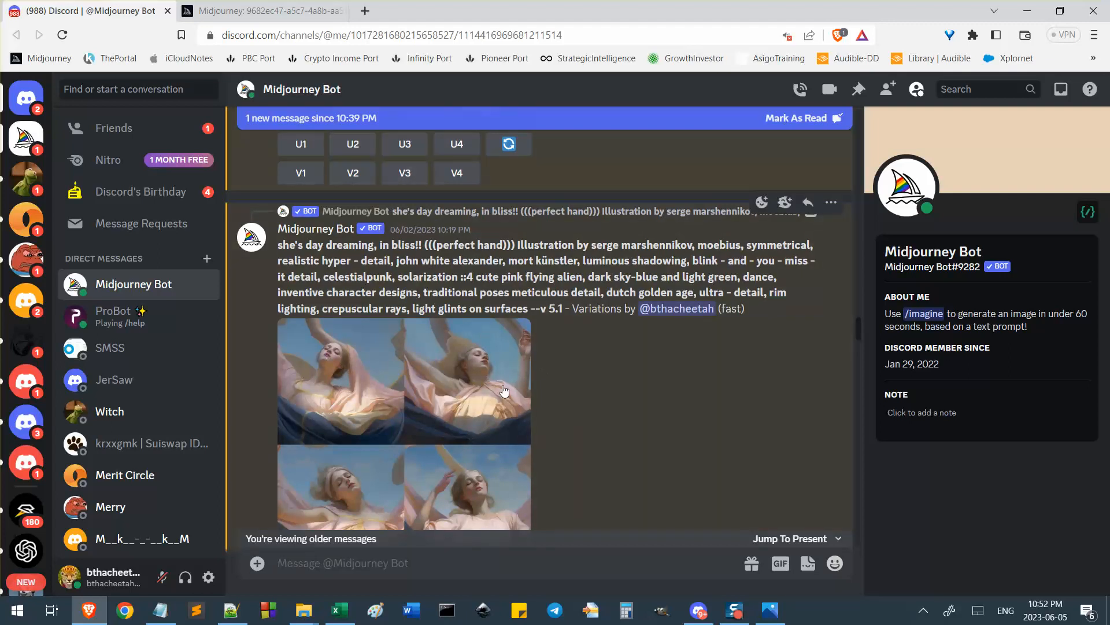
pyautogui.scroll(-10, 504, 392)
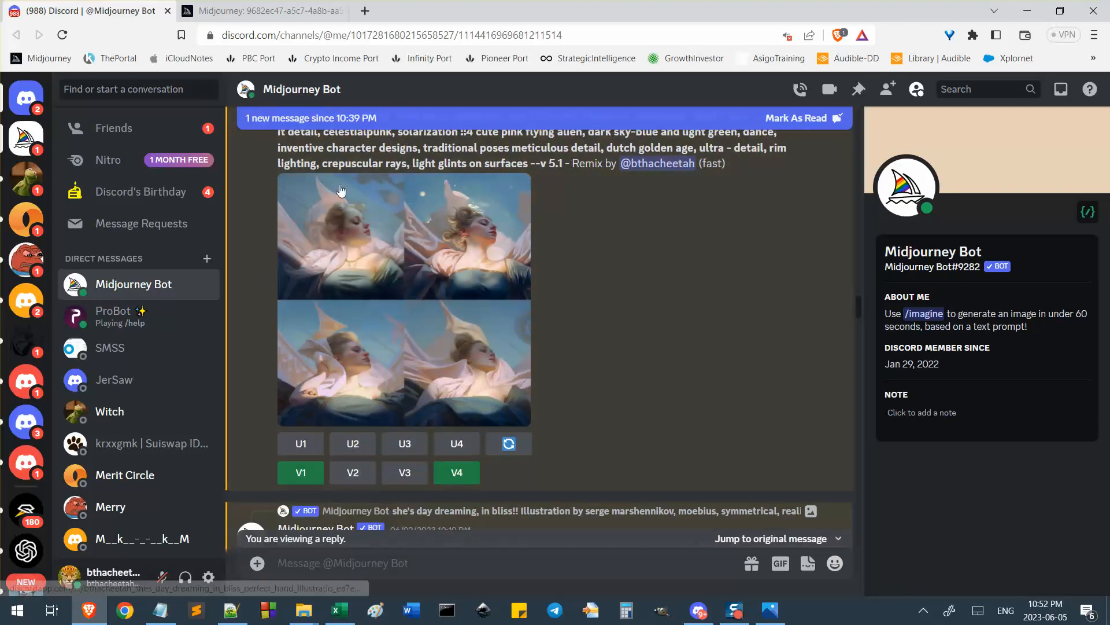
# Review the remix and variations grids and the Image #4 upscale in the Discord chat, and jump to the upscale's source grid
pyautogui.click(771, 538)
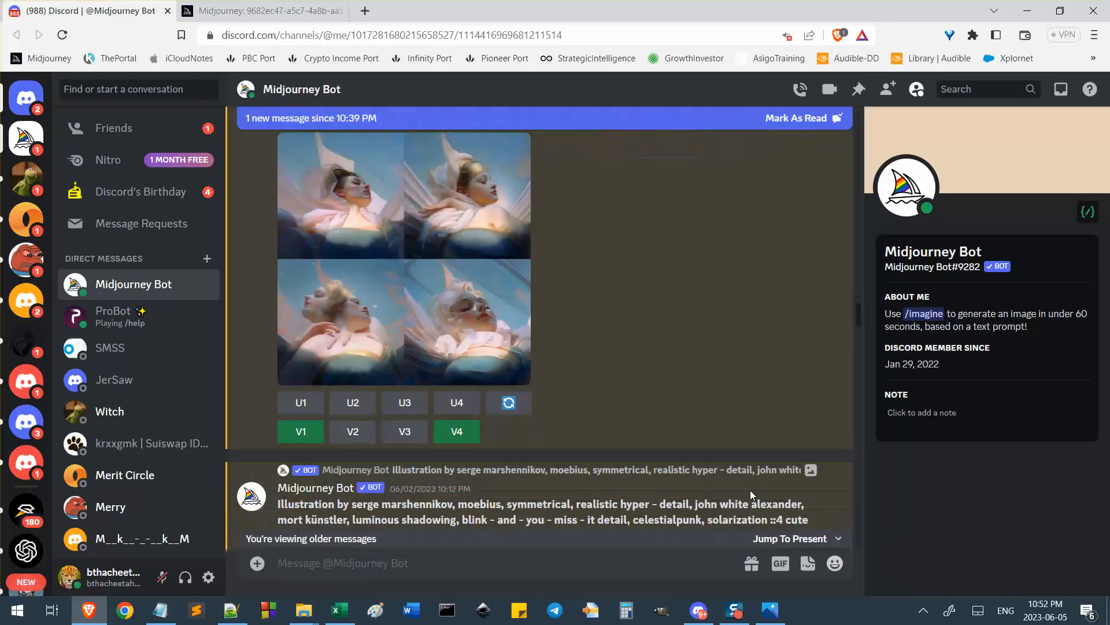
pyautogui.scroll(-10, 750, 491)
pyautogui.scroll(-4, 590, 313)
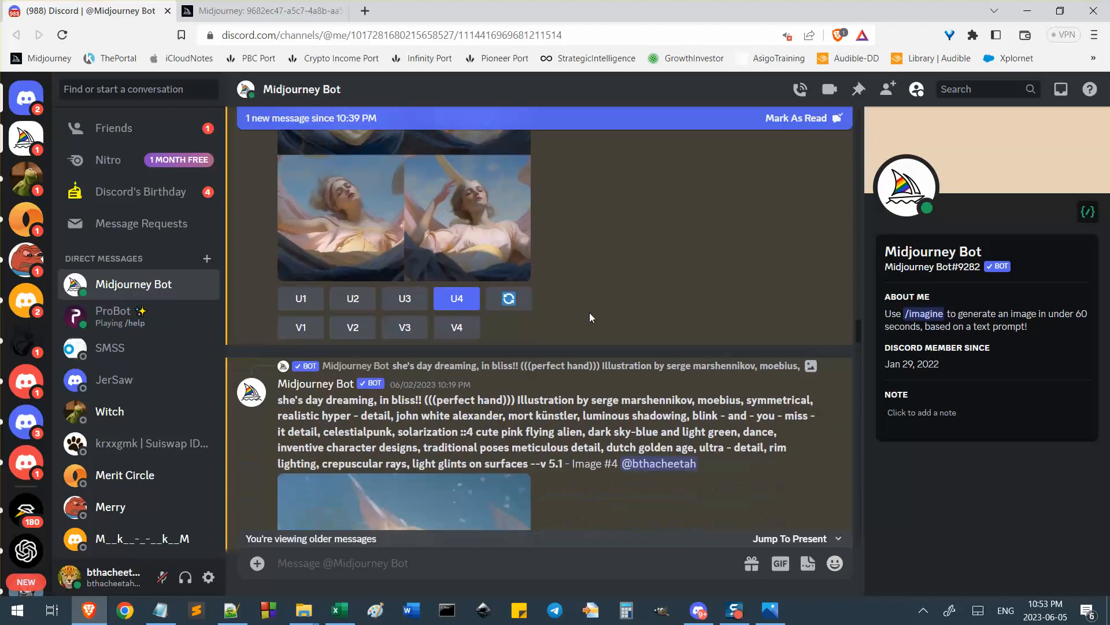
pyautogui.scroll(-5, 589, 312)
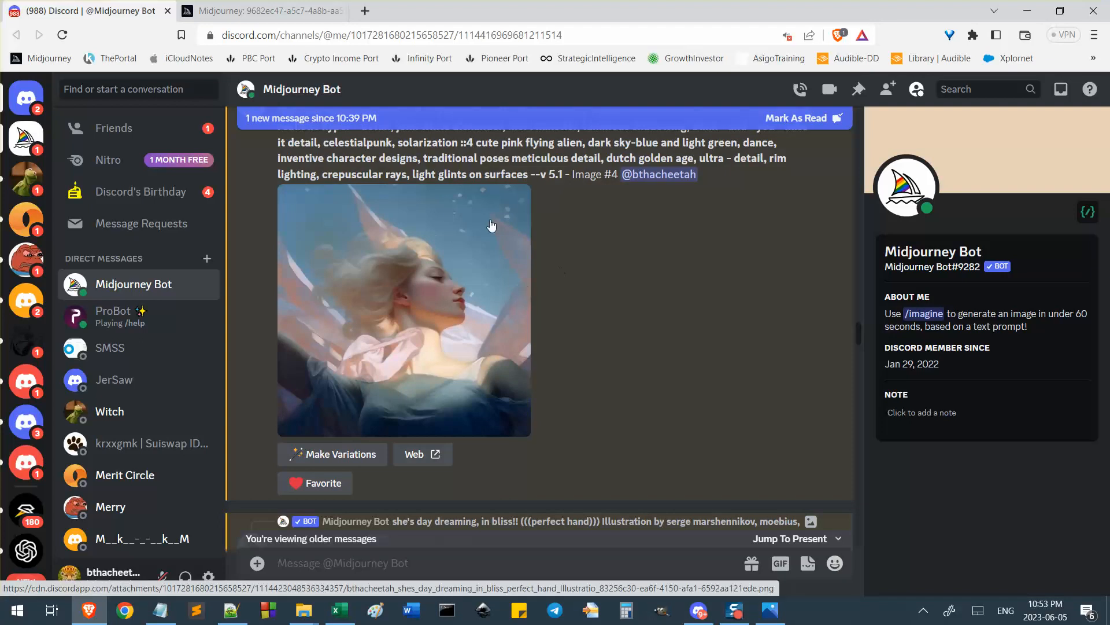
pyautogui.scroll(1, 471, 302)
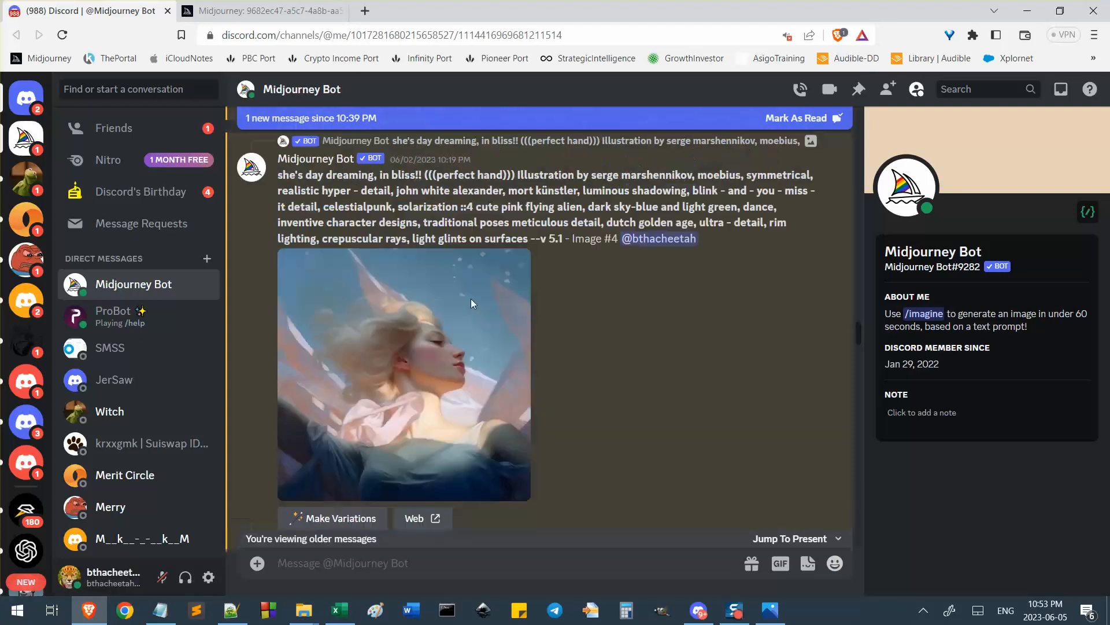
pyautogui.click(483, 142)
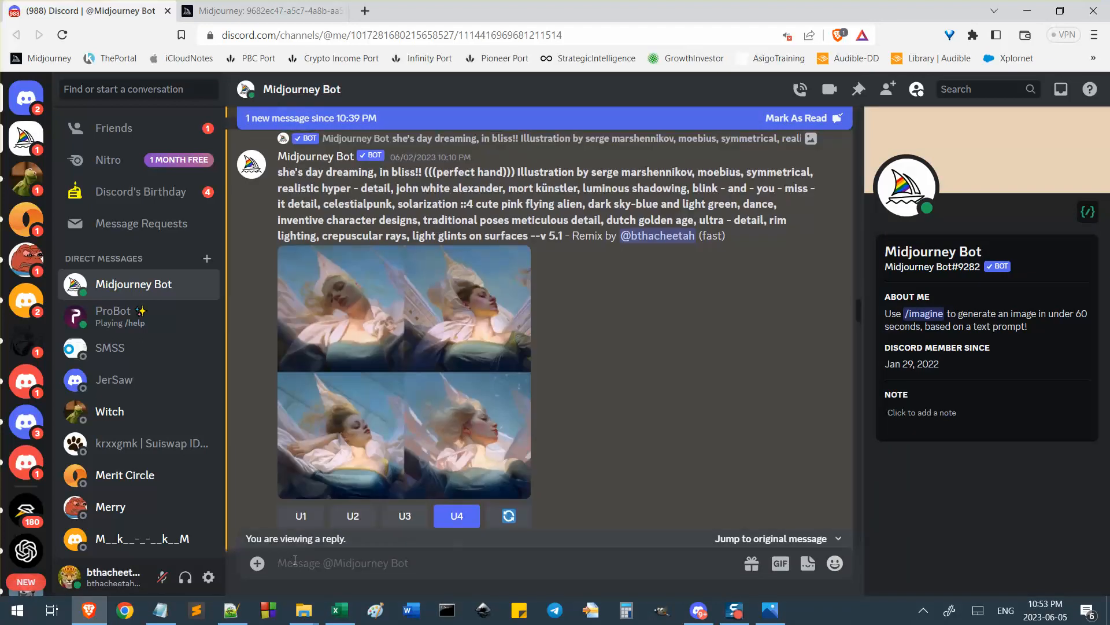
# Switch to the done folder in File Explorer and open 22.png in the image viewer
pyautogui.click(321, 521)
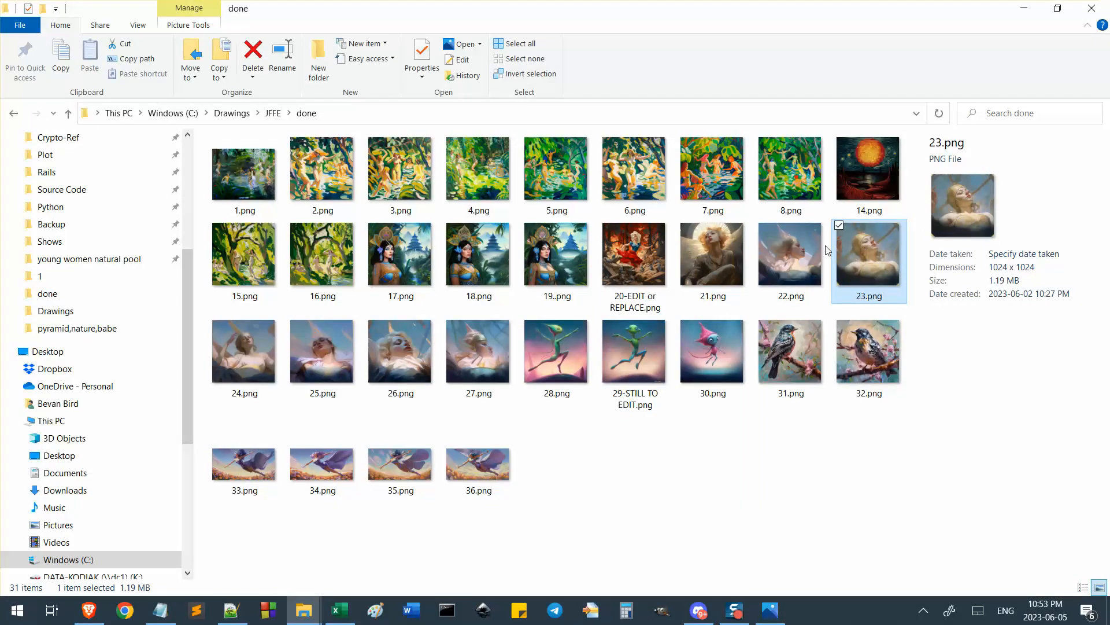
pyautogui.doubleClick(789, 248)
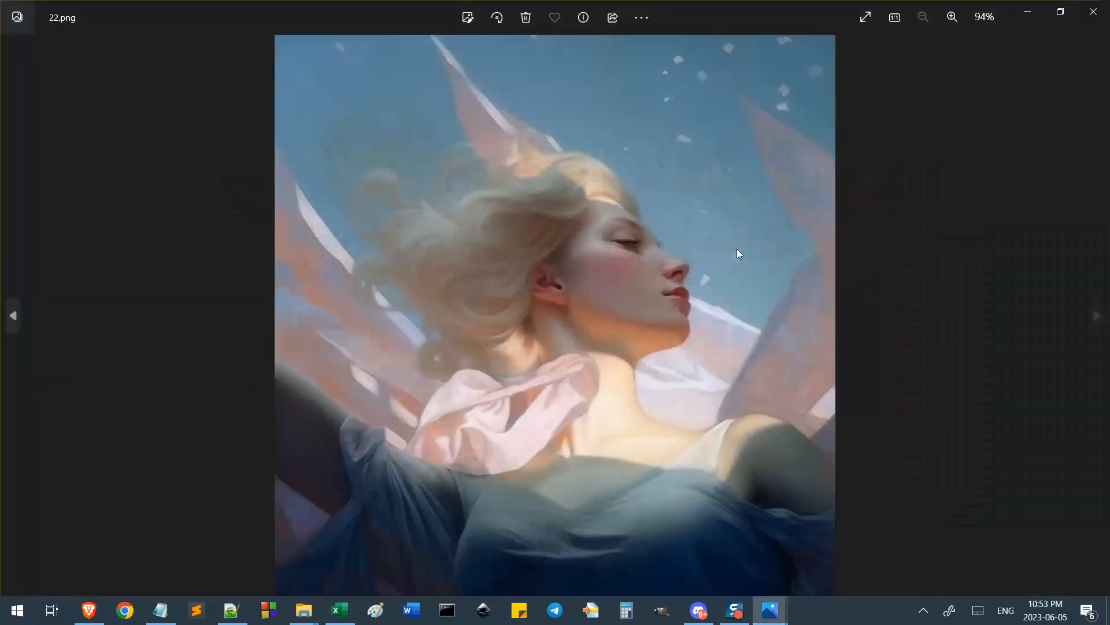
pyautogui.click(1092, 8)
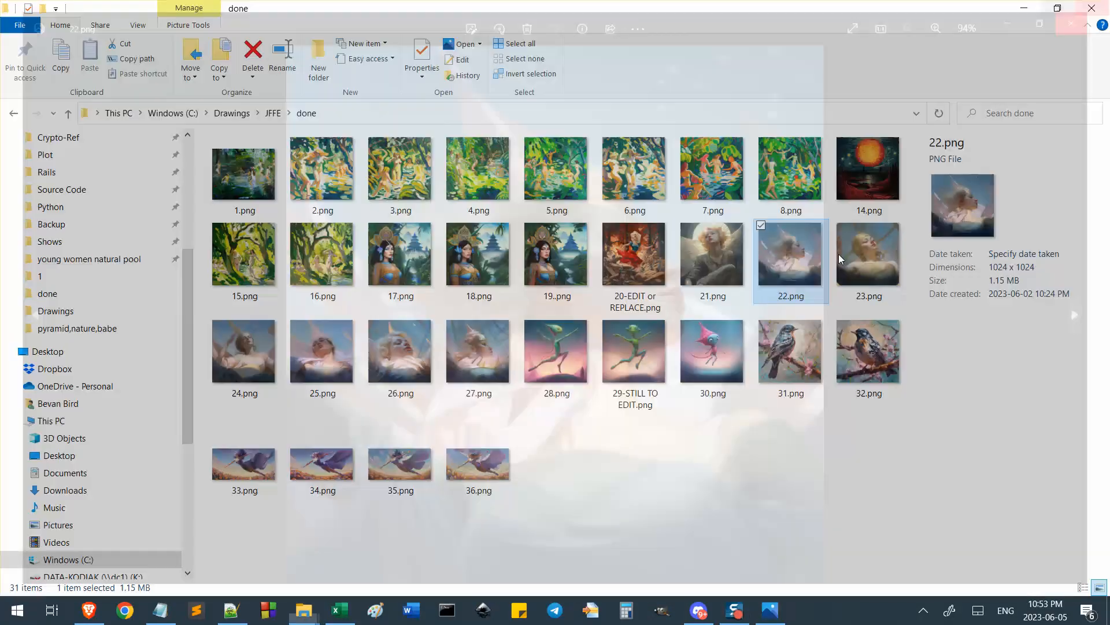
pyautogui.doubleClick(779, 247)
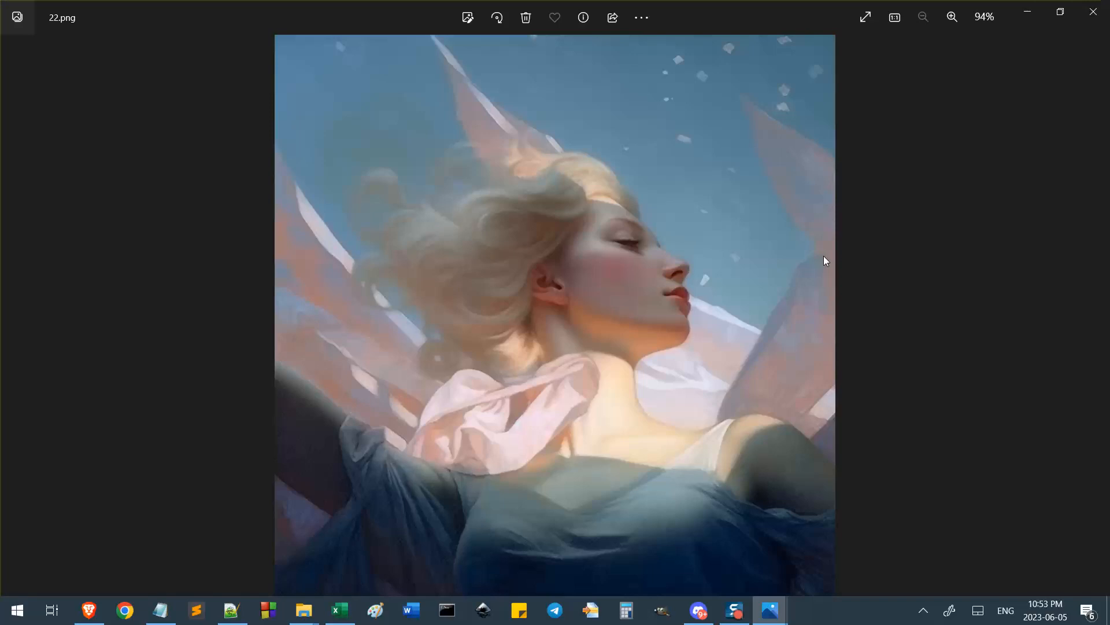
# Browse the finished images from 23.png through 27.png, and close the image viewer
pyautogui.press('Right')
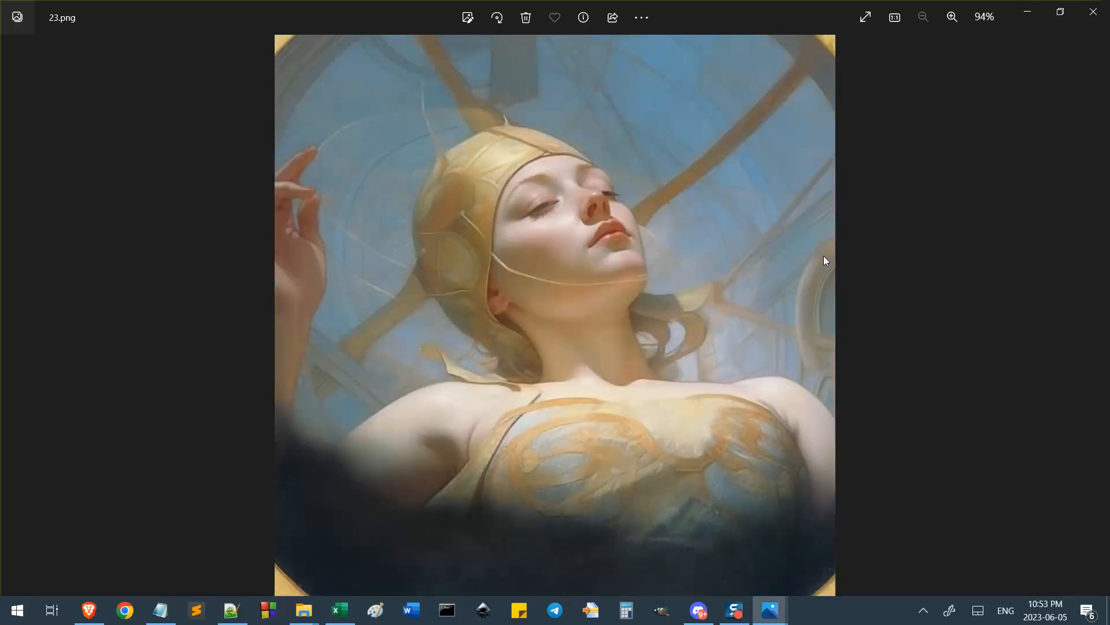
pyautogui.press('Right')
pyautogui.press('Right')
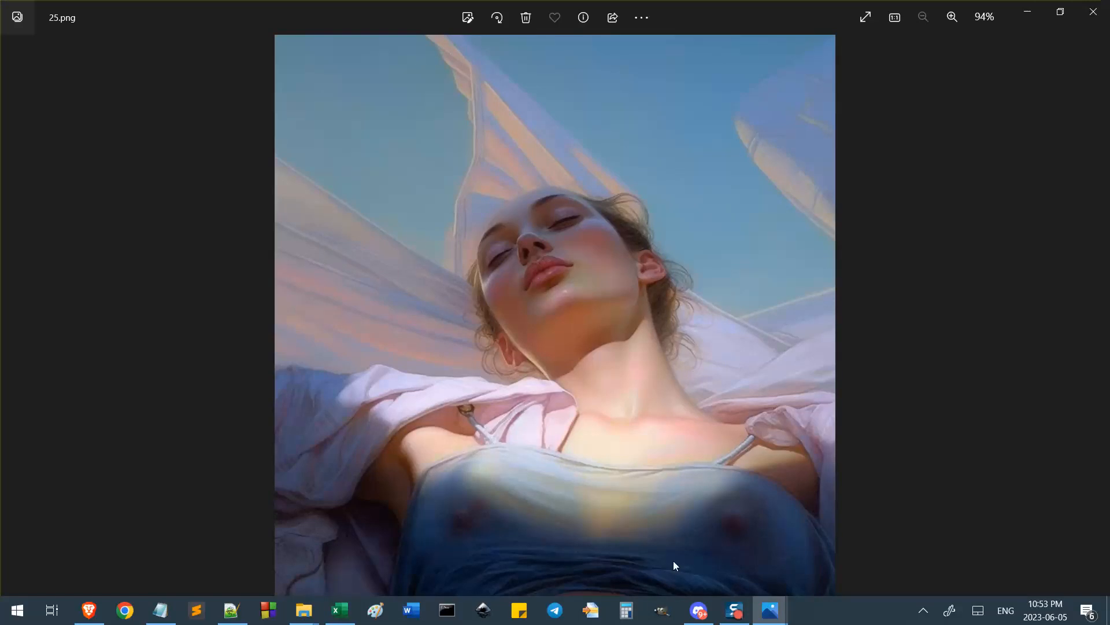
pyautogui.press('Right')
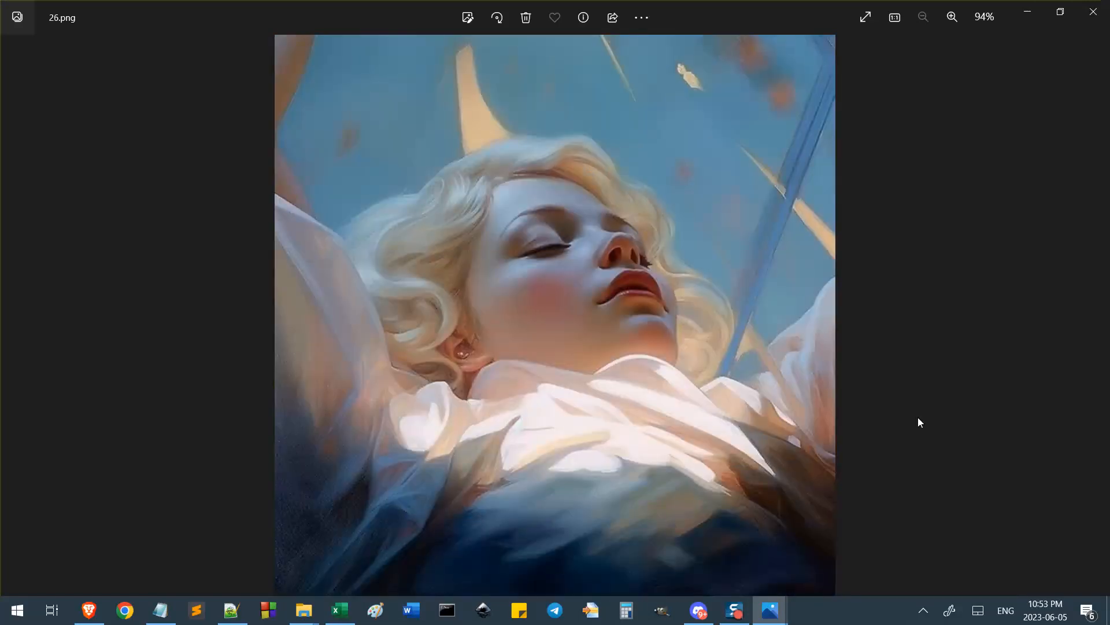
pyautogui.press('Right')
pyautogui.press('Left')
pyautogui.press('Right')
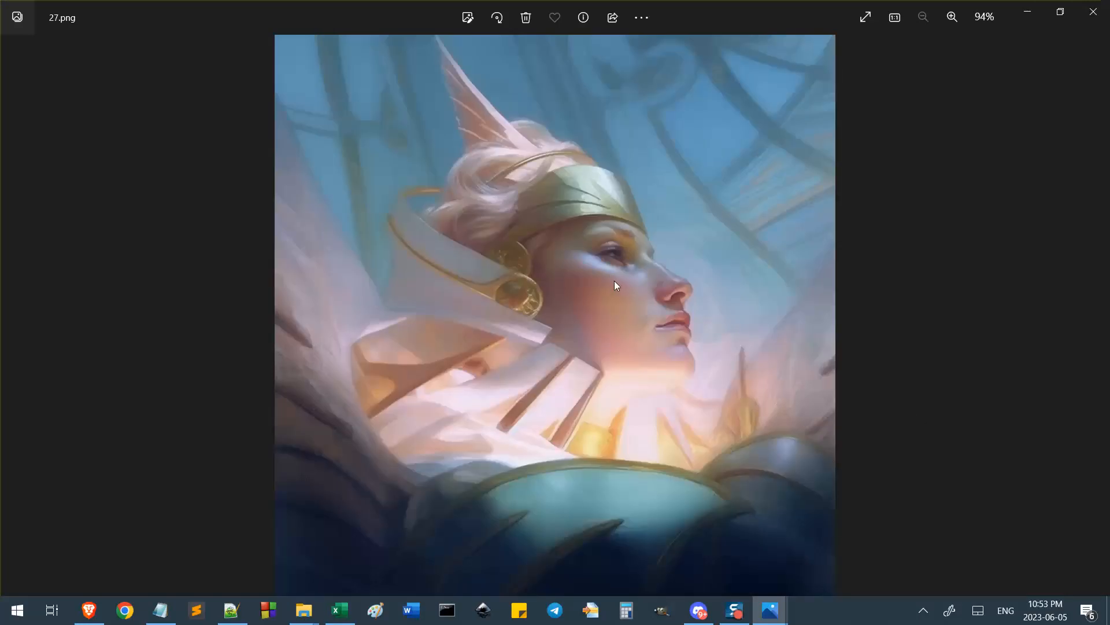
pyautogui.click(1093, 12)
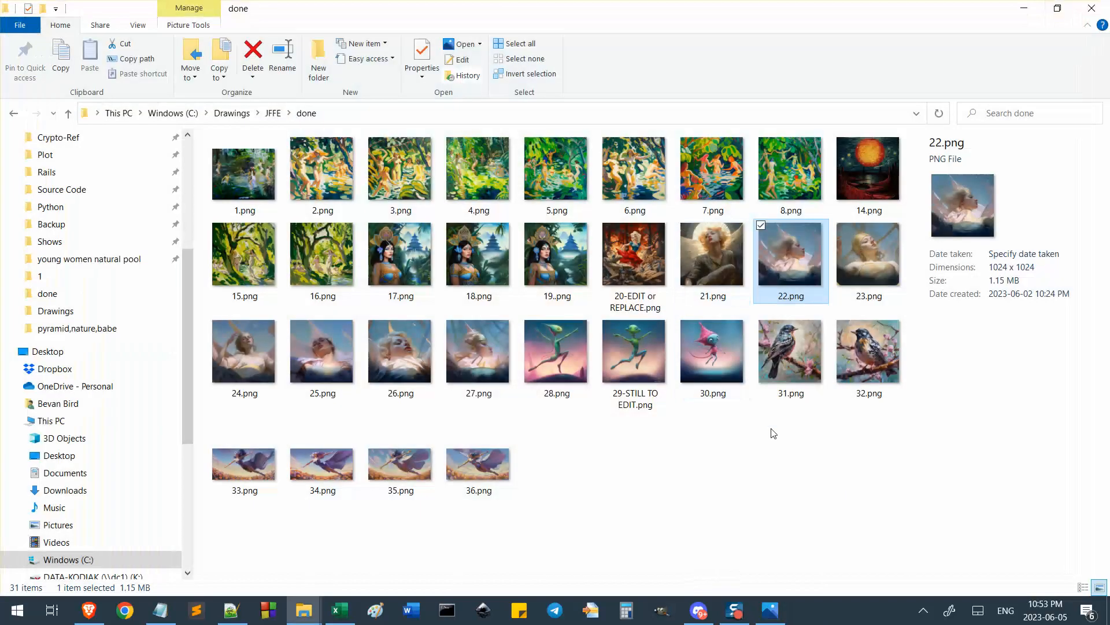
# View 21.png and 30.png from the done folder in turn, closing each image after examining it
pyautogui.doubleClick(724, 264)
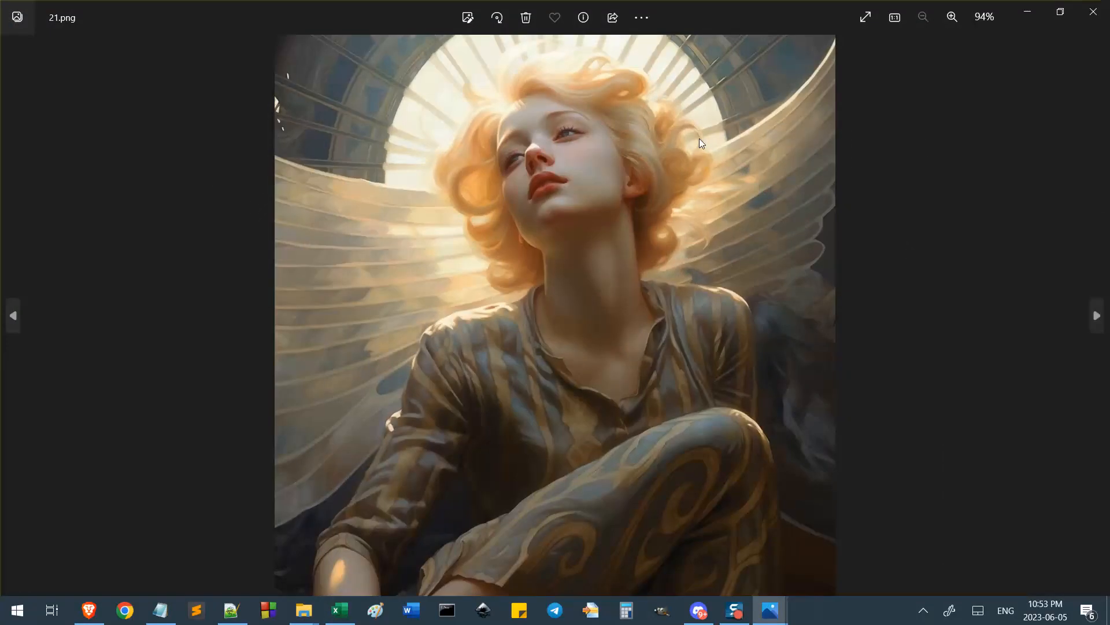
pyautogui.click(1092, 12)
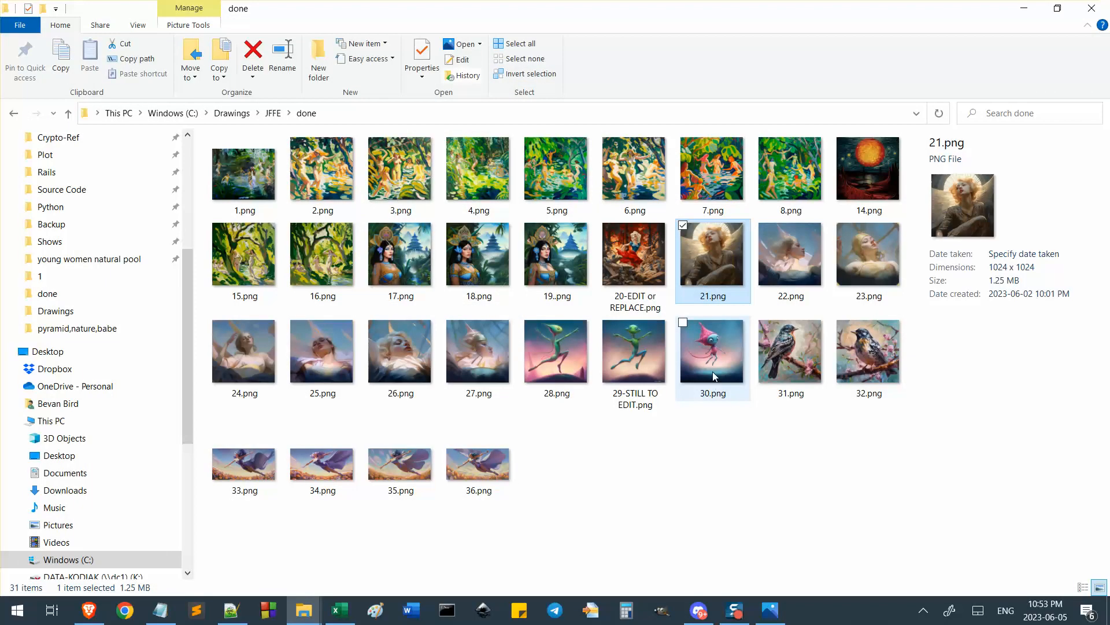
pyautogui.click(713, 371)
pyautogui.doubleClick(713, 375)
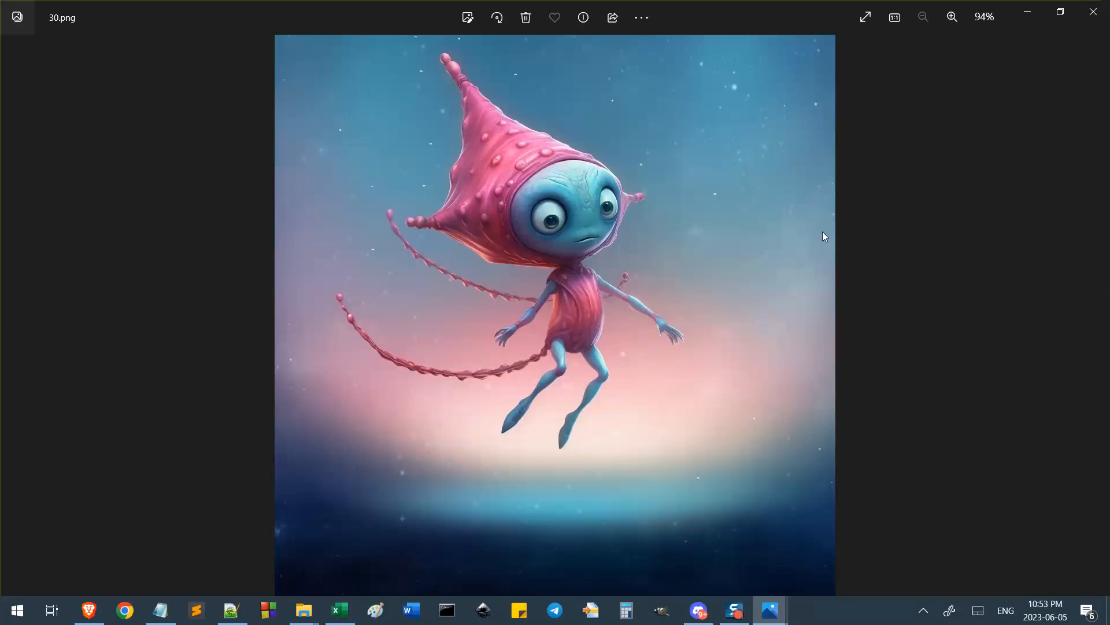
pyautogui.click(1093, 12)
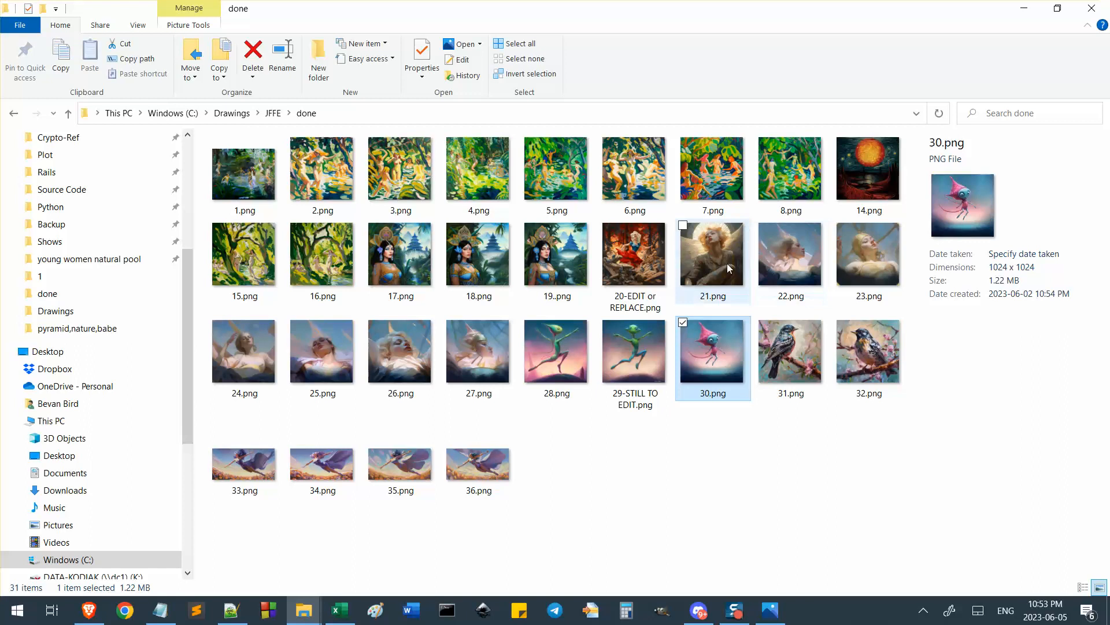
# Examine 27.png at full size twice, closing the image each time
pyautogui.click(470, 350)
pyautogui.doubleClick(468, 346)
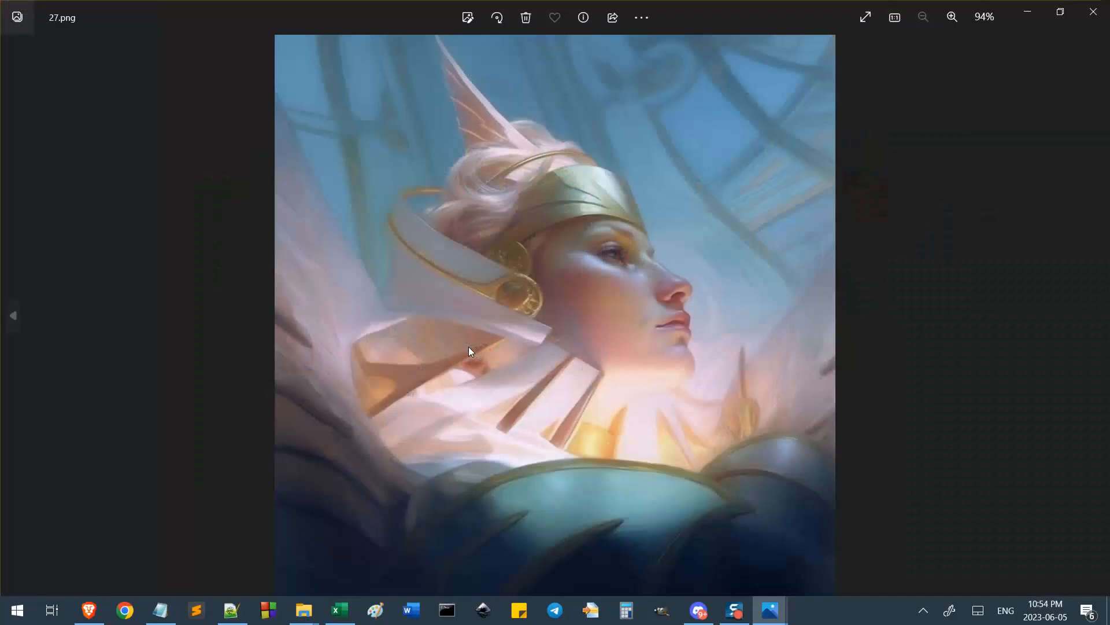
pyautogui.click(1093, 11)
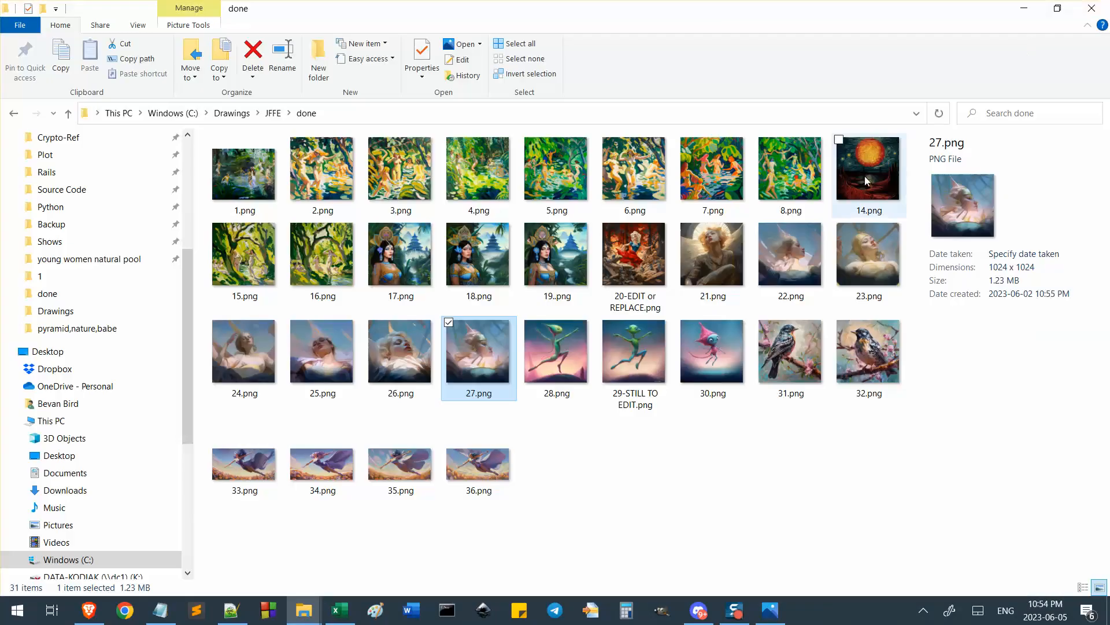
pyautogui.doubleClick(497, 348)
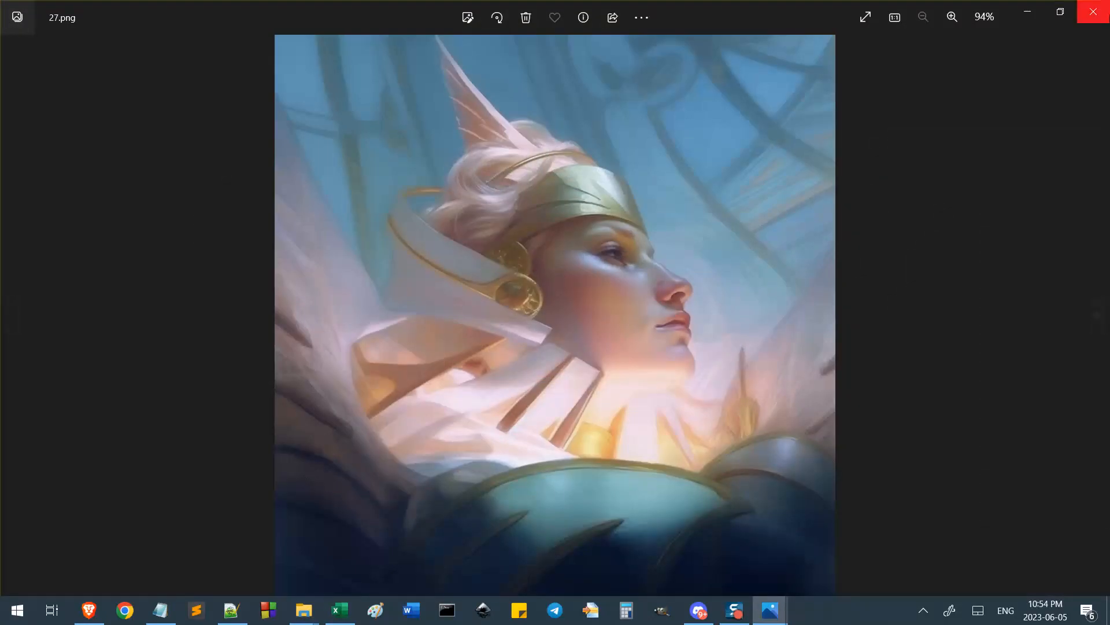
pyautogui.click(1093, 11)
# View 30.png and 21.png again to compare the alien and the winged figure with 27.png
pyautogui.click(727, 359)
pyautogui.doubleClick(727, 360)
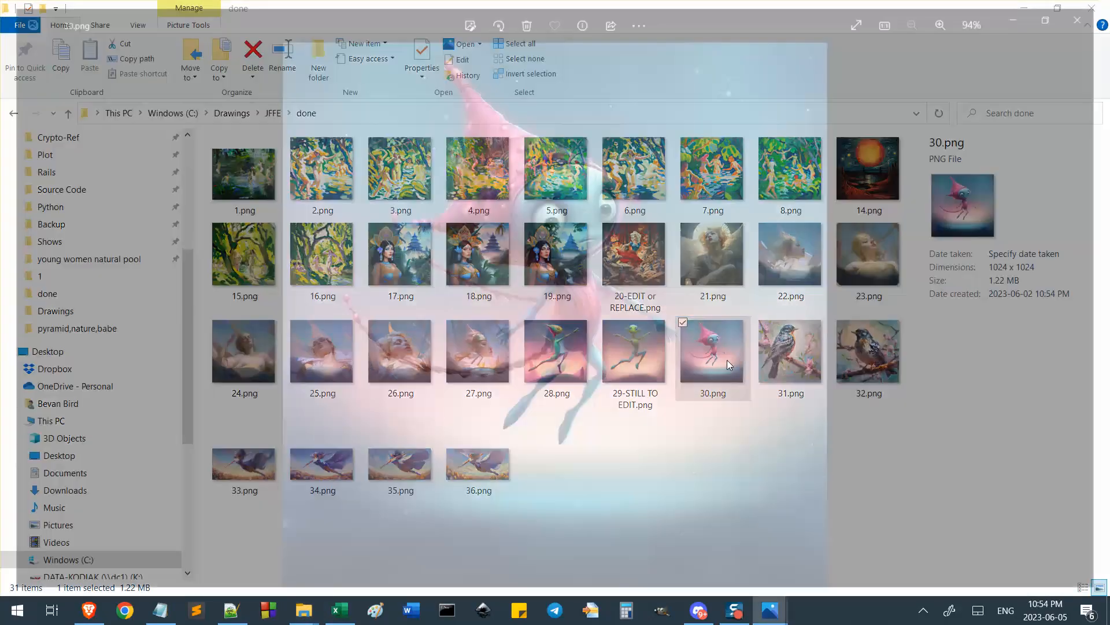
pyautogui.click(1093, 12)
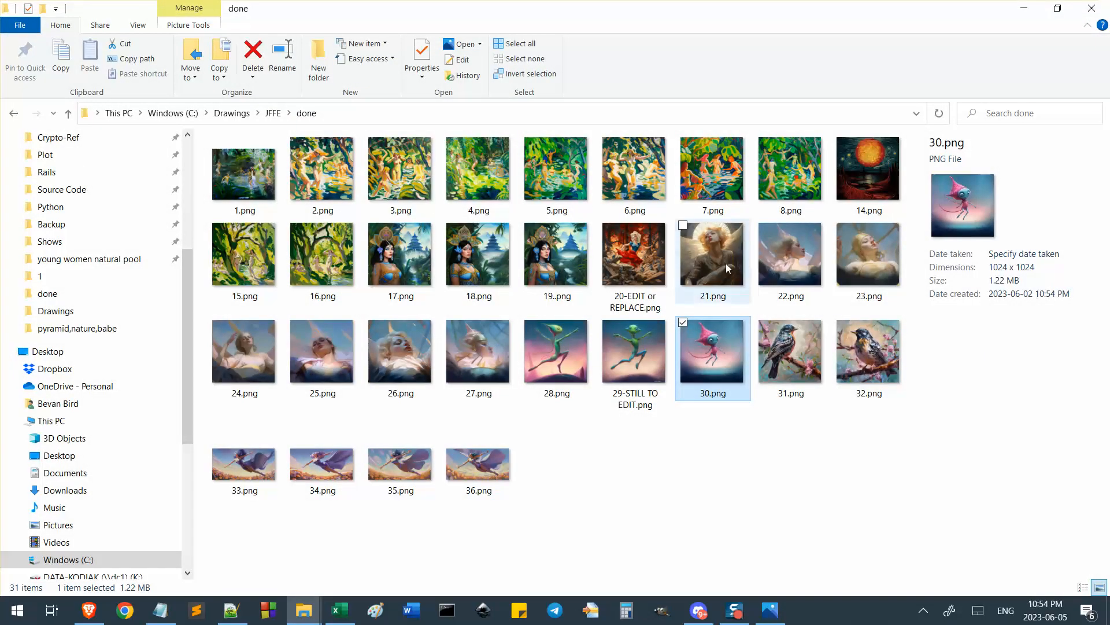
pyautogui.doubleClick(727, 267)
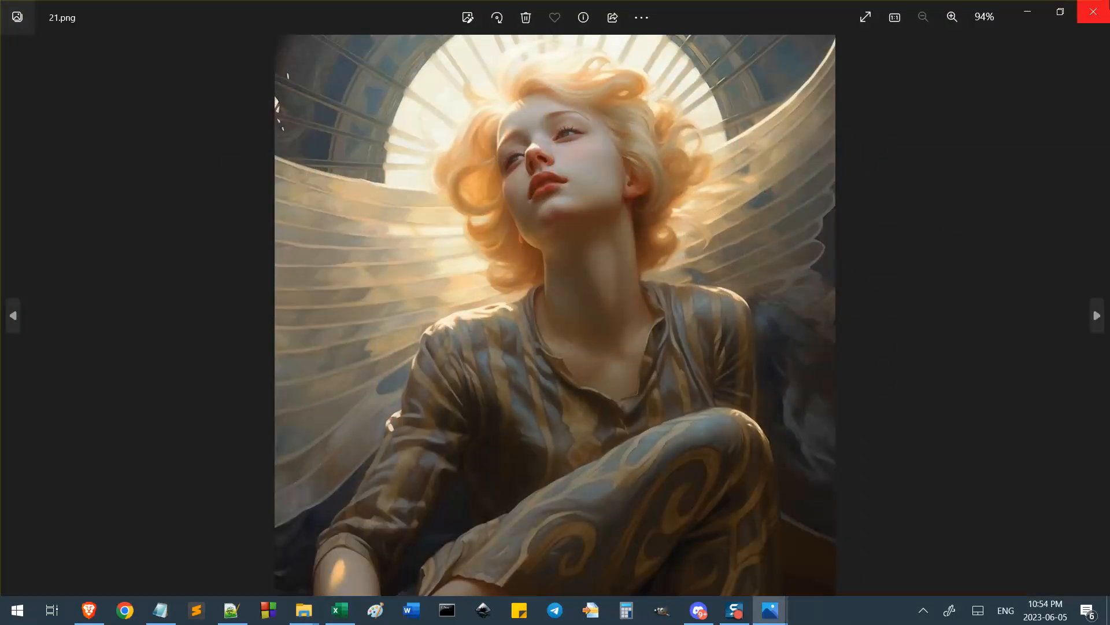
pyautogui.click(1093, 11)
# Compare 27.png with 21.png and 30.png by viewing the three images one after another
pyautogui.doubleClick(496, 379)
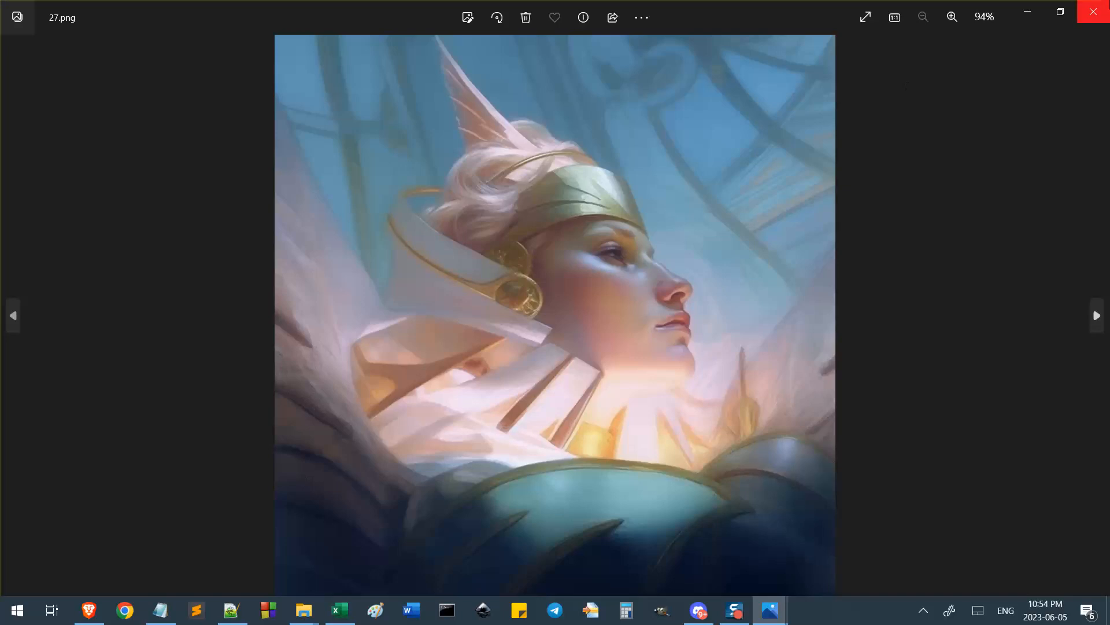
pyautogui.click(1093, 12)
pyautogui.doubleClick(709, 248)
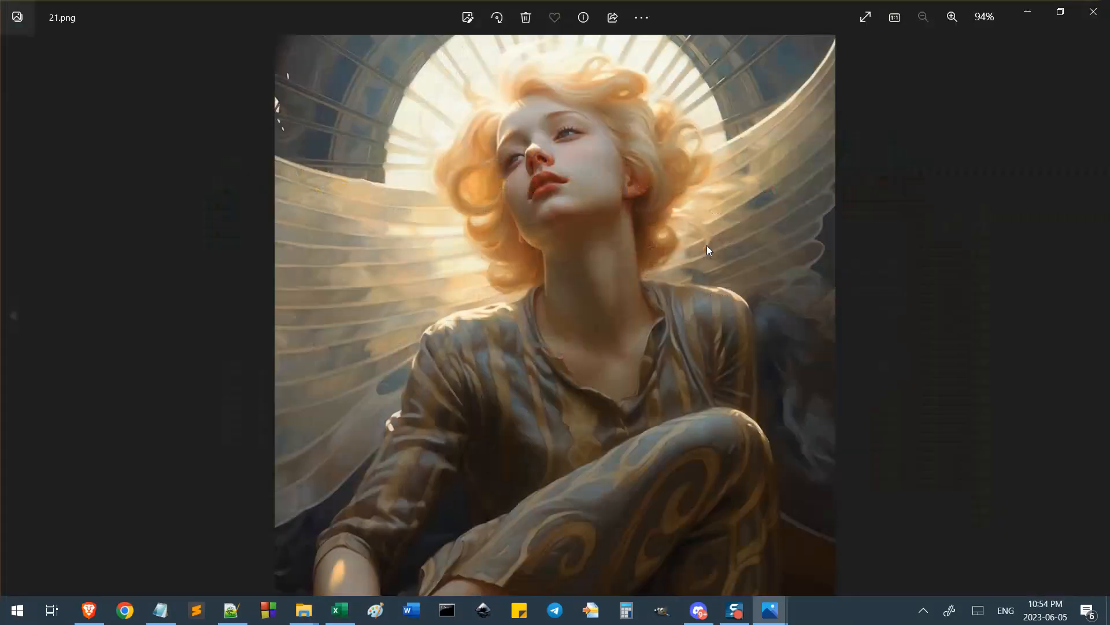
pyautogui.click(1093, 12)
pyautogui.doubleClick(728, 359)
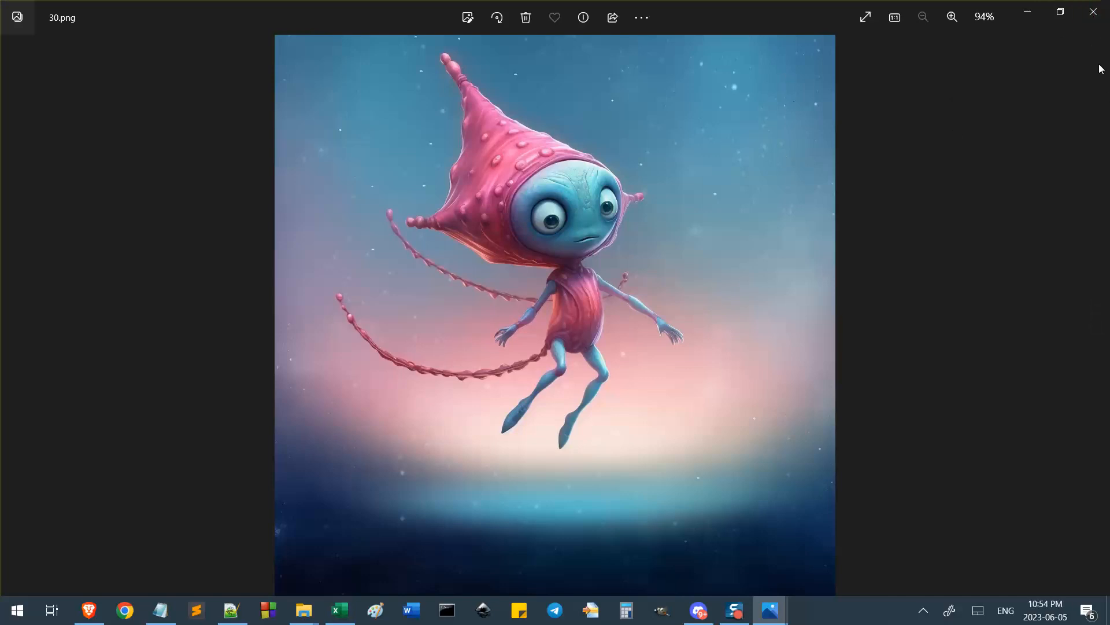
pyautogui.click(1093, 12)
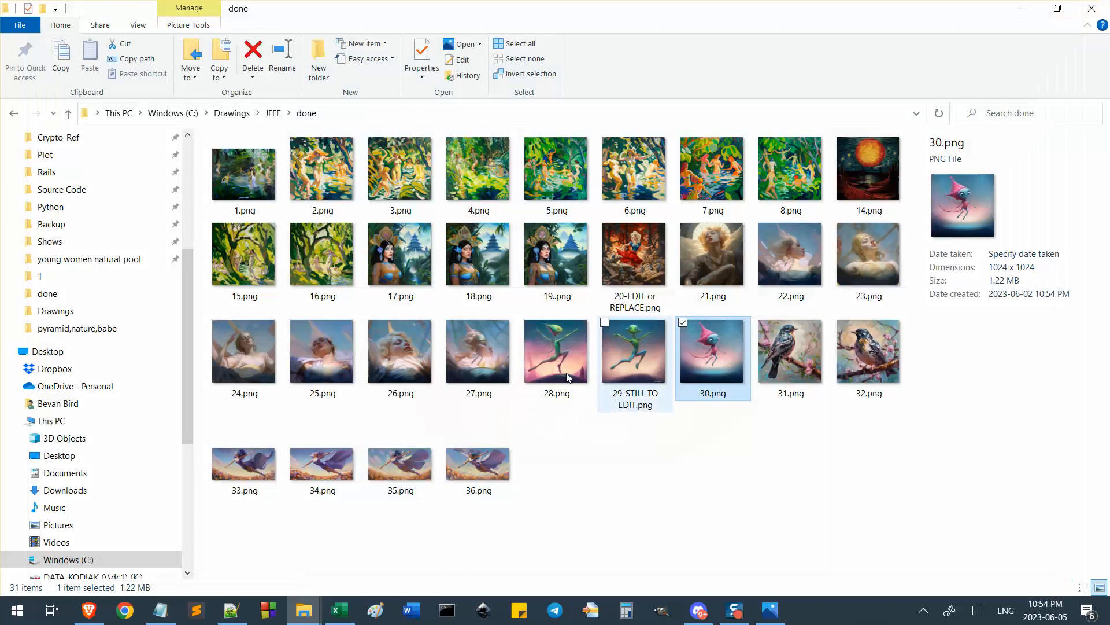
# Recheck 30.png followed by 21.png at full size, and close the viewer
pyautogui.doubleClick(704, 364)
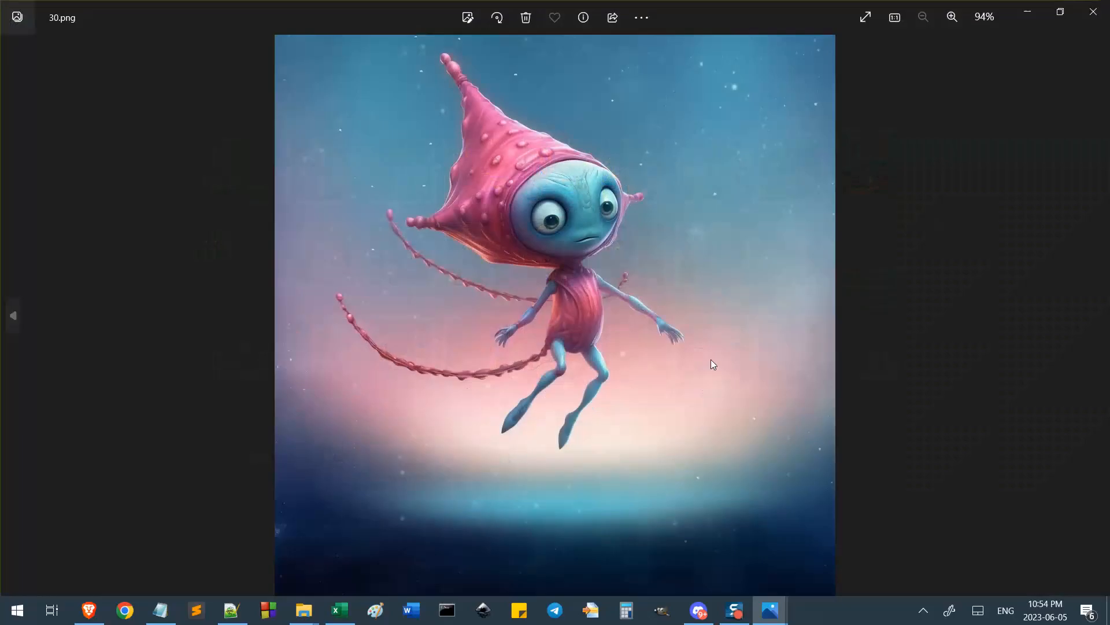
pyautogui.press('Escape')
pyautogui.doubleClick(729, 241)
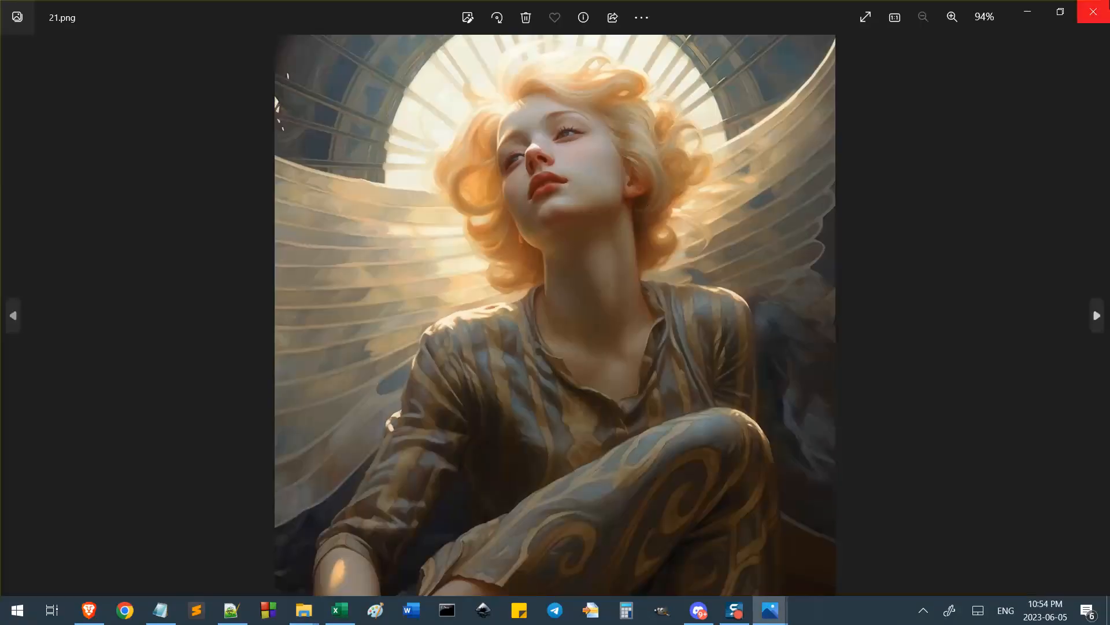
pyautogui.click(1093, 12)
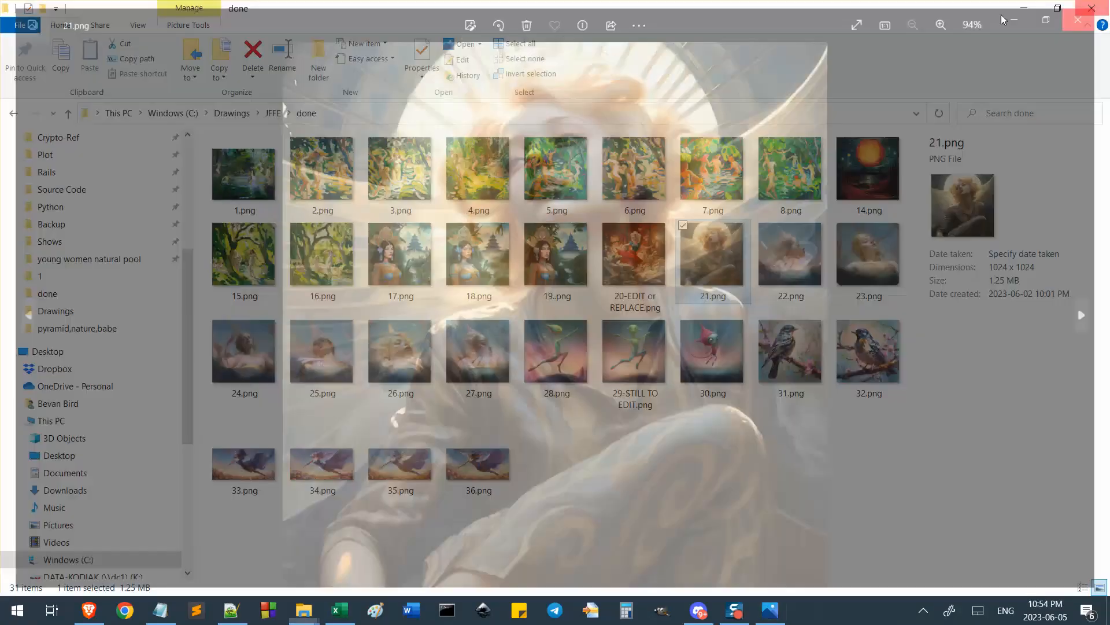
# Switch to the Notepad++ prompt notes and highlight the "just the prompt" heading above the JFFE 21 entry
pyautogui.click(229, 612)
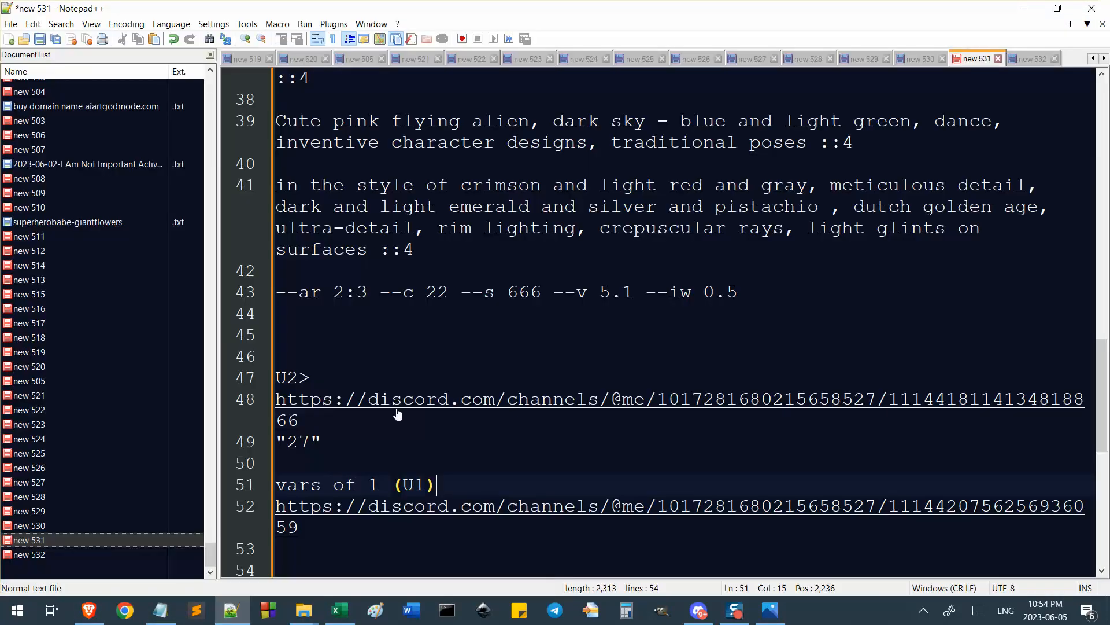
pyautogui.scroll(10, 408, 426)
pyautogui.scroll(-3, 413, 431)
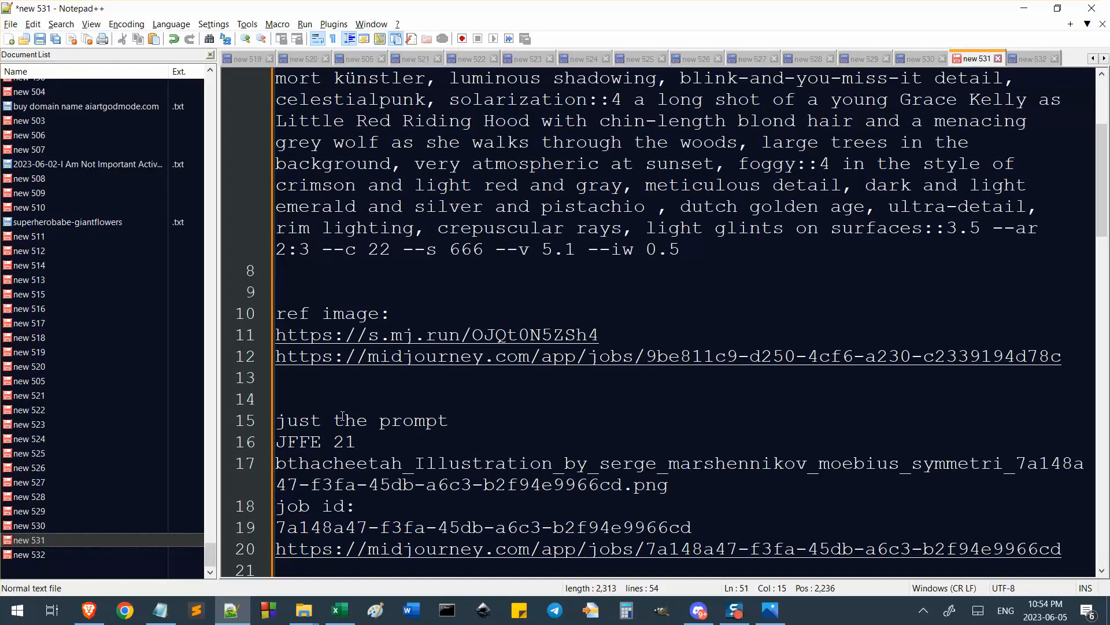
pyautogui.moveTo(311, 421); pyautogui.dragTo(409, 439)
pyautogui.moveTo(277, 421)
pyautogui.mouseDown()
pyautogui.moveTo(487, 431)
pyautogui.moveTo(501, 422)
pyautogui.moveTo(276, 421)
pyautogui.mouseUp()
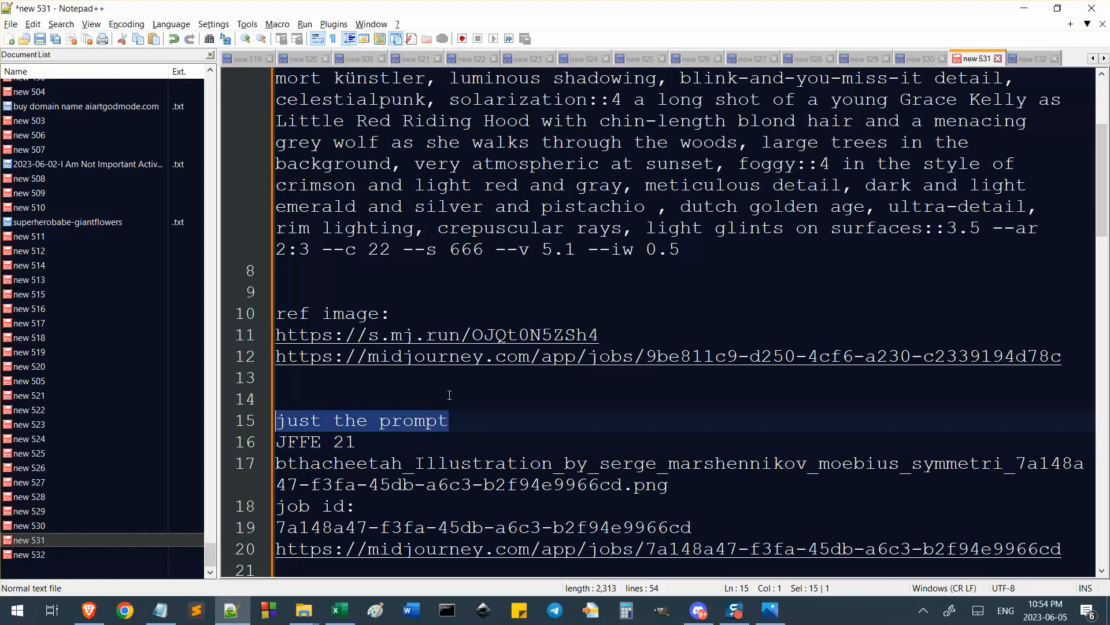
# Highlight the parameter line and the three weighted prompt paragraphs, and return to the "with reference image" notes for JFFE 27
pyautogui.scroll(-13, 449, 395)
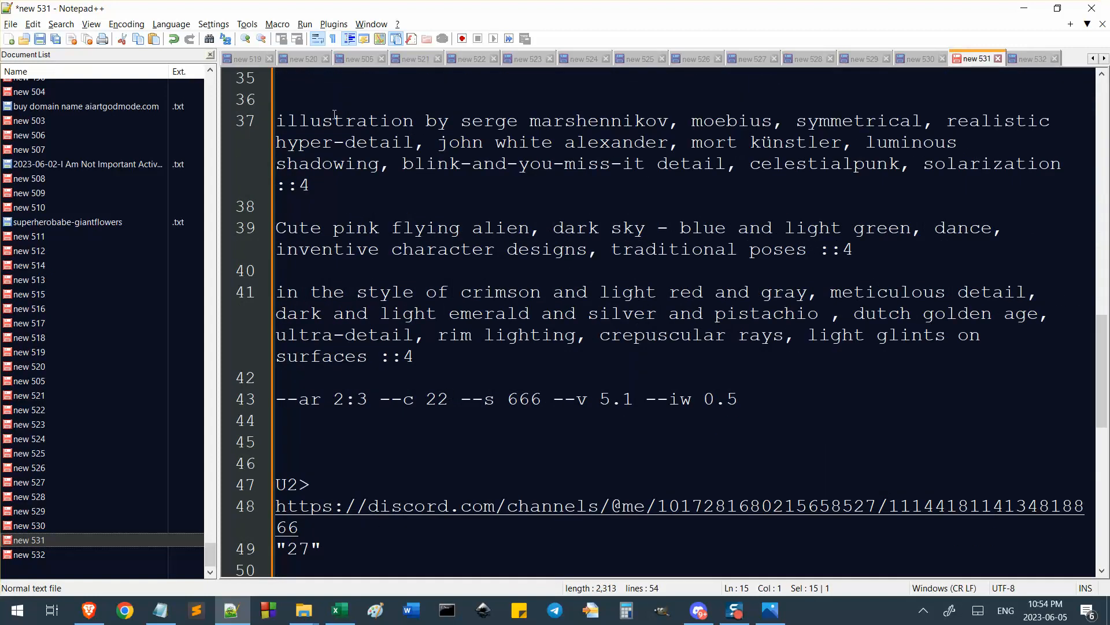
pyautogui.moveTo(301, 100); pyautogui.dragTo(538, 355)
pyautogui.moveTo(742, 399); pyautogui.dragTo(277, 399)
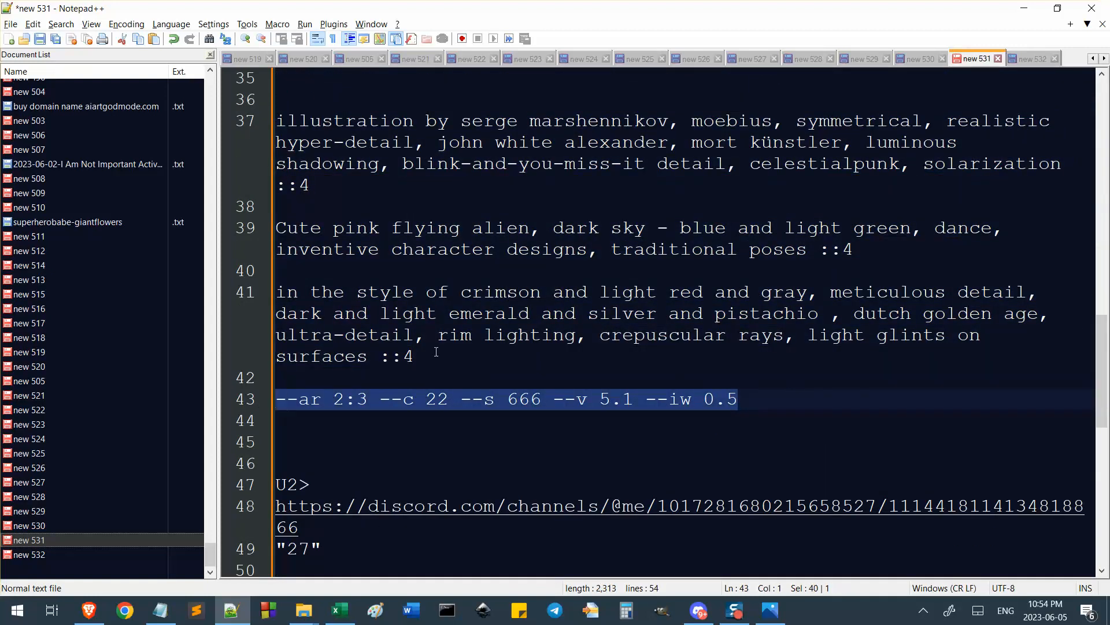
pyautogui.moveTo(436, 352); pyautogui.dragTo(260, 126)
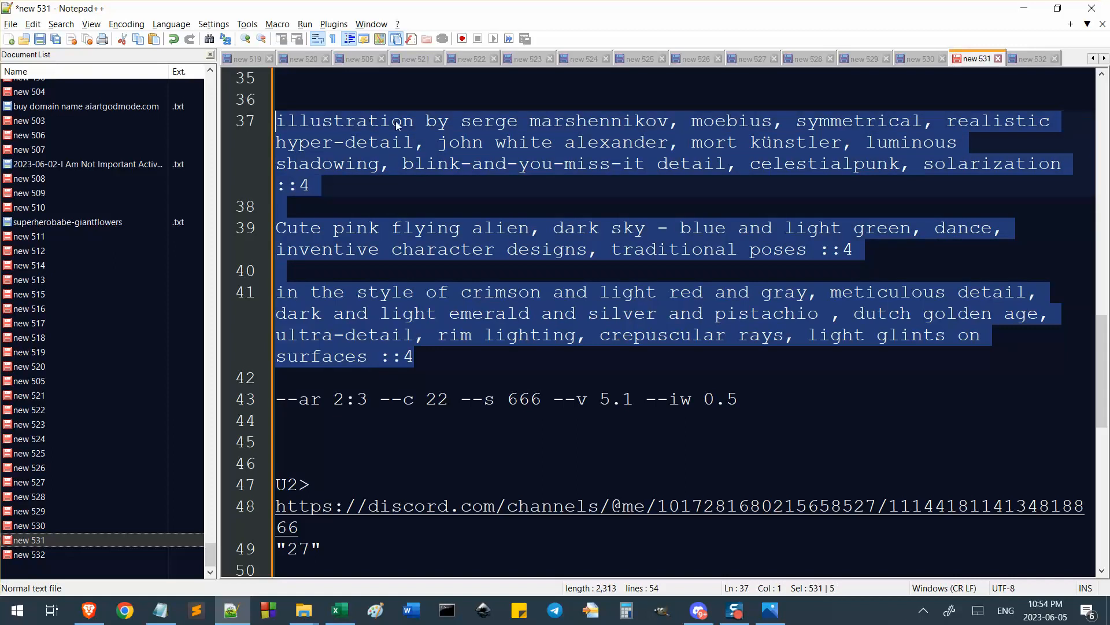
pyautogui.scroll(1, 397, 125)
pyautogui.press('Up')
pyautogui.scroll(3, 446, 178)
pyautogui.scroll(3, 382, 364)
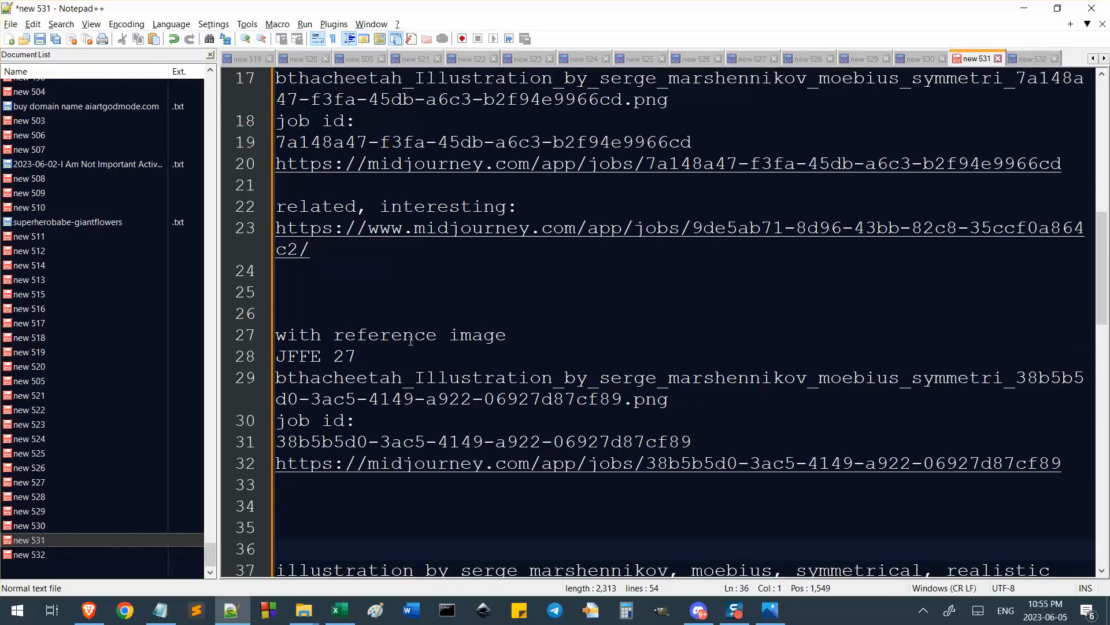
# Switch to the browser and look over the Midjourney job page and the Midjourney Bot conversation
pyautogui.click(698, 610)
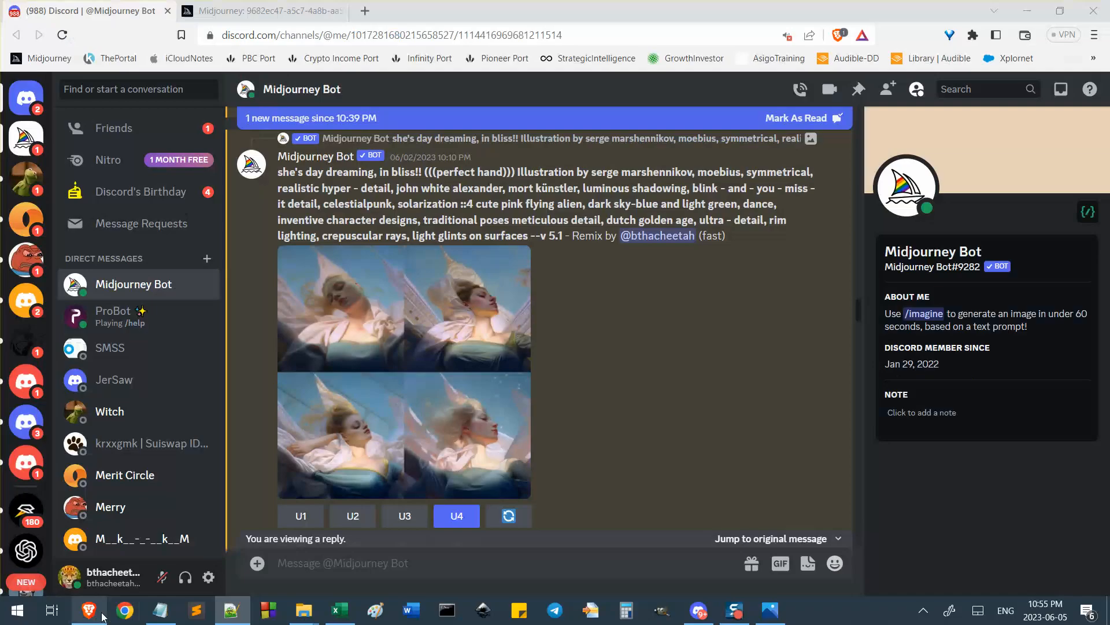
pyautogui.click(282, 5)
pyautogui.click(92, 11)
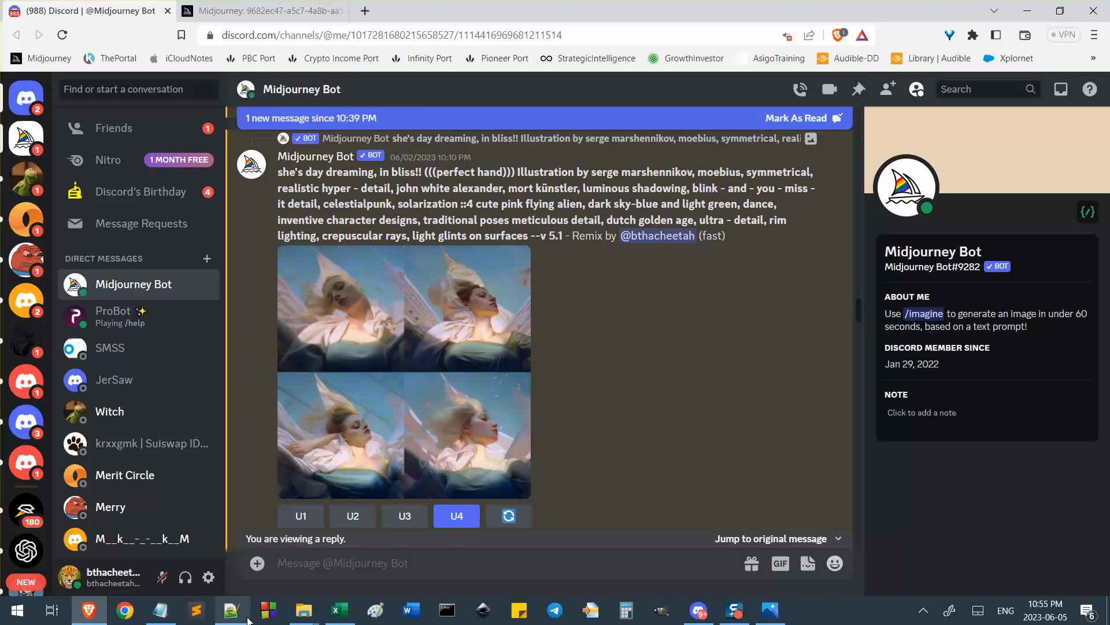
# Switch to the done folder in File Explorer and view the alien image 30.png at full size, closing it again
pyautogui.click(304, 610)
pyautogui.doubleClick(715, 370)
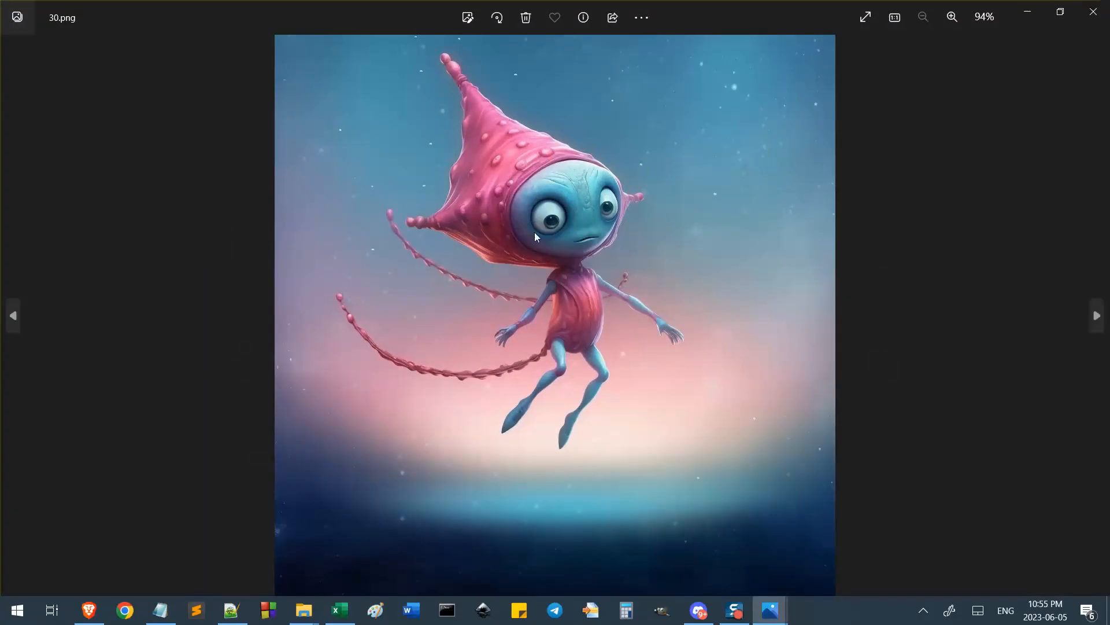
pyautogui.press('Escape')
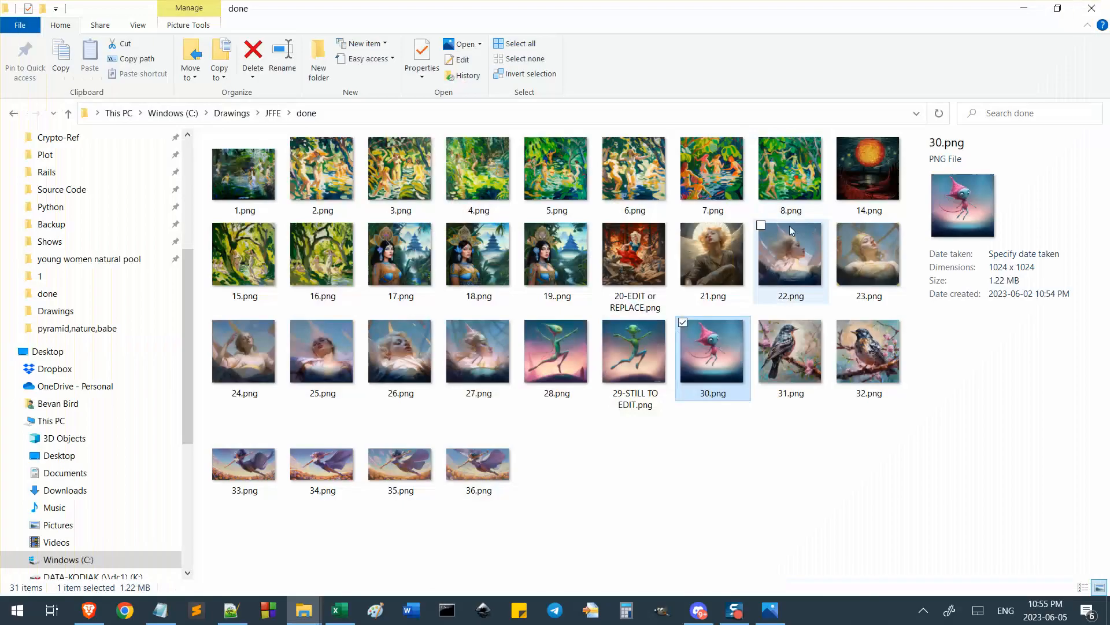
# View 27.png and browse backwards through the preceding images to 21.png, closing the viewer at the end
pyautogui.click(476, 344)
pyautogui.press('Return')
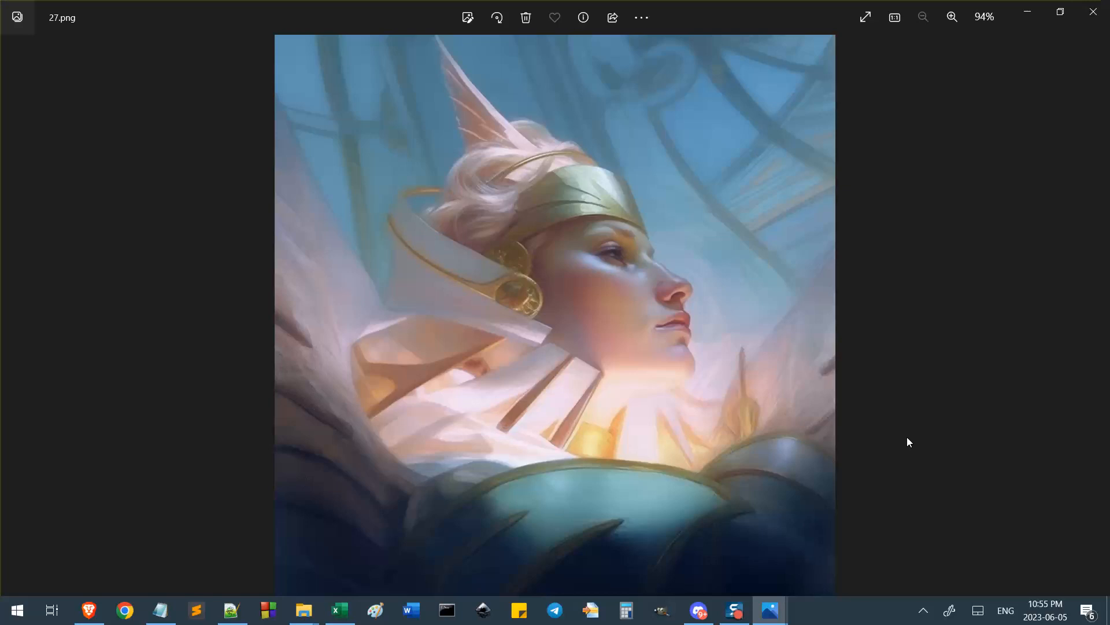
pyautogui.press('Left')
pyautogui.press('Left')
pyautogui.press('Left')
pyautogui.press('Left')
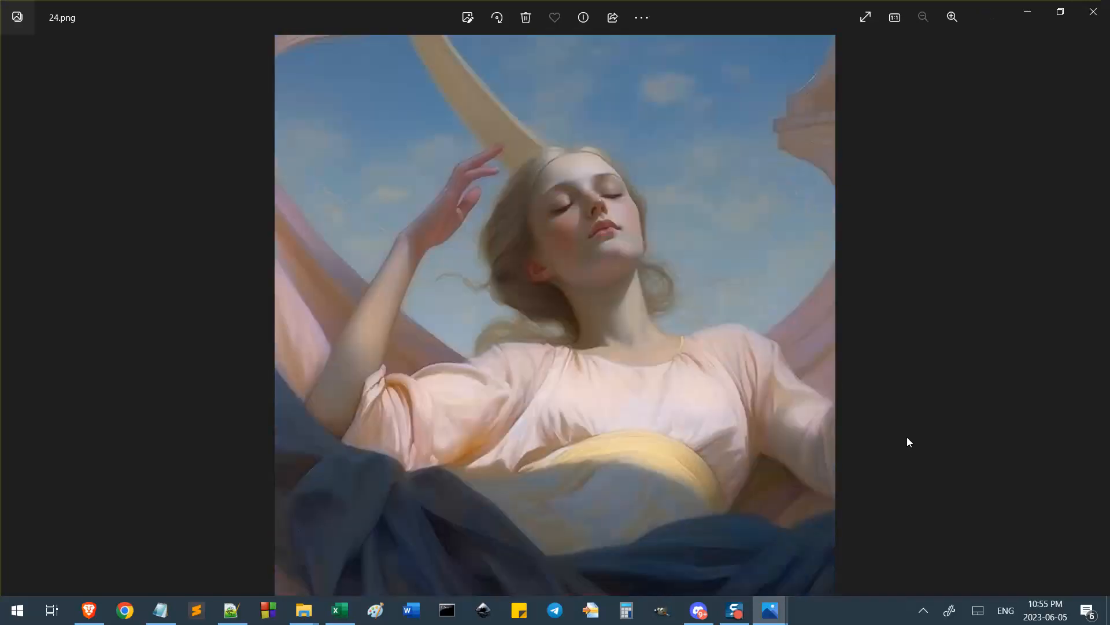
pyautogui.press('Left')
pyautogui.press('Left')
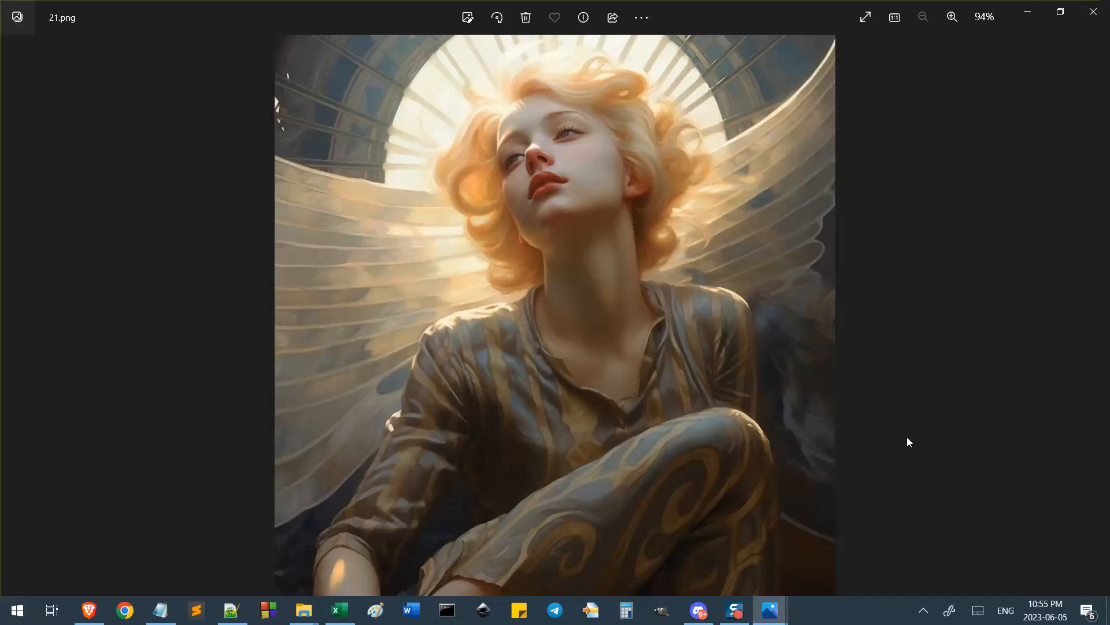
pyautogui.click(1093, 12)
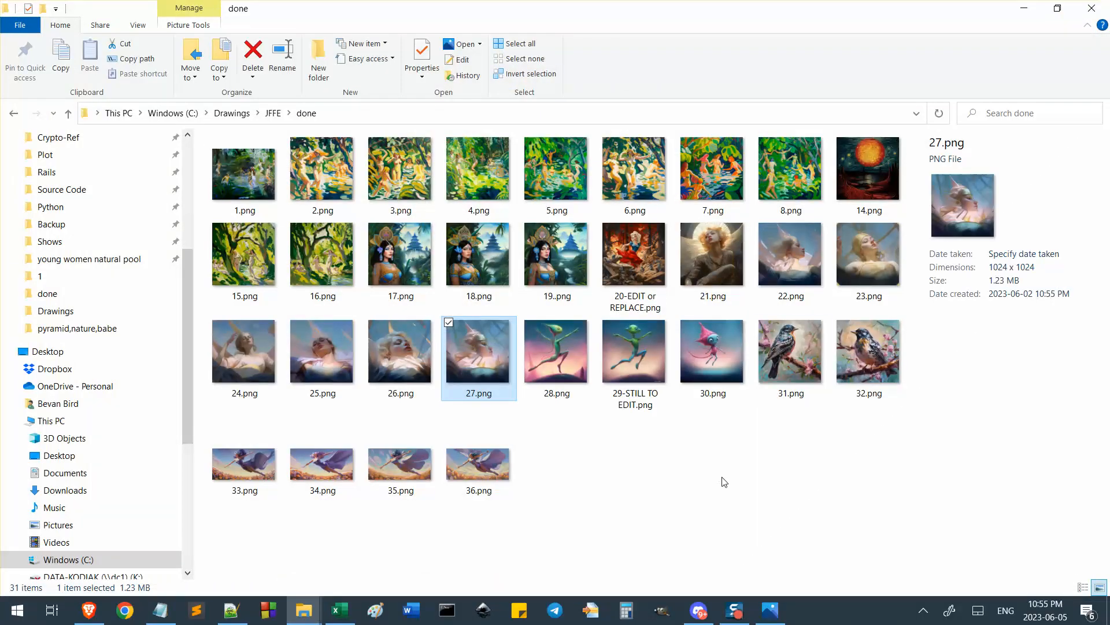
# Browse from the bird in 31.png through the flying superheroine images, including 33.png, 34.png and 35.png, and close the viewer
pyautogui.doubleClick(781, 381)
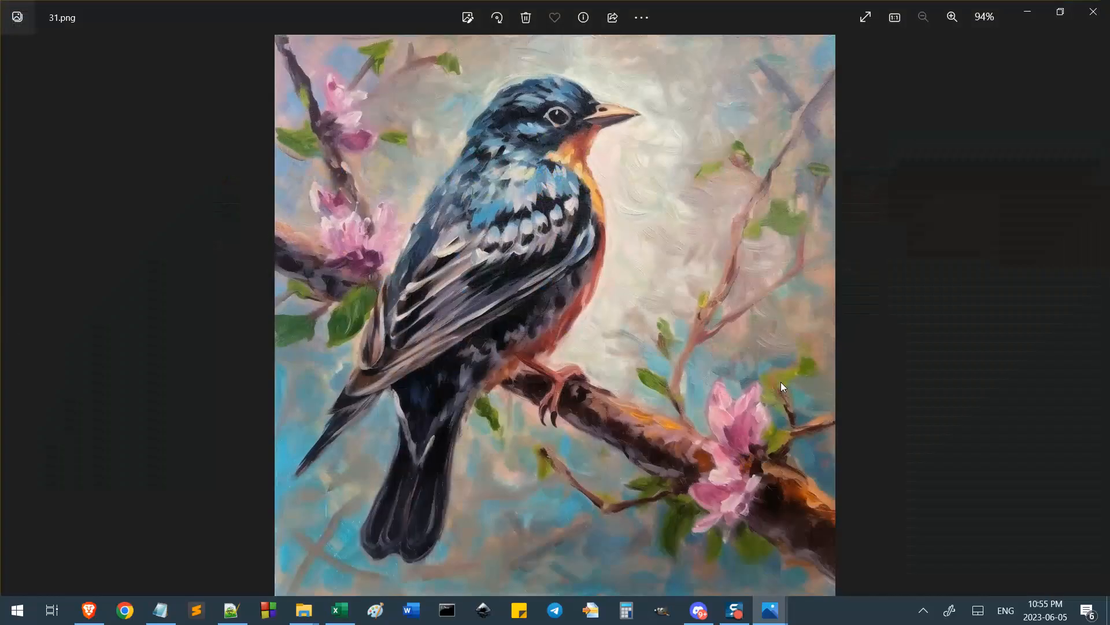
pyautogui.press('Right')
pyautogui.press('Right')
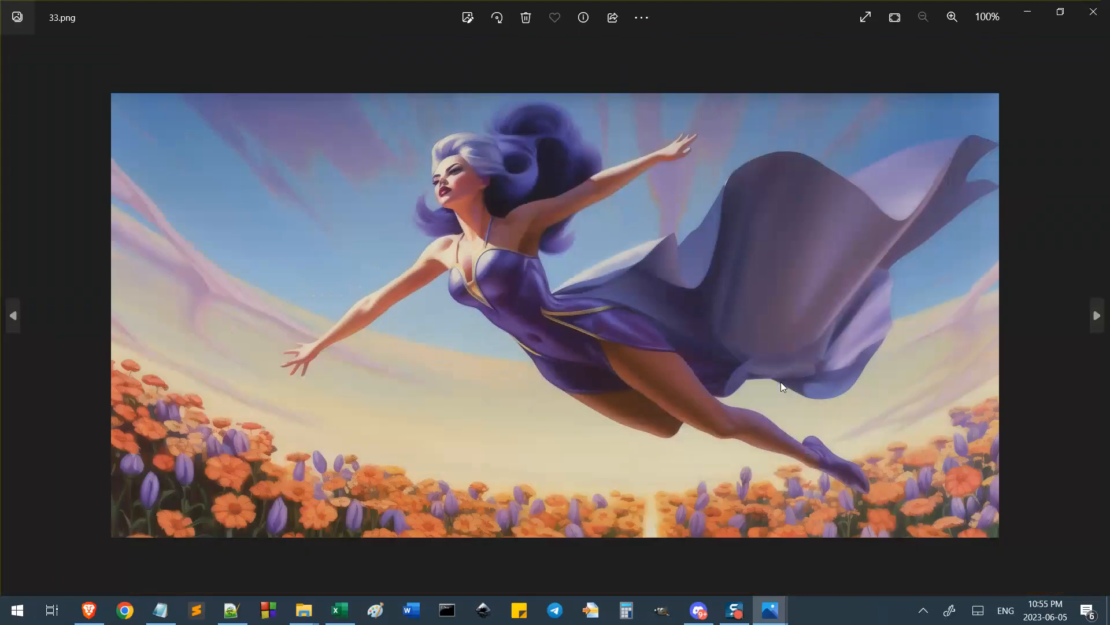
pyautogui.press('Right')
pyautogui.press('Right')
pyautogui.press('Right')
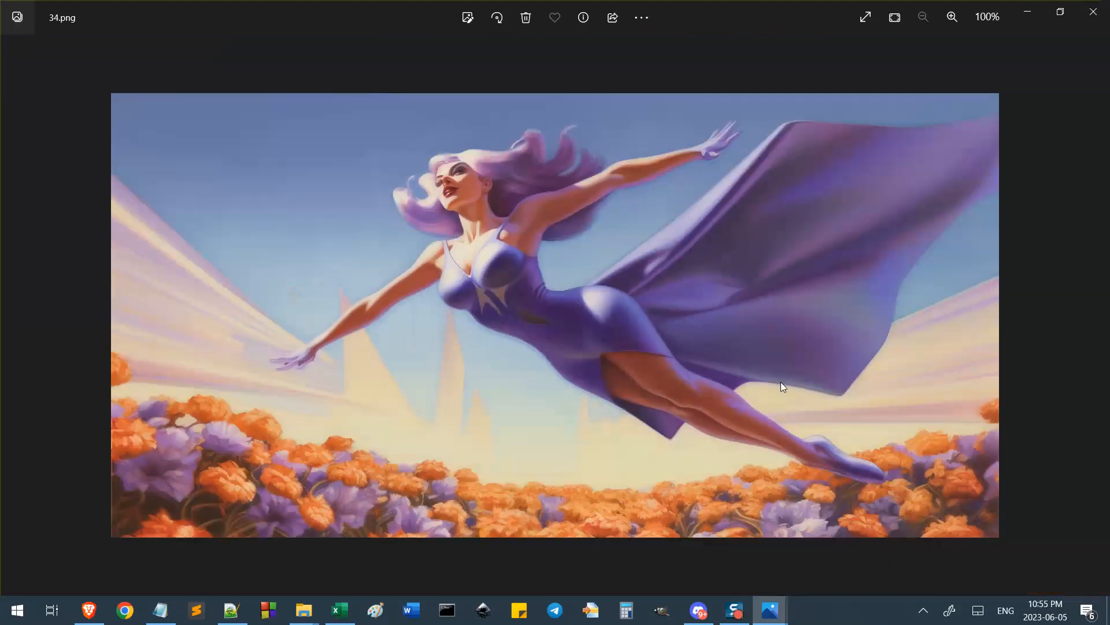
pyautogui.press('Left')
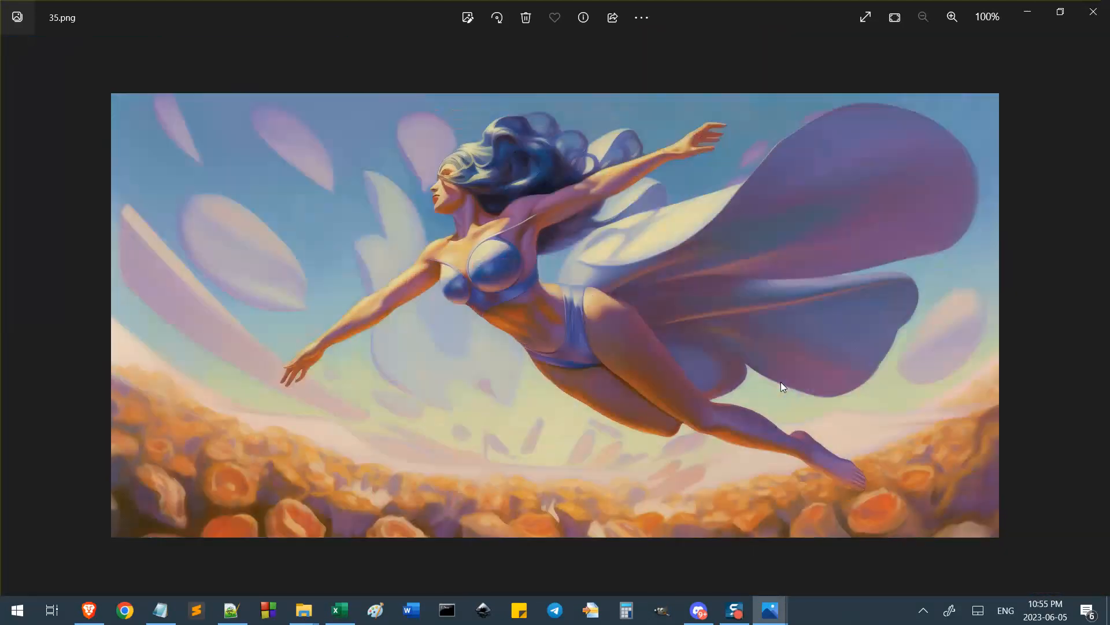
pyautogui.click(1093, 11)
pyautogui.click(684, 488)
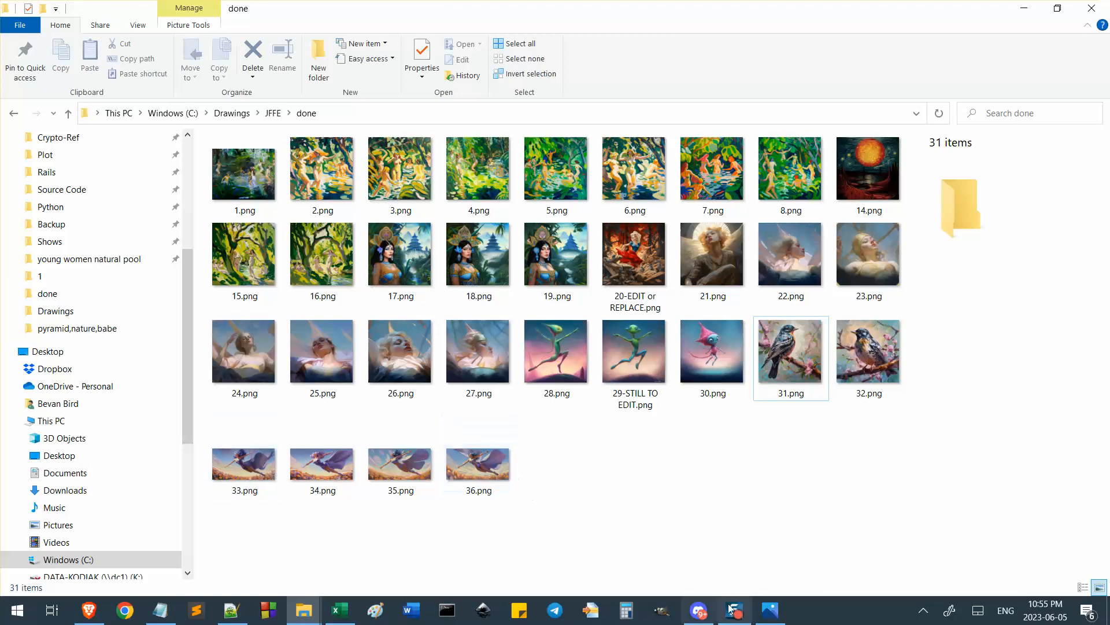
# Switch to the Discord app and enlarge the pink alien grid from the 10:19 PM remix job, closing the preview again
pyautogui.click(699, 610)
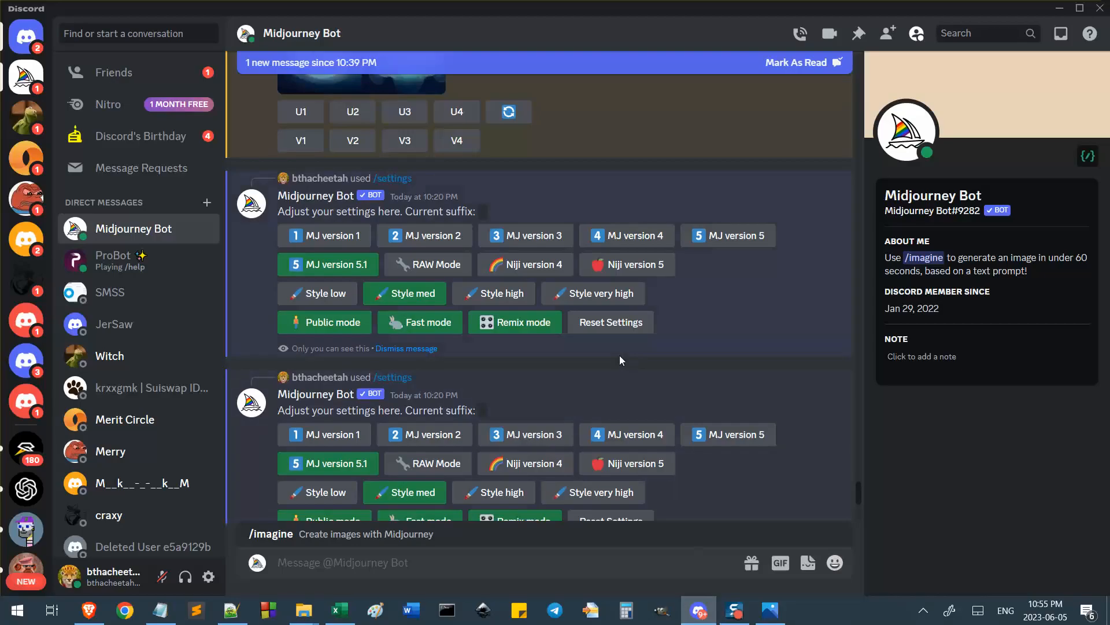
pyautogui.scroll(10, 758, 422)
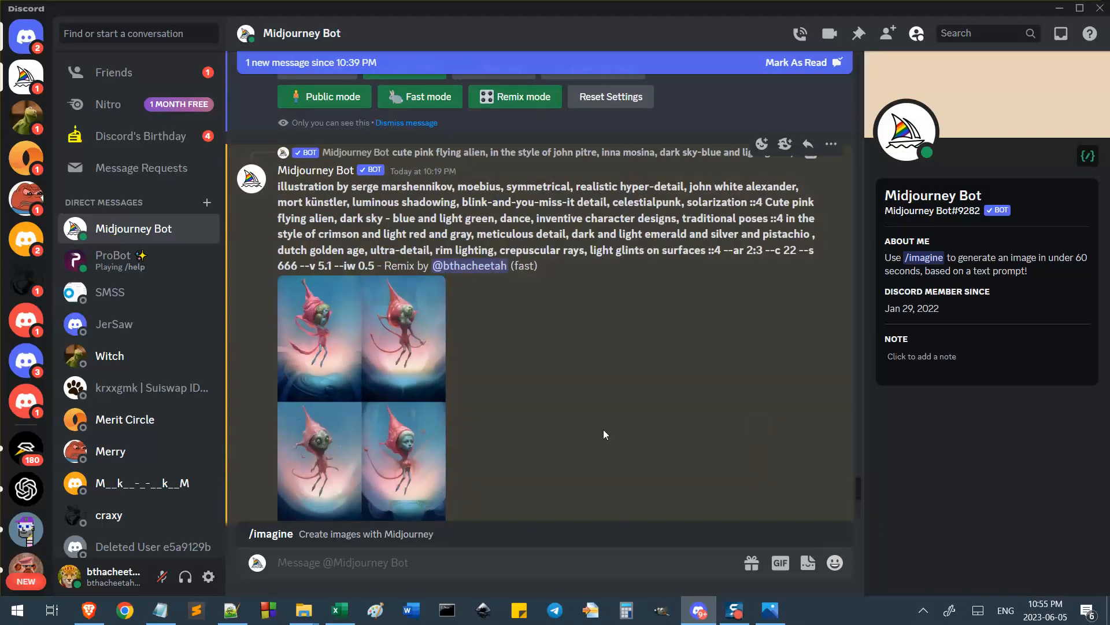
pyautogui.scroll(-15, 601, 444)
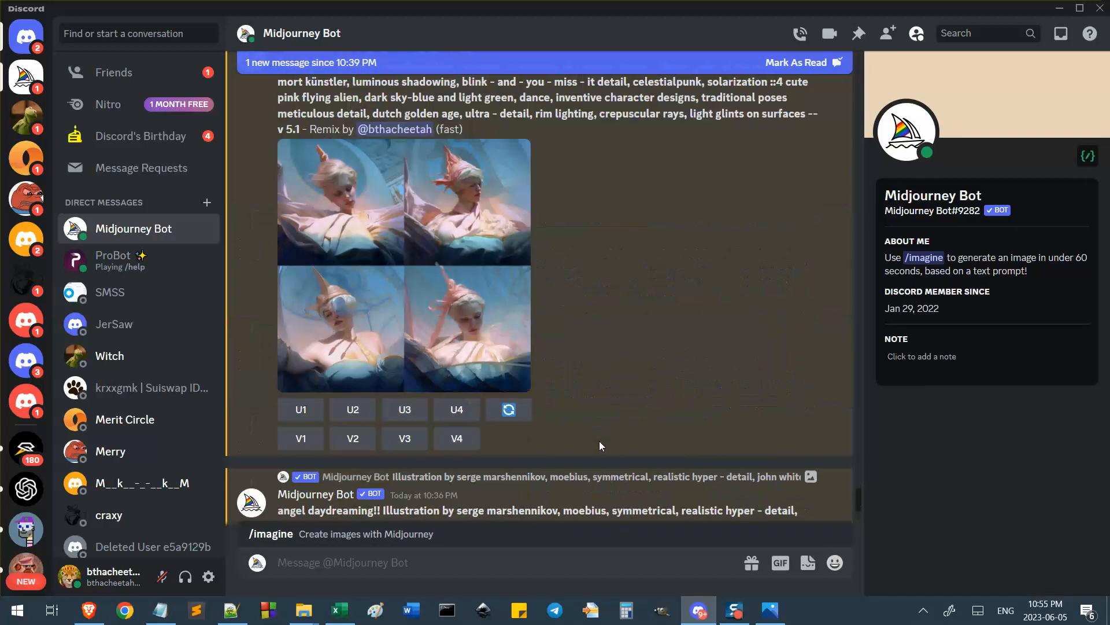
pyautogui.scroll(10, 555, 438)
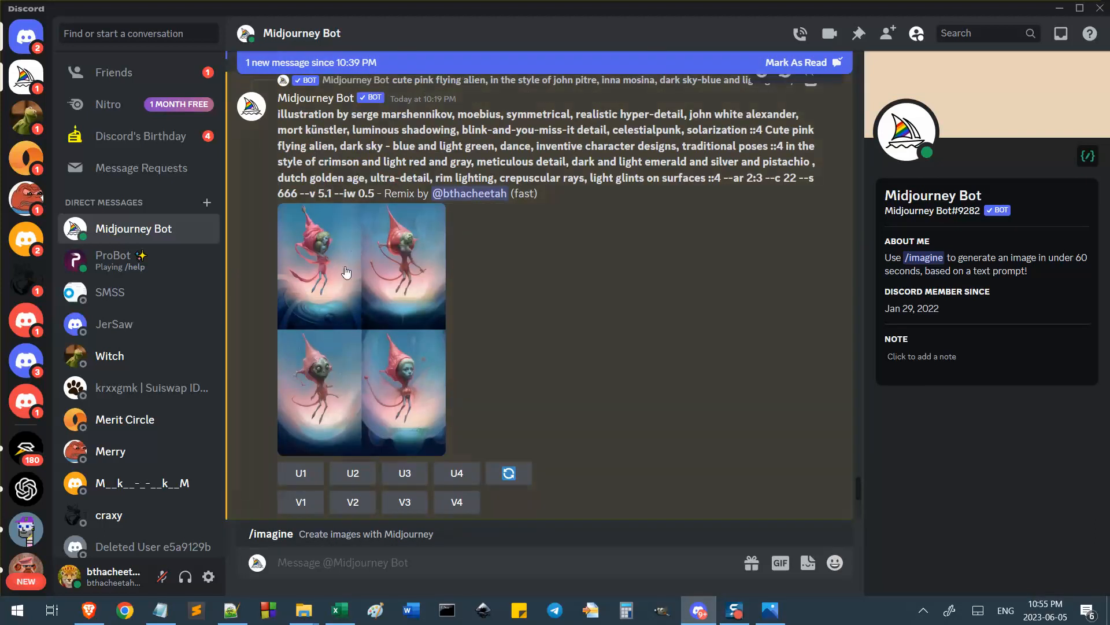
pyautogui.click(325, 265)
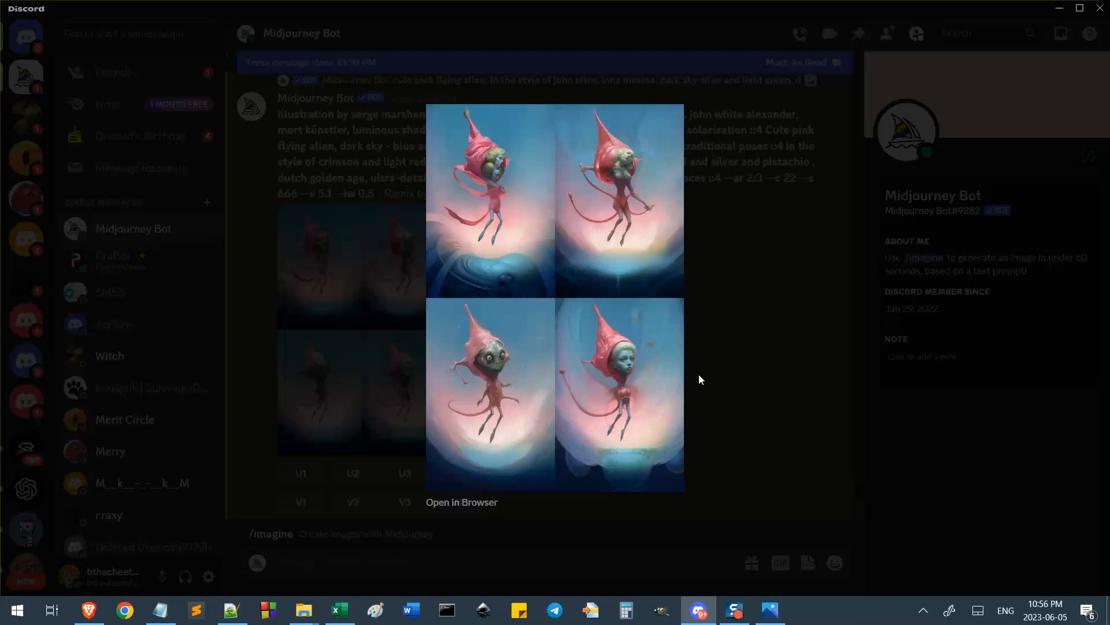
pyautogui.press('Escape')
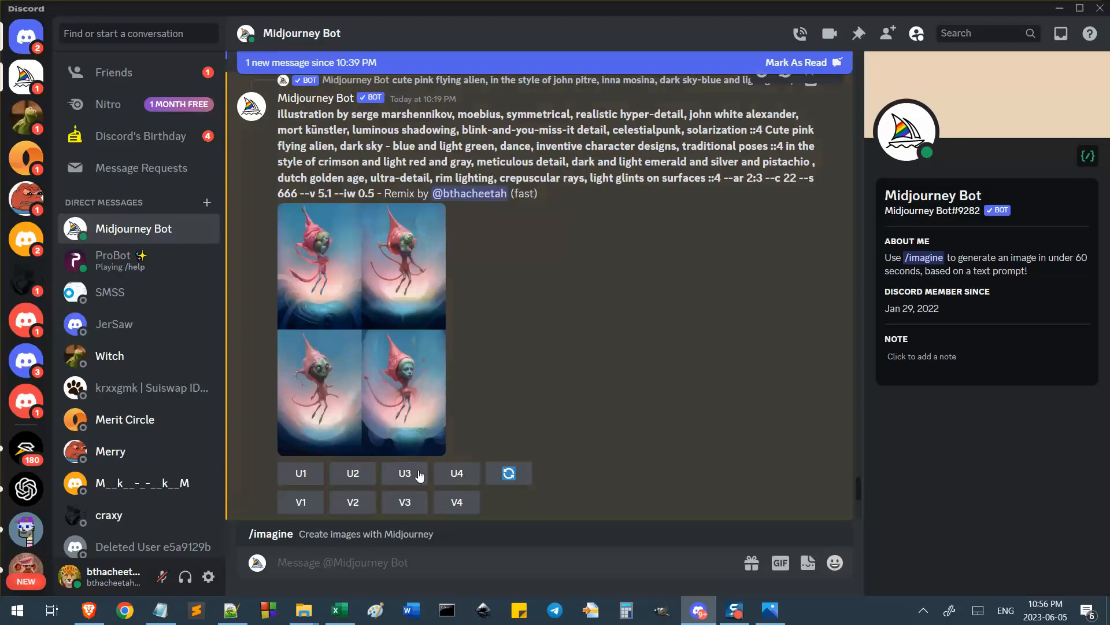
# Request variations of image 4 in the pink alien grid, submitting the remix prompt unchanged
pyautogui.click(456, 501)
pyautogui.scroll(-6, 591, 345)
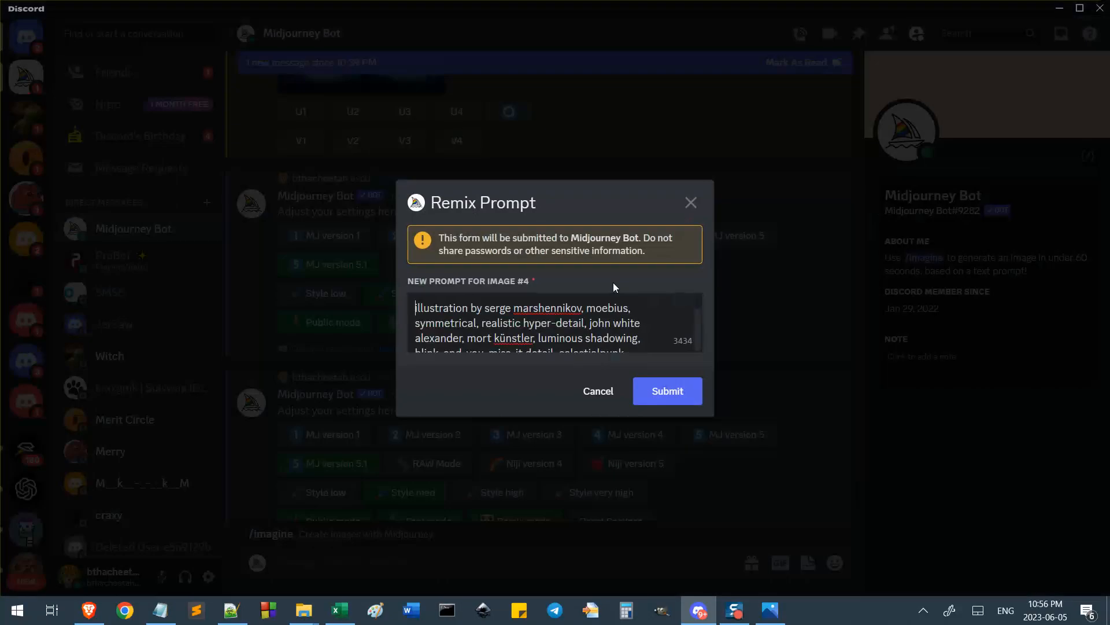
pyautogui.click(666, 379)
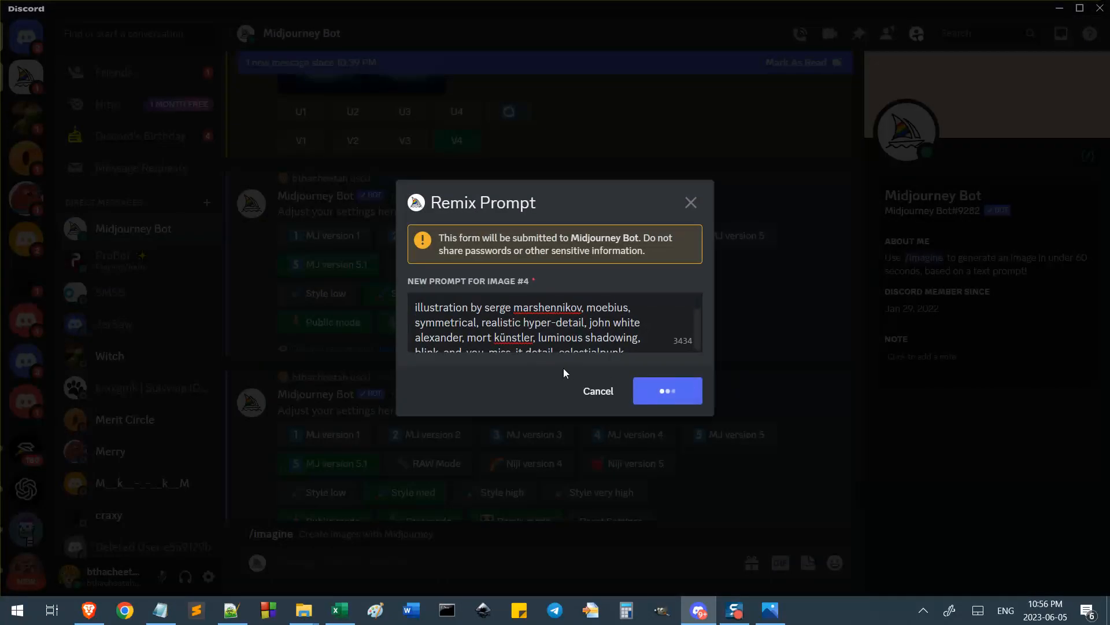
pyautogui.scroll(4, 593, 342)
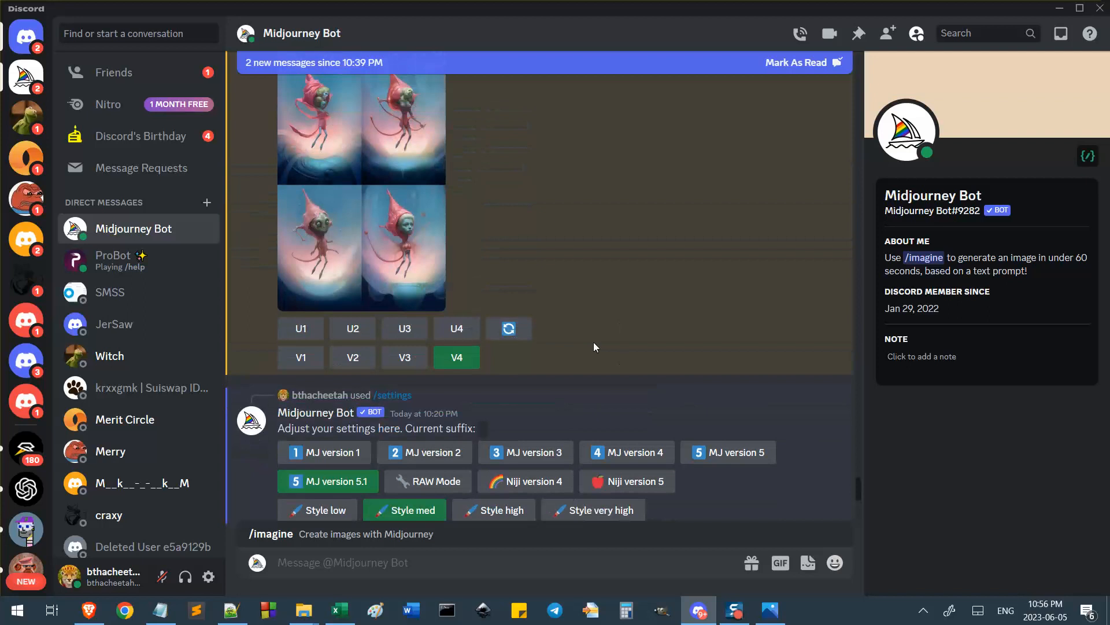
# Enlarge the pale-haired figure grid from the 10:32 PM remix job to compare its four images, and close the preview
pyautogui.scroll(-12, 567, 369)
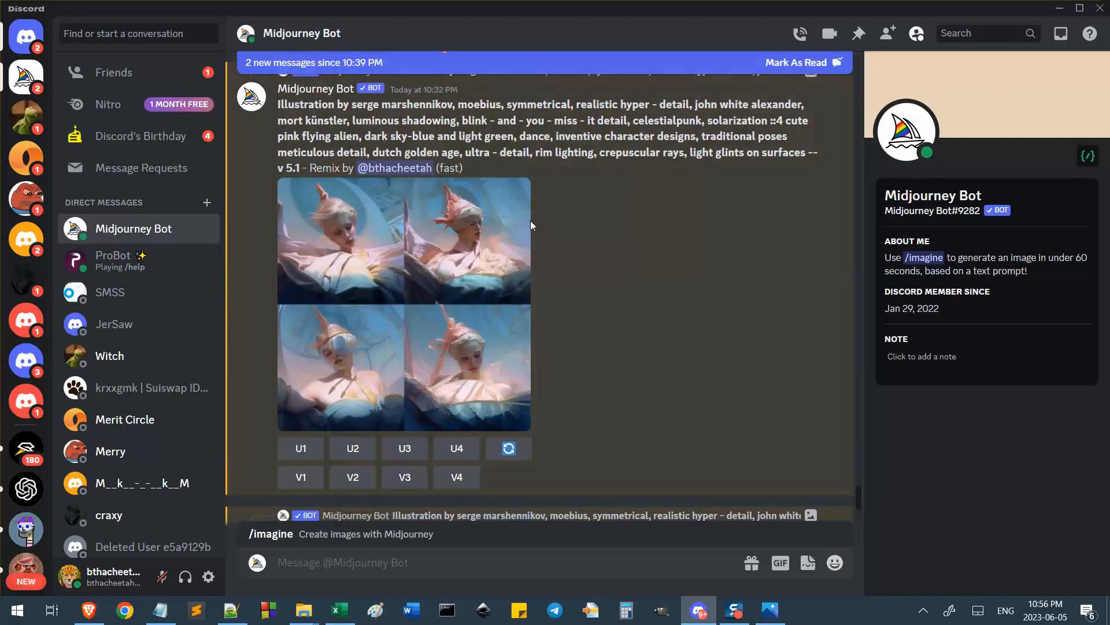
pyautogui.click(484, 248)
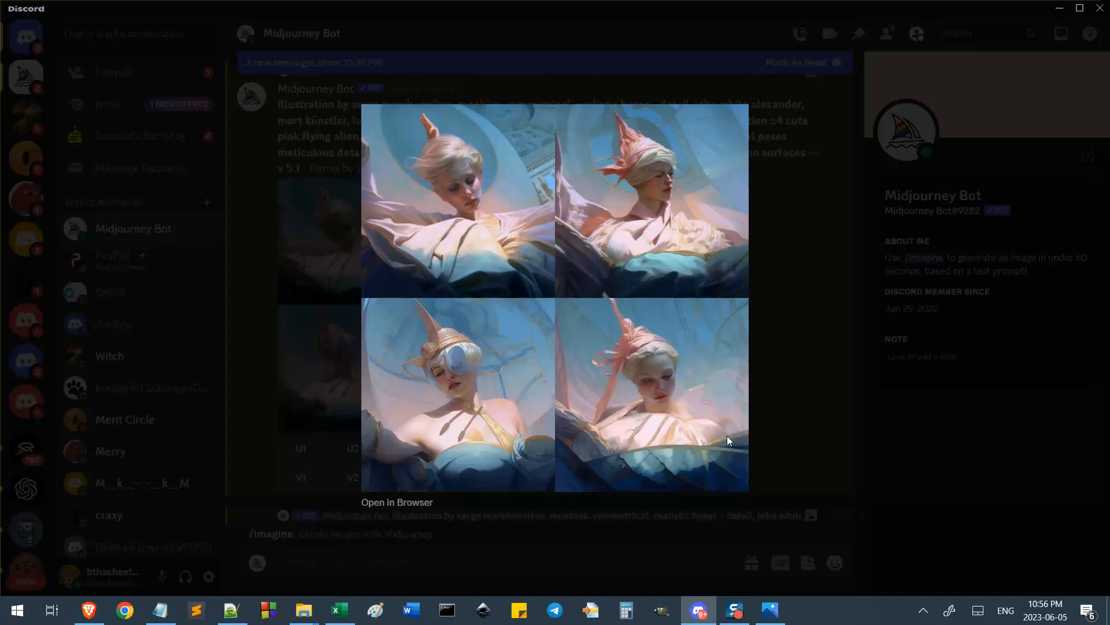
pyautogui.click(766, 390)
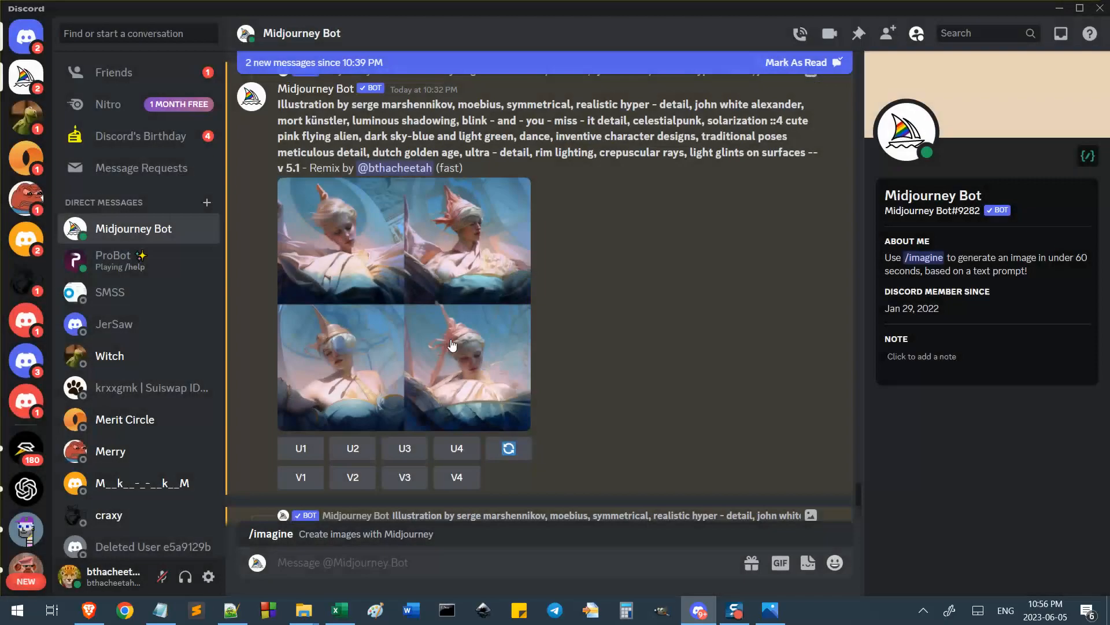
# Request variations of images 2 and 4 in the 10:32 PM pale-haired figure grid, submitting both remix prompts unchanged
pyautogui.click(355, 479)
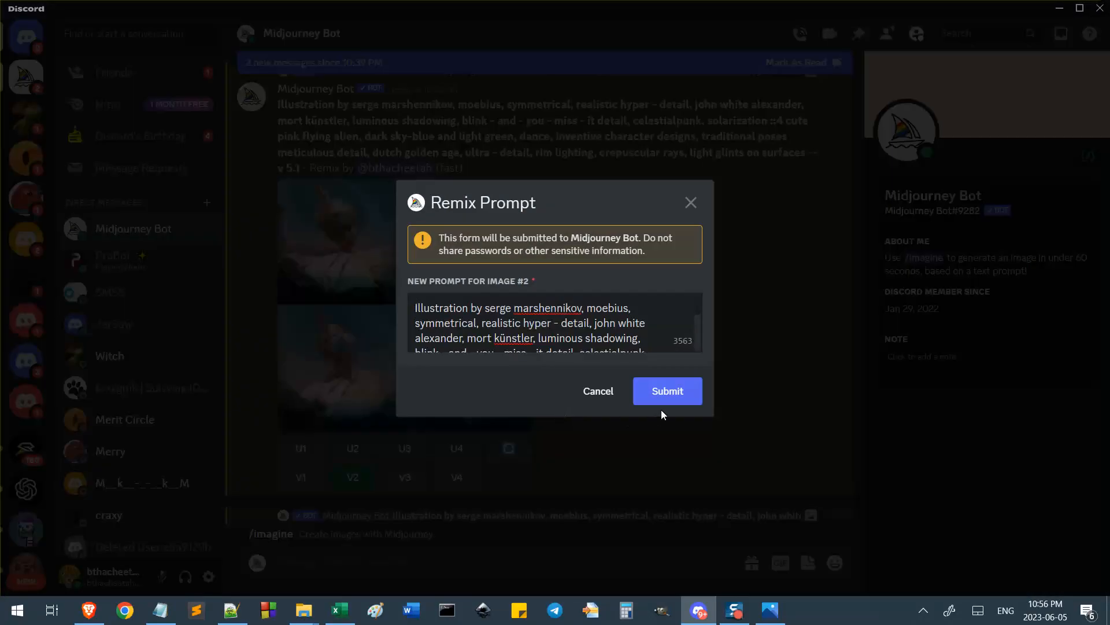
pyautogui.click(662, 403)
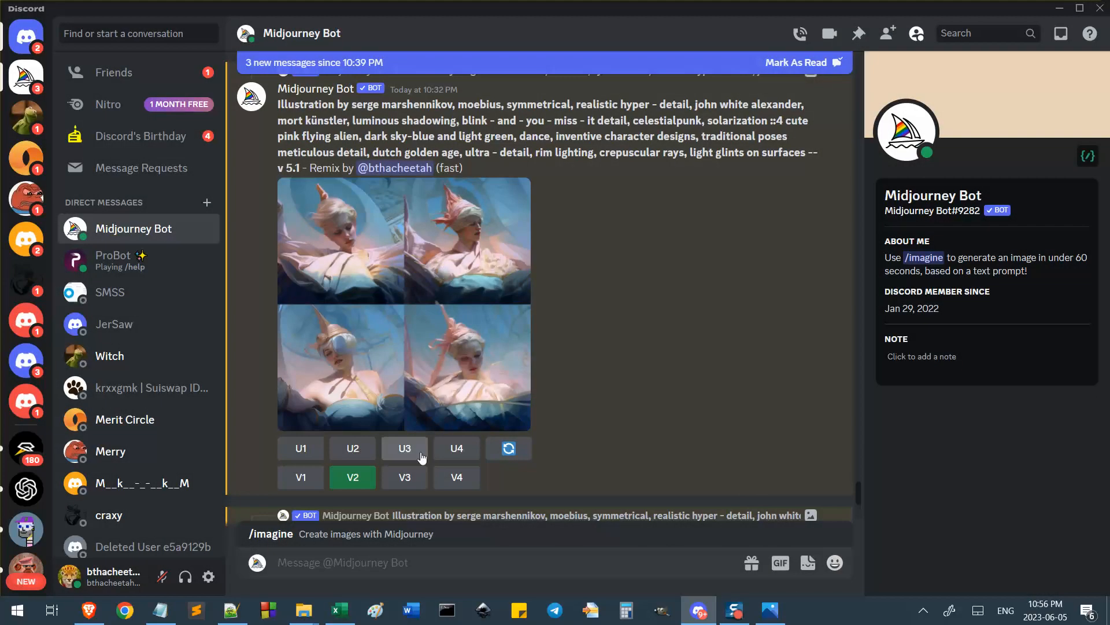
pyautogui.click(457, 477)
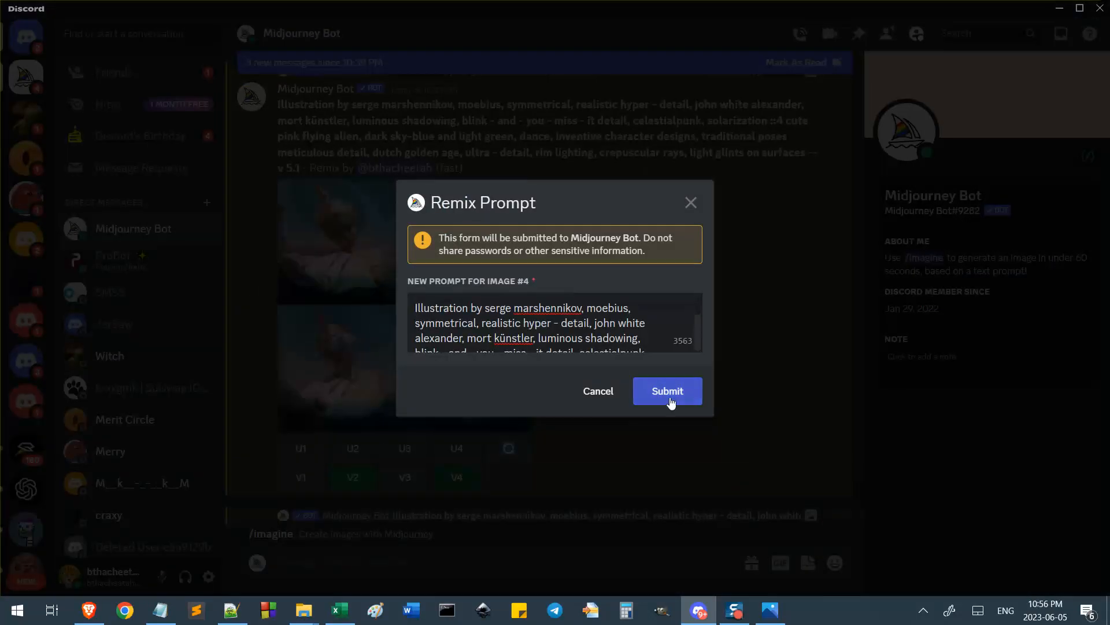
pyautogui.click(671, 402)
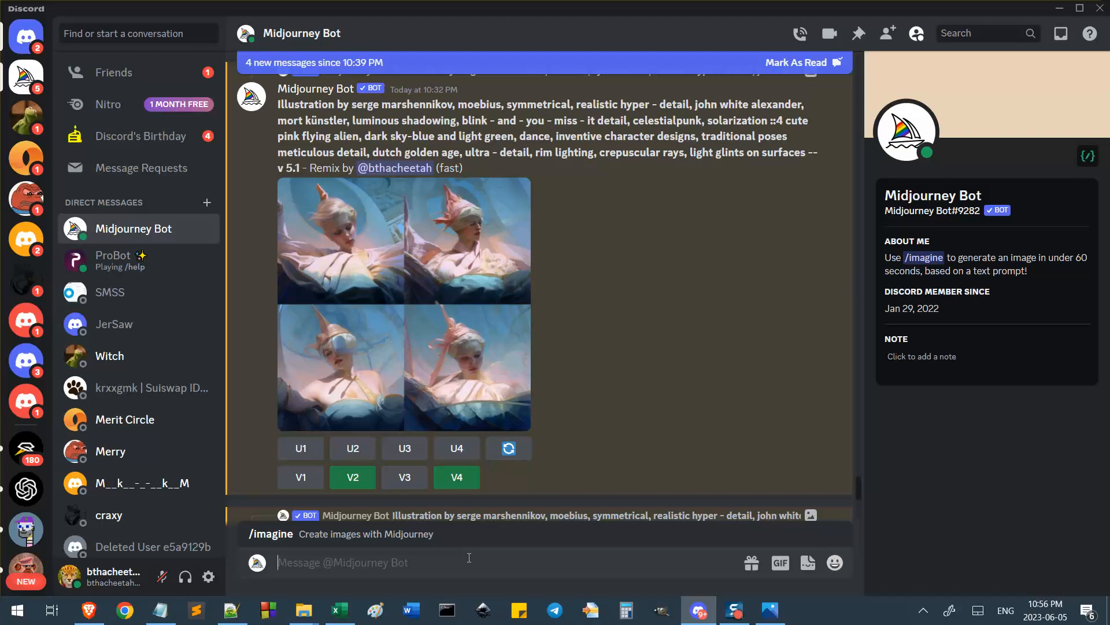
# Toggle Midjourney's remix mode with the /prefer remix command
pyautogui.write('/prefe')
pyautogui.press('Tab')
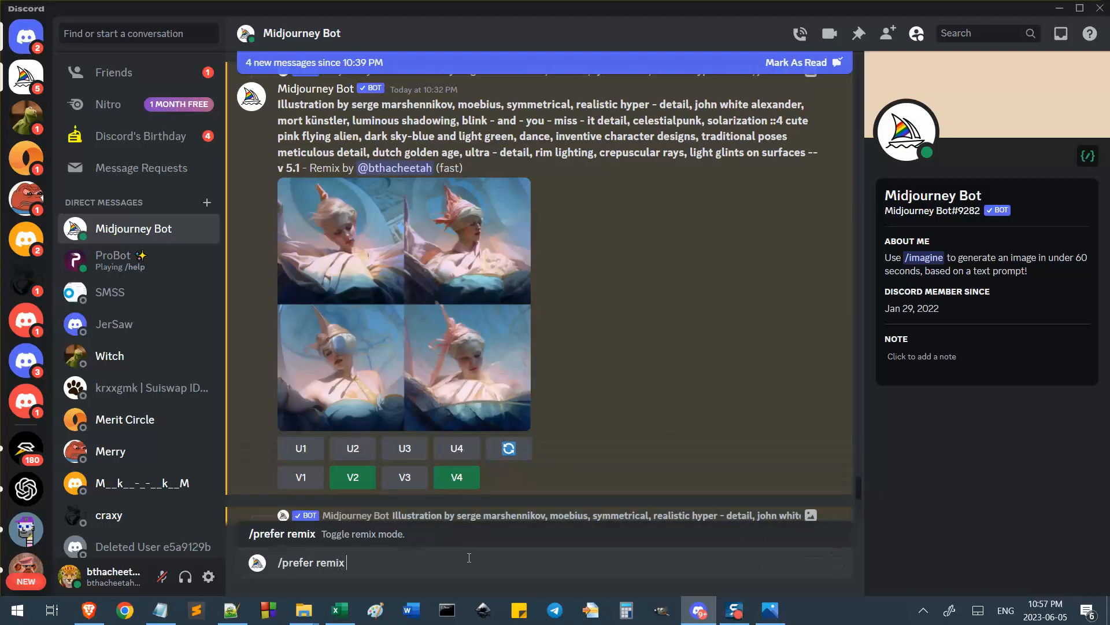
pyautogui.press('Return')
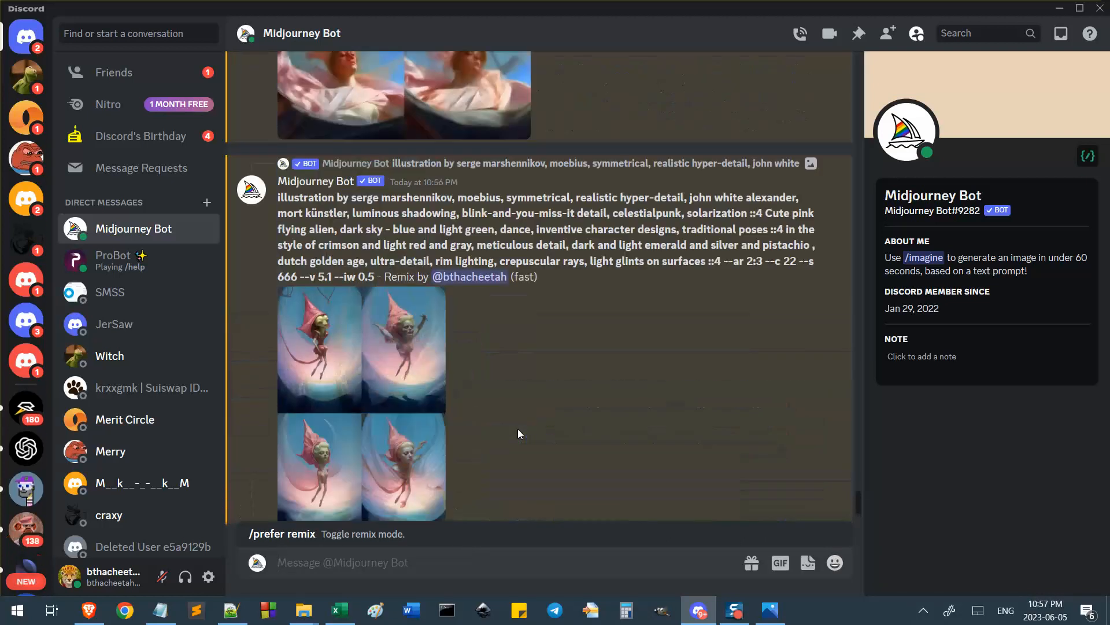
# Find the 10:36 PM "angel daydreaming!!" remix job and enlarge its image grid, closing the preview again
pyautogui.scroll(5, 518, 428)
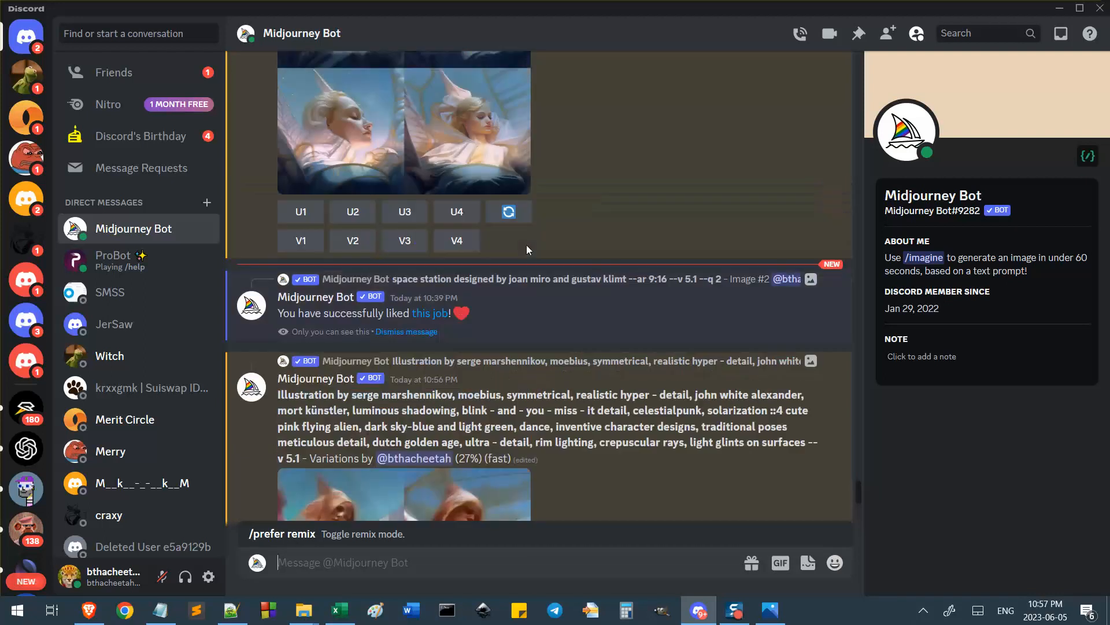
pyautogui.scroll(10, 526, 245)
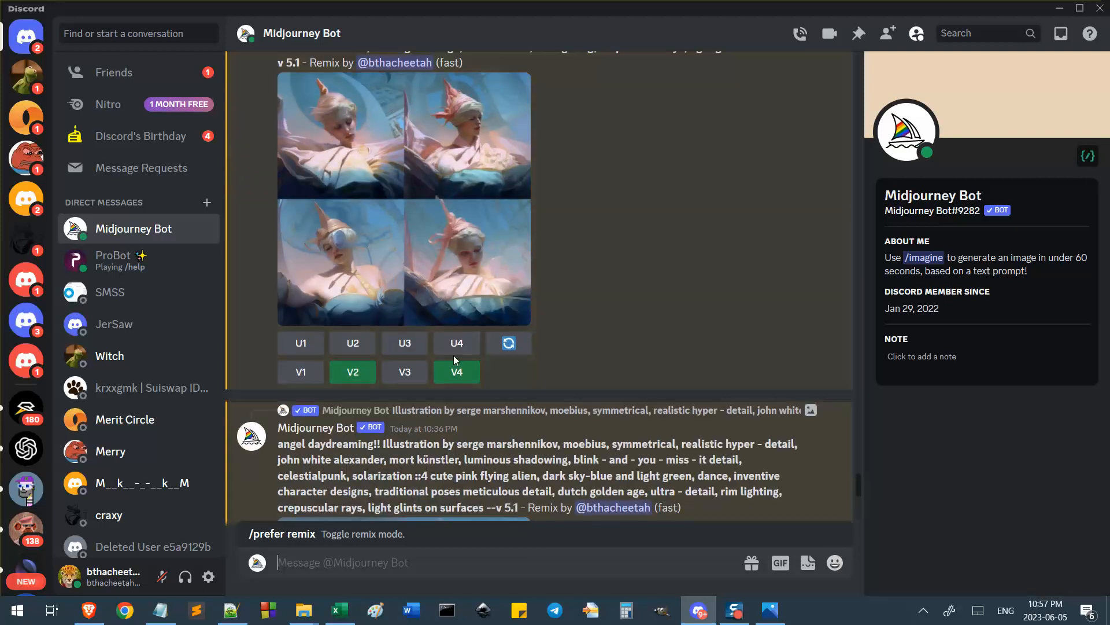
pyautogui.scroll(-6, 549, 292)
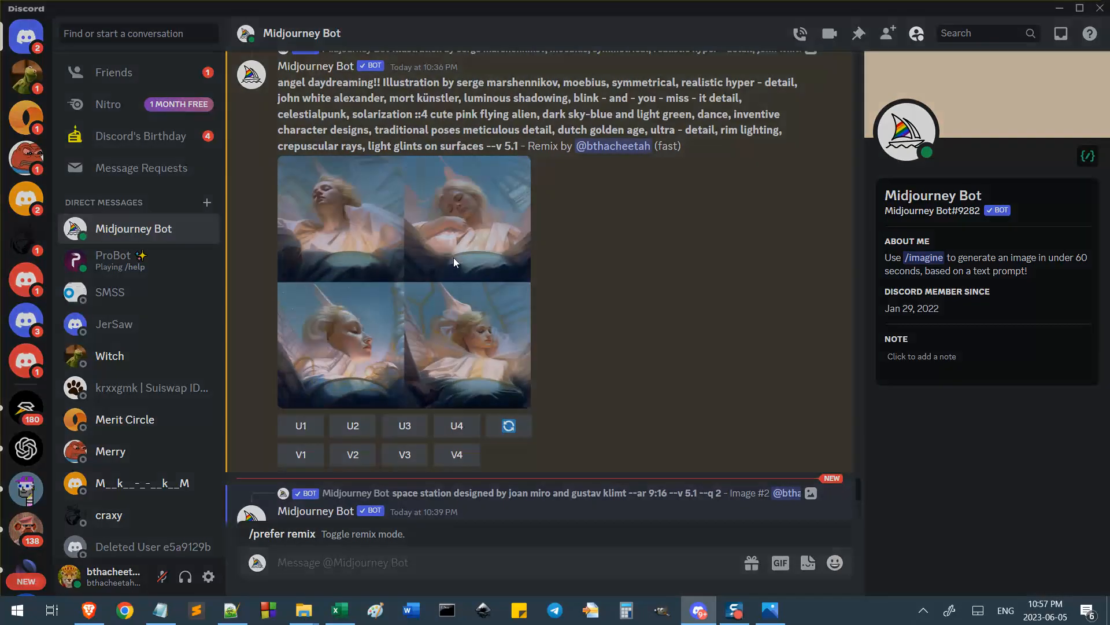
pyautogui.click(454, 257)
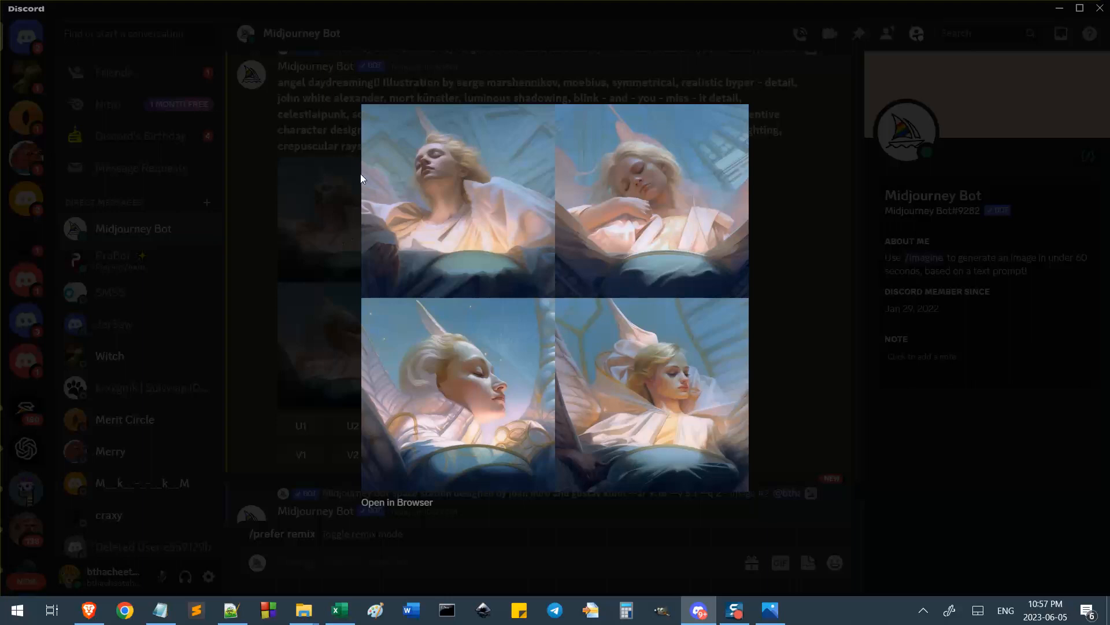
pyautogui.click(332, 178)
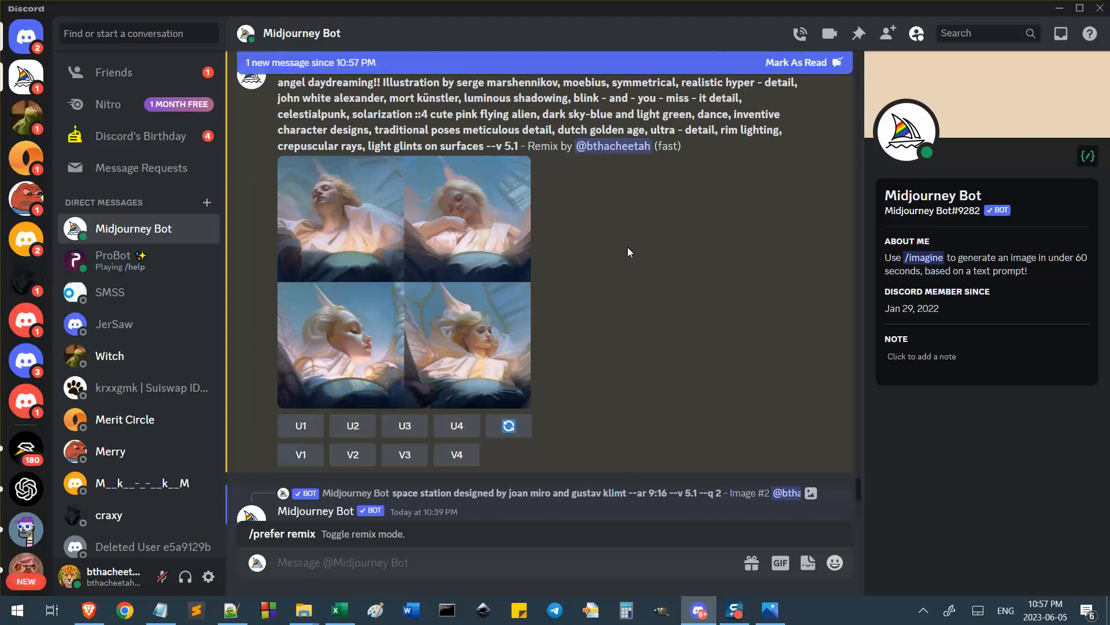
# Highlight "Remix" in the "angel daydreaming!!" job and compare its four images with the preceding grid, enlarging and closing the preview
pyautogui.doubleClick(539, 146)
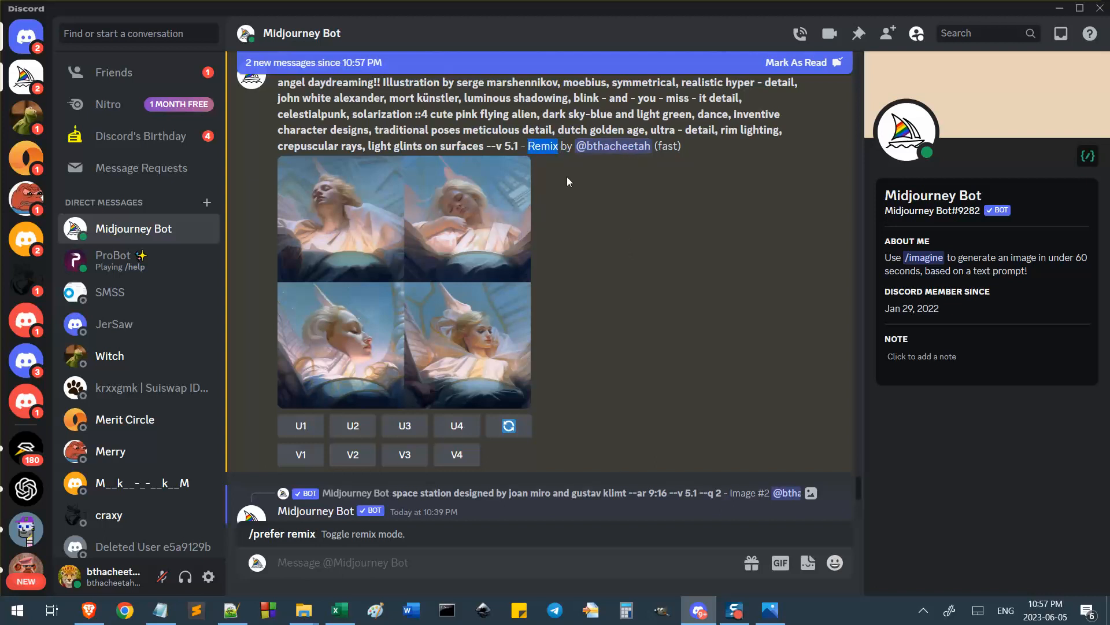
pyautogui.scroll(3, 600, 238)
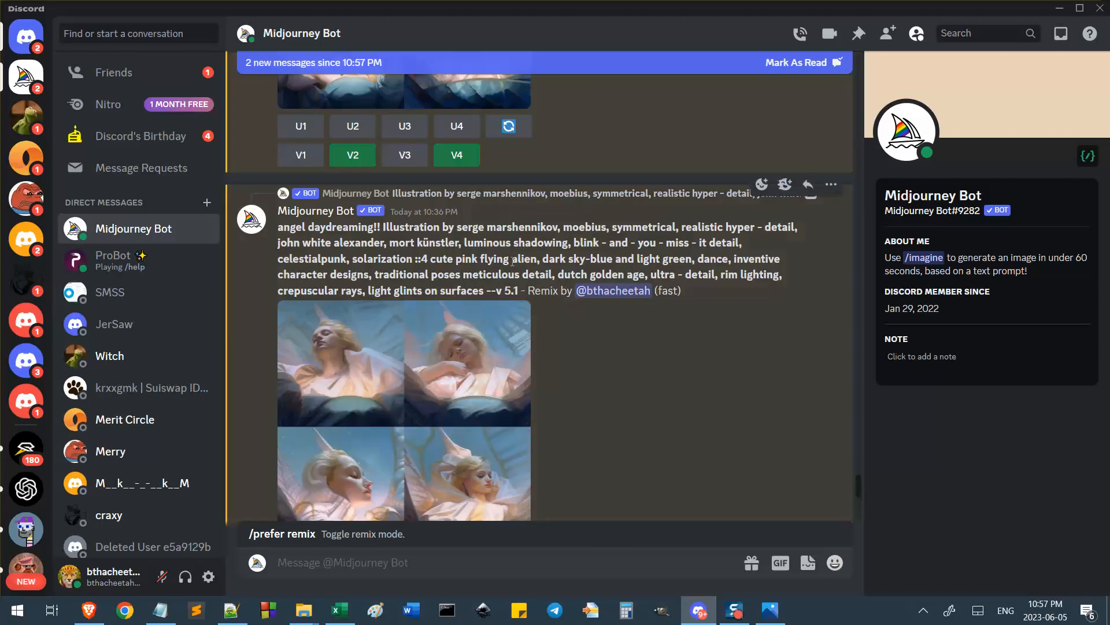
pyautogui.scroll(3, 530, 256)
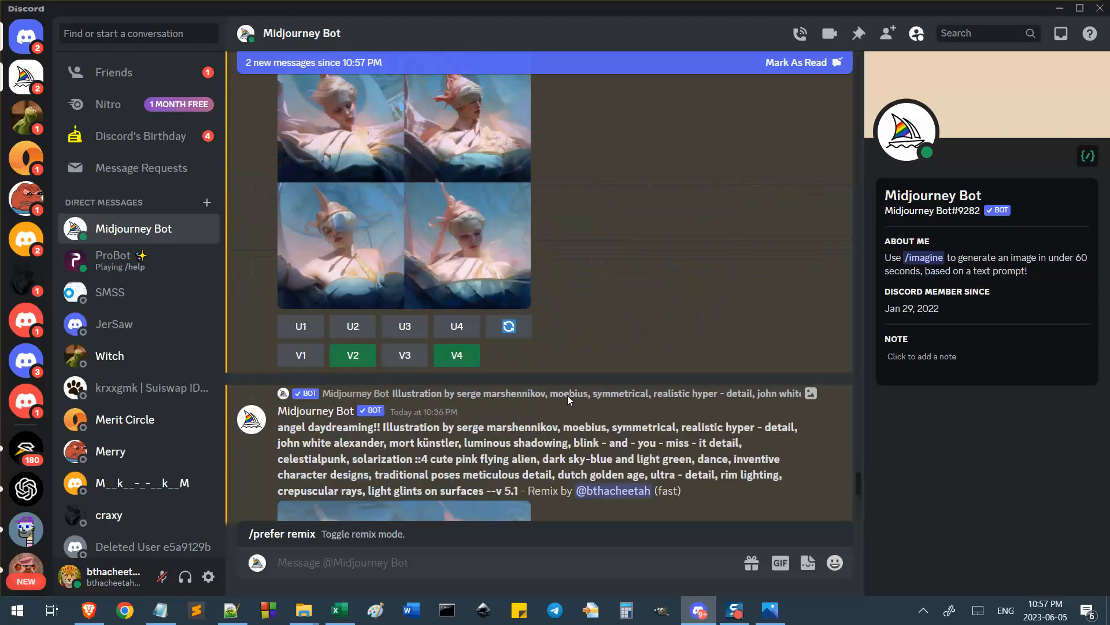
pyautogui.scroll(-4, 571, 393)
pyautogui.scroll(-1, 571, 393)
pyautogui.click(505, 328)
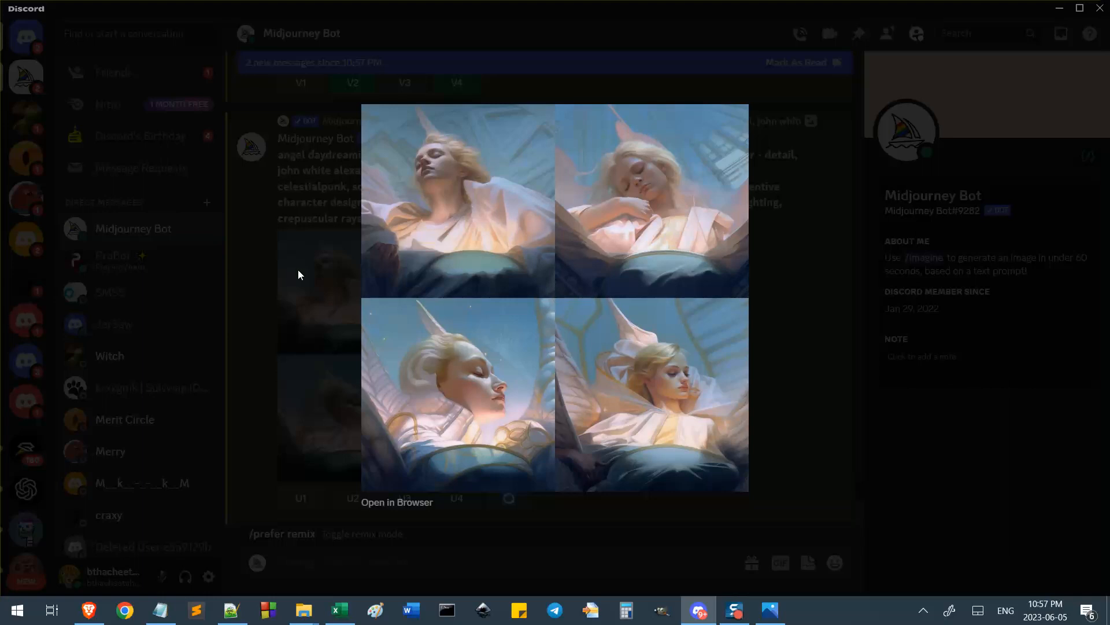
pyautogui.click(338, 233)
# Request variations of images 1 and 4 in the "angel daydreaming!!" grid
pyautogui.scroll(-1, 319, 446)
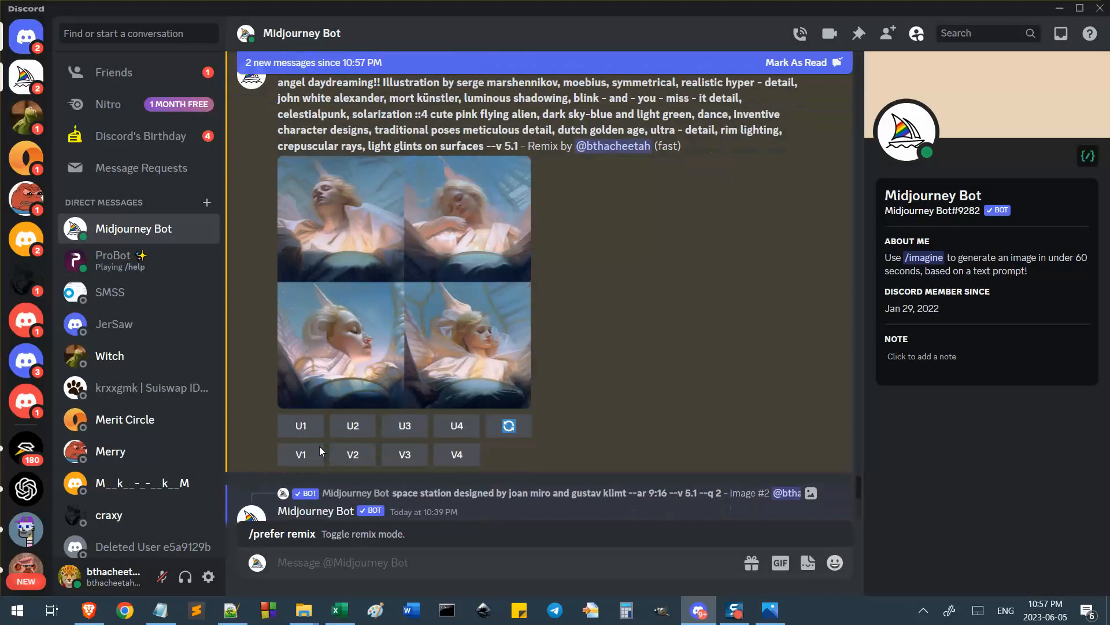
pyautogui.click(301, 454)
pyautogui.scroll(-3, 349, 276)
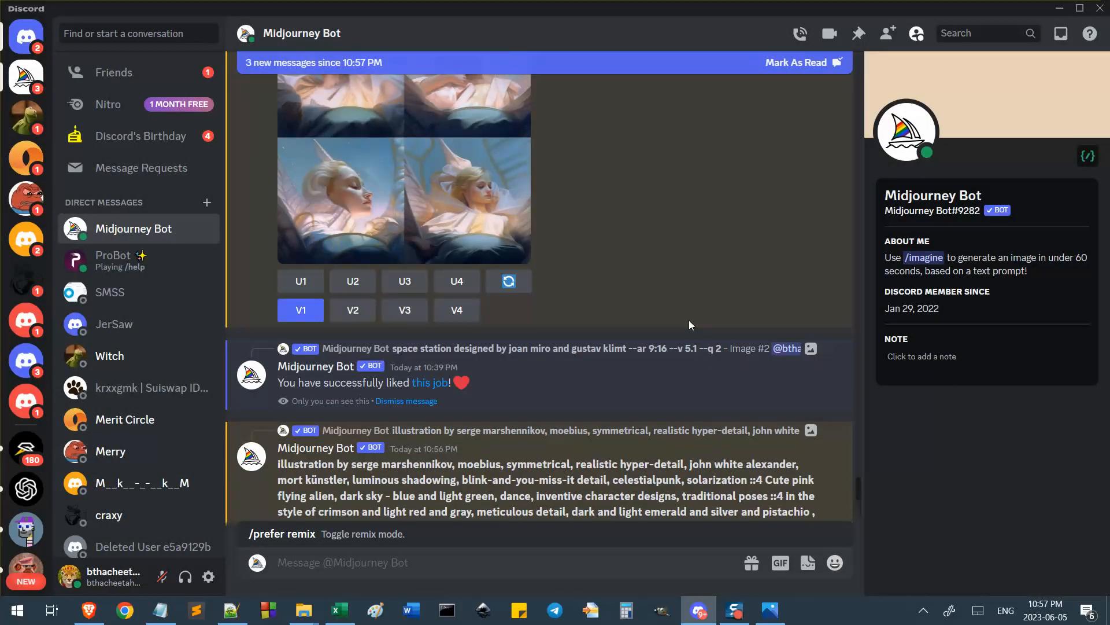
pyautogui.click(457, 310)
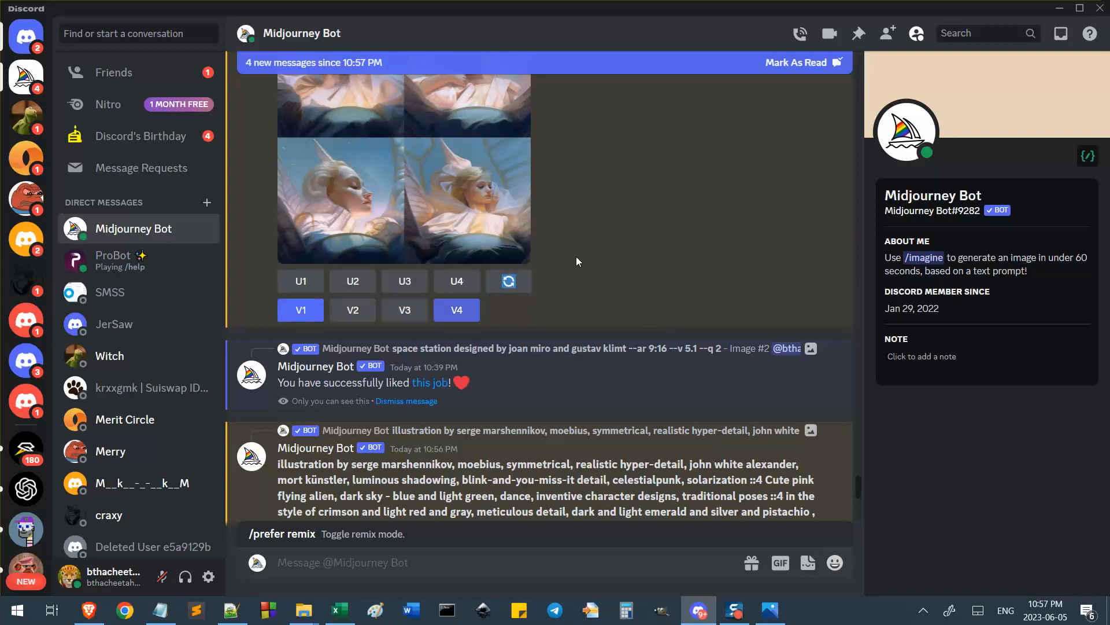
# Switch to the Brave browser and go from the open Midjourney job to the profile's home gallery
pyautogui.click(89, 610)
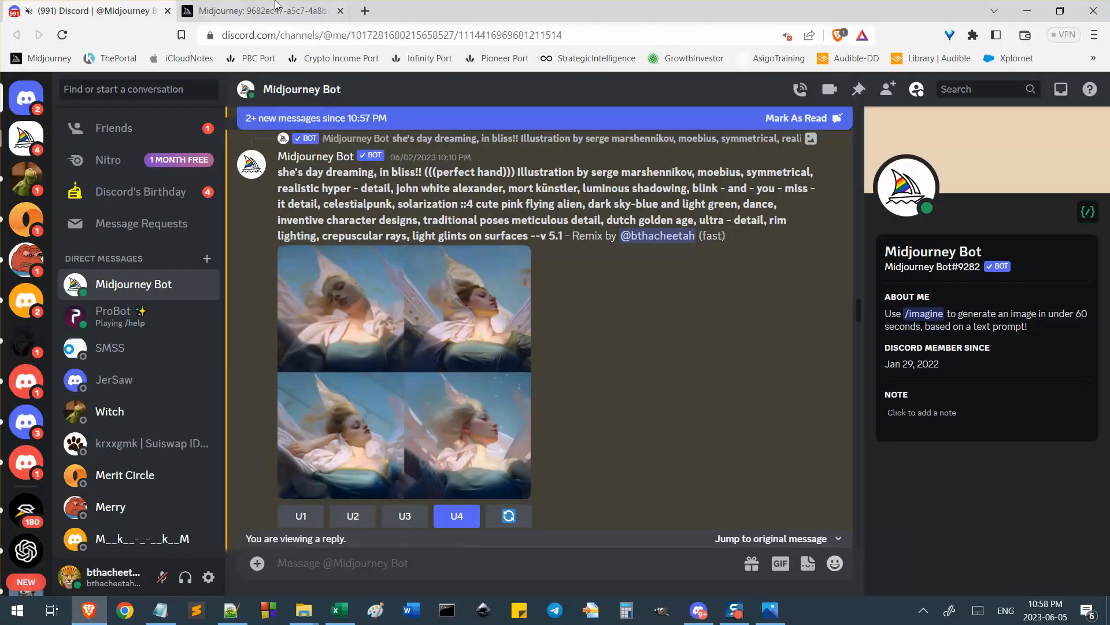
pyautogui.click(257, 11)
pyautogui.scroll(7, 365, 332)
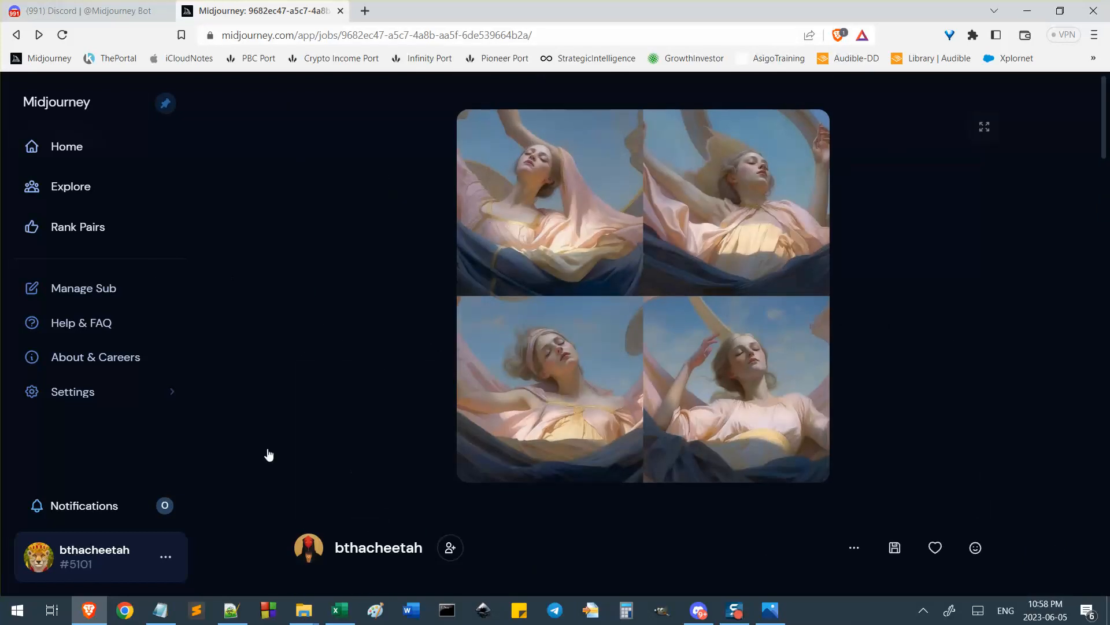
pyautogui.click(81, 146)
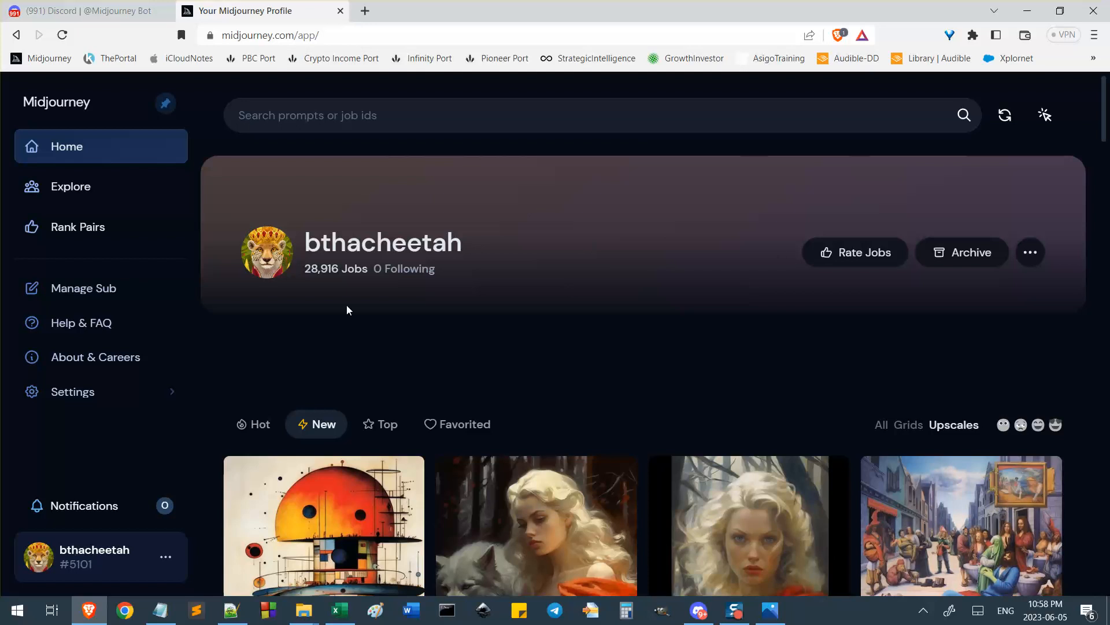
# Browse the newest upscales in the profile gallery down to the iris flower paintings and preview their prompts
pyautogui.scroll(-1, 698, 280)
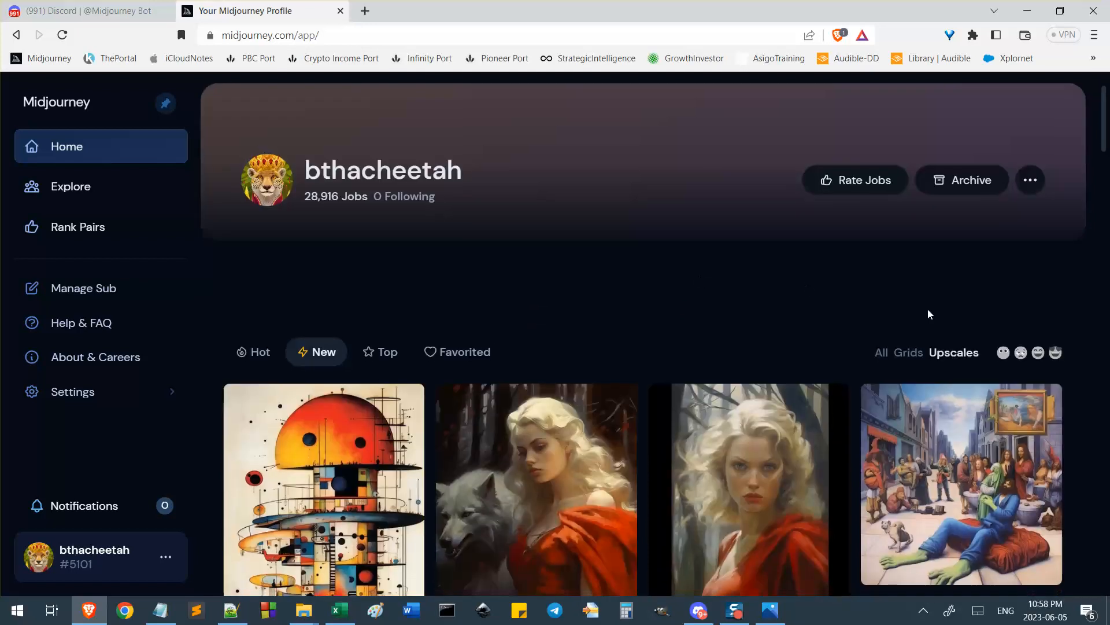
pyautogui.scroll(-3, 955, 359)
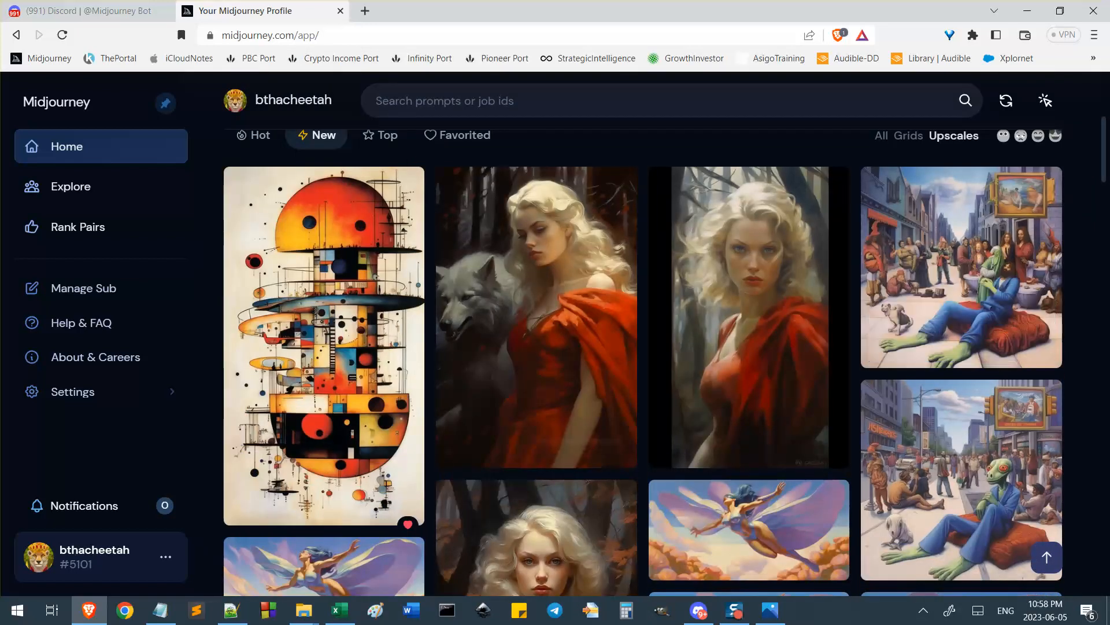
pyautogui.scroll(-6, 665, 363)
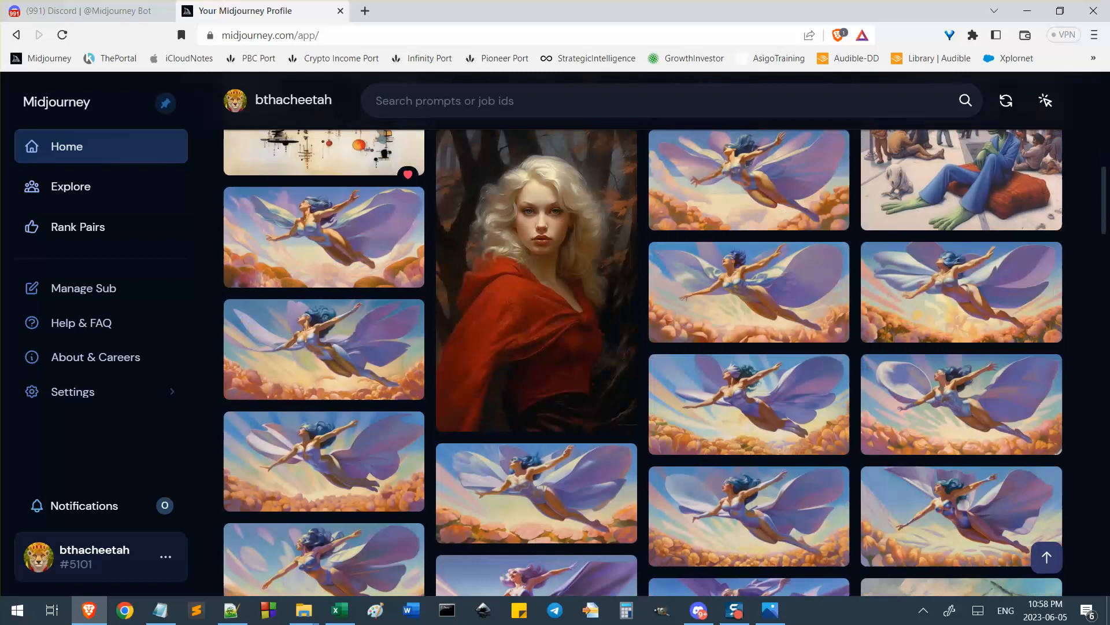
pyautogui.scroll(-15, 643, 362)
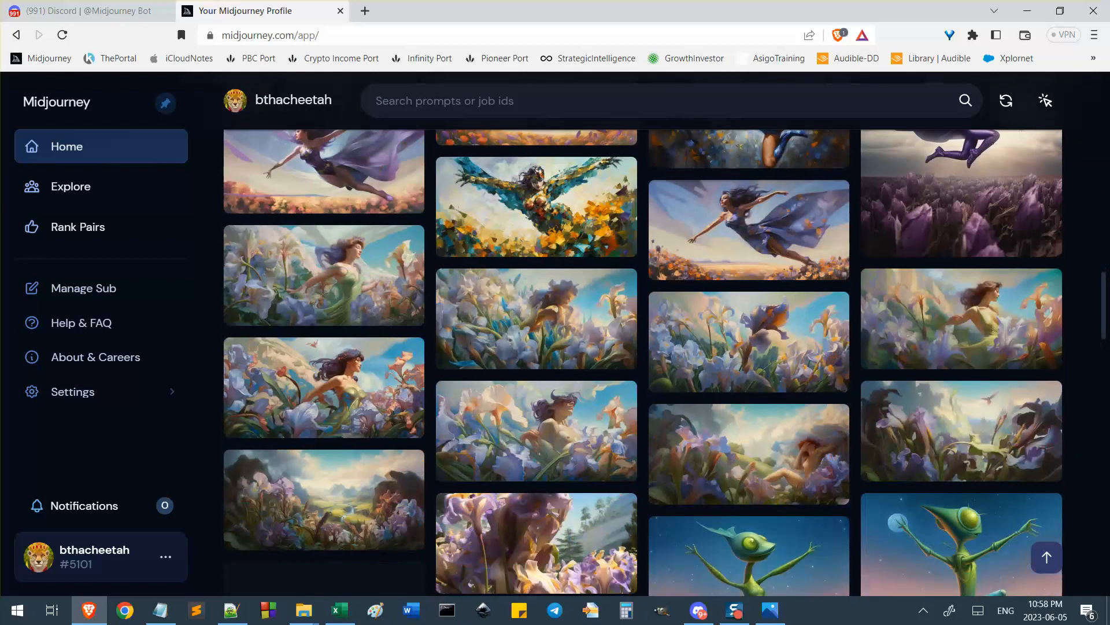
pyautogui.scroll(-4, 756, 303)
pyautogui.scroll(5, 756, 303)
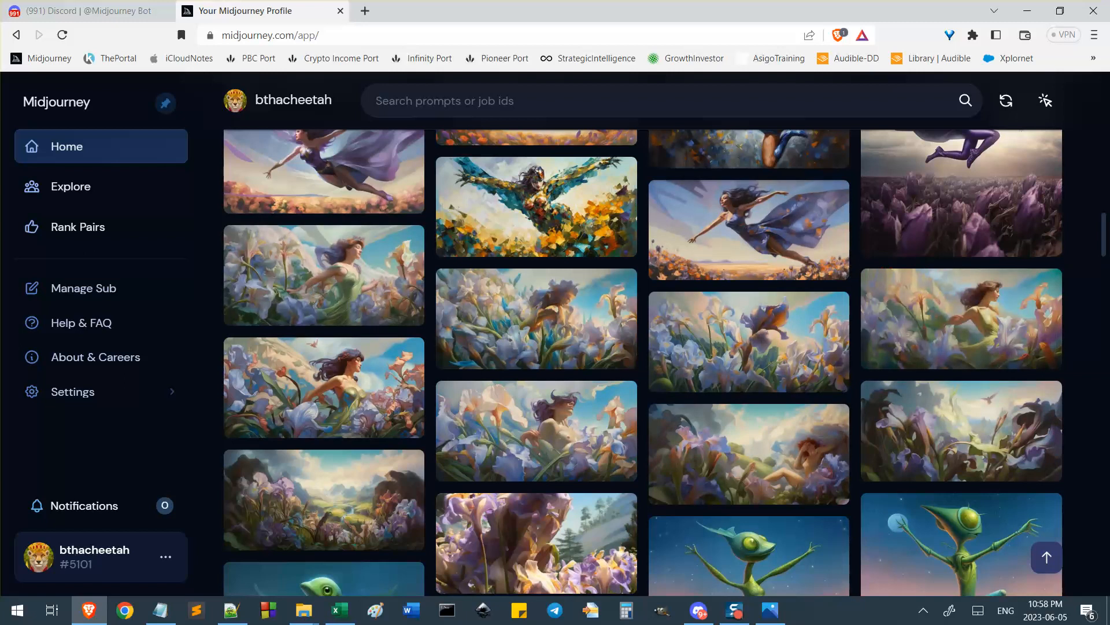
pyautogui.moveTo(1039, 361)
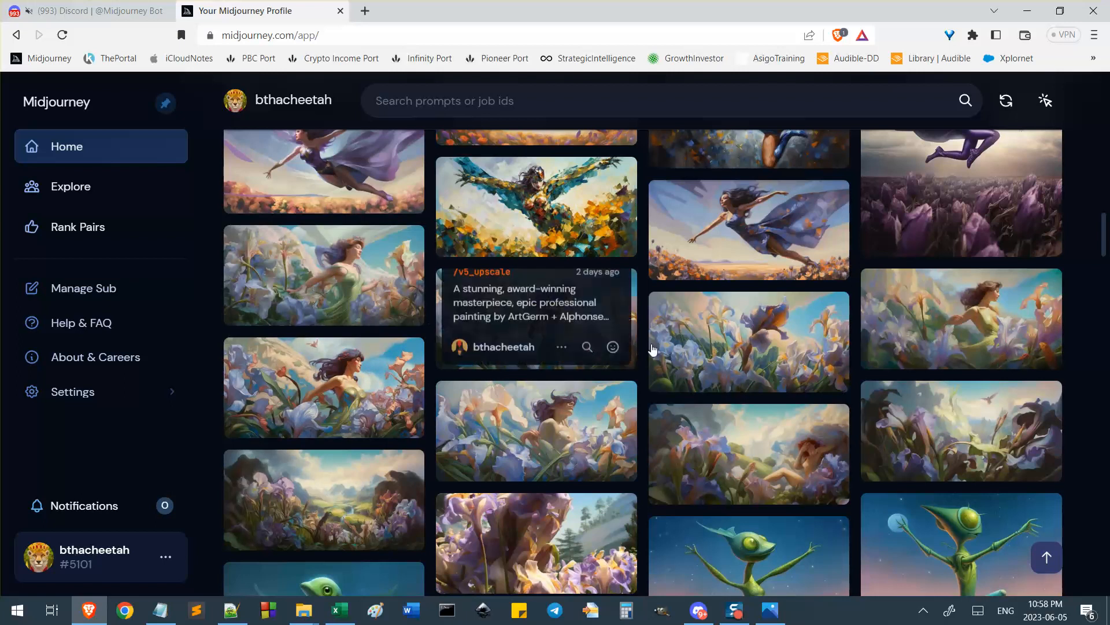
pyautogui.scroll(-1, 579, 472)
pyautogui.scroll(-2, 579, 473)
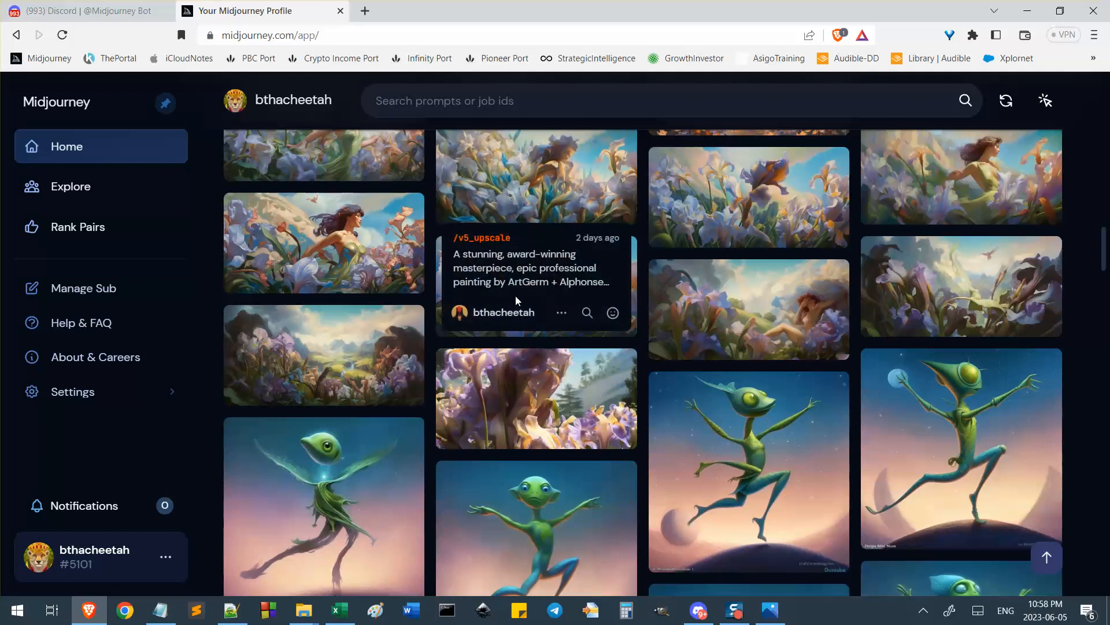
pyautogui.scroll(1, 526, 336)
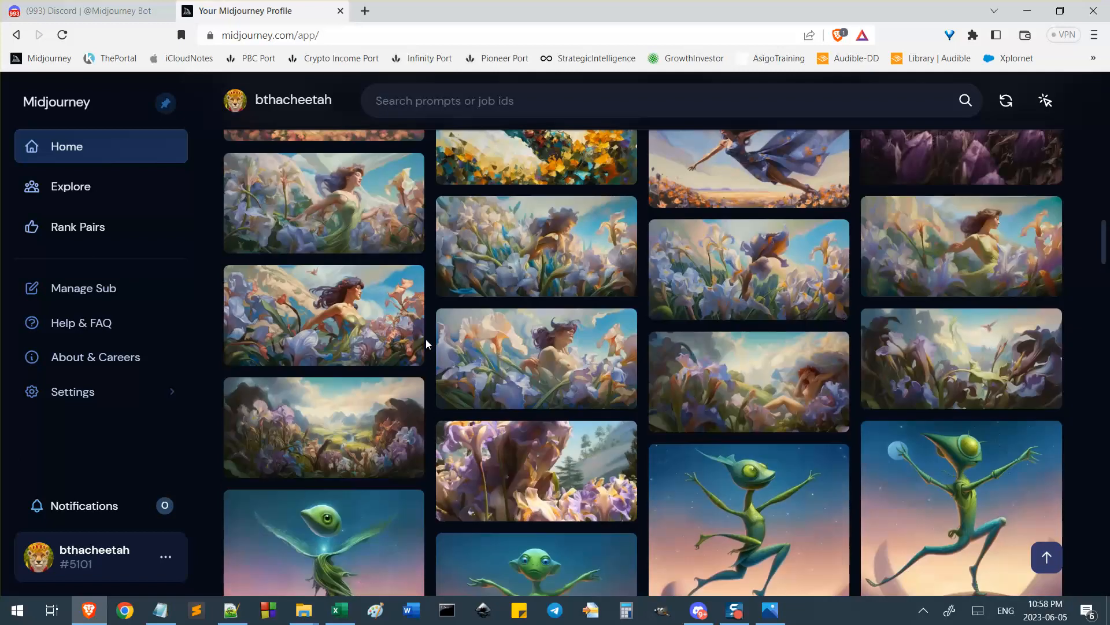
# View the iris paintings with the distant bird, the river valley and the dark-haired woman in full size, closing each one
pyautogui.click(1061, 330)
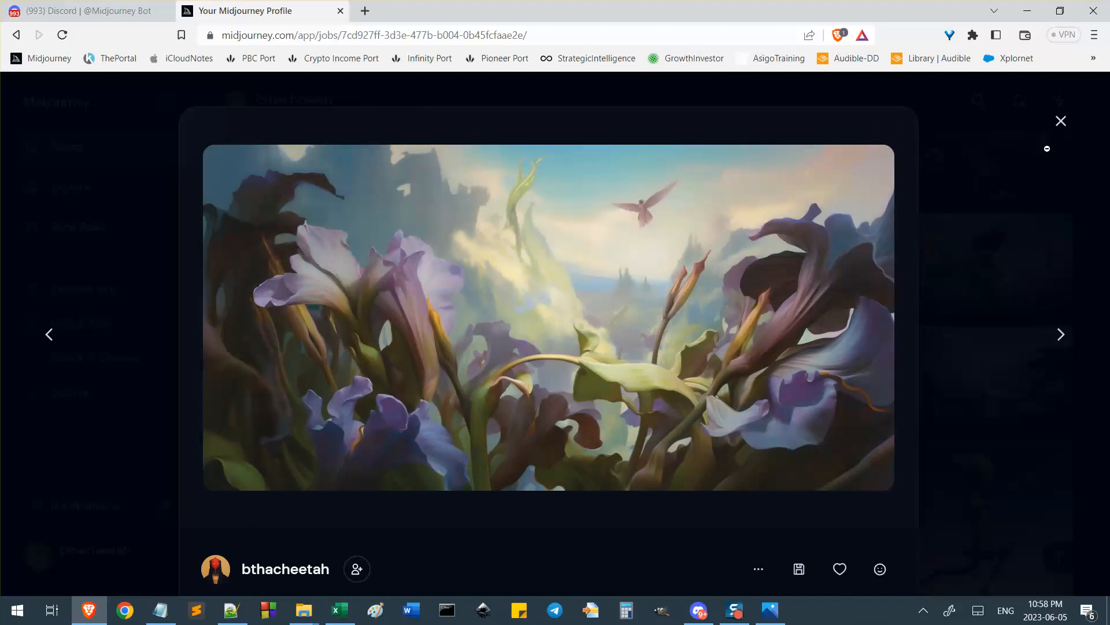
pyautogui.click(1061, 122)
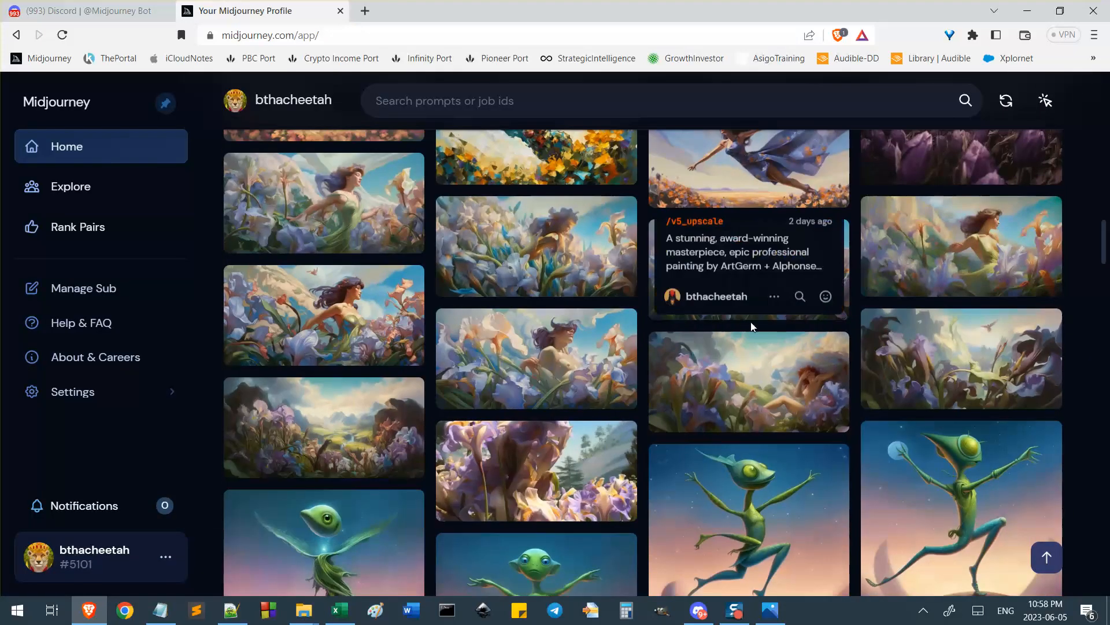
pyautogui.click(423, 390)
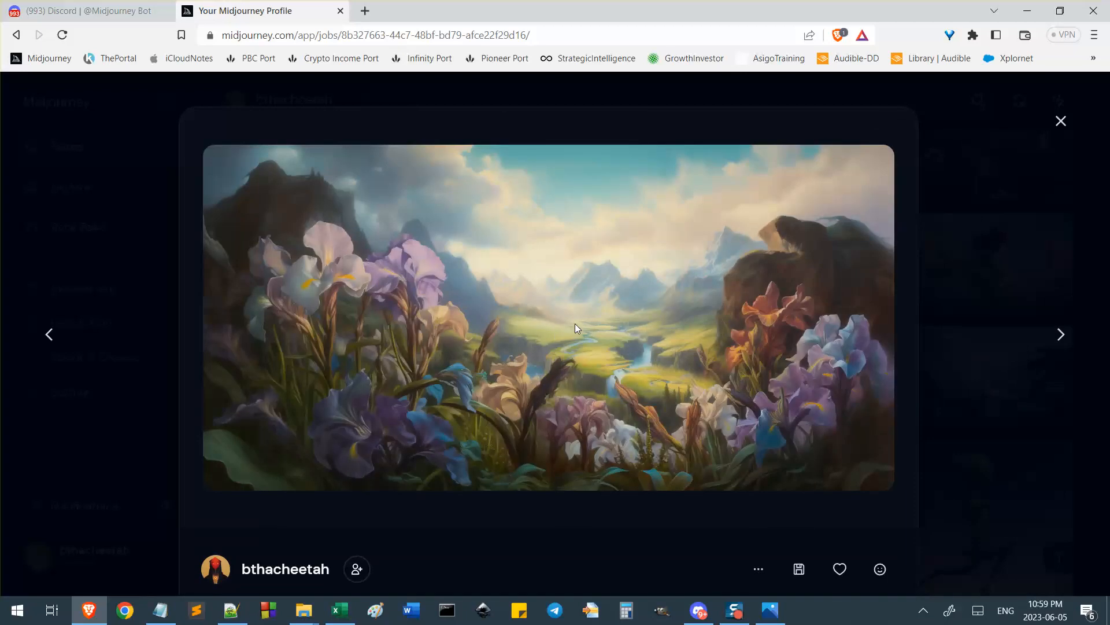
pyautogui.click(1061, 121)
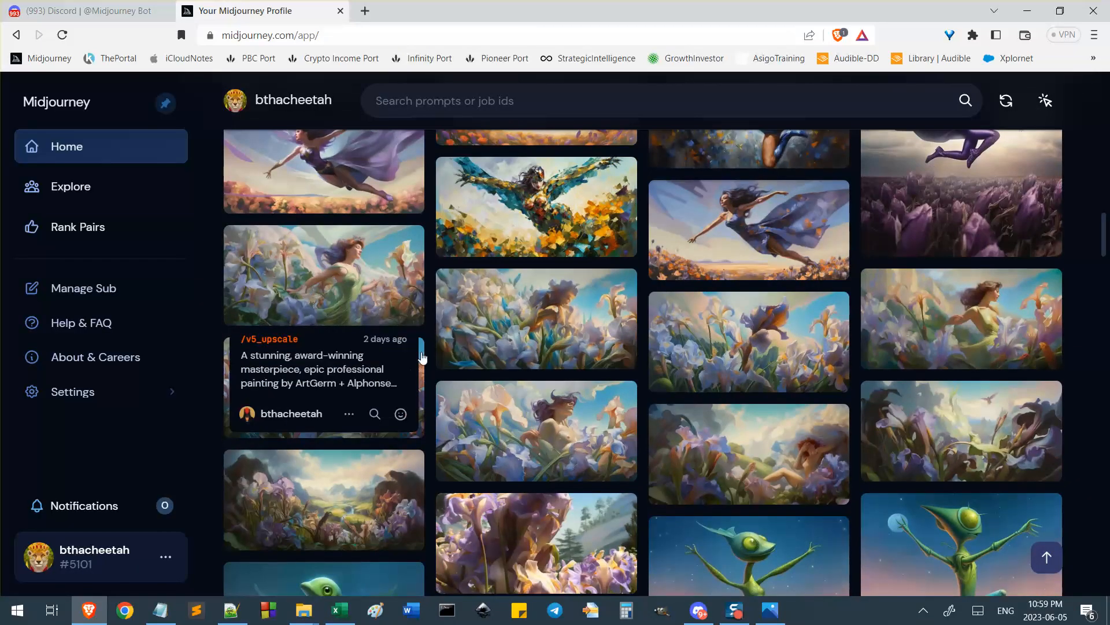
pyautogui.click(421, 356)
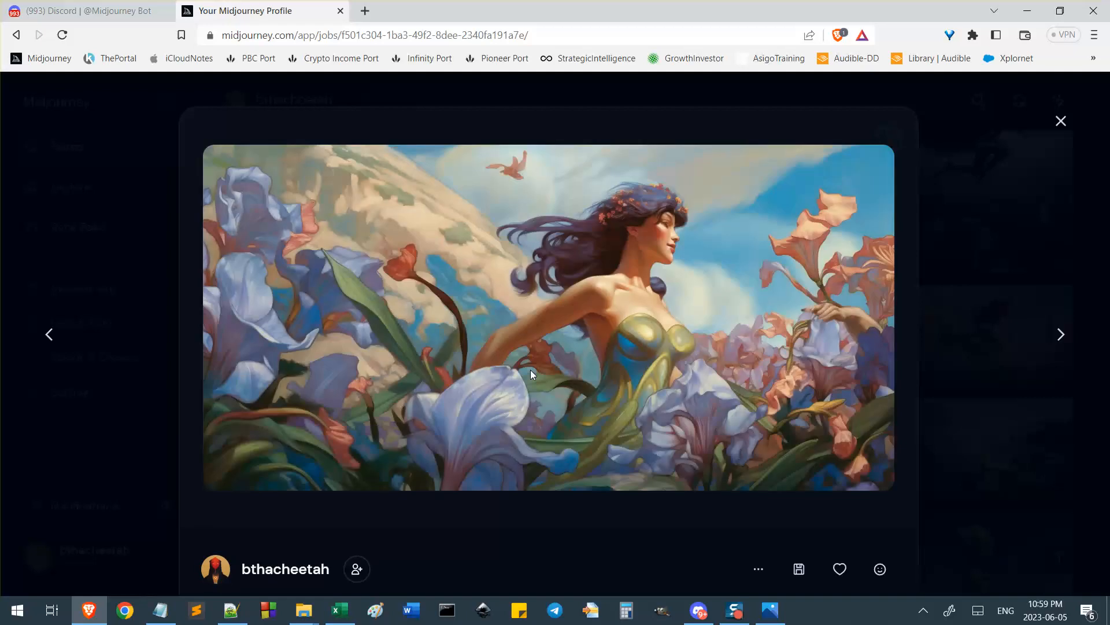
pyautogui.click(1061, 137)
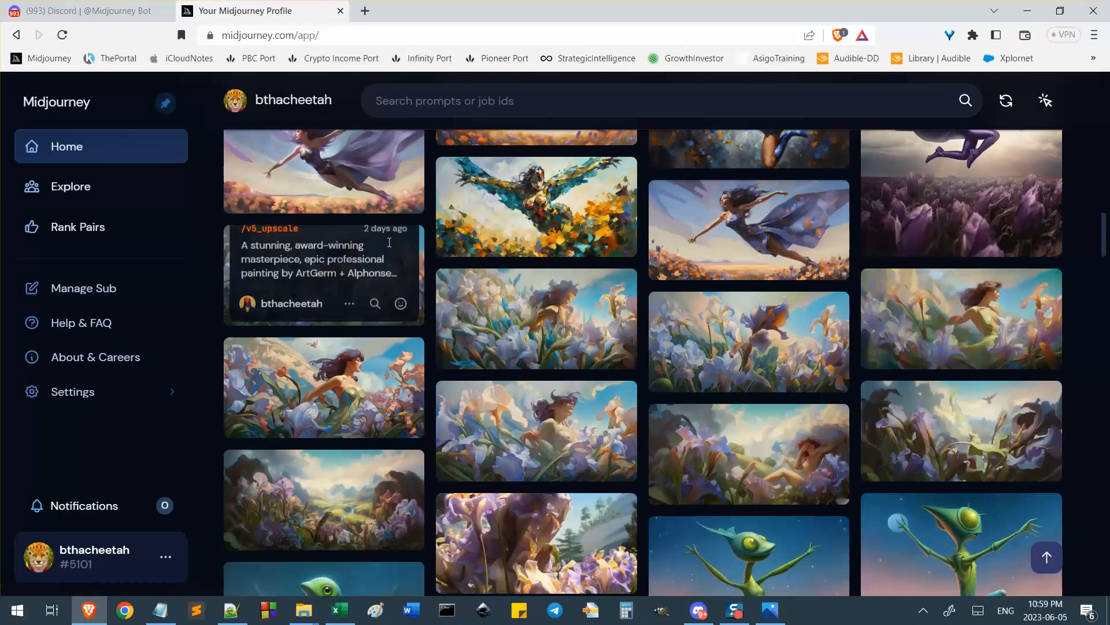
# View the iris painting of the woman in green and the flying woman in the blue floral dress in full size, closing each one
pyautogui.click(422, 247)
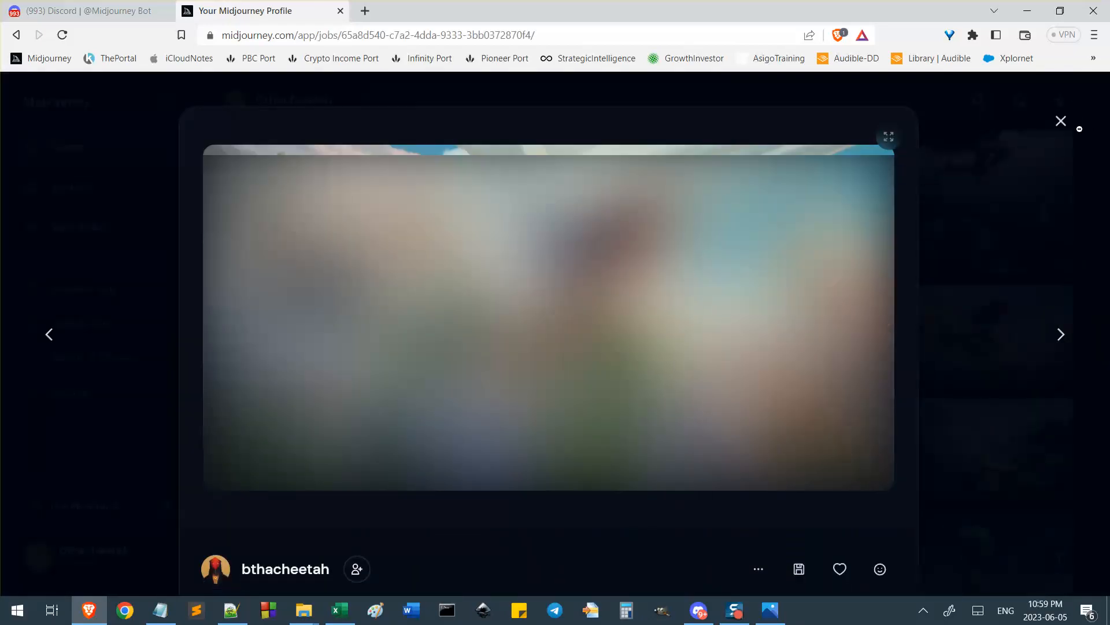
pyautogui.click(1061, 121)
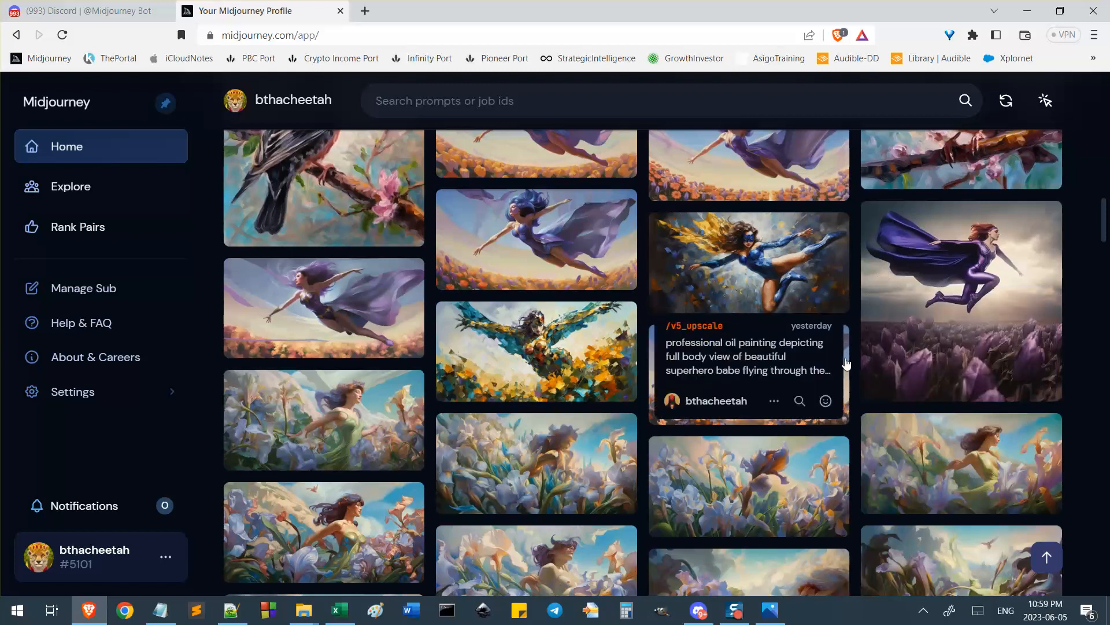
pyautogui.click(845, 362)
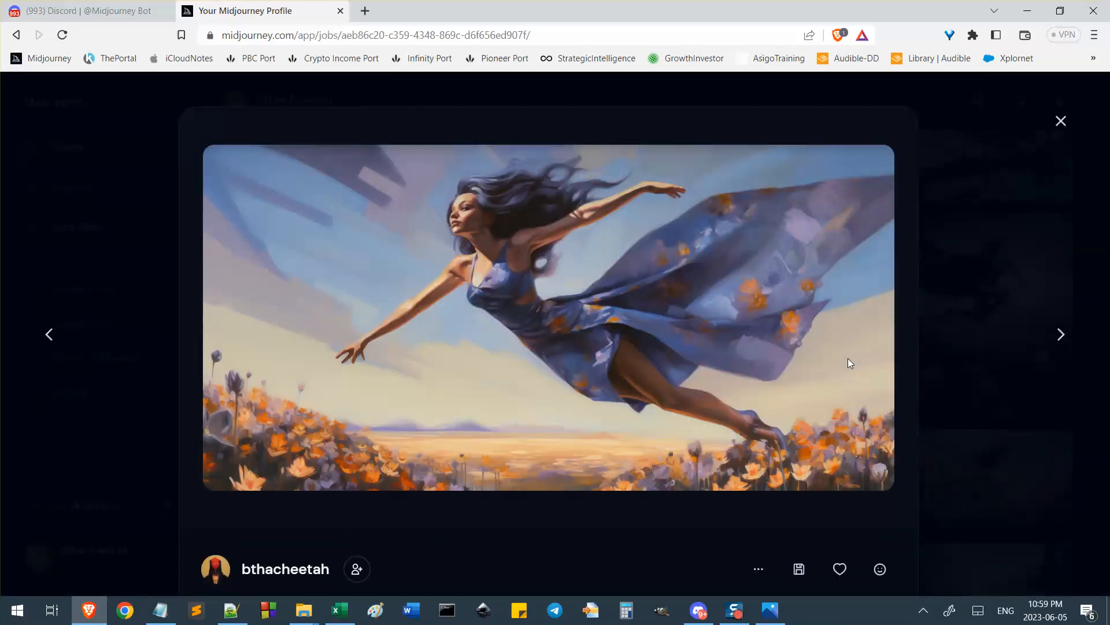
pyautogui.click(1060, 120)
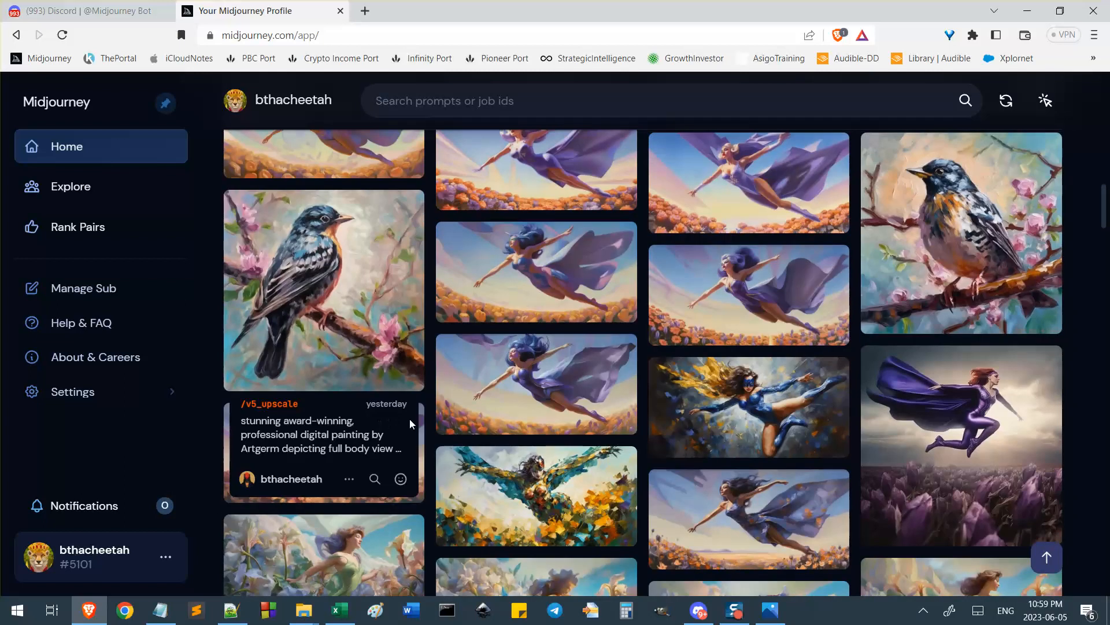
# Open the upscale of the purple-haired superhero flying over flowers, review its full prompt, close it and return to browsing the gallery
pyautogui.click(421, 421)
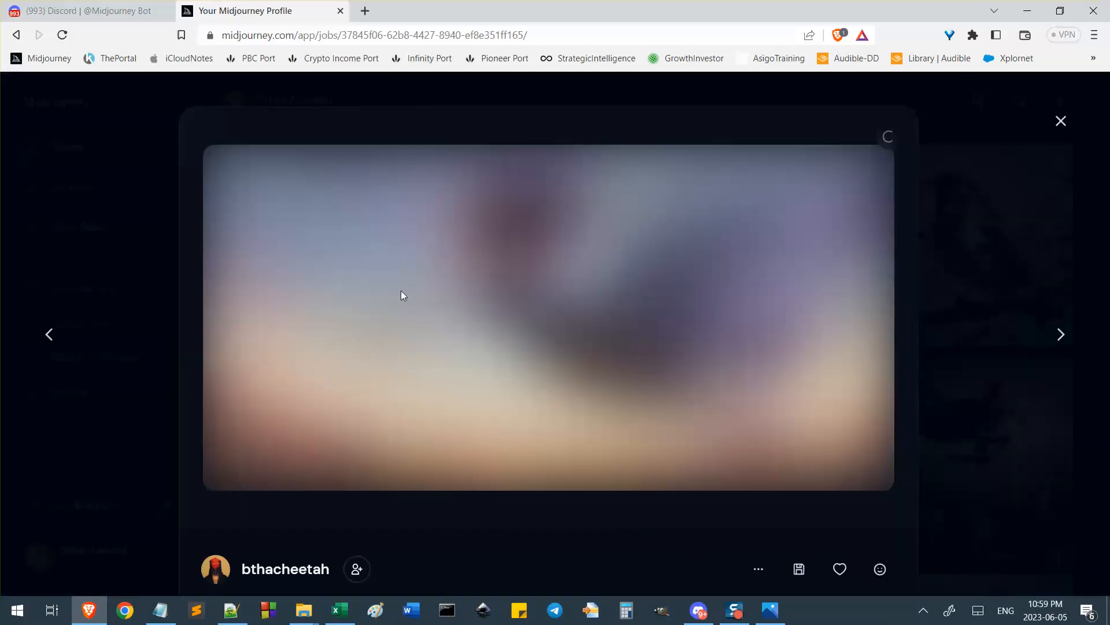
pyautogui.scroll(-4, 399, 310)
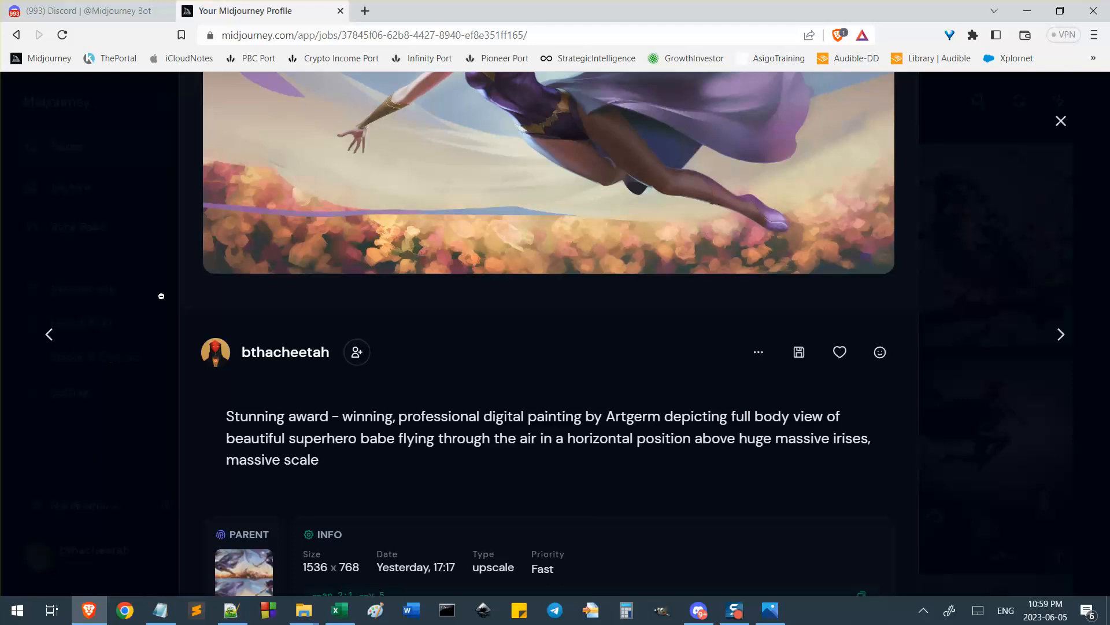
pyautogui.scroll(4, 99, 248)
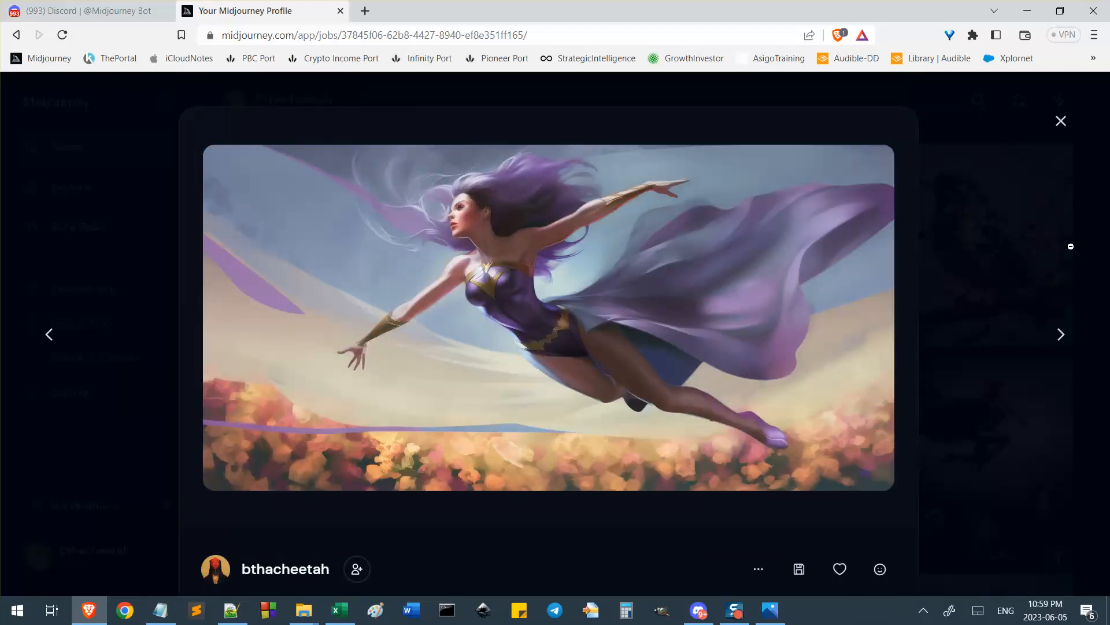
pyautogui.click(1061, 120)
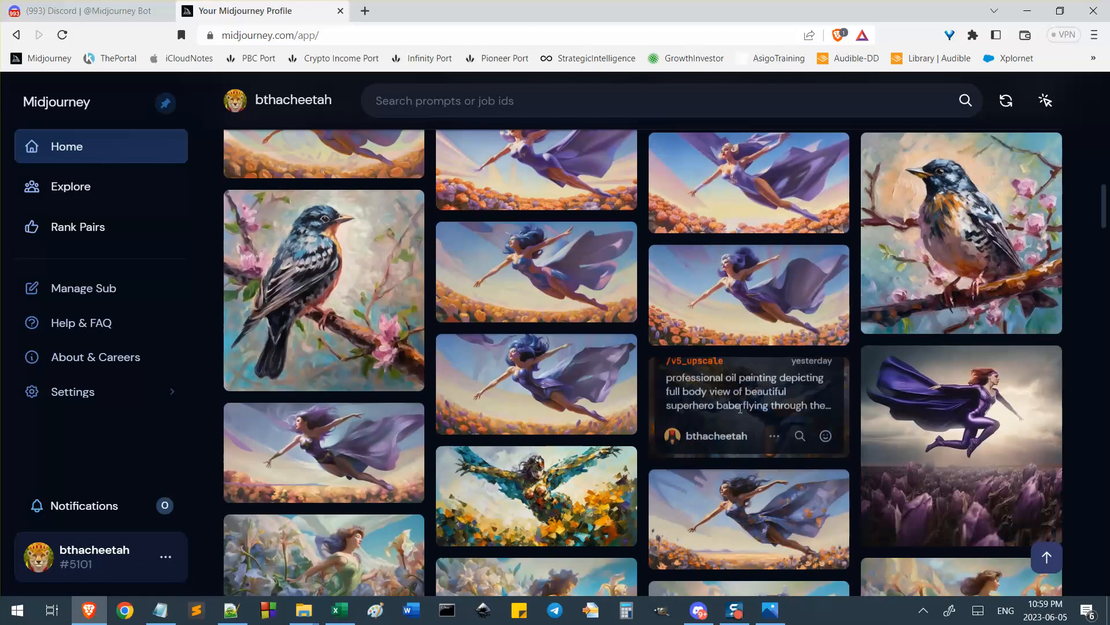
pyautogui.scroll(1, 550, 231)
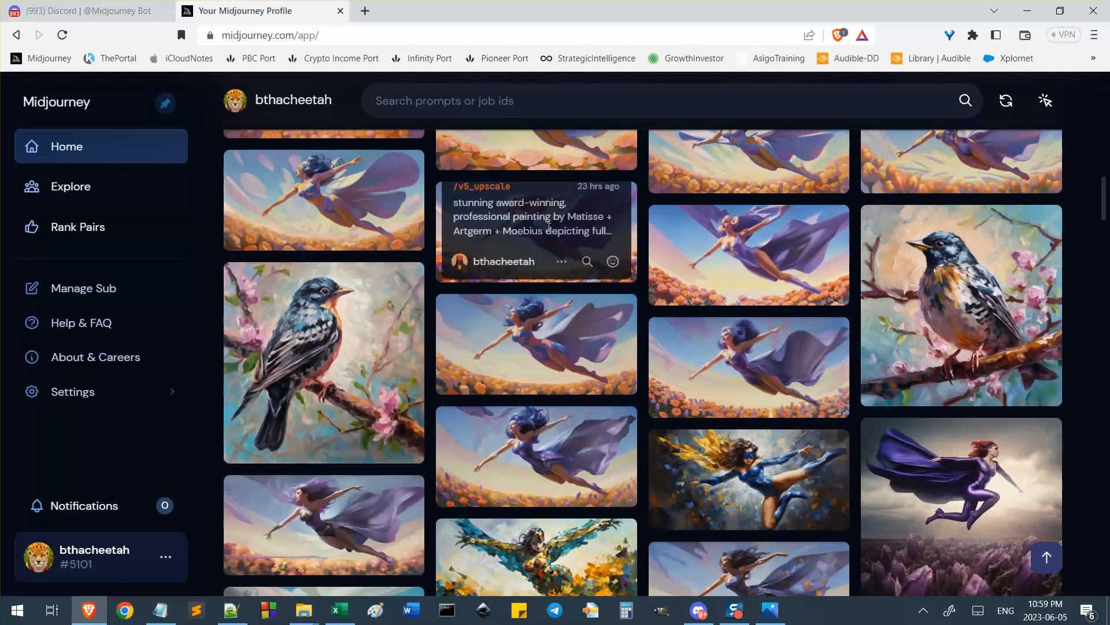
# Switch to the "done" folder in File Explorer, compare the flying superhero images 33.png to 36.png in the photo viewer, and close the viewer
pyautogui.click(304, 610)
pyautogui.click(226, 544)
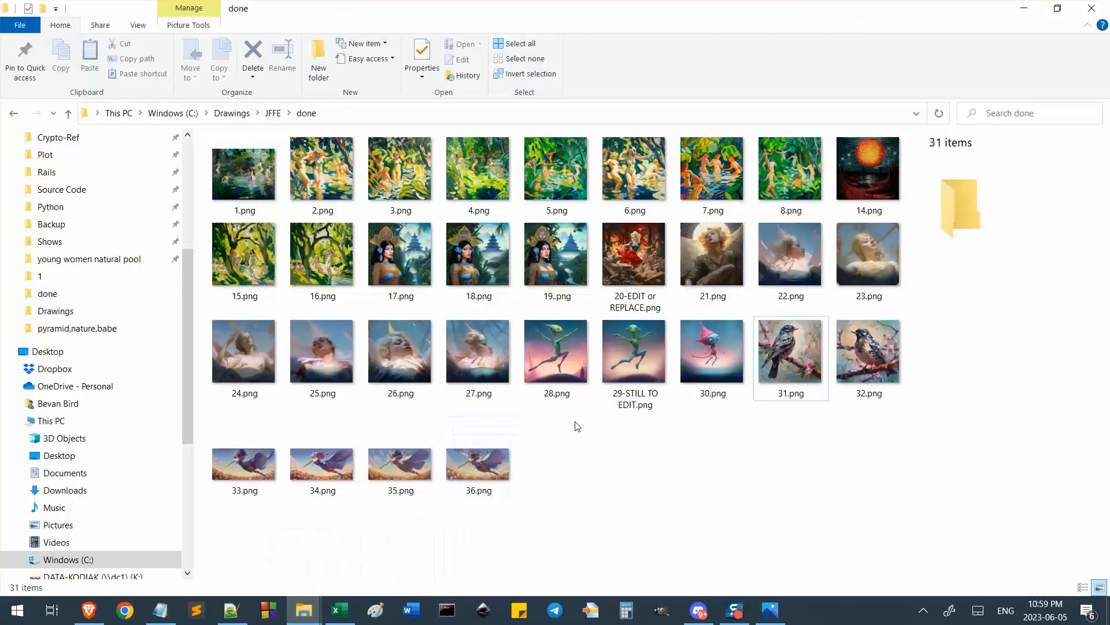
pyautogui.doubleClick(252, 461)
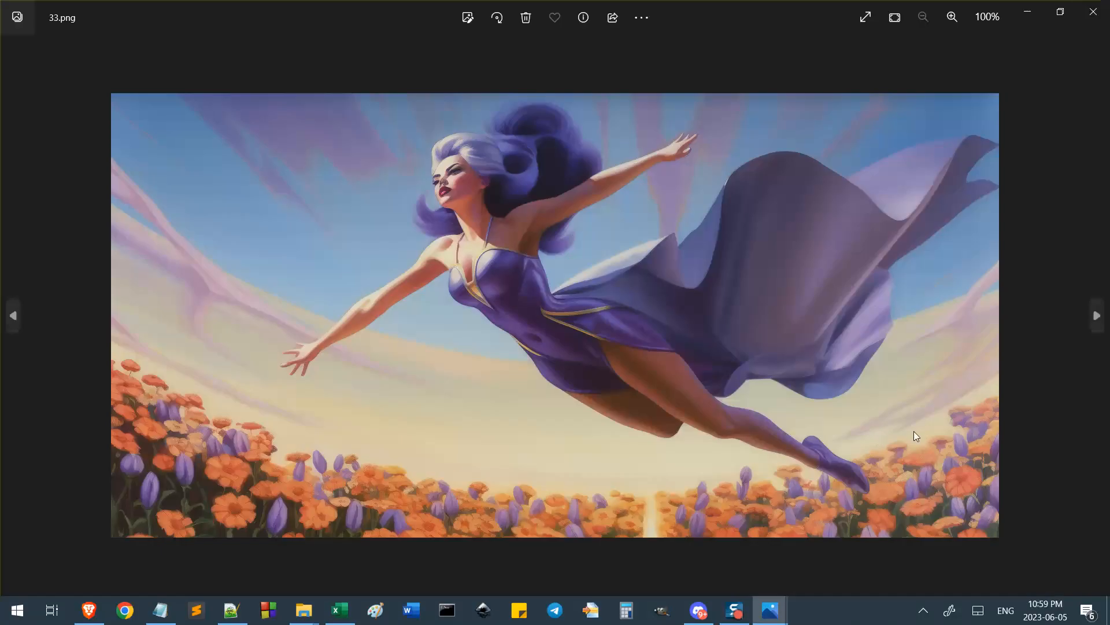
pyautogui.press('Right')
pyautogui.press('Right')
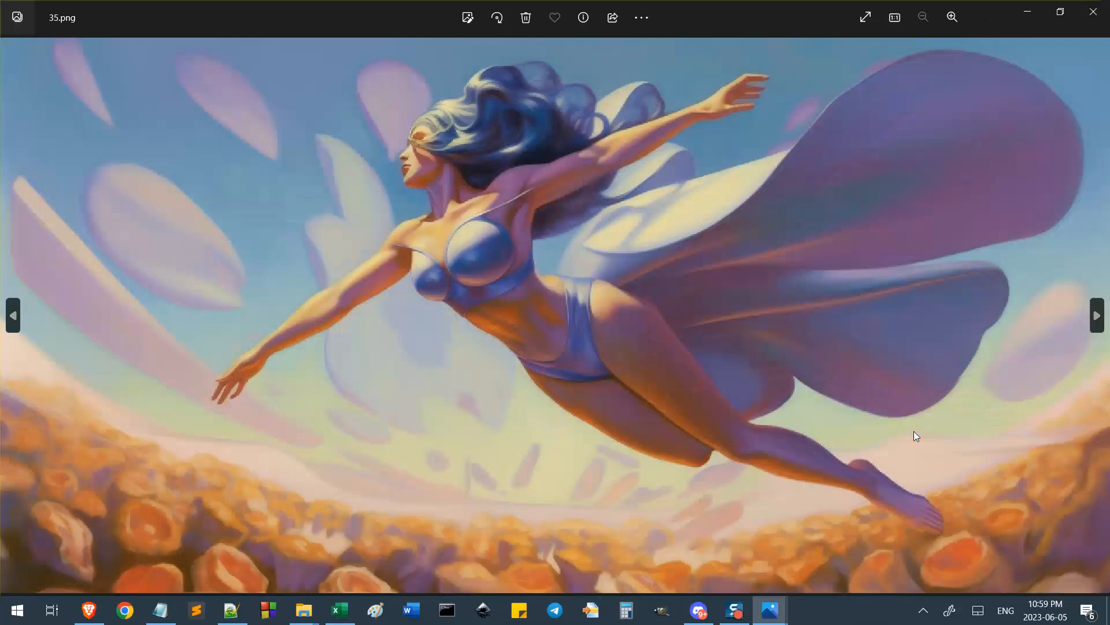
pyautogui.press('Right')
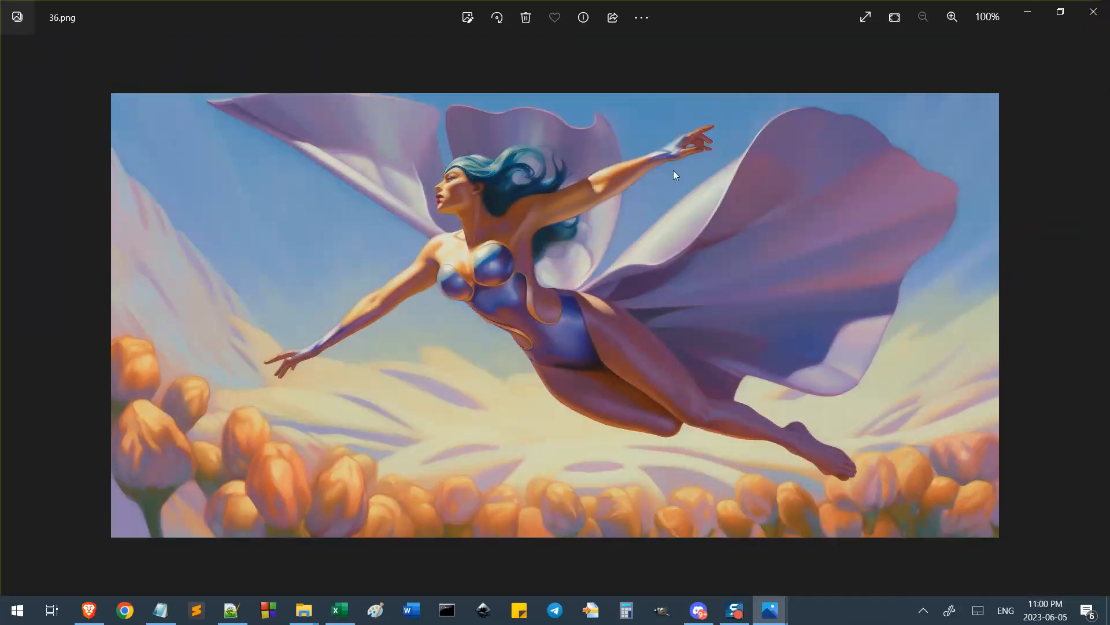
pyautogui.press('Left')
pyautogui.press('Right')
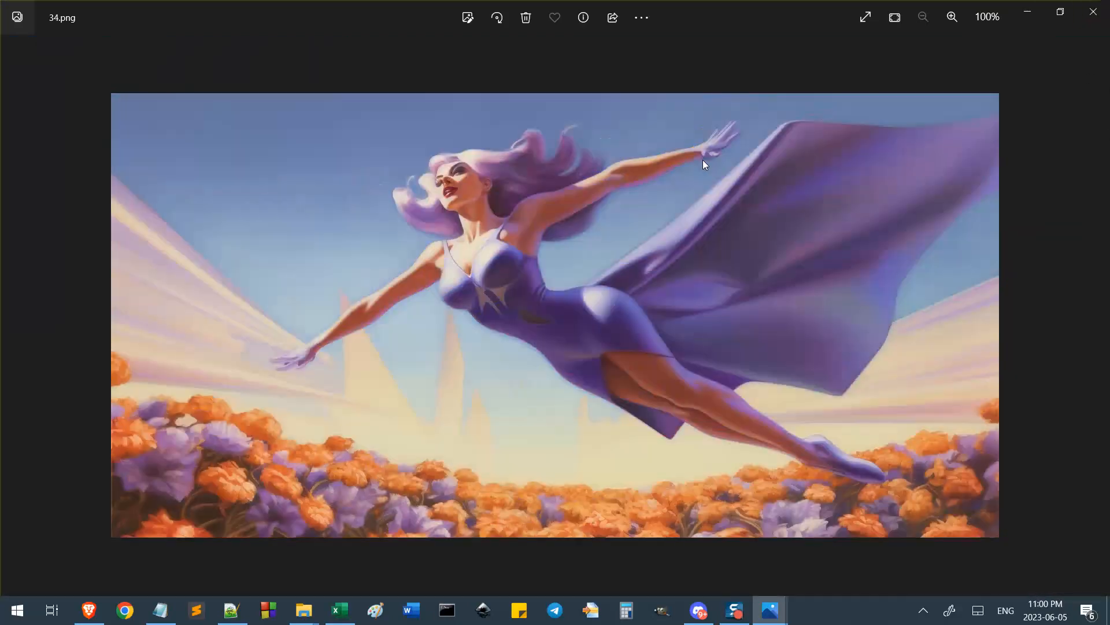
pyautogui.press('Left')
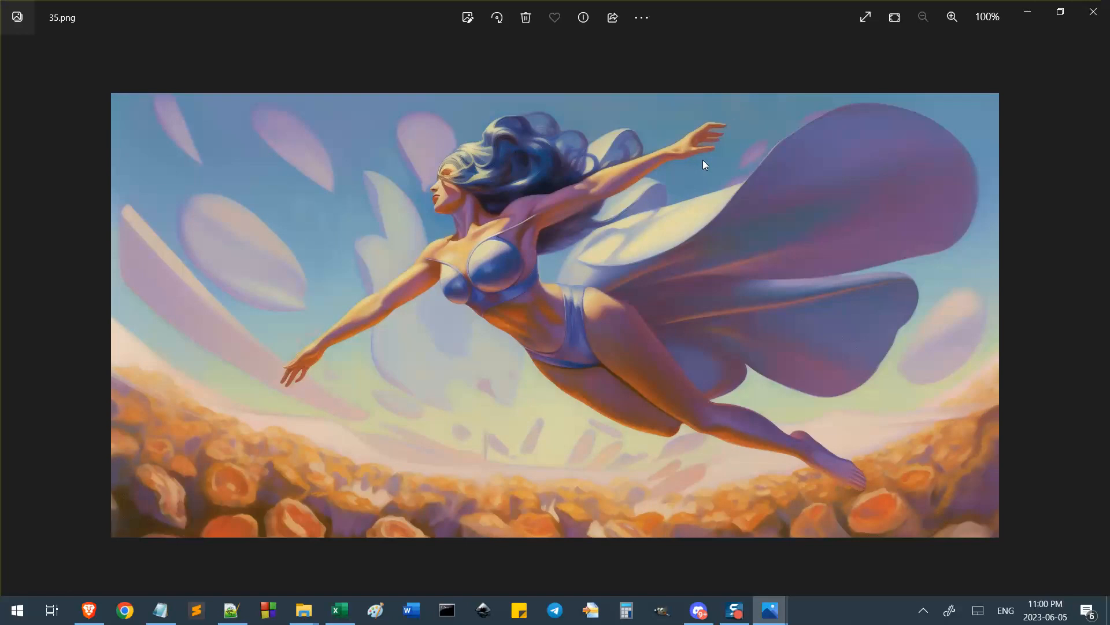
pyautogui.press('Right')
pyautogui.click(1093, 11)
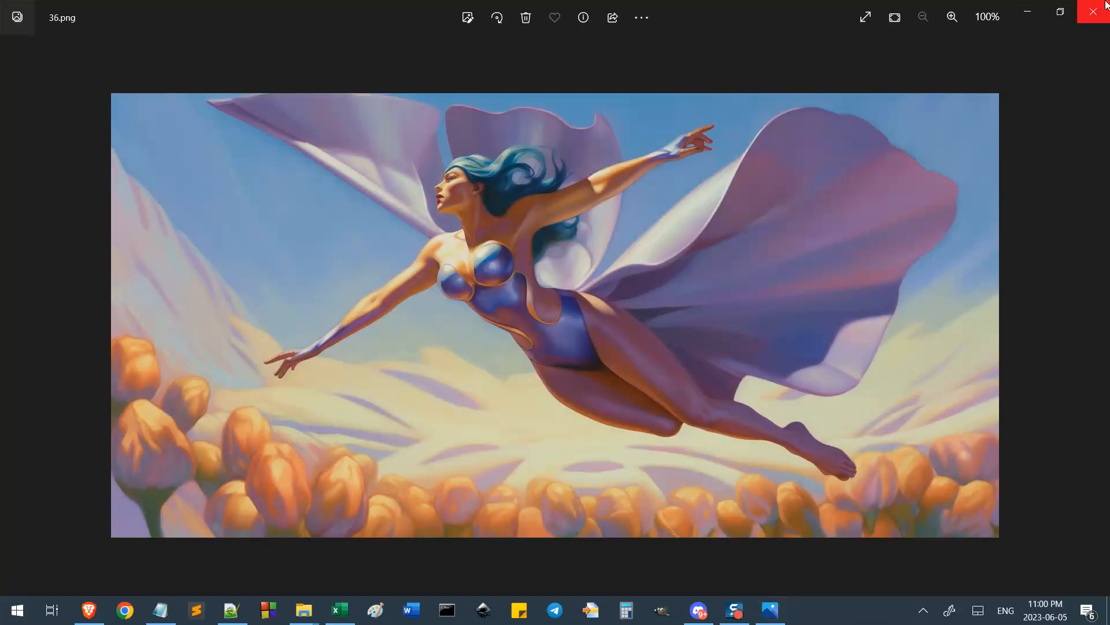
# Return to the Midjourney gallery in Brave, open the Matisse + Artgerm + Moebius upscale of the flying masked superhero and save its image
pyautogui.click(699, 610)
pyautogui.click(89, 610)
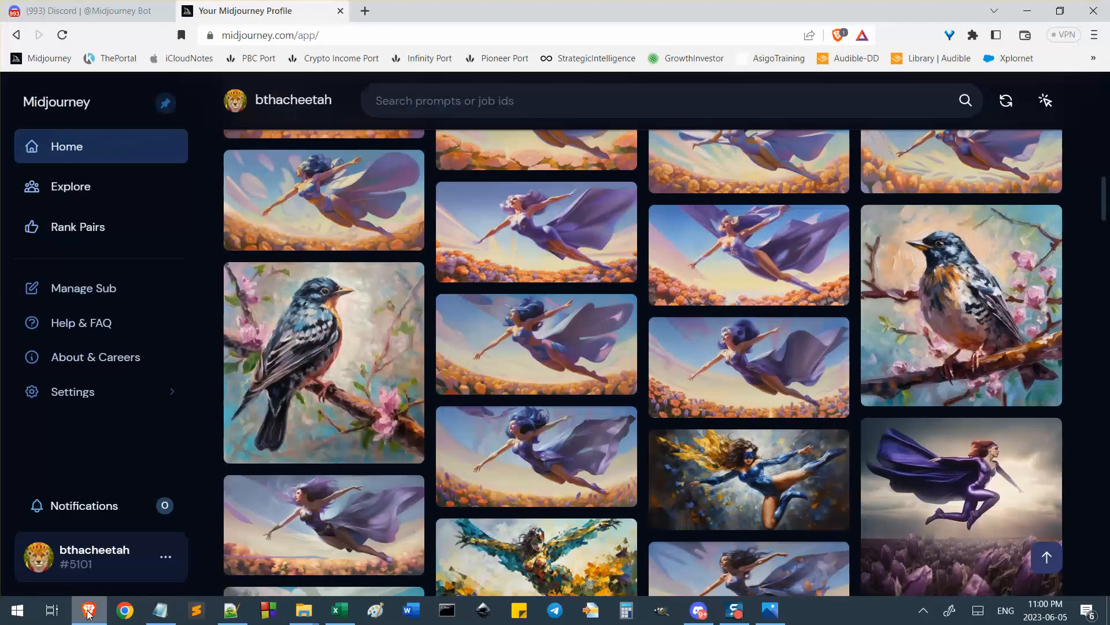
pyautogui.scroll(5, 726, 328)
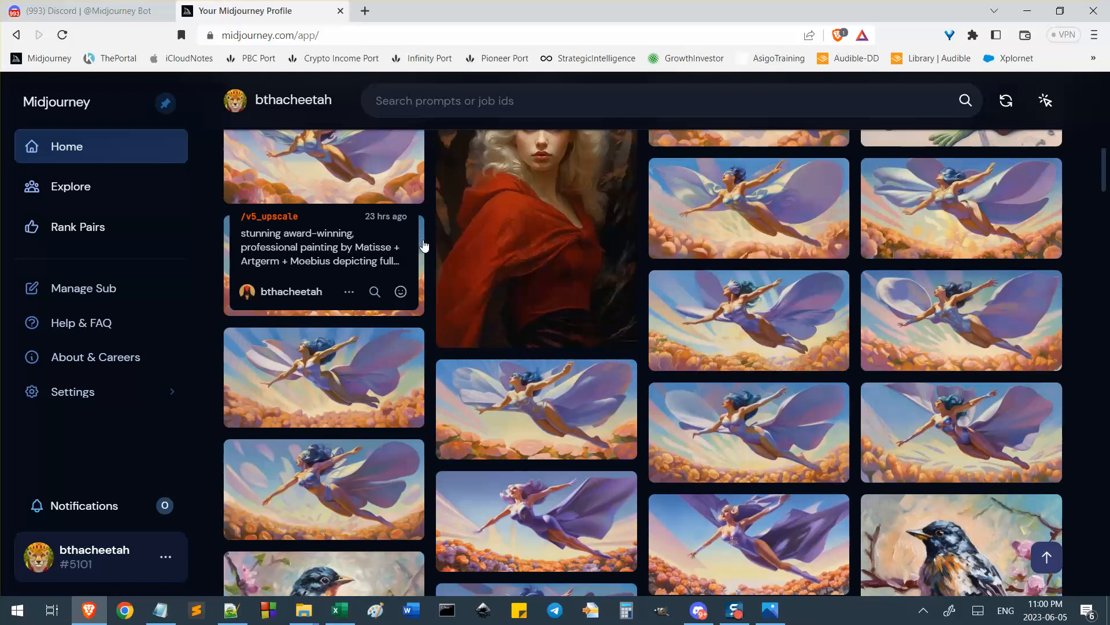
pyautogui.click(424, 246)
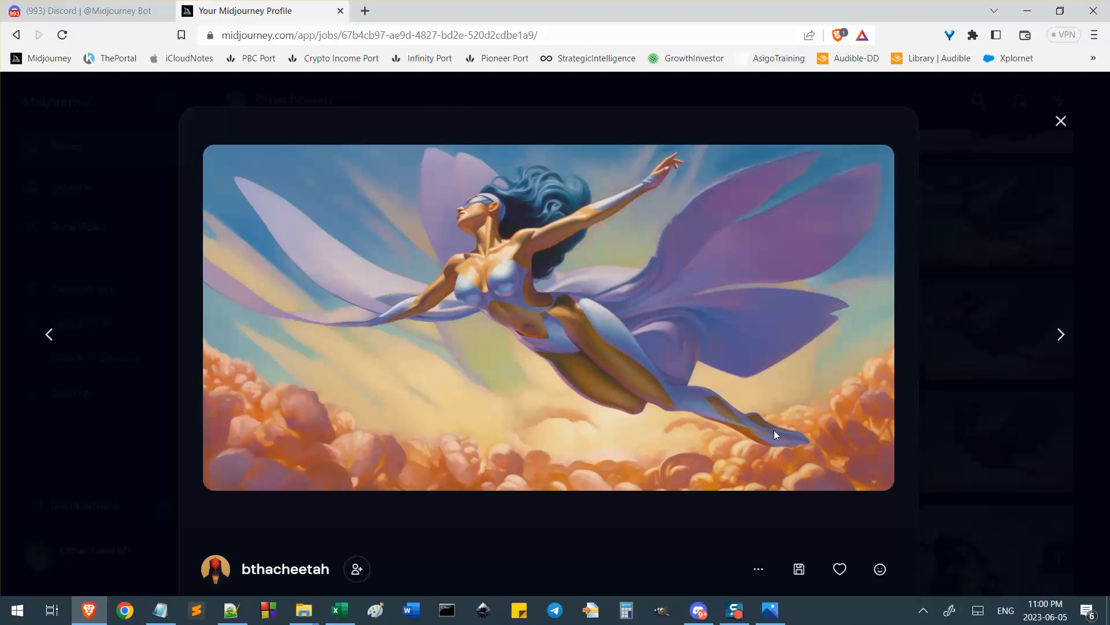
pyautogui.click(798, 573)
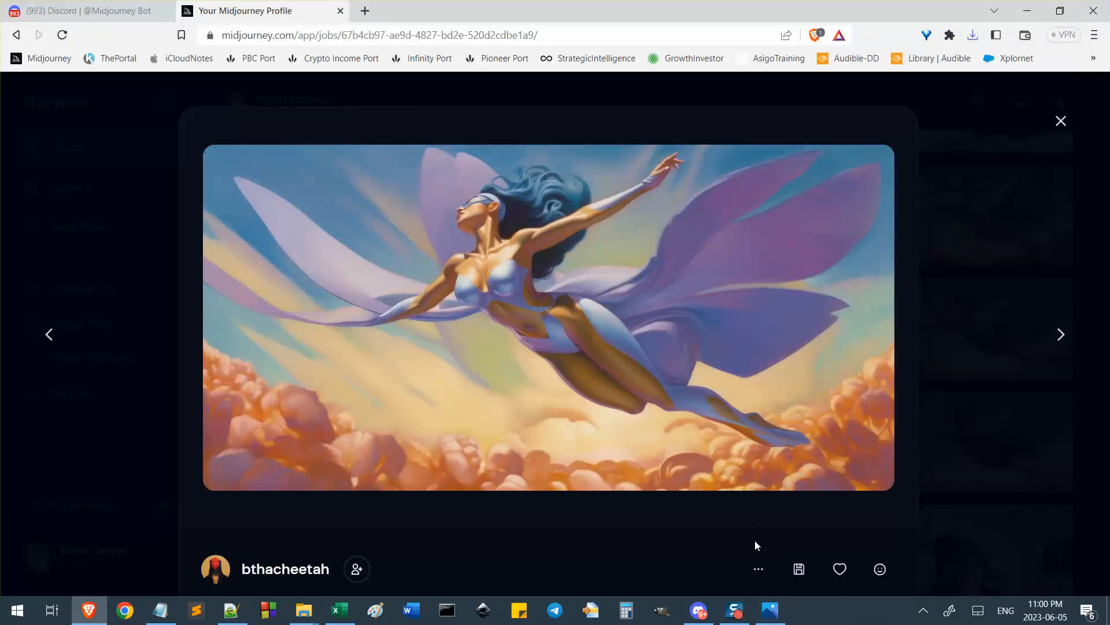
# Open the masked superhero job in Discord in a new browser tab, return to the Midjourney profile and close the full-size image
pyautogui.click(758, 570)
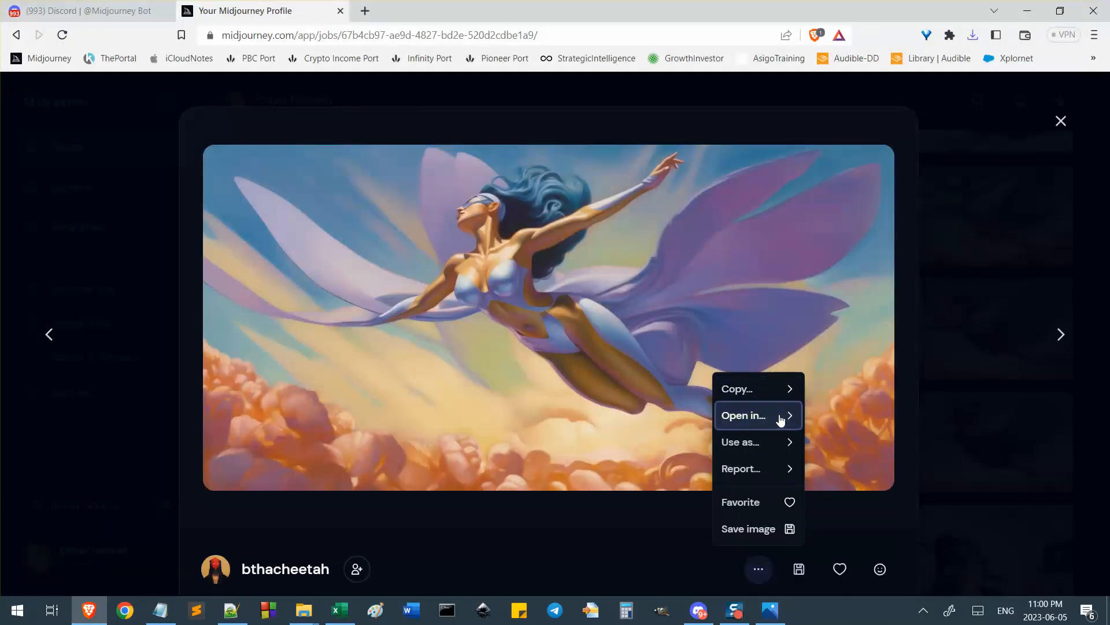
pyautogui.click(775, 416)
pyautogui.click(842, 412)
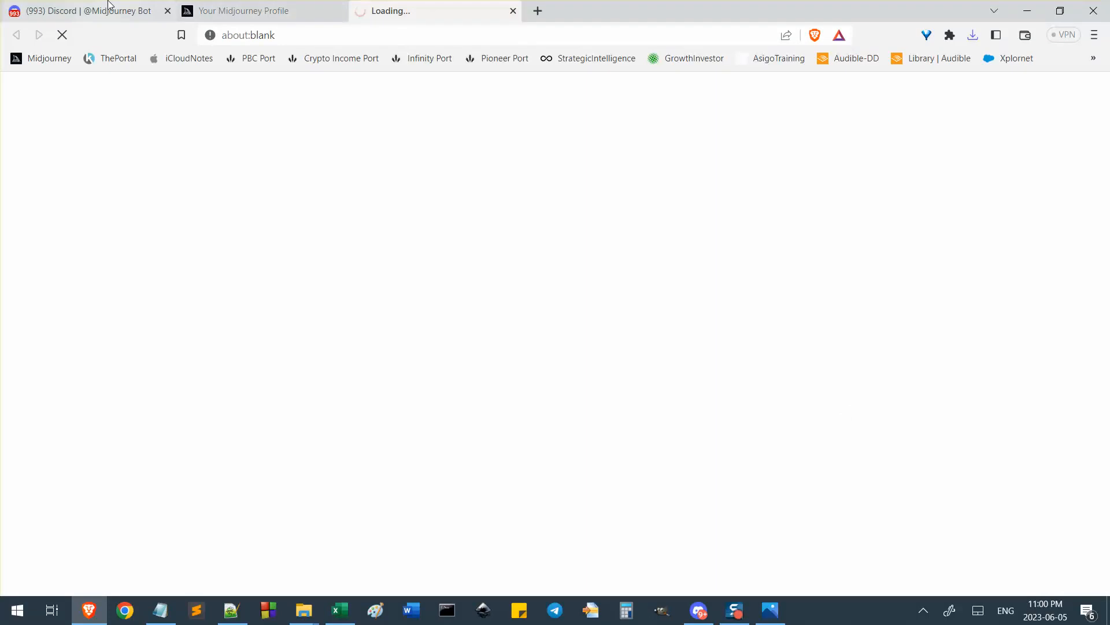
pyautogui.click(93, 10)
pyautogui.click(460, 4)
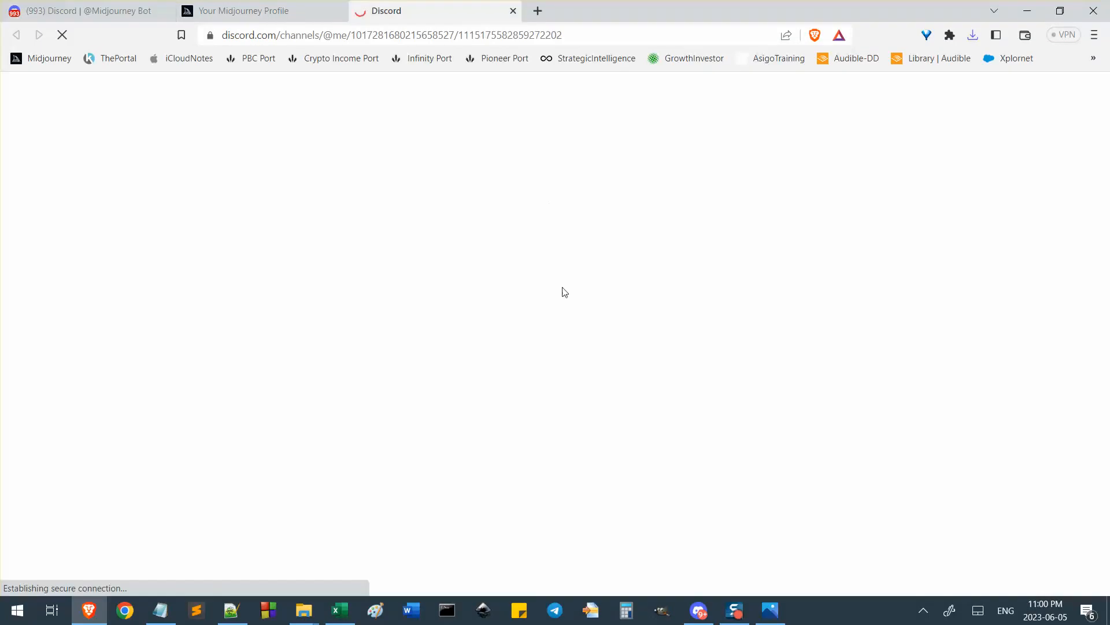
pyautogui.click(305, 6)
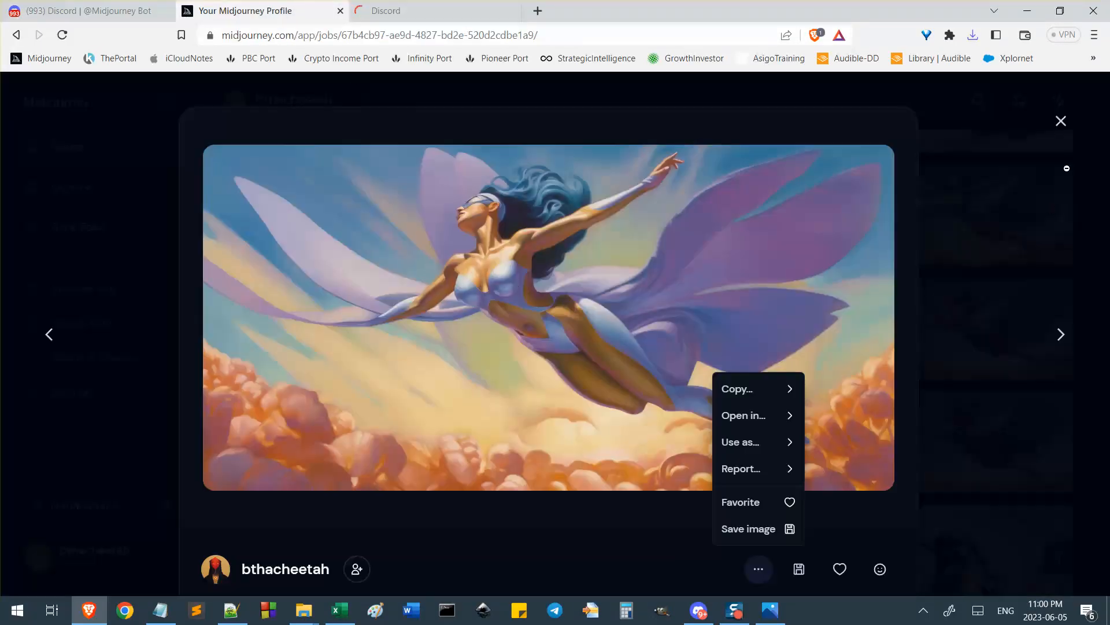
pyautogui.click(1061, 121)
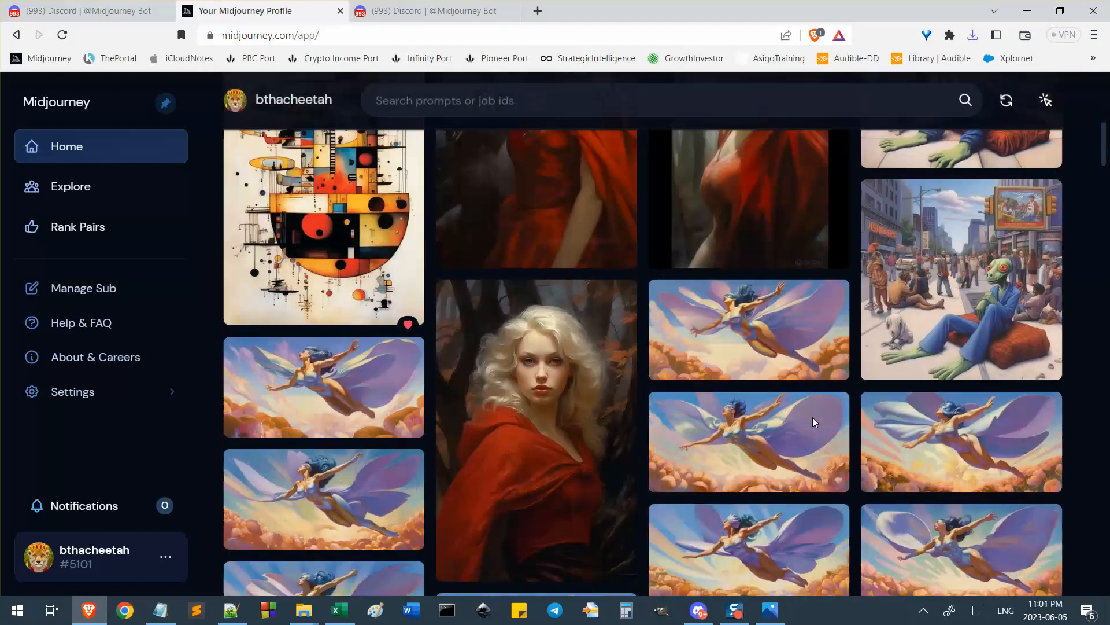
# Search the profile gallery for "cheetah" and browse the resulting upscales
pyautogui.scroll(-20, 813, 423)
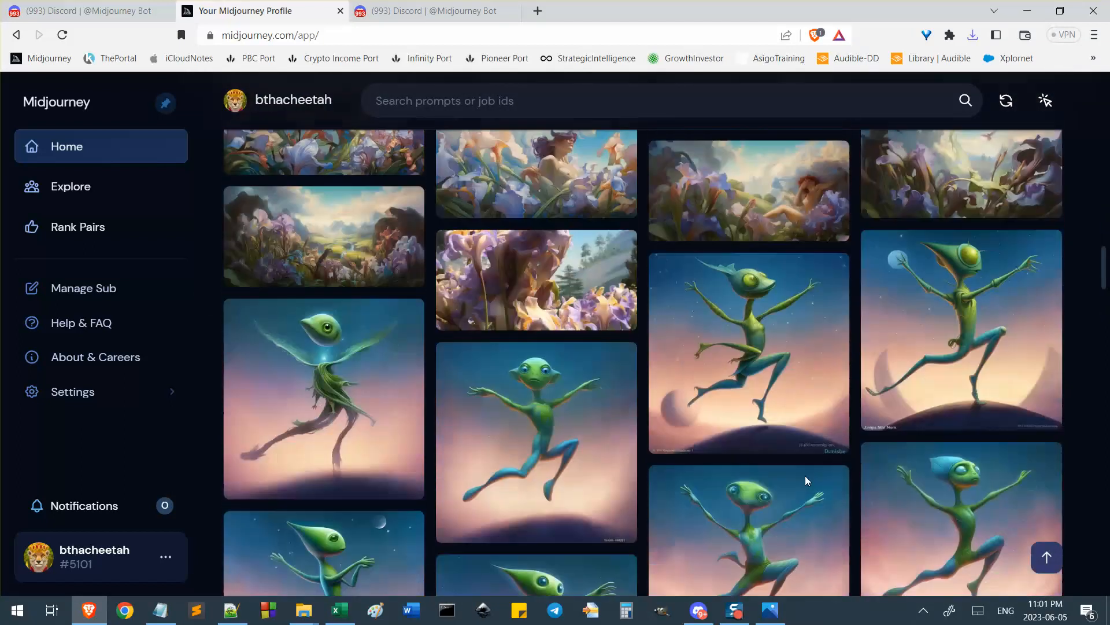
pyautogui.scroll(20, 808, 480)
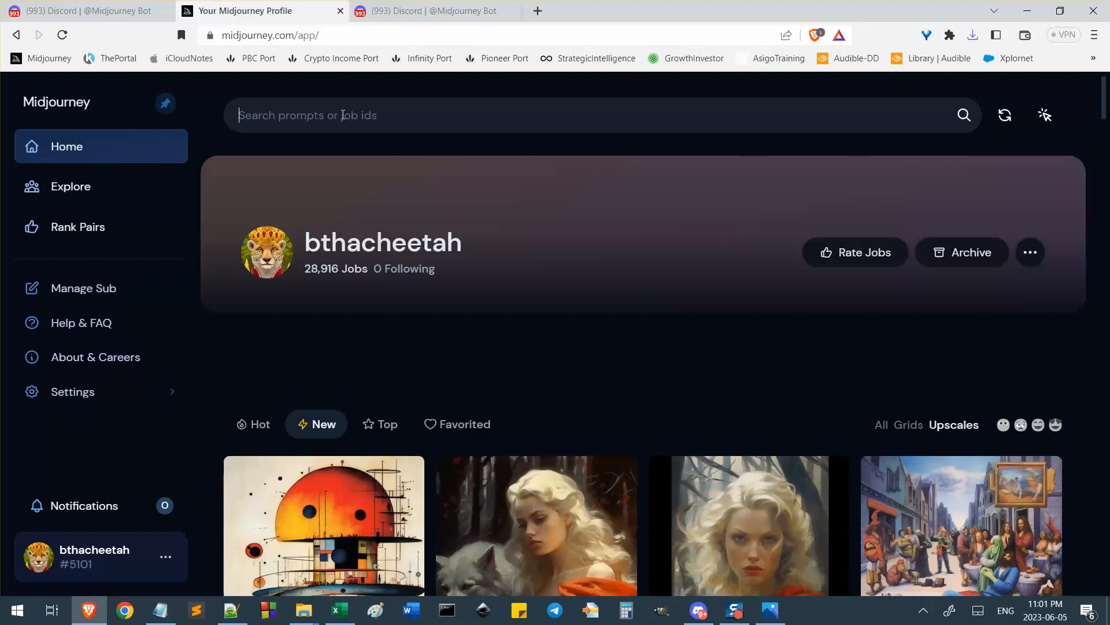
pyautogui.write('cheeta')
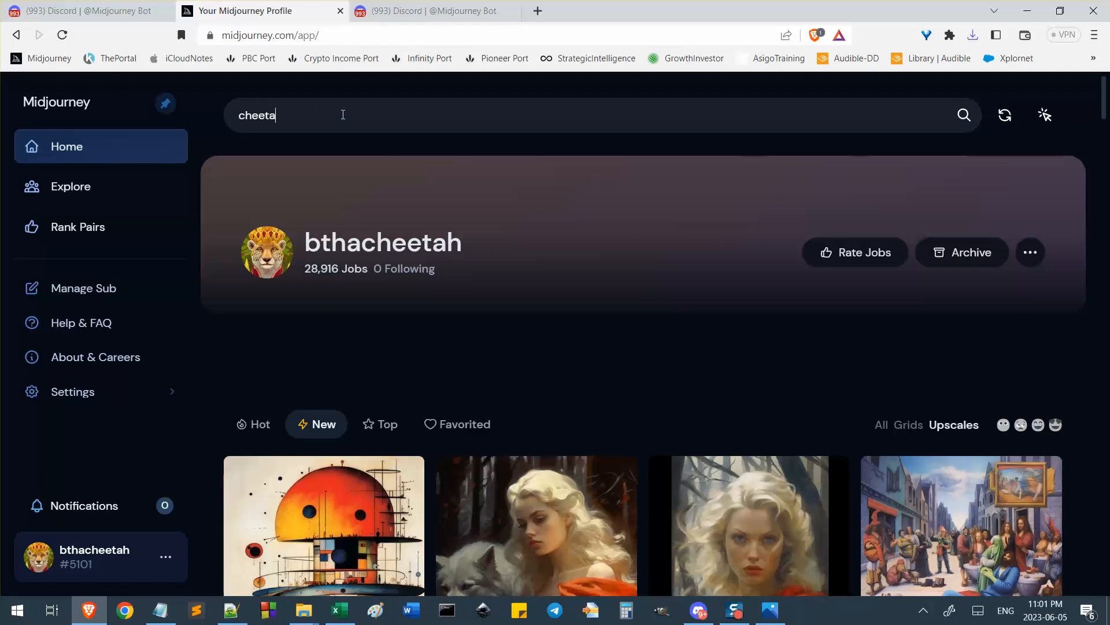
pyautogui.write('h')
pyautogui.press('Return')
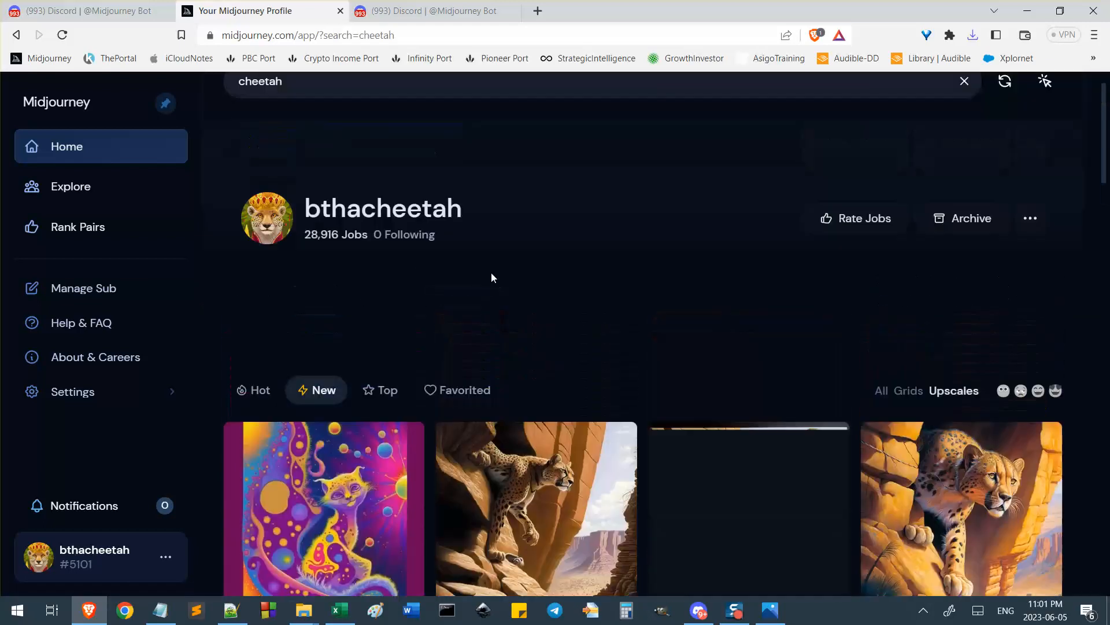
pyautogui.scroll(-15, 491, 279)
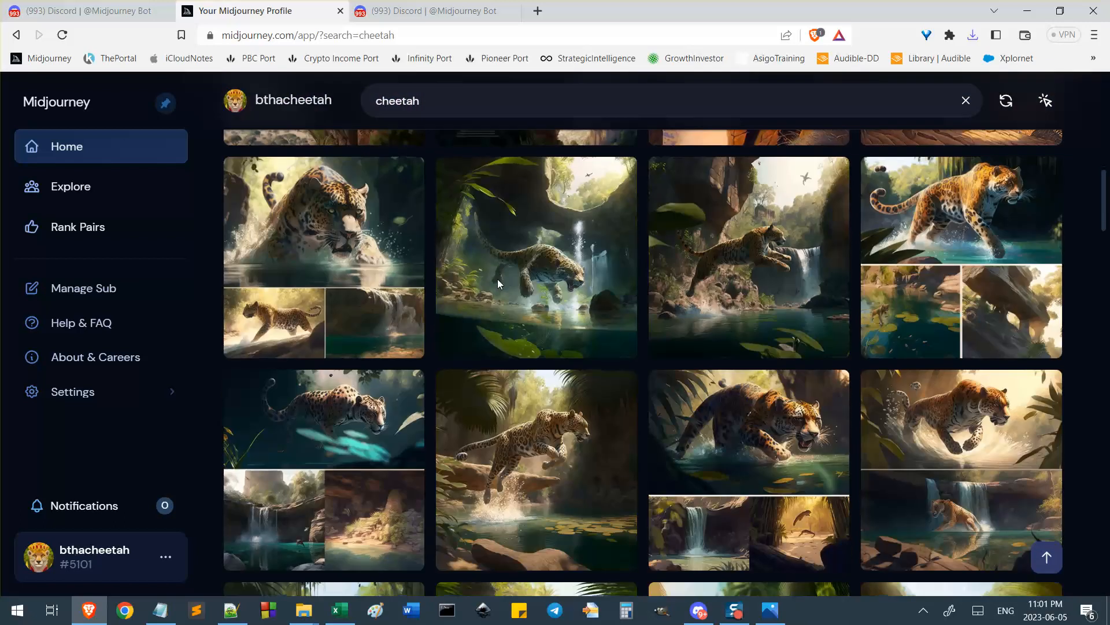
pyautogui.scroll(-5, 499, 285)
pyautogui.scroll(20, 498, 285)
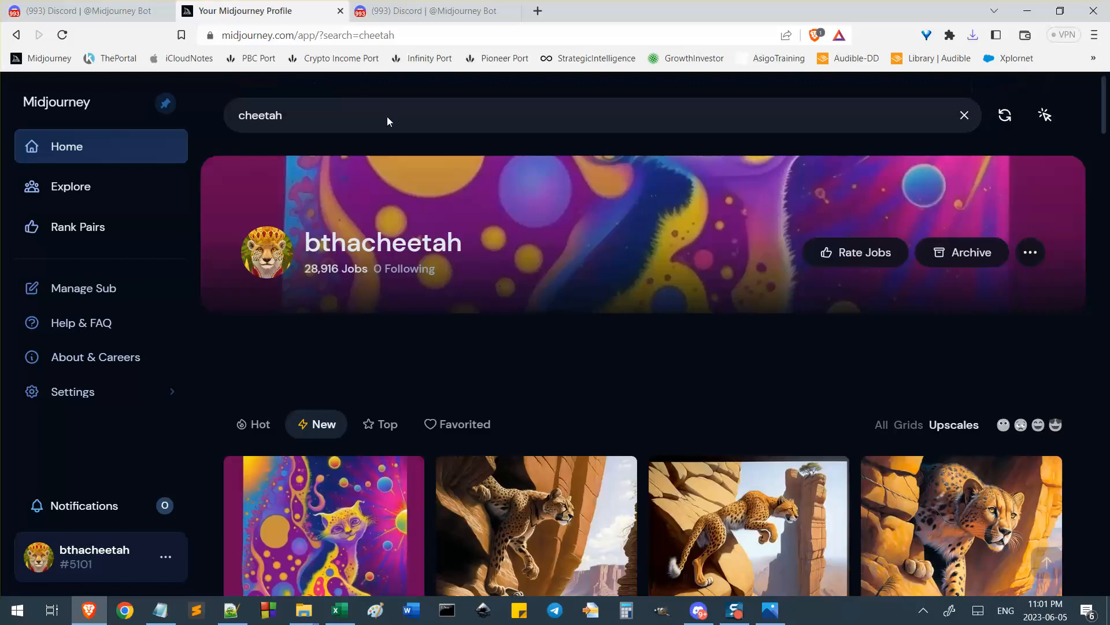
# Replace the gallery search with "yoga" and browse the resulting upscales
pyautogui.moveTo(303, 108); pyautogui.dragTo(130, 114)
pyautogui.write('yoga')
pyautogui.press('Return')
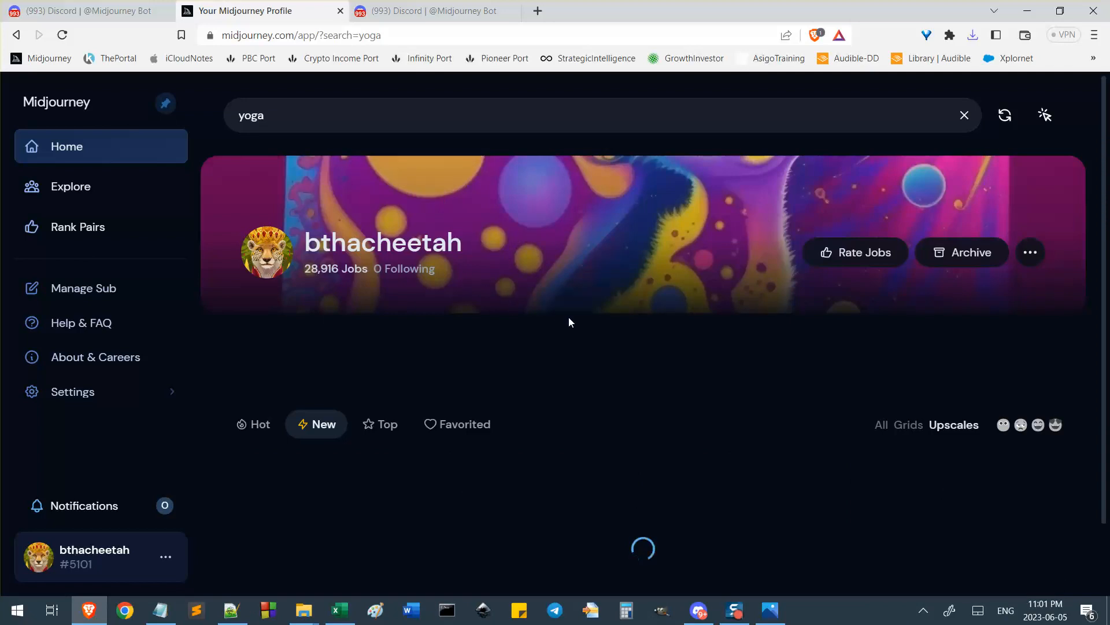
pyautogui.scroll(-1, 630, 331)
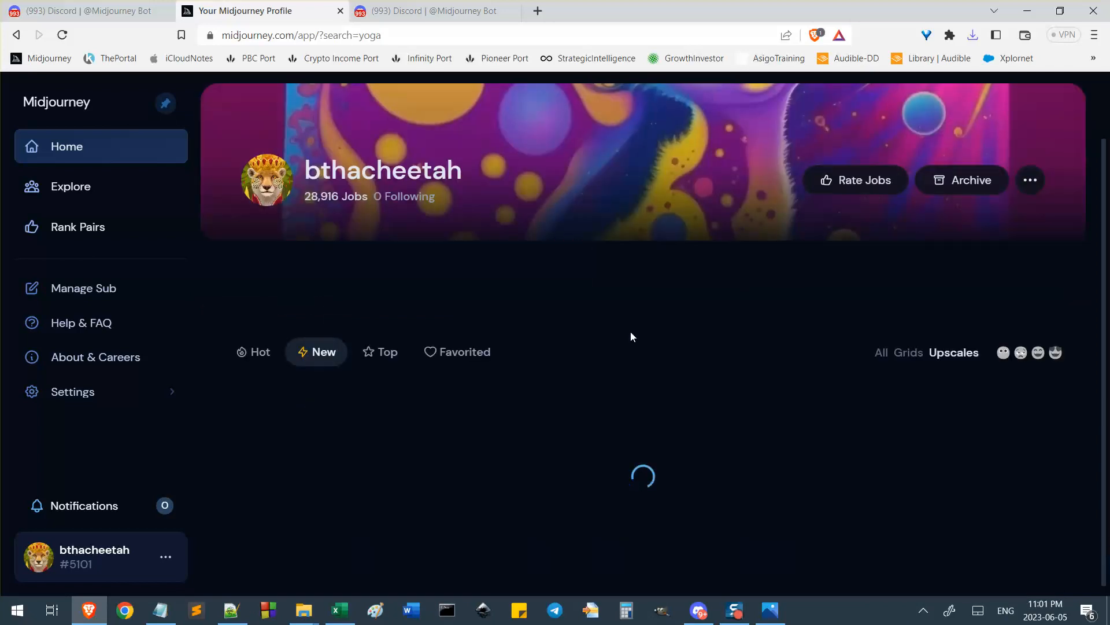
pyautogui.scroll(-3, 631, 331)
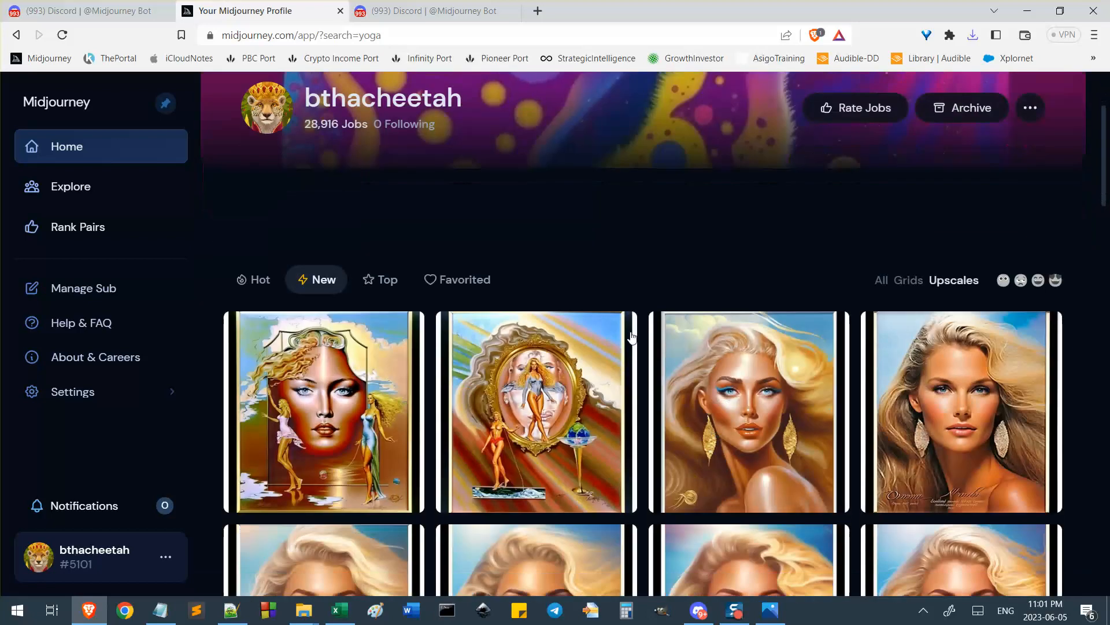
pyautogui.scroll(-15, 631, 333)
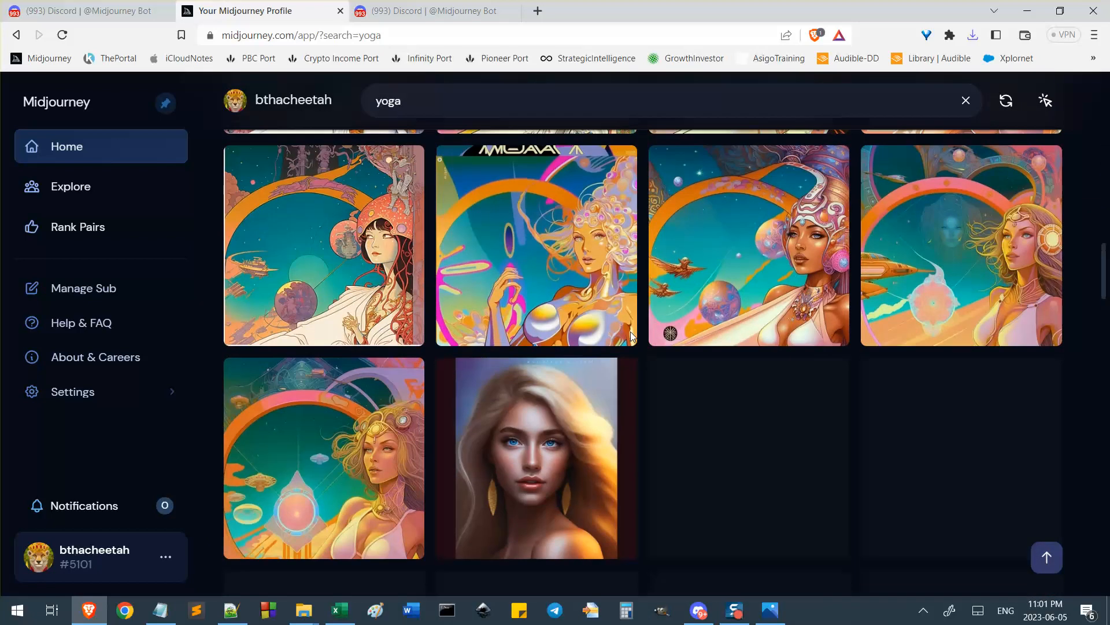
# Finish looking through the yoga upscales and replace the gallery search with "pyramid"
pyautogui.scroll(-12, 630, 332)
pyautogui.scroll(20, 631, 331)
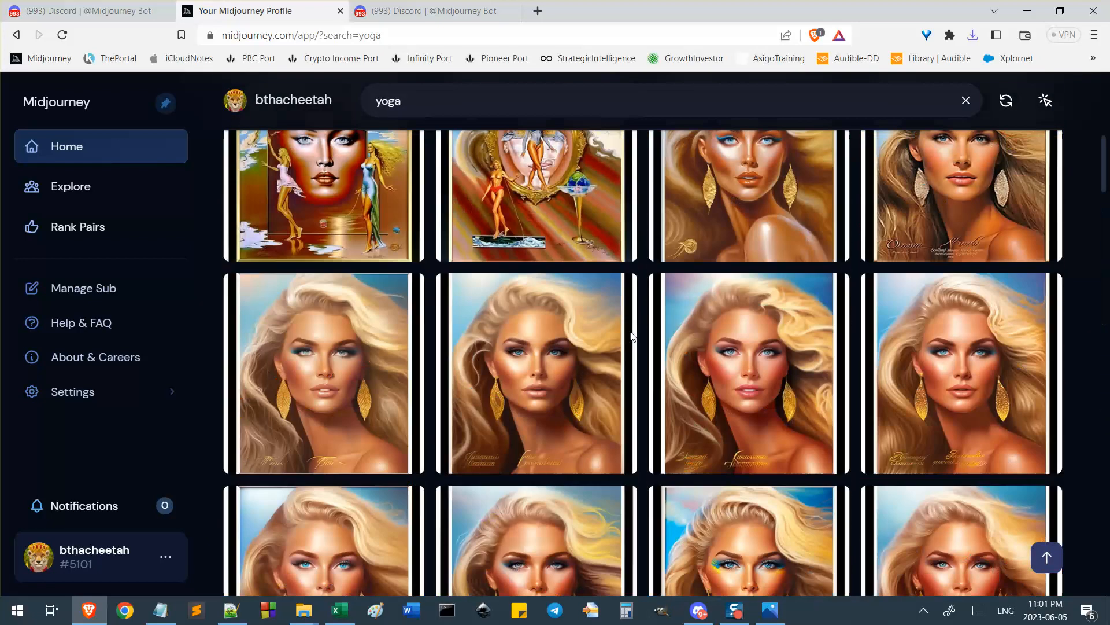
pyautogui.moveTo(290, 111); pyautogui.dragTo(116, 113)
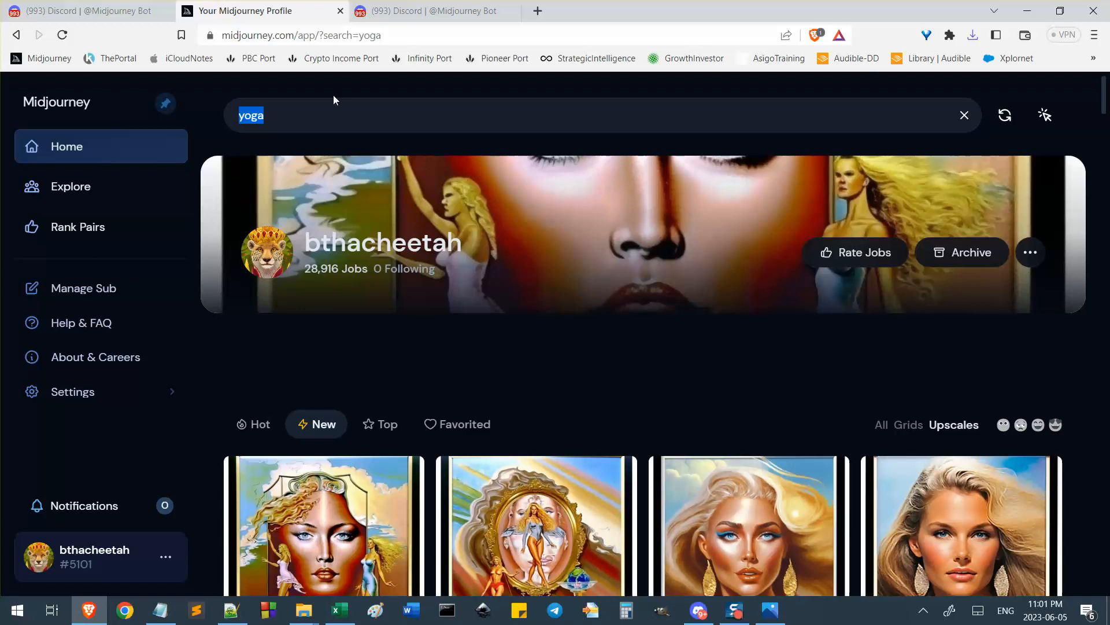
pyautogui.write('pyramind')
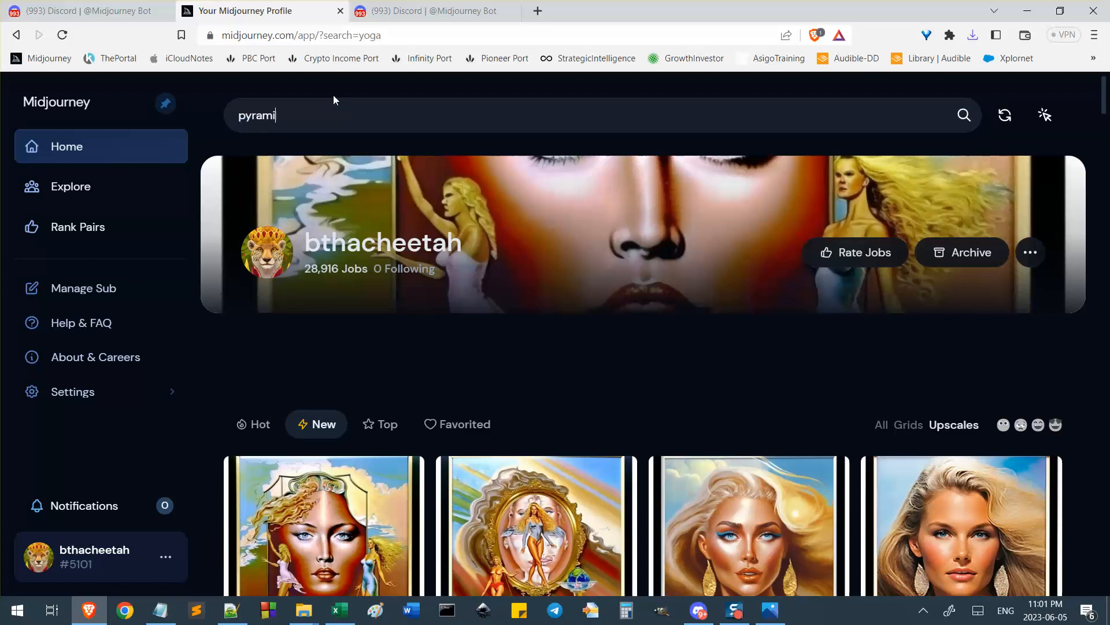
pyautogui.press('BackSpace')
pyautogui.press('BackSpace')
pyautogui.write('d')
pyautogui.press('Return')
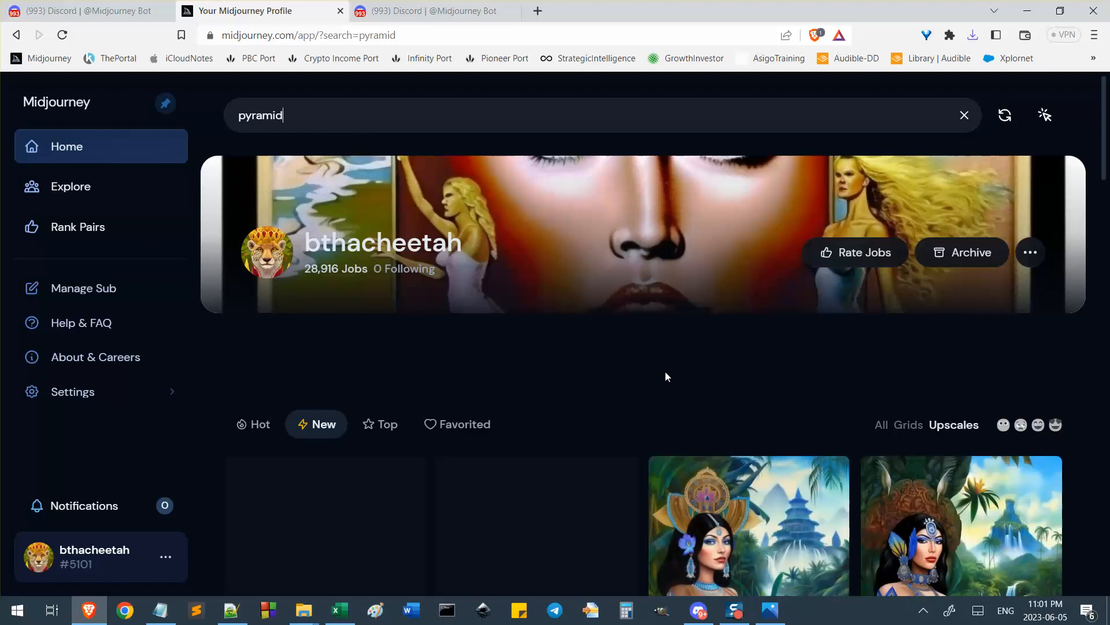
# Browse the upscales from the "pyramid" search down through the jungle images and return to the start of the gallery
pyautogui.scroll(-2, 752, 394)
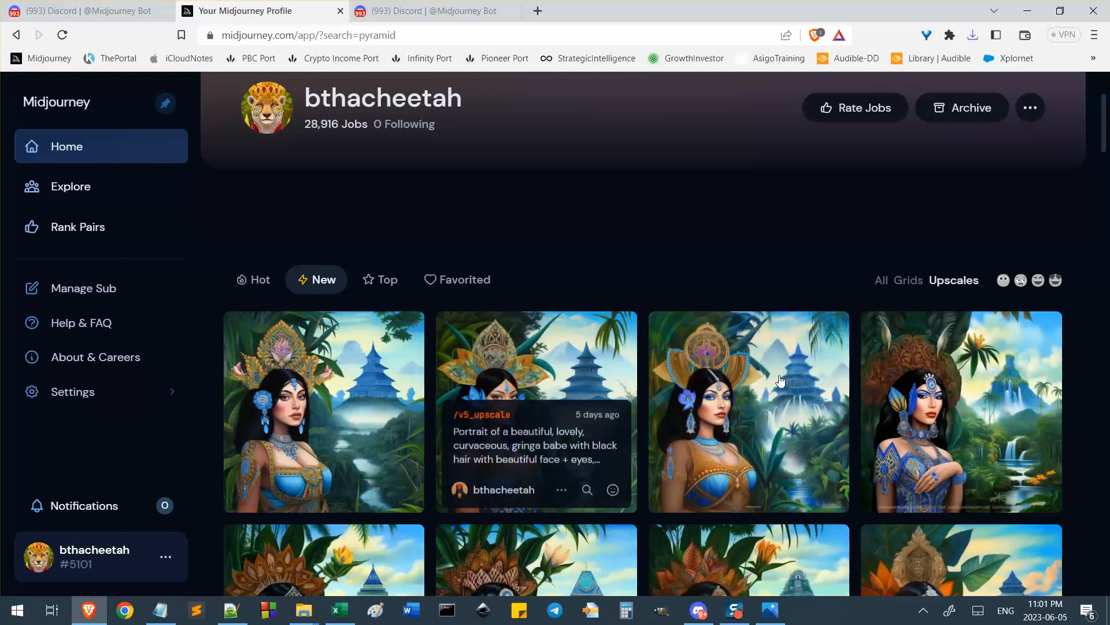
pyautogui.scroll(-3, 642, 405)
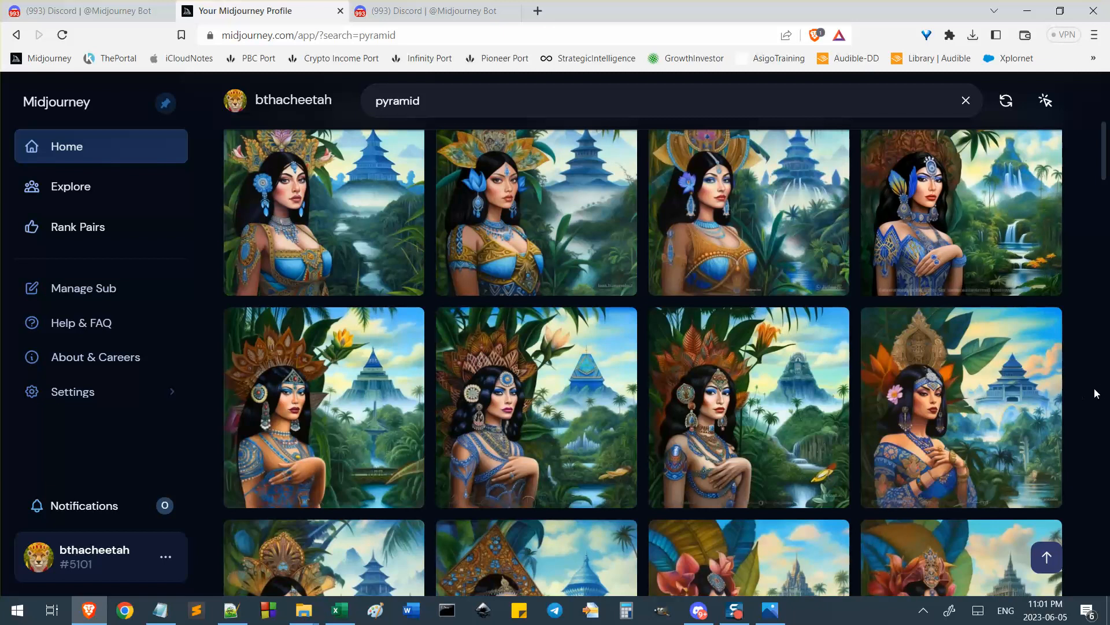
pyautogui.scroll(-7, 643, 362)
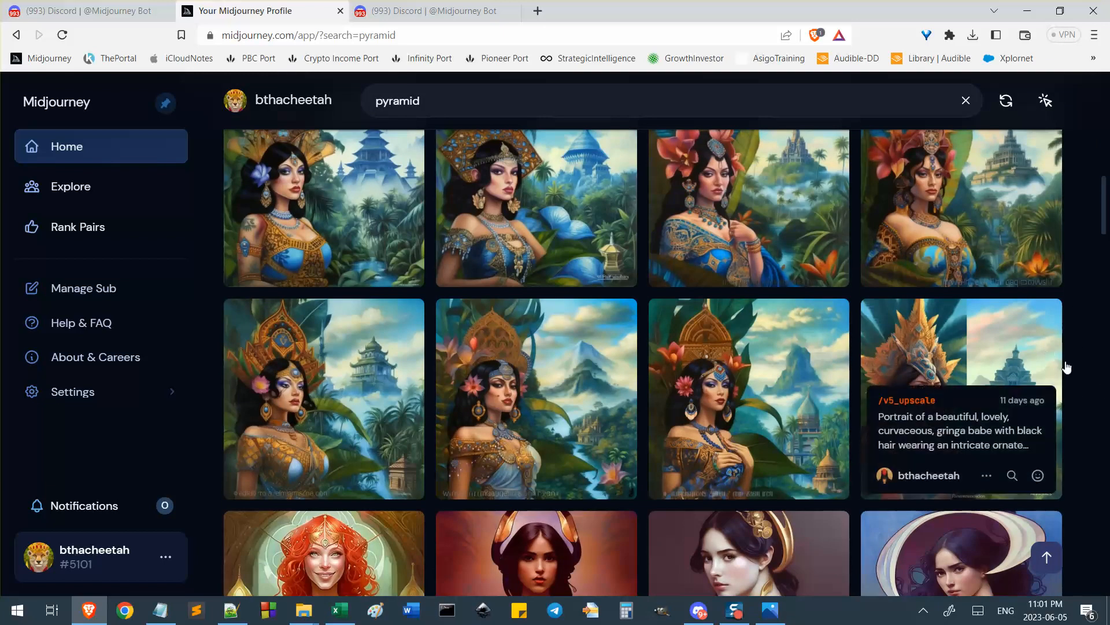
pyautogui.scroll(-4, 1070, 367)
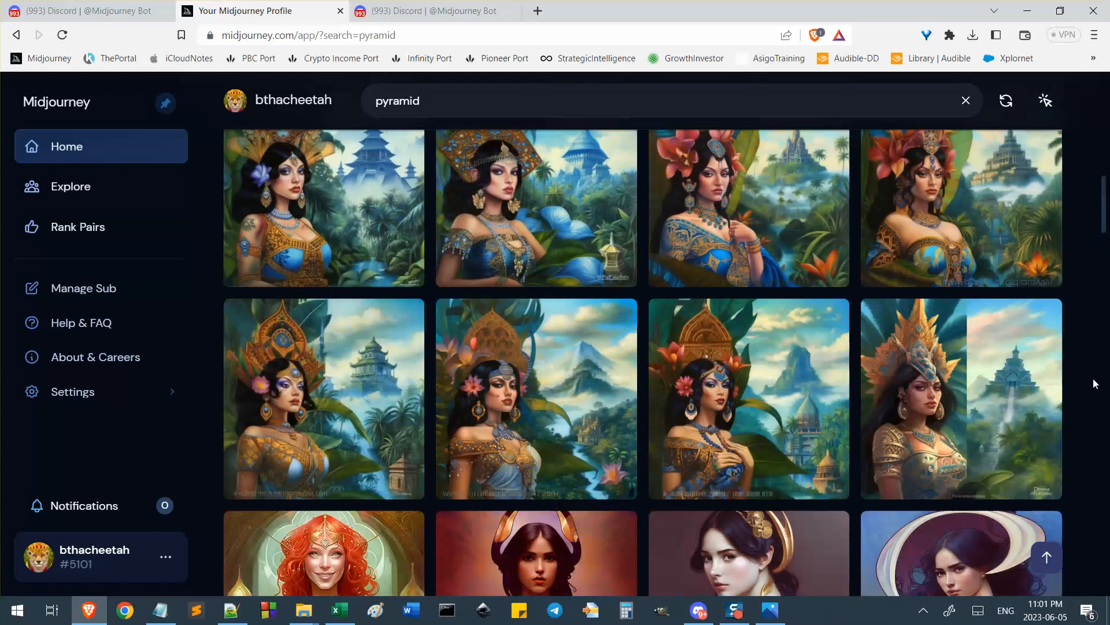
pyautogui.scroll(-5, 1093, 383)
pyautogui.scroll(-1, 1090, 393)
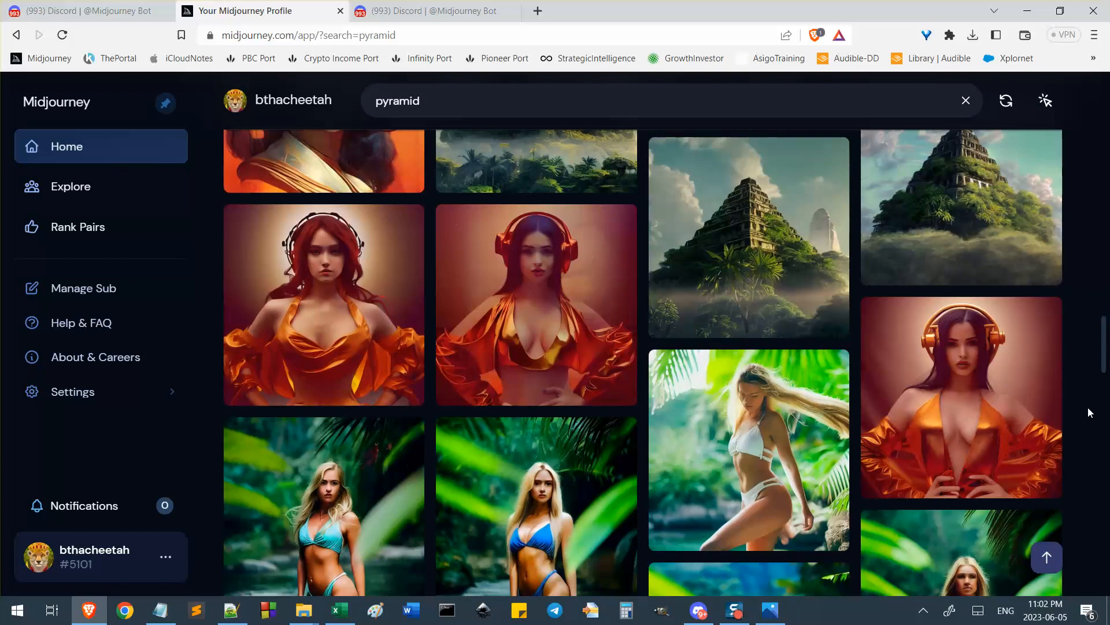
pyautogui.scroll(2, 1088, 408)
pyautogui.scroll(-3, 1088, 408)
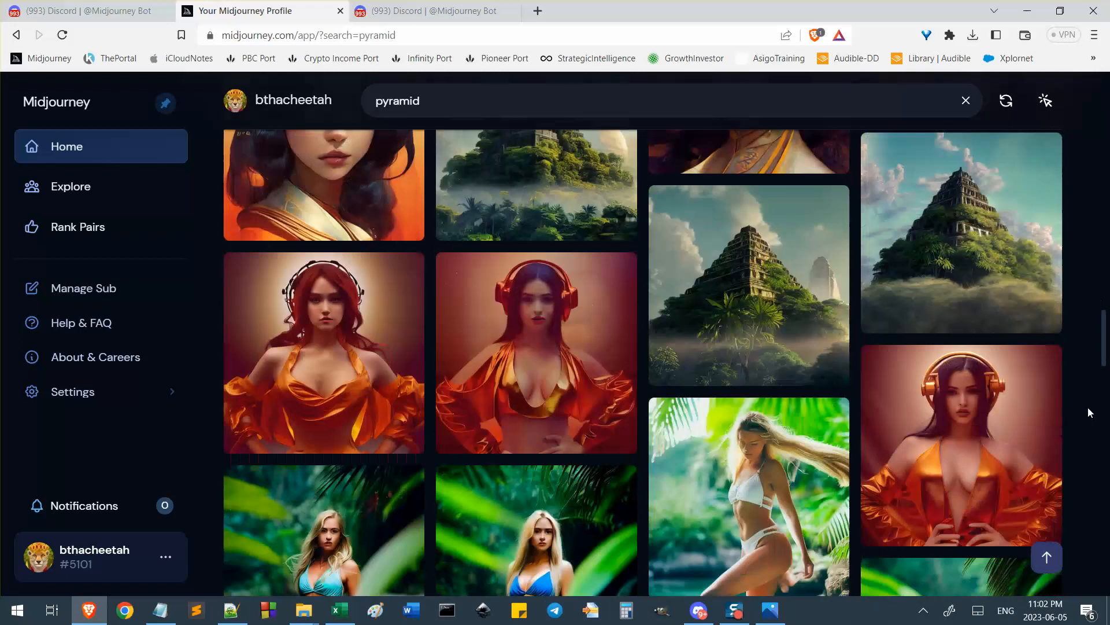
pyautogui.scroll(-10, 1088, 407)
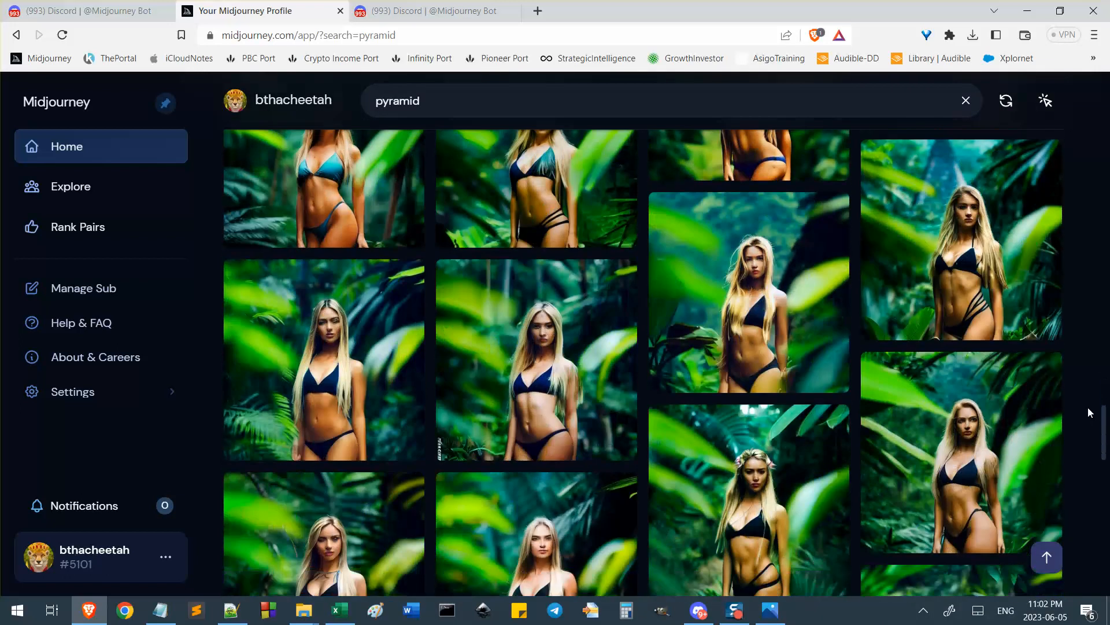
pyautogui.scroll(15, 1088, 407)
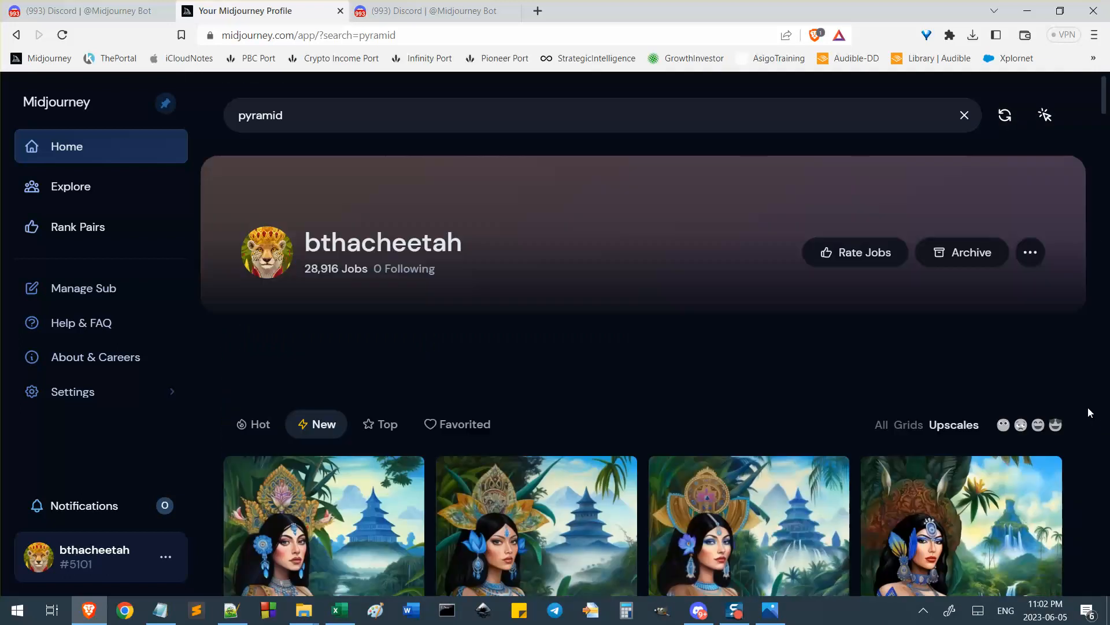
# Filter the "pyramid" gallery search to grids only and browse the four-image results
pyautogui.click(907, 426)
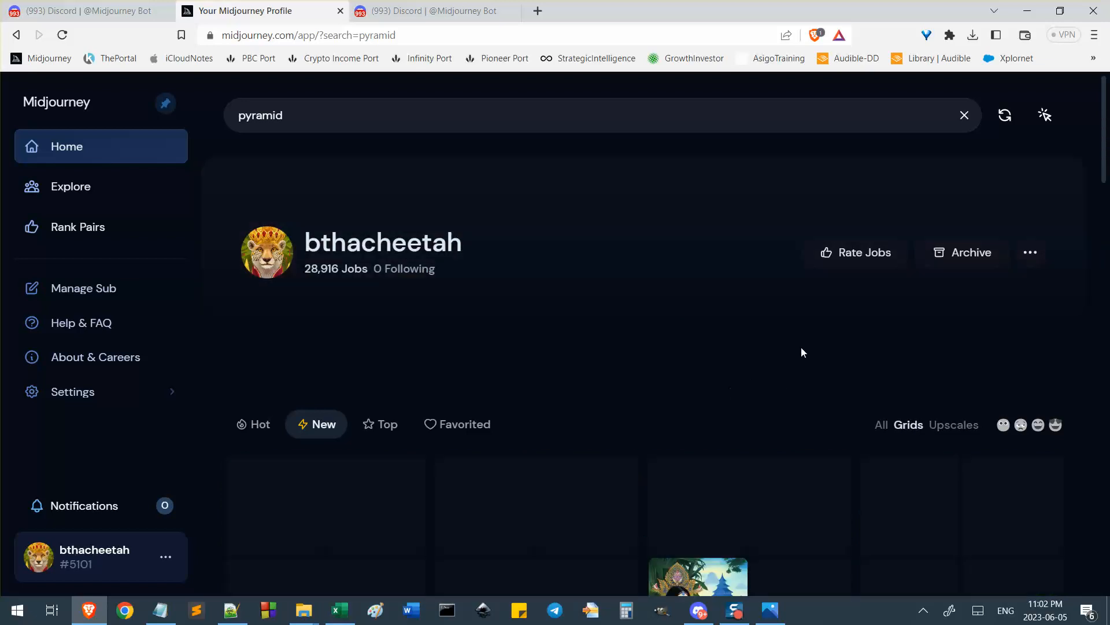
pyautogui.scroll(-3, 734, 368)
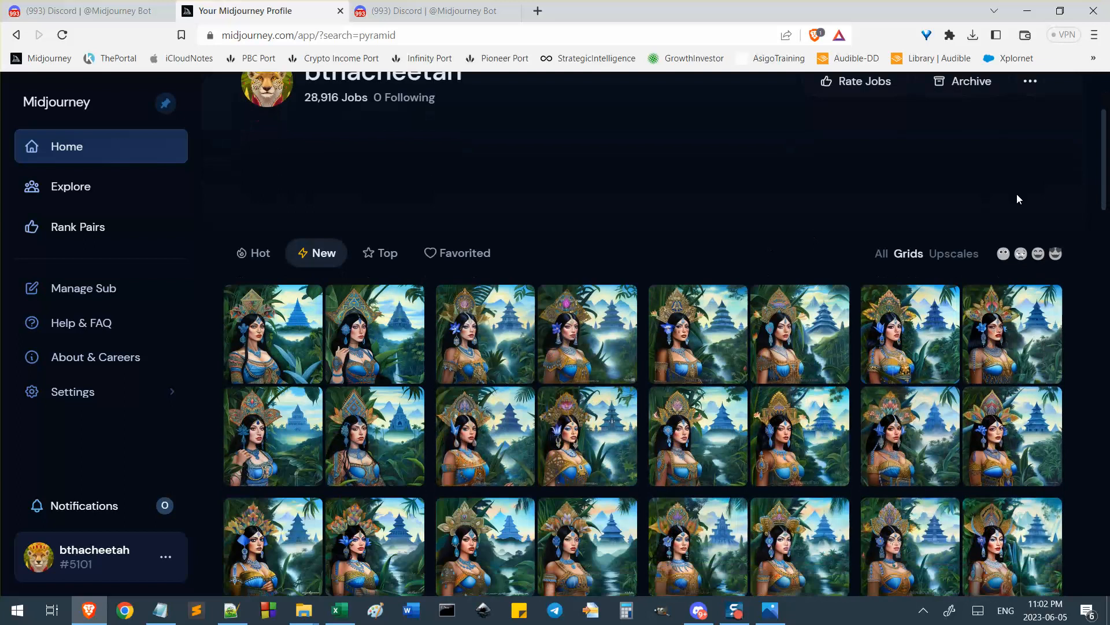
pyautogui.moveTo(1103, 190); pyautogui.dragTo(1105, 238)
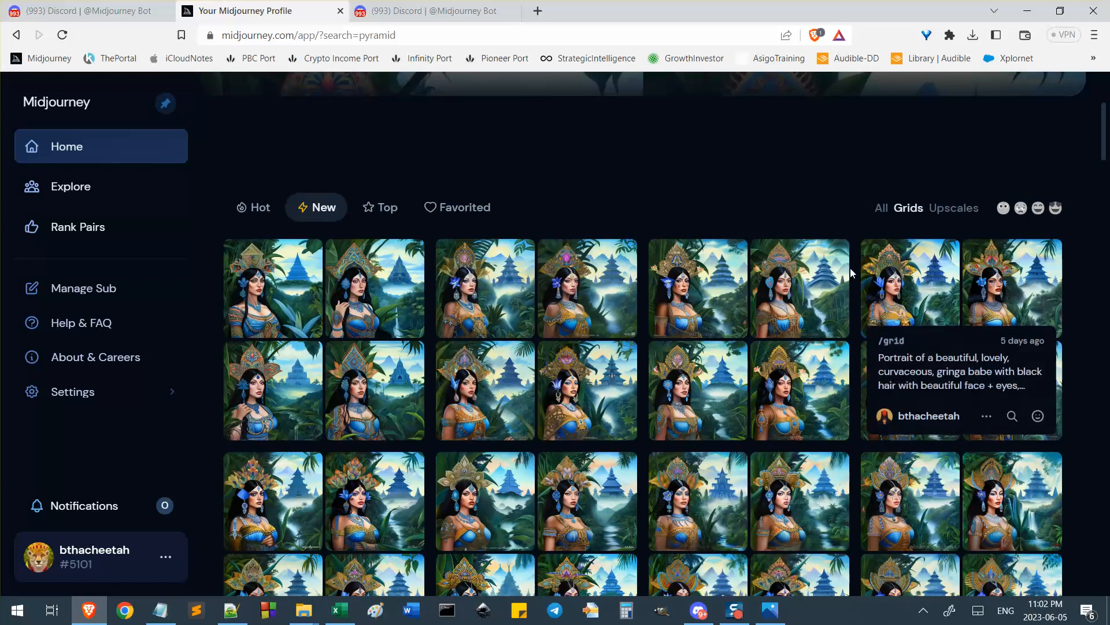
pyautogui.scroll(-2, 941, 309)
pyautogui.scroll(5, 942, 313)
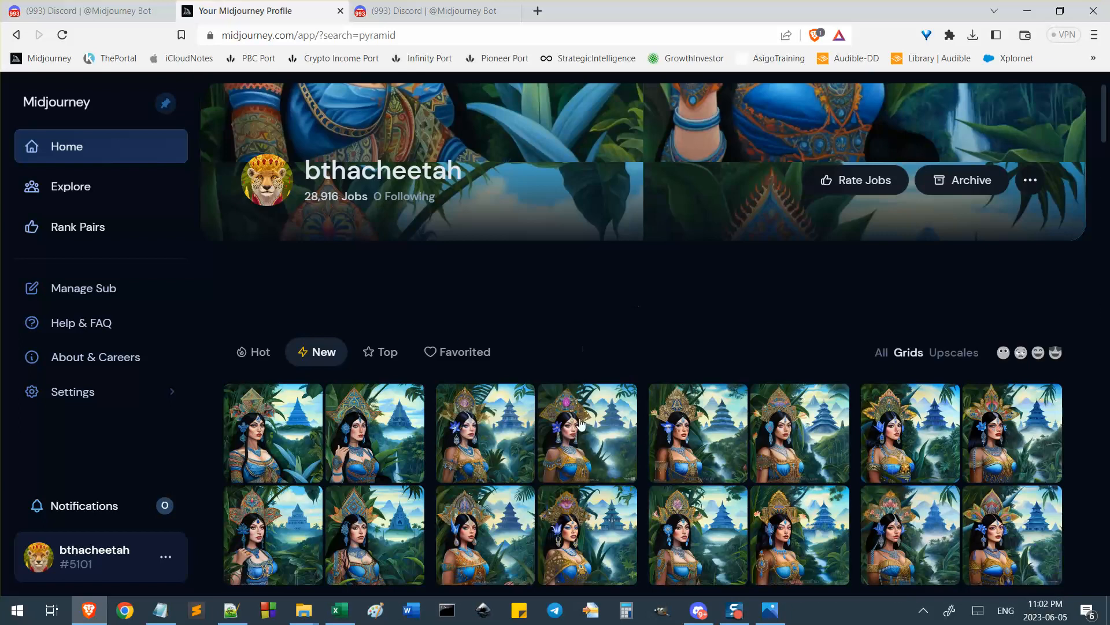
# Open the second grid of the black-haired woman with the ornate headdress and open its job in Discord
pyautogui.click(579, 425)
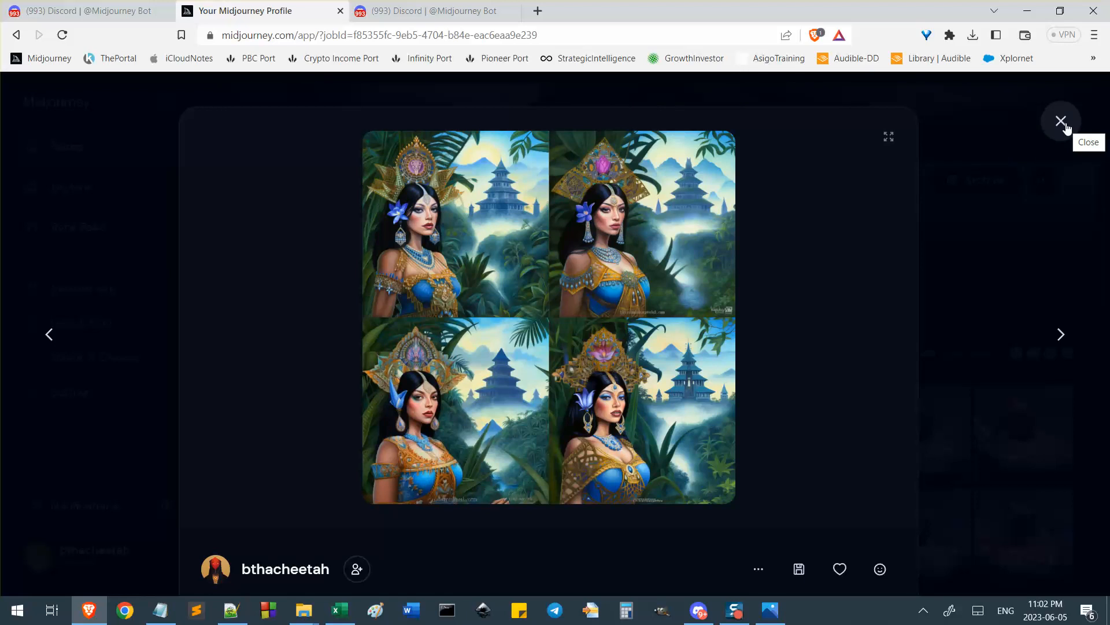
pyautogui.click(759, 569)
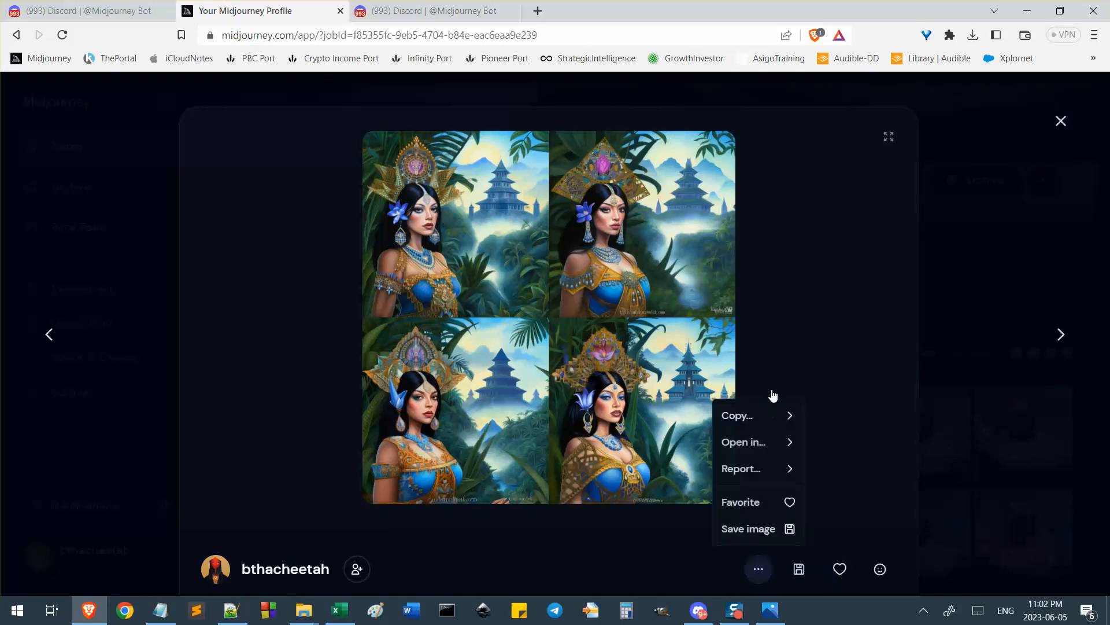
pyautogui.moveTo(773, 455)
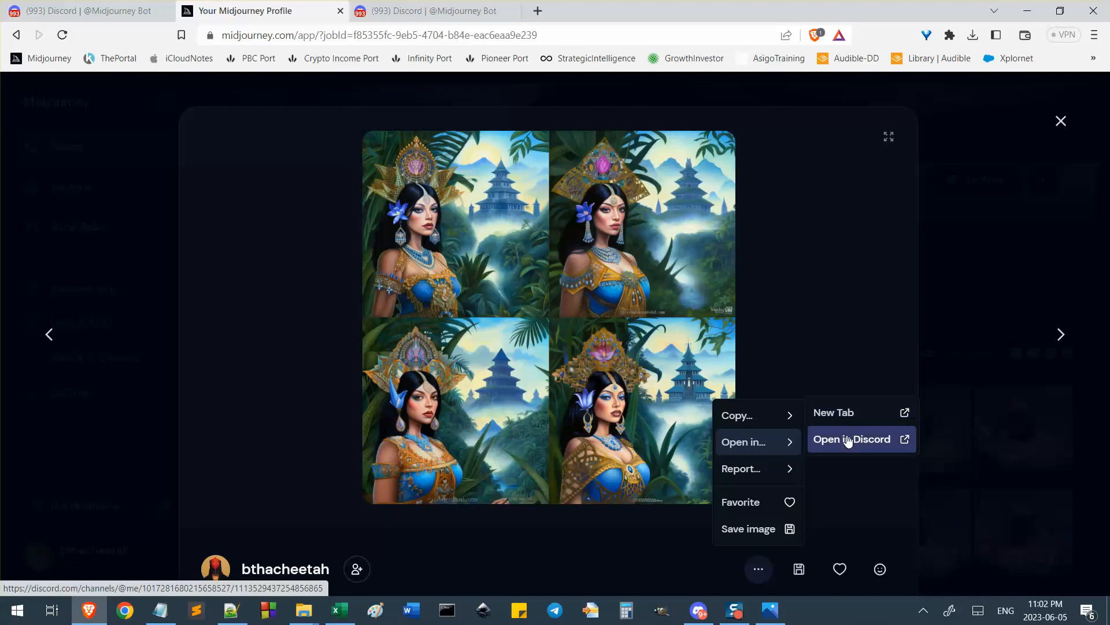
pyautogui.click(846, 439)
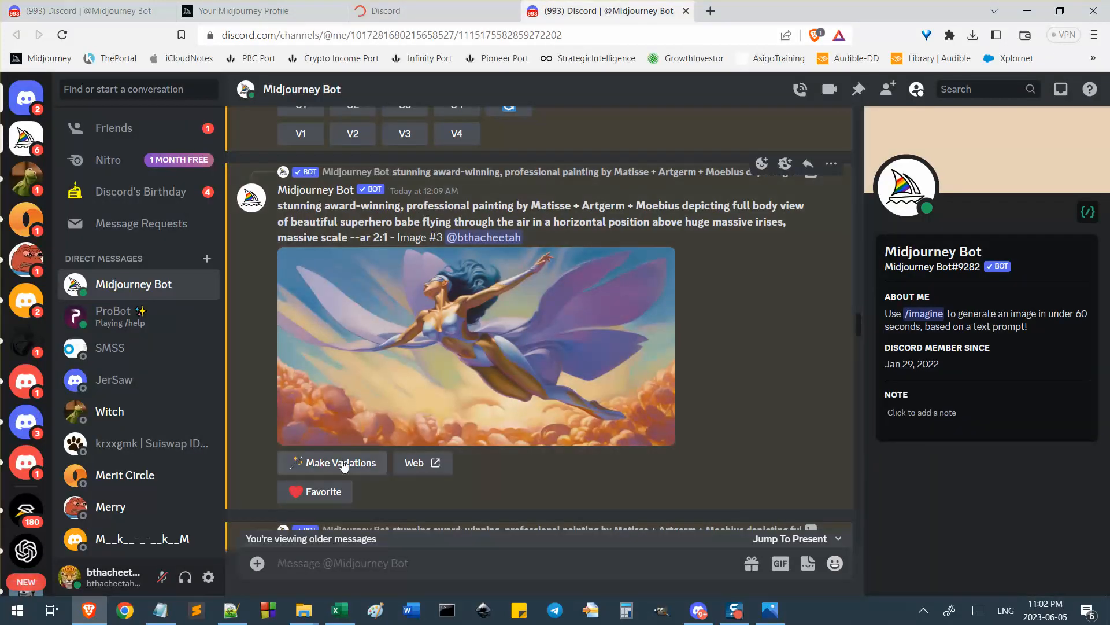
# On the Discord tab with the flying masked superhero upscale, request variations of the image four times
pyautogui.click(373, 463)
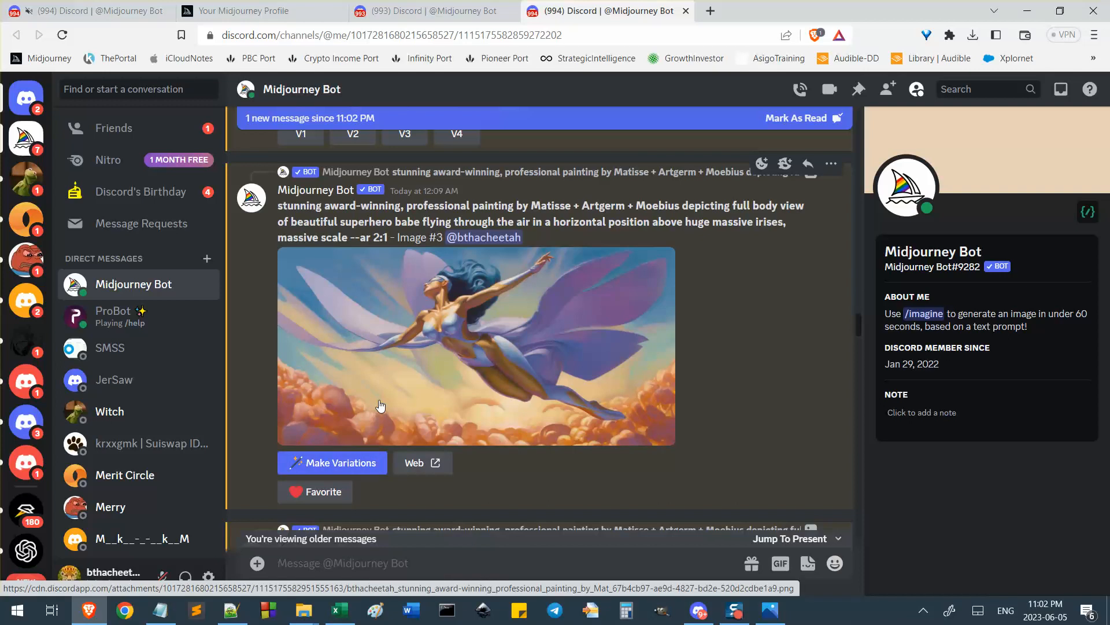
pyautogui.click(354, 462)
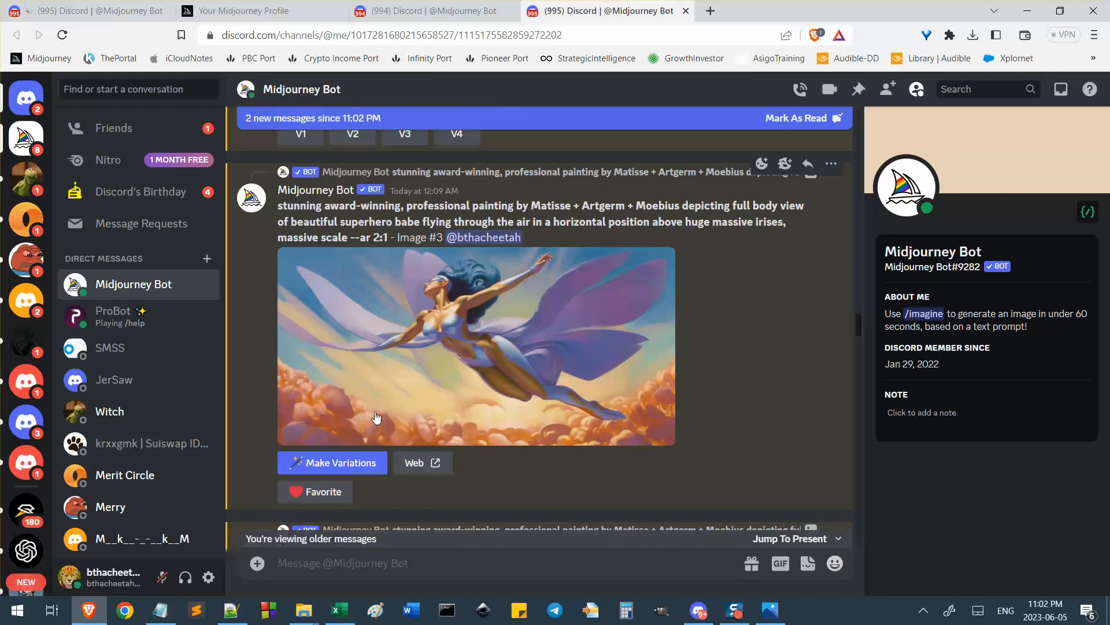
pyautogui.click(346, 465)
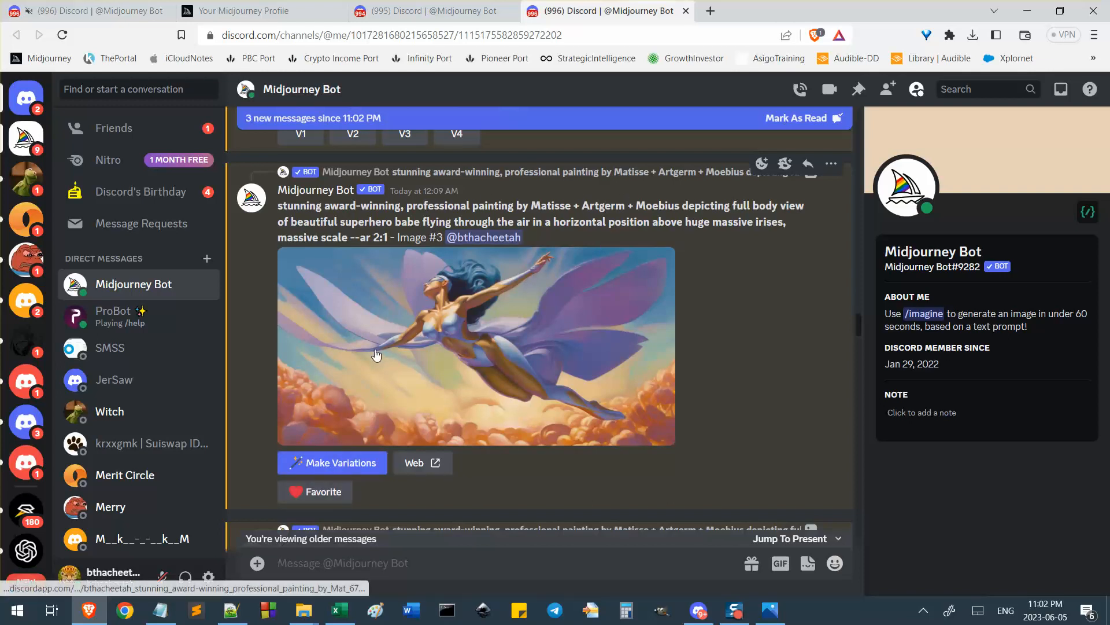
pyautogui.click(342, 465)
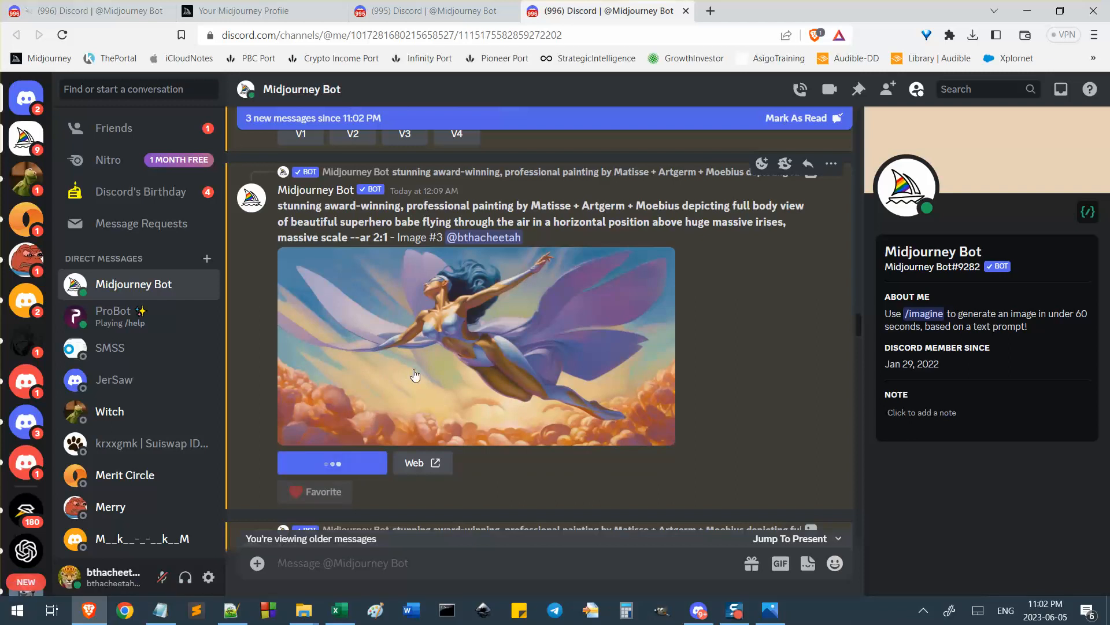
# Switch to the Discord tab with the headdress woman grid, upscale its fourth image and point out the prompt's "--no text font letters" parameter
pyautogui.click(480, 10)
pyautogui.scroll(-1, 609, 245)
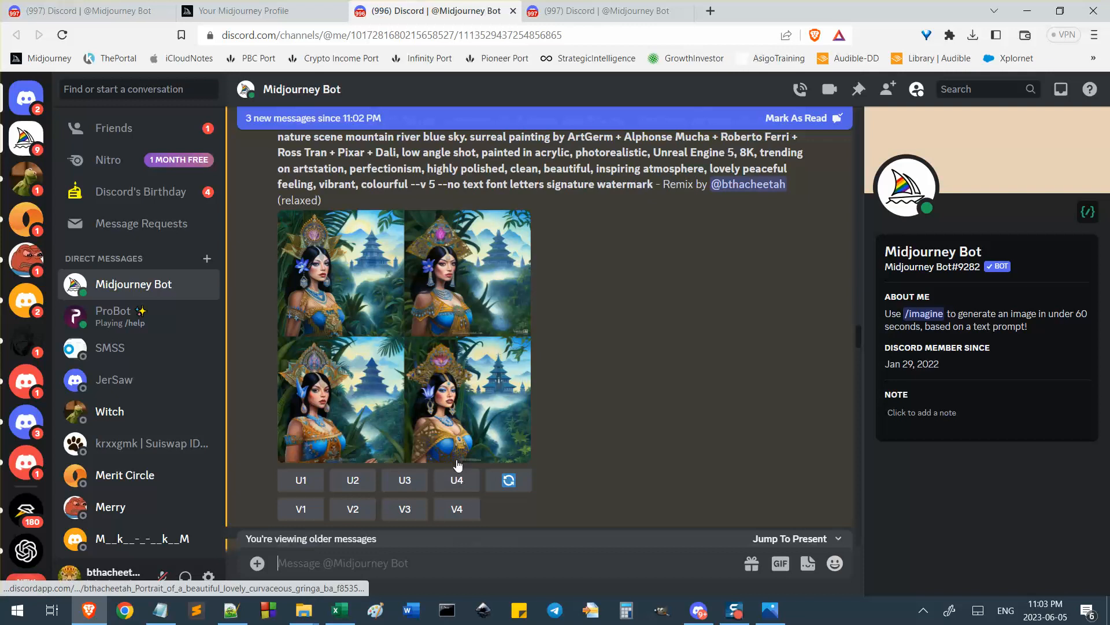
pyautogui.click(456, 479)
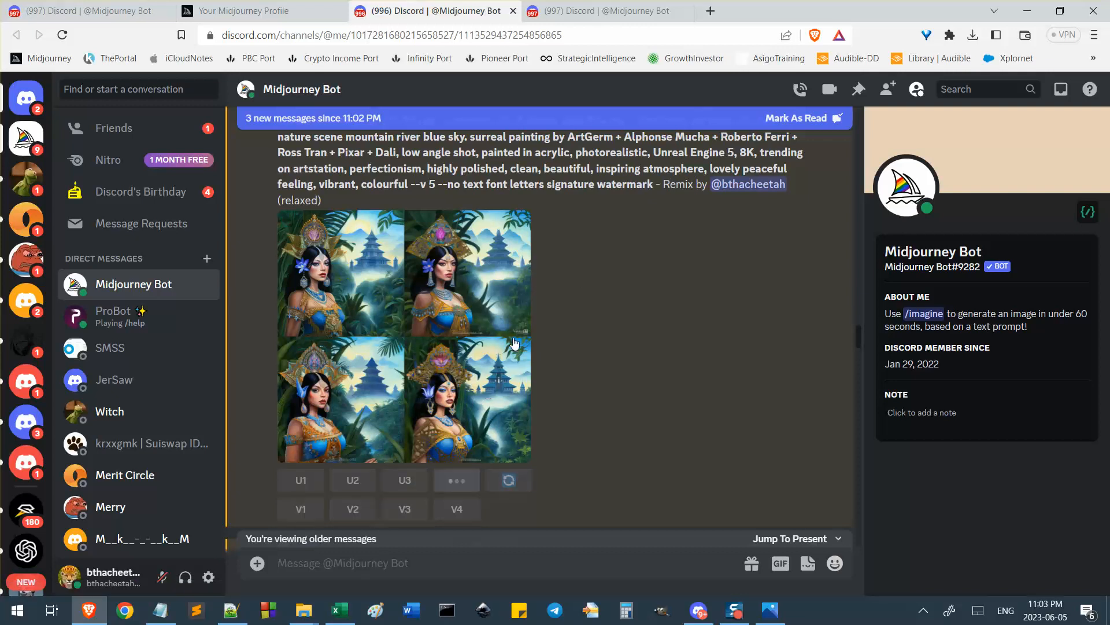
pyautogui.moveTo(438, 183); pyautogui.dragTo(496, 183)
pyautogui.click(473, 189)
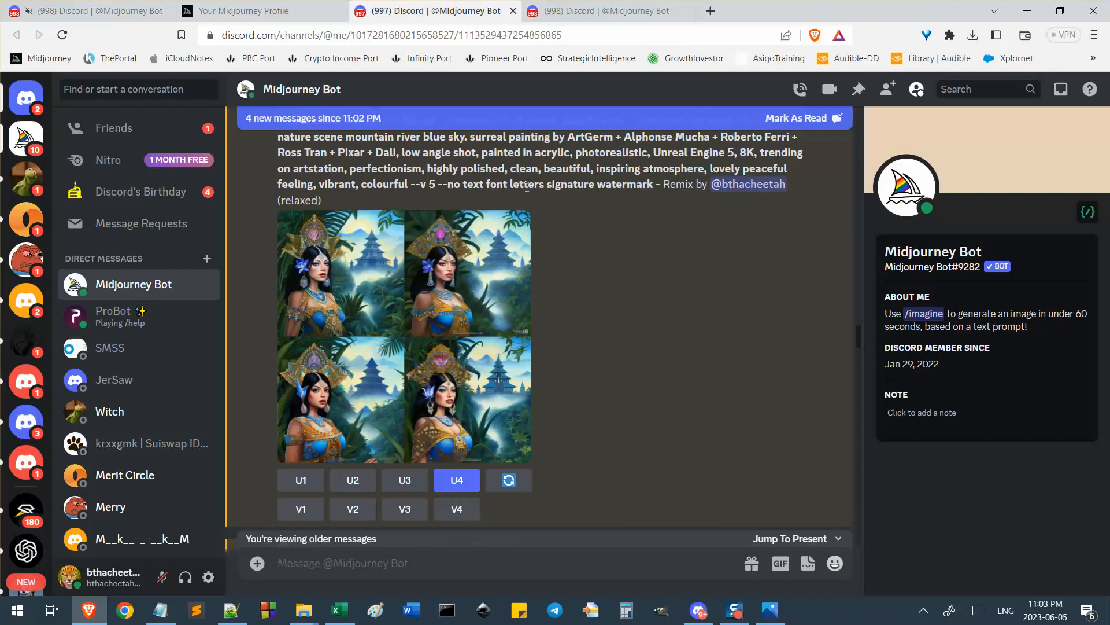
# Inspect the headdress woman grid enlarged, close it and request variations of the fourth image twice
pyautogui.click(505, 450)
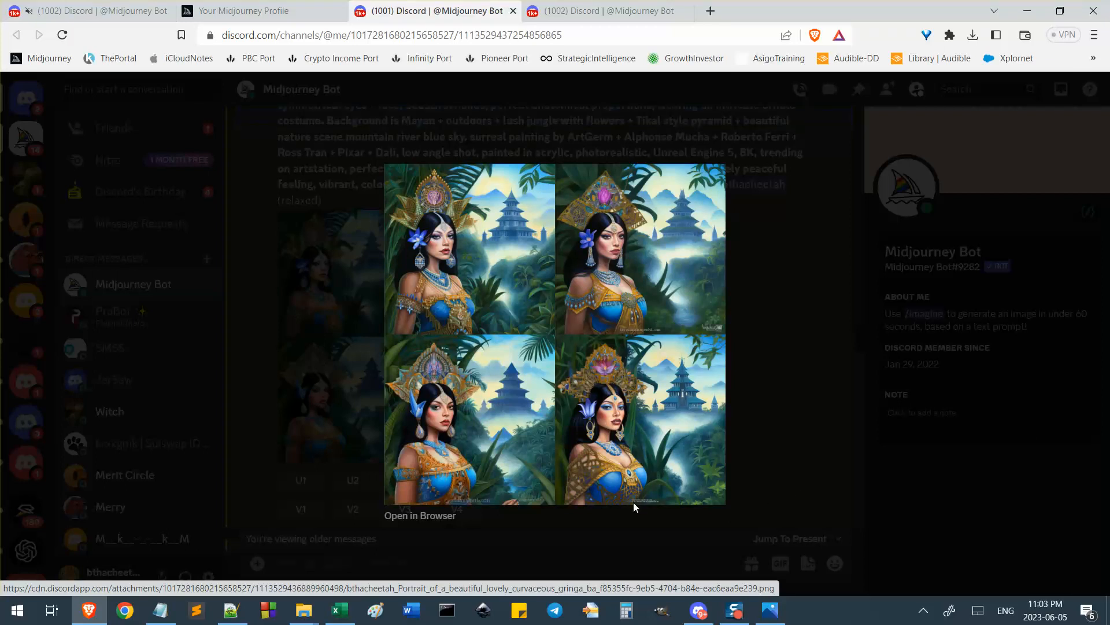
pyautogui.click(768, 437)
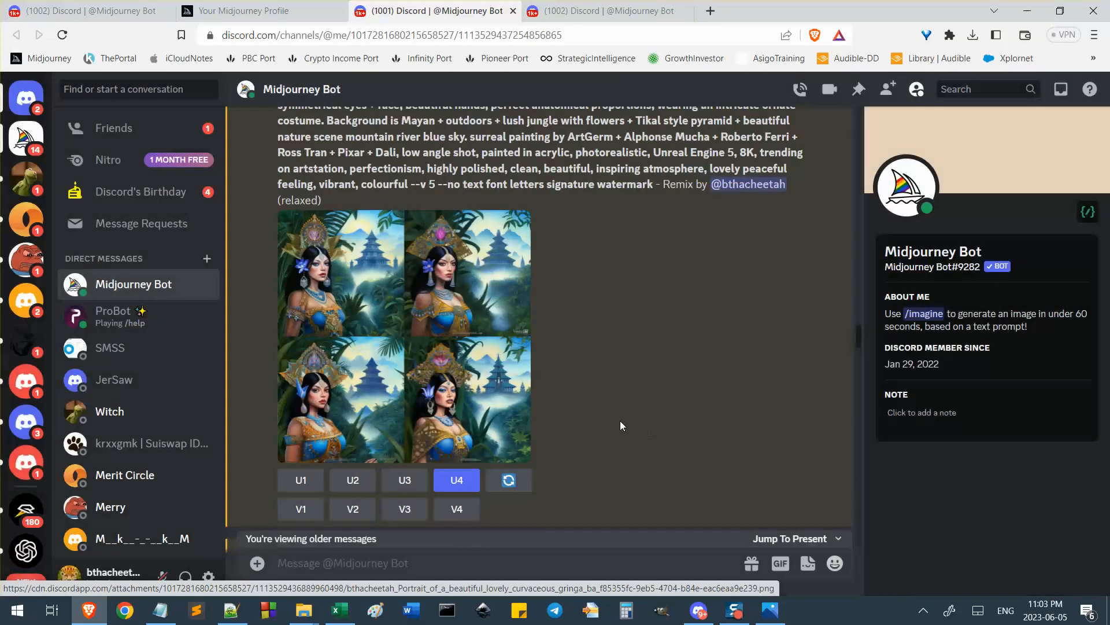
pyautogui.click(469, 512)
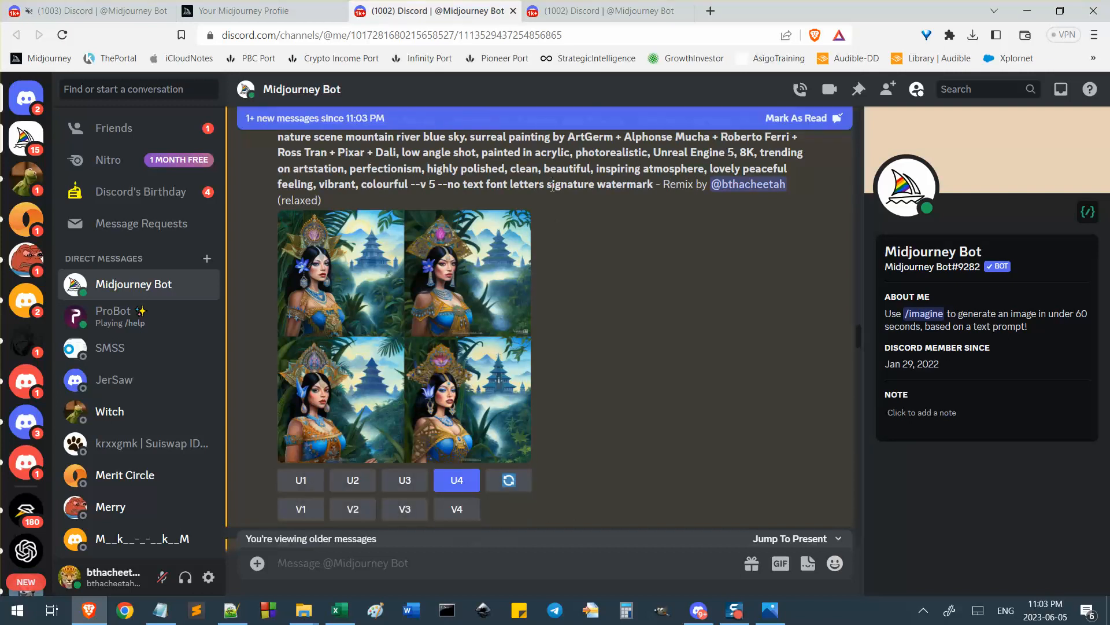
pyautogui.moveTo(536, 184); pyautogui.dragTo(638, 185)
pyautogui.click(651, 184)
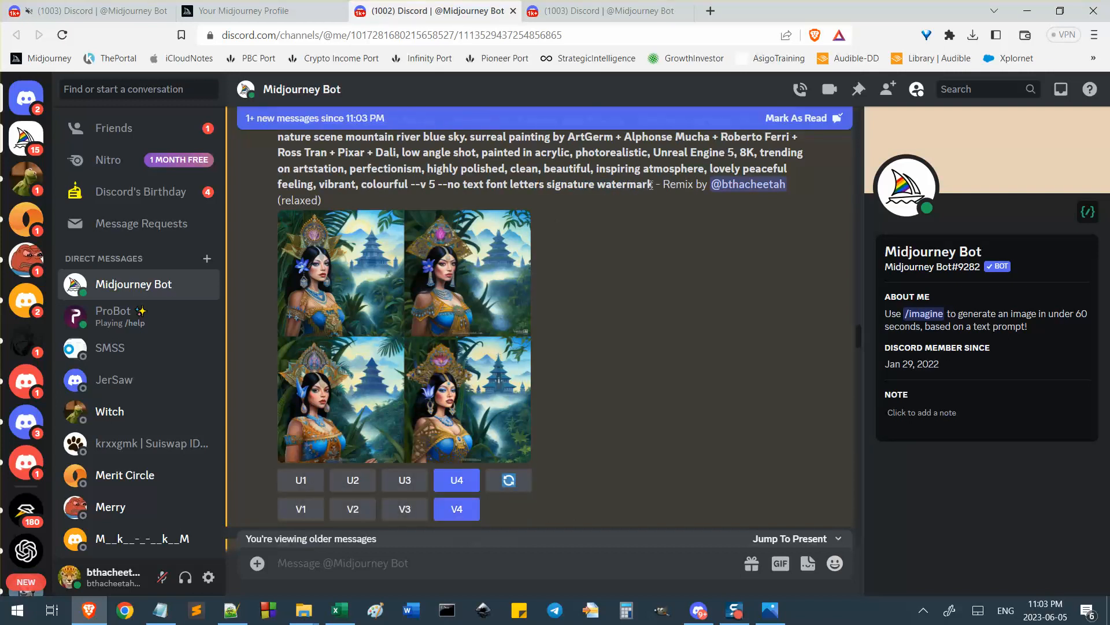
pyautogui.click(470, 514)
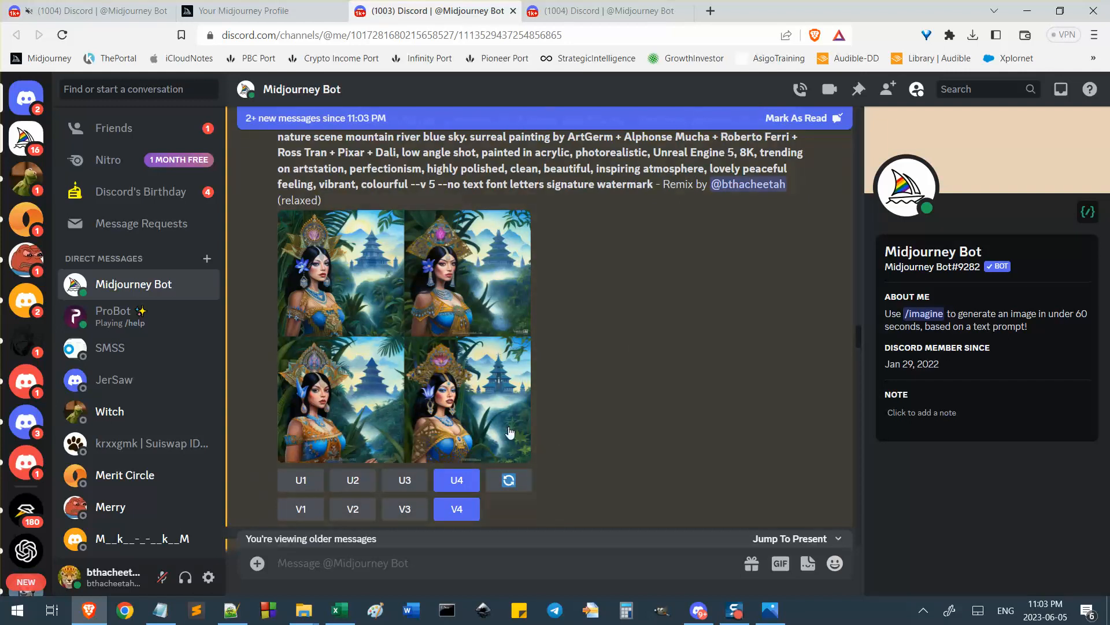
pyautogui.scroll(-1, 483, 383)
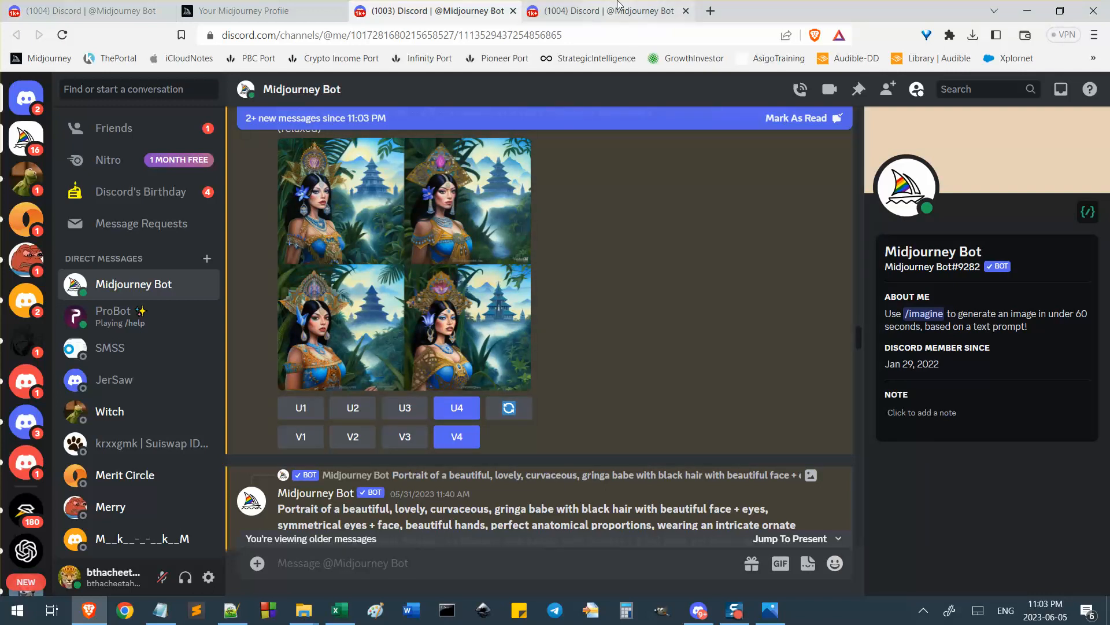
# Return to the Discord tab with the flying superhero and request two more sets of variations of that upscale
pyautogui.click(631, 10)
pyautogui.click(361, 469)
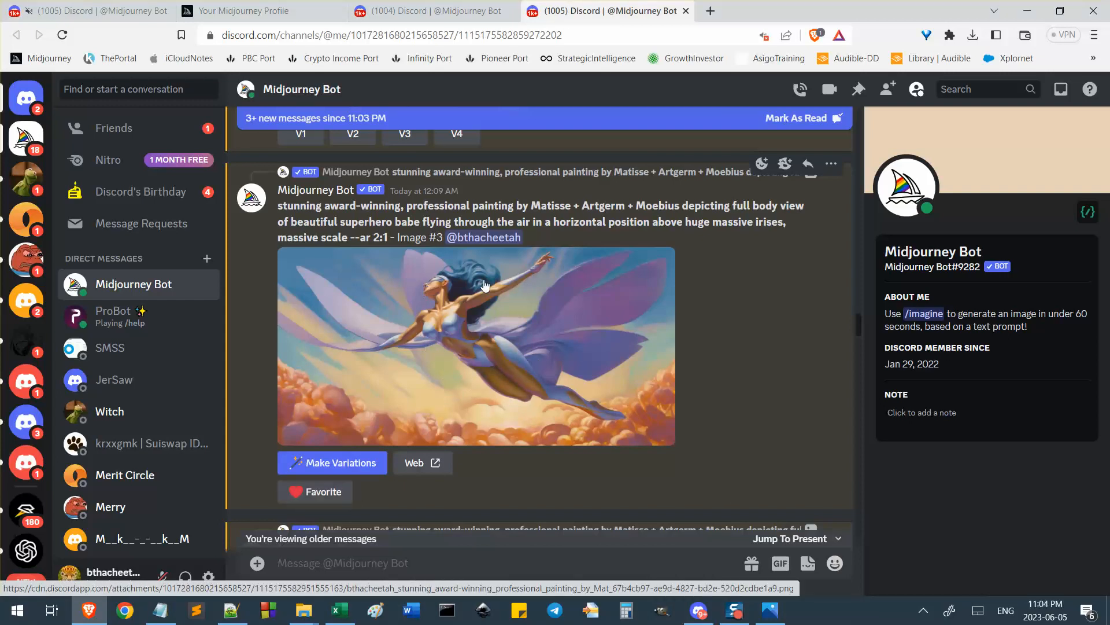
pyautogui.click(341, 463)
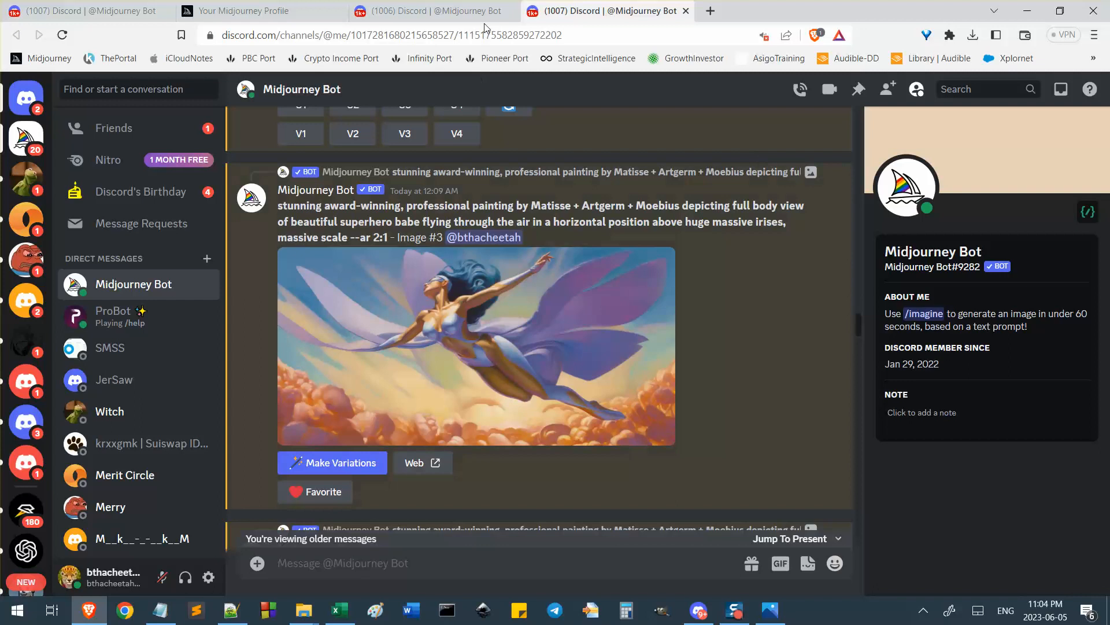
# Switch to the Midjourney profile tab and close the enlarged headdress woman grid
pyautogui.click(440, 10)
pyautogui.click(272, 9)
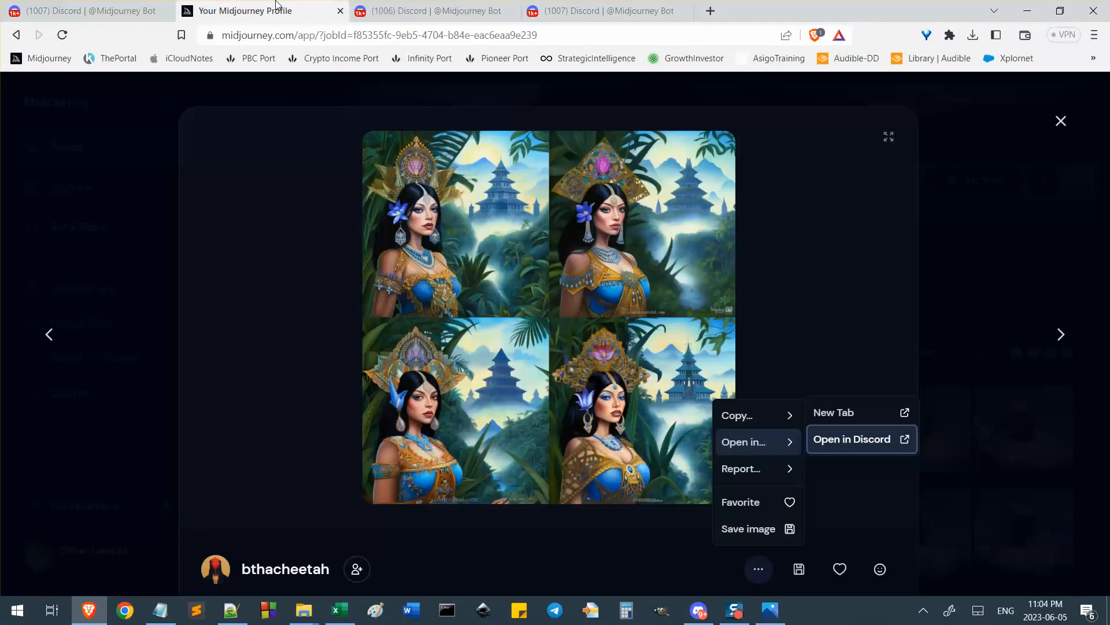
pyautogui.click(1060, 121)
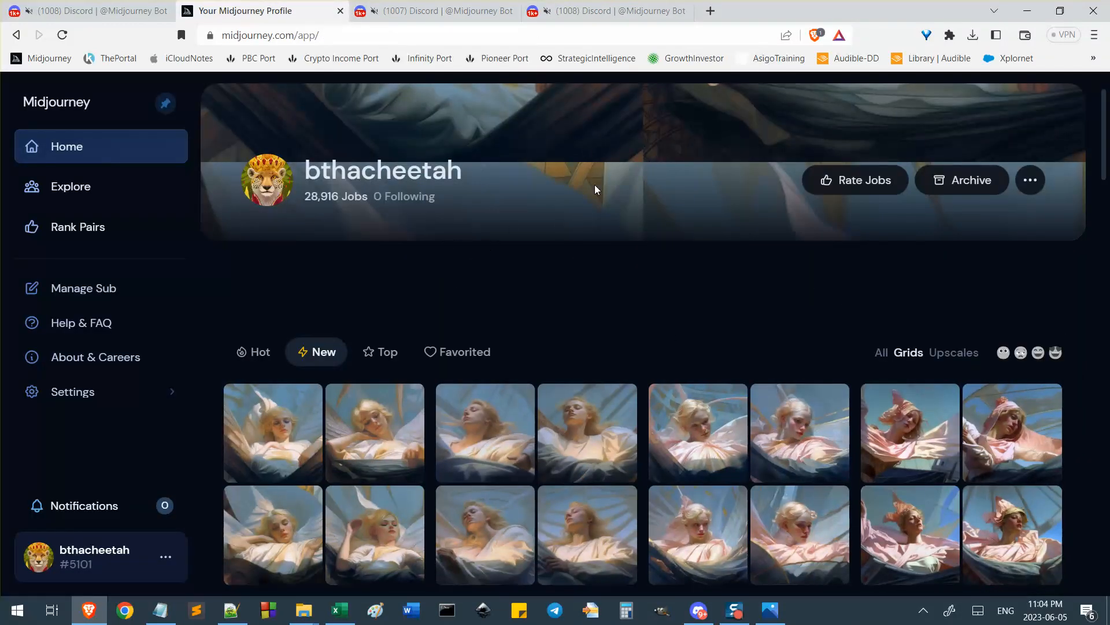
# Browse the newest grids in the profile gallery and return to the start of the page
pyautogui.scroll(2, 236, 107)
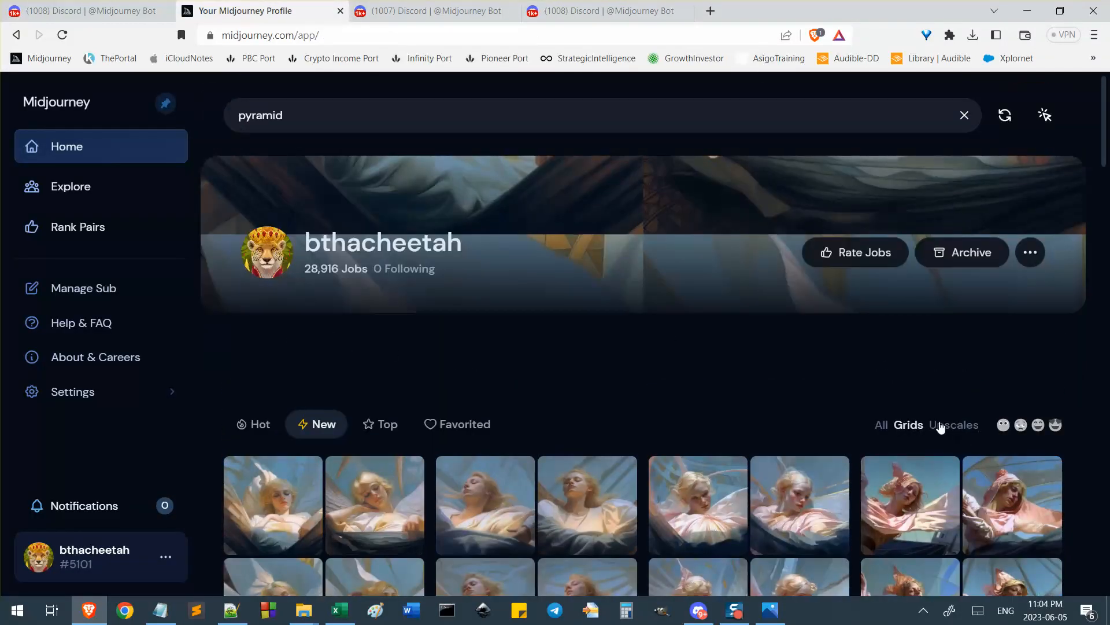
pyautogui.scroll(-2, 791, 345)
pyautogui.scroll(2, 234, 118)
pyautogui.scroll(-3, 921, 441)
pyautogui.scroll(-10, 494, 457)
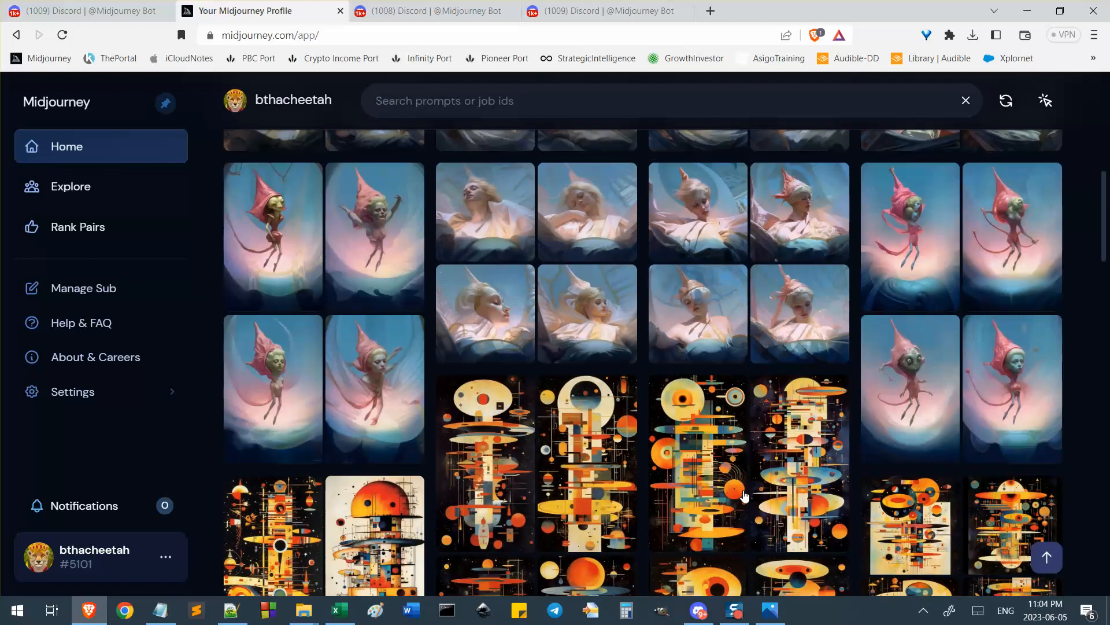
pyautogui.scroll(-5, 791, 526)
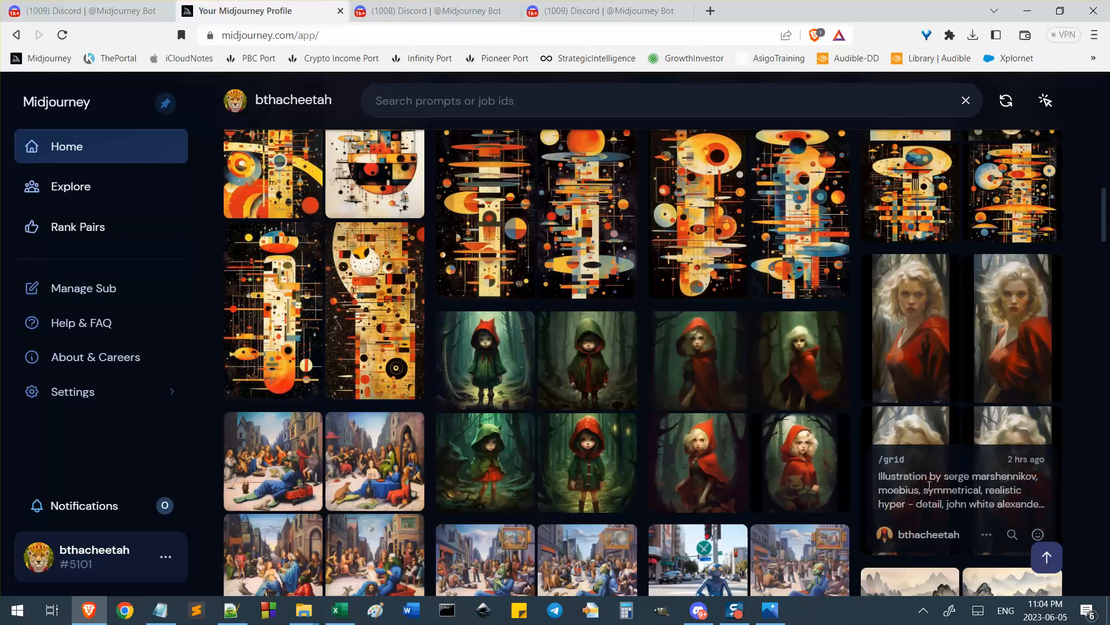
pyautogui.scroll(15, 746, 479)
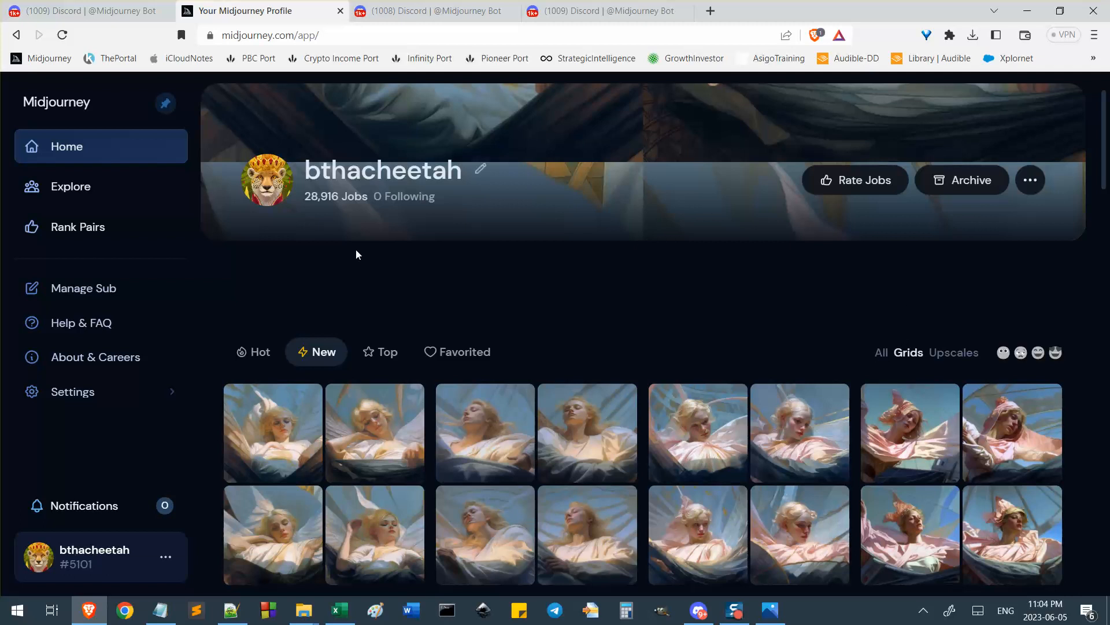
# Rerun the gallery search for "pyramid" and look over the matching grids
pyautogui.scroll(2, 356, 255)
pyautogui.press('Return')
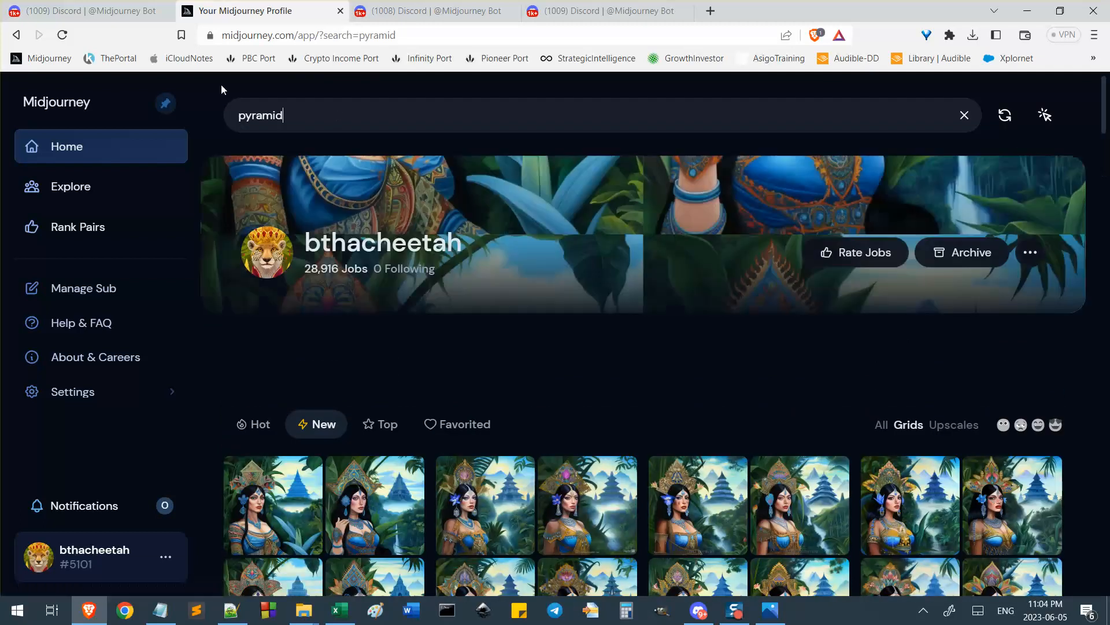
pyautogui.scroll(-2, 627, 321)
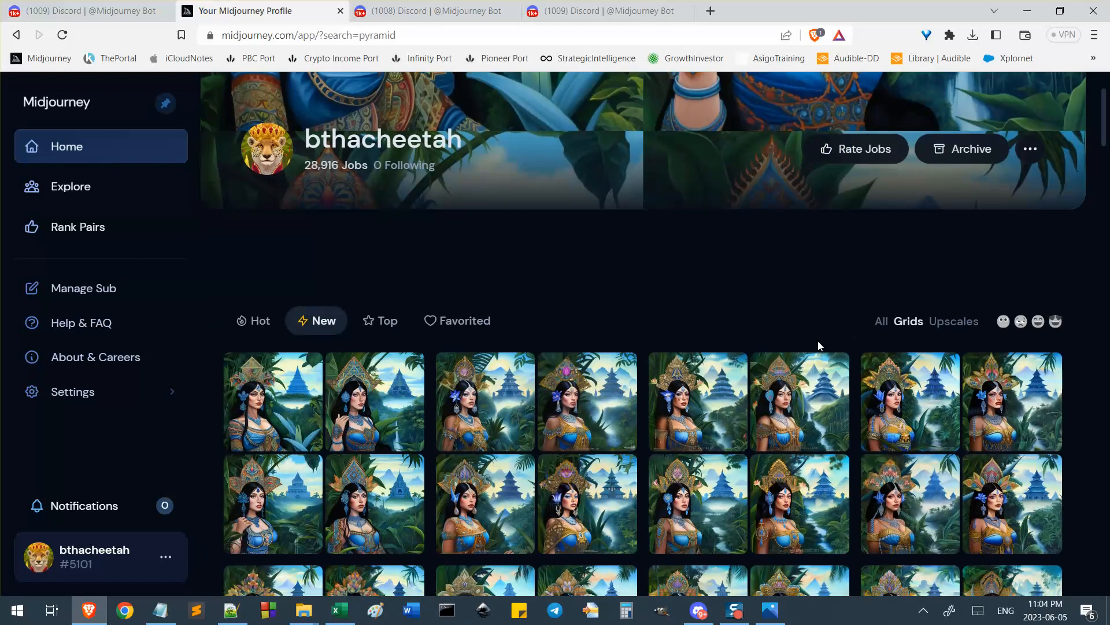
pyautogui.scroll(-1, 818, 341)
pyautogui.scroll(3, 491, 134)
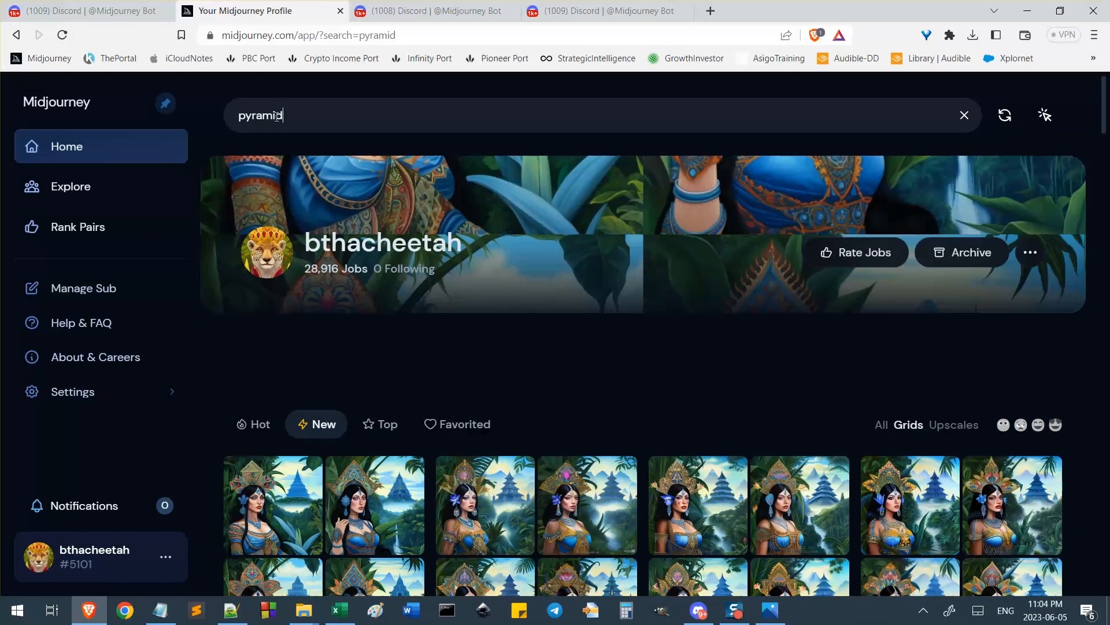
# Clear the "pyramid" search text and refresh the gallery to list all recent grids
pyautogui.moveTo(280, 113); pyautogui.dragTo(225, 113)
pyautogui.press('BackSpace')
pyautogui.click(1007, 118)
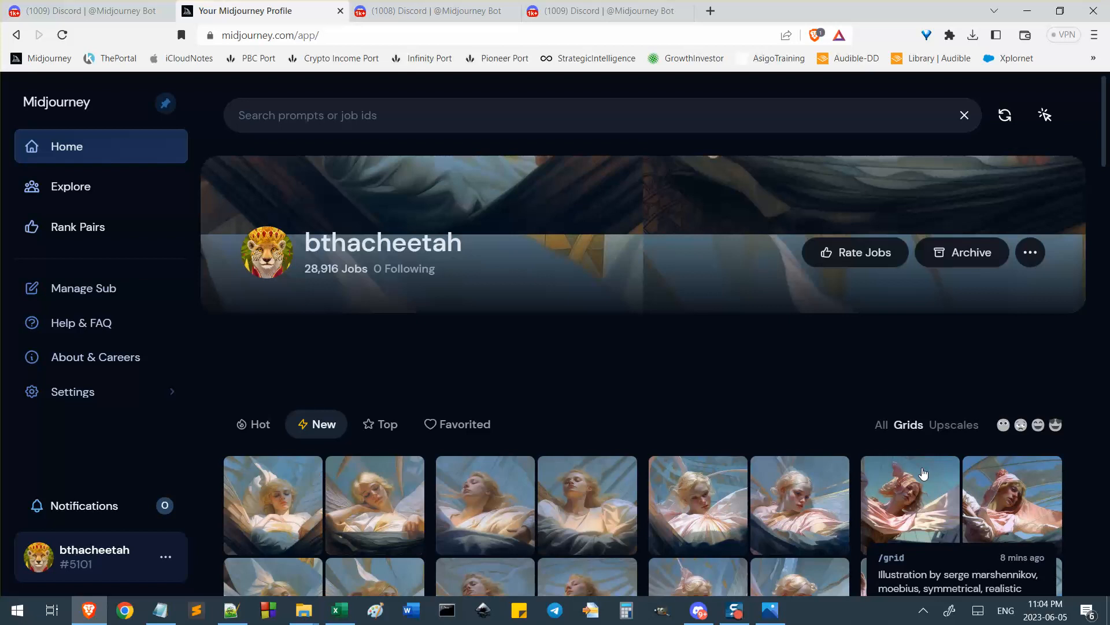
pyautogui.scroll(-1, 643, 409)
pyautogui.scroll(1, 1035, 121)
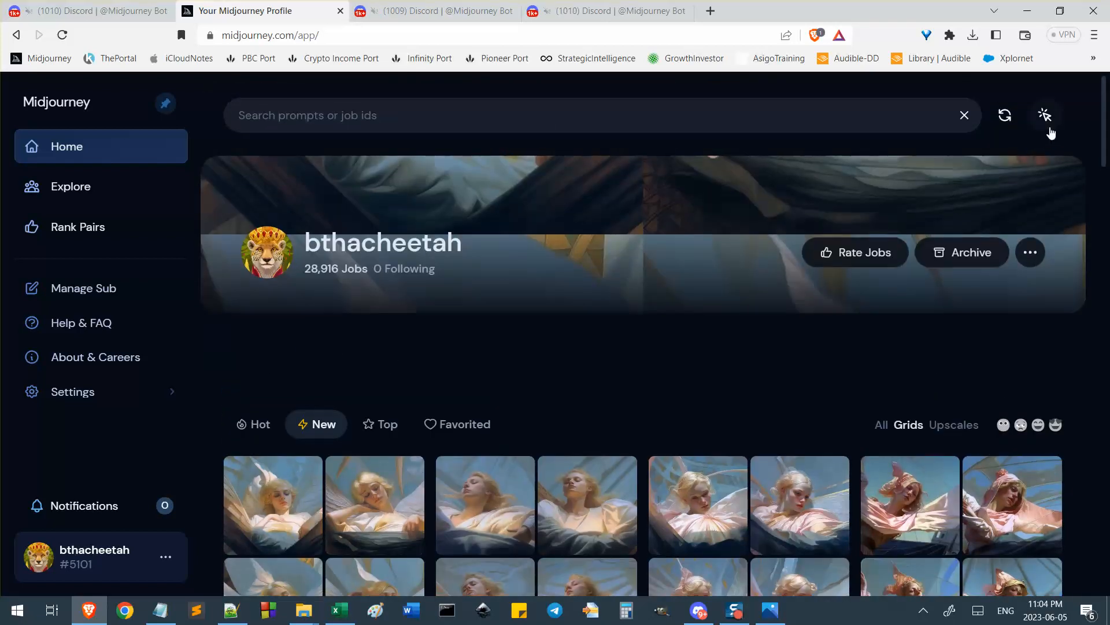
# Turn on job selection and select all eight grids in the first two rows of the gallery
pyautogui.click(1047, 117)
pyautogui.scroll(-4, 276, 197)
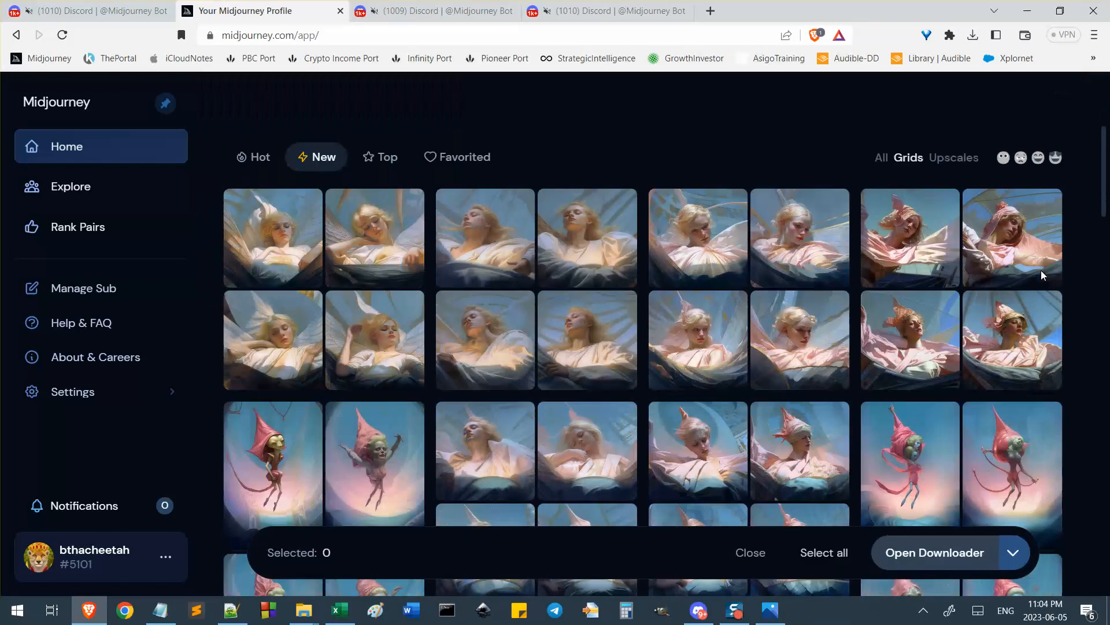
pyautogui.click(277, 197)
pyautogui.click(537, 289)
pyautogui.click(773, 347)
pyautogui.click(749, 451)
pyautogui.click(1044, 508)
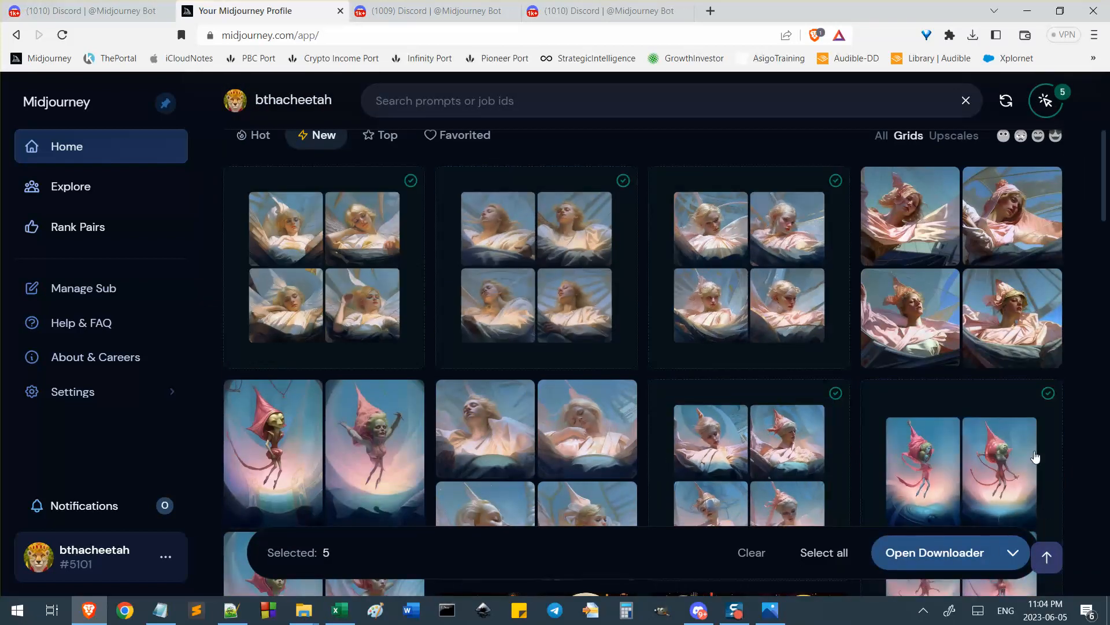
pyautogui.click(1000, 301)
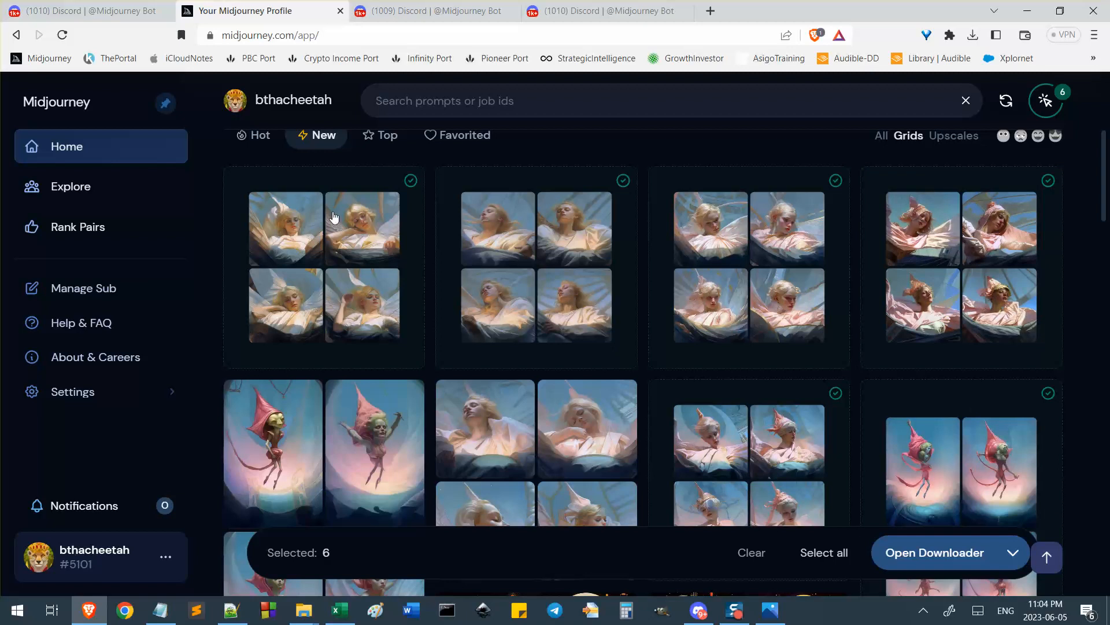
pyautogui.click(278, 221)
pyautogui.click(366, 215)
pyautogui.click(537, 439)
pyautogui.click(305, 445)
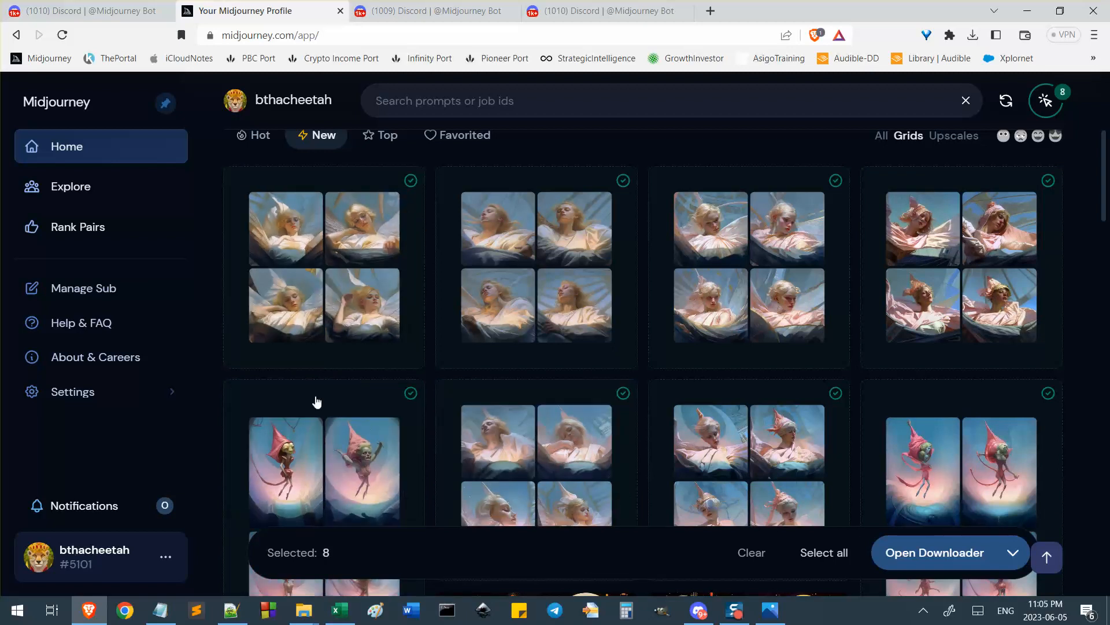
# Deselect the eight selected grids in the first two gallery rows one by one
pyautogui.click(361, 232)
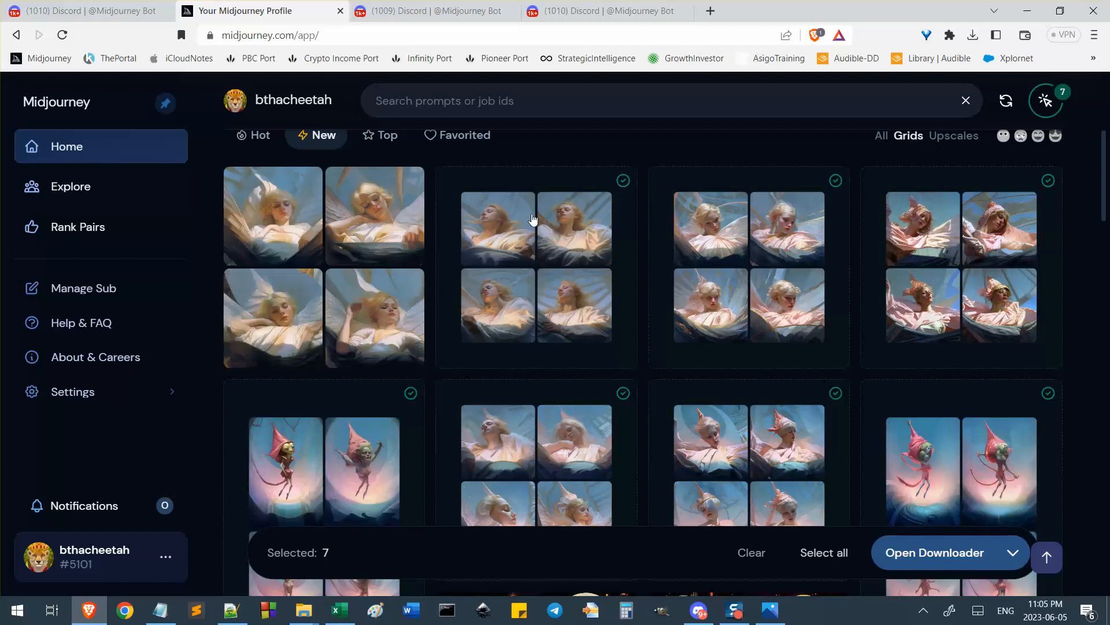
pyautogui.click(532, 218)
pyautogui.click(810, 234)
pyautogui.click(874, 243)
pyautogui.click(934, 446)
pyautogui.click(752, 447)
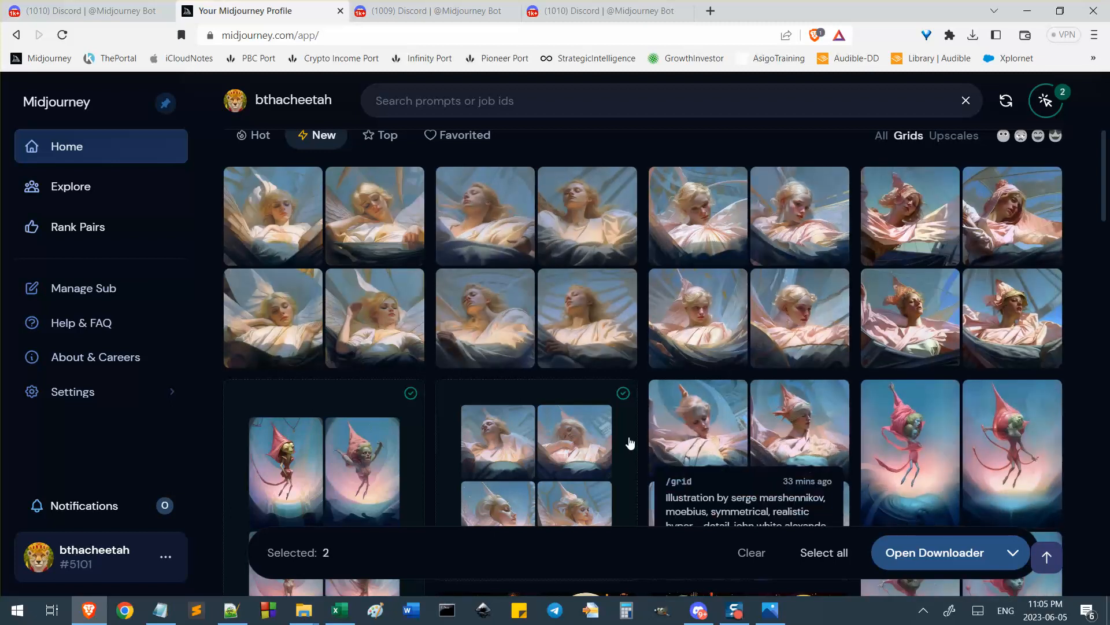
pyautogui.click(532, 447)
pyautogui.click(421, 448)
# Reselect all eight grids in the first two gallery rows
pyautogui.click(347, 248)
pyautogui.click(538, 243)
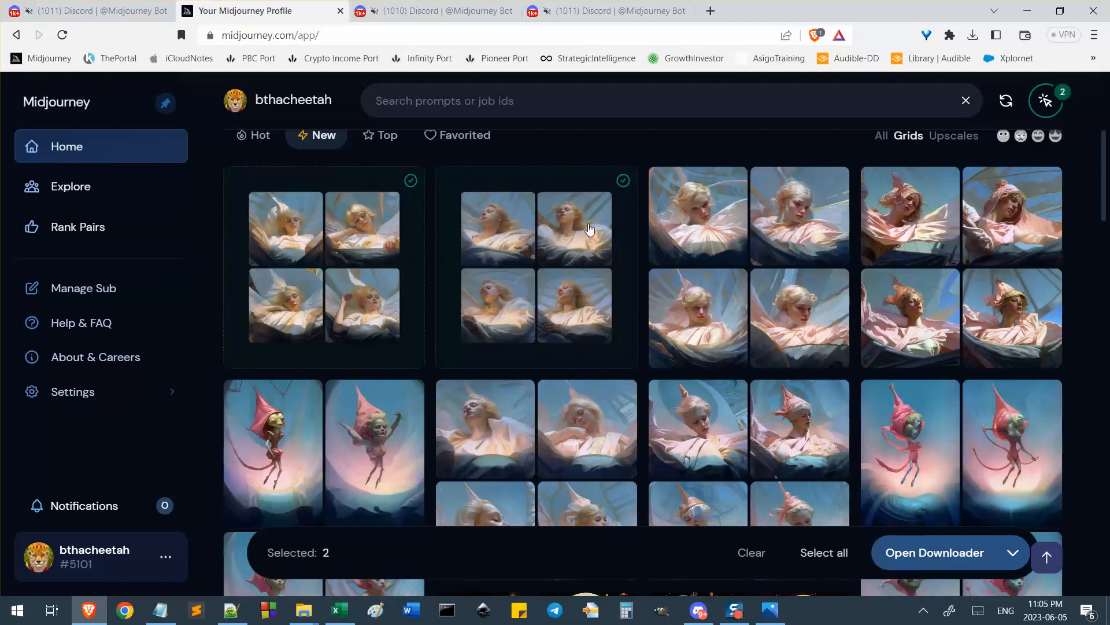
pyautogui.click(752, 243)
pyautogui.click(956, 245)
pyautogui.click(937, 446)
pyautogui.click(752, 446)
pyautogui.click(535, 446)
pyautogui.click(366, 442)
# Add the four abstract black-and-orange space station grids to the selection
pyautogui.scroll(-3, 335, 372)
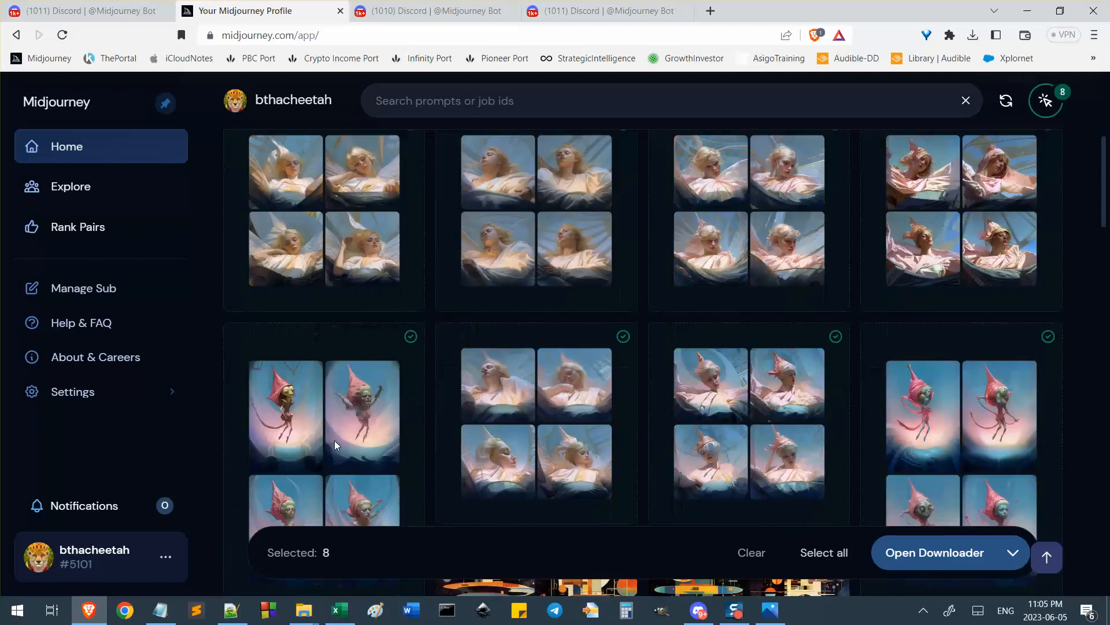
pyautogui.click(535, 448)
pyautogui.click(749, 449)
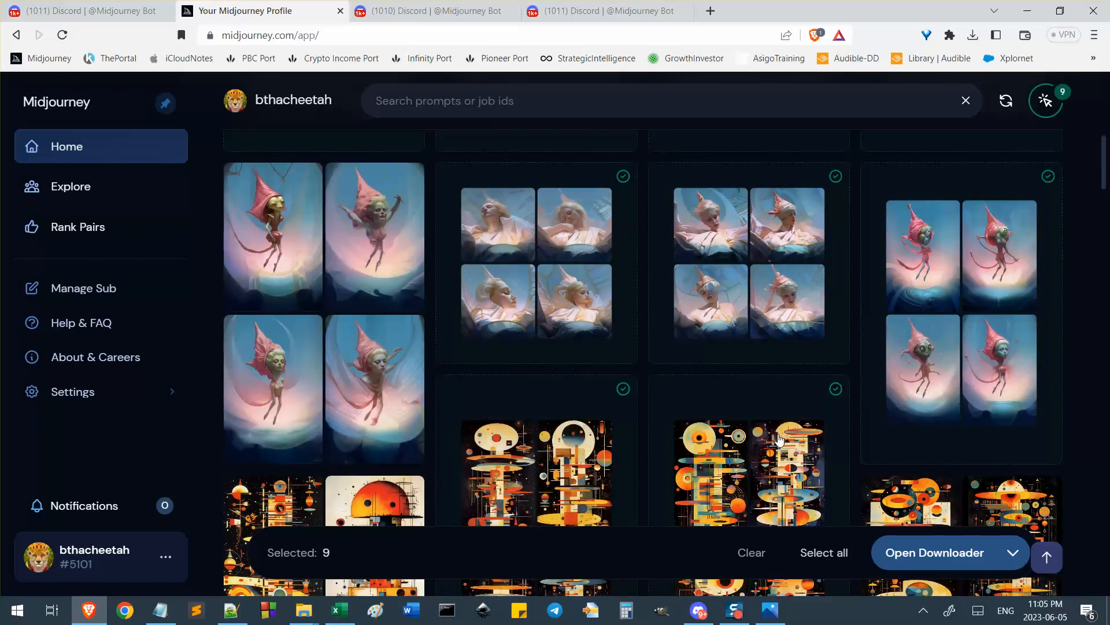
pyautogui.scroll(-3, 360, 301)
pyautogui.click(960, 347)
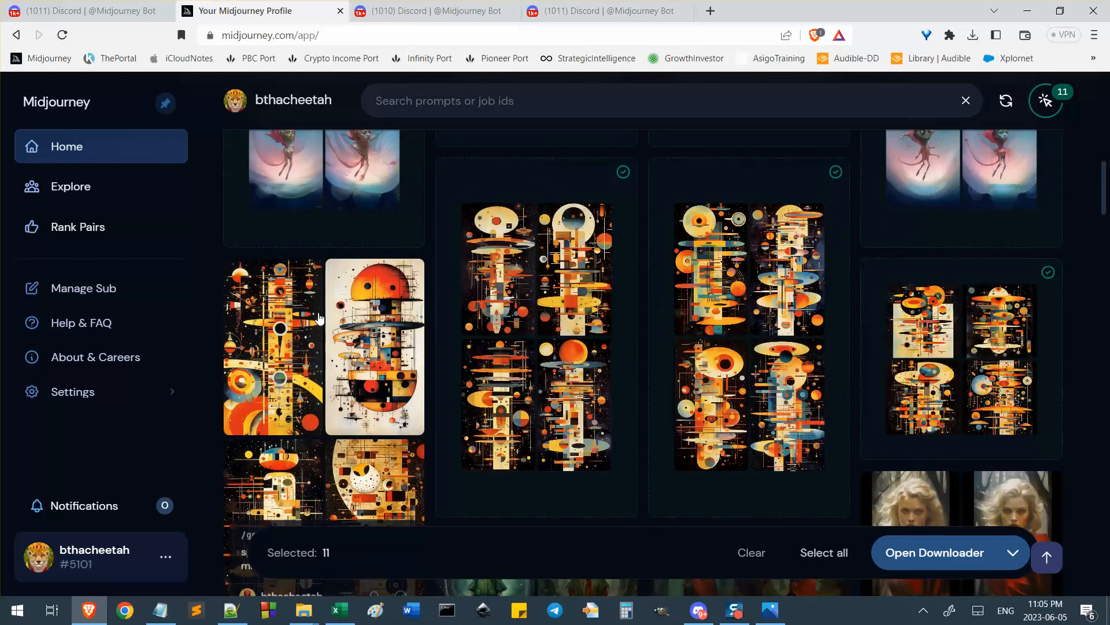
pyautogui.click(339, 346)
pyautogui.scroll(-3, 341, 346)
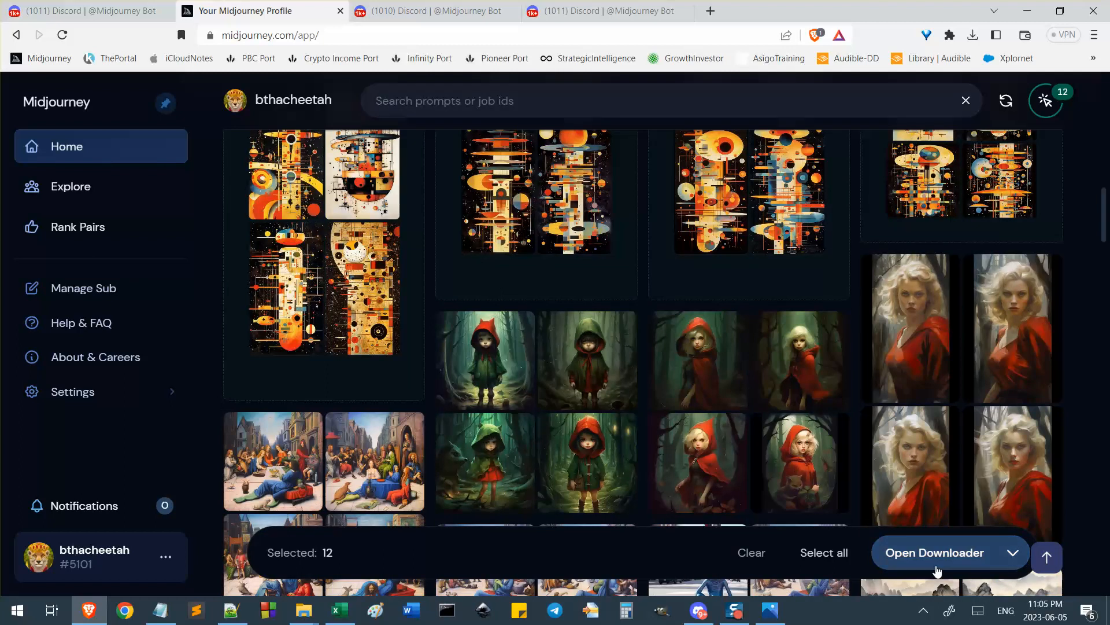
# Turn off job selection for the grids and filter the gallery to Upscales
pyautogui.scroll(15, 893, 321)
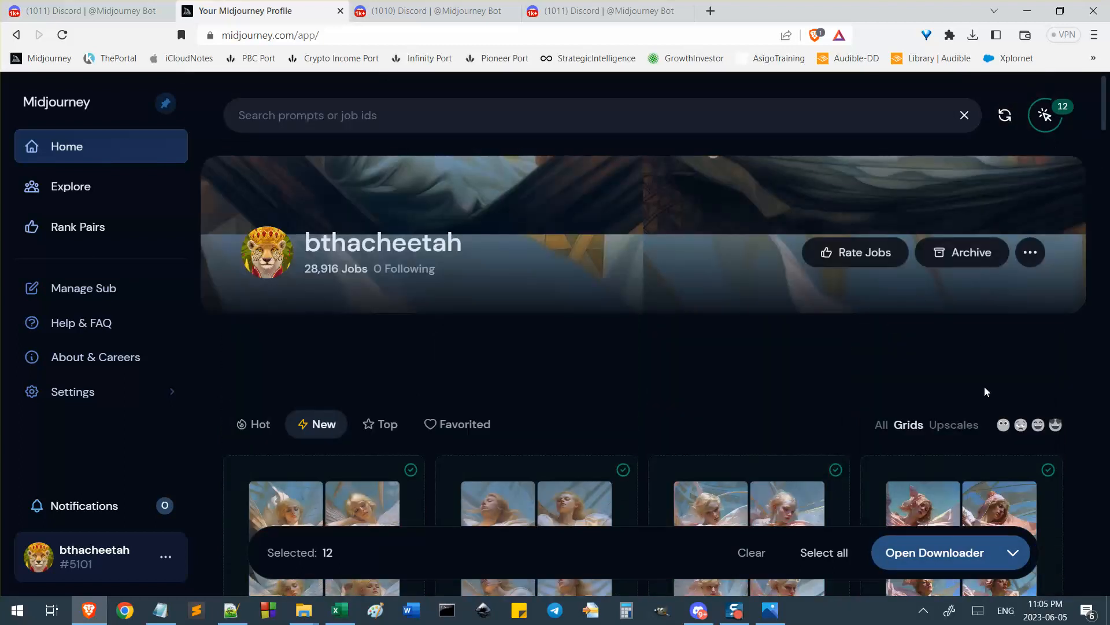
pyautogui.scroll(-1, 955, 385)
pyautogui.scroll(1, 1018, 185)
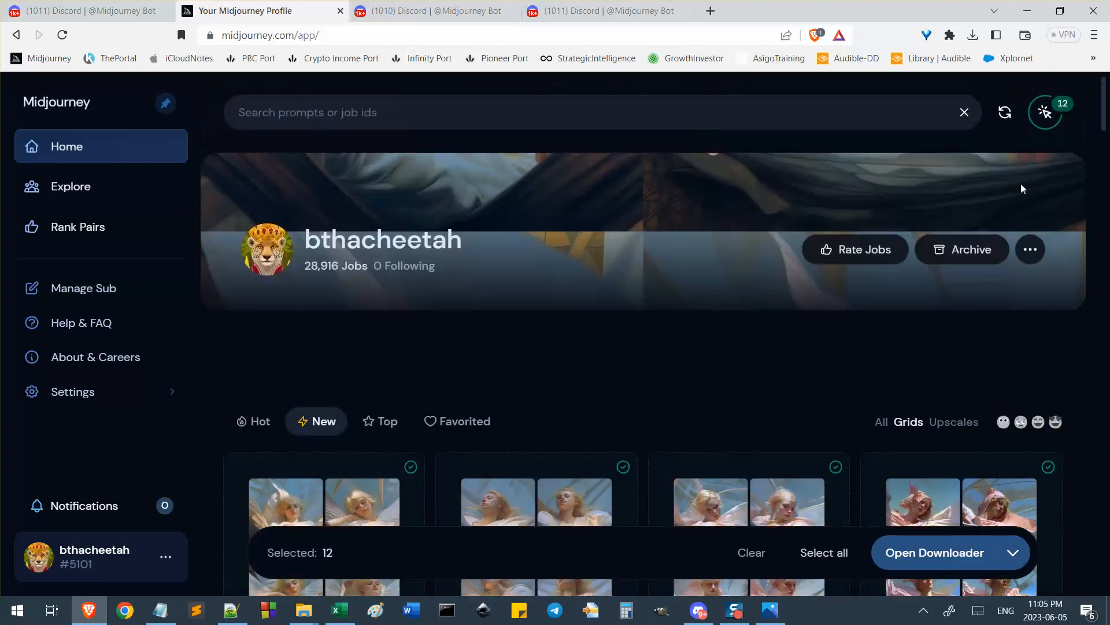
pyautogui.click(1047, 115)
pyautogui.click(954, 428)
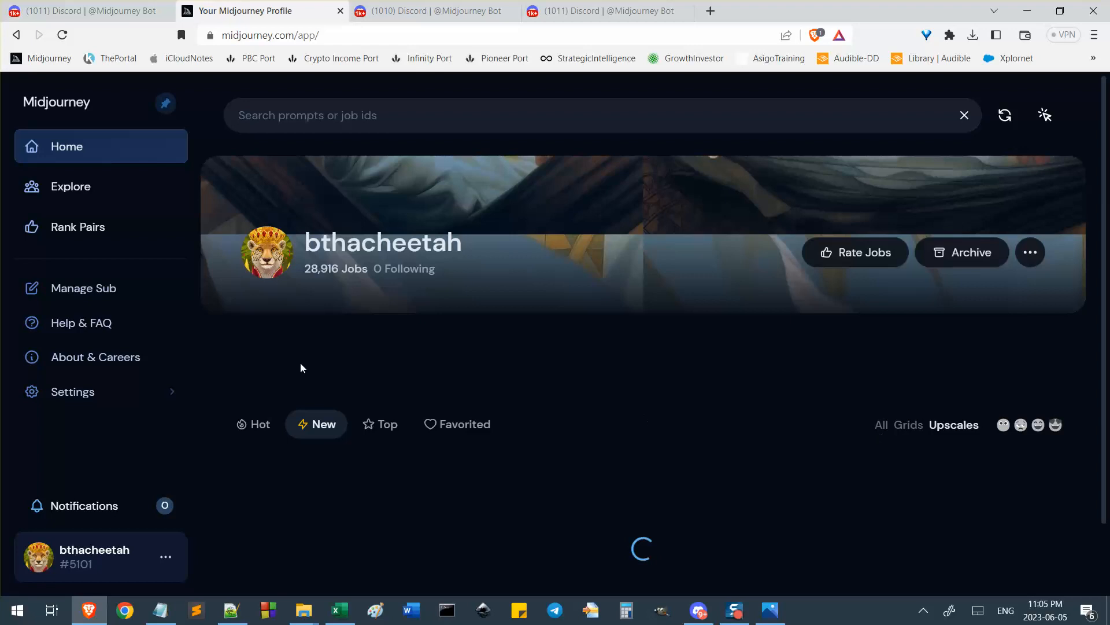
# Turn on job selection and select the four upscales in the first row plus the street painting with the reclining green figure
pyautogui.scroll(-2, 468, 236)
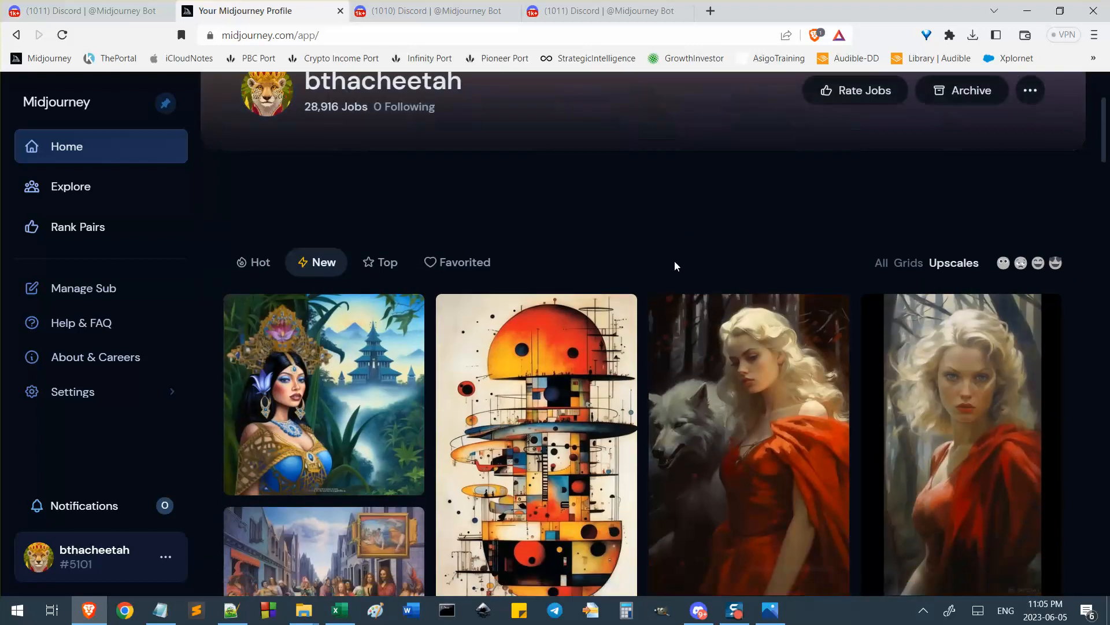
pyautogui.scroll(-2, 674, 262)
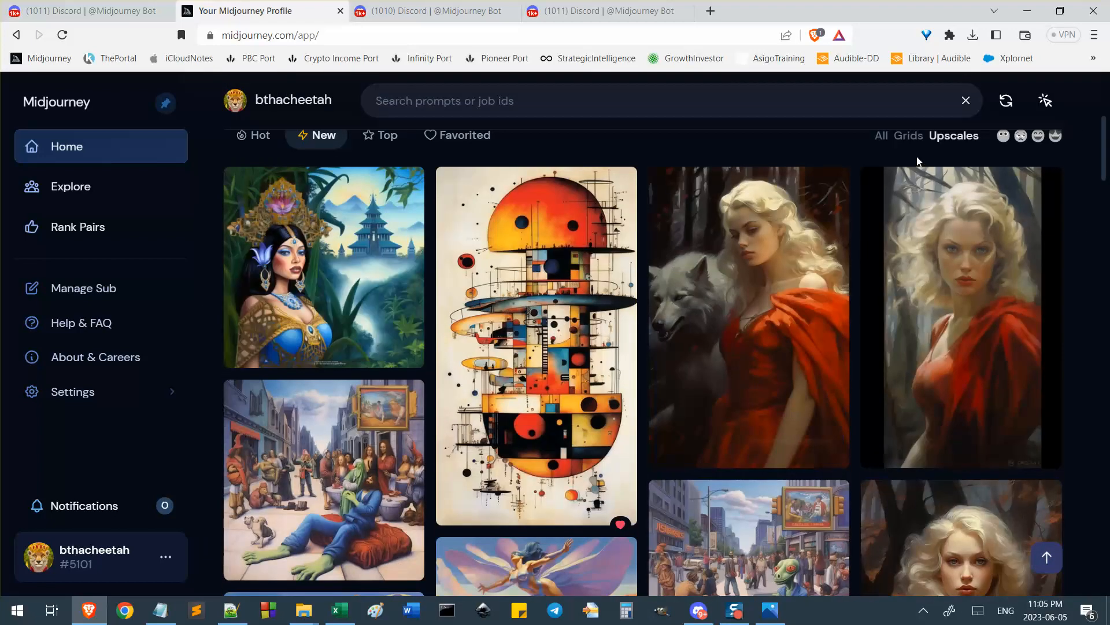
pyautogui.click(1049, 107)
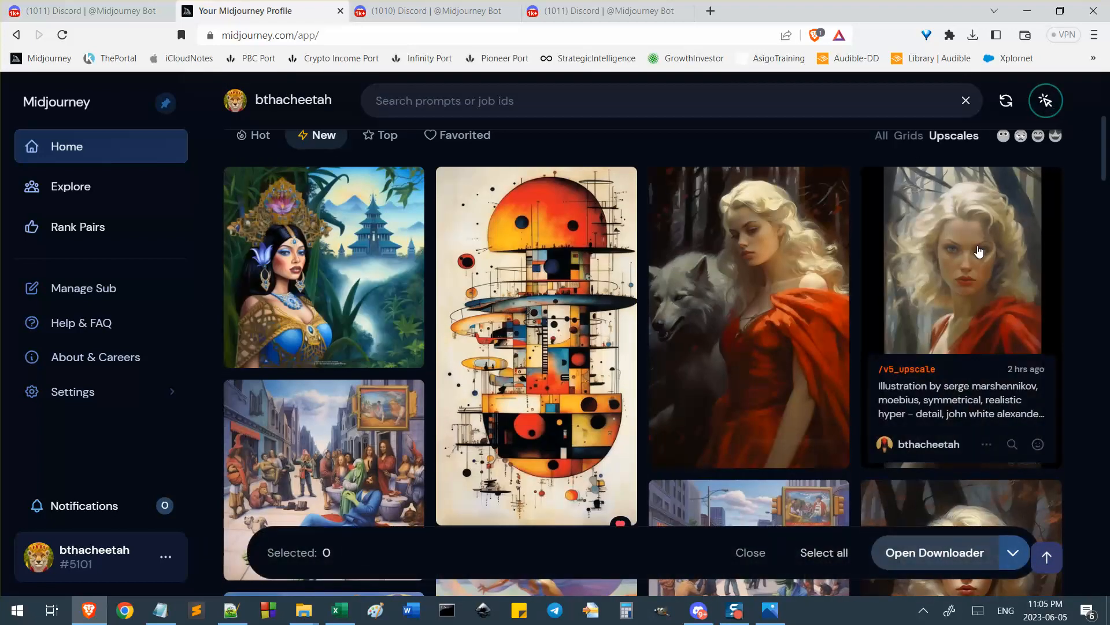
pyautogui.click(978, 251)
pyautogui.click(746, 249)
pyautogui.click(538, 246)
pyautogui.click(350, 242)
pyautogui.click(341, 420)
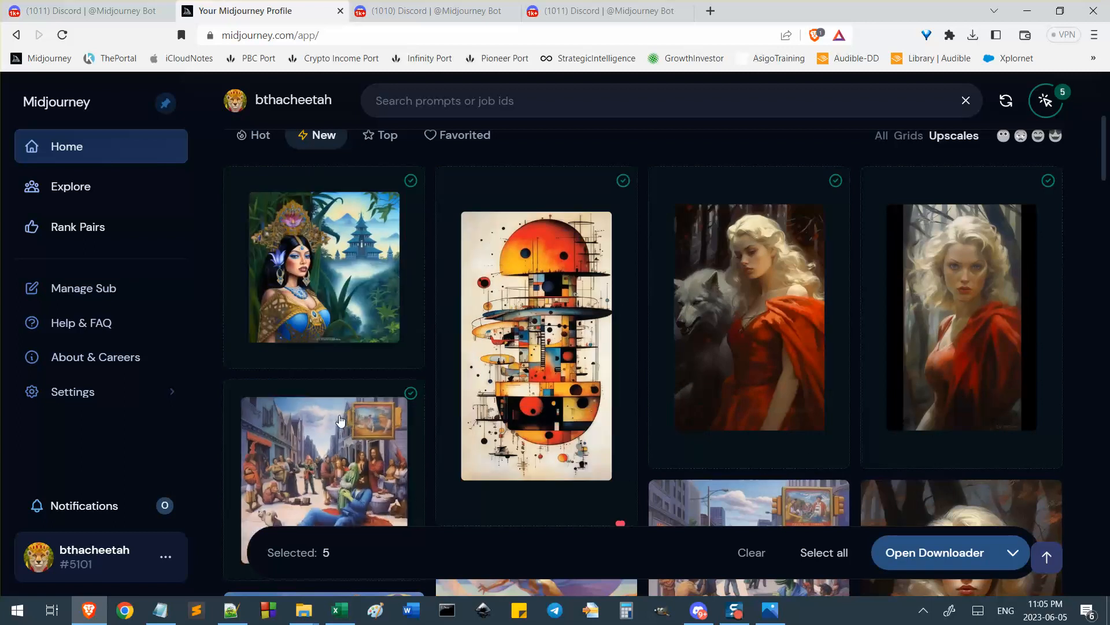
# Open the downloader and download all five selected jobs with the batch size at 250
pyautogui.click(1002, 553)
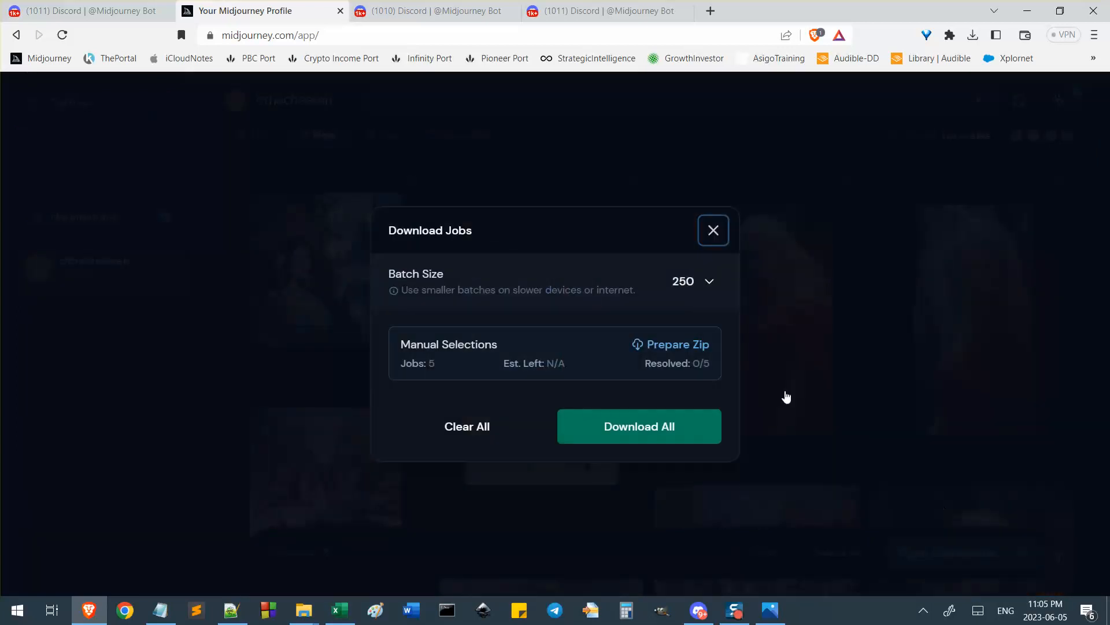
pyautogui.click(650, 420)
pyautogui.click(650, 421)
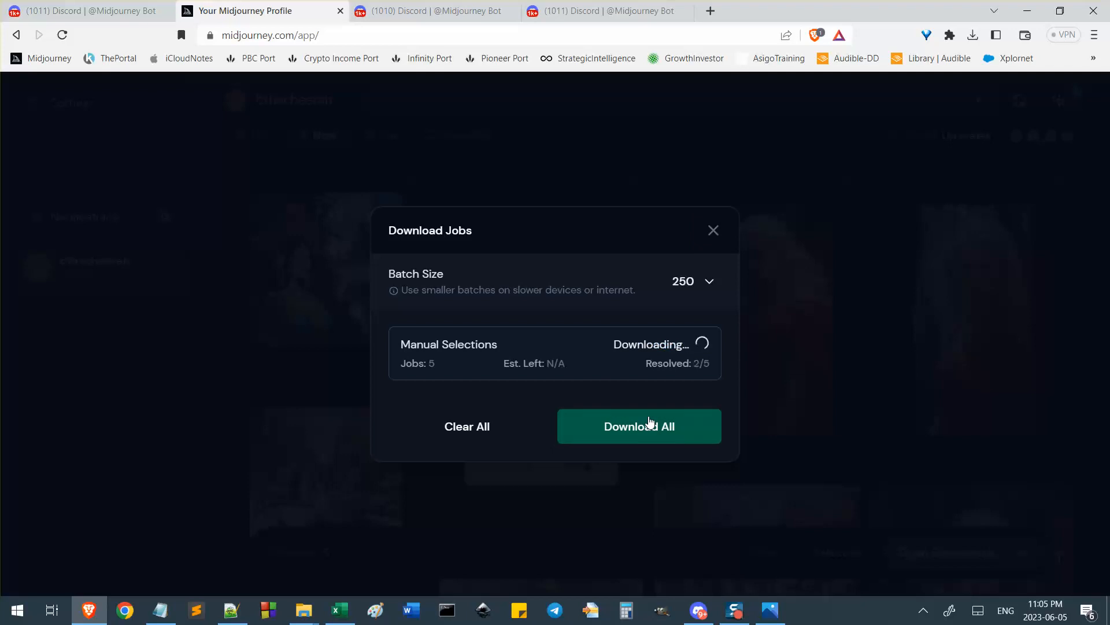
pyautogui.click(734, 610)
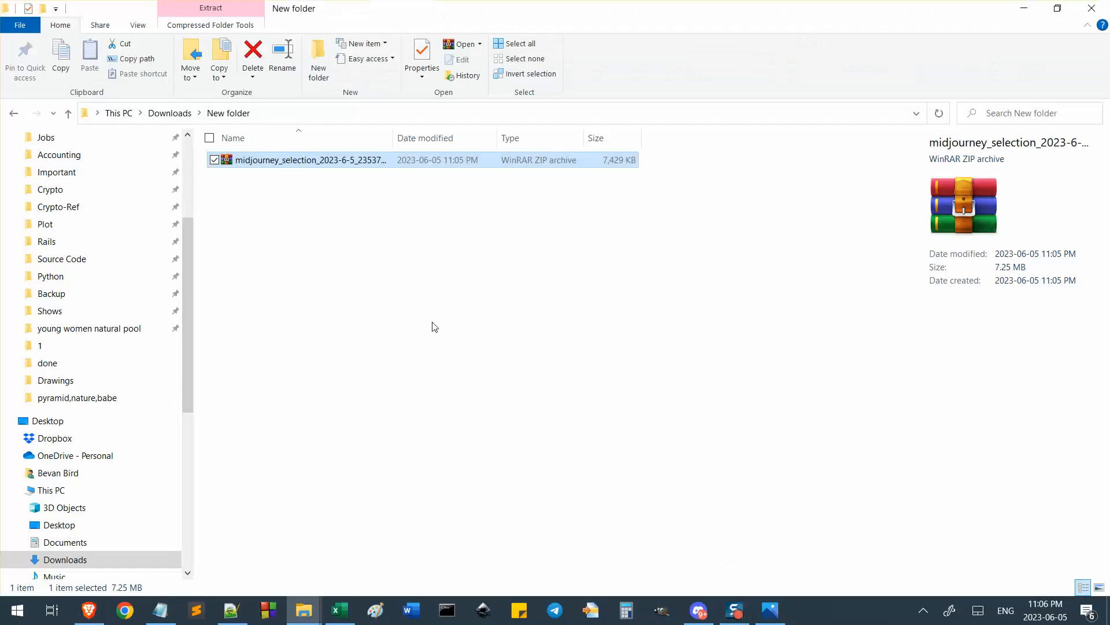
# In the Downloads "New folder", extract the downloaded midjourney_selection ZIP in place and open the archive to inspect its contents
pyautogui.click(411, 321)
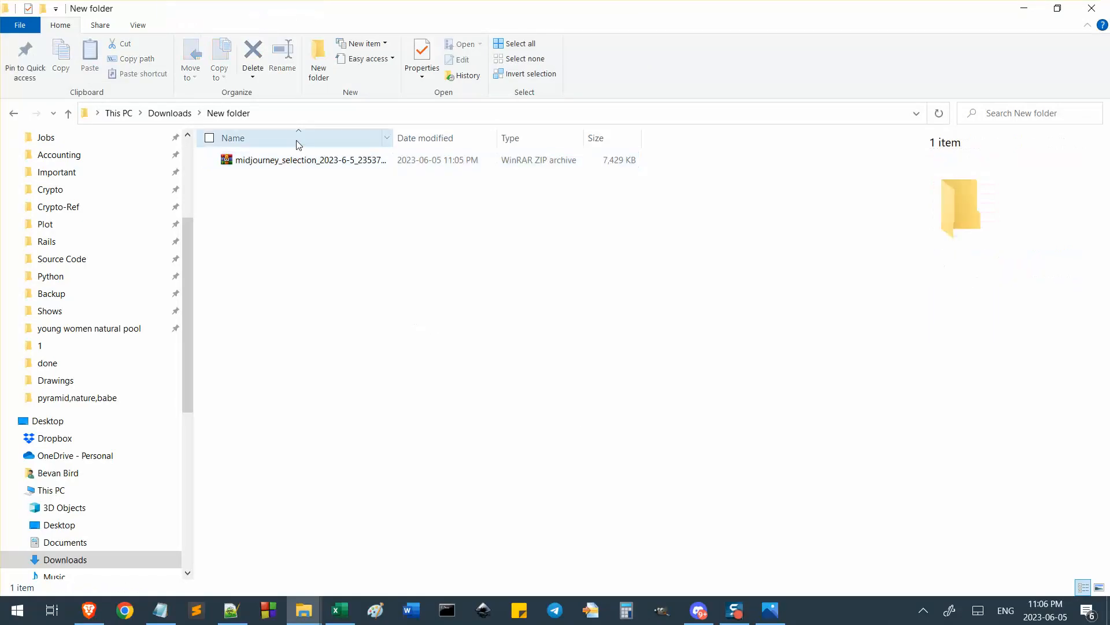
pyautogui.rightClick(334, 165)
pyautogui.click(147, 253)
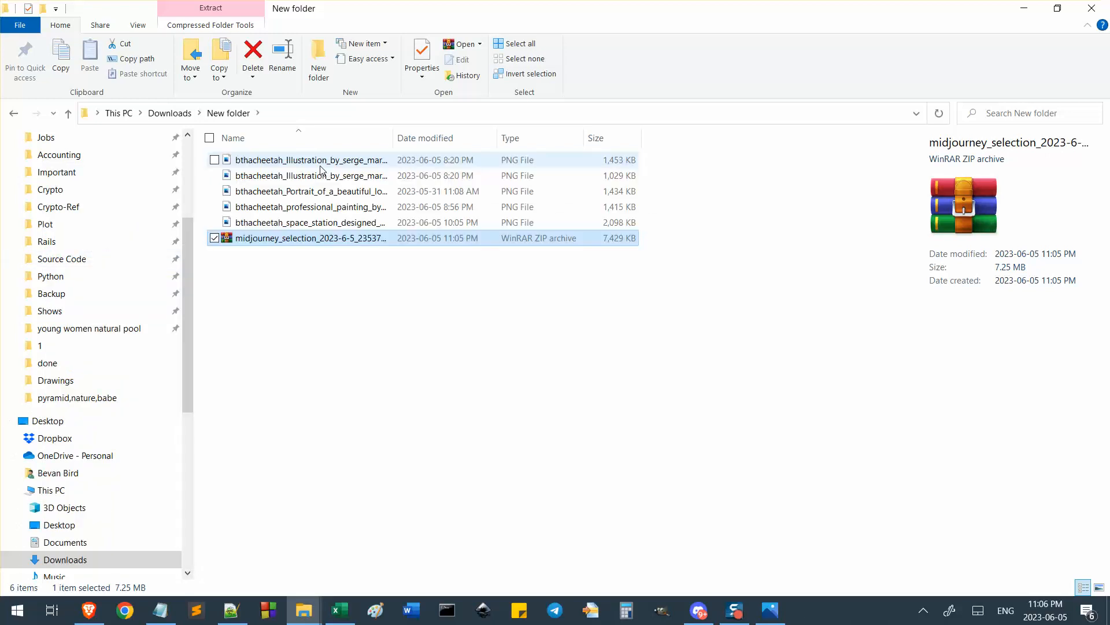
pyautogui.doubleClick(338, 246)
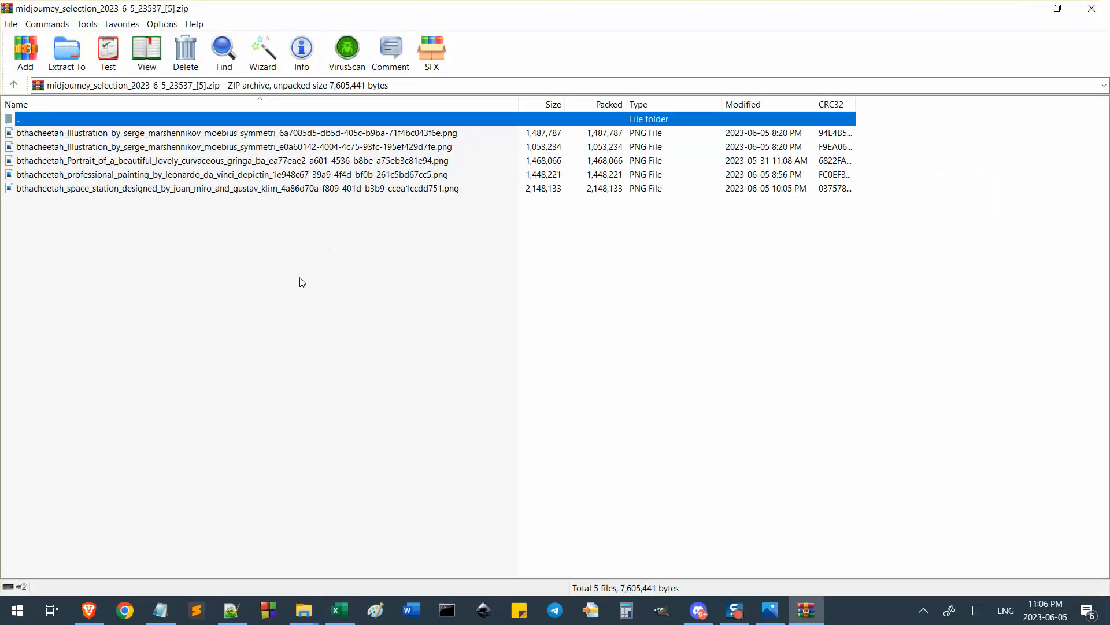
# Close the archive, extract the midjourney_selection ZIP into a subfolder of the same name, and open that subfolder
pyautogui.click(1092, 8)
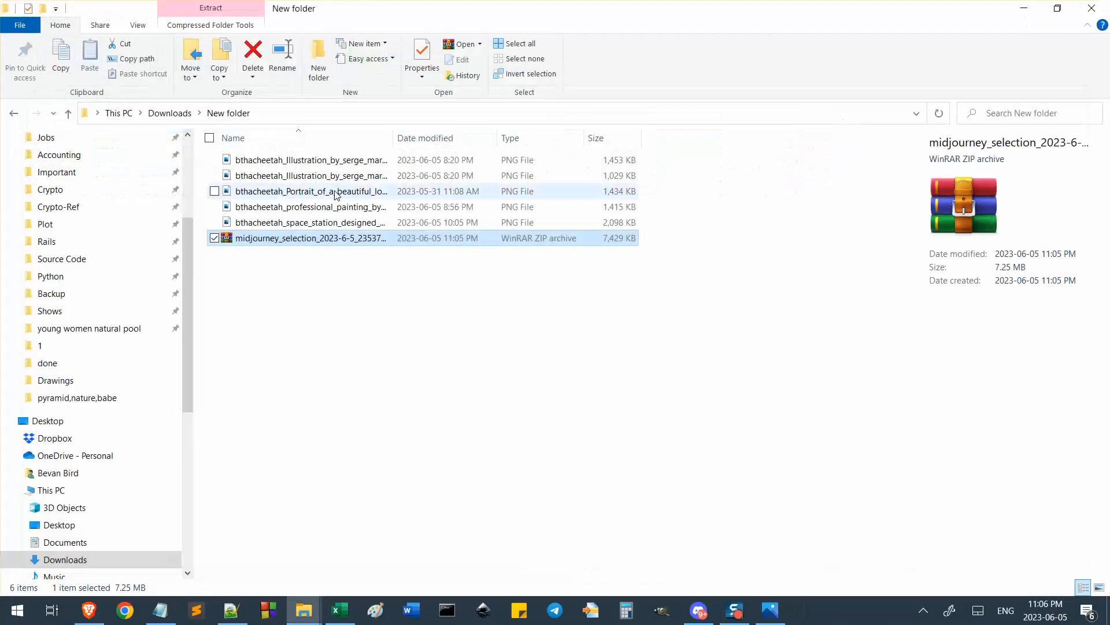
pyautogui.rightClick(332, 242)
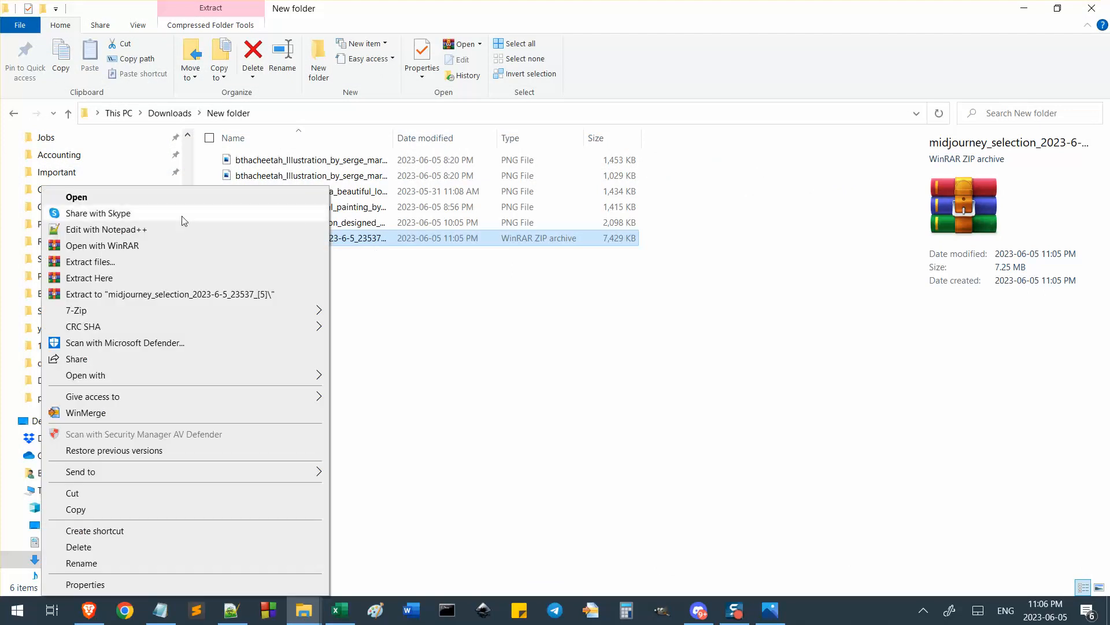
pyautogui.click(217, 295)
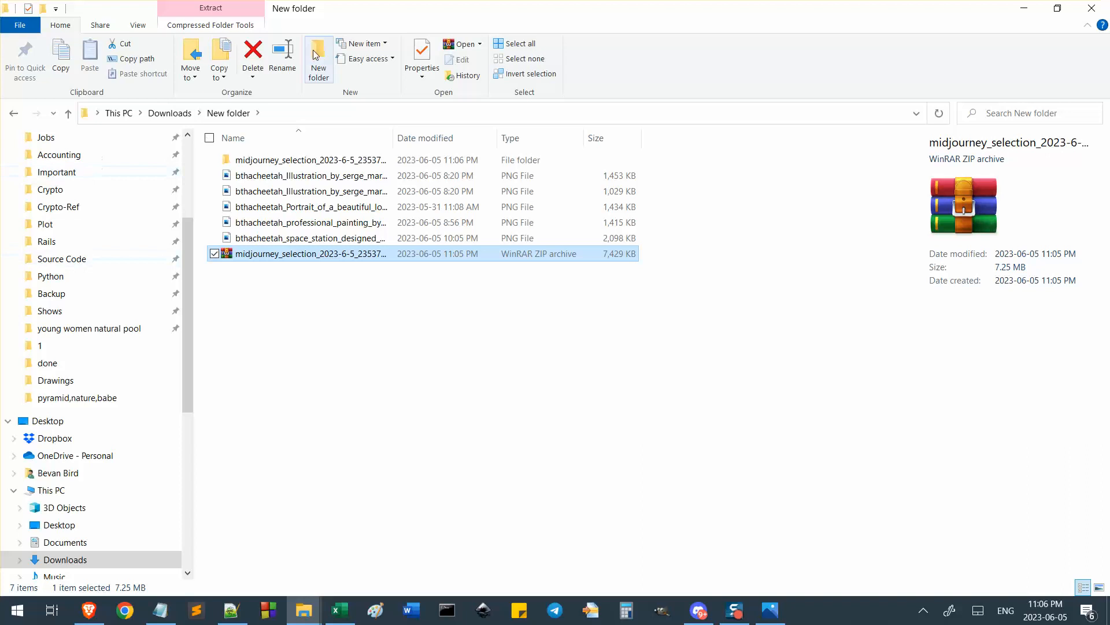
pyautogui.click(334, 164)
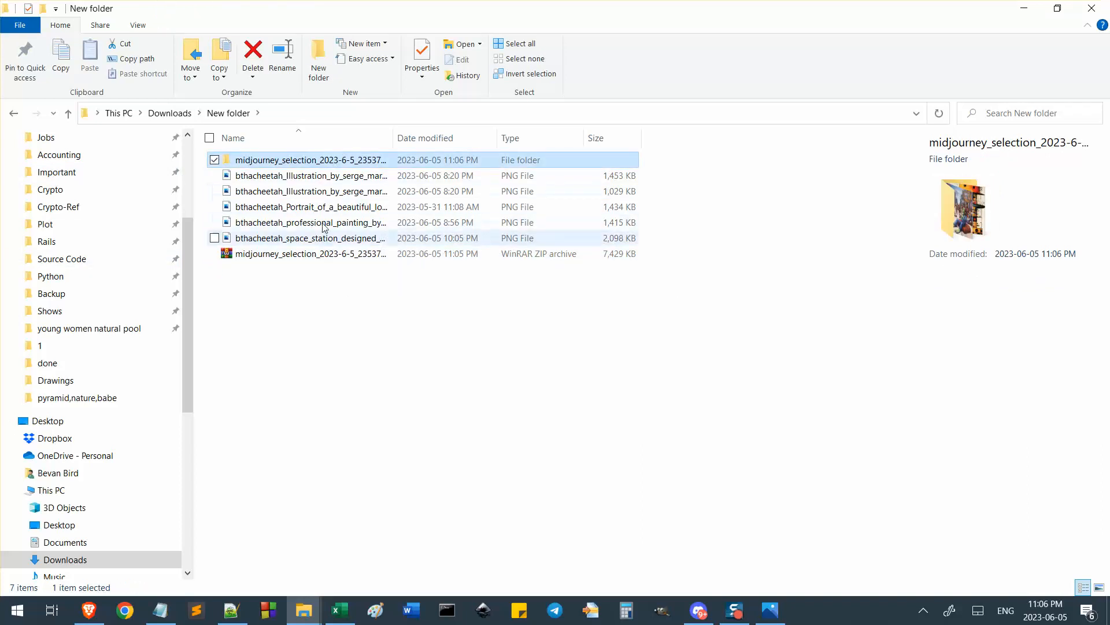
pyautogui.doubleClick(335, 161)
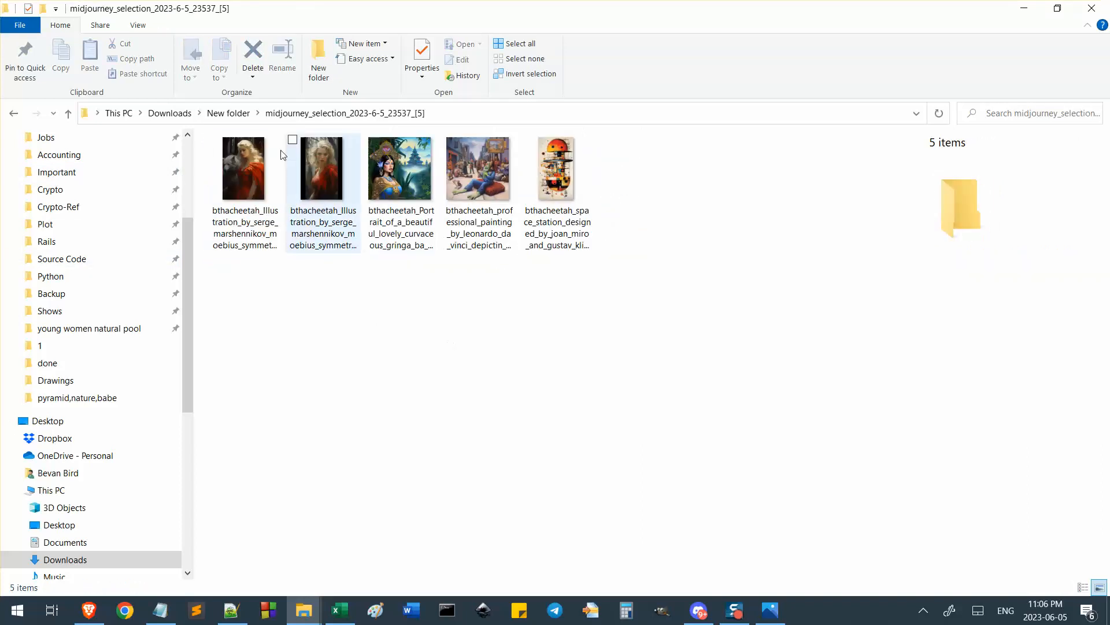
# Open the extracted picture of the woman with the wolf and browse through the other extracted images
pyautogui.click(250, 175)
pyautogui.doubleClick(250, 174)
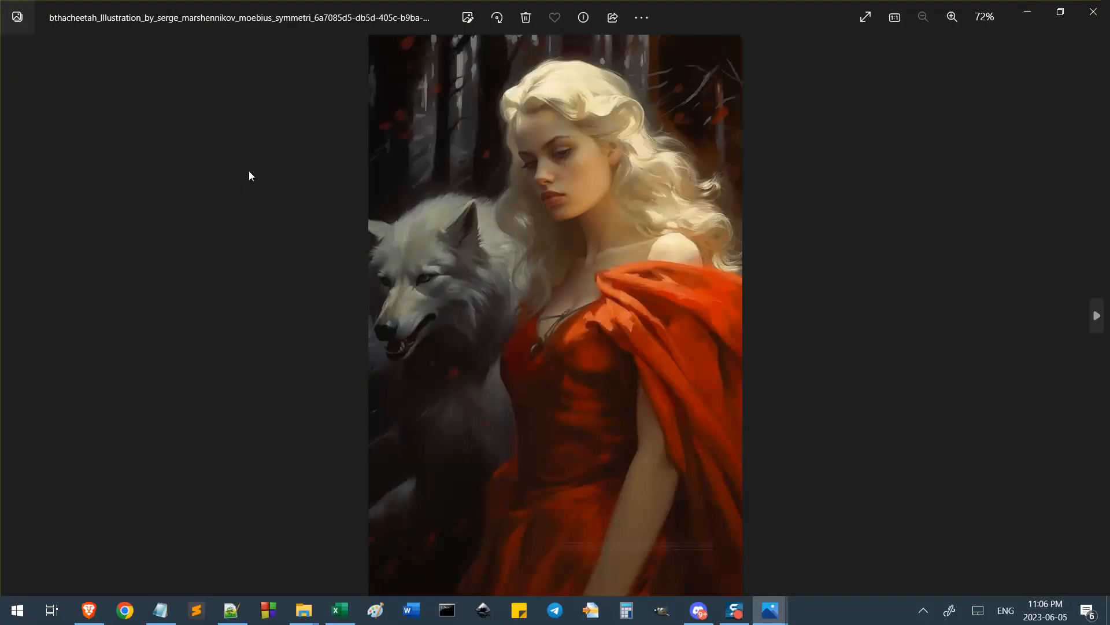
pyautogui.press('Right')
pyautogui.press('Right')
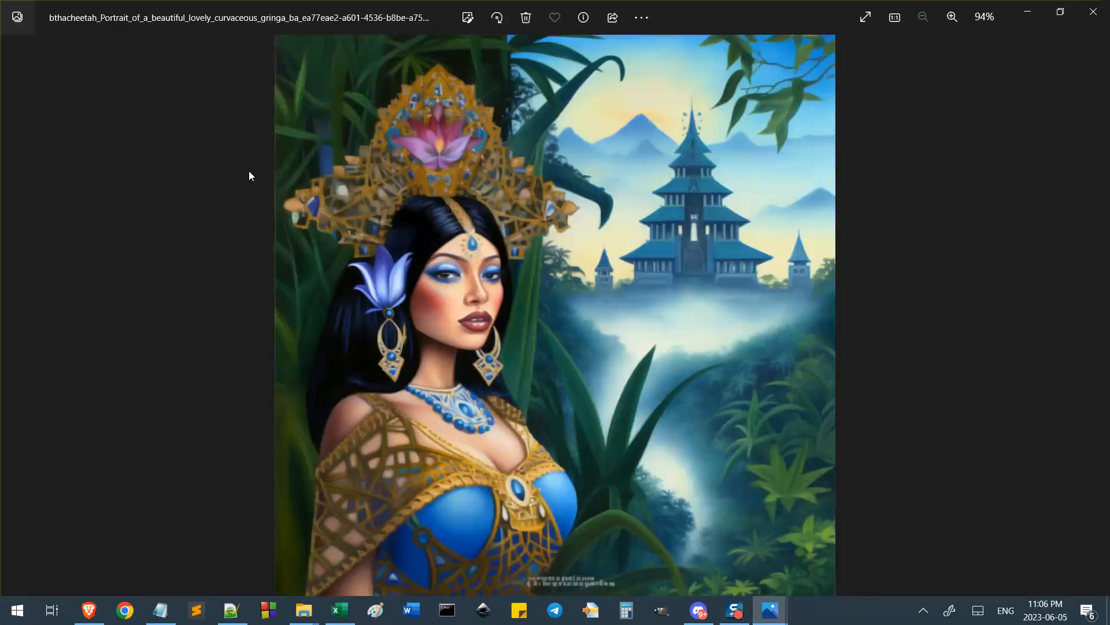
pyautogui.press('Right')
pyautogui.press('Right')
pyautogui.press('Right')
# Examine the jeweled headdress in the jungle temple portrait at close zoom
pyautogui.scroll(4, 249, 178)
pyautogui.moveTo(171, 191); pyautogui.dragTo(503, 241)
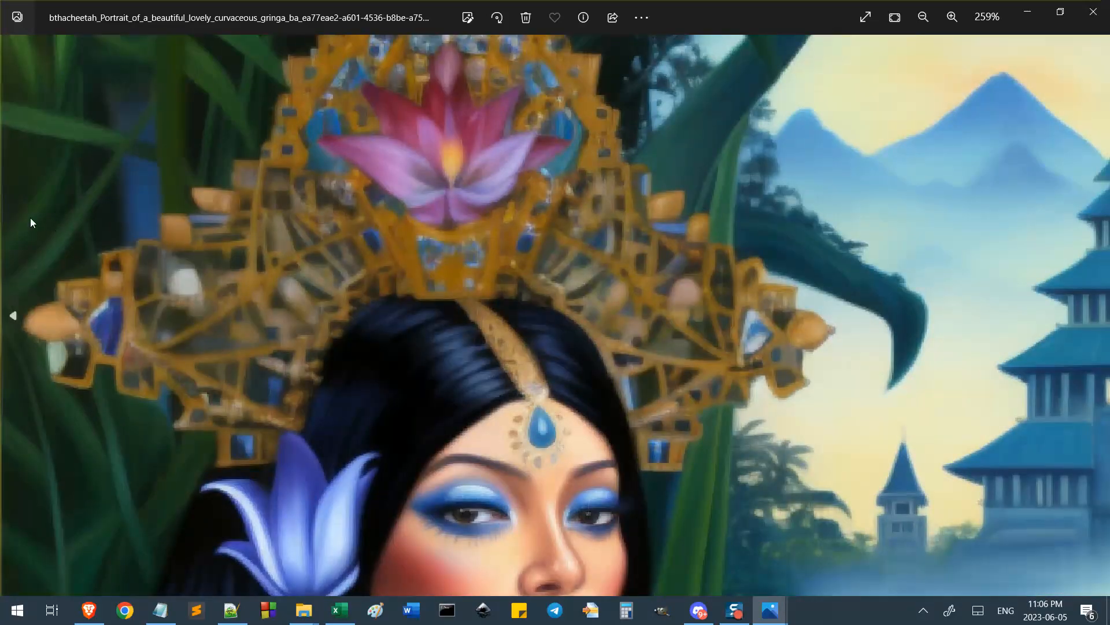
pyautogui.press('Right')
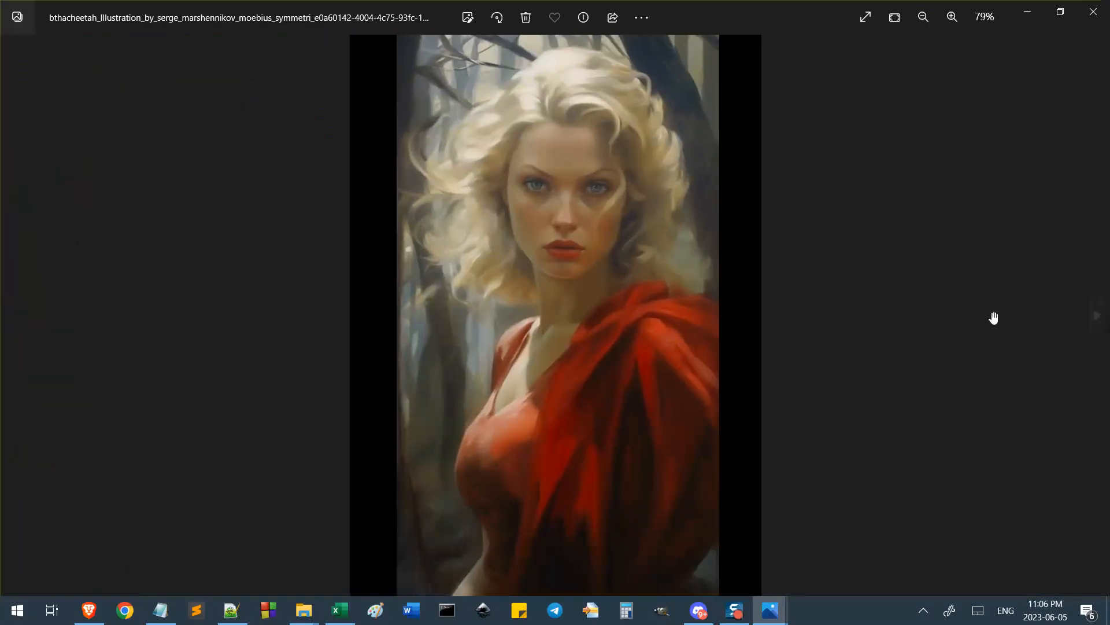
pyautogui.press('Left')
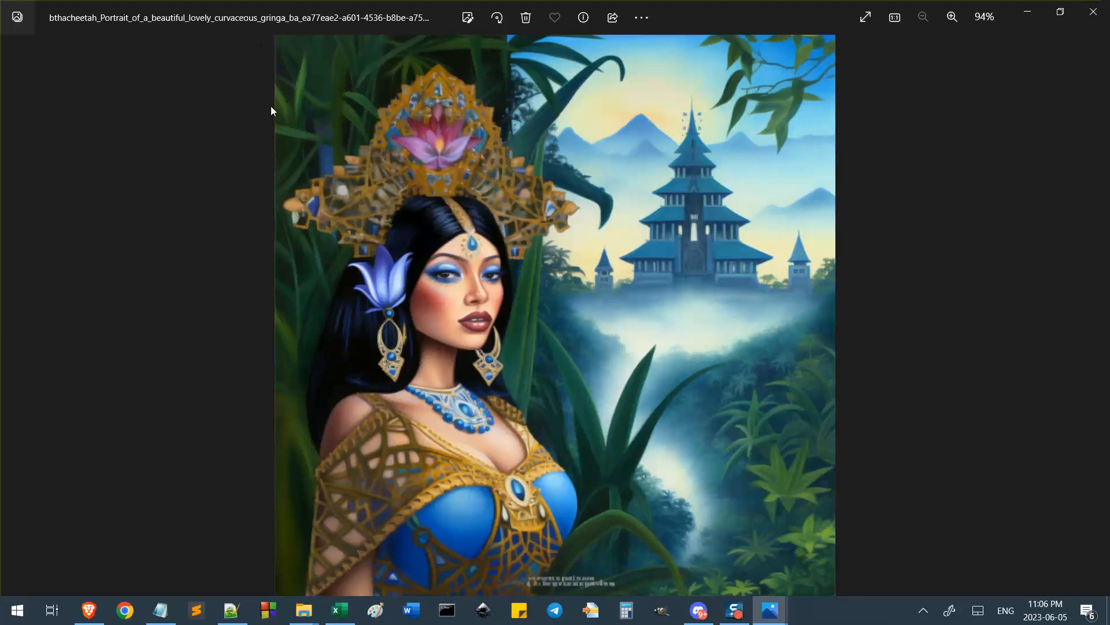
pyautogui.scroll(8, 270, 106)
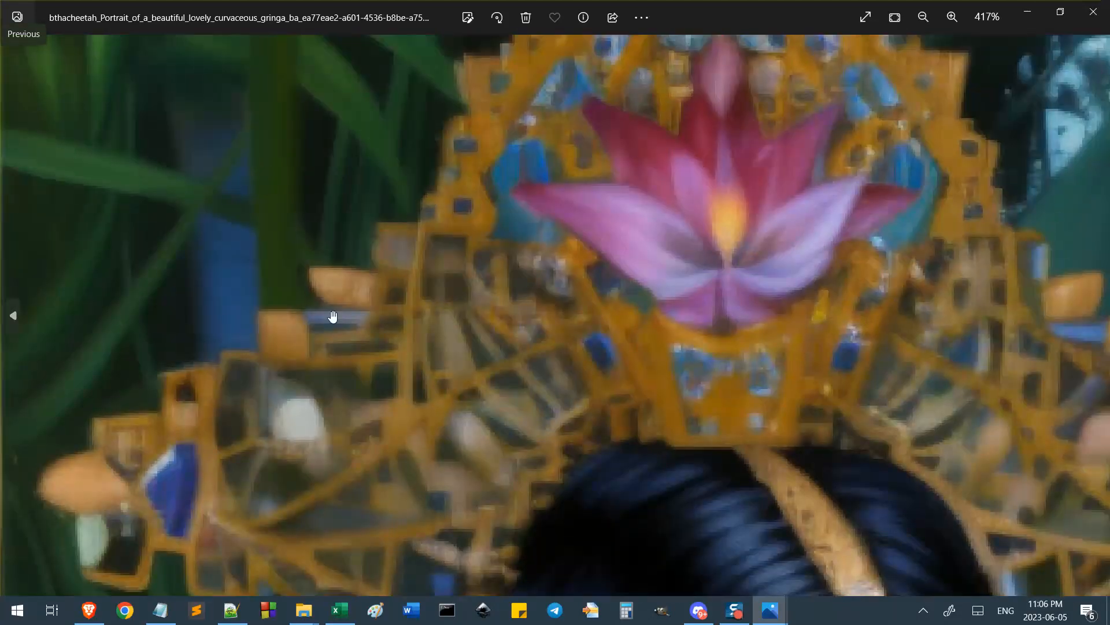
pyautogui.scroll(-8, 332, 316)
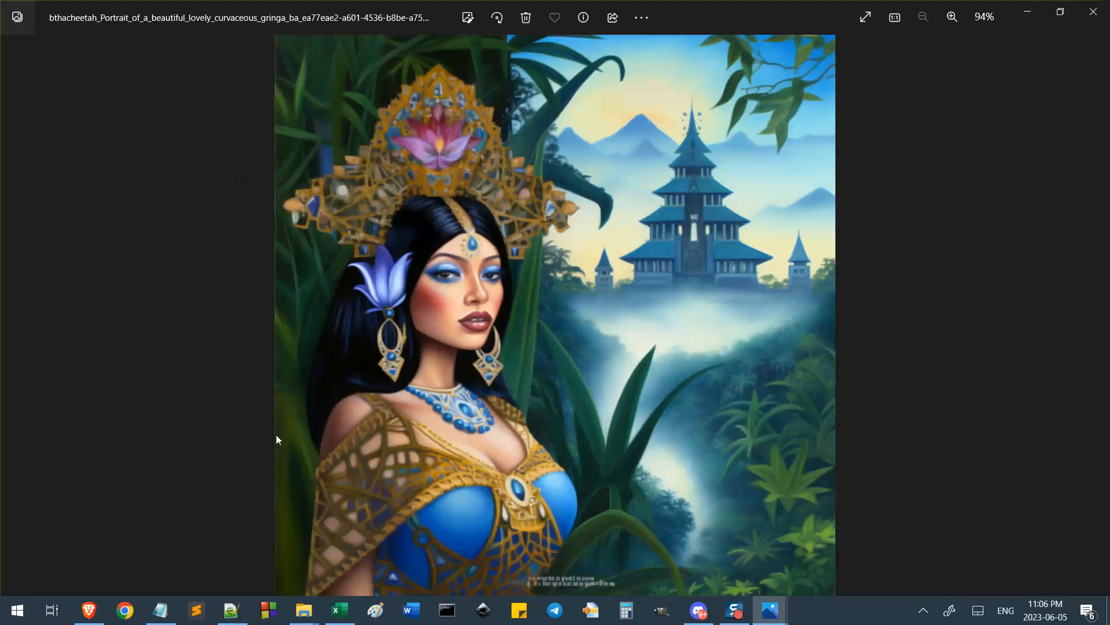
# Examine the faint lettering along the lower edge of the jungle temple portrait up close and launch GIMP
pyautogui.scroll(10, 569, 590)
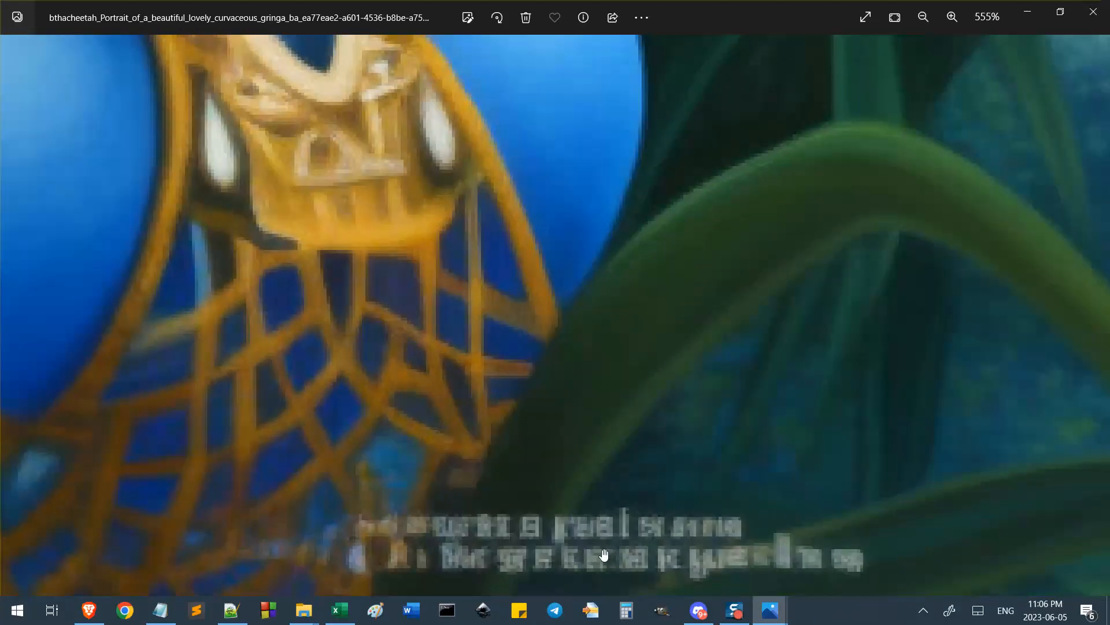
pyautogui.scroll(-2, 453, 540)
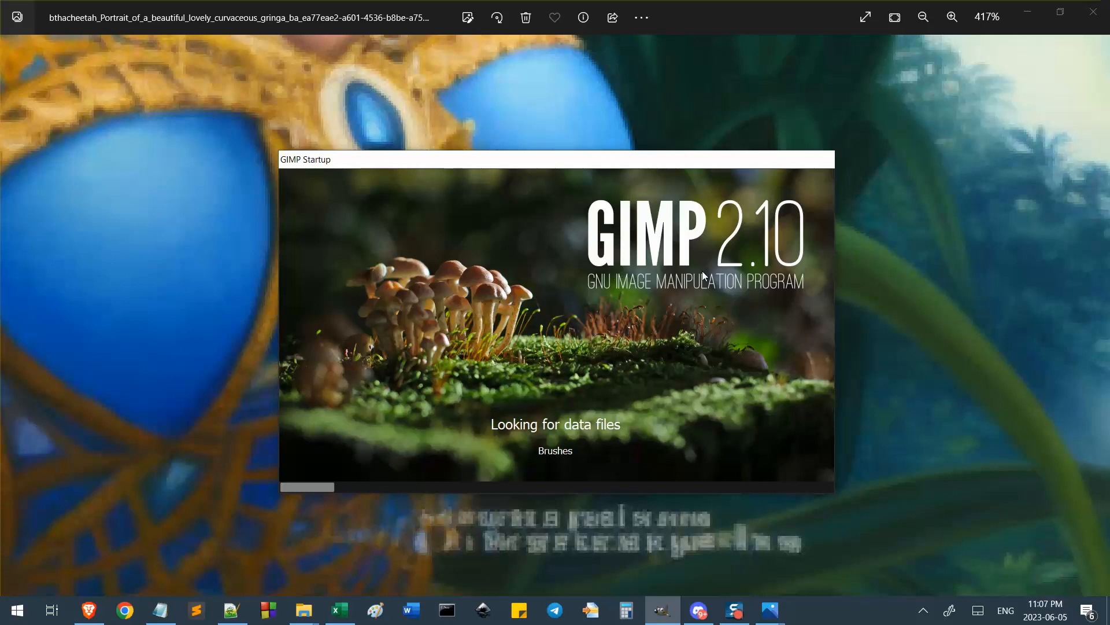
pyautogui.click(960, 365)
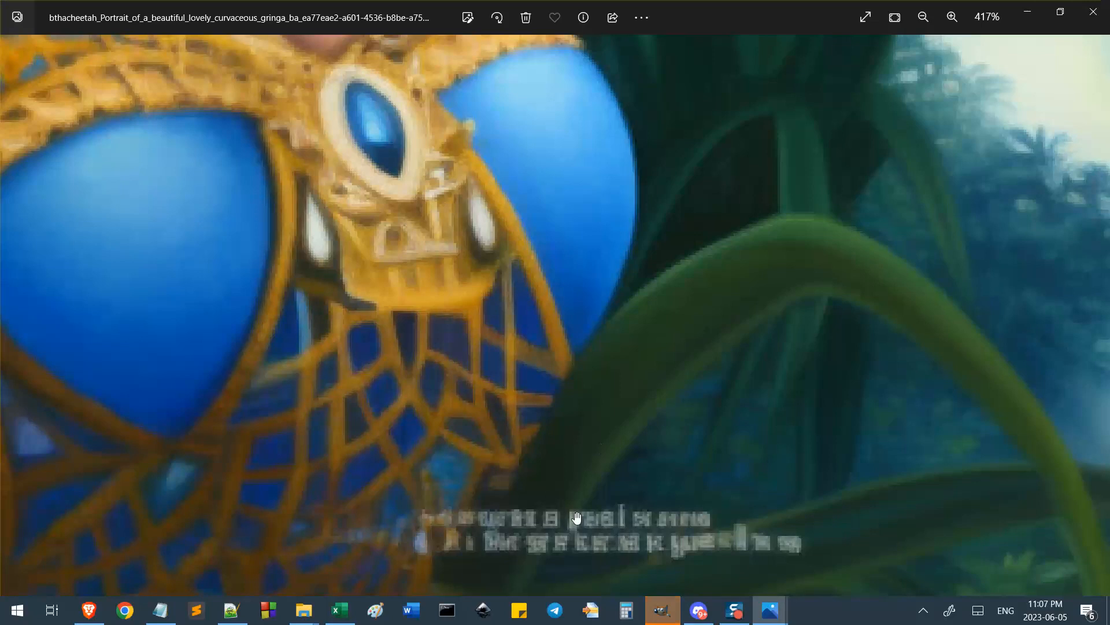
pyautogui.scroll(-6, 512, 575)
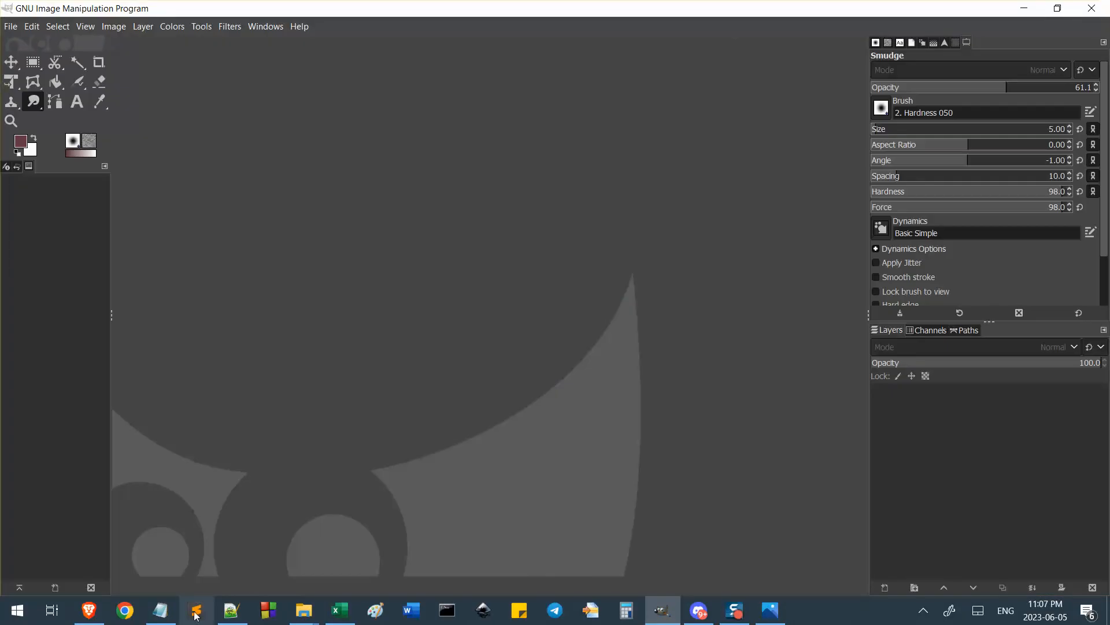
# Switch to the JFFE "done" folder, open 17.png and inspect the river and foliage in its lower right corner
pyautogui.click(303, 610)
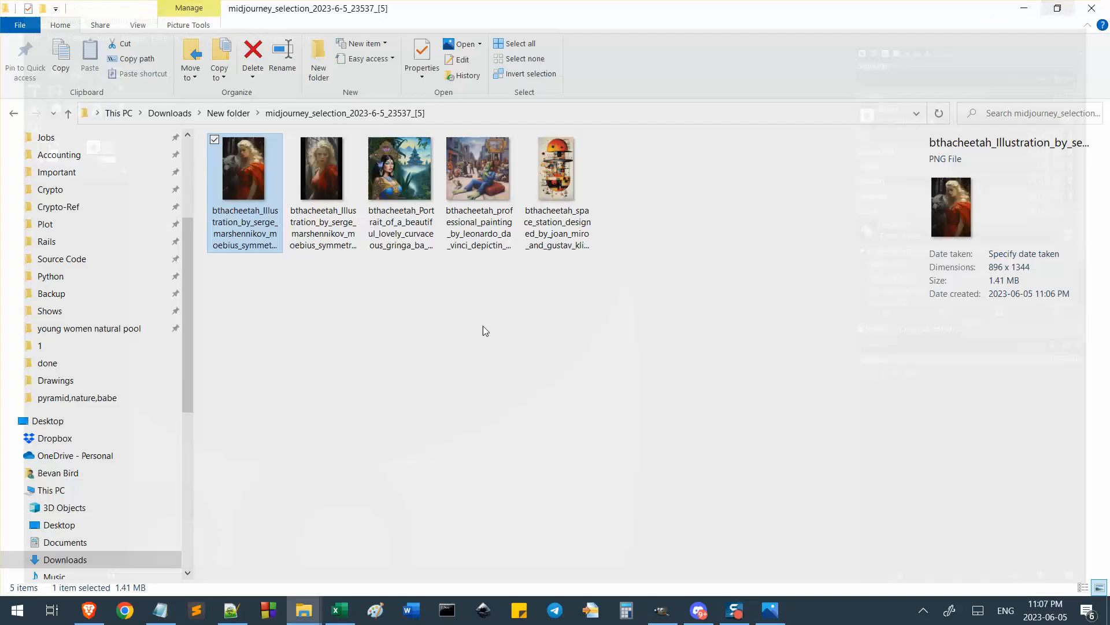
pyautogui.click(304, 610)
pyautogui.click(215, 536)
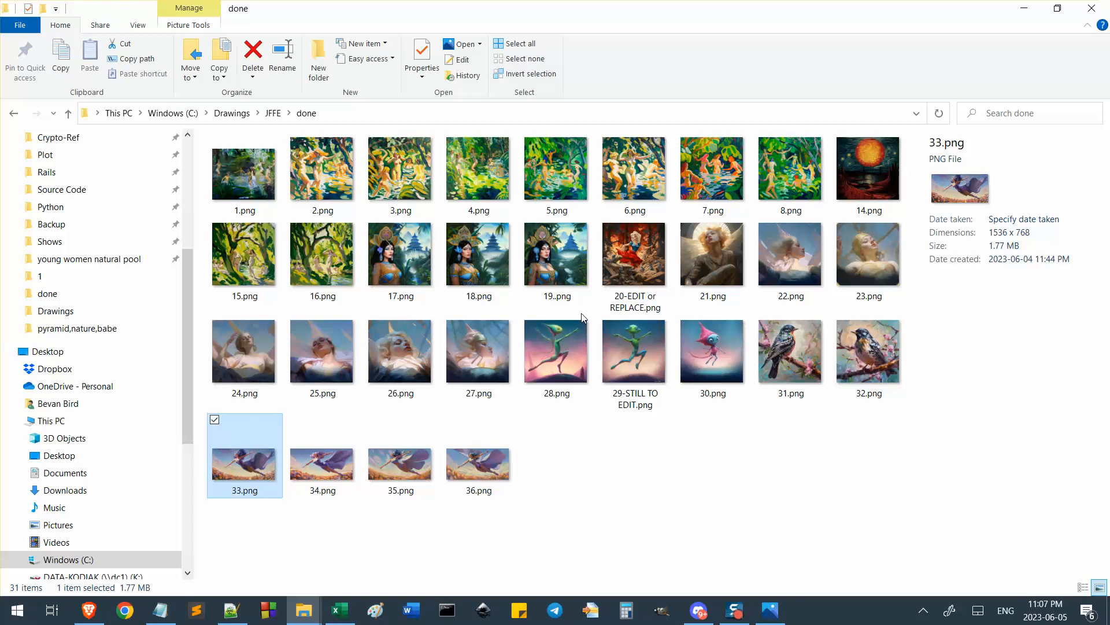
pyautogui.doubleClick(399, 255)
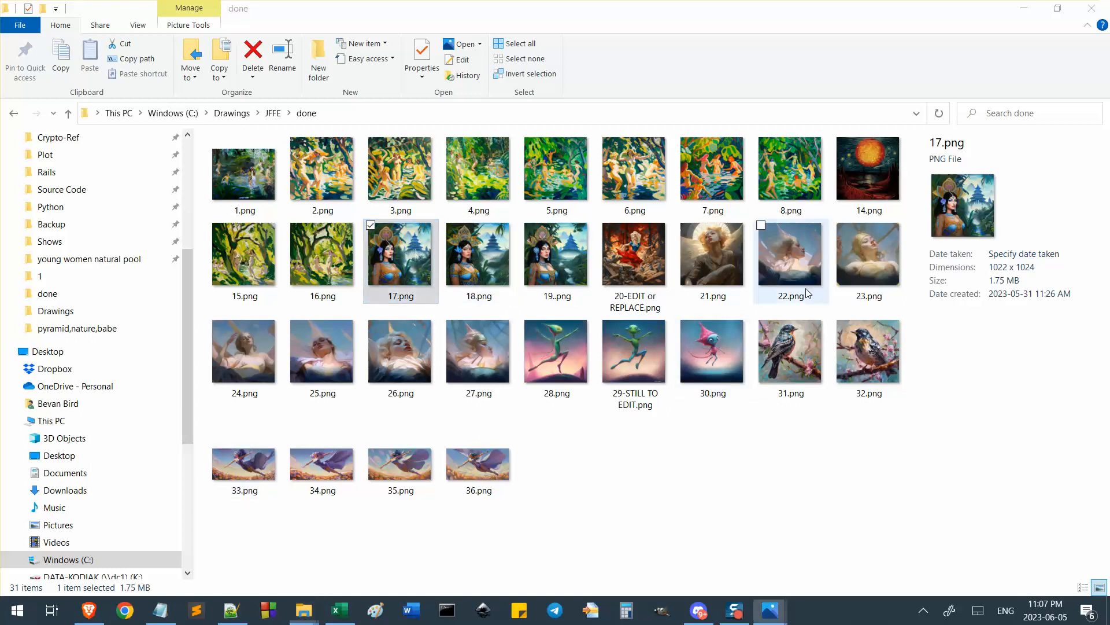
pyautogui.scroll(10, 974, 467)
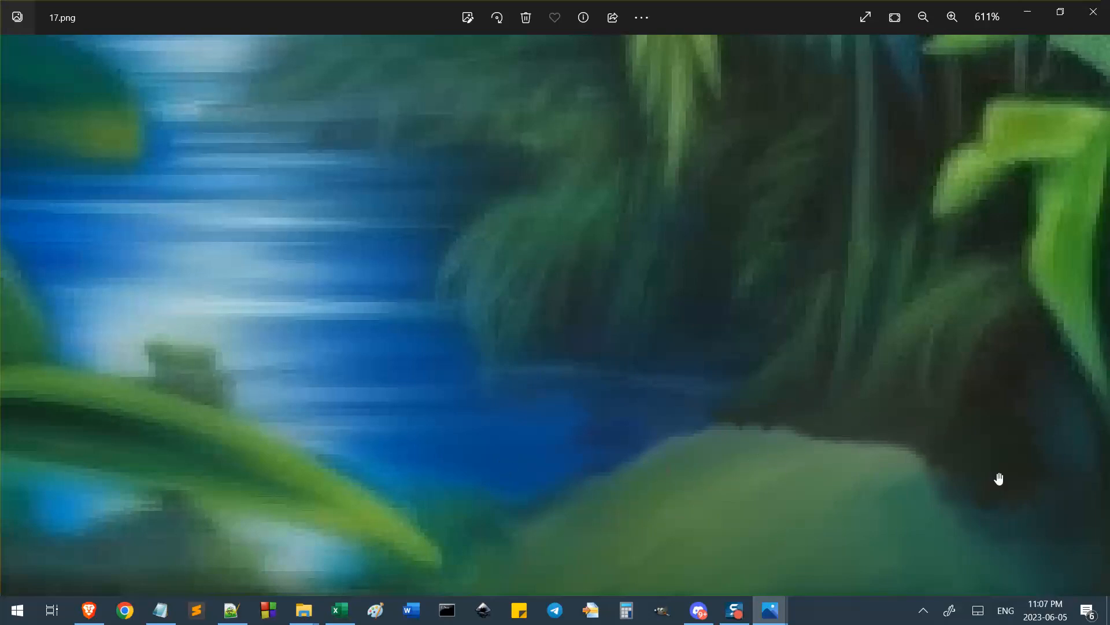
pyautogui.scroll(-1, 1000, 479)
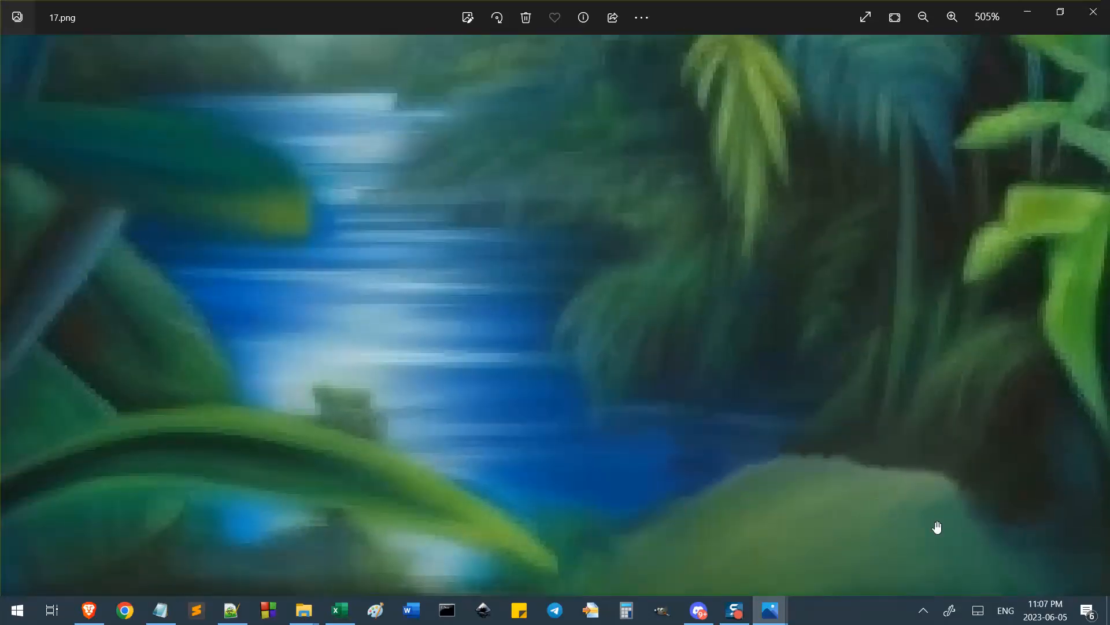
pyautogui.scroll(-6, 881, 531)
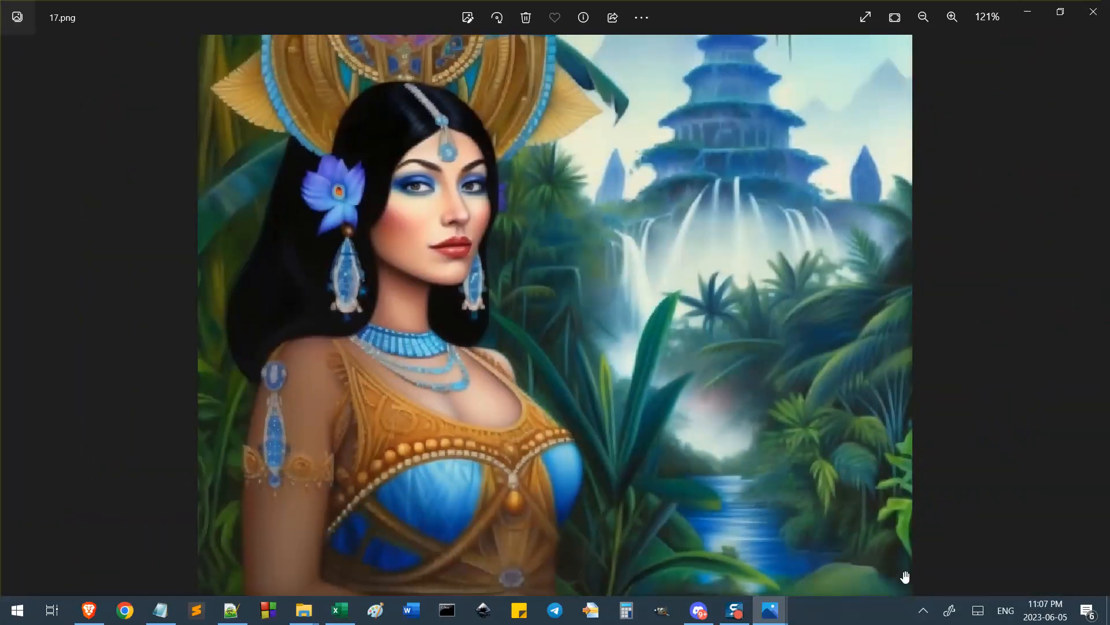
pyautogui.scroll(-1, 919, 475)
# Go to 18.png and inspect the waterfall and foliage in its lower right area up close
pyautogui.press('Right')
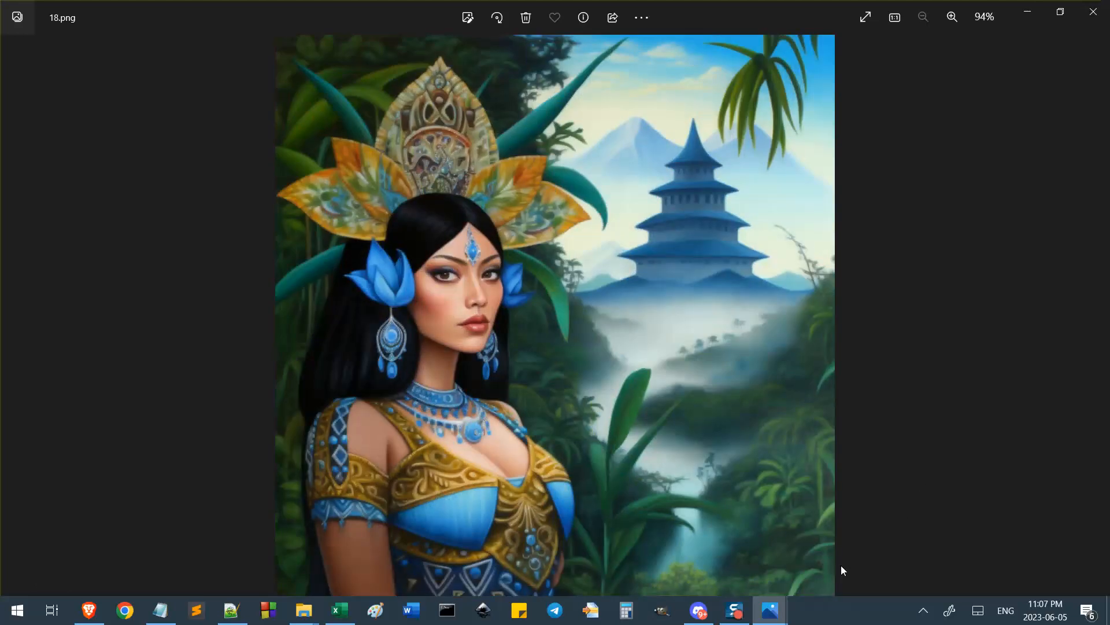
pyautogui.scroll(9, 841, 570)
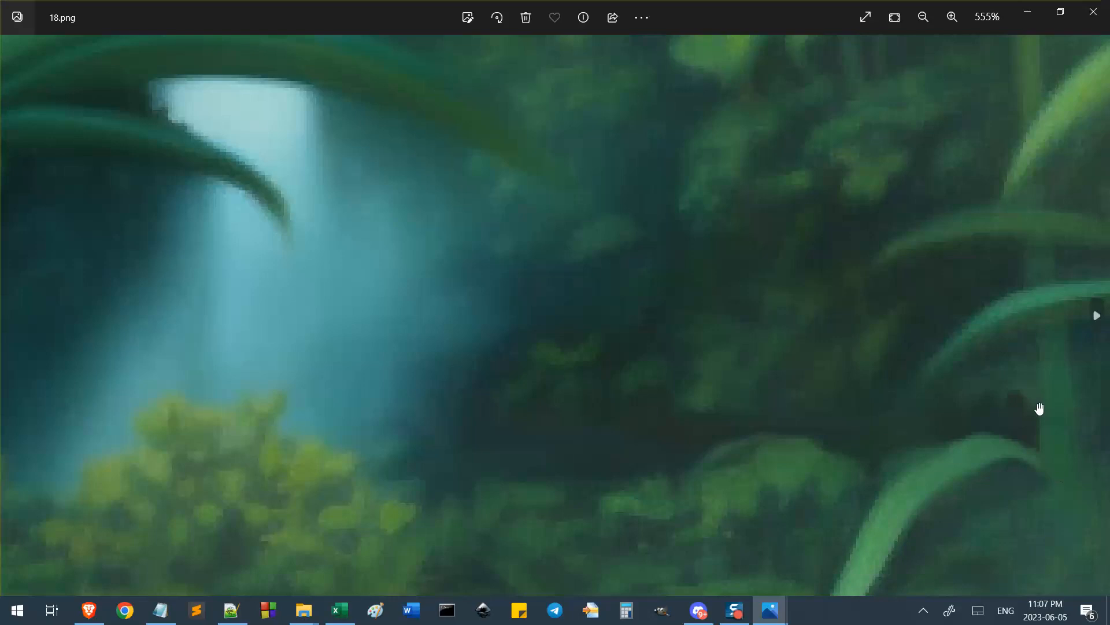
pyautogui.scroll(-3, 746, 530)
pyautogui.scroll(-4, 754, 539)
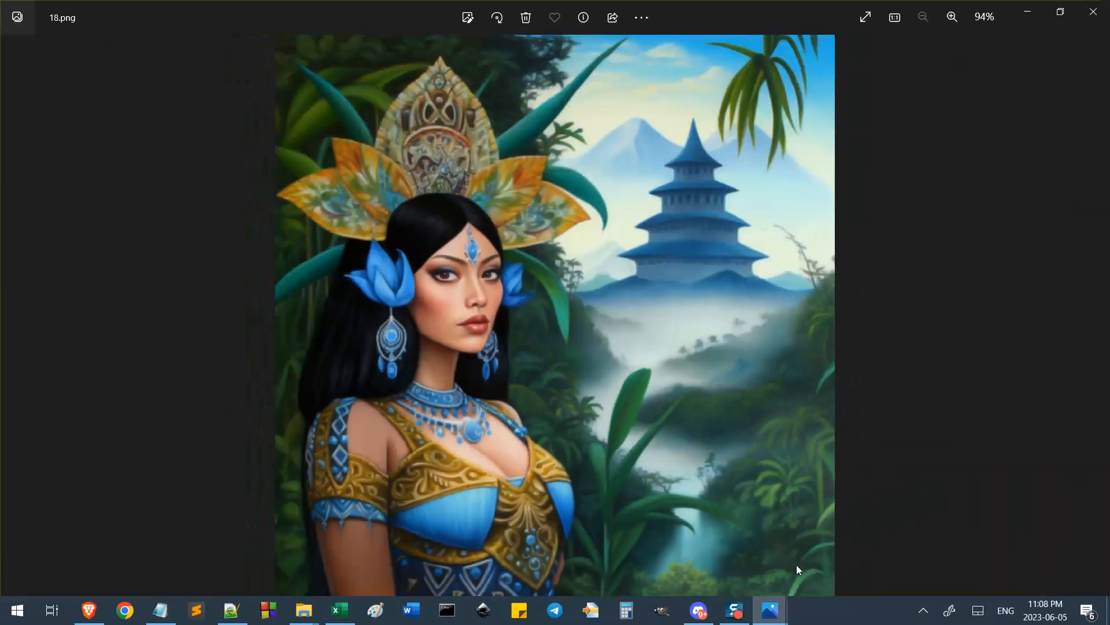
pyautogui.scroll(4, 821, 573)
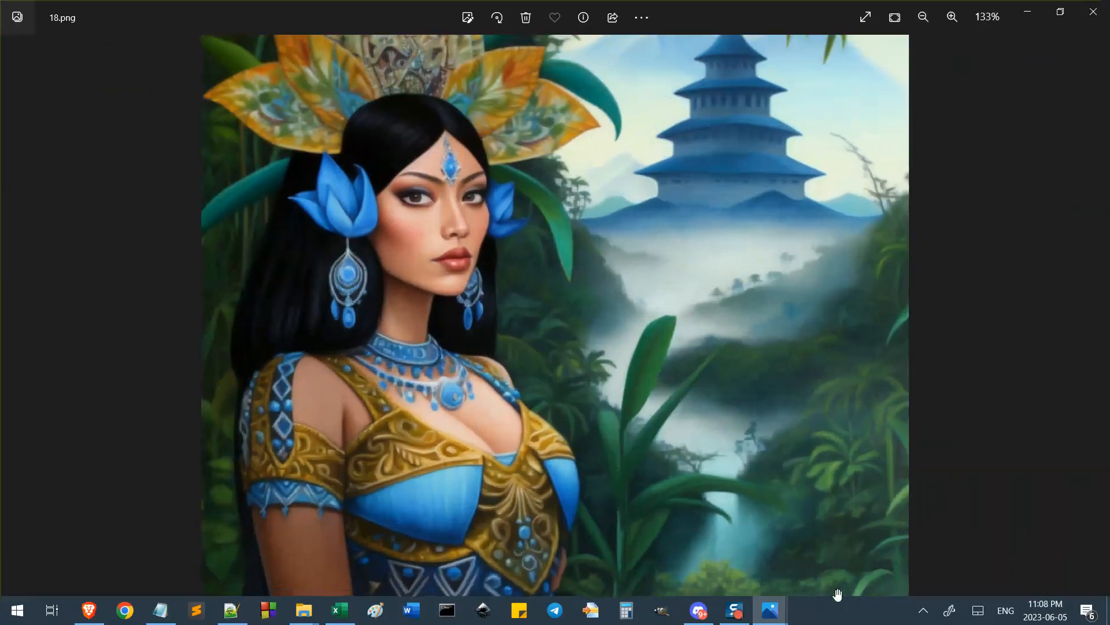
pyautogui.scroll(-4, 931, 550)
# Inspect the lower part of 19..png, recheck 18.png and 17.png the same way, and close the image viewer
pyautogui.press('Right')
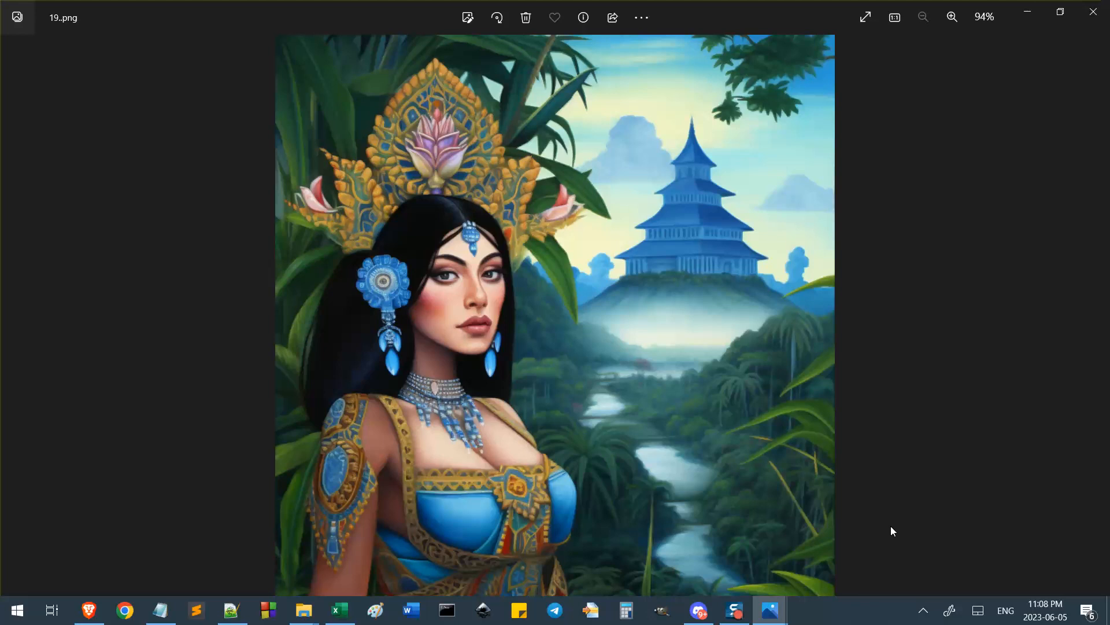
pyautogui.scroll(4, 837, 560)
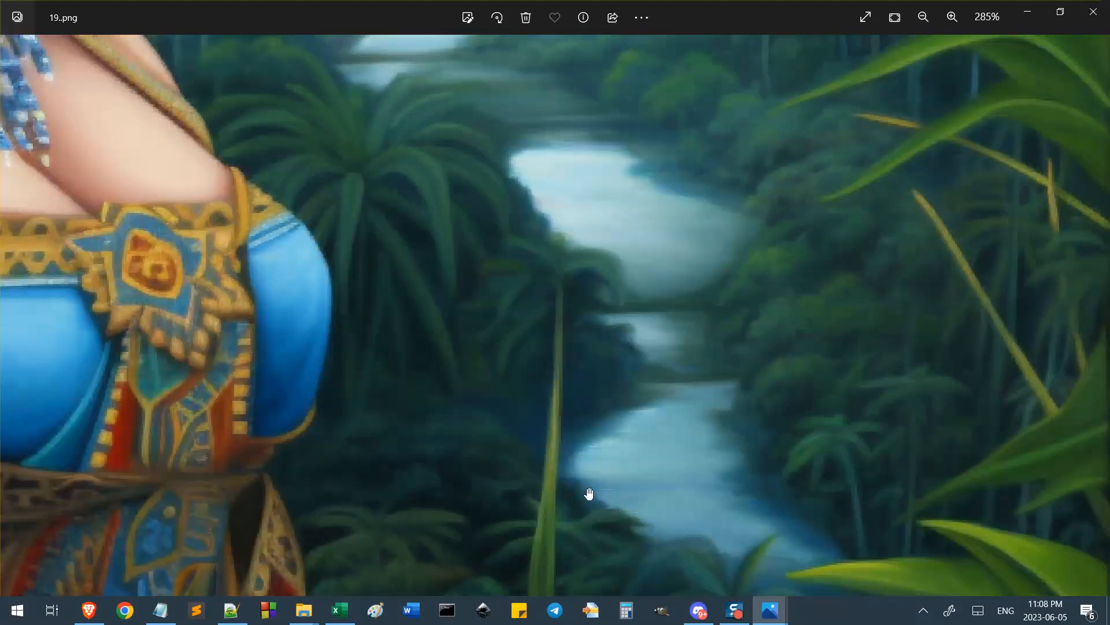
pyautogui.scroll(-4, 898, 550)
pyautogui.press('Left')
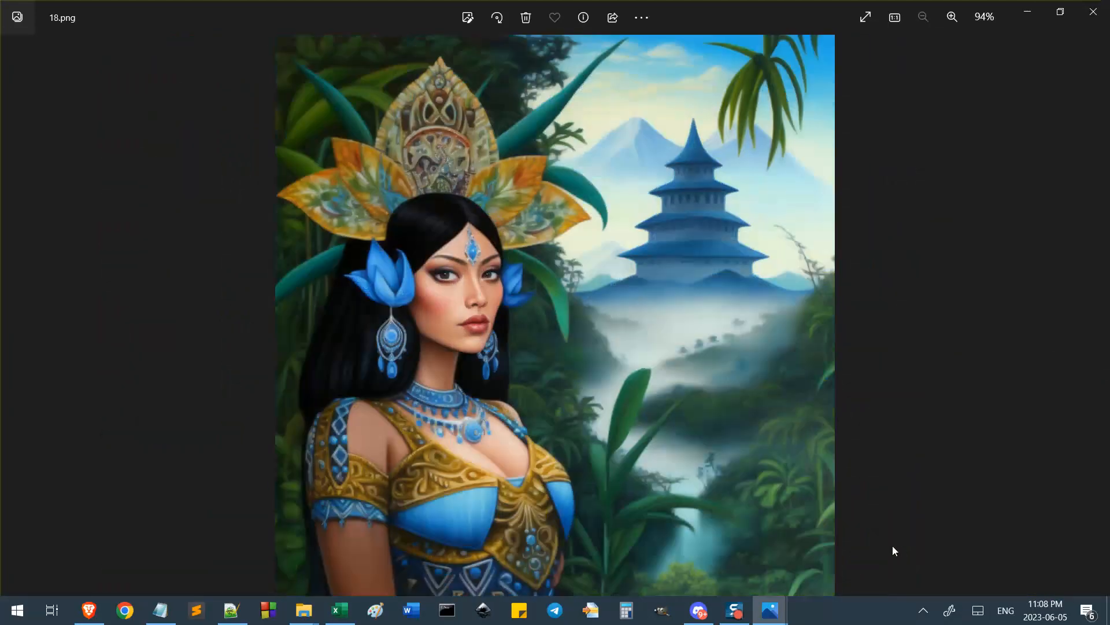
pyautogui.scroll(3, 893, 550)
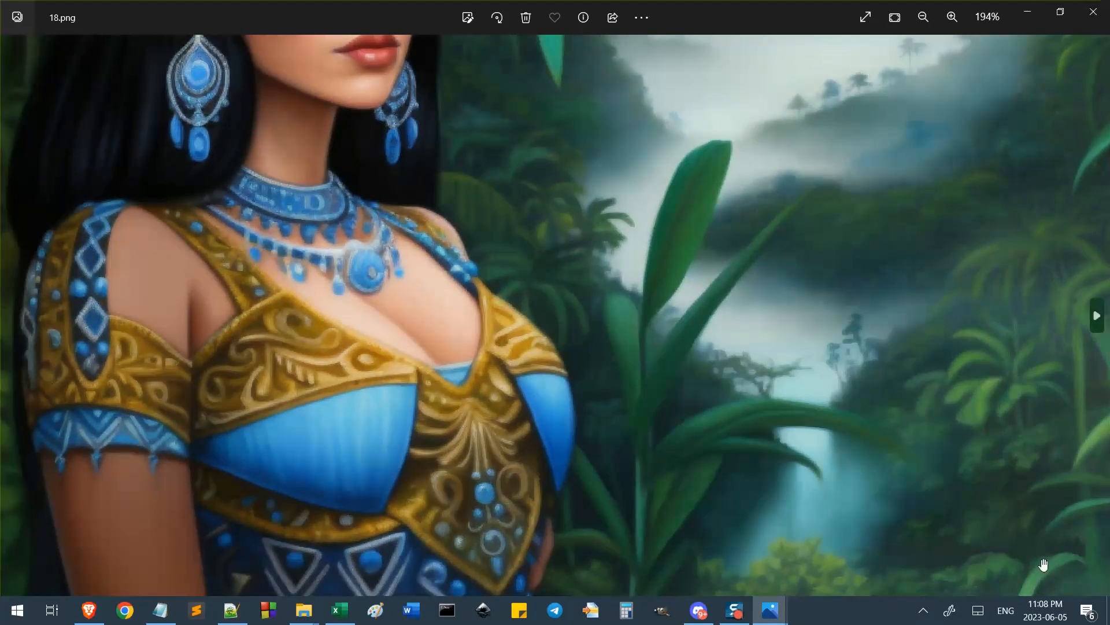
pyautogui.scroll(-3, 1044, 564)
pyautogui.press('Left')
pyautogui.scroll(4, 990, 574)
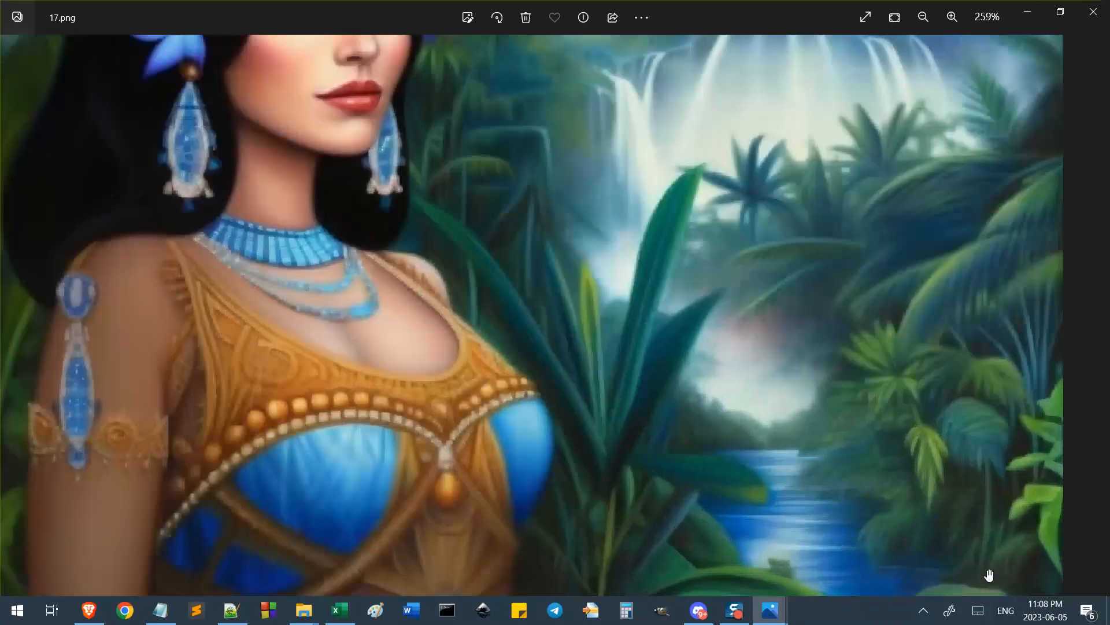
pyautogui.scroll(3, 989, 575)
pyautogui.scroll(-5, 580, 347)
pyautogui.click(1092, 12)
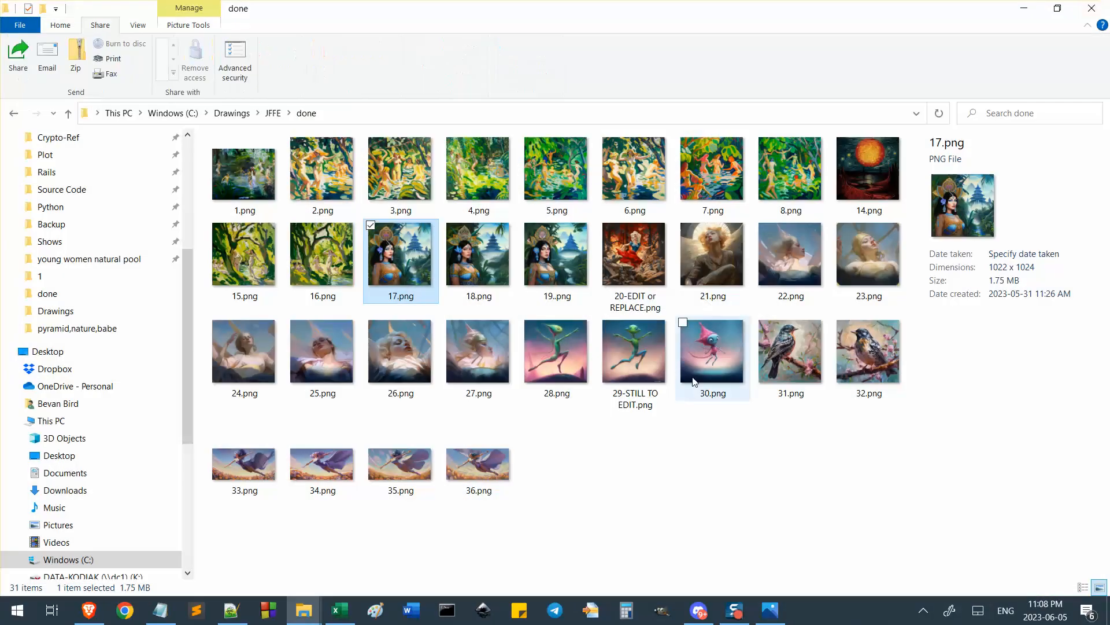
# Return to the extracted midjourney_selection folder, reopen the jungle temple portrait and enlarge the lettering at its lower edge
pyautogui.moveTo(304, 610)
pyautogui.click(353, 546)
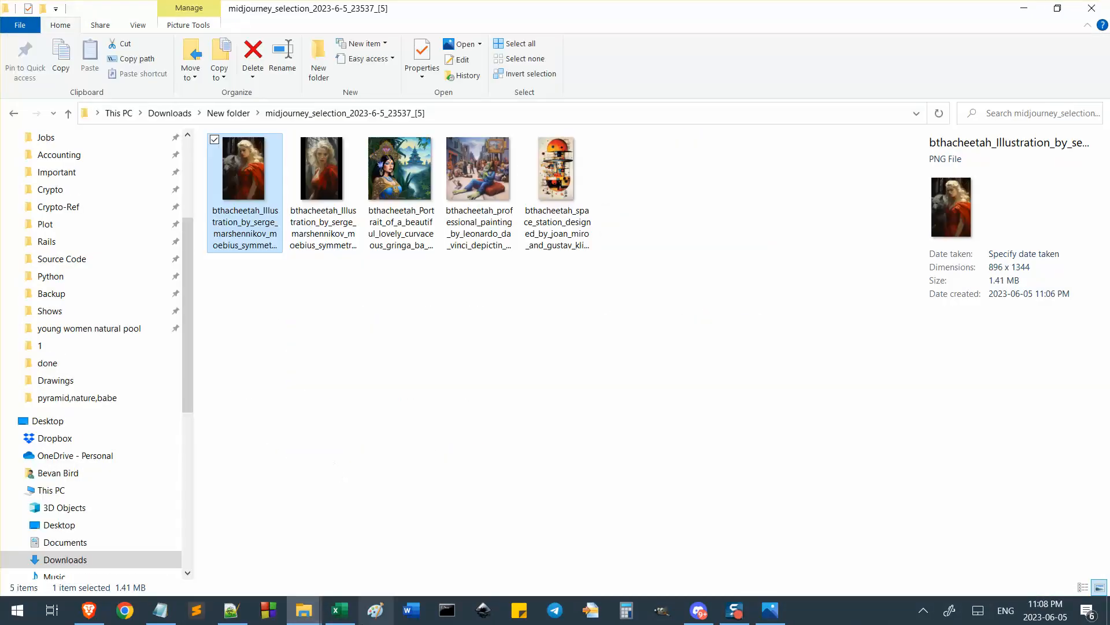
pyautogui.doubleClick(399, 174)
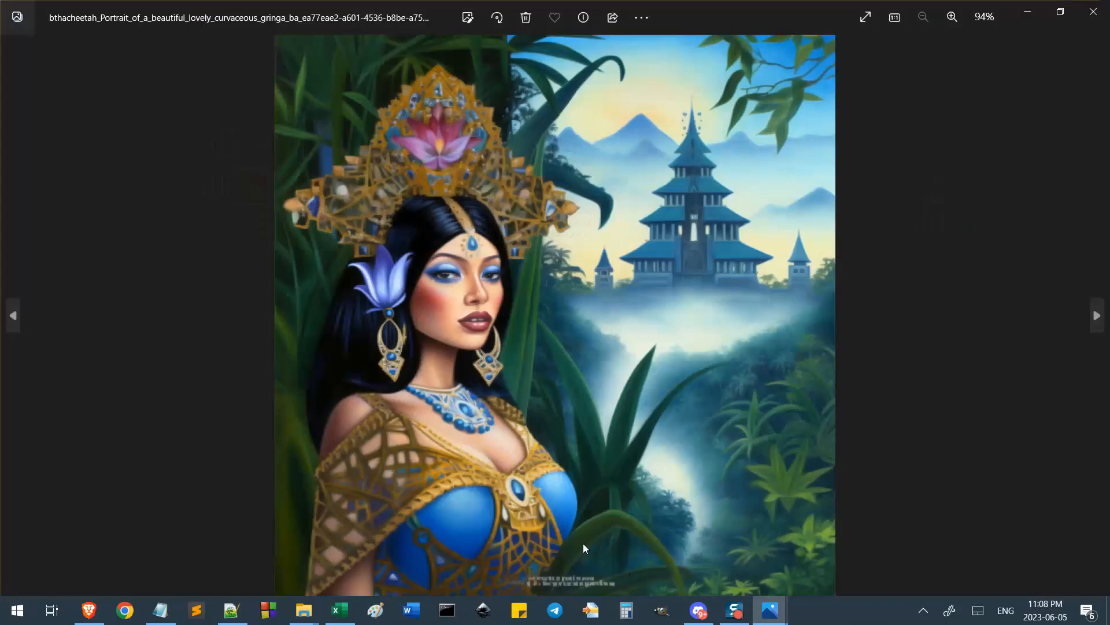
pyautogui.scroll(4, 583, 543)
pyautogui.scroll(4, 593, 580)
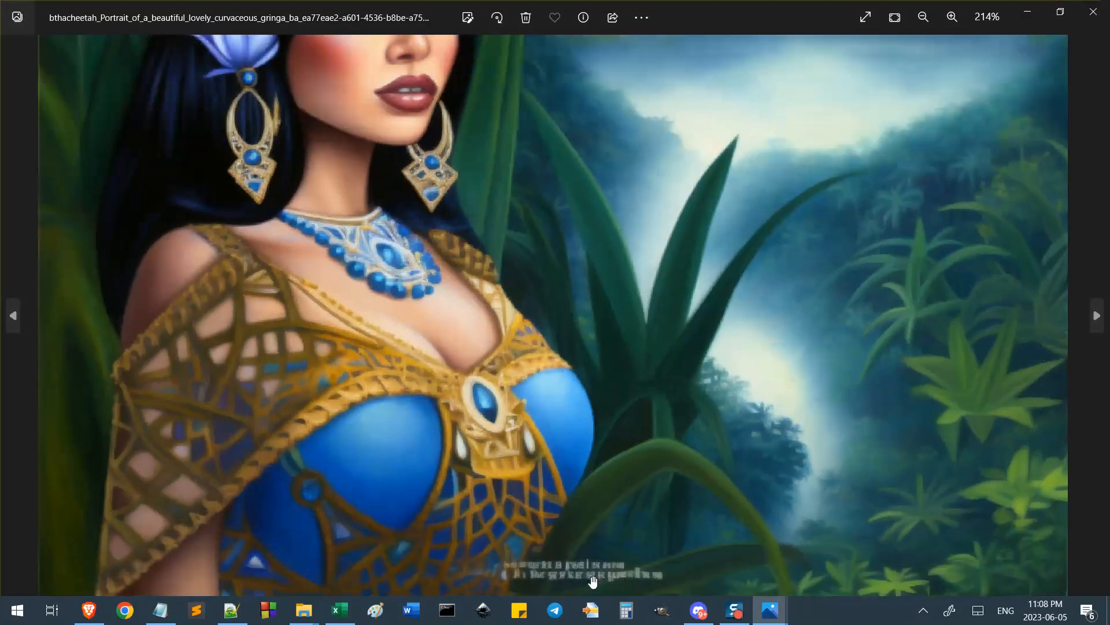
# Close the image viewer and open the jungle temple portrait for editing in Paint
pyautogui.scroll(-6, 643, 526)
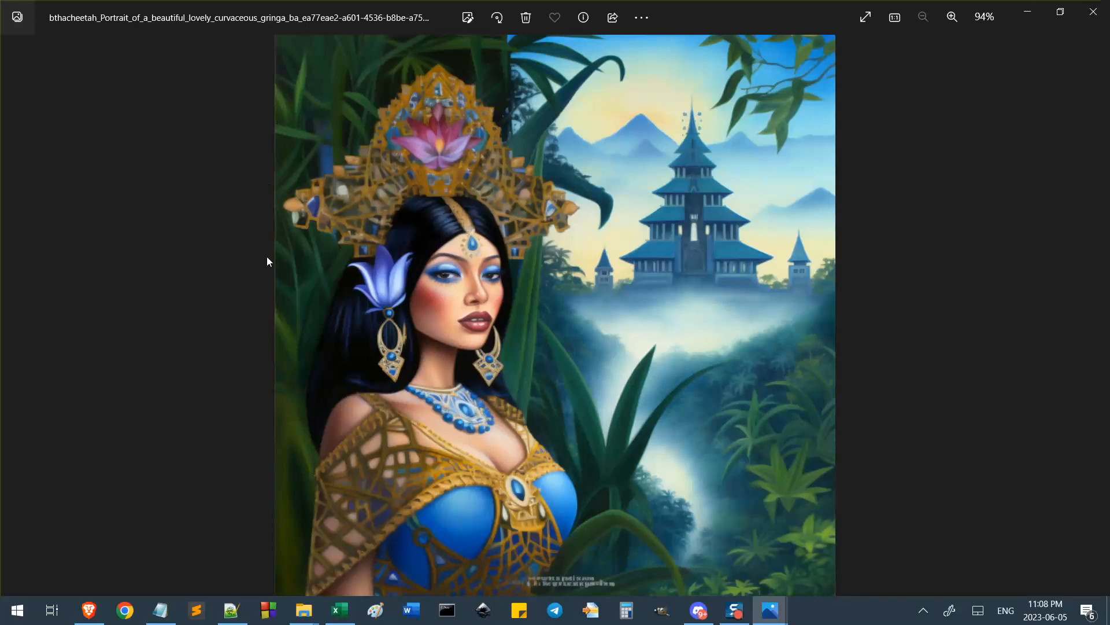
pyautogui.click(1093, 12)
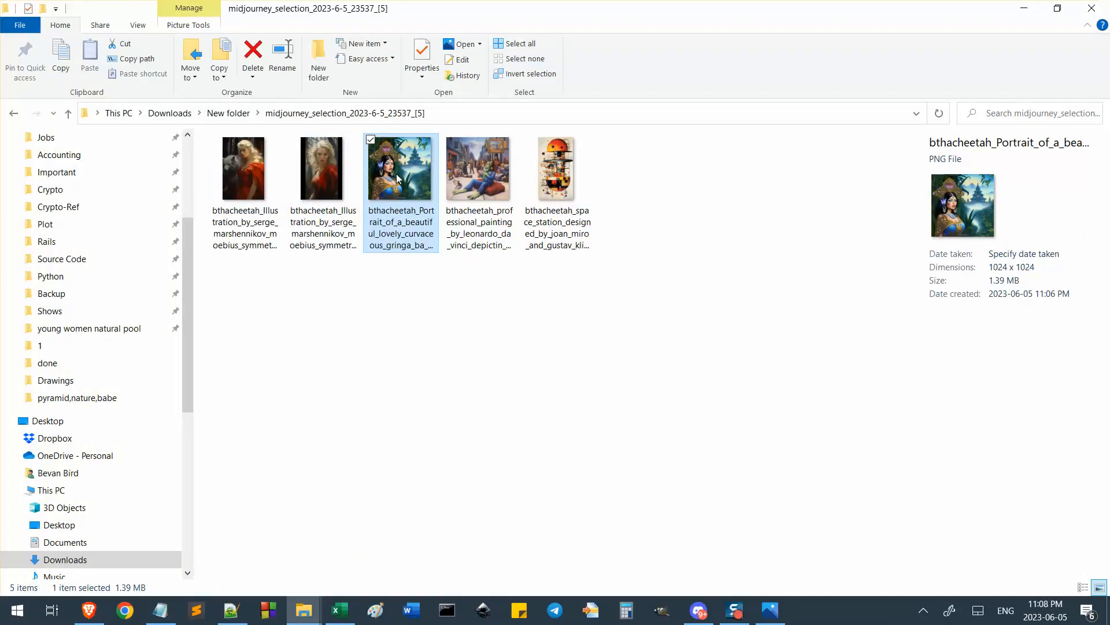
pyautogui.rightClick(405, 180)
pyautogui.click(271, 154)
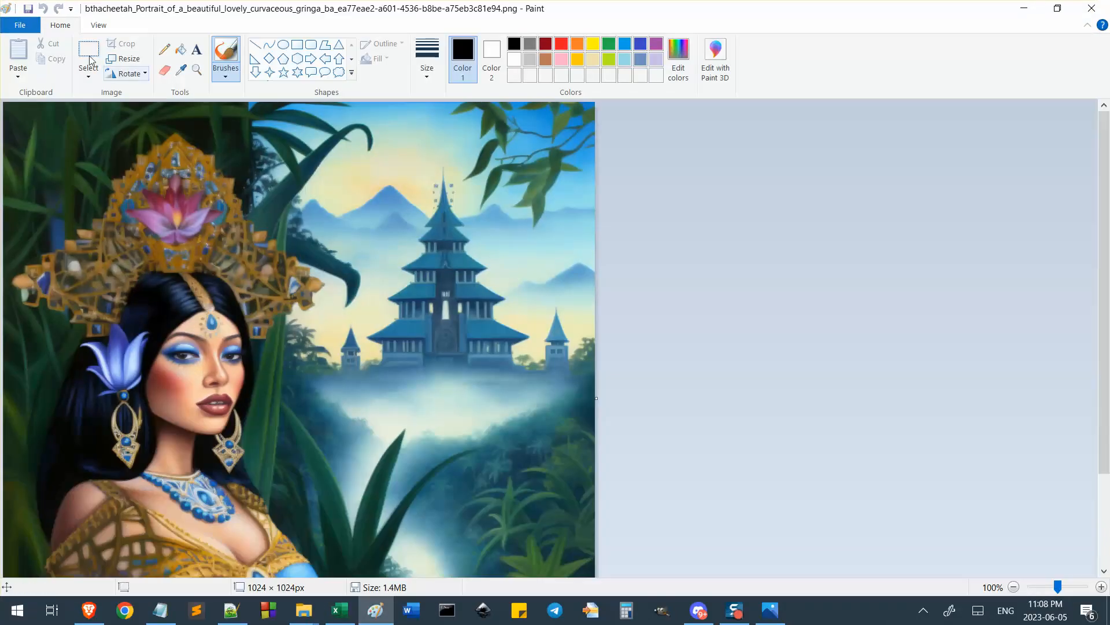
pyautogui.hotkey('ctrl', 'a')
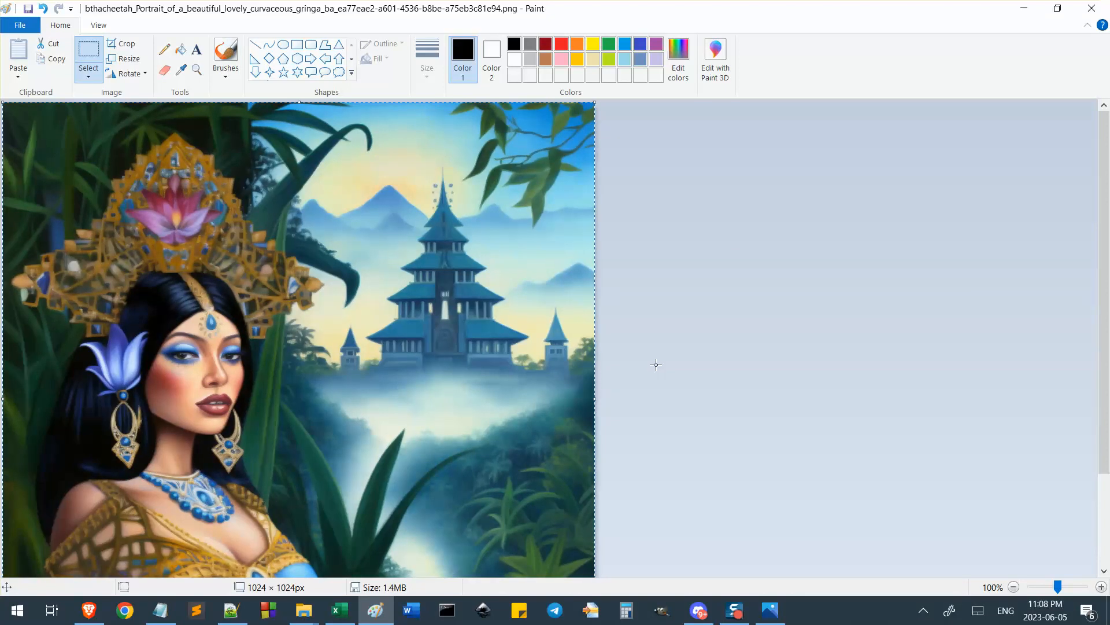
pyautogui.click(603, 382)
# Try to narrow the portrait's canvas to 1023 px wide from its right edge
pyautogui.scroll(-3, 600, 393)
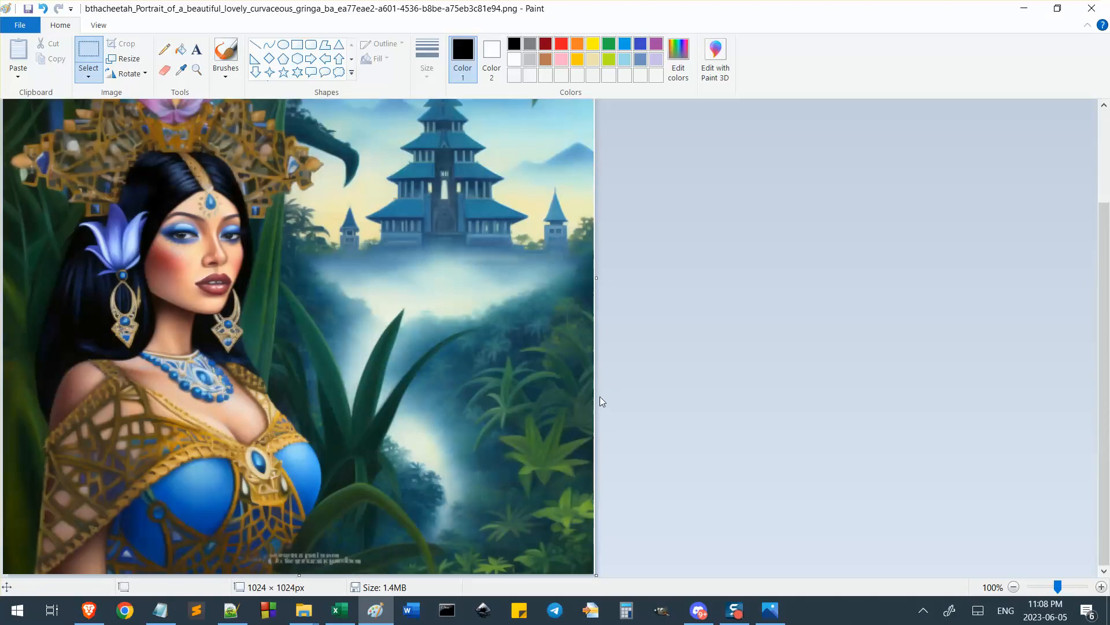
pyautogui.scroll(-2, 601, 388)
pyautogui.scroll(1, 602, 385)
pyautogui.scroll(1, 309, 279)
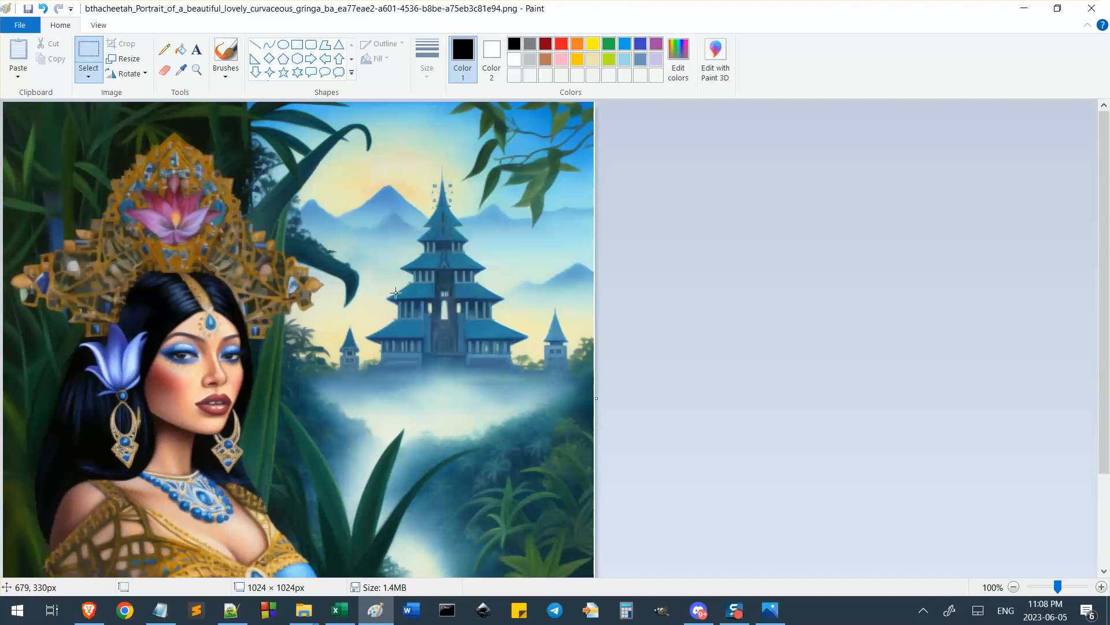
pyautogui.scroll(-1, 618, 432)
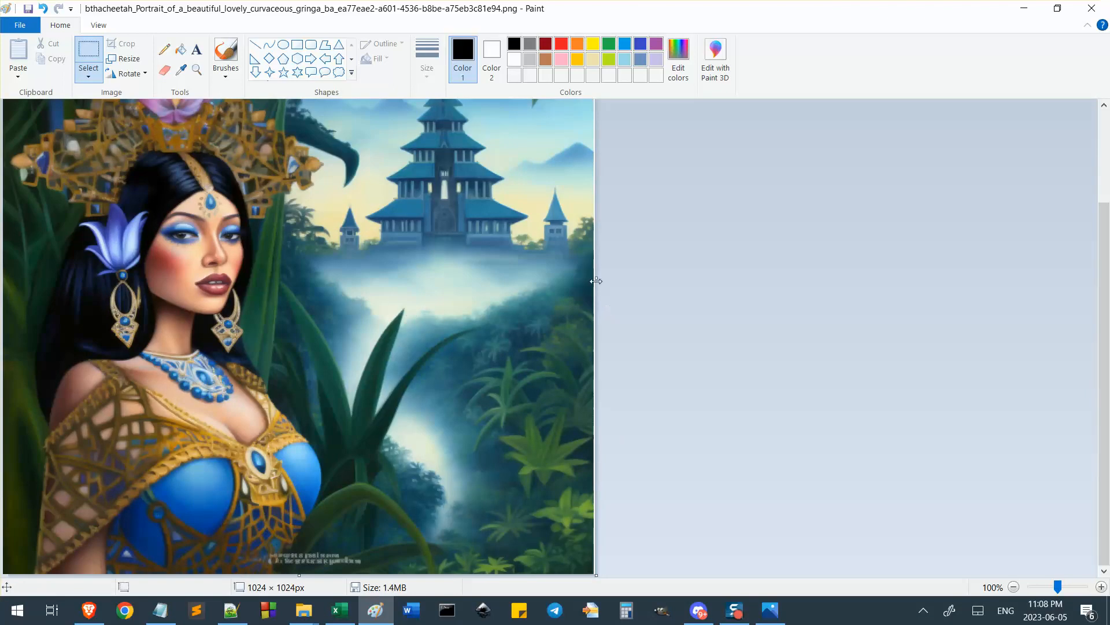
pyautogui.moveTo(597, 278); pyautogui.dragTo(595, 279)
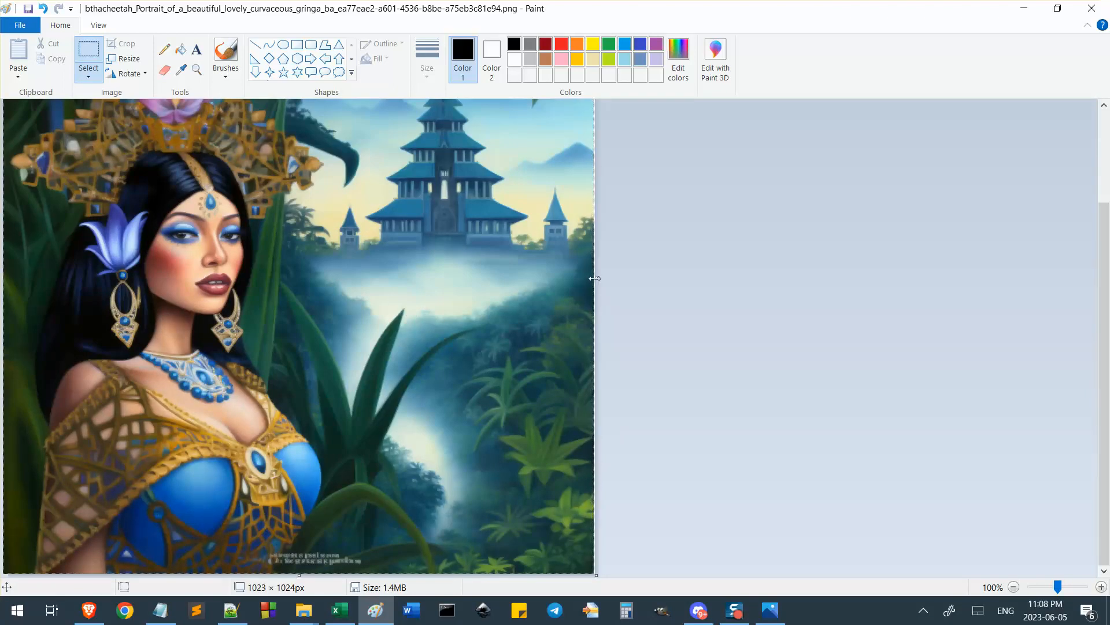
pyautogui.scroll(2, 621, 291)
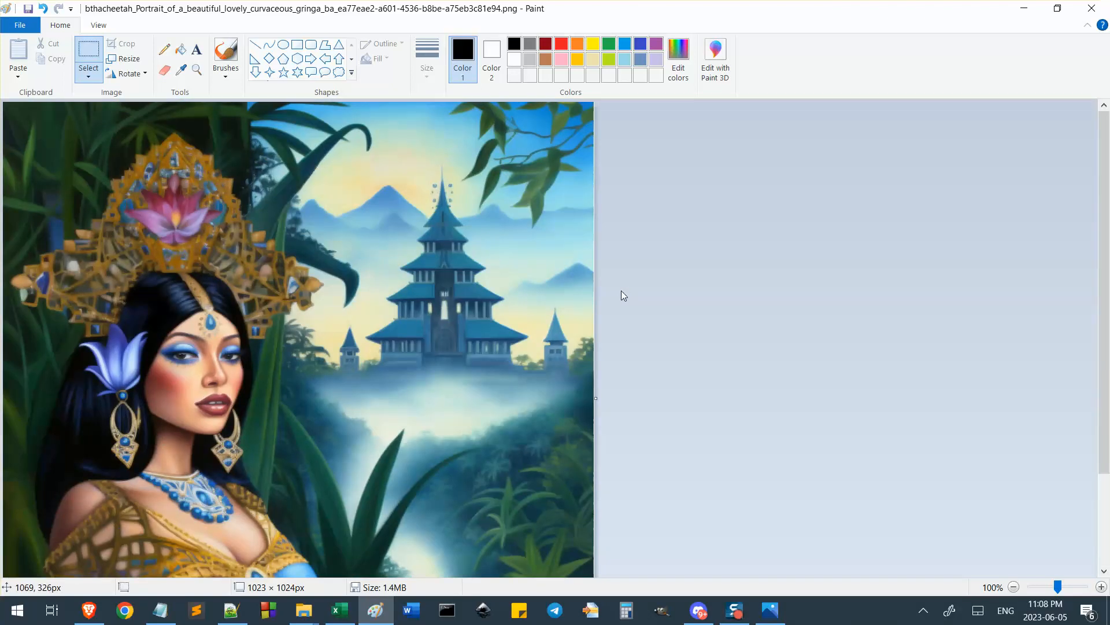
# Narrow the portrait's canvas from its right edge to 1022 × 1024 px
pyautogui.moveTo(597, 399)
pyautogui.mouseDown()
pyautogui.moveTo(586, 399)
pyautogui.moveTo(595, 401)
pyautogui.mouseUp()
pyautogui.scroll(1, 614, 400)
pyautogui.scroll(-5, 723, 379)
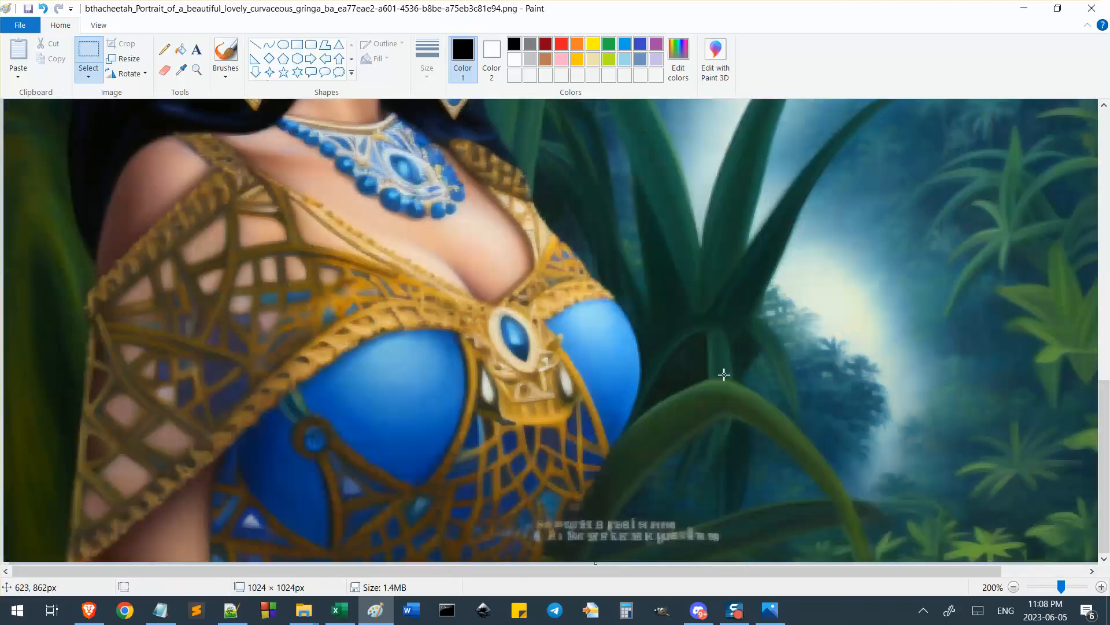
pyautogui.scroll(-2, 445, 339)
pyautogui.scroll(1, 445, 339)
pyautogui.scroll(-2, 432, 342)
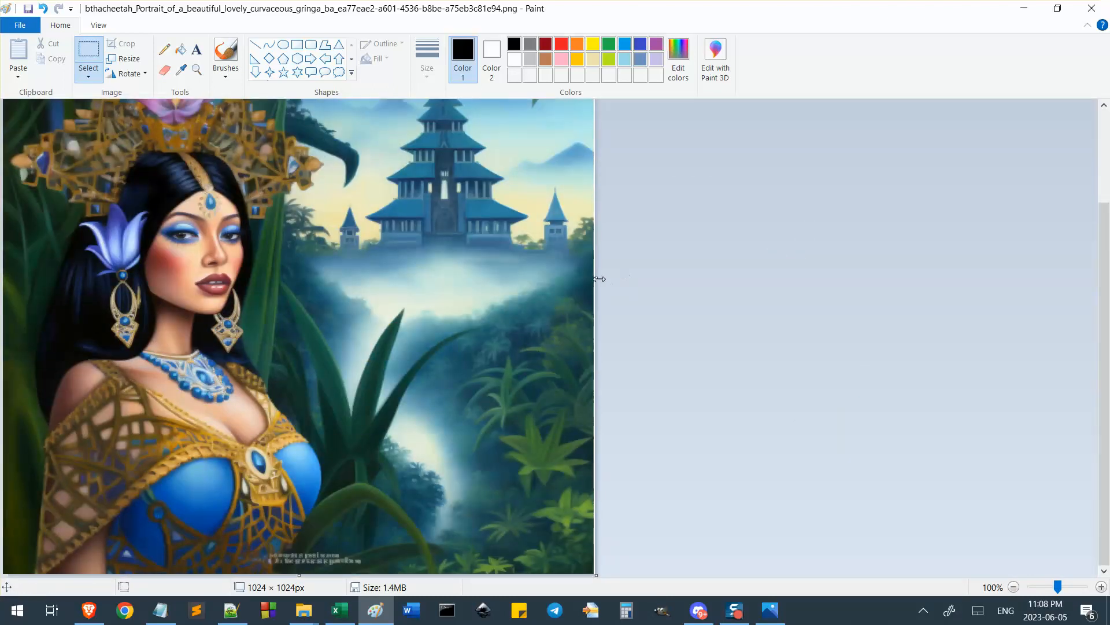
pyautogui.moveTo(596, 278); pyautogui.dragTo(594, 278)
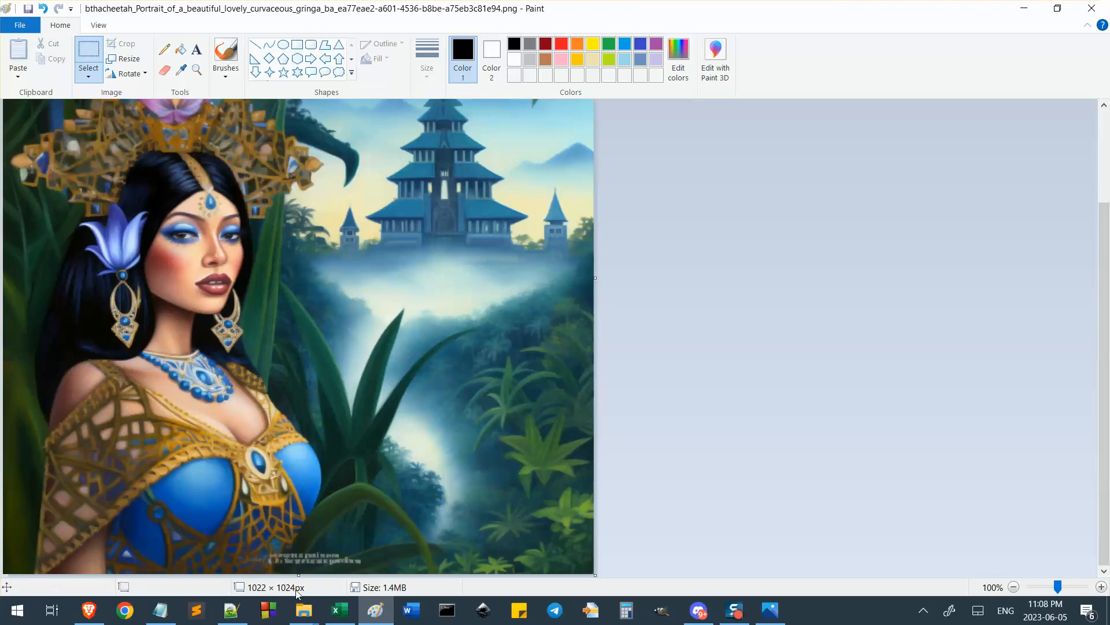
pyautogui.scroll(3, 7, 169)
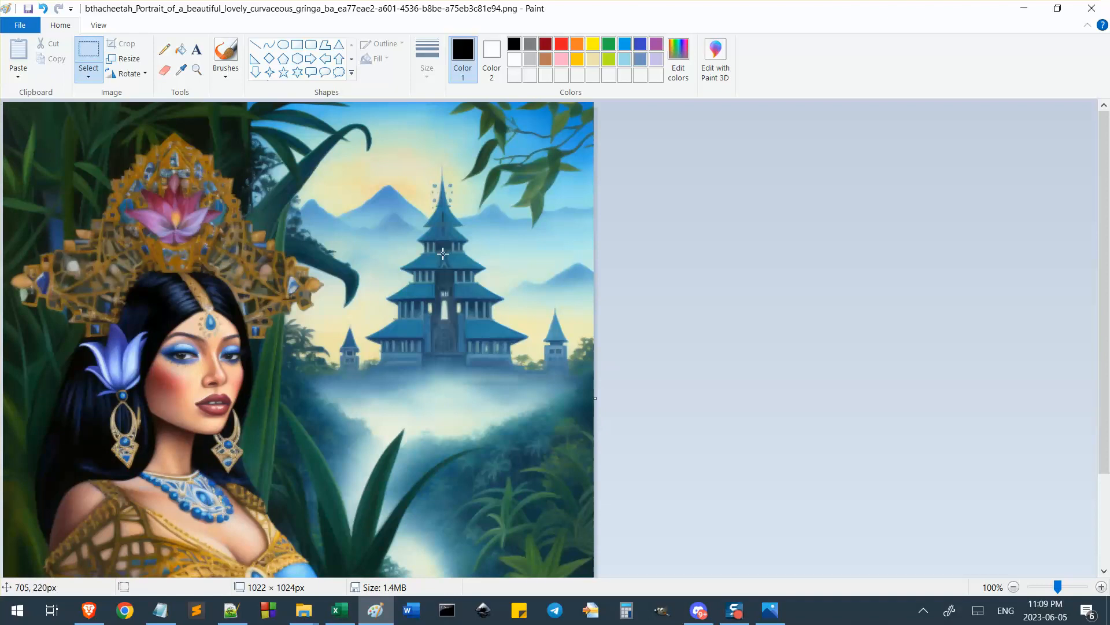
# Save the resized portrait as PNG file 40 in the JFFE "done" folder and close Paint
pyautogui.click(19, 25)
pyautogui.click(68, 145)
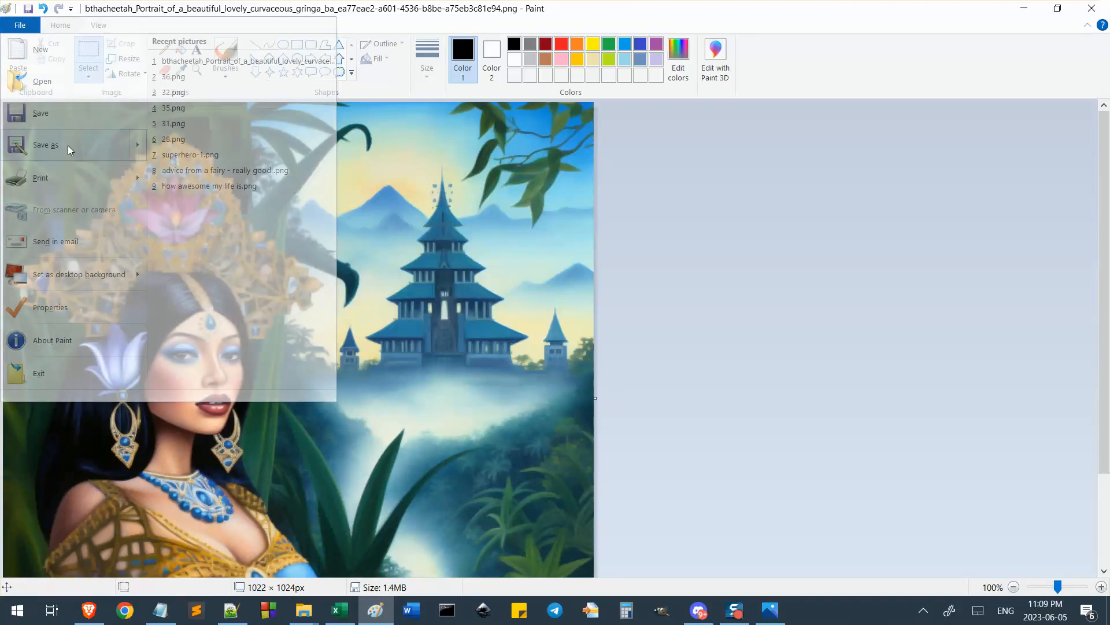
pyautogui.write('40')
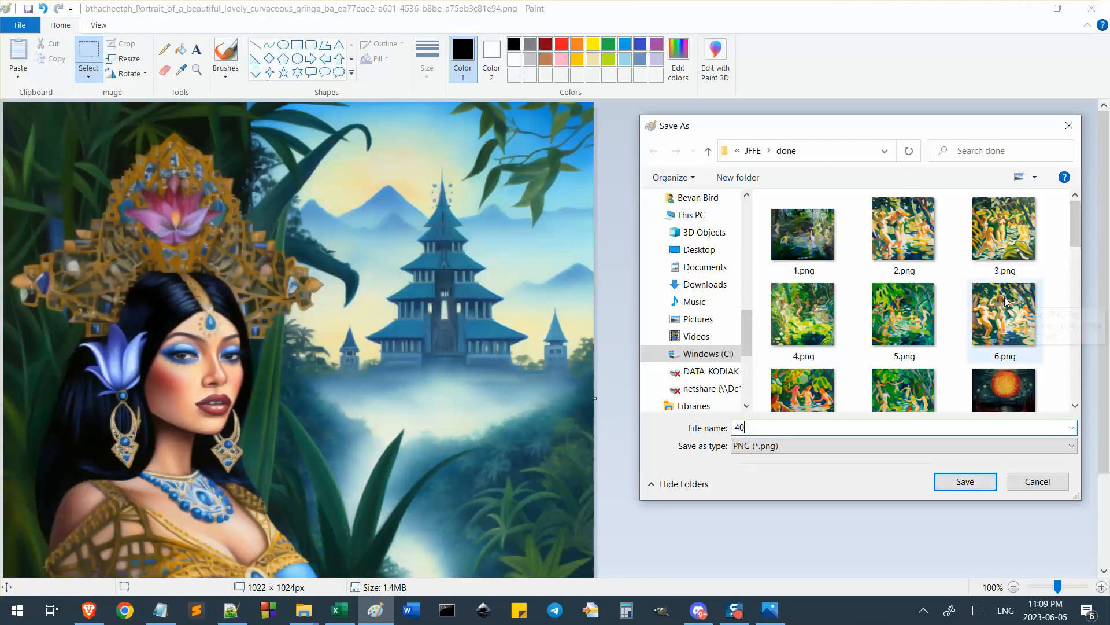
pyautogui.press('Return')
pyautogui.click(1092, 8)
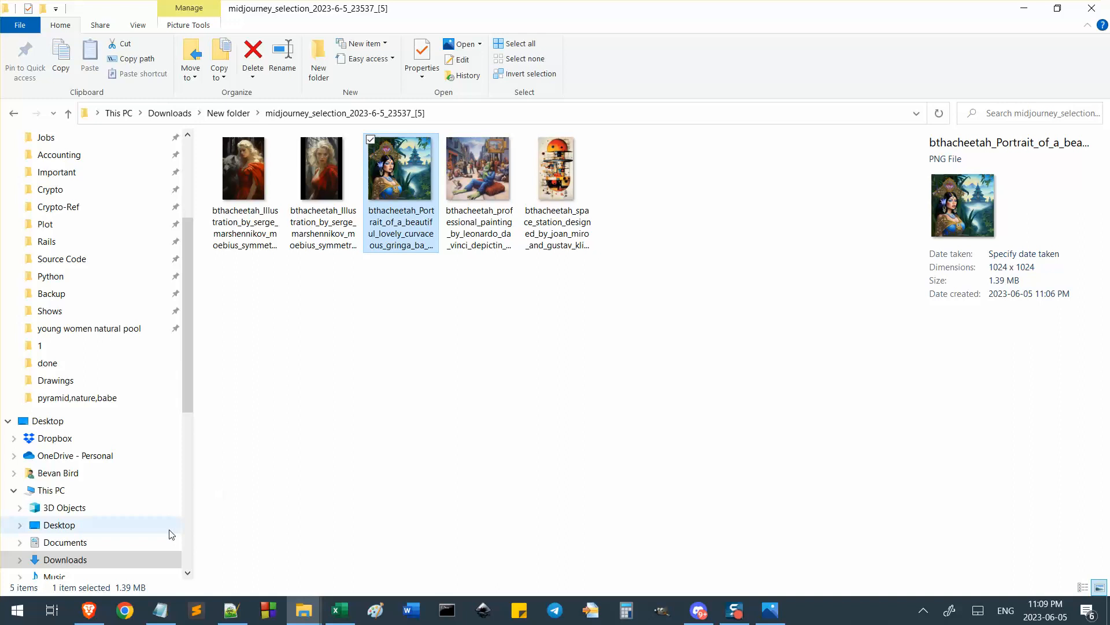
# Switch to the JFFE "done" folder window, view 40.png at full size and close the viewer
pyautogui.moveTo(303, 608)
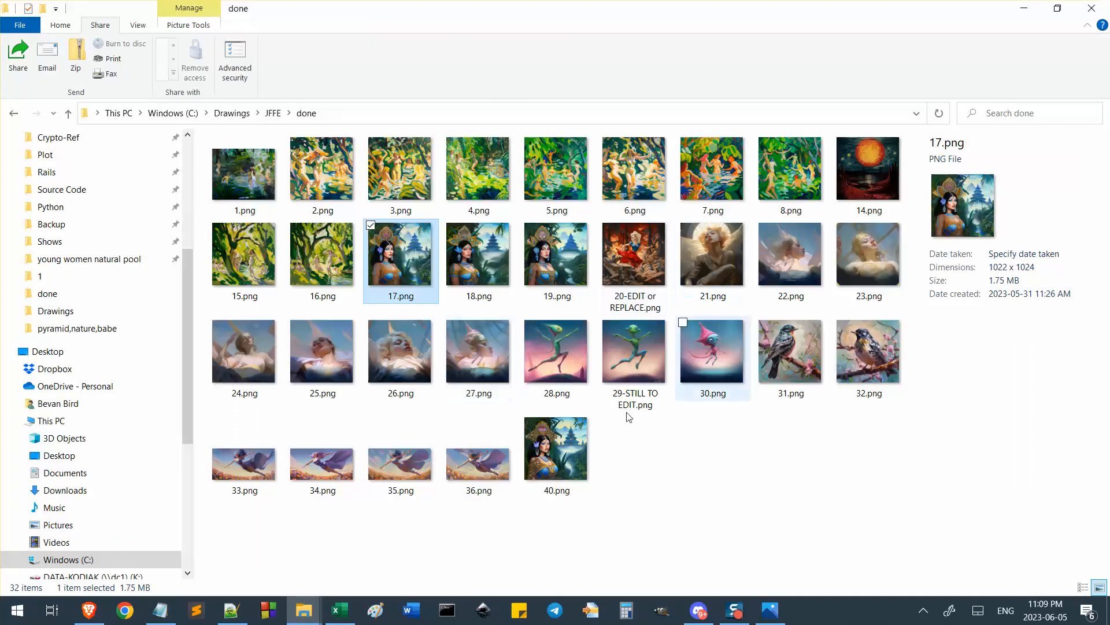
pyautogui.doubleClick(575, 475)
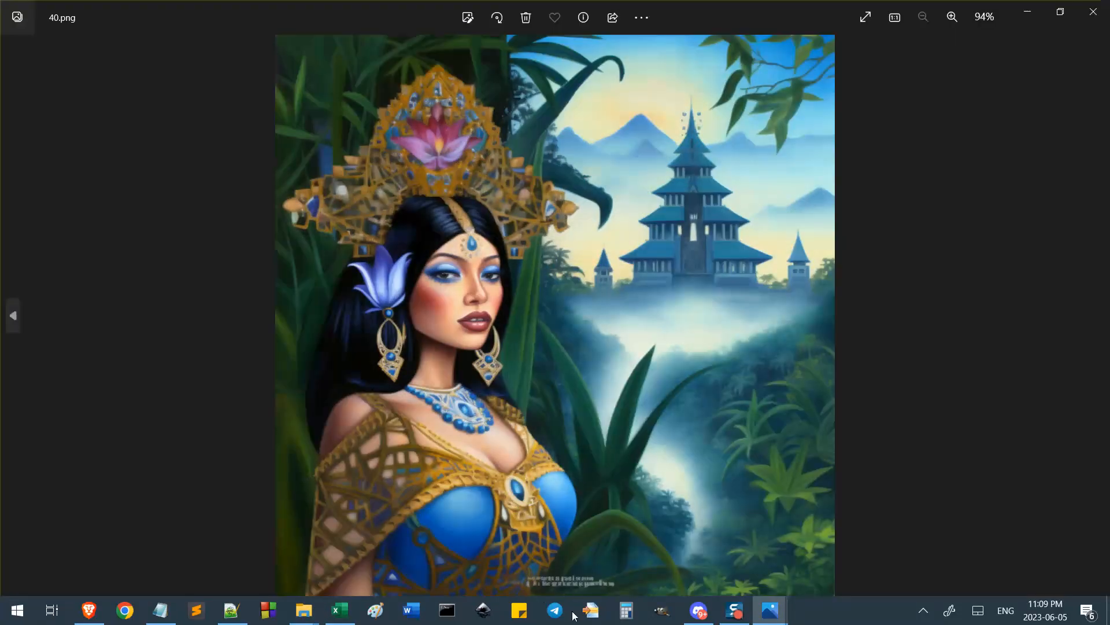
pyautogui.click(1093, 12)
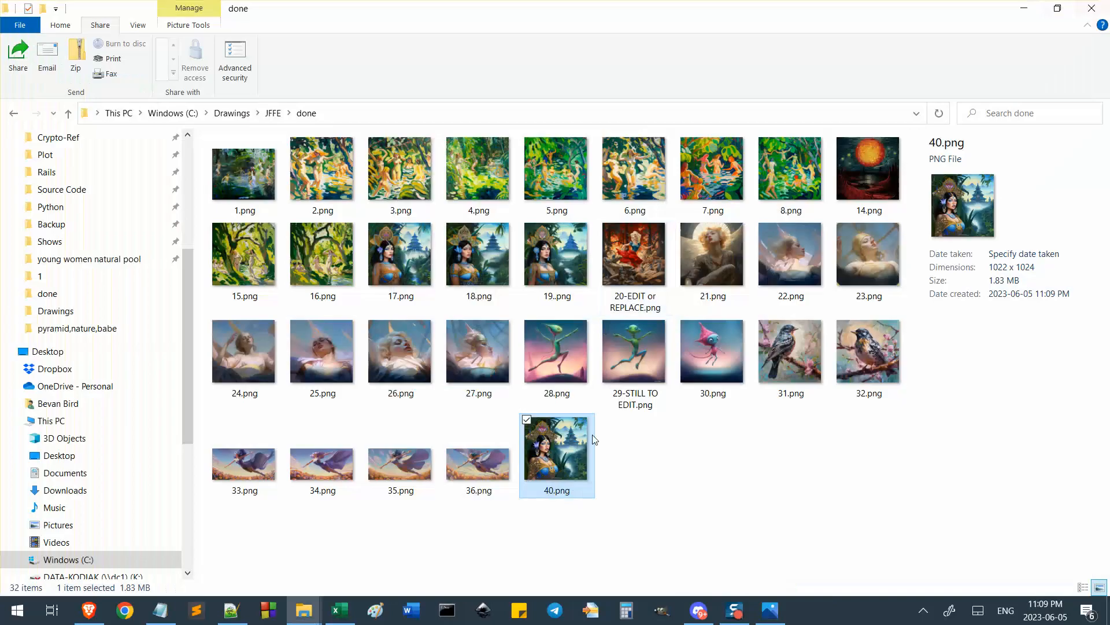
# Rename 40.png as XX.png and close the "done" folder window
pyautogui.click(559, 493)
pyautogui.click(549, 491)
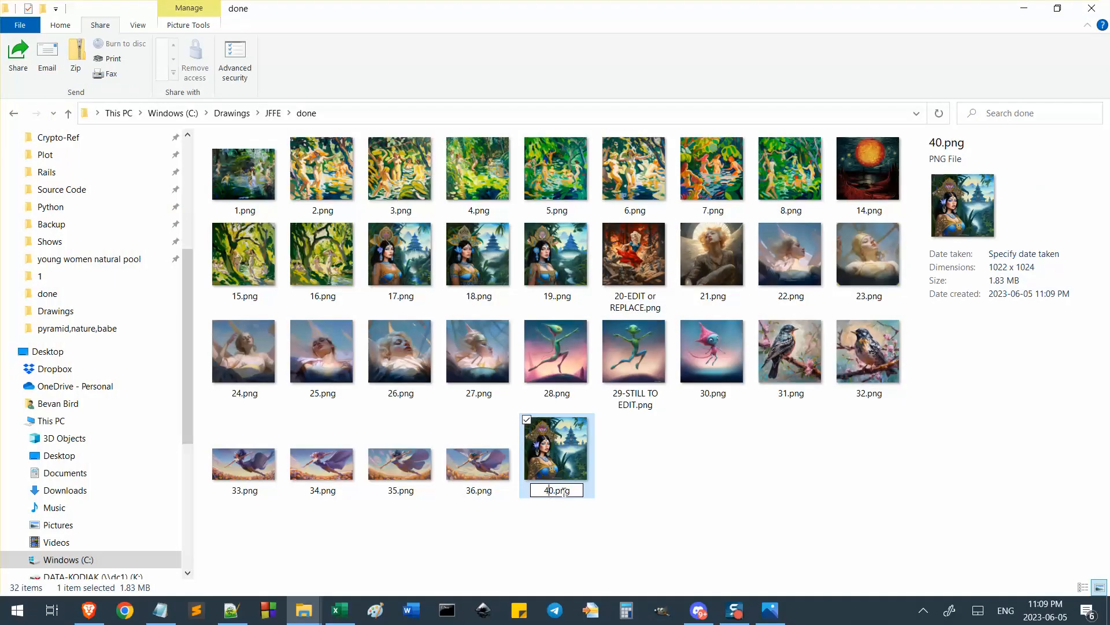
pyautogui.doubleClick(557, 491)
pyautogui.write('XX')
pyautogui.press('Return')
pyautogui.click(685, 511)
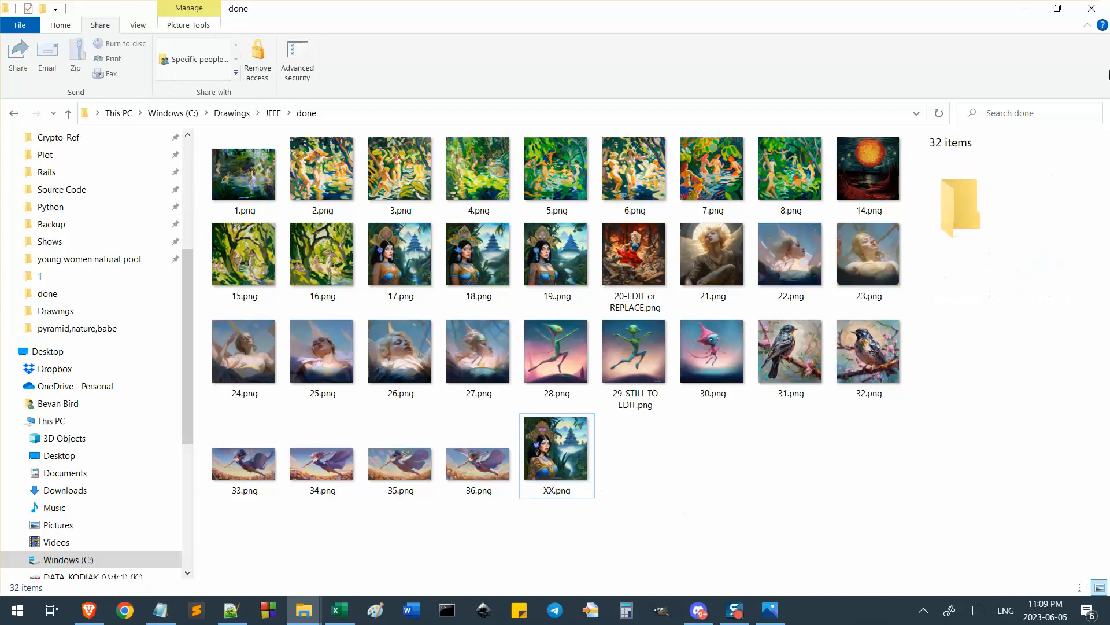
pyautogui.click(1109, 11)
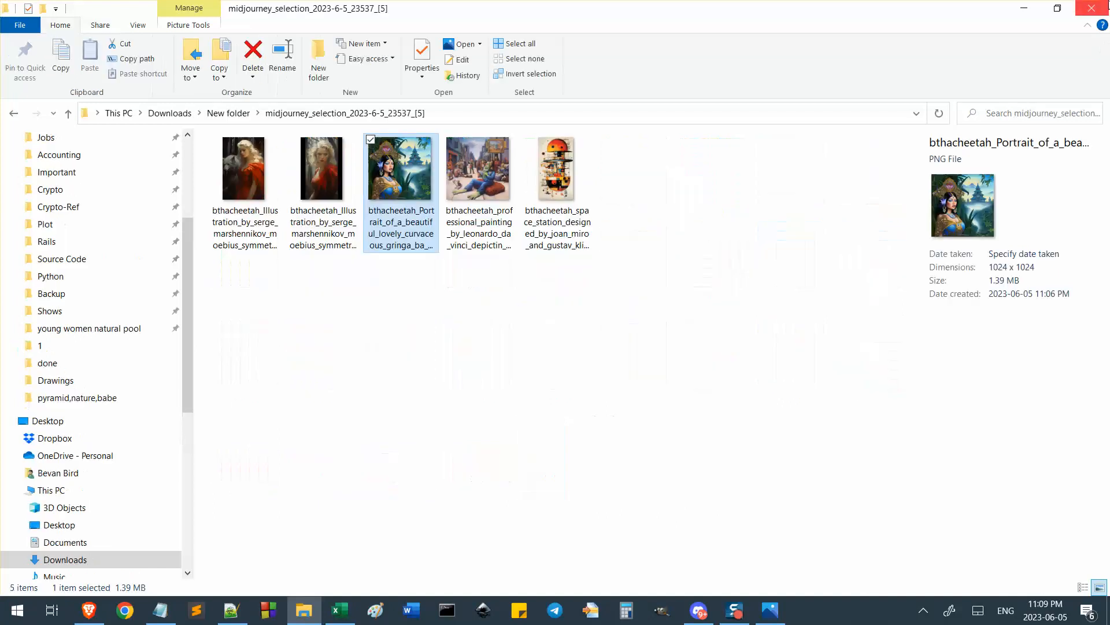
# Switch to the Midjourney profile in the browser, dismiss the Download Jobs dialog and turn off image selection mode
pyautogui.click(708, 618)
pyautogui.click(82, 615)
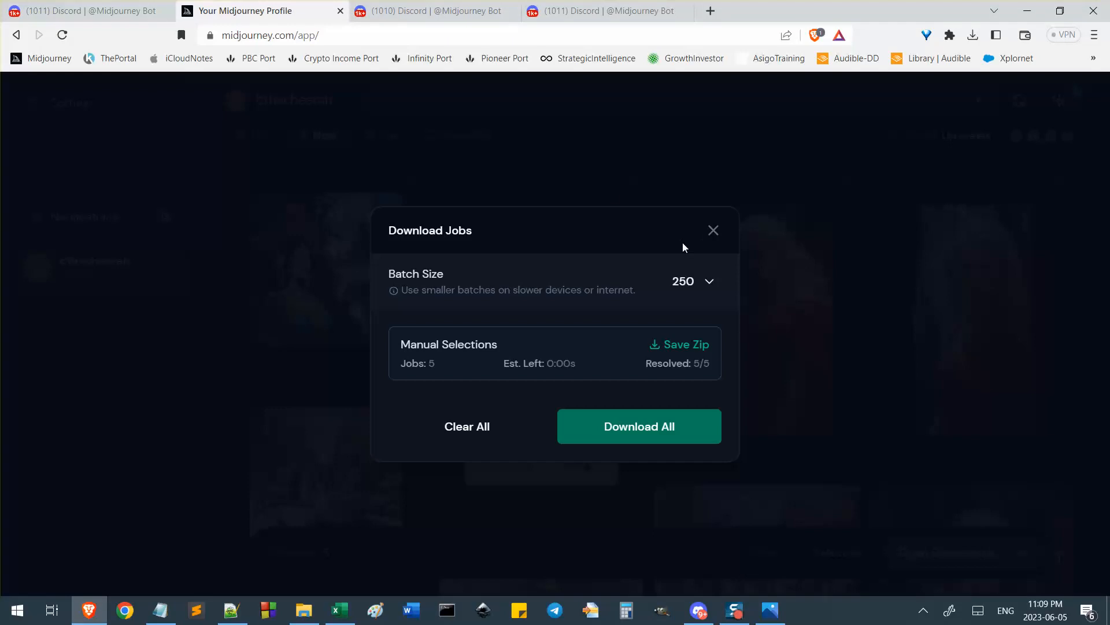
pyautogui.click(713, 231)
pyautogui.scroll(5, 925, 231)
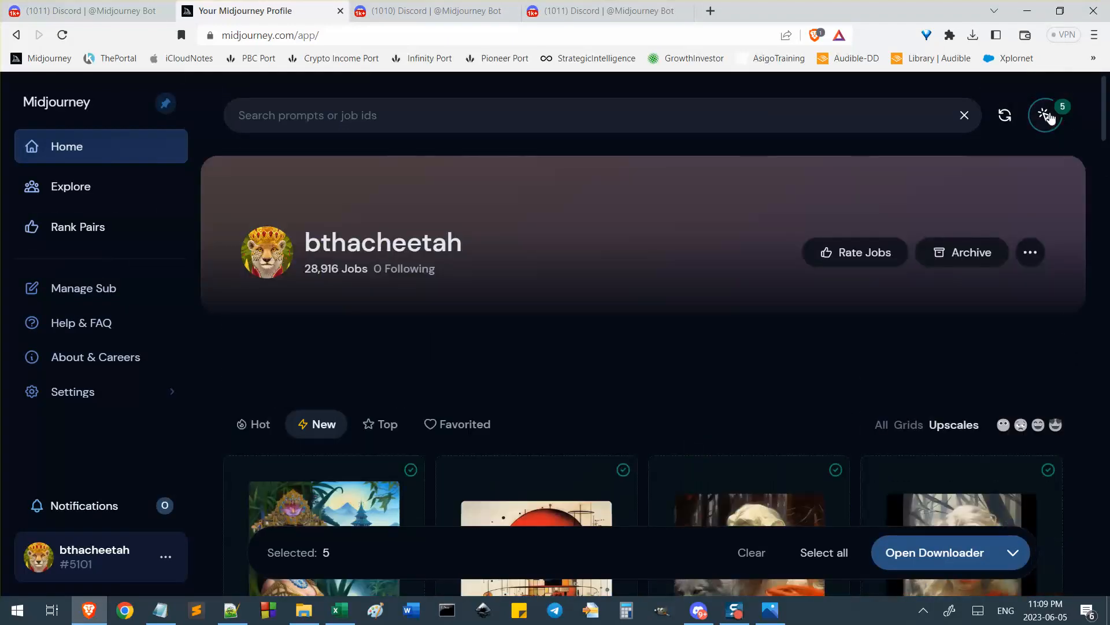
pyautogui.click(1047, 115)
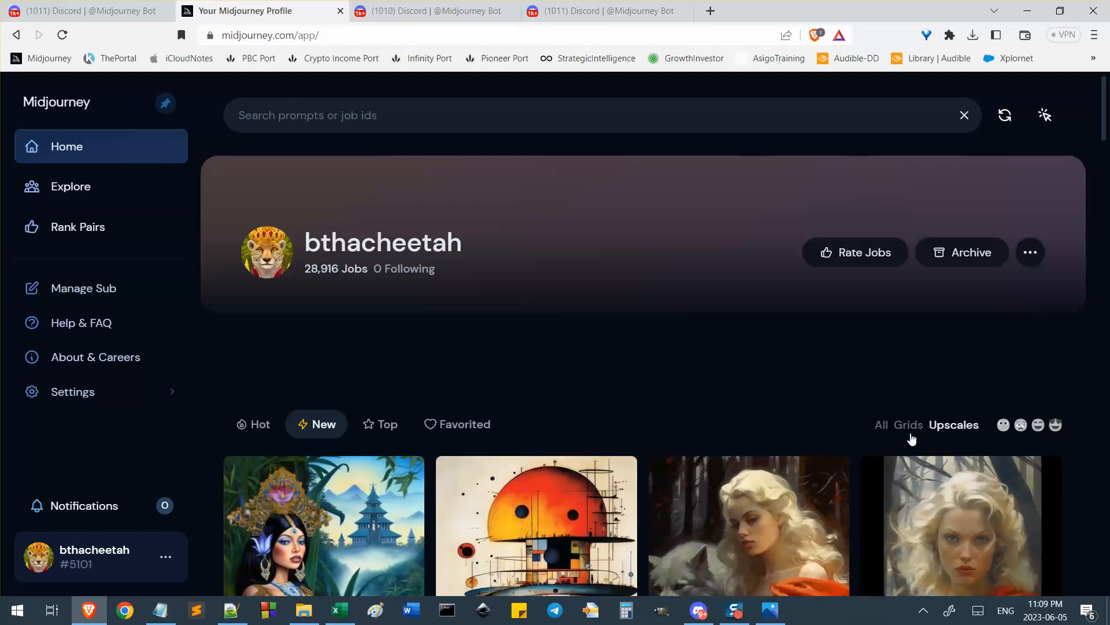
pyautogui.scroll(-3, 879, 375)
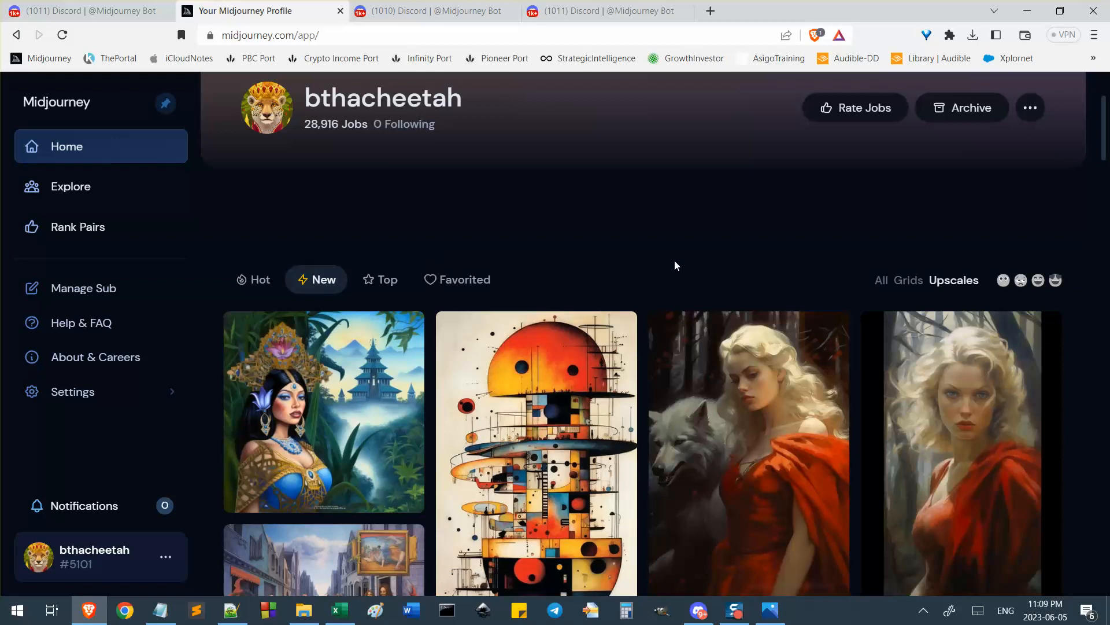
pyautogui.scroll(3, 778, 210)
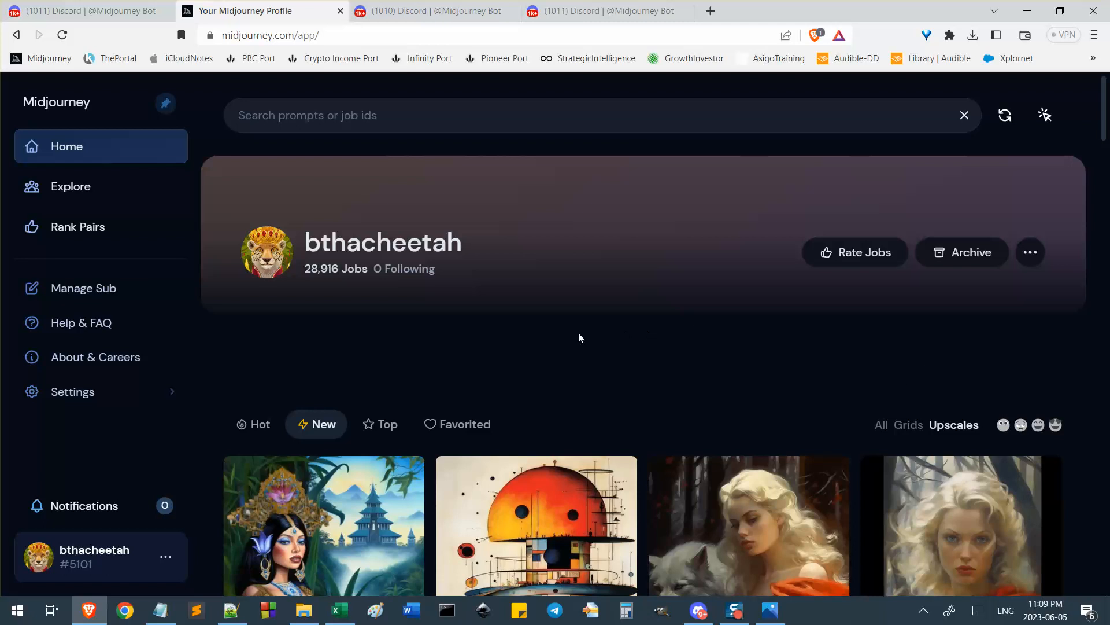
pyautogui.scroll(-1, 572, 339)
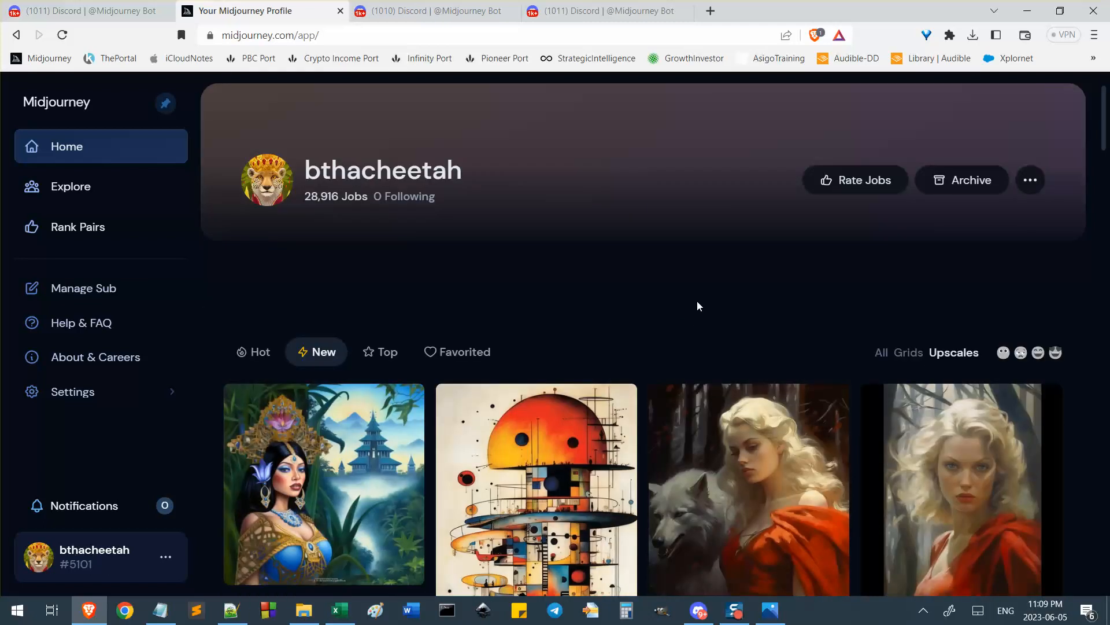